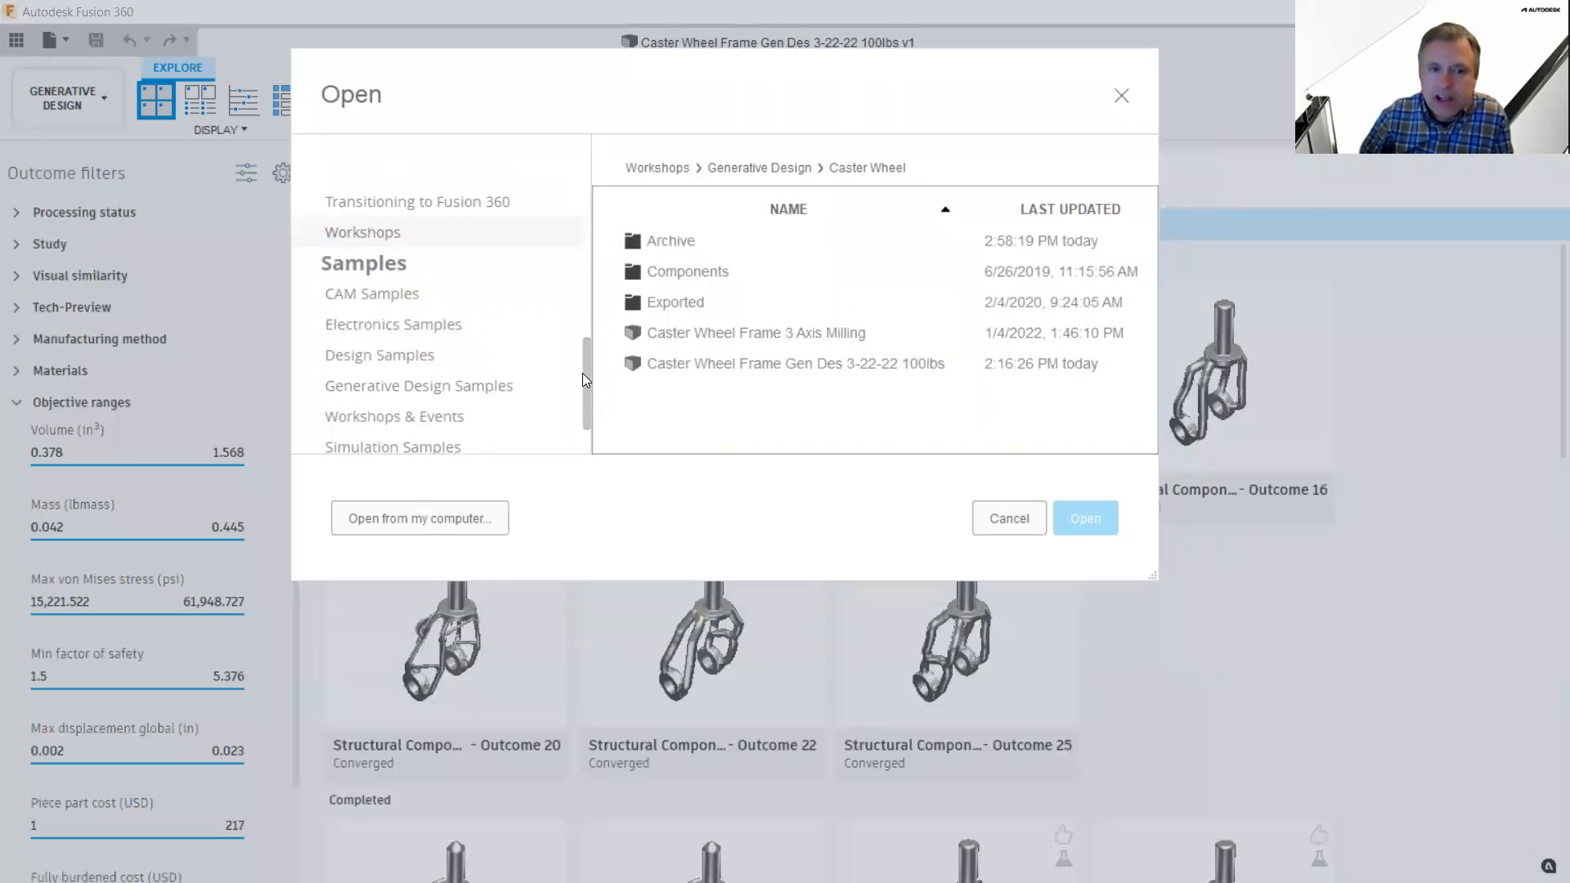
- Open the sample design Caster Wheel Assembly - Modeled from Workshops & Events, Education, Generative Design
left_click_drag(585, 384, 588, 401)
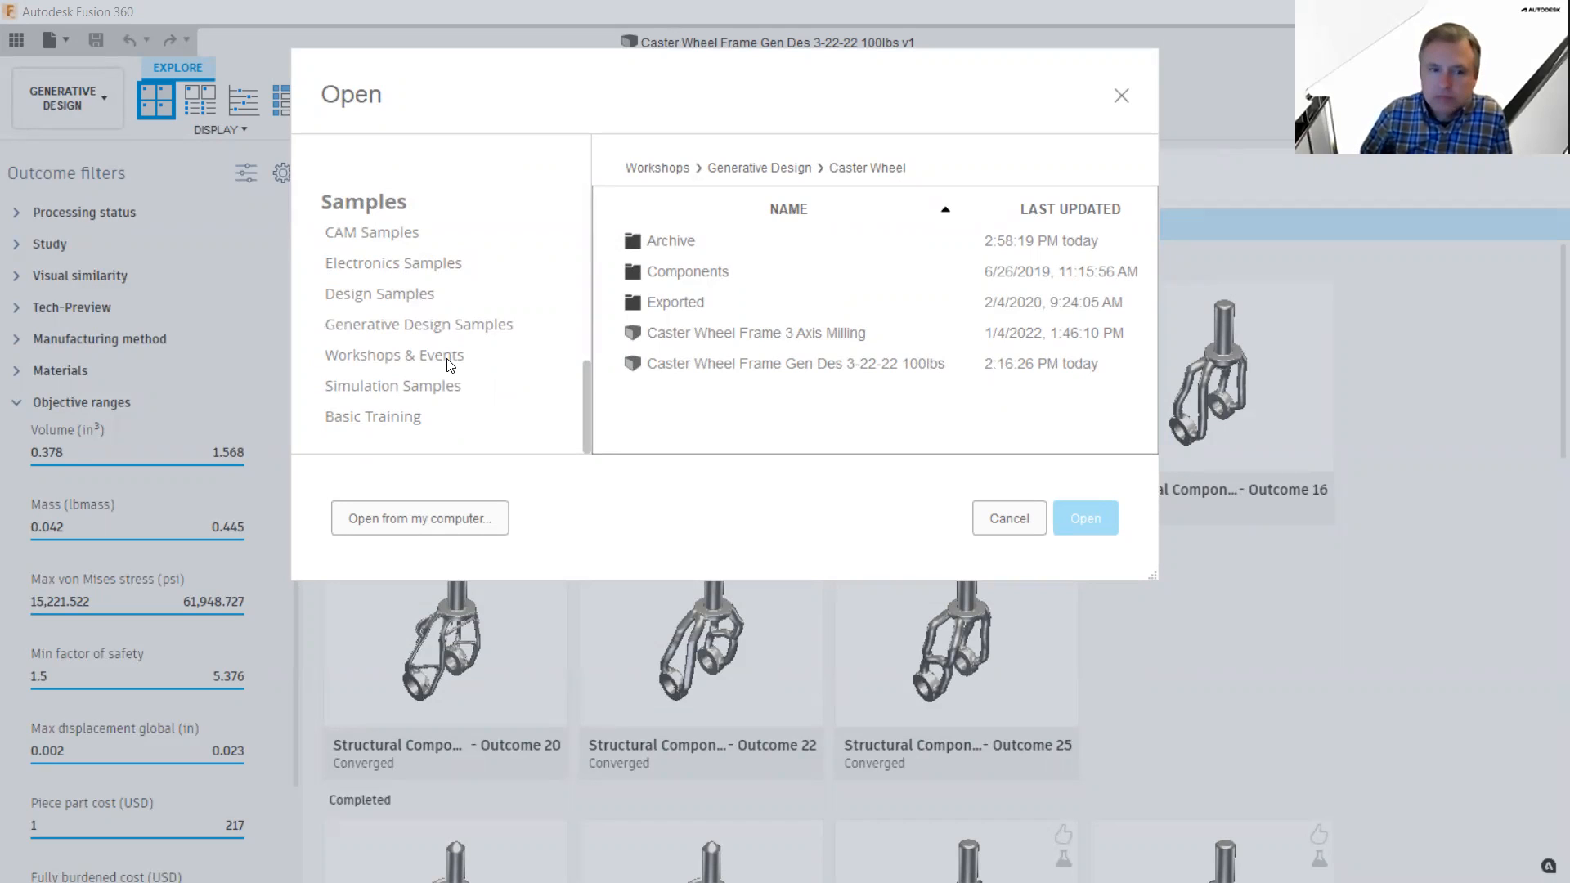
left_click(409, 358)
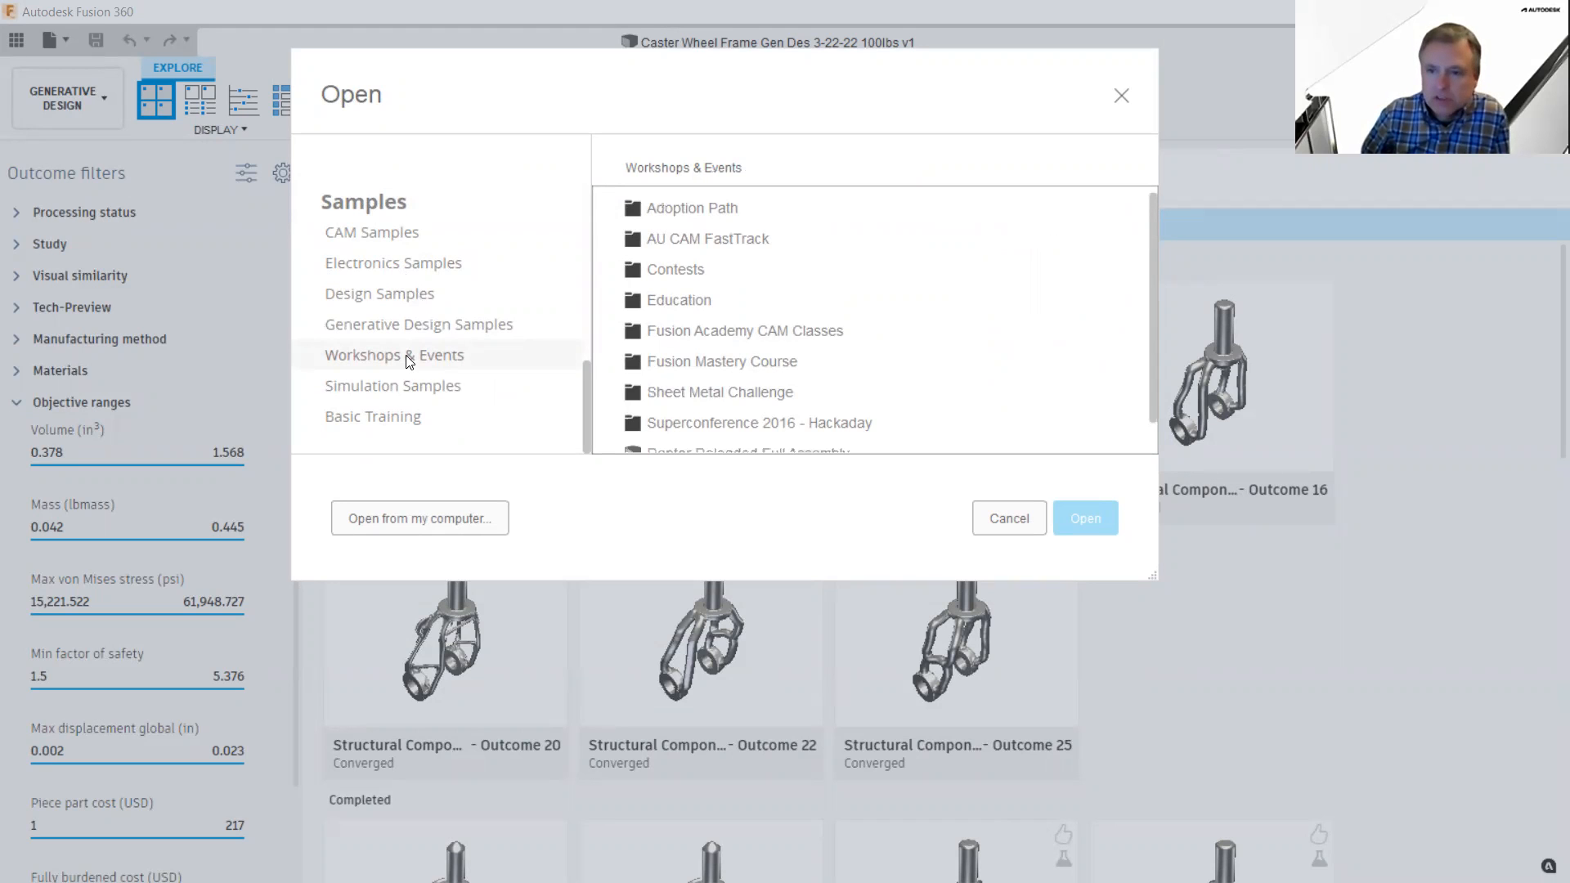
double_click(671, 308)
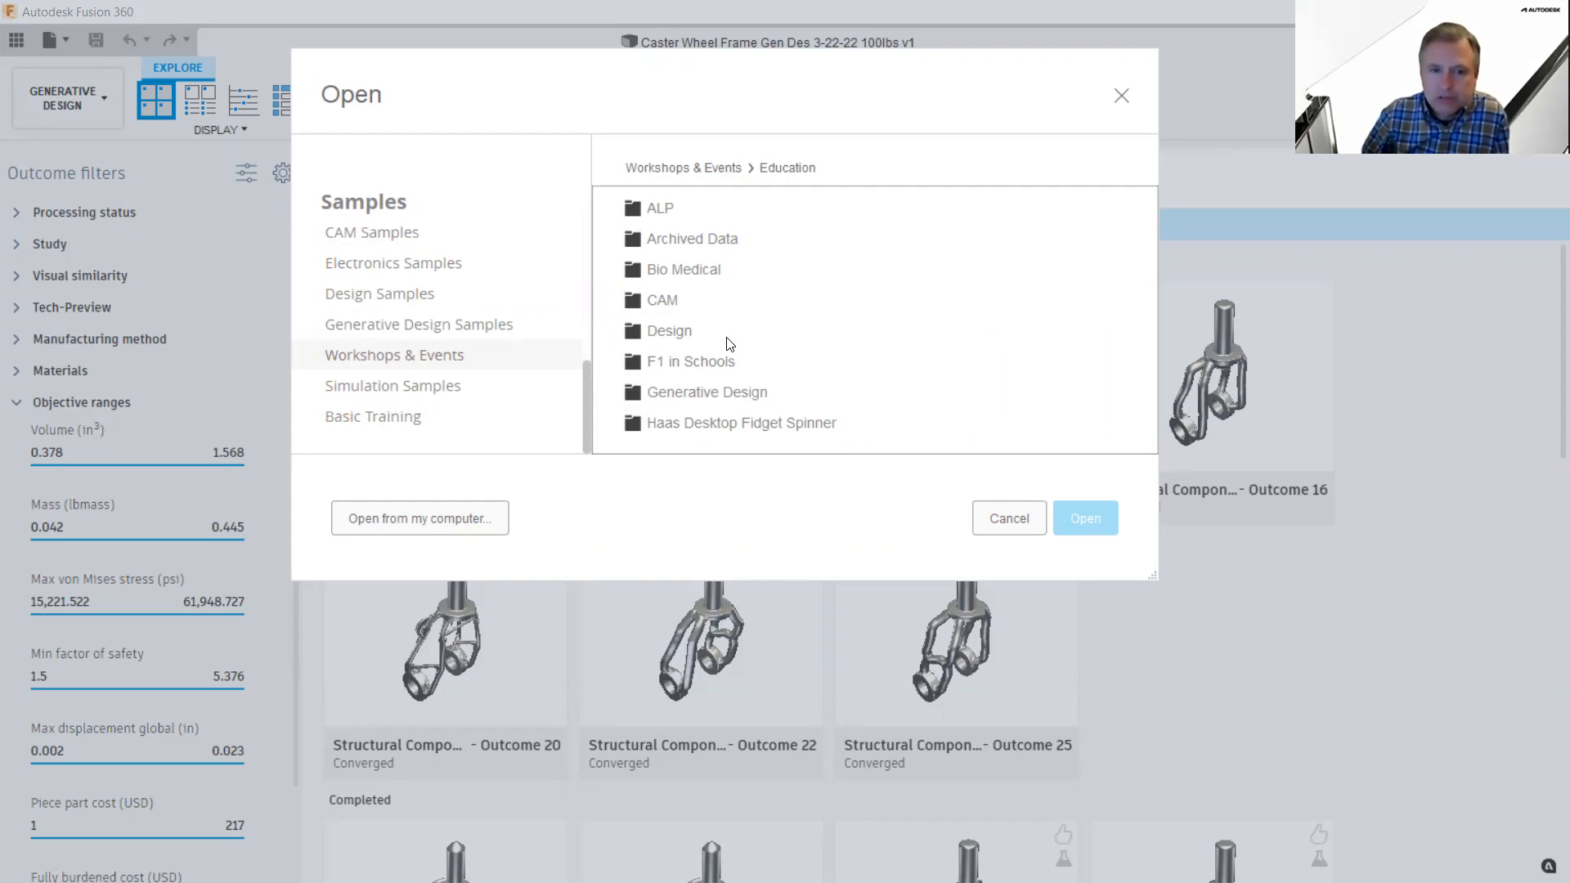
double_click(730, 392)
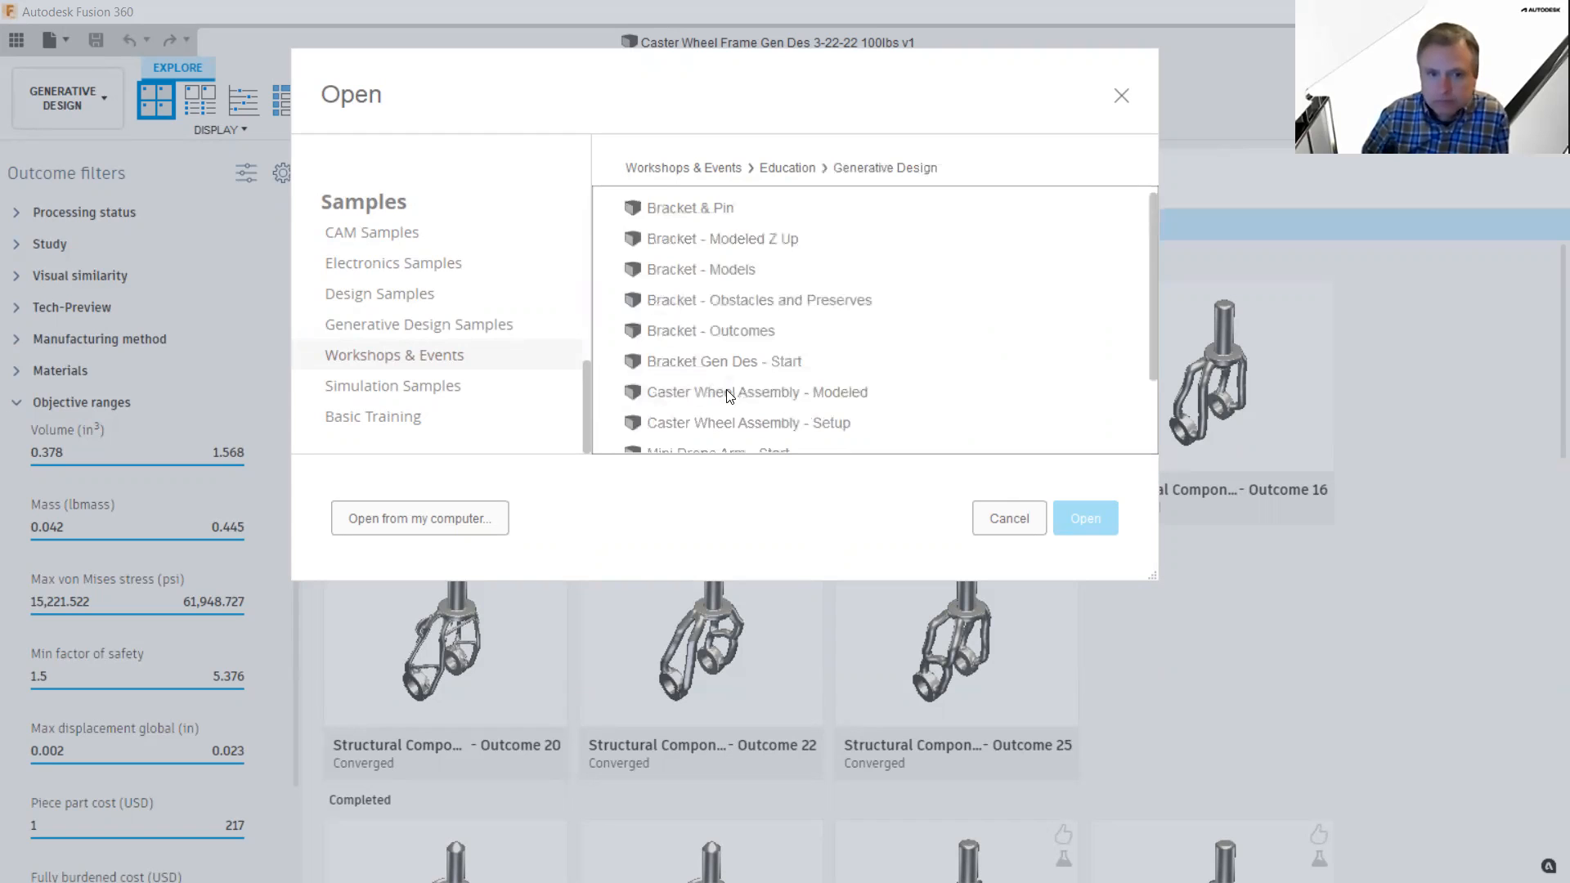
left_click(768, 395)
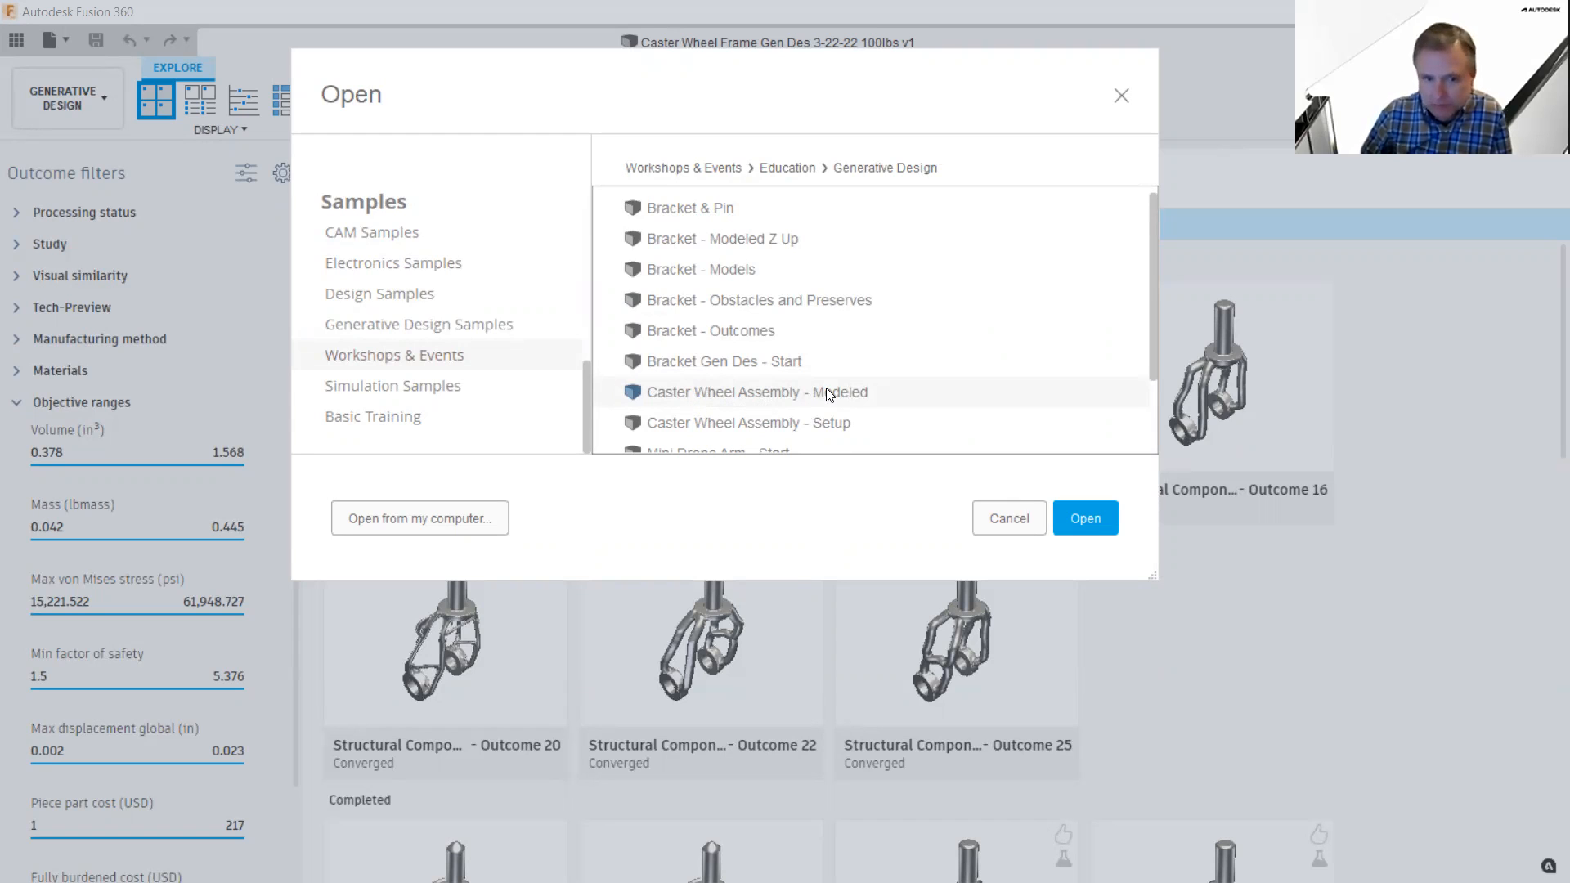
left_click(1094, 522)
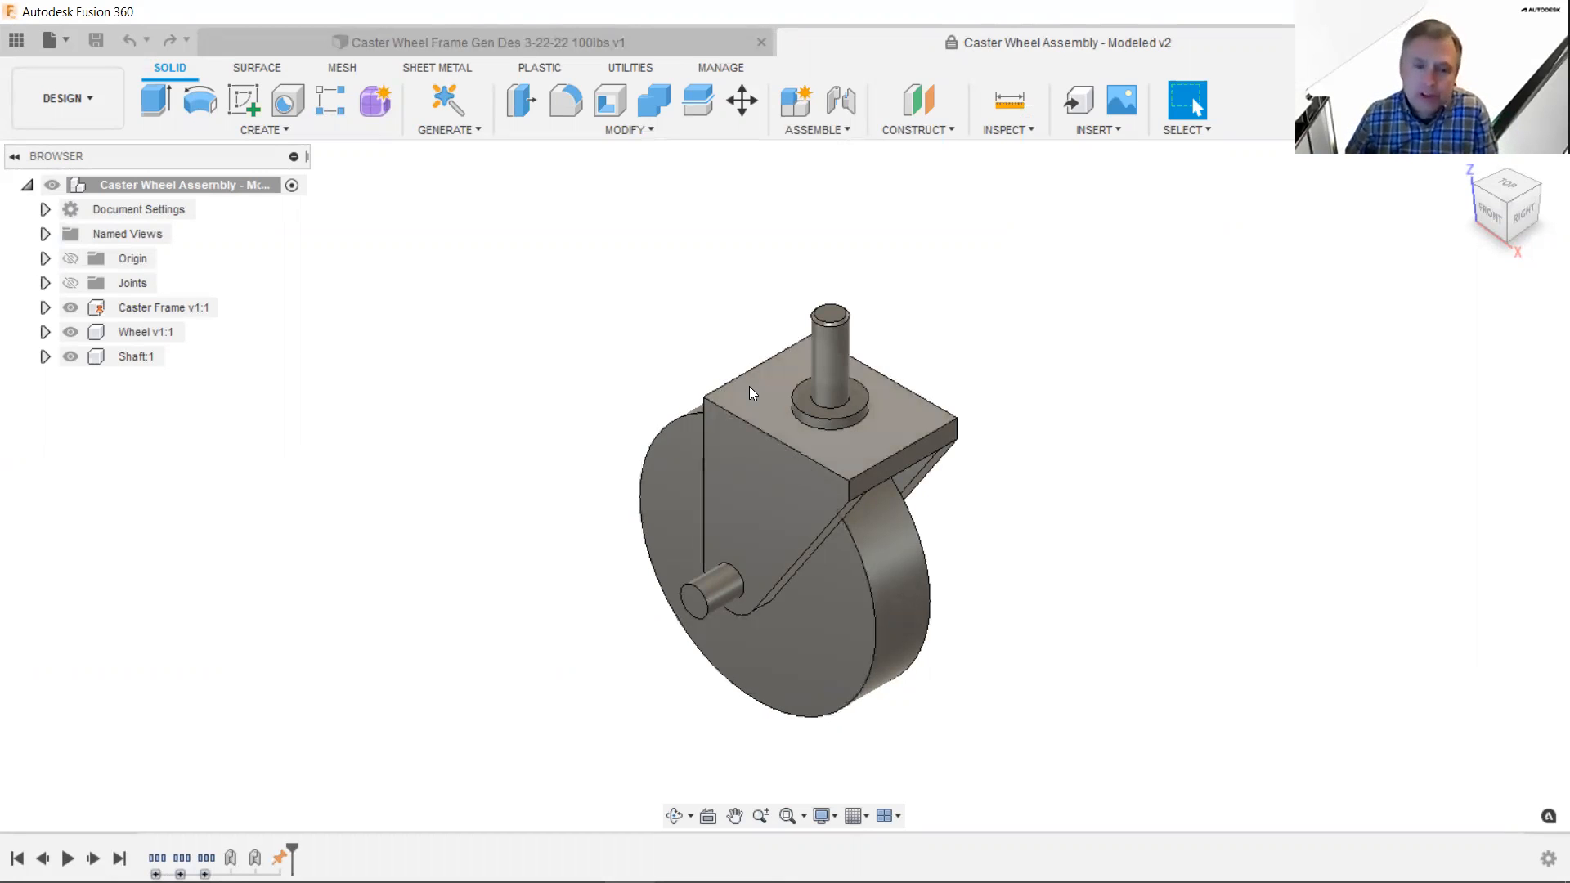
scroll(821, 399, "up", 2)
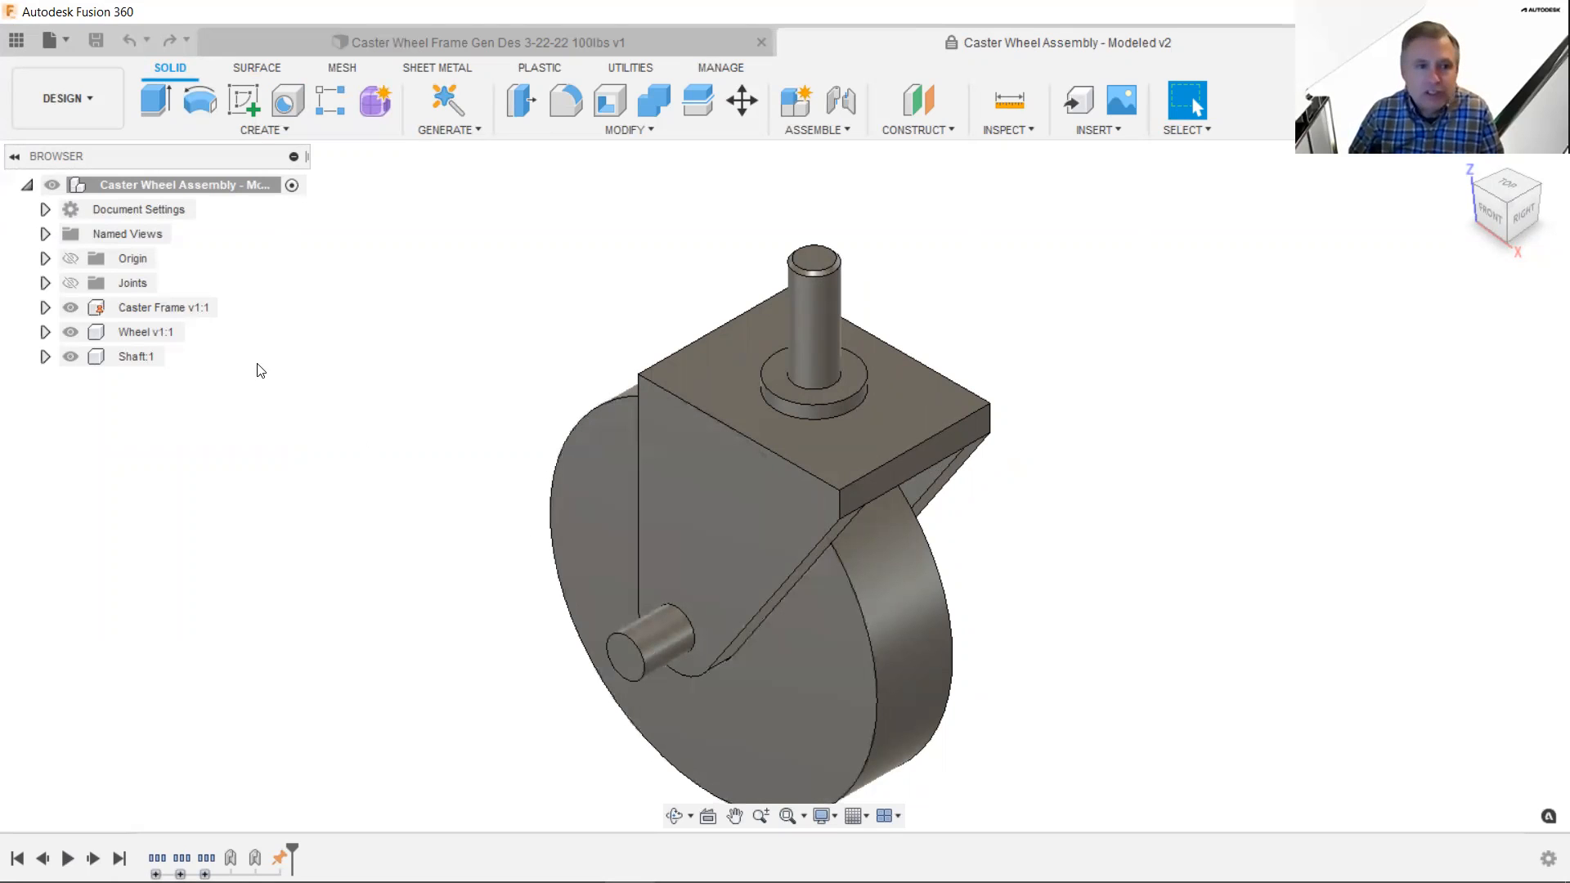
- Review the file formats supported for opening designs from the computer, without opening a file
left_click(59, 42)
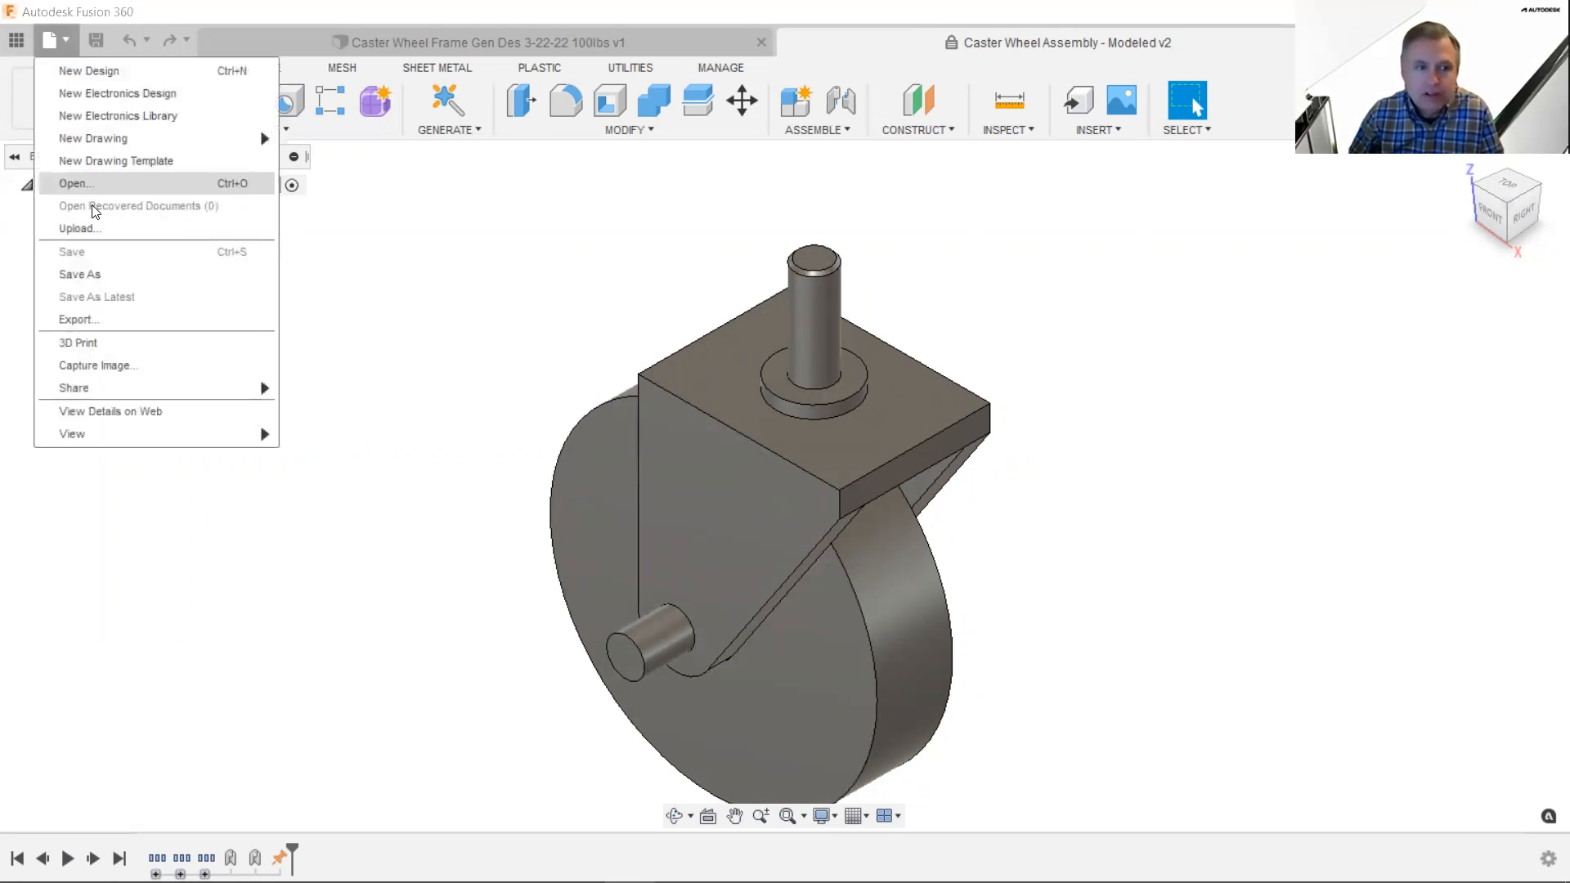
left_click(131, 185)
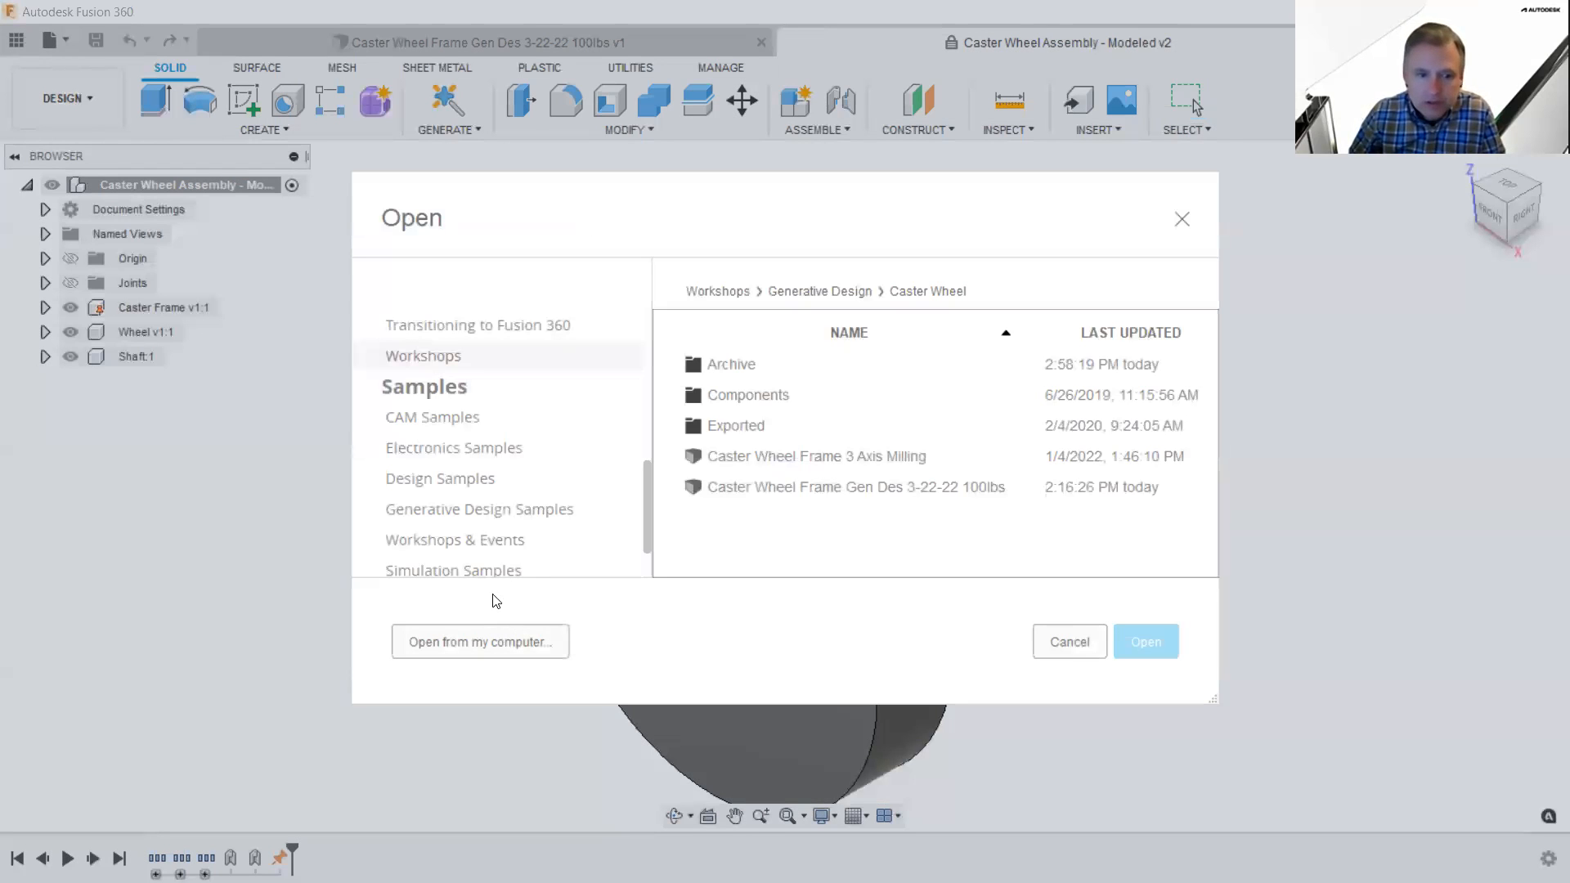
left_click(490, 645)
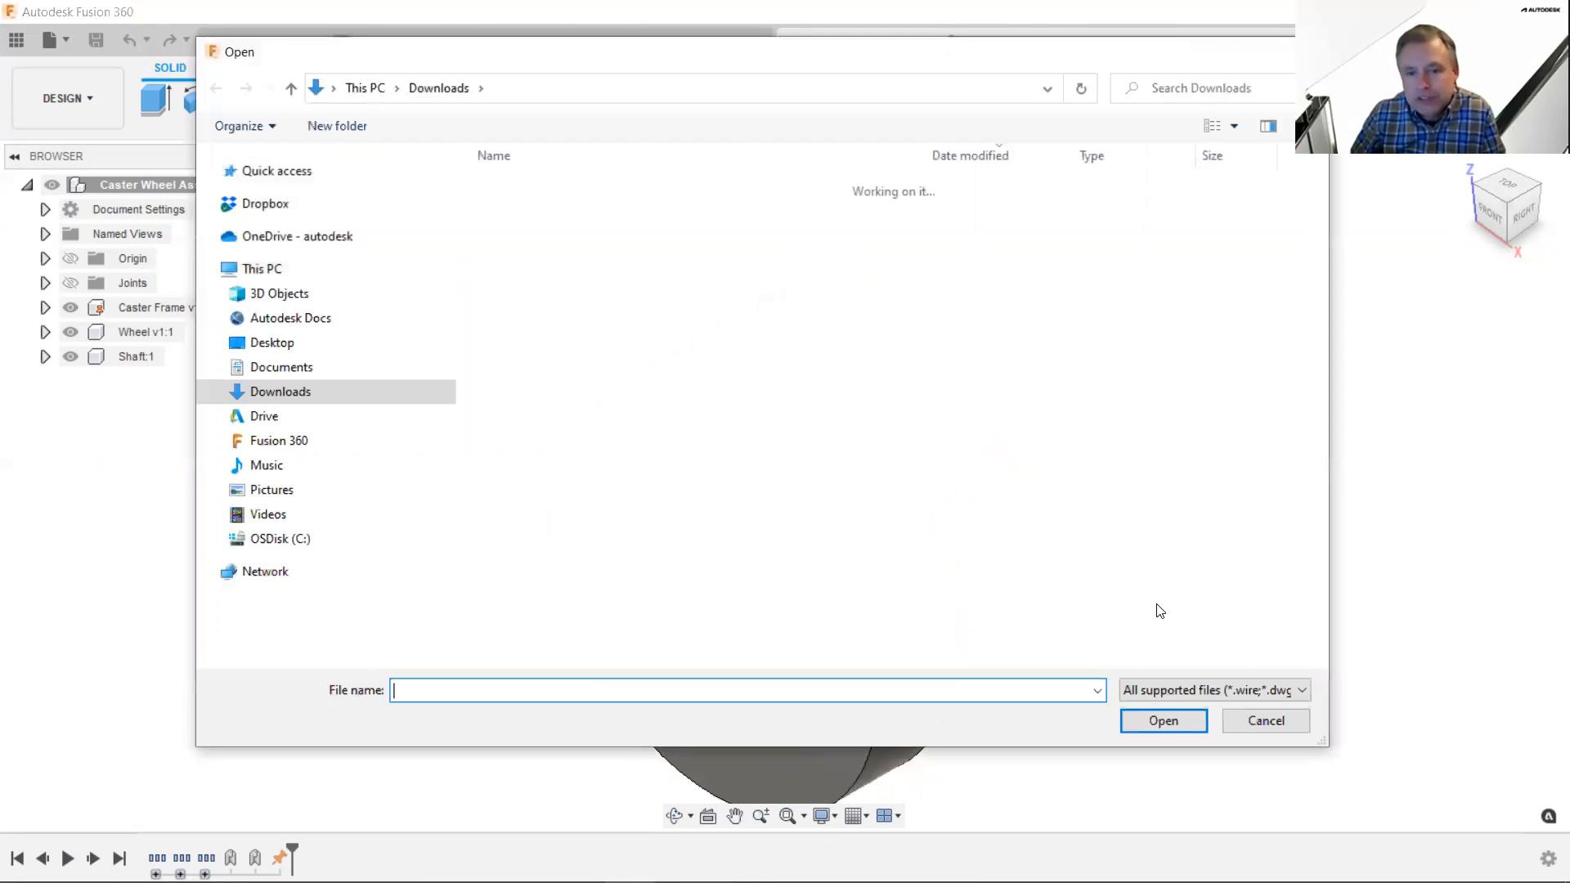
left_click(1203, 692)
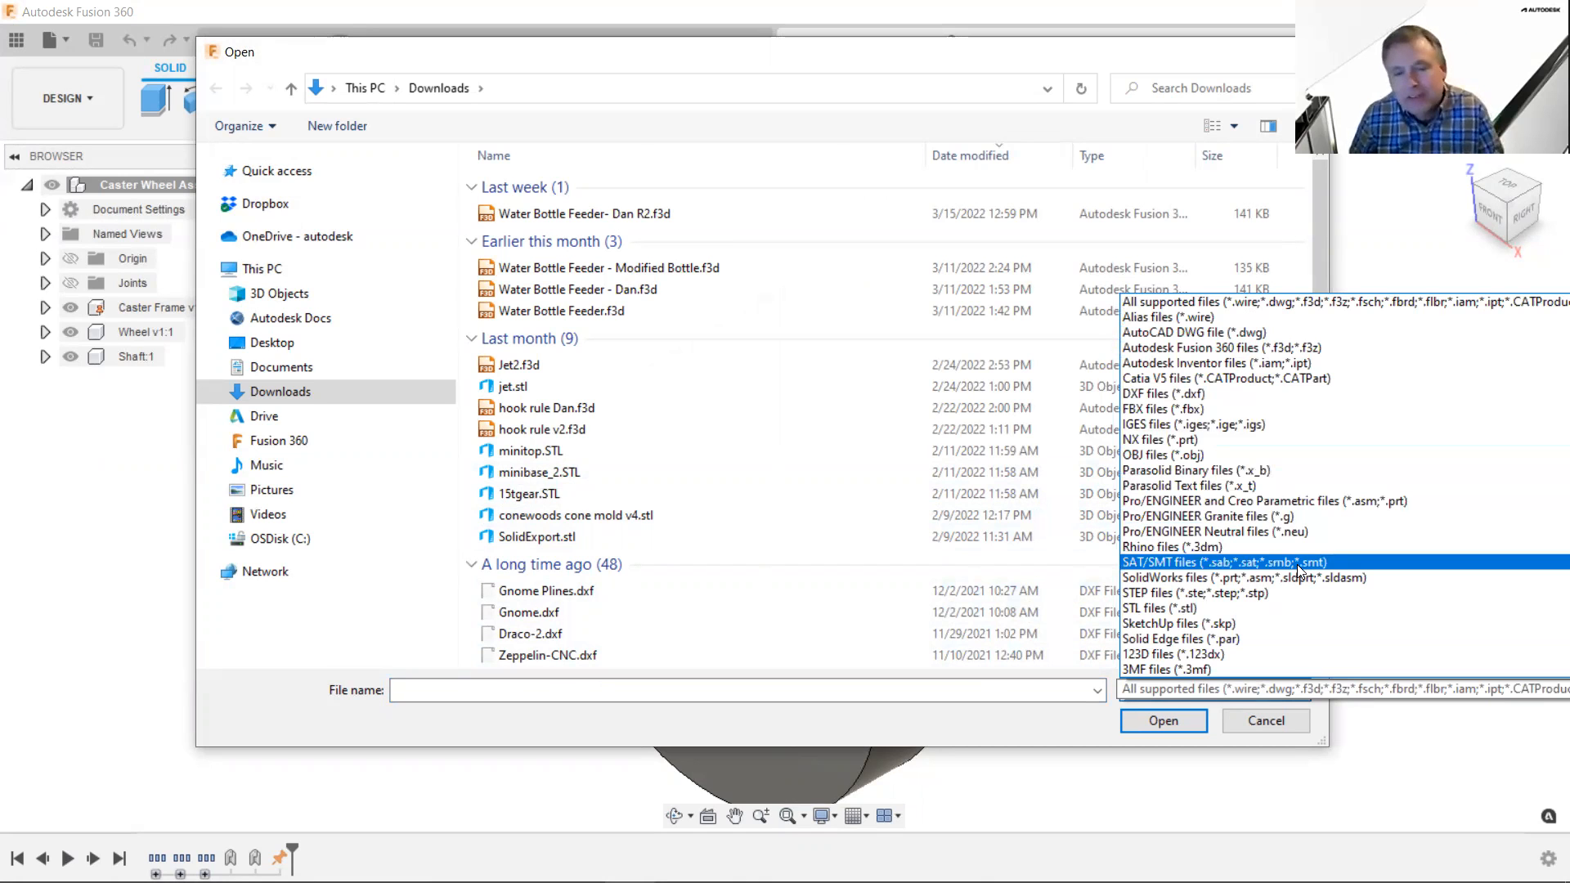
left_click(1274, 721)
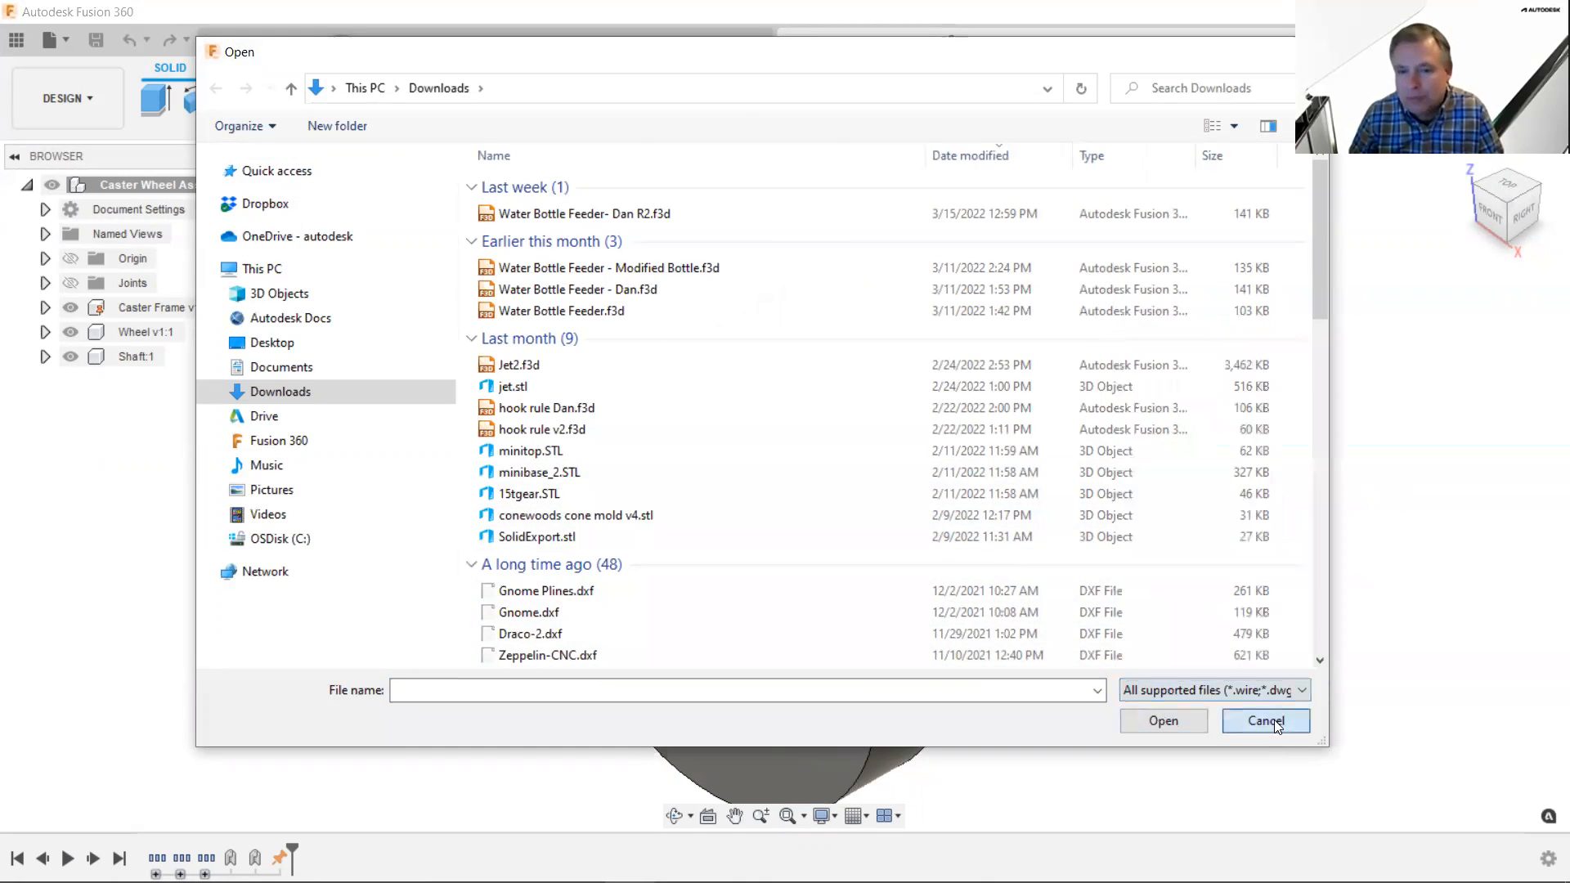
left_click(1273, 719)
middle_click_drag(1096, 526, 1137, 474)
key("Escape")
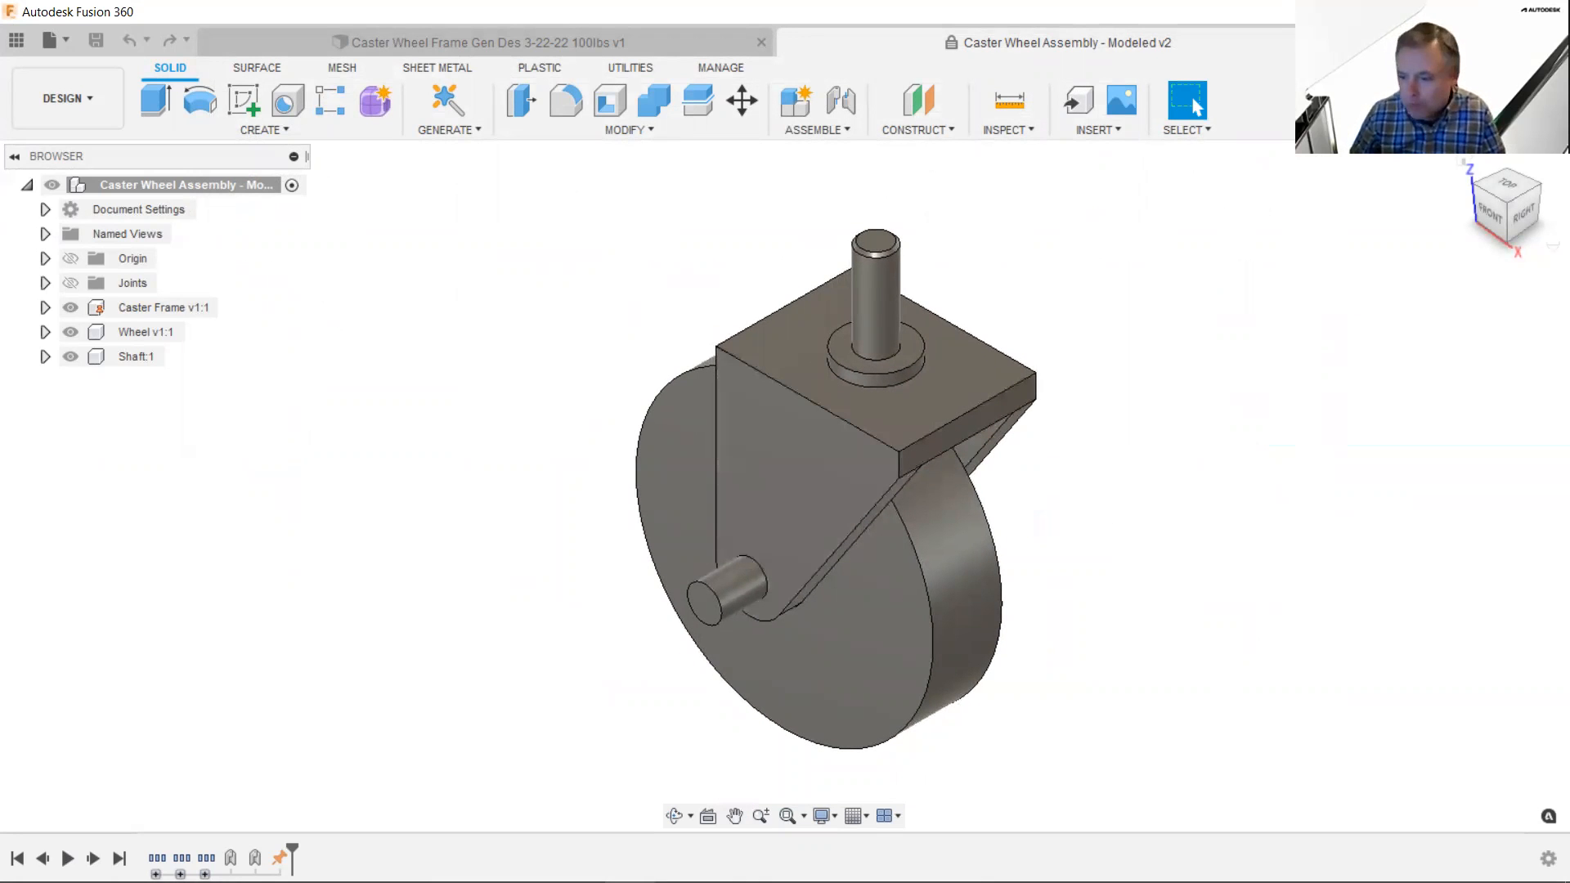
- Switch to the presentation to view the Preserves and Obstacles slide, and return to Fusion 360
key("alt+Tab")
key("Right")
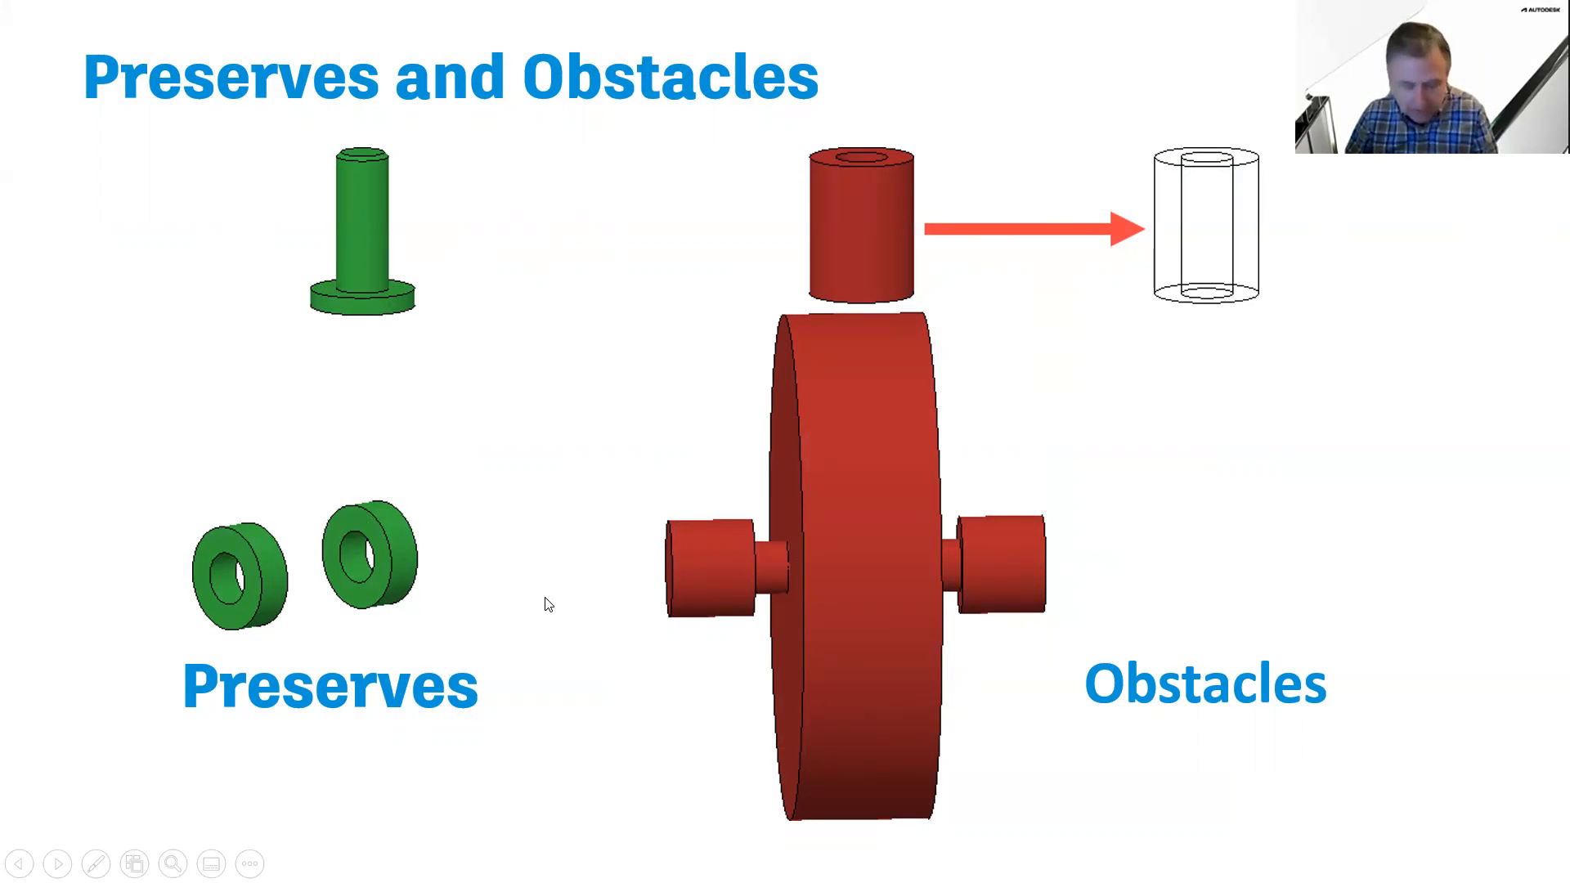
key("alt+Tab")
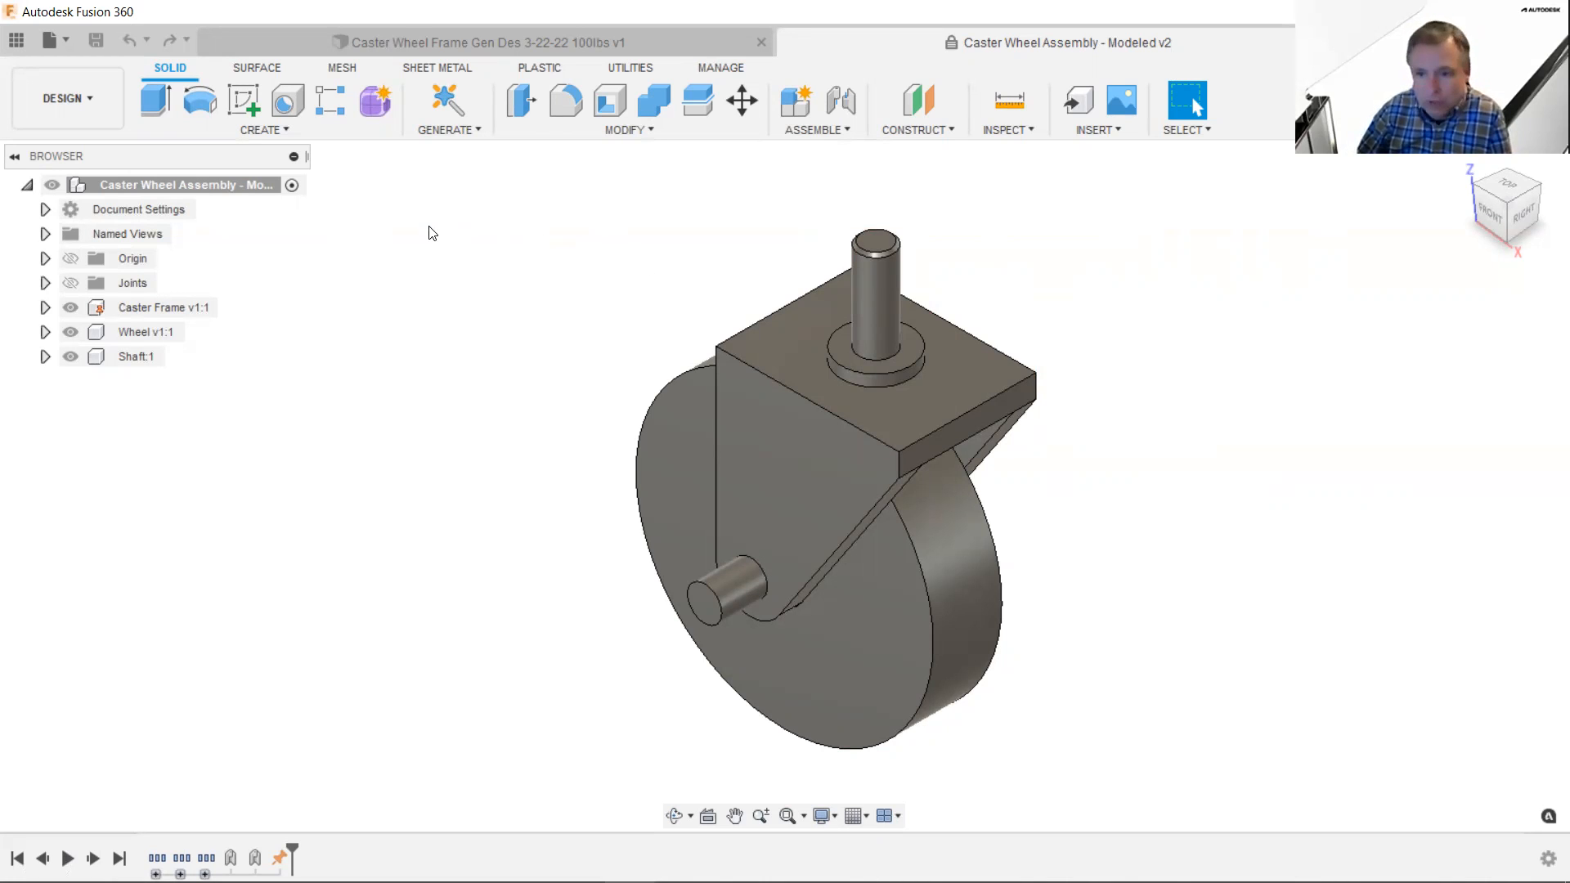
- Switch the caster assembly to the Generative Design workspace and start editing the generative model
left_click(78, 101)
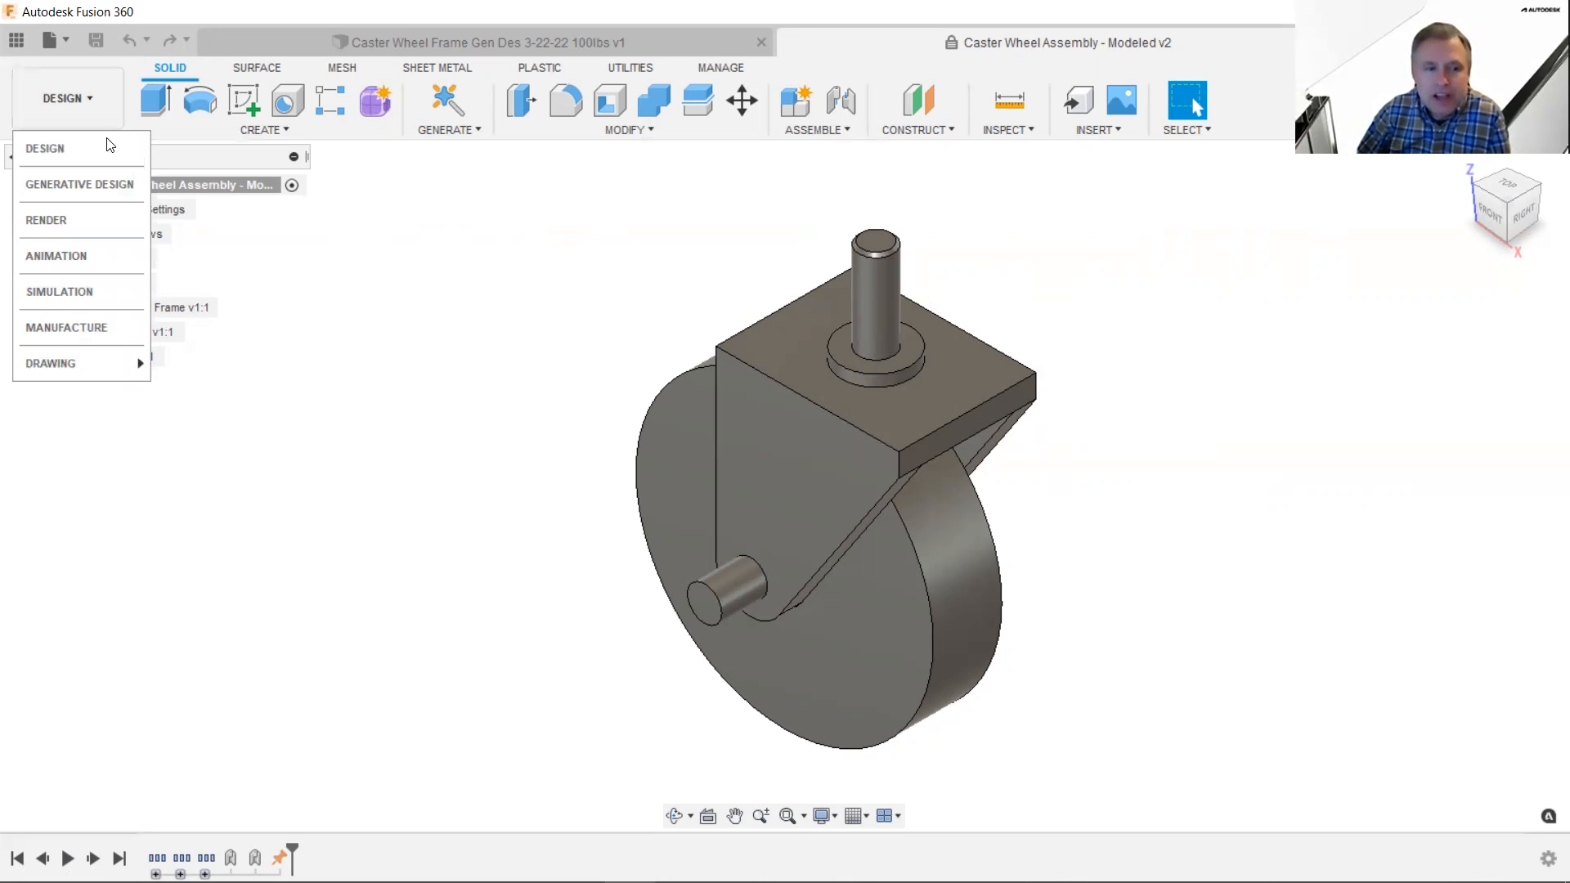
left_click(132, 193)
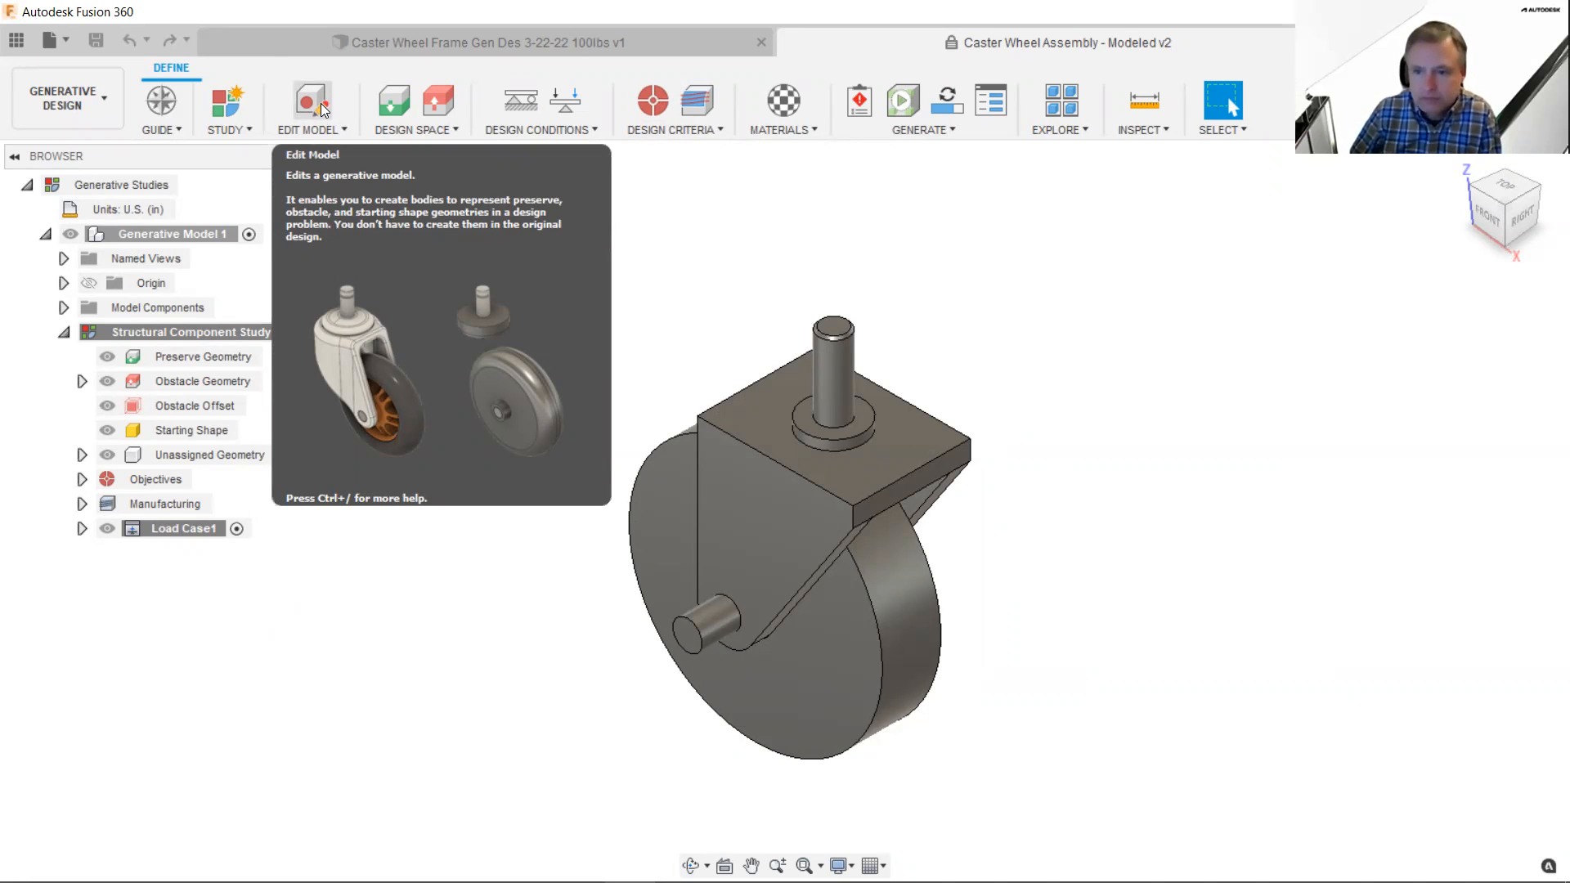
left_click(323, 109)
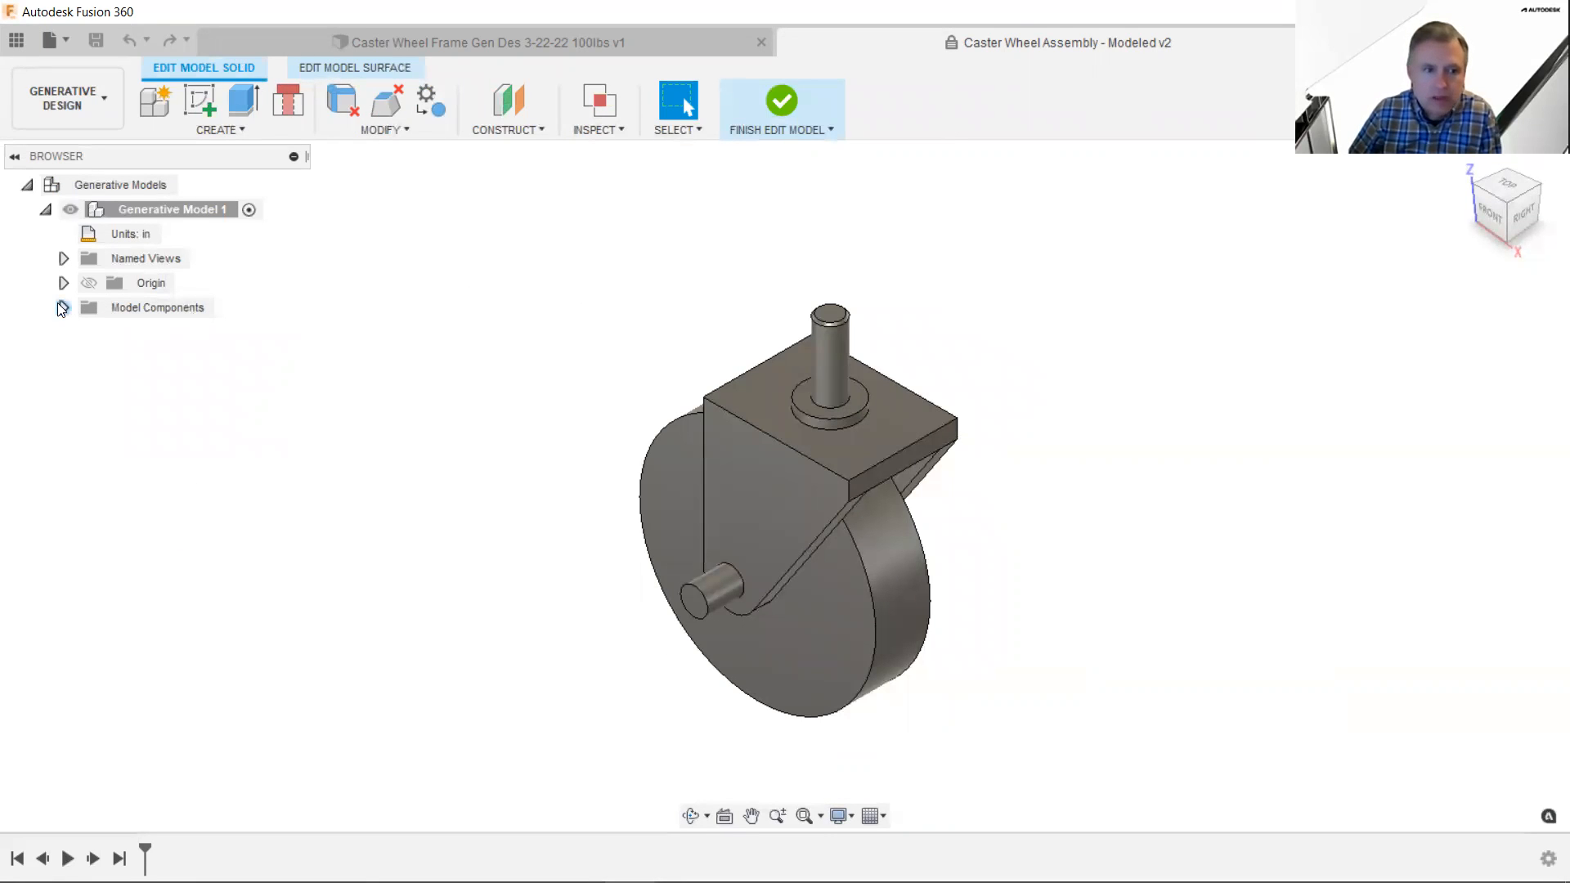
- Expand the model components and hide the wheel and the shaft, keeping only the caster frame displayed
left_click(64, 312)
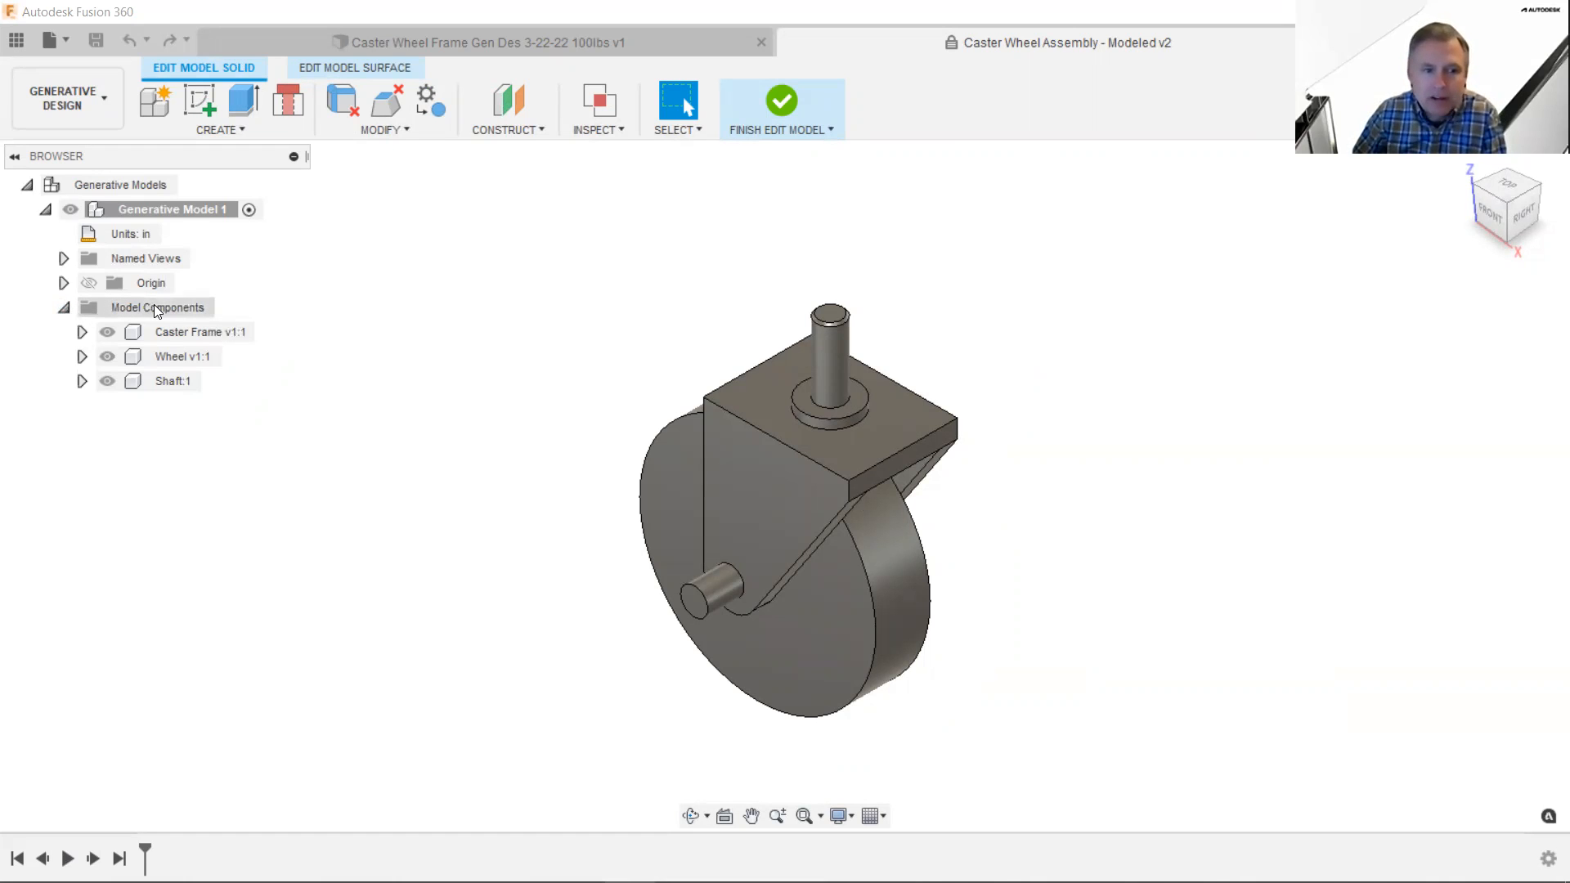
left_click(109, 358)
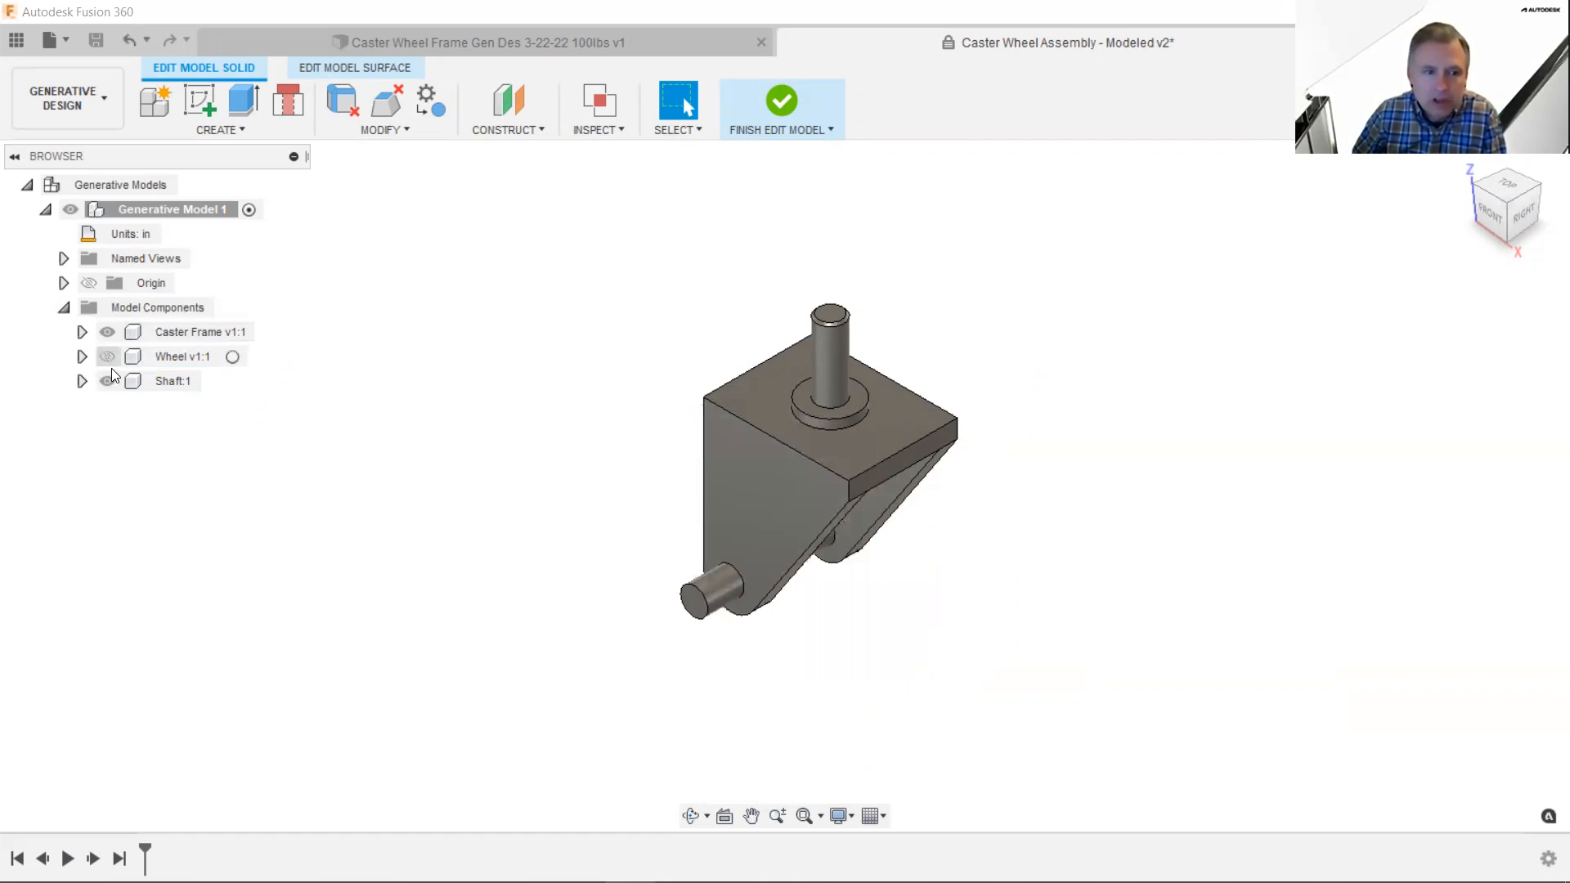
left_click(113, 384)
left_click(108, 381)
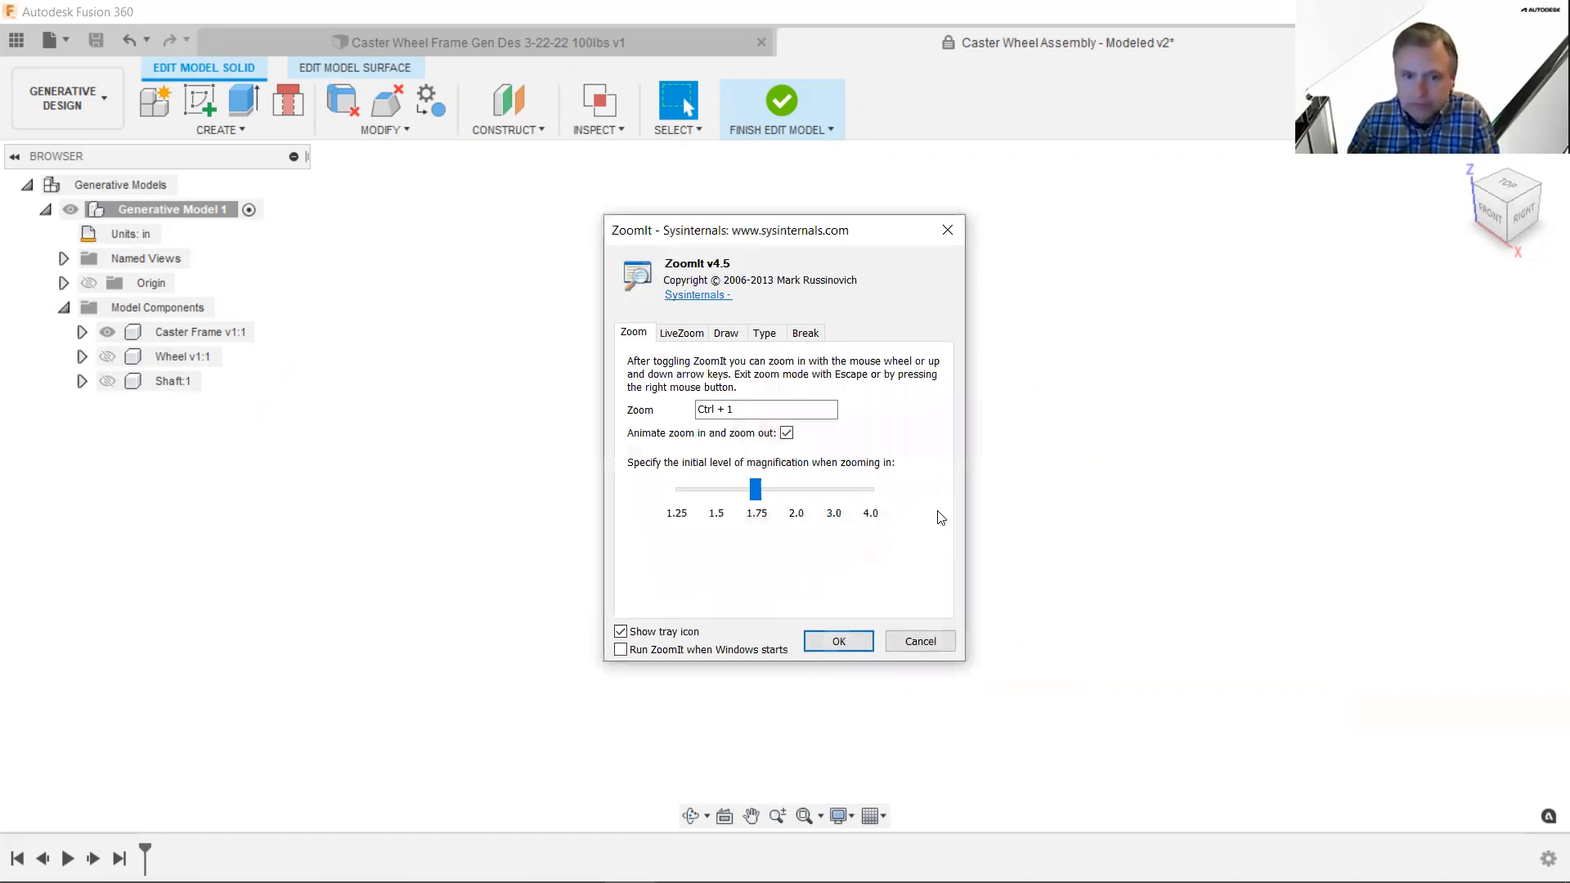
left_click(839, 642)
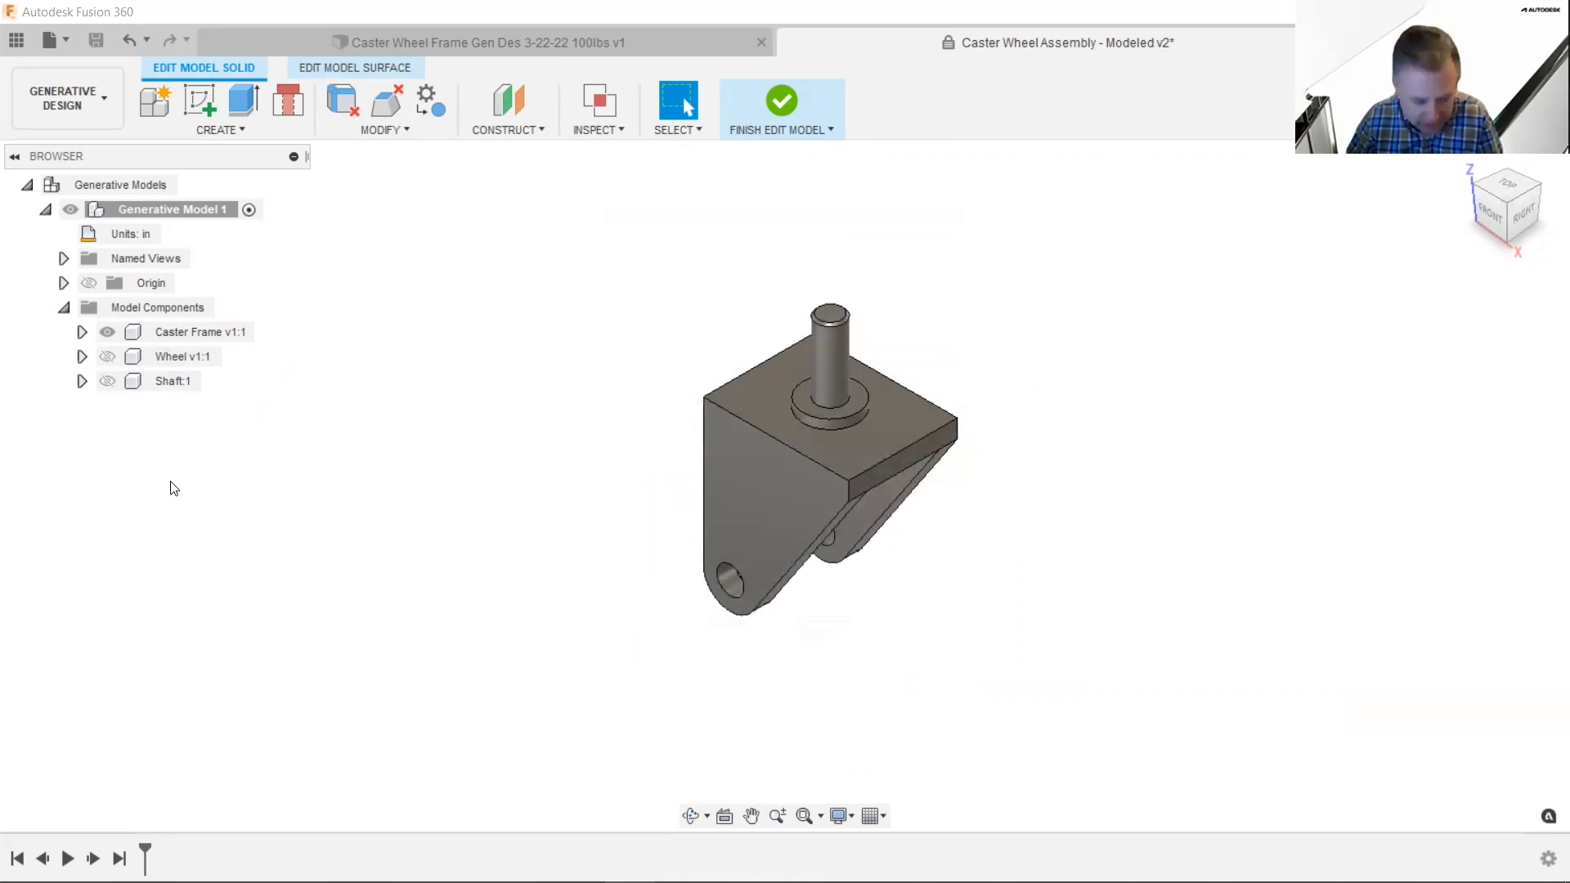
key("Print")
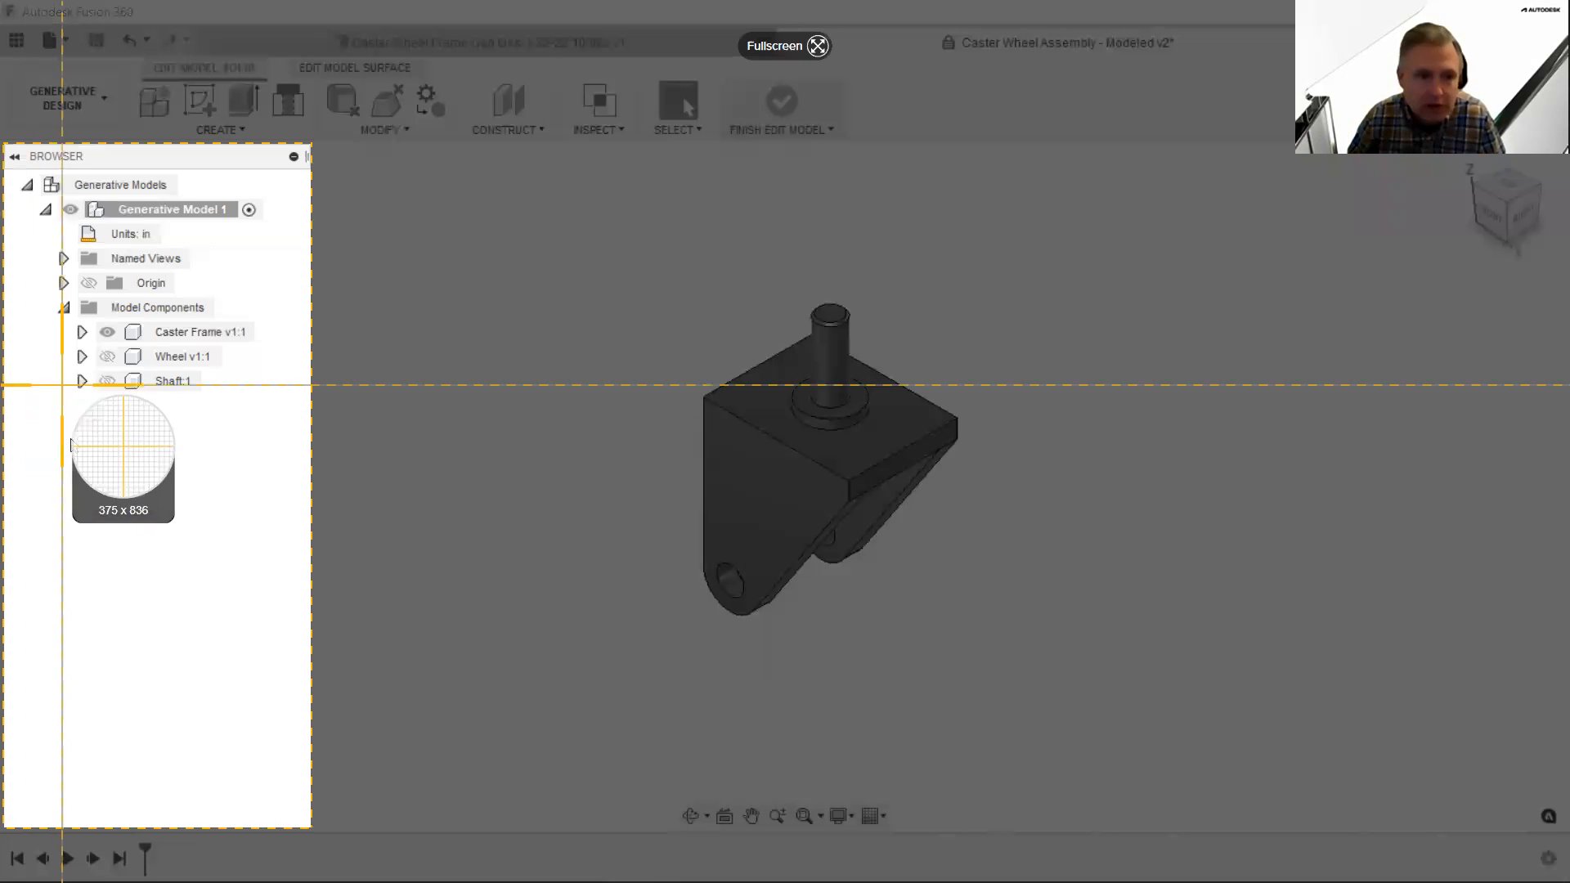
left_click(59, 386)
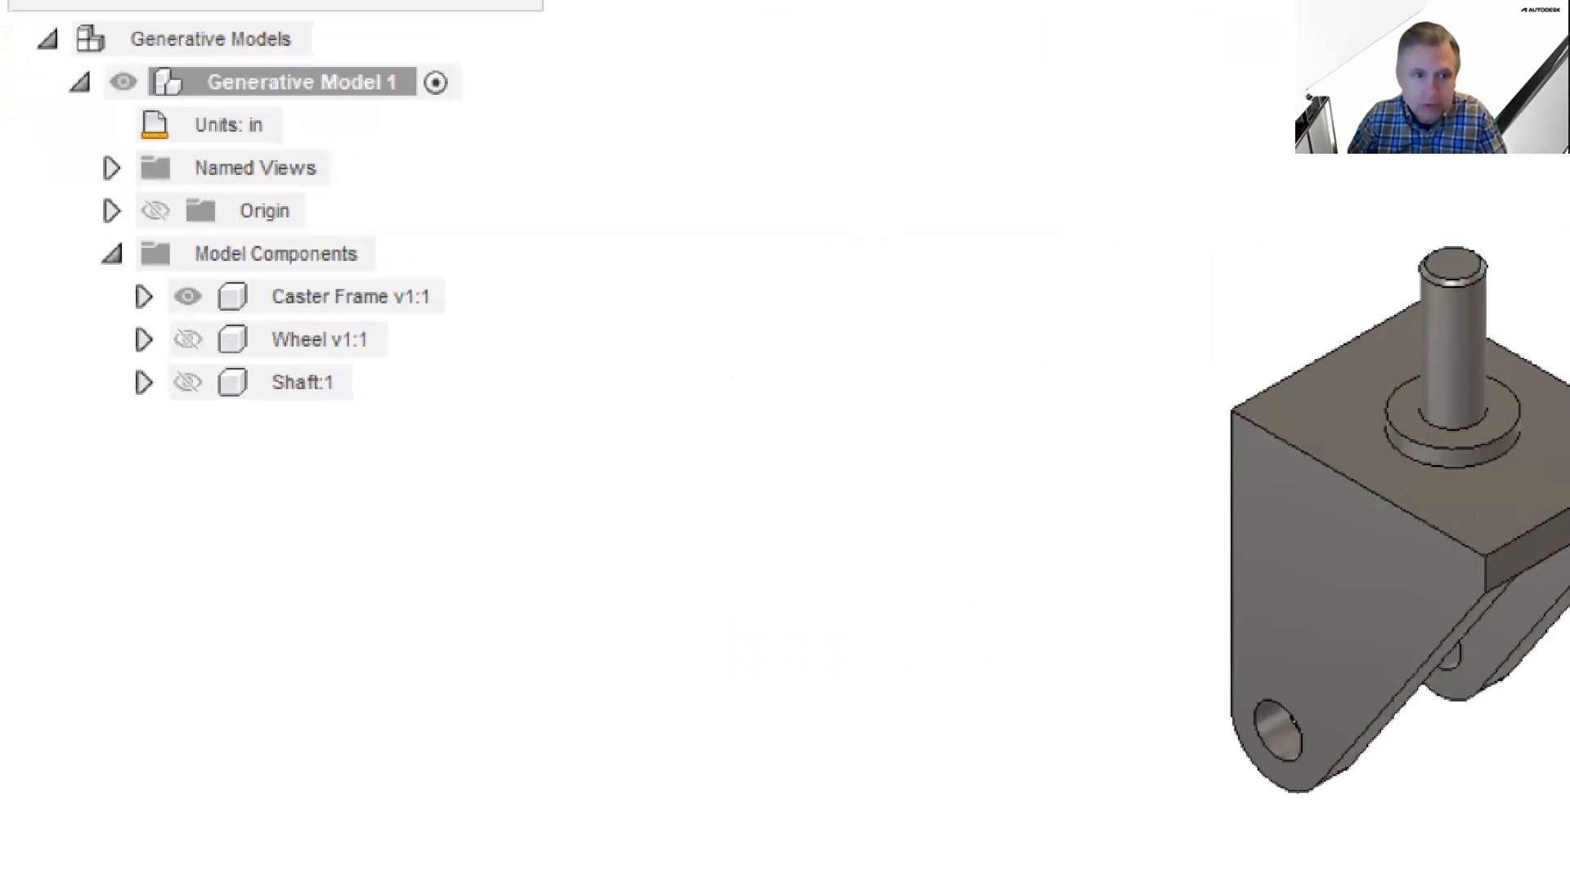
left_click_drag(115, 518, 223, 418, "ctrl")
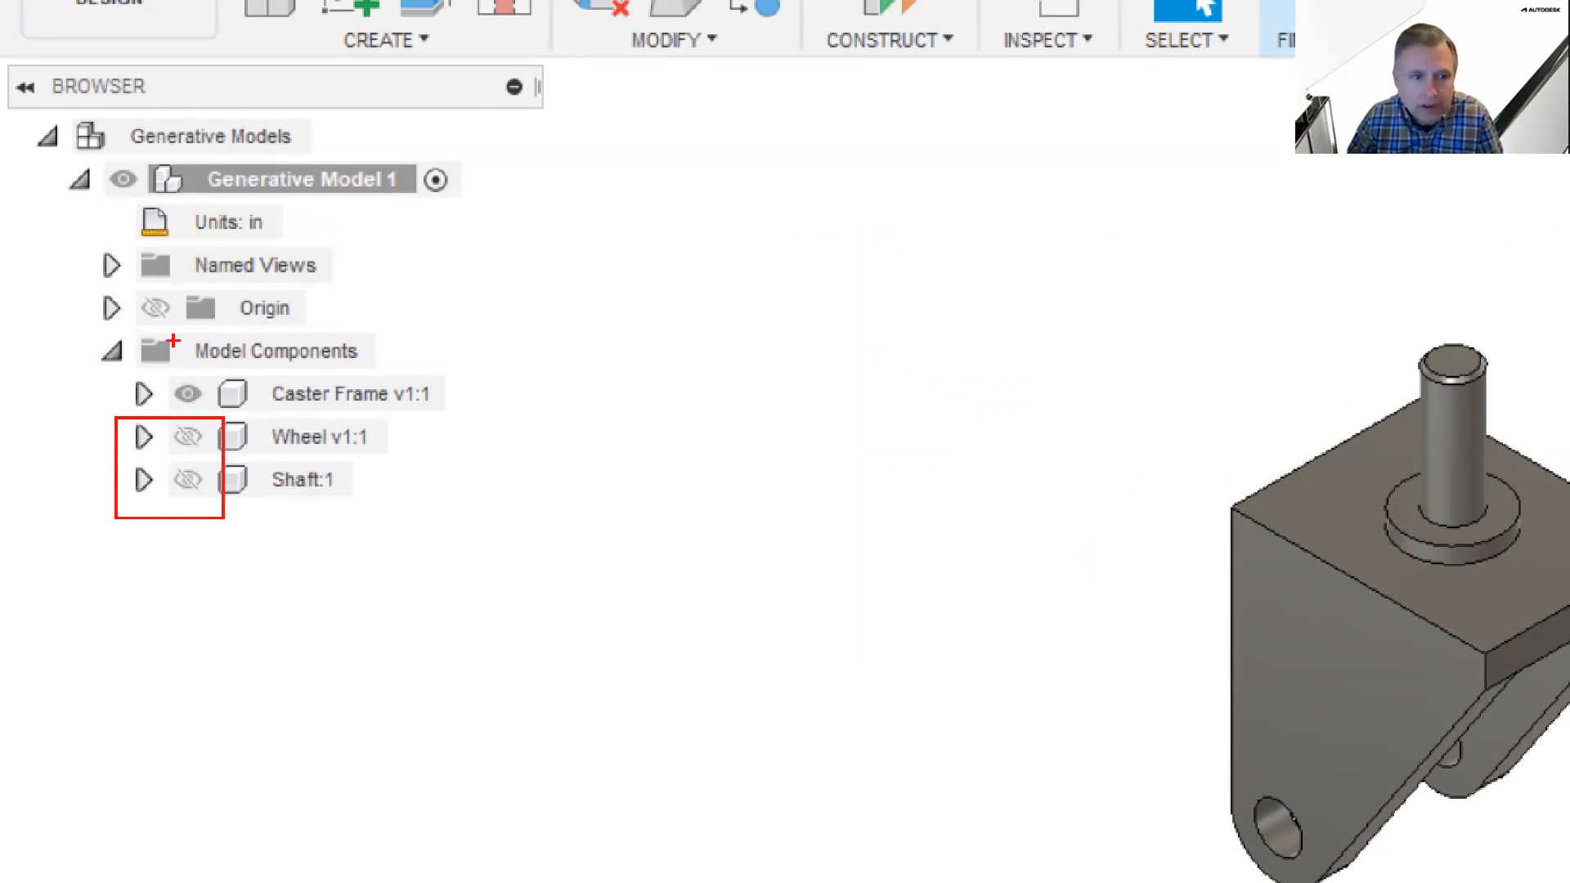
left_click_drag(146, 358, 66, 410, "ctrl+shift")
left_click_drag(170, 452, 28, 495, "ctrl+shift")
left_click_drag(177, 493, 178, 628, "ctrl+shift")
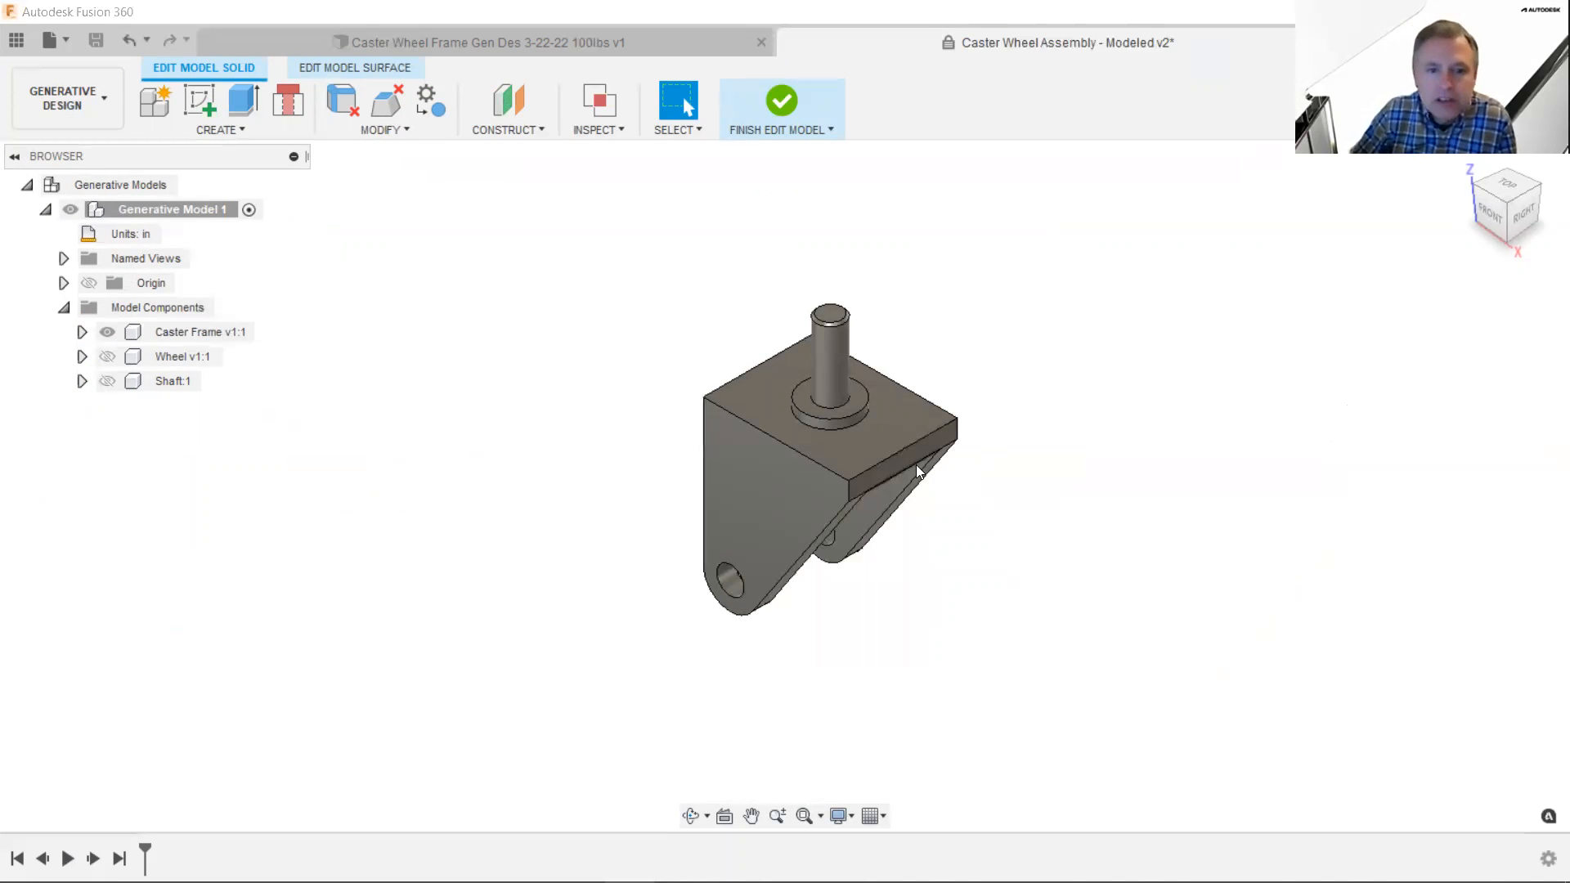
- Examine the shaft holes at the lower ends of the caster frame's arms, from the front and at an angle
scroll(806, 504, "up", 5)
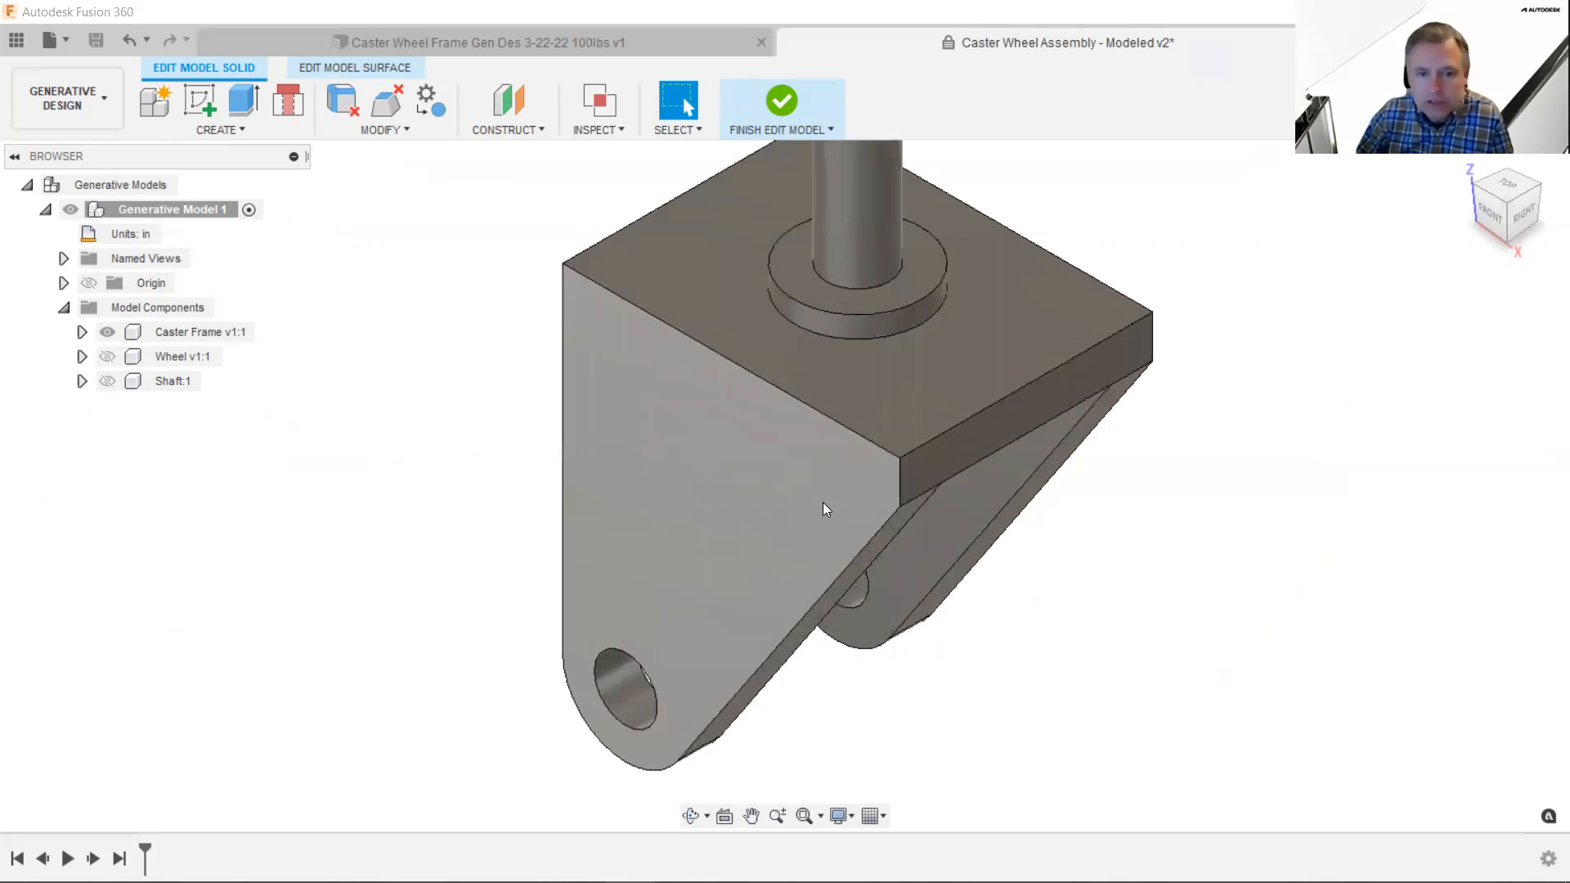
middle_click_drag(823, 503, 845, 332)
scroll(826, 393, "up", 3)
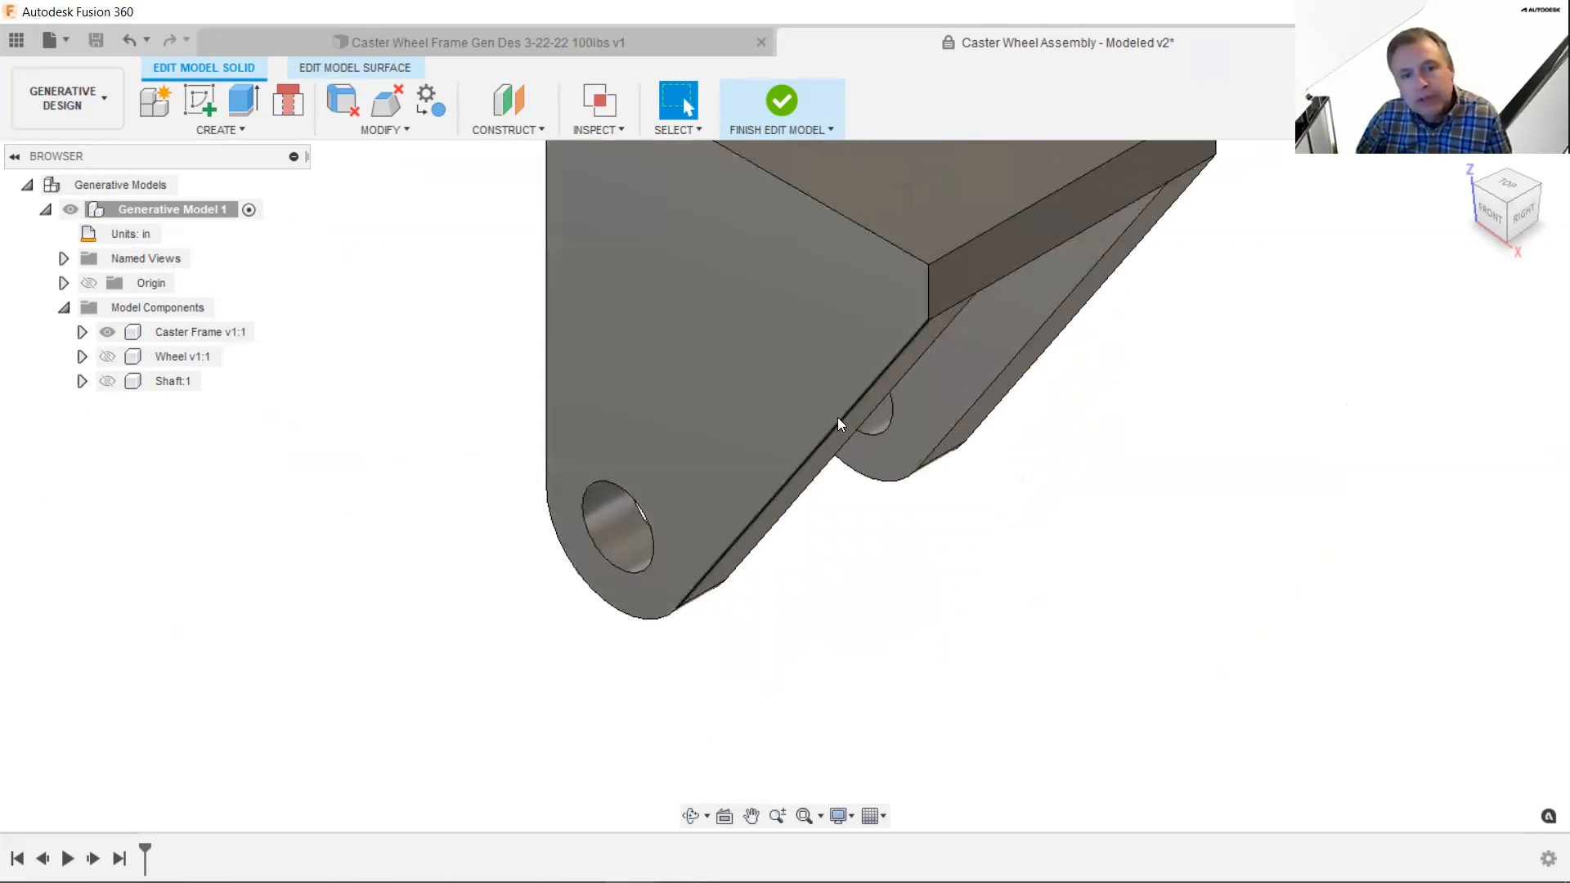
scroll(838, 427, "up", 3)
scroll(838, 427, "down", 1)
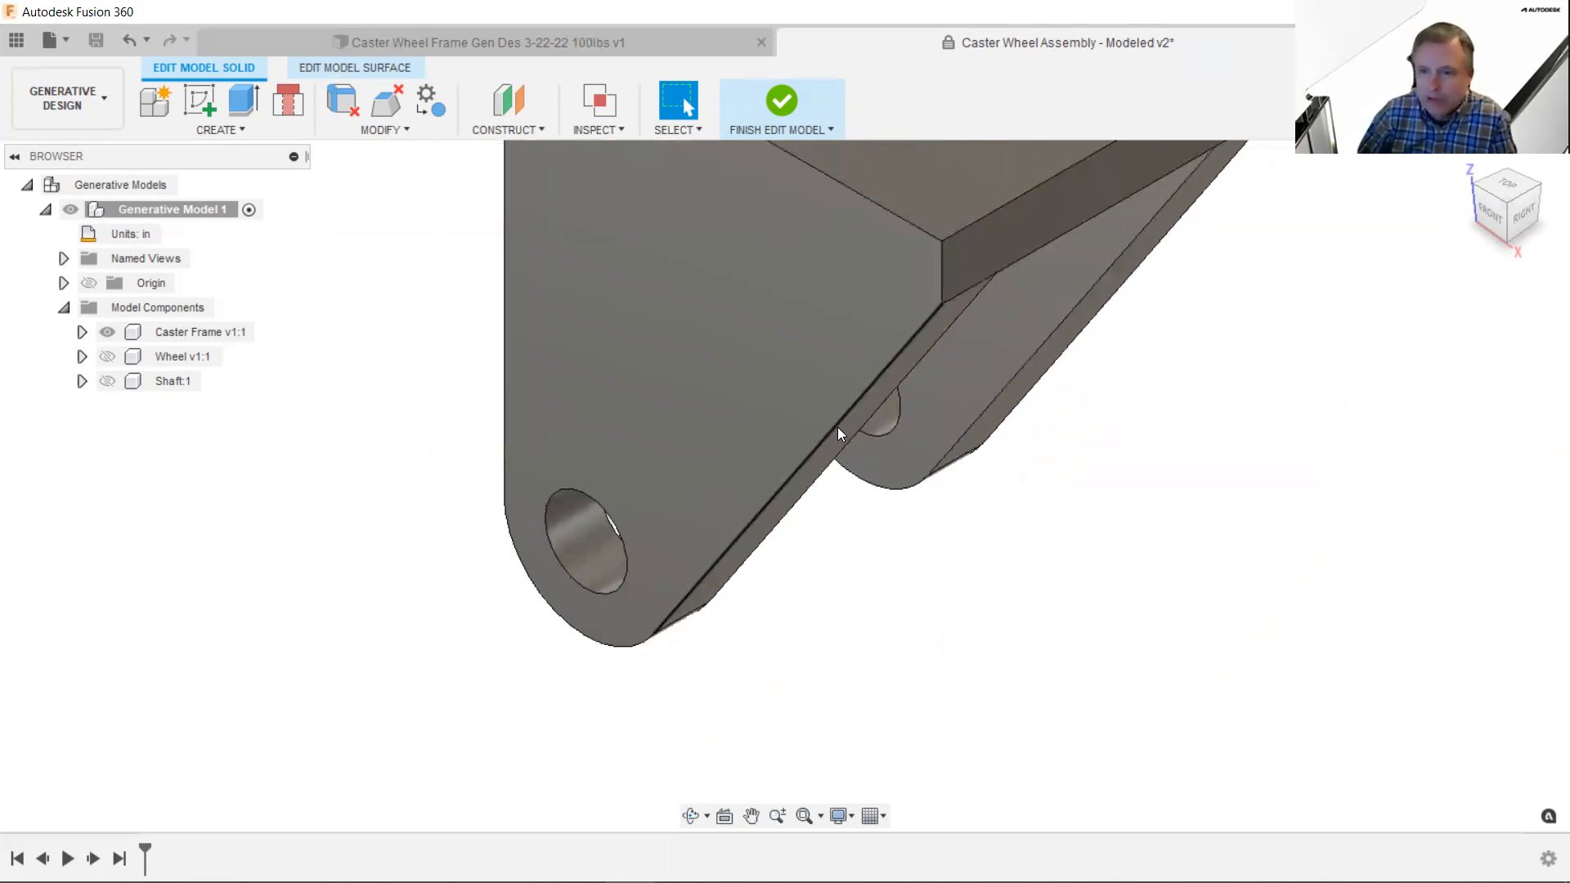
scroll(838, 427, "up", 2)
scroll(838, 427, "down", 3)
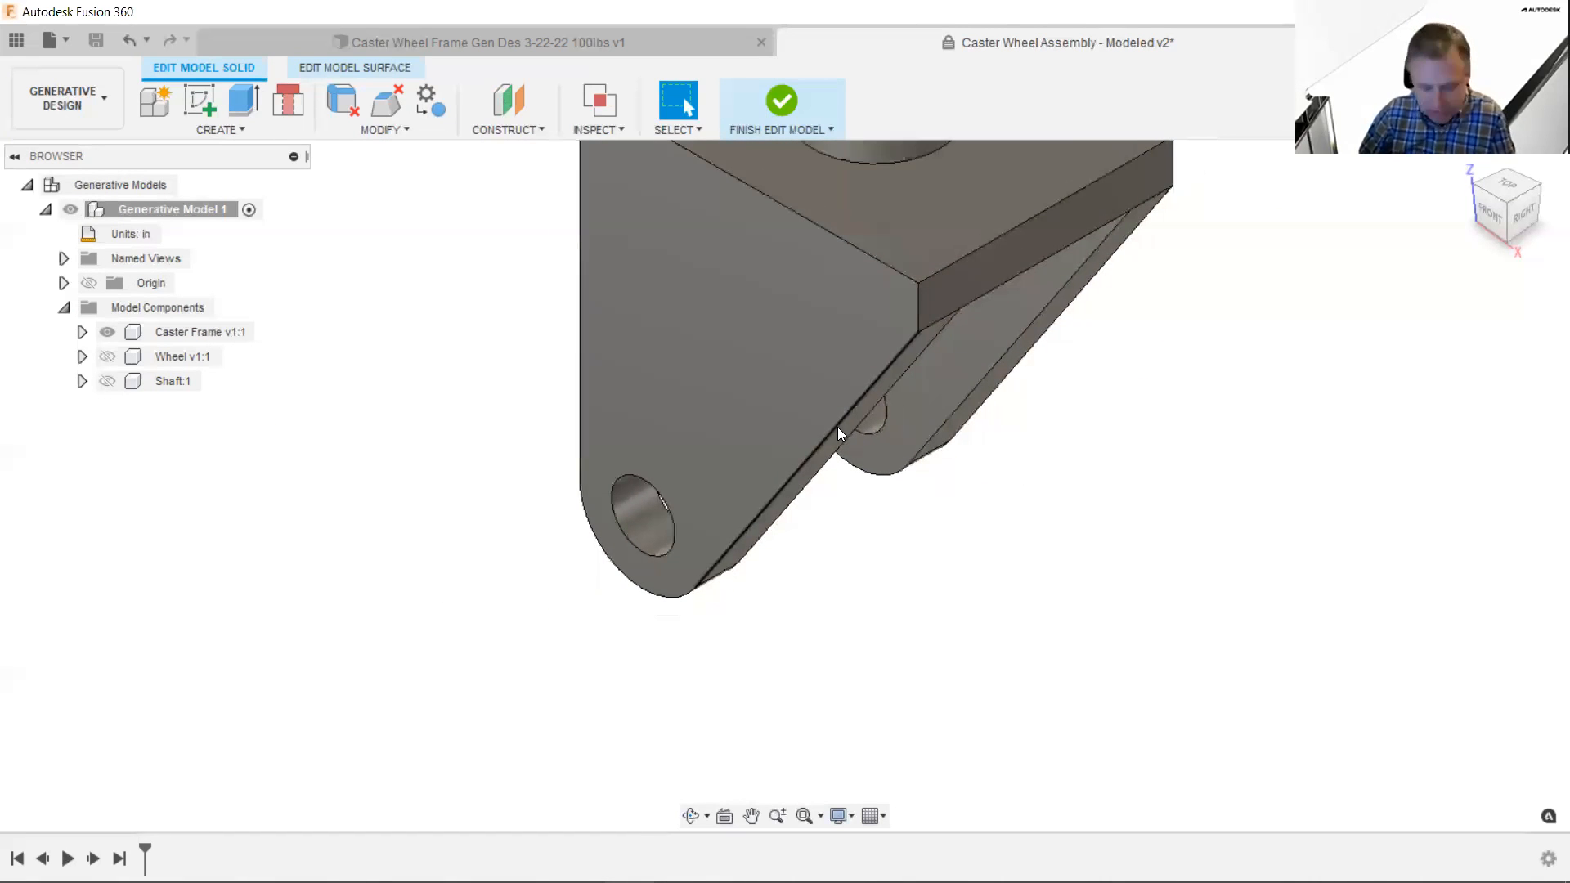
middle_click_drag(968, 519, 1006, 413, "shift")
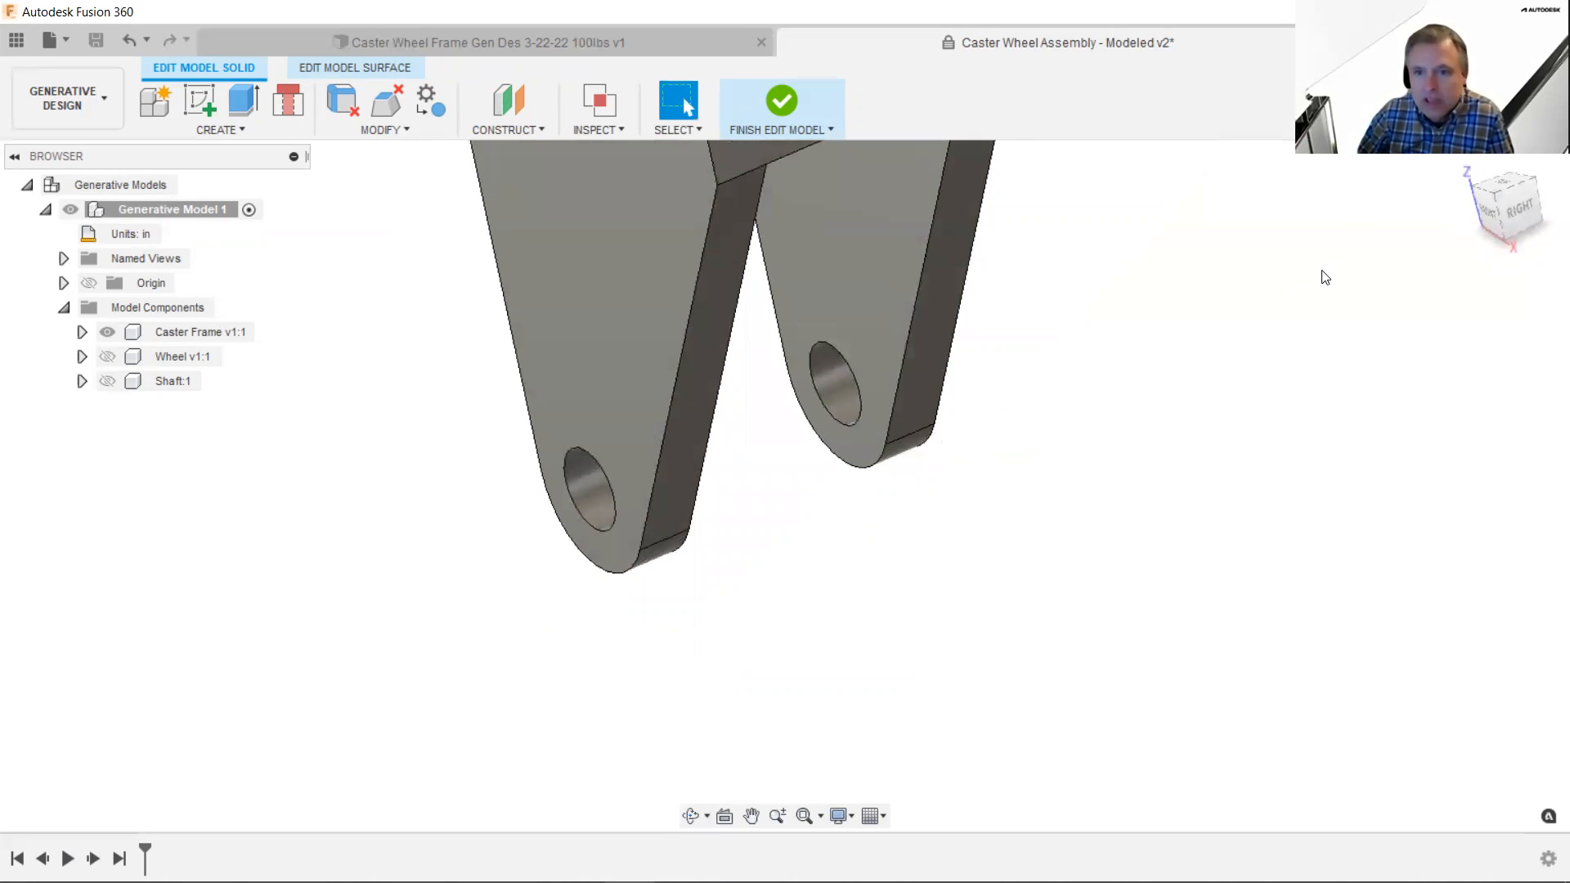
left_click(1495, 190)
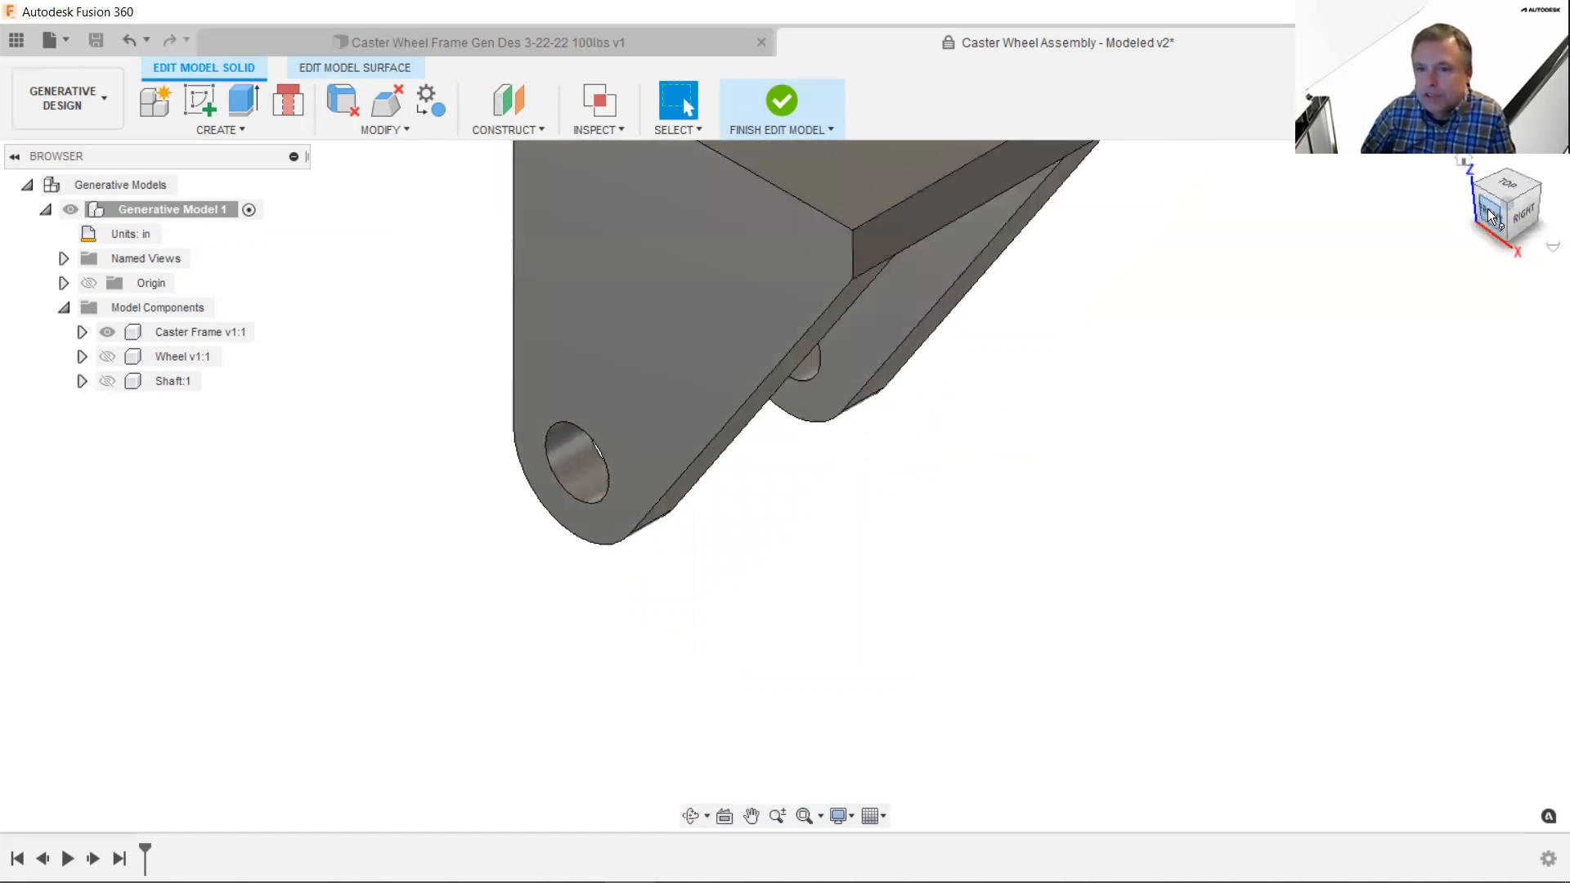
left_click(1489, 208)
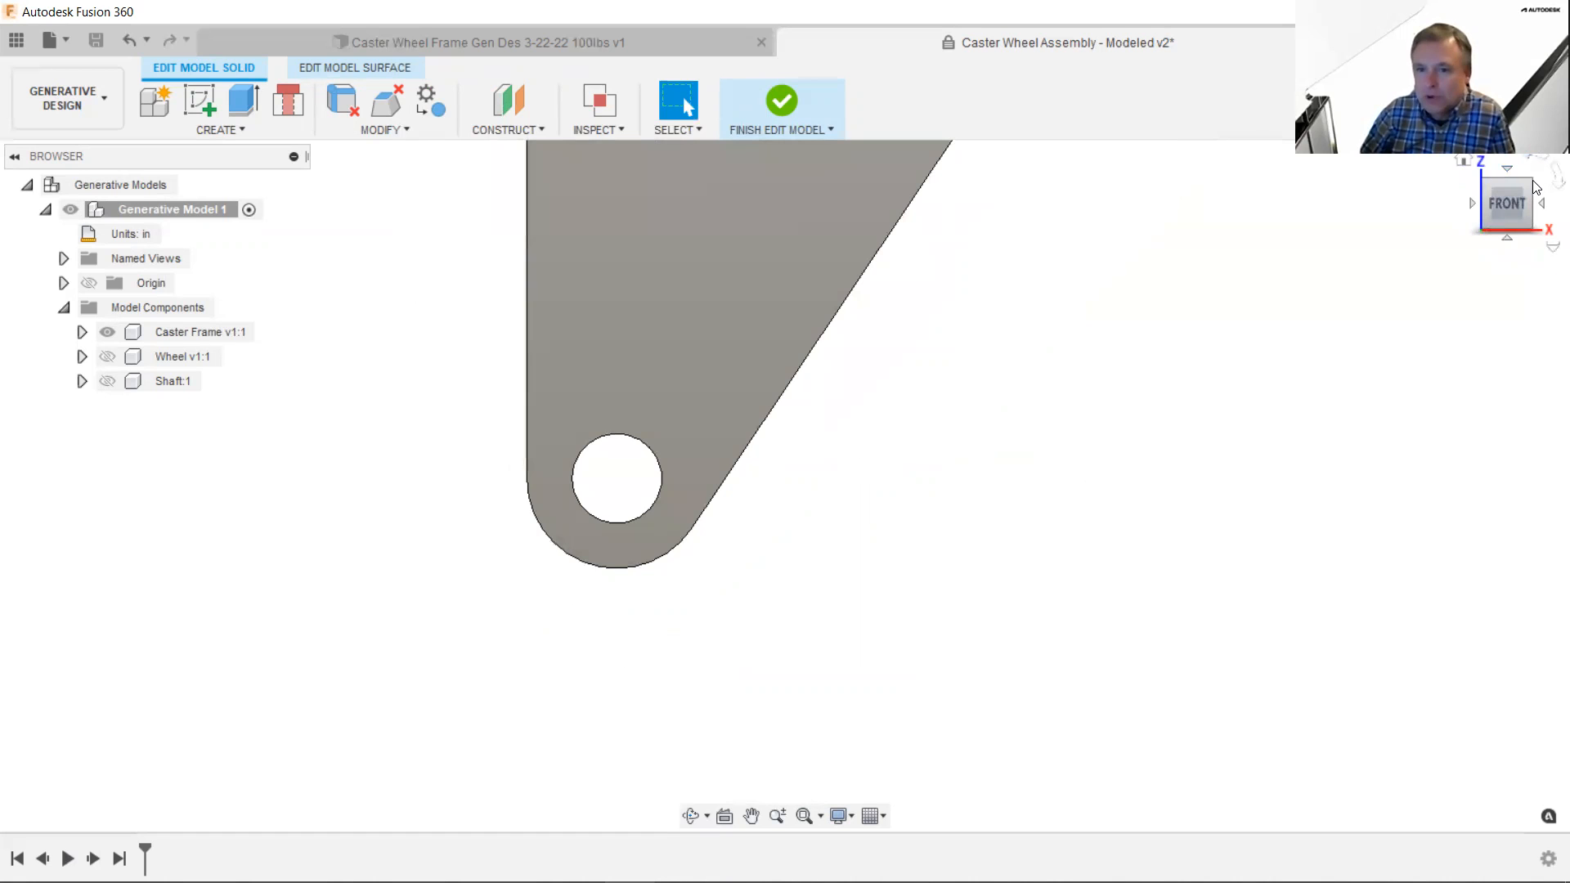
mouse_move(785, 486)
middle_mouse_down("shift")
mouse_move(842, 446)
mouse_move(801, 499)
middle_mouse_up("shift")
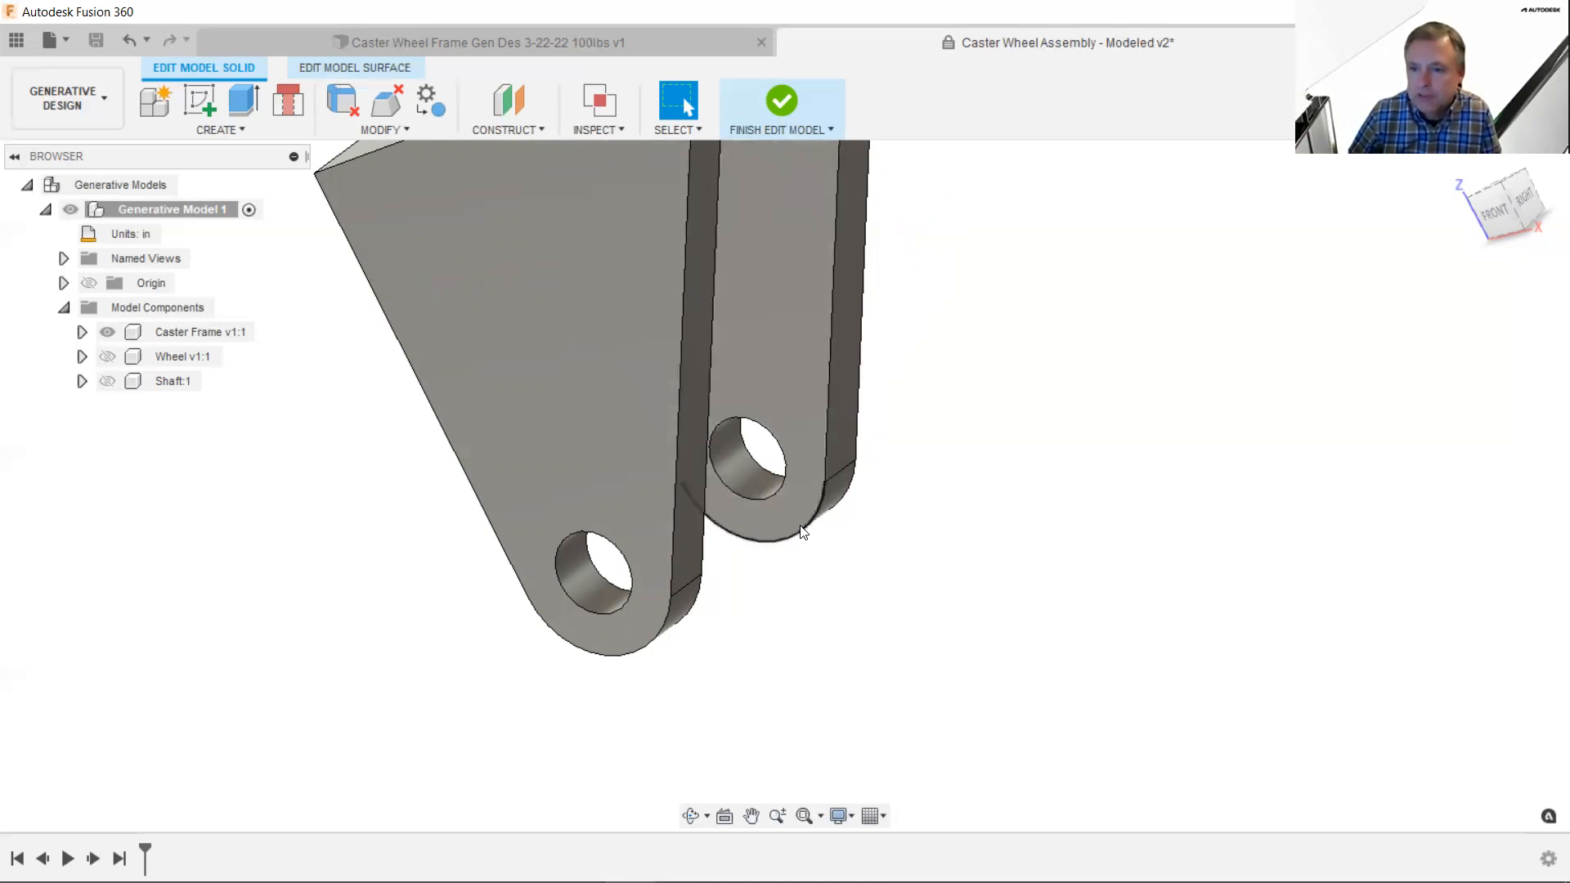
middle_click_drag(831, 568, 803, 587, "shift")
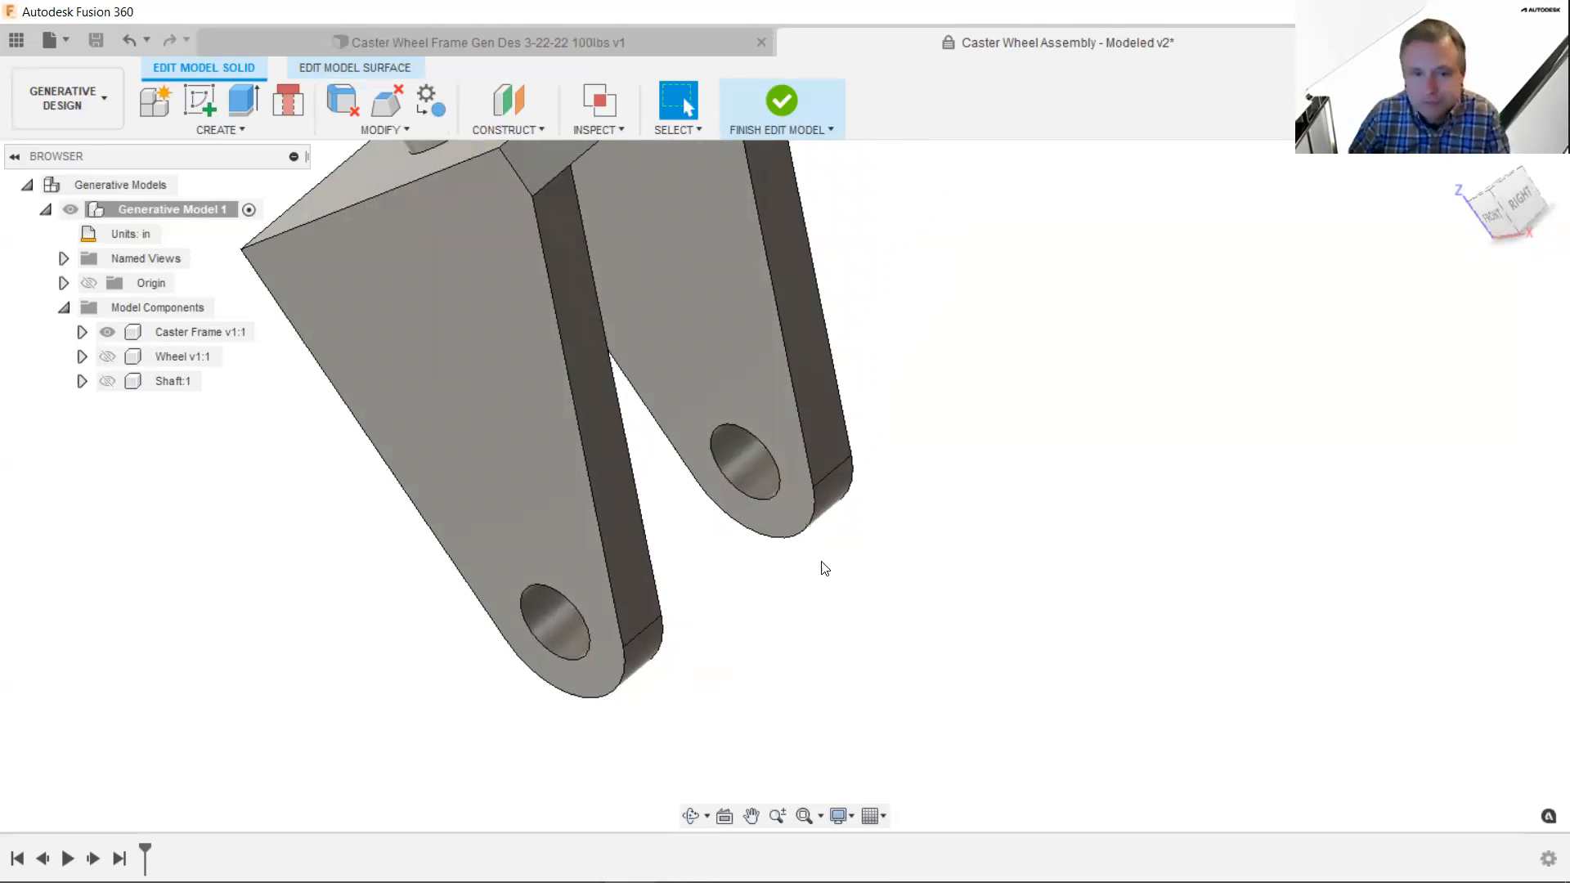
- Highlight the inner cylindrical faces of the two shaft holes, one at a time, to examine them
scroll(519, 444, "up", 3)
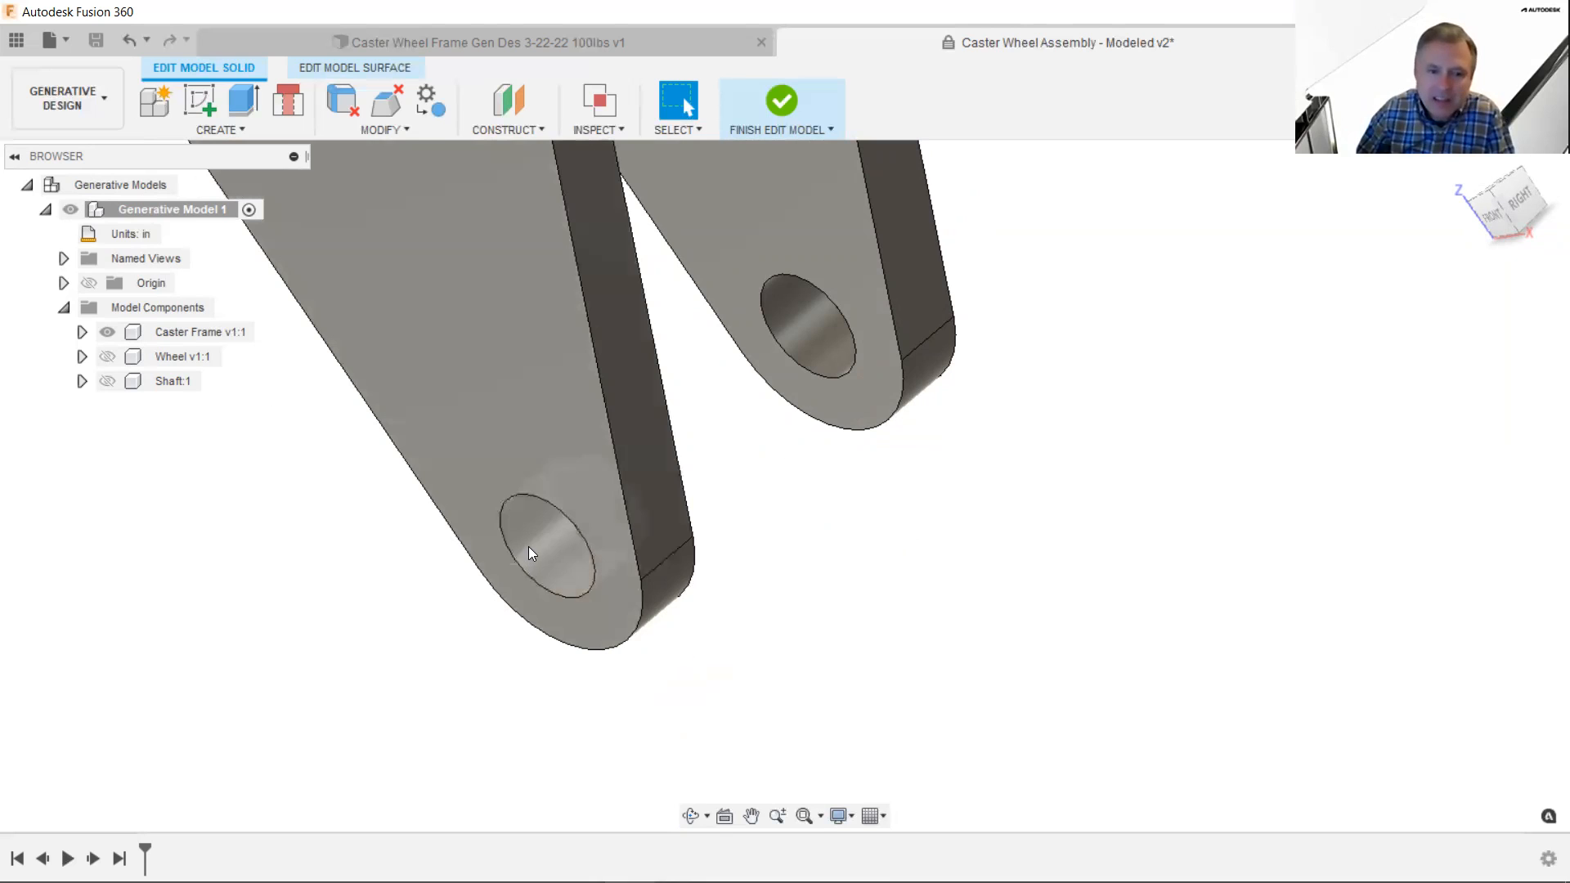
left_click(538, 546)
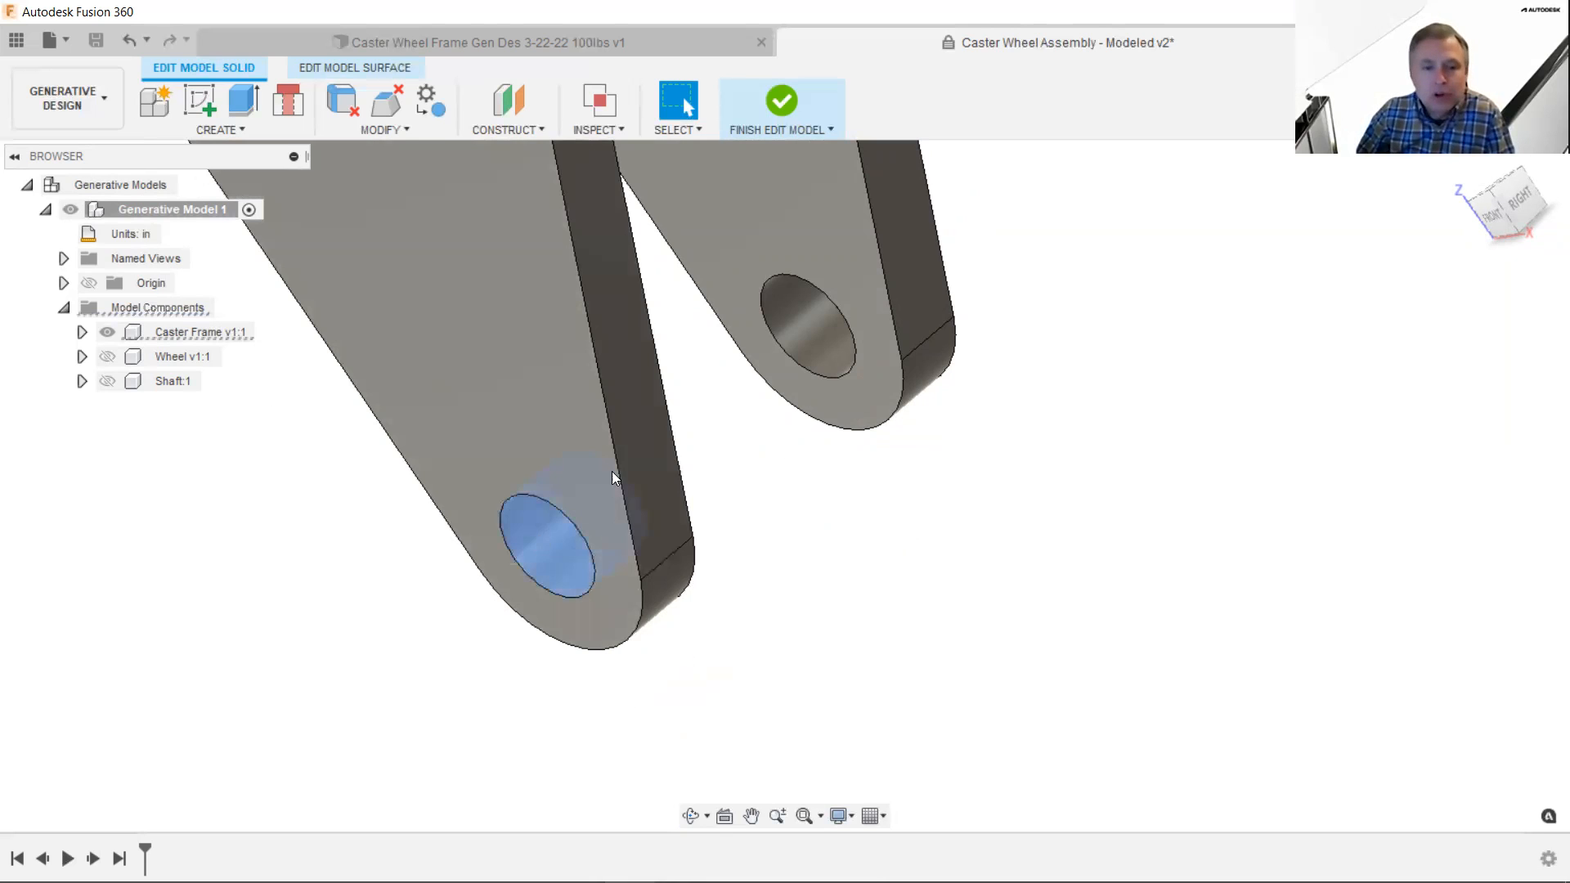
left_click(805, 336)
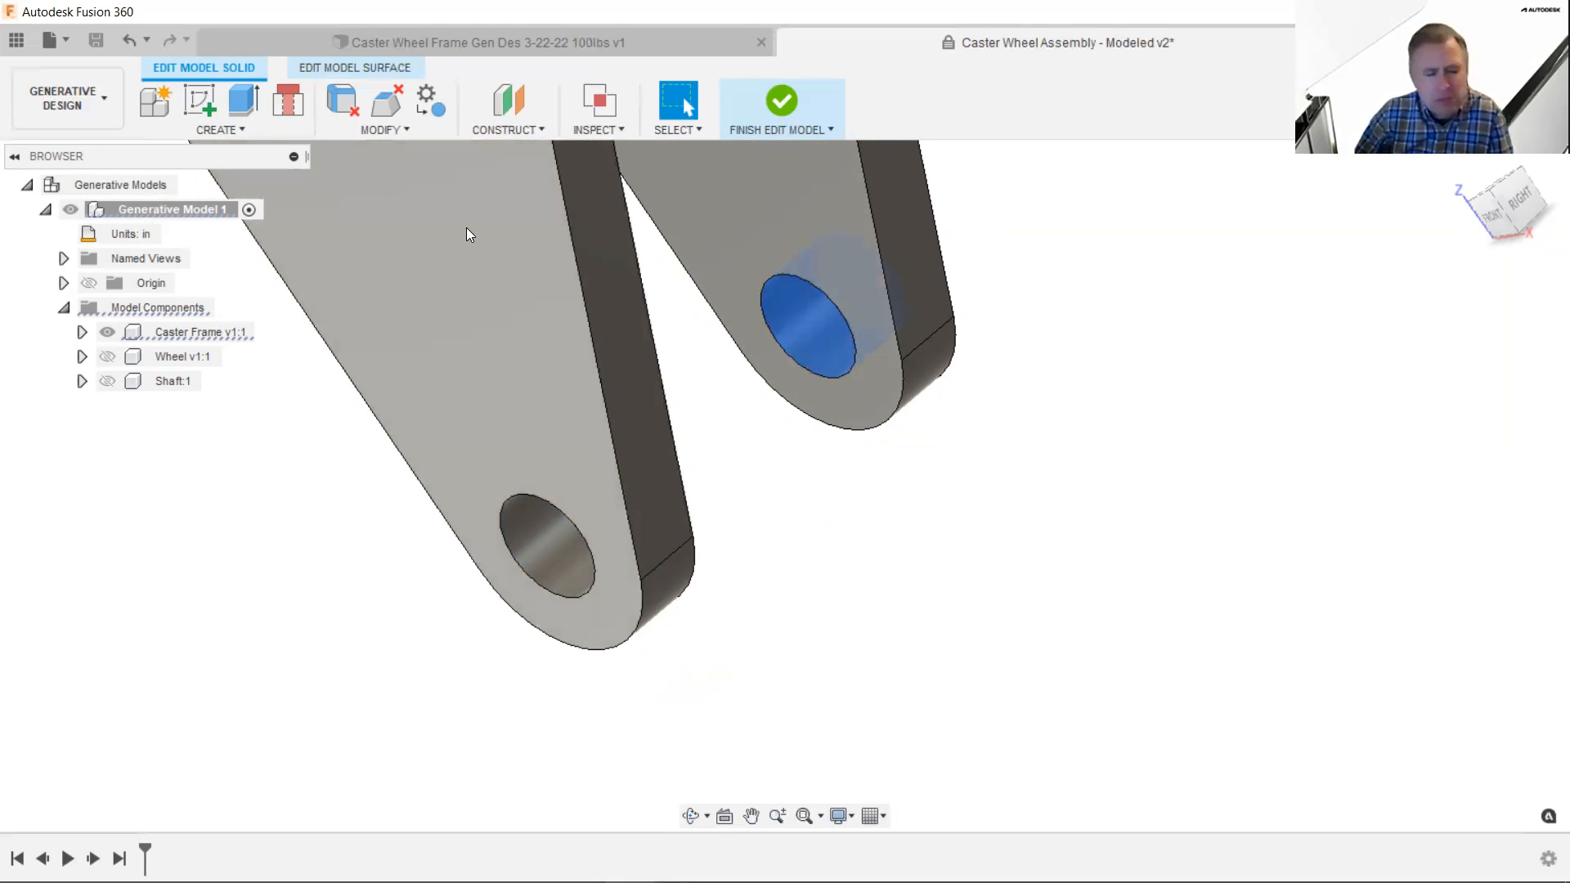
left_click(319, 610)
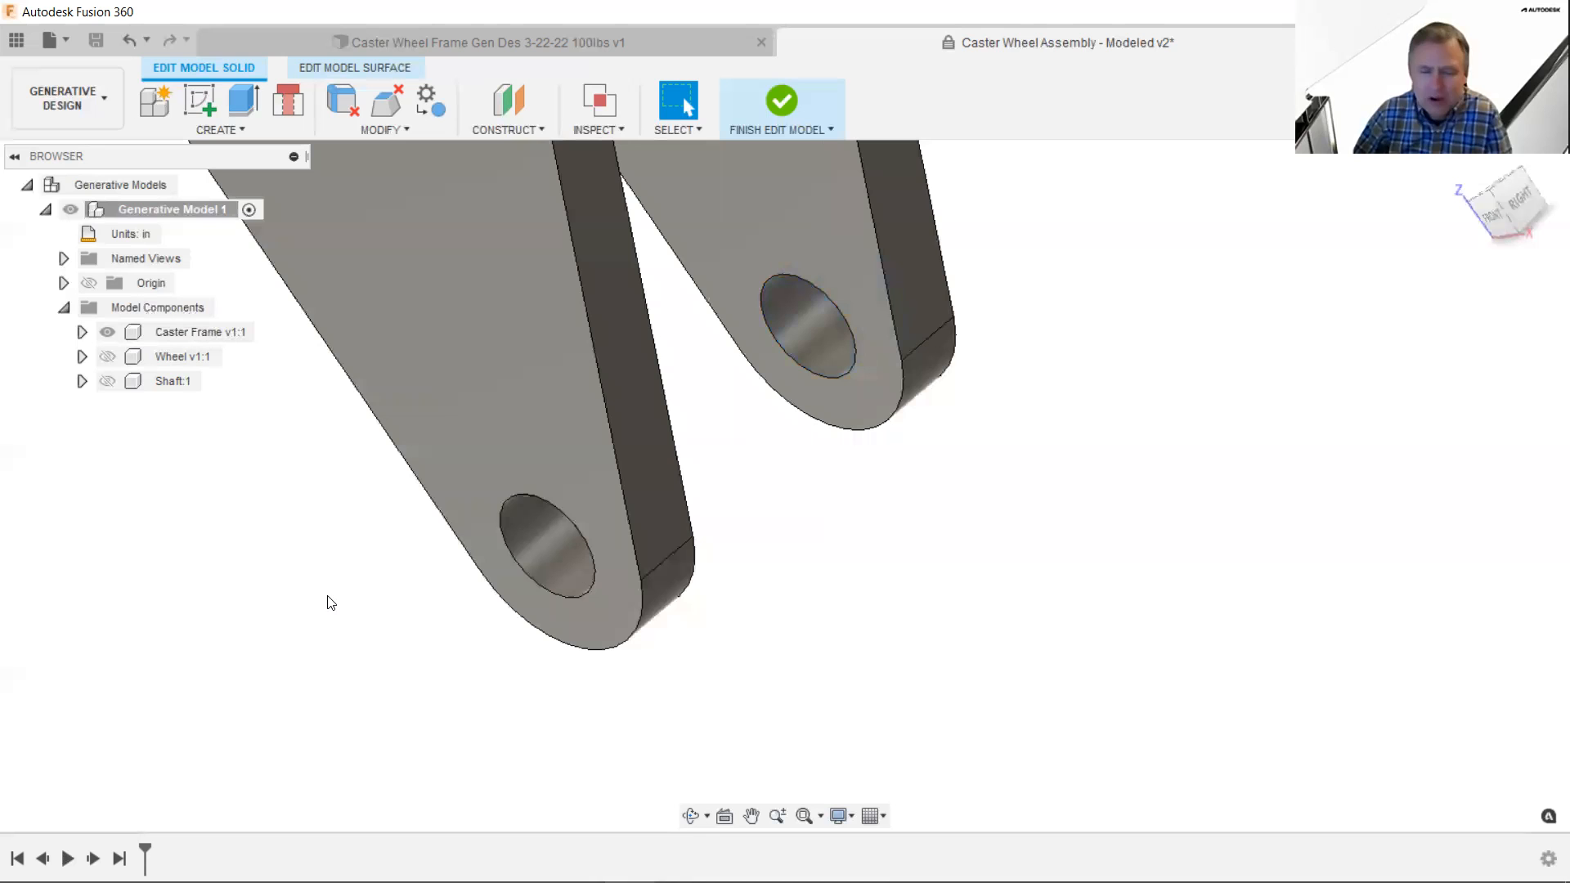
- Offset the inner faces of both shaft holes by 0.00 in as new surface bodies, and expand the Bodies folder
left_click(360, 69)
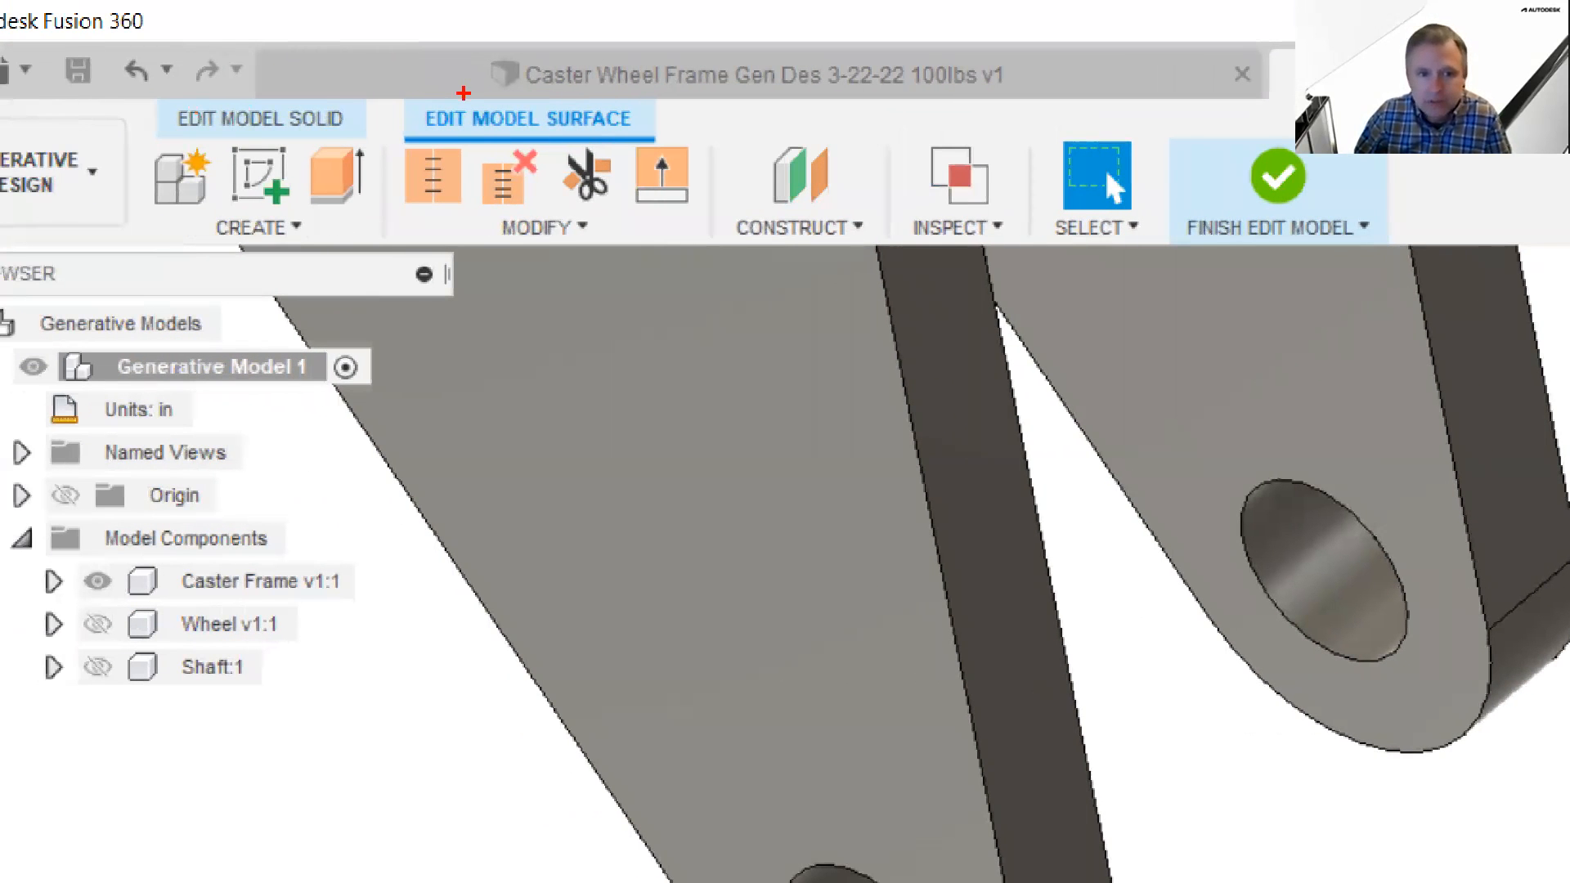
left_click_drag(463, 113, 448, 64)
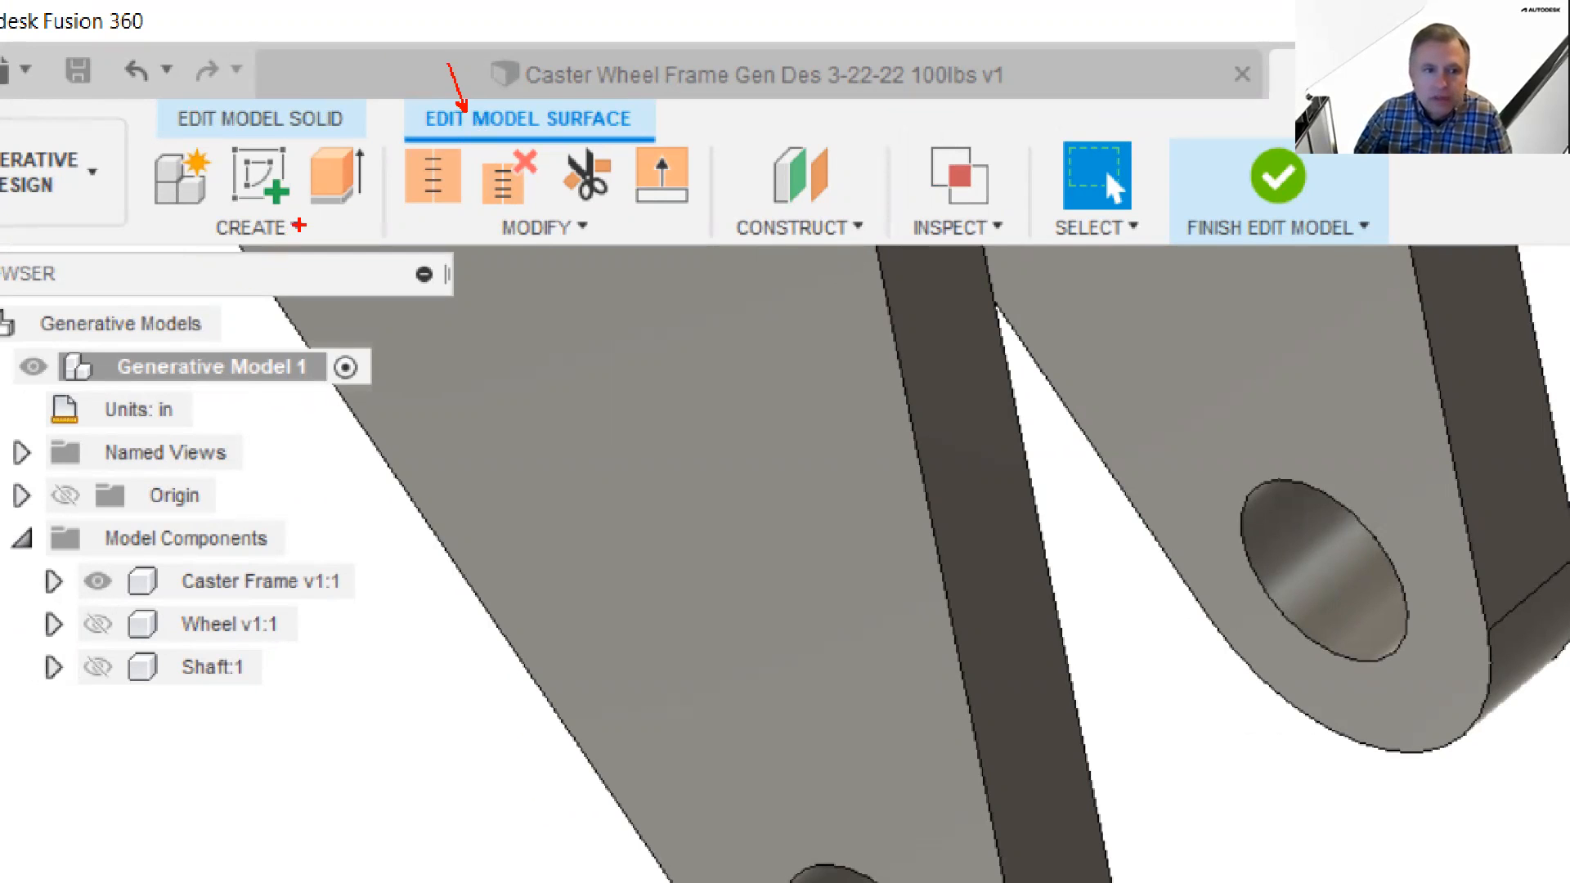
left_click_drag(299, 226, 365, 295)
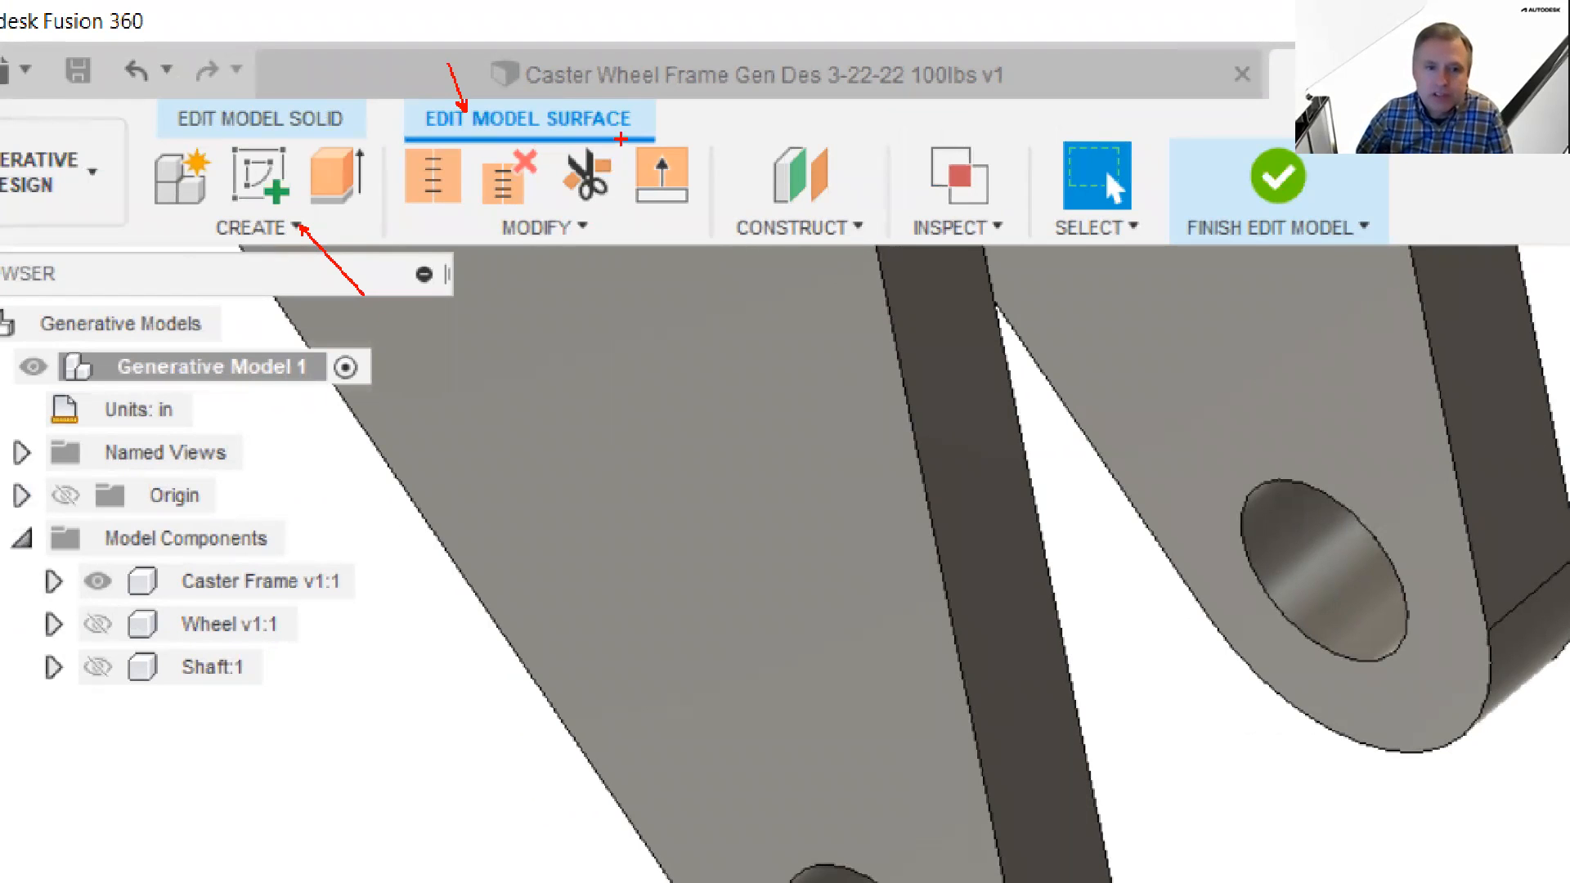
key("Escape")
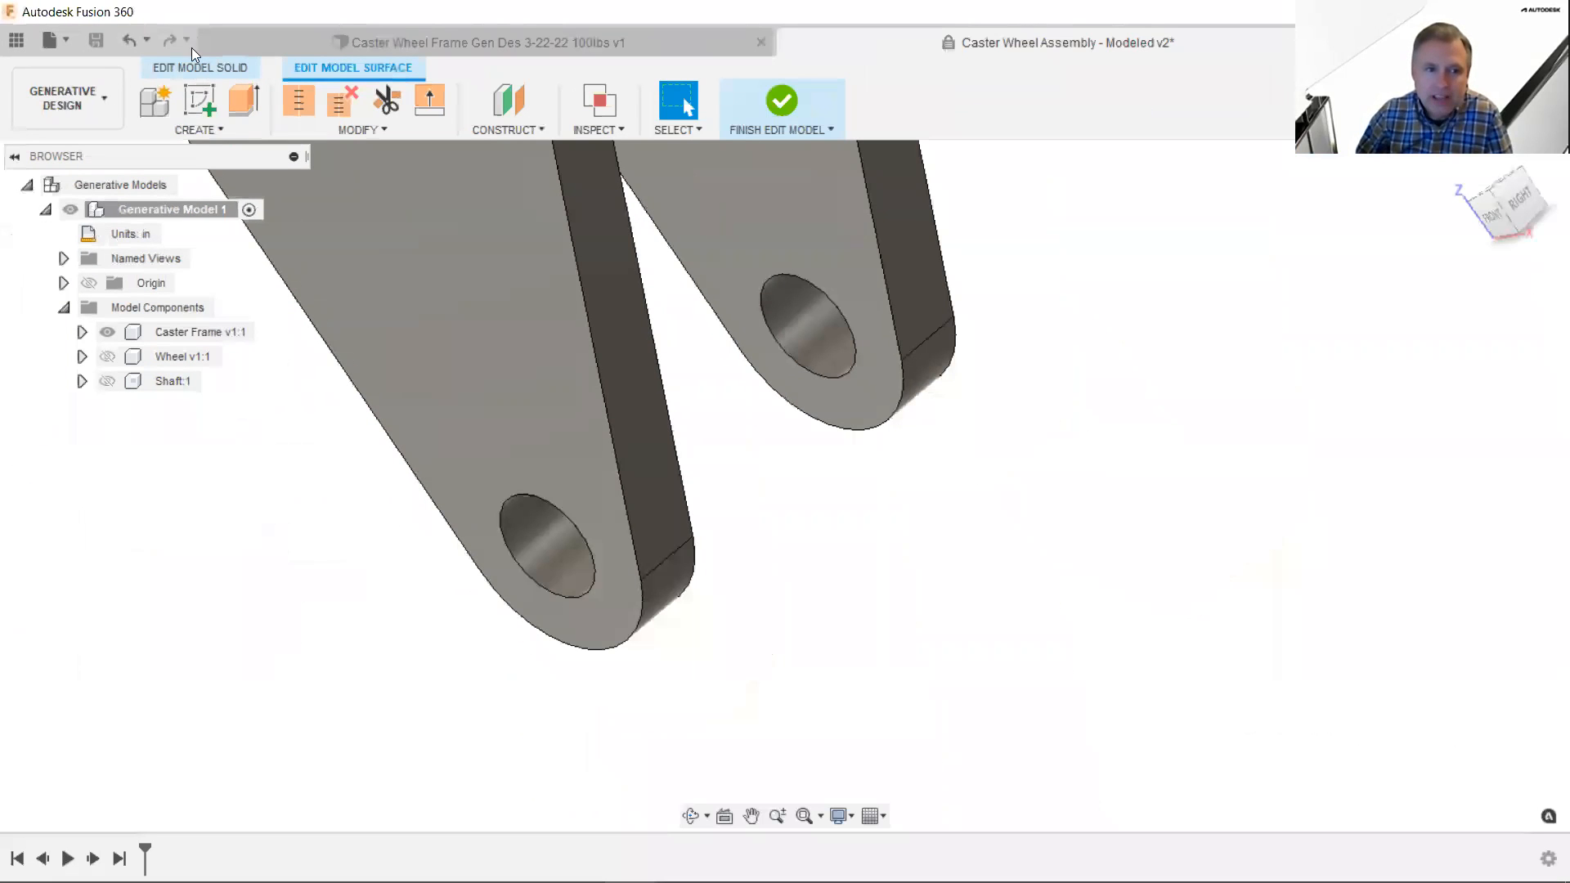
left_click(214, 131)
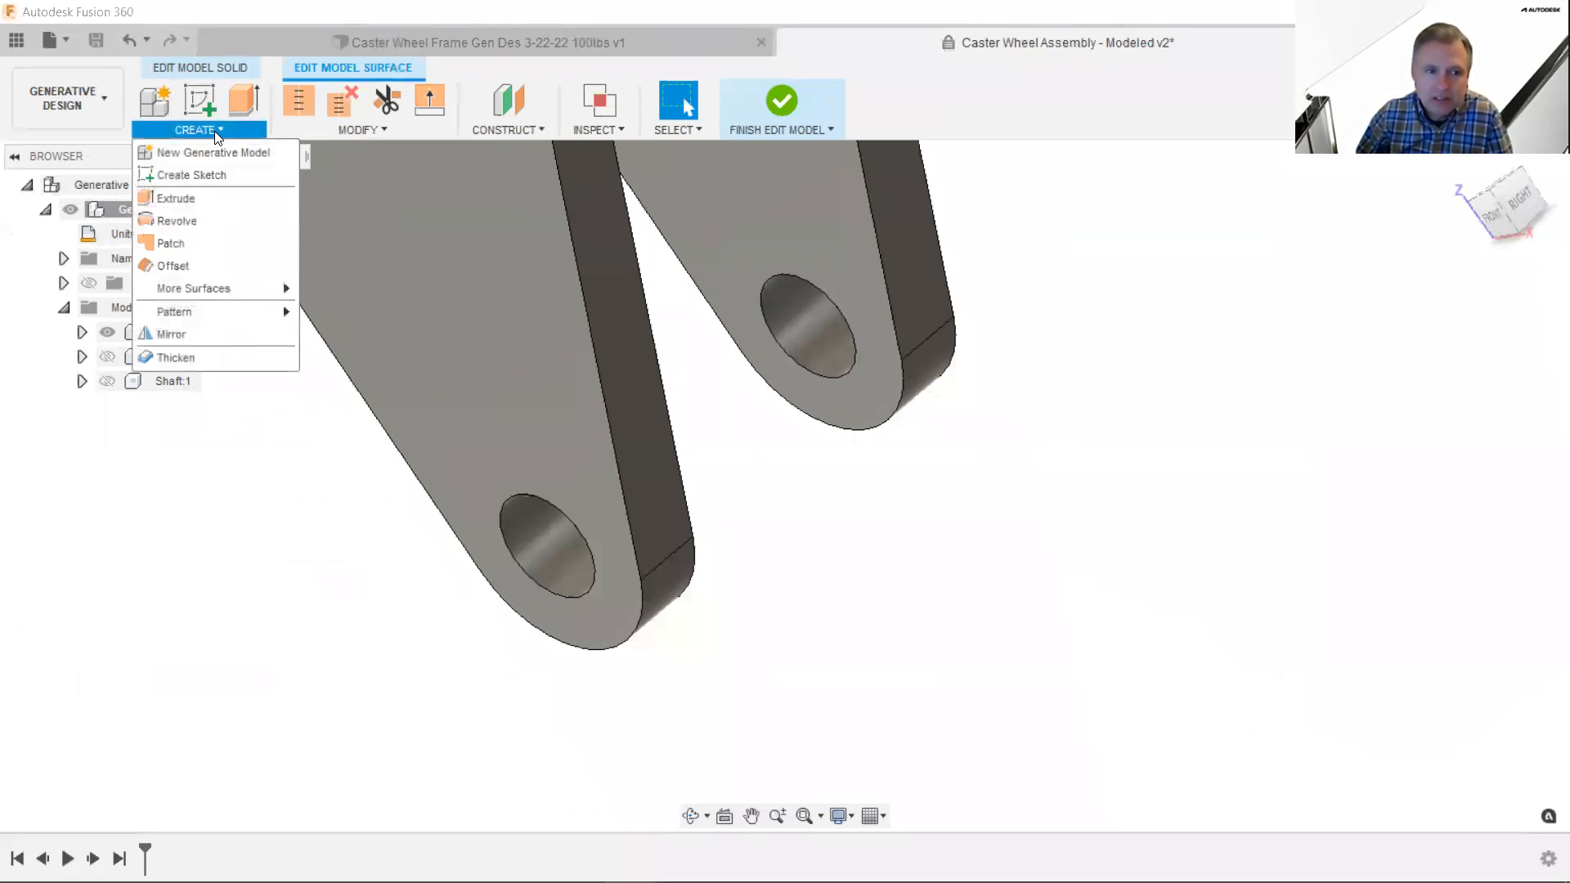
left_click(212, 265)
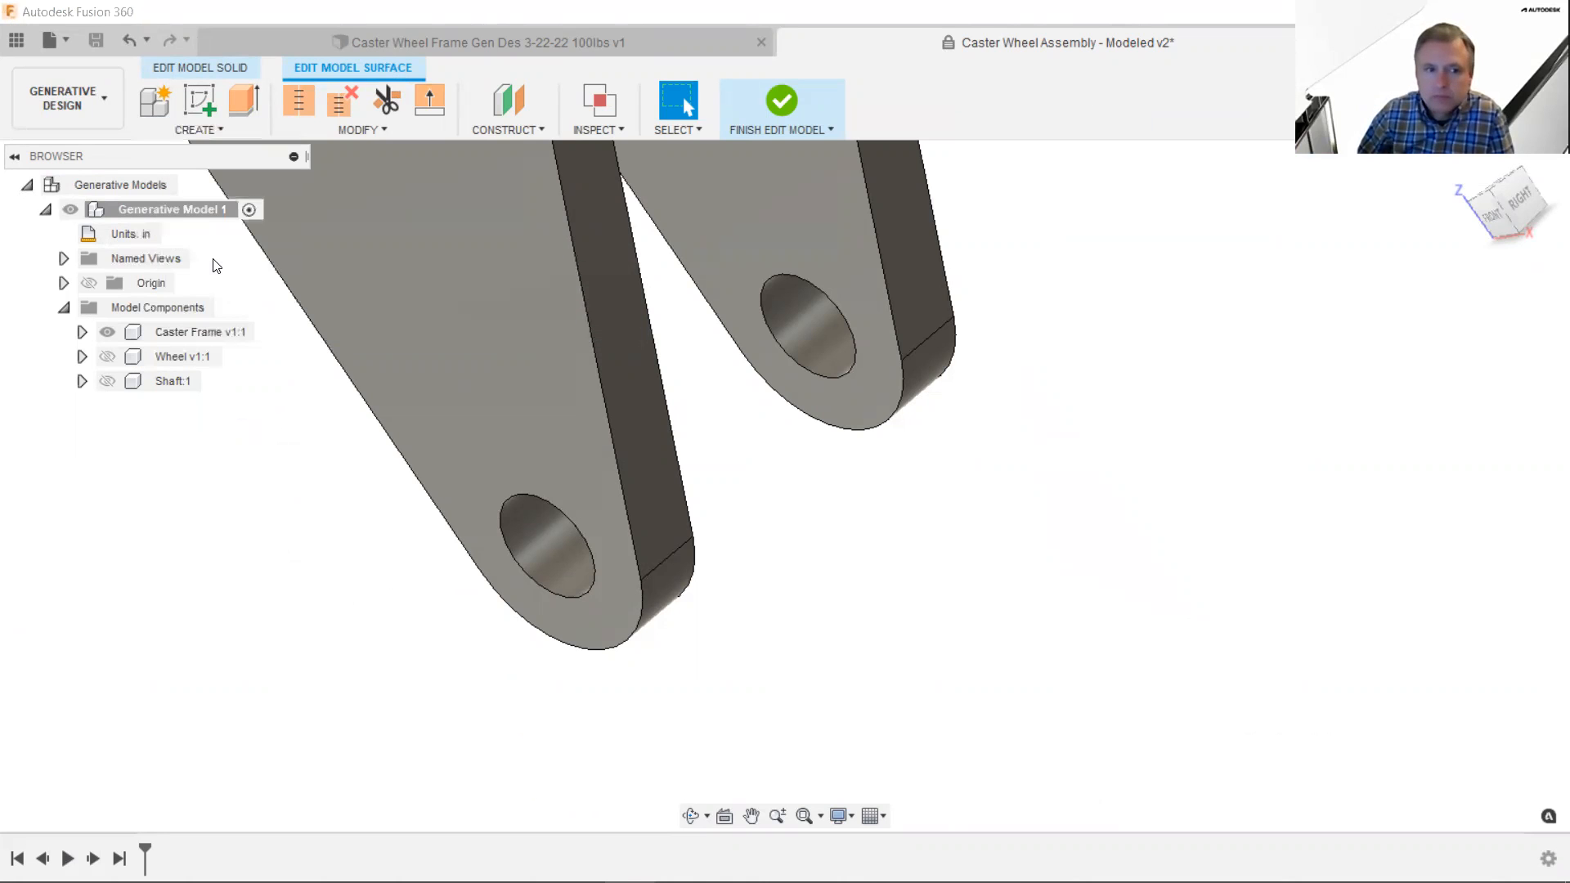
left_click(556, 553)
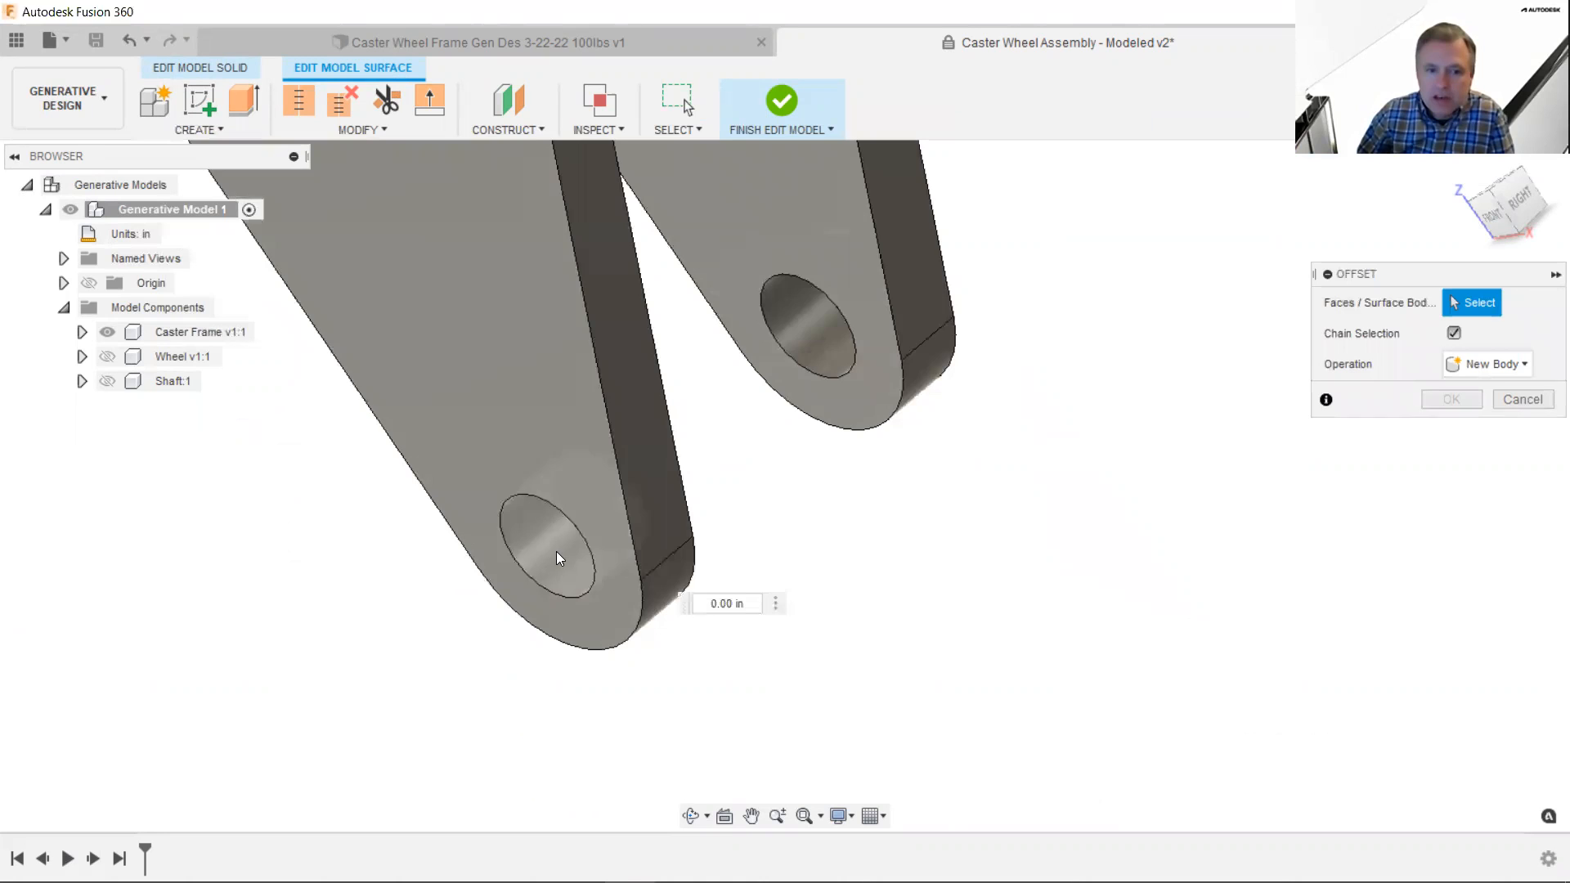
left_click(810, 322)
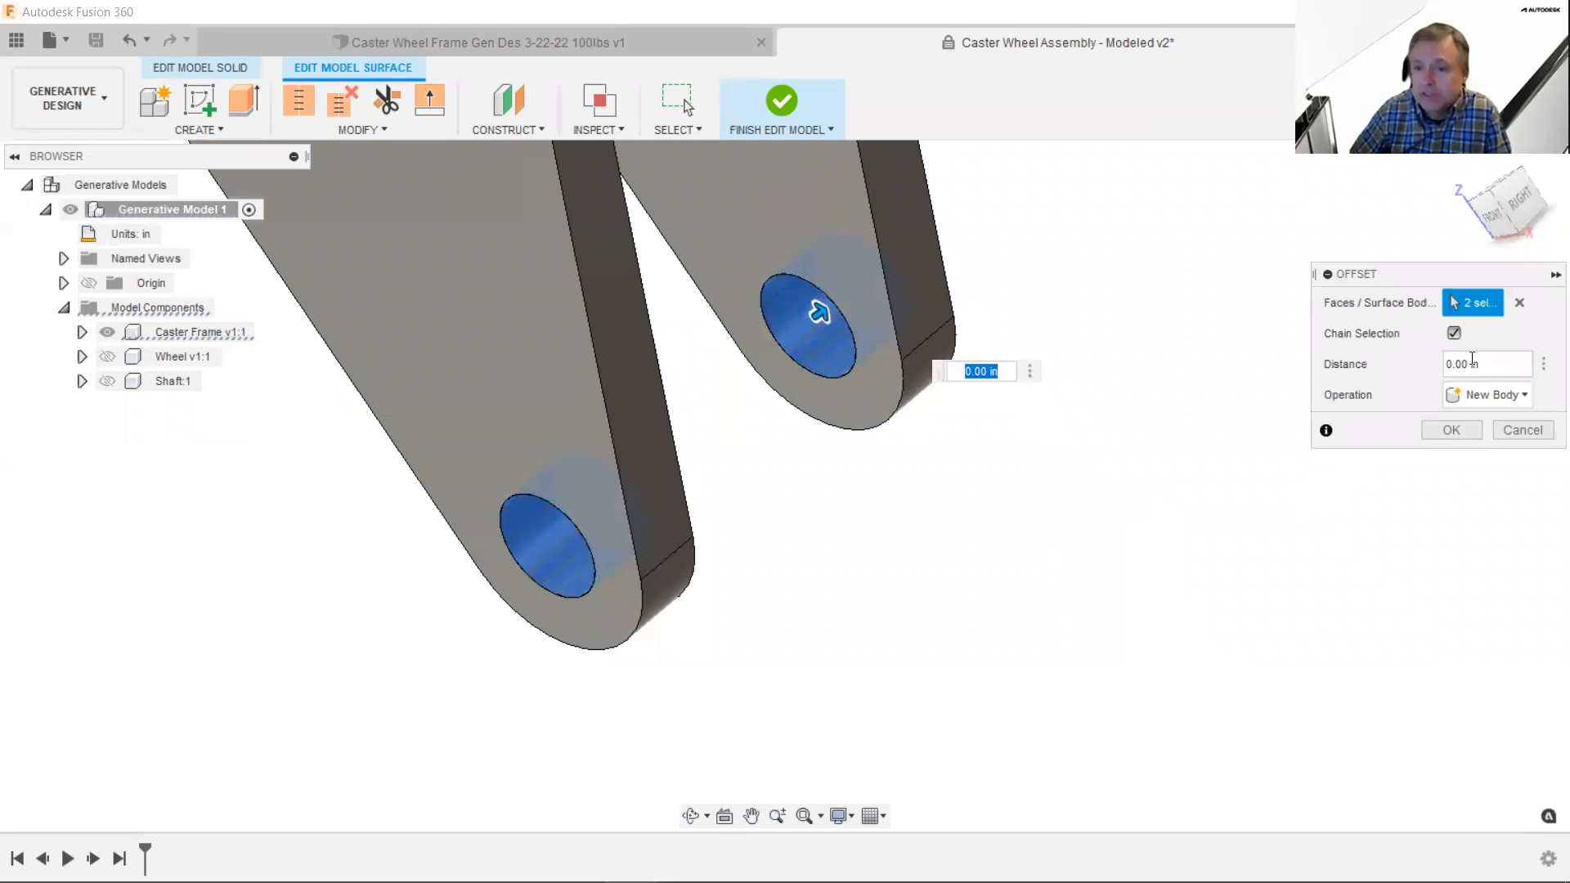
left_click(1462, 428)
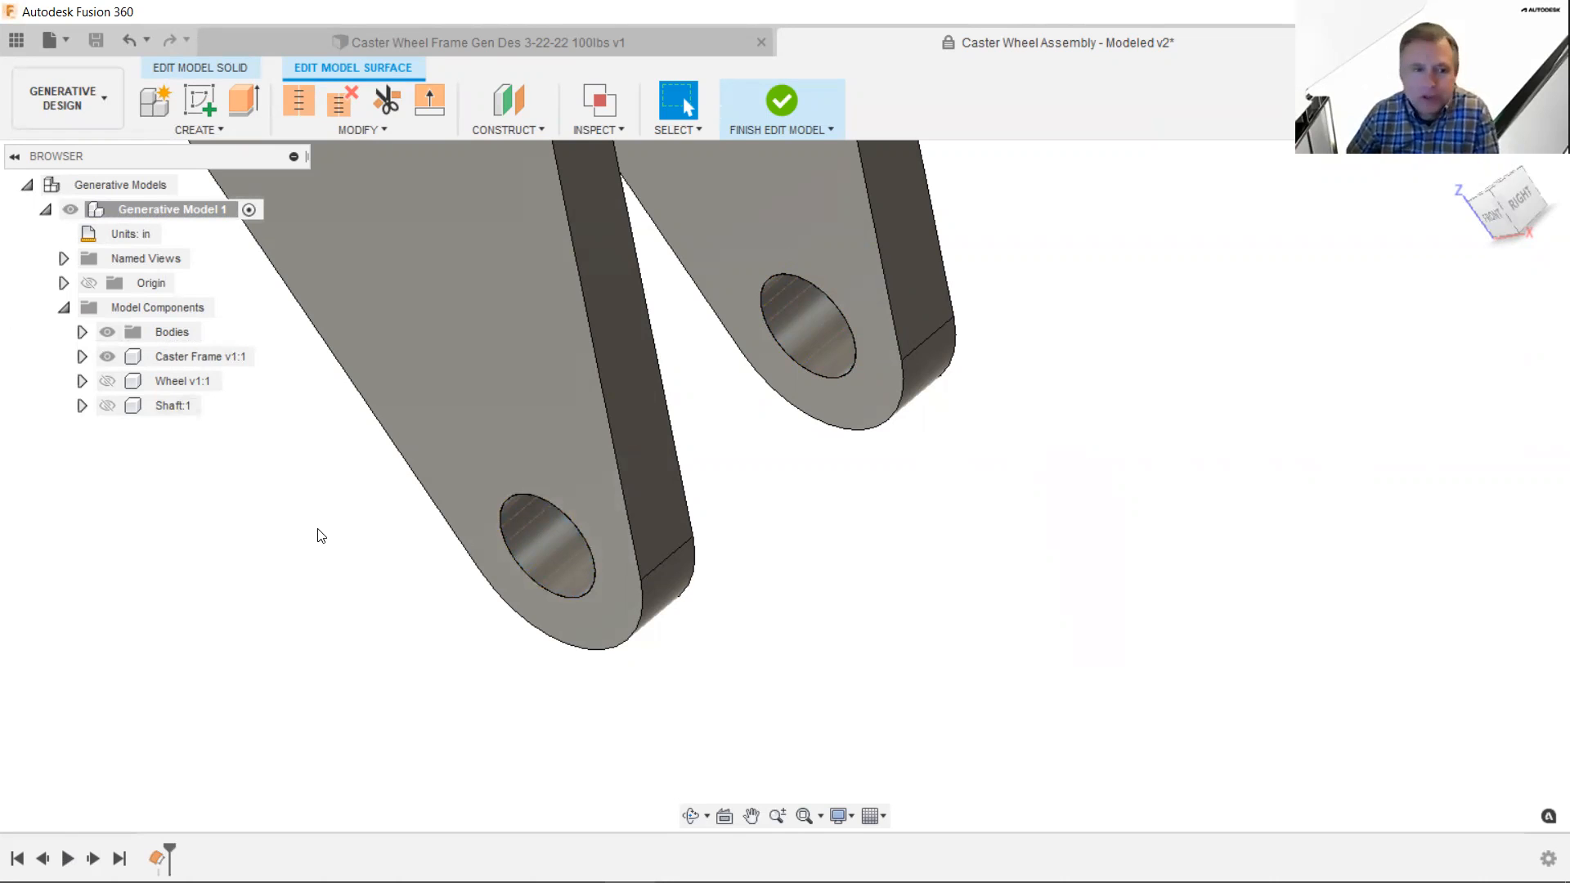
left_click(82, 333)
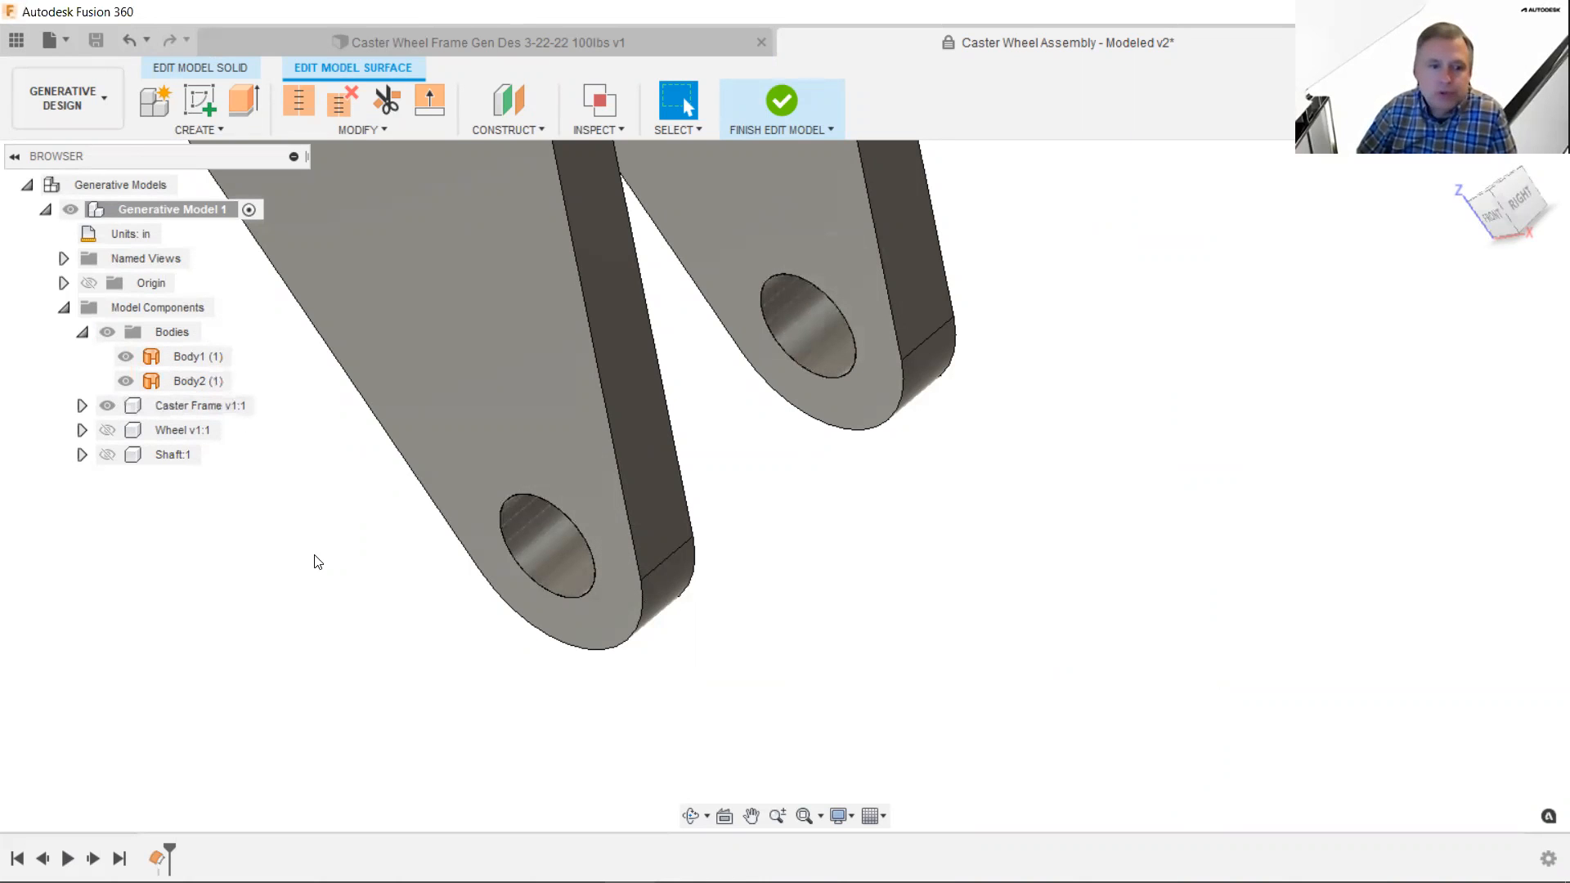
left_click(203, 129)
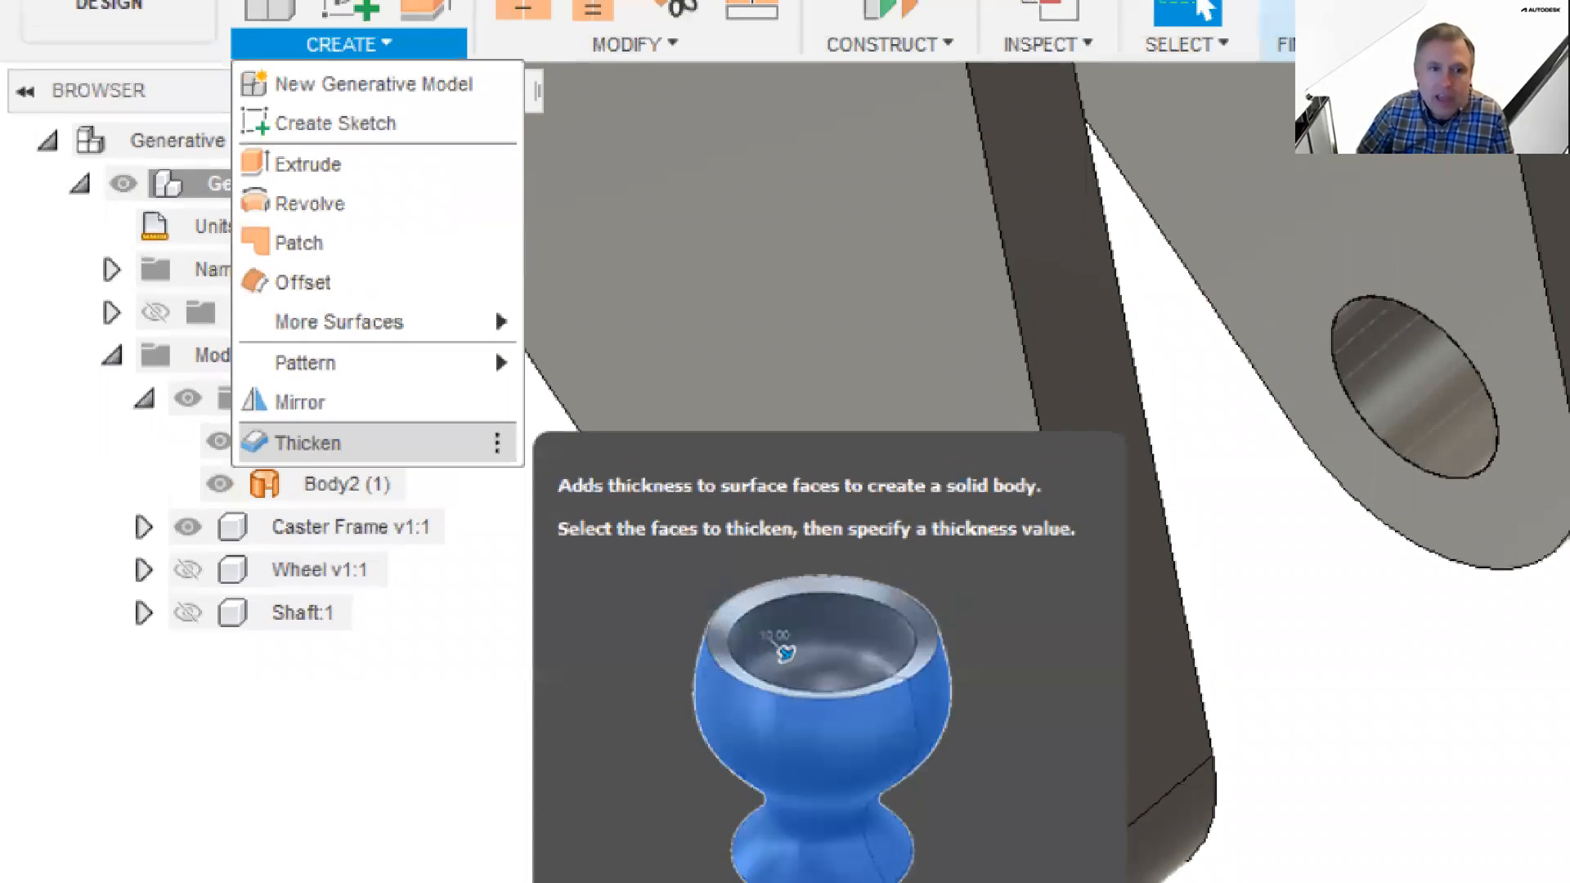
left_click_drag(318, 97, 290, 176)
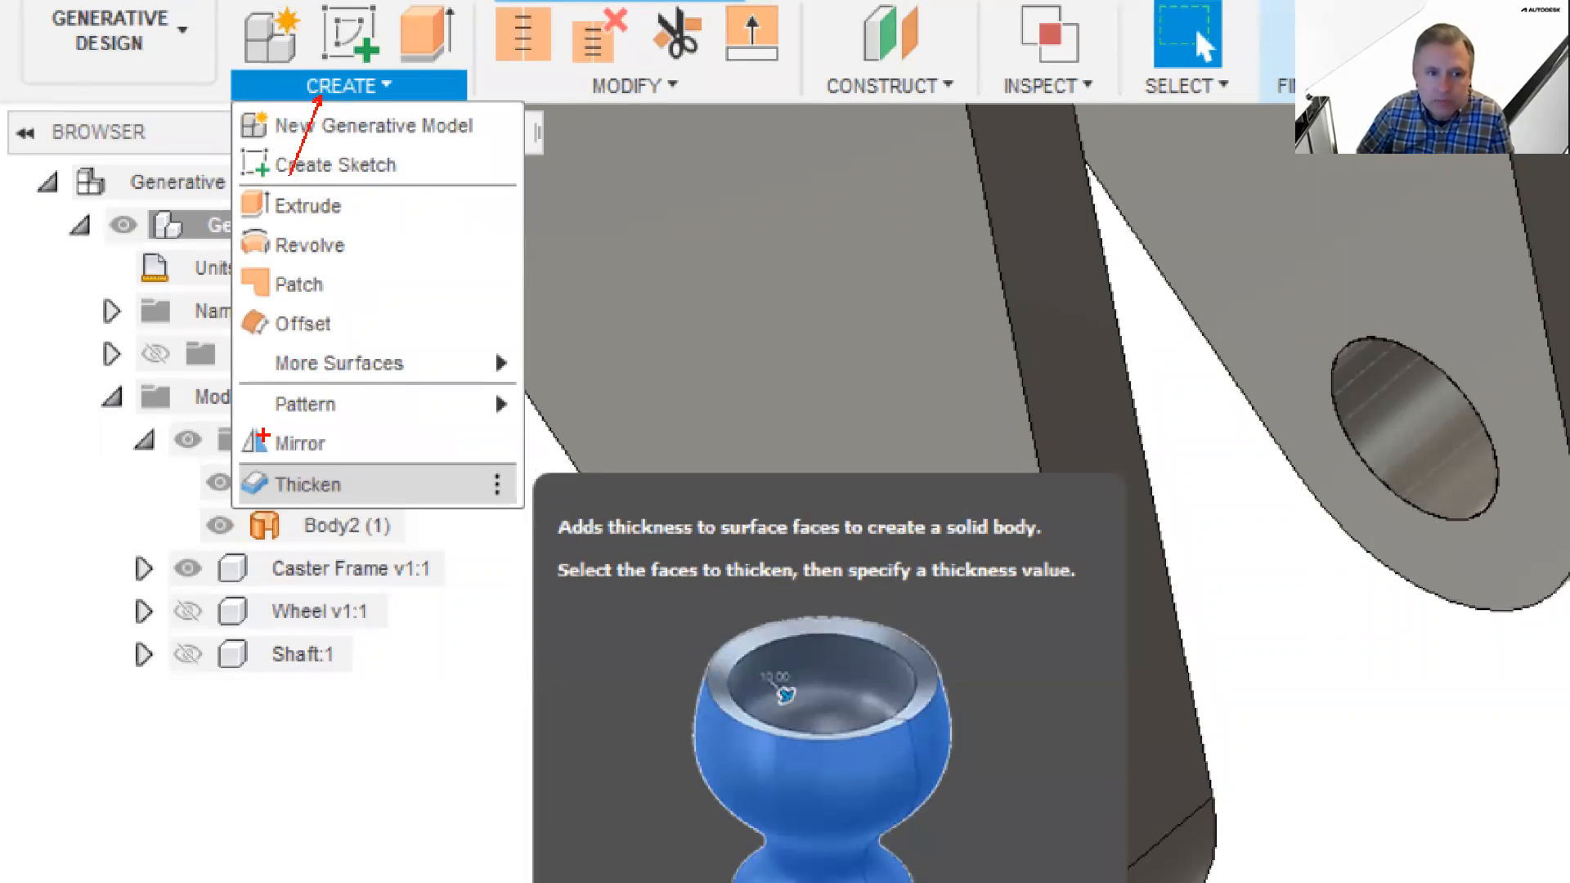
mouse_move(217, 464)
left_mouse_down()
mouse_move(414, 501)
mouse_move(441, 370)
left_mouse_up()
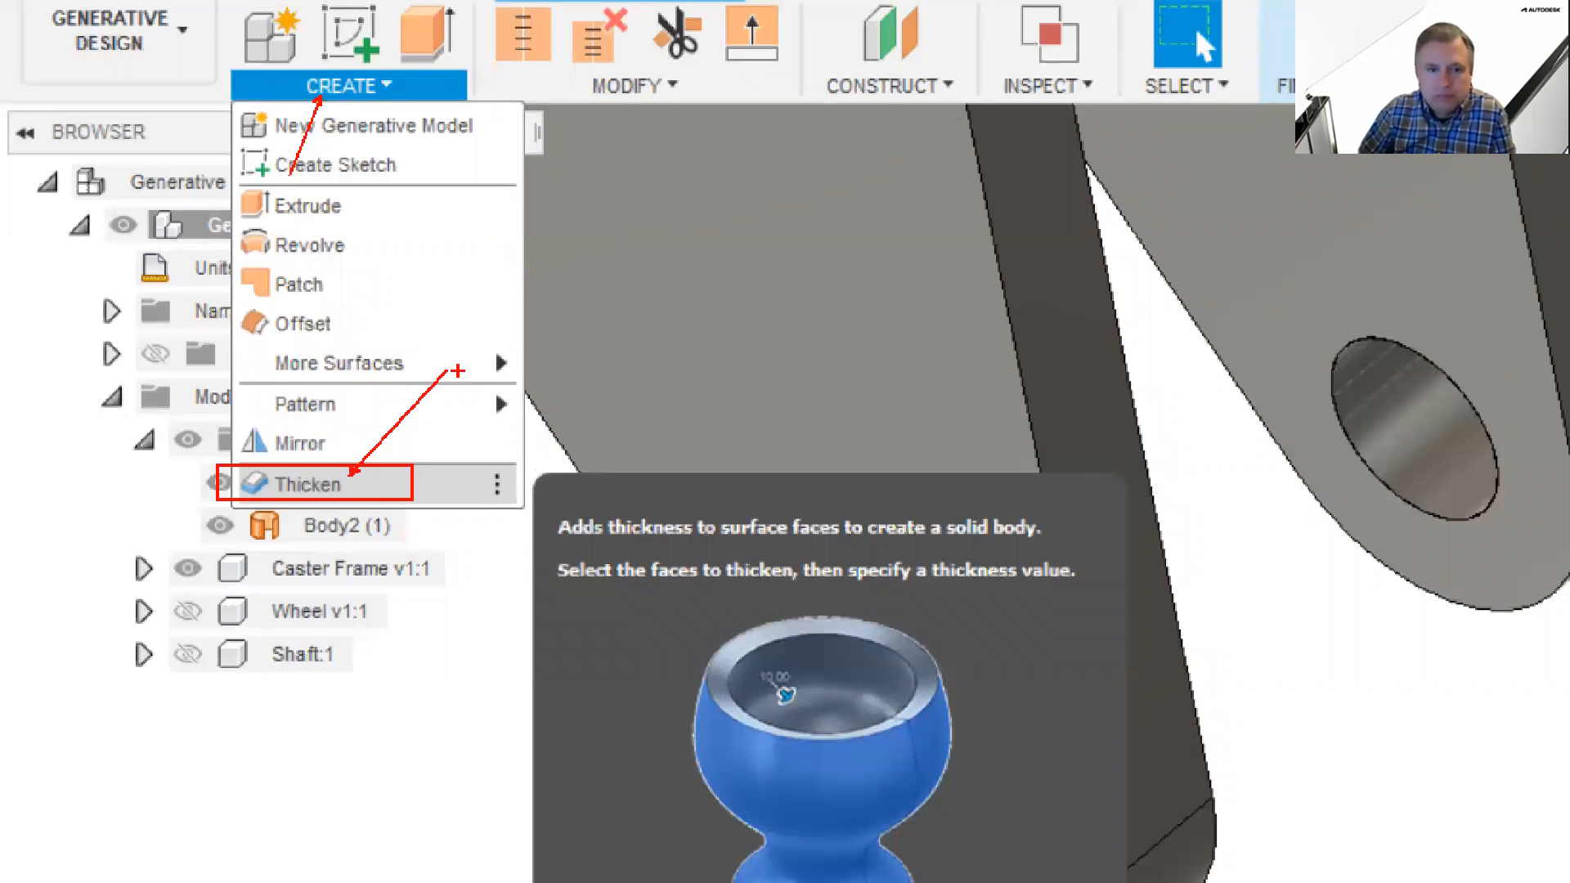
key("Escape")
key("Escape")
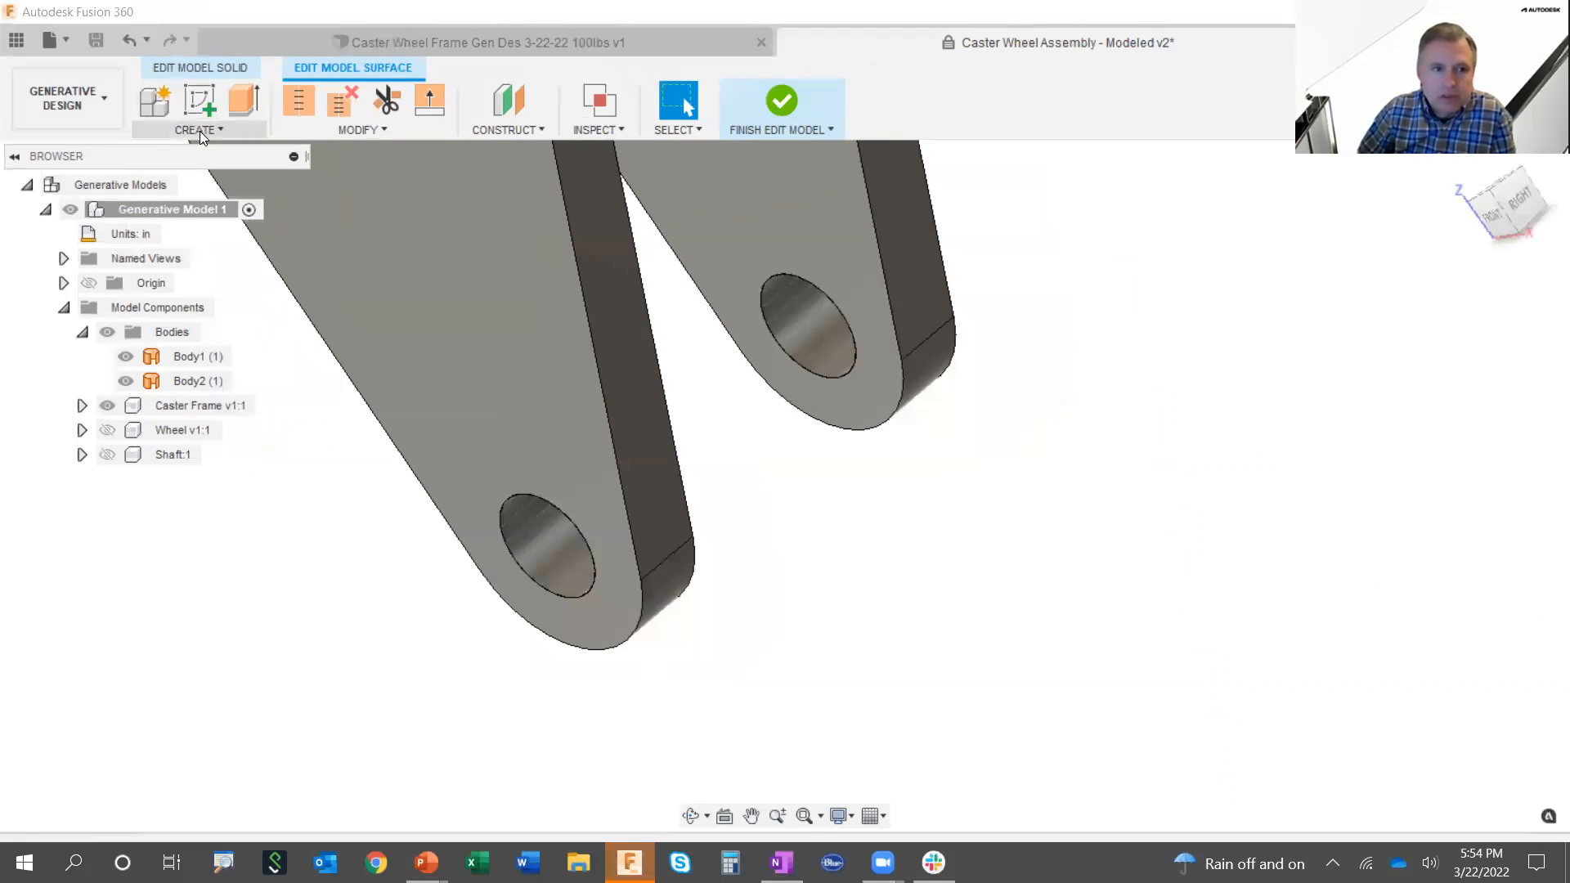
- Try to thicken both shaft hole surfaces by -0.1875 in on one side as new bodies
left_click(199, 131)
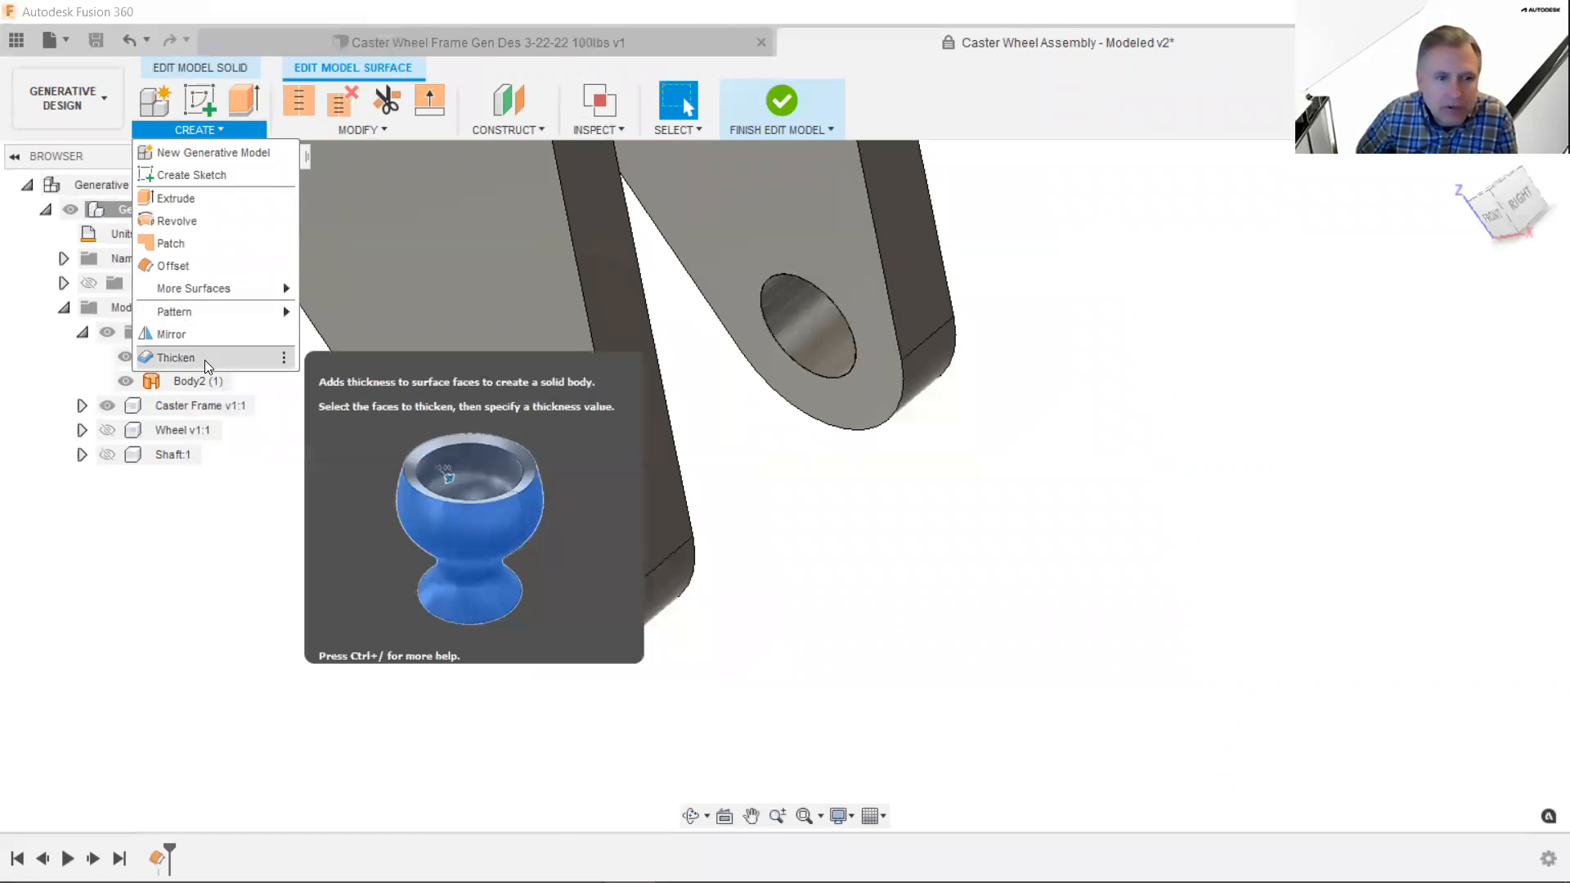
left_click(204, 359)
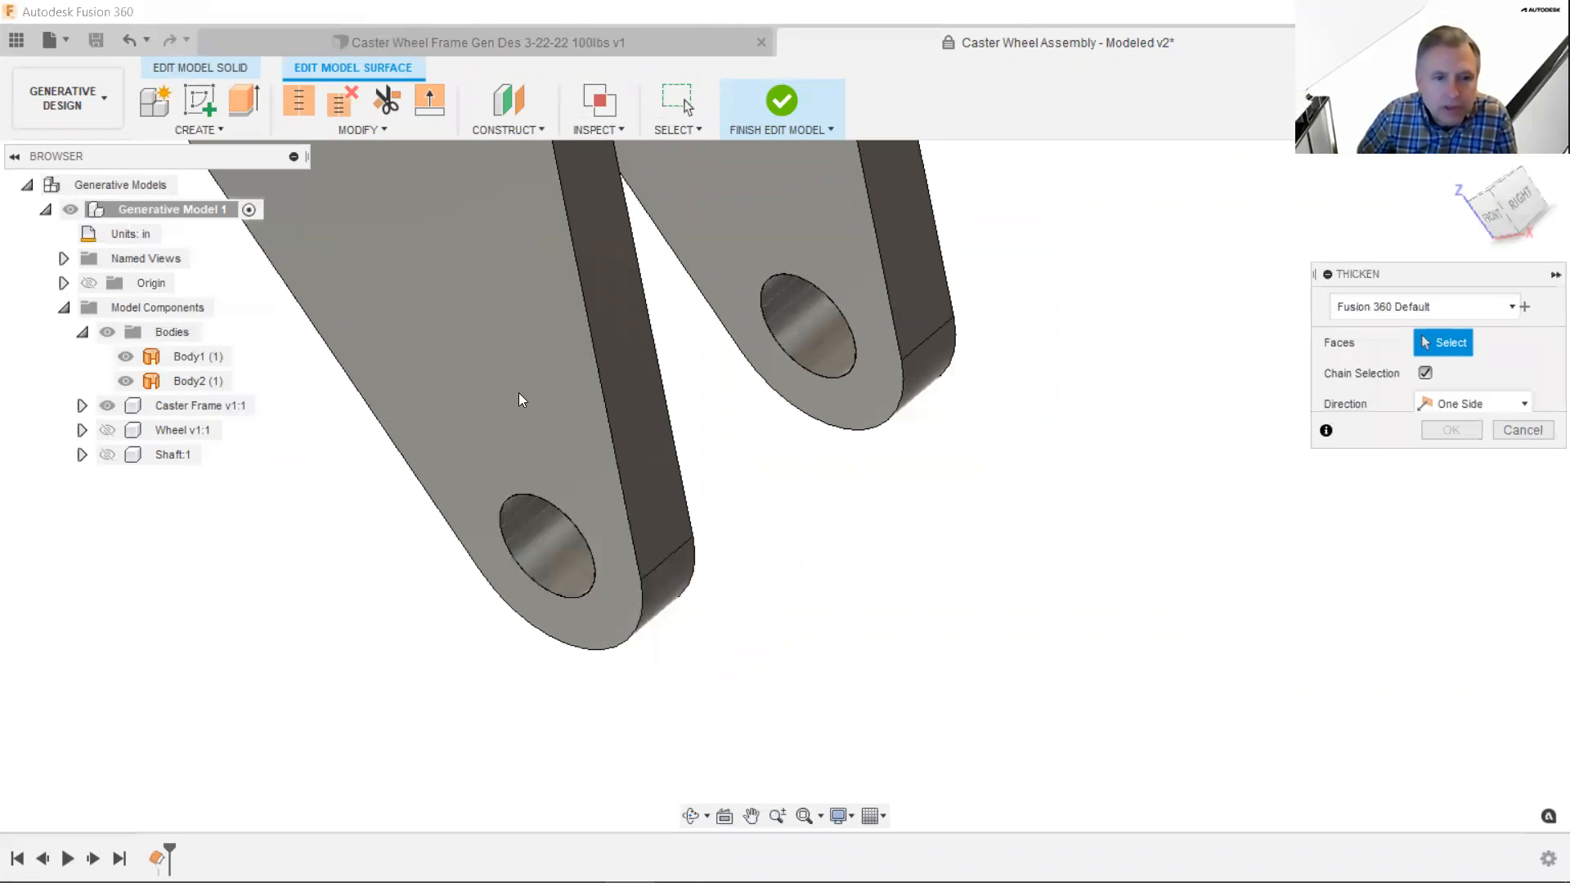
left_click(562, 555)
left_click(803, 316)
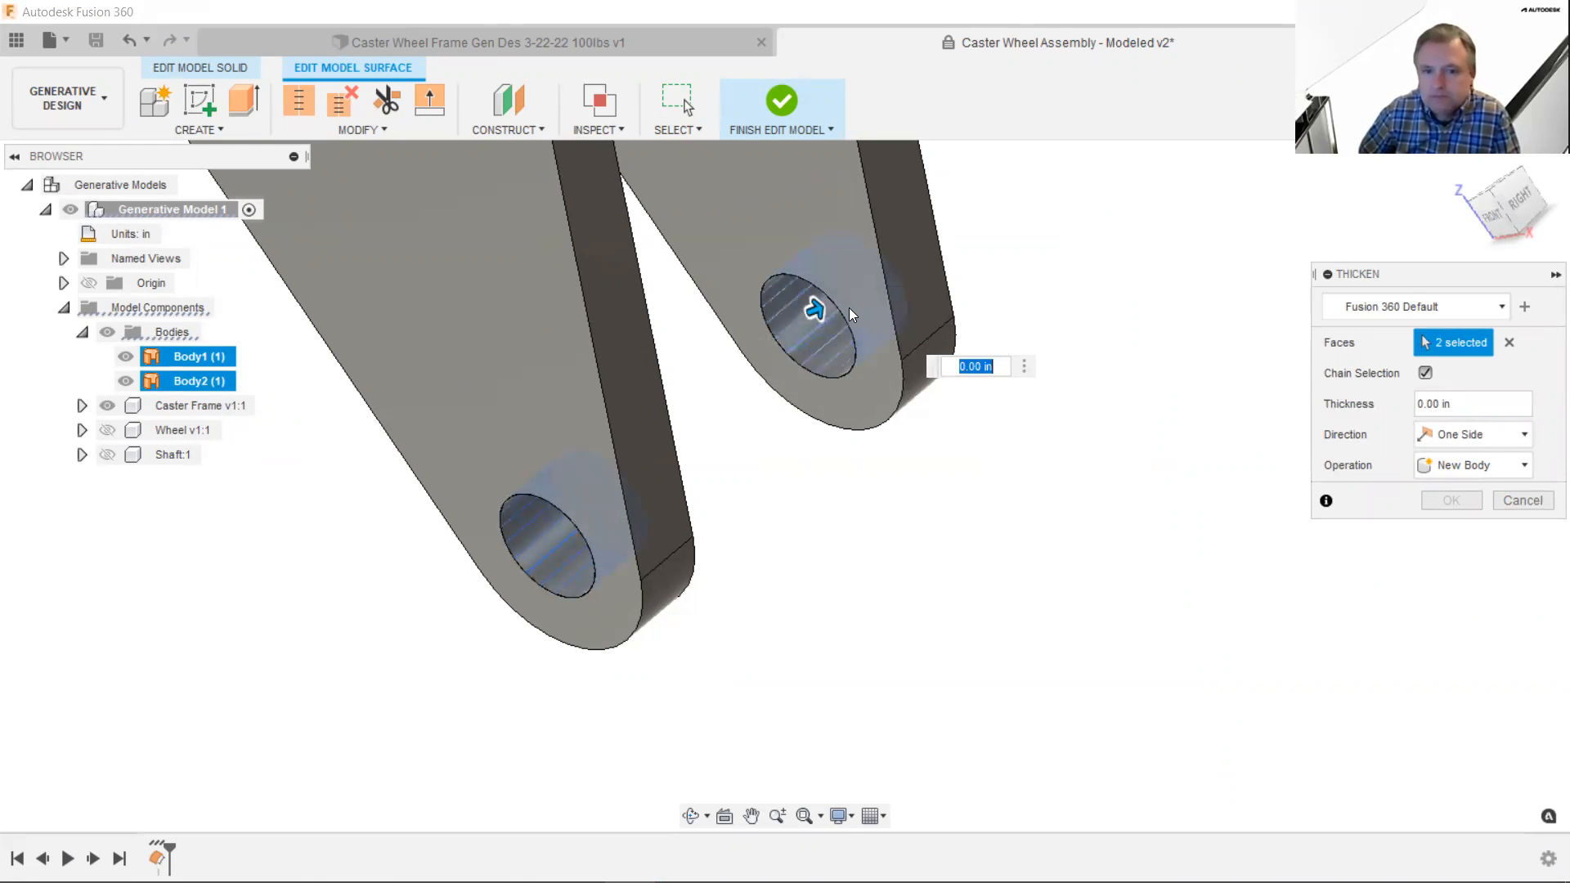
left_click_drag(821, 309, 791, 318)
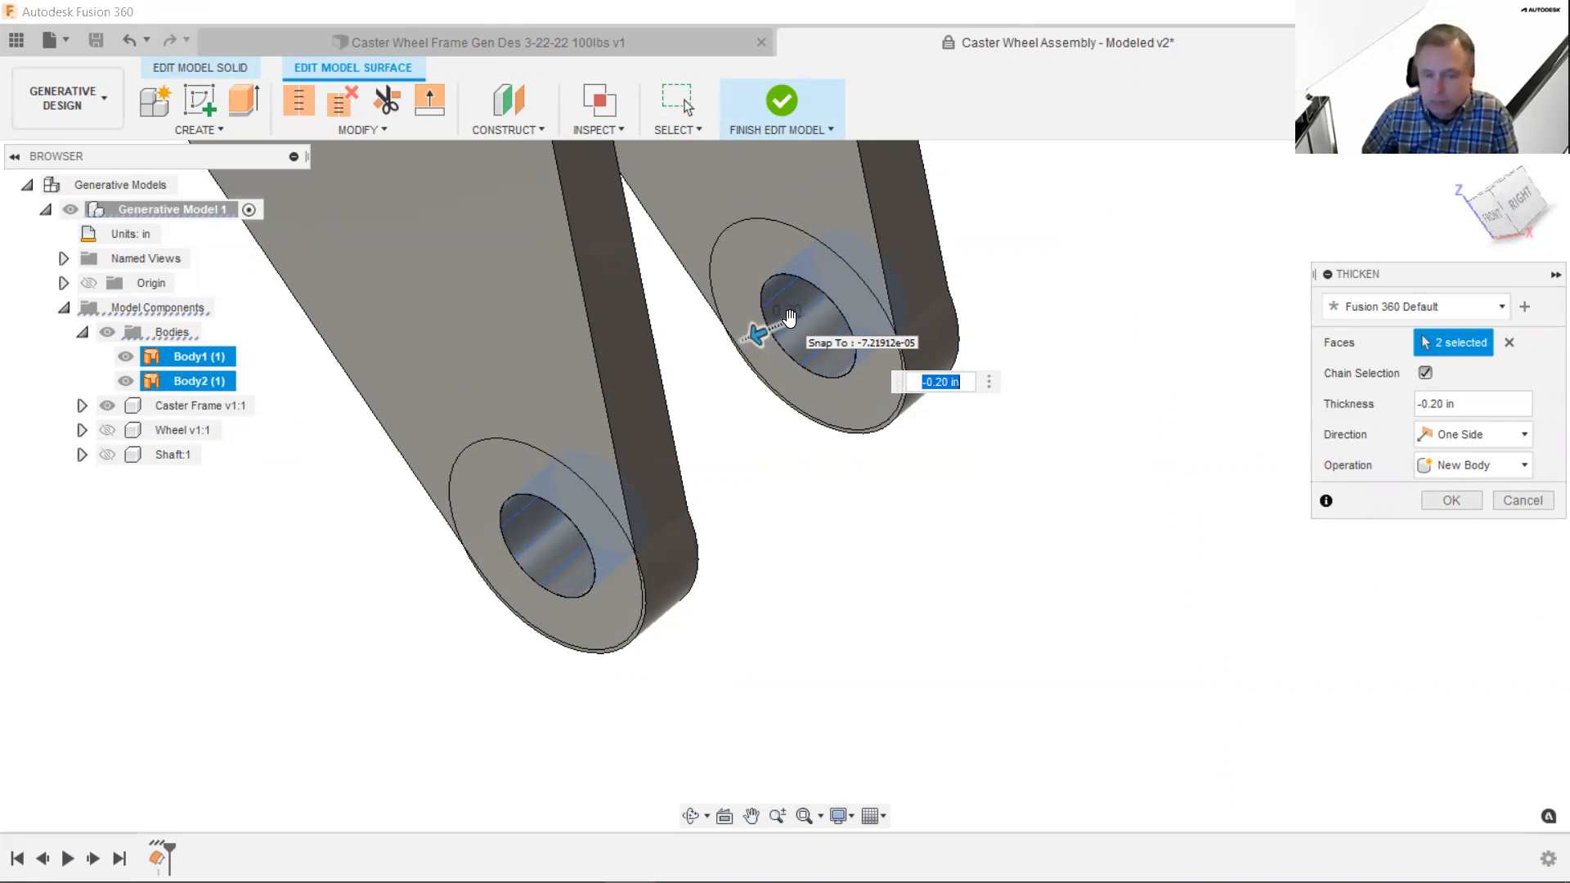
key("BackSpace")
type("-.1875")
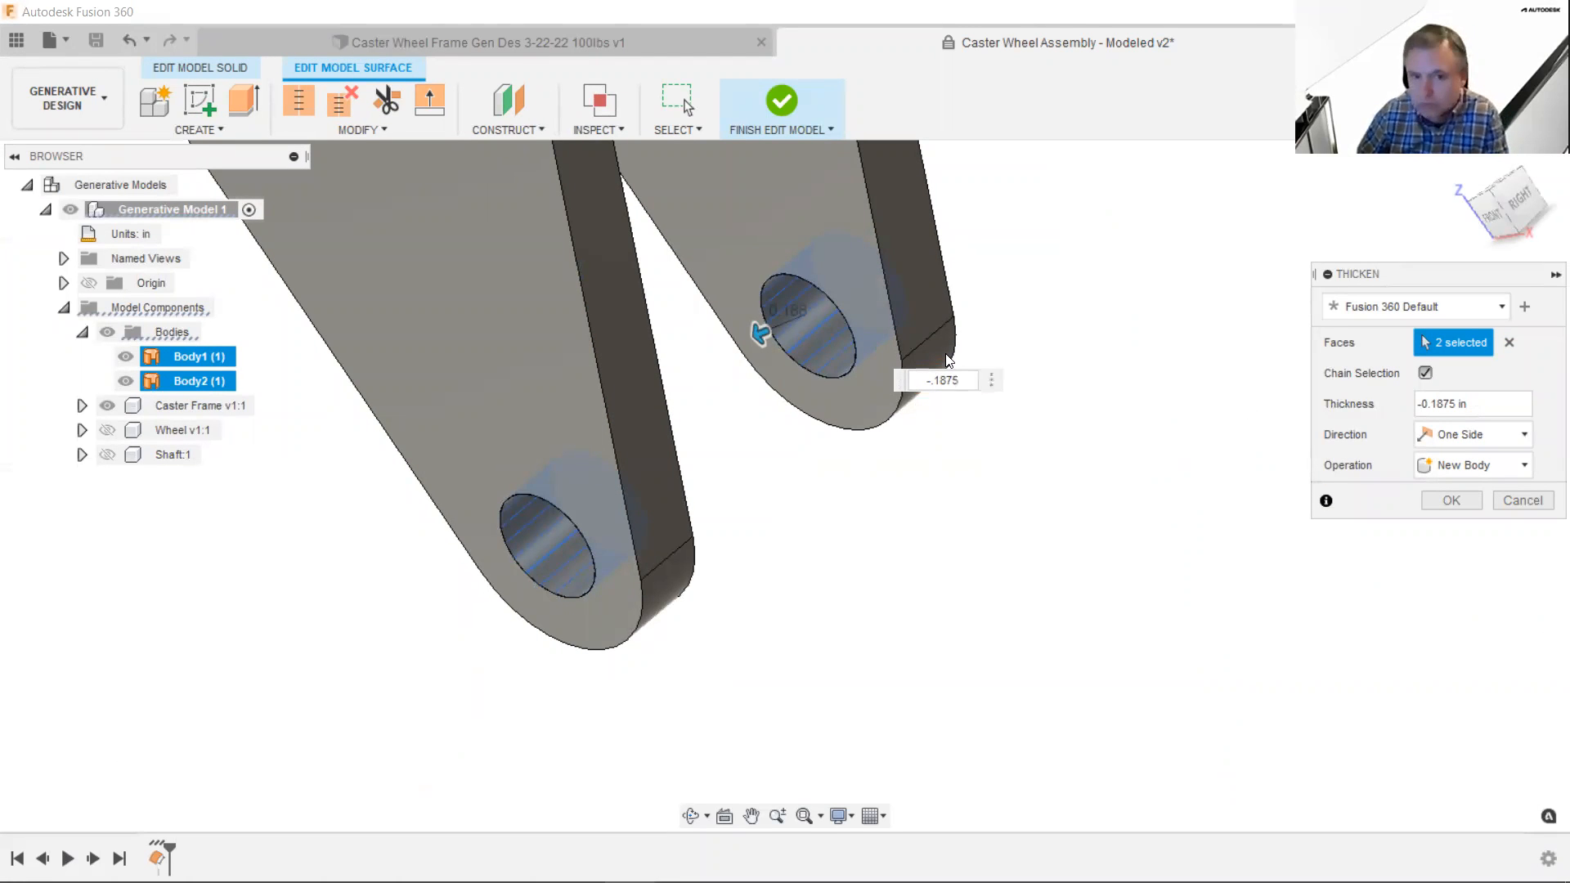
key("Return")
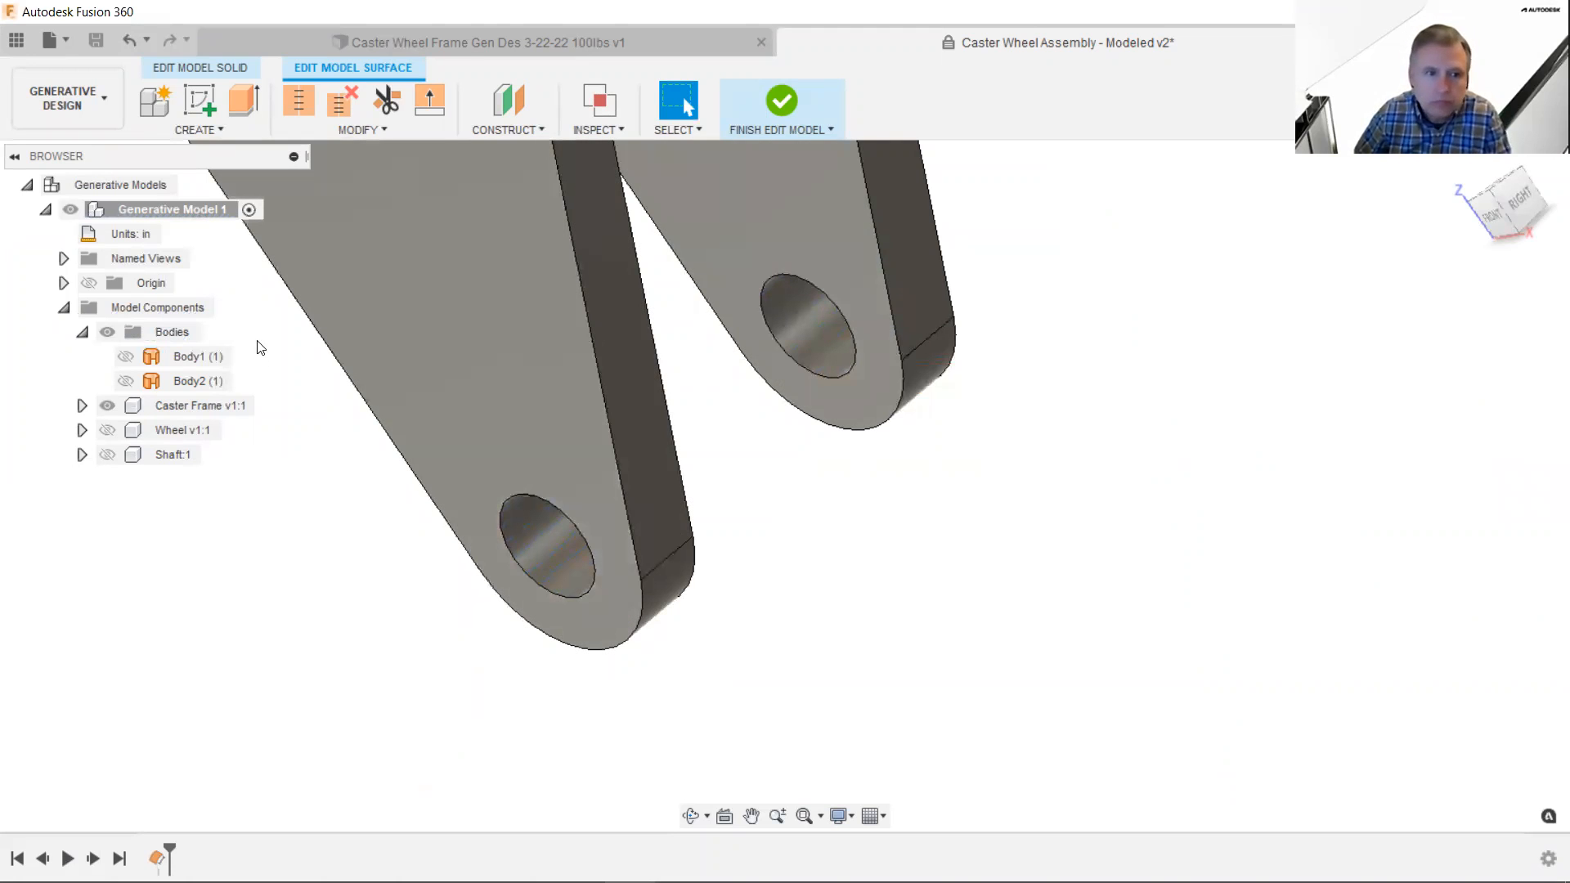
- Show the Body1 surface again and try to thicken only the Body2 surface in the far arm's hole by -0.1875 in
right_click(1134, 403)
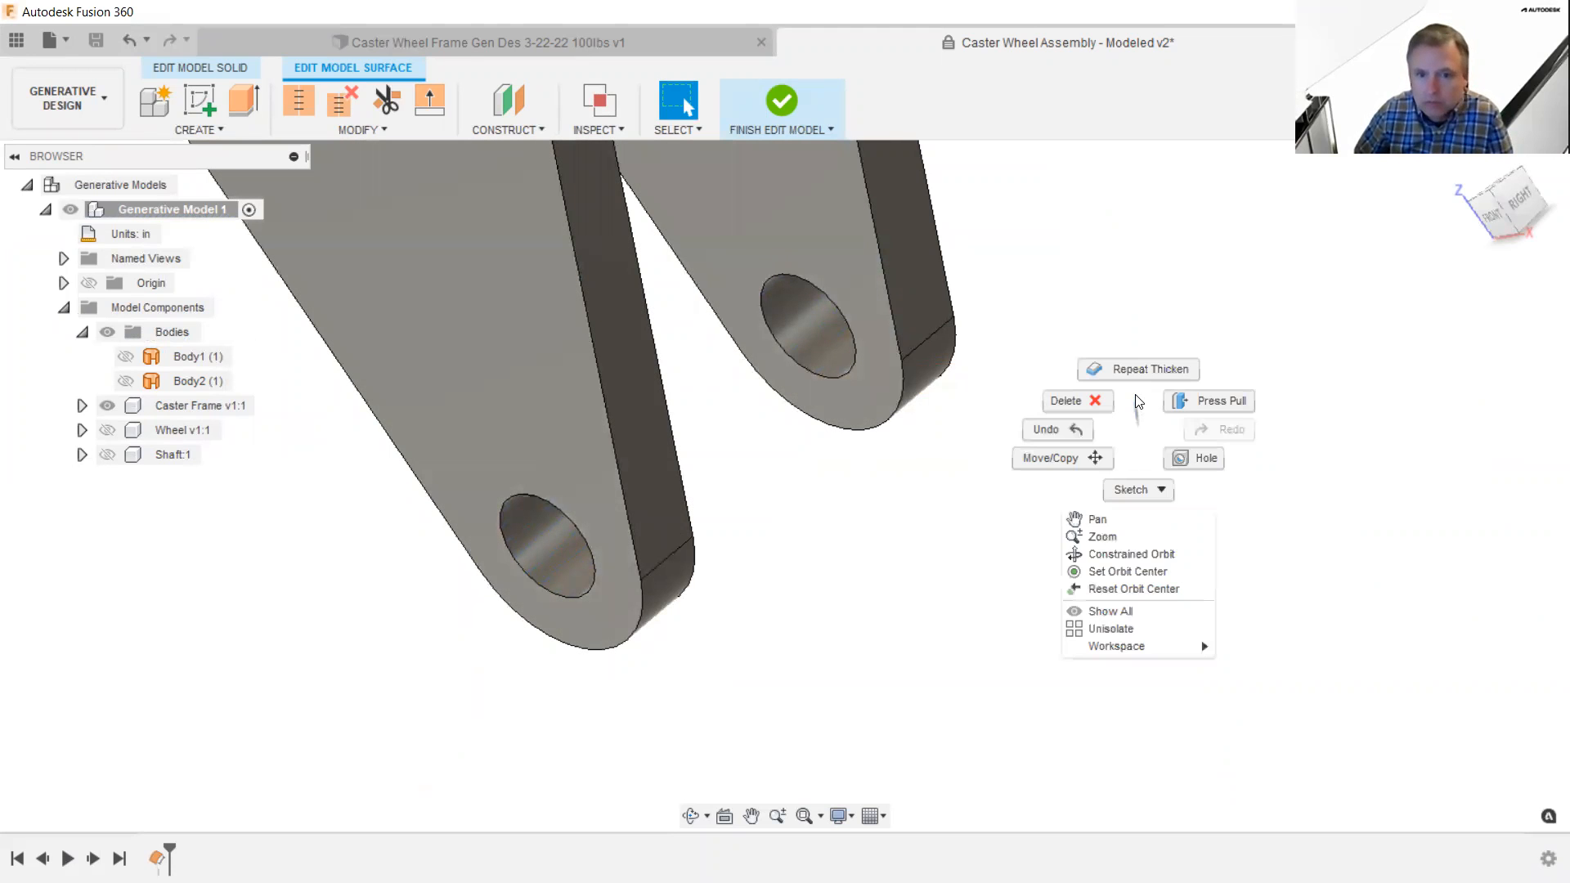
left_click(1141, 370)
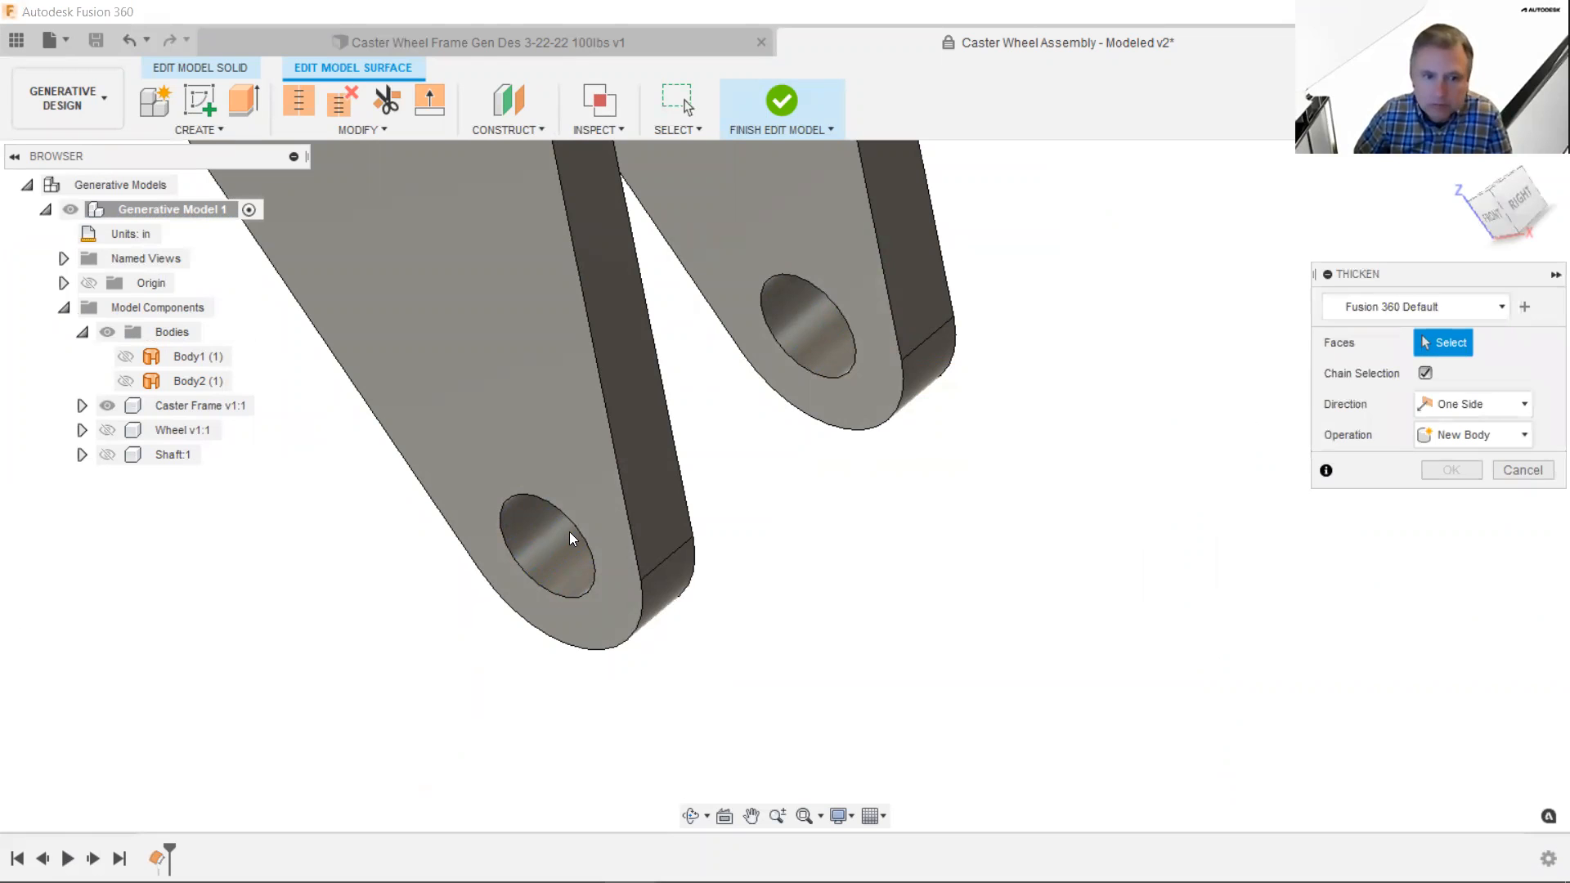
left_click(126, 356)
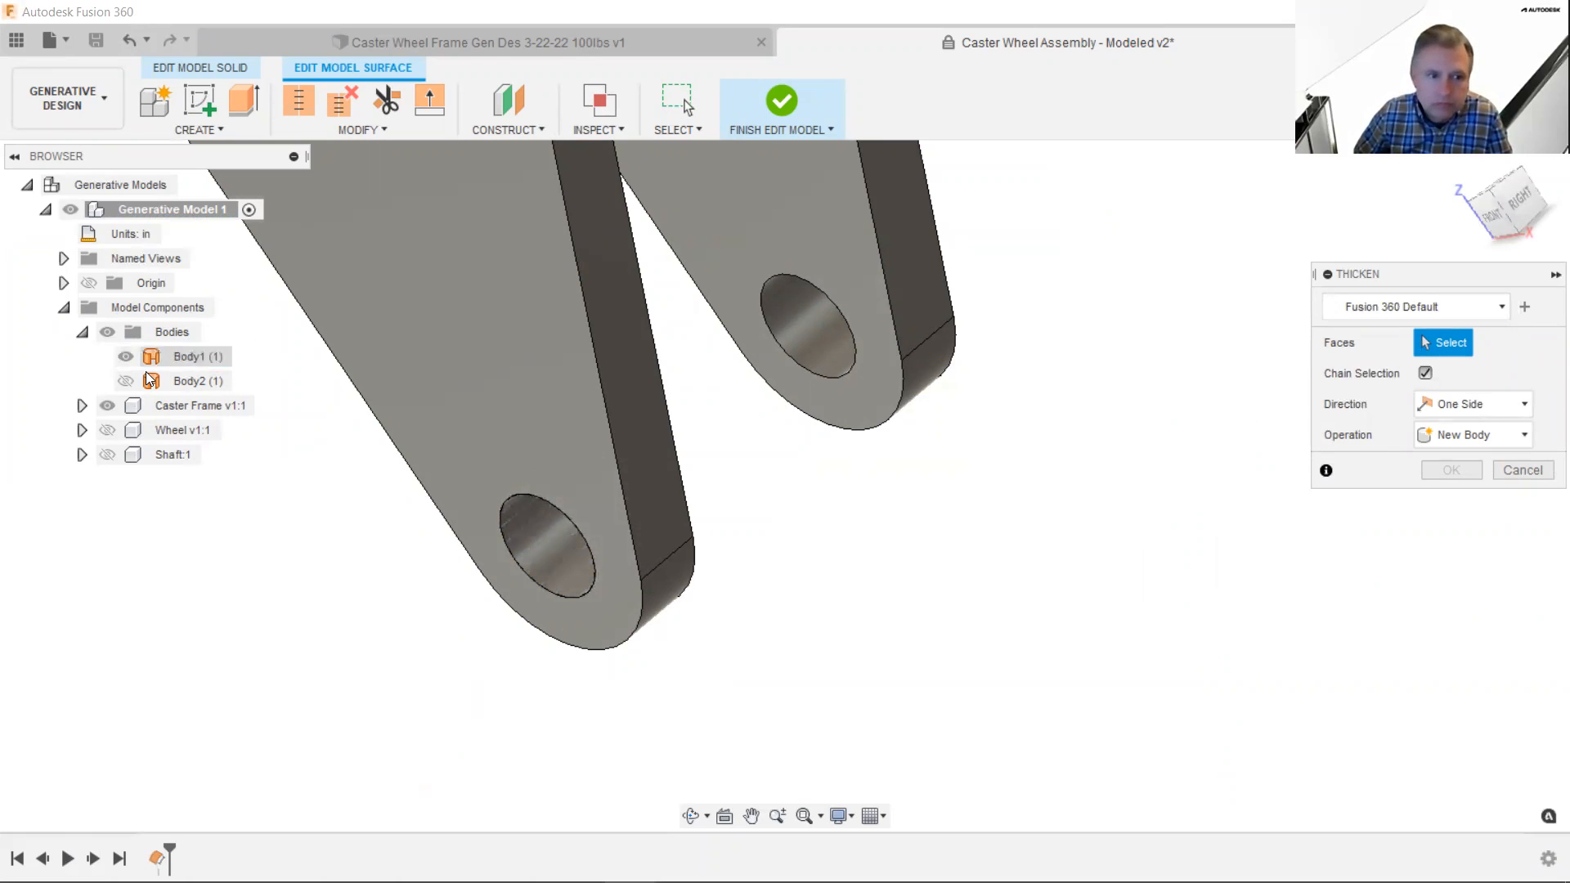
left_click(152, 382)
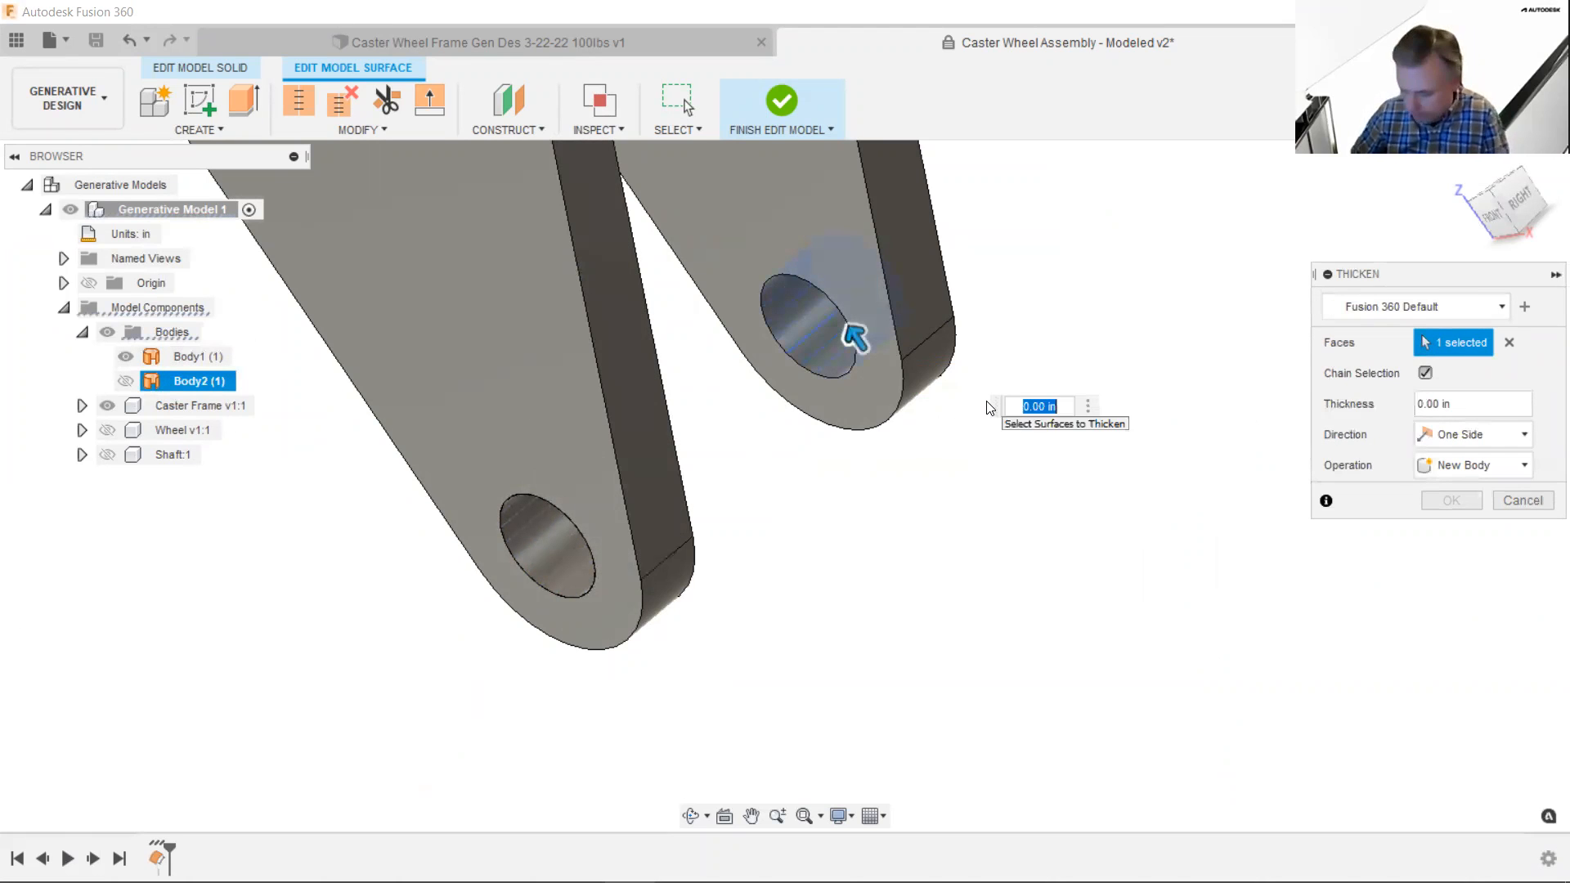
type("-")
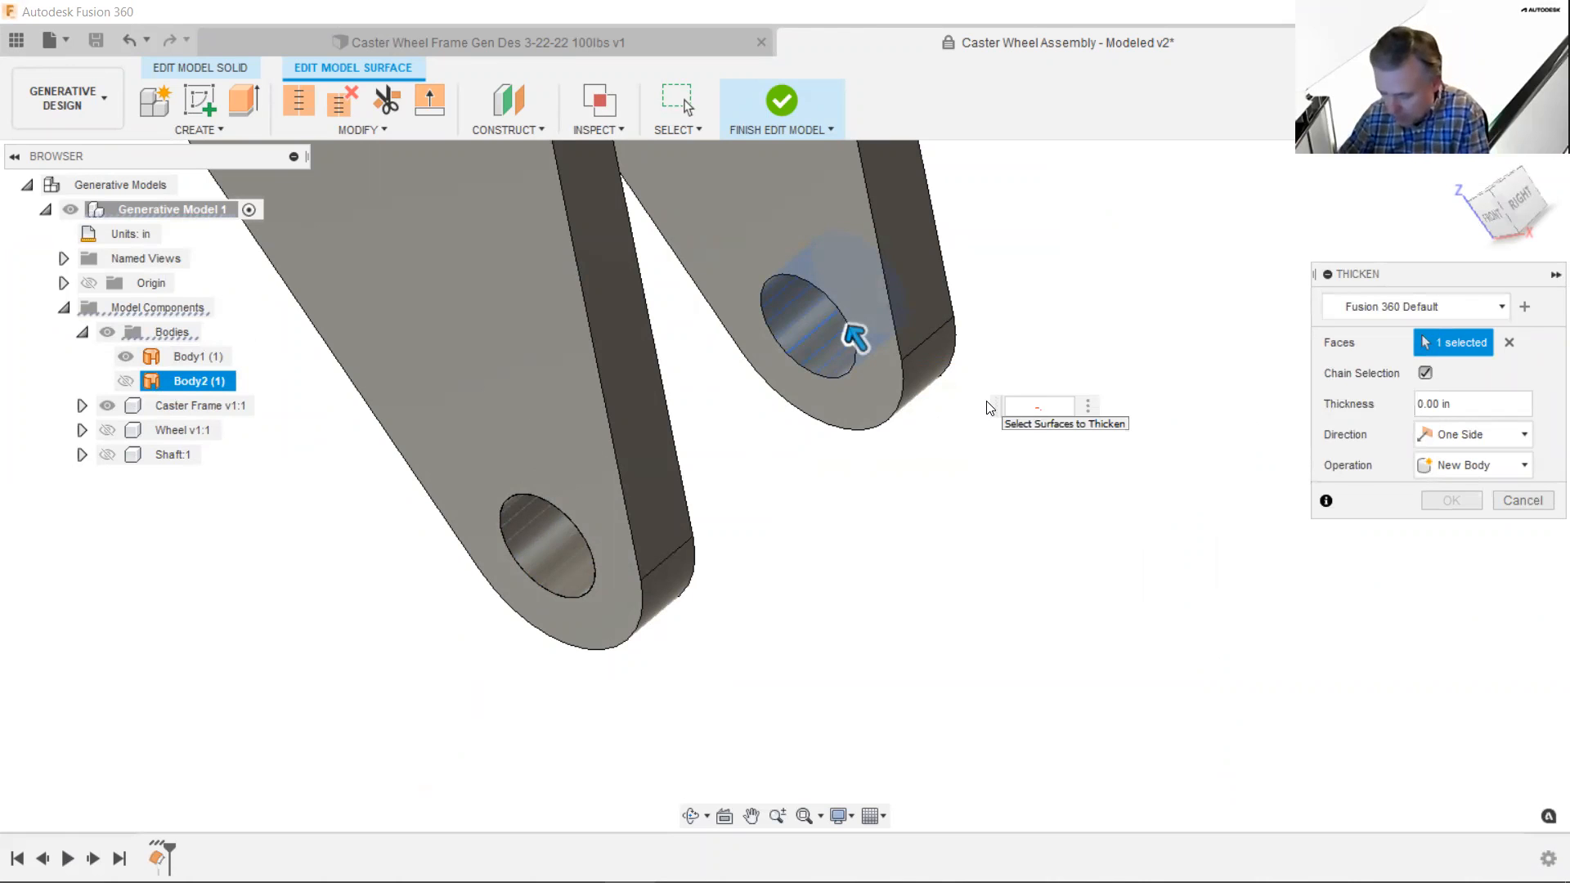
type(".1875")
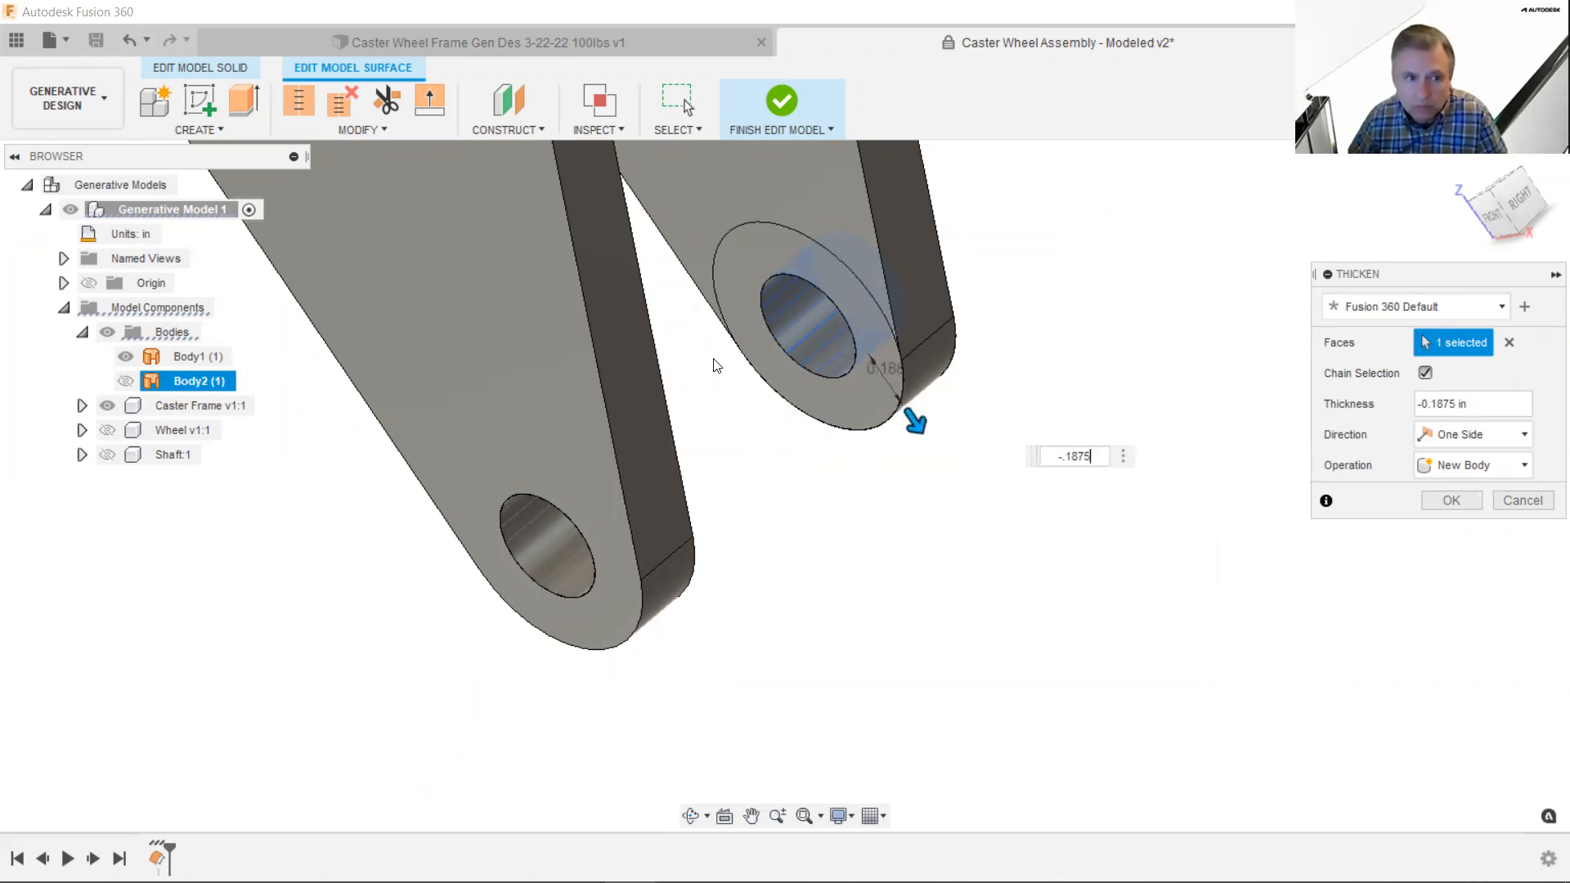
- Thicken the Body1 and Body2 surfaces in both shaft holes by -0.1875 in on one side as new bodies
left_click(553, 530)
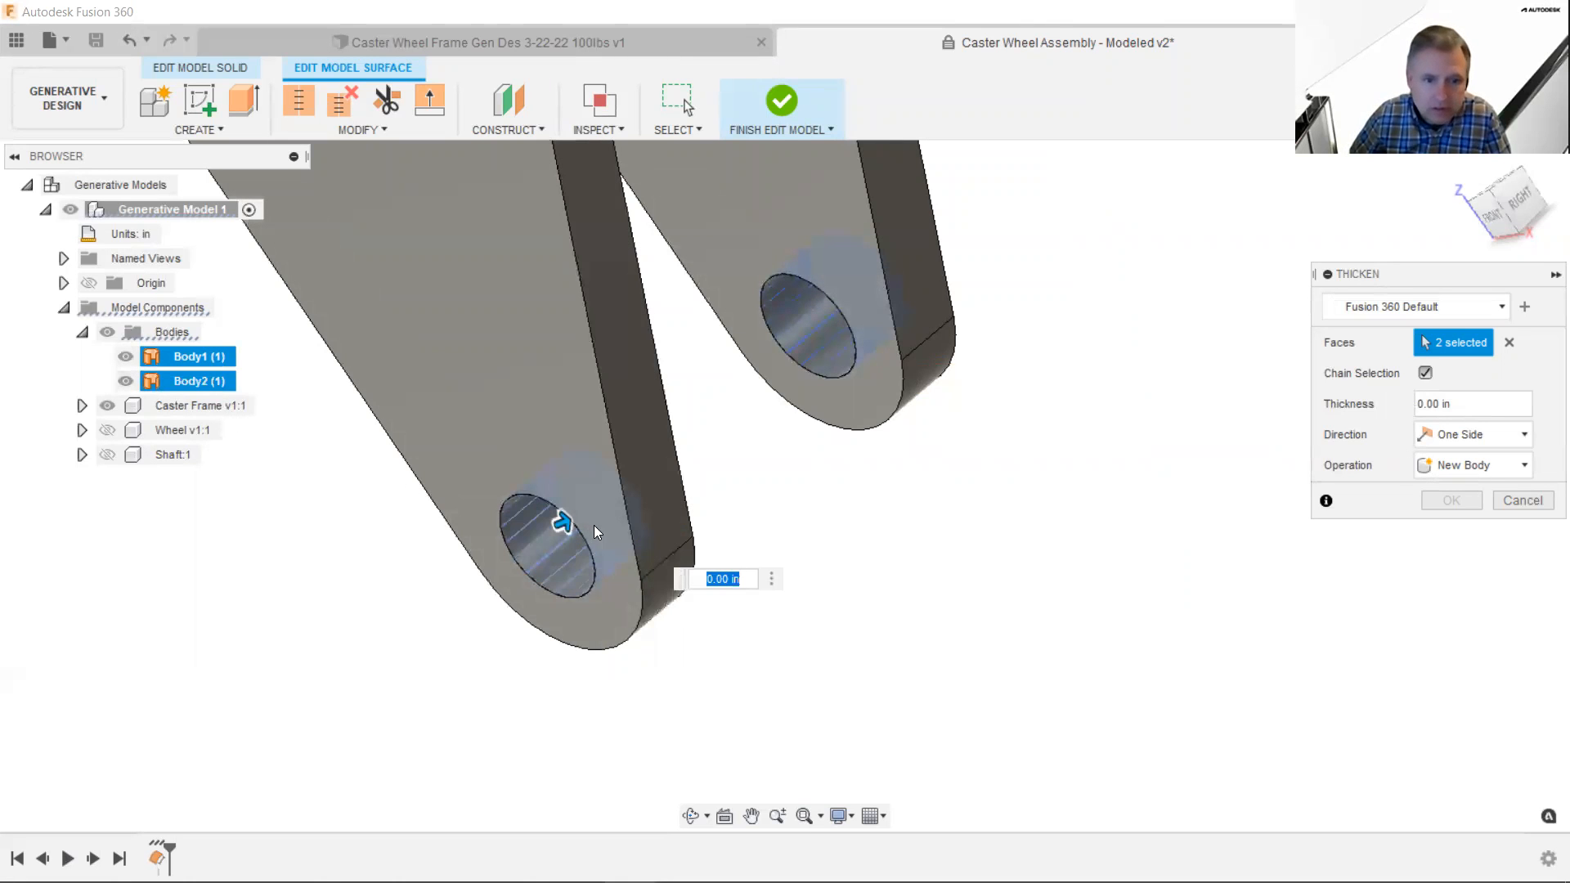
left_click_drag(566, 511, 508, 544)
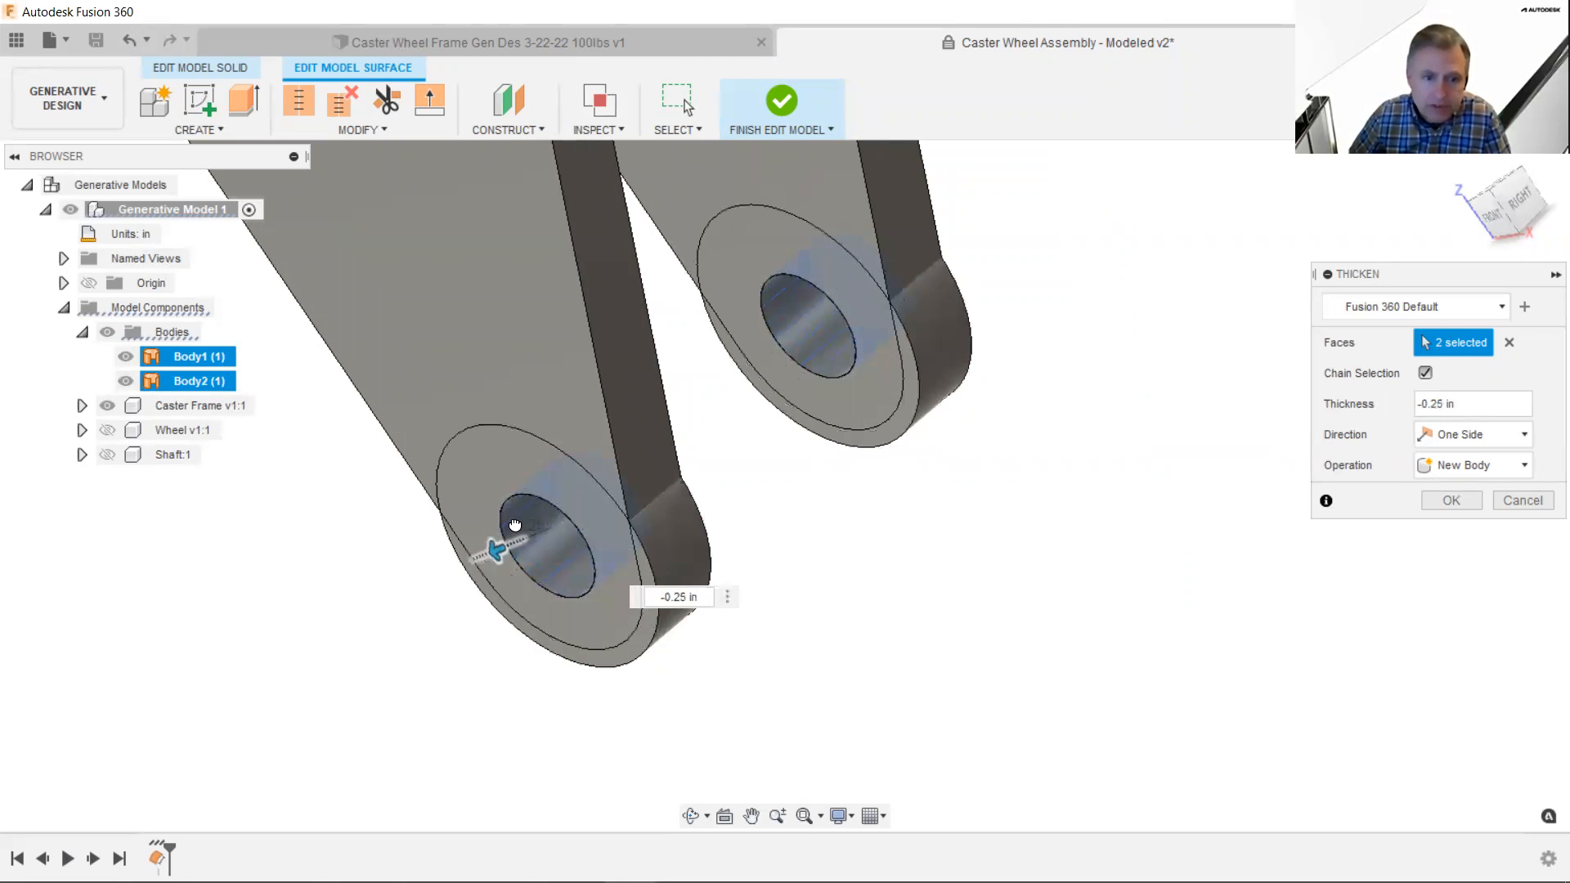
type("-")
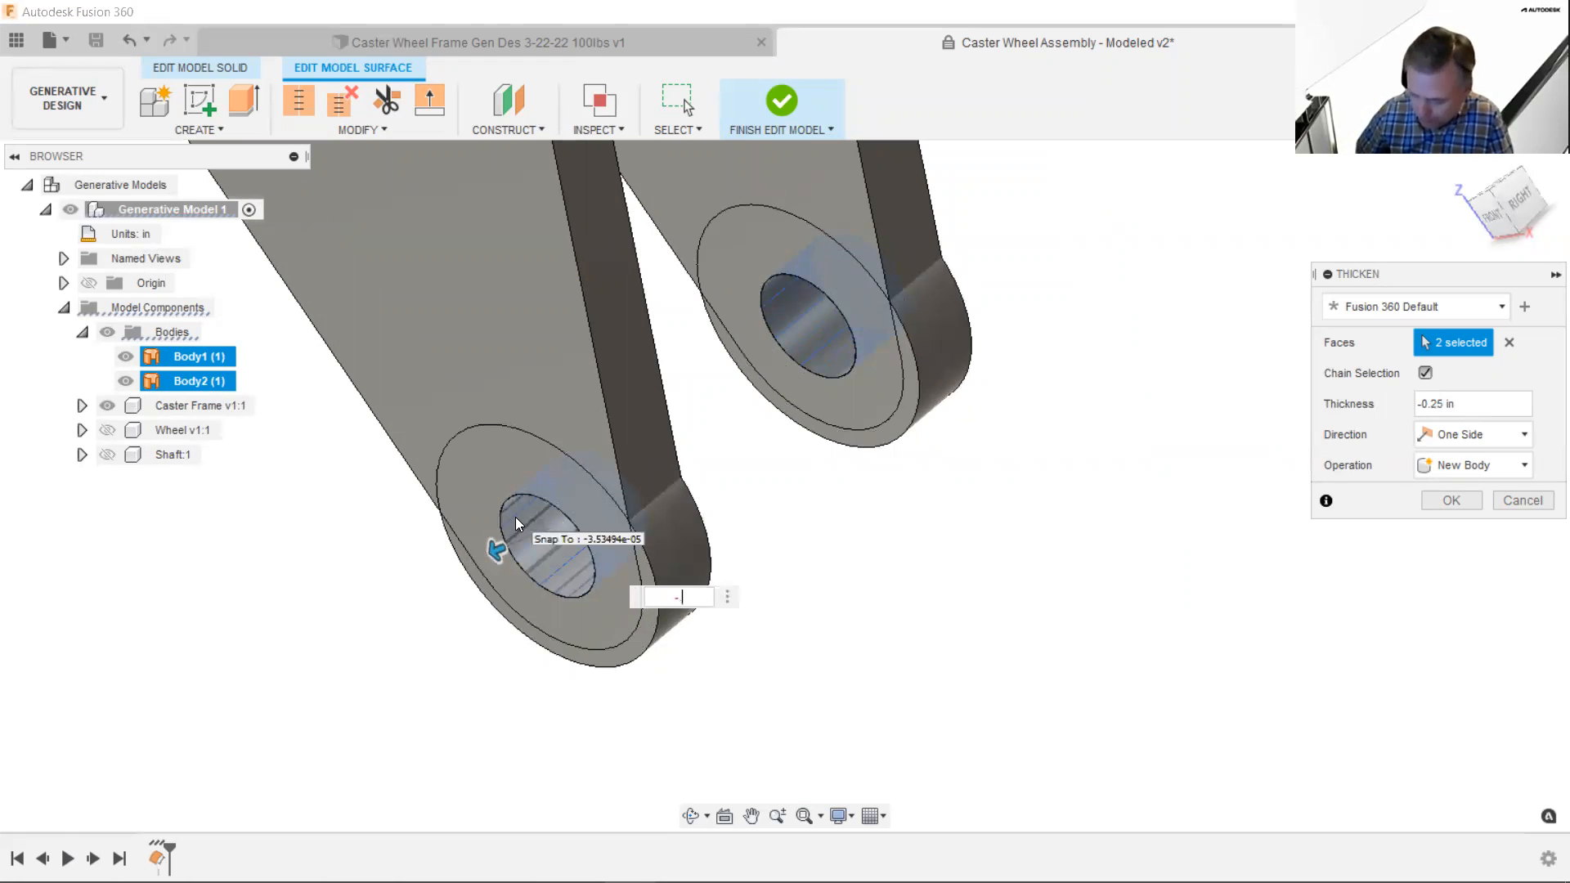
type(".1875")
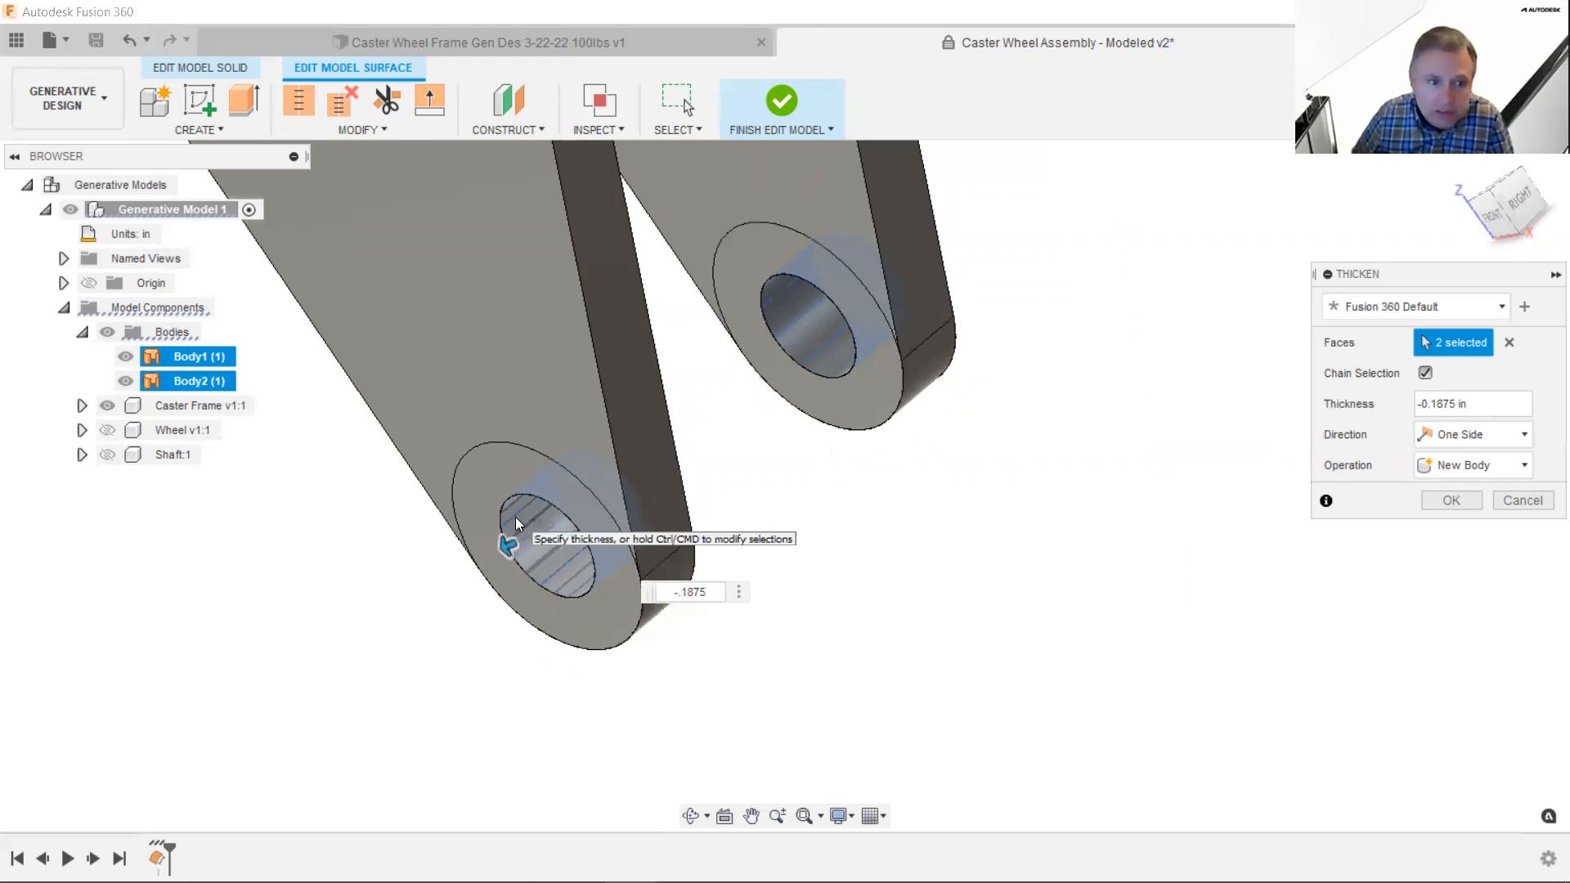
key("Return")
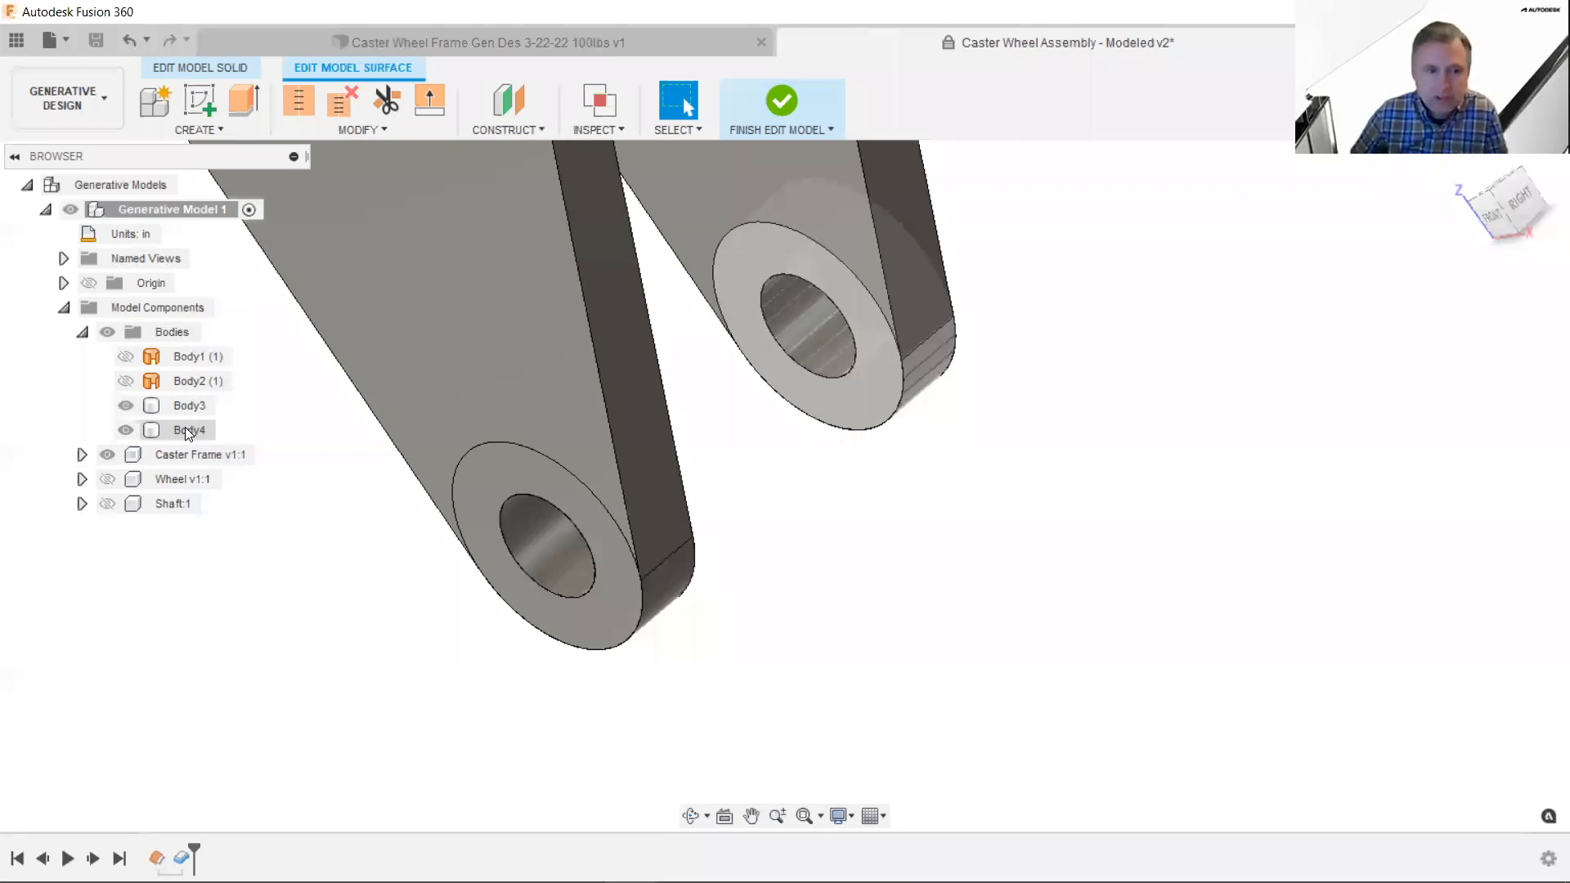
- Rename Body3 as Front Hole and Body4 as Back Hole
left_click(188, 406)
double_click(189, 407)
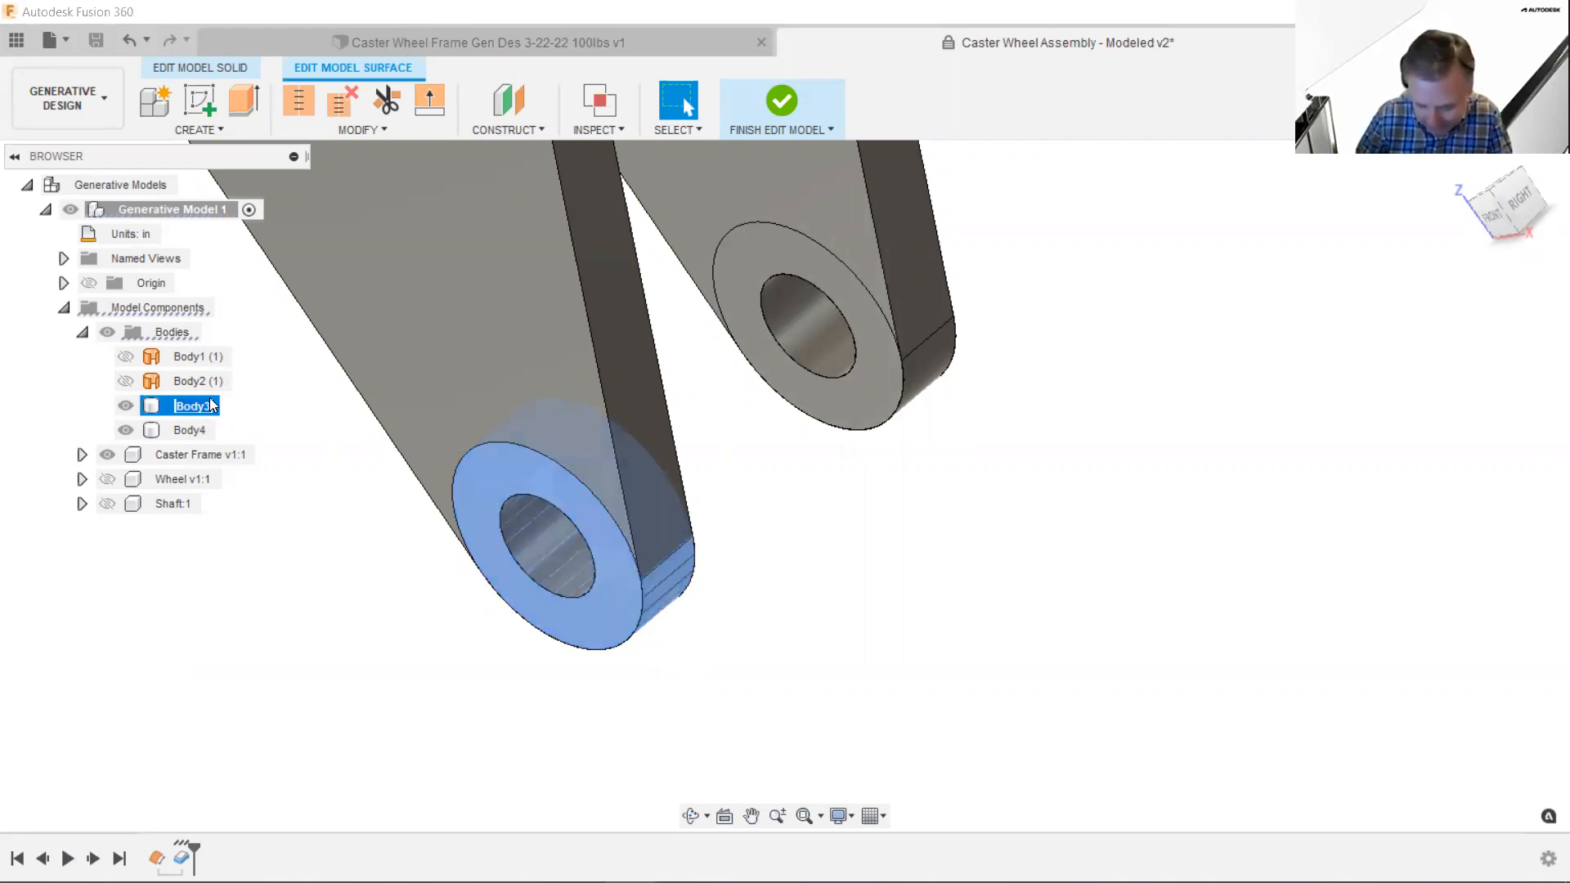
type("t Hole")
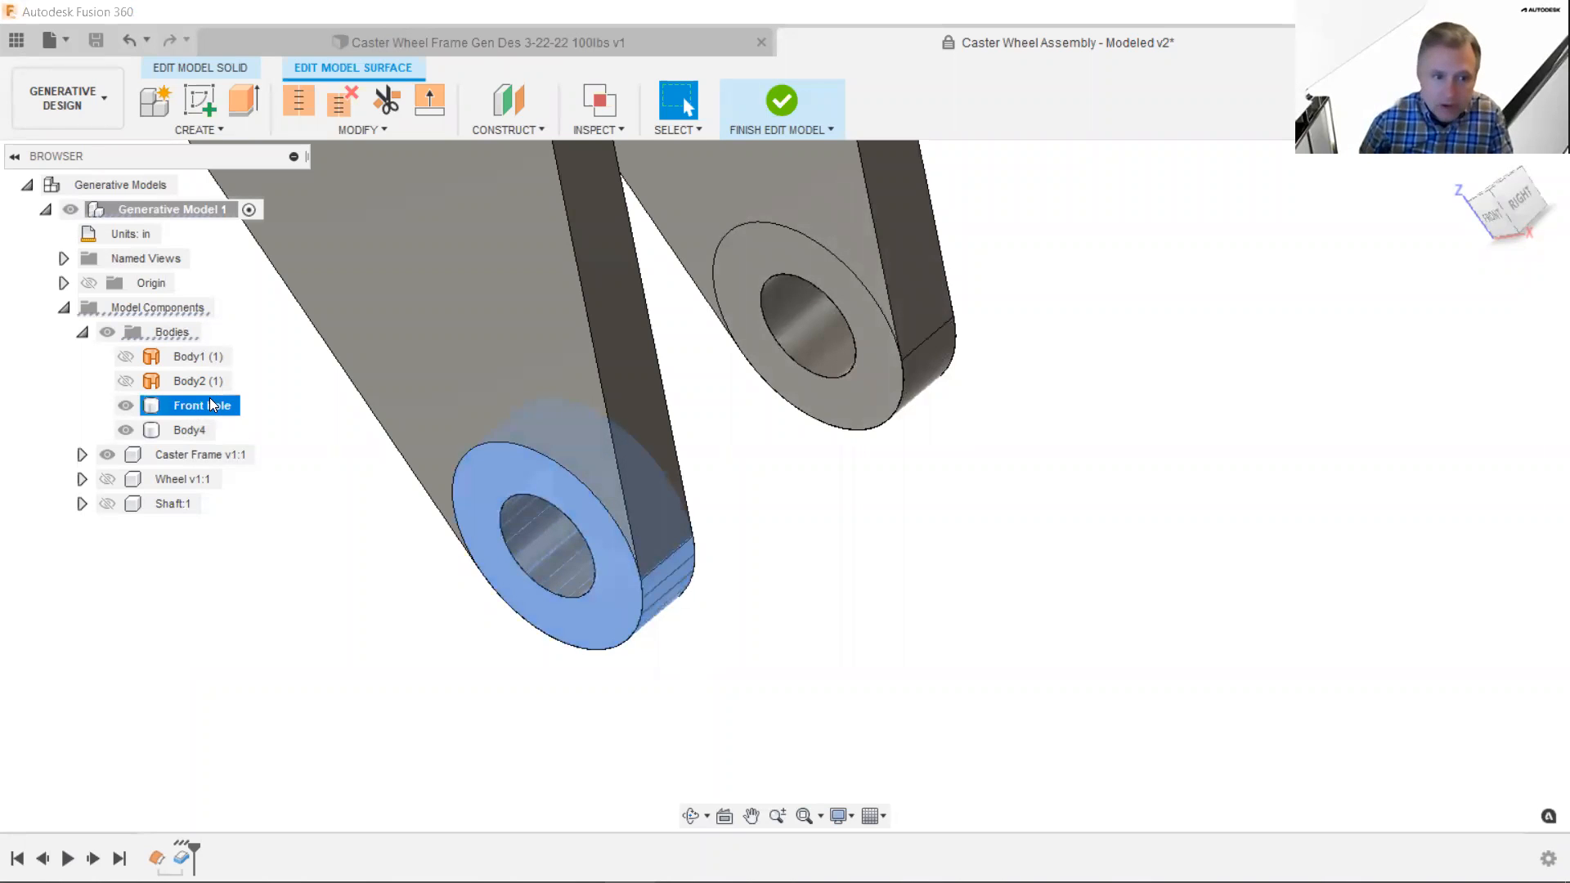
left_click(198, 431)
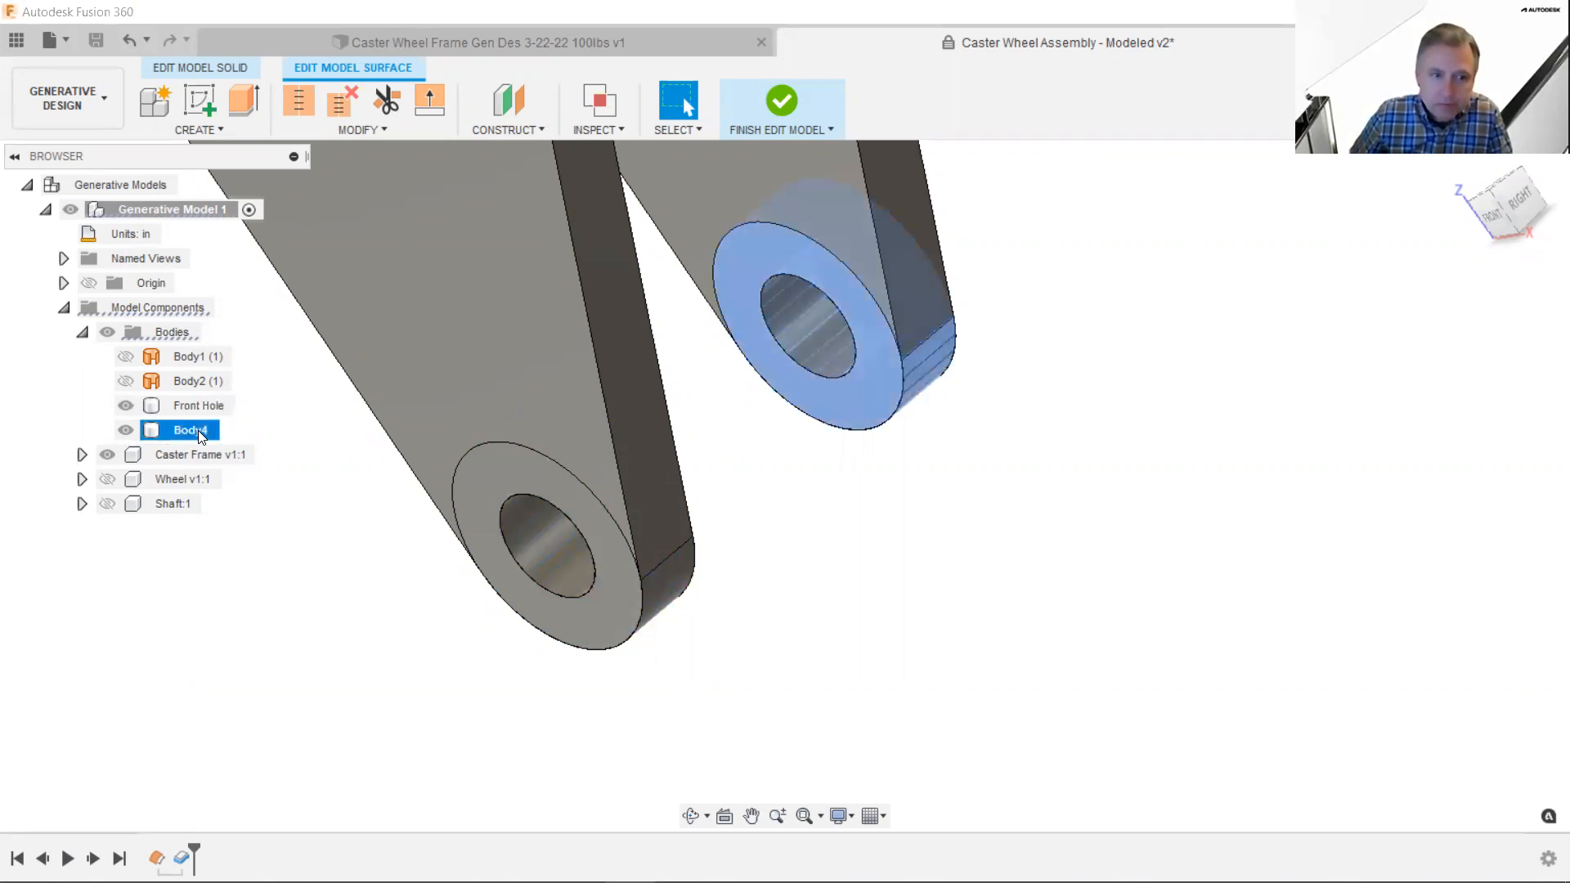
double_click(198, 430)
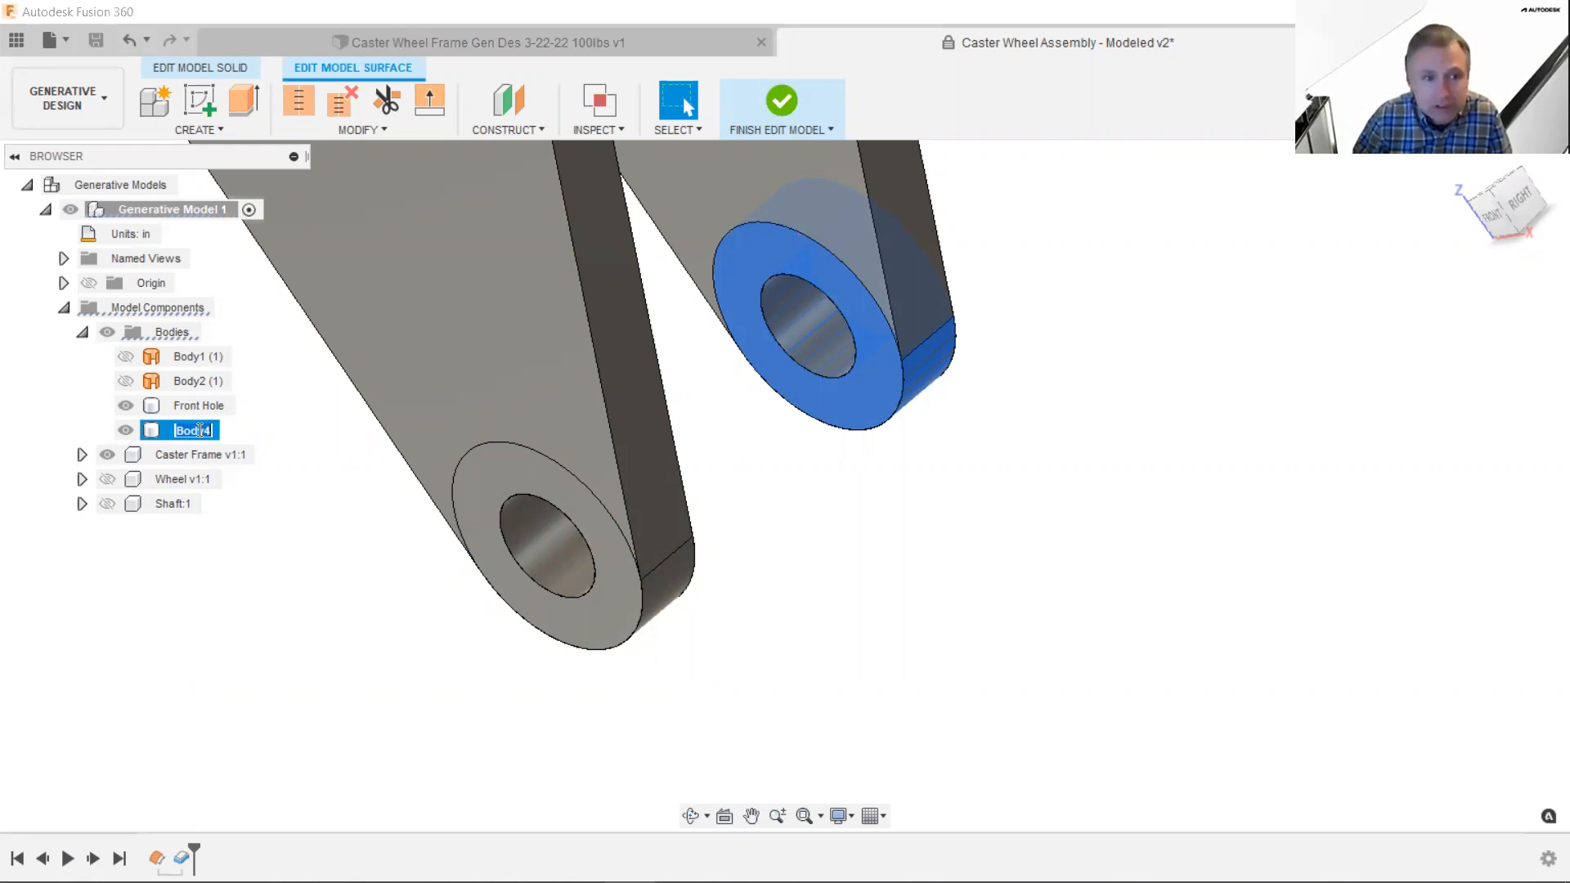
type("Back Hole")
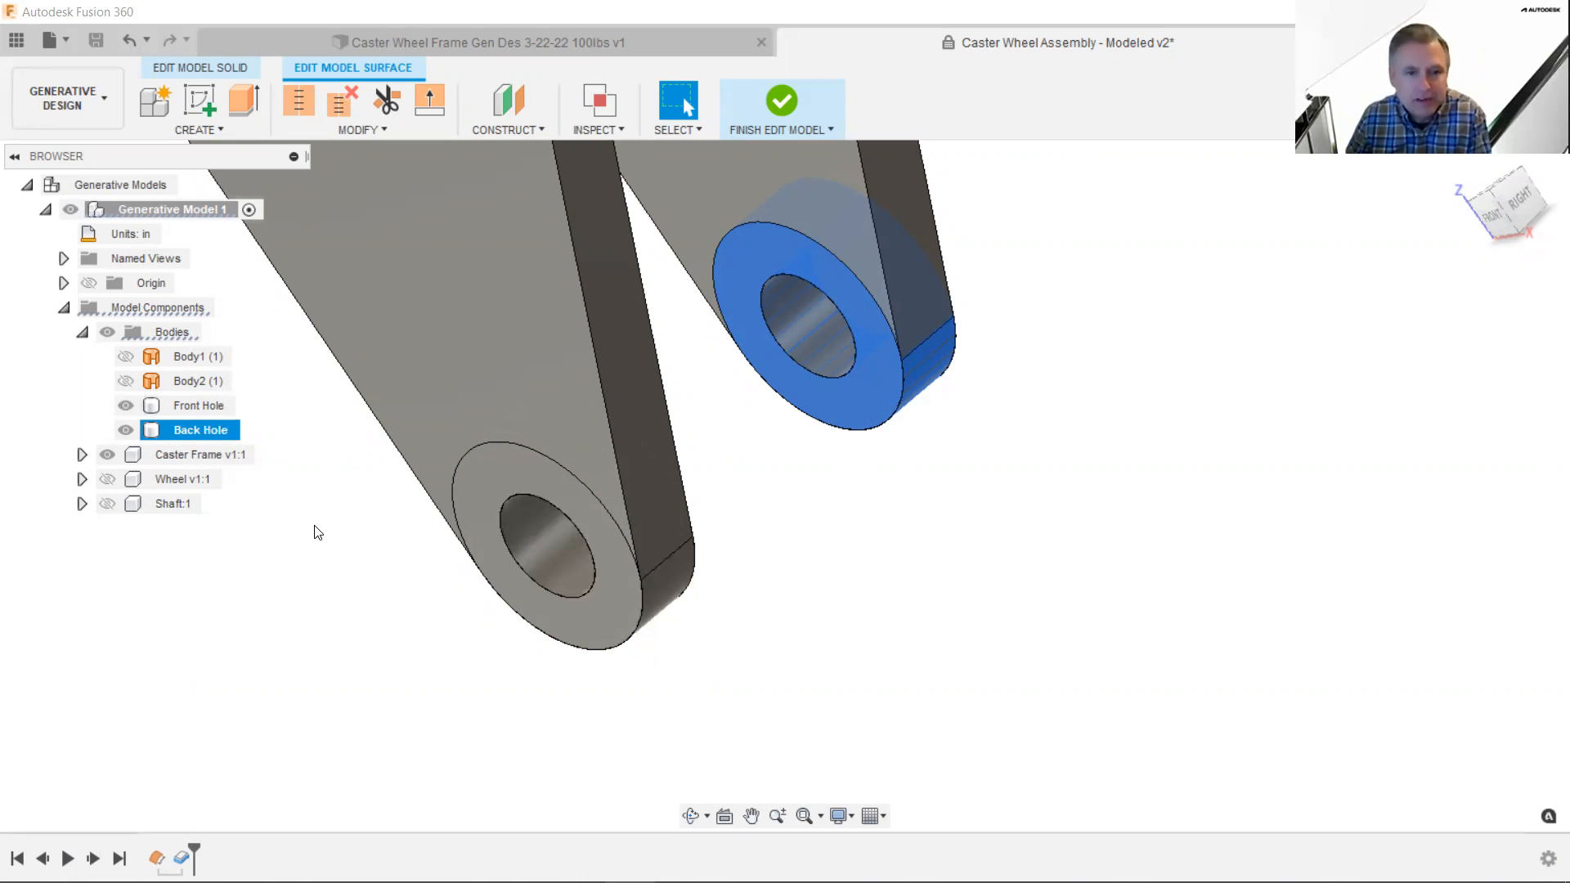
- Switch to the solid modelling tools for working on the stem above the caster frame
scroll(865, 578, "down", 5)
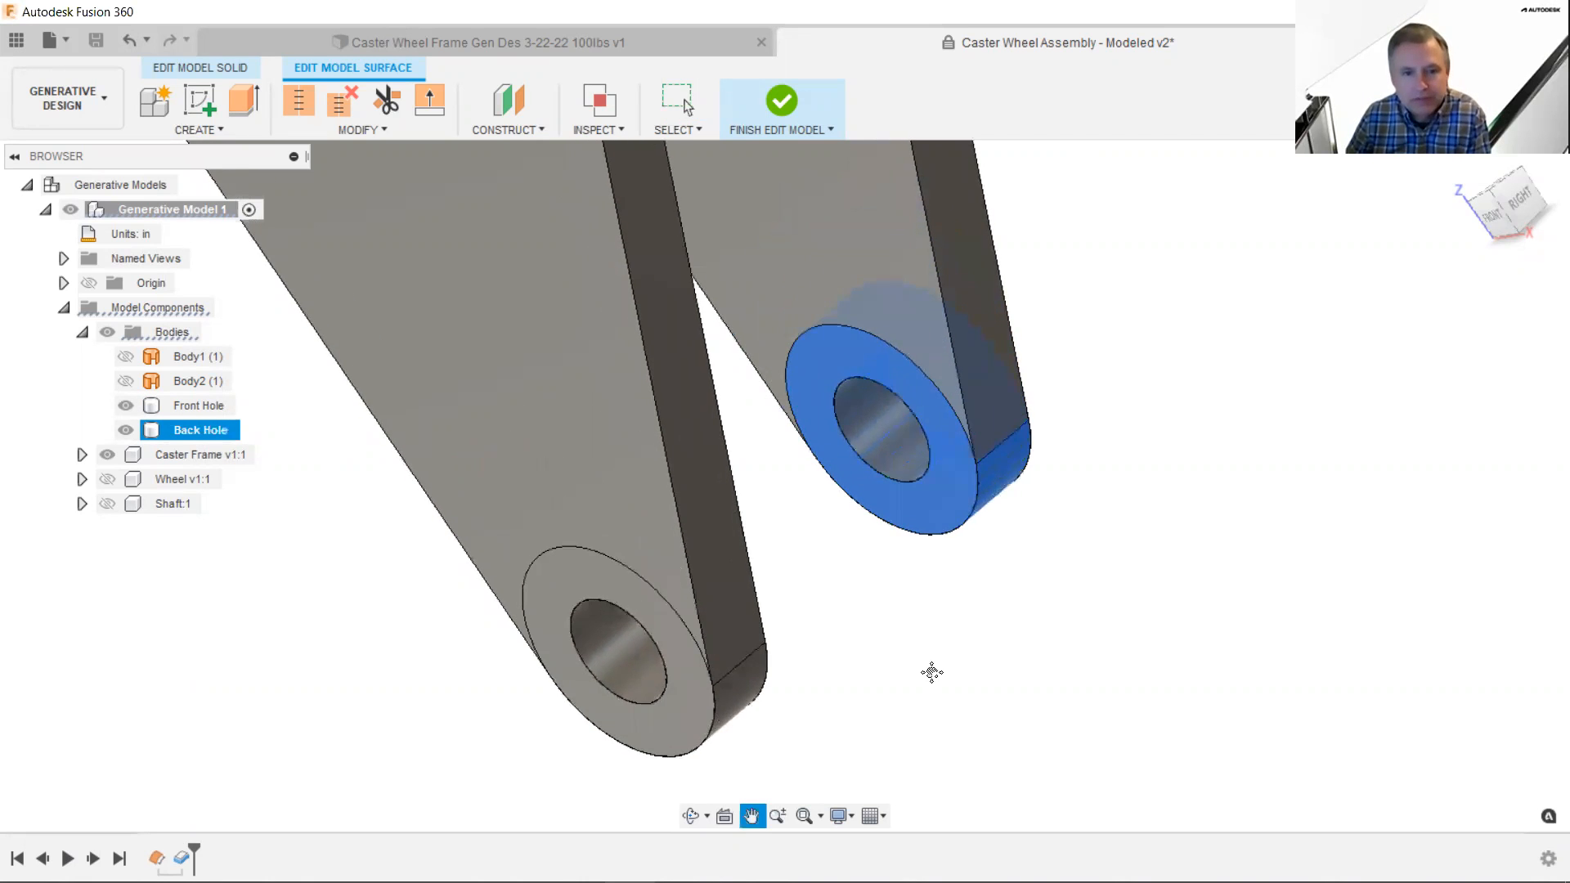
middle_click_drag(1100, 421, 1224, 366, "shift")
scroll(986, 562, "up", 3)
key("Escape")
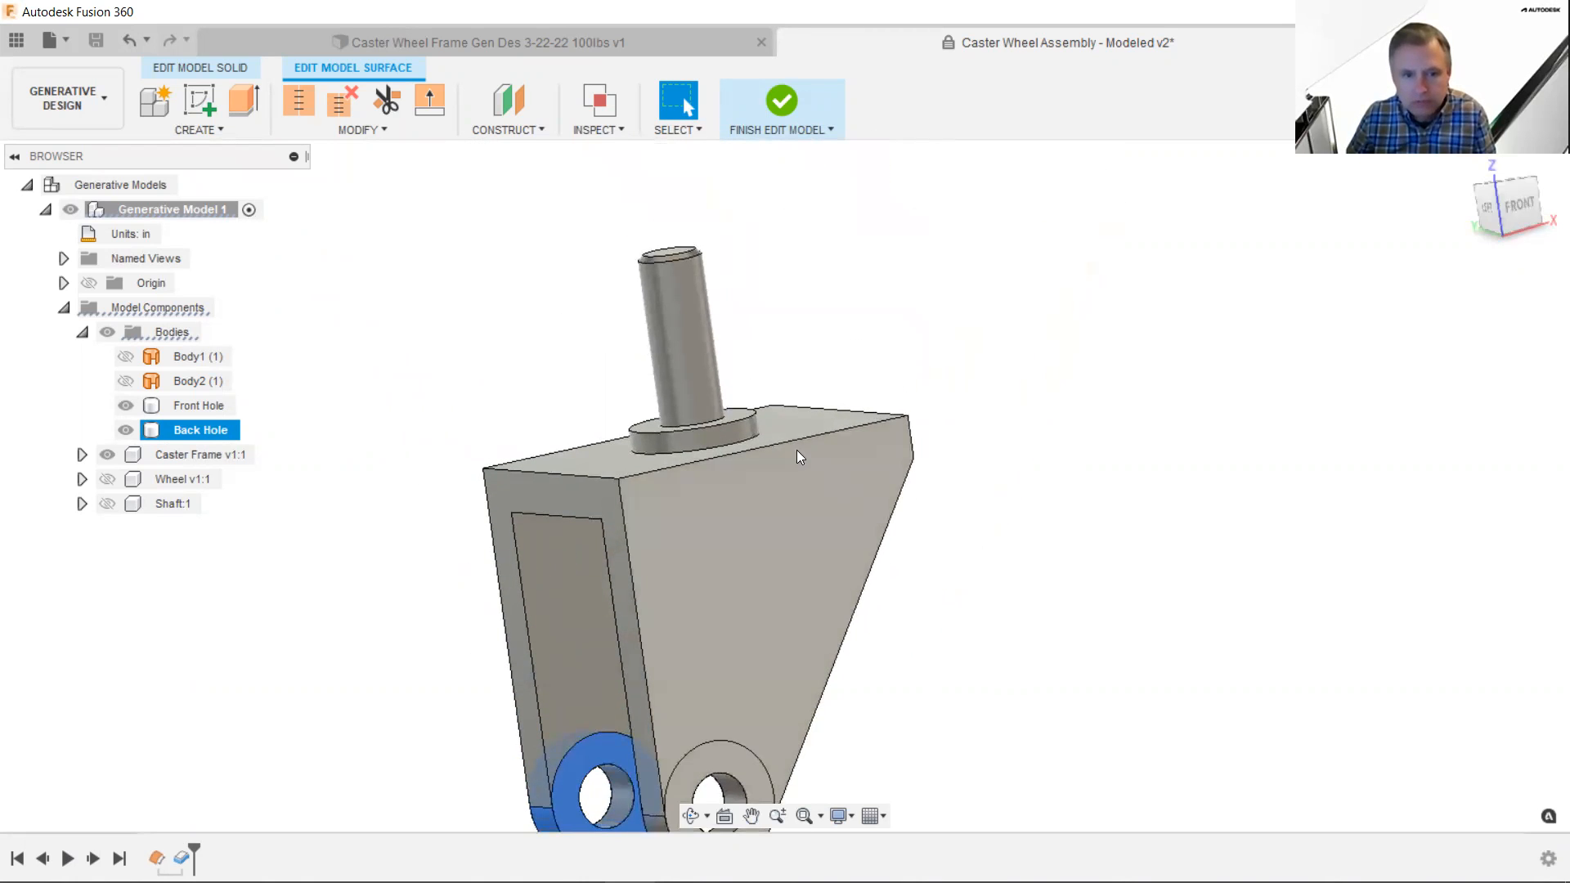
scroll(895, 440, "up", 3)
middle_click_drag(894, 441, 1038, 543, "shift")
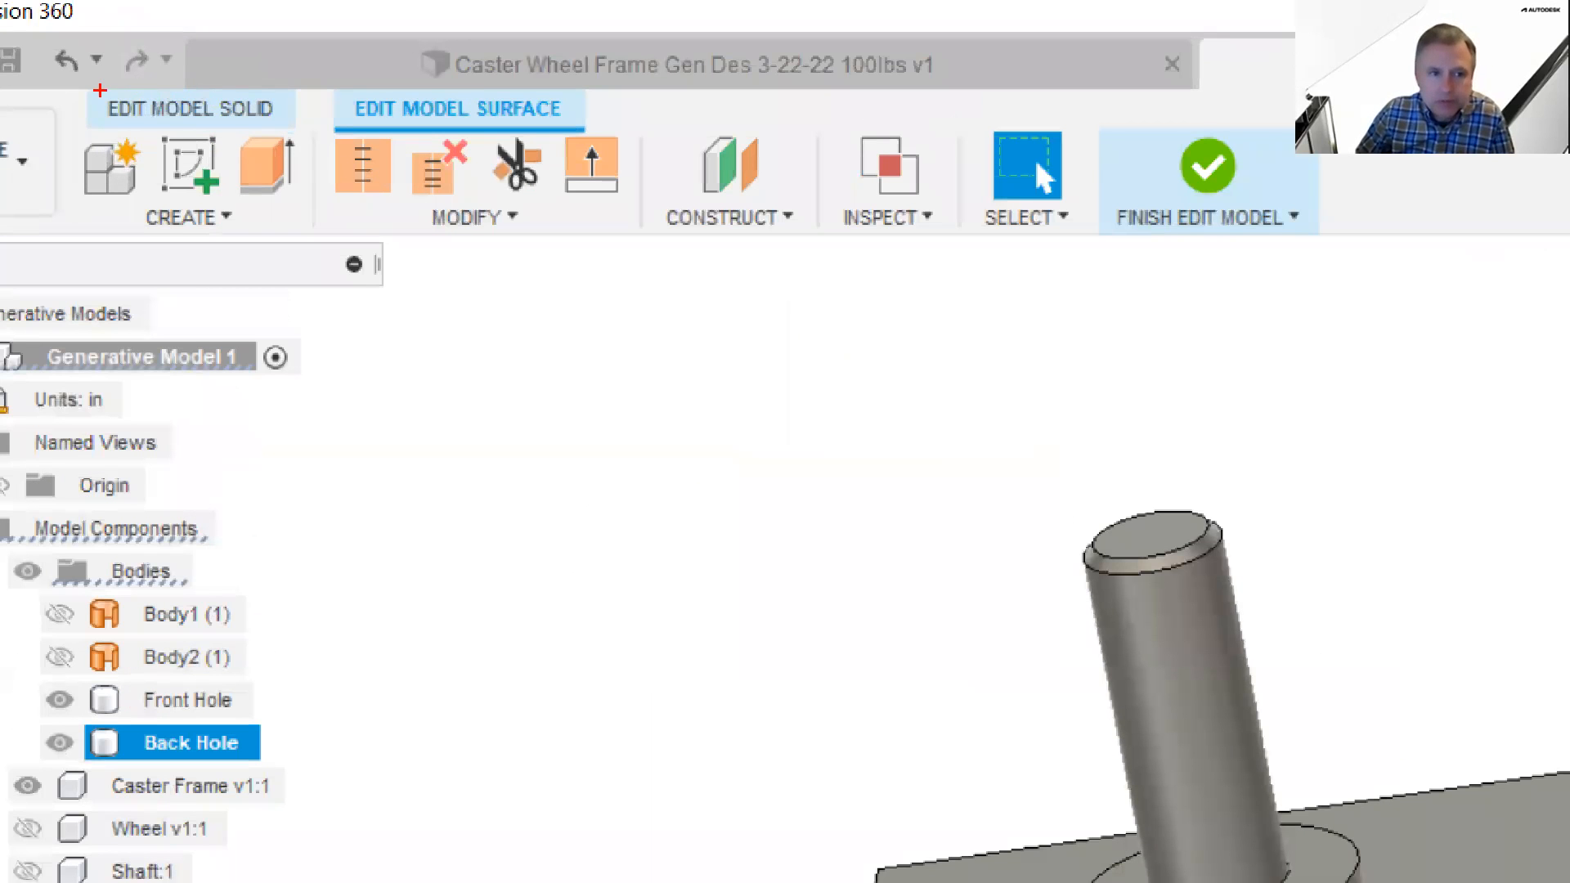
mouse_move(81, 75)
left_mouse_down("ctrl")
mouse_move(296, 126)
mouse_move(279, 16)
left_mouse_up("ctrl")
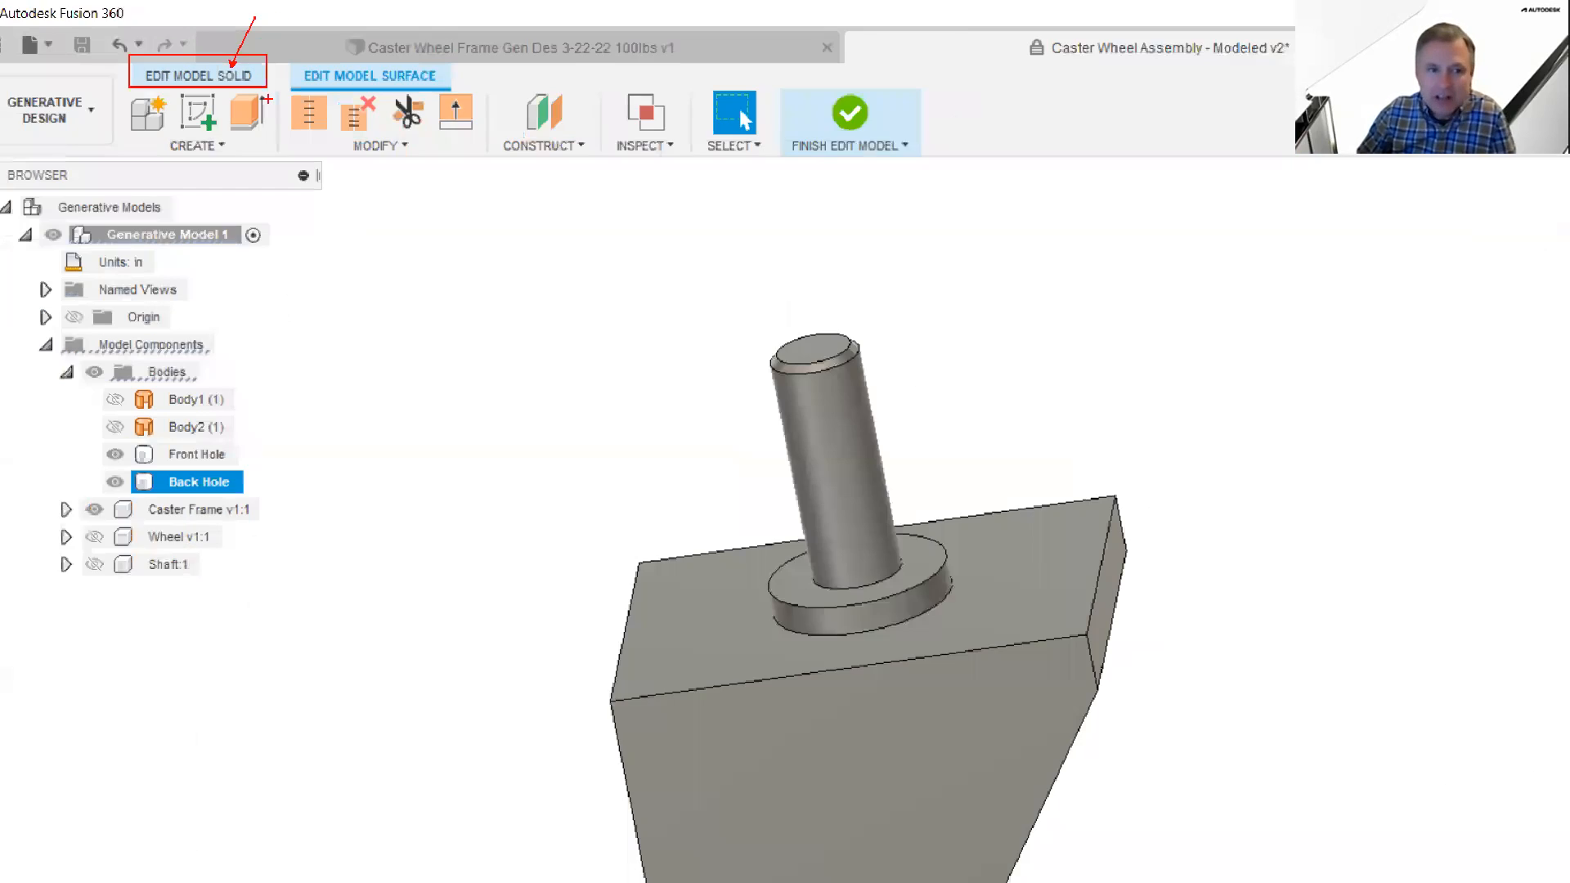
key("Escape")
left_click(221, 65)
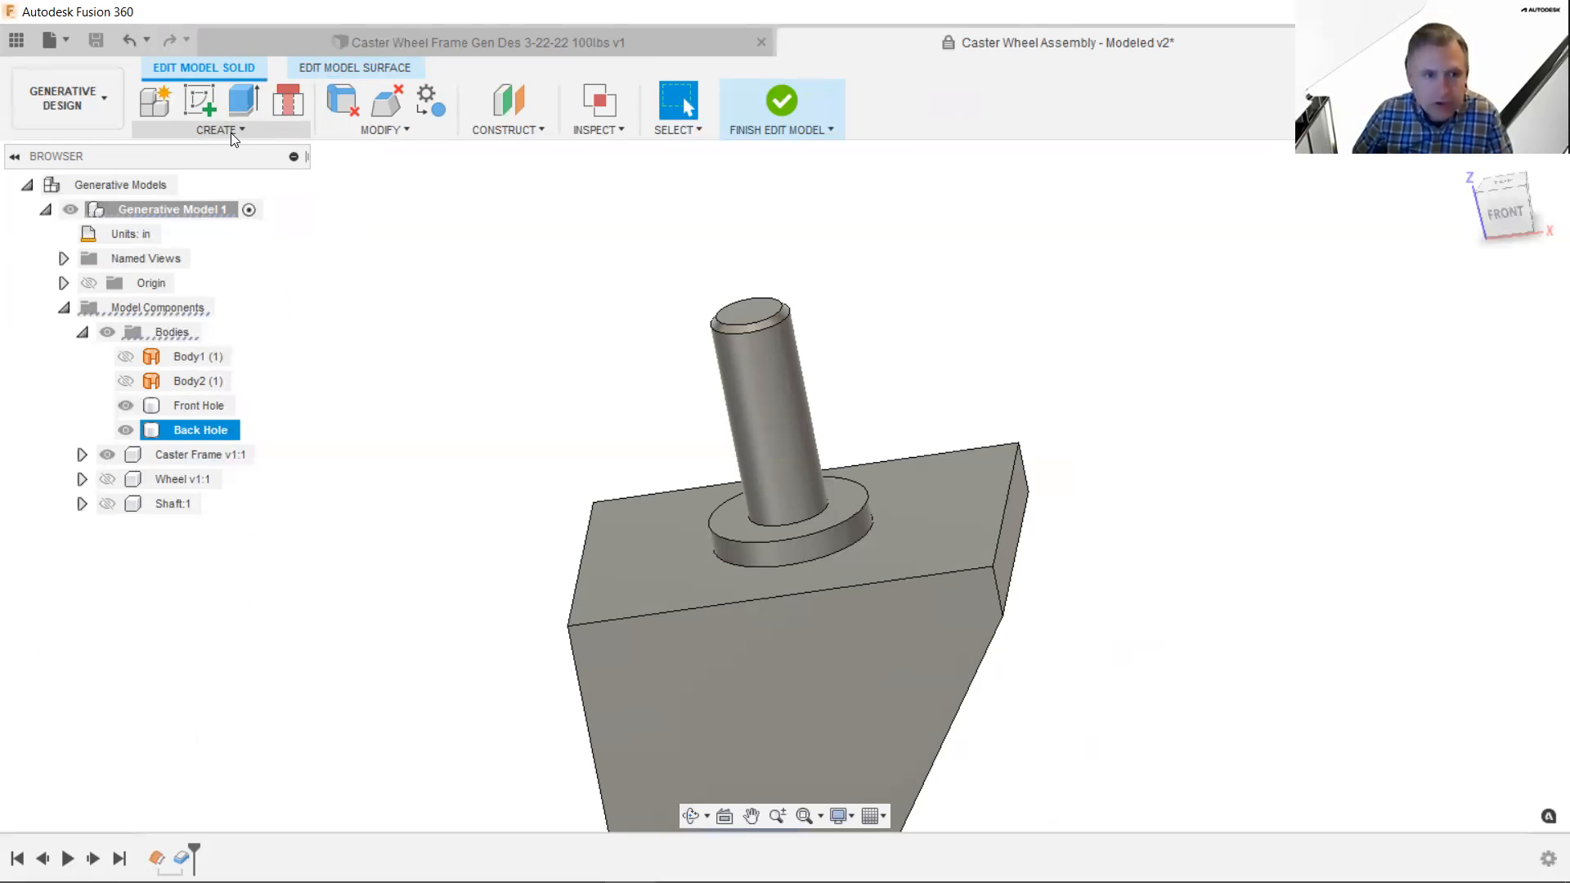
left_click(643, 535)
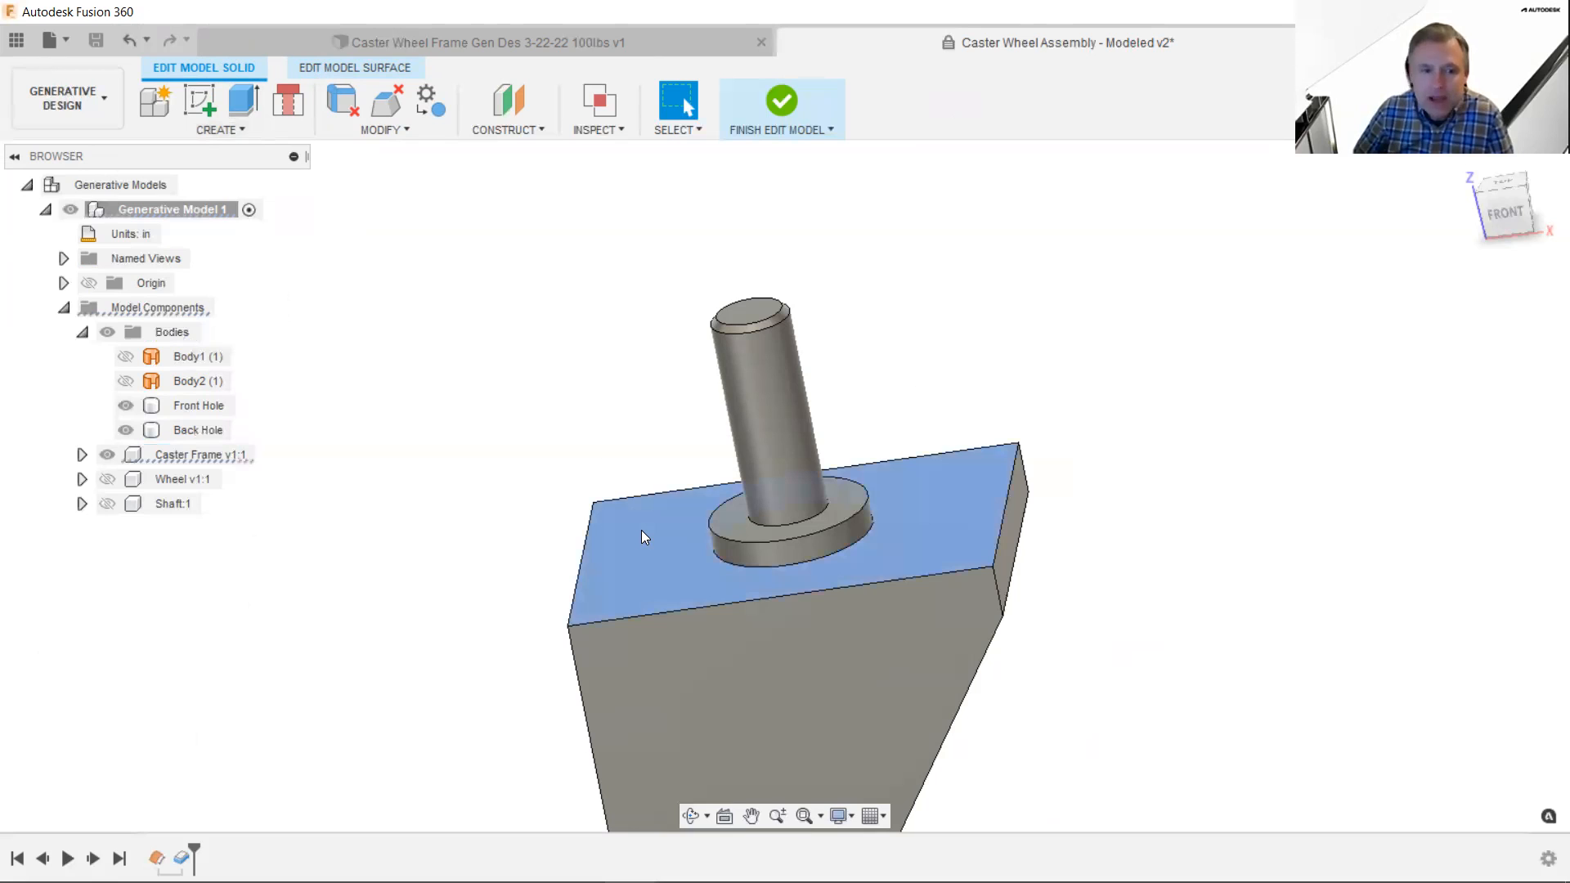
left_click(395, 127)
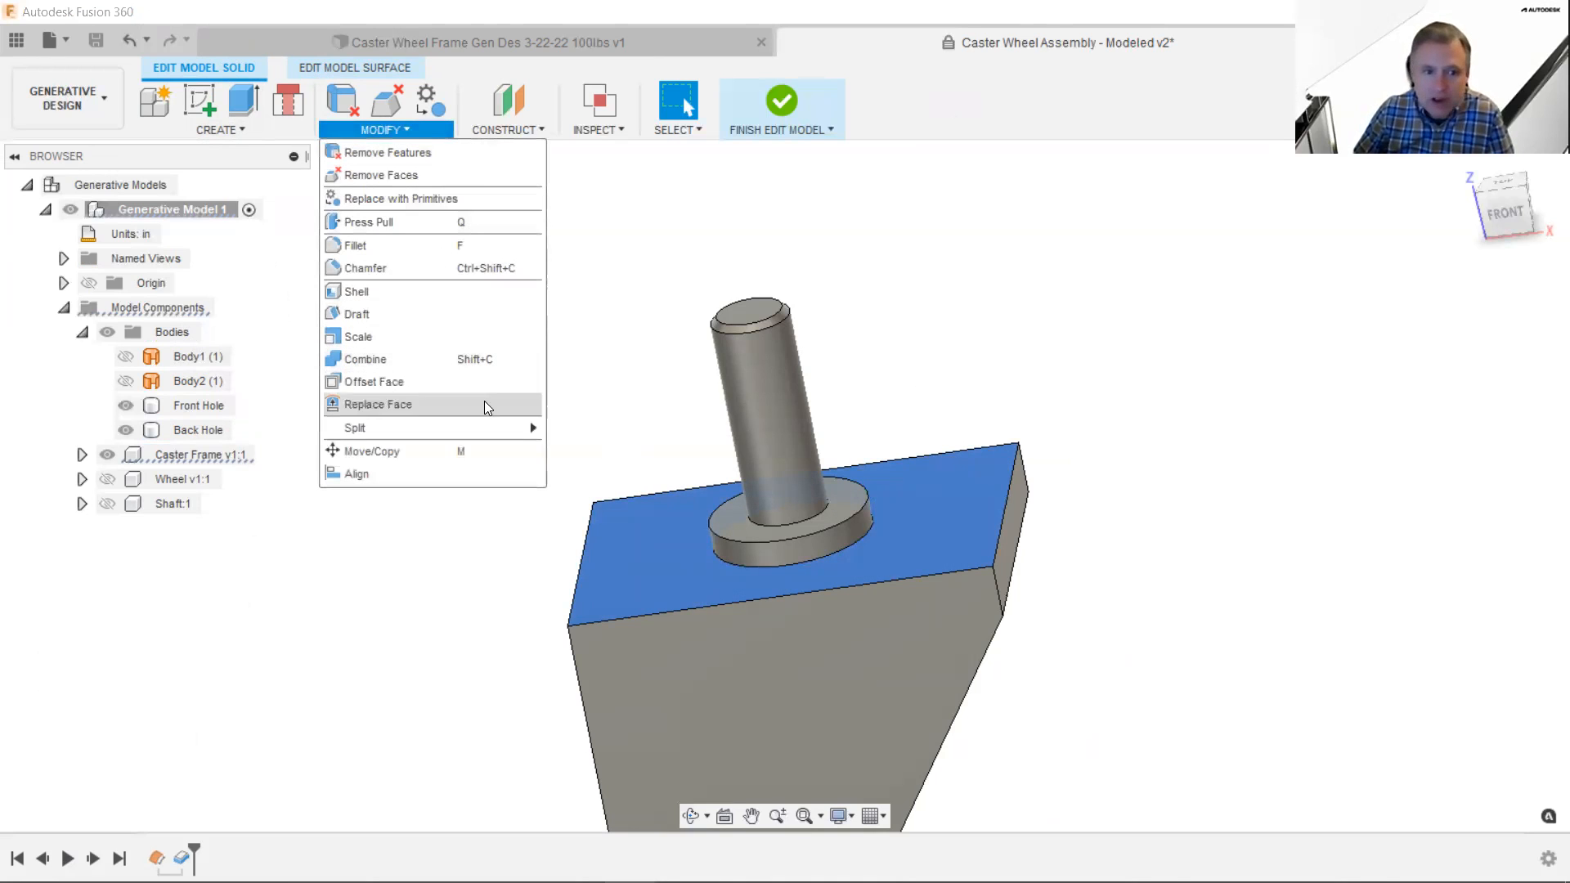
mouse_move(493, 431)
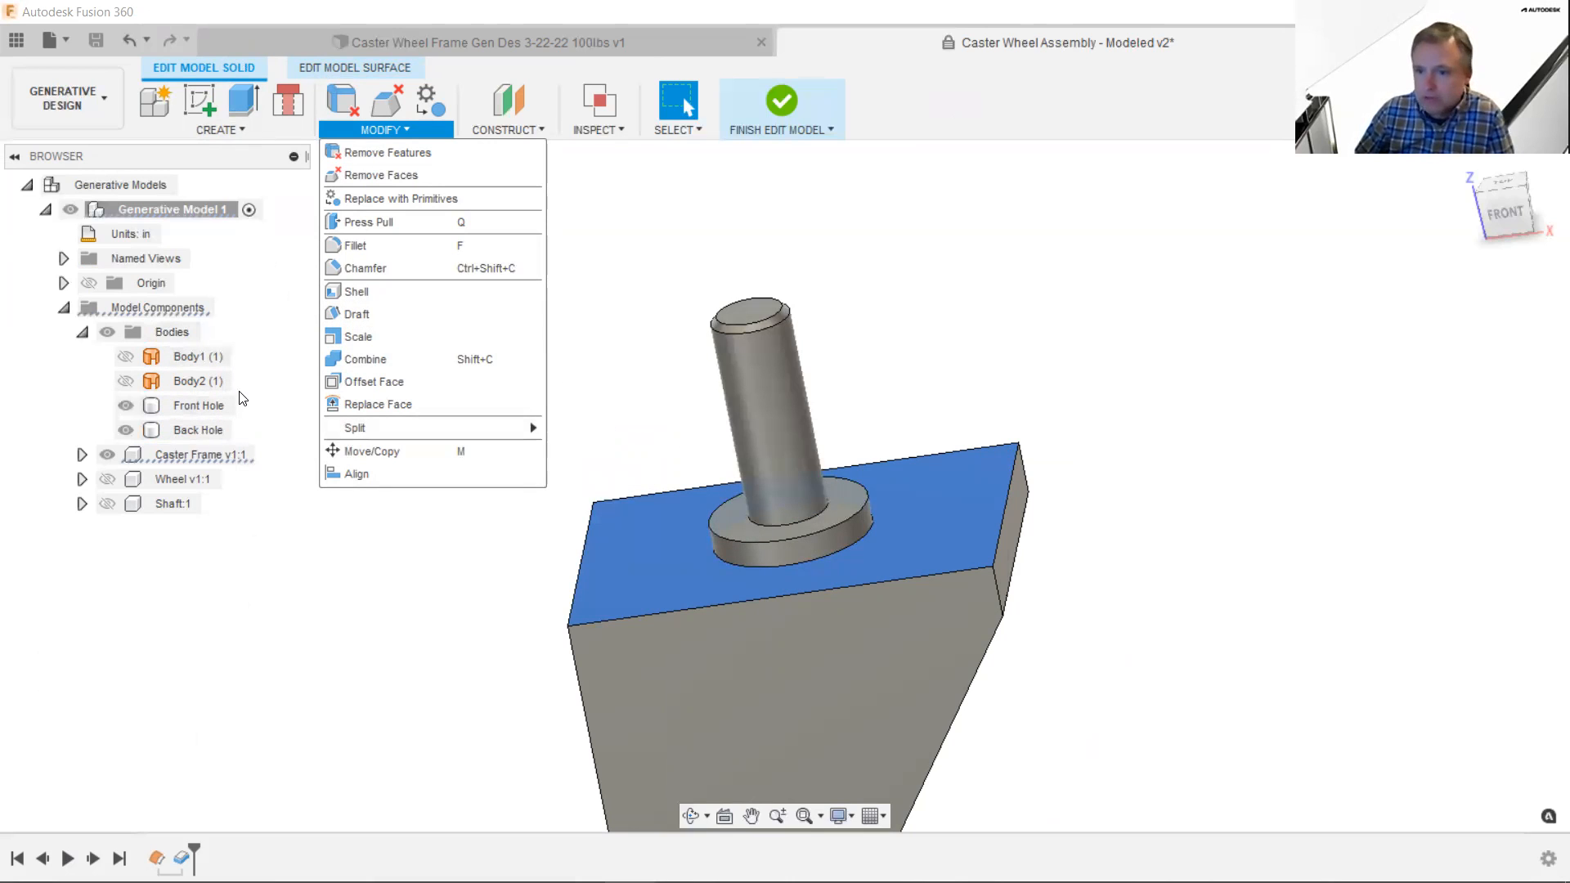
left_click(364, 558)
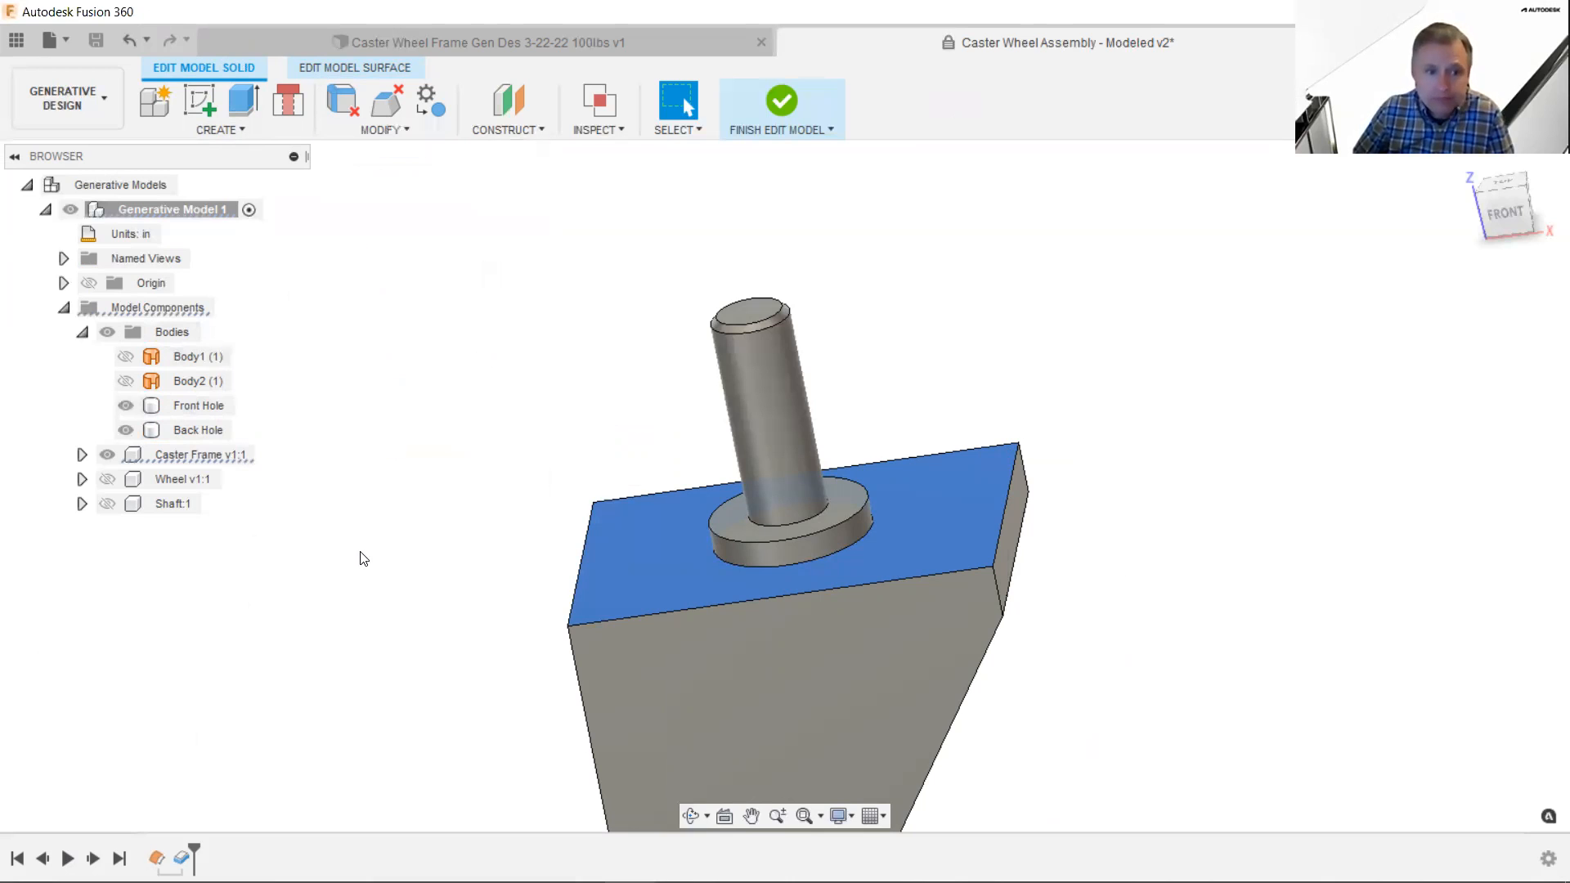
left_click(206, 129)
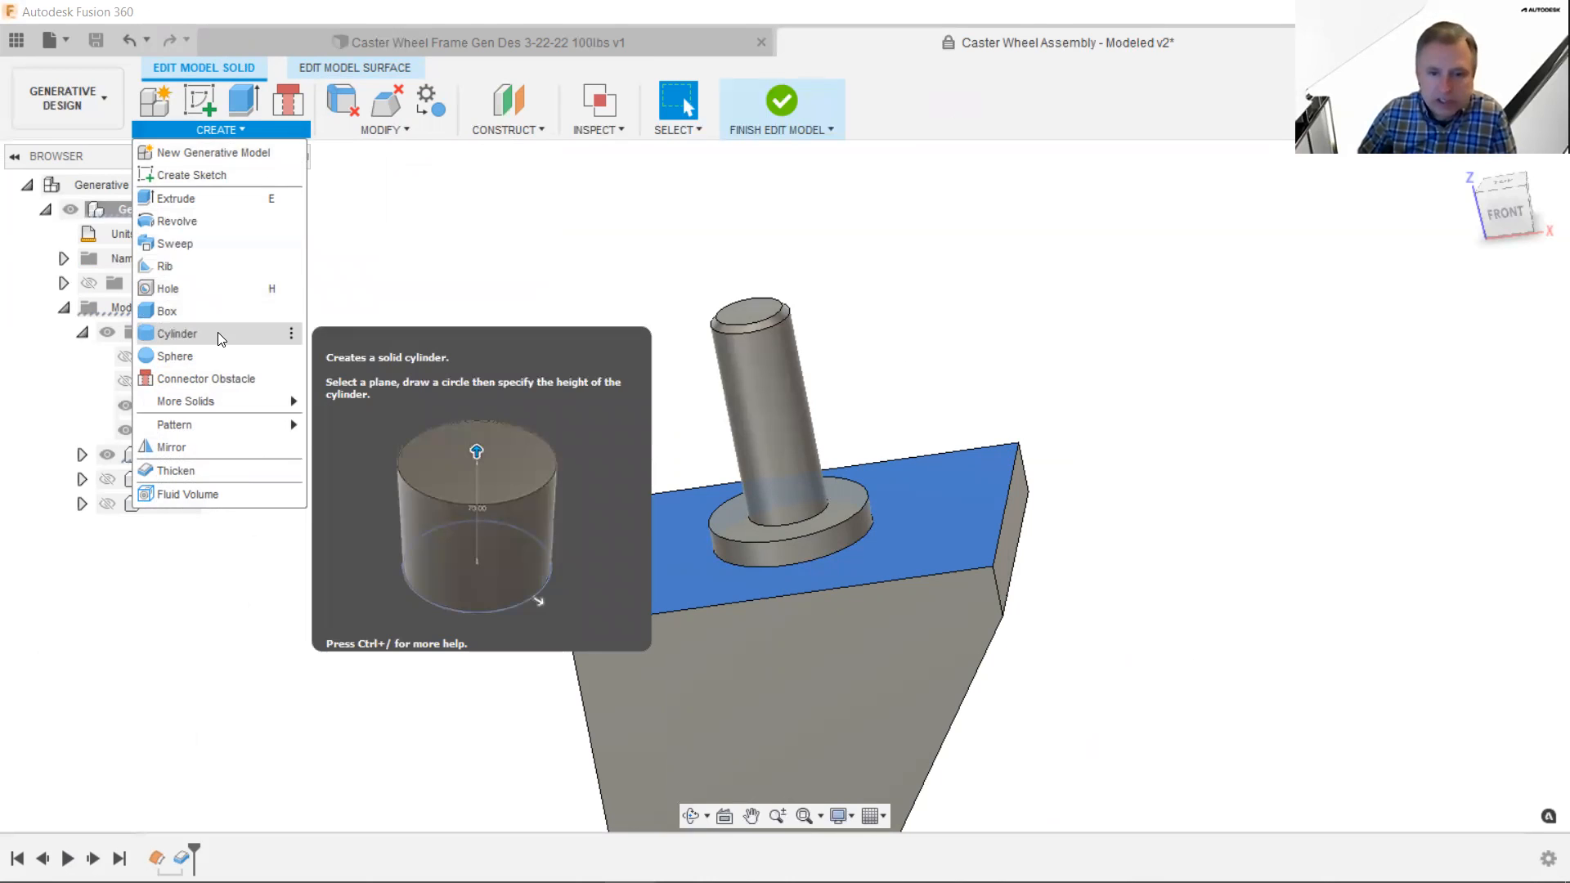
left_click(365, 252)
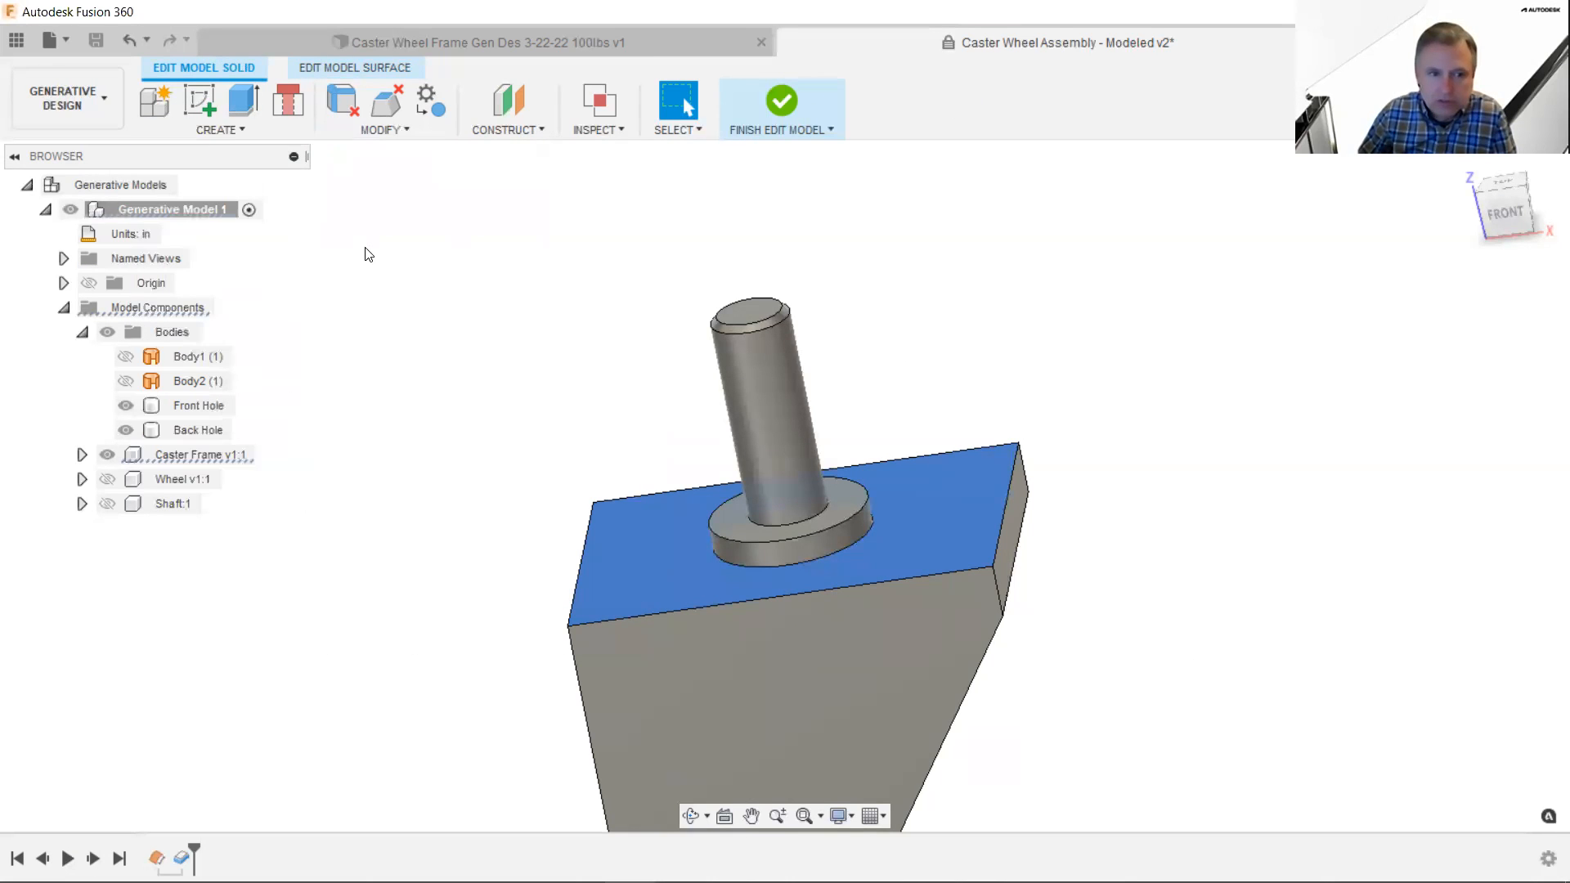
- Start a Cylinder on the caster frame's top face, centred on the round flange, with a diameter of 1.25 in
left_click(206, 130)
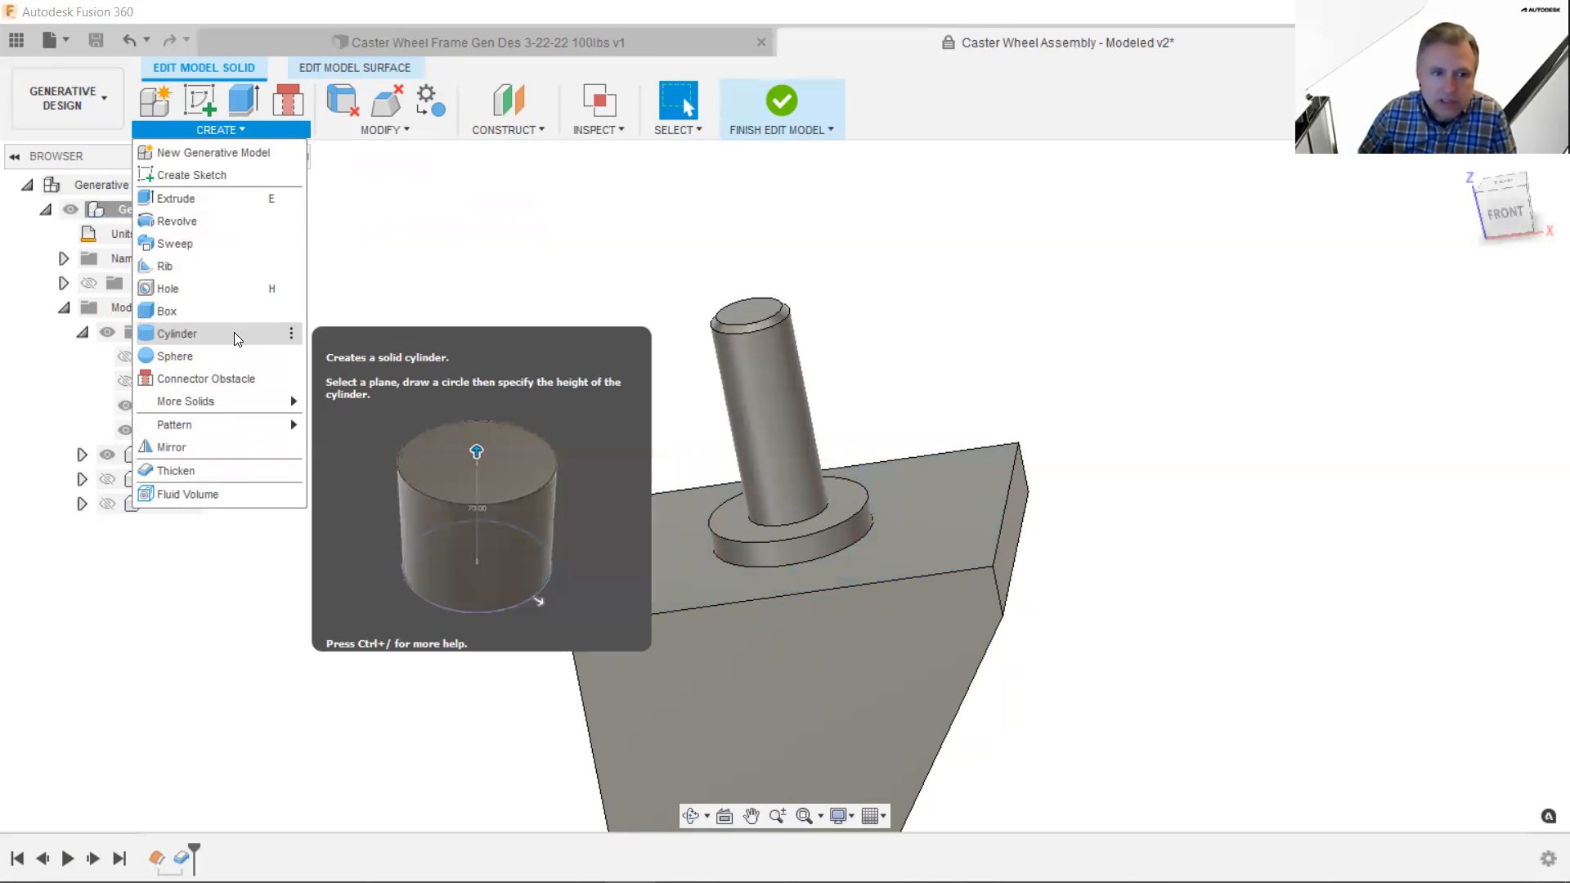
left_click(233, 332)
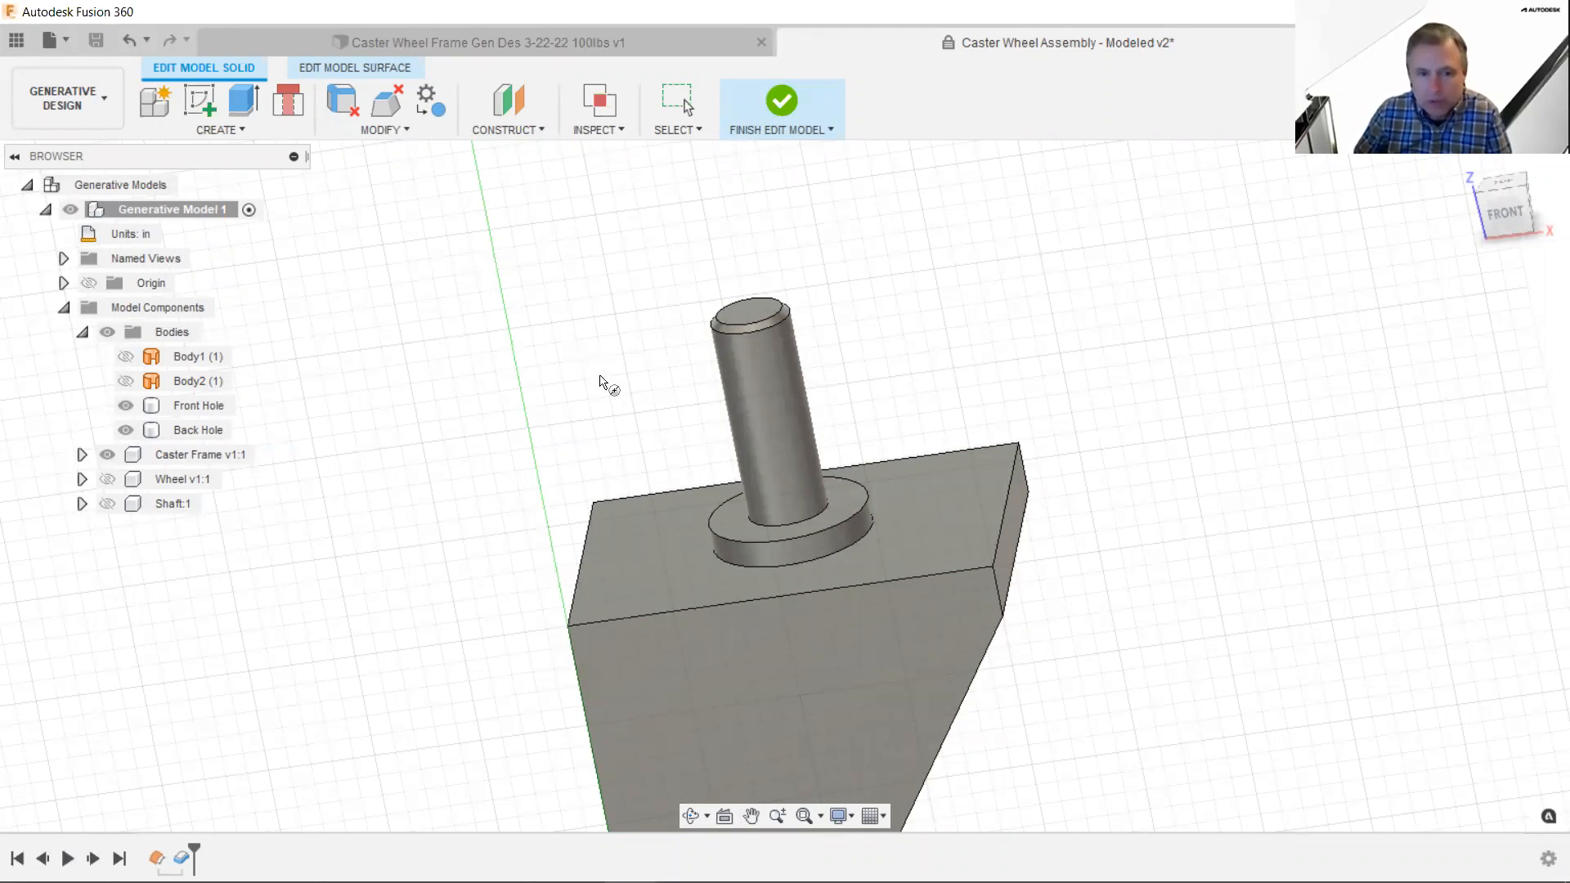
left_click(674, 544)
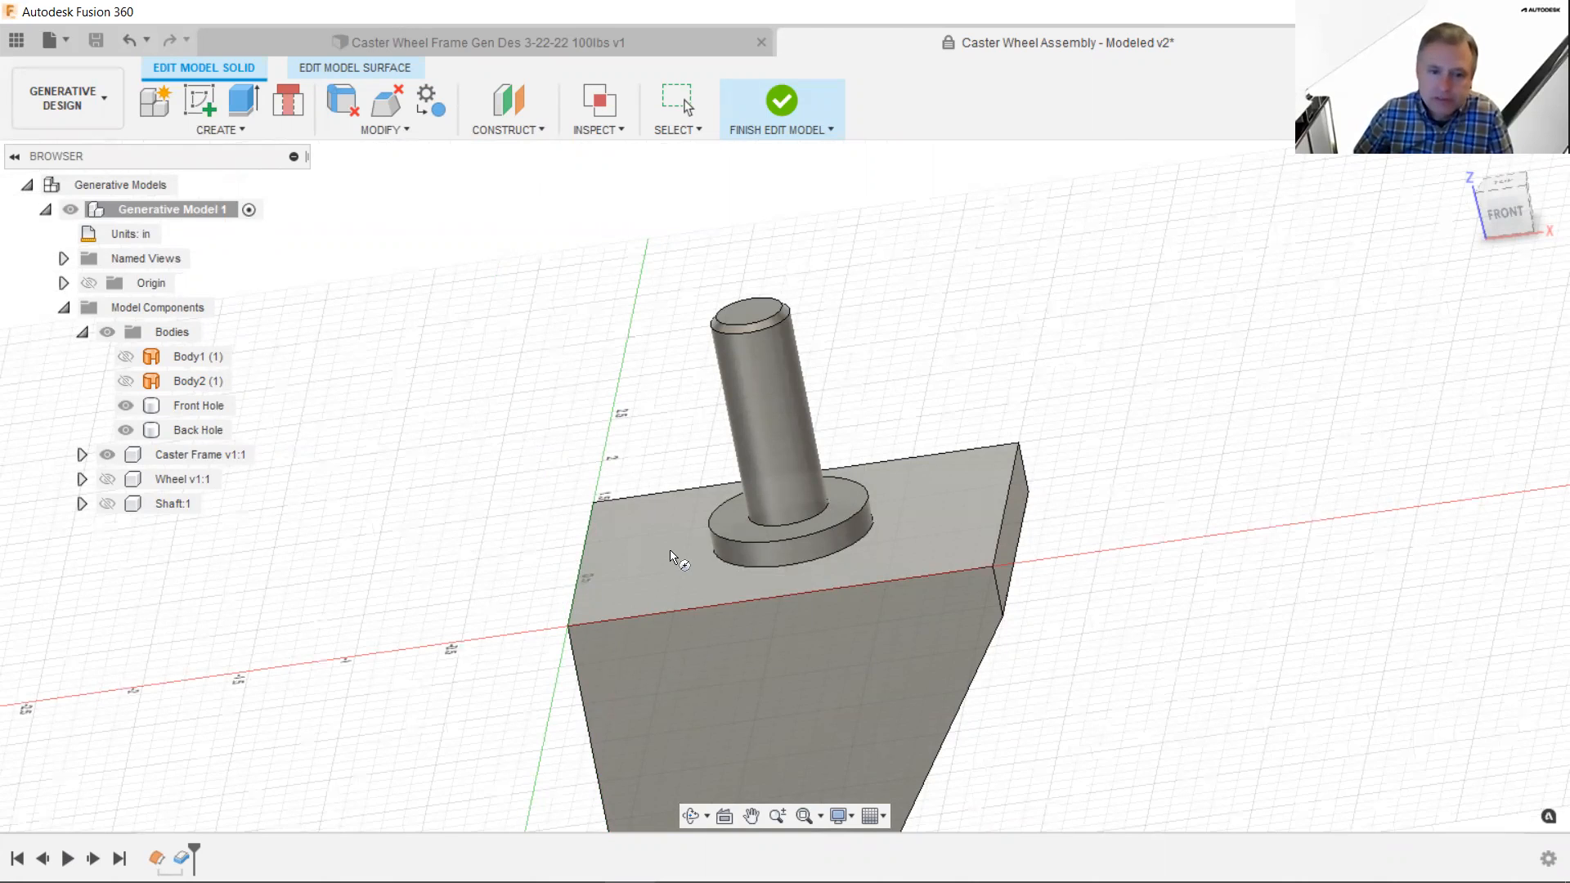
left_click(670, 554)
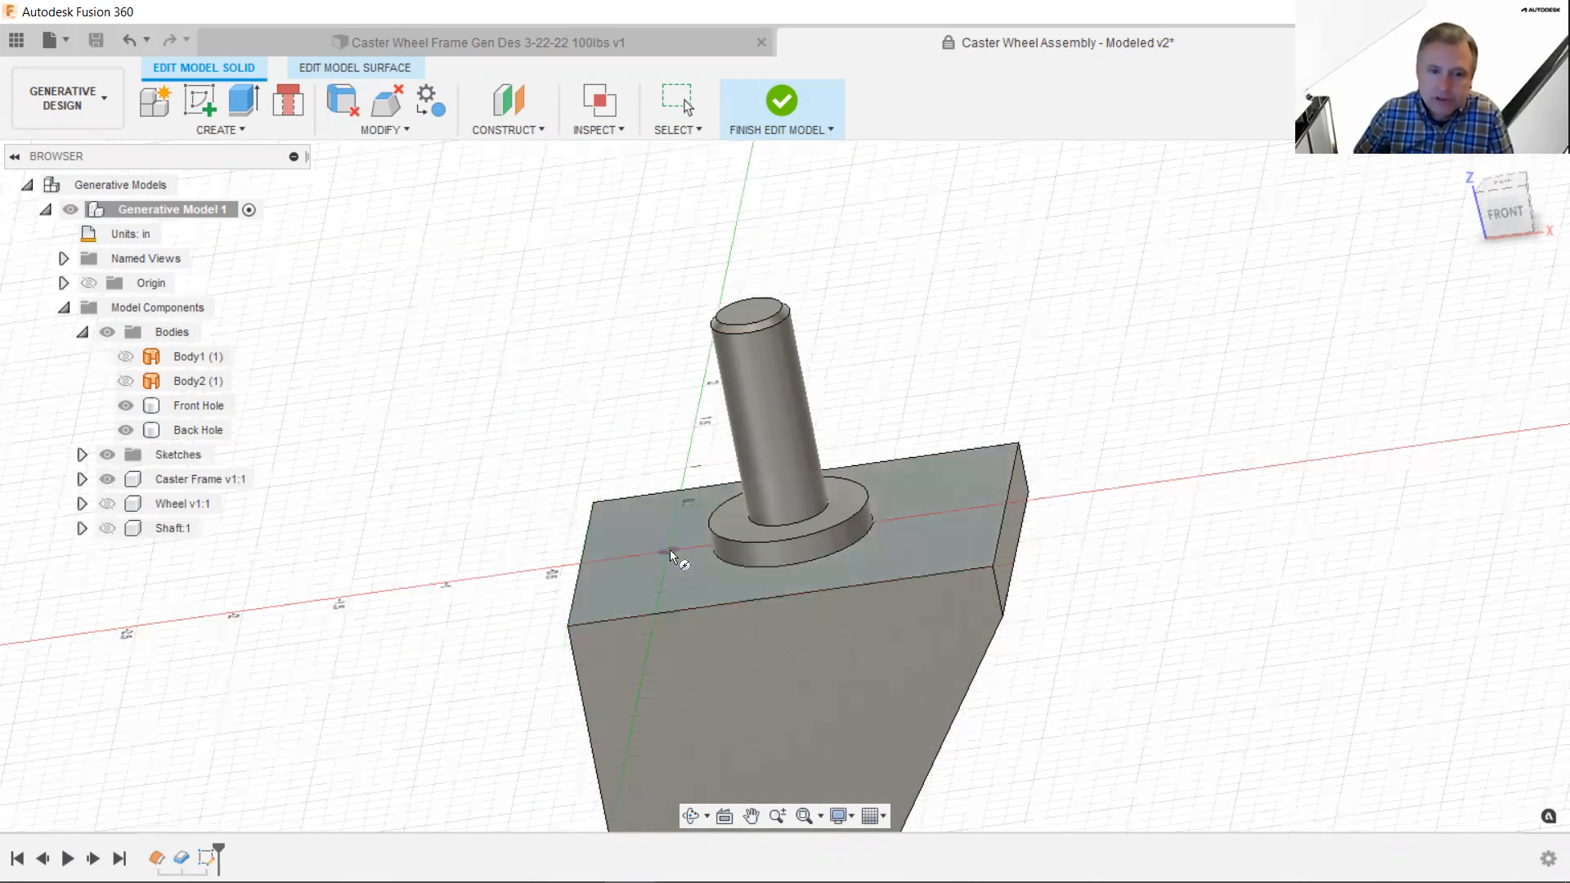
left_click(791, 535)
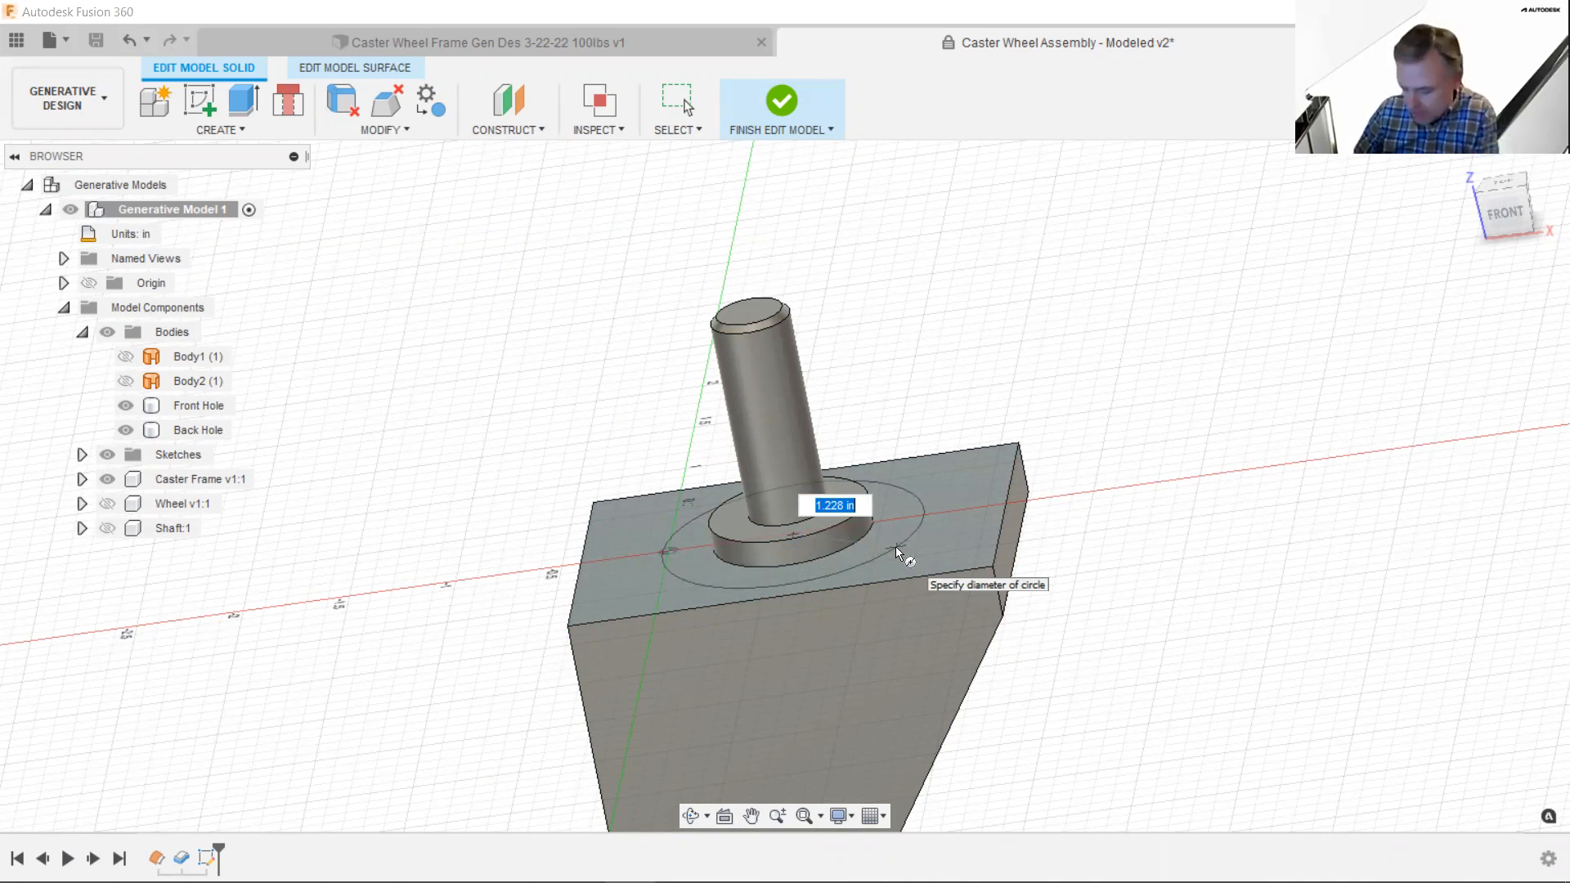
type("1.25")
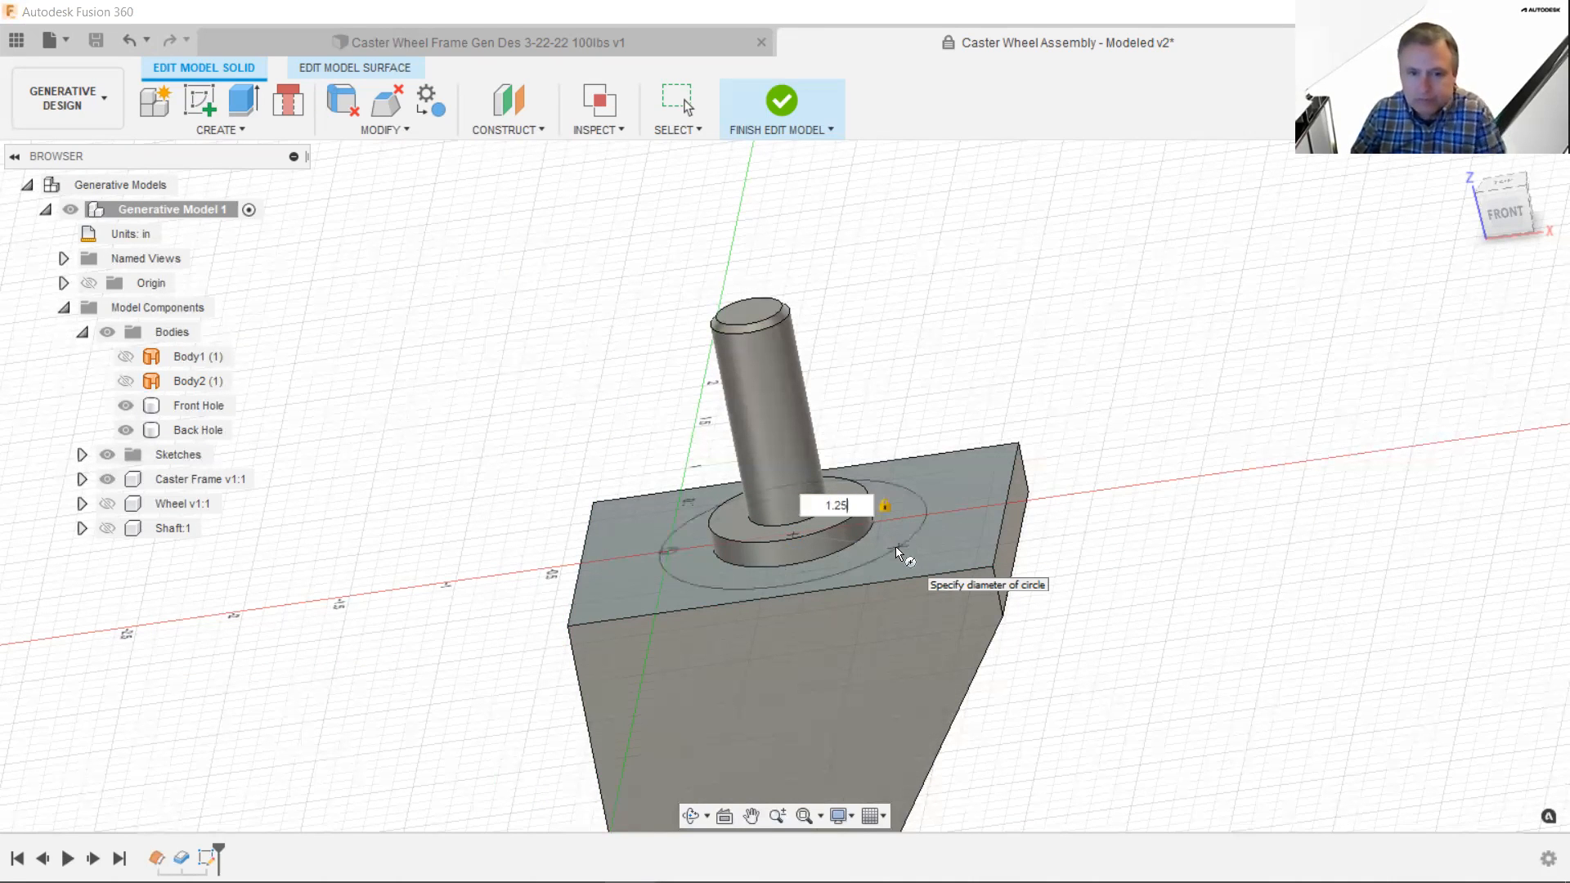
key("Tab")
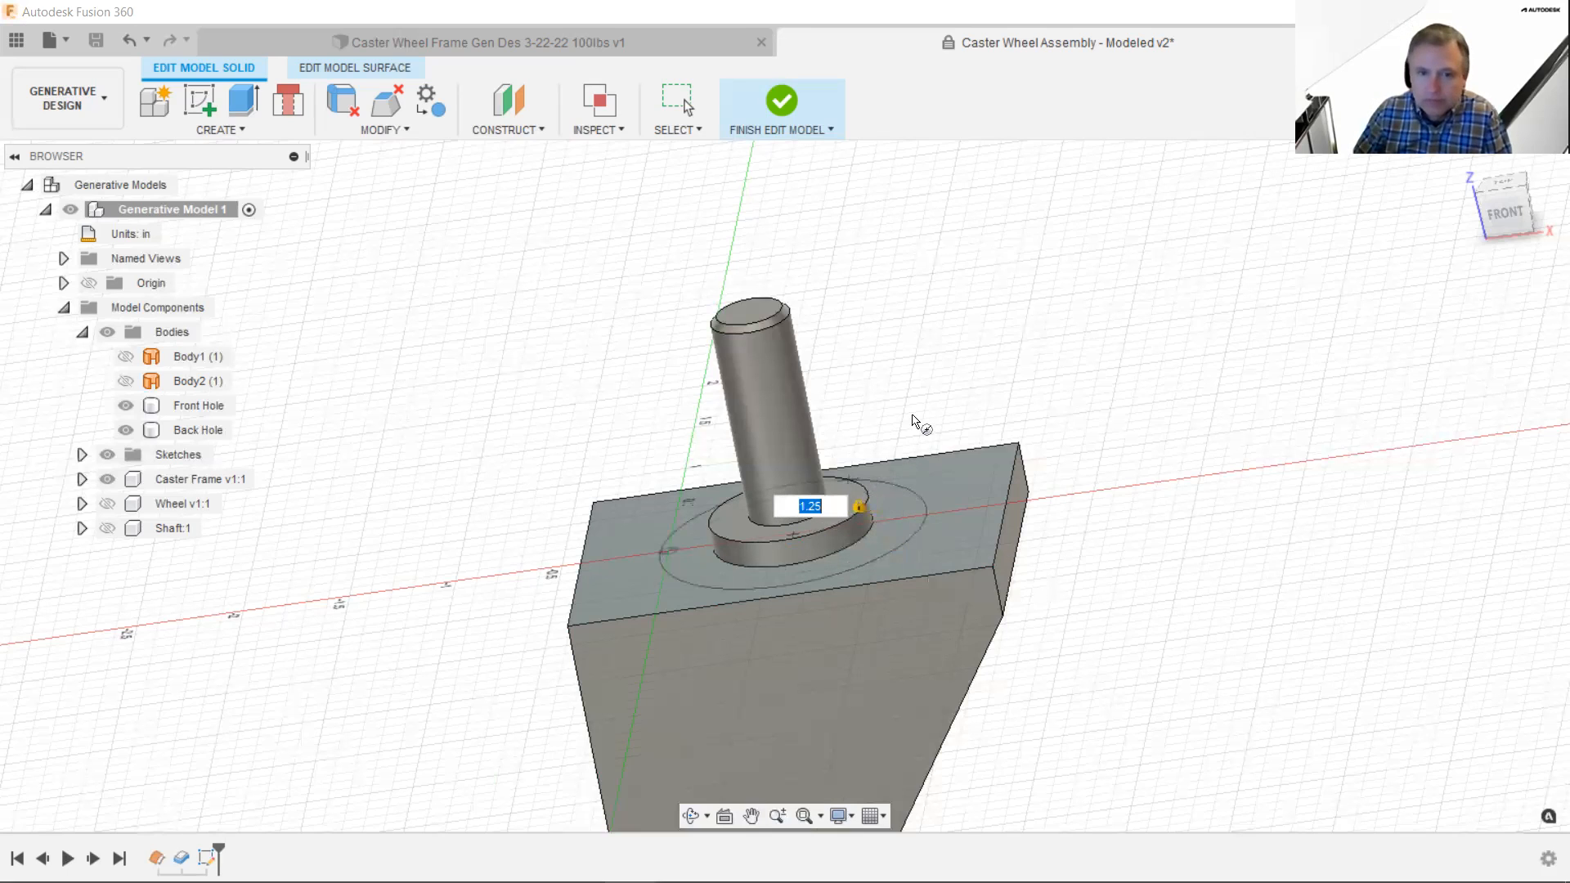
key("Return")
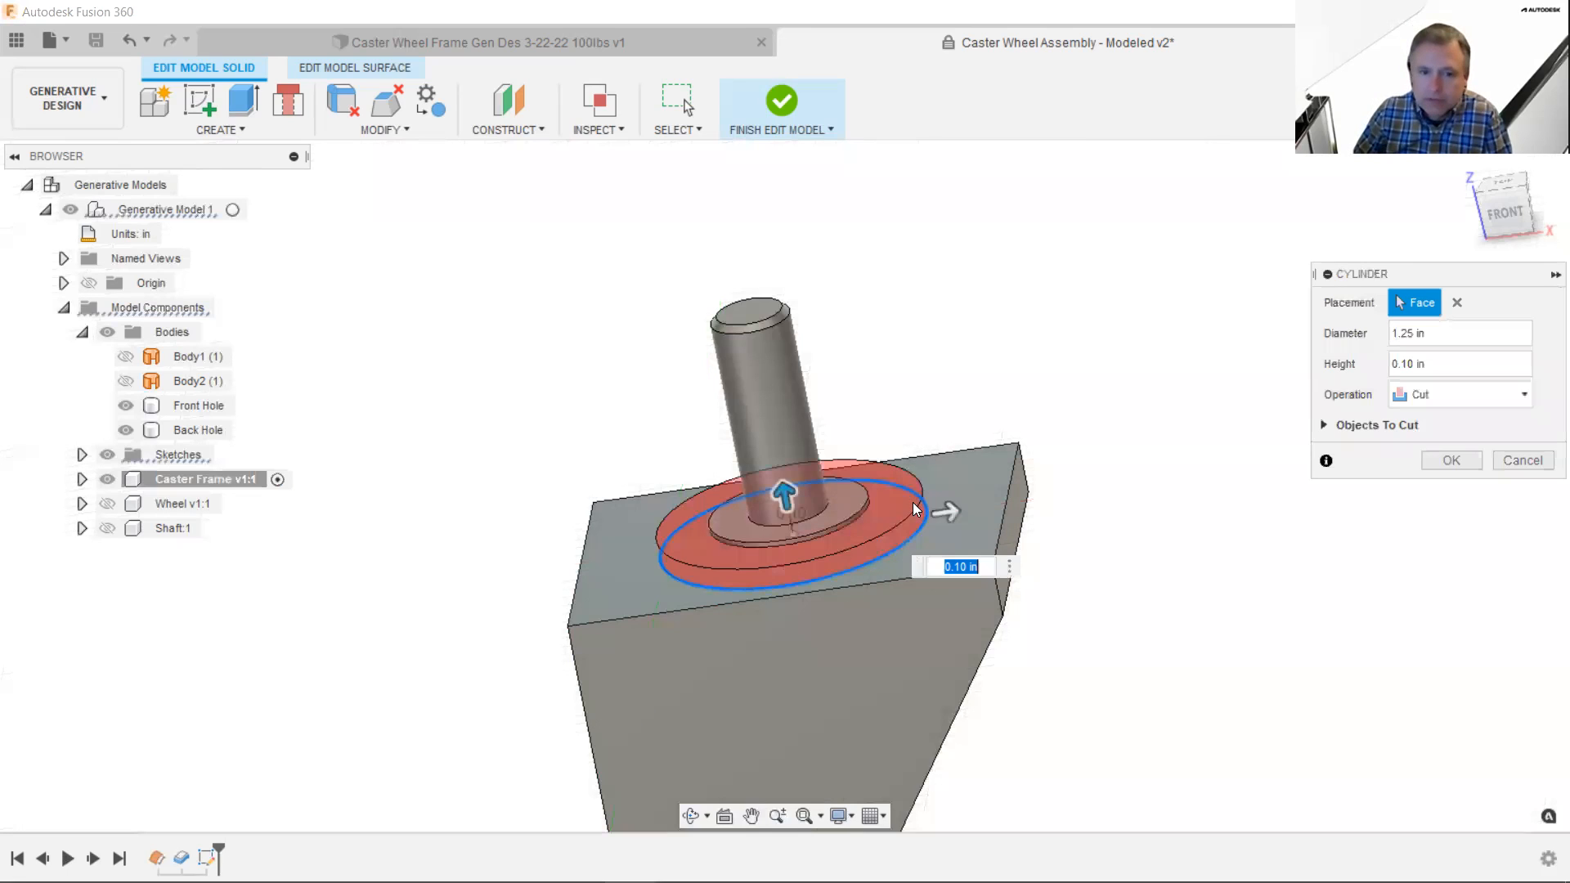
- Extend the cylinder upward to a height of 1.60 in and create it as a new body
left_click_drag(777, 428, 722, 198)
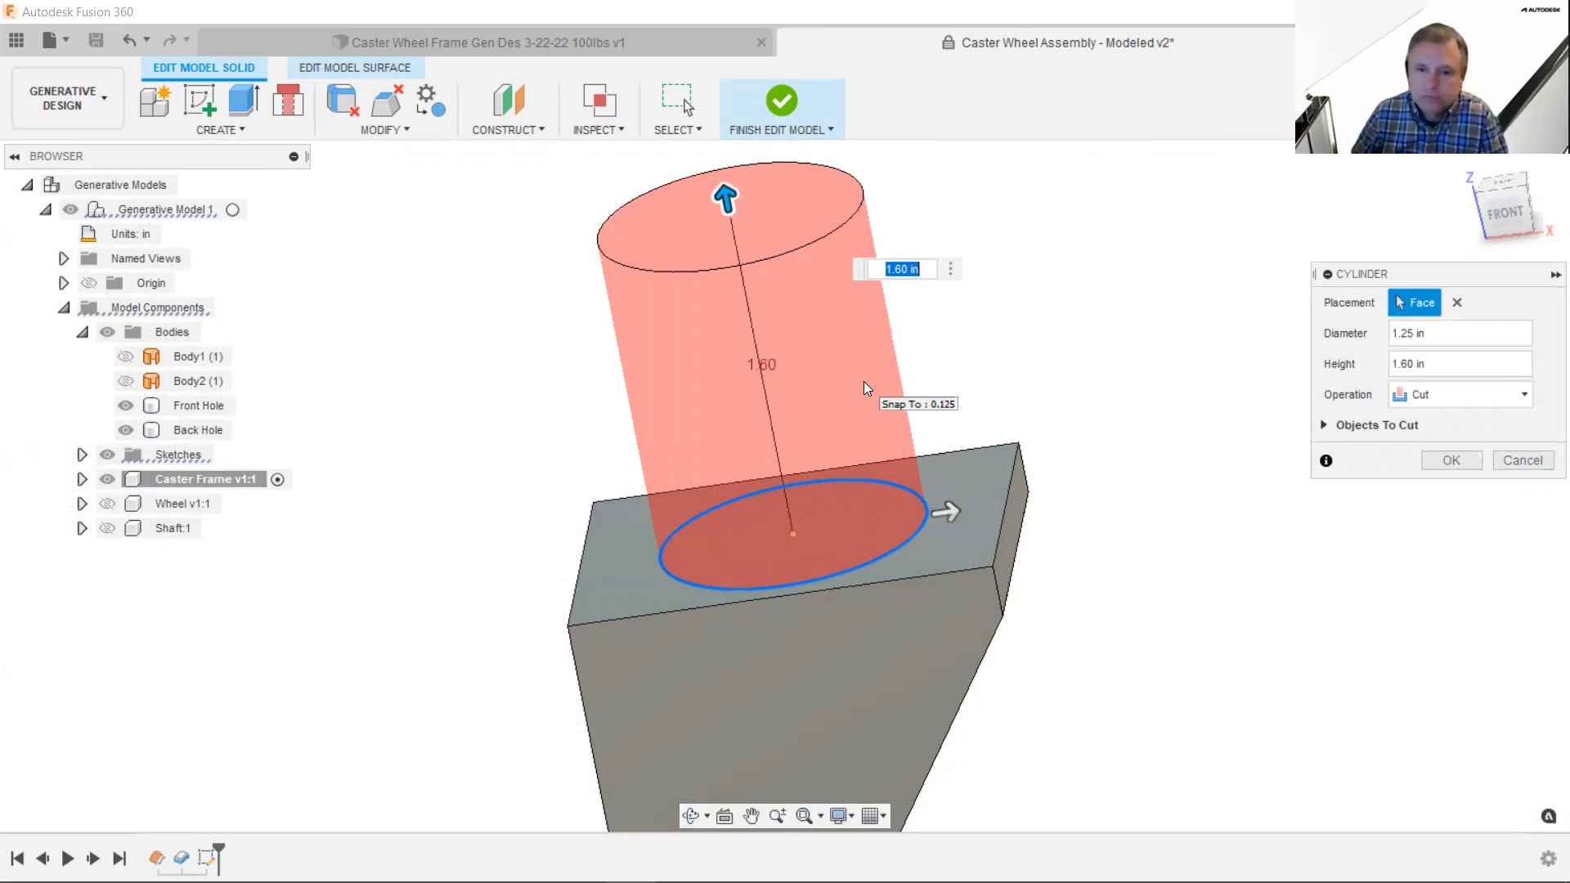
left_click(1428, 390)
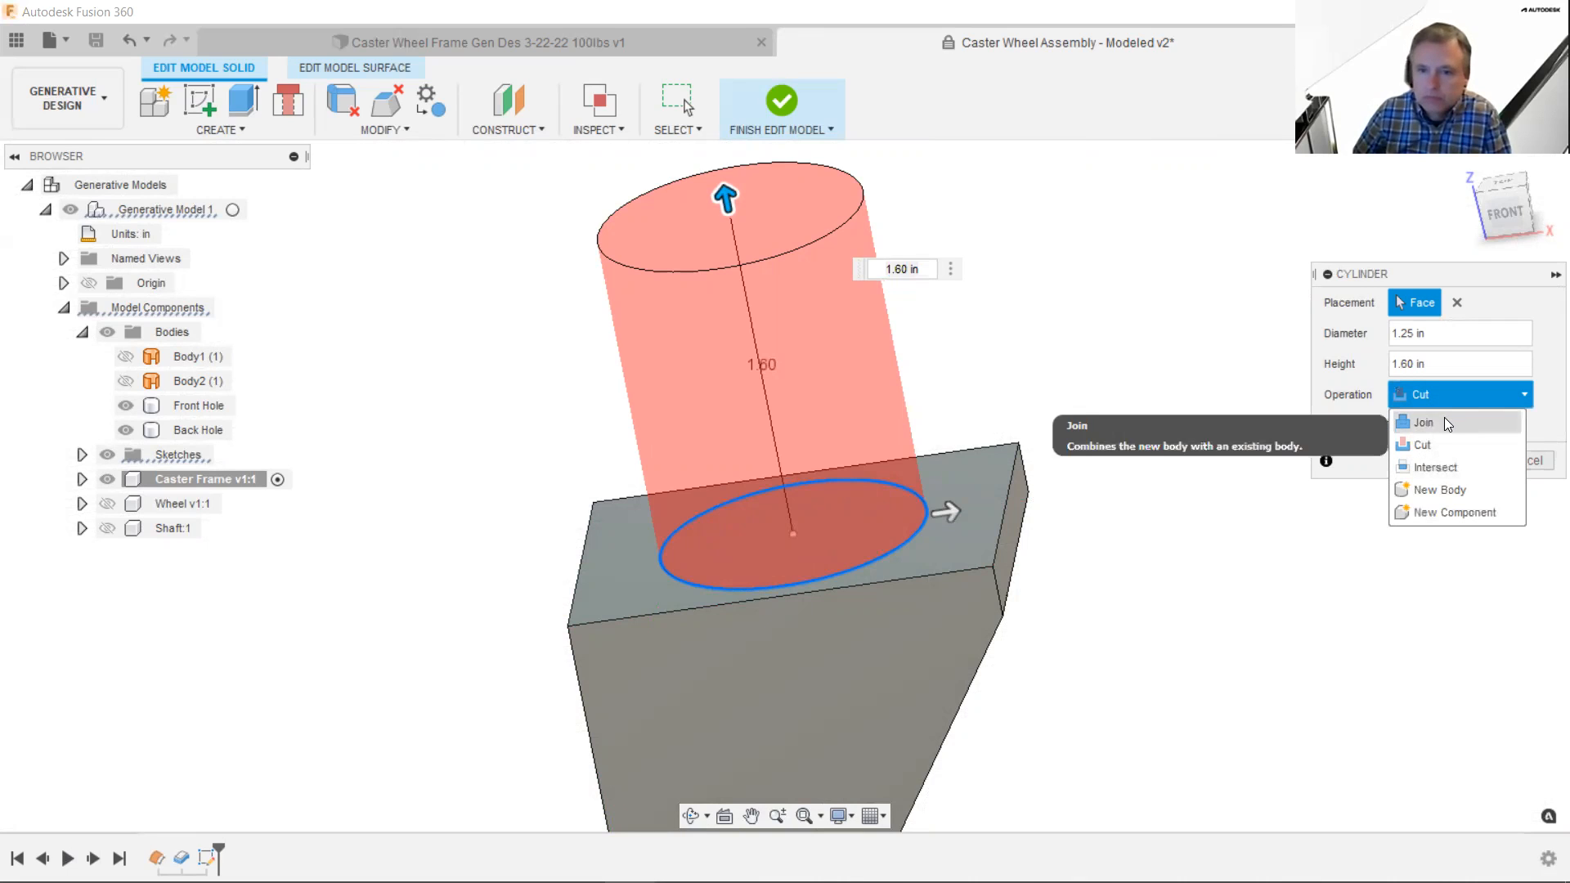
left_click(1481, 490)
left_click_drag(1484, 271, 1248, 272)
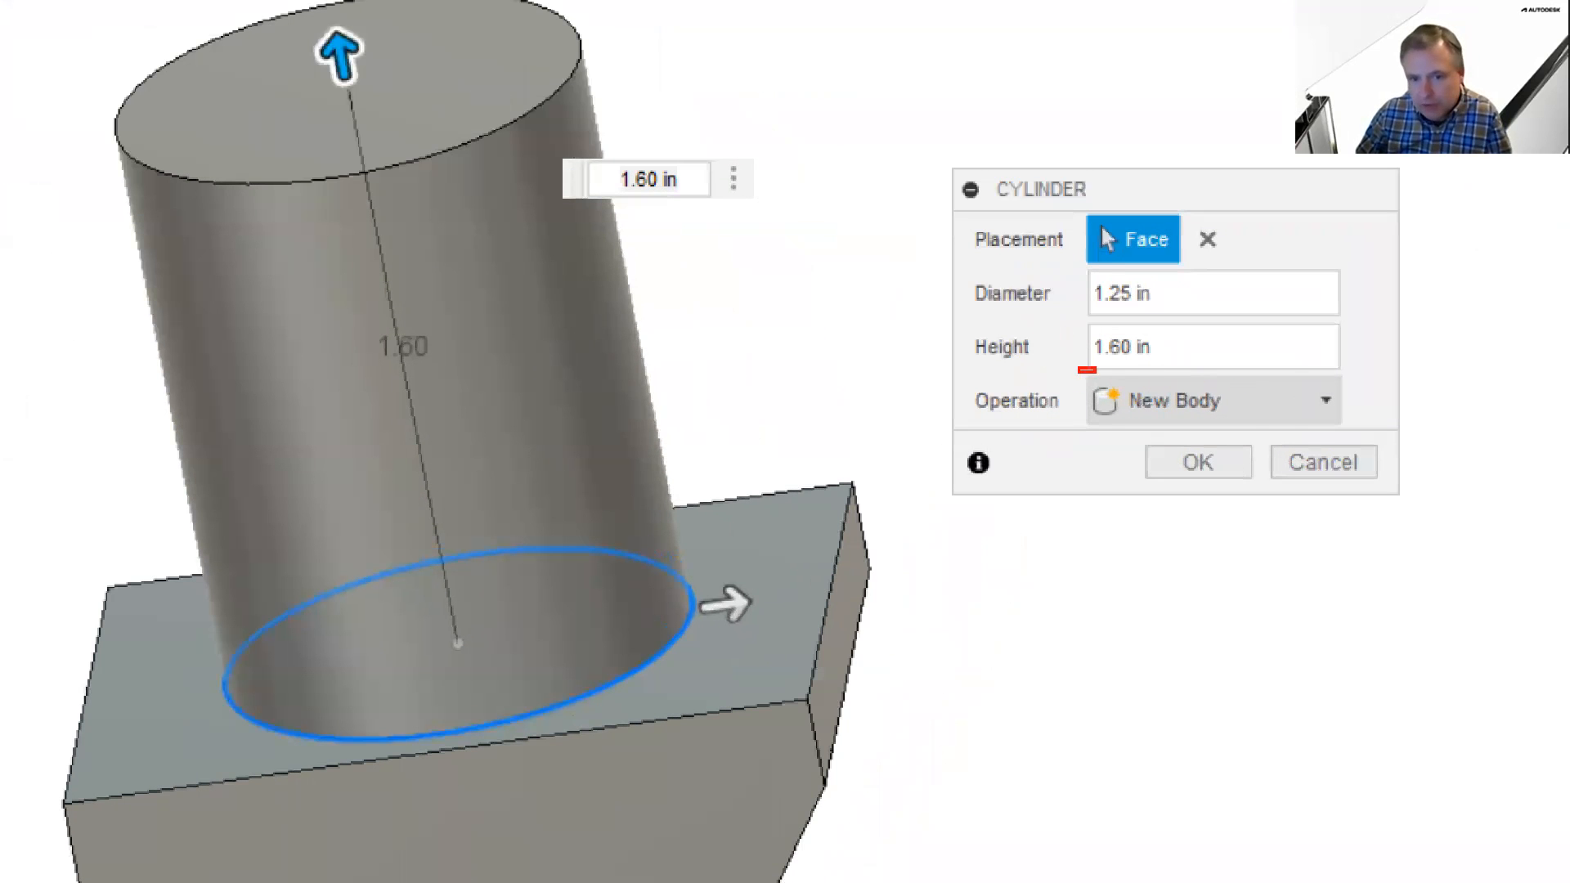
mouse_move(1087, 370)
left_mouse_down()
mouse_move(1304, 439)
mouse_move(1358, 422)
left_mouse_up()
left_click_drag(1120, 411, 1076, 501)
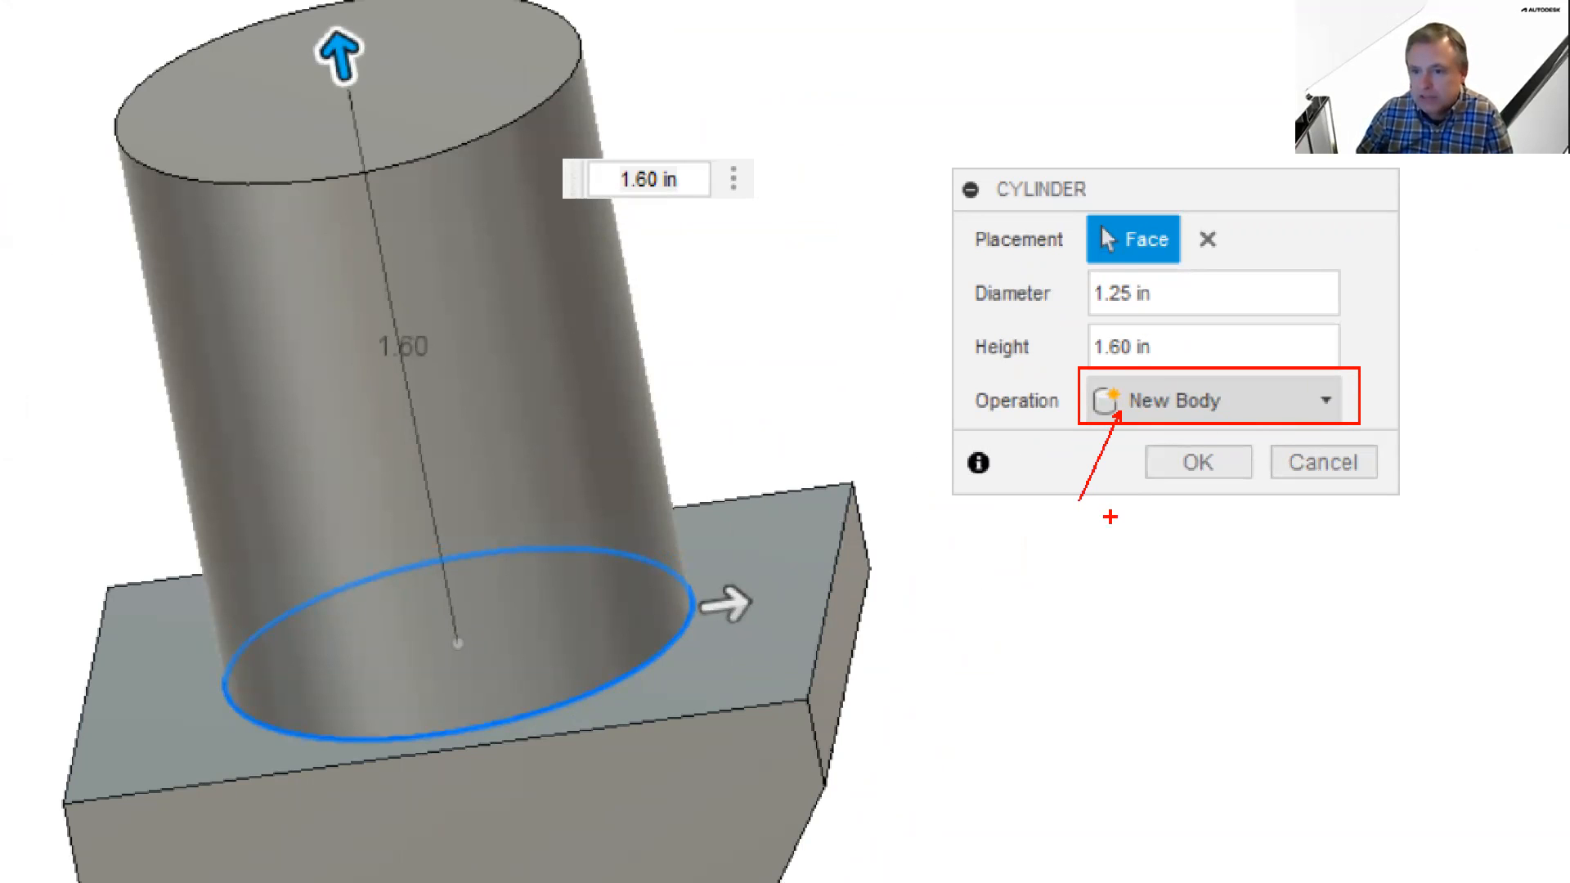
key("Escape")
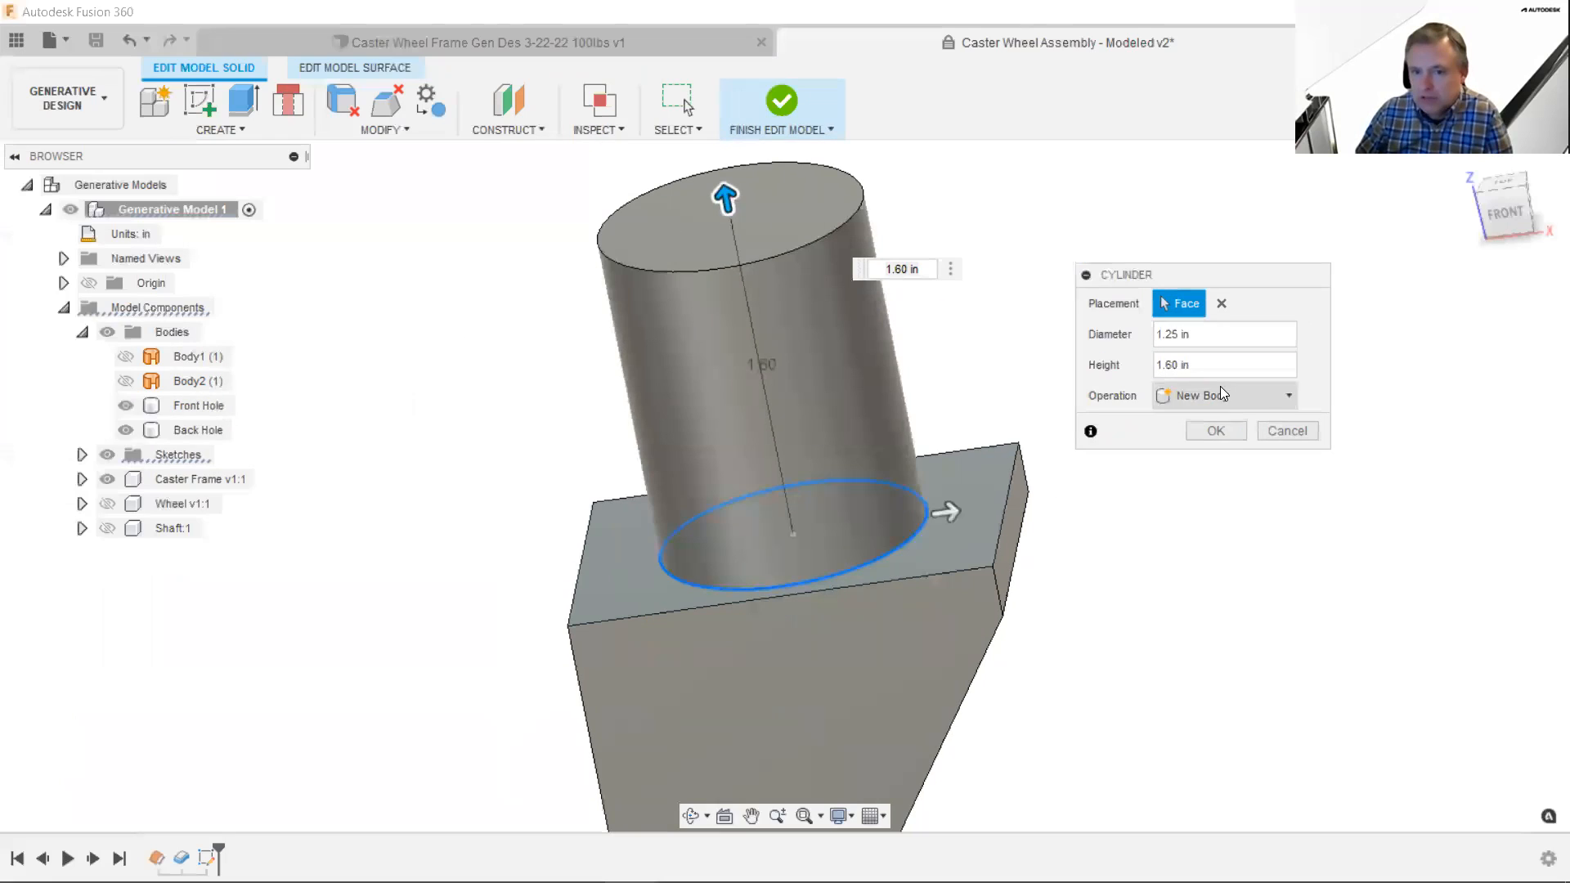
left_click(1215, 431)
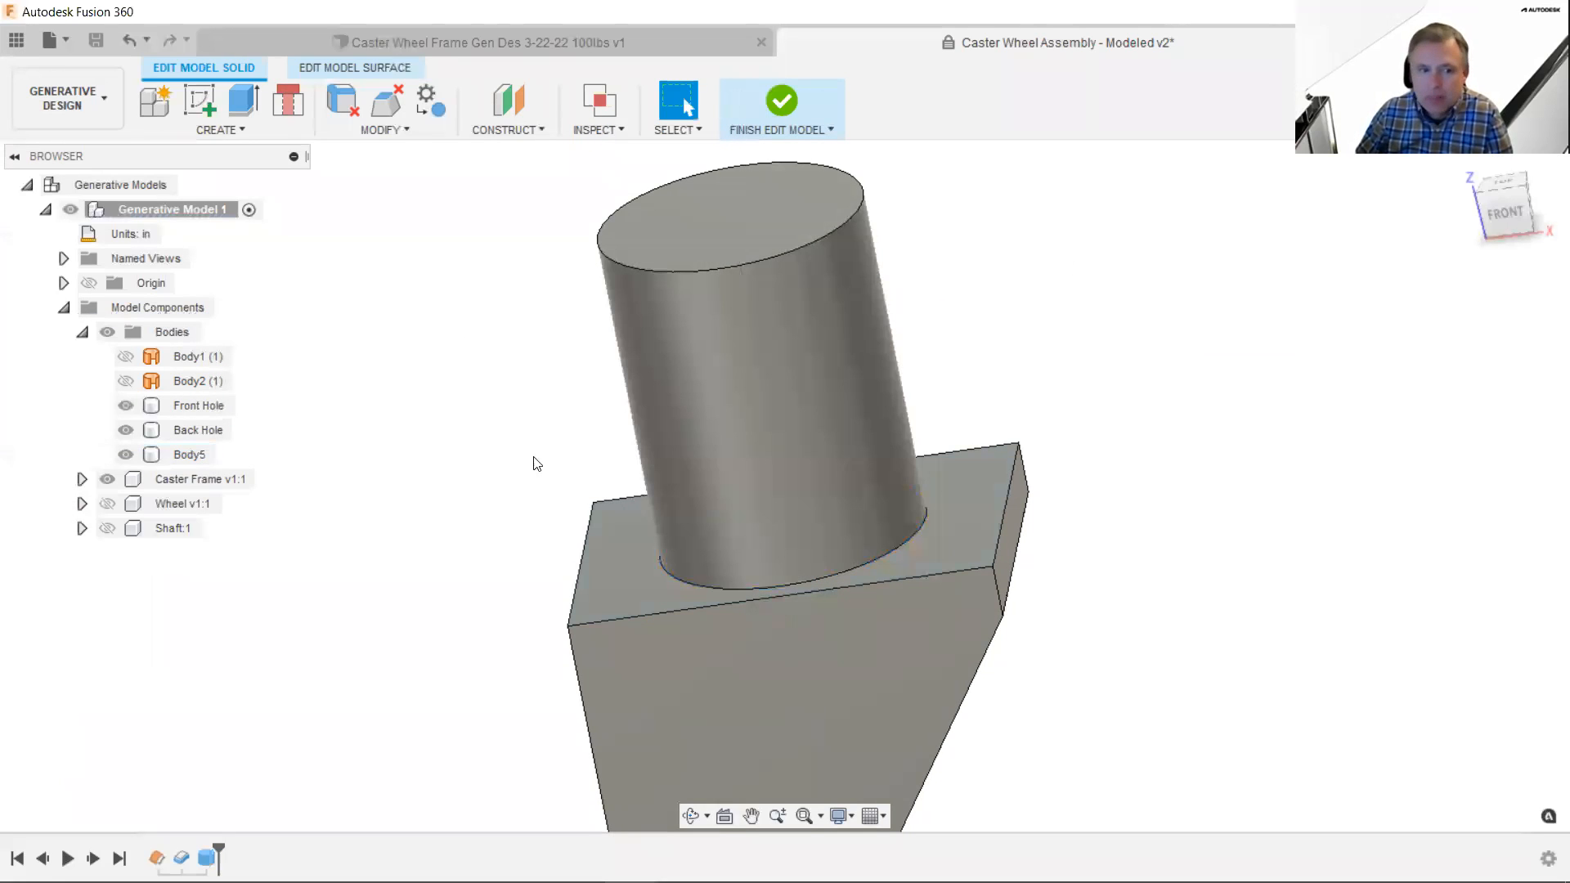
double_click(196, 457)
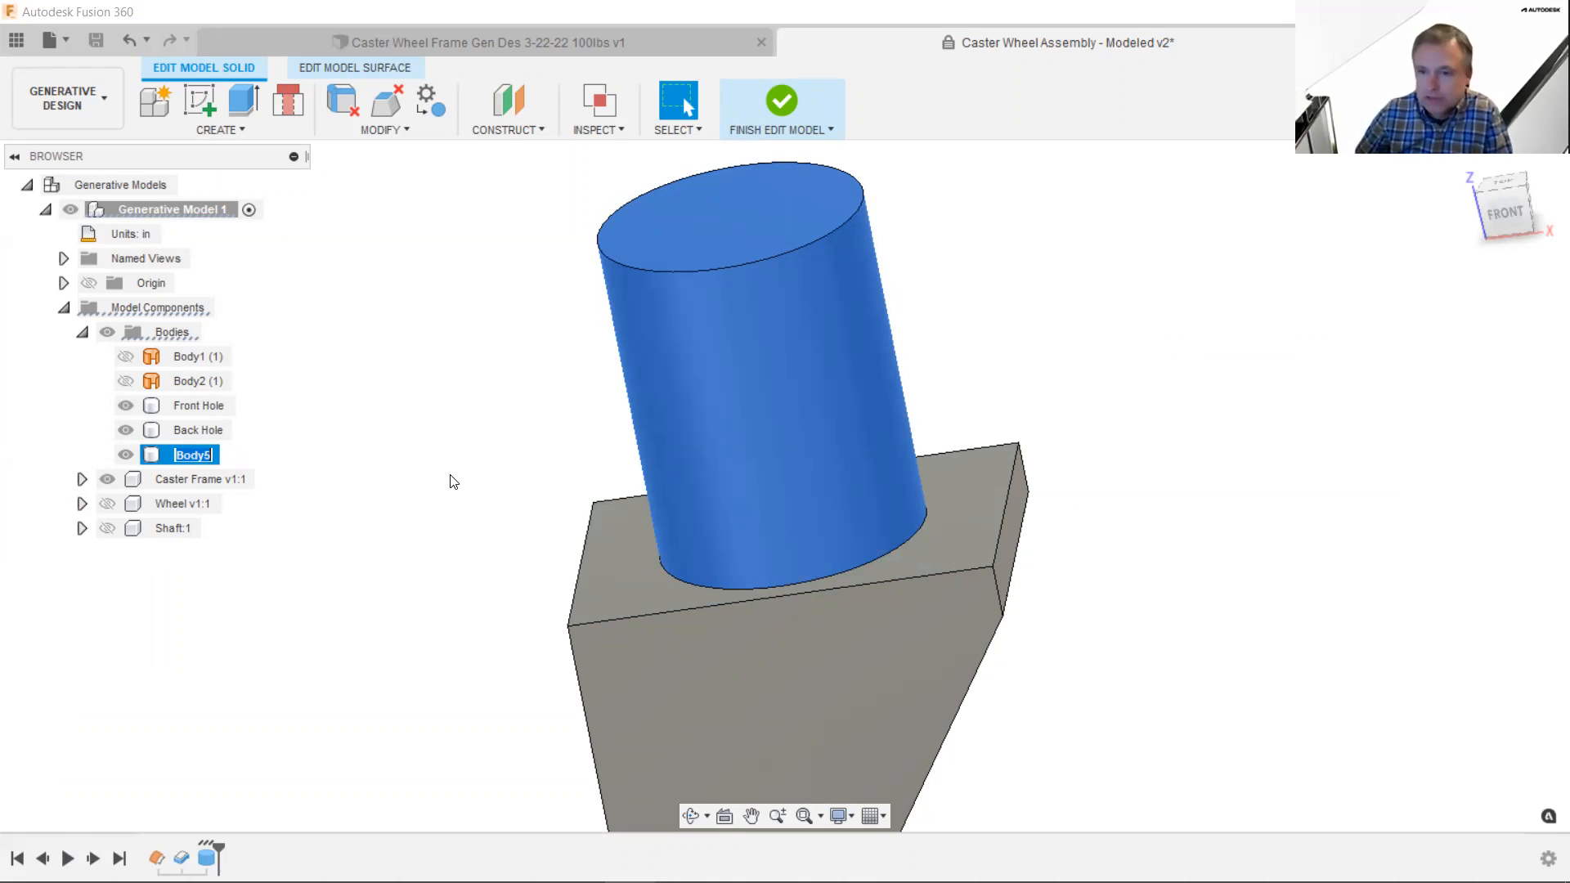
key("Return")
left_click(414, 450)
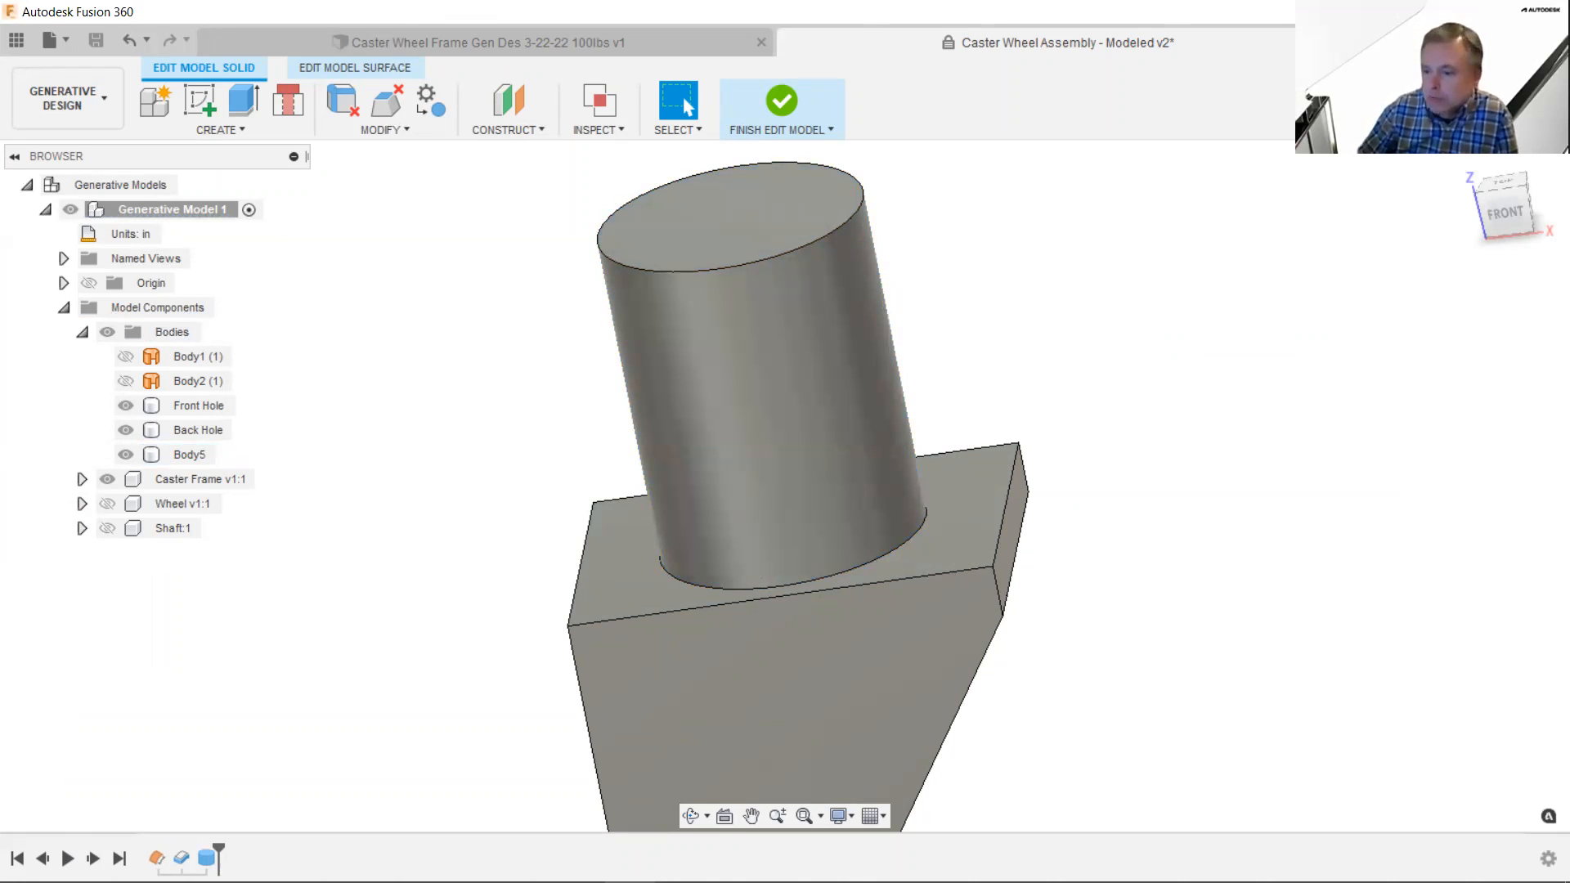
- Switch to the Preserves and Obstacles slide to examine the obstacle shape around the stem, and return to Fusion 360
key("alt+Tab")
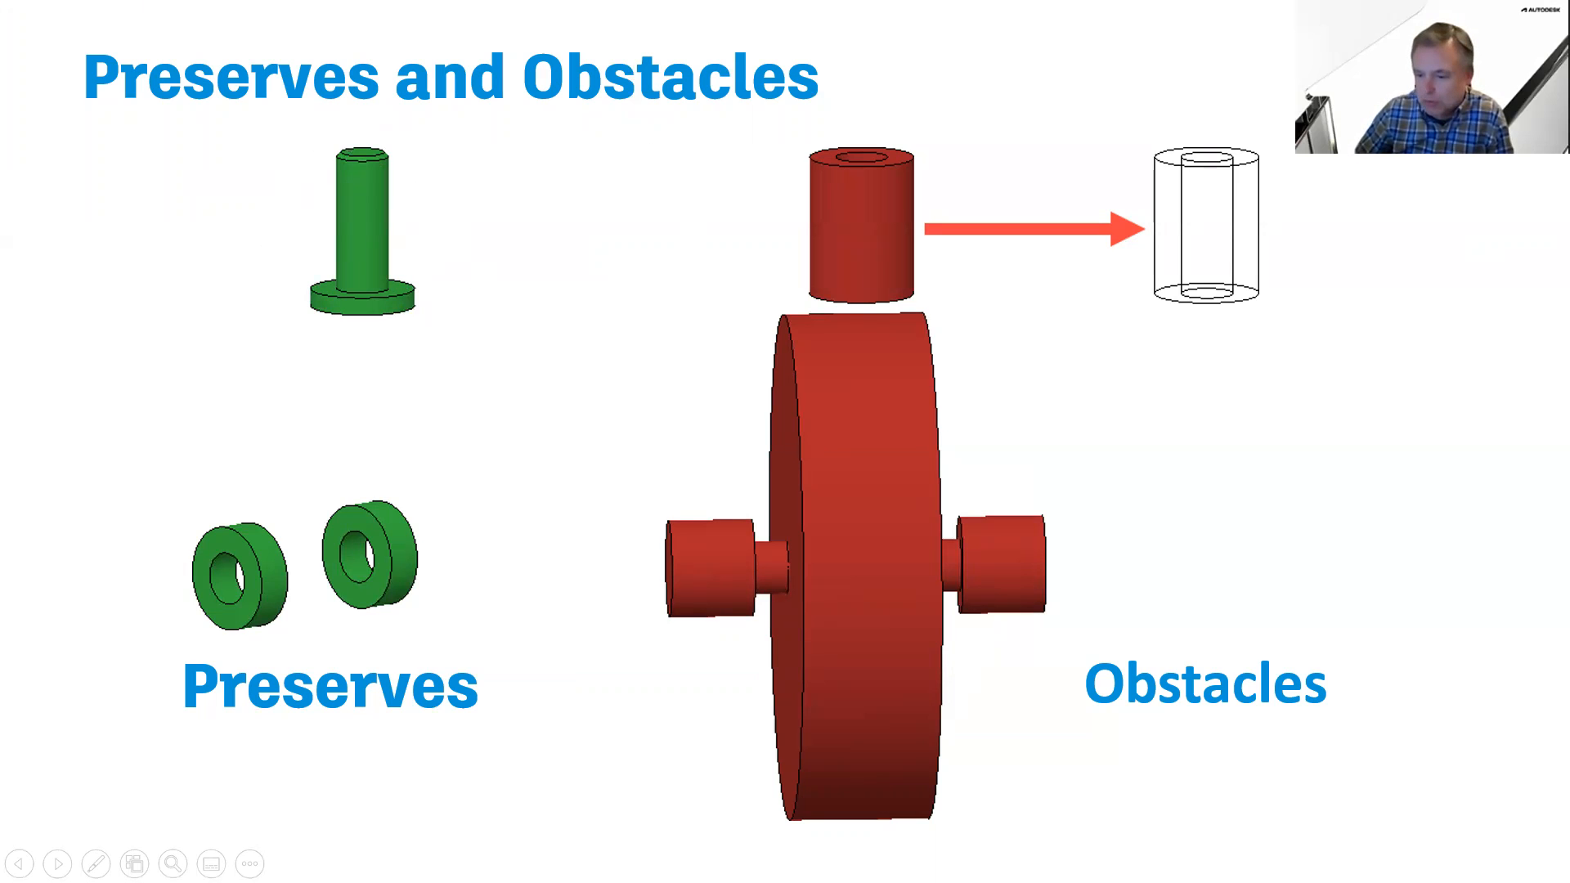
key("alt+Tab")
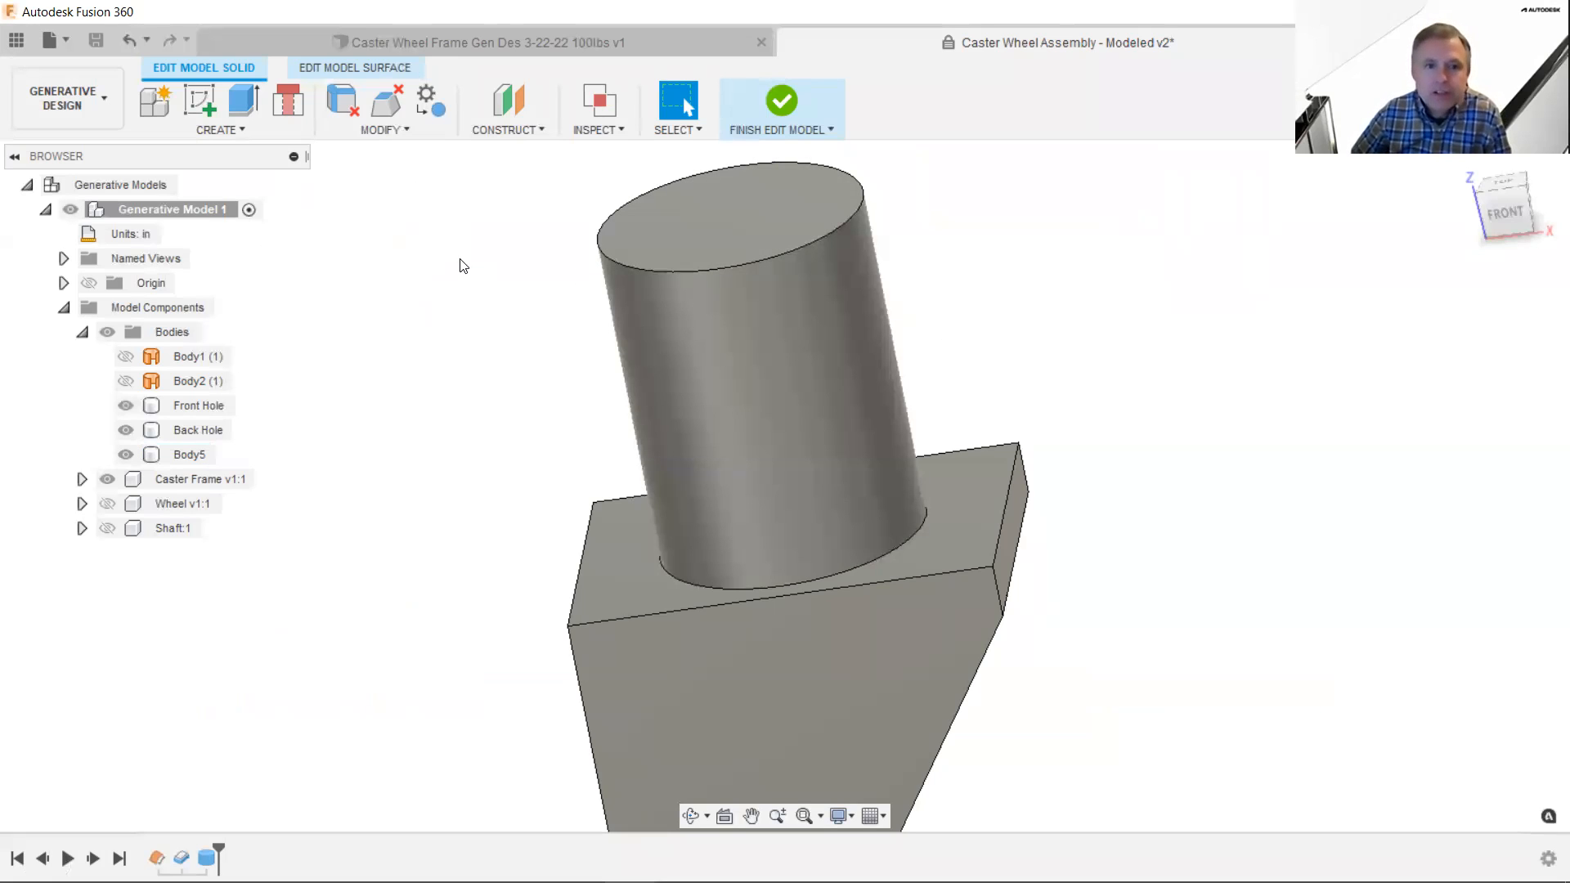
- Combine the 1.25 in cylinder as target with the caster frame as tool body, using Intersect with Keep Tools enabled
left_click(380, 127)
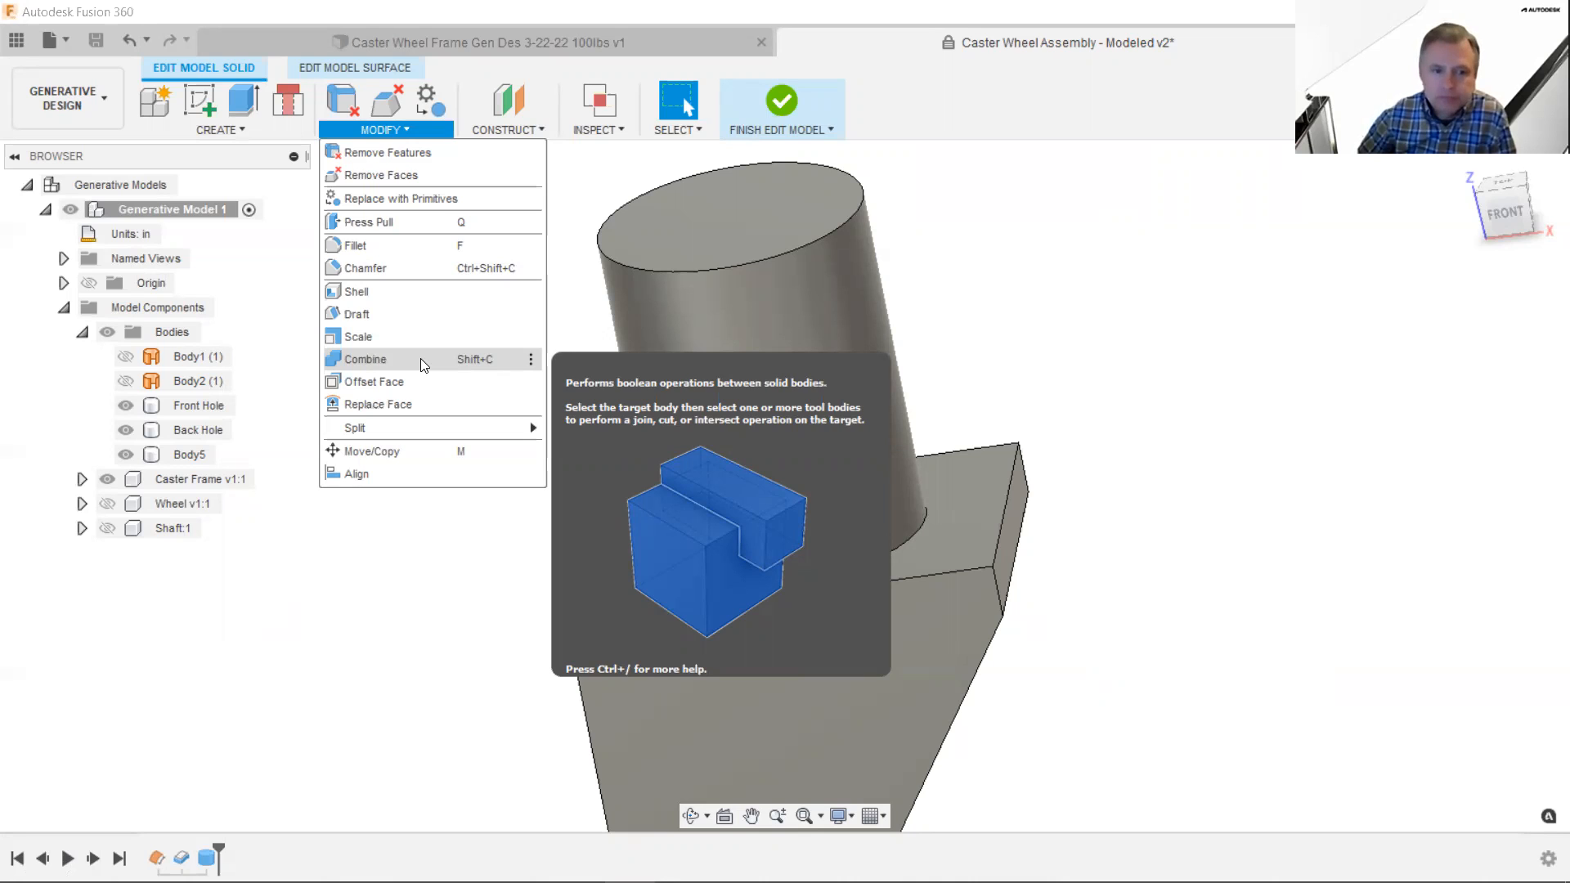
left_click(421, 358)
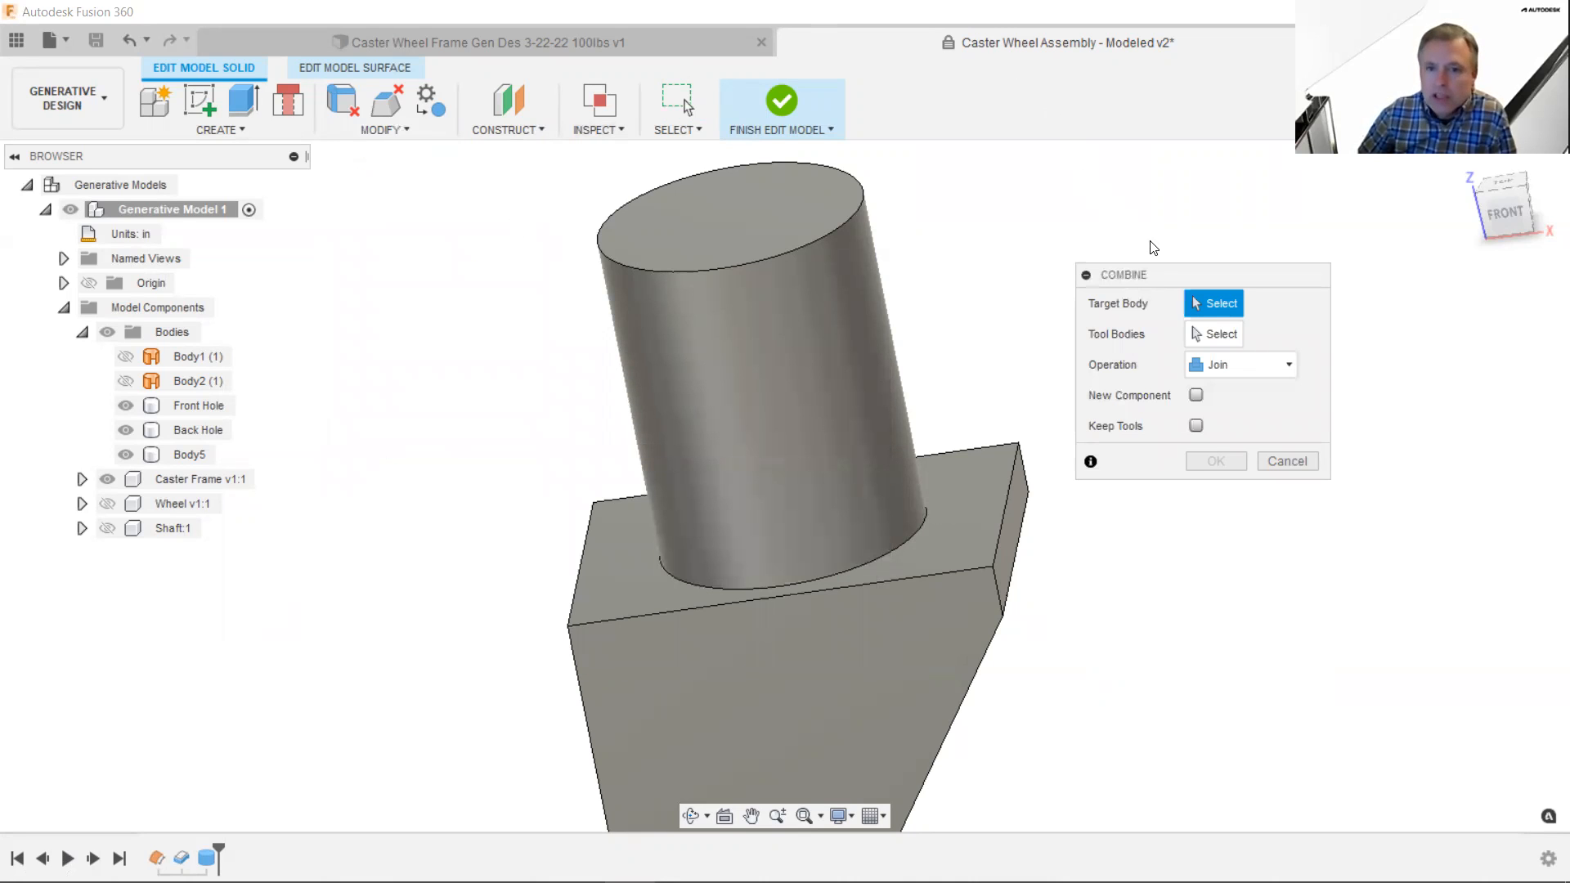
left_click_drag(1178, 278, 1070, 205)
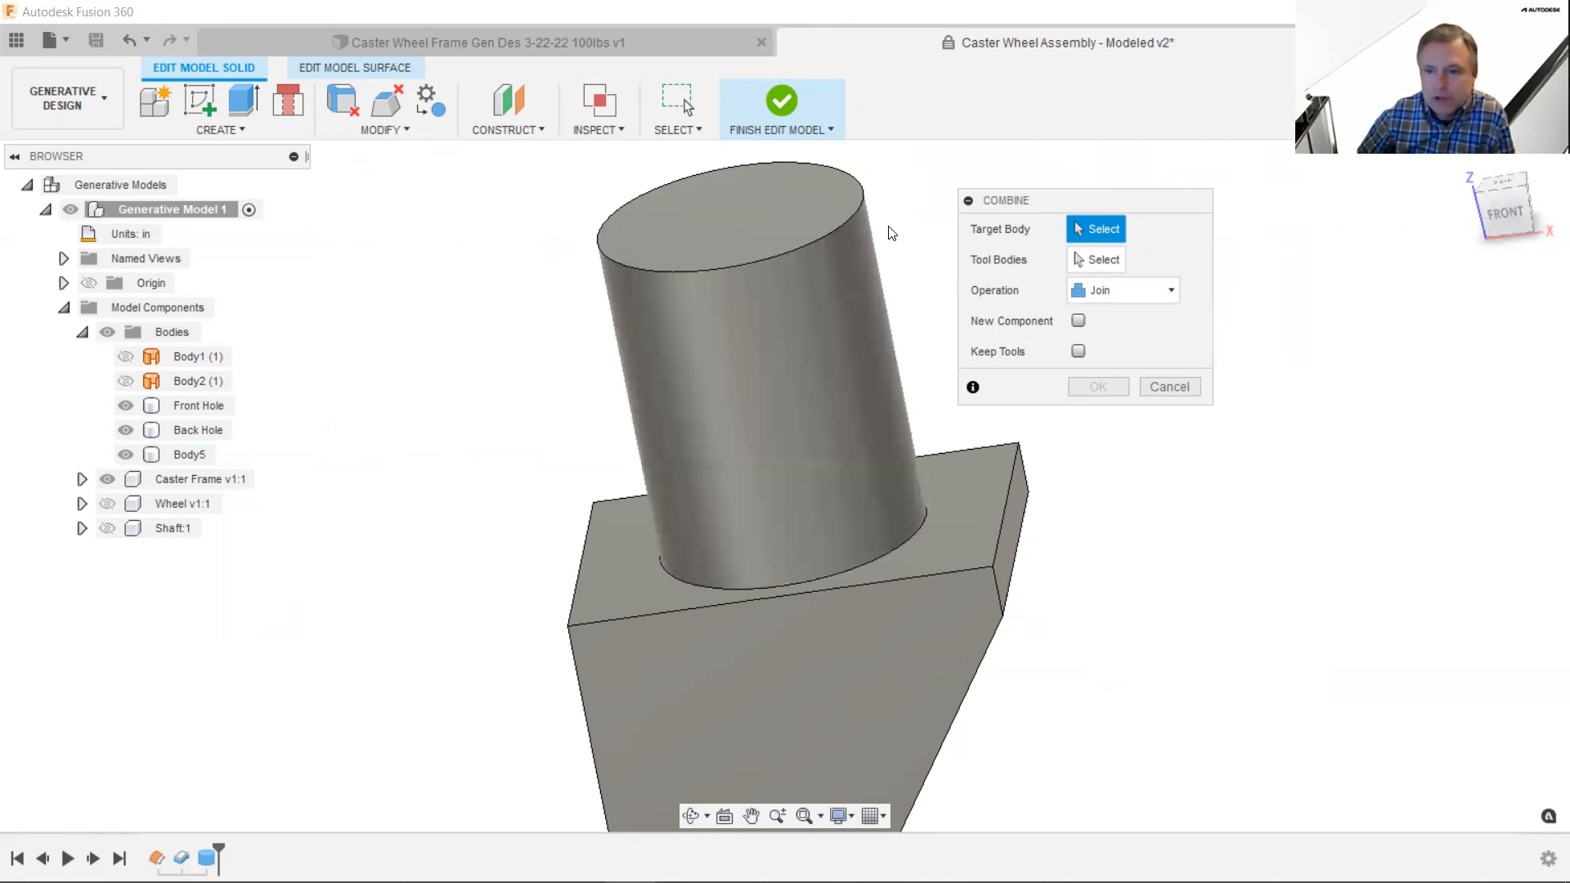
left_click(855, 259)
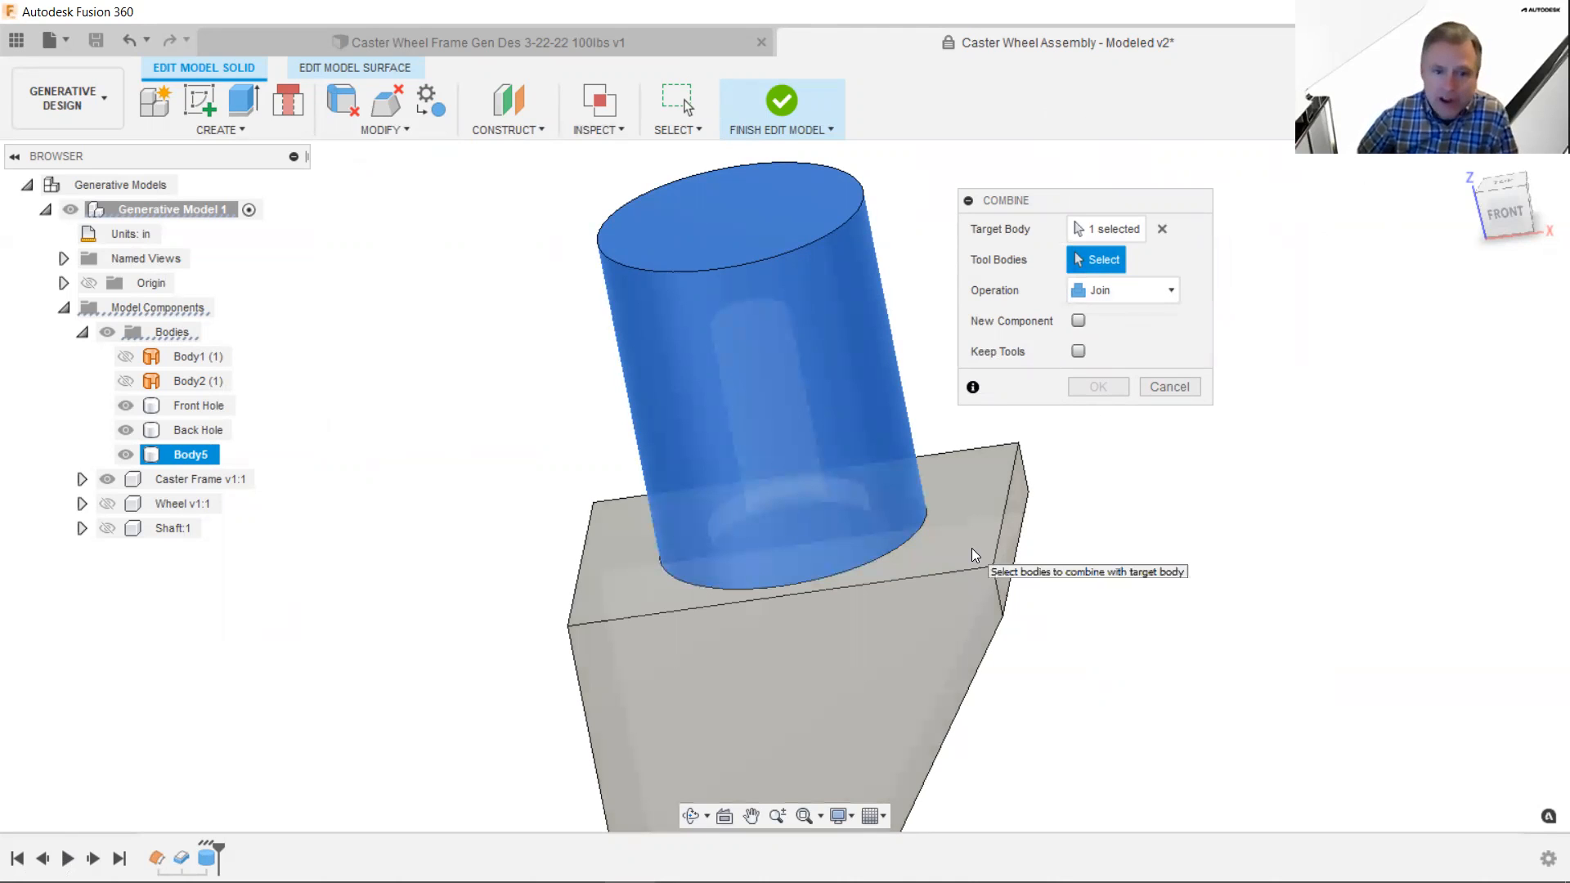
left_click(957, 603)
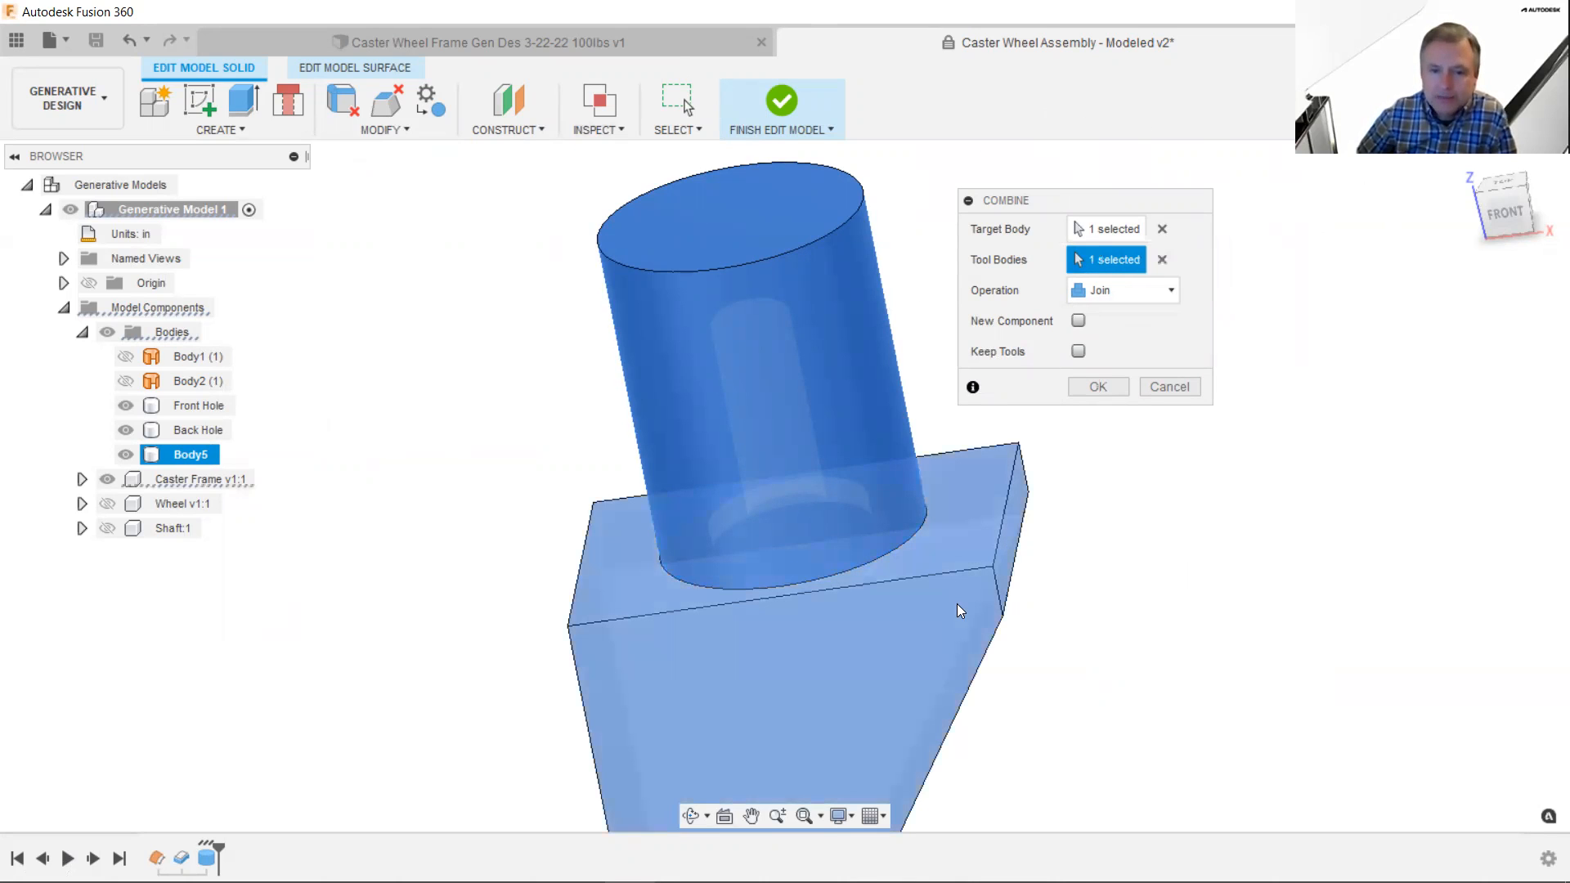
left_click(1157, 292)
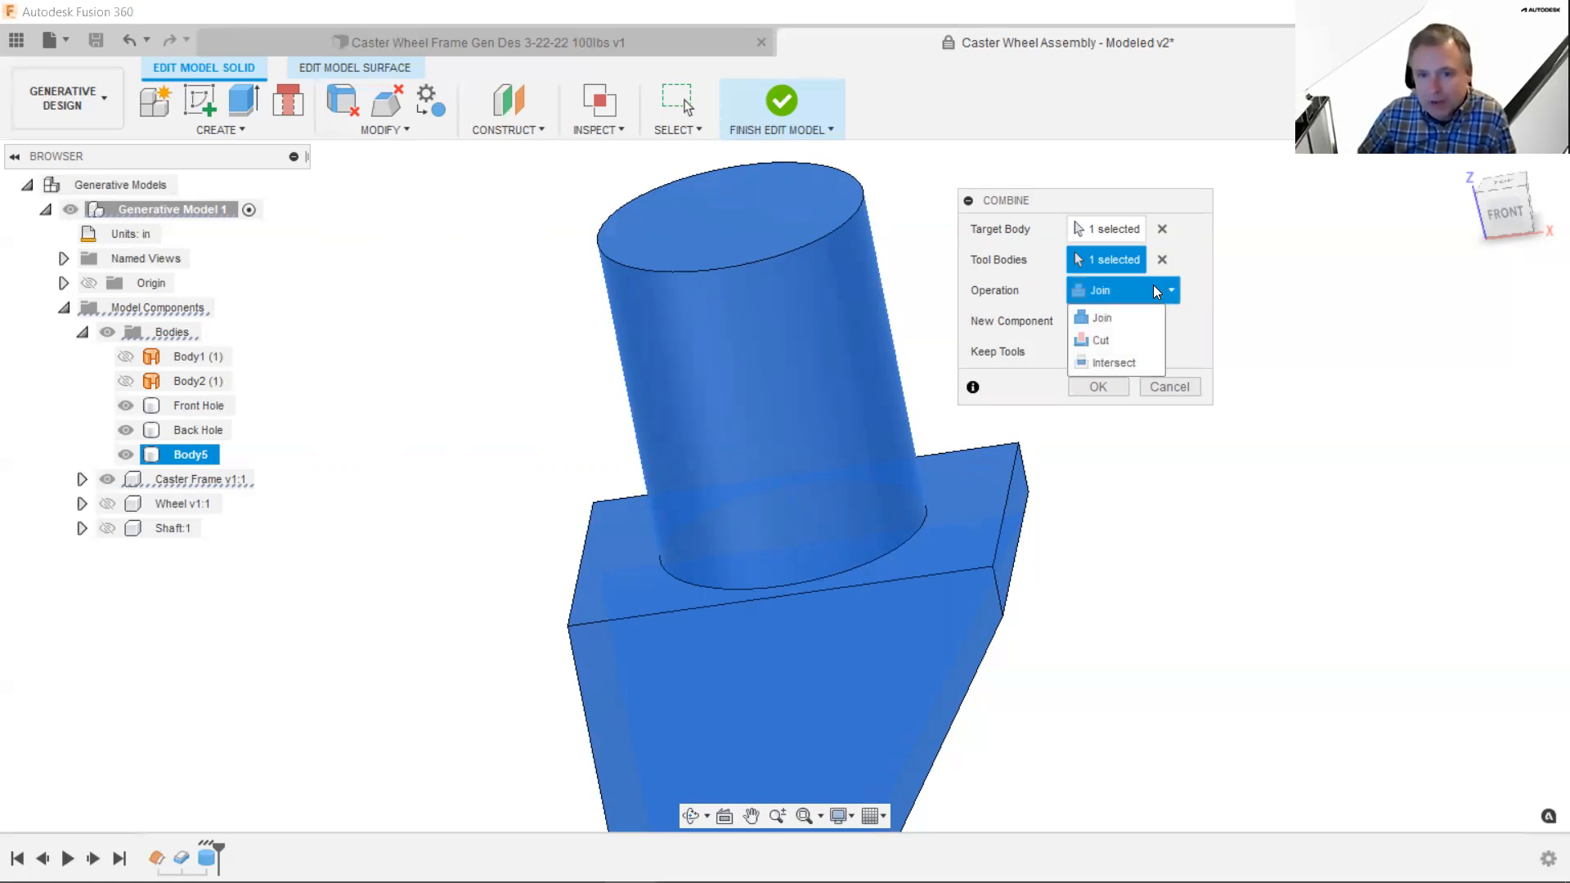
left_click(1138, 361)
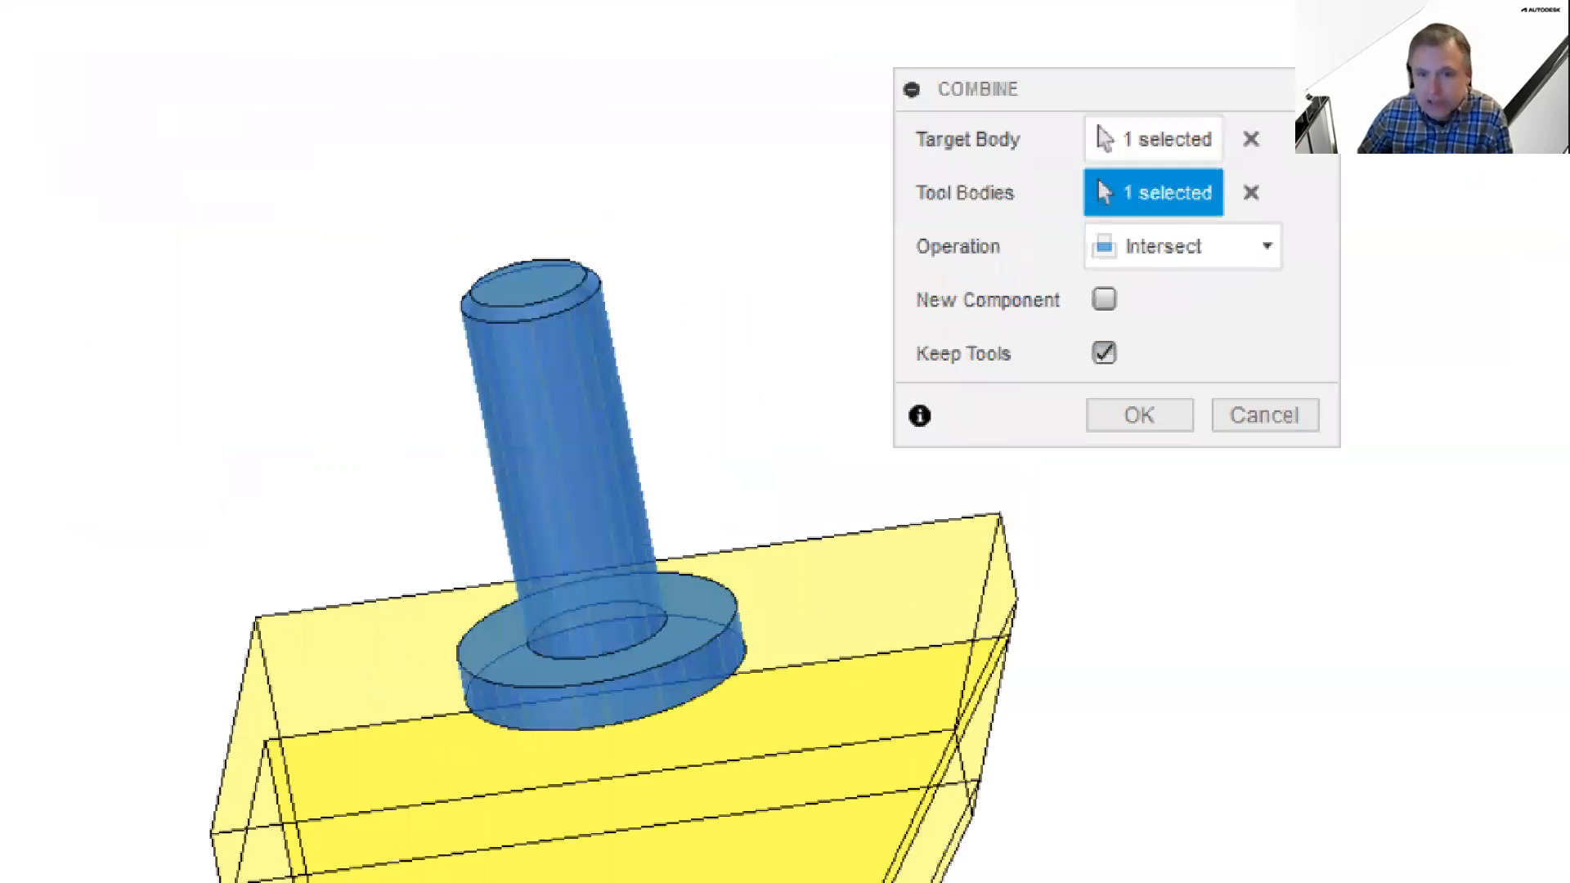
left_click_drag(1075, 375, 1160, 331)
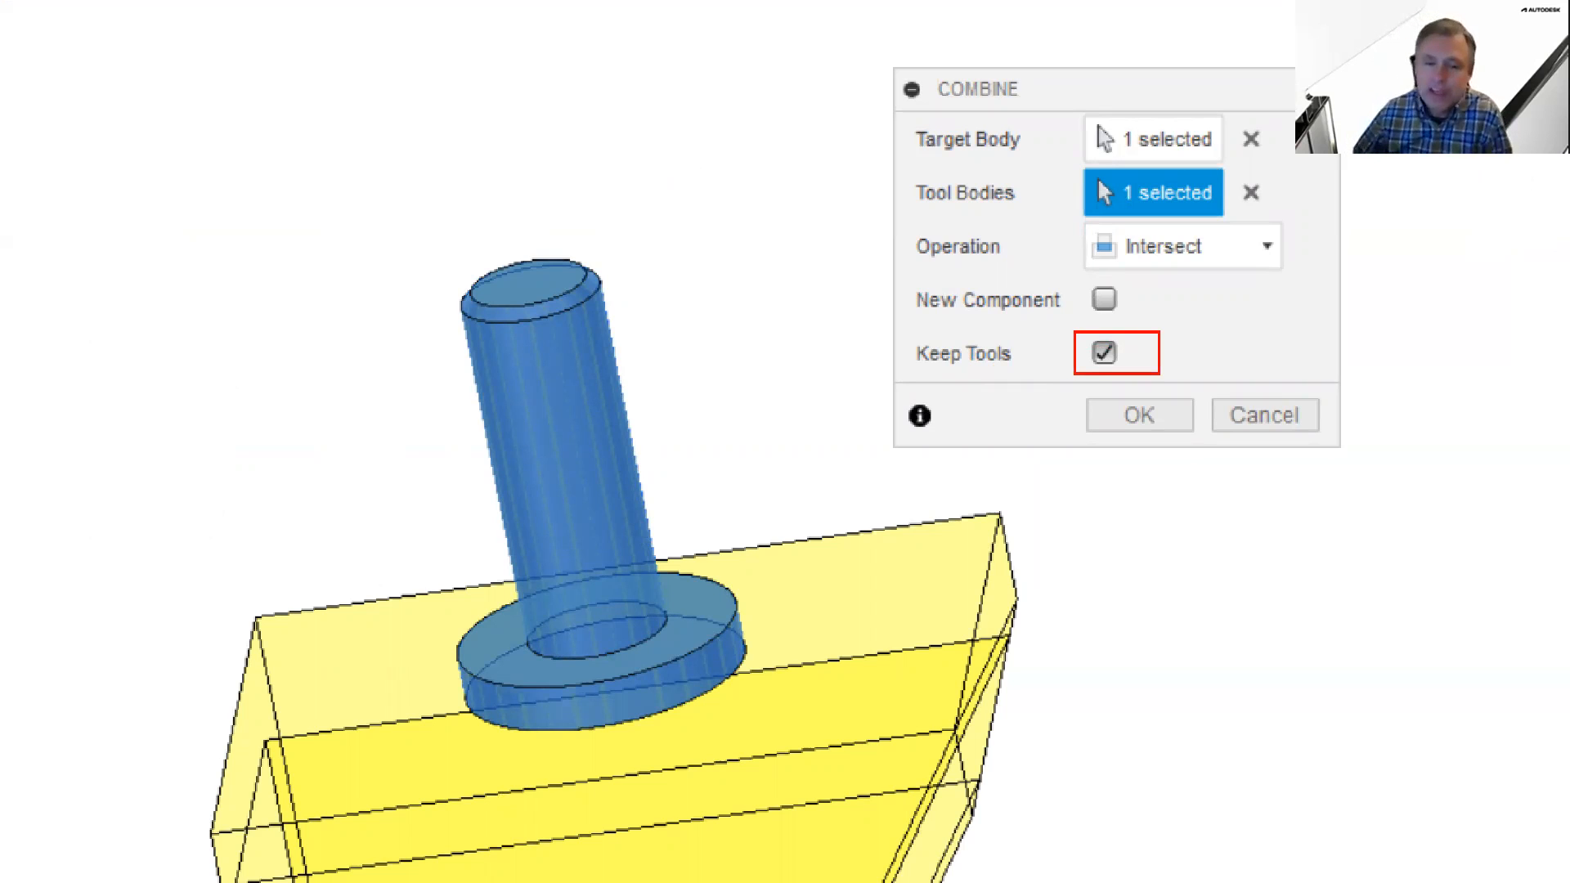
left_click_drag(792, 535, 792, 401, "ctrl+shift")
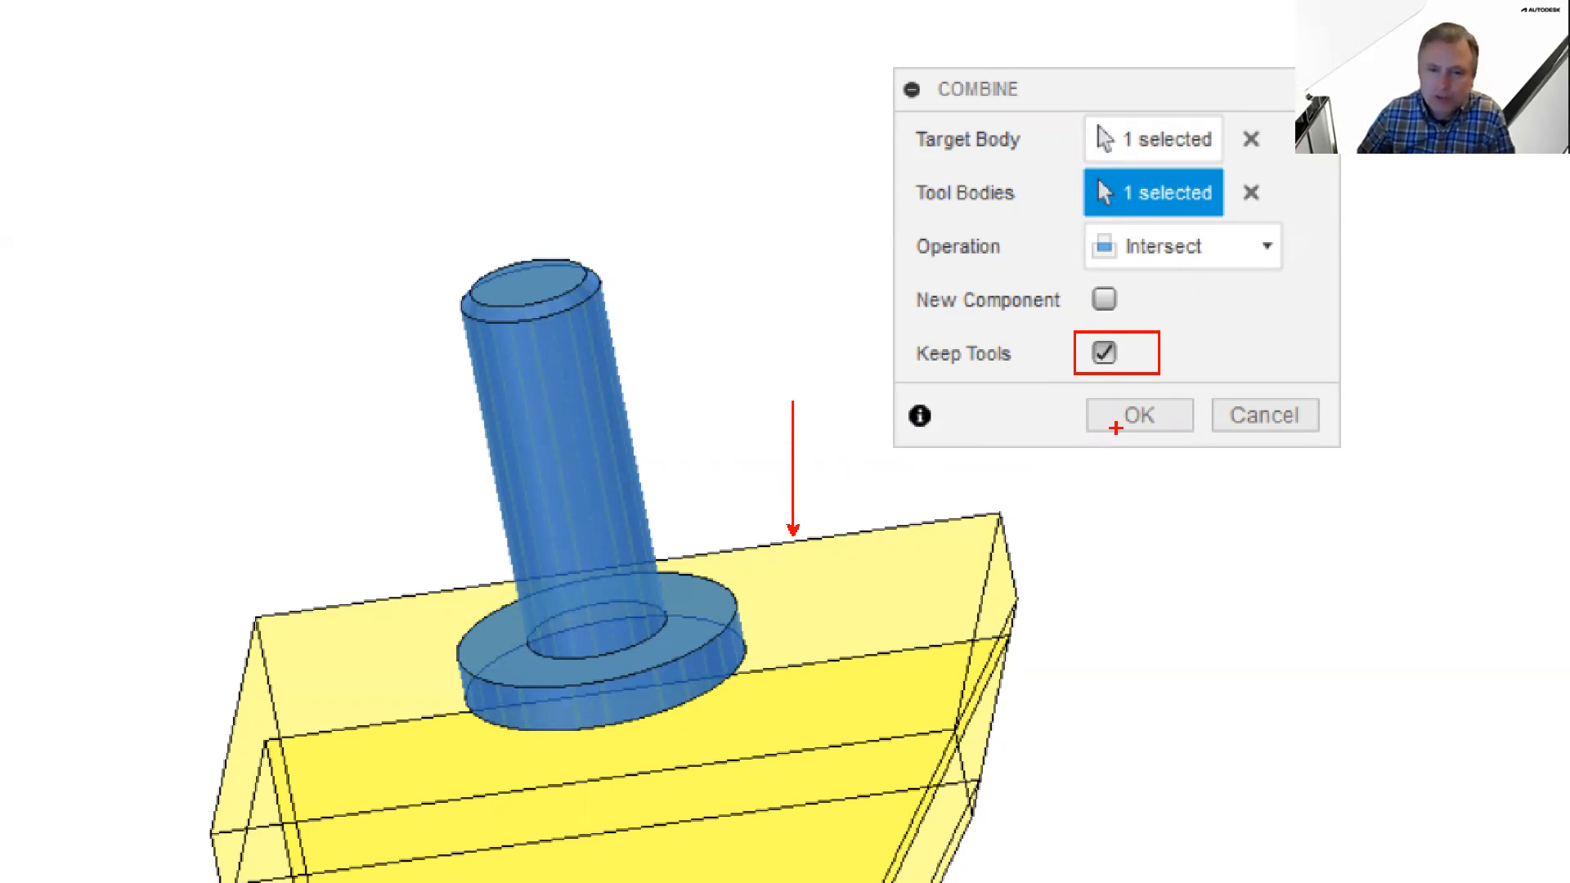
key("Escape")
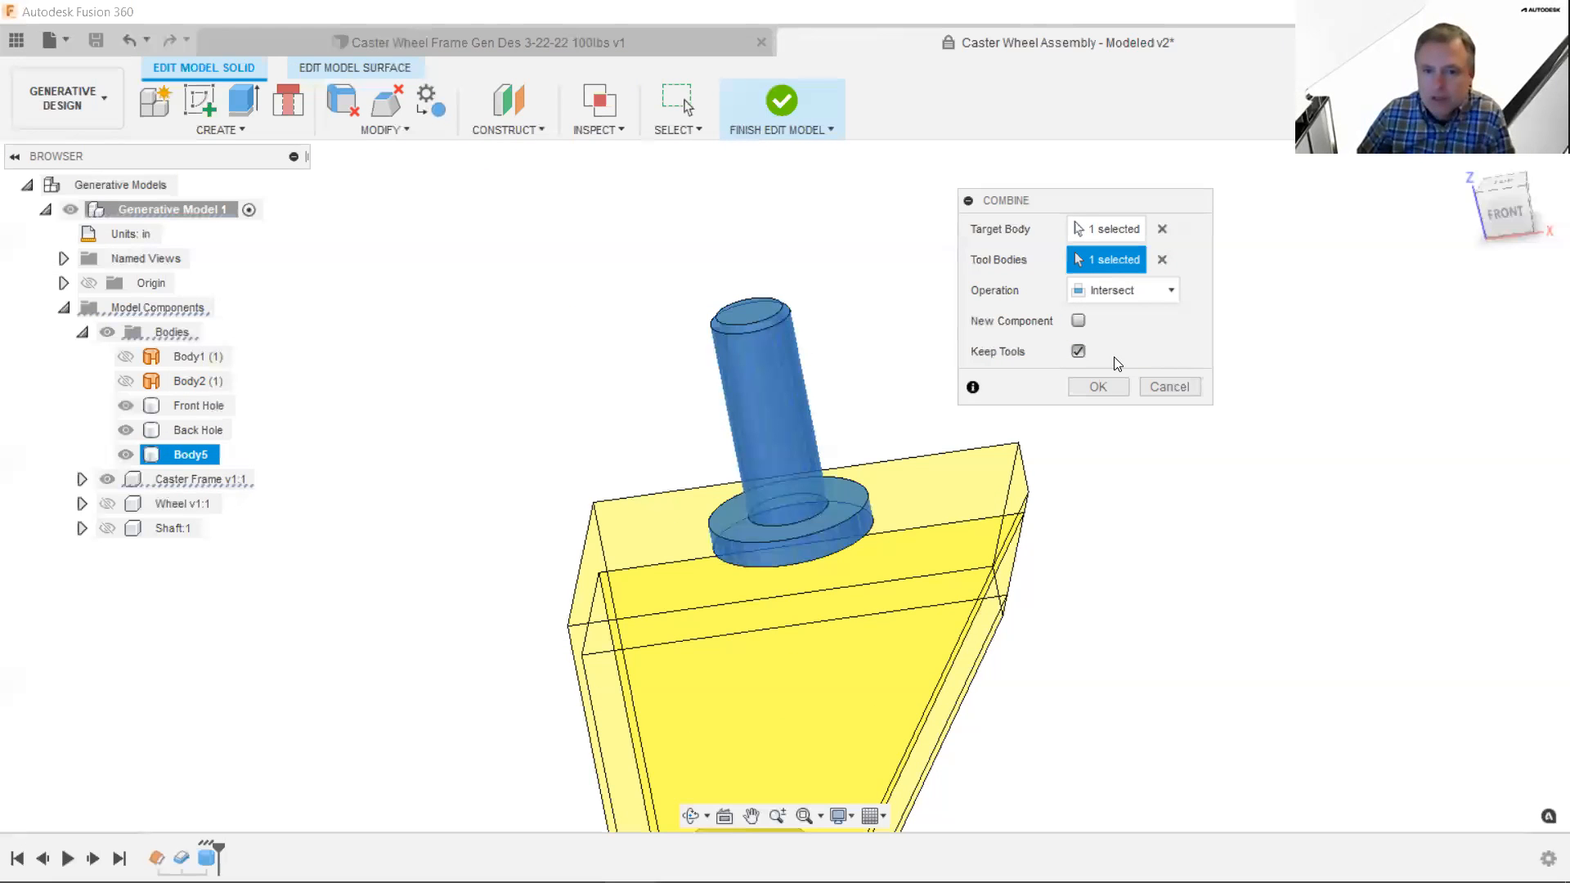
left_click(1099, 386)
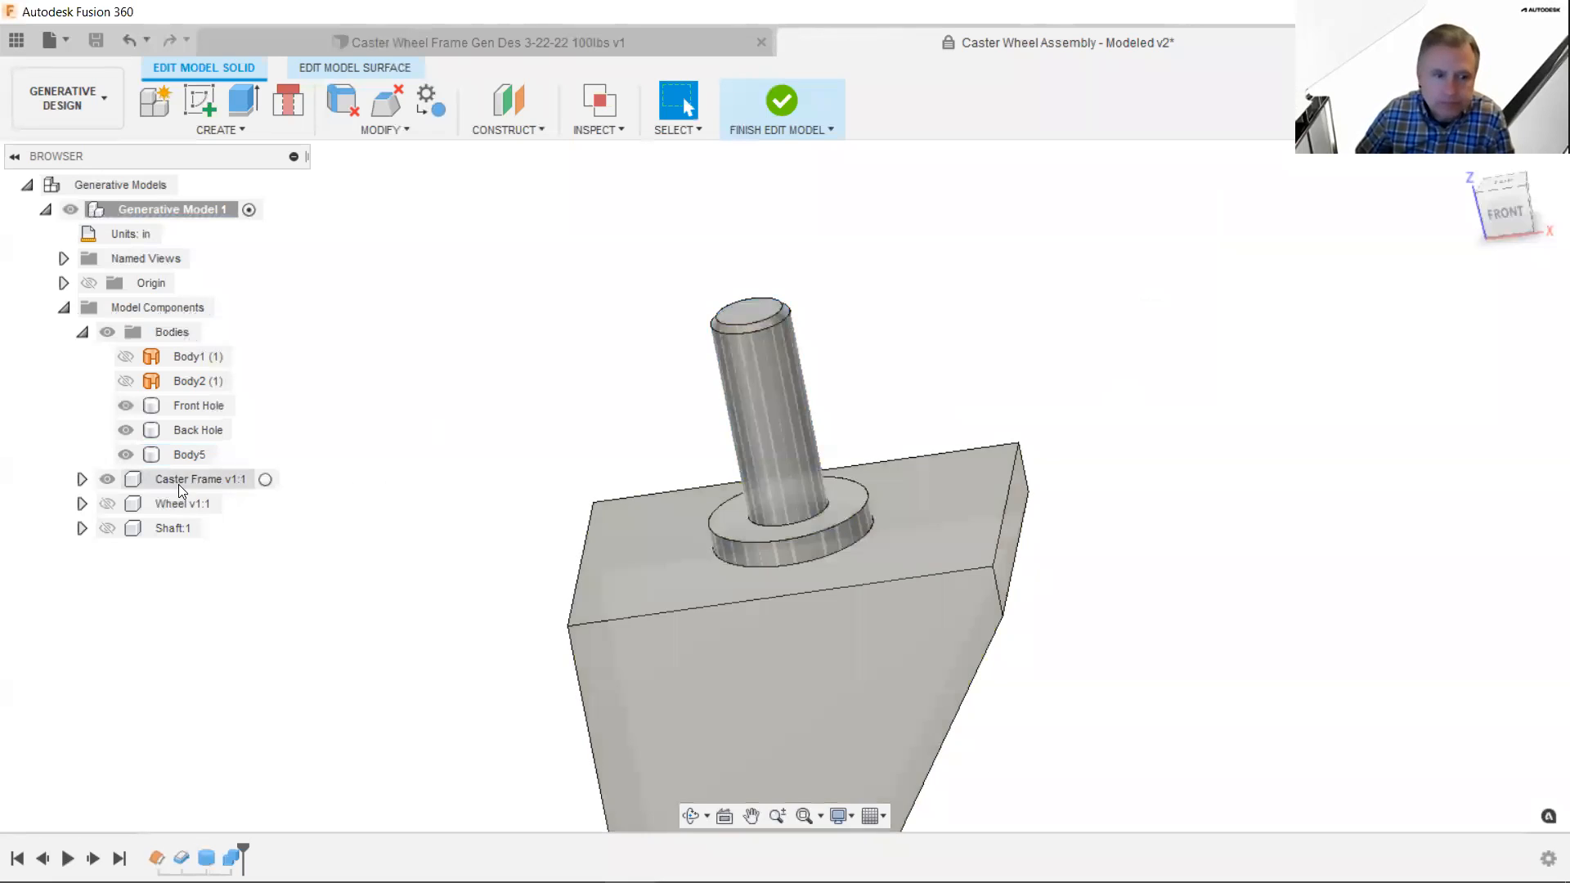
- Hide the Caster Frame component so that only the stem body and the two hole bodies are displayed
left_click(122, 481)
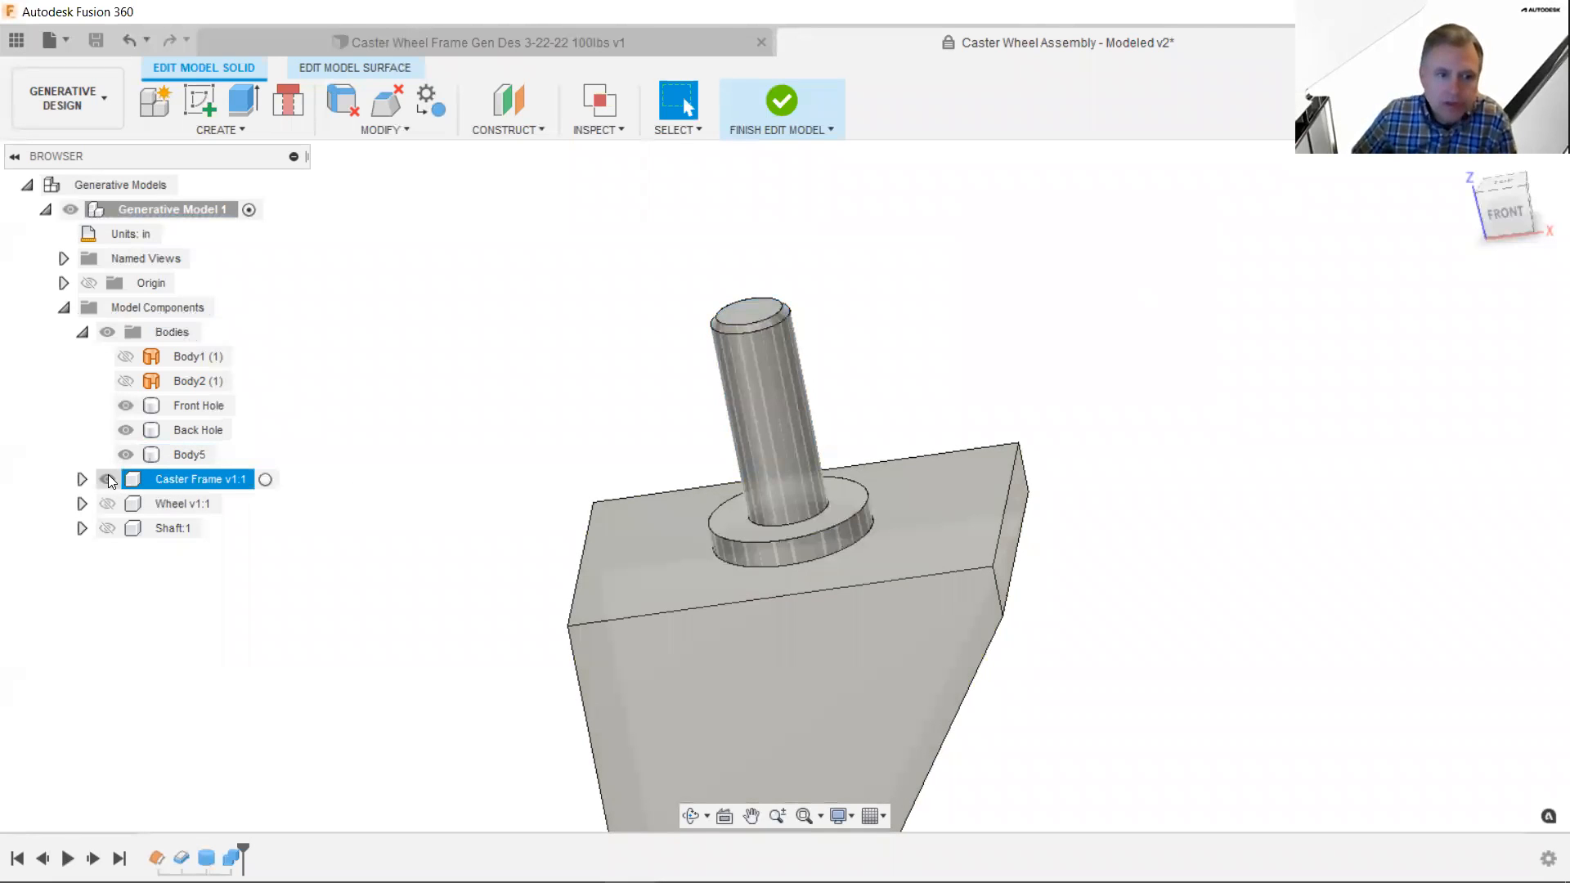
left_click(111, 481)
key("F6")
middle_click_drag(922, 431, 834, 463, "shift")
key("Escape")
left_click(112, 481)
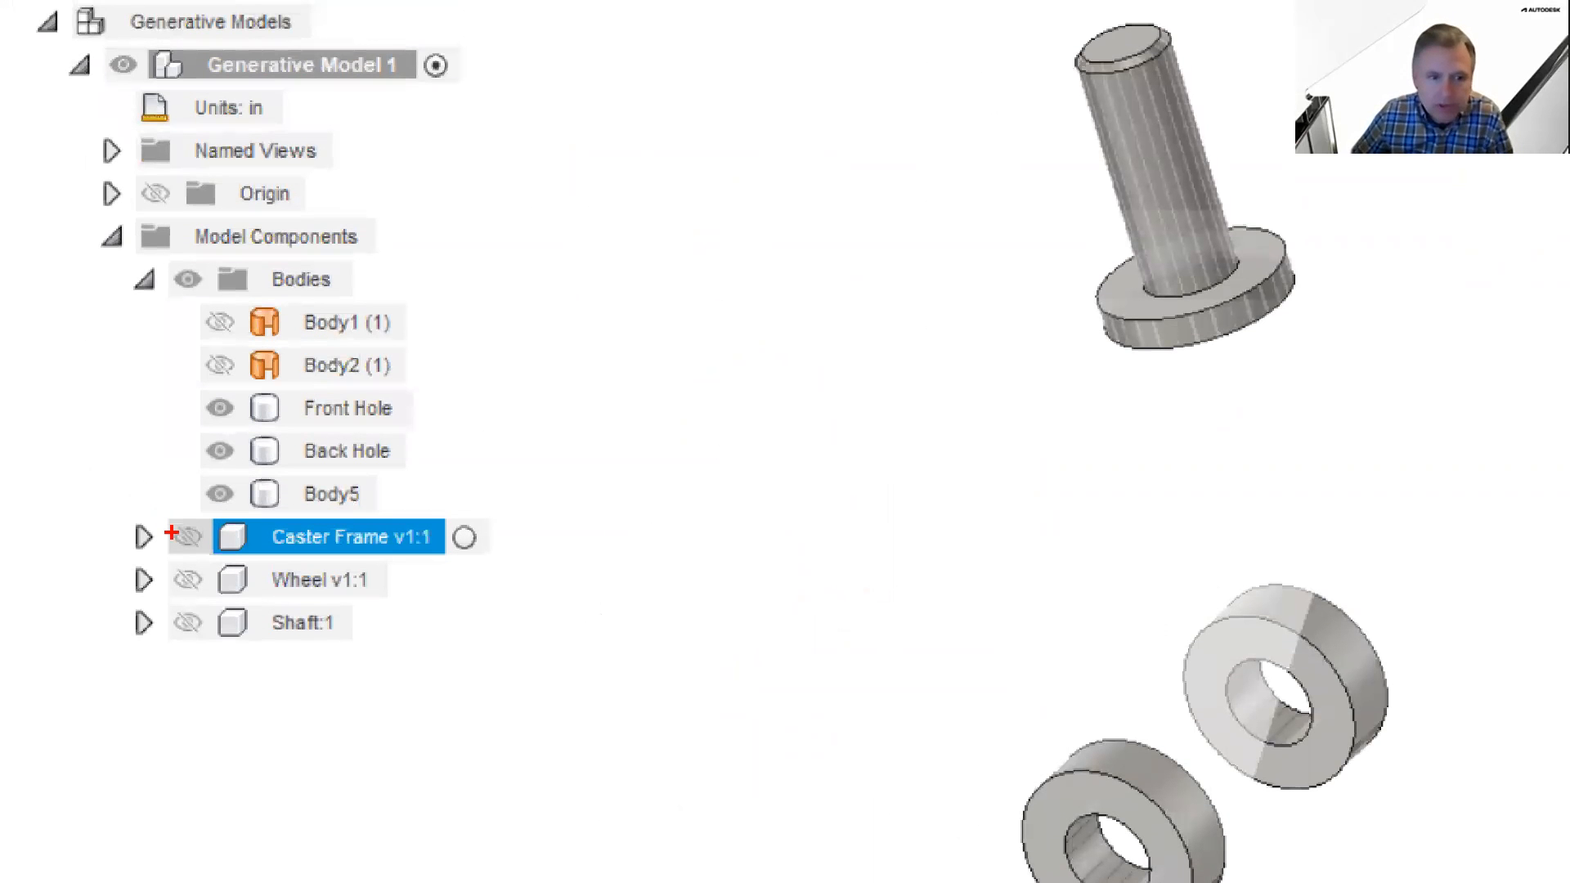
left_click_drag(170, 532, 38, 468, "ctrl+shift")
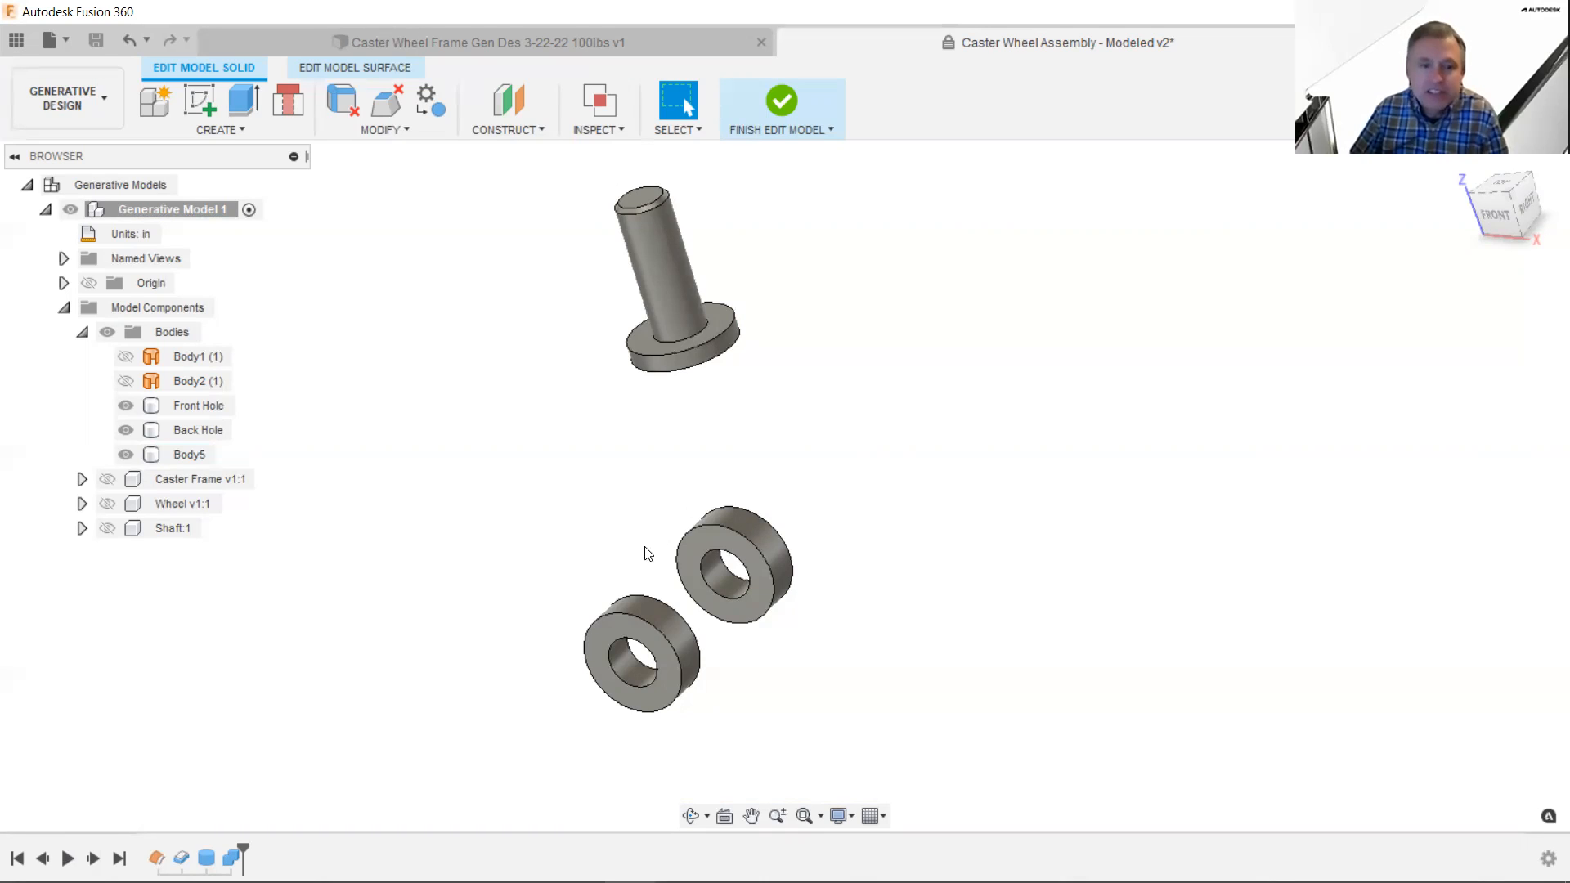
- Try a Connector Obstacle running from the front hole's outer circular edge to the back hole's outer circular edge
left_click(626, 609)
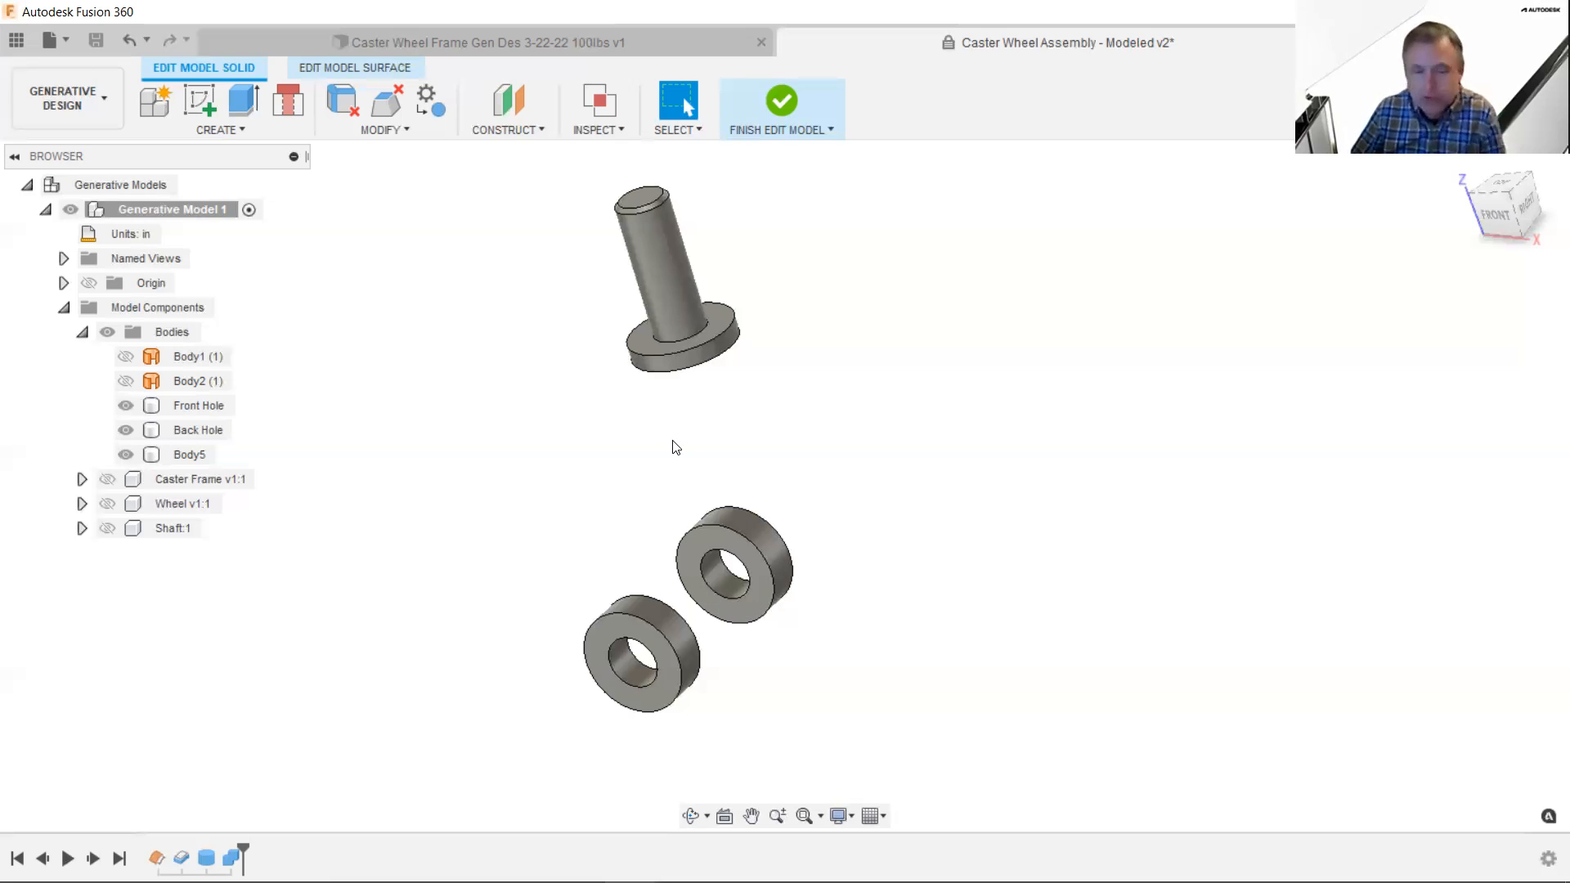
middle_click_drag(707, 545, 731, 355)
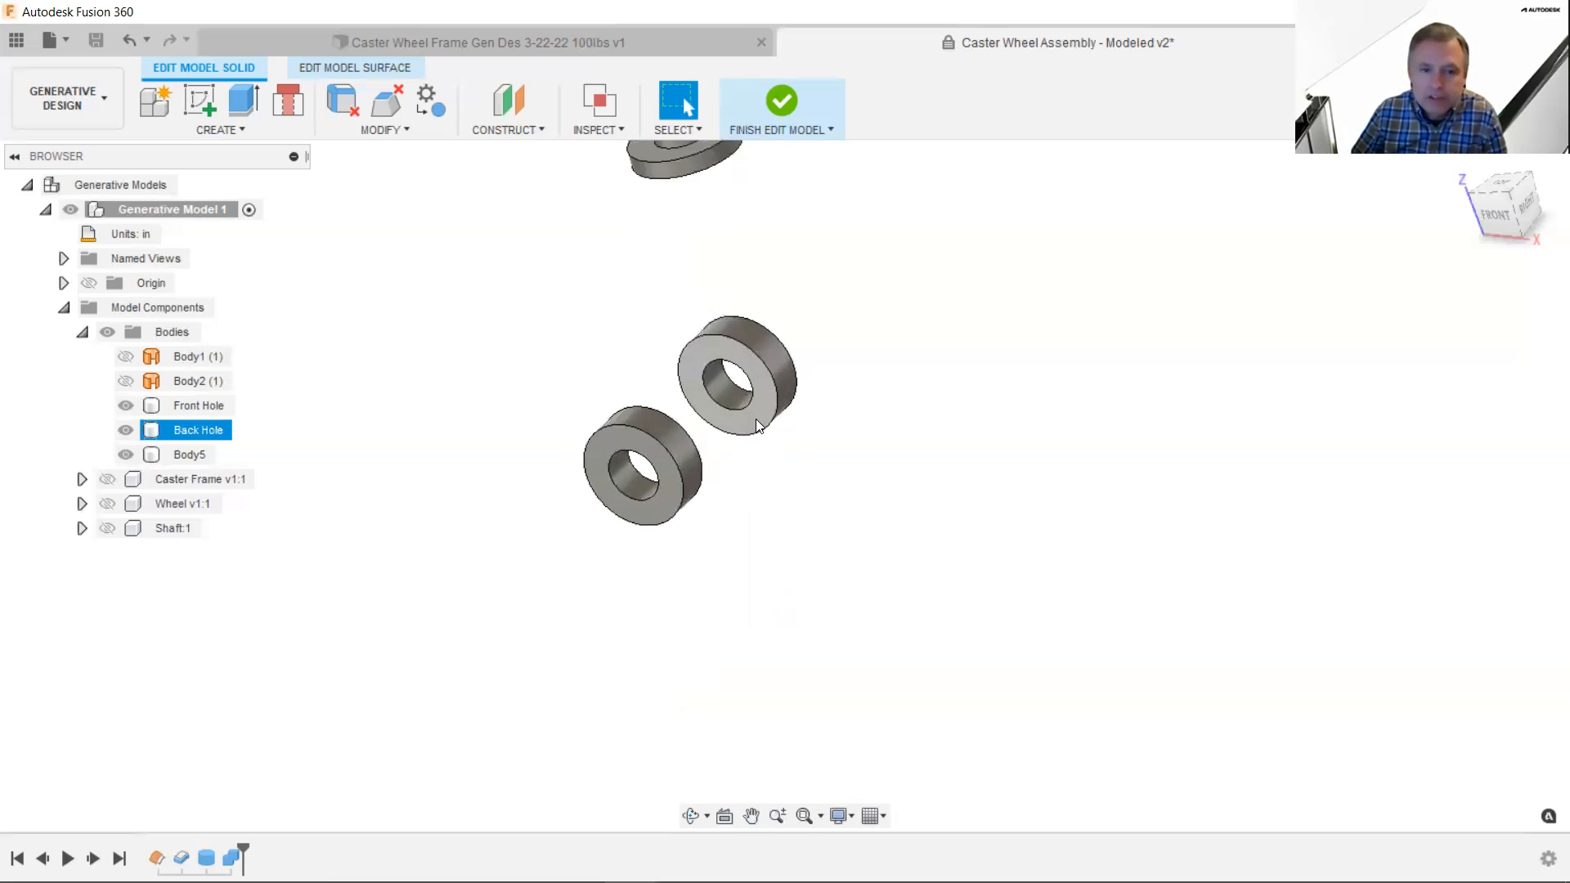
scroll(756, 419, "up", 3)
scroll(749, 414, "up", 2)
middle_click_drag(810, 445, 939, 491)
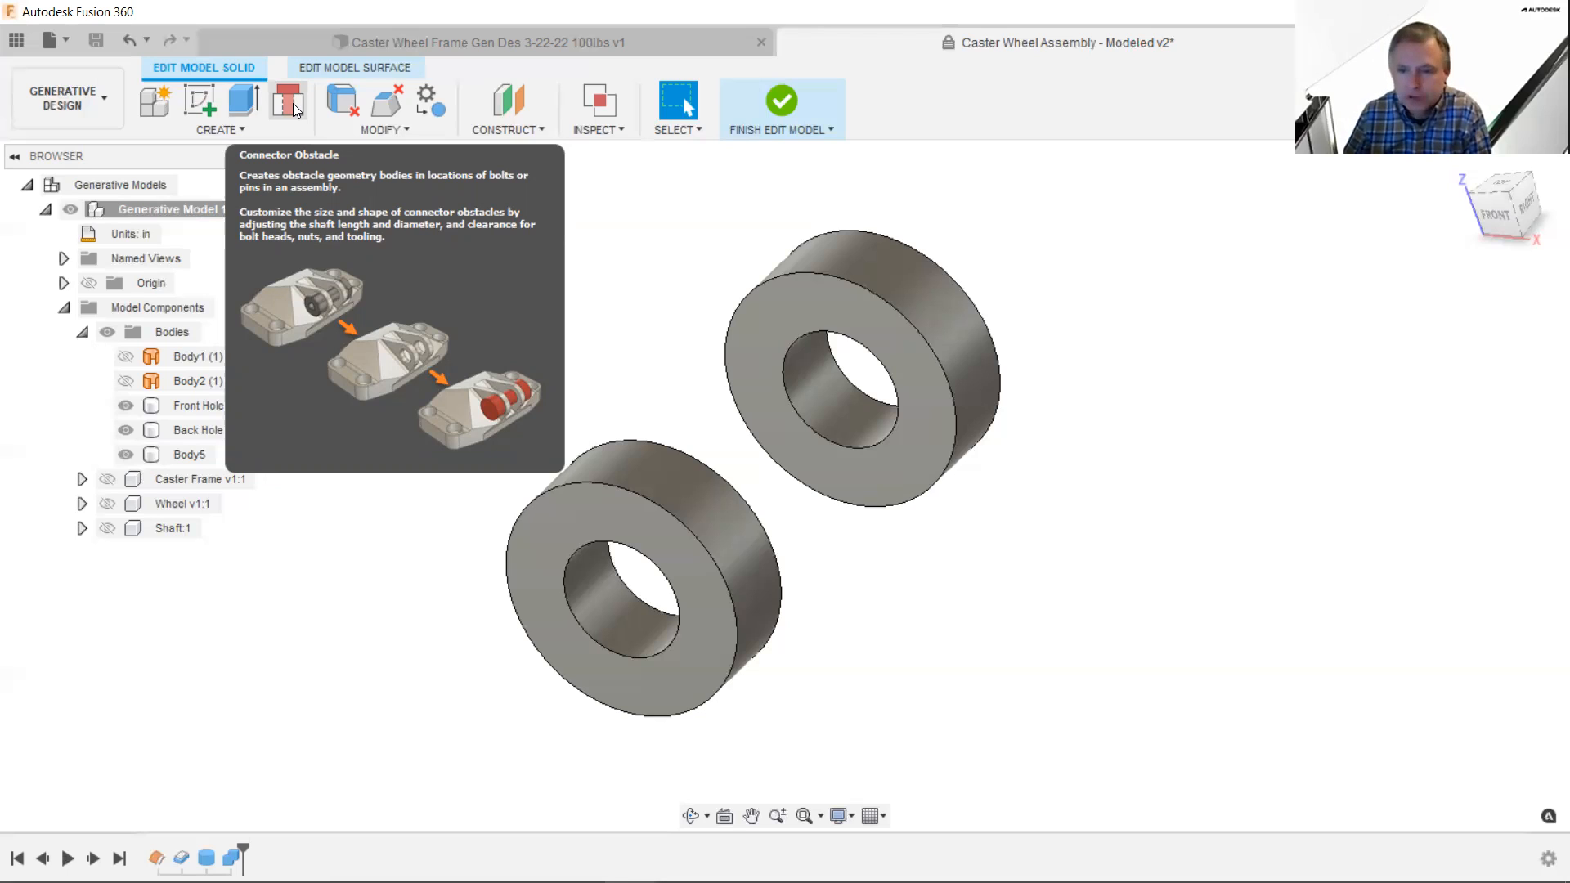
left_click(293, 103)
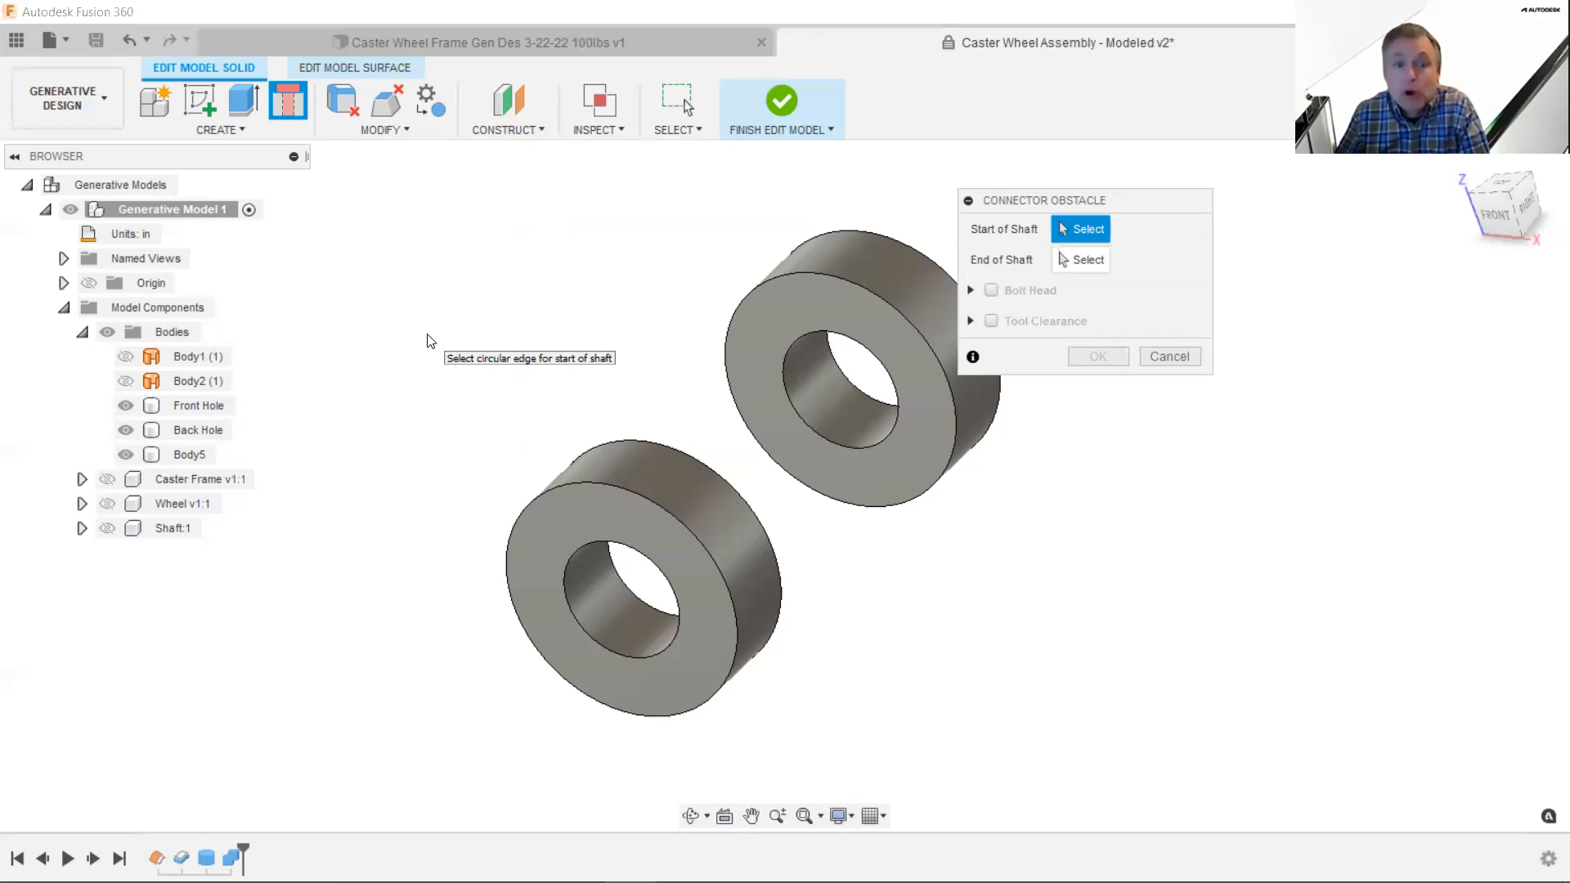
left_click(568, 558)
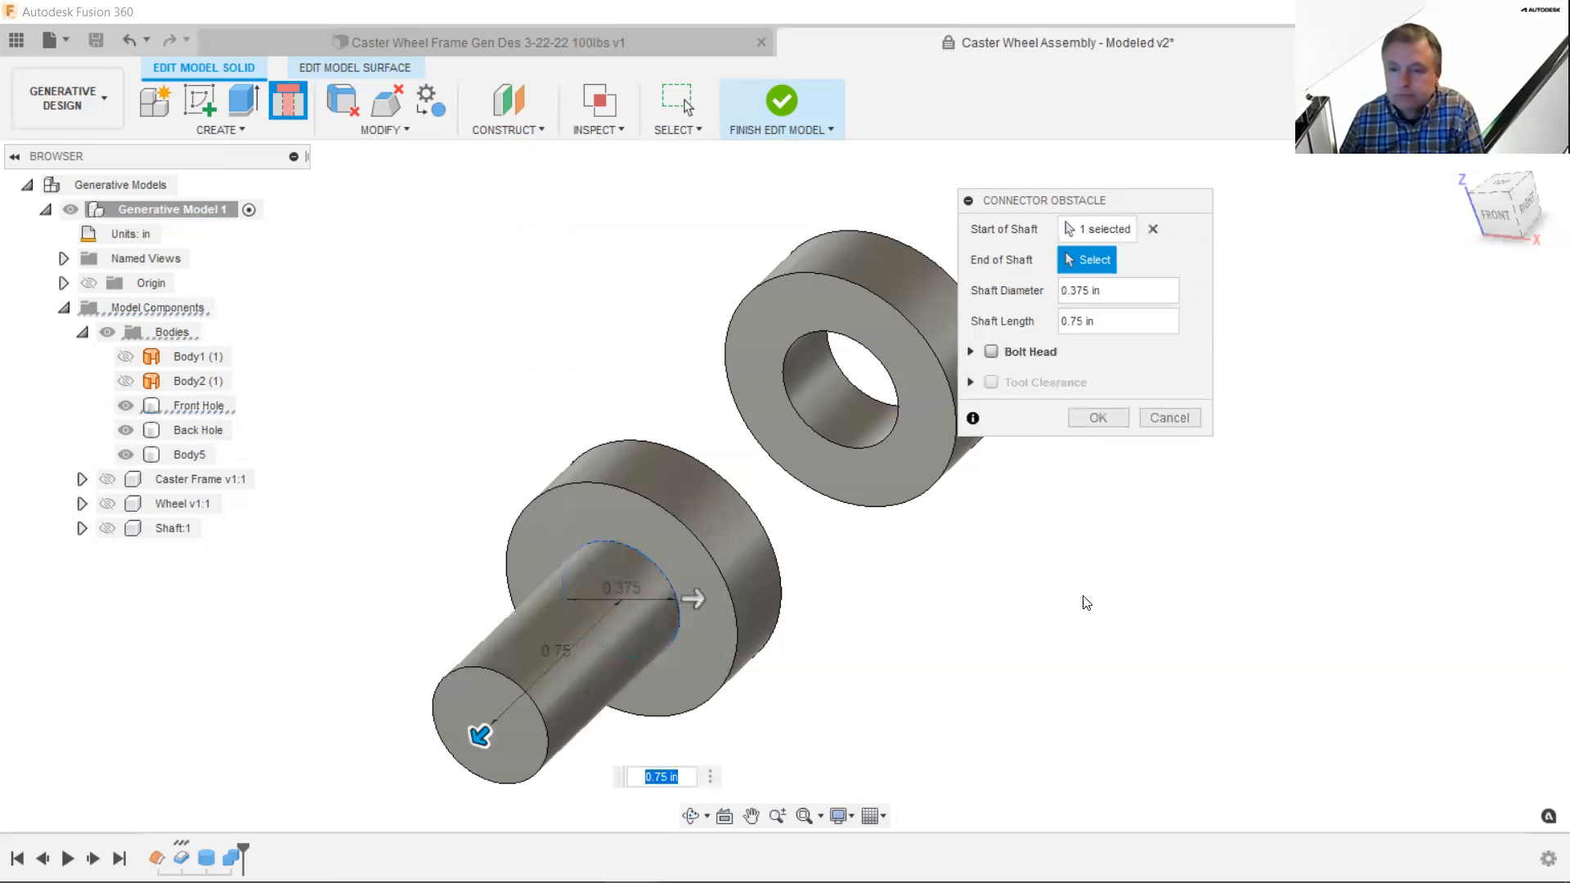
middle_click_drag(946, 578, 838, 620, "shift")
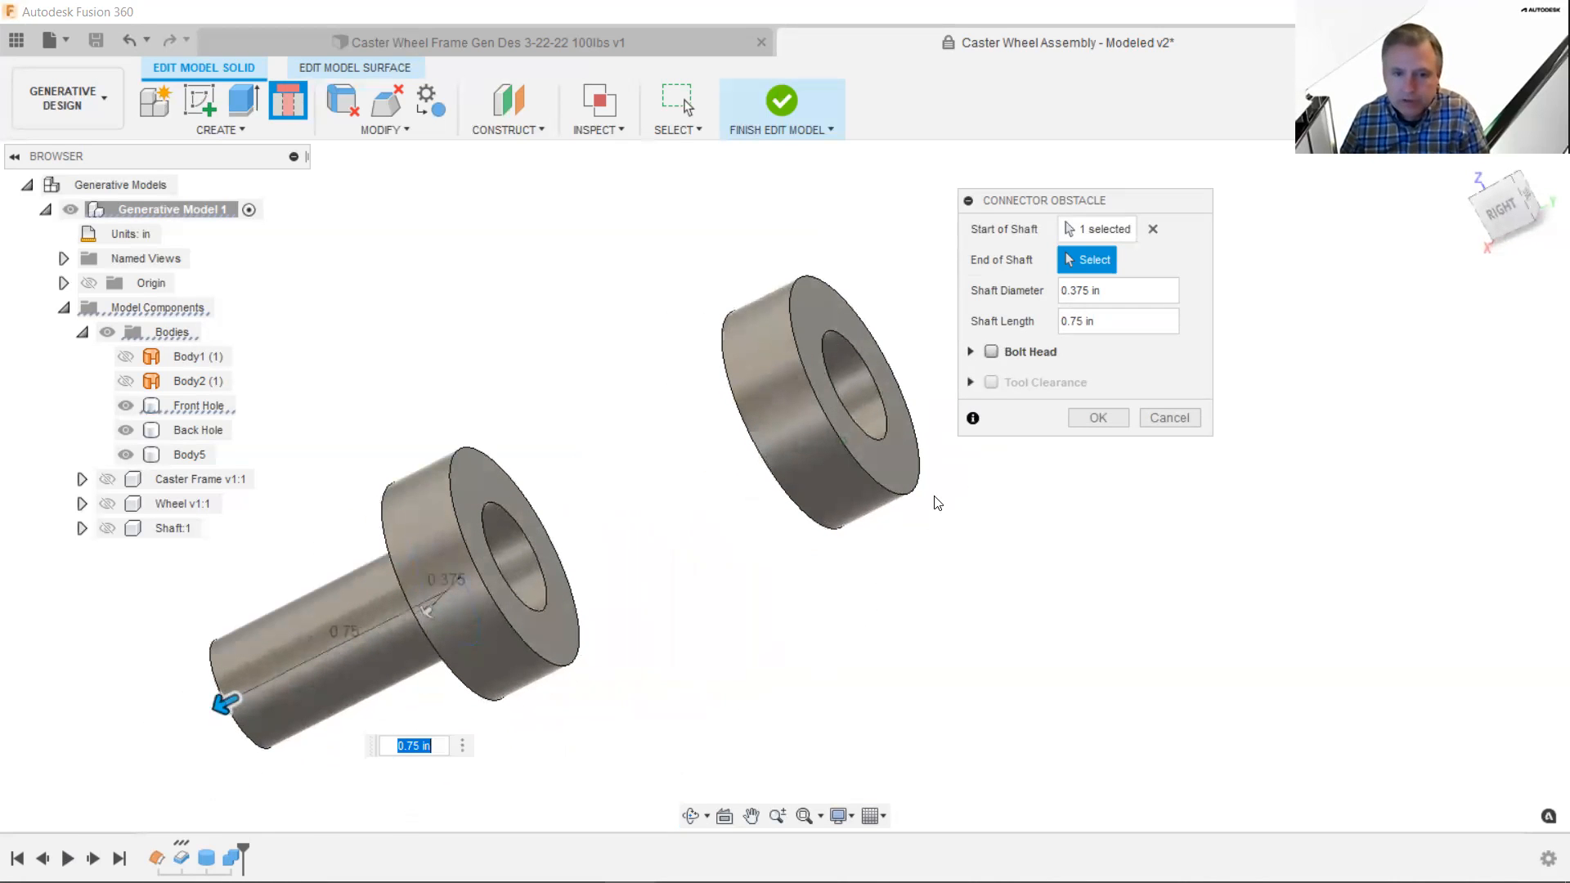
left_click(892, 426)
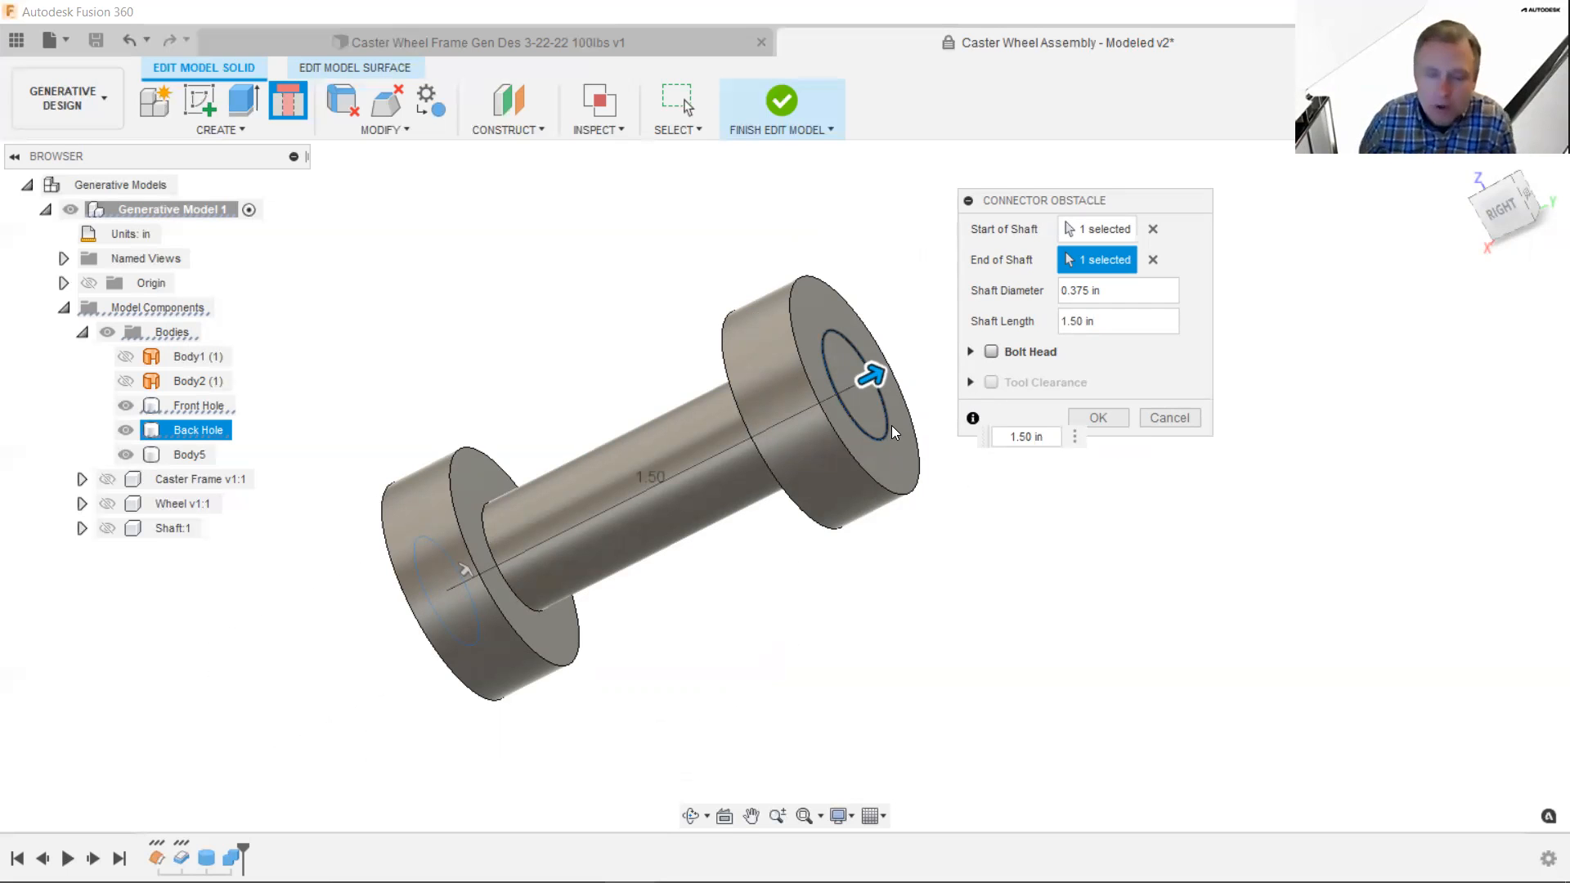
middle_click_drag(635, 585, 813, 553, "shift")
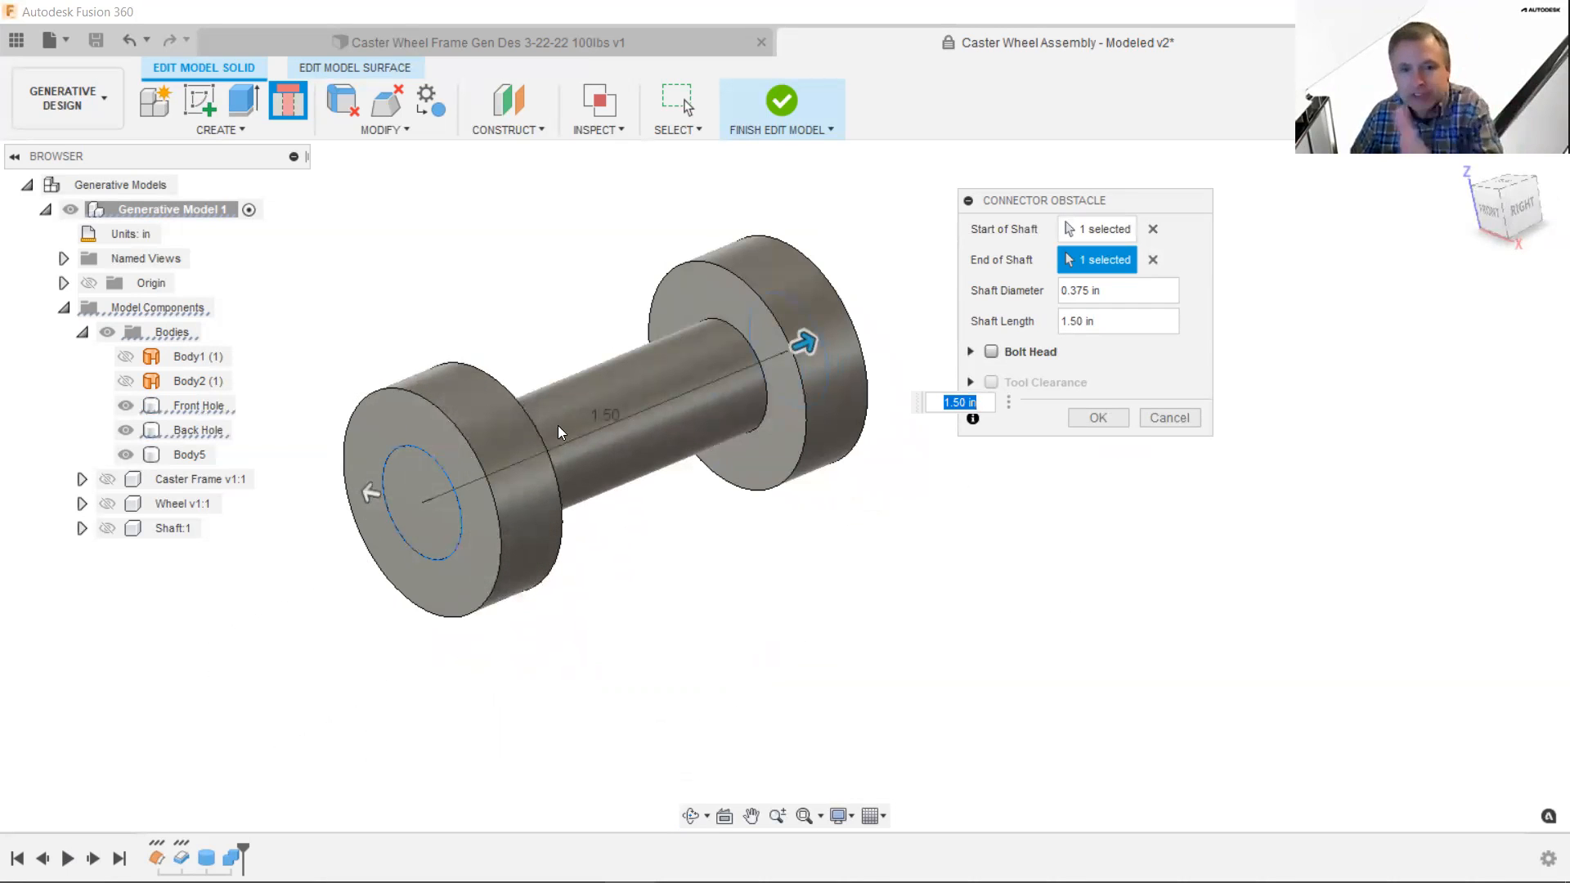
- Try a bolt head 0.20 in long on the connector obstacle, with its diameter matched to the front ring at 0.75 in
left_click(993, 351)
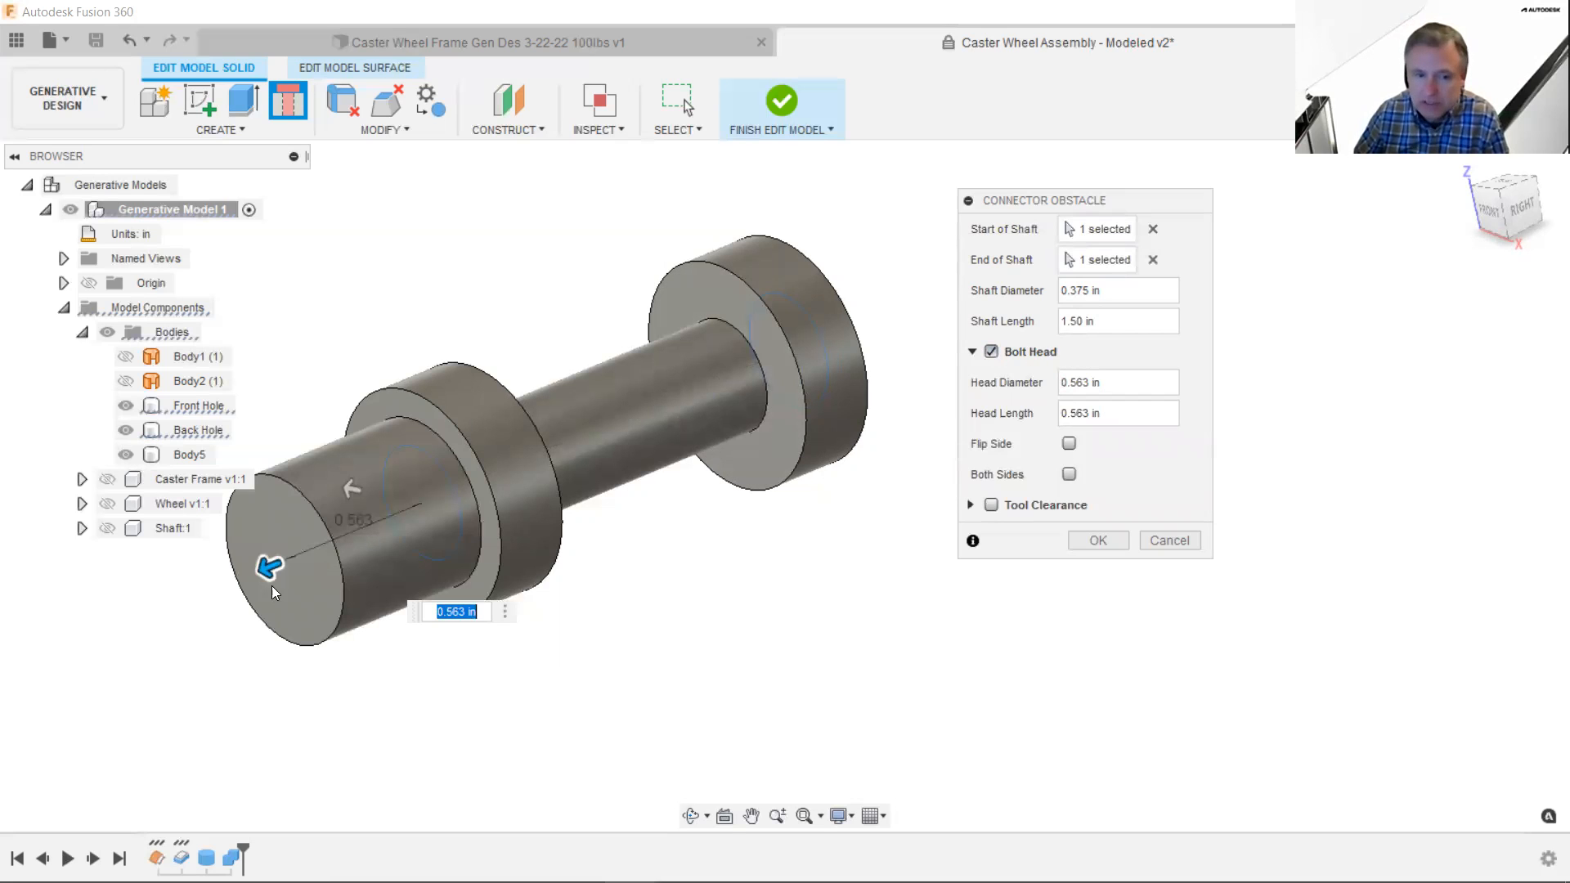
left_click_drag(268, 562, 350, 473)
scroll(350, 476, "up", 5)
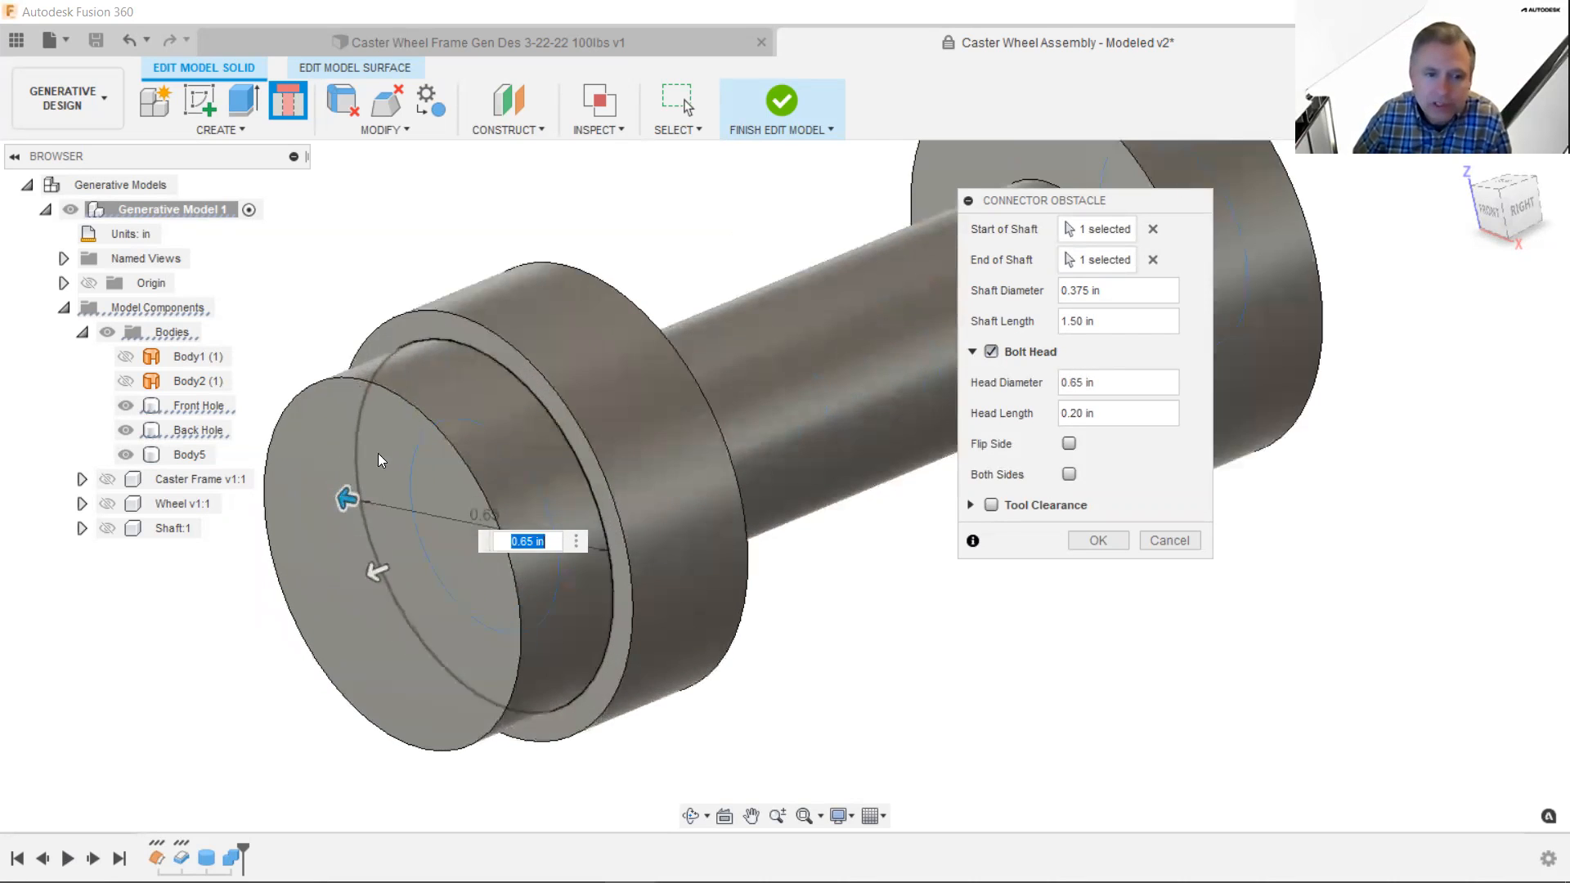
middle_click_drag(391, 452, 452, 404)
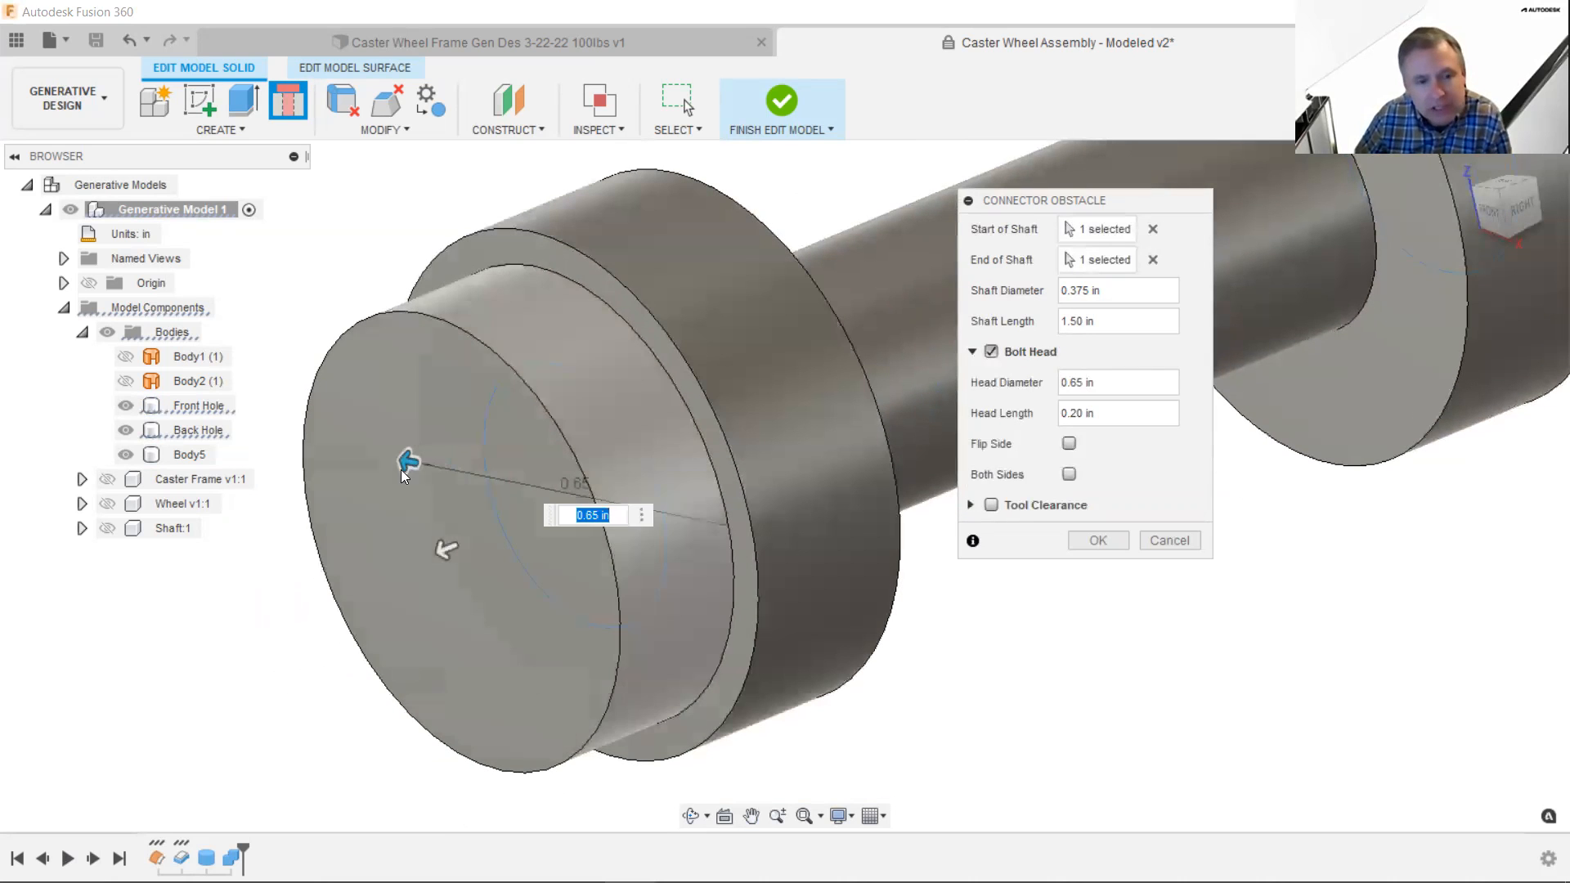
mouse_move(403, 467)
left_mouse_down()
mouse_move(440, 476)
mouse_move(408, 457)
left_mouse_up()
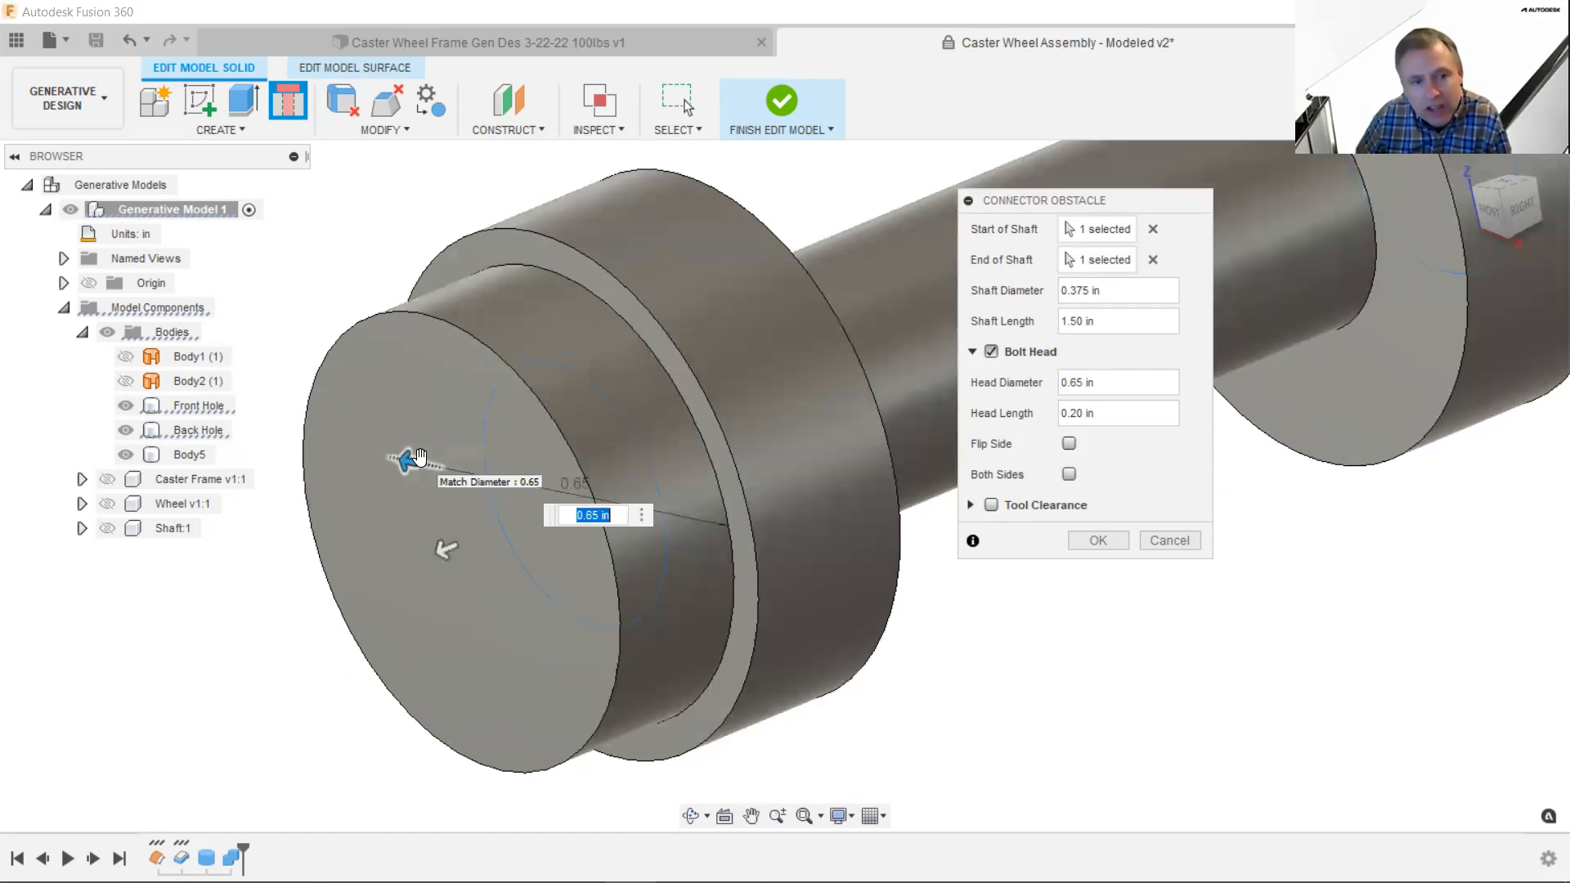
left_click(456, 244)
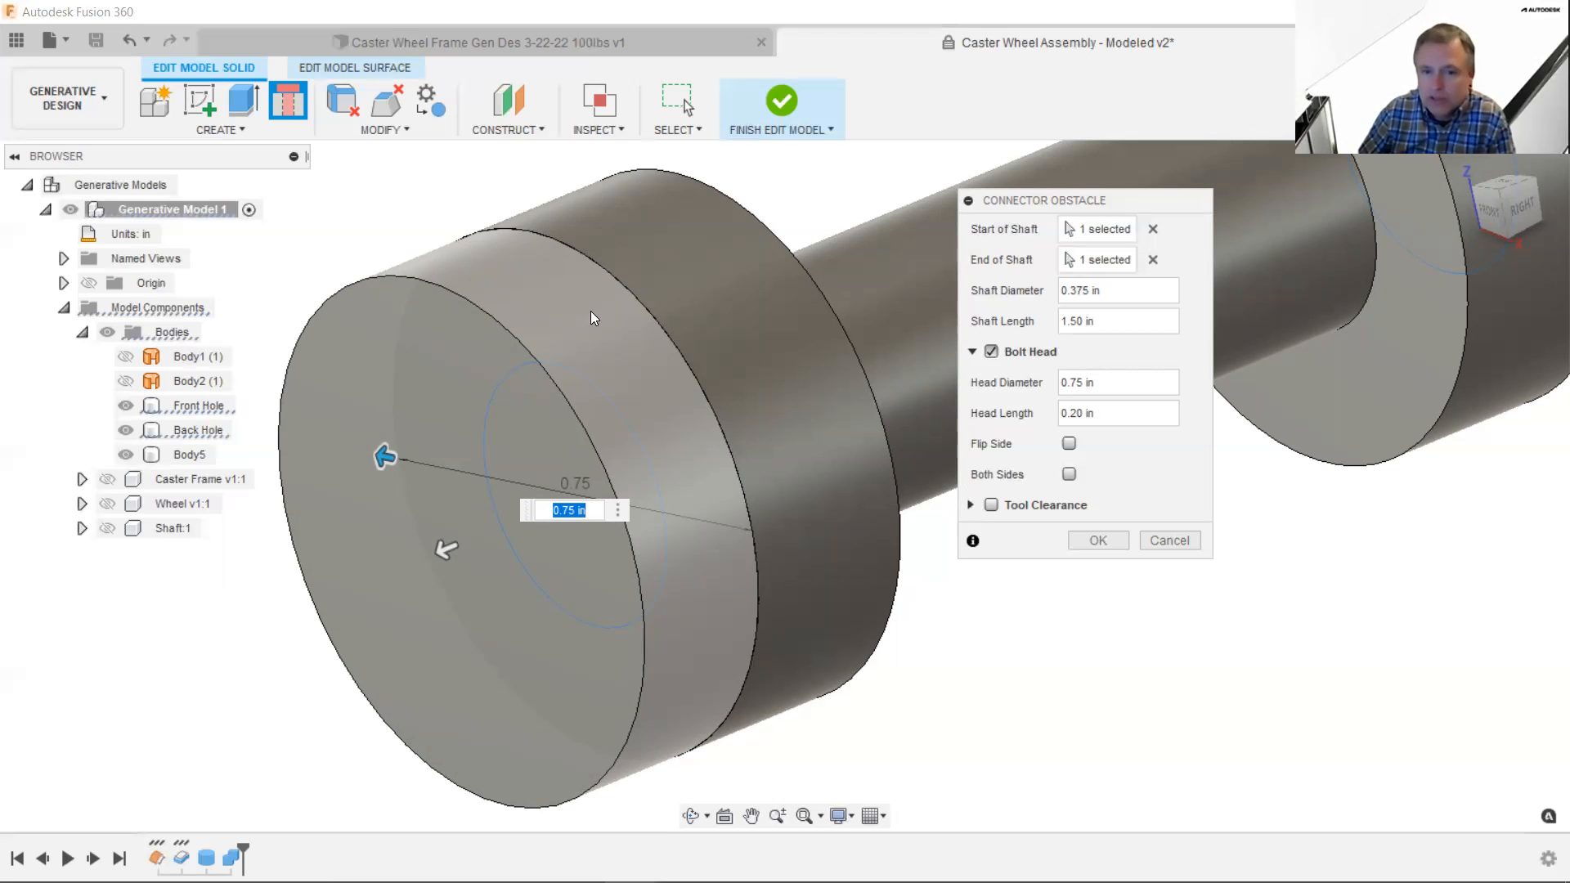
- Try a head length of .125 in with bolt heads on both sides, and cancel the connector obstacle
left_click(1109, 407)
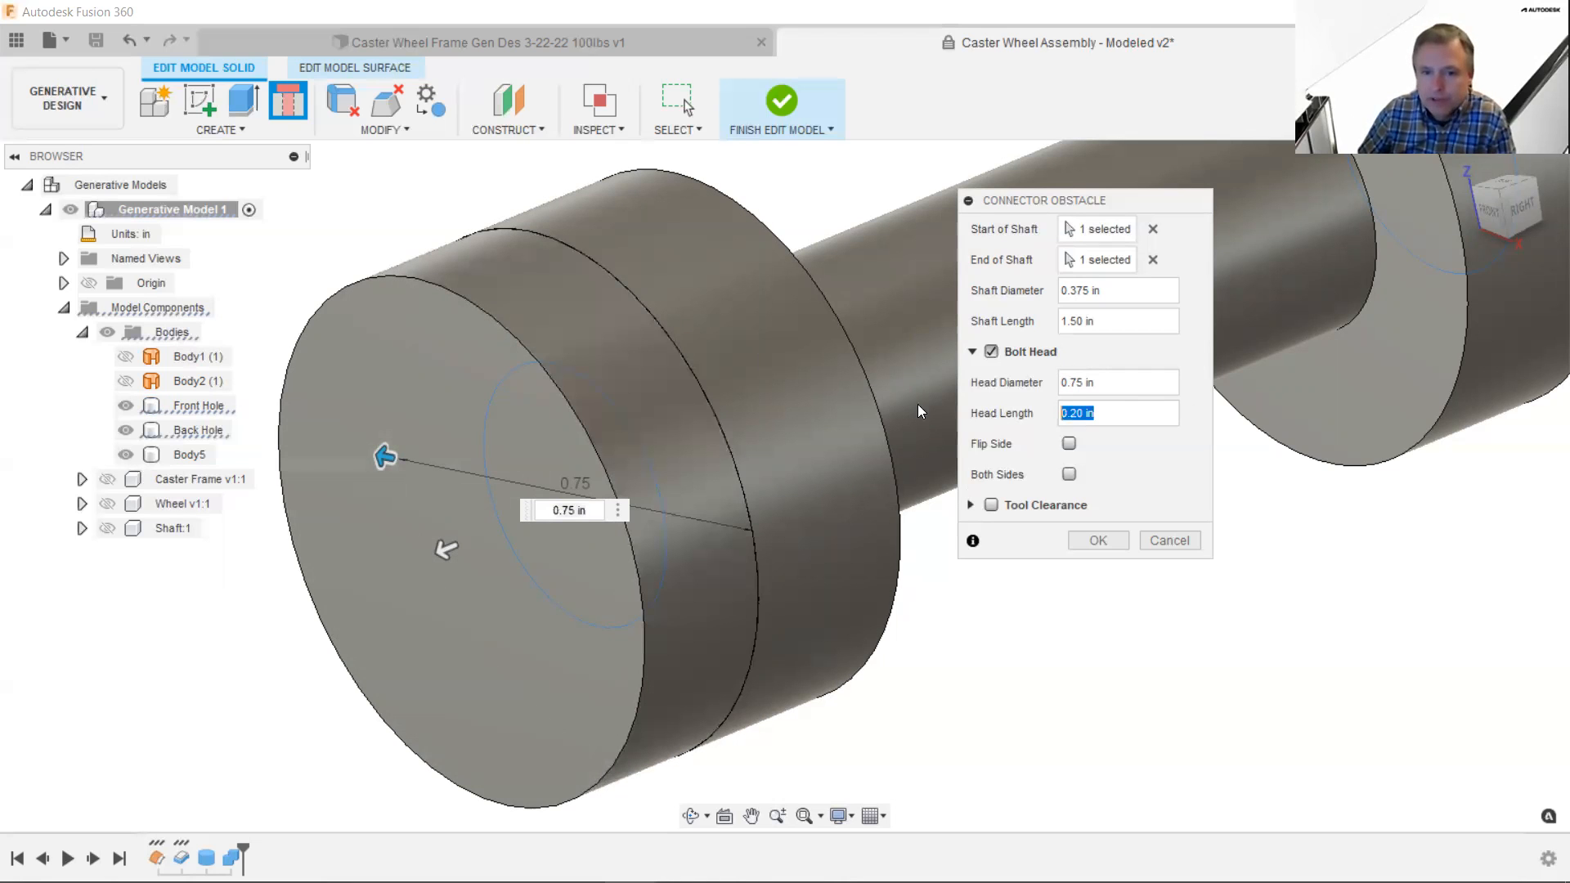
type(".125")
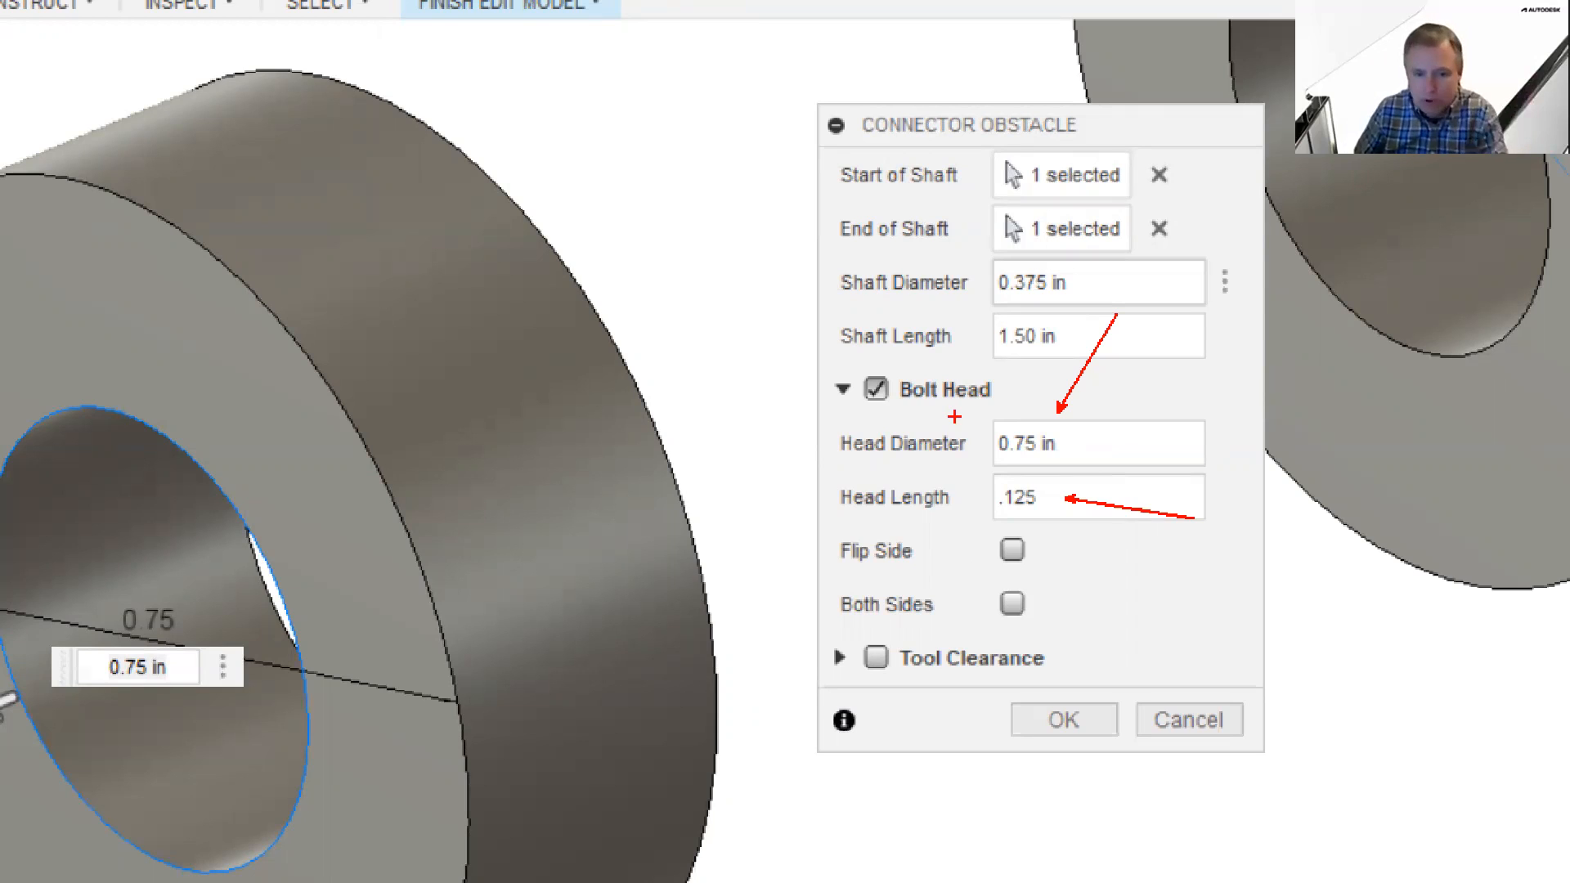
left_click_drag(972, 579, 1058, 623)
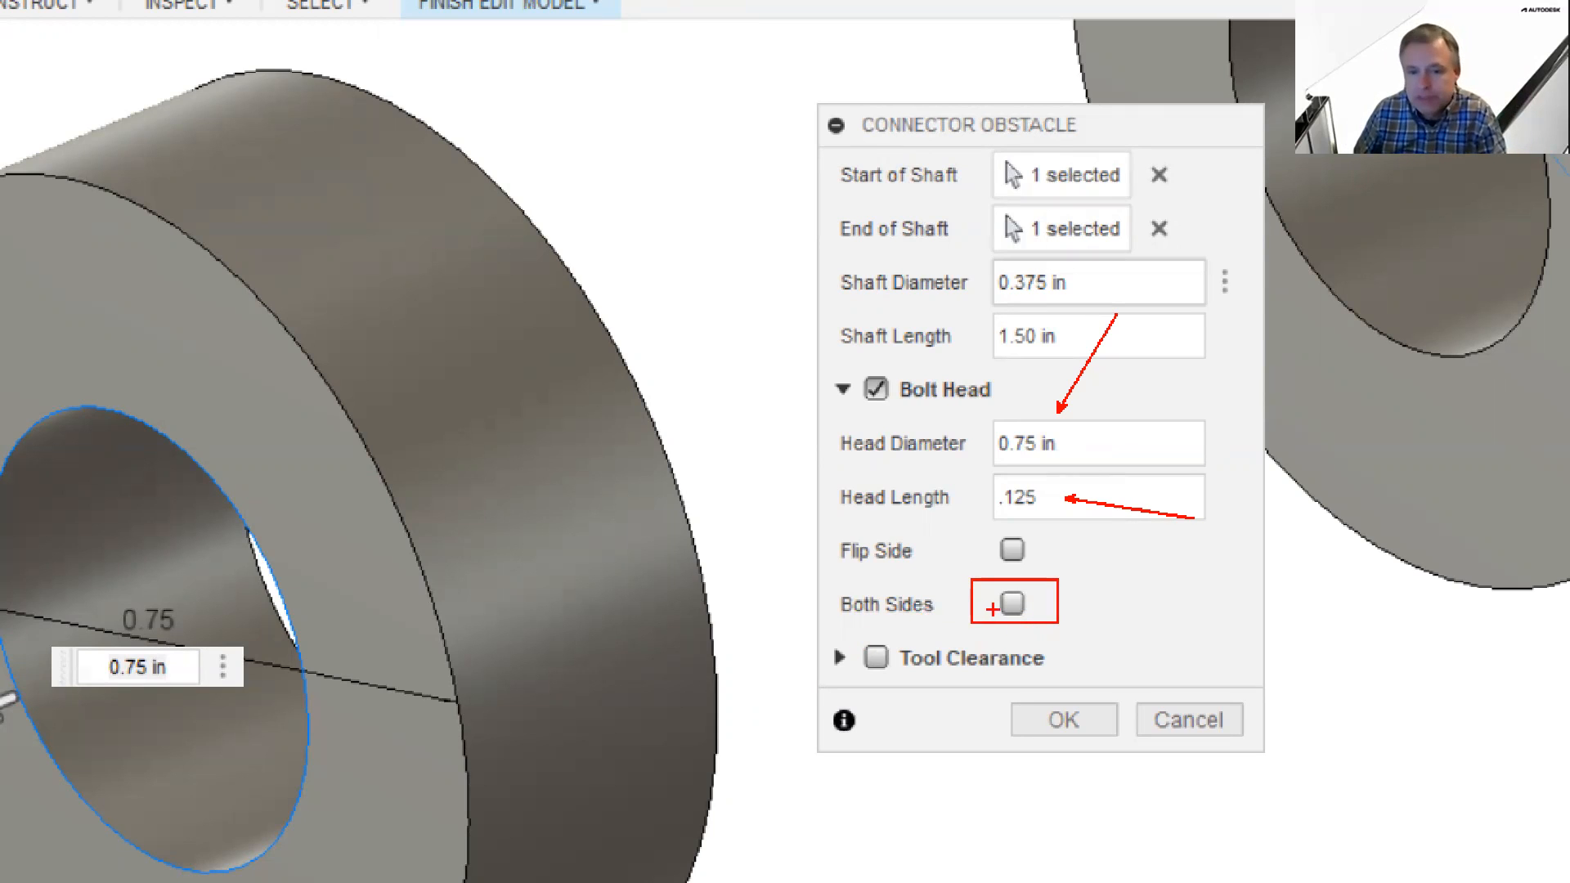
left_click_drag(1034, 588, 1187, 505)
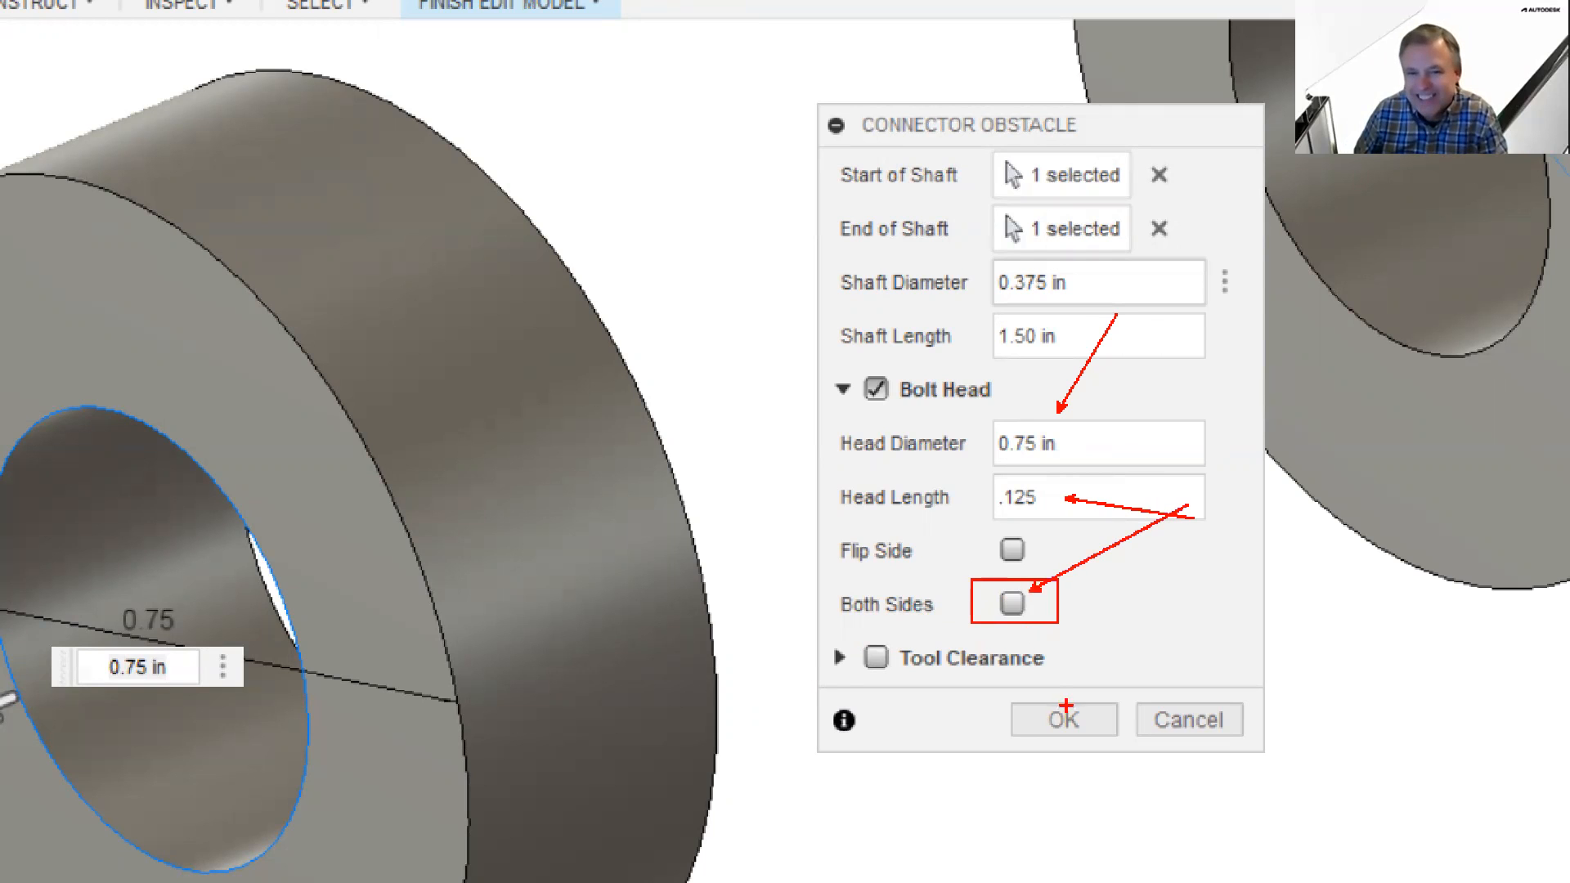
key("Escape")
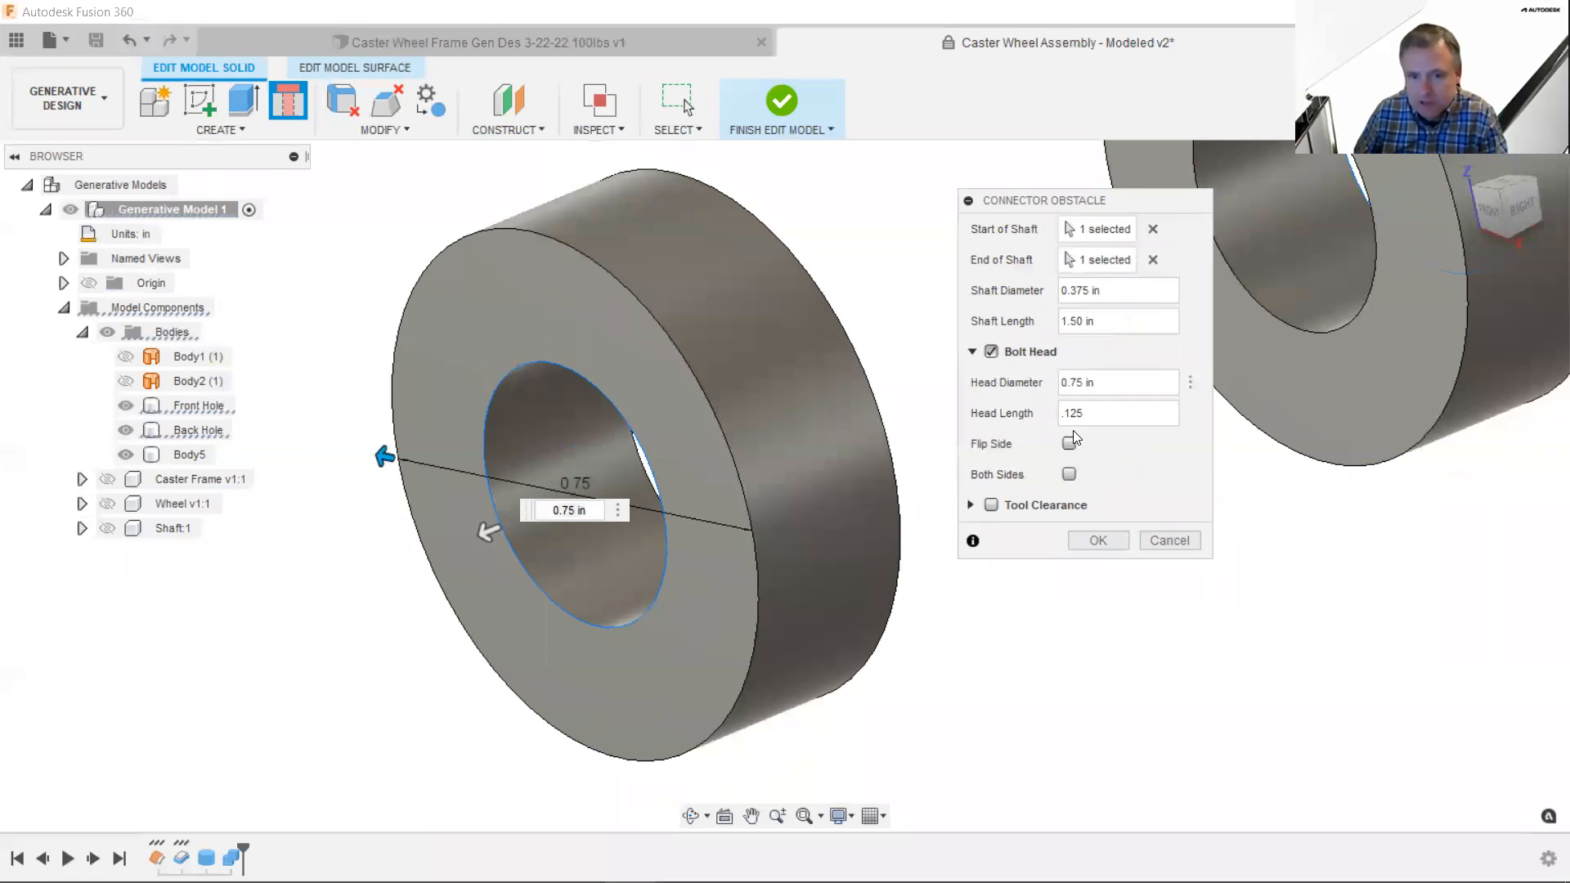
left_click(1069, 474)
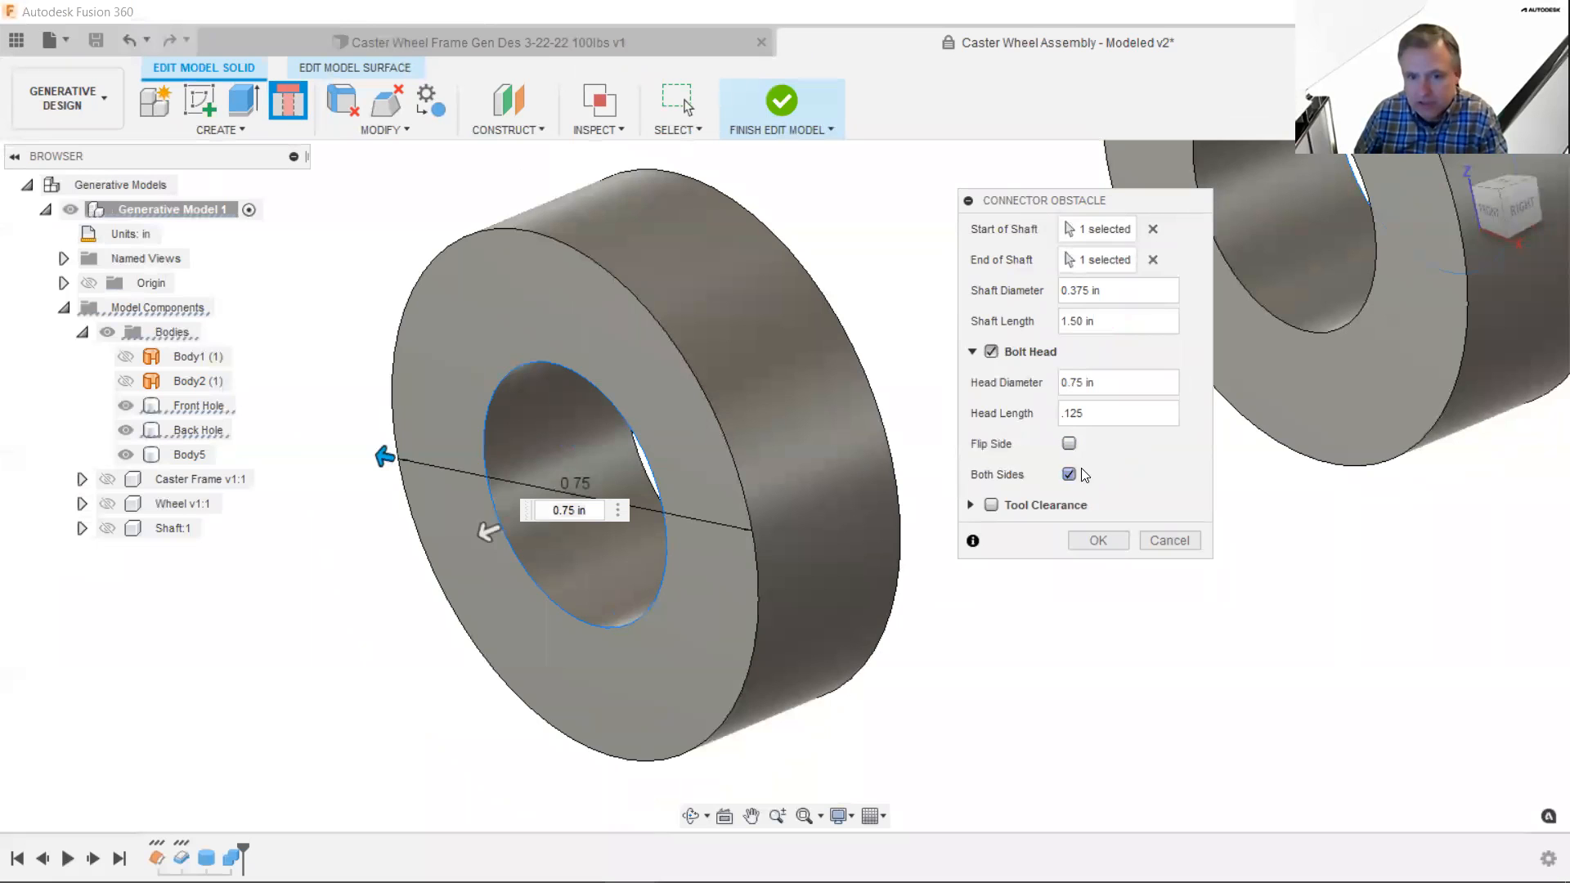
scroll(815, 467, "down", 3)
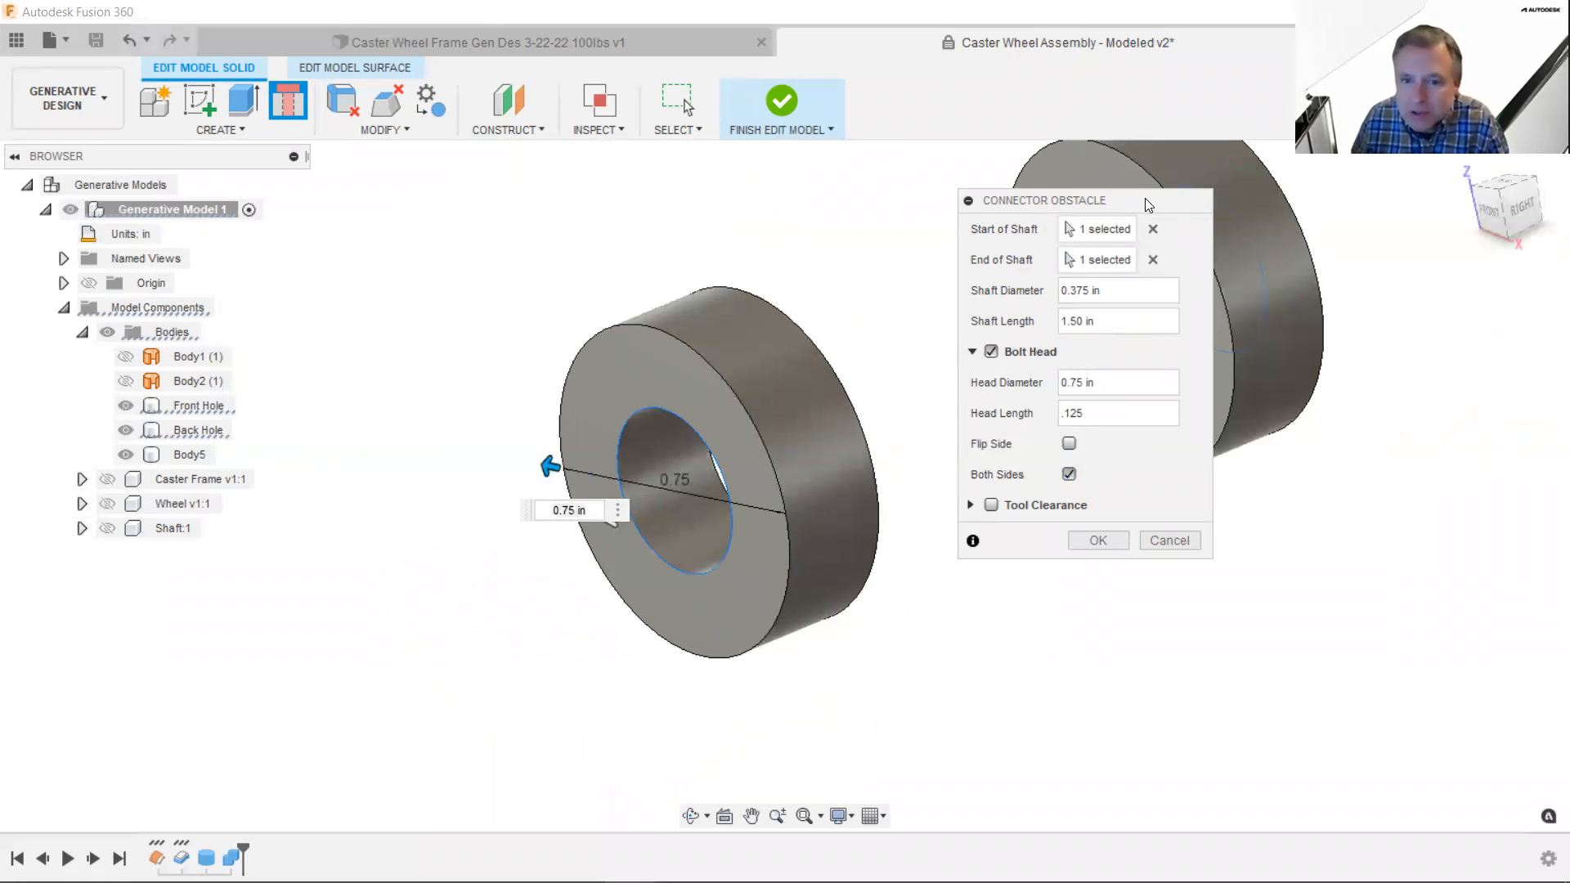
left_click(1175, 543)
- Restart Connector Obstacle and run the shaft from the front hole's inner circular edge to the back hole's far outer circular edge
right_click(695, 271)
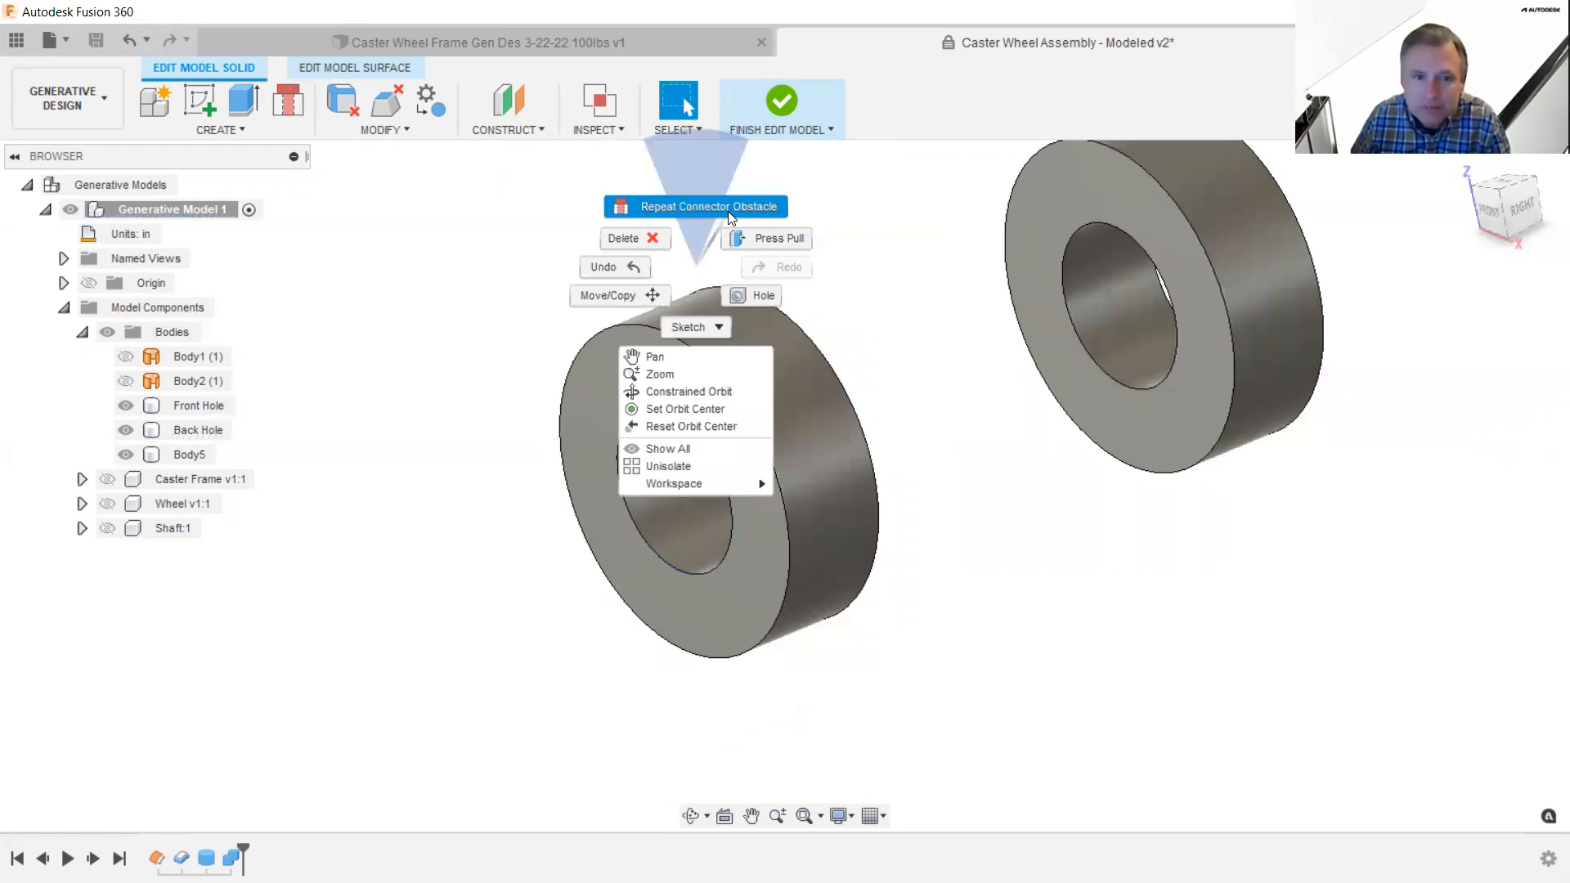
left_click(728, 211)
left_click(834, 405)
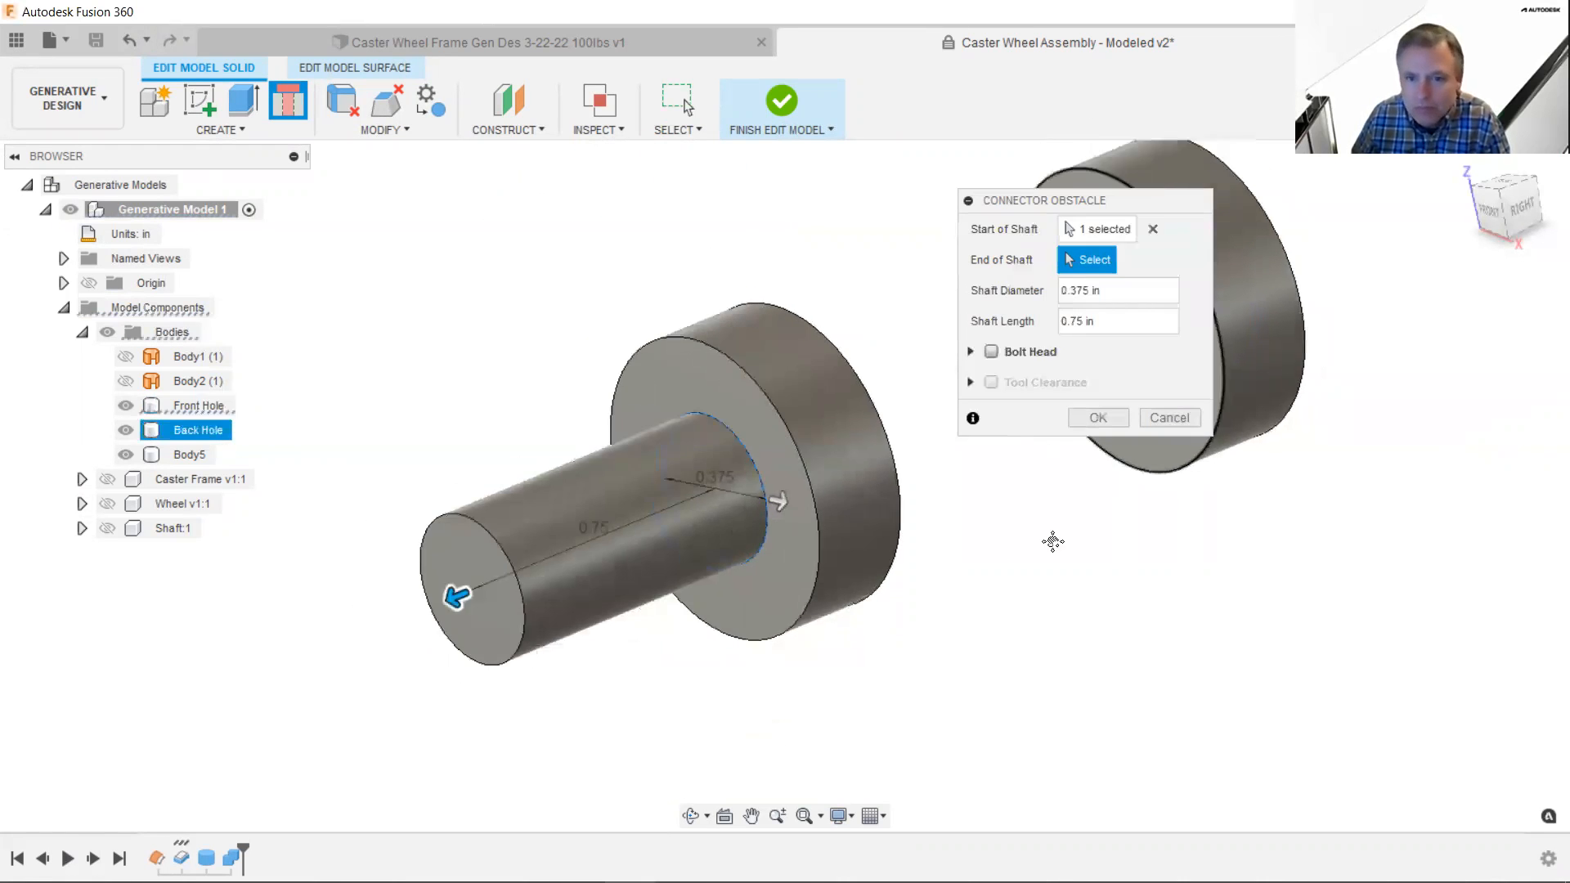
scroll(1155, 464, "up", 2)
middle_click_drag(1155, 465, 772, 419)
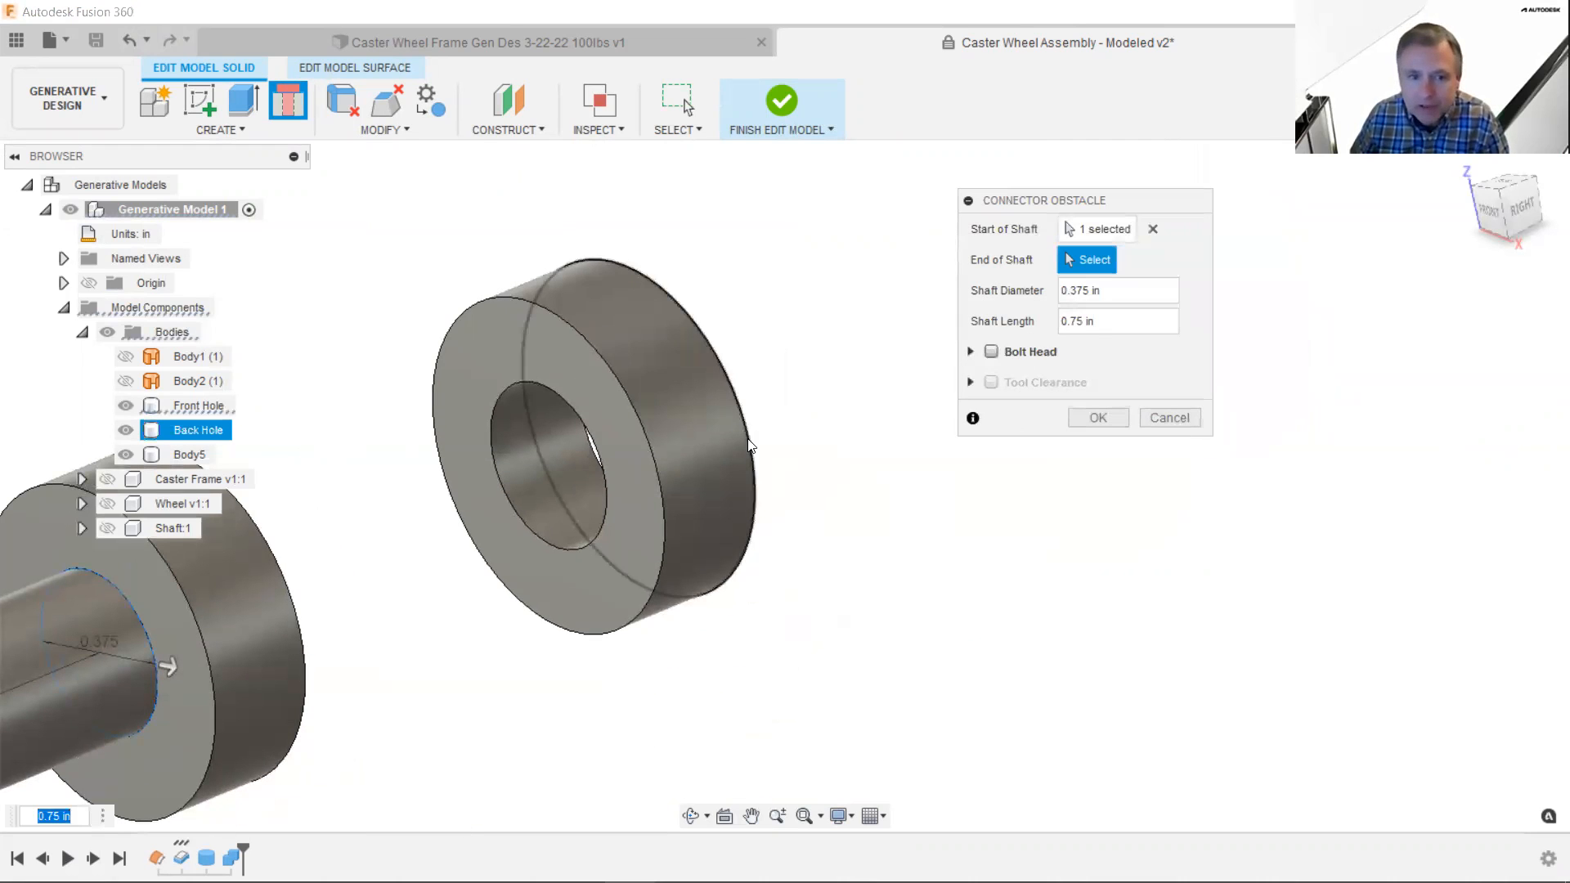
left_click(753, 434)
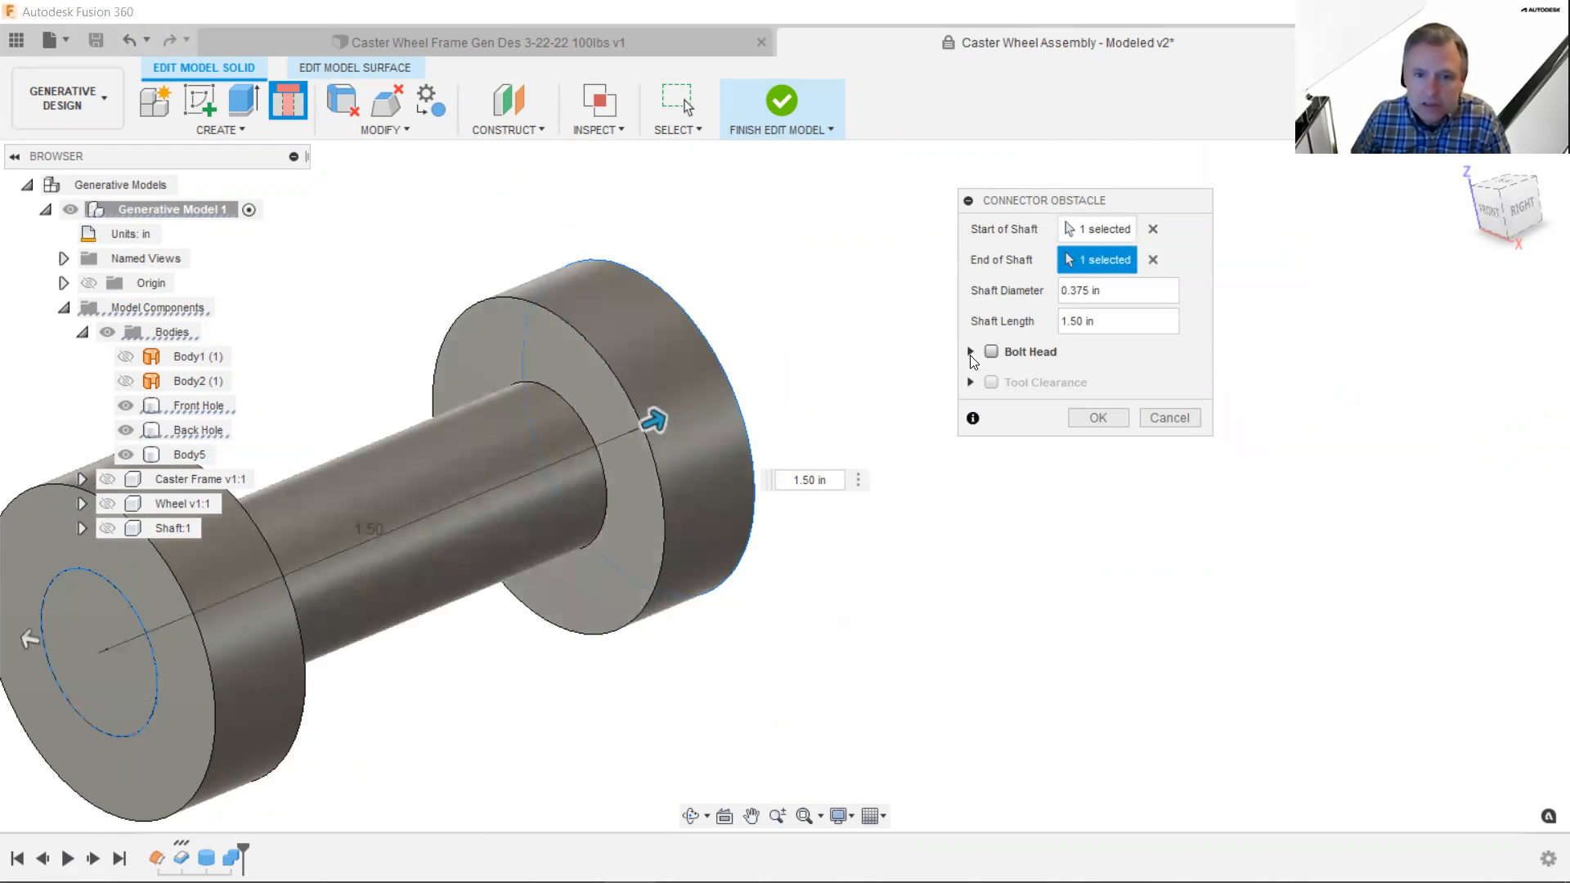
- Add bolt heads on both sides of the connector obstacle, with a 0.75 in diameter and .125 in length
left_click(991, 351)
middle_click_drag(376, 513, 738, 413)
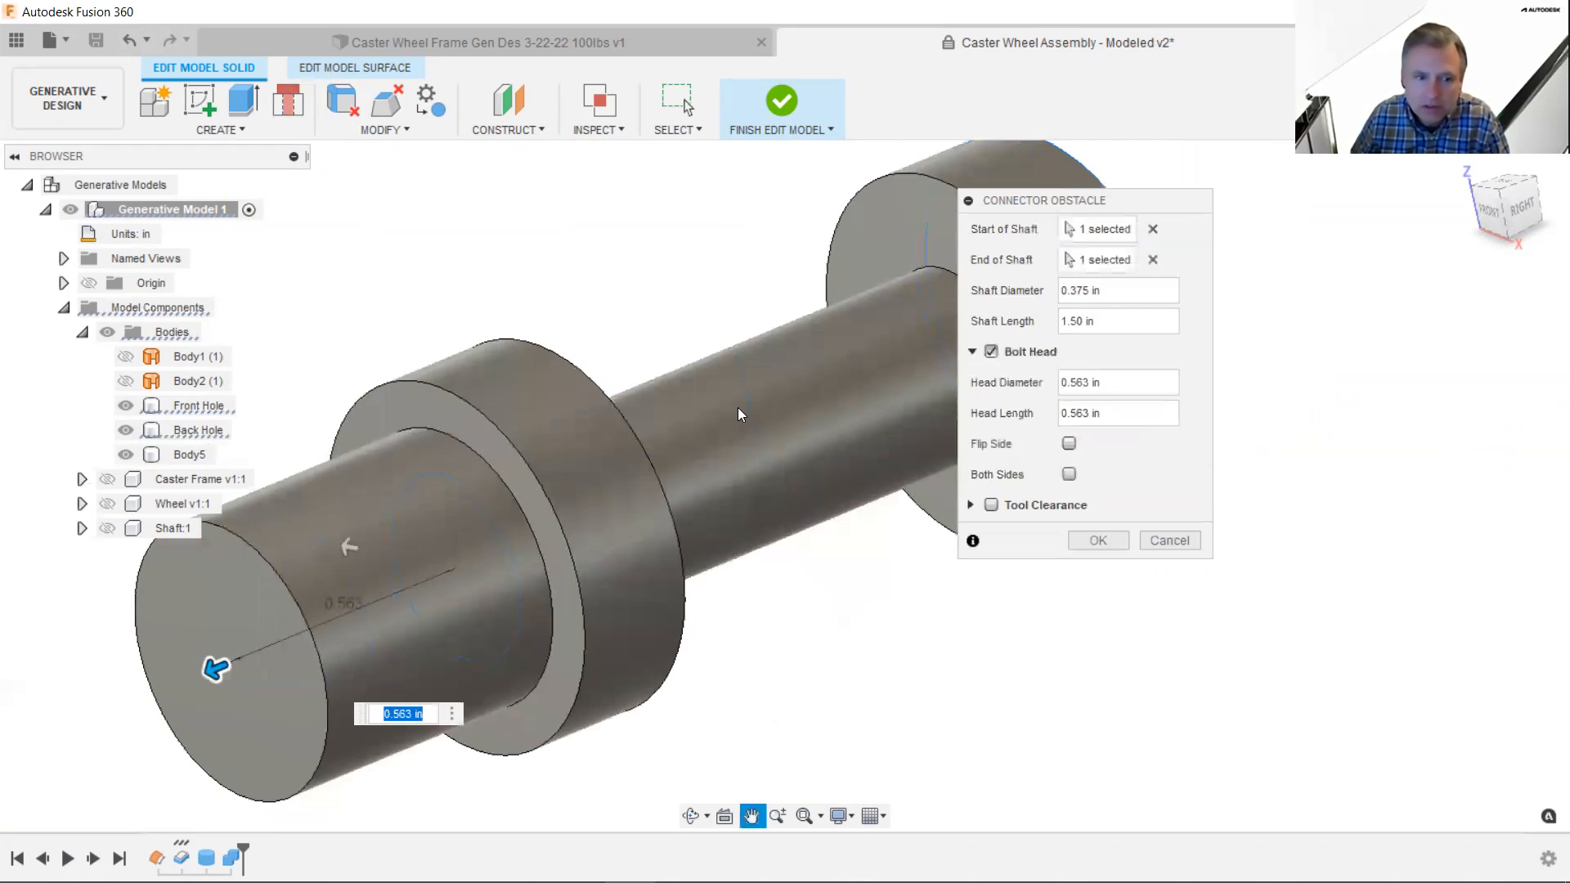
left_click_drag(344, 542, 381, 382)
left_click_drag(211, 669, 276, 638)
type(".125")
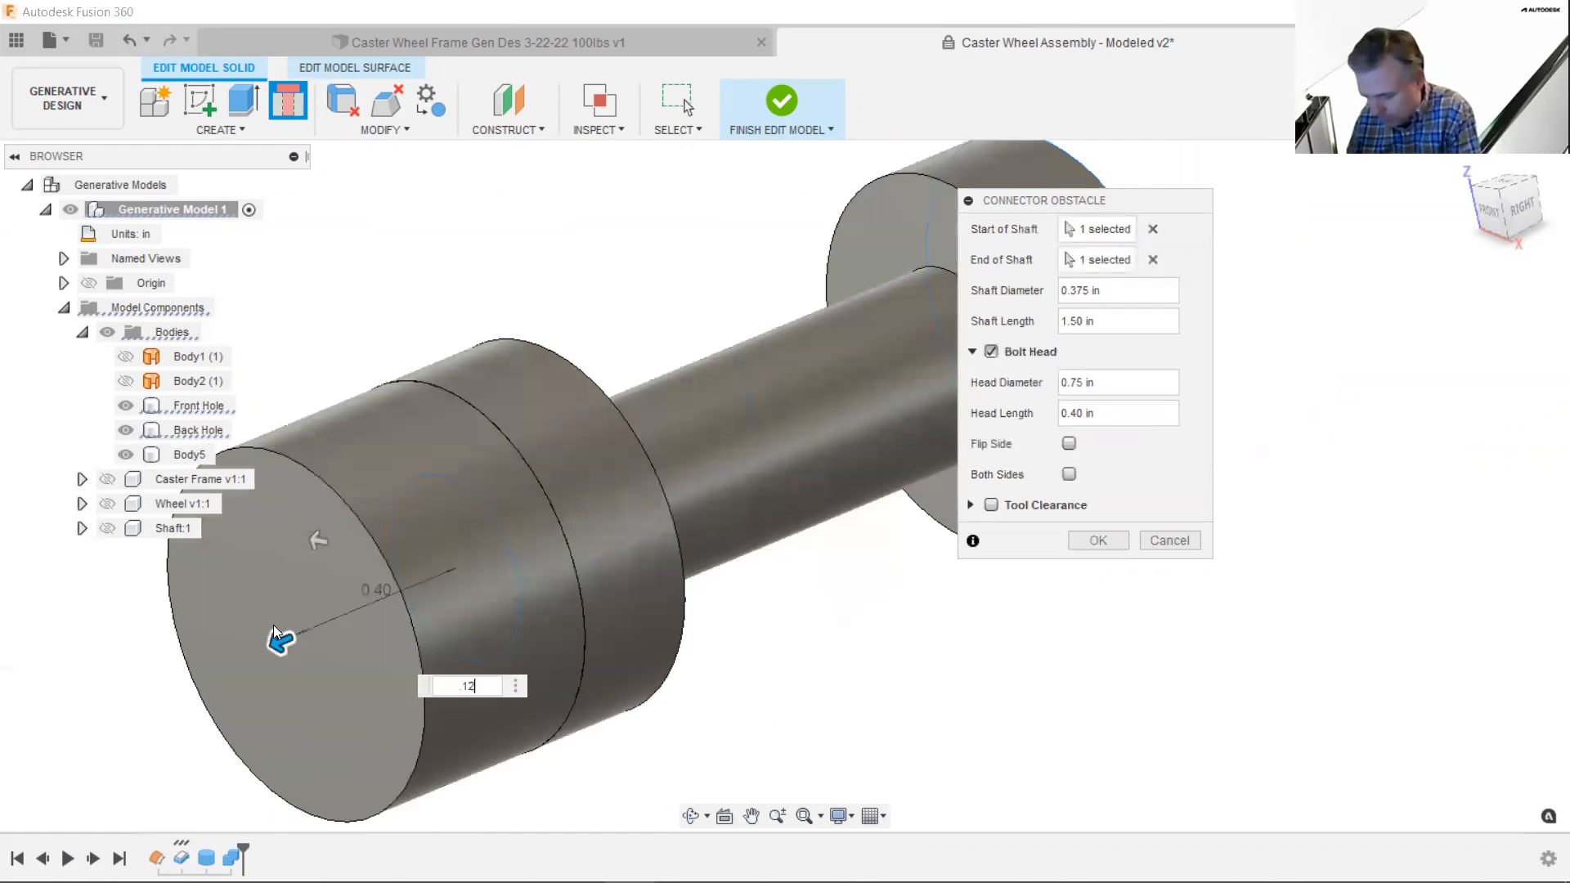
left_click(1069, 474)
left_click_drag(1163, 211, 1463, 349)
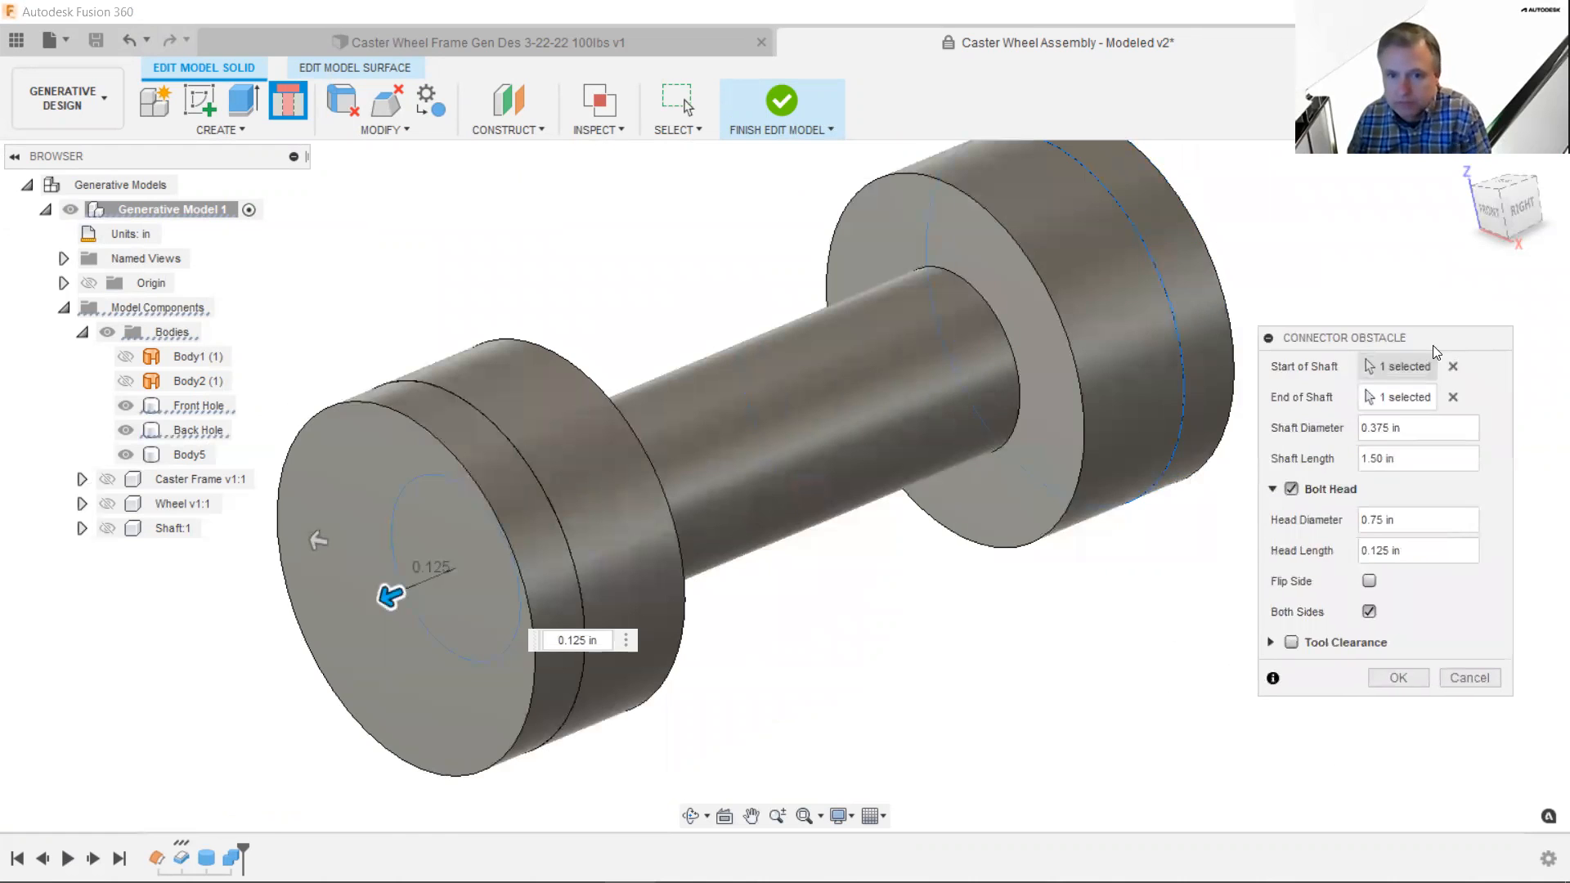
scroll(887, 593, "down", 3)
middle_click_drag(888, 593, 834, 582, "shift")
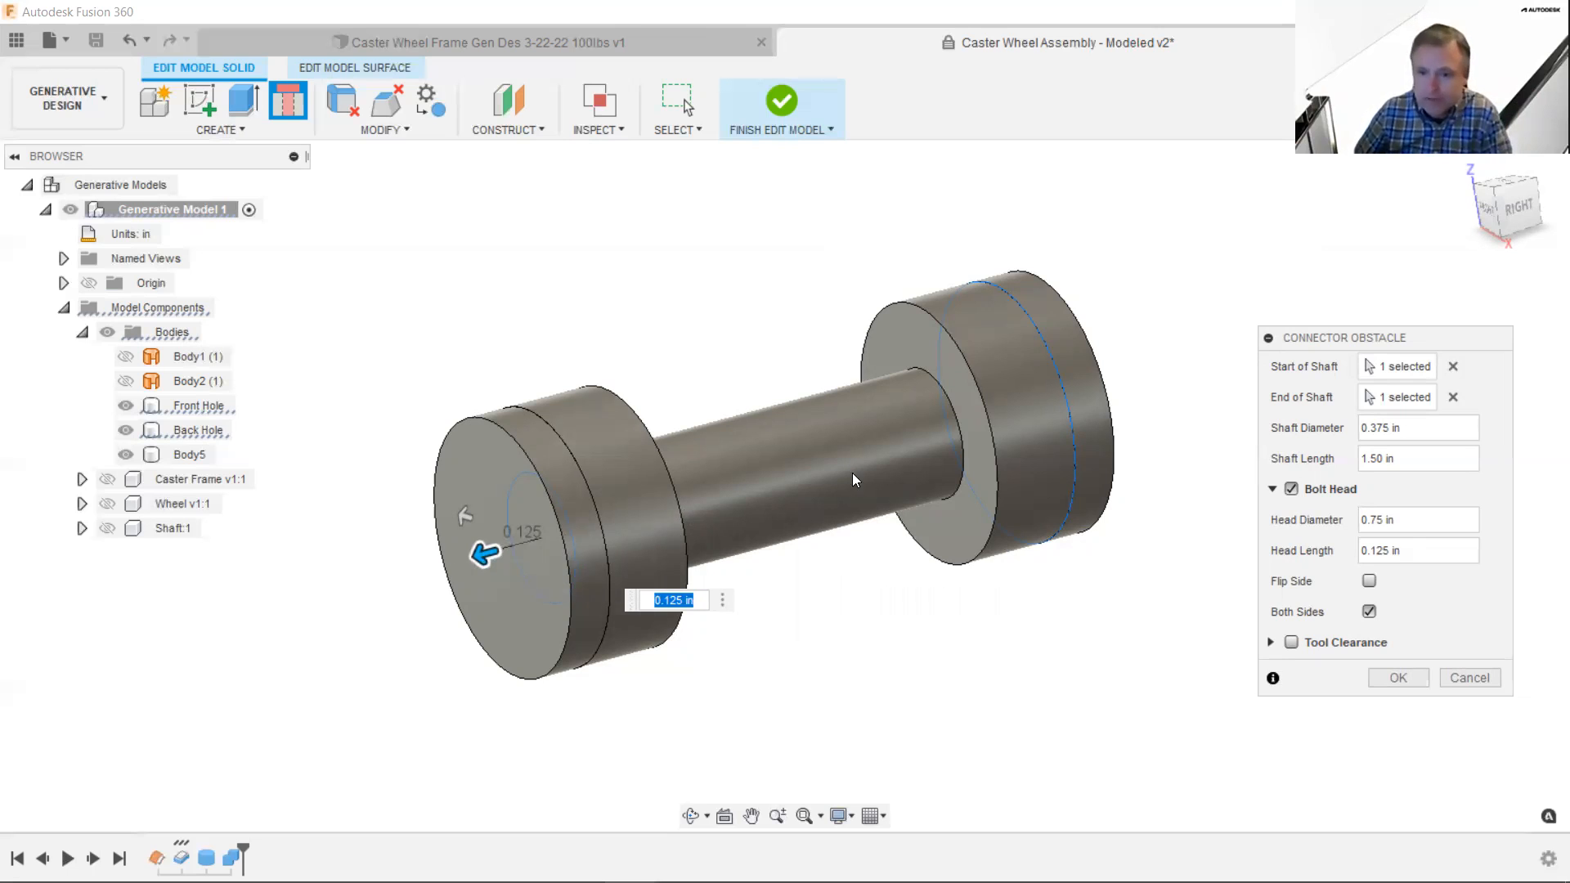
- Add tool clearance on both sides with 1 in diameter and 1 in length, and create the connector obstacle
left_click_drag(1435, 334, 1346, 197)
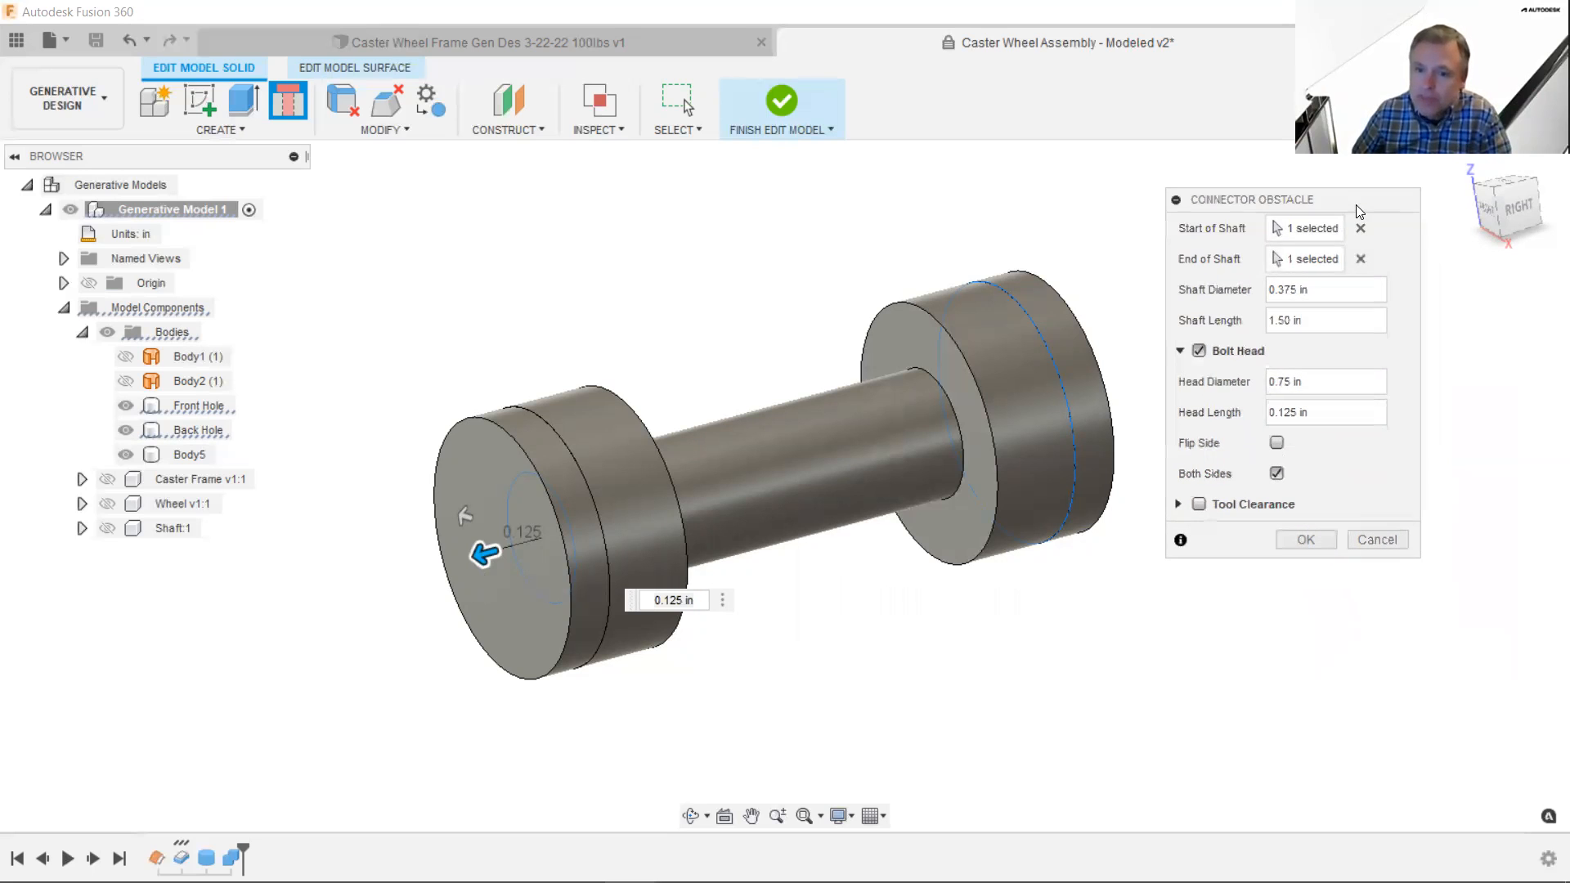
left_click(1199, 503)
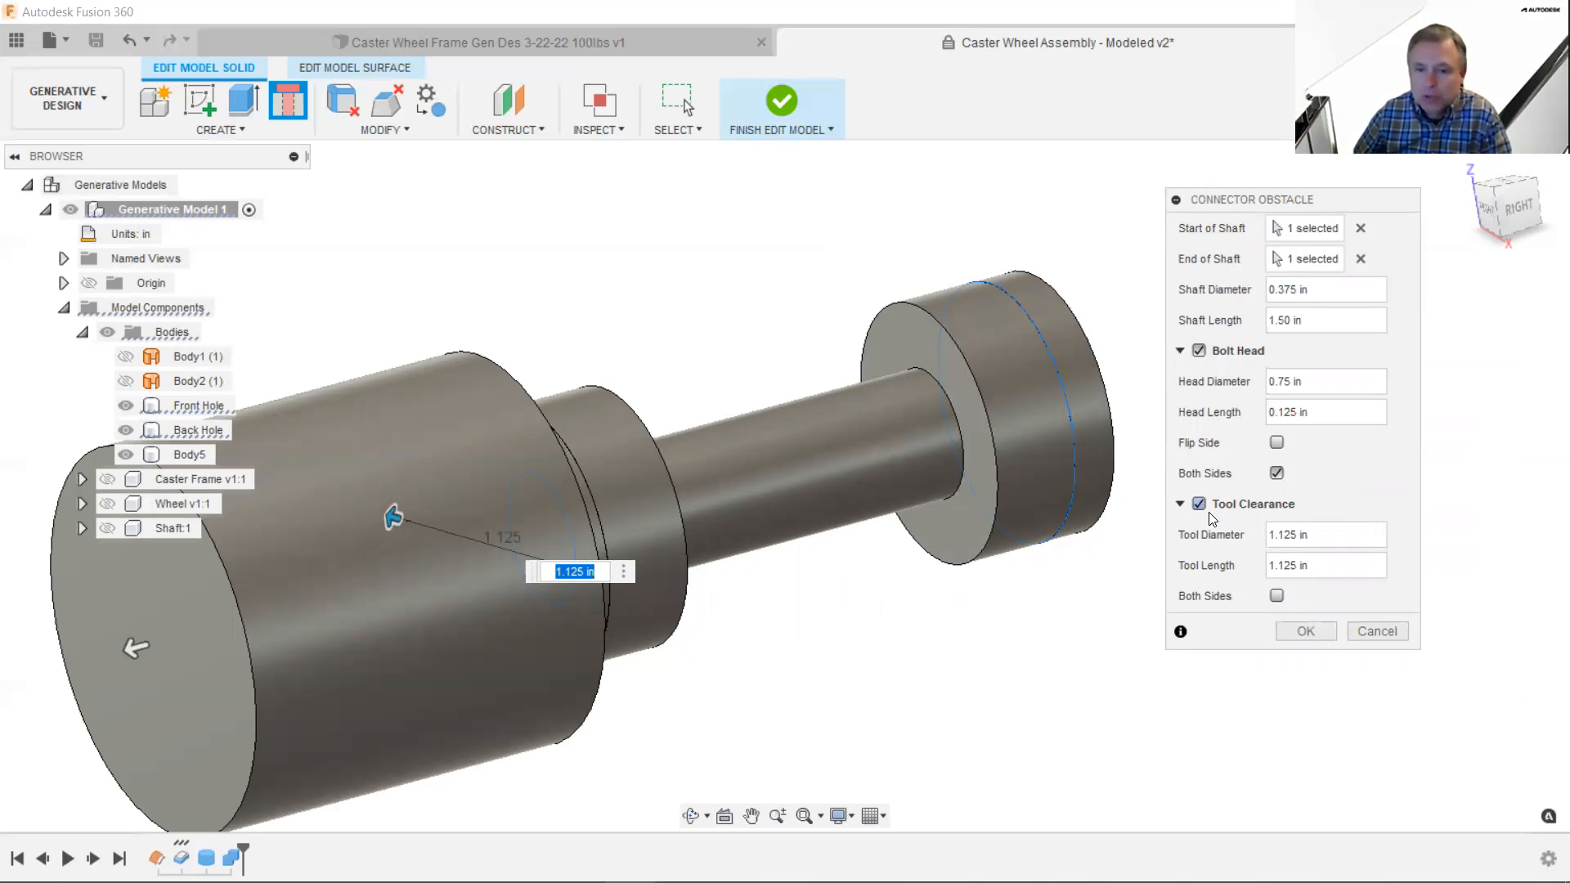
left_click(1320, 536)
type("1")
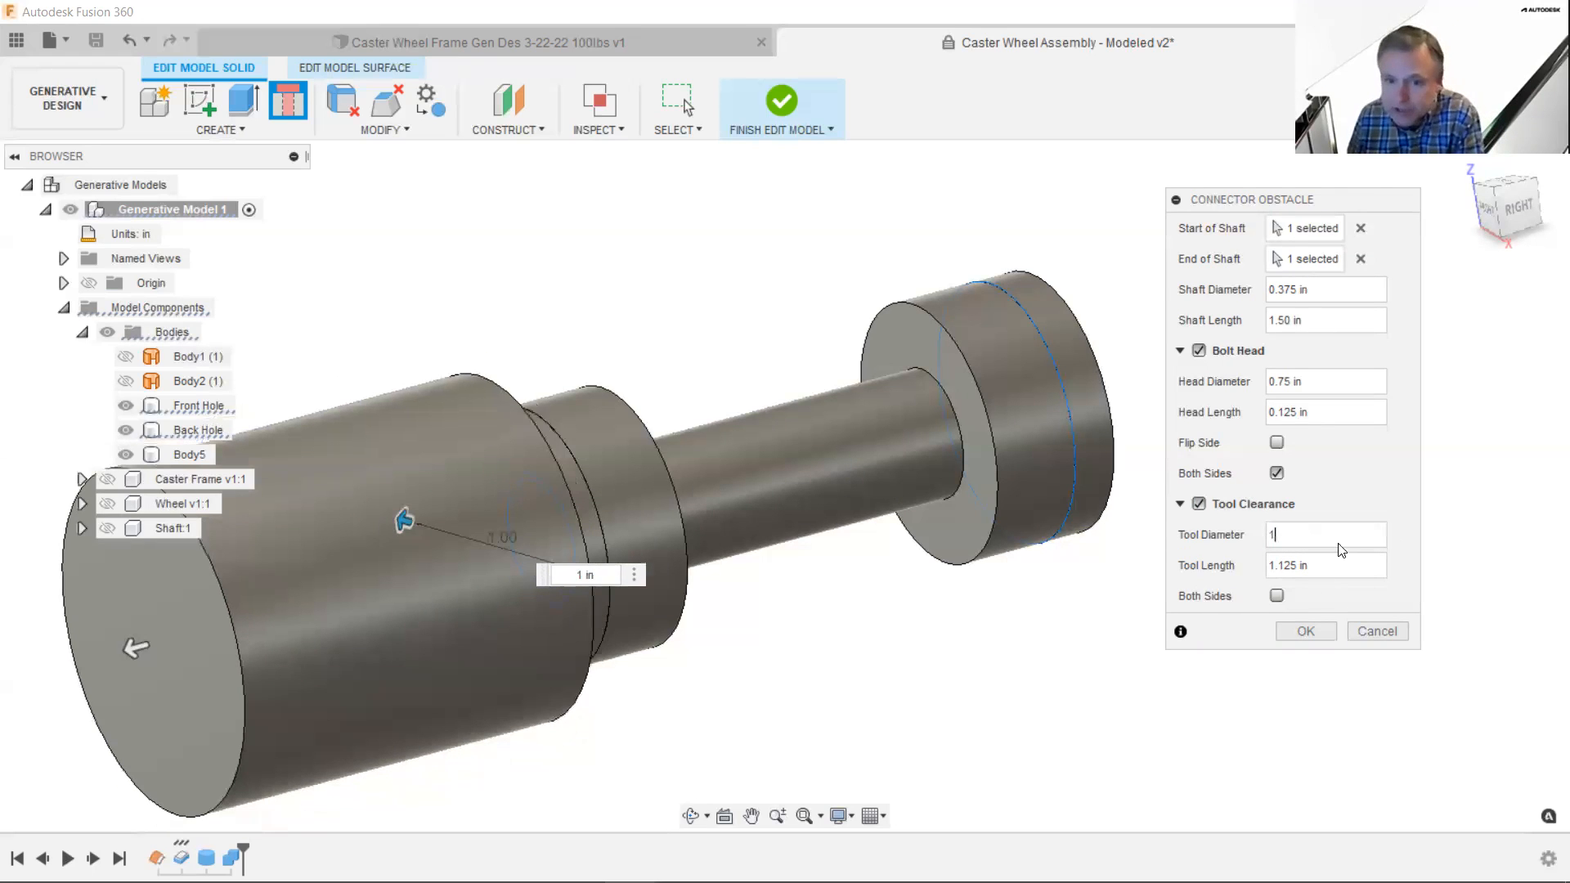
key("Tab")
type("1")
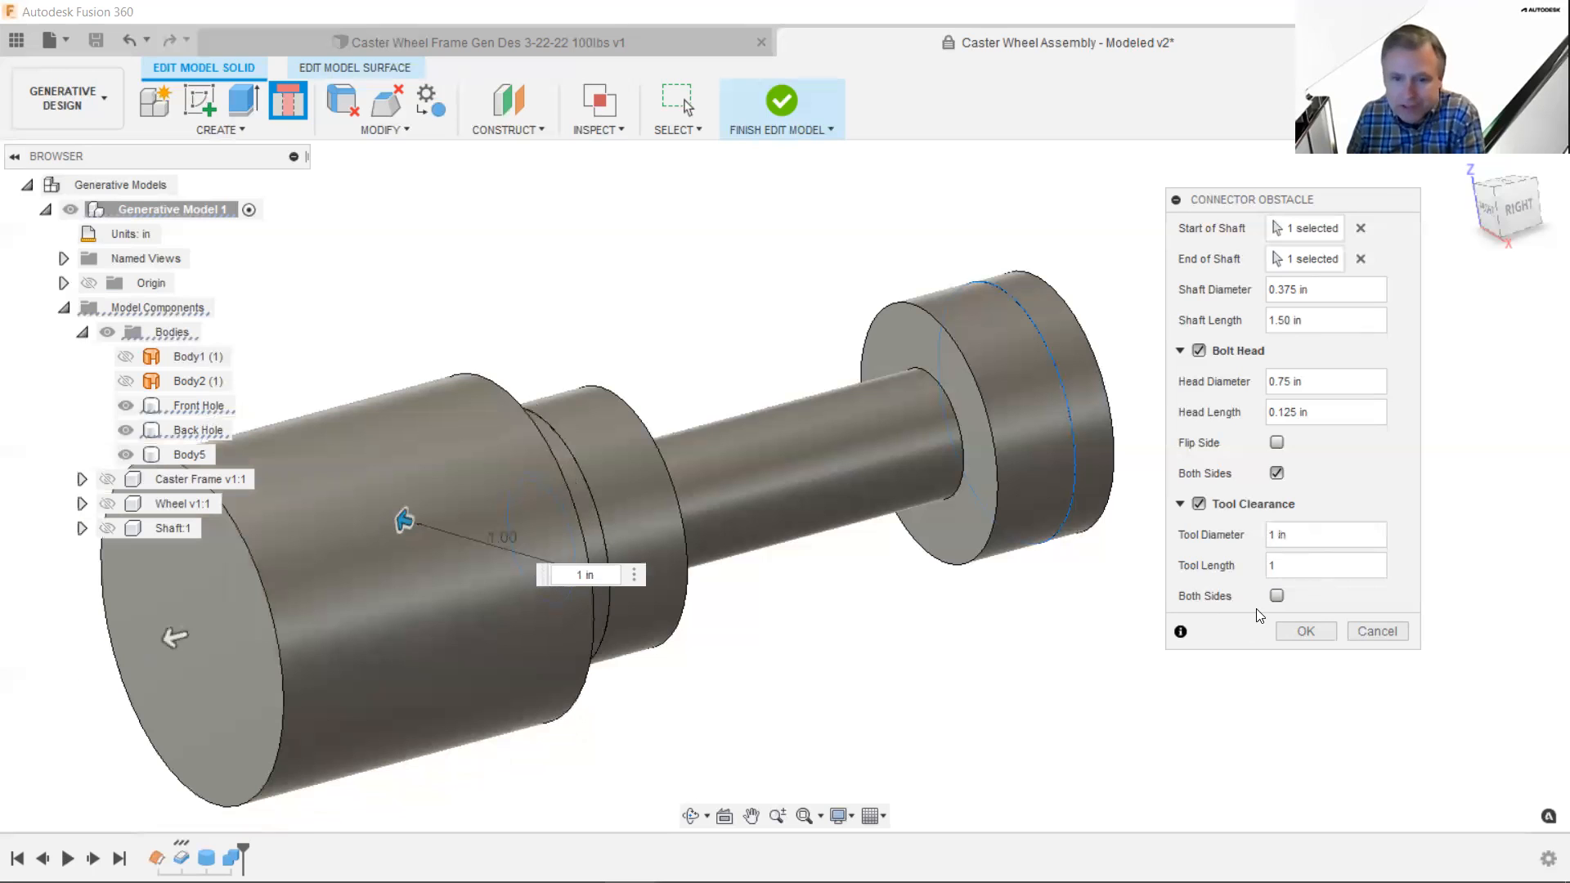
left_click(1277, 596)
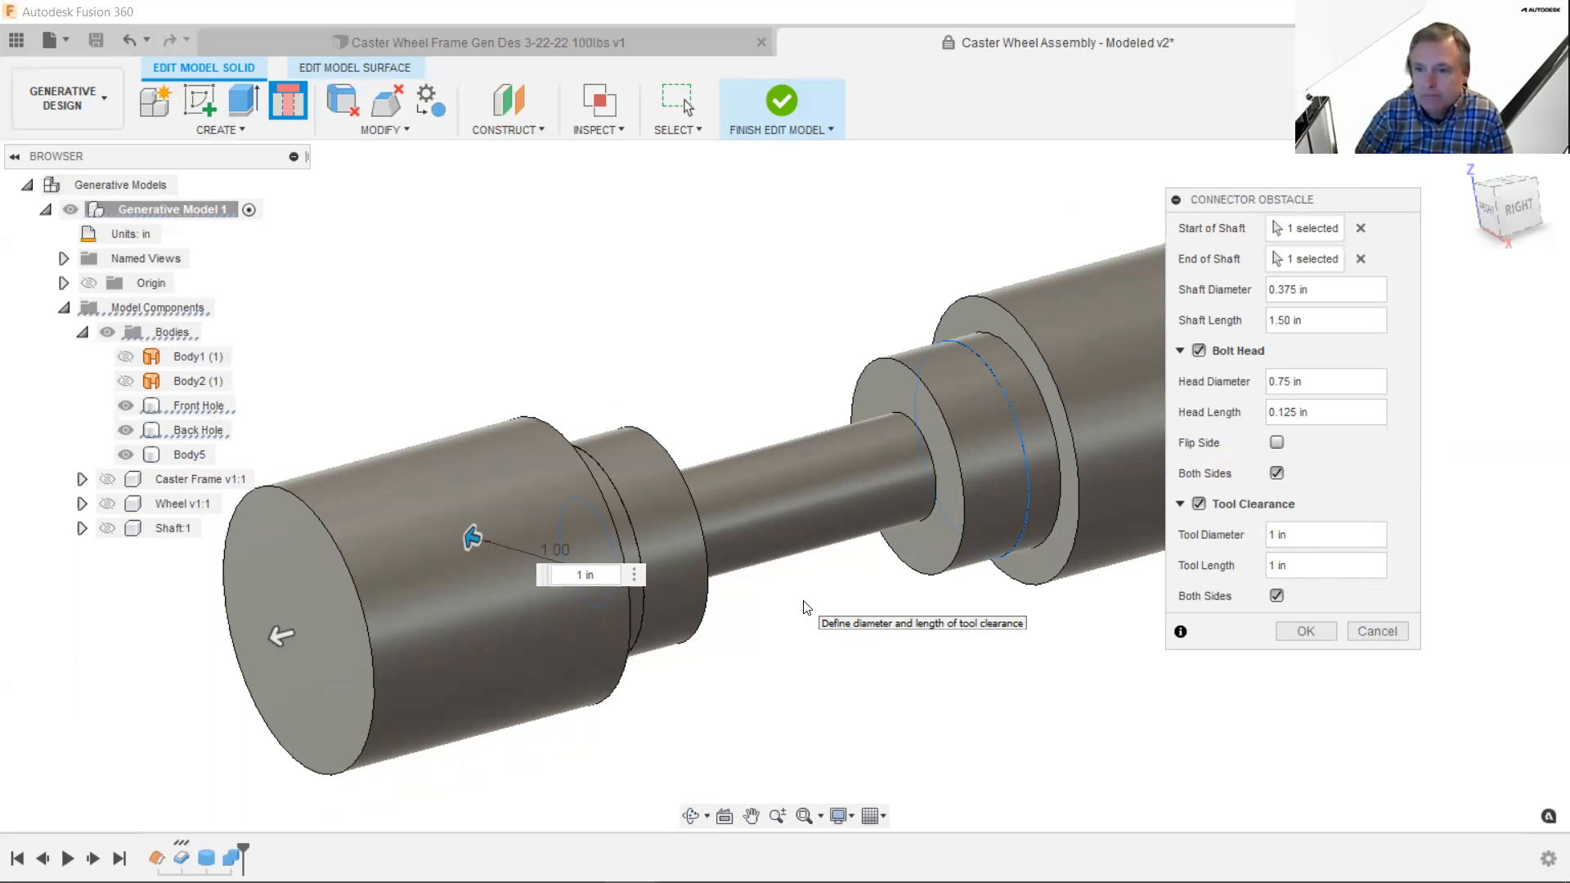
left_click(1302, 631)
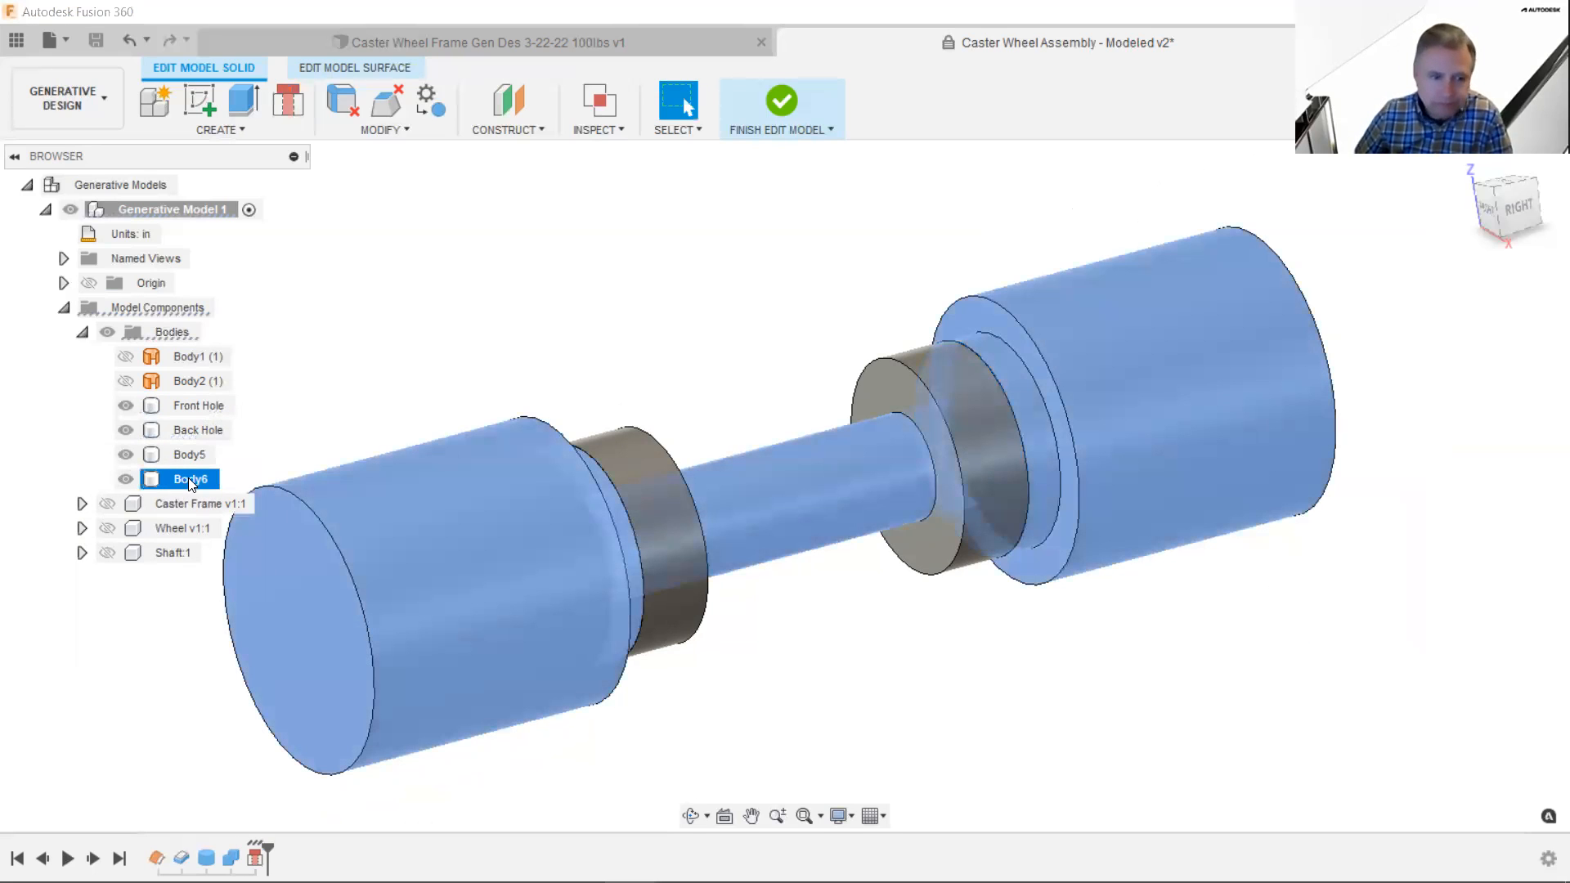
- Rename the new connector obstacle body as Obstacle Pin
double_click(190, 480)
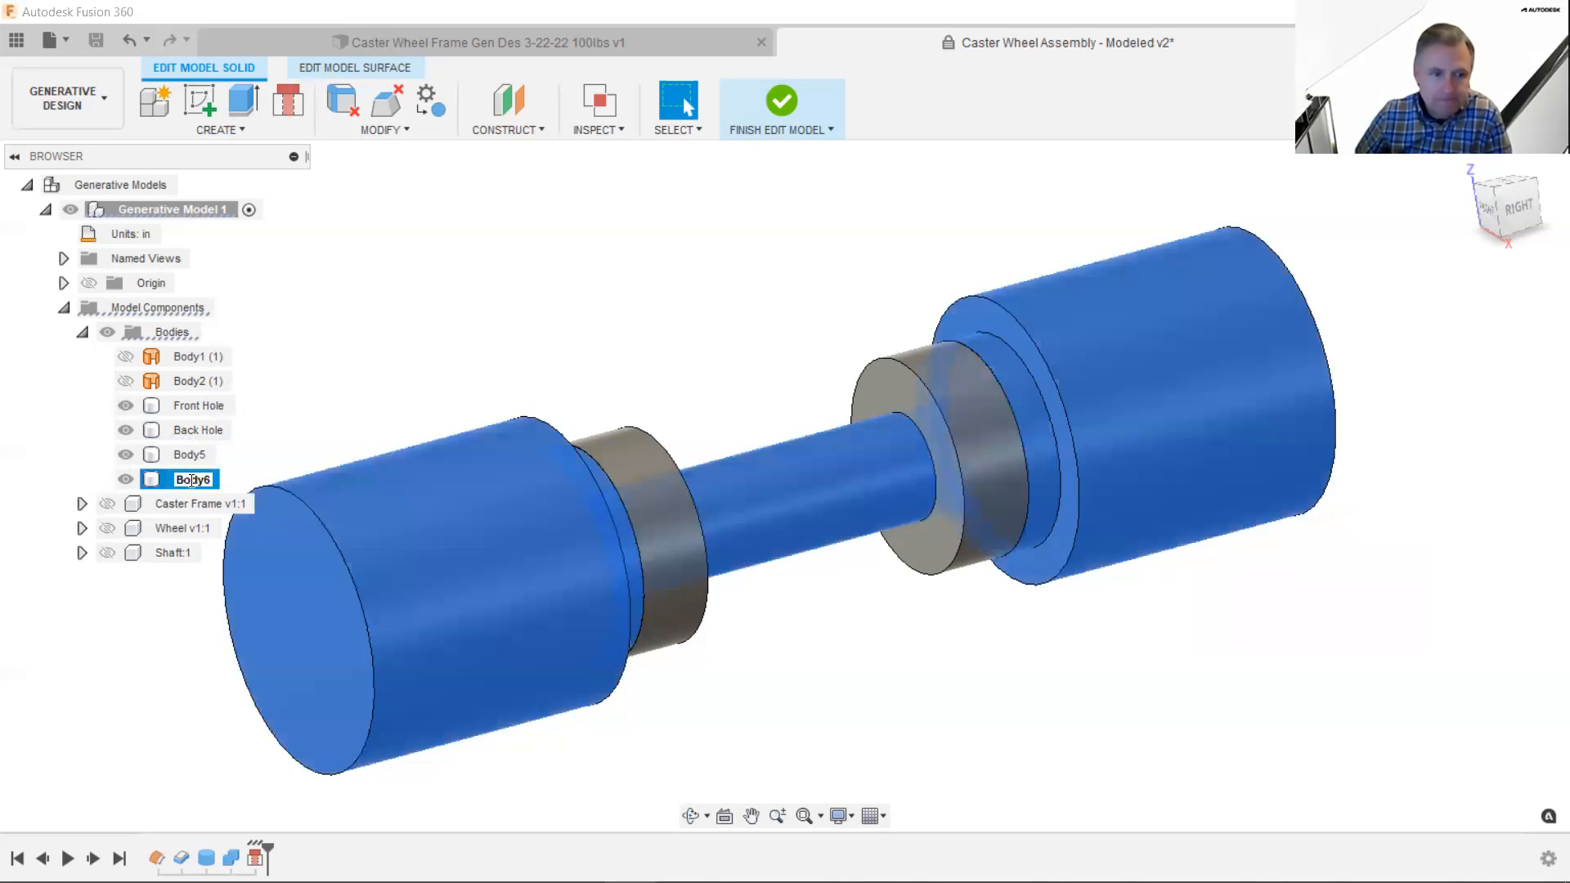
type("Obs")
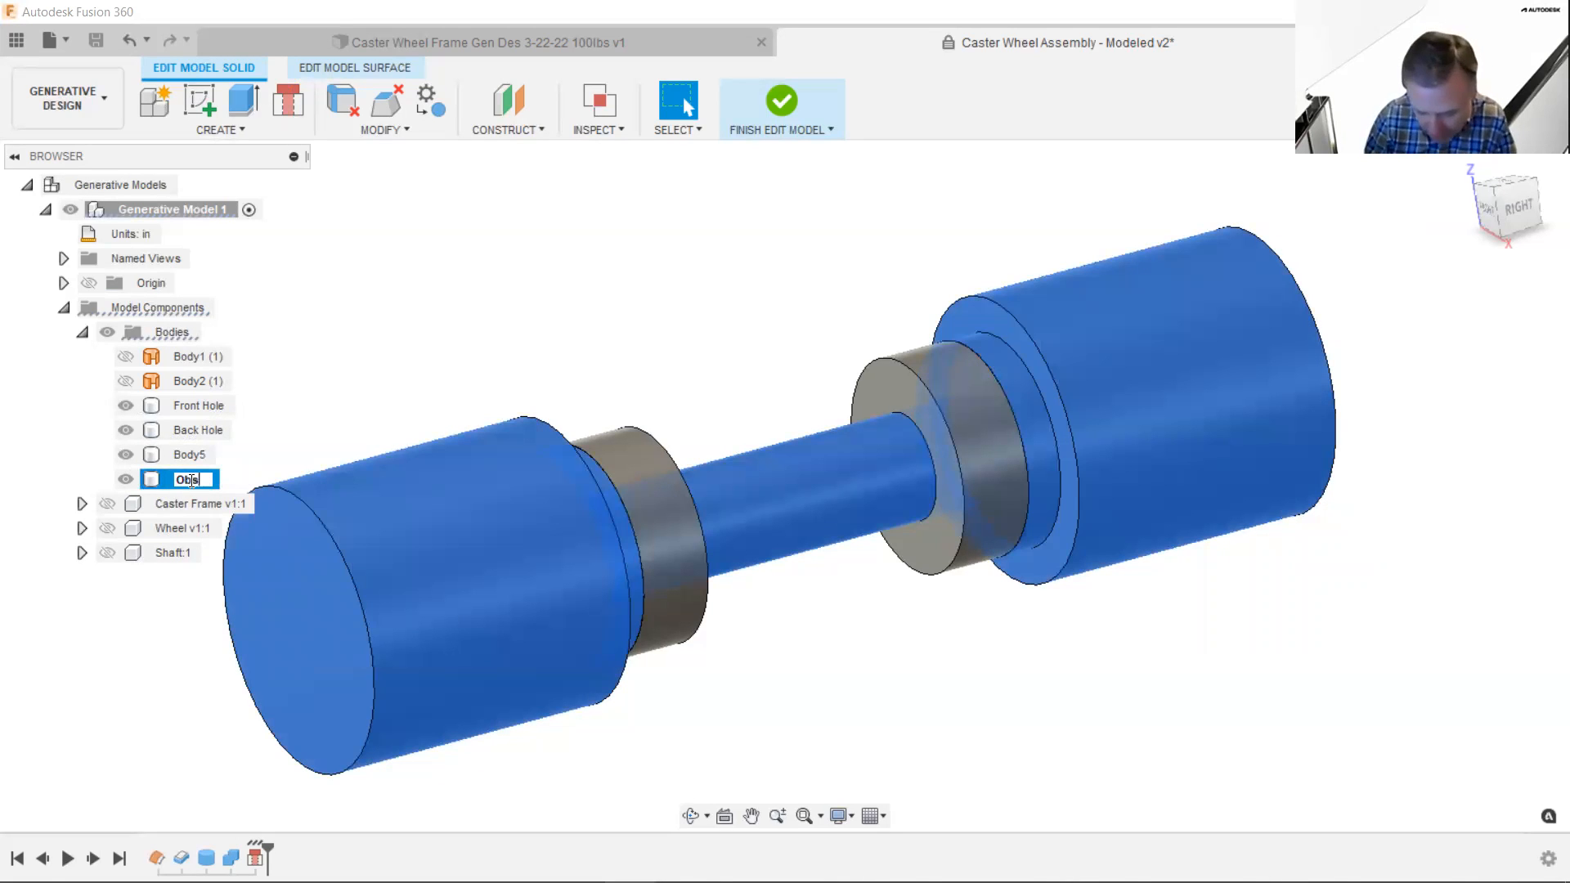
type("tacle ")
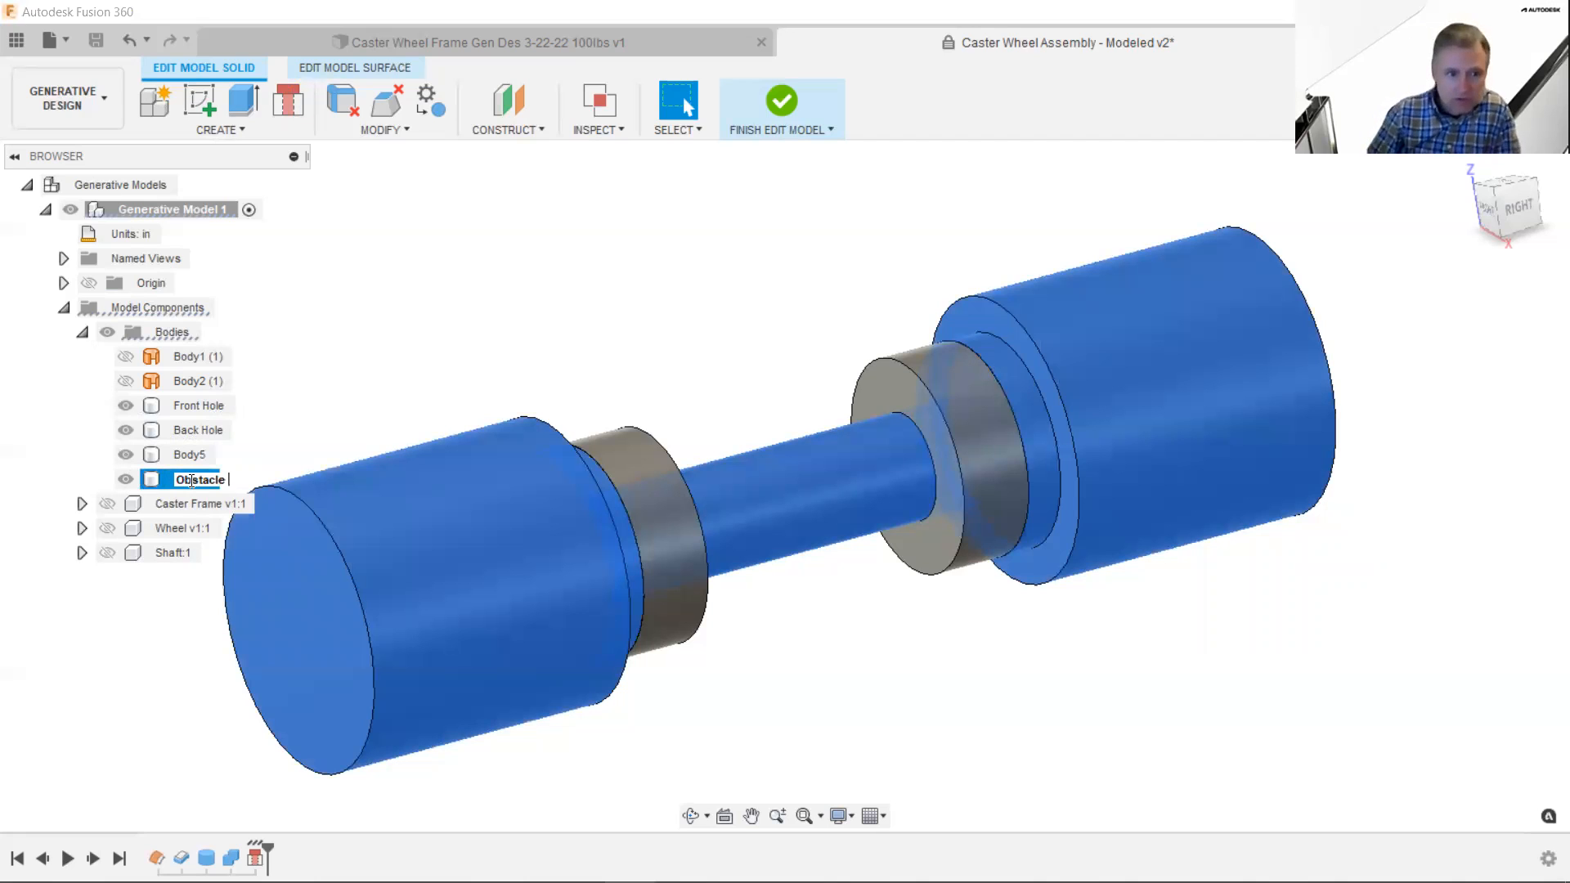
type("Pin")
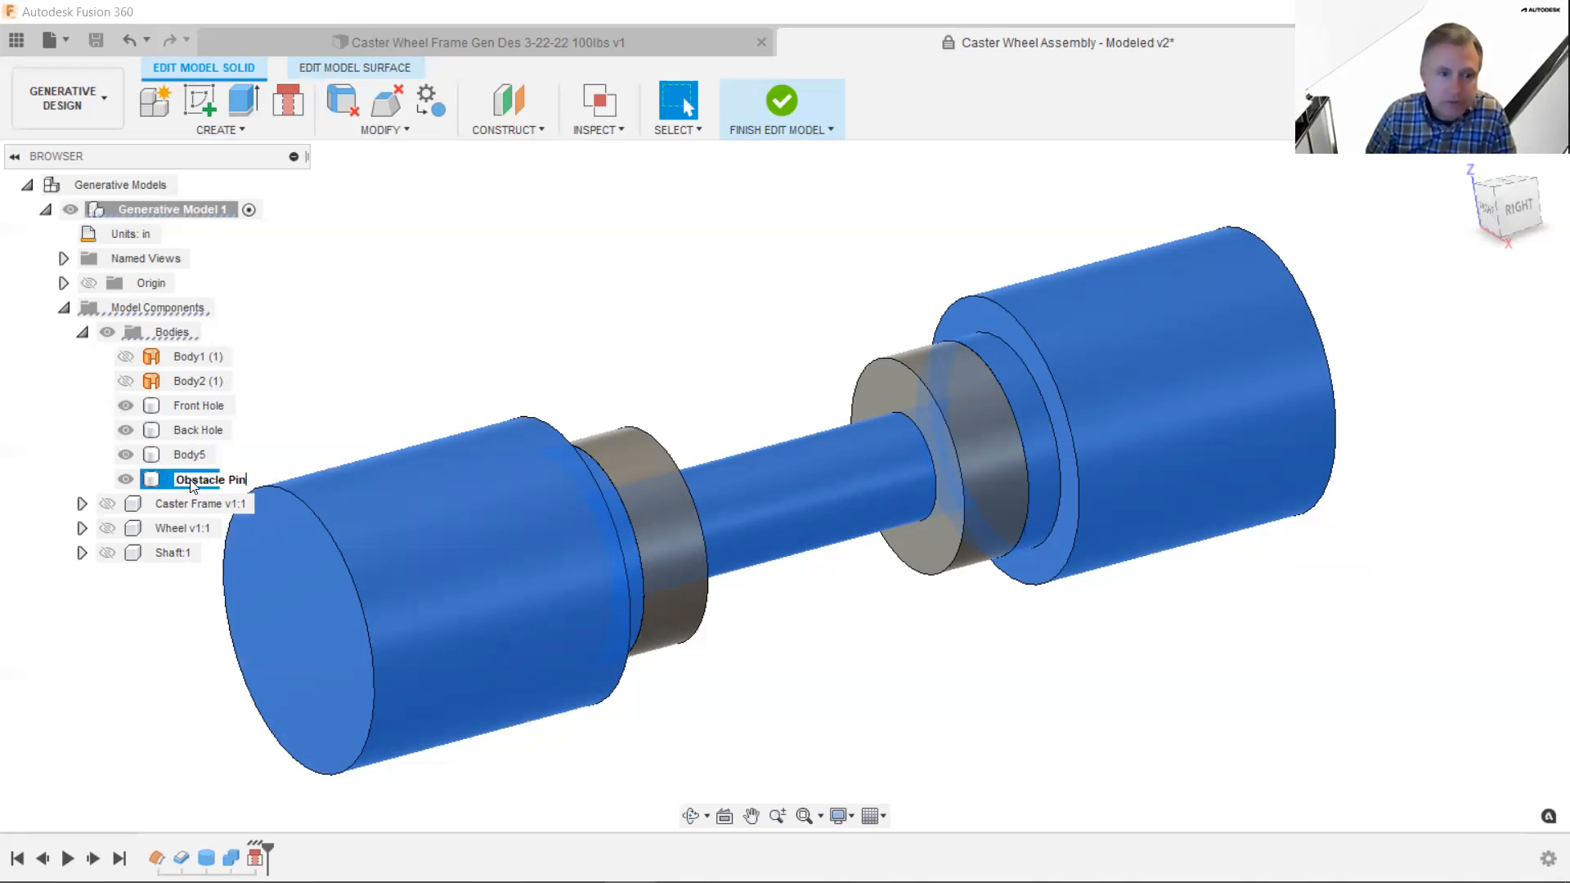
key("Return")
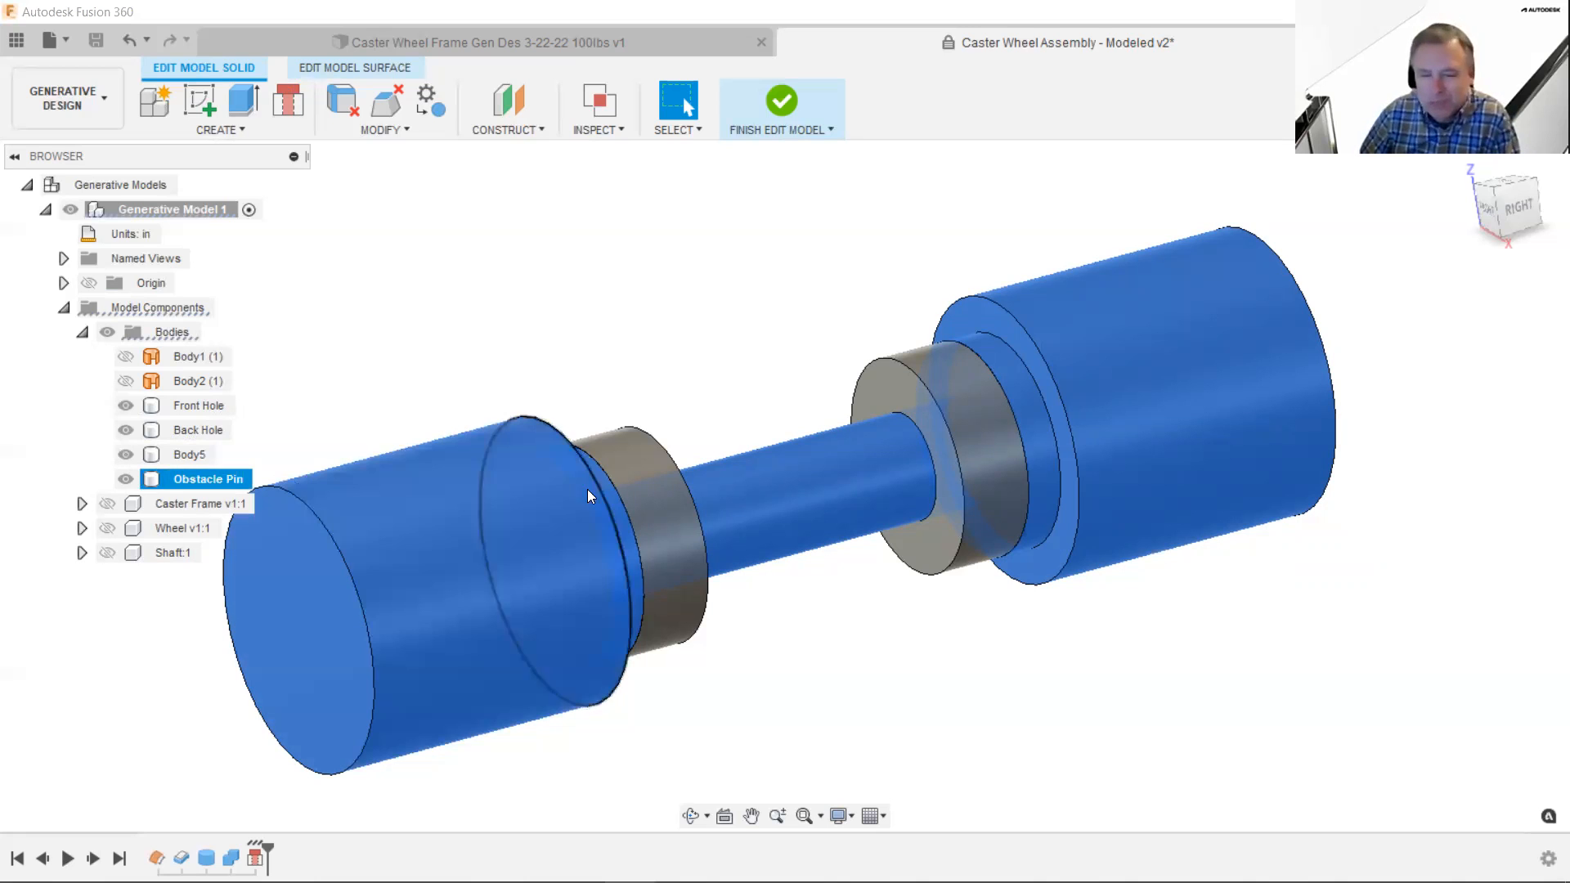
scroll(797, 593, "down", 3)
left_click(839, 620)
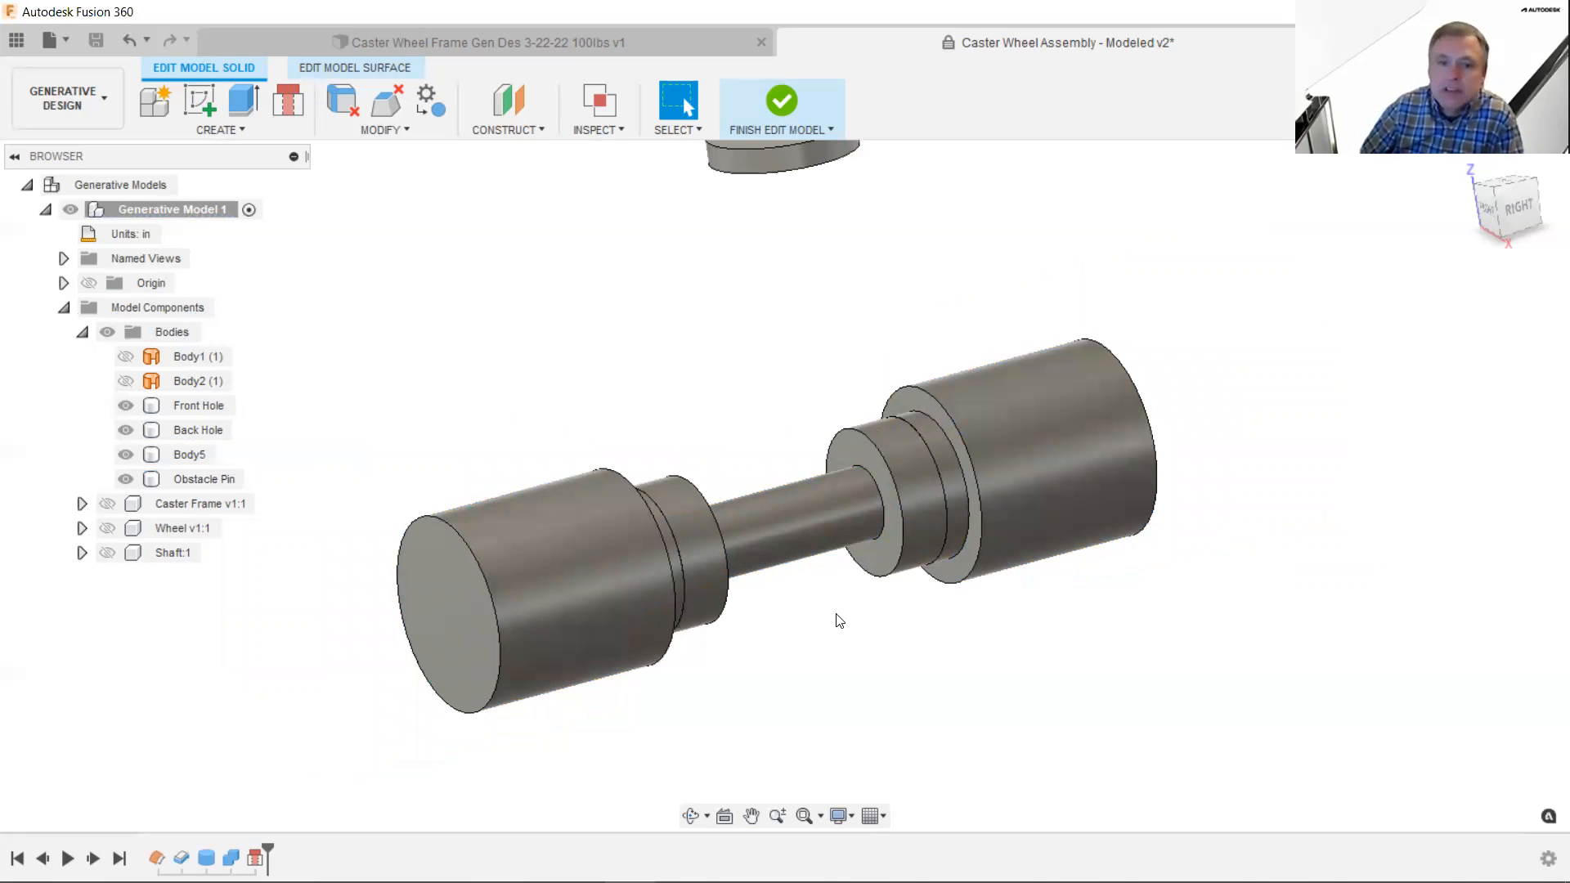
left_click(710, 512)
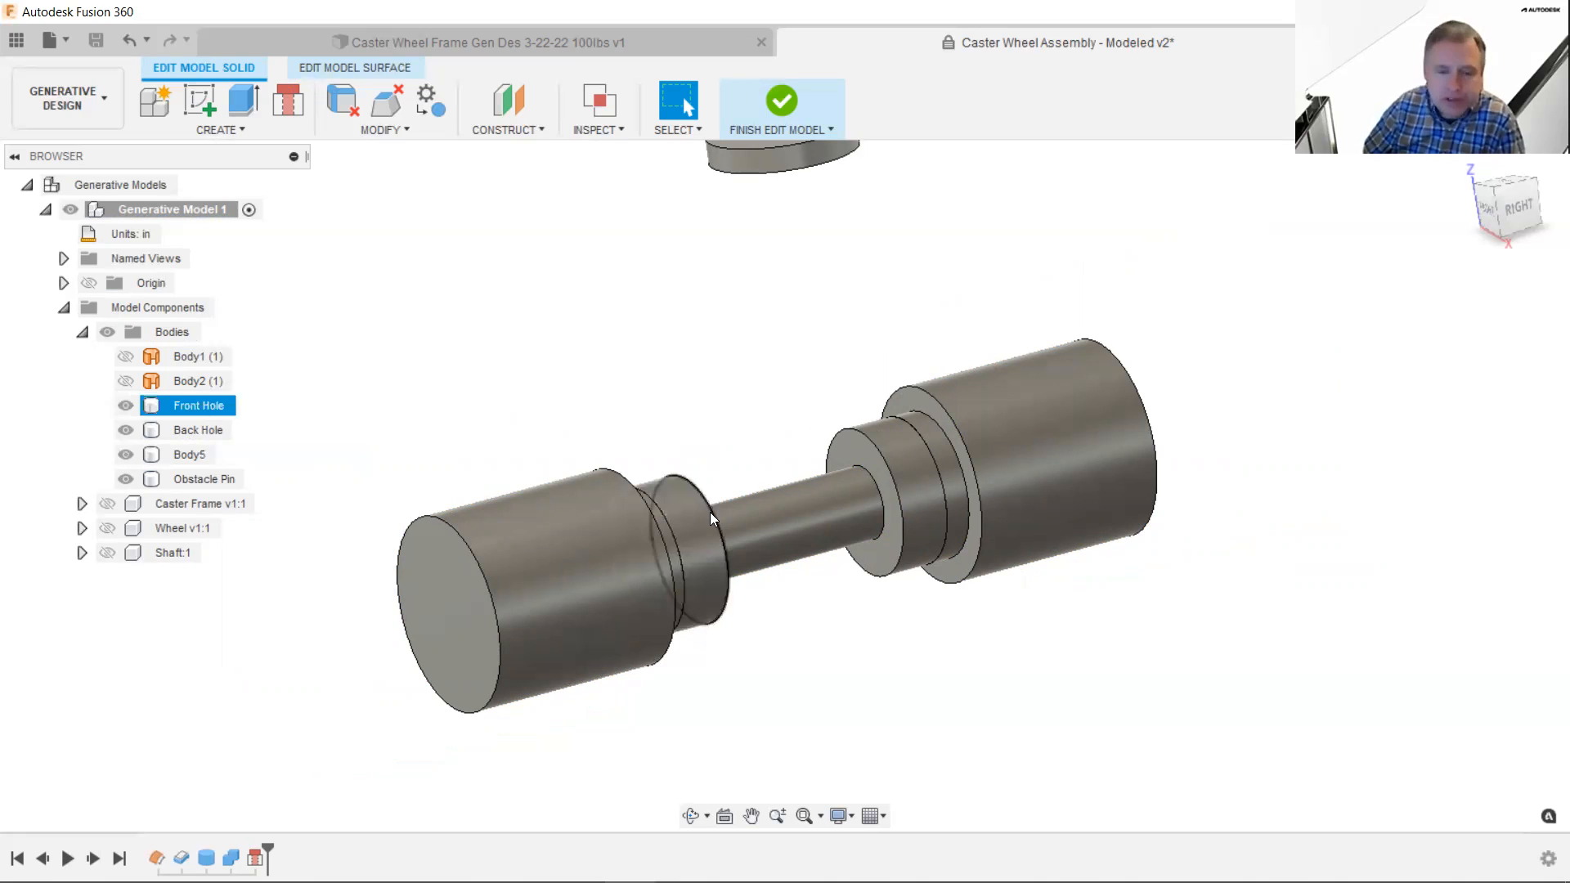
left_click(830, 419)
left_click(890, 430)
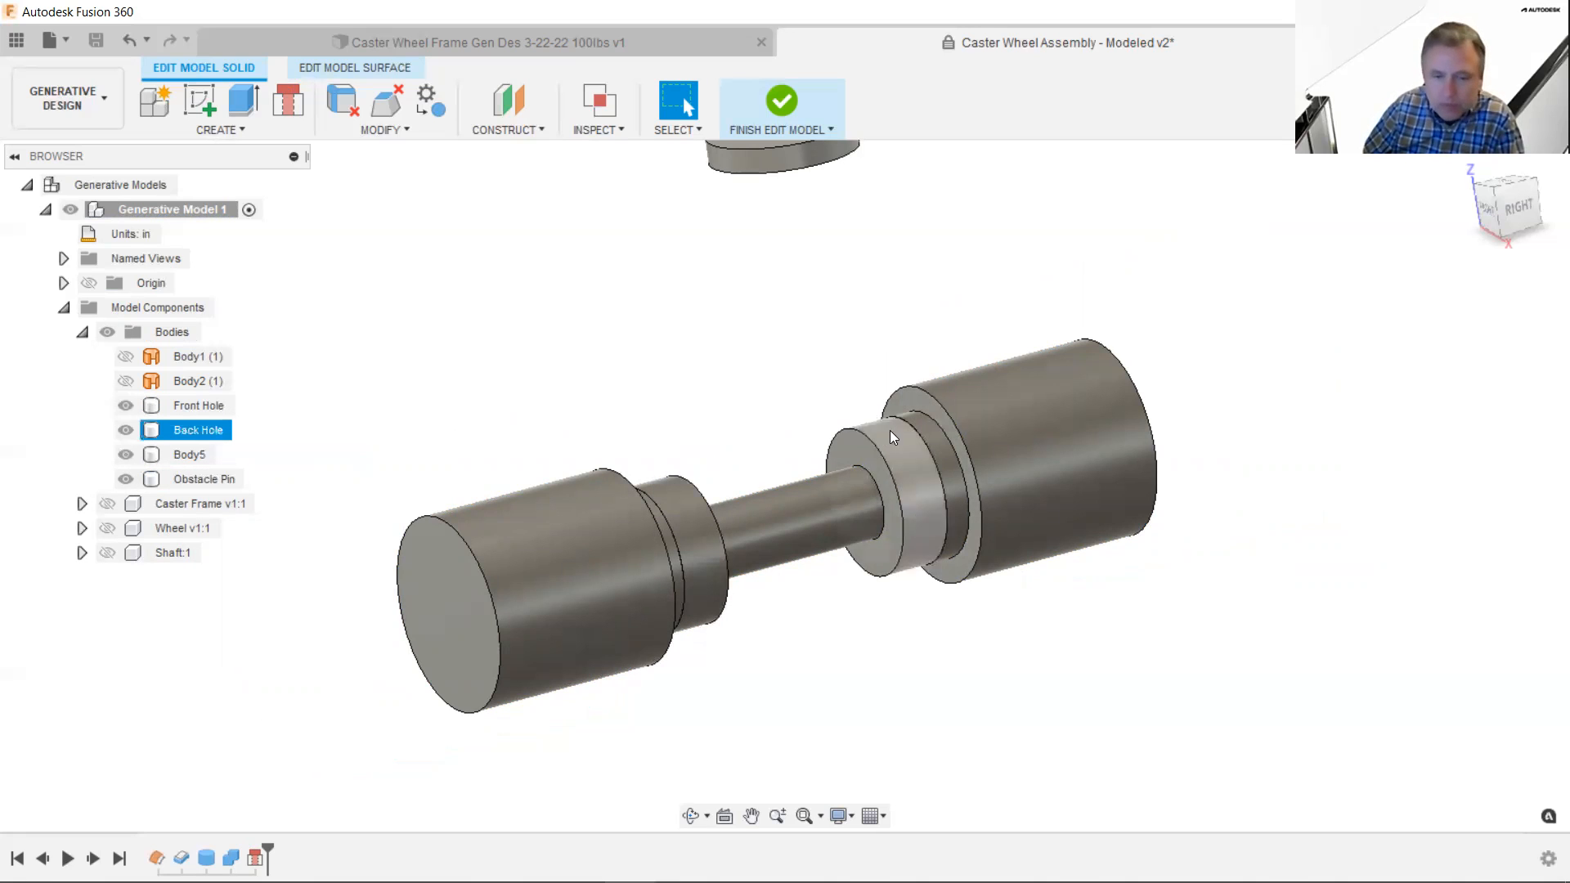
key("Escape")
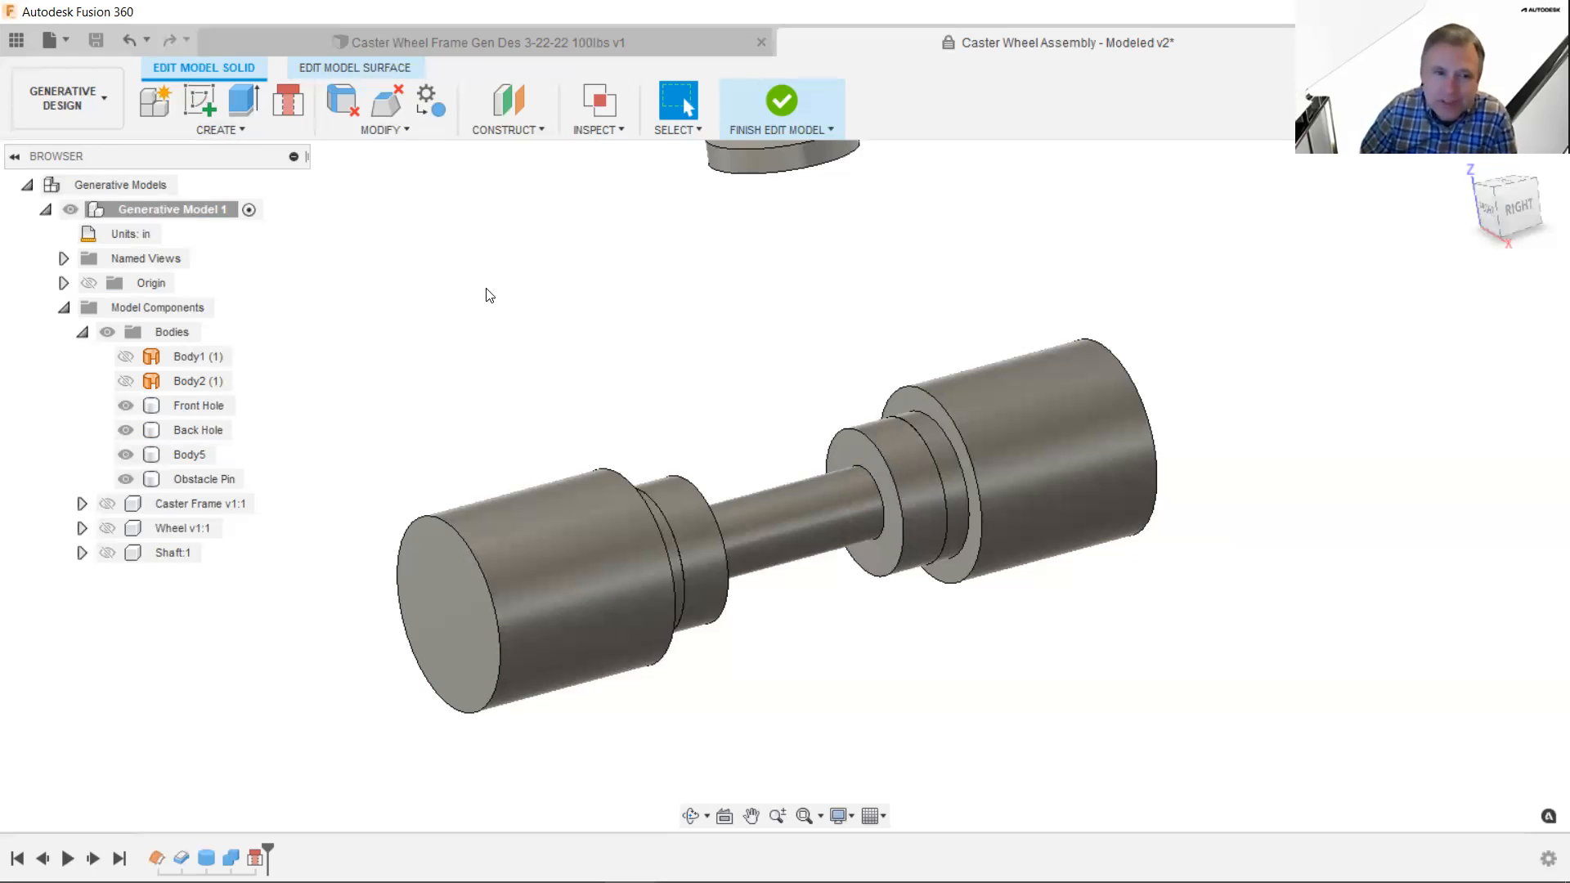
- Place a cylinder with a 3.5 in diameter on the back hole's inner face, centred on the hole
left_click(237, 131)
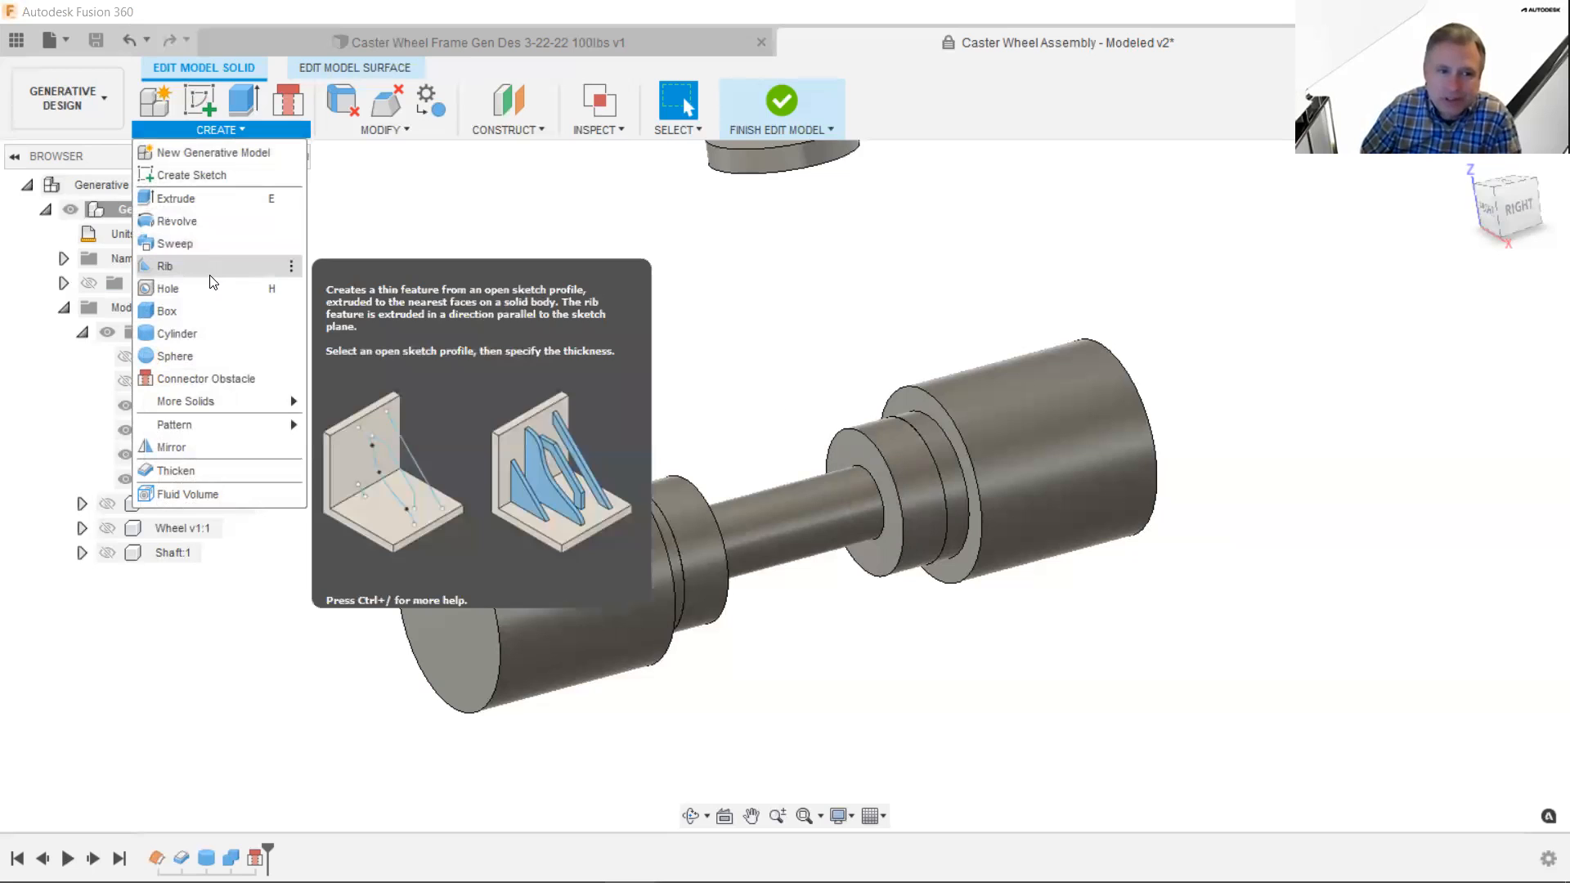
left_click(229, 332)
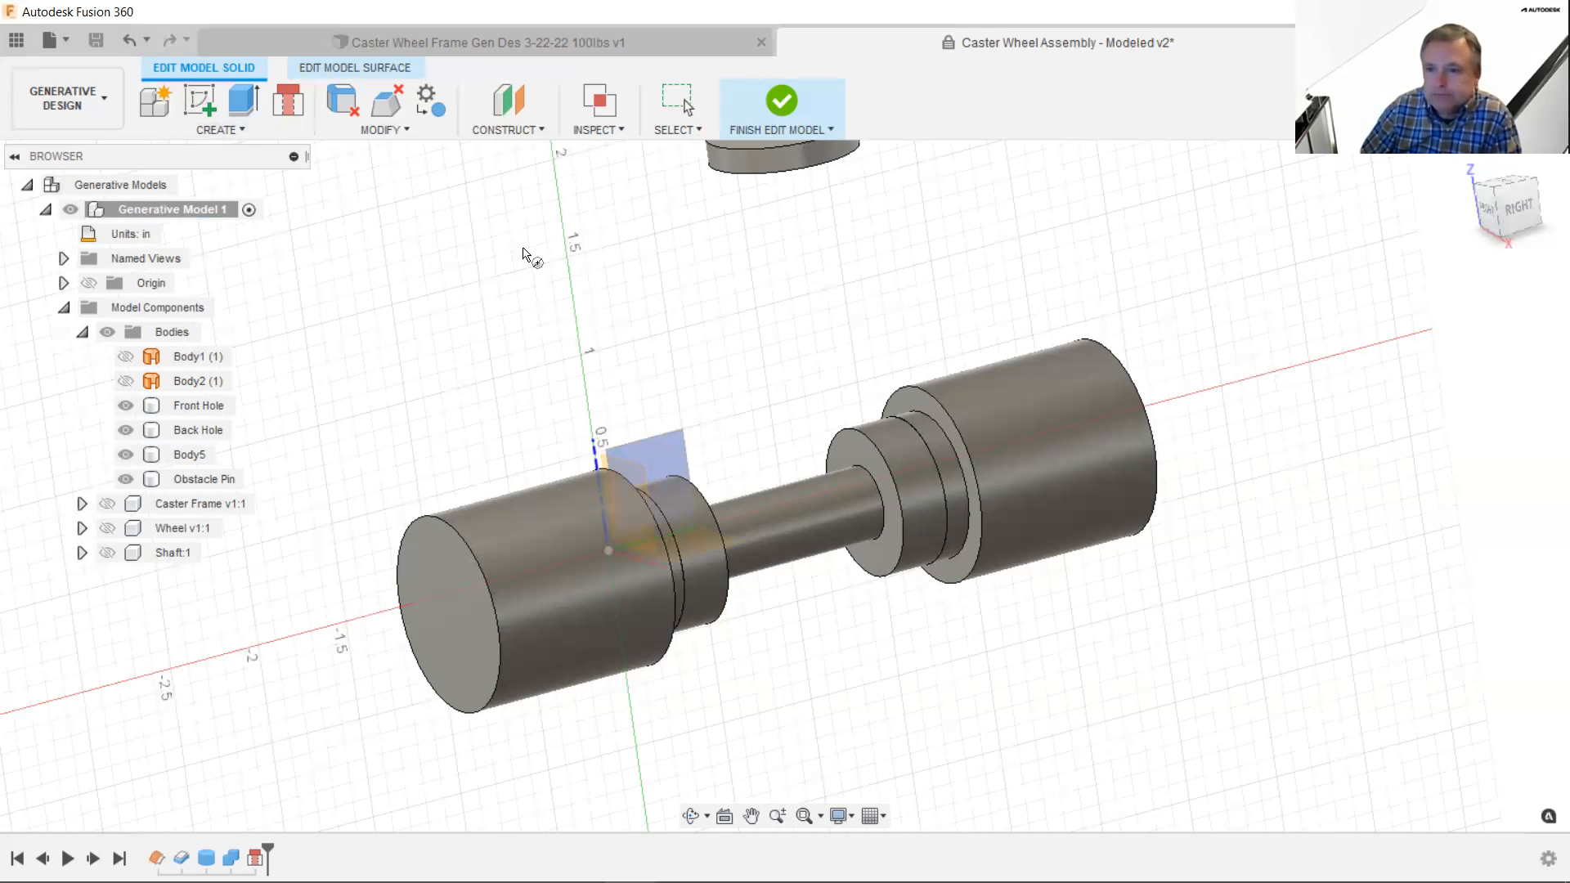
scroll(859, 425, "up", 3)
middle_click_drag(851, 450, 827, 307)
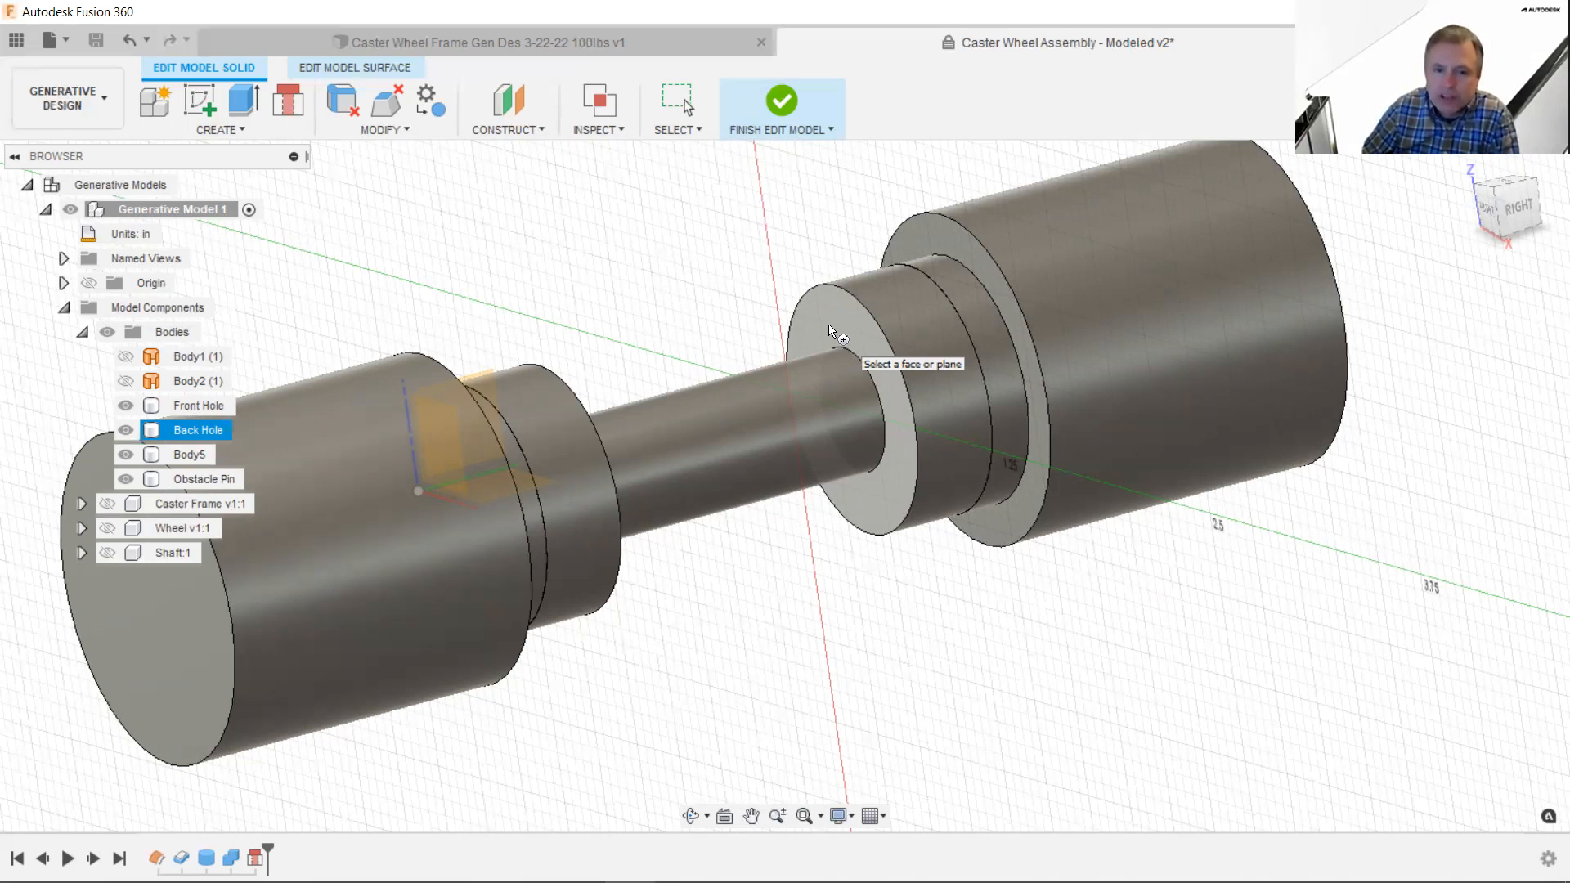
left_click(830, 328)
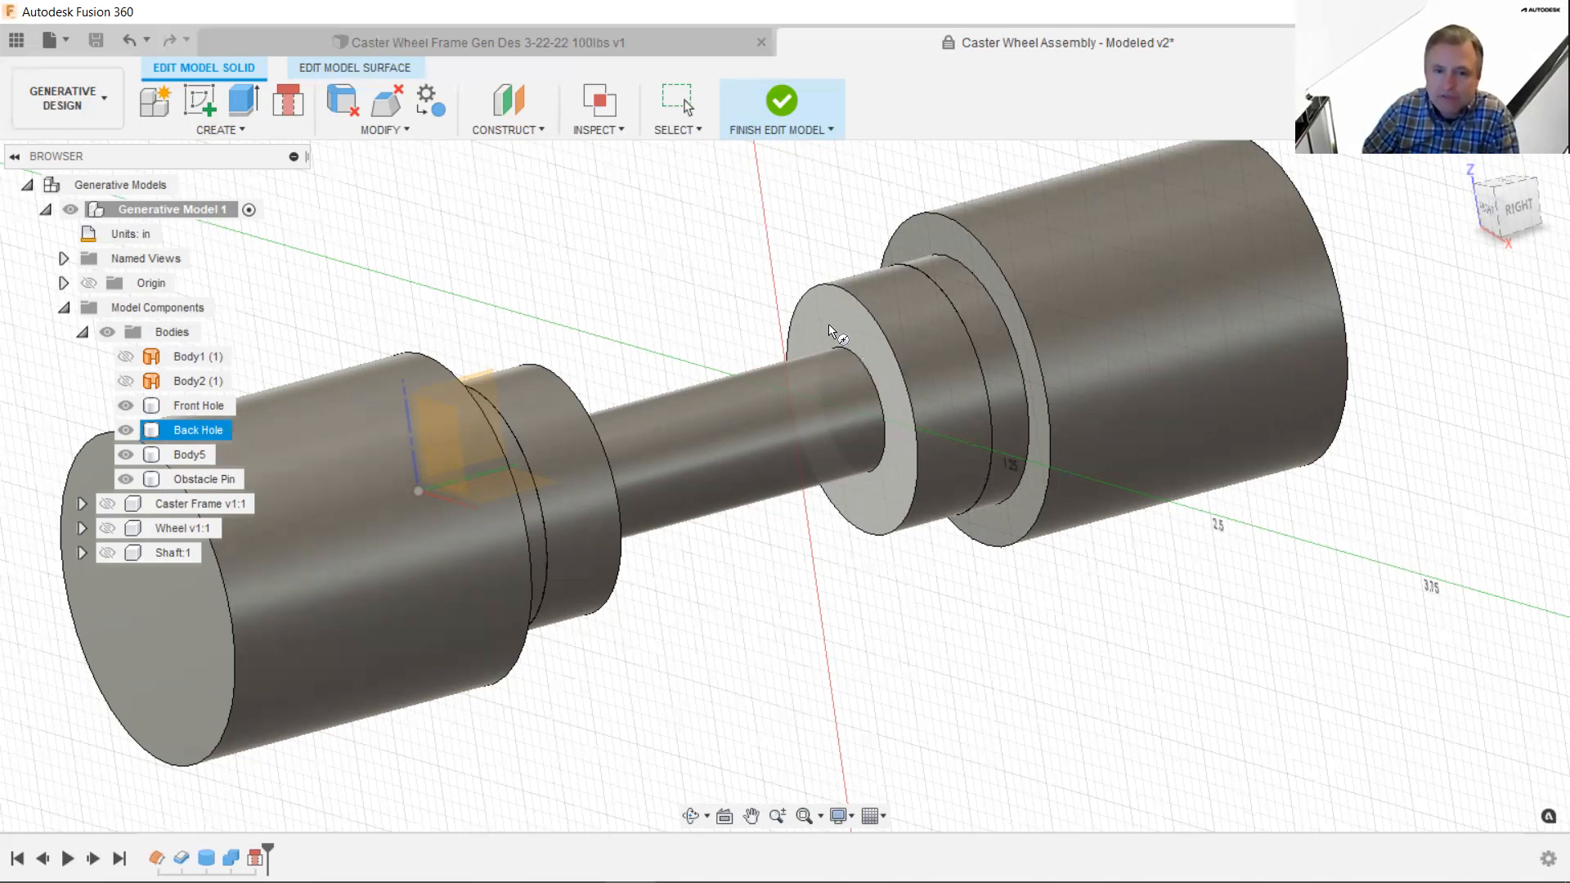
left_click(851, 418)
middle_click_drag(802, 352, 855, 407)
scroll(855, 407, "down", 2)
scroll(1028, 277, "down", 2)
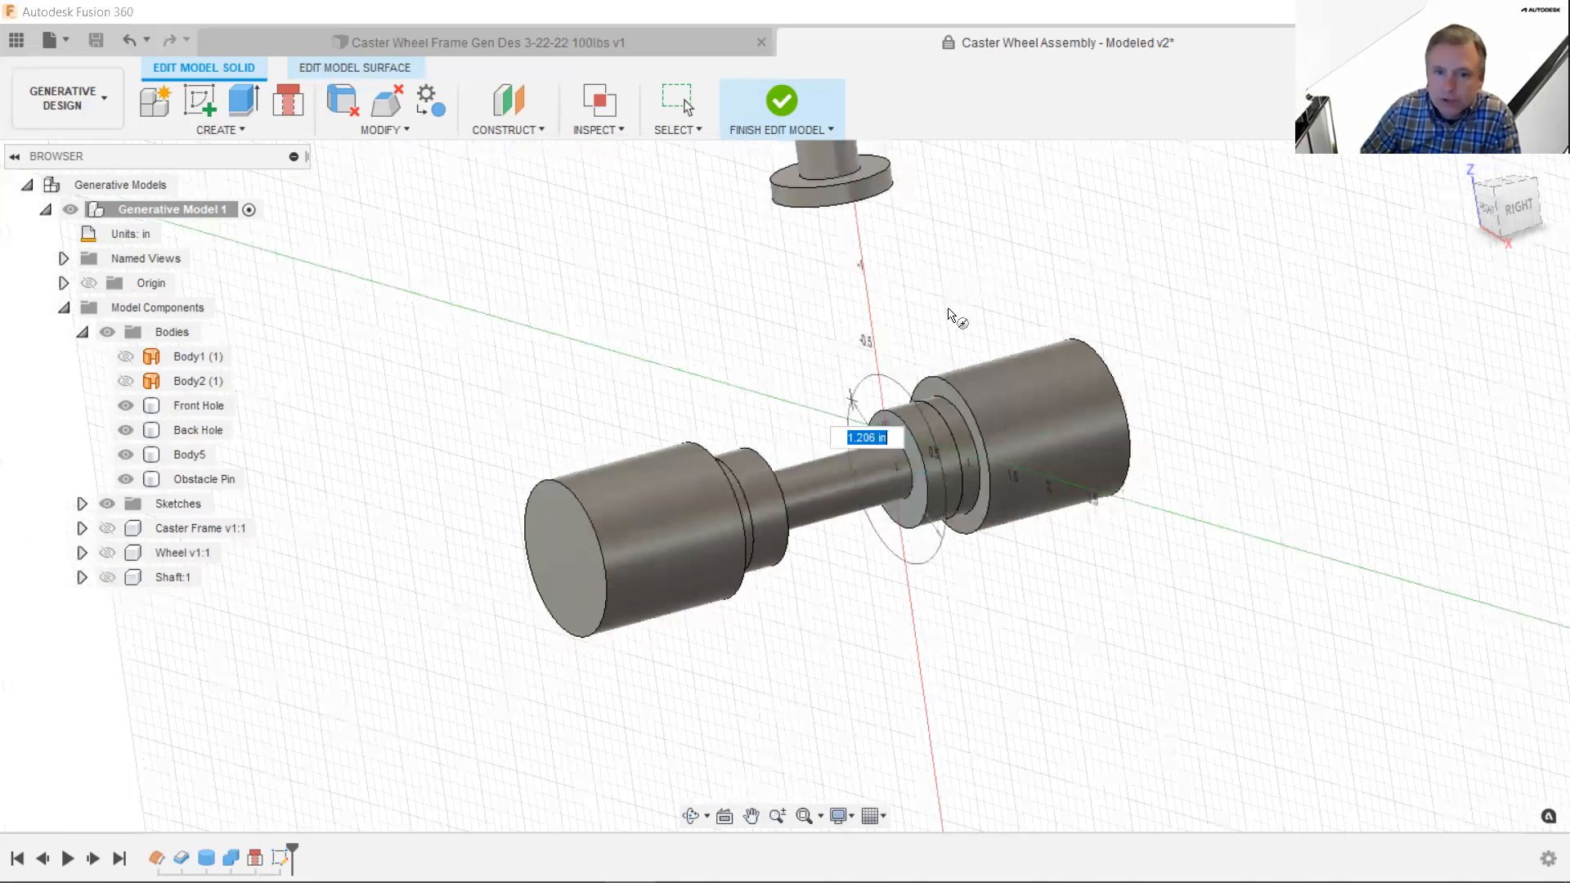
scroll(954, 315, "down", 2)
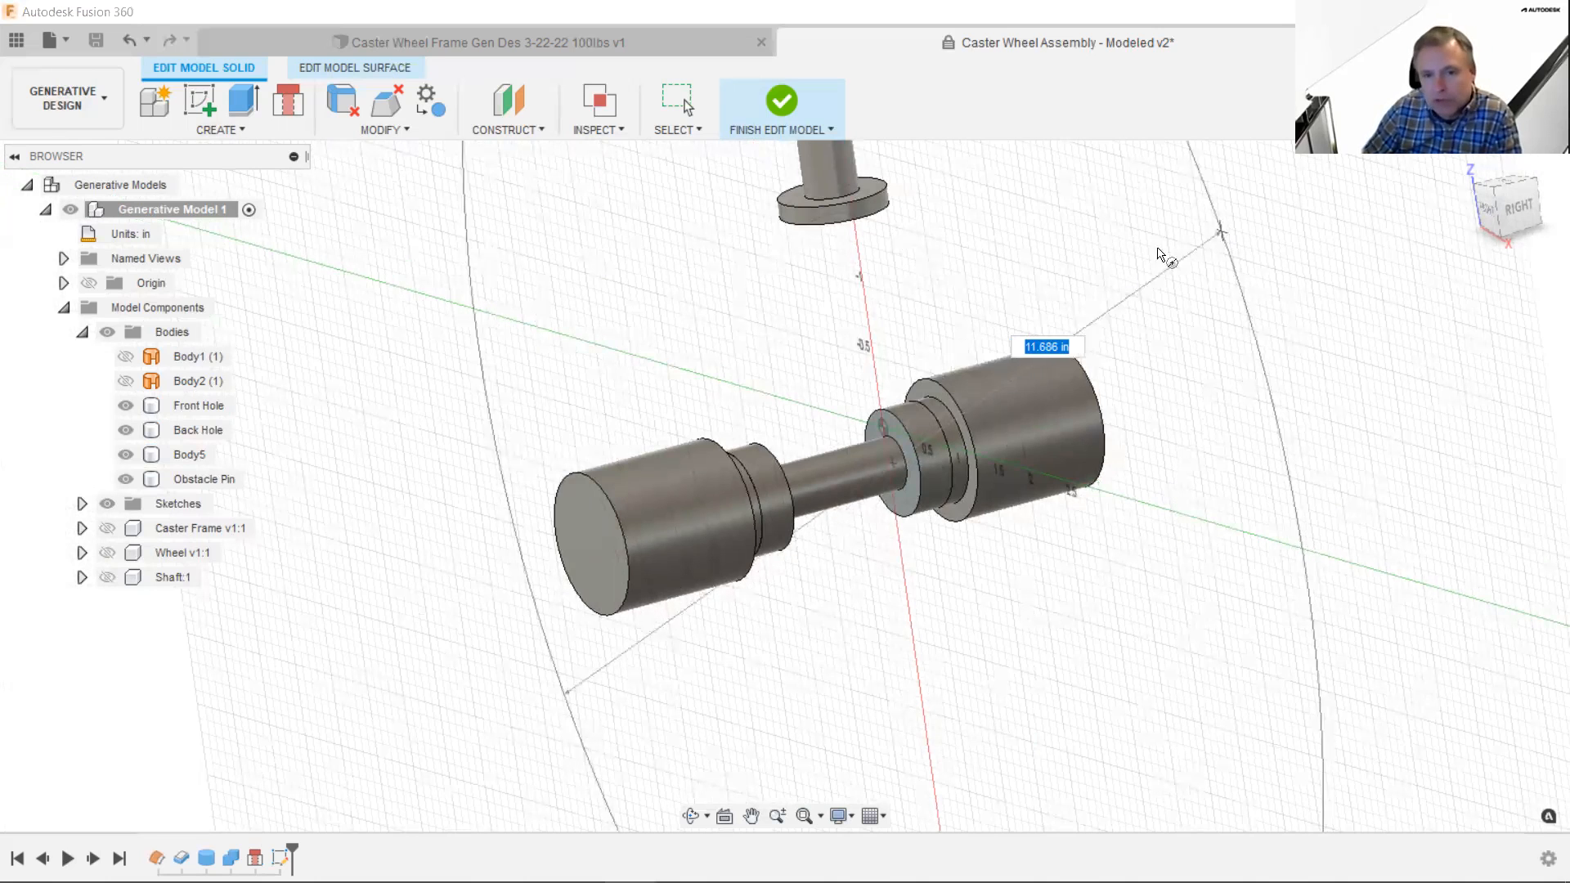
left_click(1487, 217)
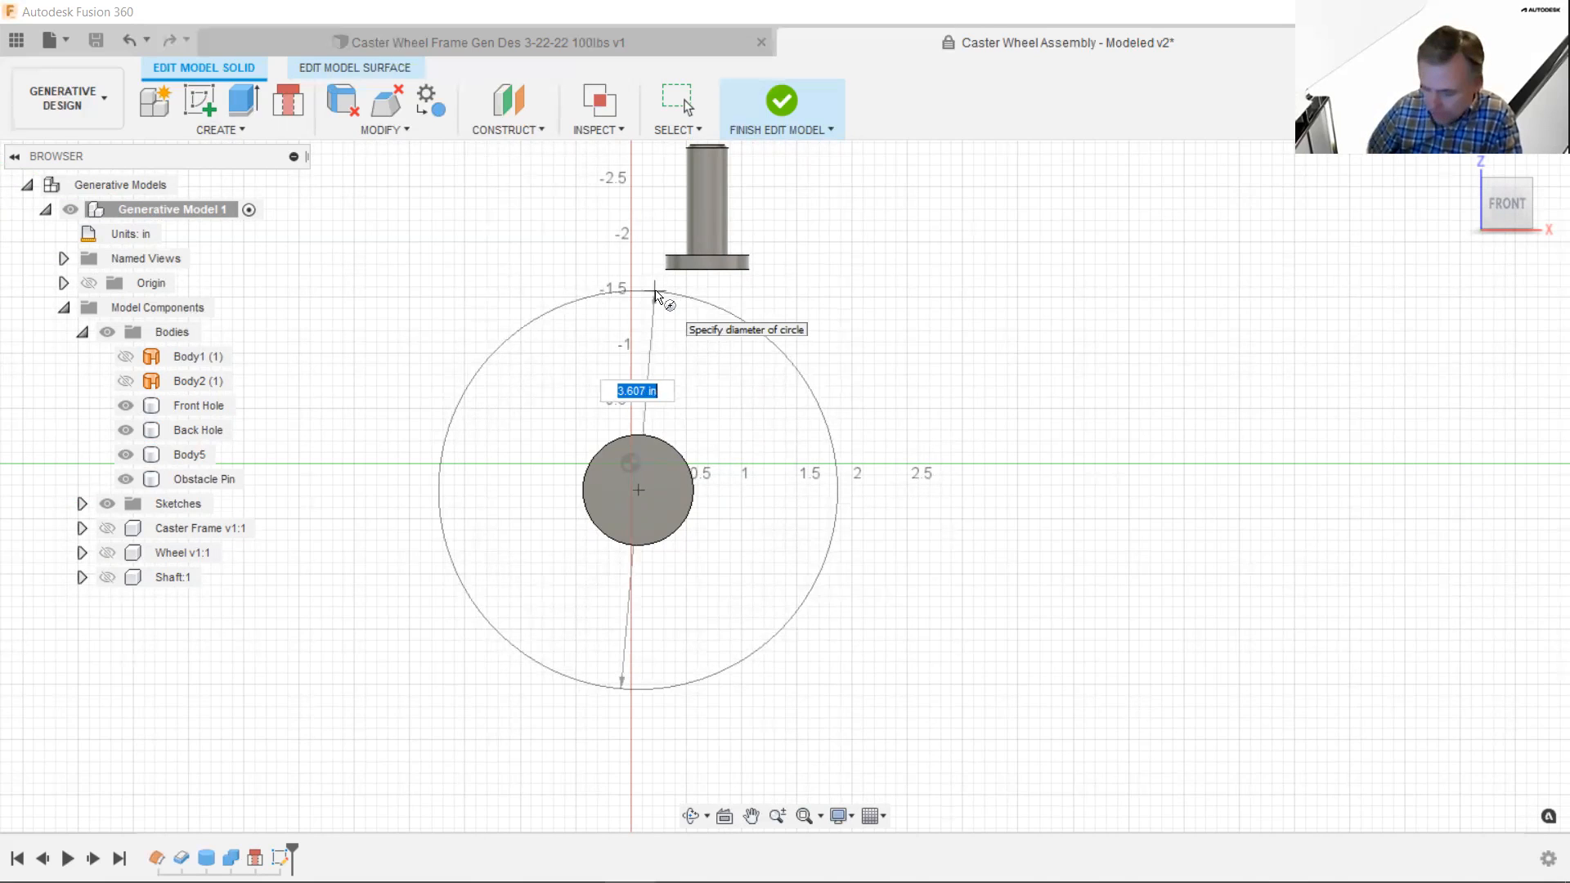
type("3.5")
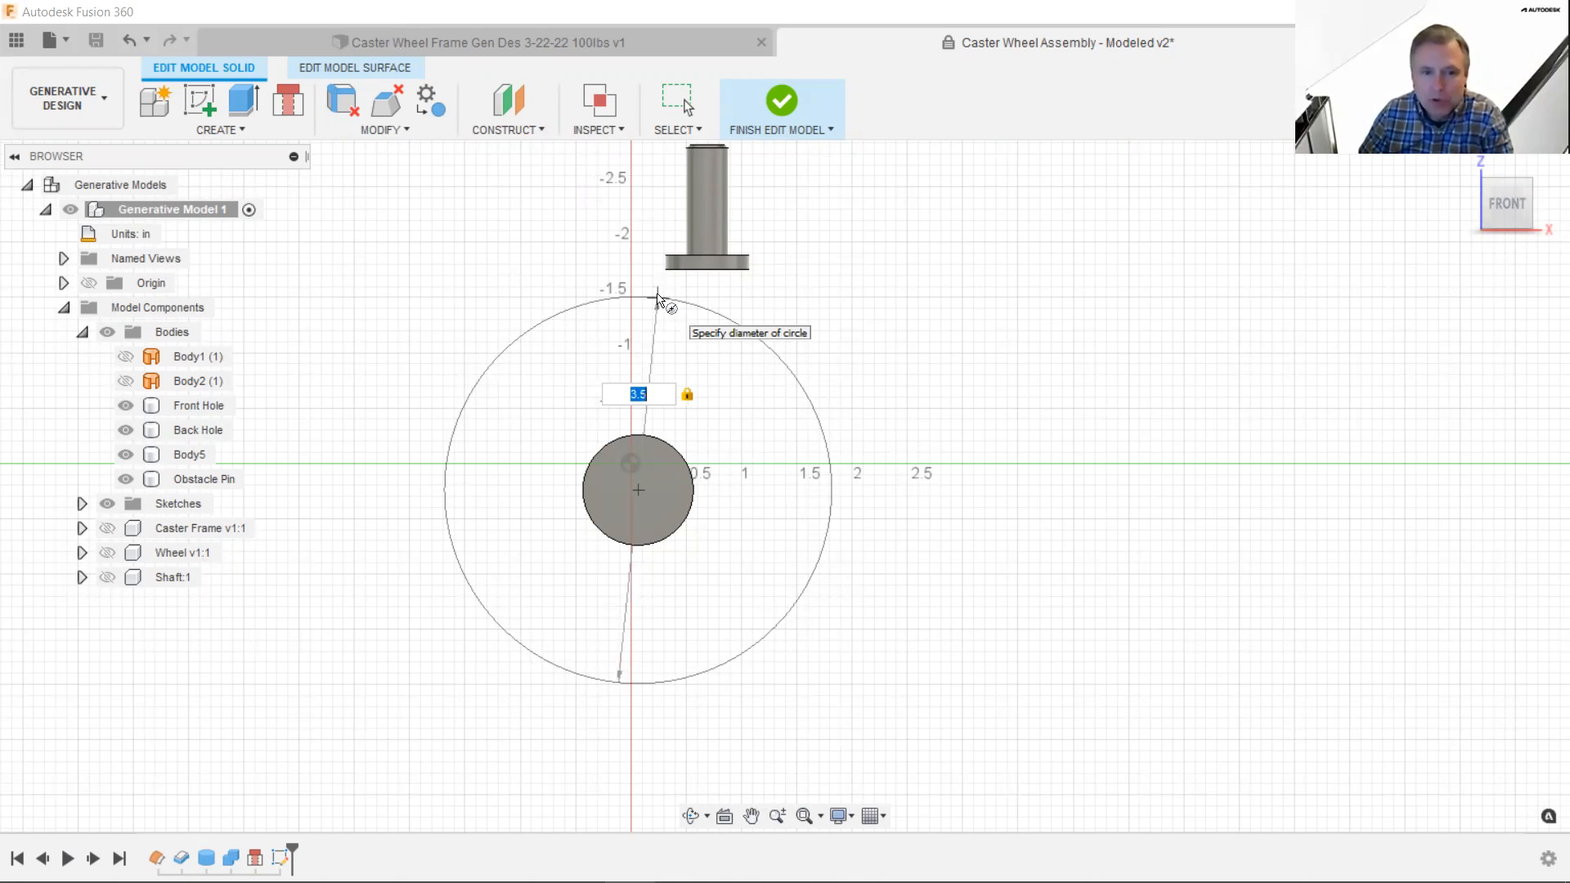
key("Return")
- Set the height of the 3.5 in cylinder to 1 in so it spans the gap between the two hole bodies
middle_click_drag(755, 446, 677, 497, "shift")
mouse_move(691, 477)
left_mouse_down()
mouse_move(630, 509)
mouse_move(673, 493)
left_mouse_up()
middle_click_drag(673, 493, 655, 467, "shift")
scroll(592, 479, "up", 5)
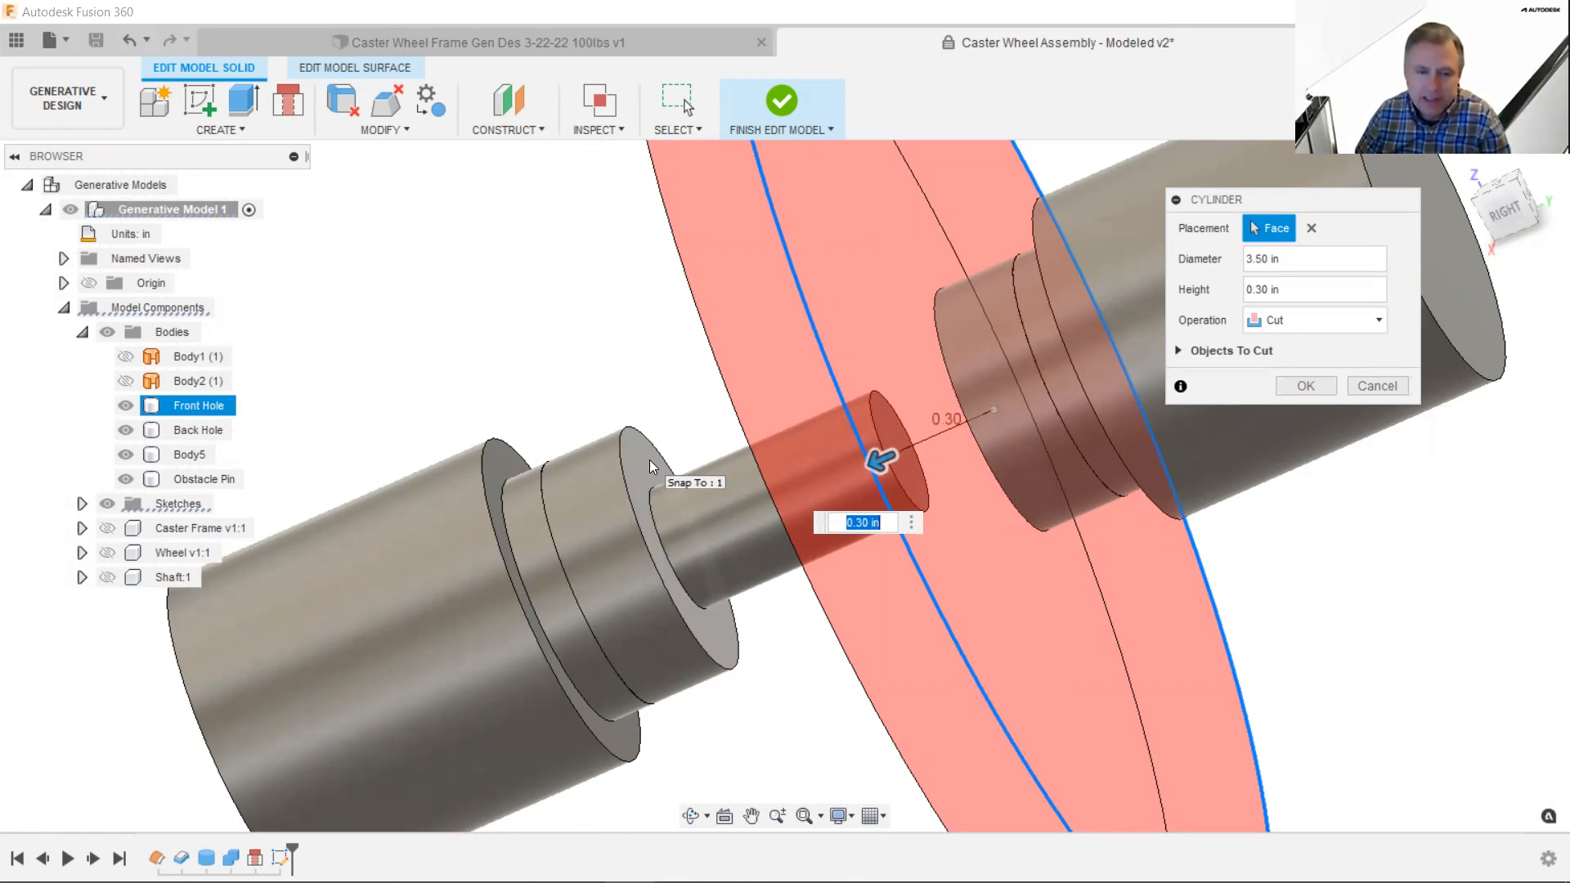
type("1")
key("Return")
scroll(782, 430, "down", 2)
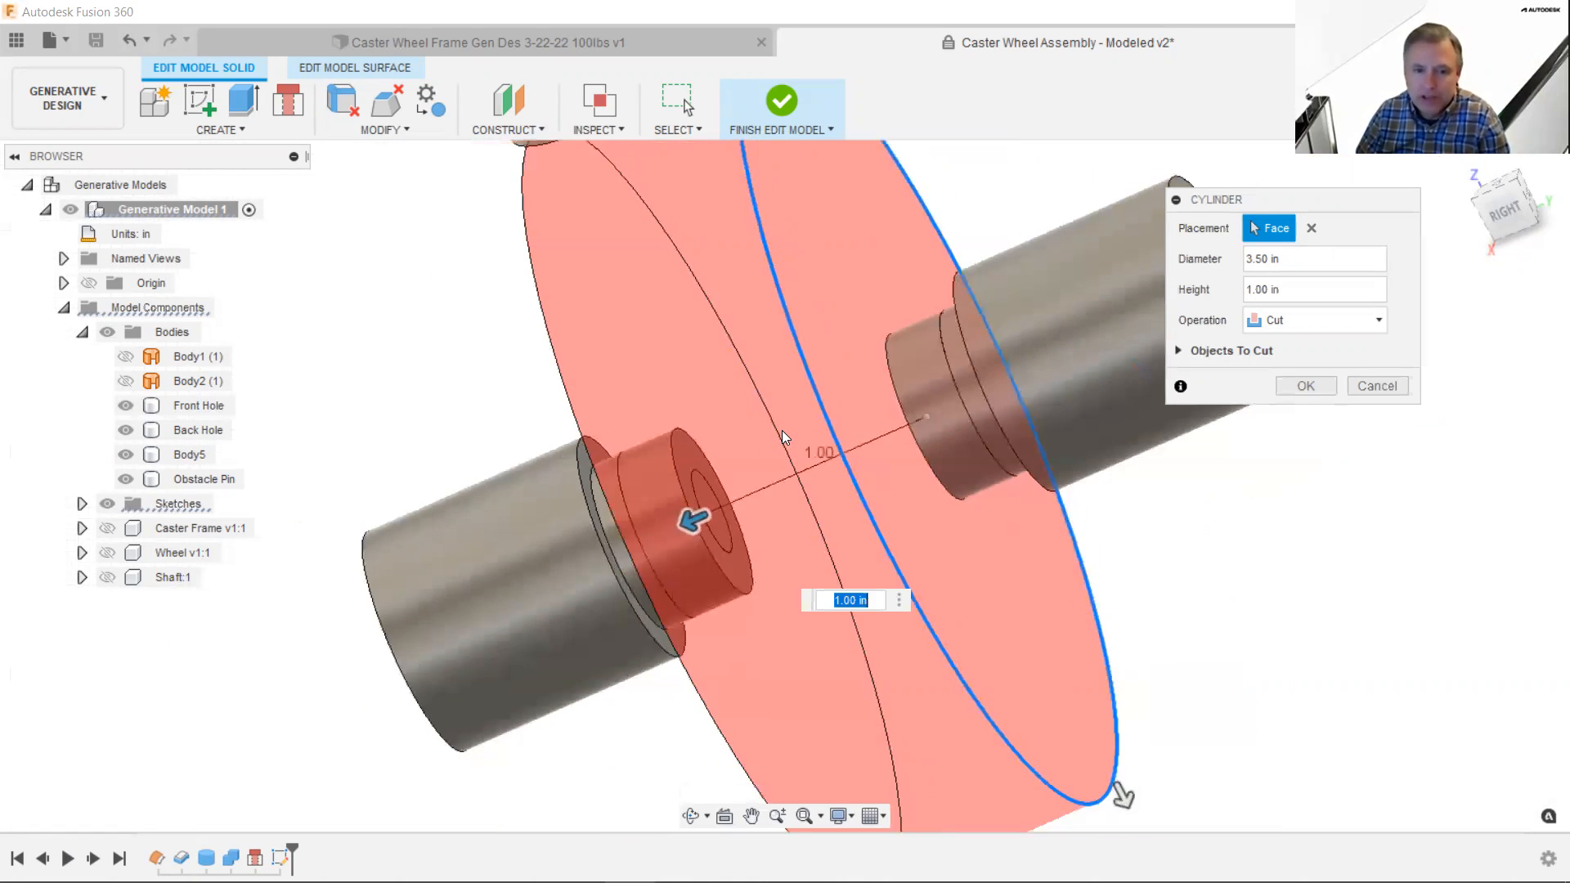
- Set the wheel cylinder's operation to New Body and create it
scroll(781, 431, "down", 2)
middle_click_drag(782, 430, 832, 413, "shift")
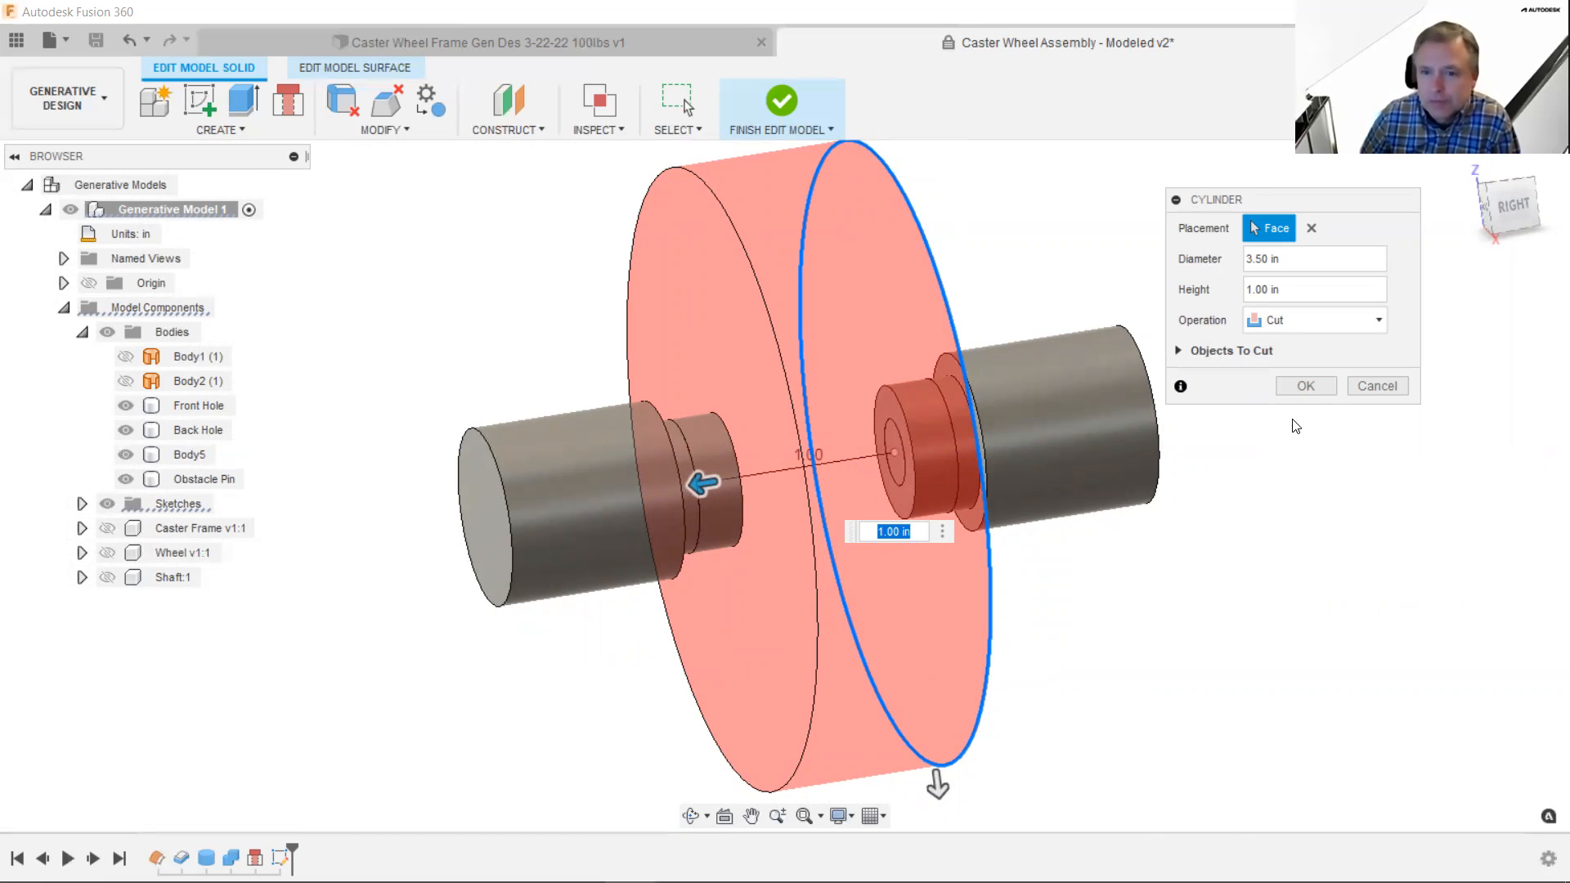
left_click(1312, 322)
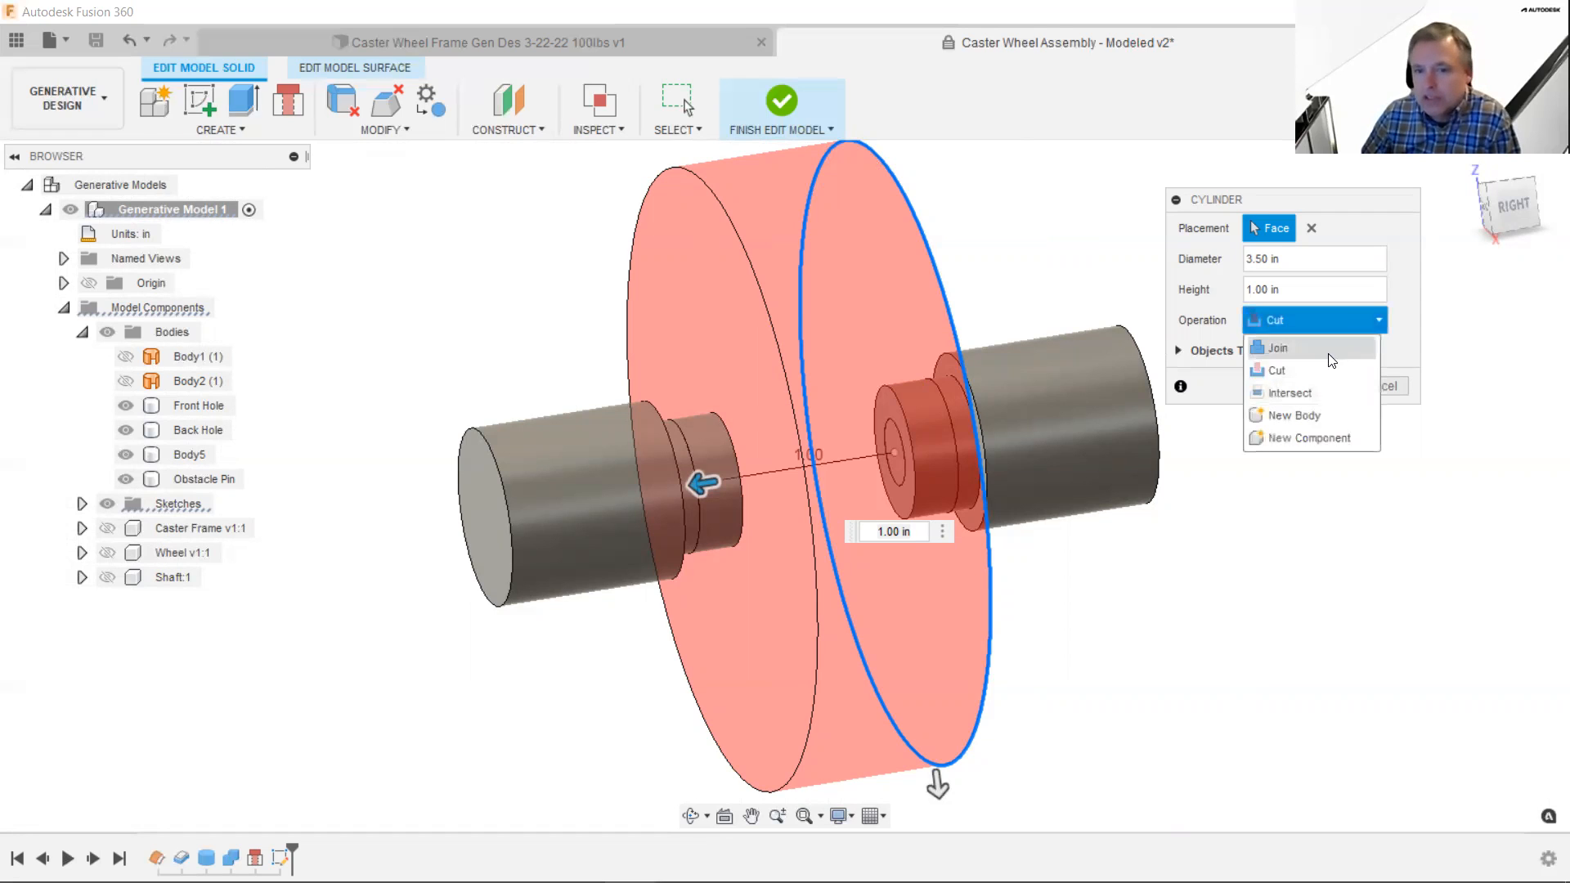
left_click(1340, 417)
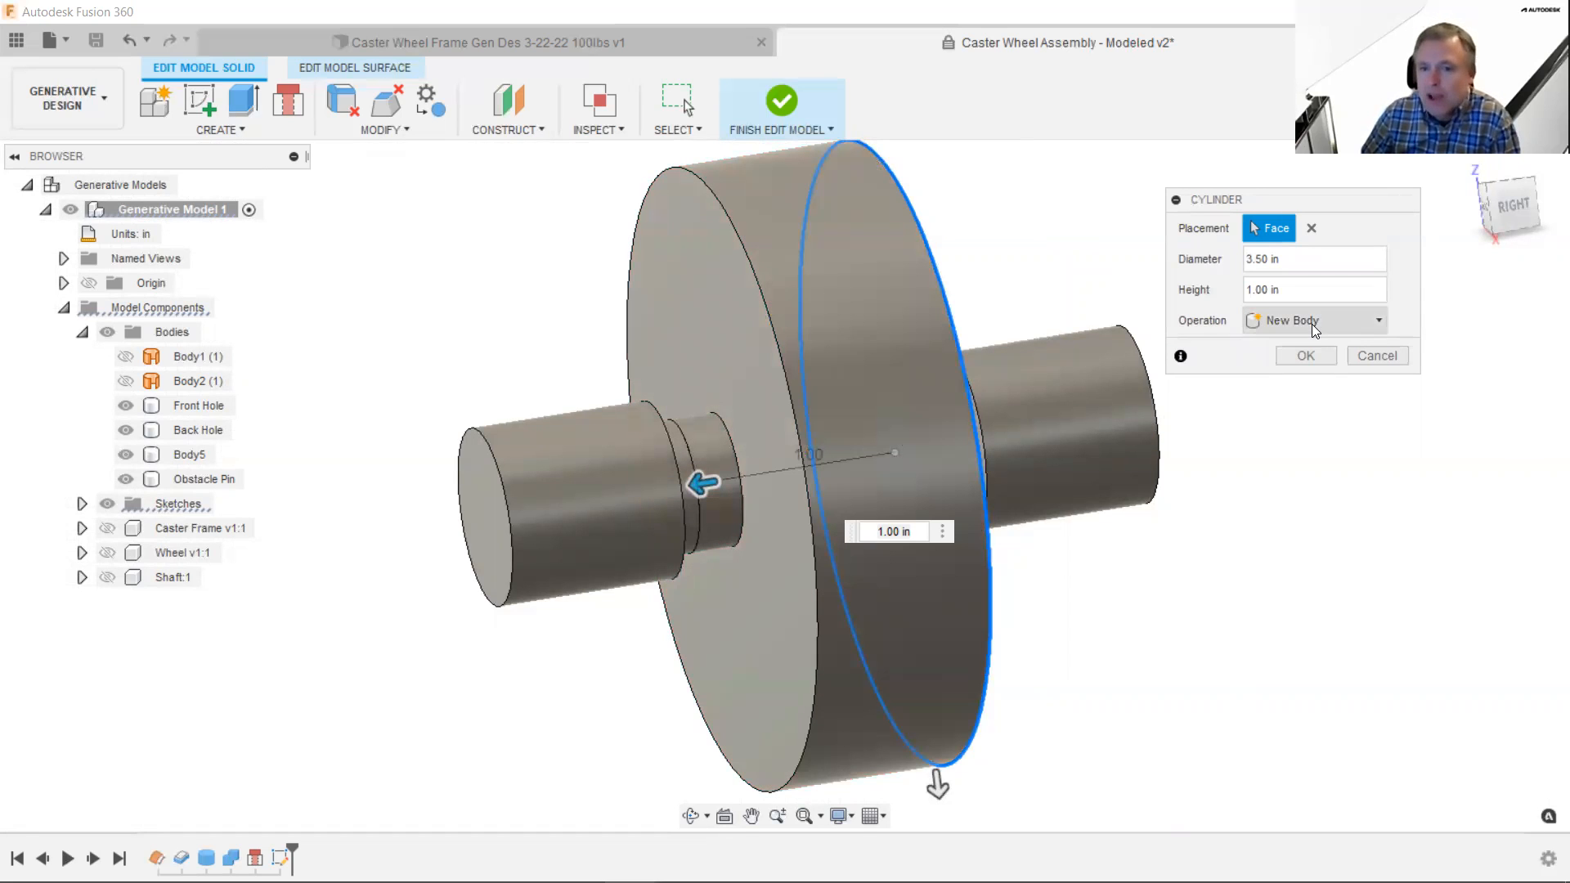
left_click(1306, 356)
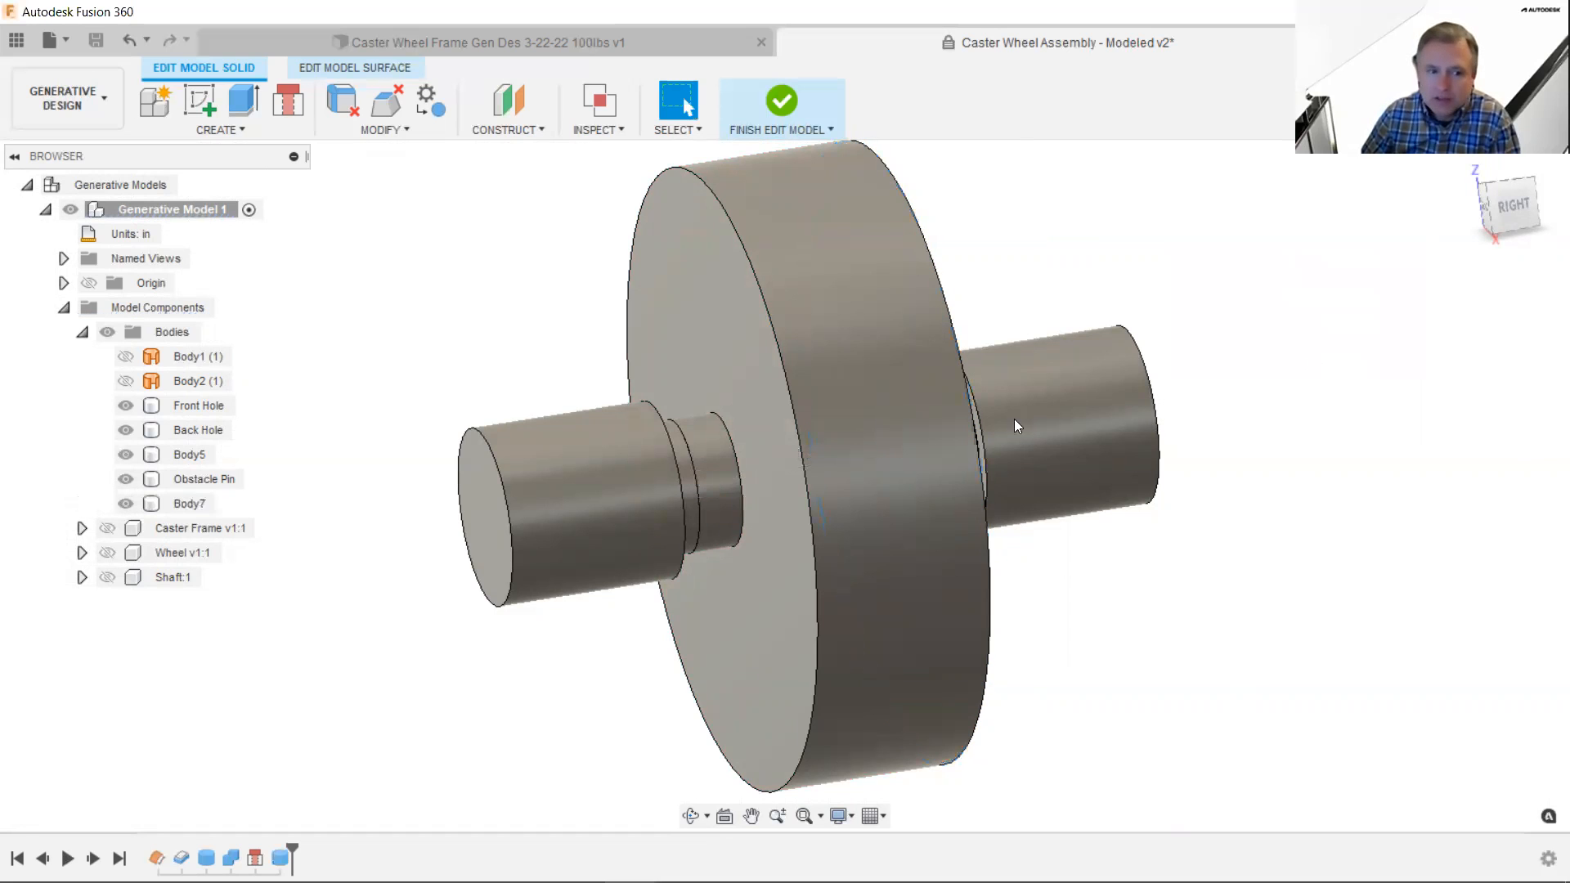
- Rename the new wheel cylinder body as Obstacle Wheel
left_click(185, 504)
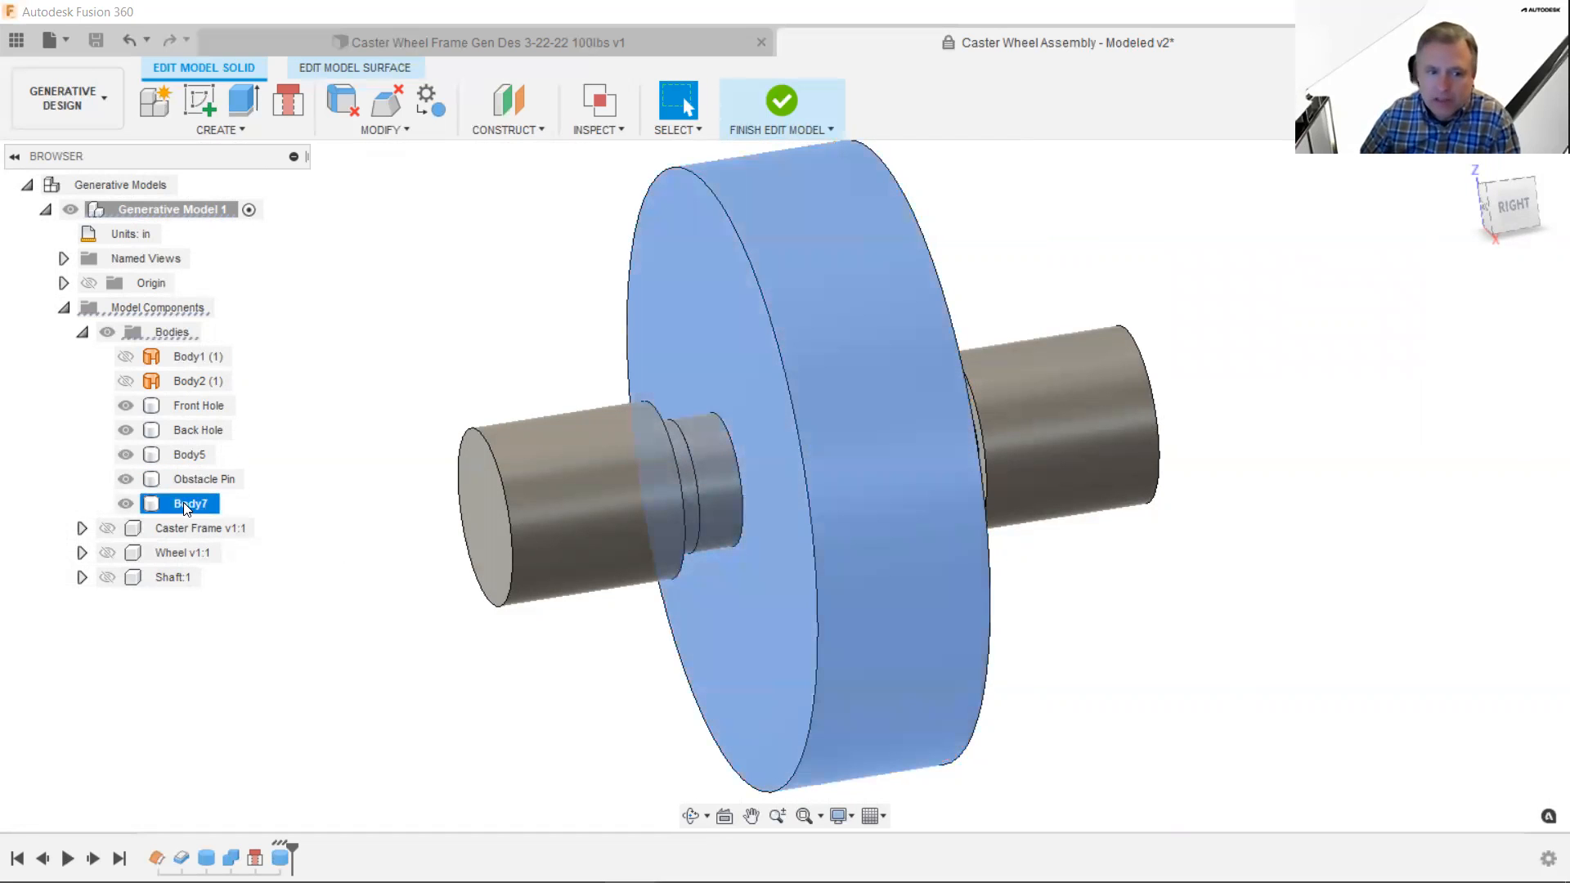
double_click(183, 502)
type("Obs")
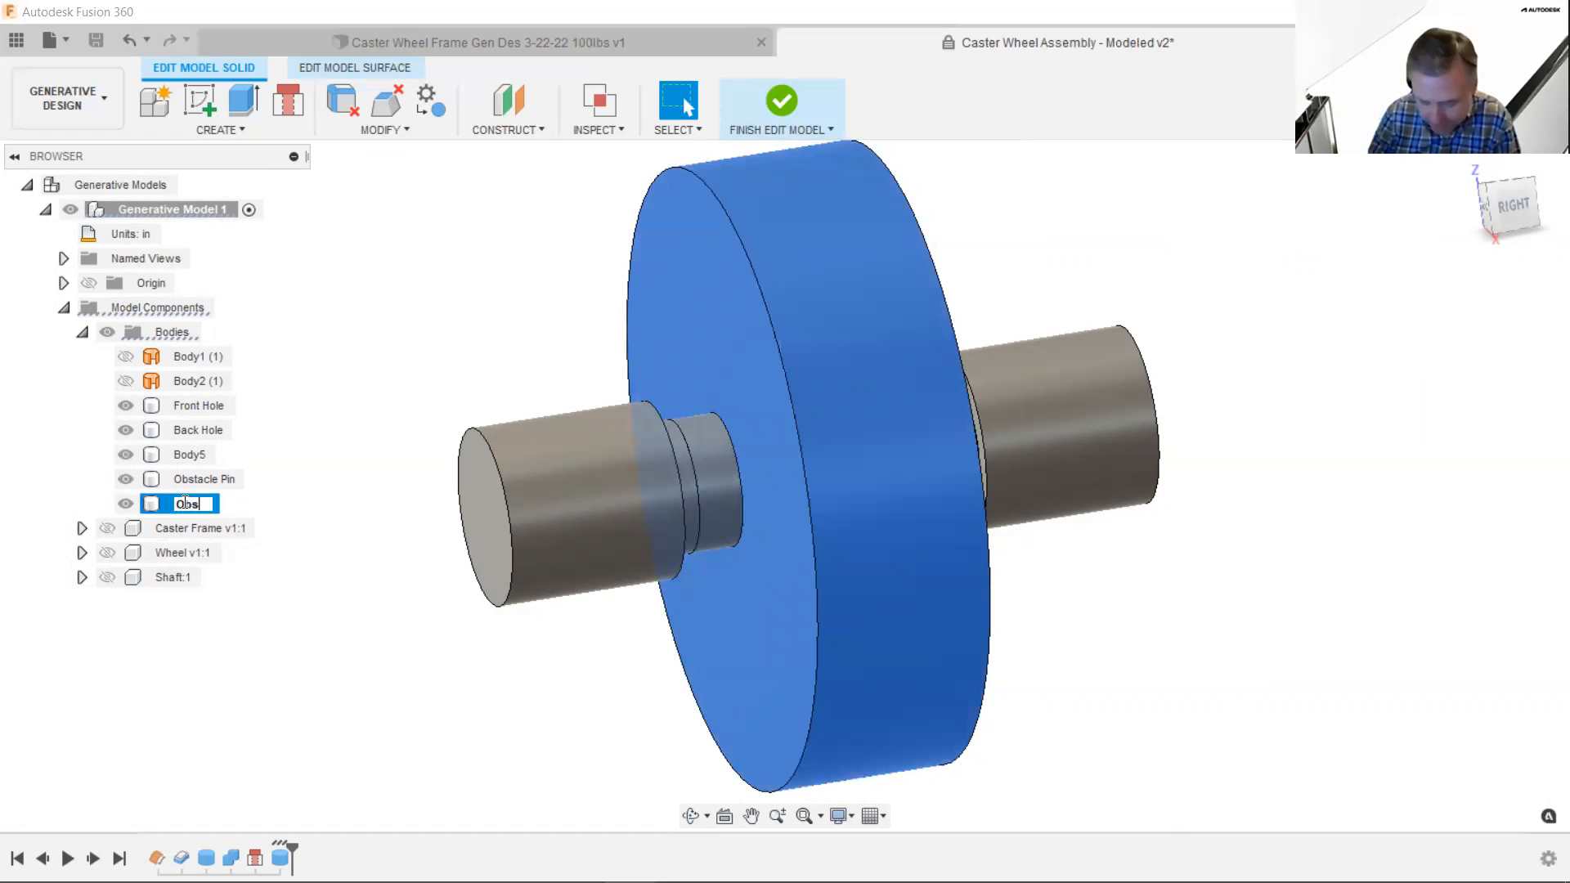
type("tacle Wheel")
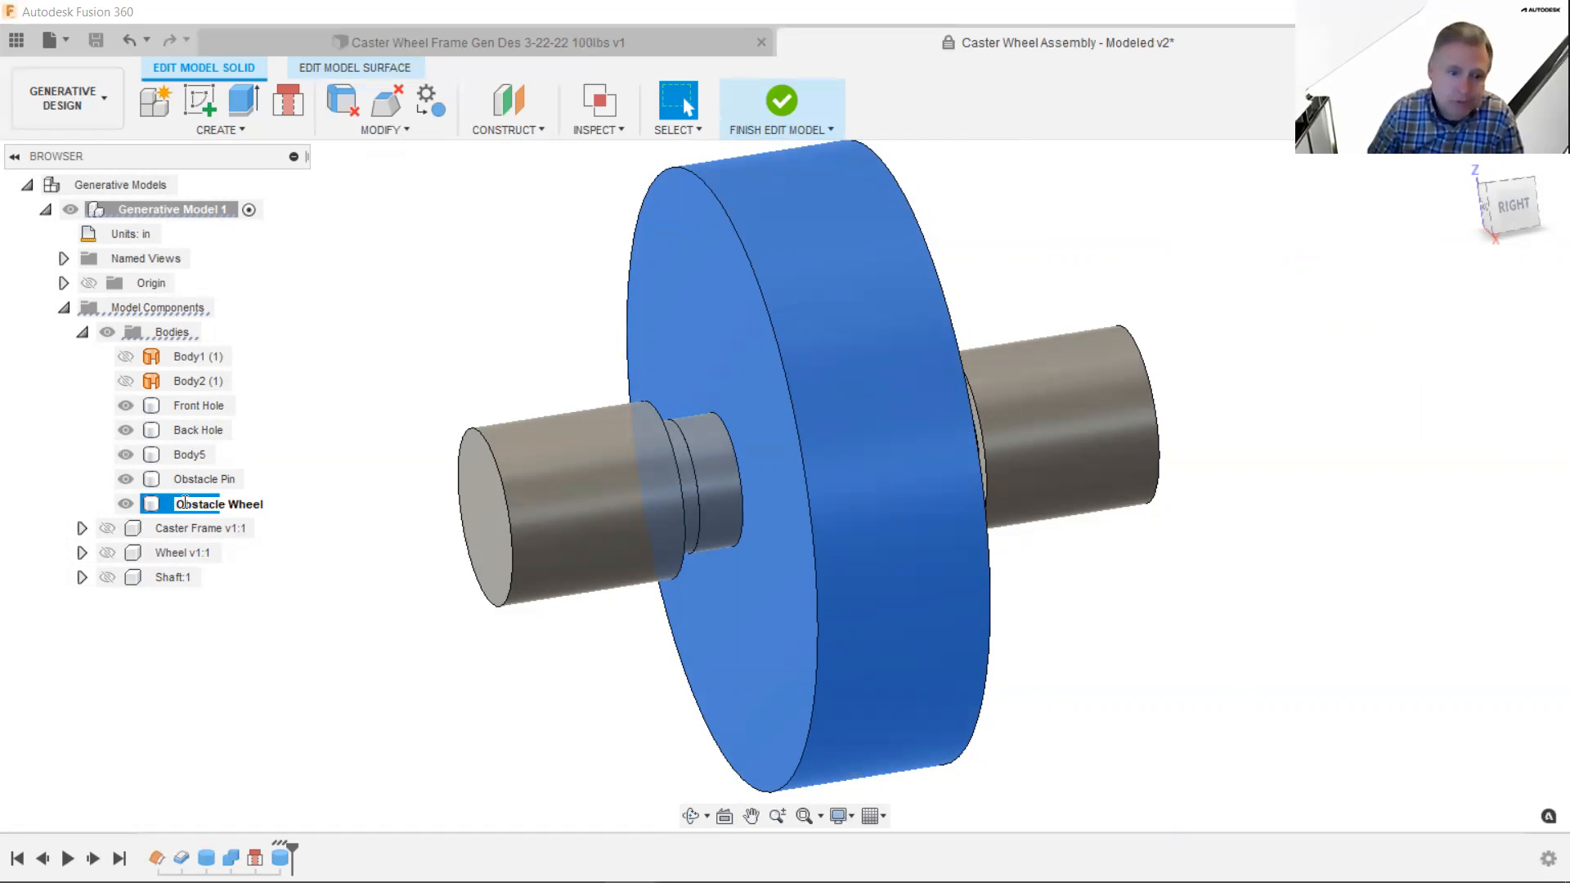
key("Return")
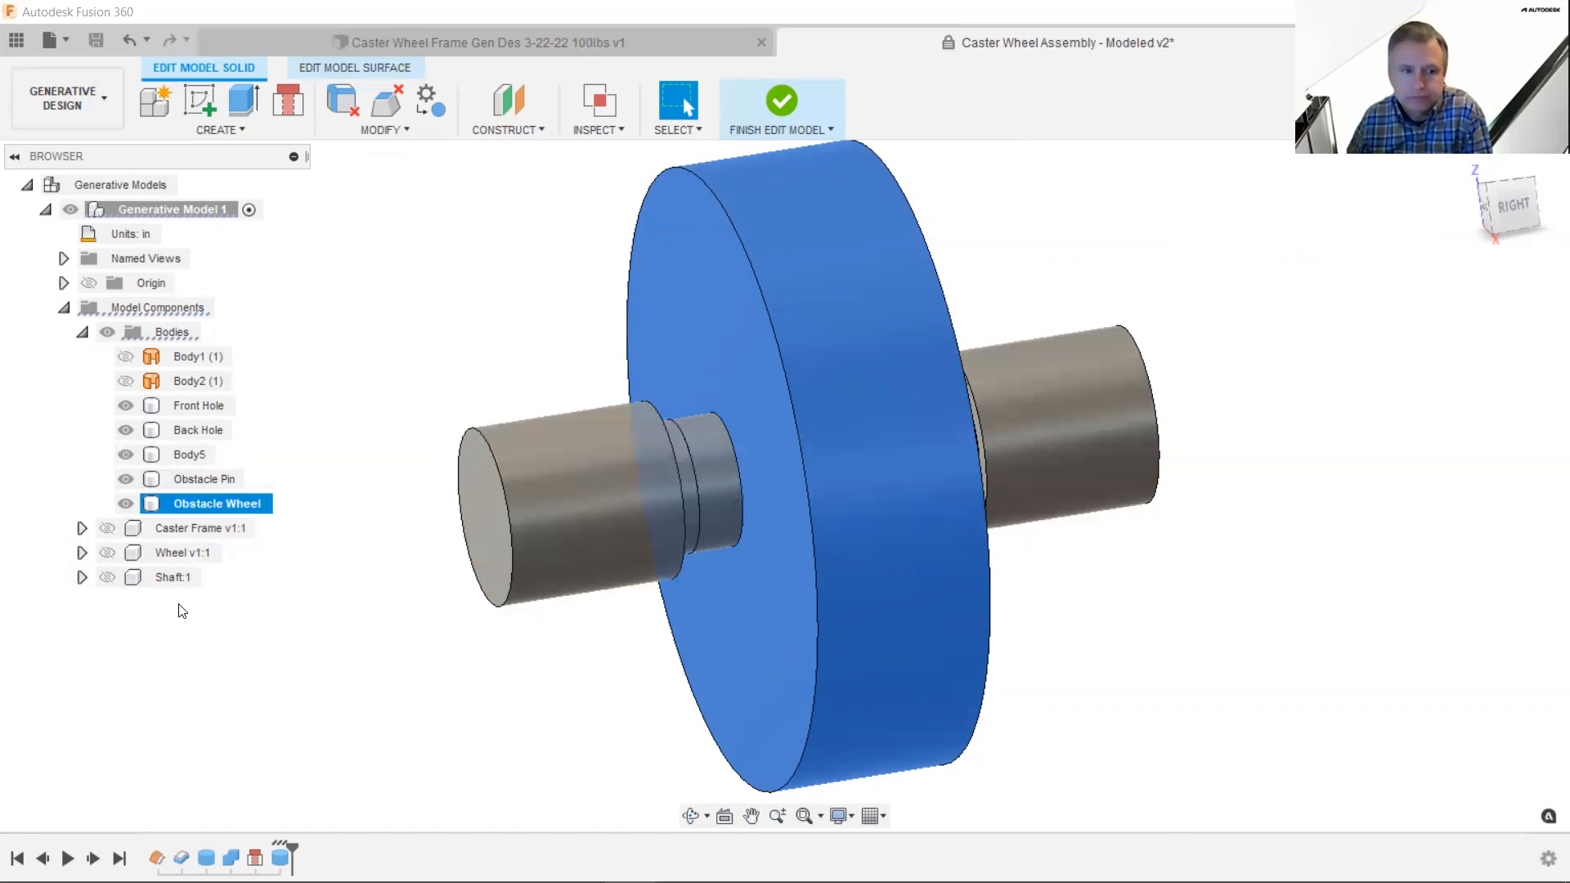
left_click(333, 666)
- Finish editing the generative model and return to the study definition
scroll(376, 663, "down", 3)
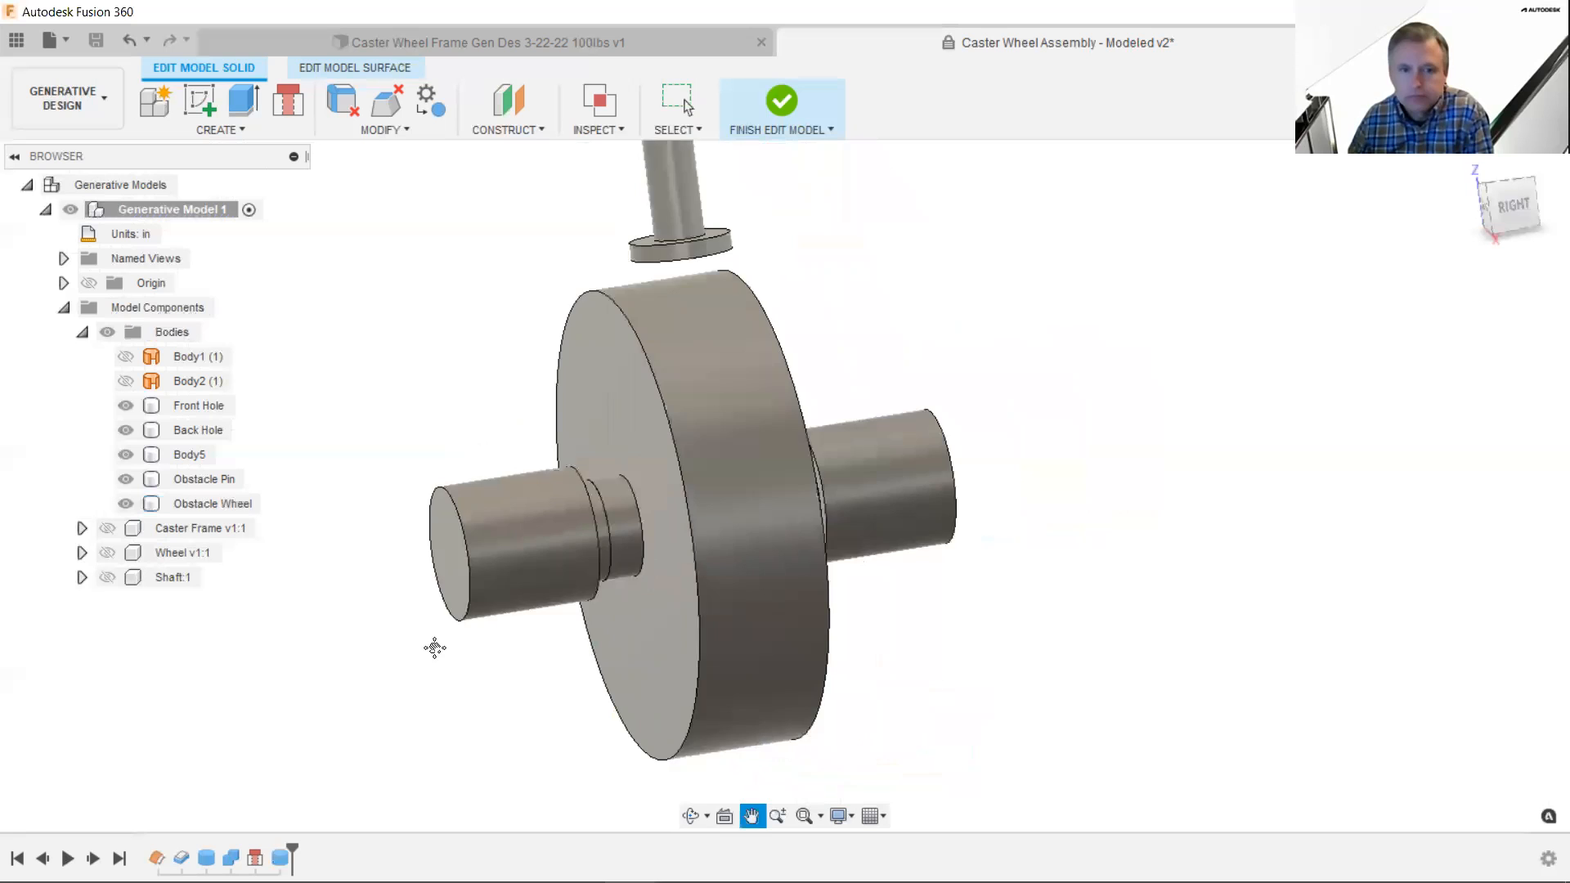
scroll(434, 645, "down", 2)
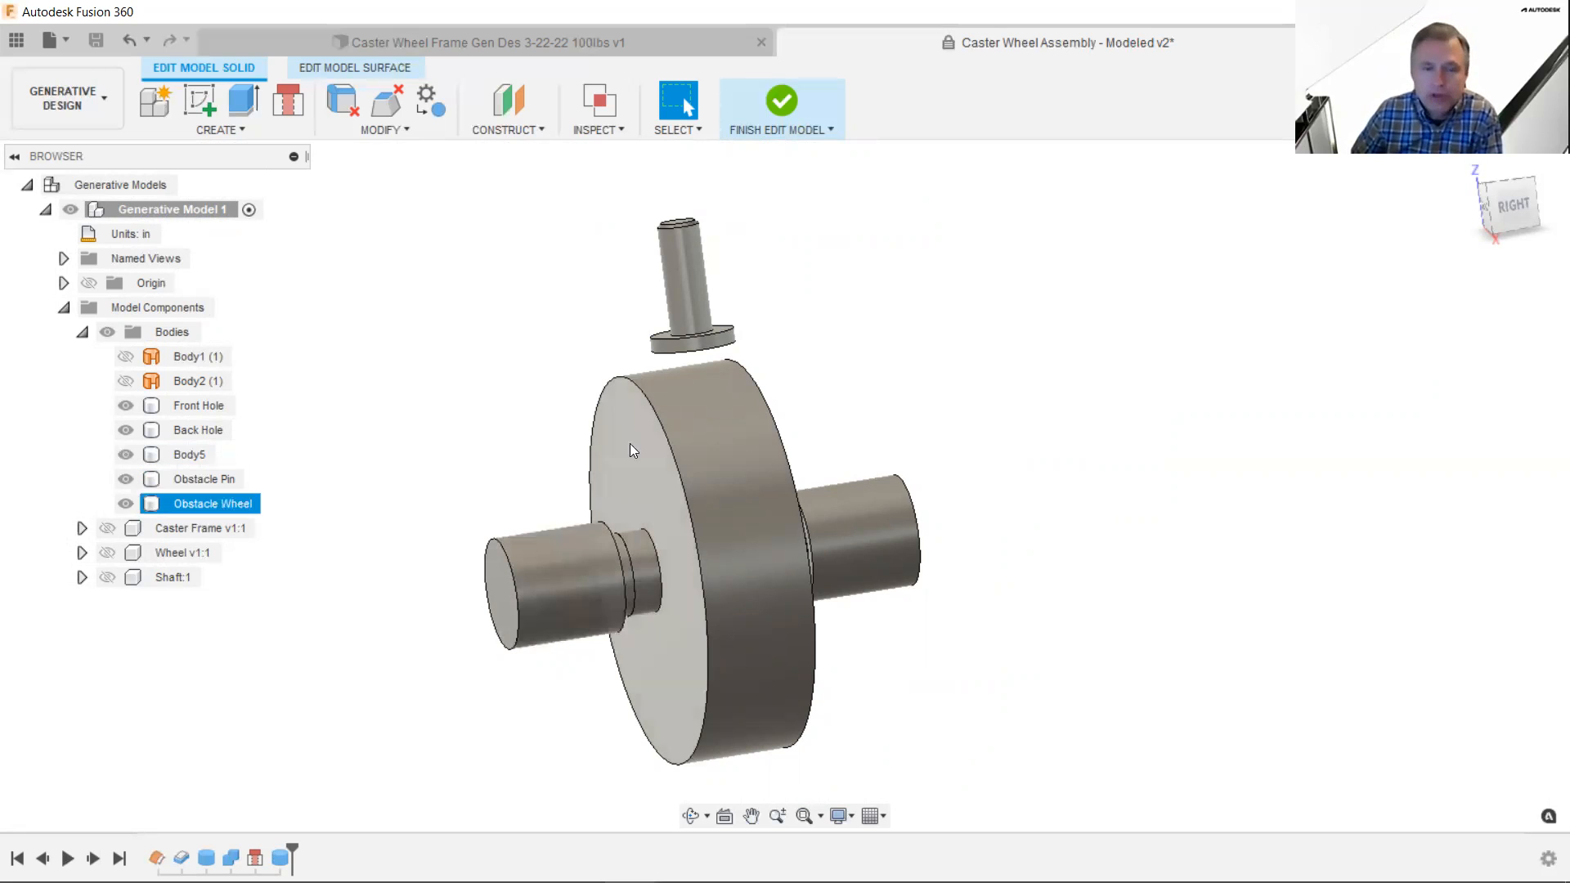
left_click(783, 103)
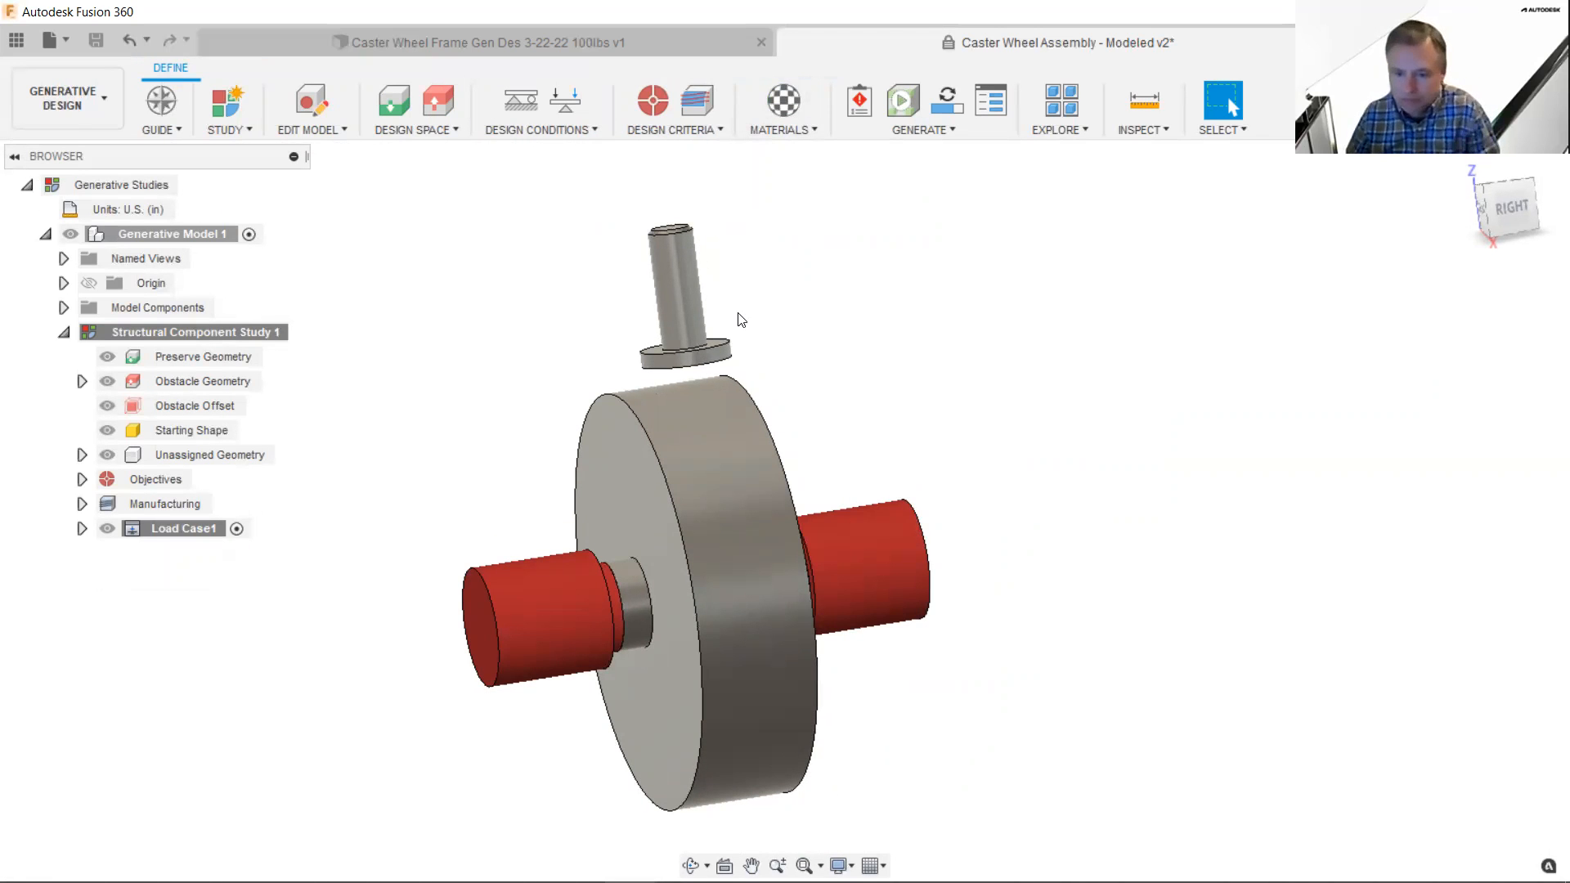
middle_click_drag(742, 320, 748, 401, "shift")
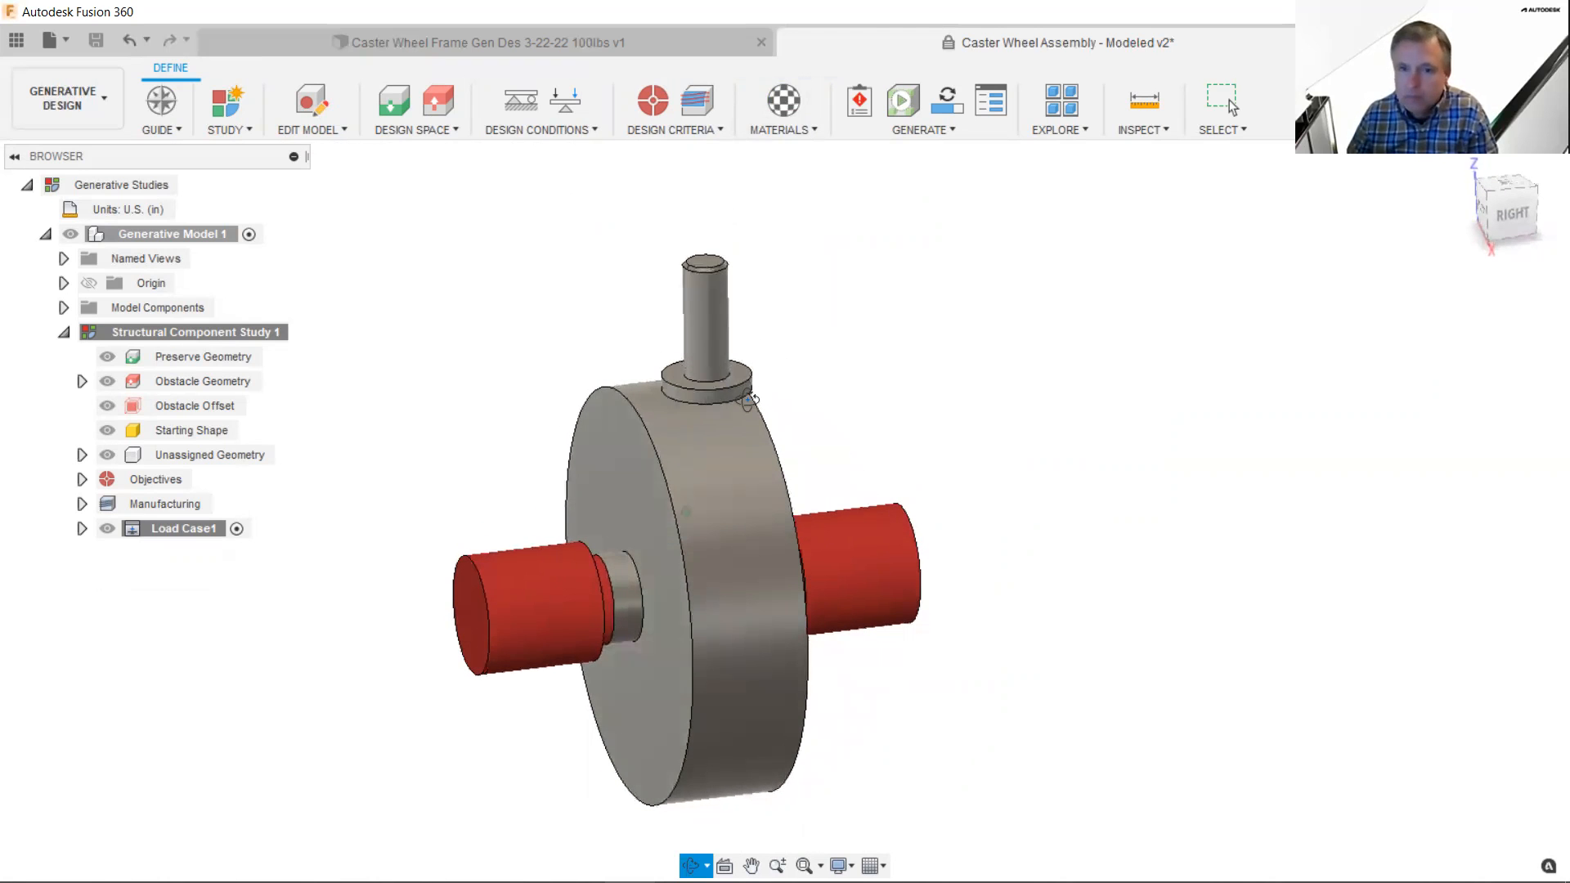
scroll(827, 354, "down", 5)
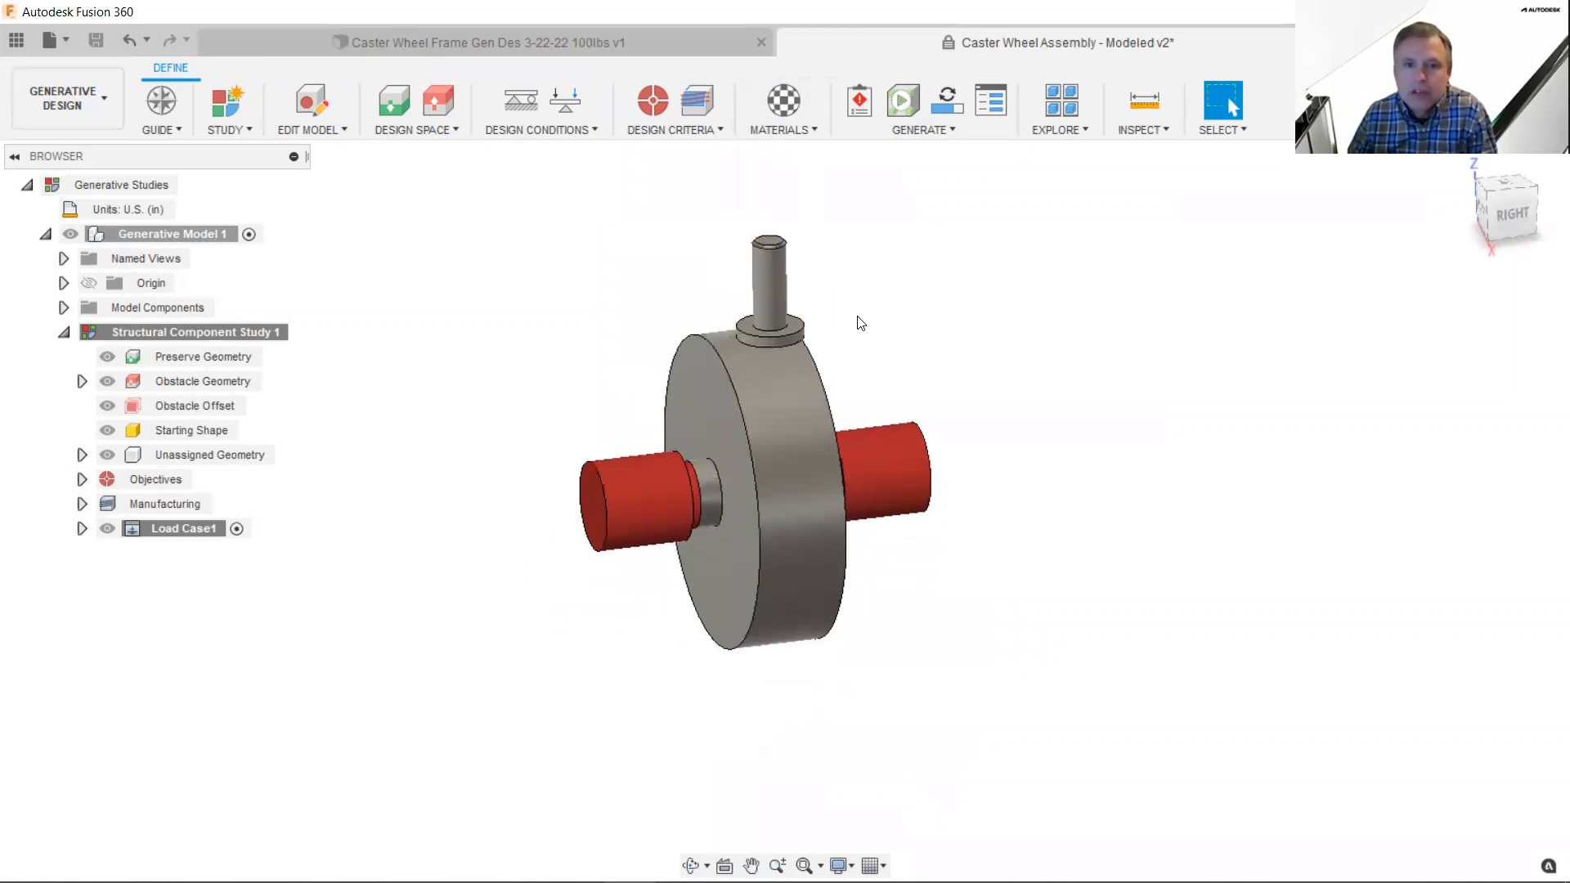
scroll(854, 319, "up", 3)
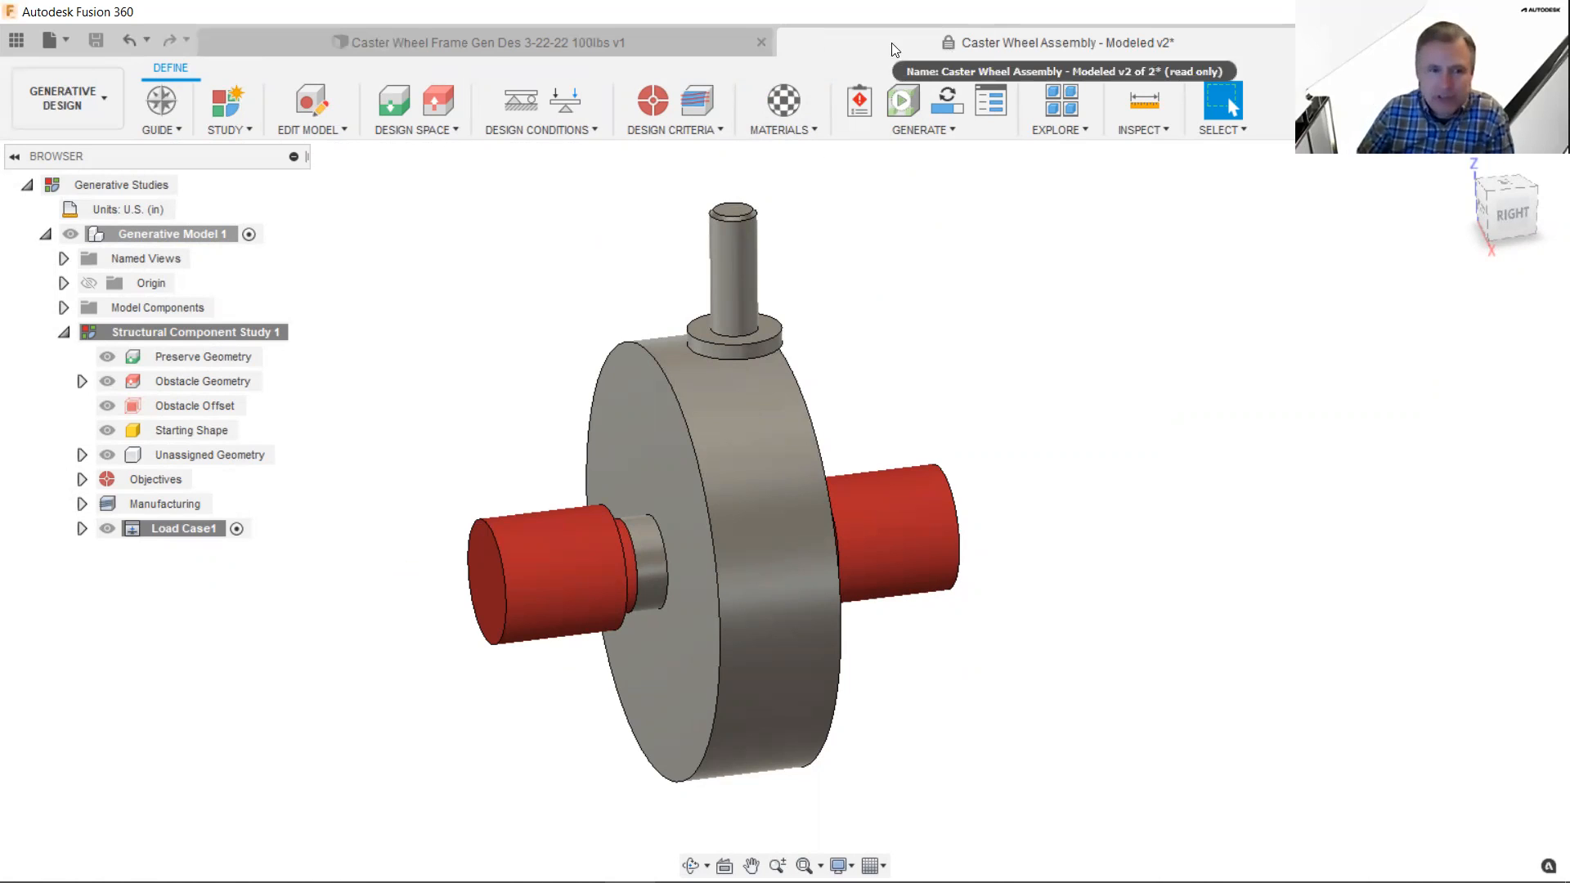
- Save a copy of the design as Caster Frame Gen Des 3-22-22 Purdue in the Caster Wheel folder
left_click(70, 41)
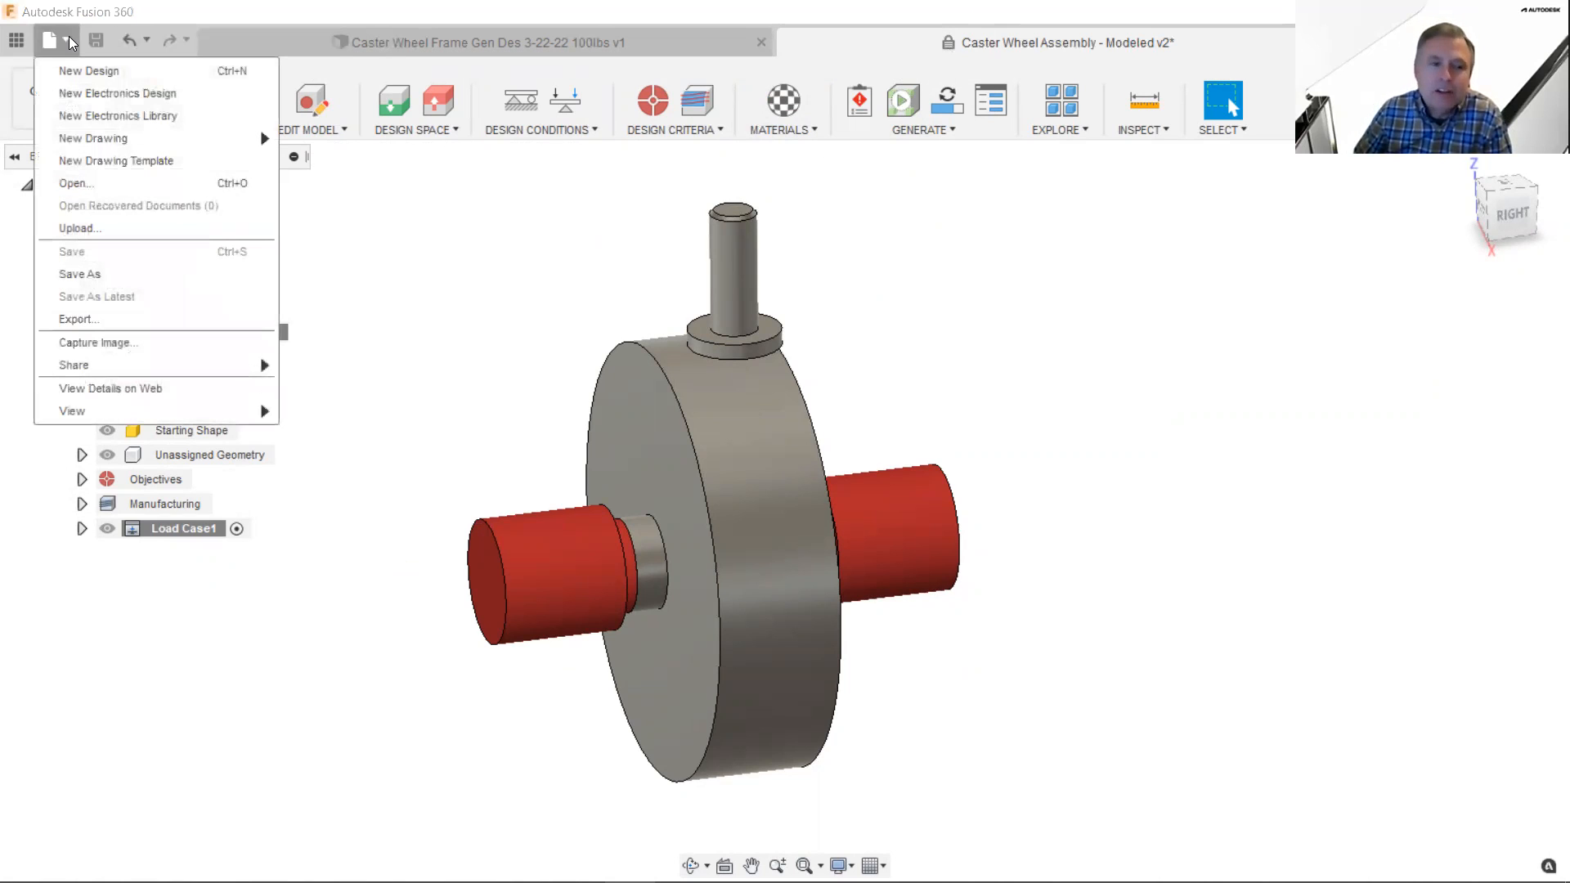
left_click(128, 274)
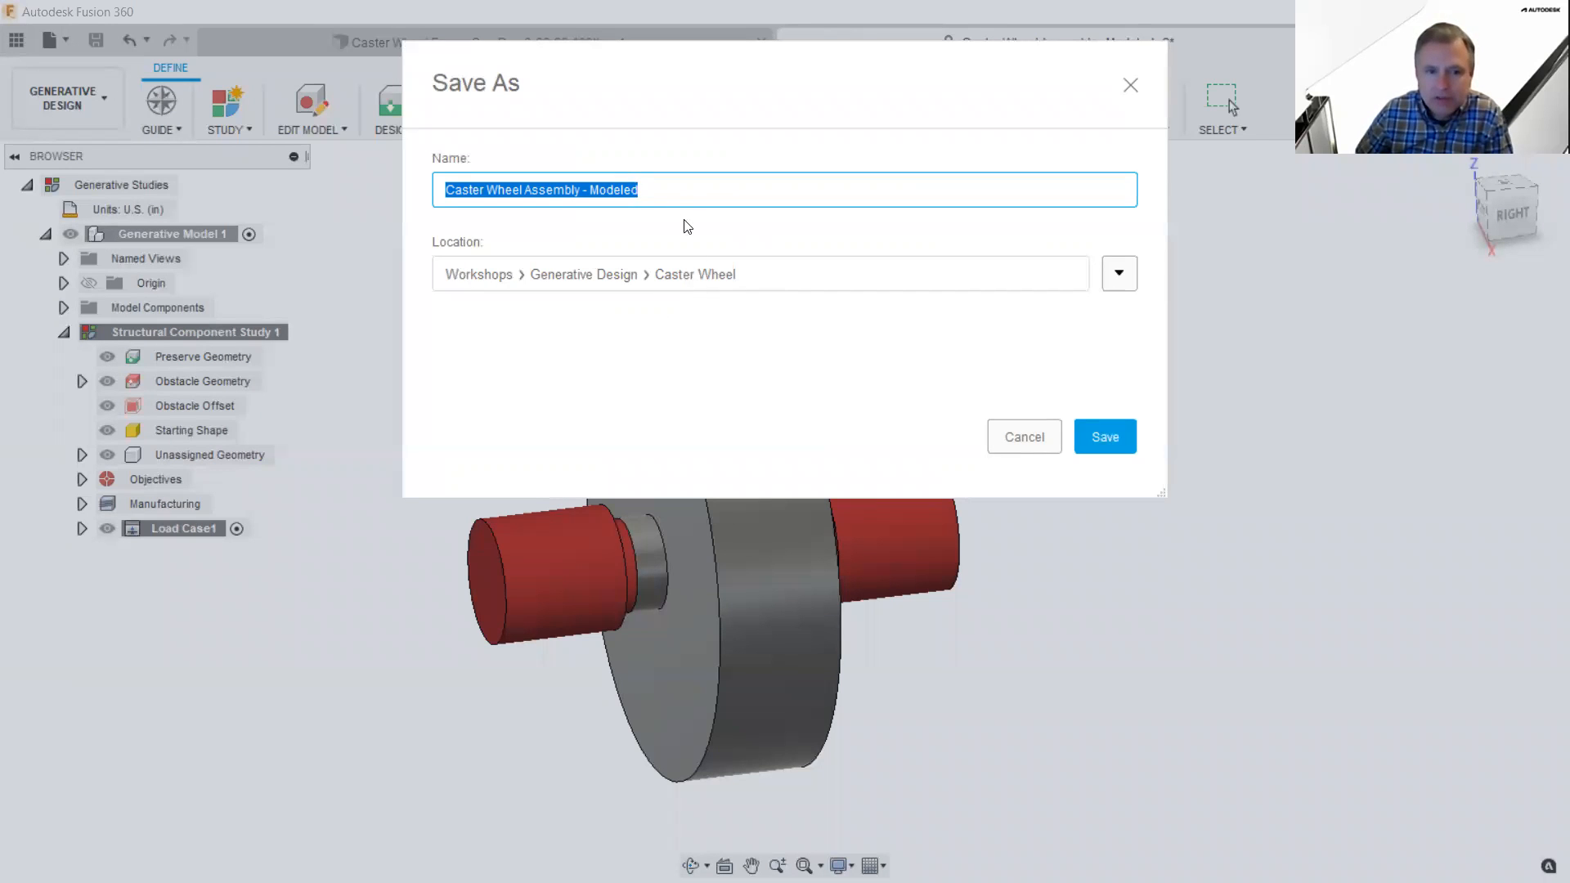
left_click(674, 189)
left_click_drag(674, 189, 528, 191)
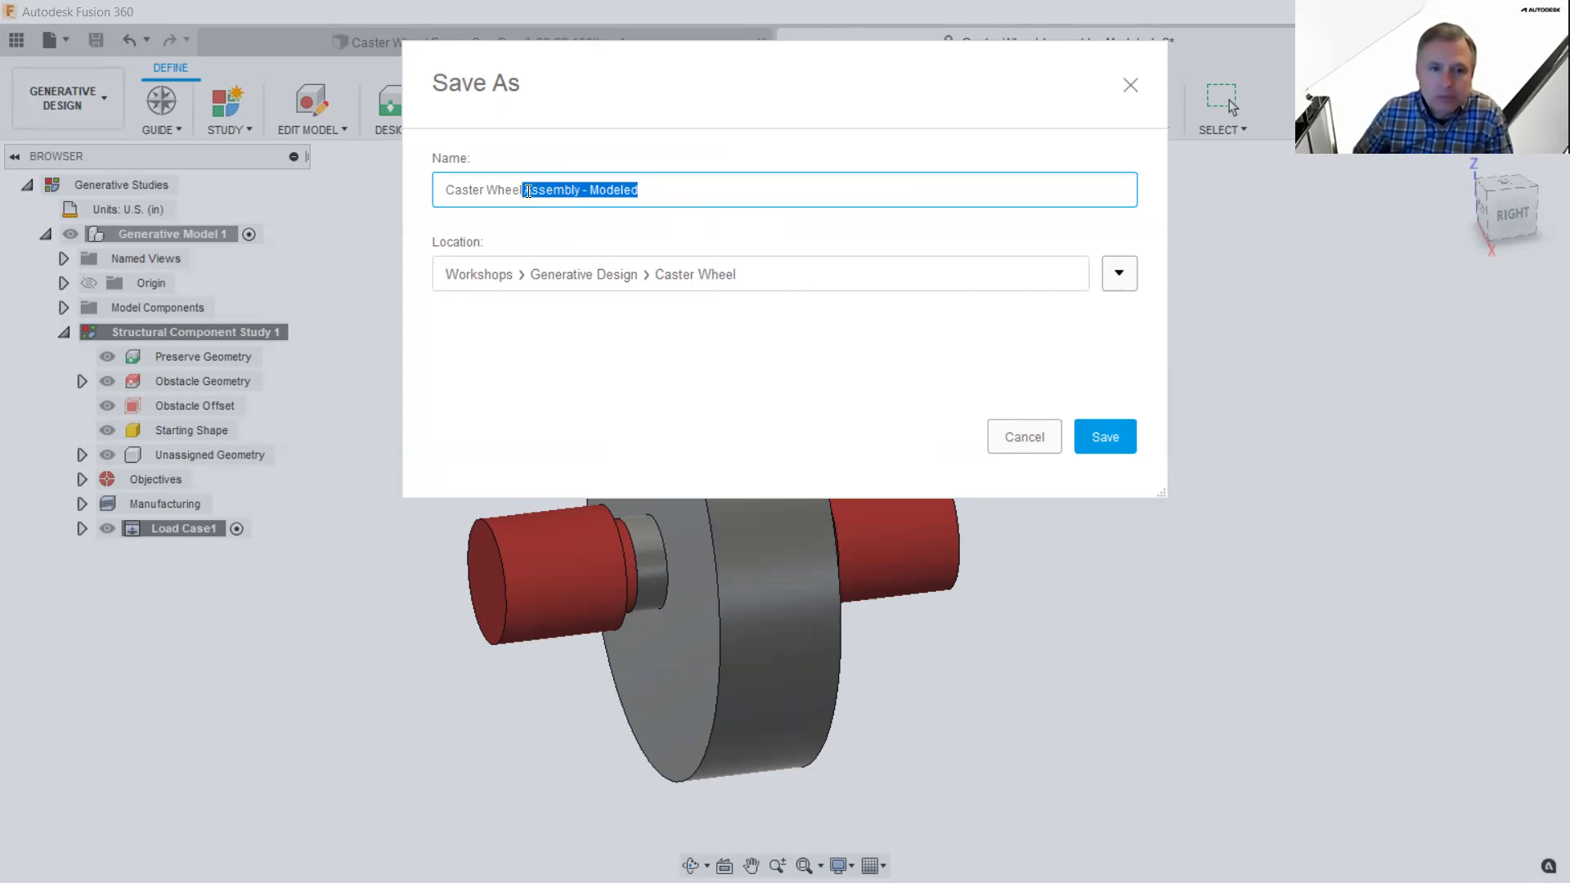
key("BackSpace")
key("BackSpace")
key("BackSpace")
key("BackSpace")
key("BackSpace")
key("BackSpace")
key("BackSpace")
key("BackSpace")
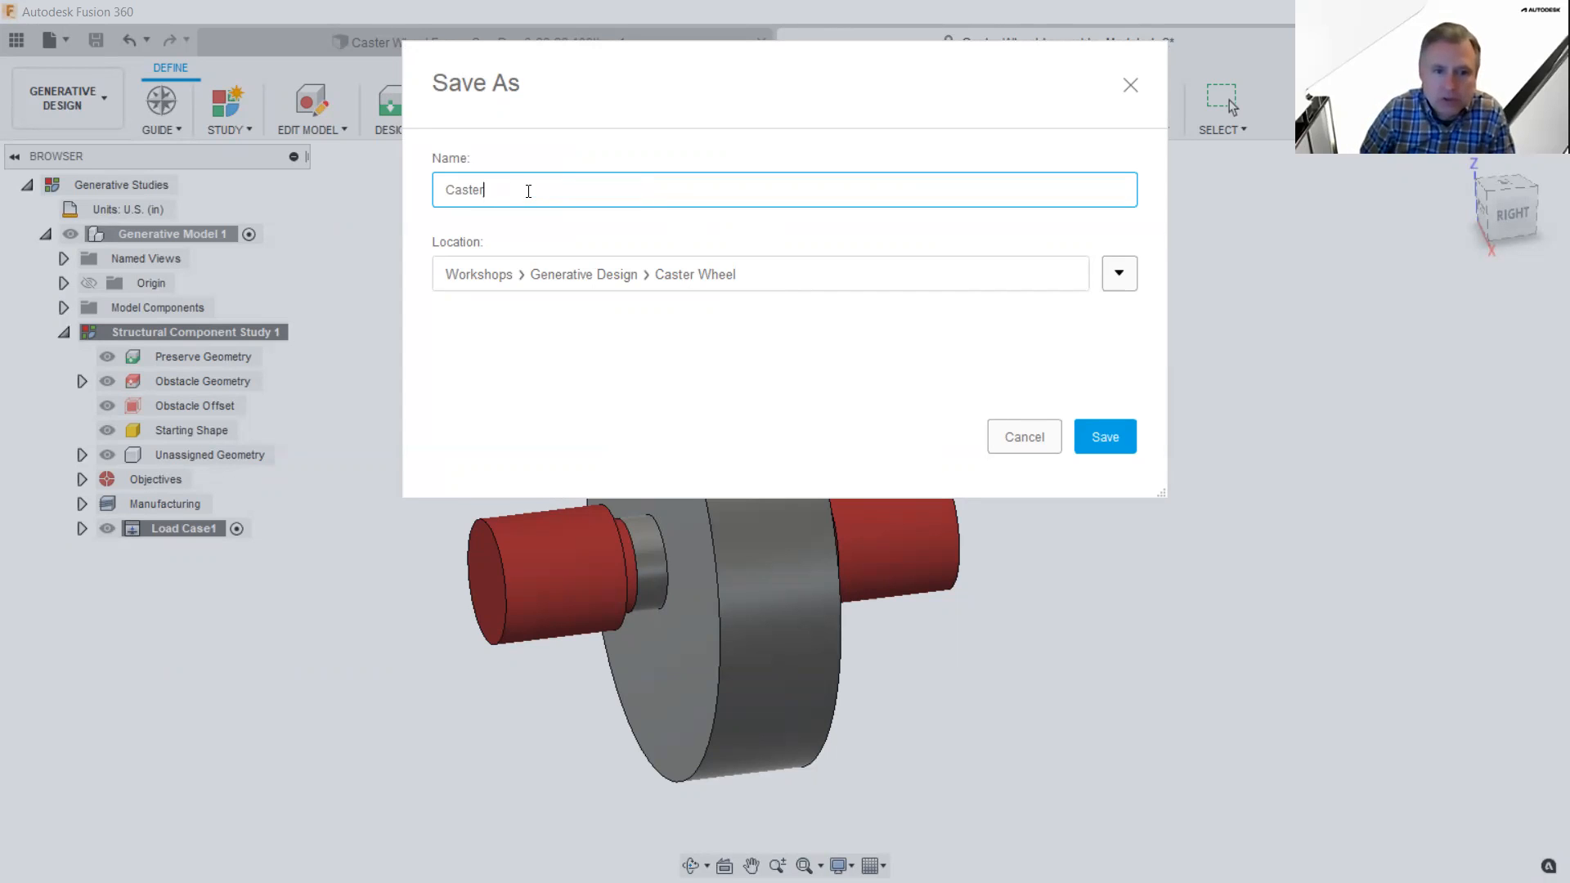
type("Frm")
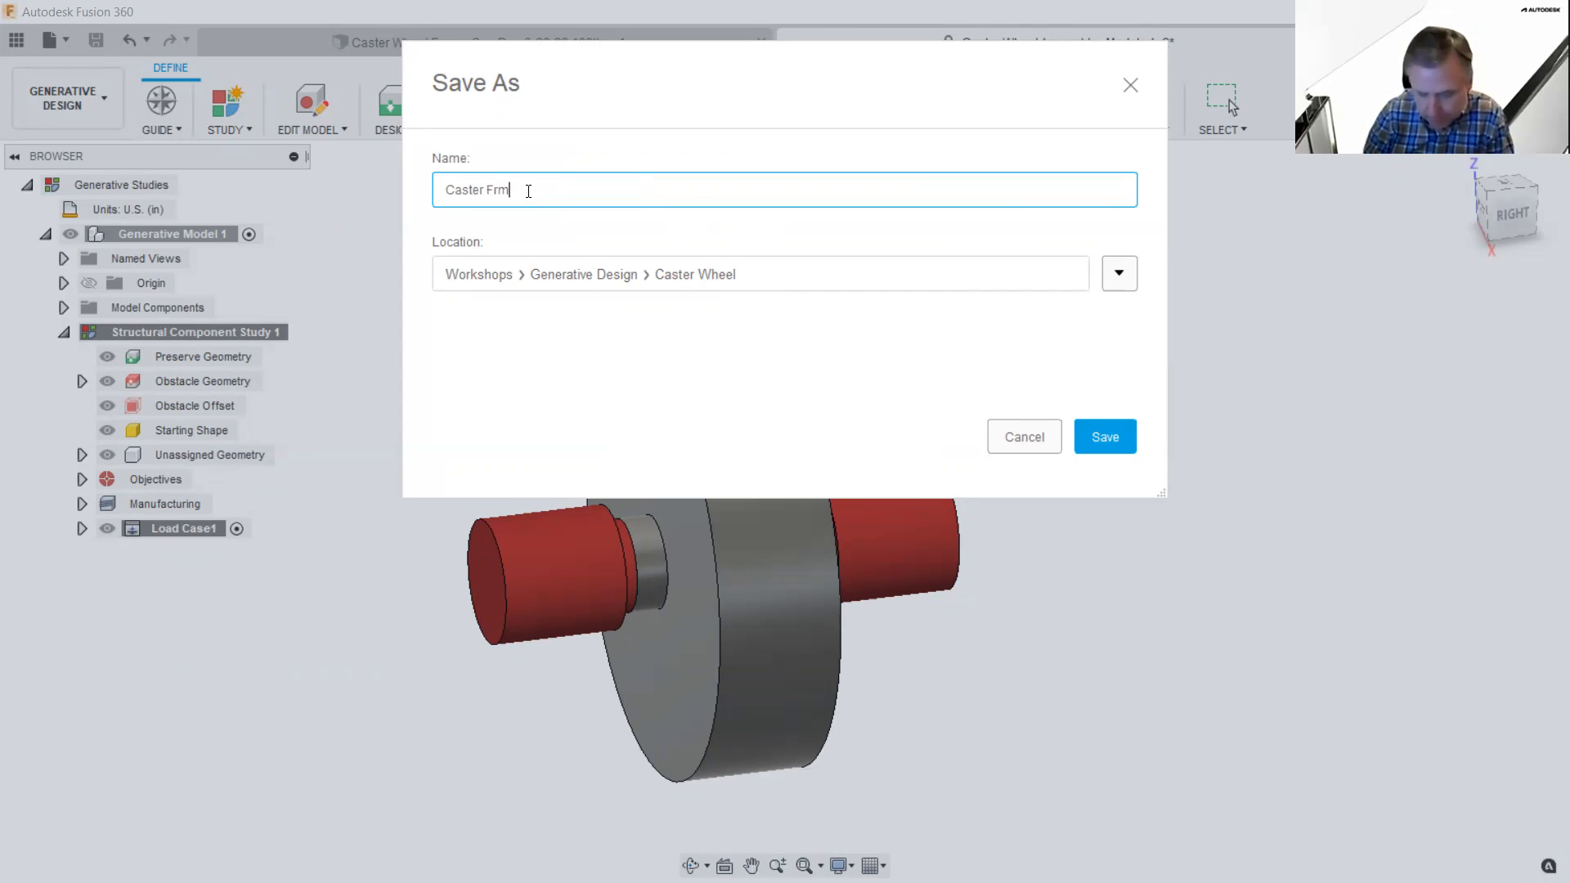
key("BackSpace")
key("BackSpace")
type("rame")
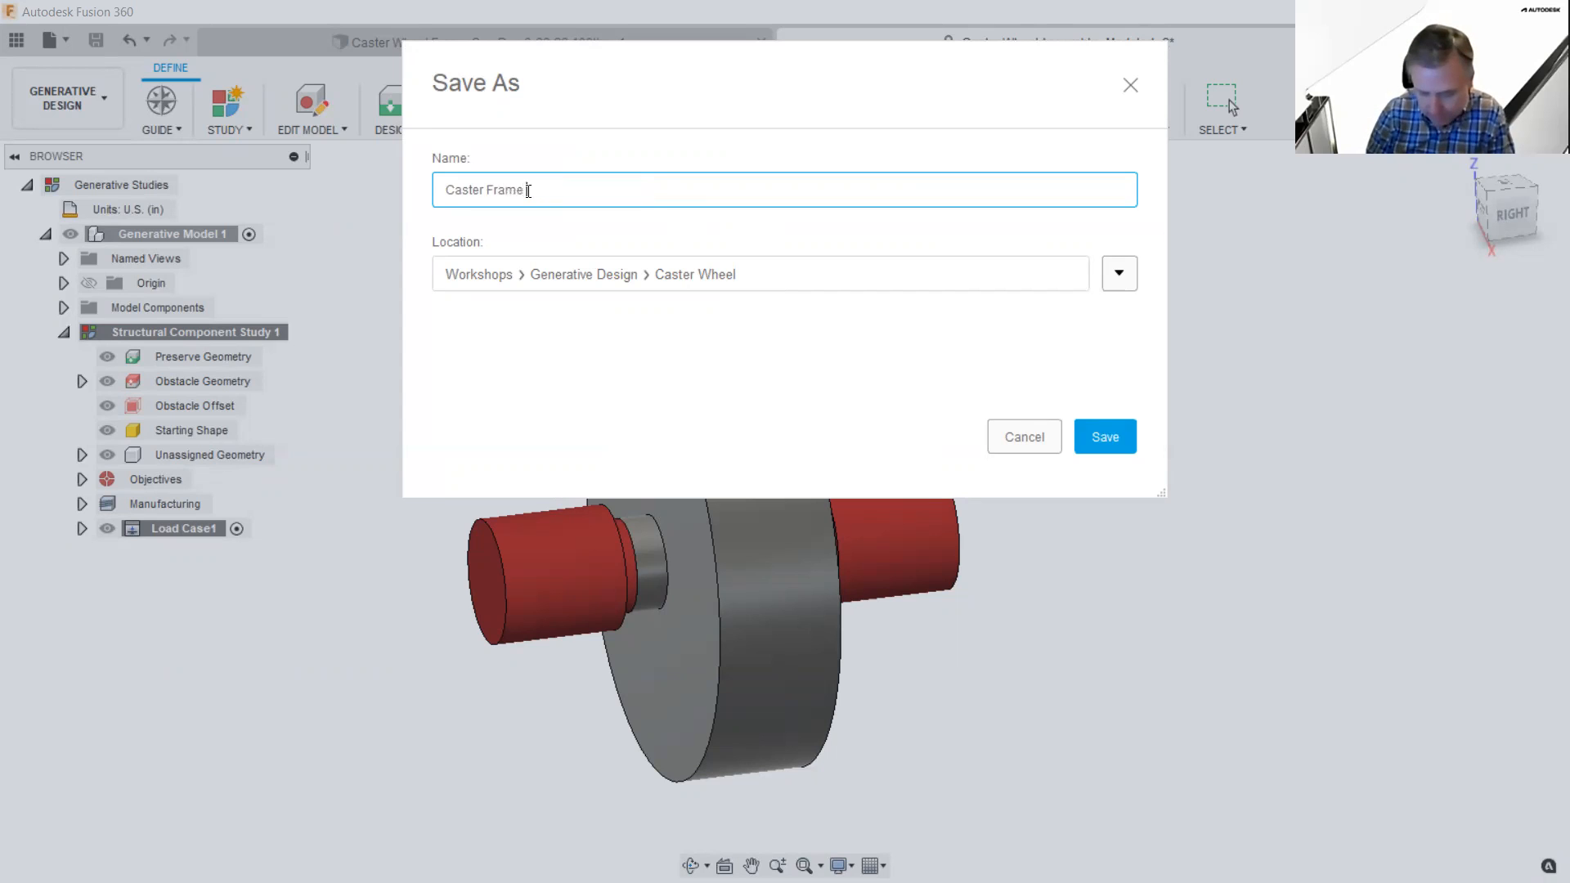
type(" Gen Des")
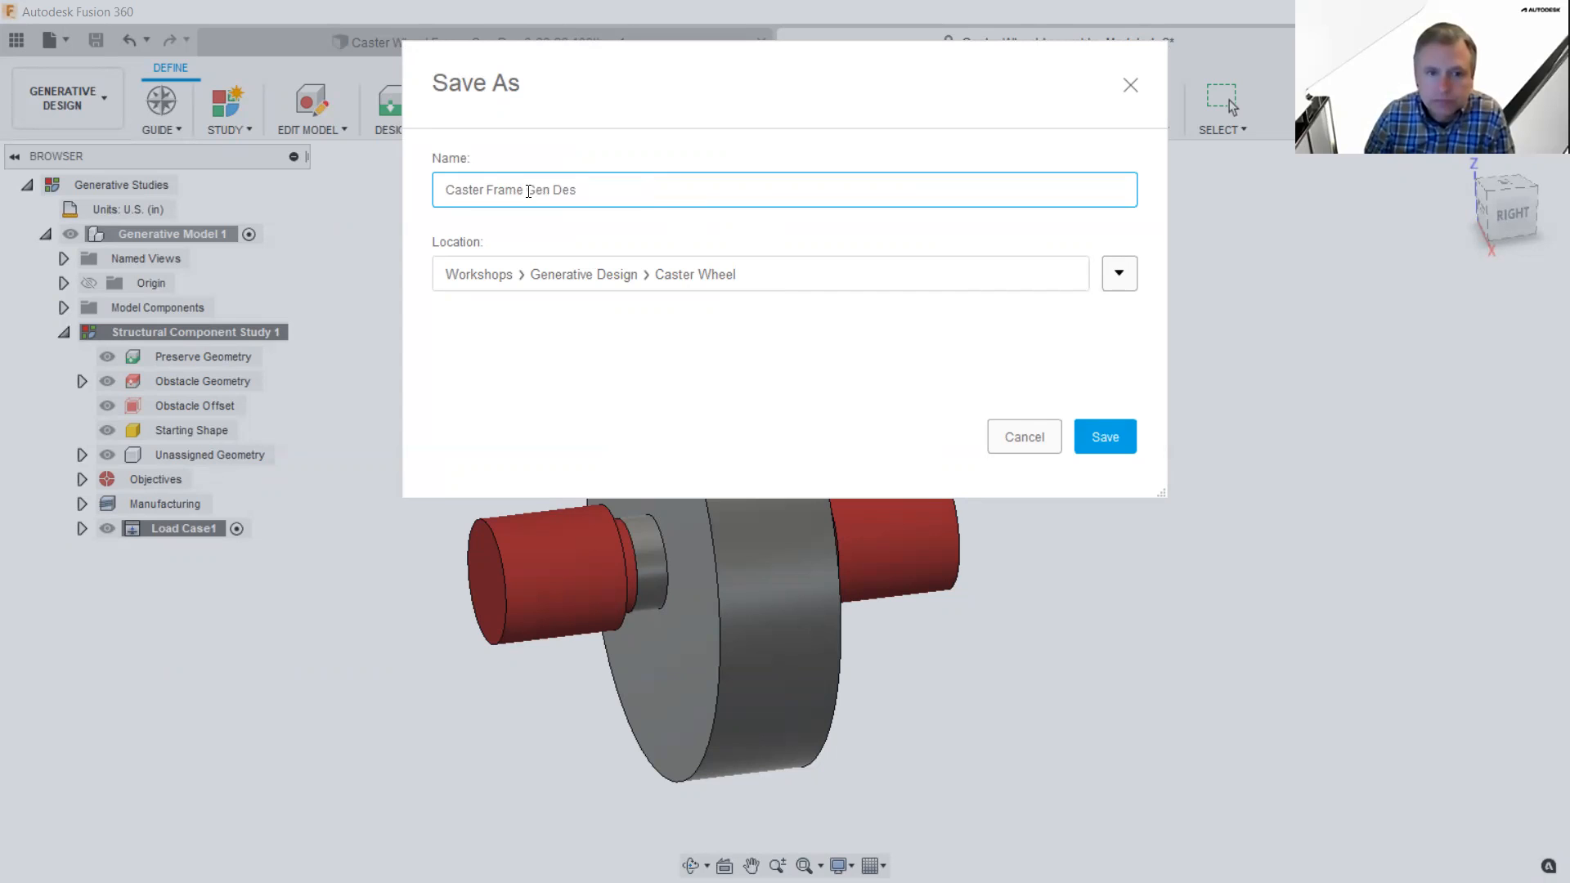
type(" 3-23")
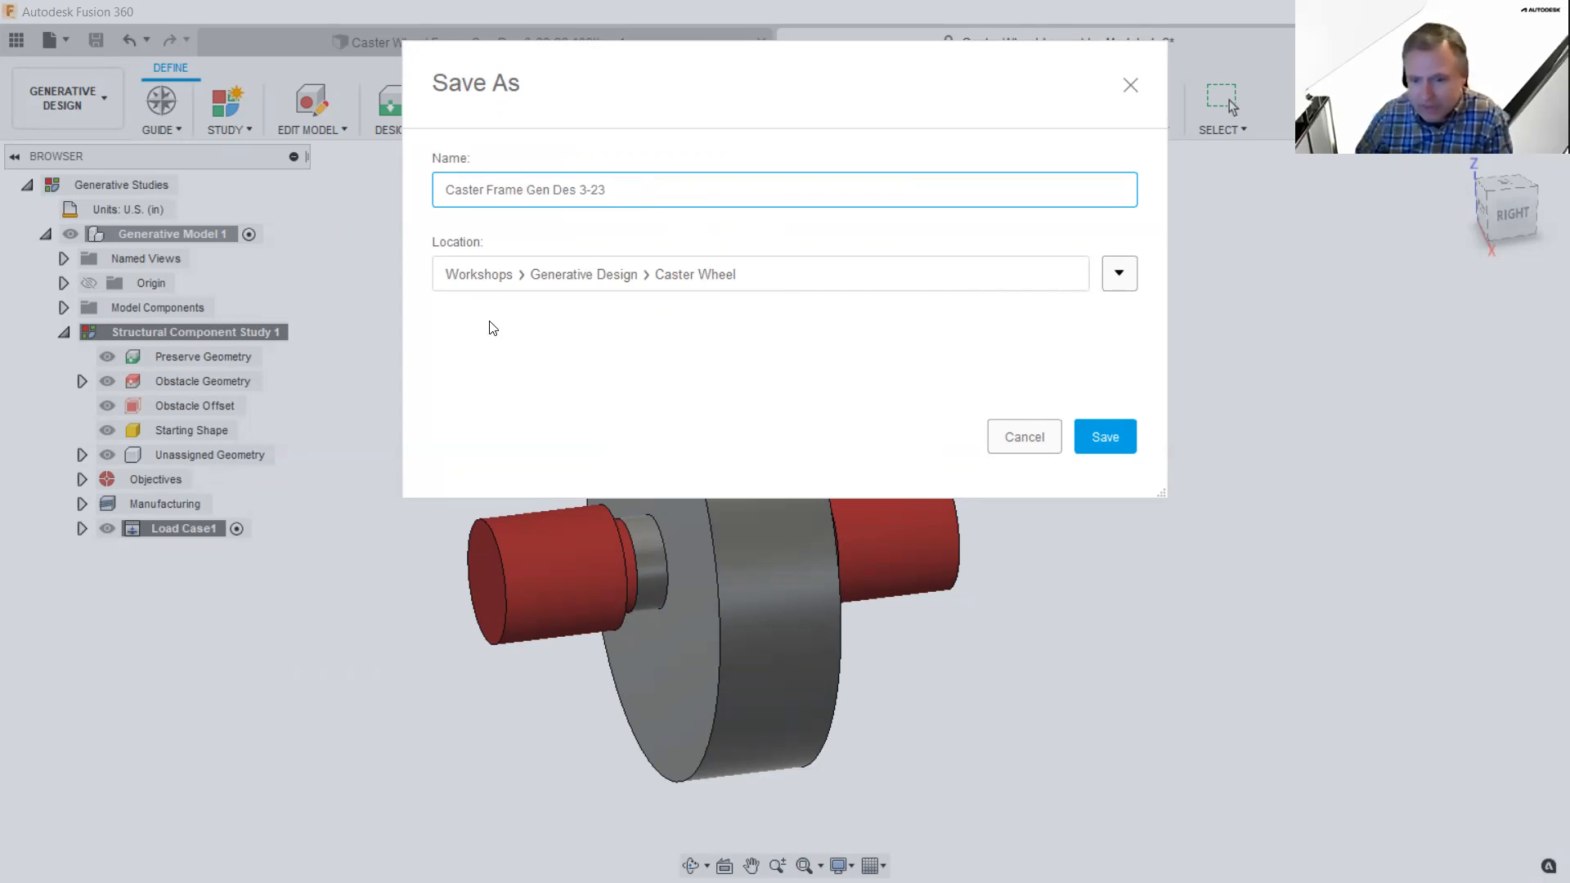
key("BackSpace")
type("2-22")
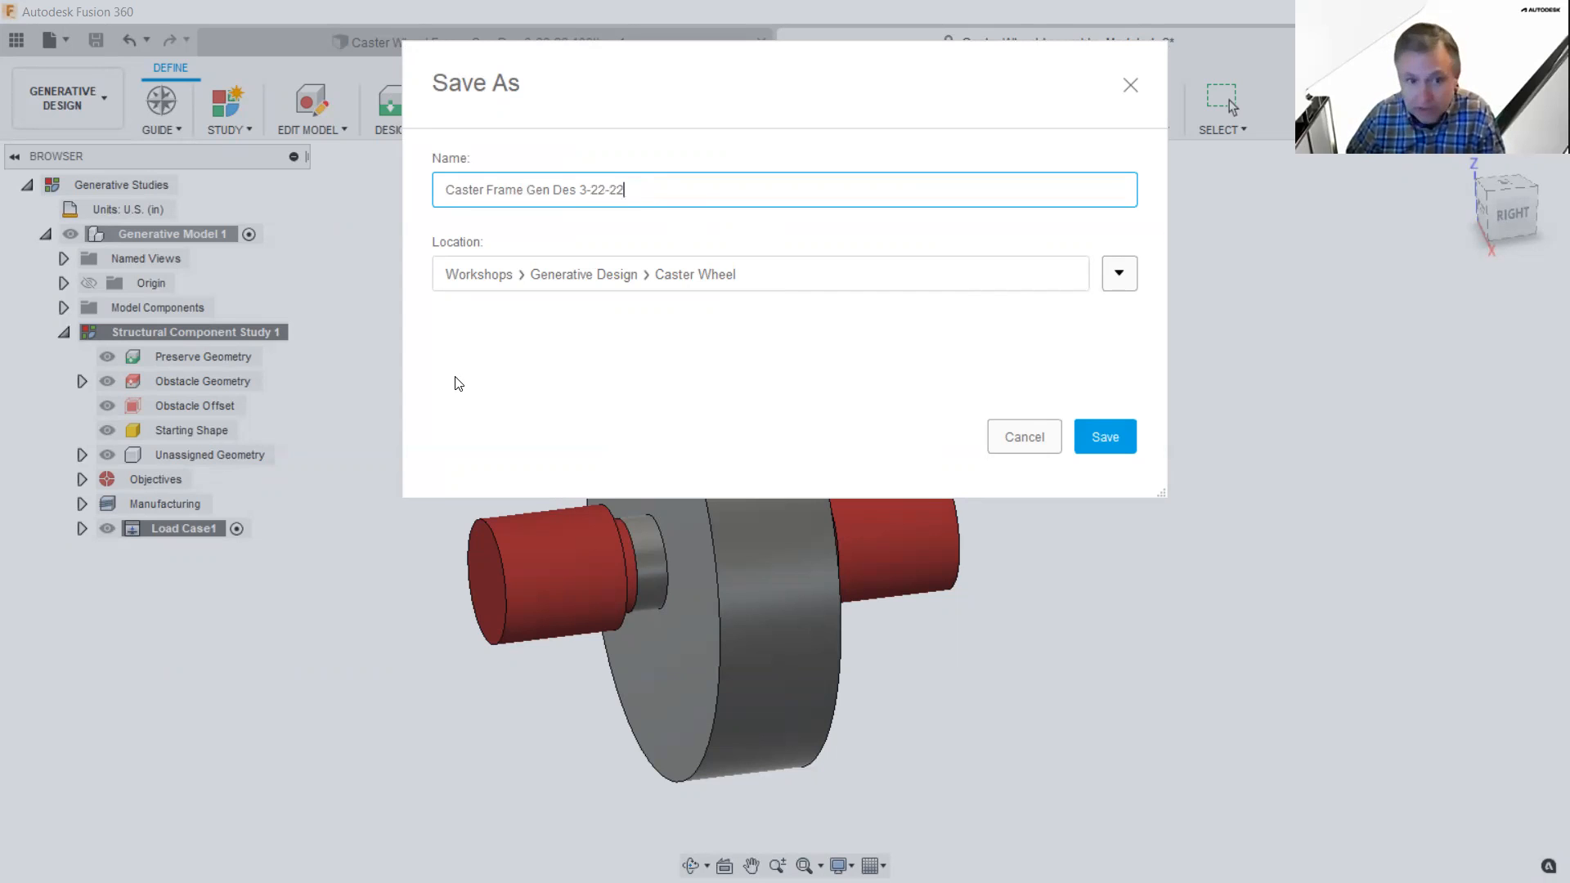
type(" P")
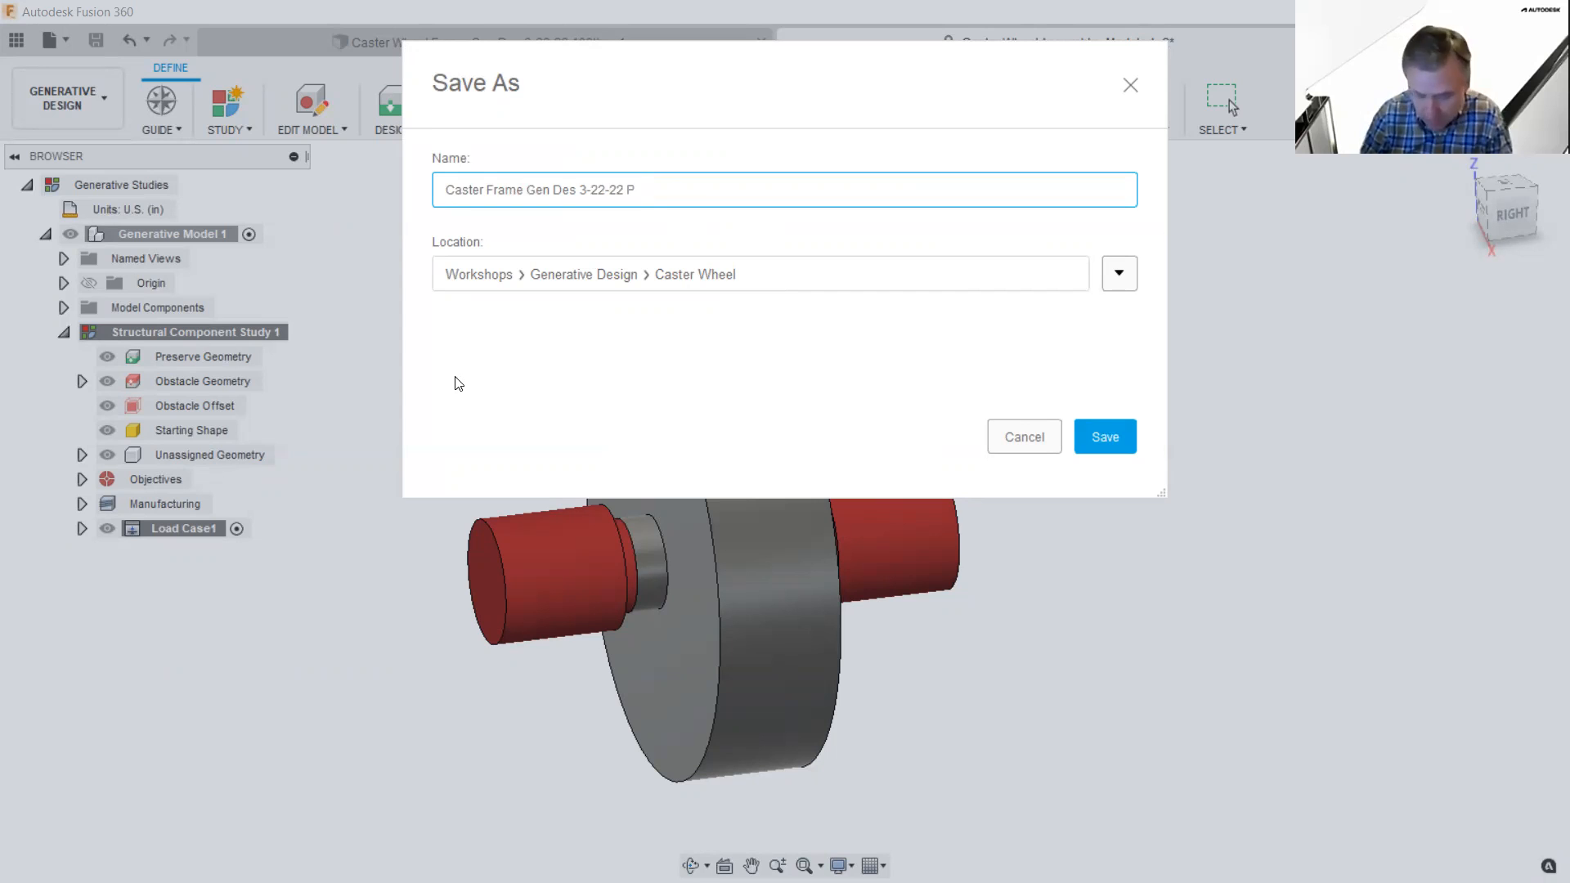
type("urdue")
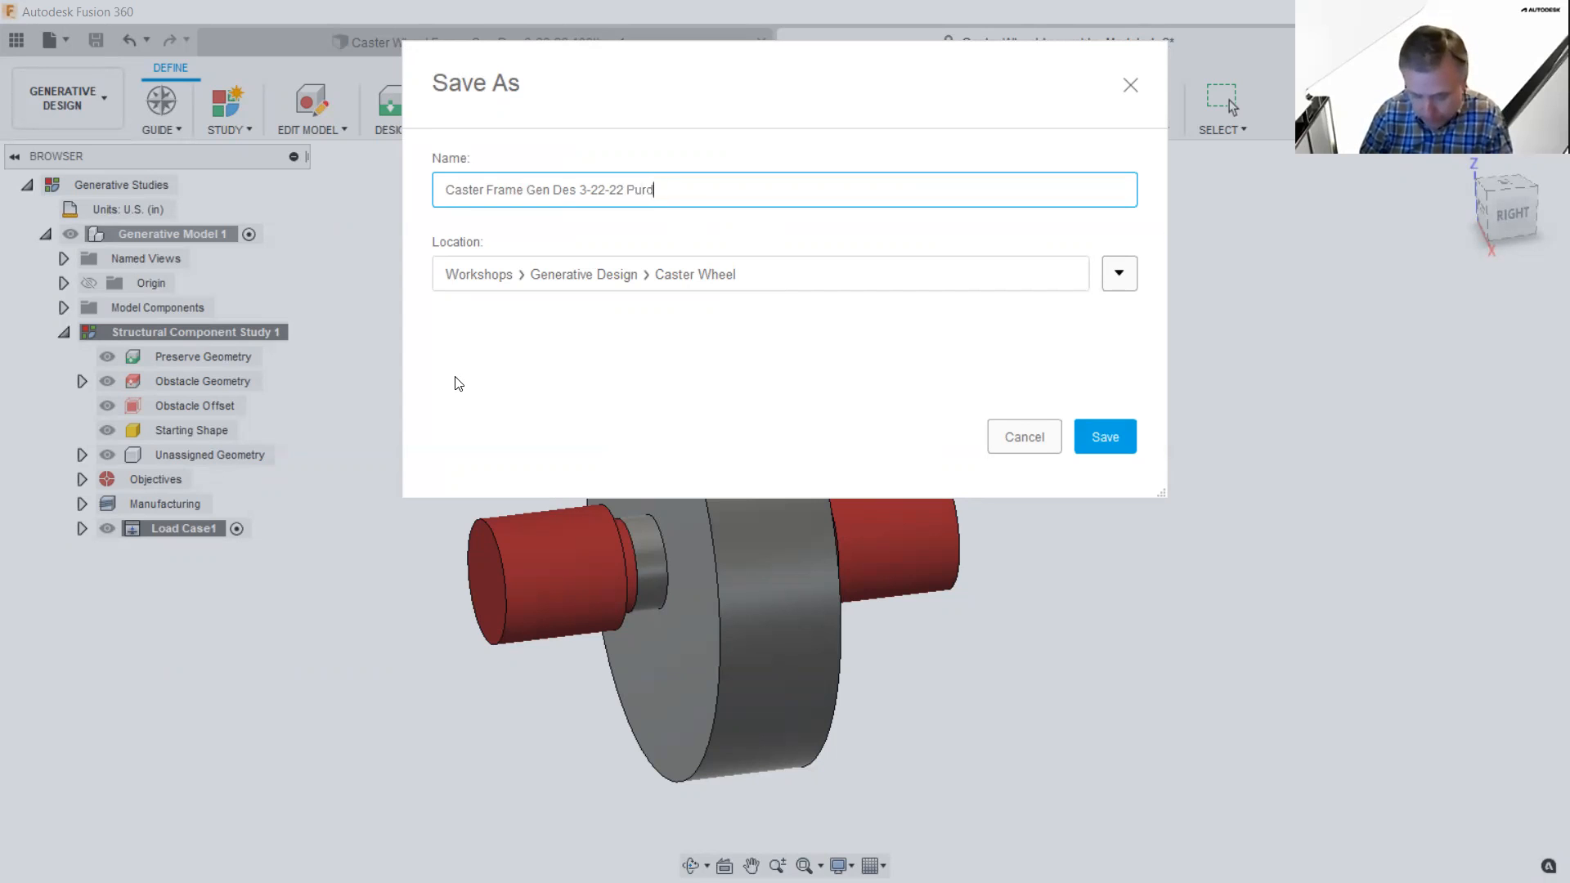
left_click(1104, 439)
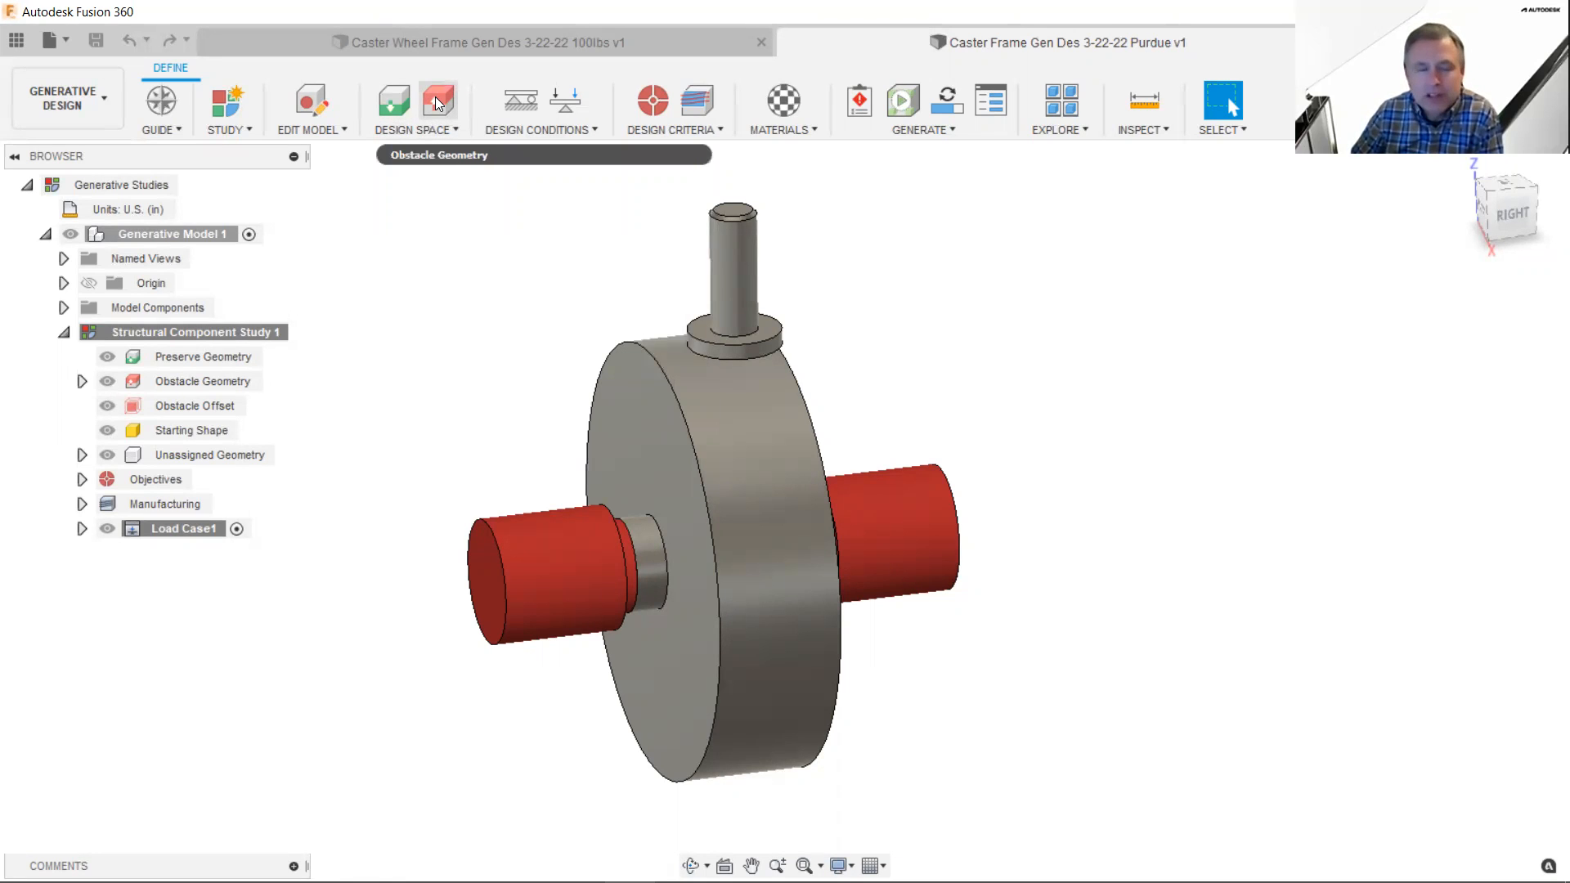
- Assign the wheel cylinder as obstacle geometry in addition to the pin obstacle
mouse_move(439, 103)
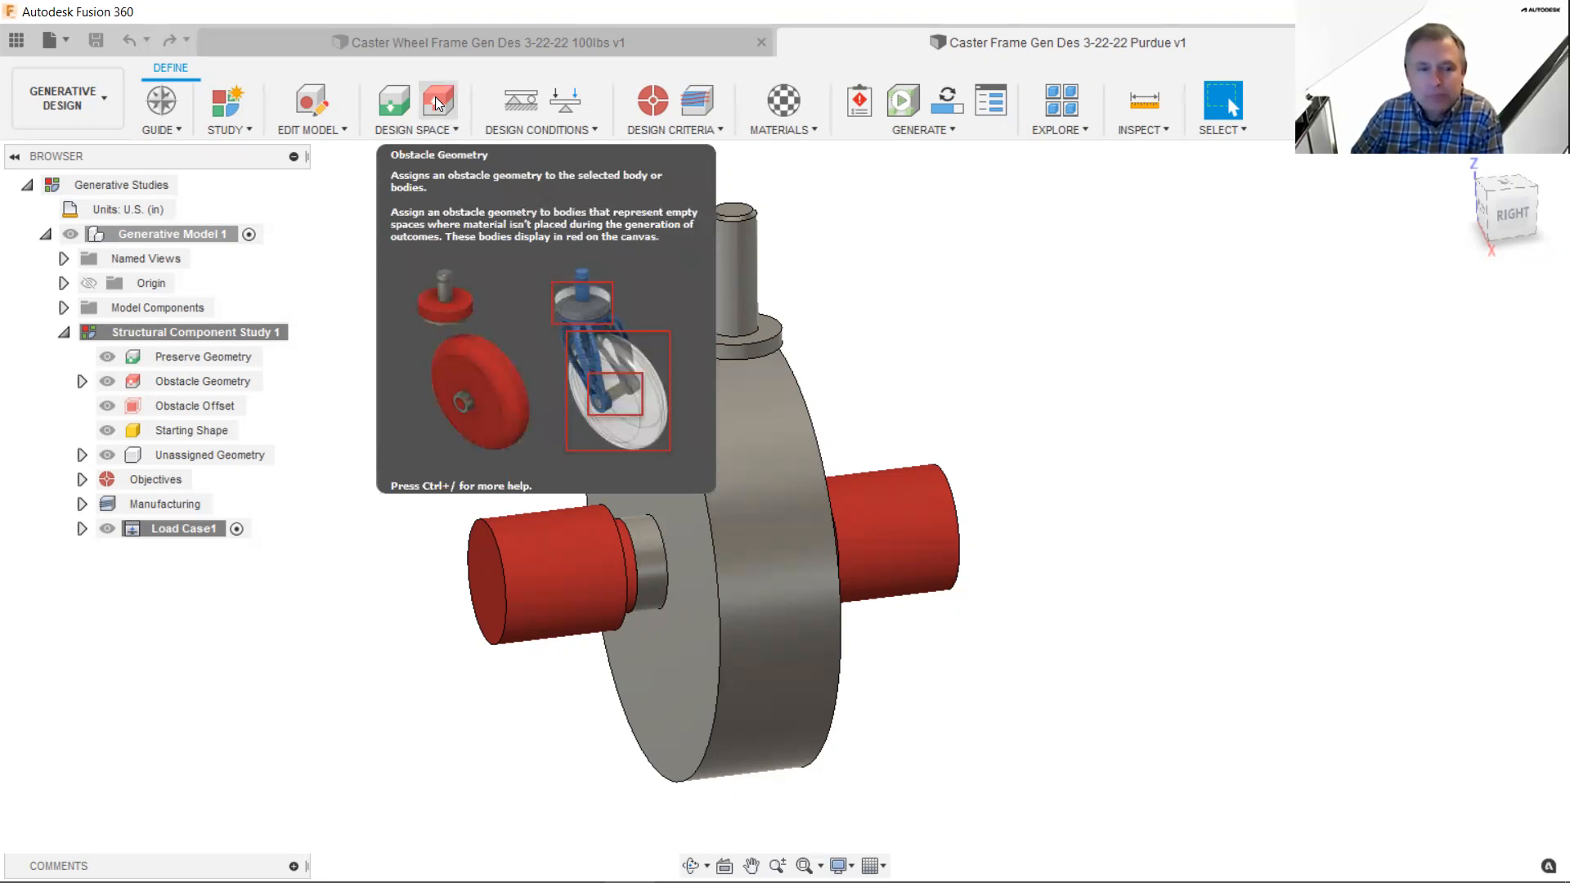
left_click(439, 103)
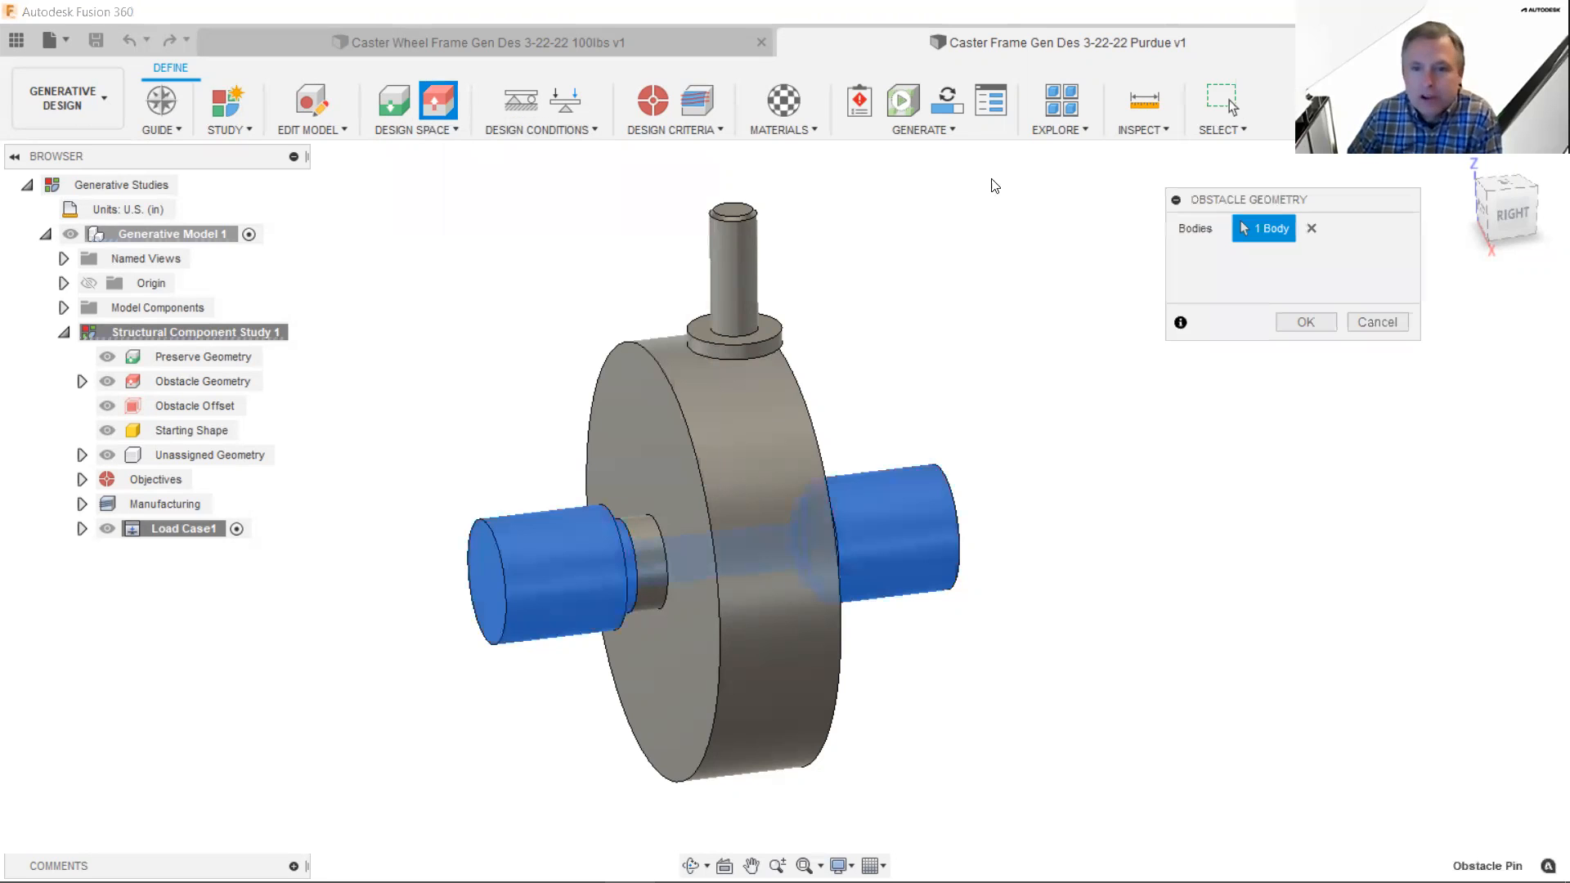
left_click_drag(1387, 202, 1113, 240)
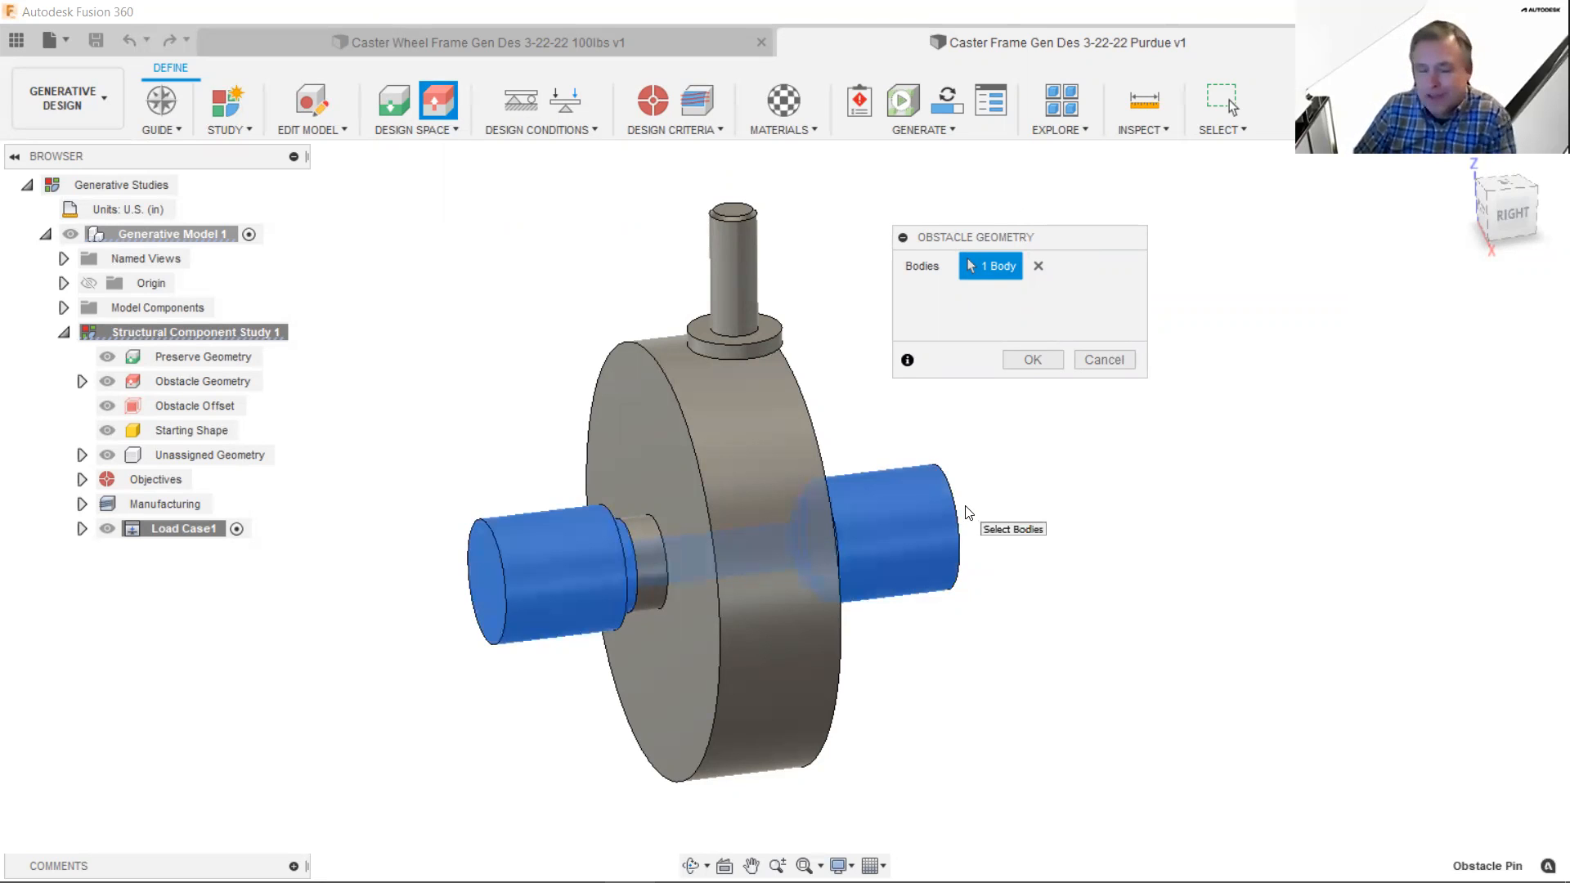
left_click(776, 431)
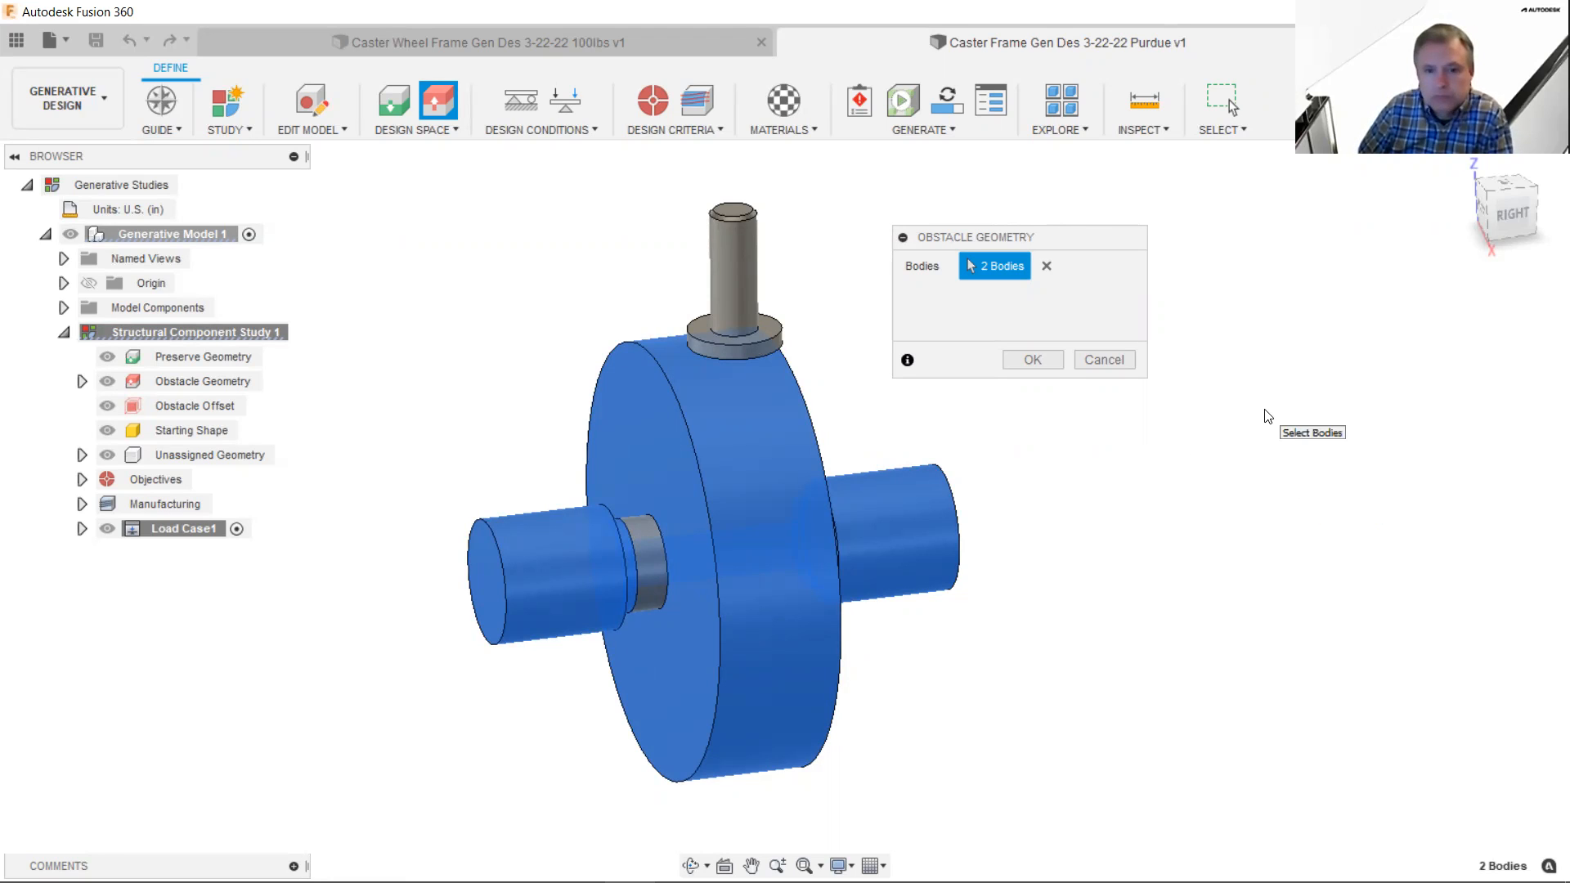
left_click(1032, 361)
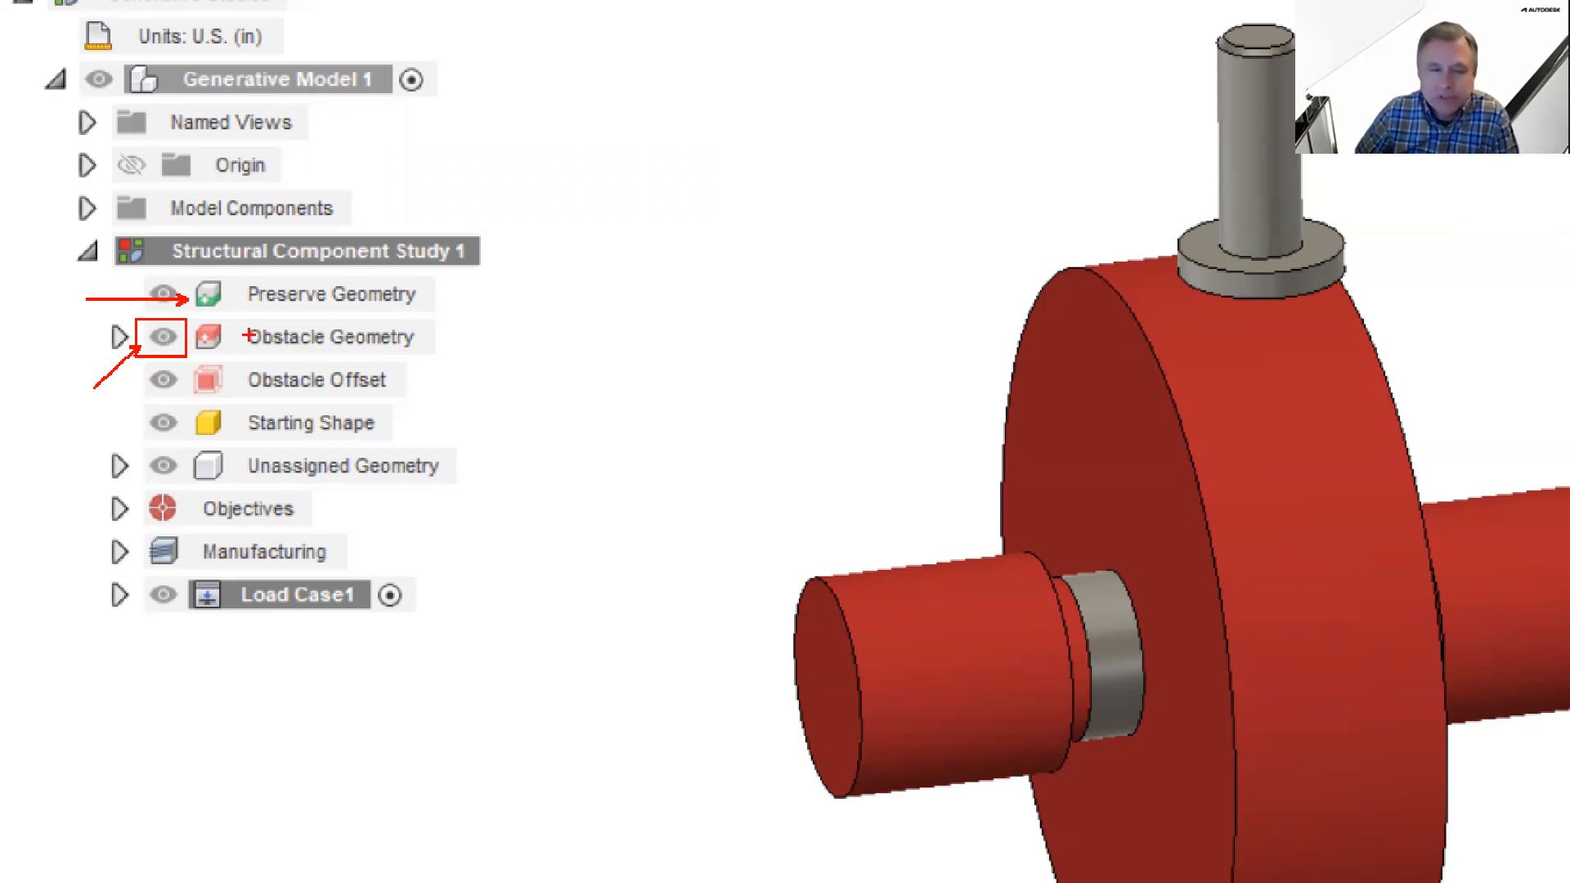
- Hide the obstacle geometry of Structural Component Study 1
left_click_drag(141, 319, 64, 273)
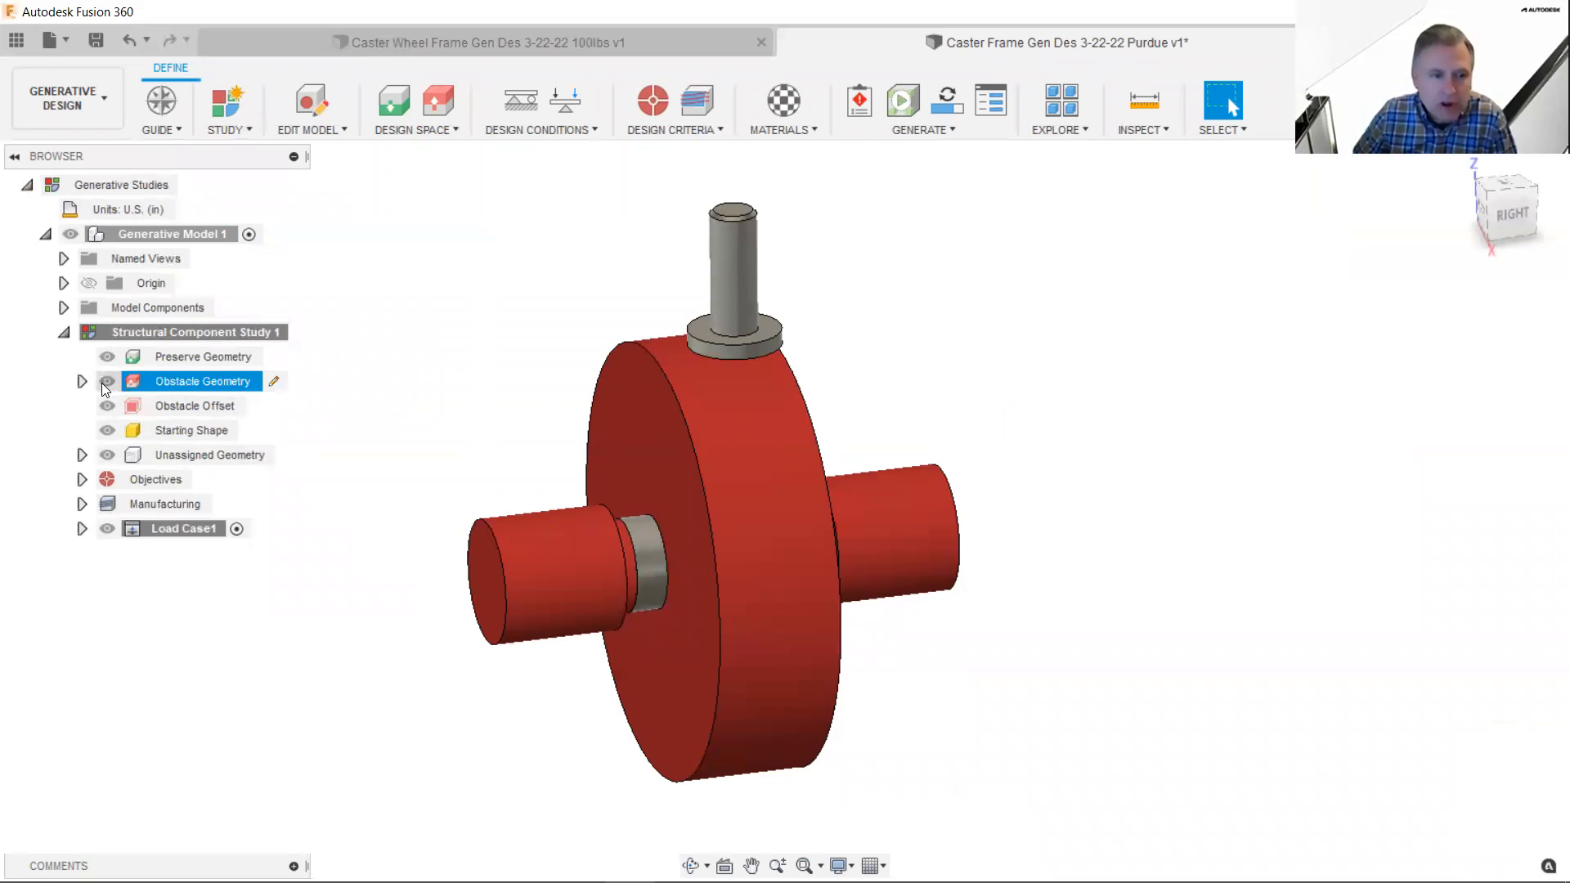
left_click(105, 382)
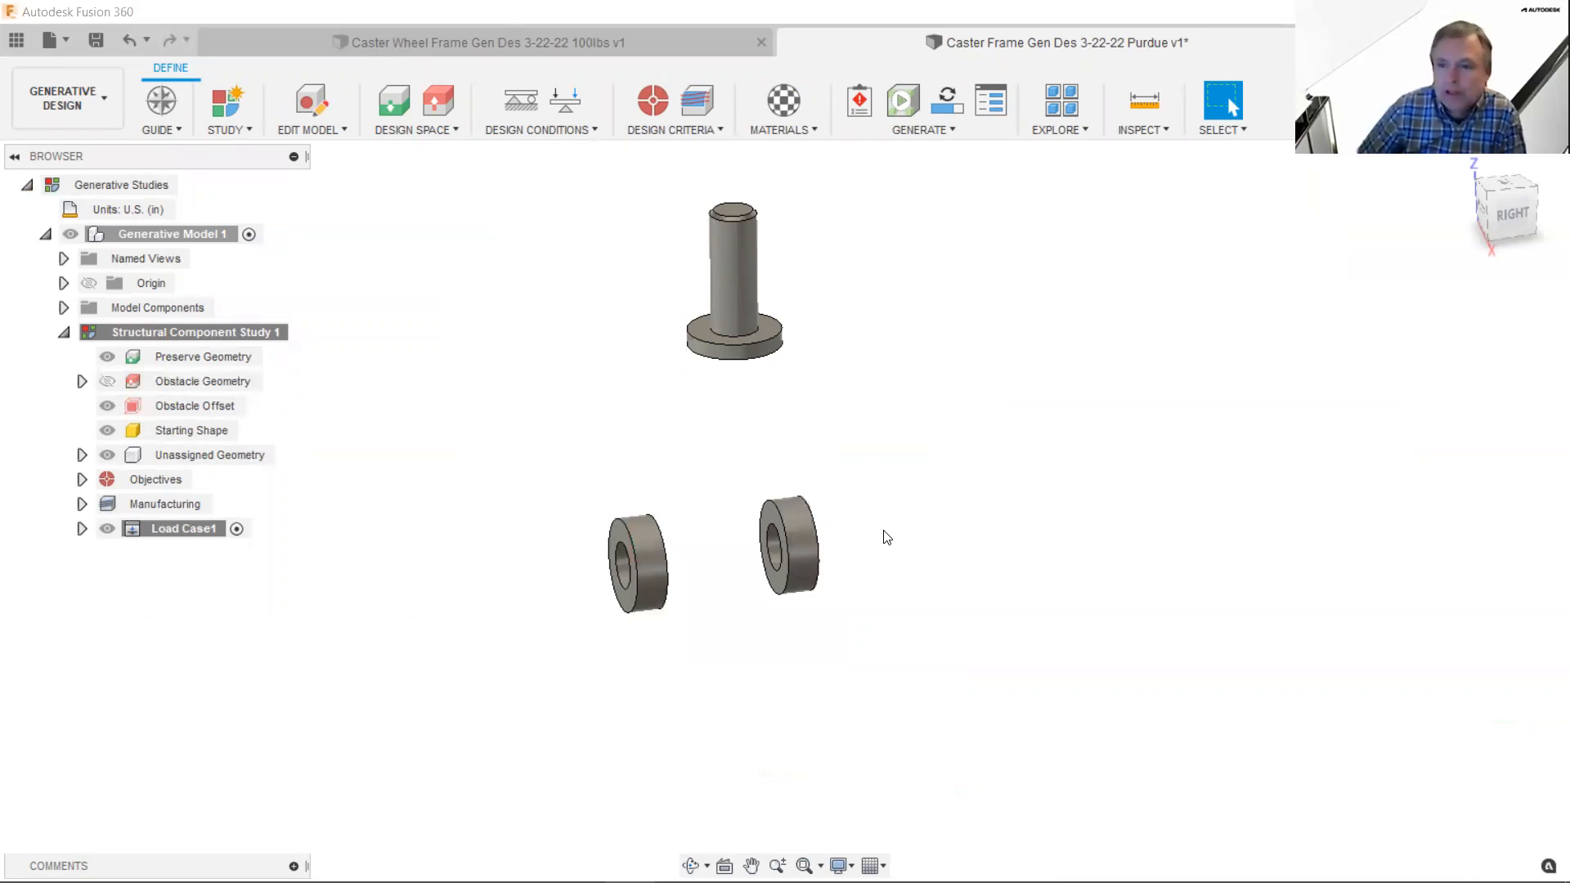
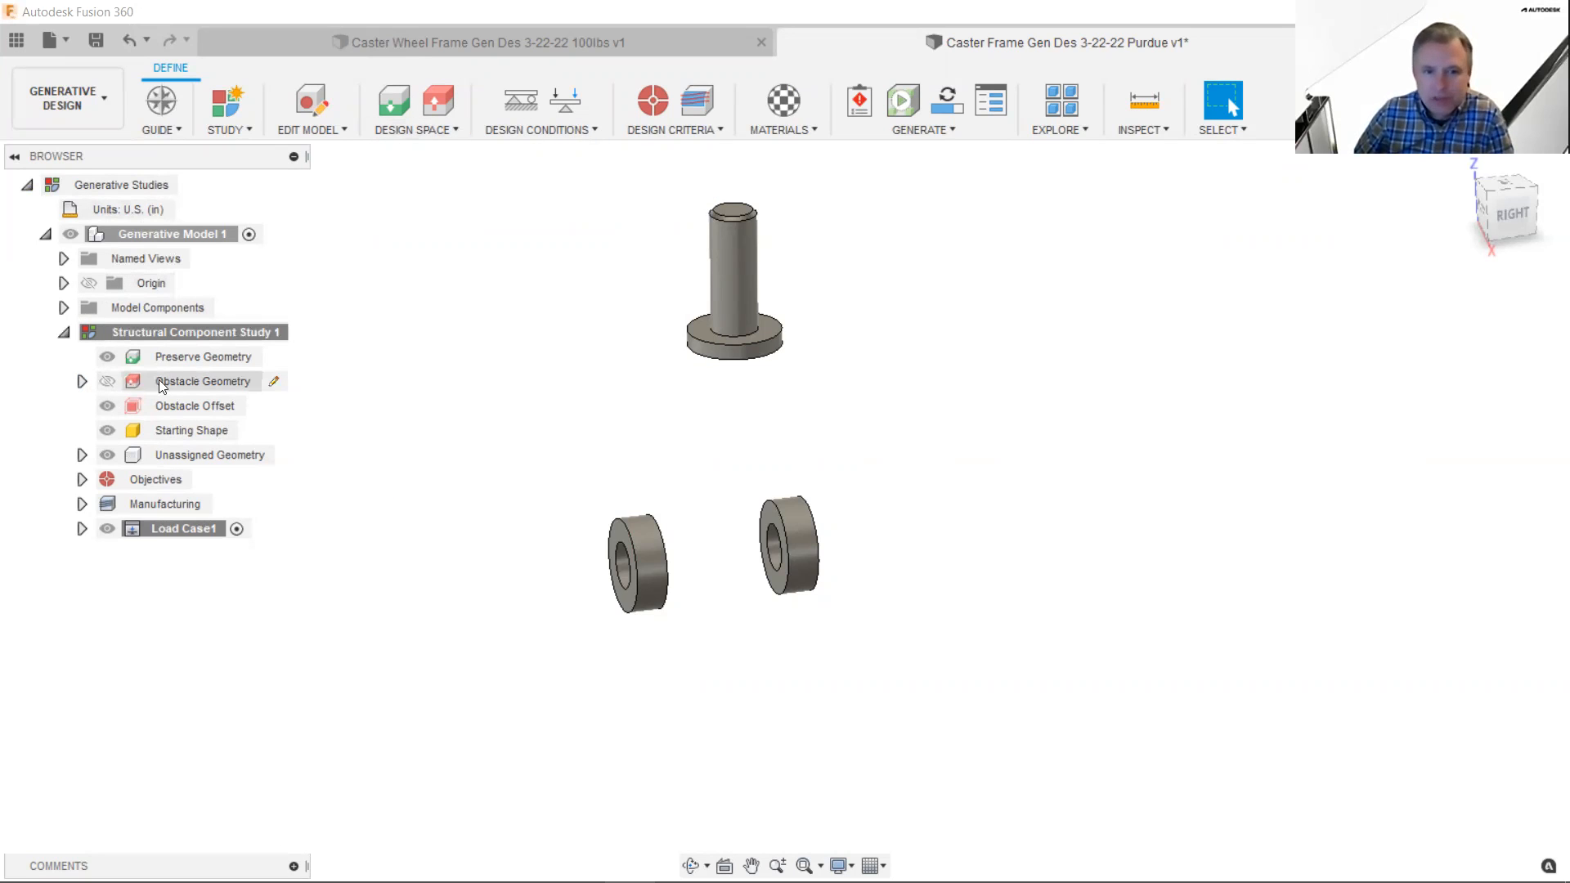
- Assign the flanged stem and the two ring bodies as preserve geometry for the study
left_click(401, 115)
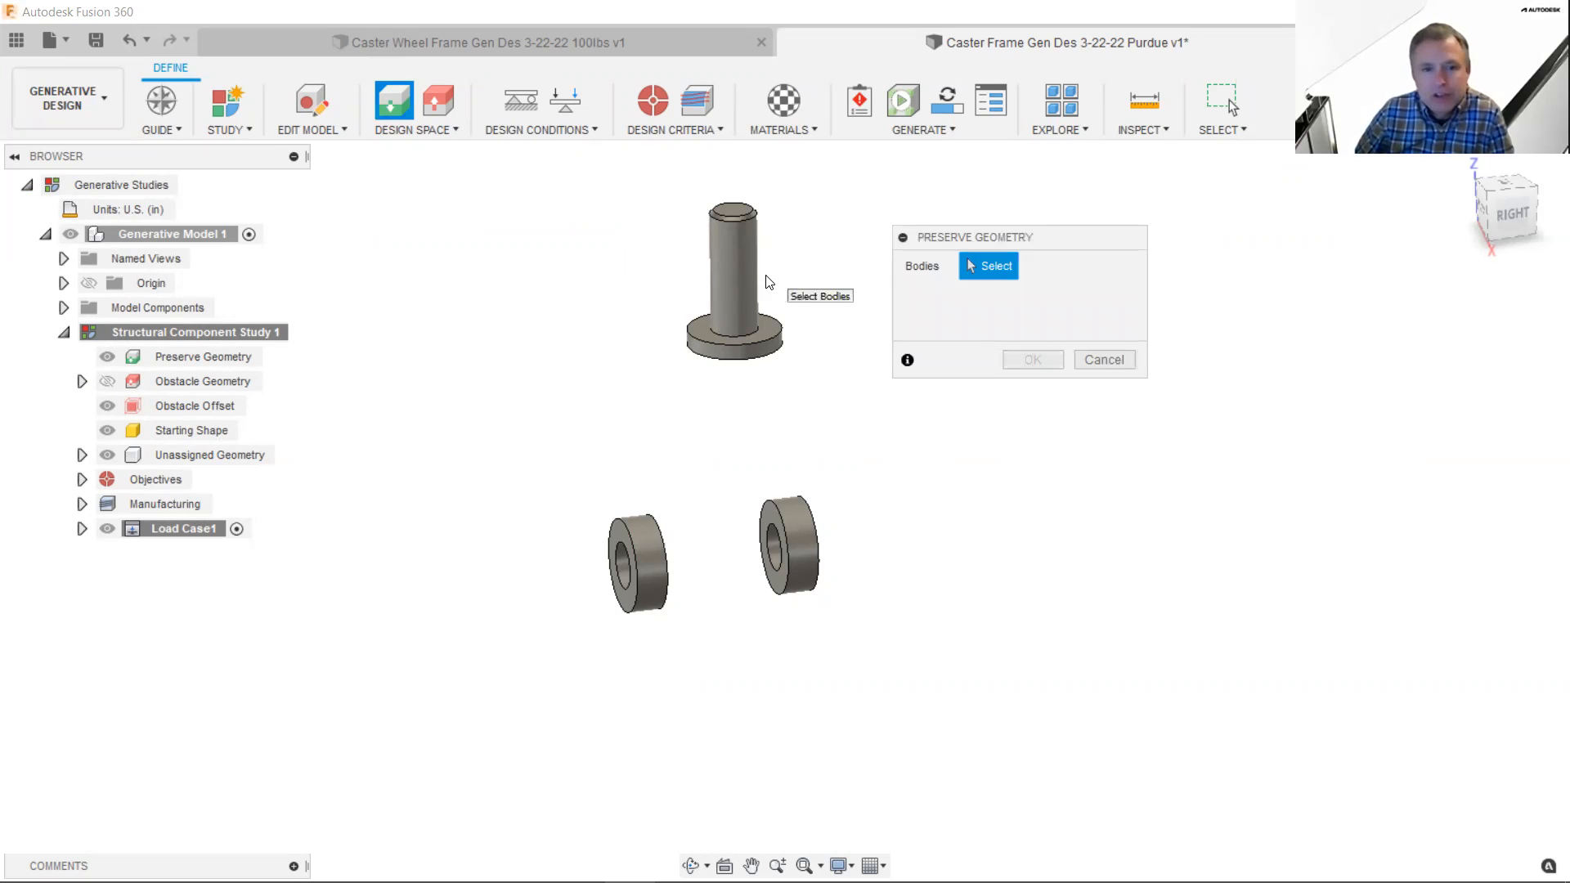
left_click_drag(476, 685, 998, 183)
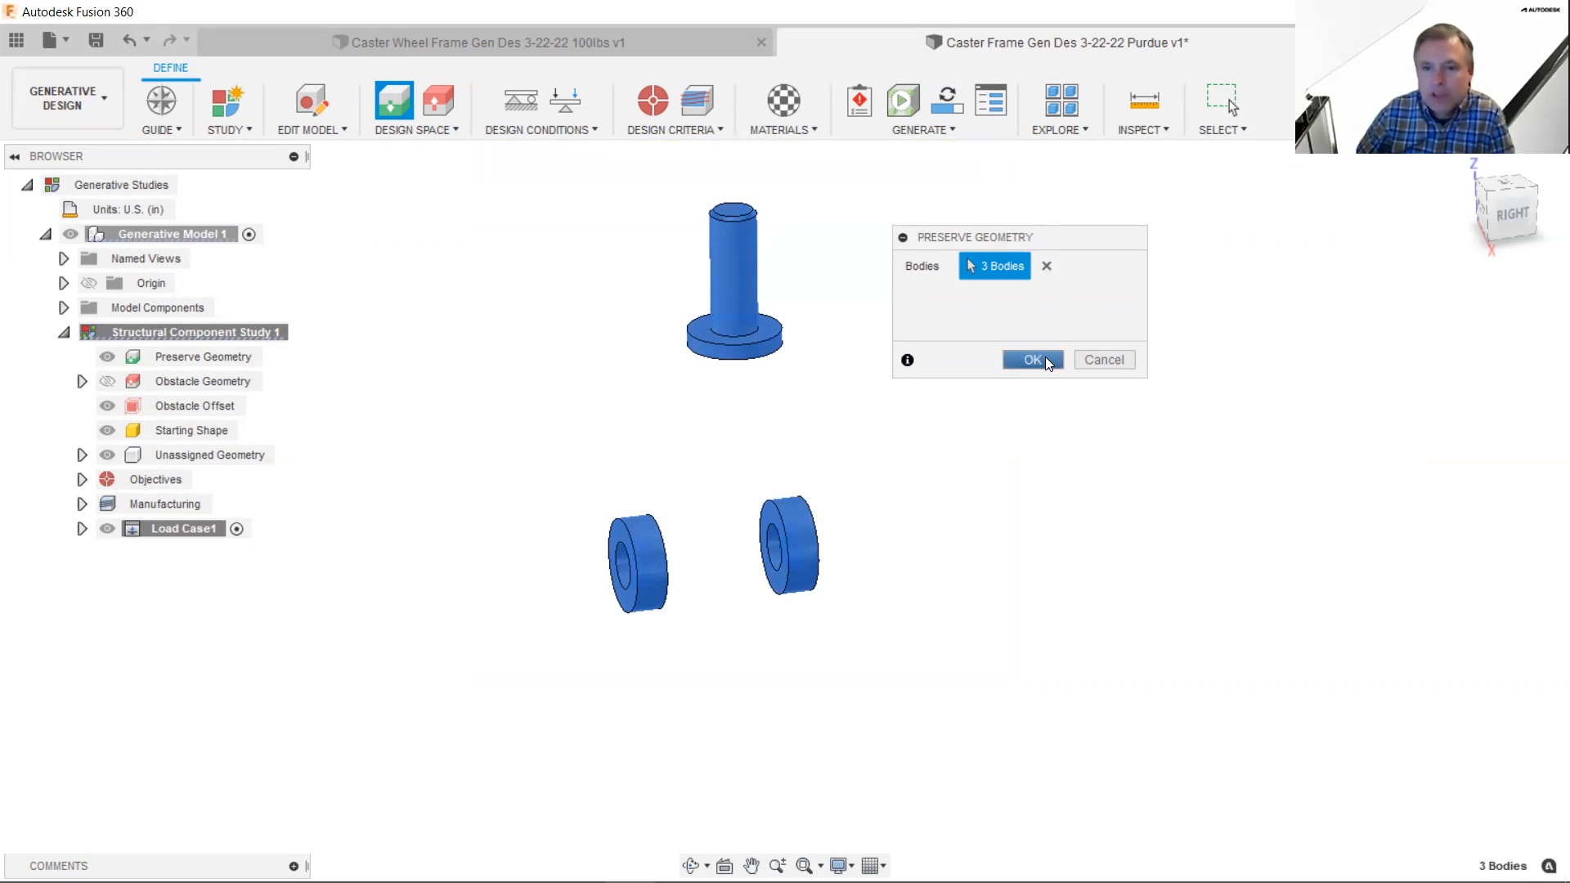
left_click(1033, 360)
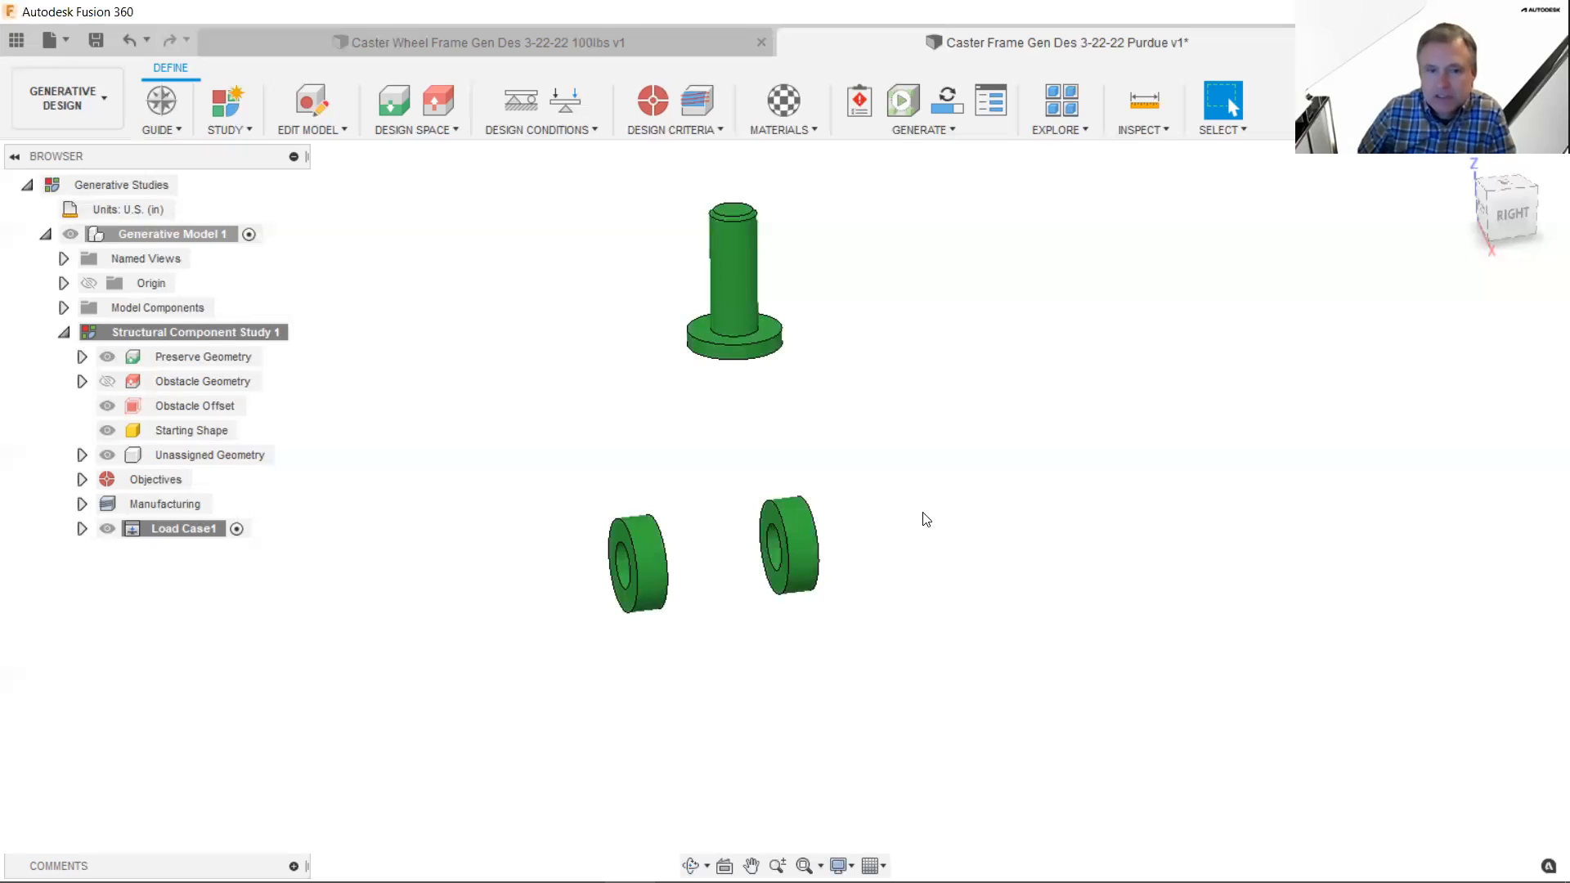
- Toggle the visibility of the obstacle and preserve geometry to check which bodies belong to each group
left_click(106, 390)
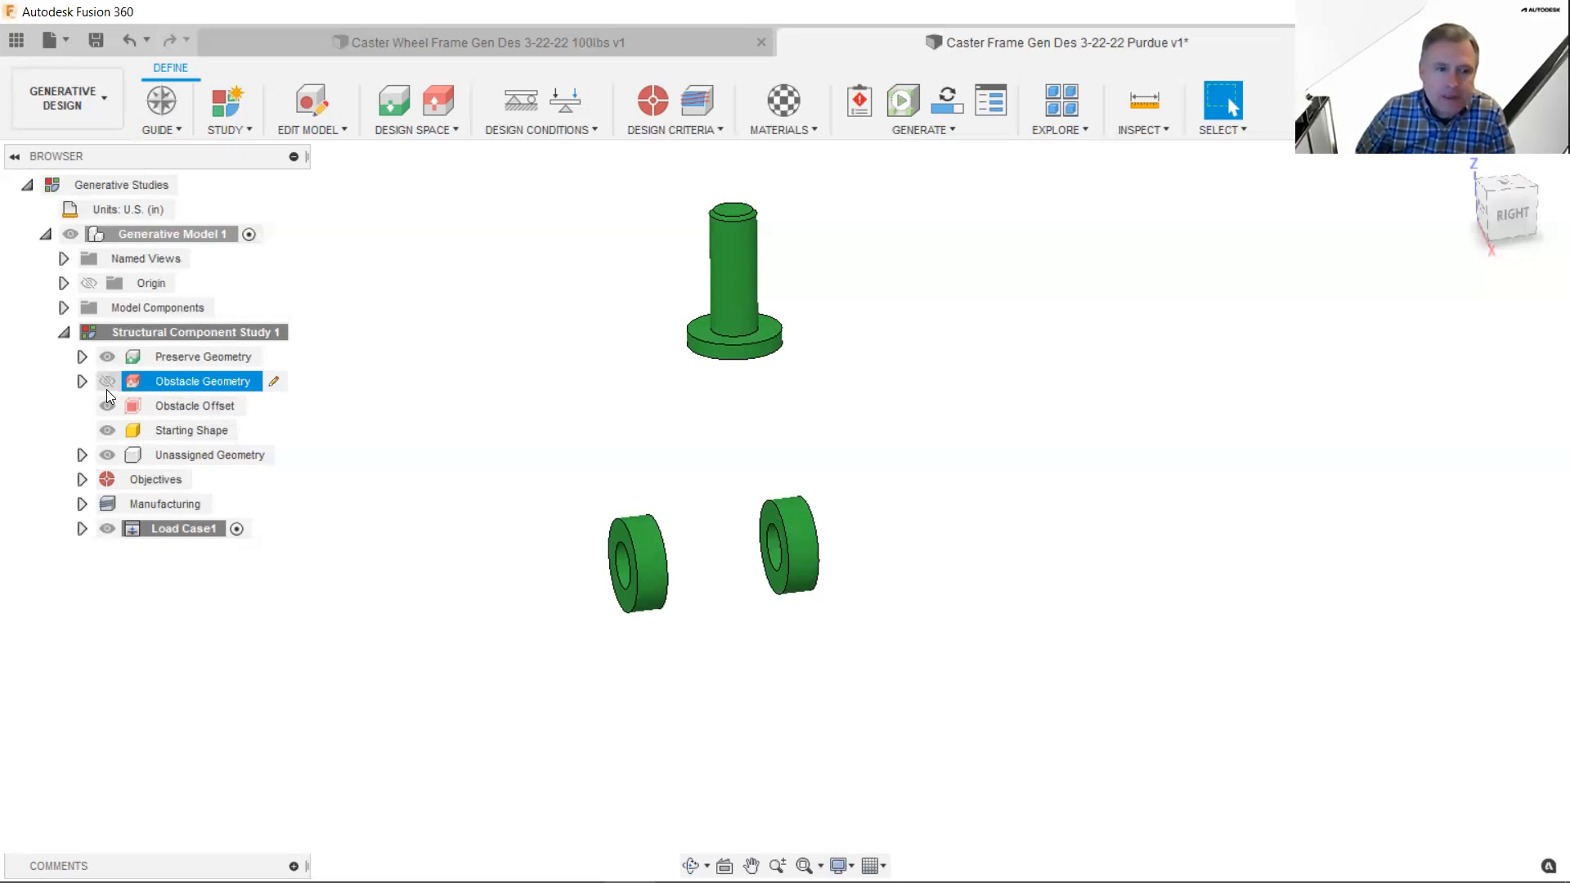
left_click(107, 390)
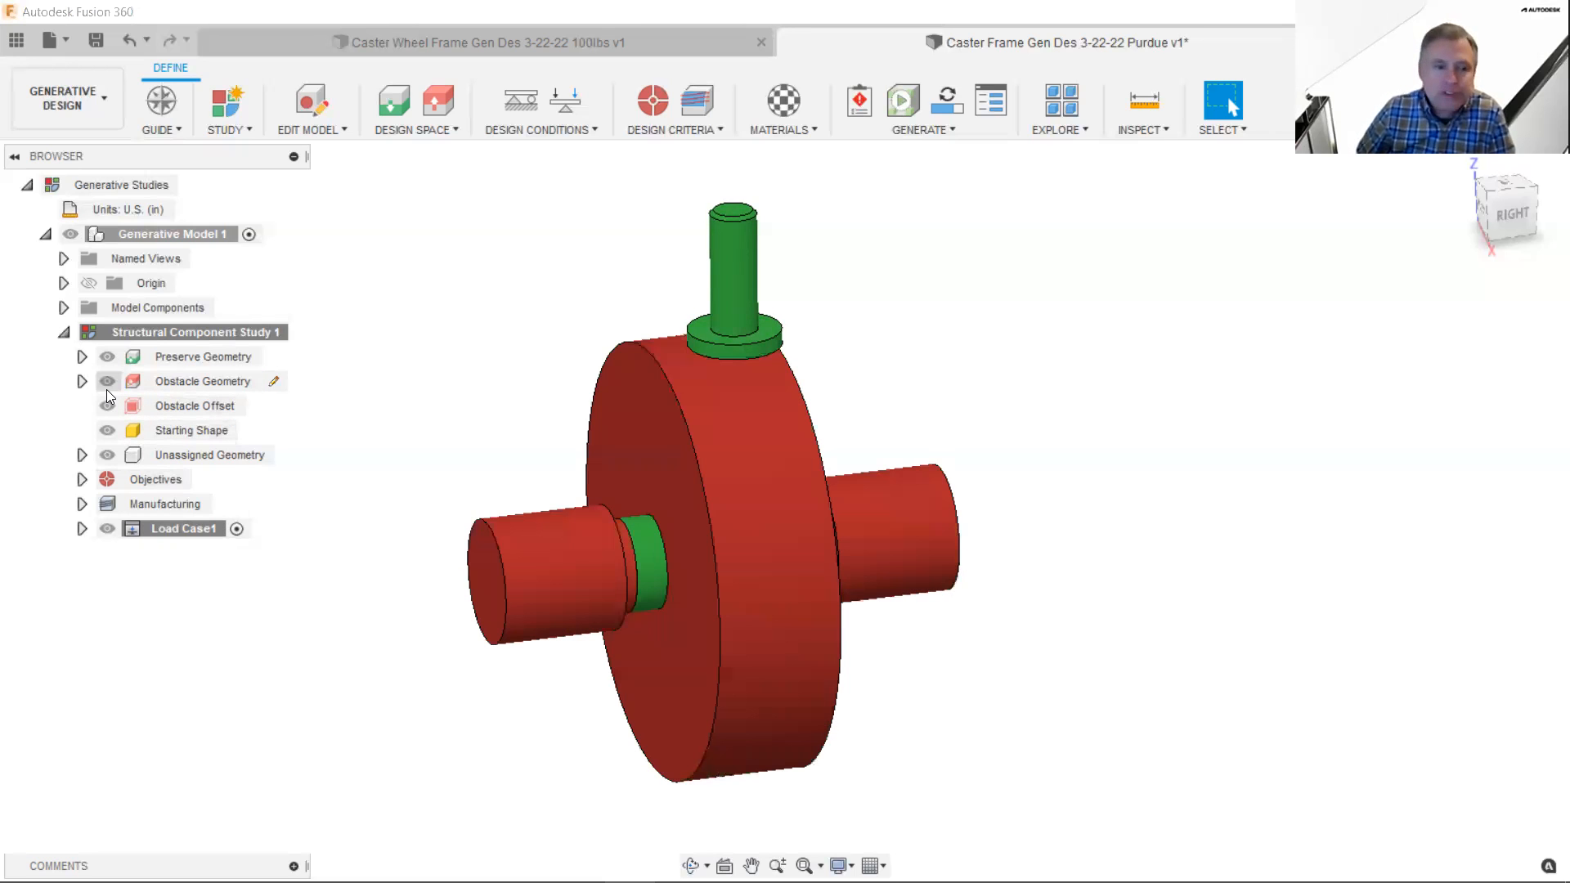
left_click(108, 355)
left_click(108, 357)
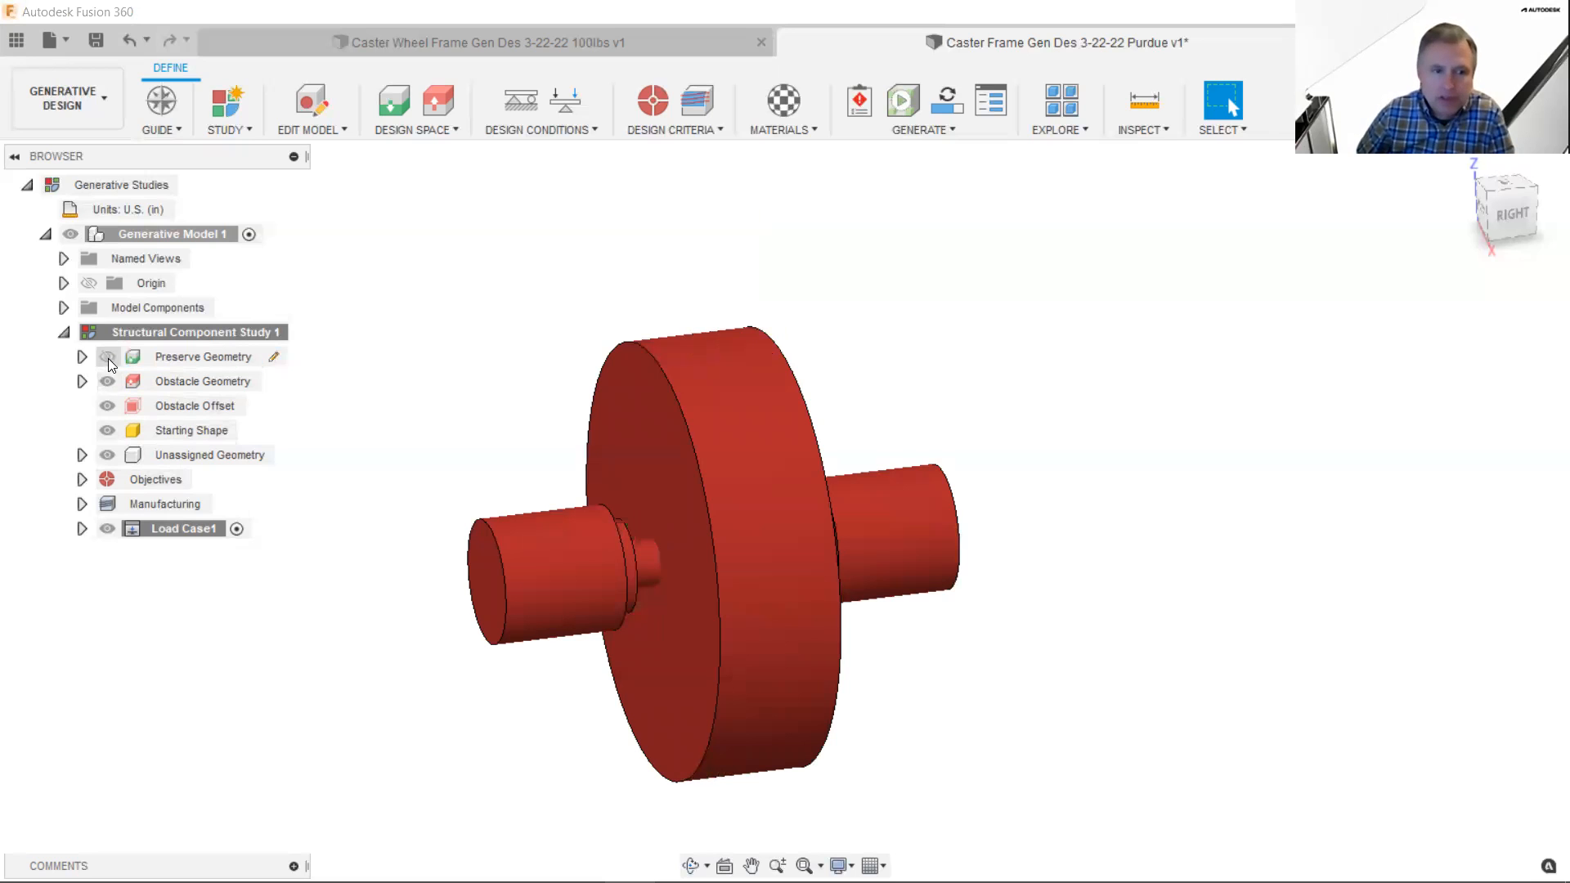
left_click(108, 388)
left_click(107, 388)
left_click(108, 355)
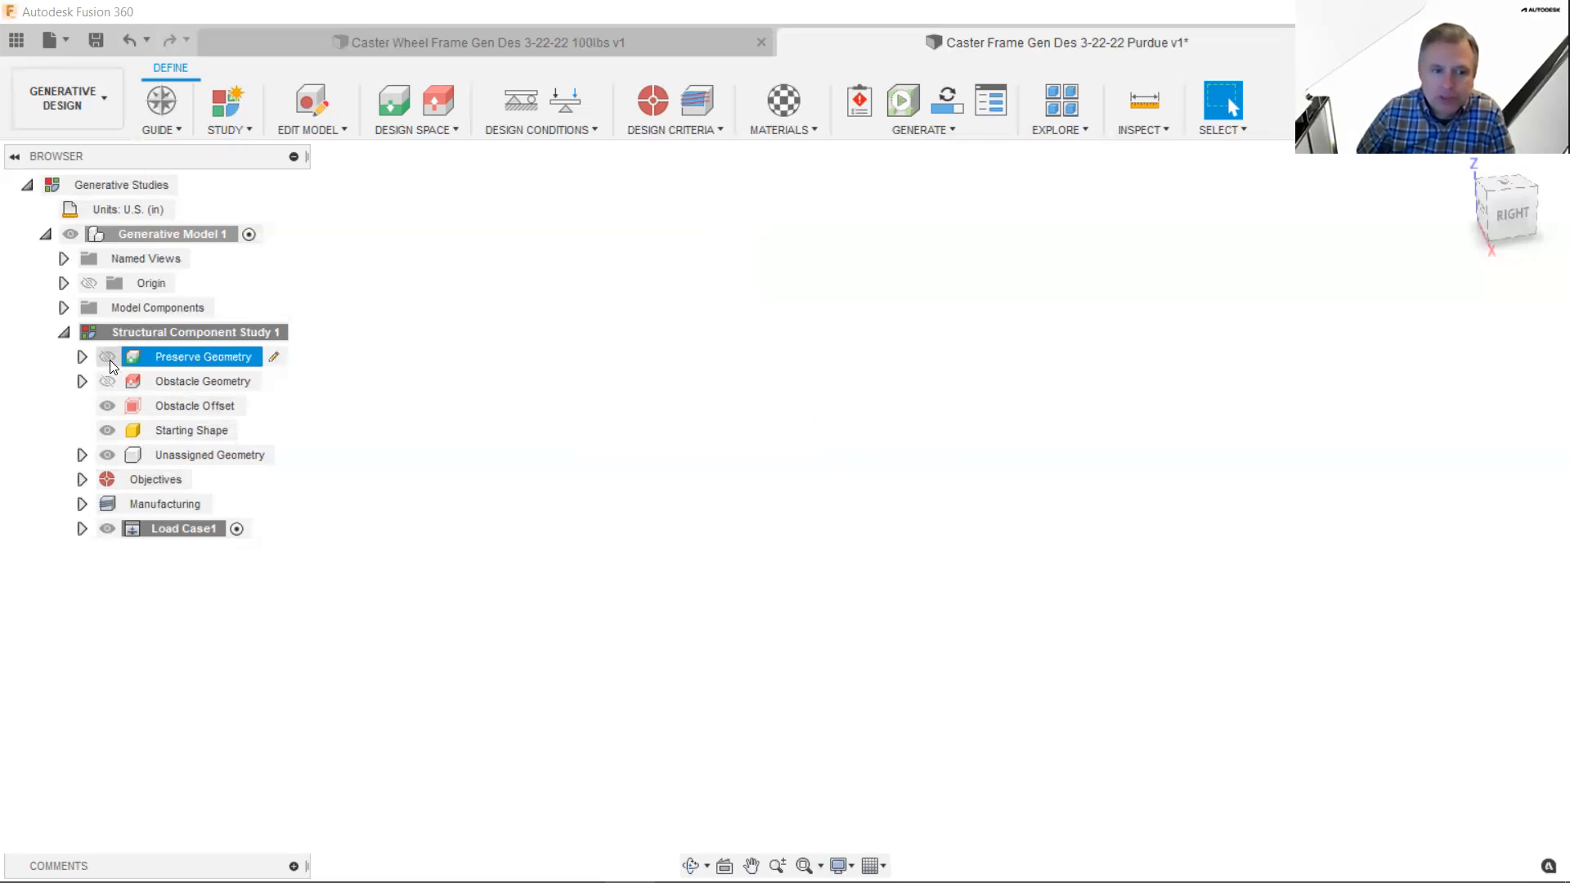
left_click(110, 360)
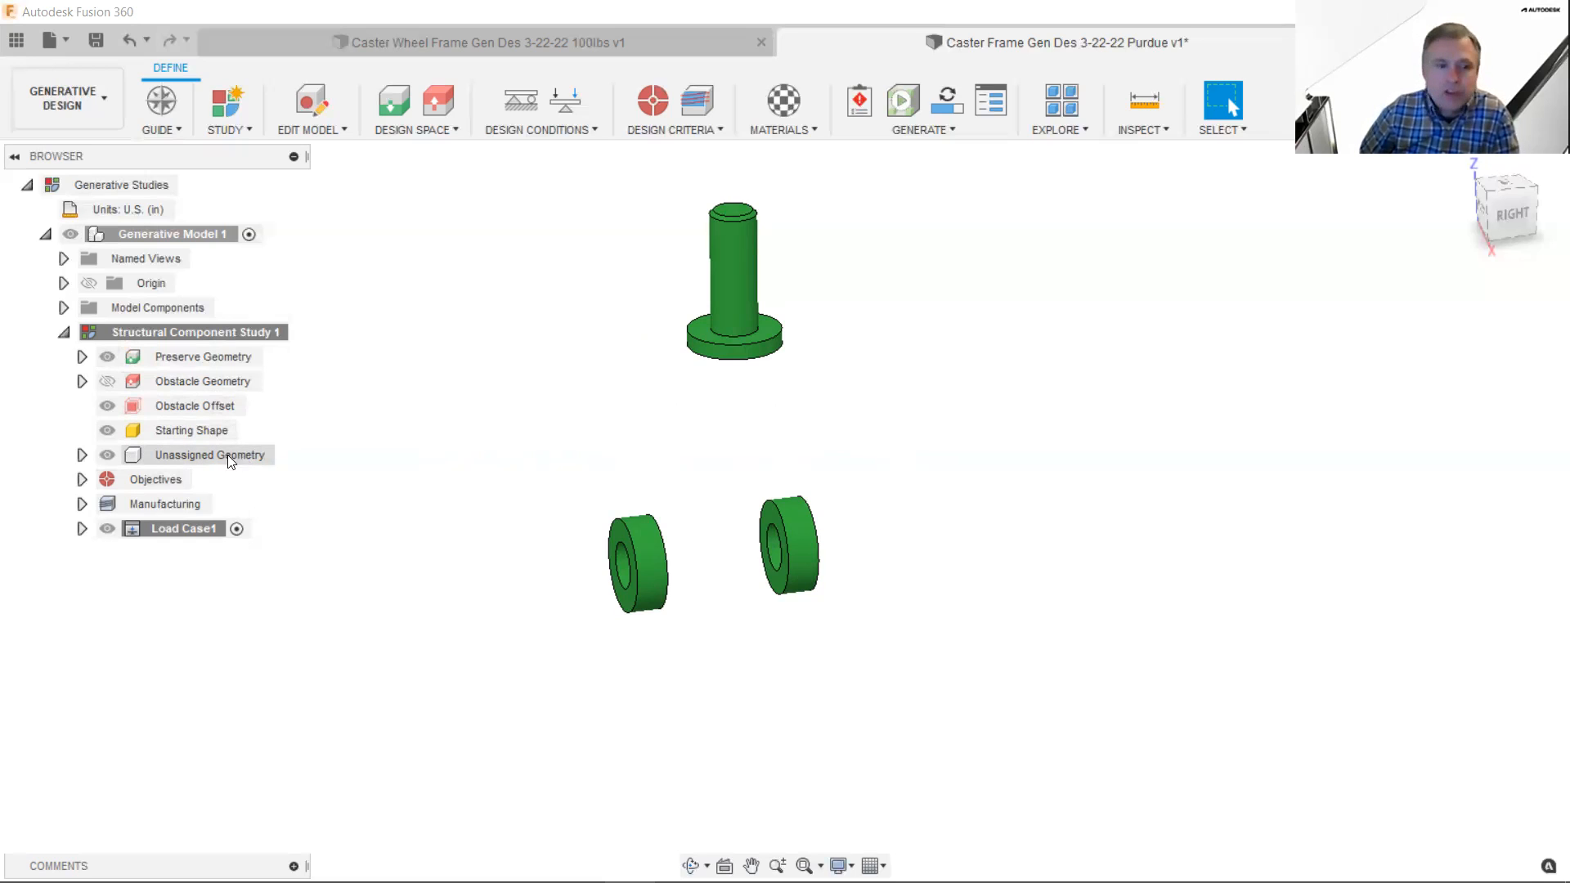
- Show the obstacle geometry, examine its gaps to the preserve bodies from the right side view, and hide it again
left_click(109, 461)
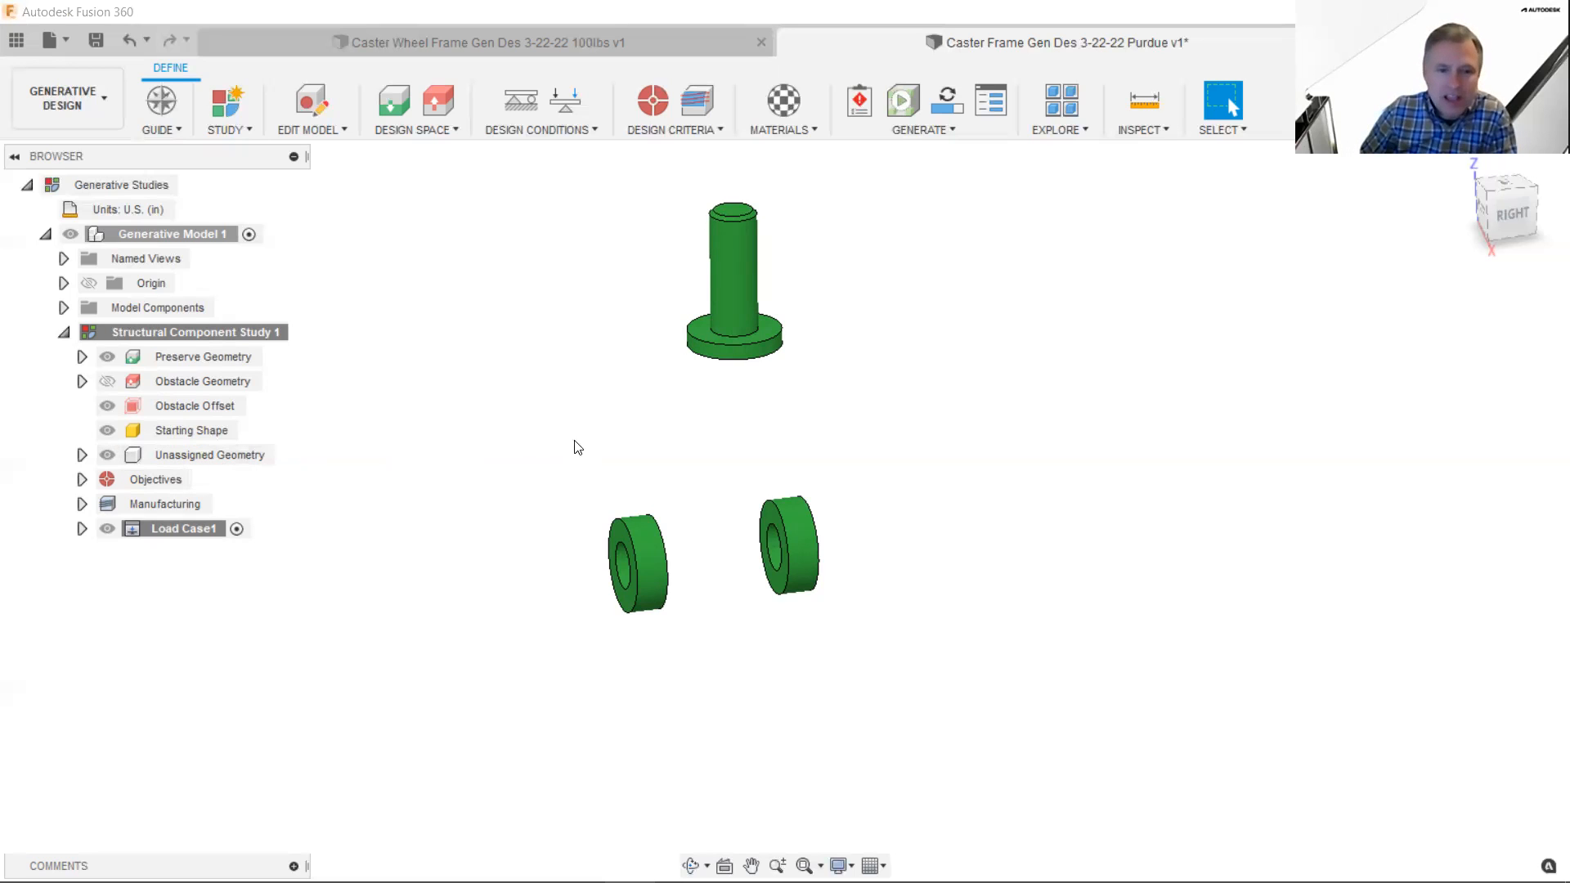
scroll(827, 491, "up", 2)
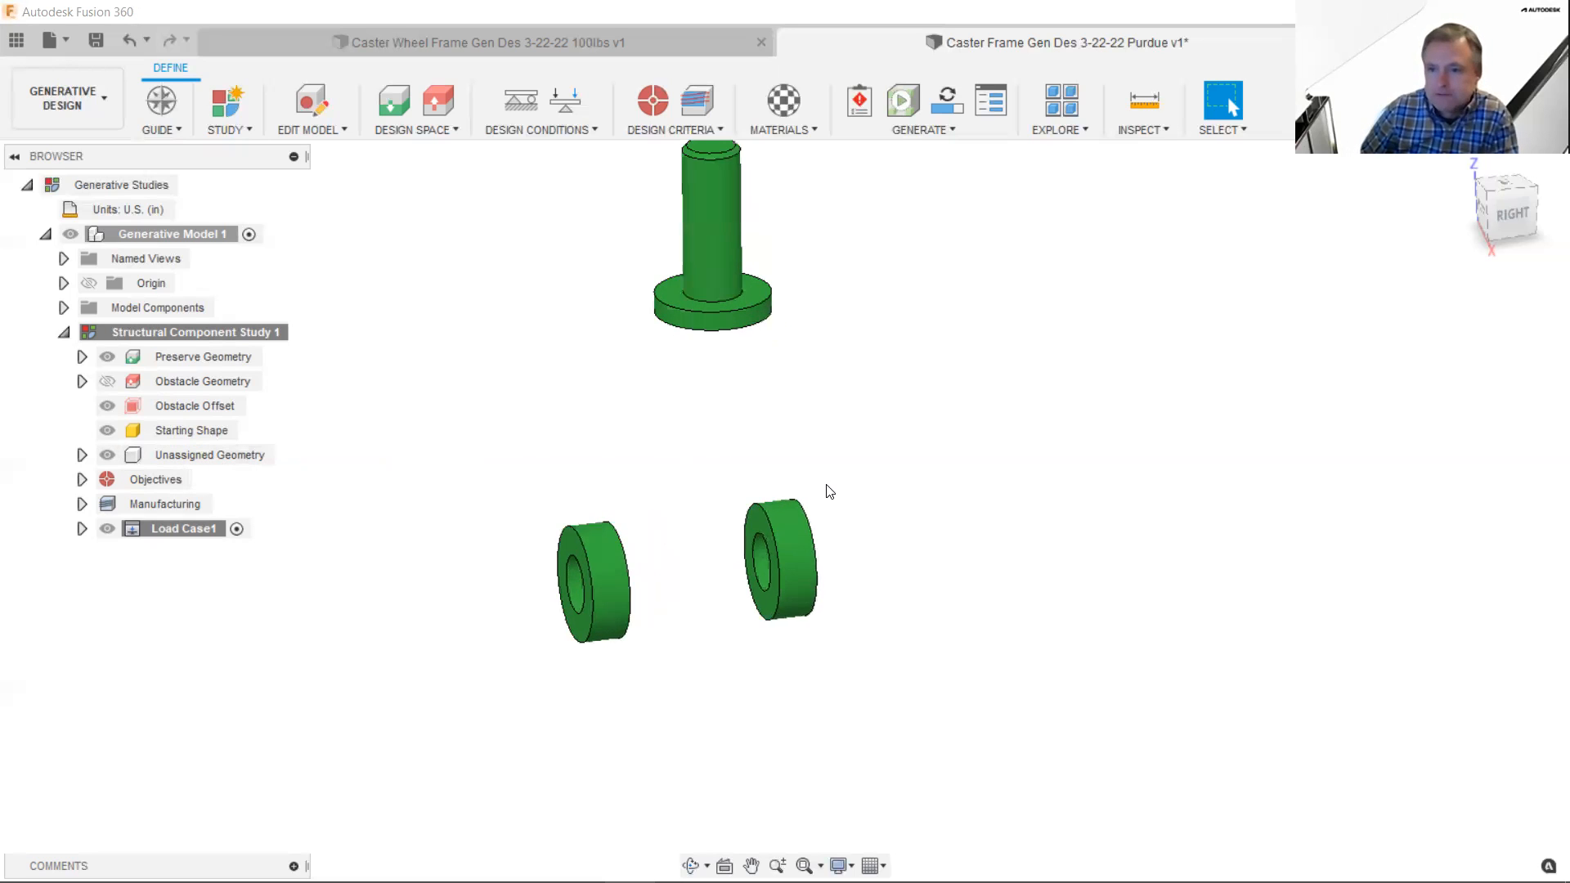
middle_click_drag(827, 491, 902, 576)
scroll(902, 576, "down", 1)
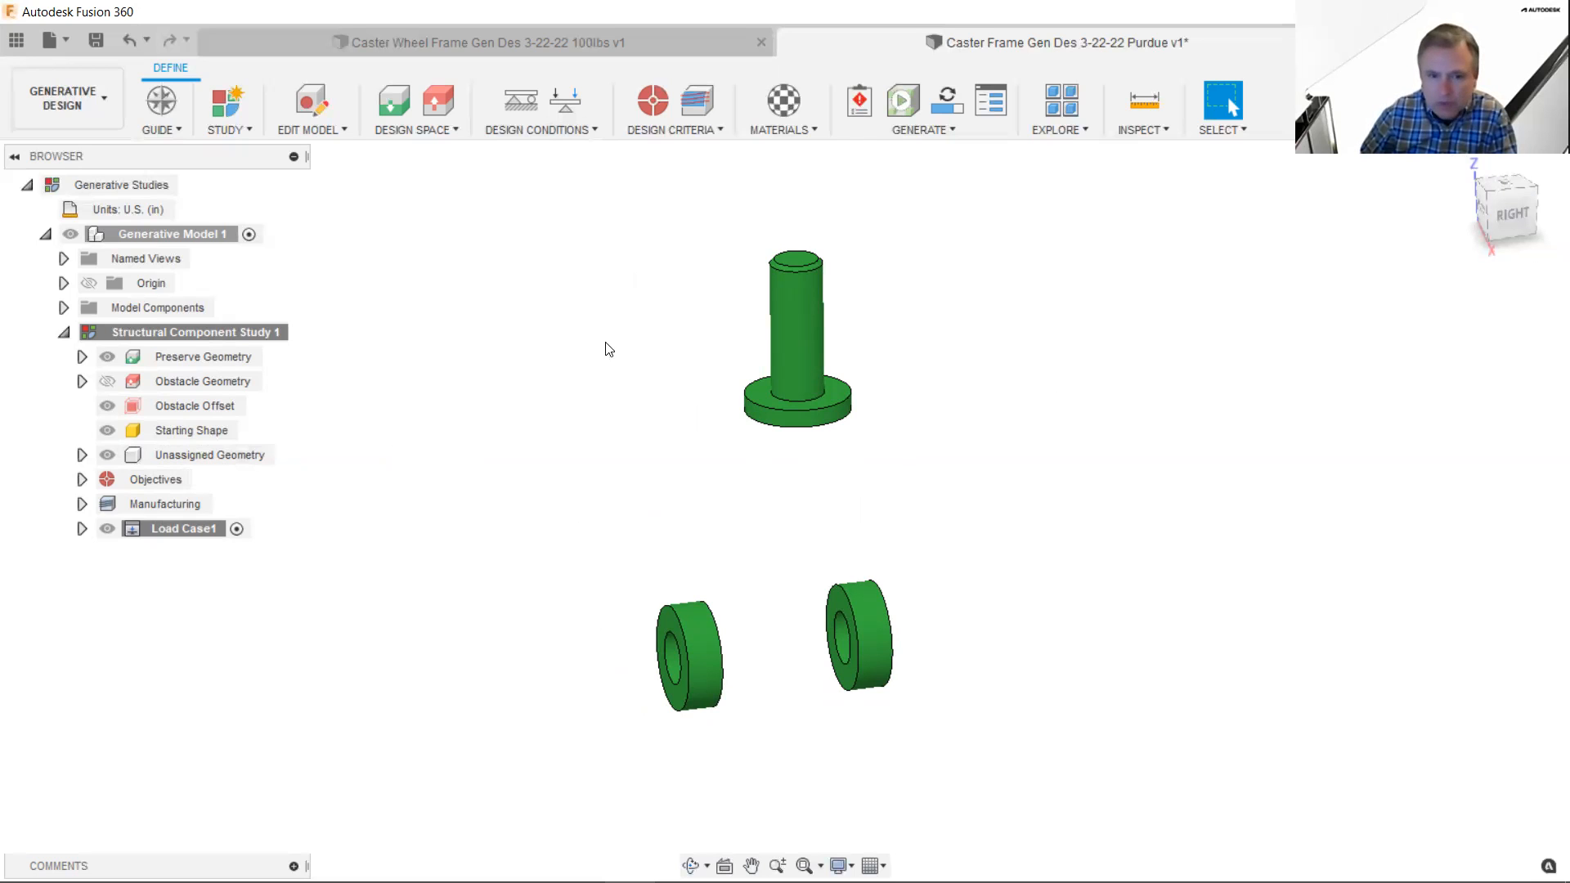
left_click(104, 383)
left_click(107, 382)
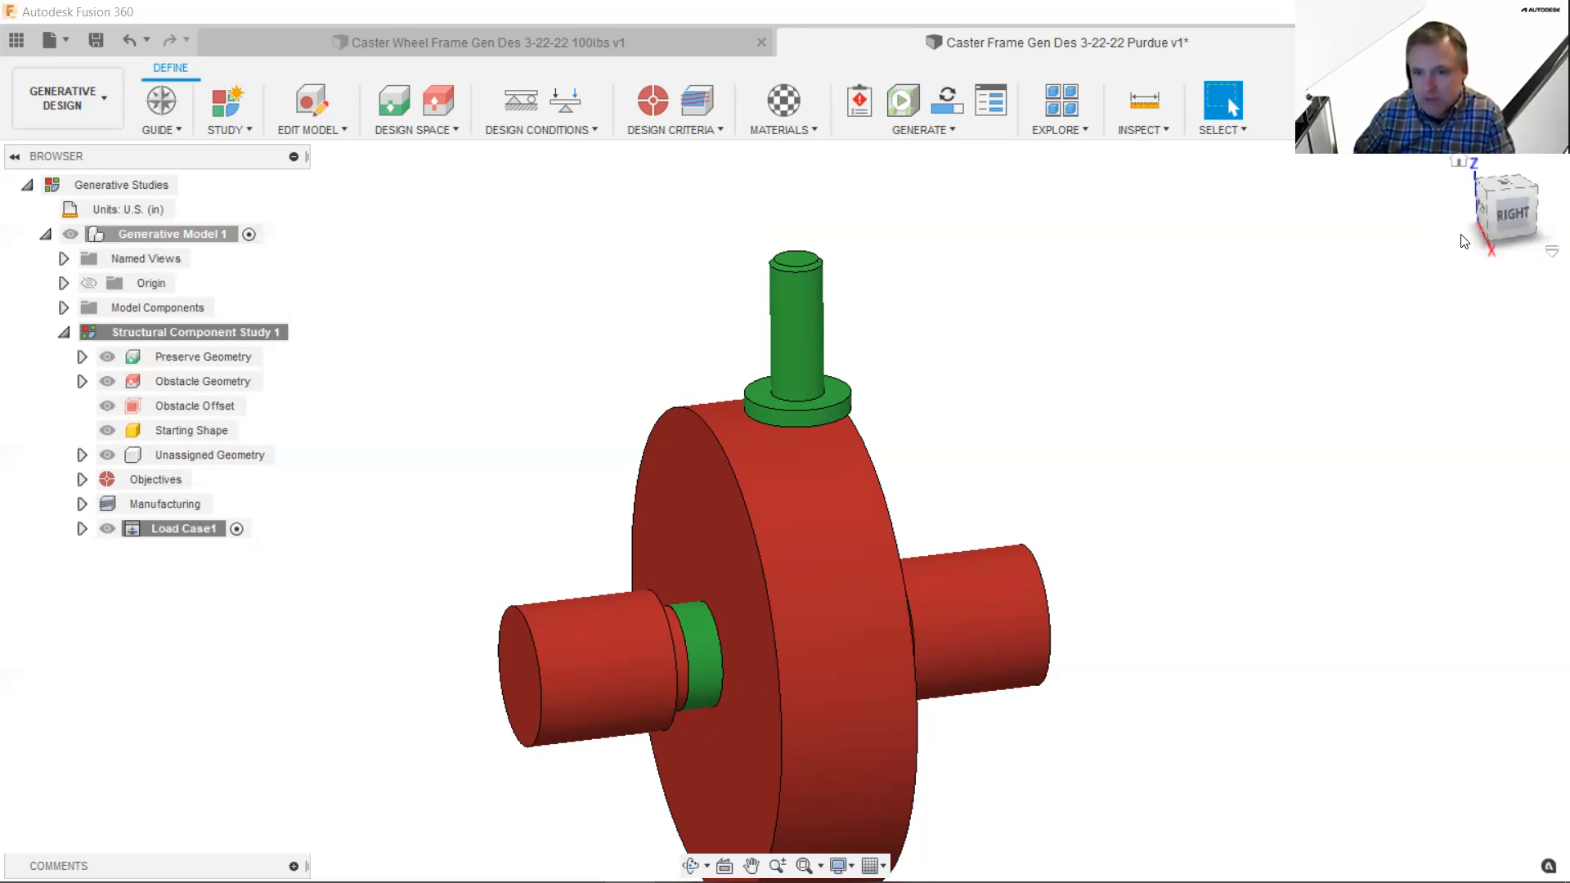
left_click(1513, 215)
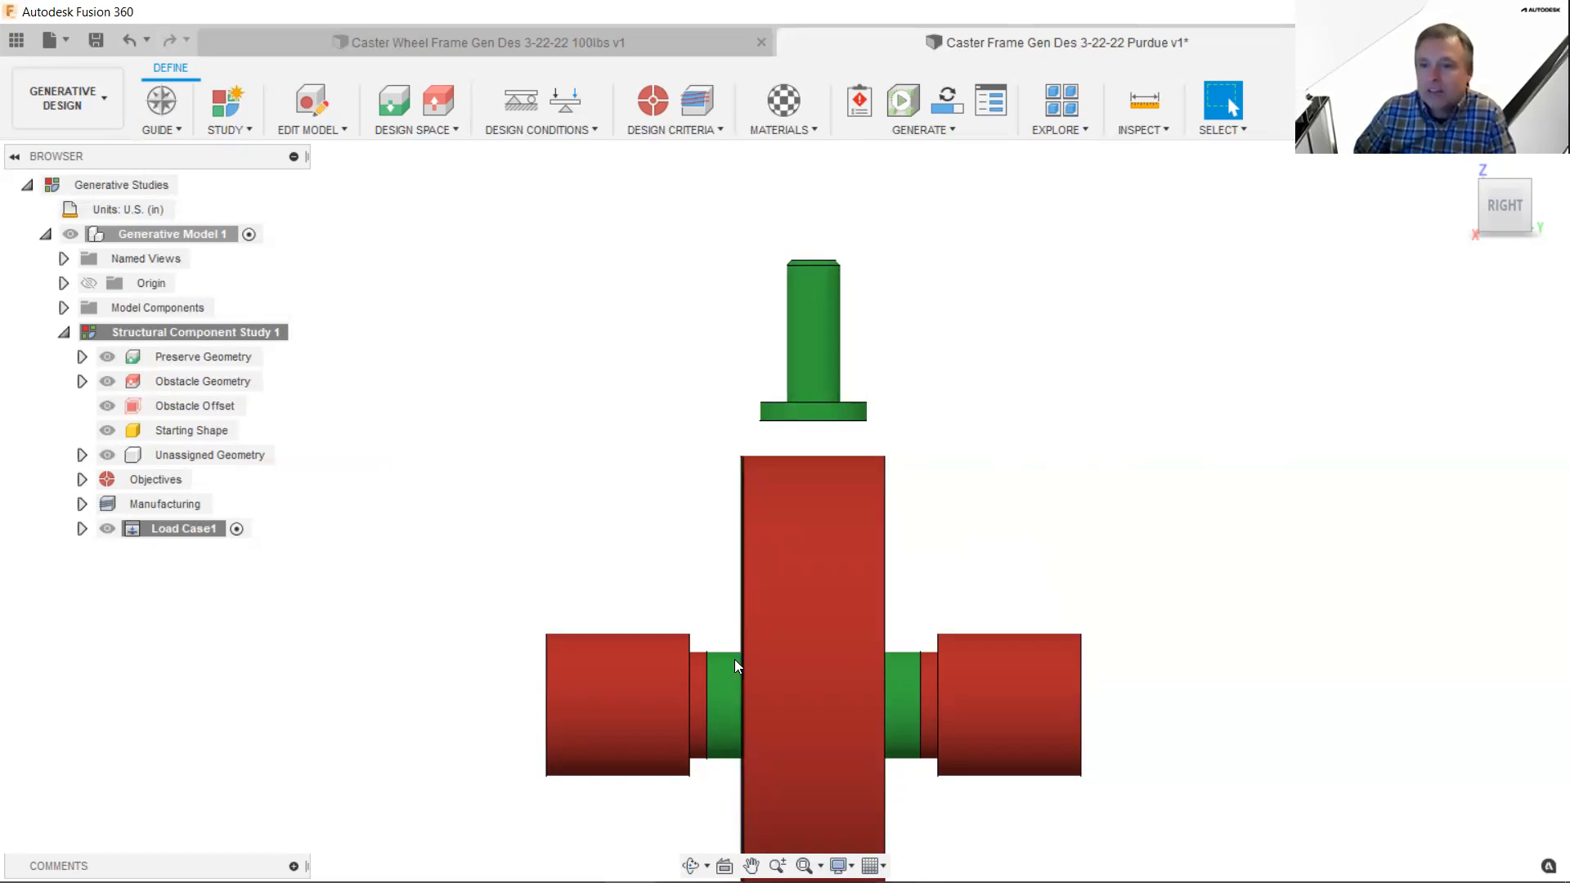
scroll(735, 654, "up", 3)
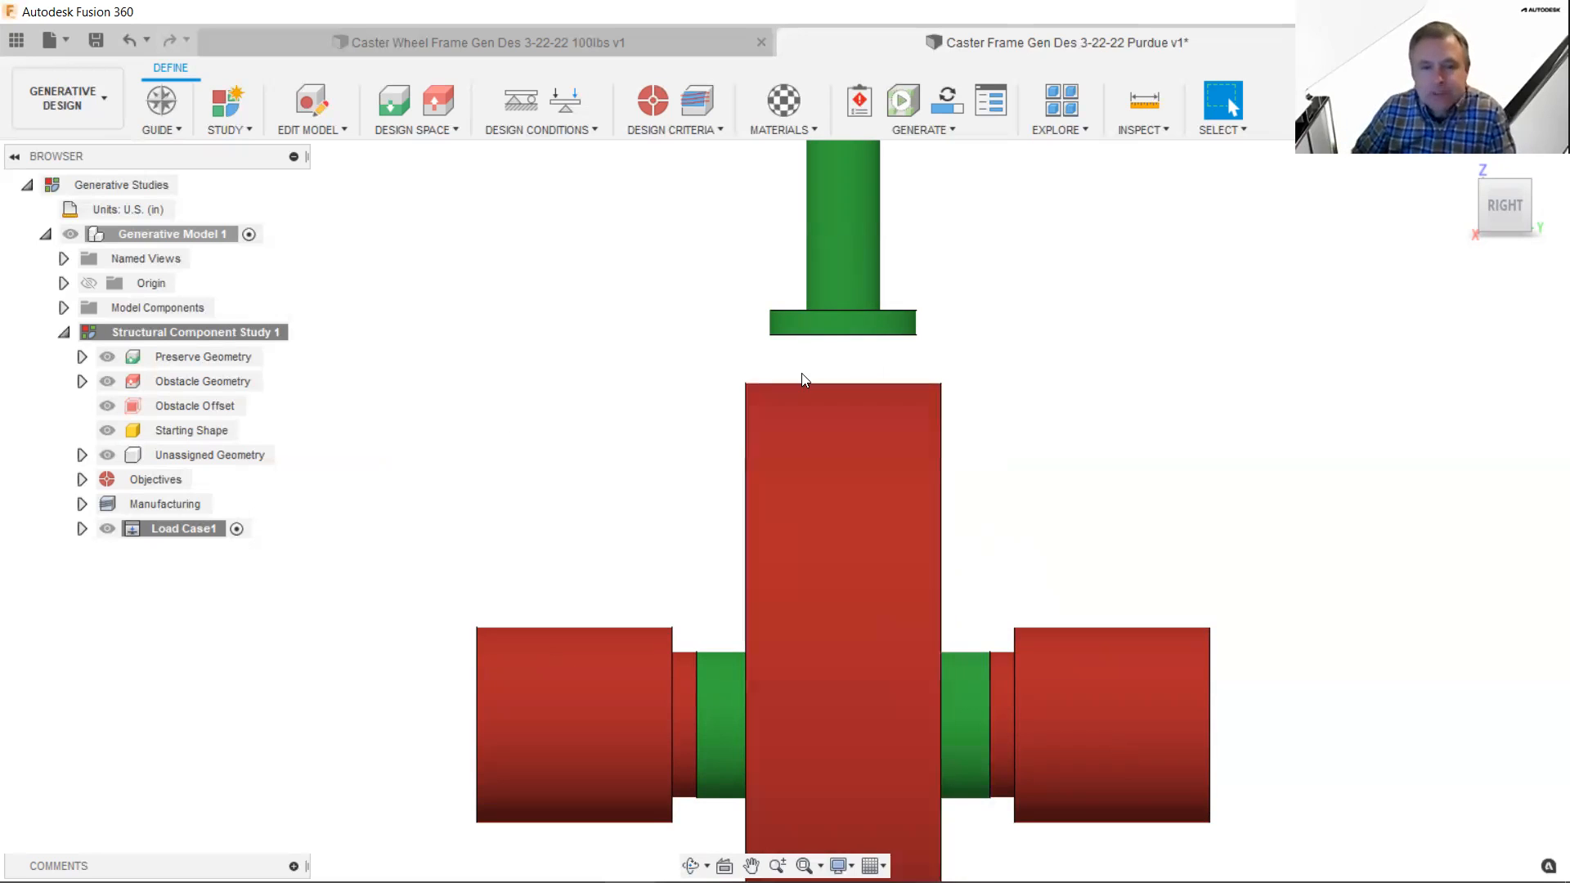
scroll(802, 393, "down", 3)
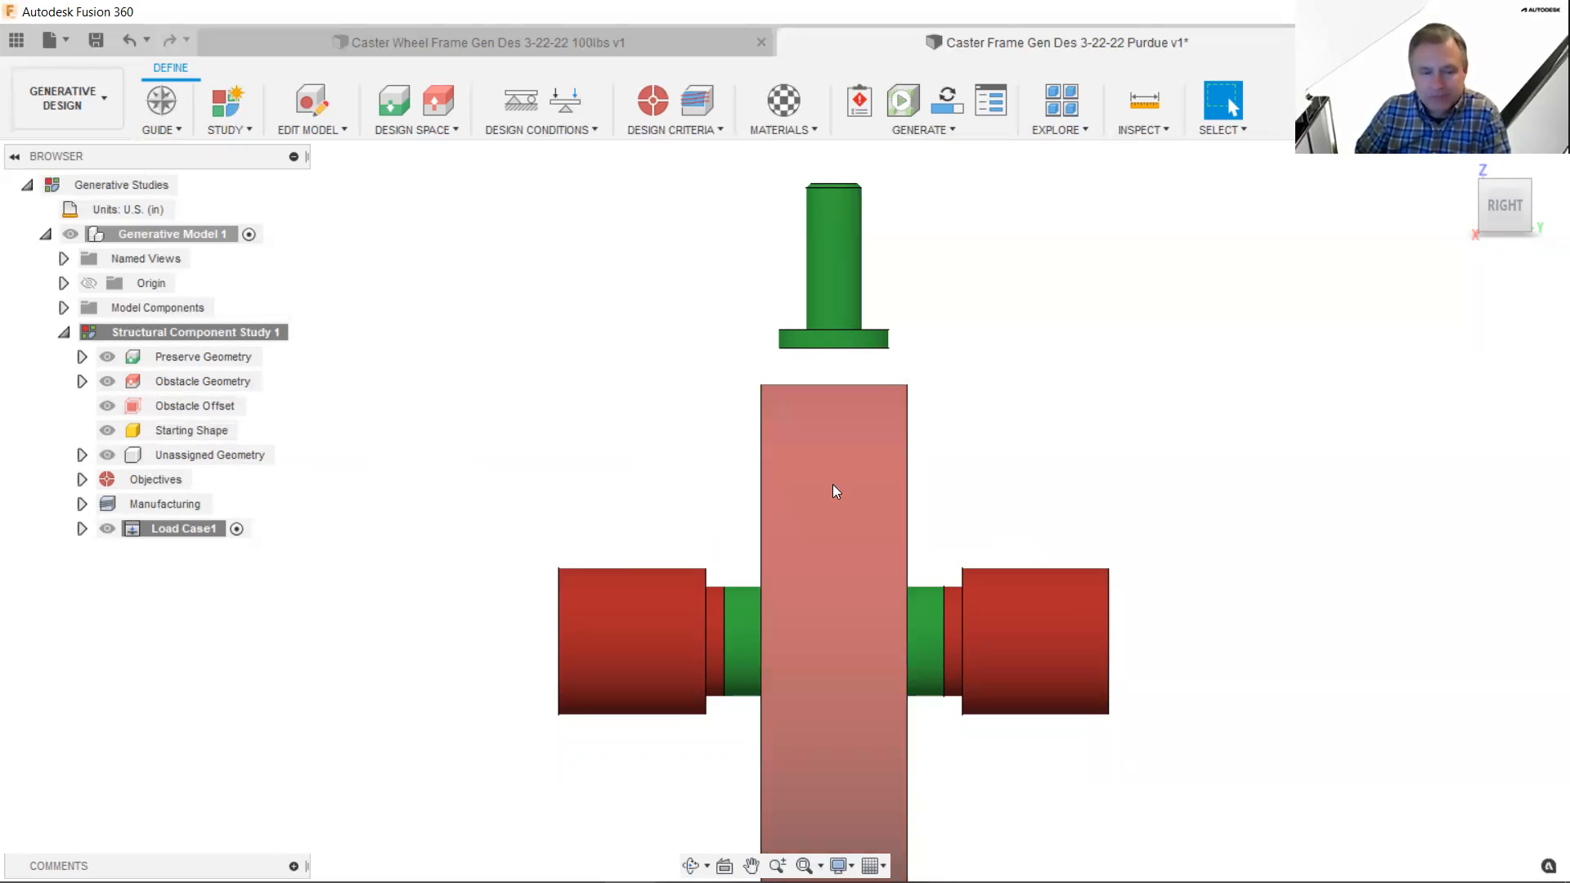
middle_click_drag(787, 518, 740, 491, "shift")
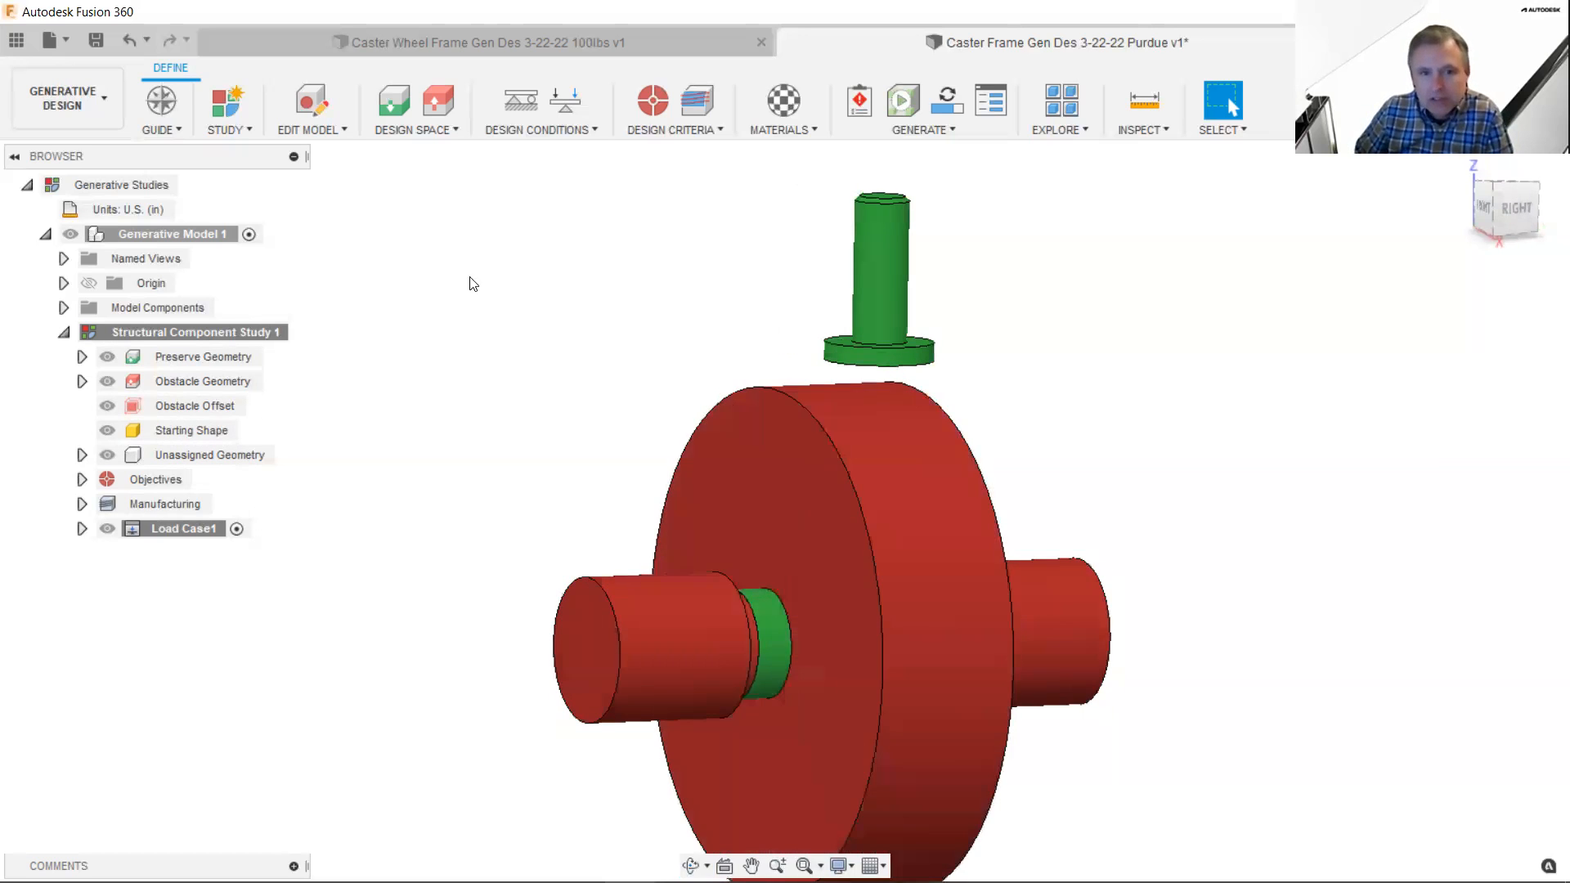
left_click(106, 382)
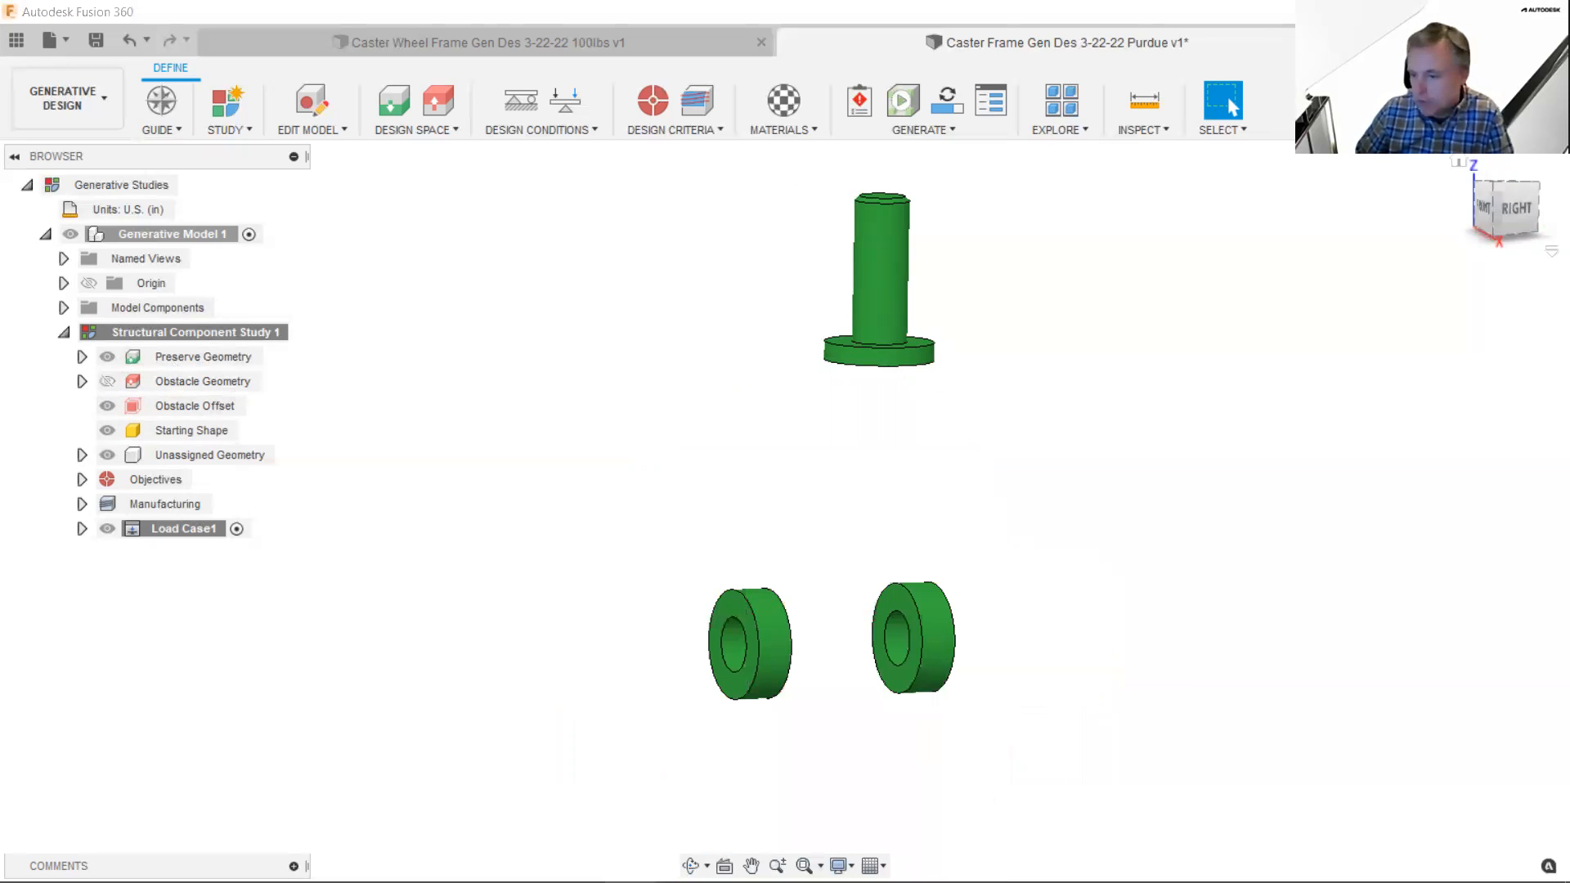
- Switch to the presentation and review the Constraints and Loads slide for the planned load cases
key("alt+Tab")
key("Right")
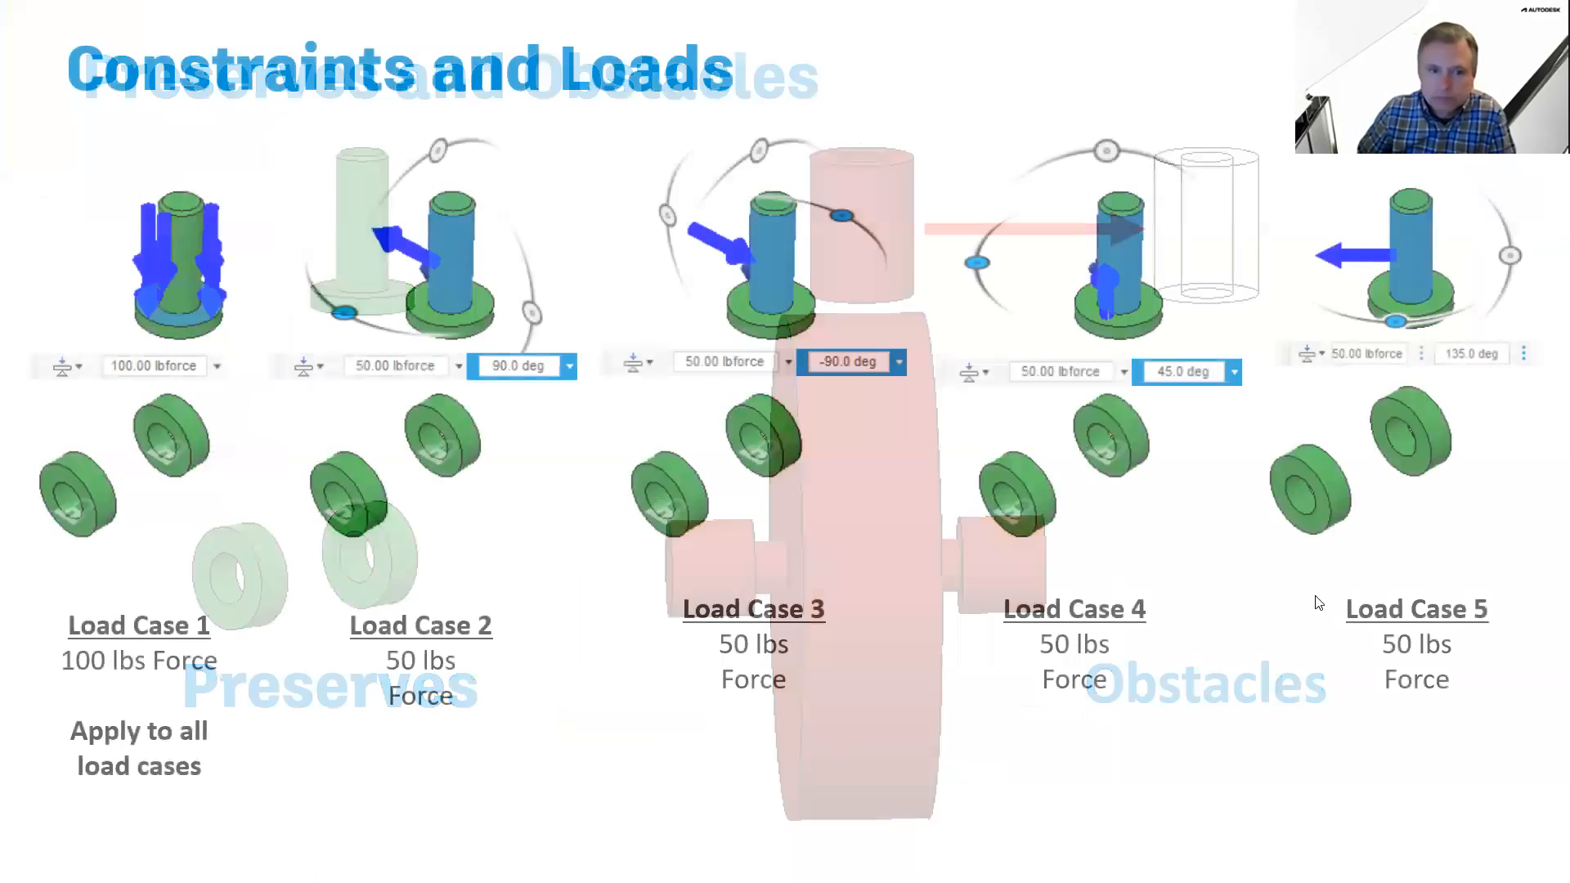
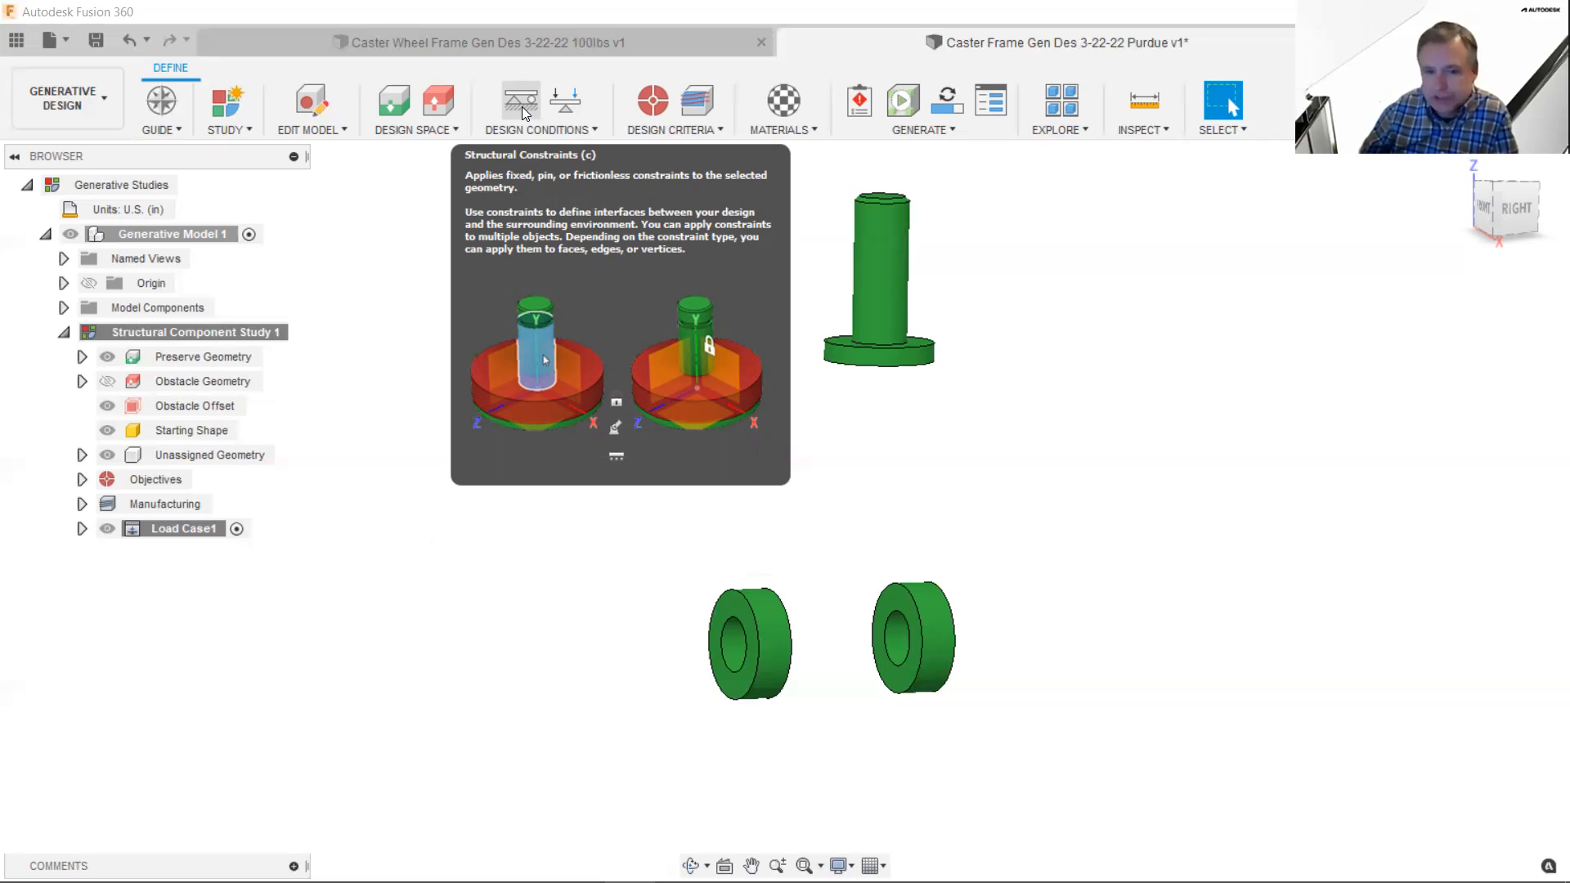
- Apply a Fixed structural constraint along Ux, Uy and Uz to the inner bore faces of both preserve rings
left_click(521, 106)
middle_click_drag(679, 391, 732, 425, "shift")
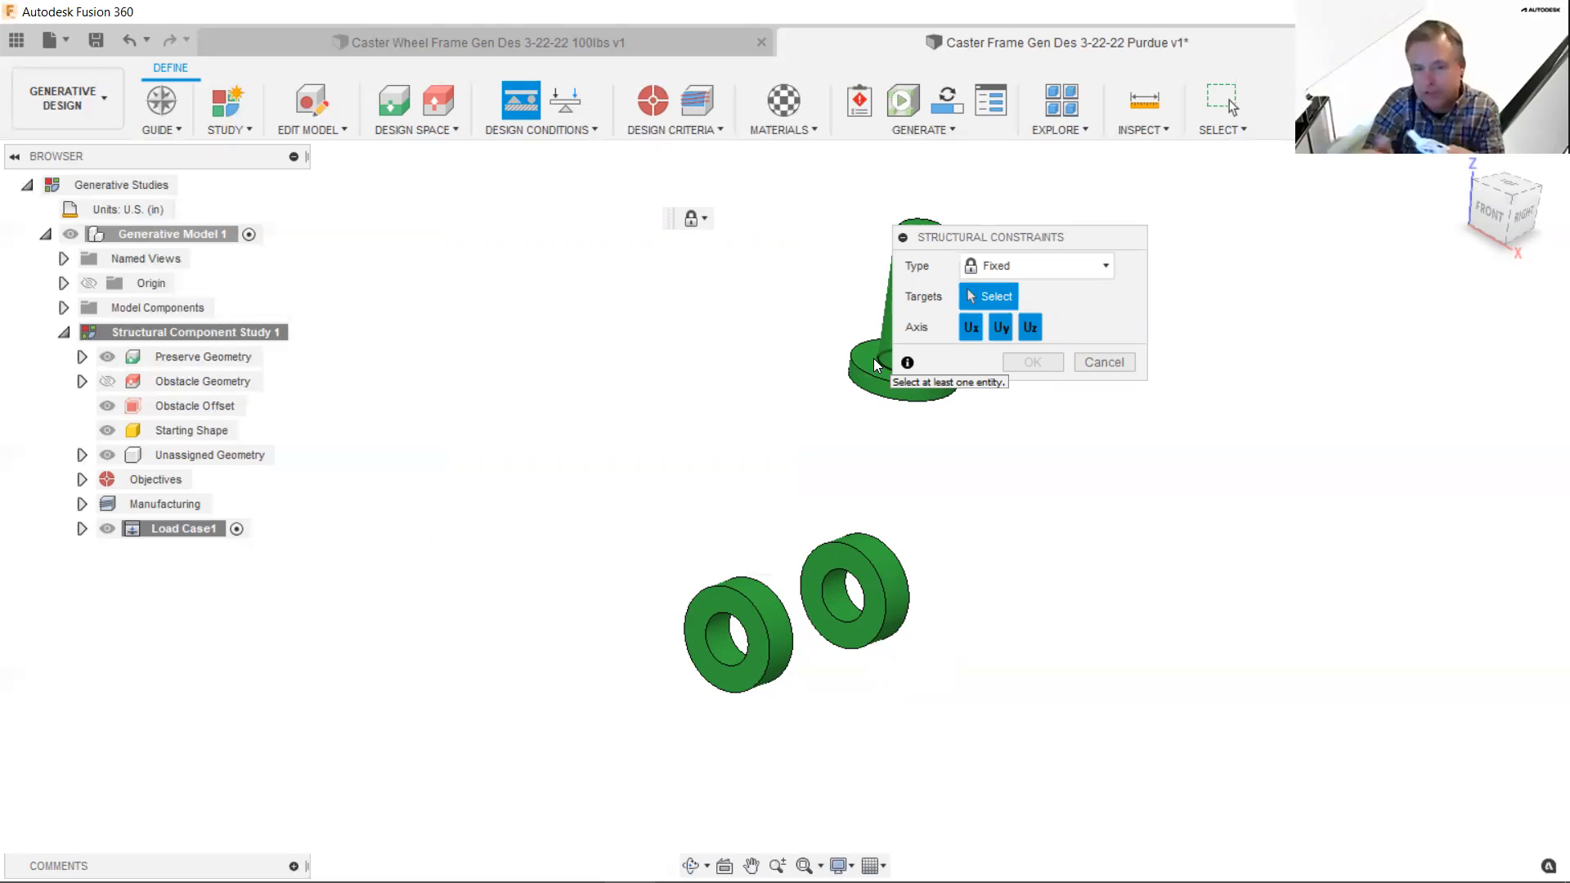
scroll(778, 550, "up", 5)
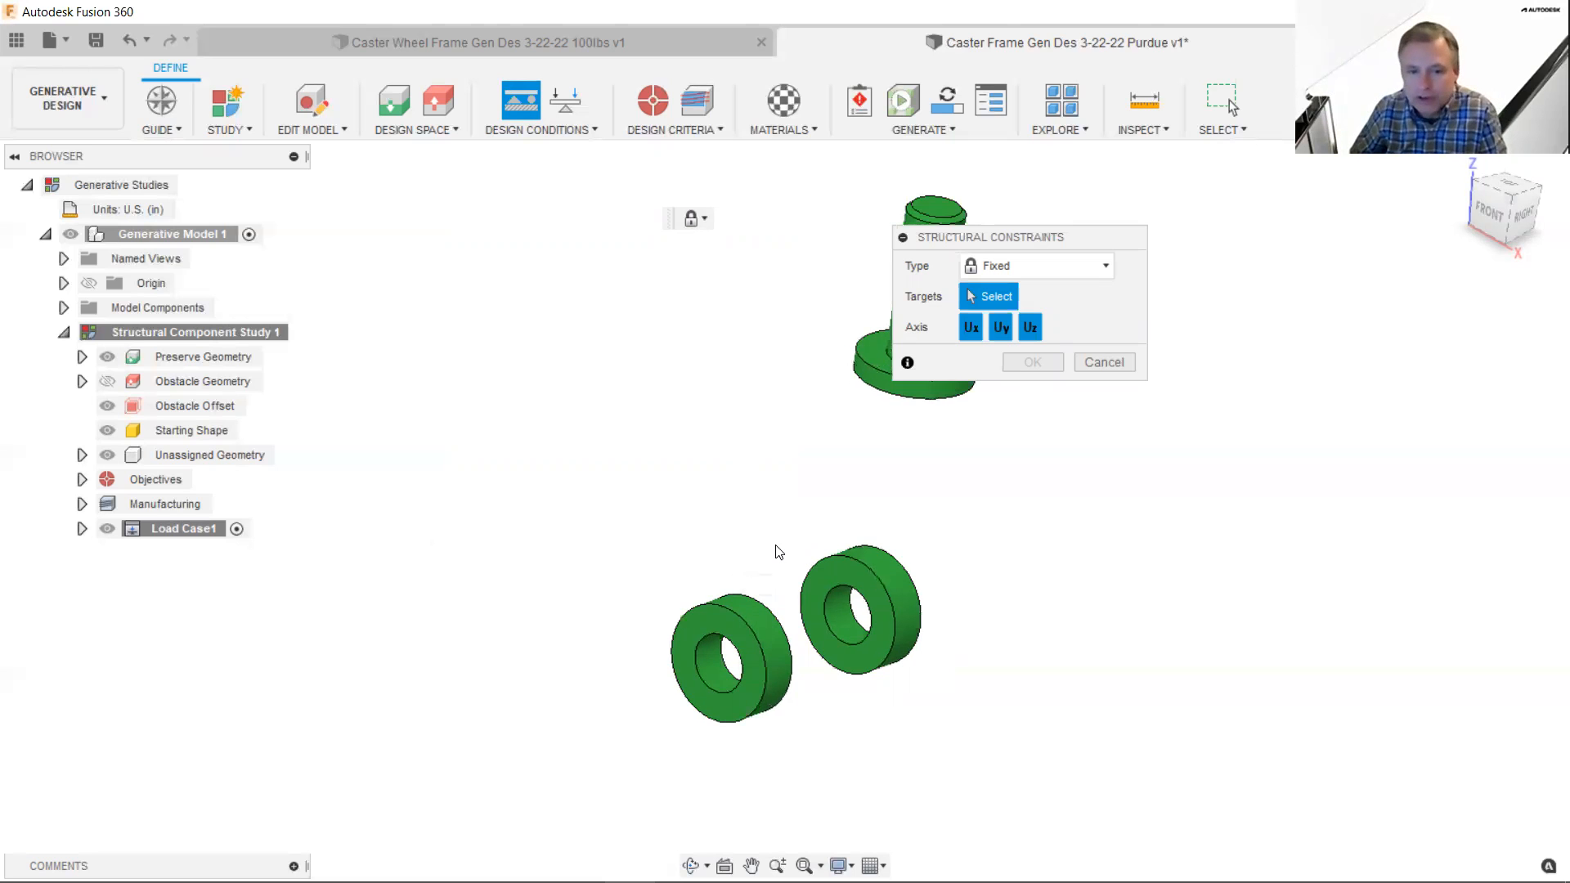
middle_click_drag(754, 526, 635, 383)
scroll(635, 382, "down", 1)
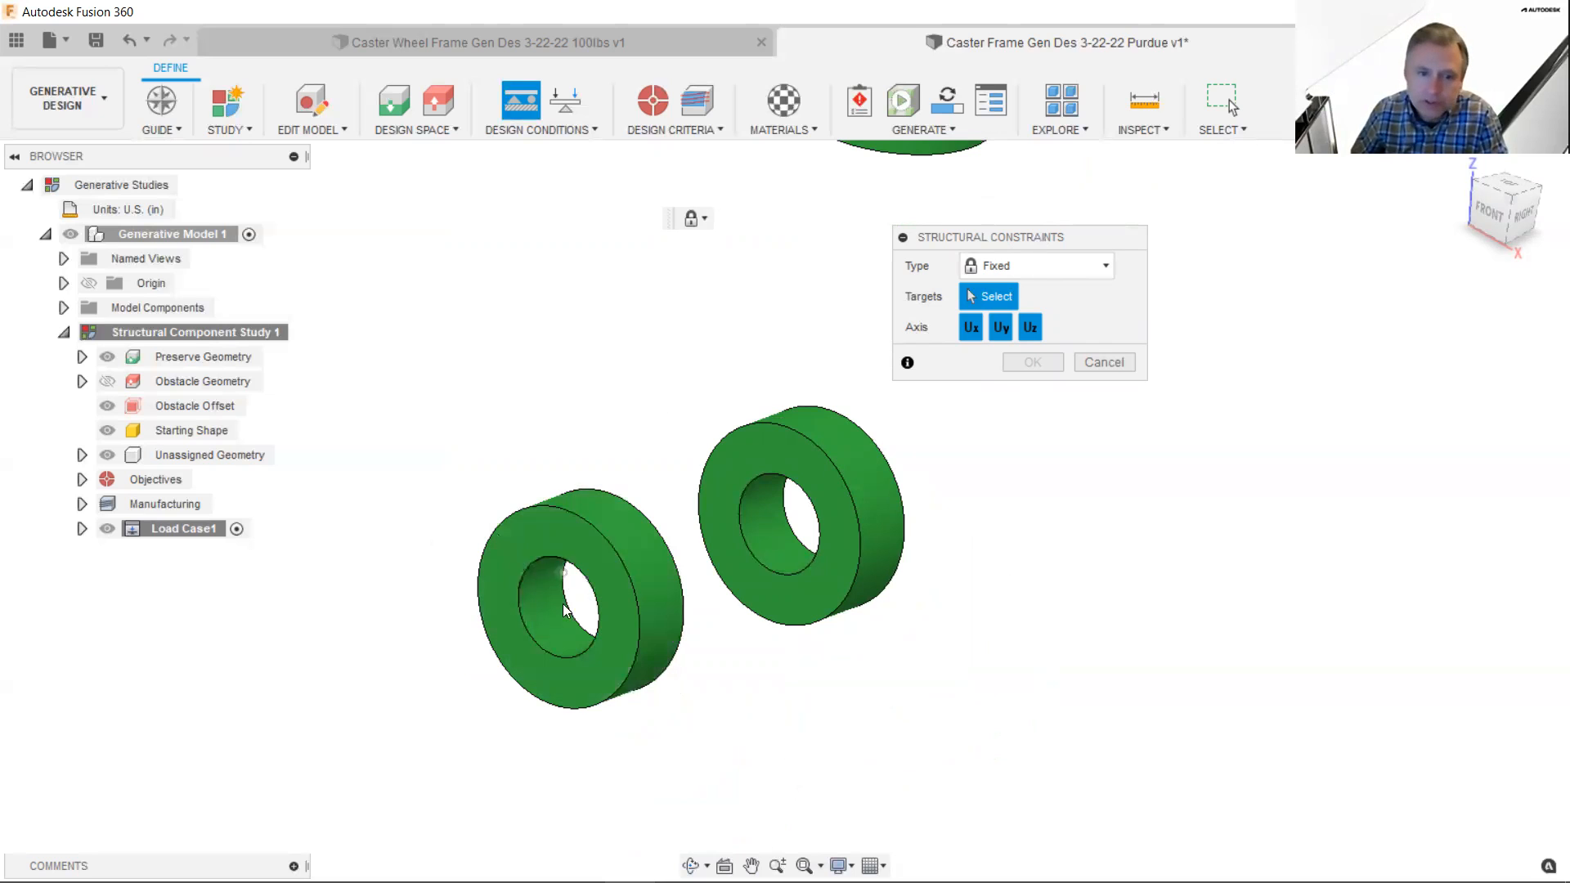
left_click(563, 626)
left_click(770, 531)
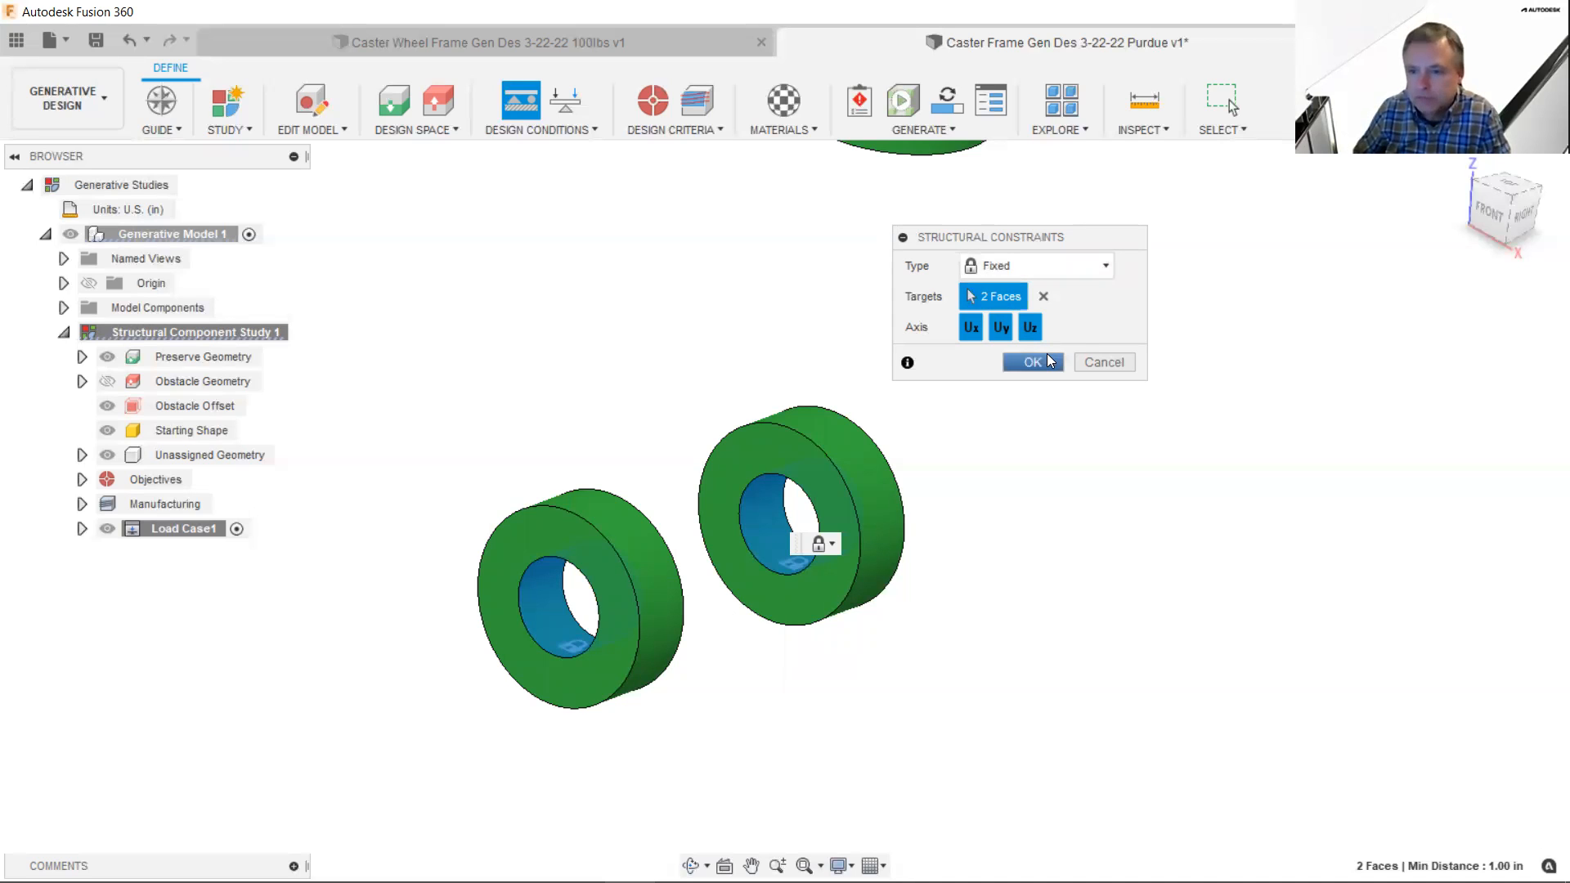
left_click(1033, 362)
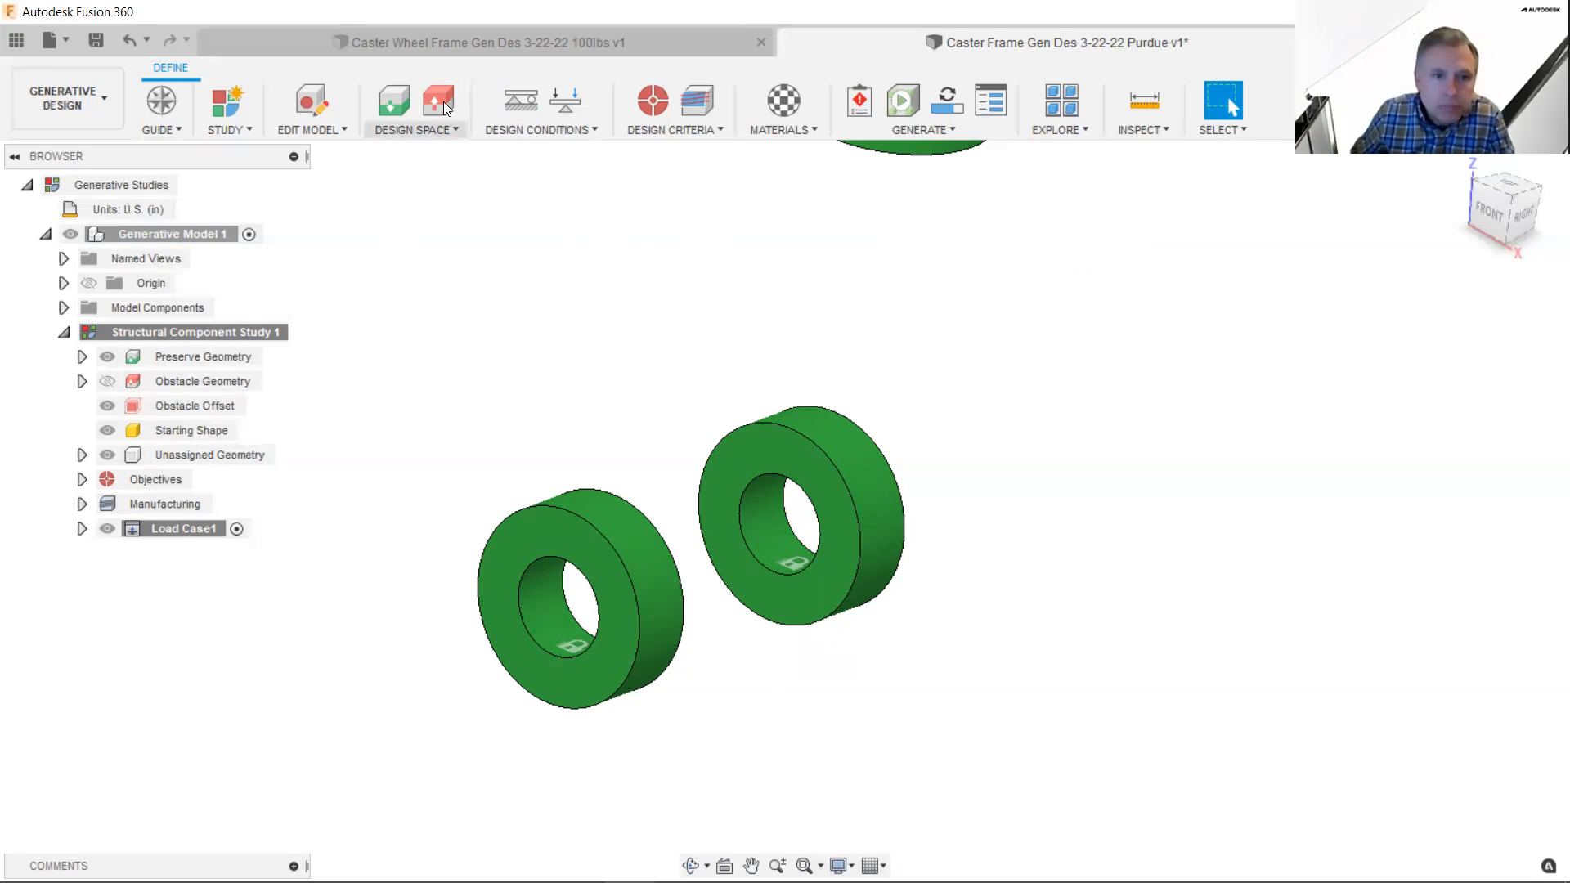
- Apply a 100 lbforce Force load downward on the upper face of the stem's flange in Load Case1
left_click(571, 100)
left_click_drag(1361, 281, 1101, 236)
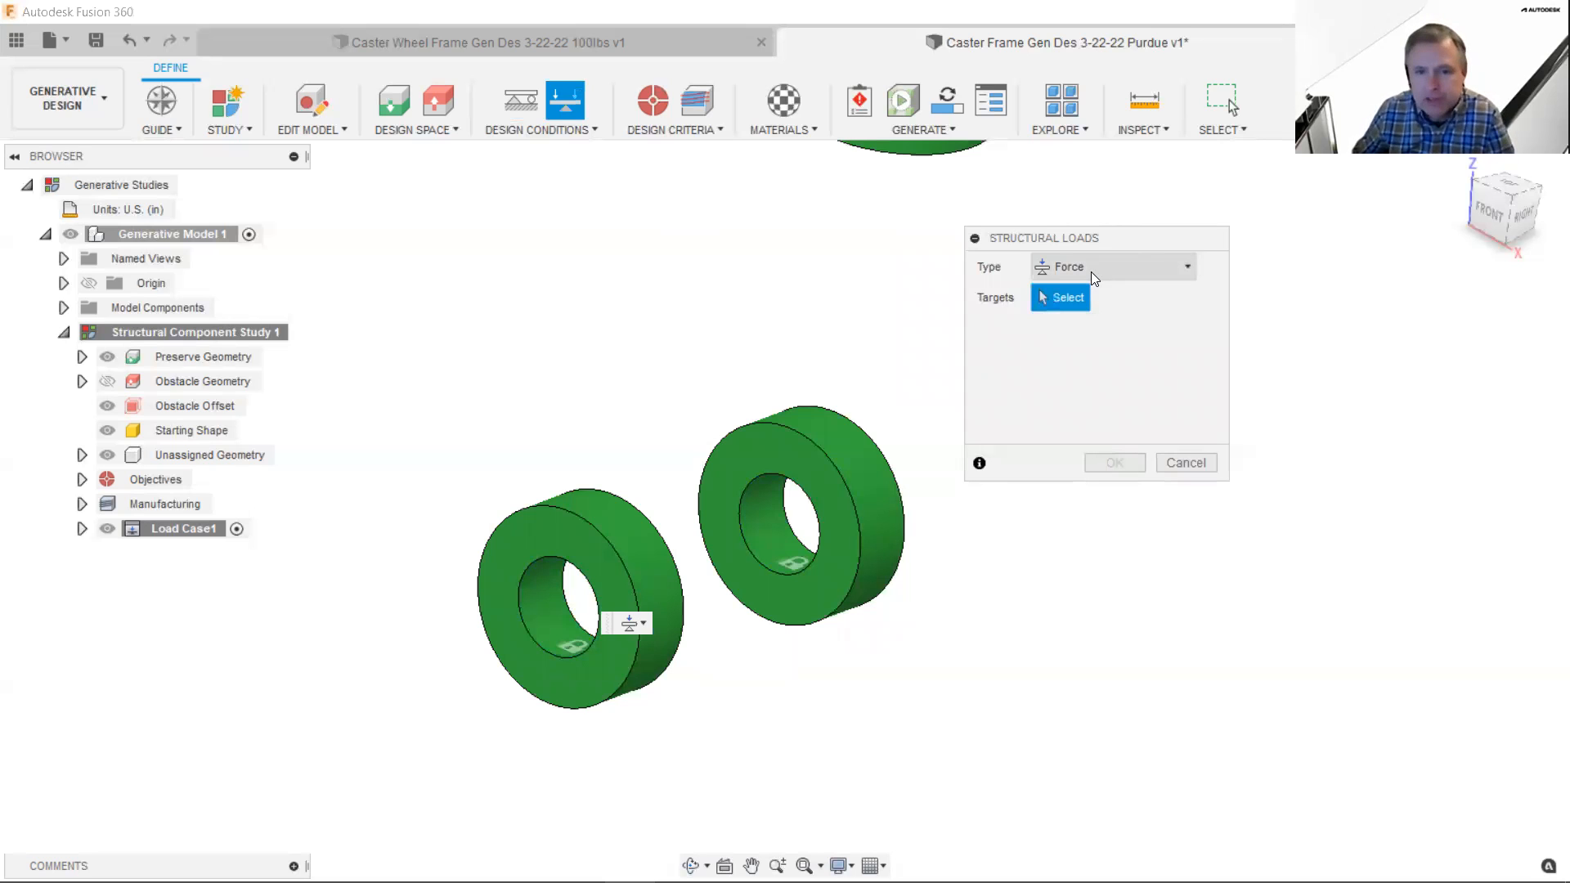
left_click(1114, 265)
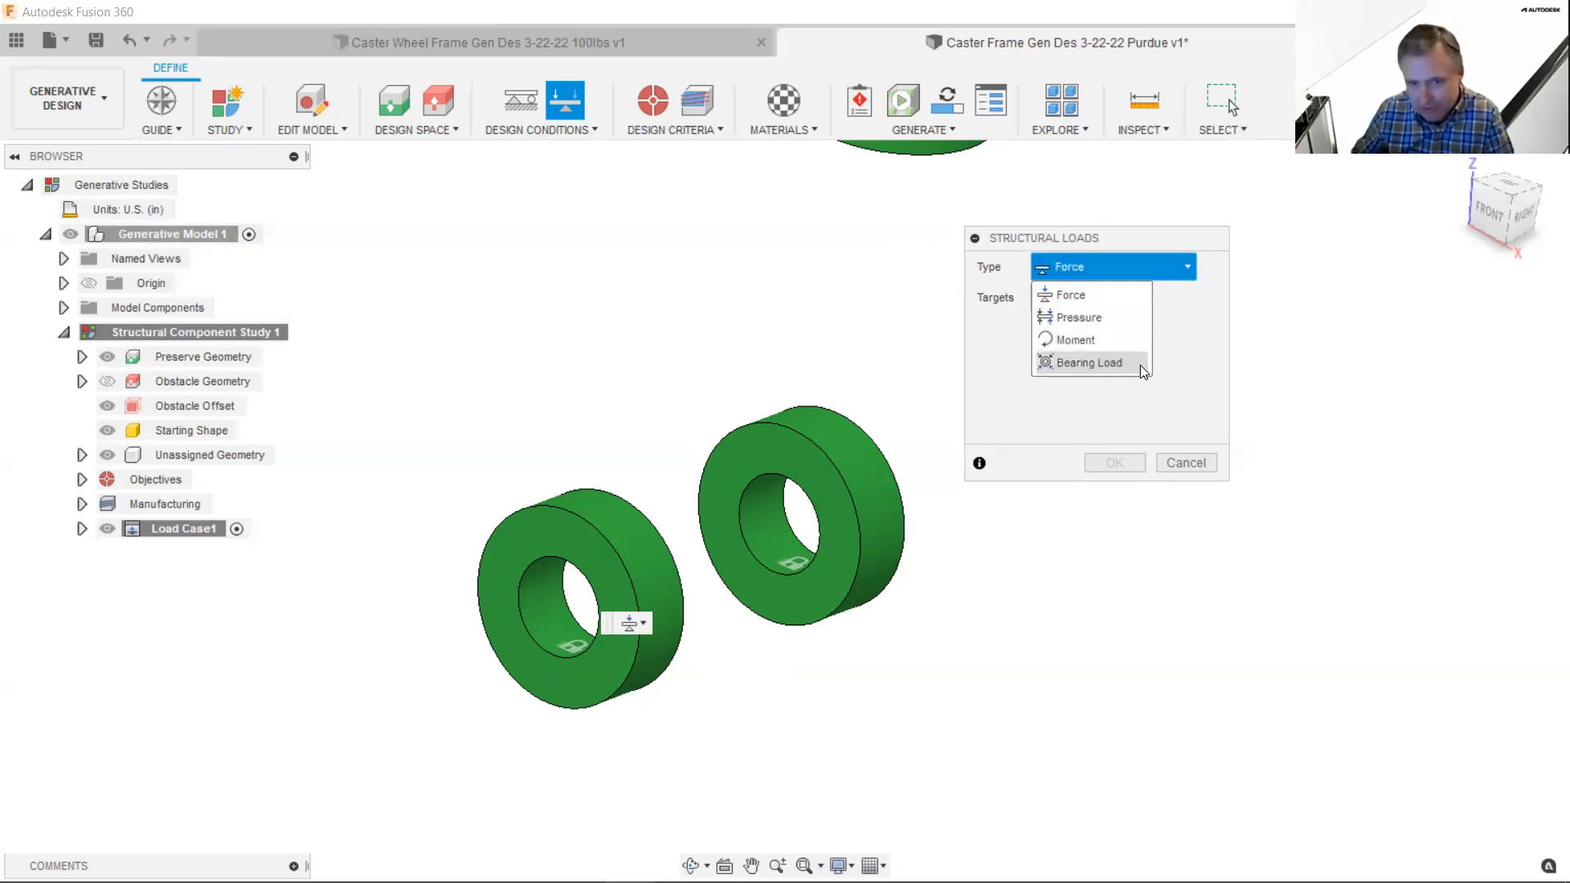
left_click(1133, 295)
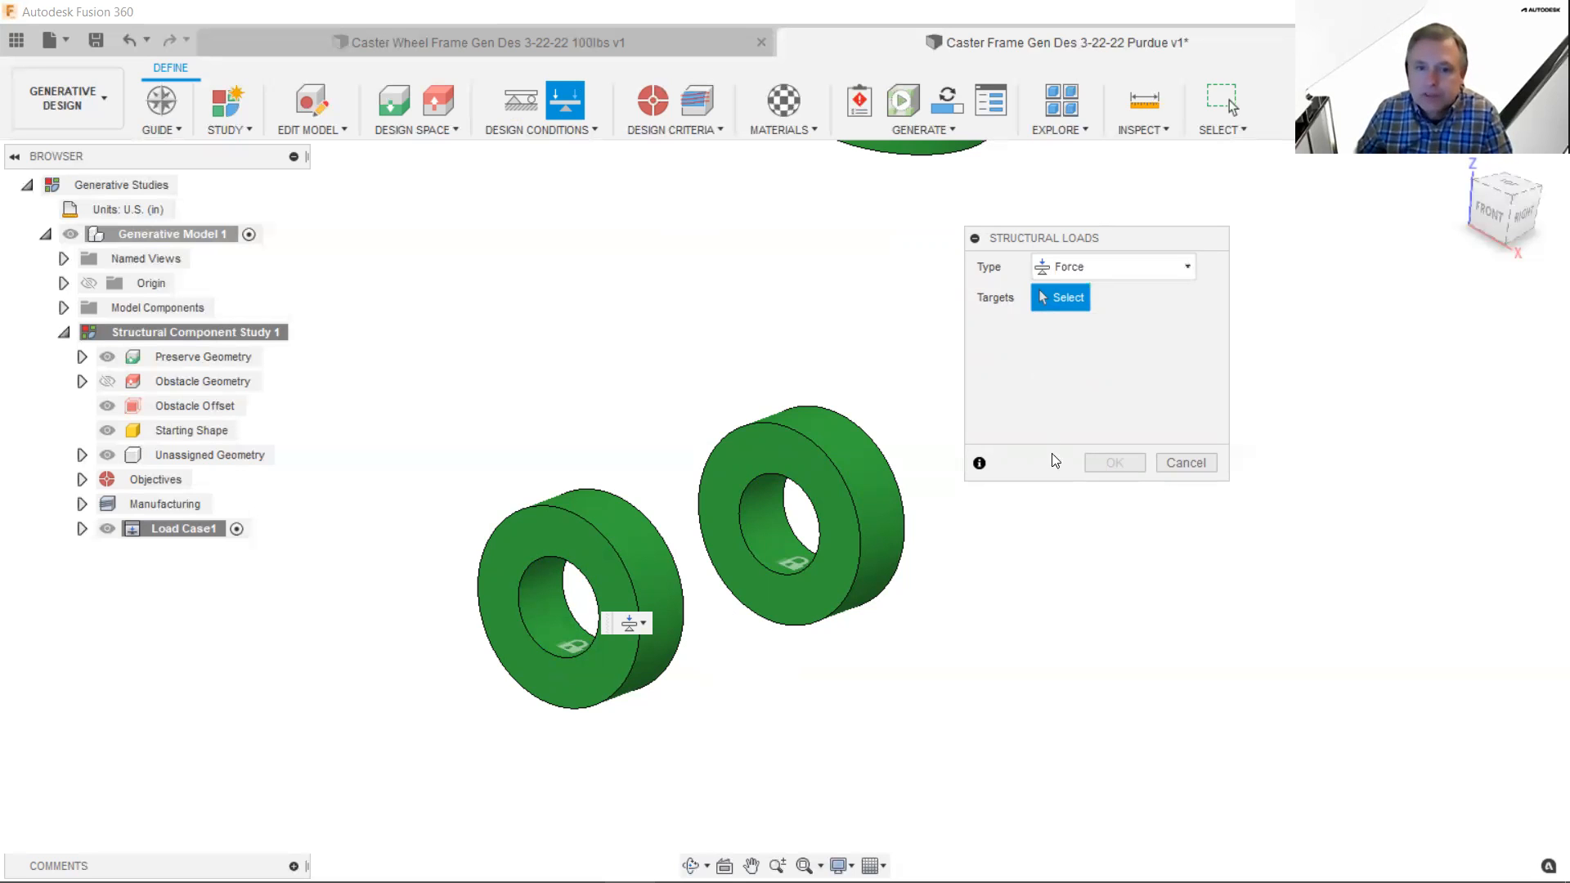
middle_click_drag(827, 340, 660, 536)
scroll(630, 624, "up", 4)
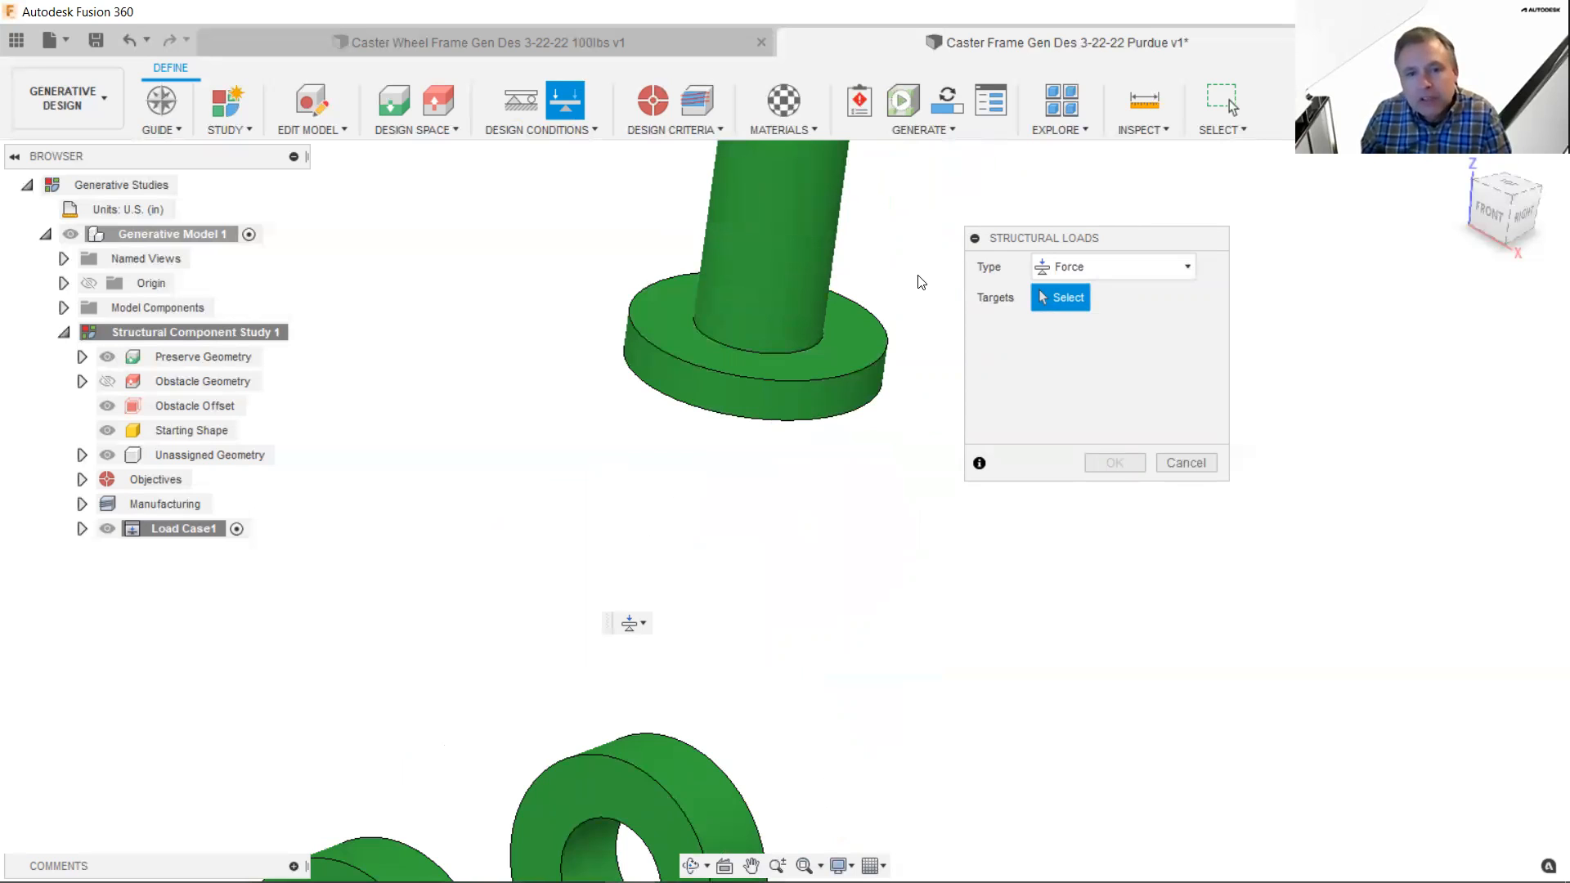
left_click(867, 342)
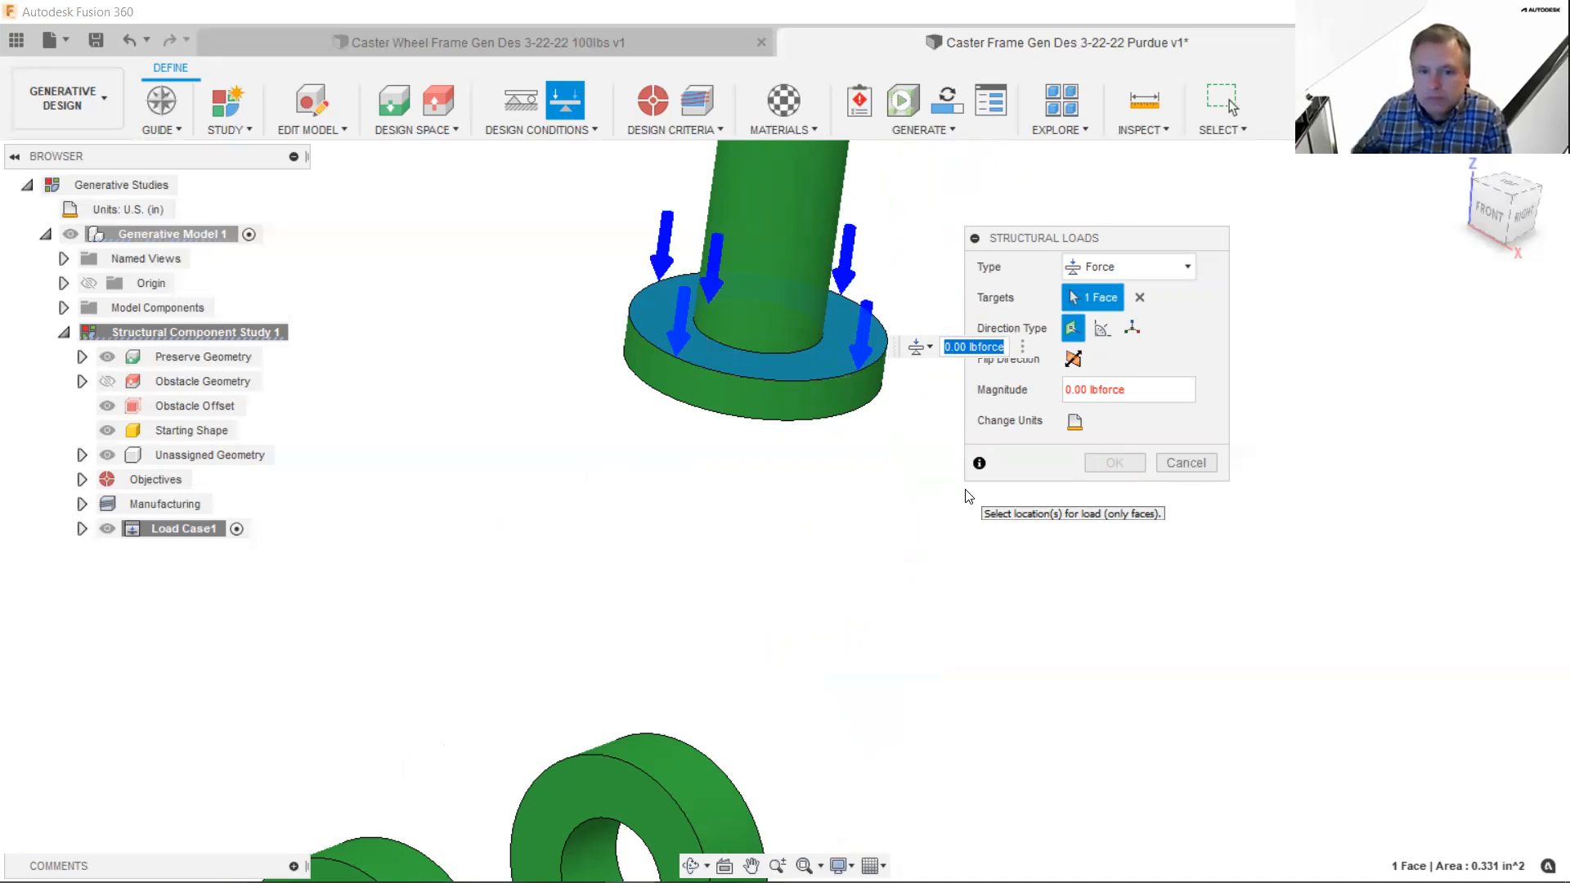
left_click(946, 346)
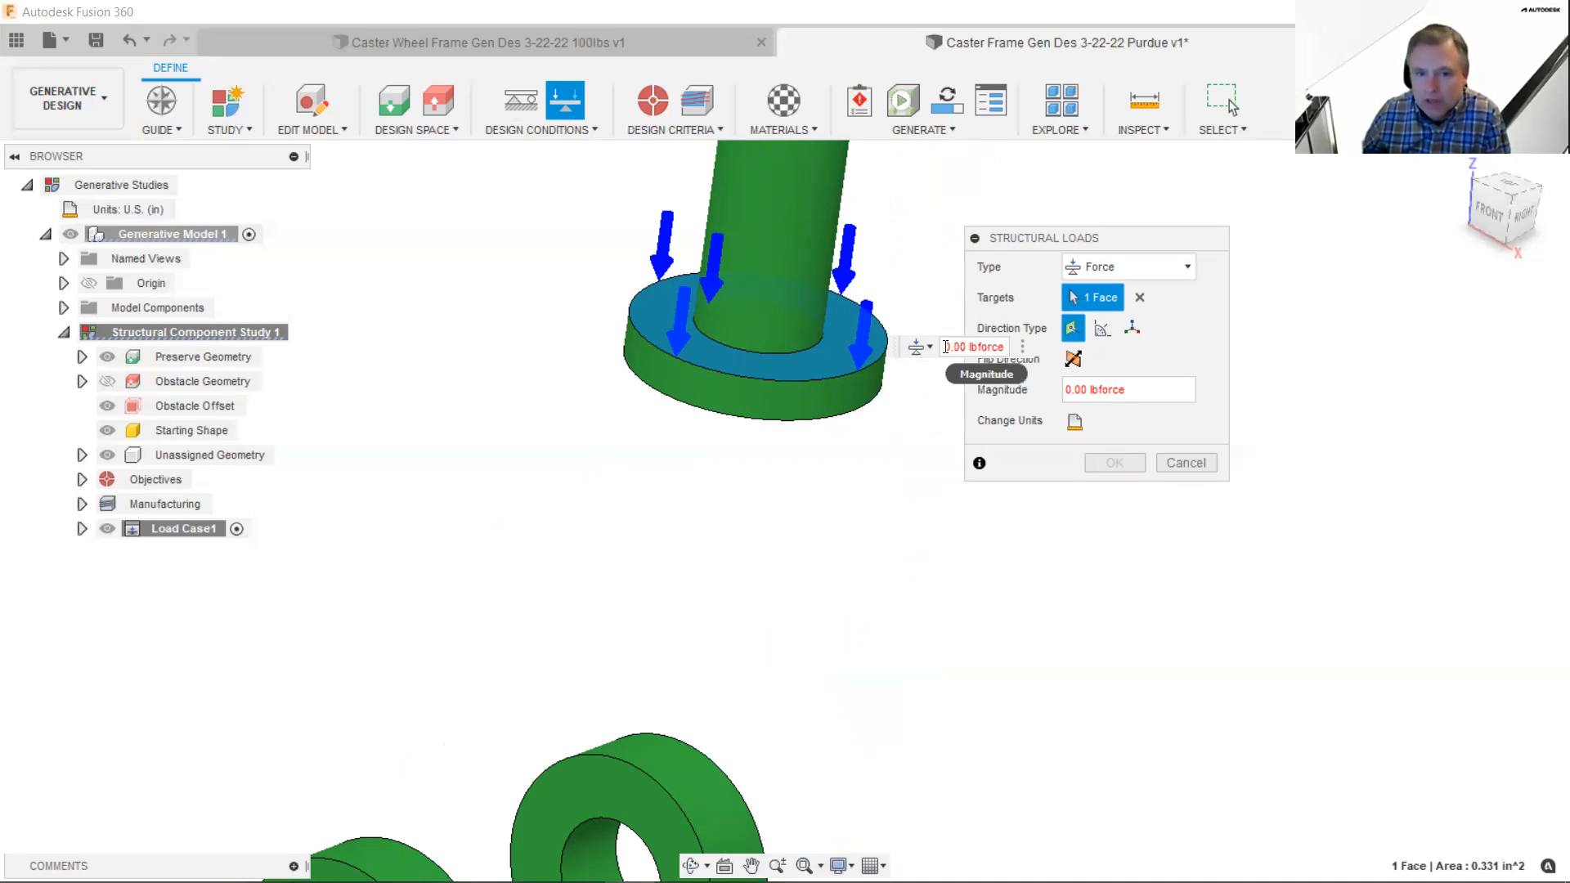
type("10")
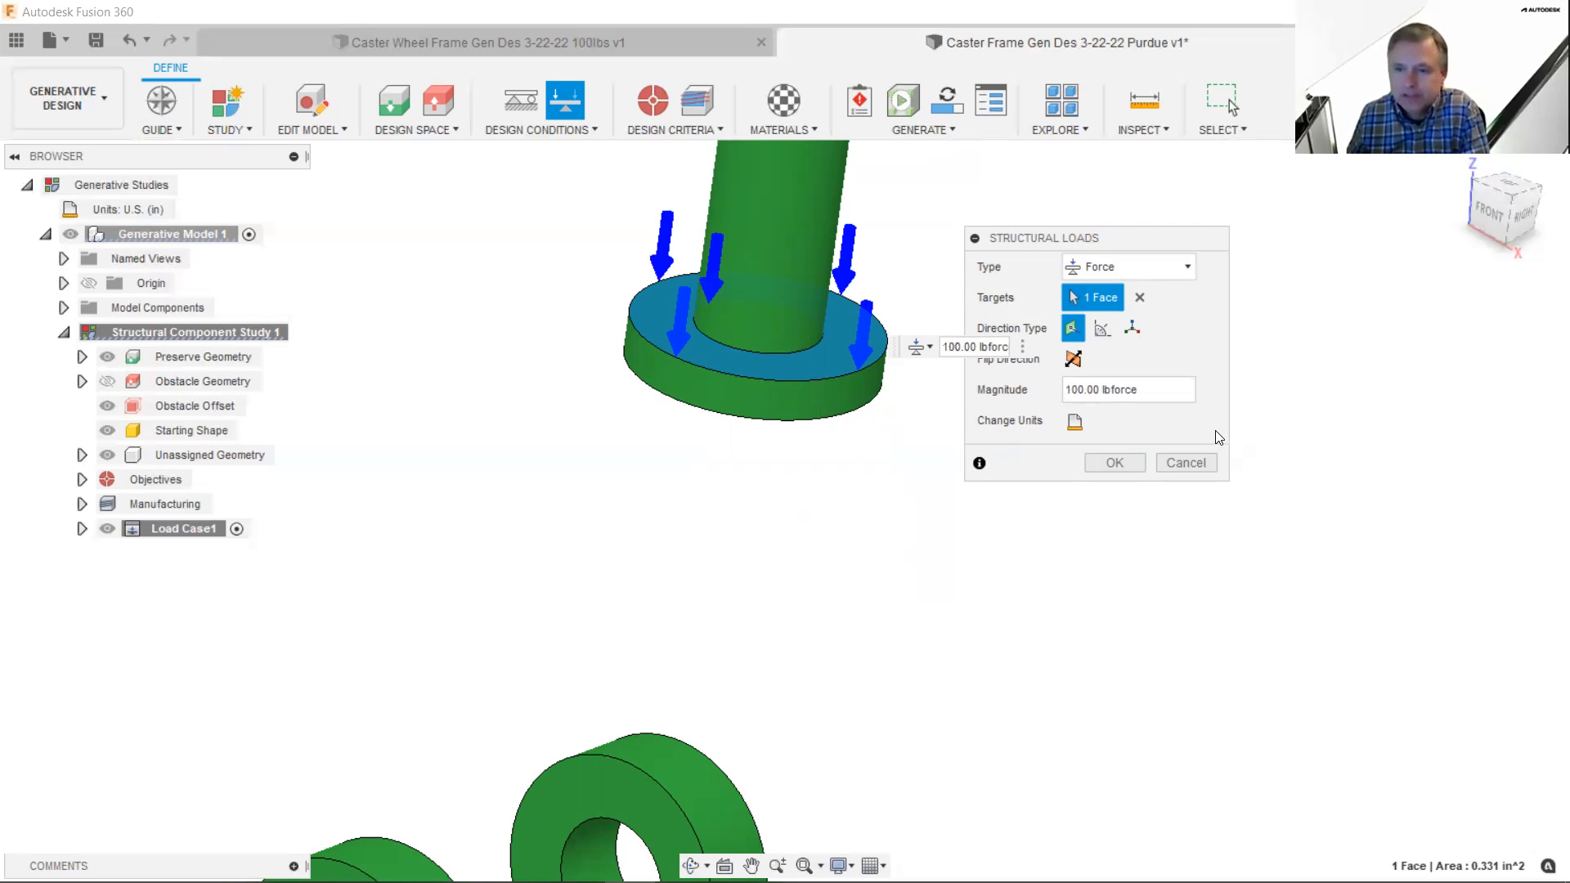
left_click_drag(1122, 237, 1225, 206)
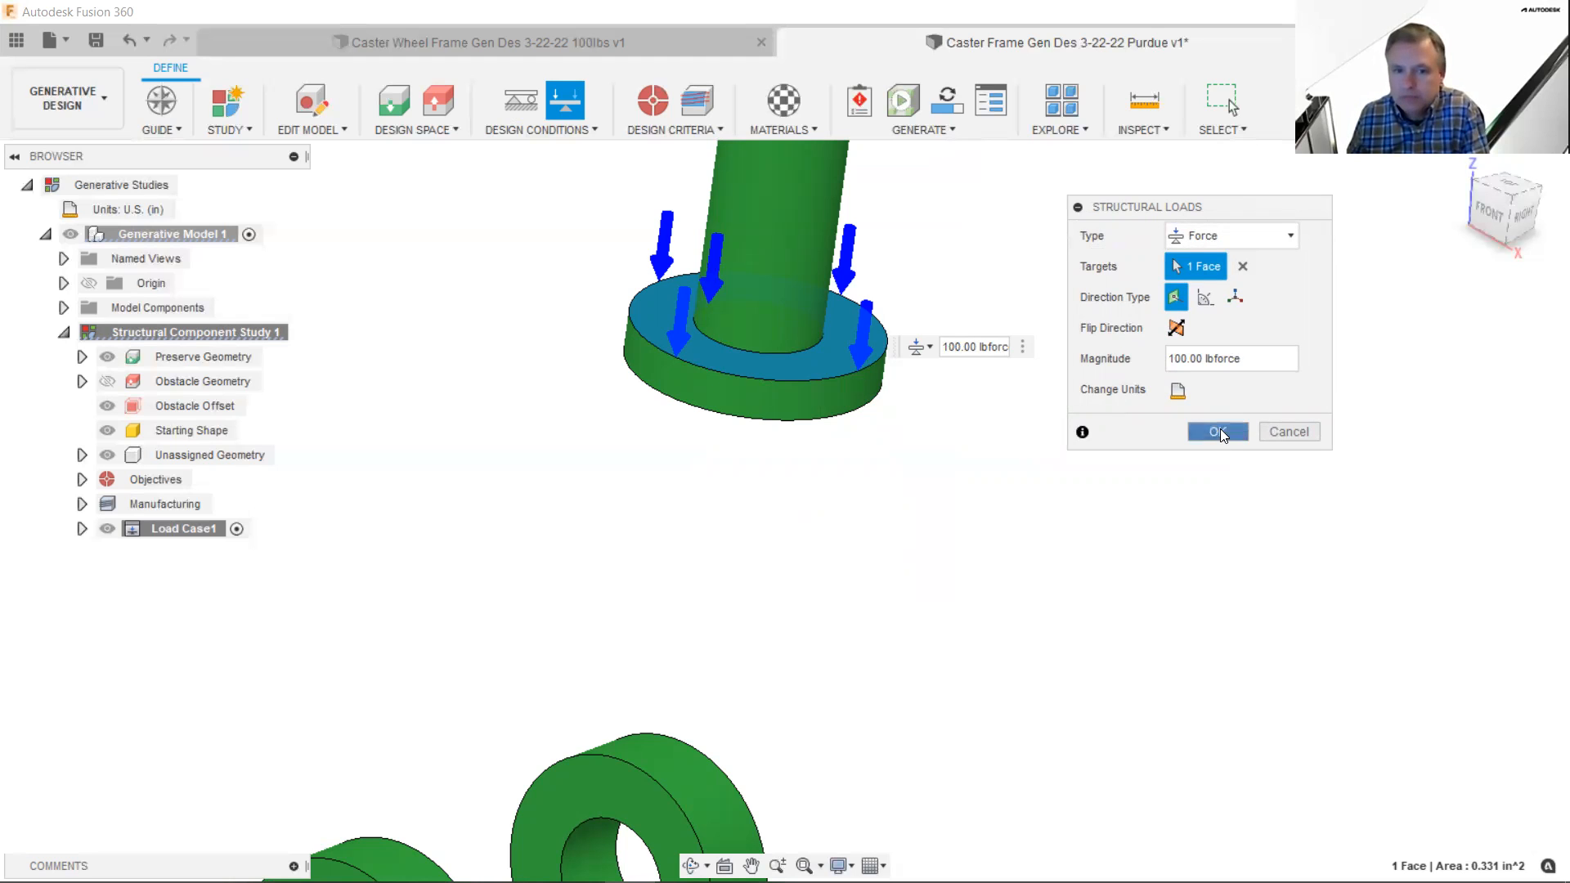
left_click(1220, 428)
scroll(1097, 589, "down", 3)
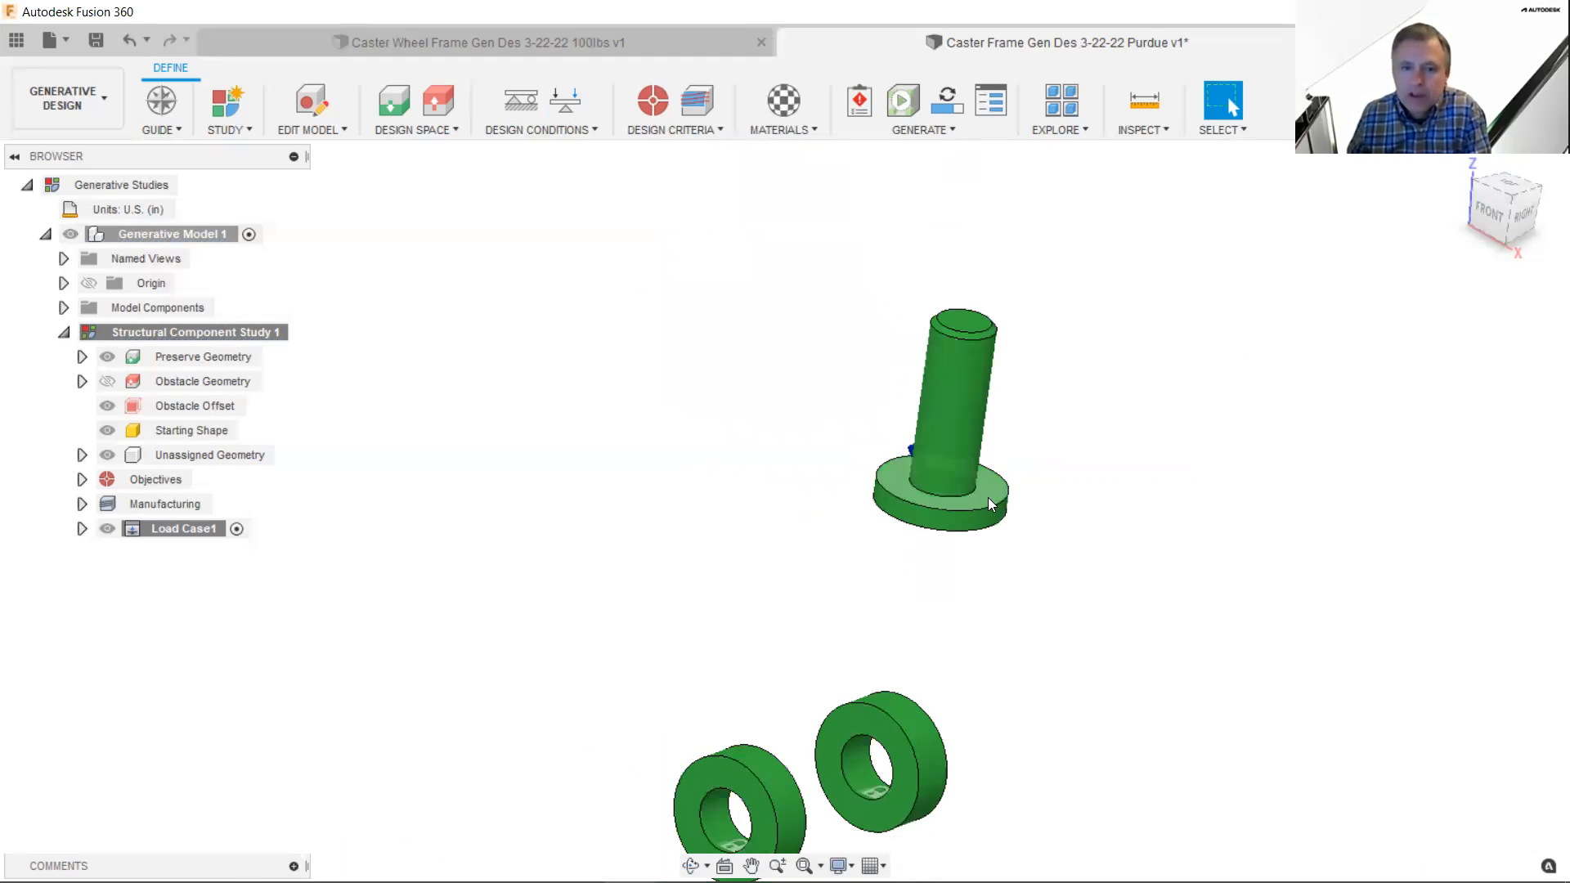
middle_click_drag(968, 473, 860, 385)
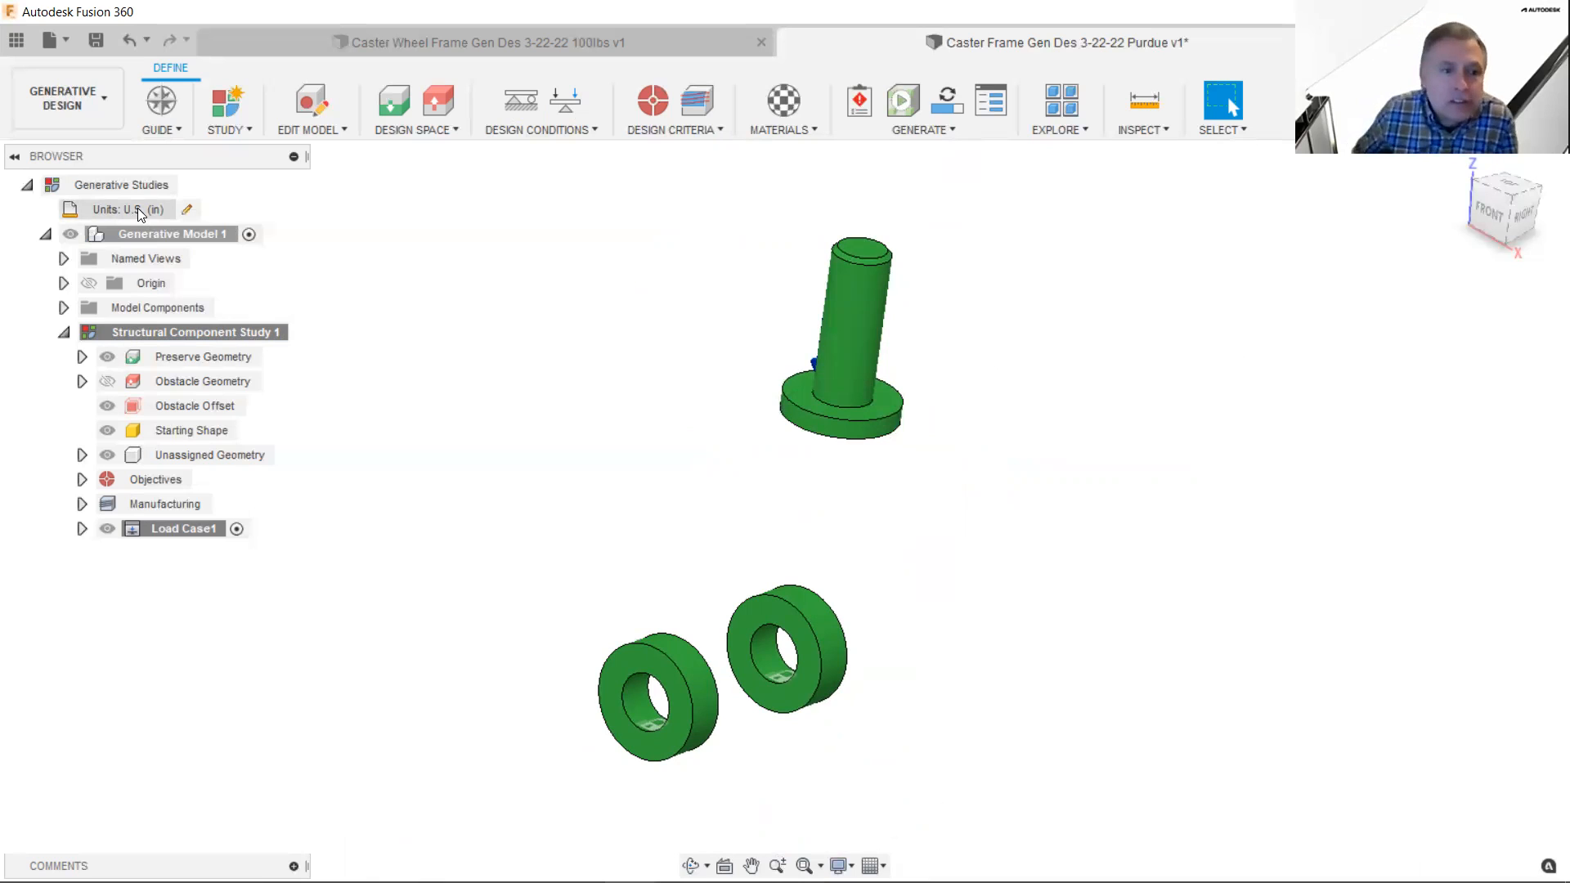
- Review the study's unit settings and leave them at U.S. (in)
left_click(188, 212)
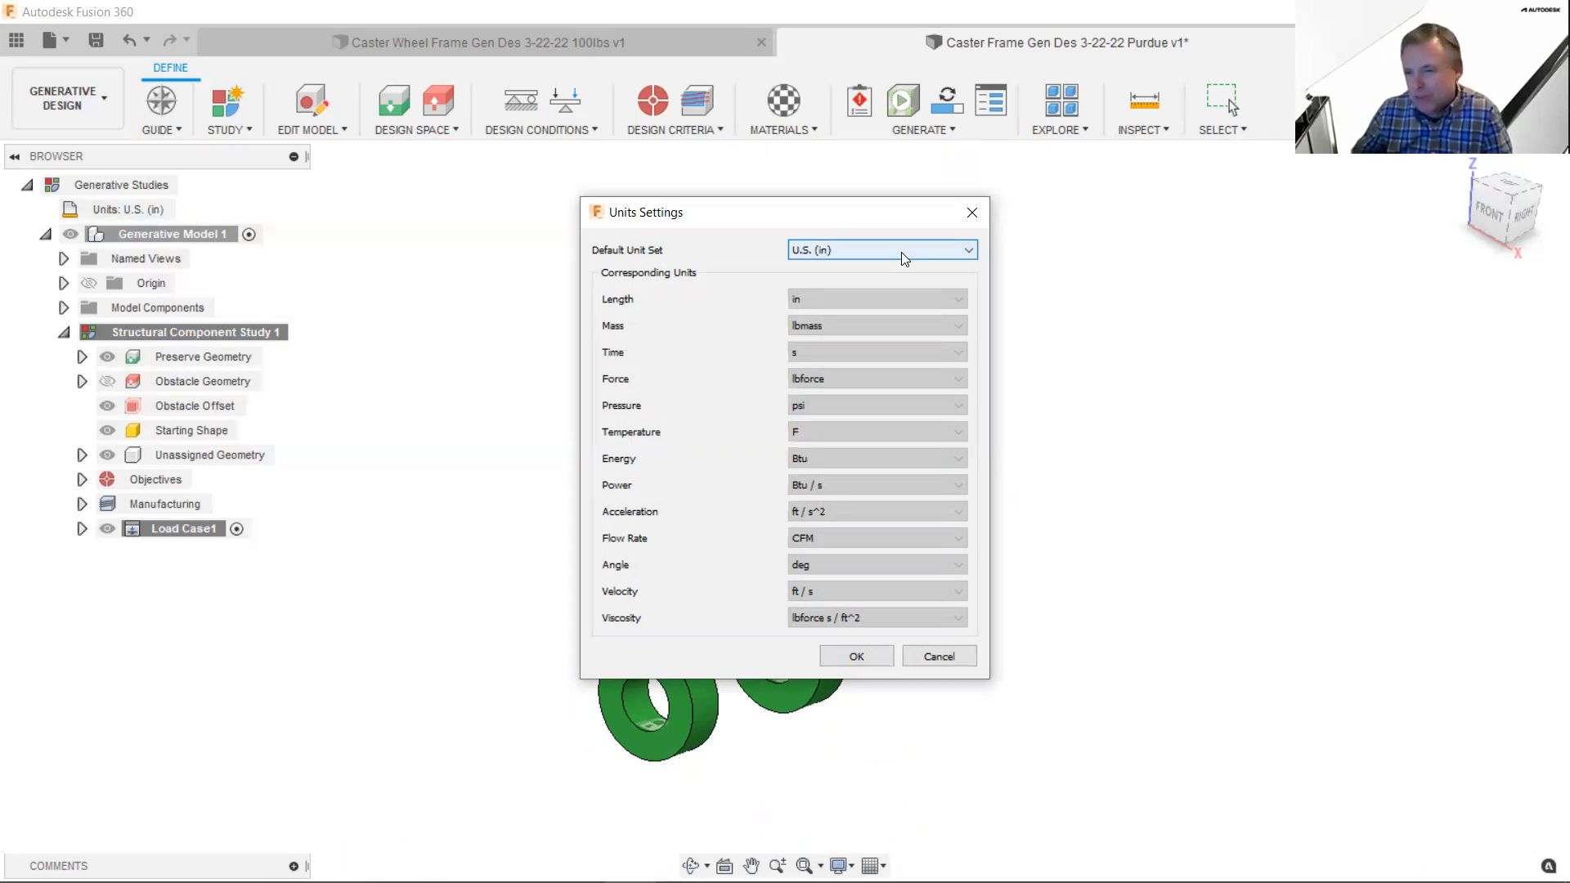
left_click(939, 657)
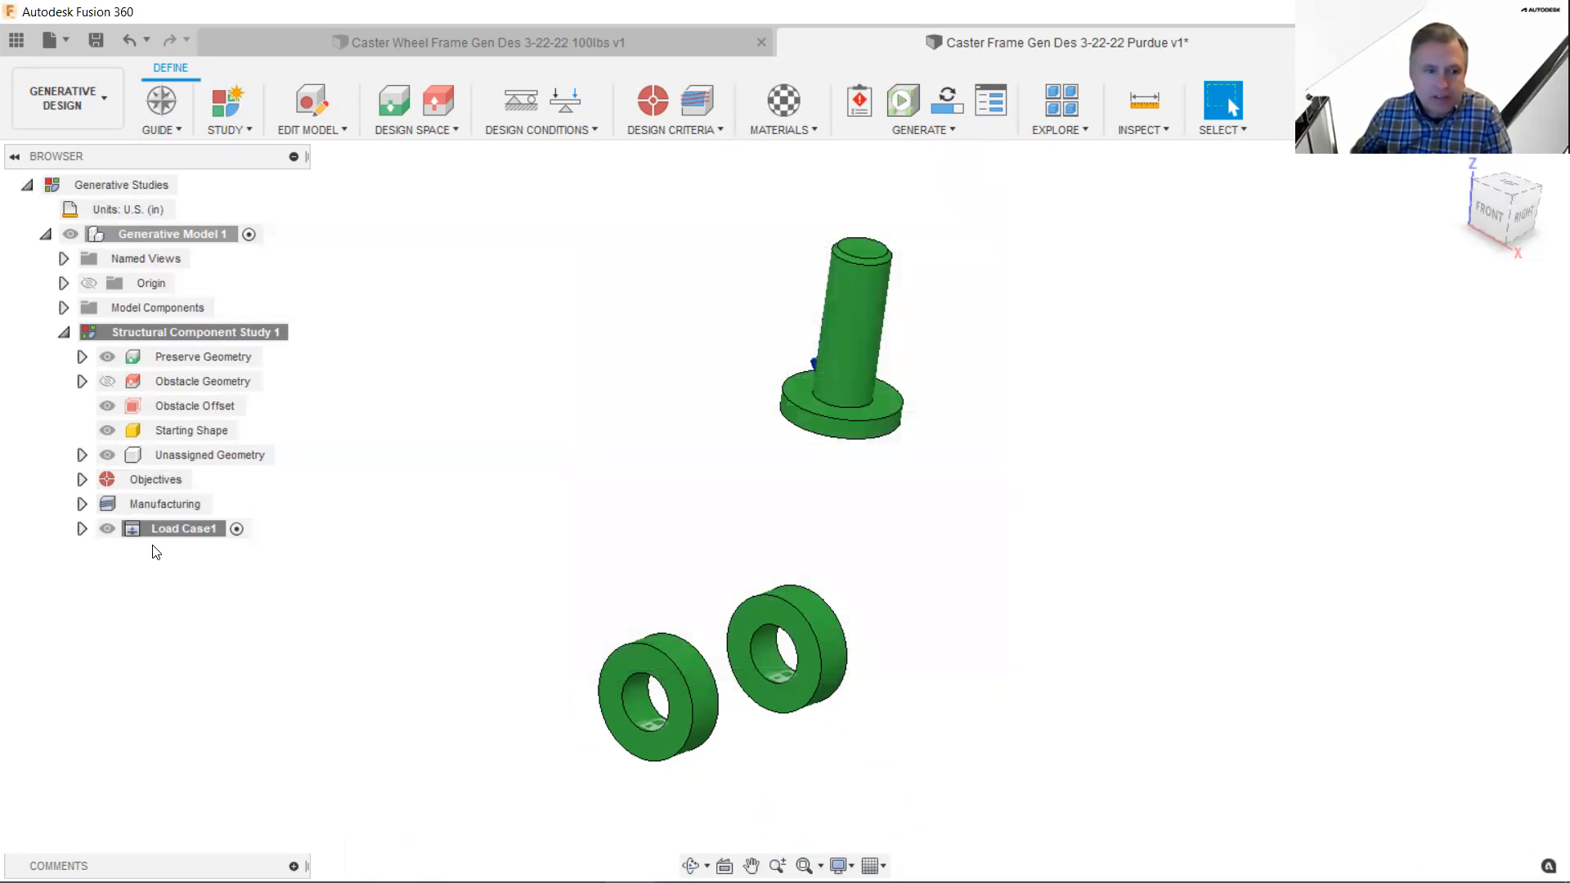
- Rename Load Case1 as "Load - Down"
left_click(176, 535)
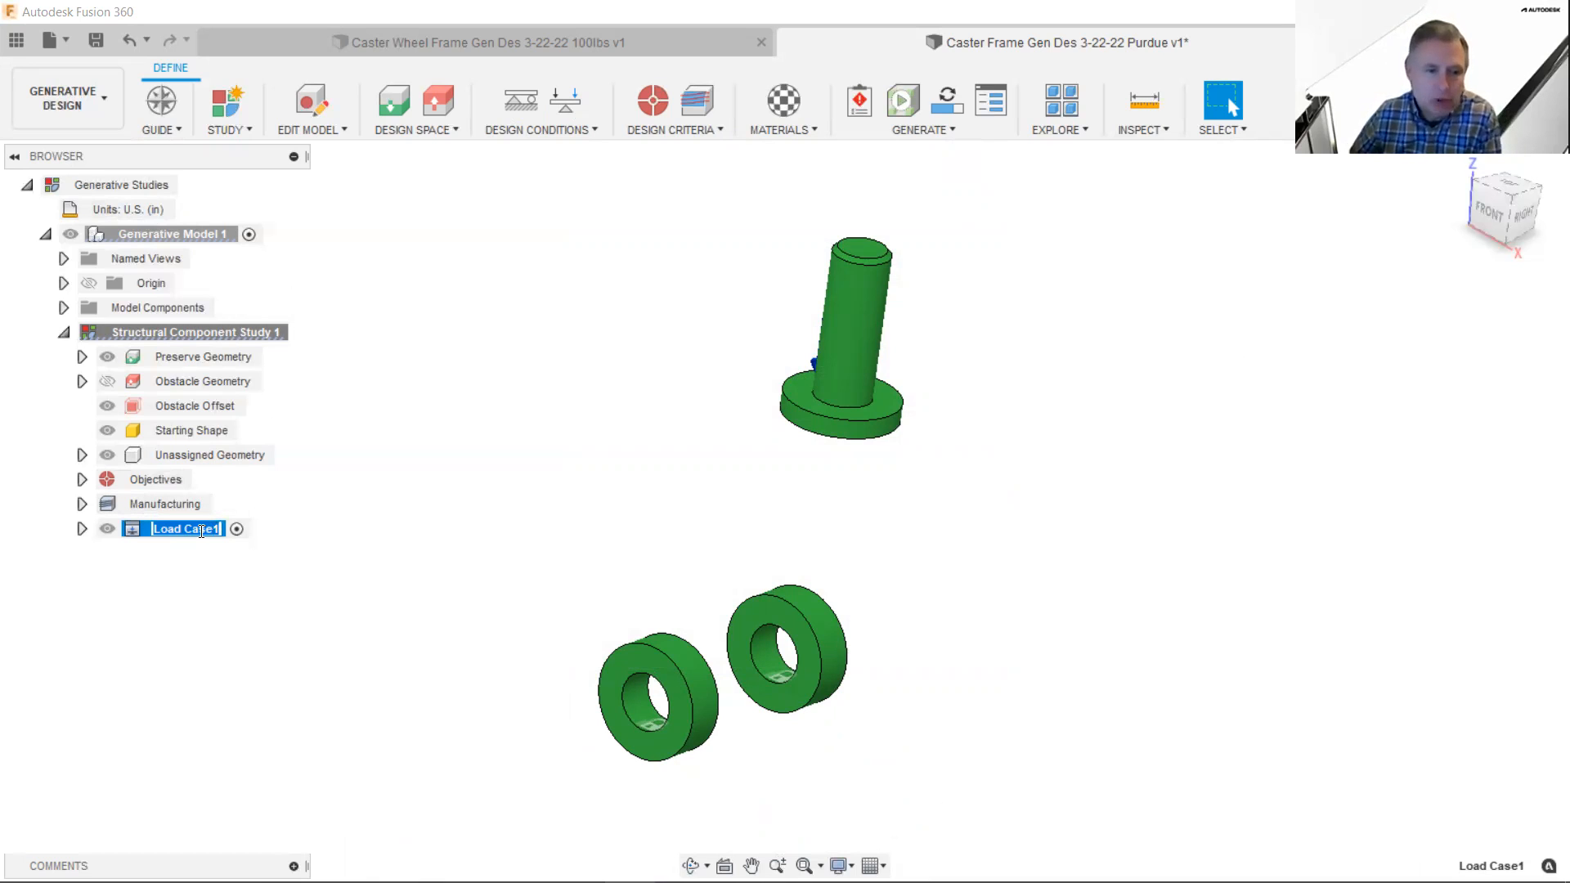
type("Load")
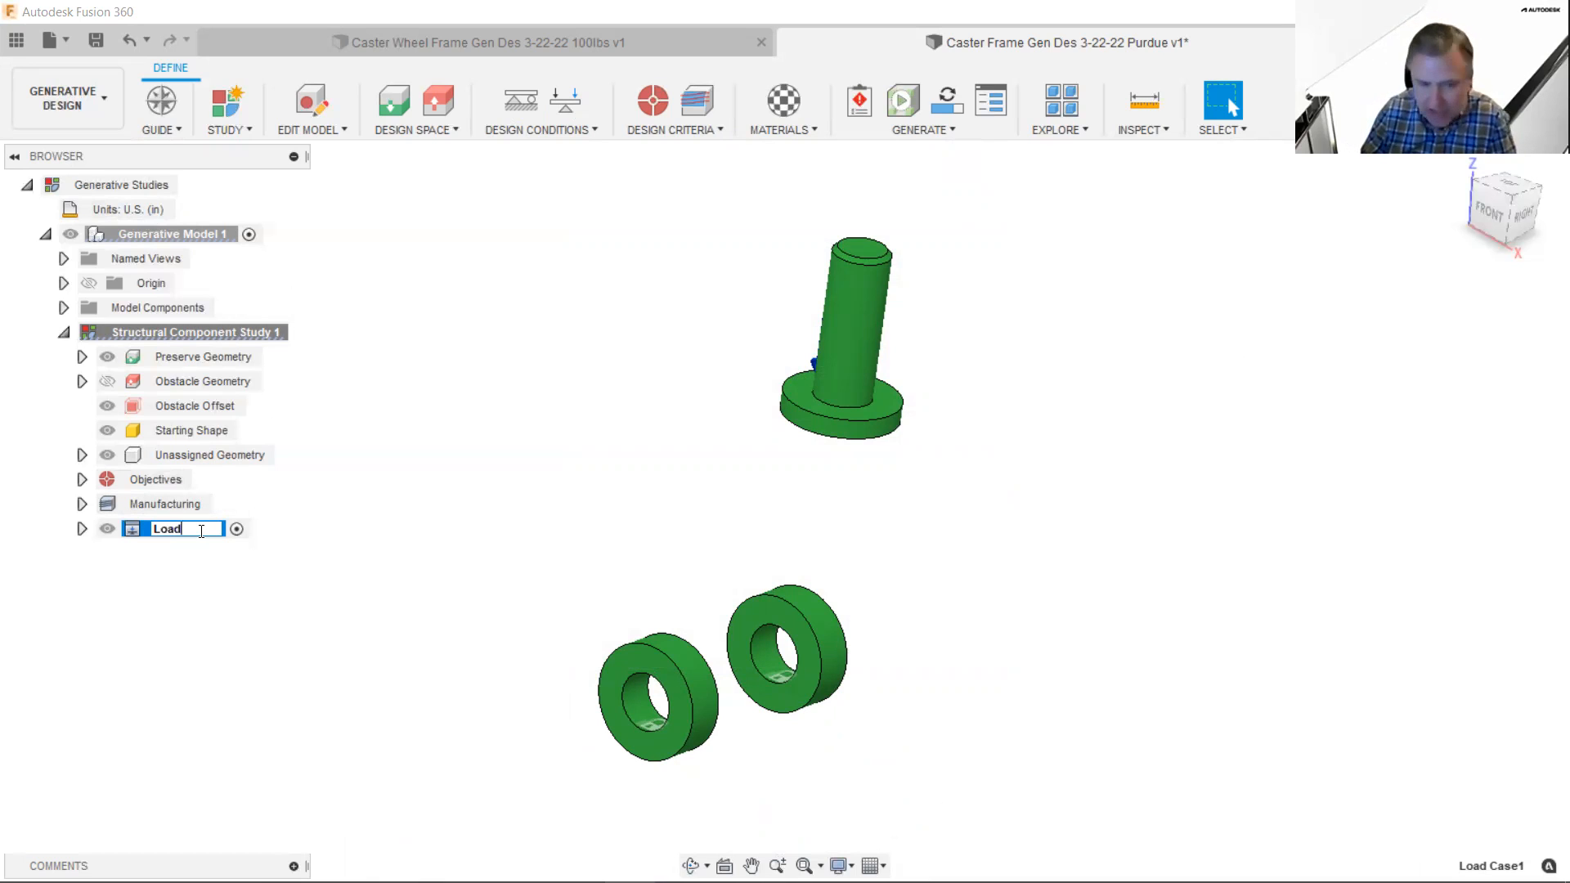
type("- Down")
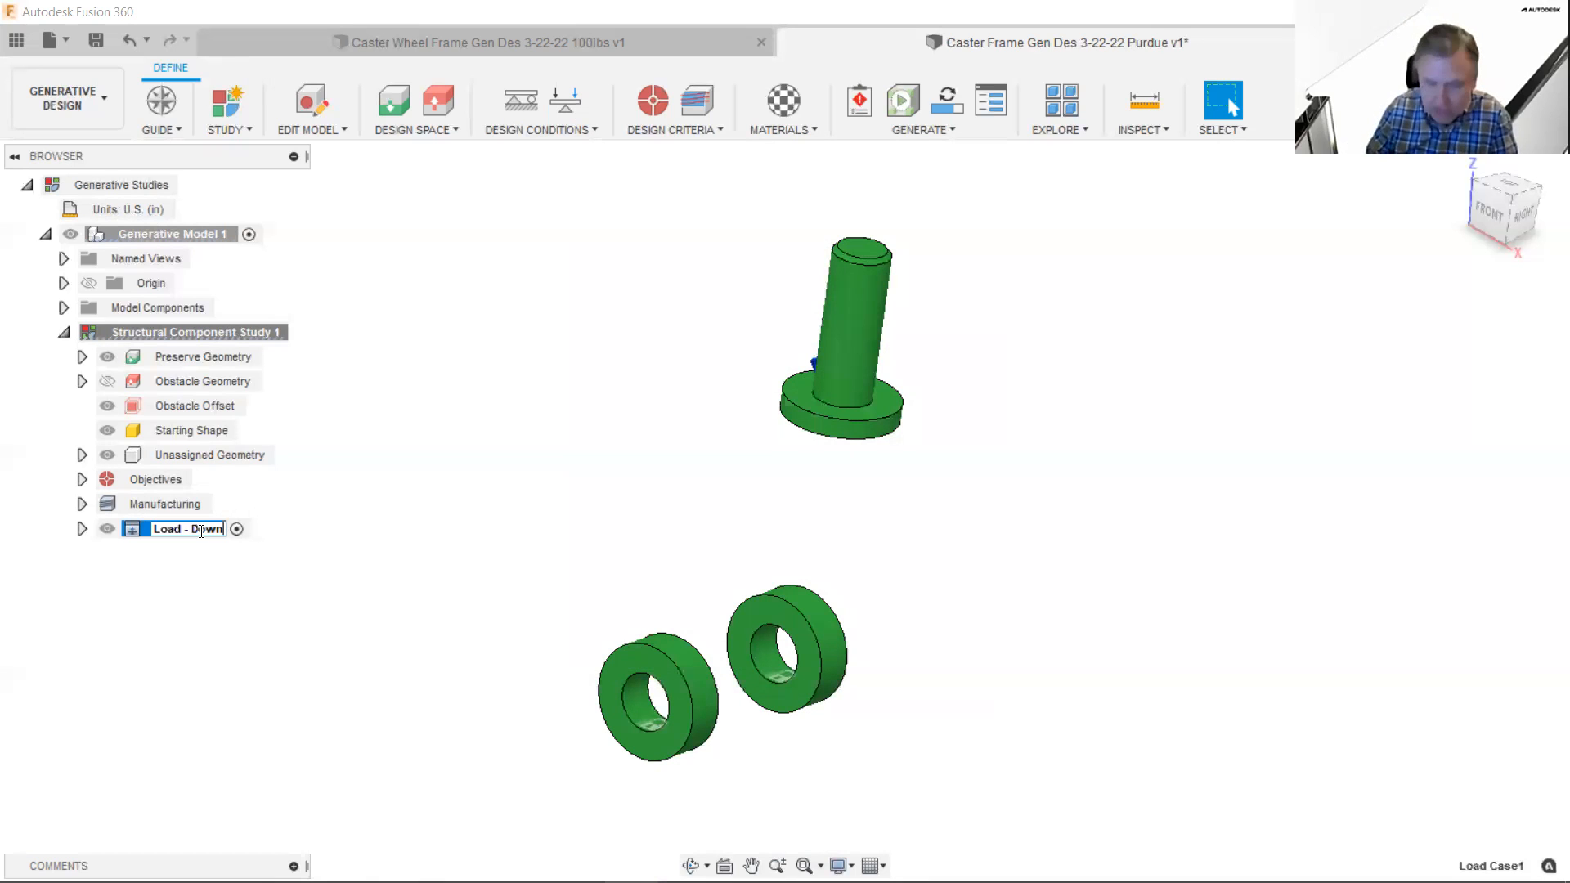
key("Return")
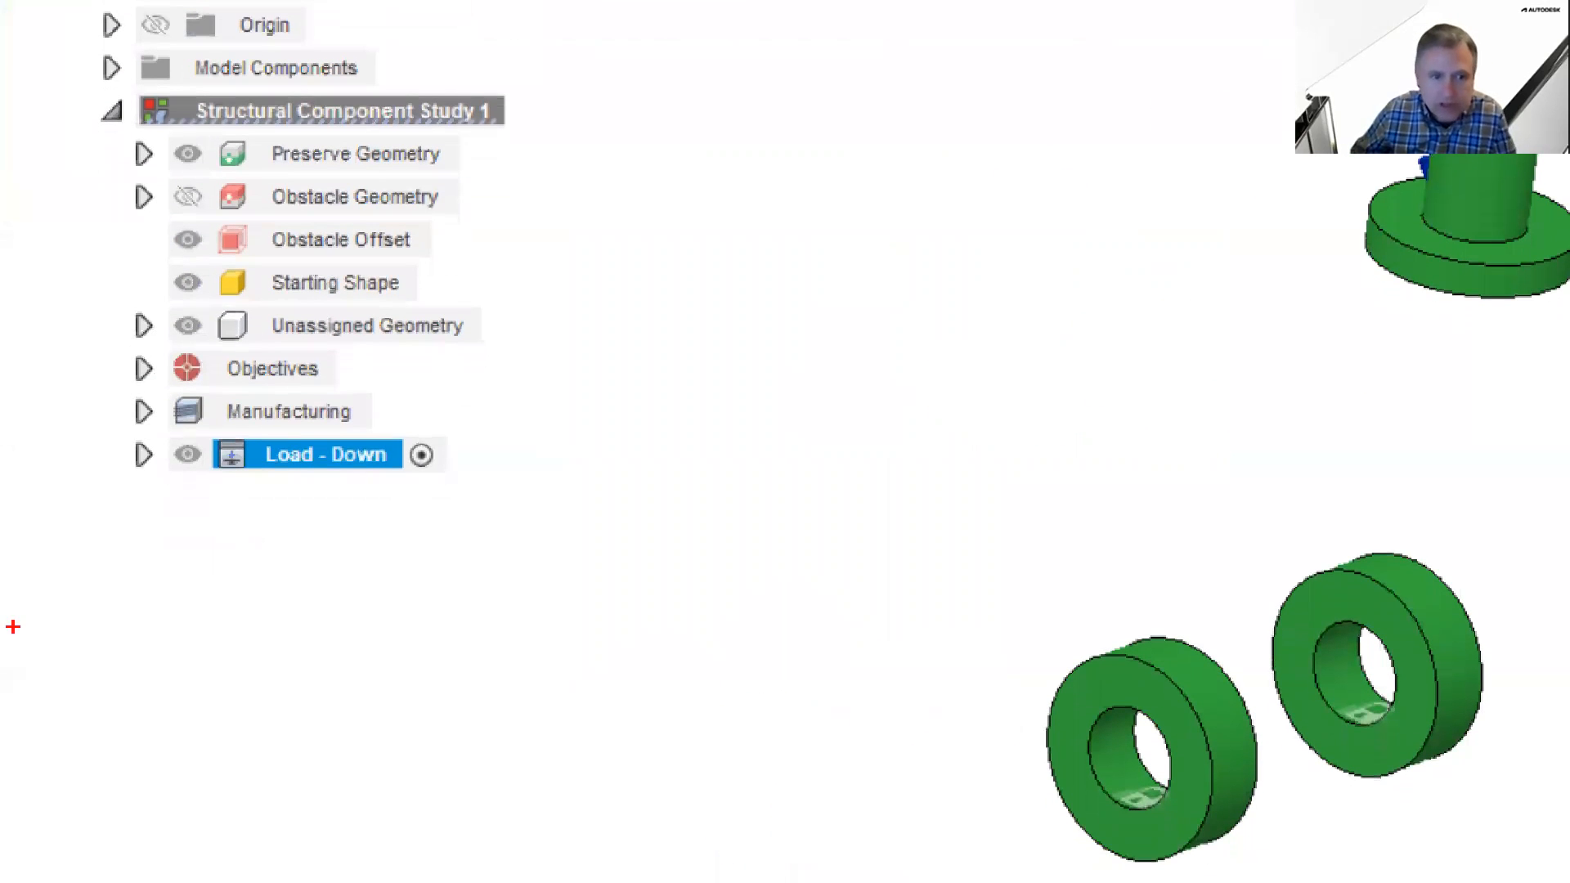
left_click_drag(260, 469, 271, 564)
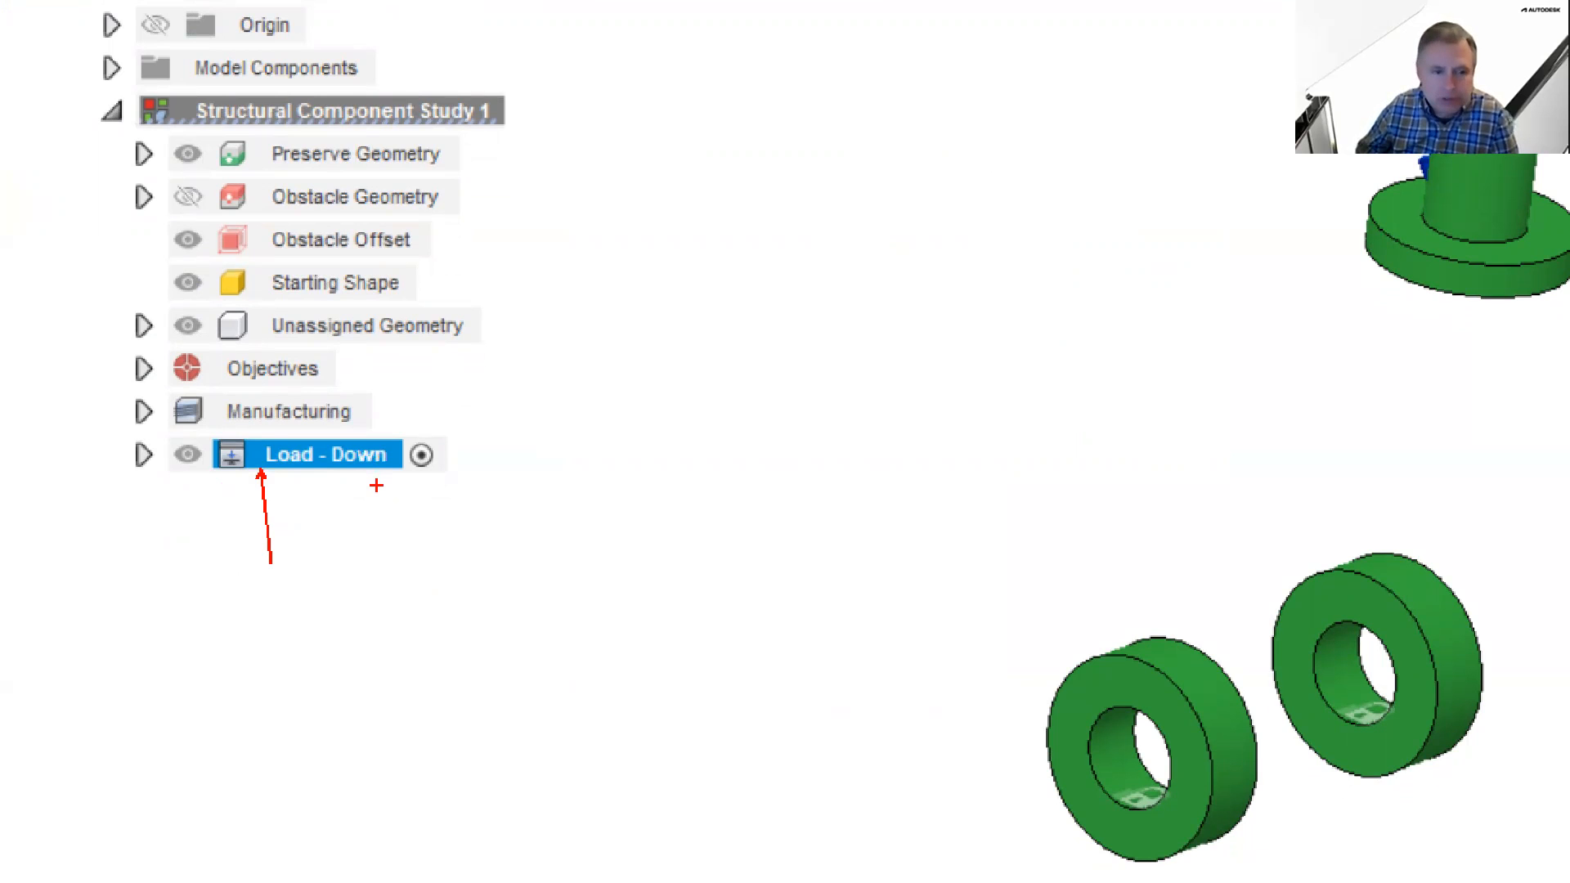
key("Escape")
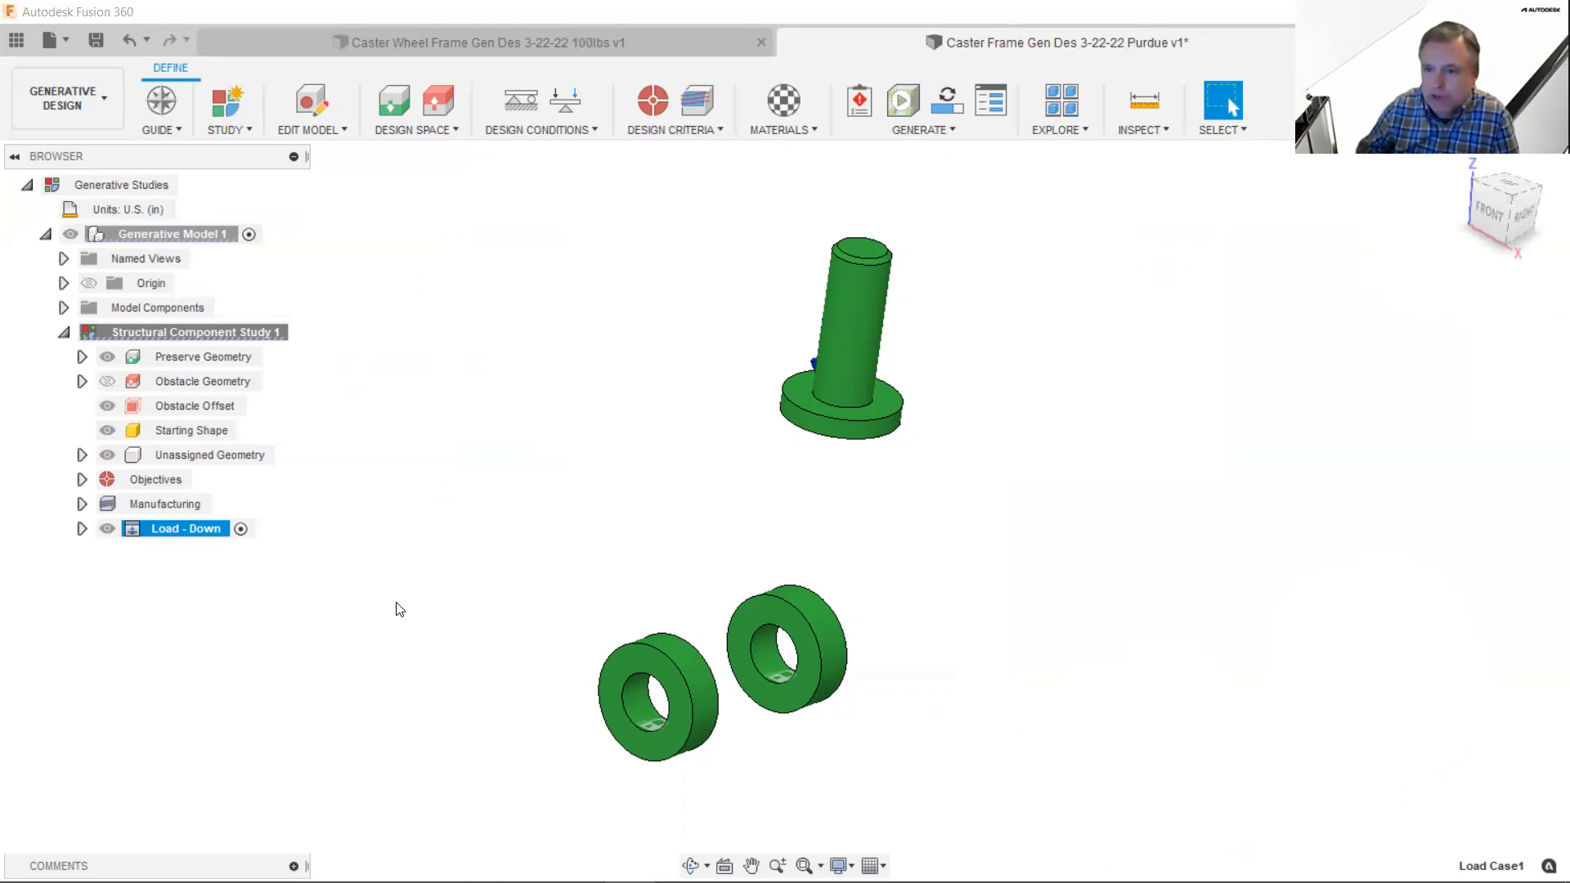
left_click(311, 612)
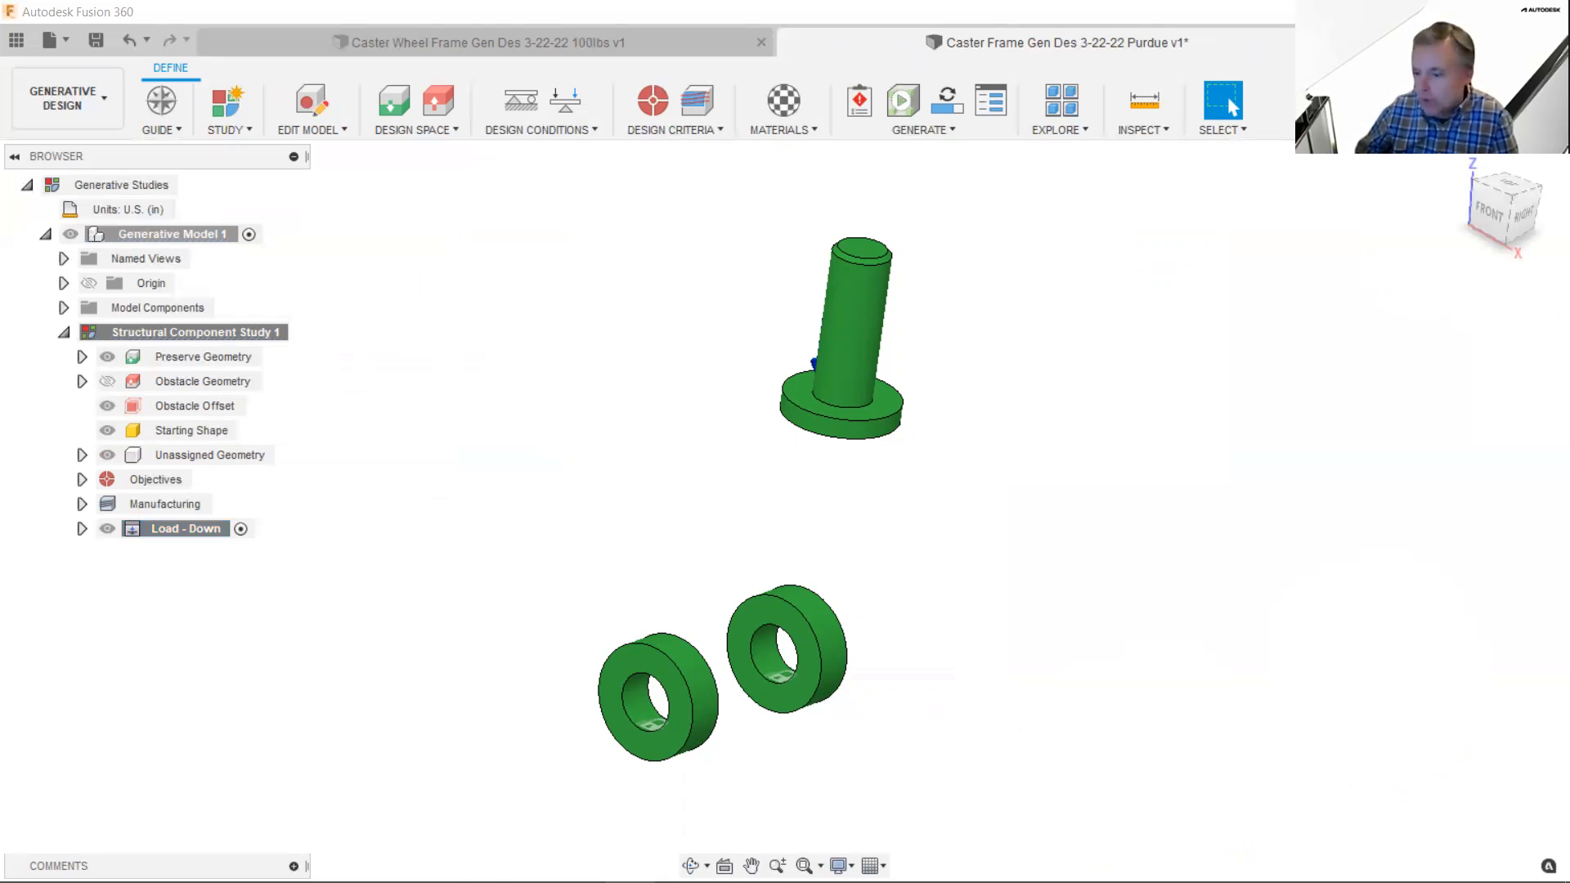
- Switch to the presentation to check the Constraints and Loads slide for the next load case, and return to Fusion 360
key("alt+Tab")
key("Right")
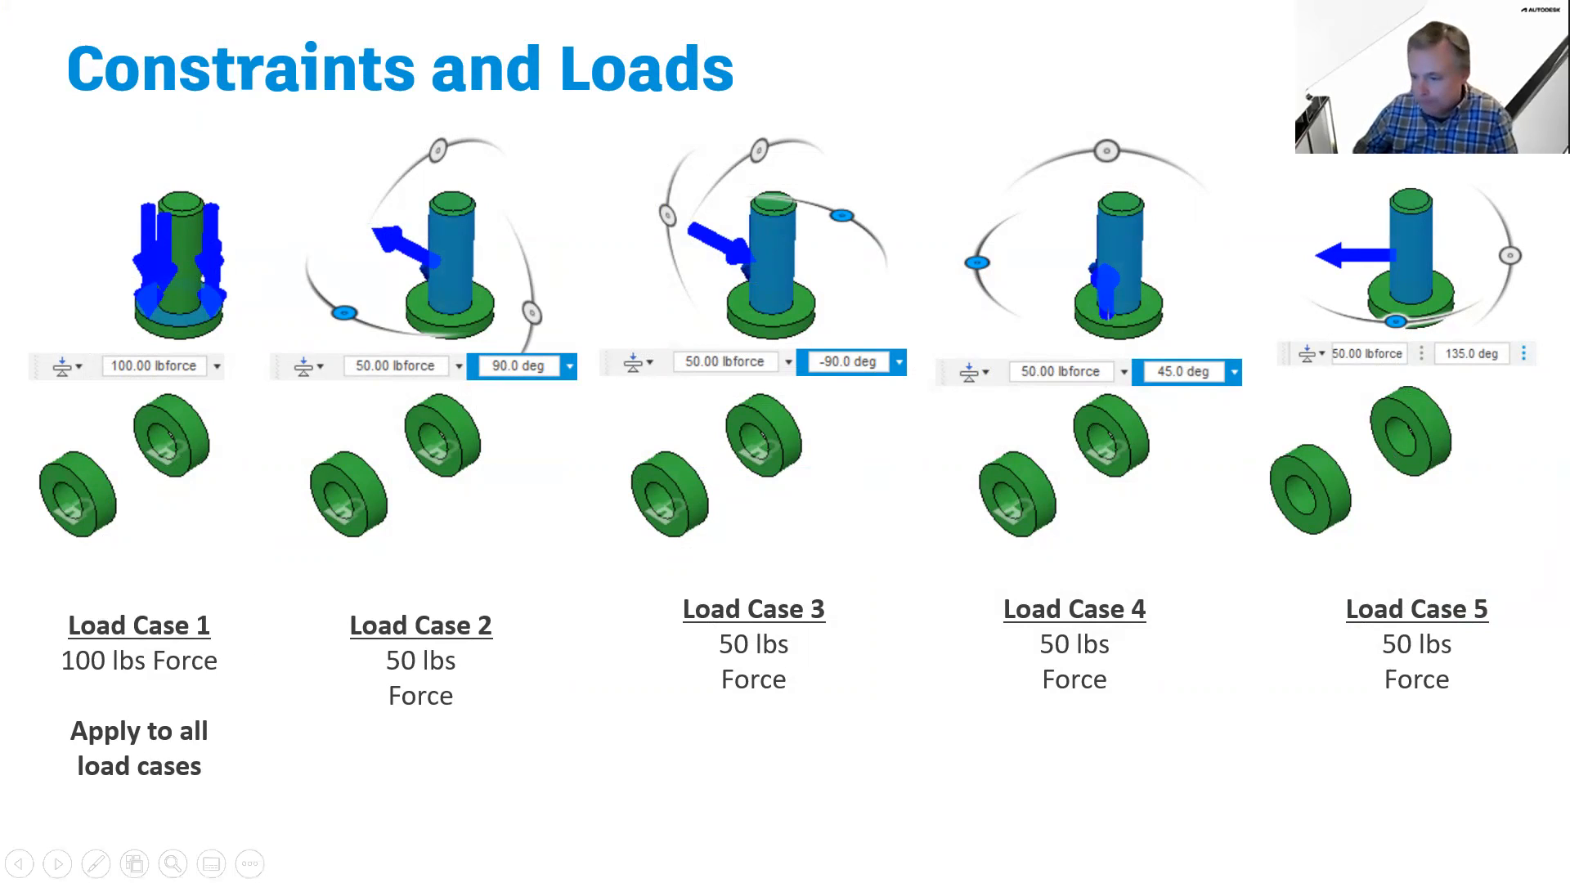
key("alt+Tab")
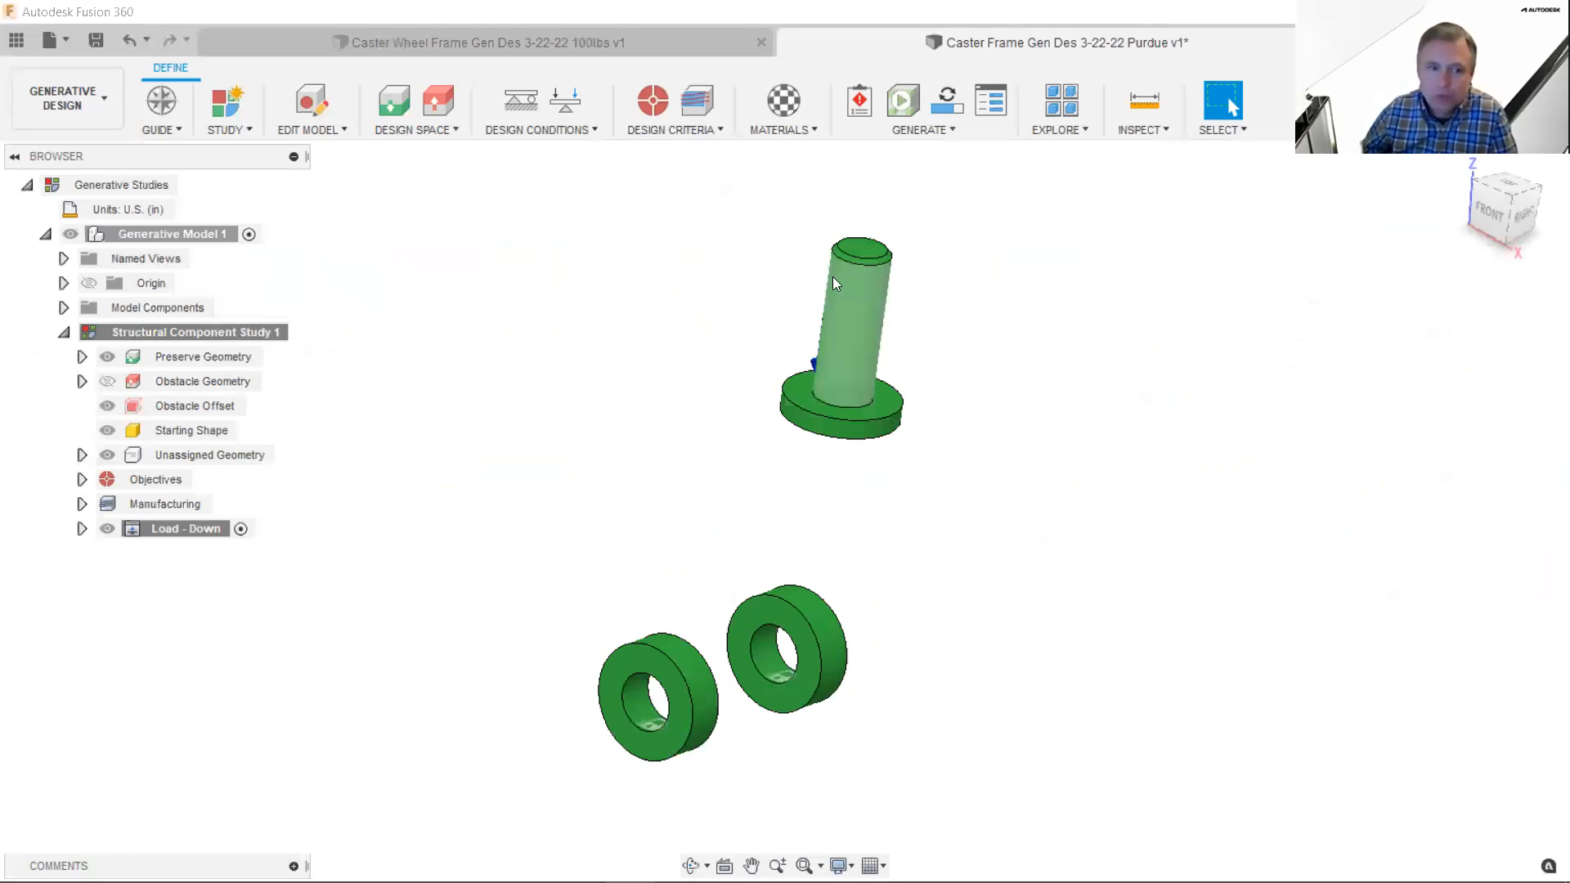
- Clone the Load - Down load case
right_click(182, 532)
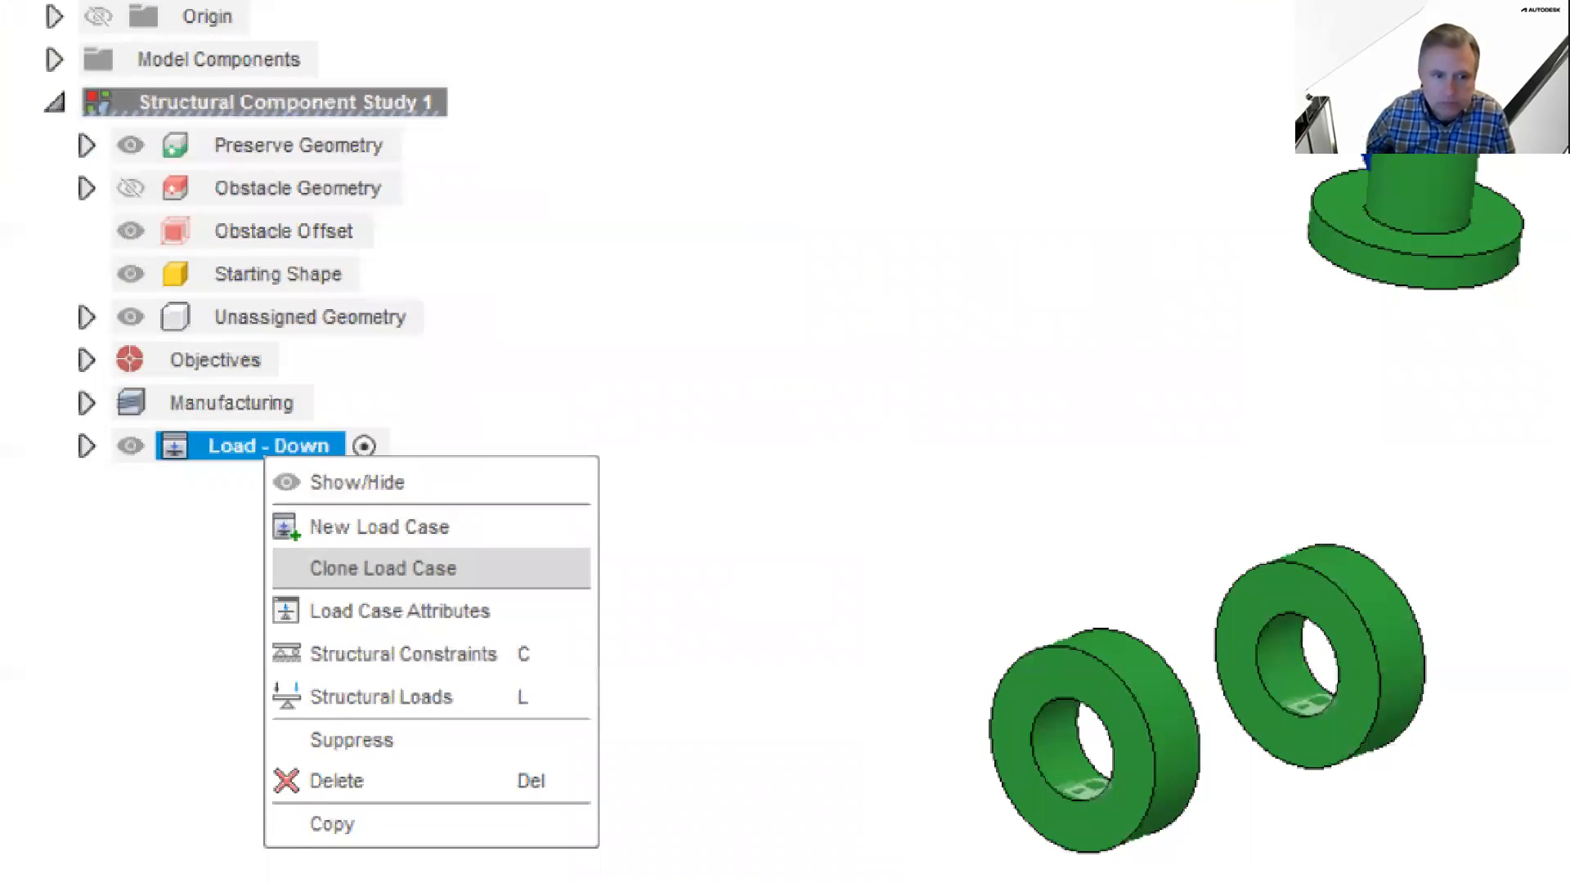
mouse_move(228, 463)
left_mouse_down()
mouse_move(229, 564)
mouse_move(519, 582)
mouse_move(493, 577)
left_mouse_up()
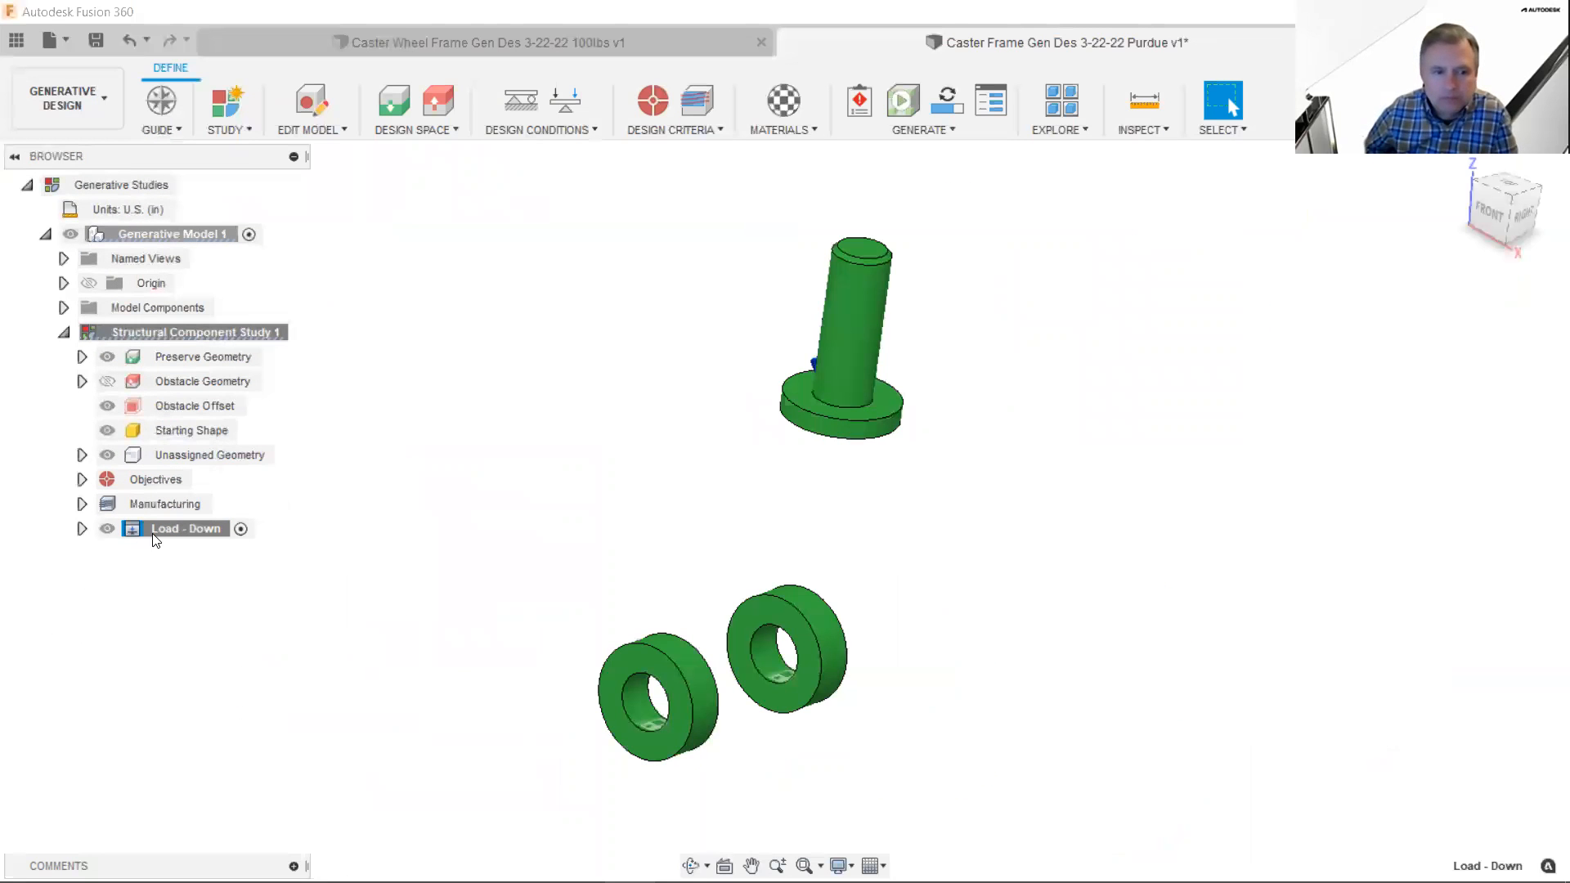
right_click(155, 539)
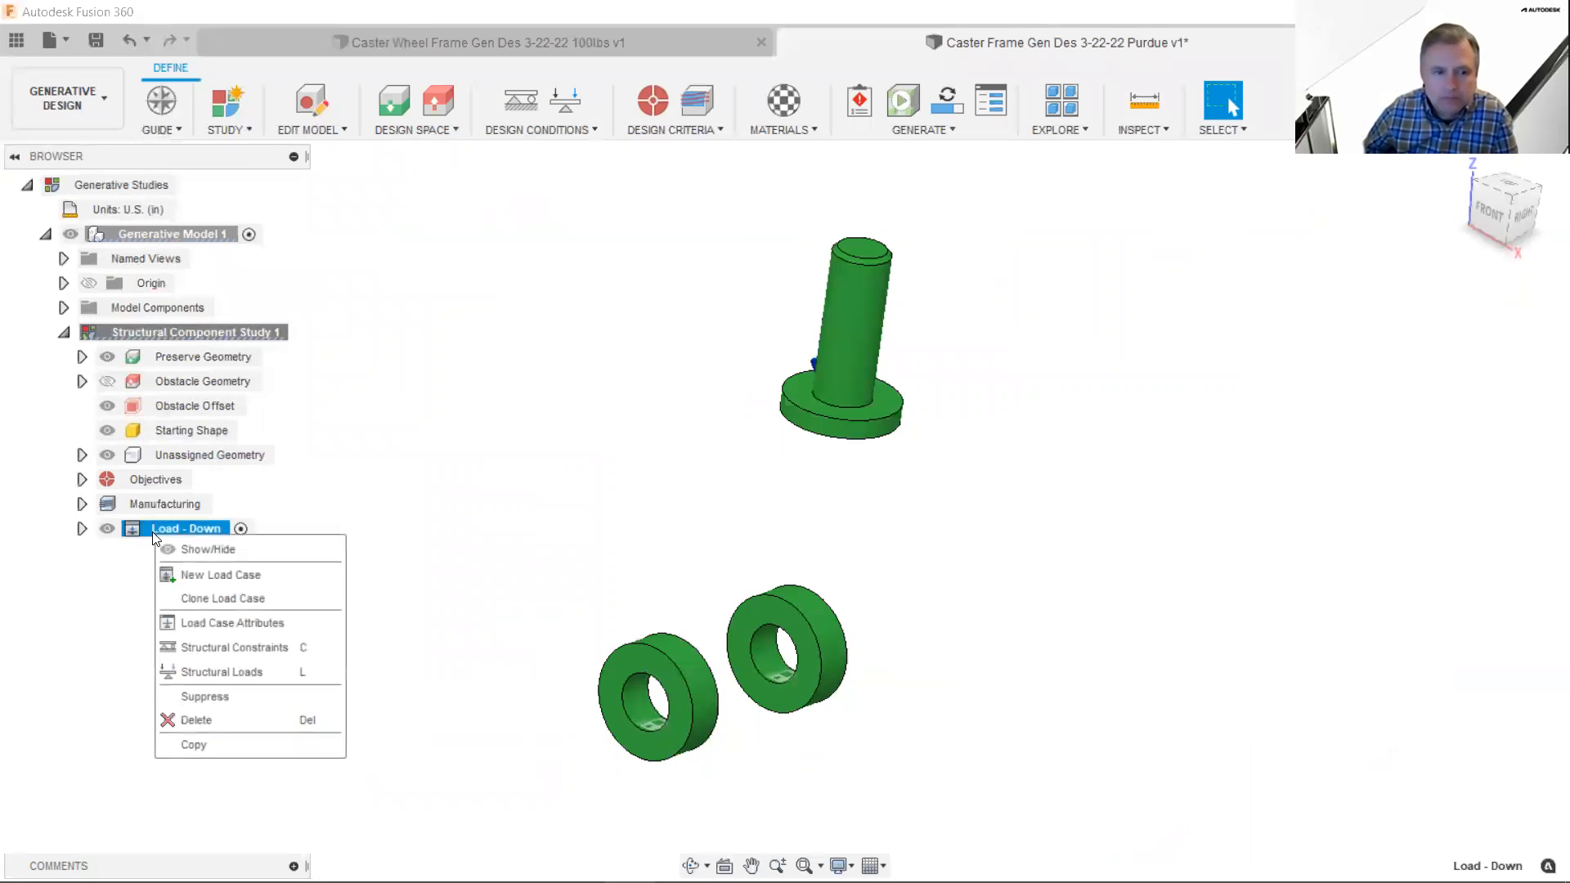
left_click(211, 594)
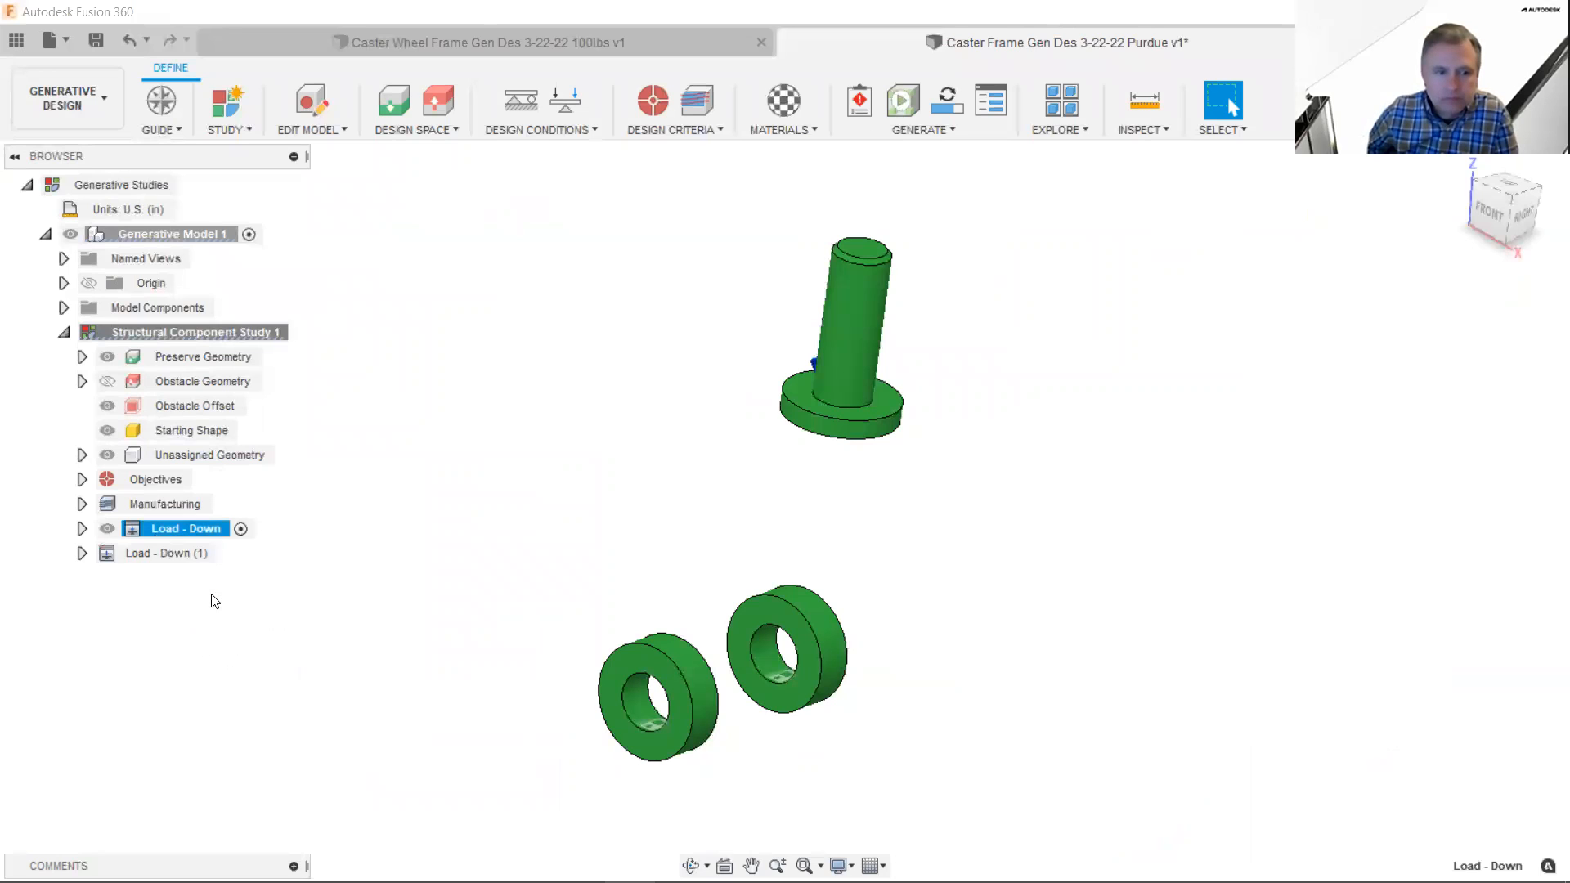
- Rename the cloned load case as "Load - Down & In"
double_click(180, 560)
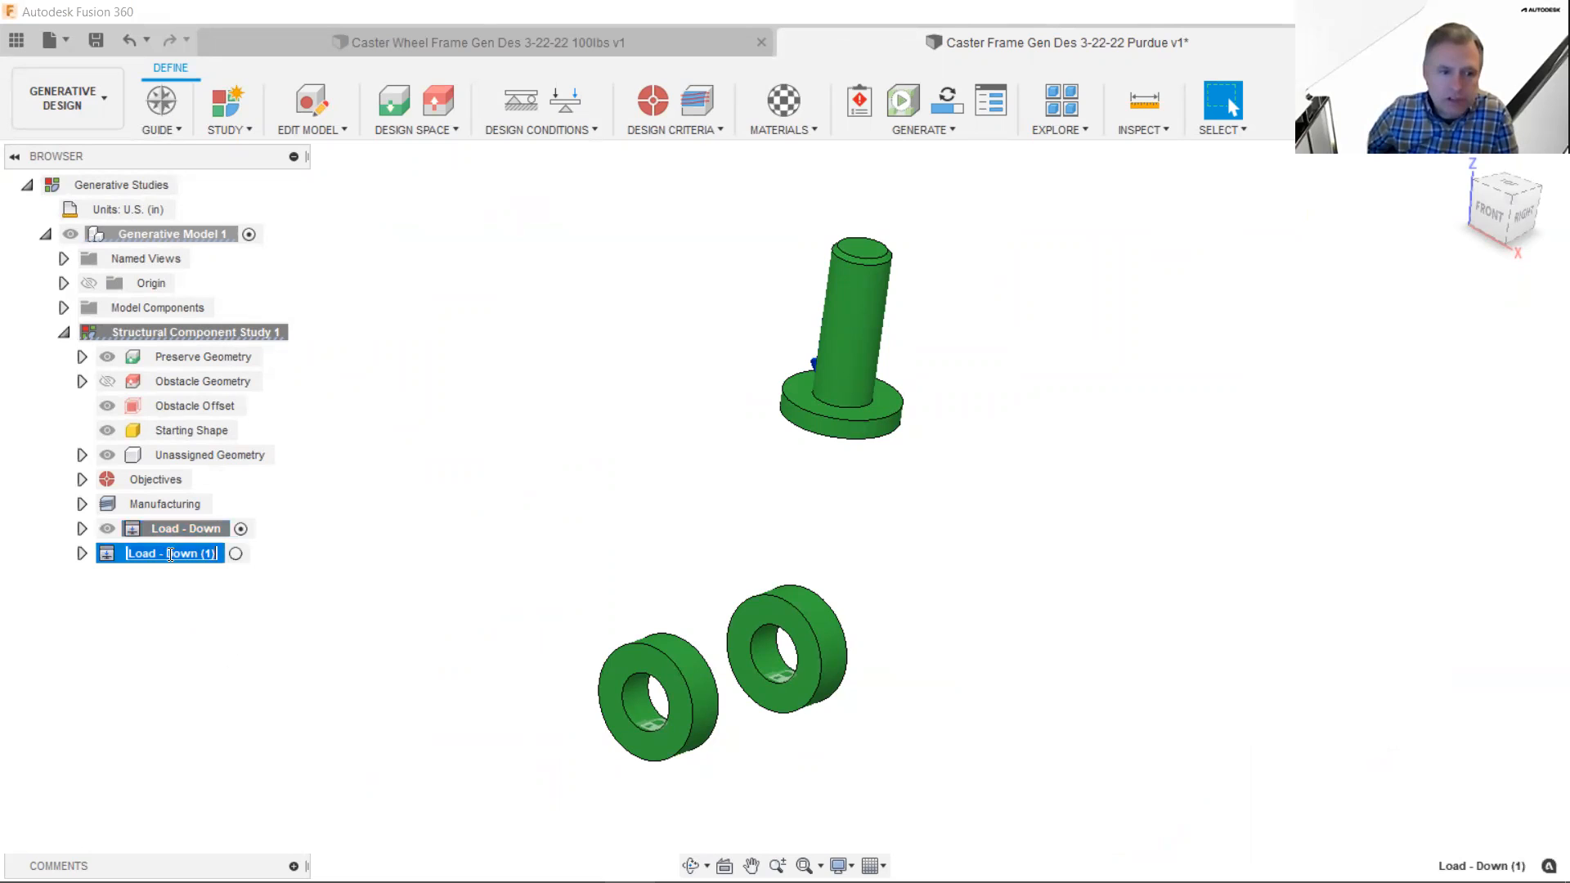
left_click(167, 554)
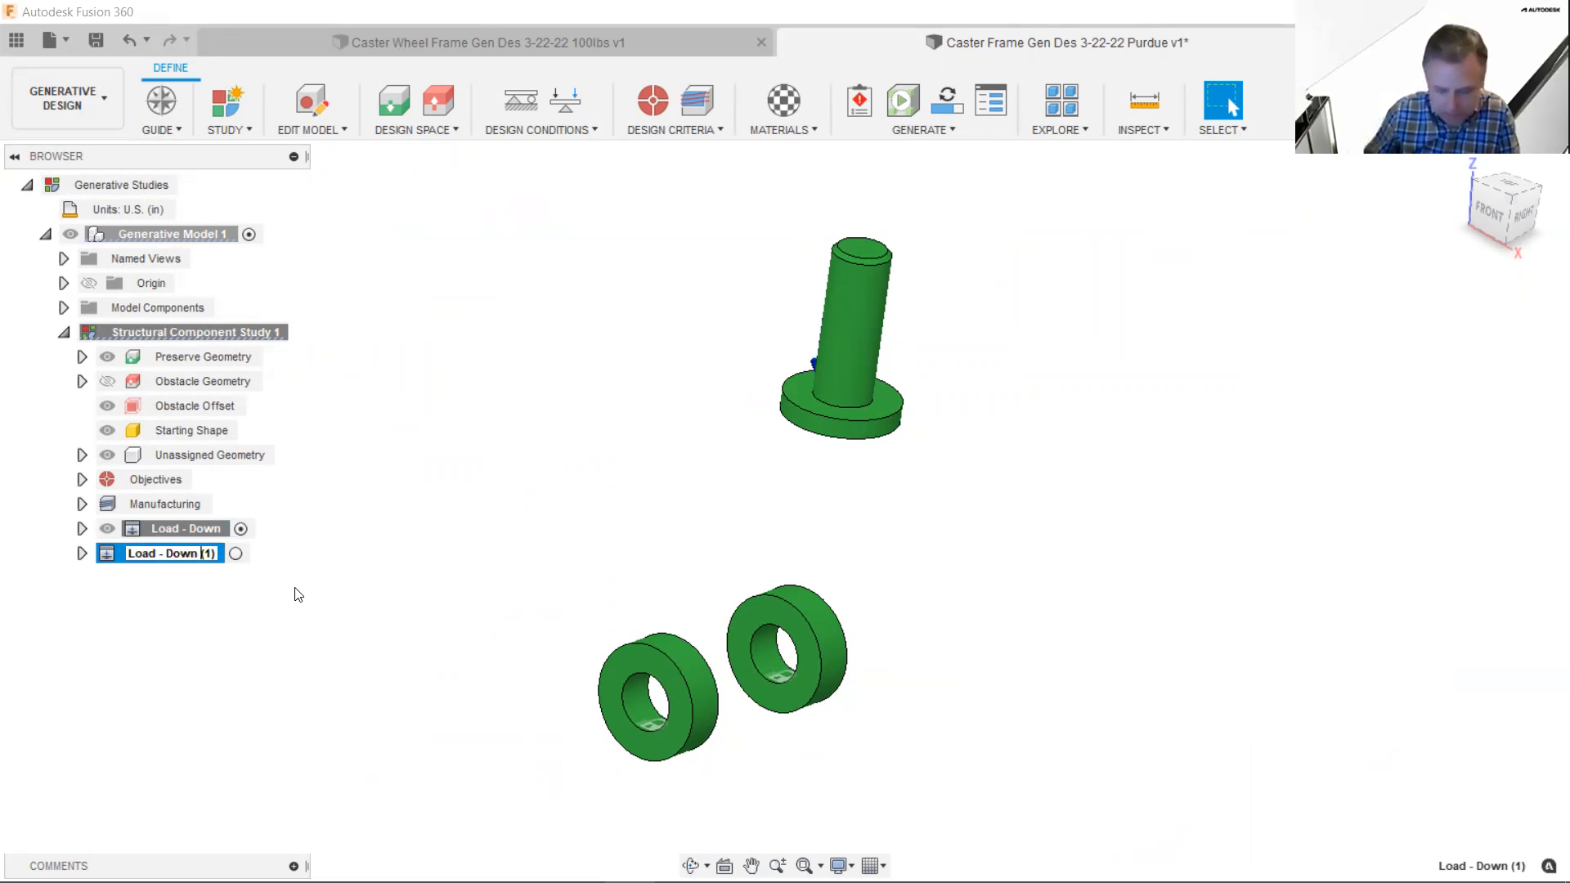
type("& In")
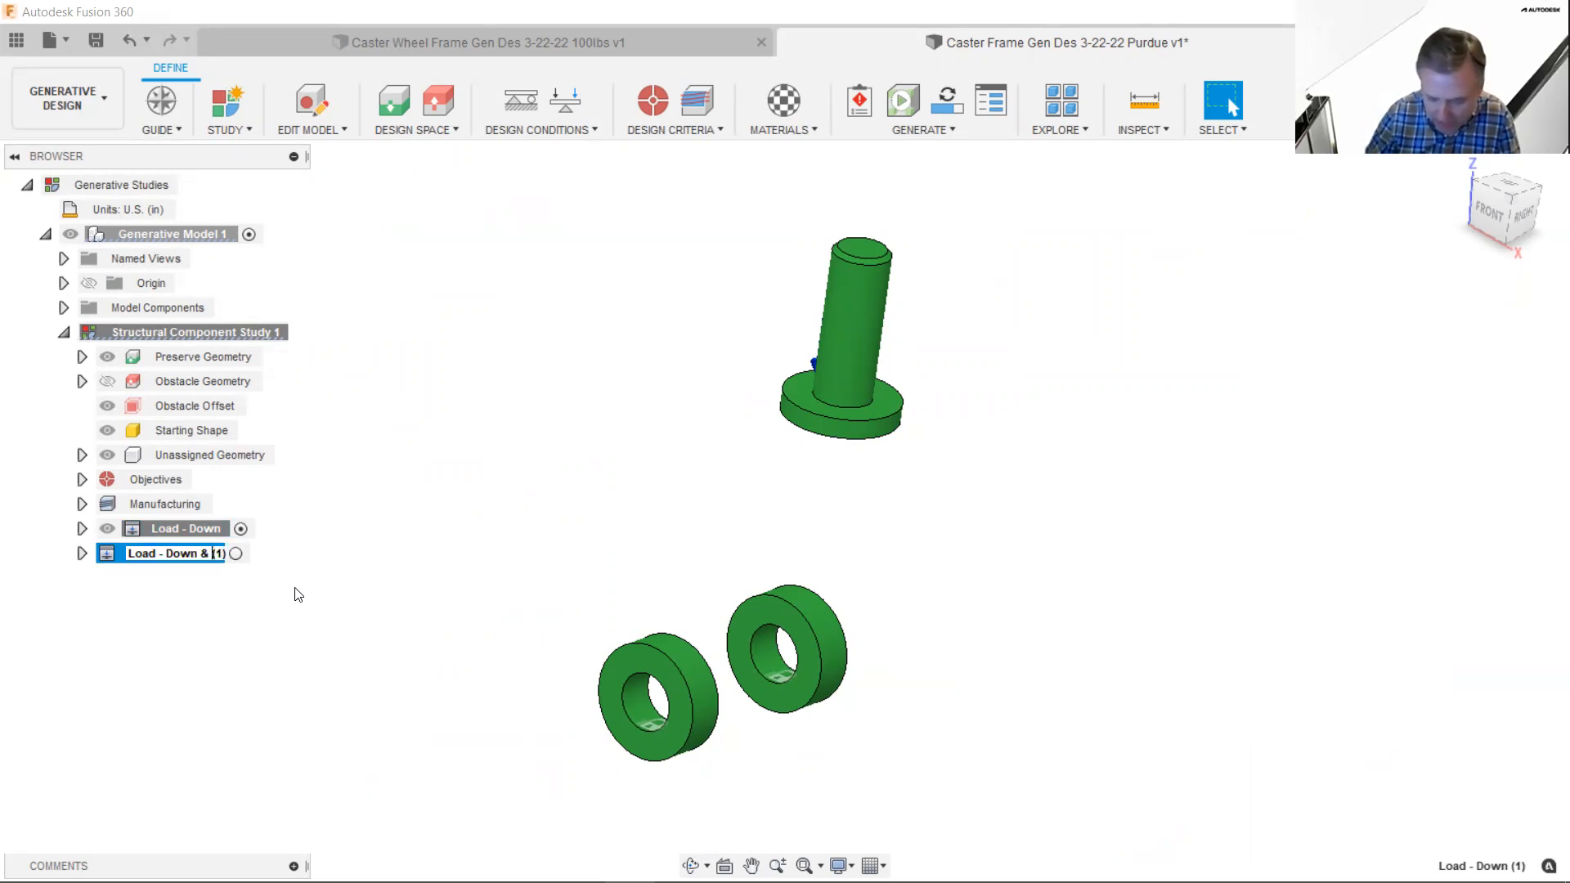
key("Delete")
key("Delete")
key("Delete")
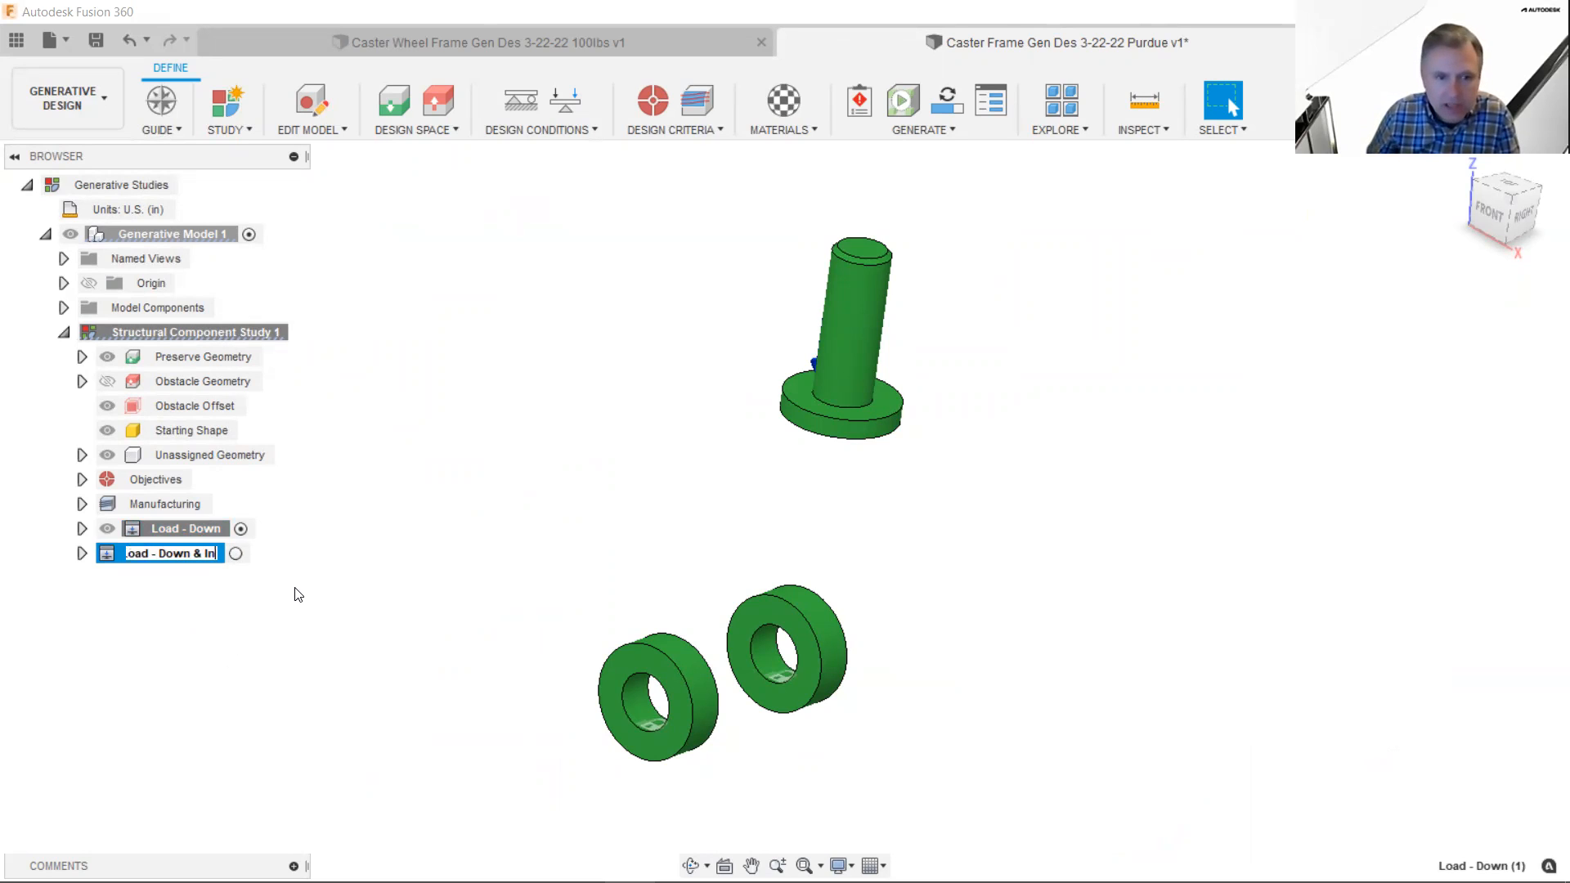
key("Return")
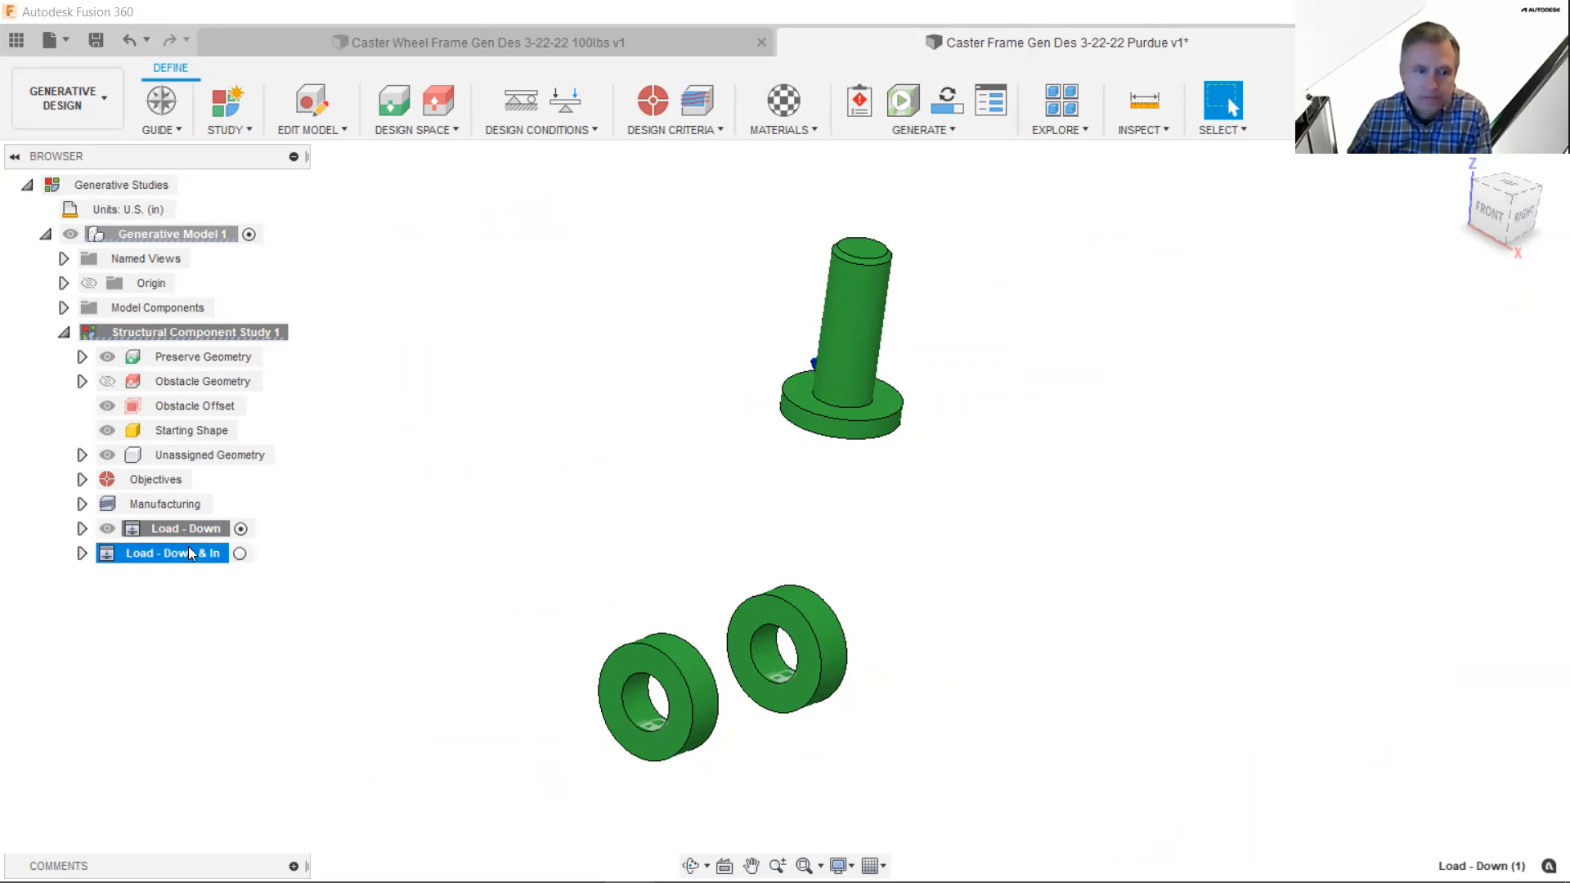
- Make Load - Down & In the active load case
left_click(241, 554)
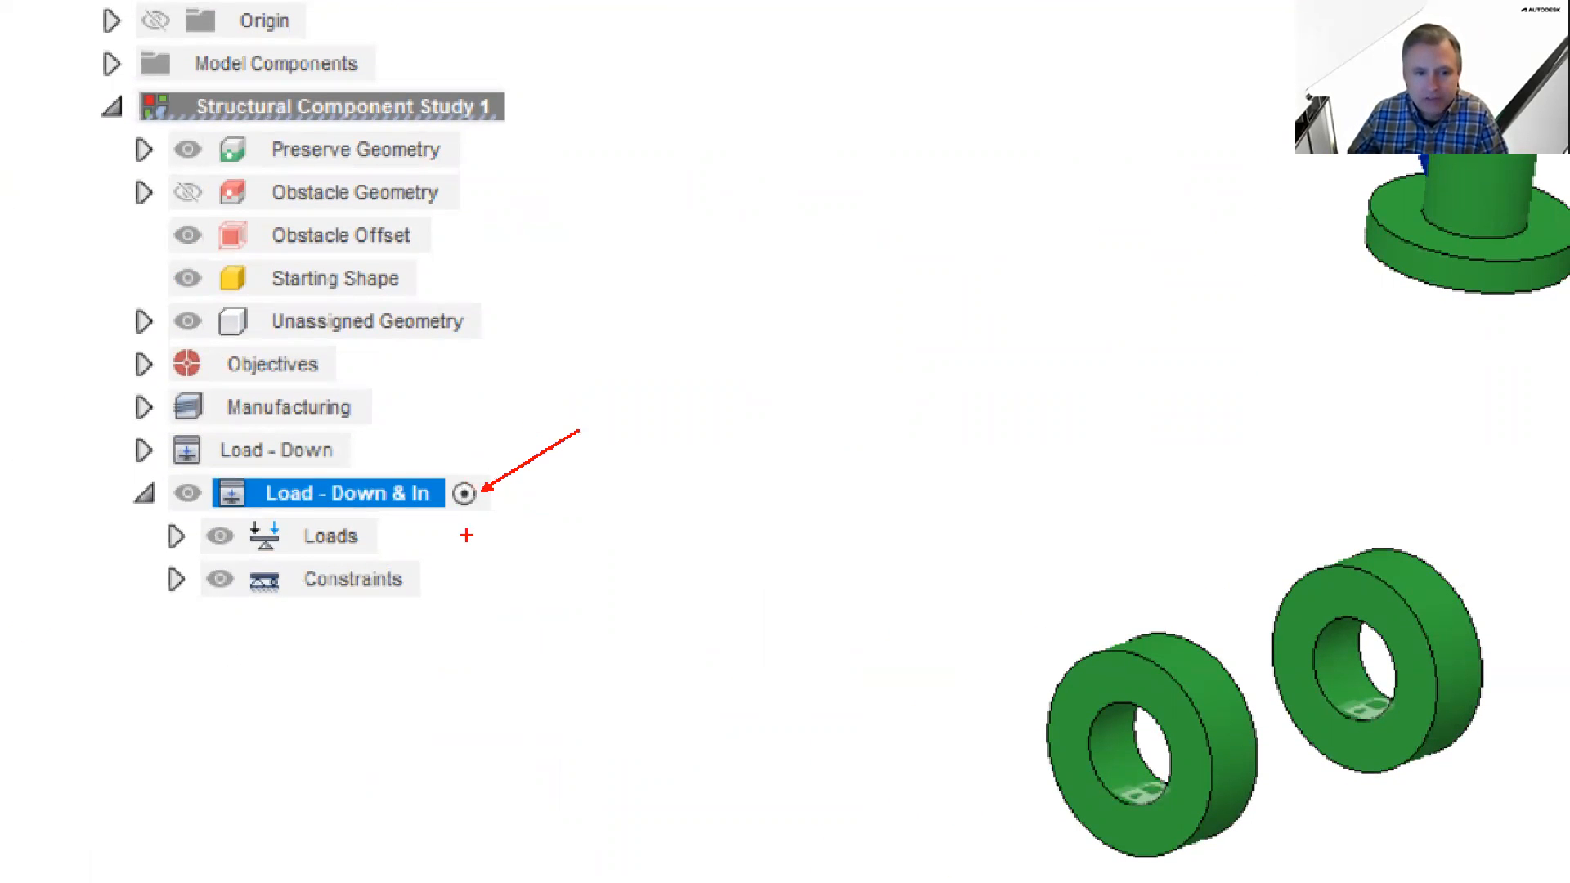
left_click_drag(469, 509, 483, 569)
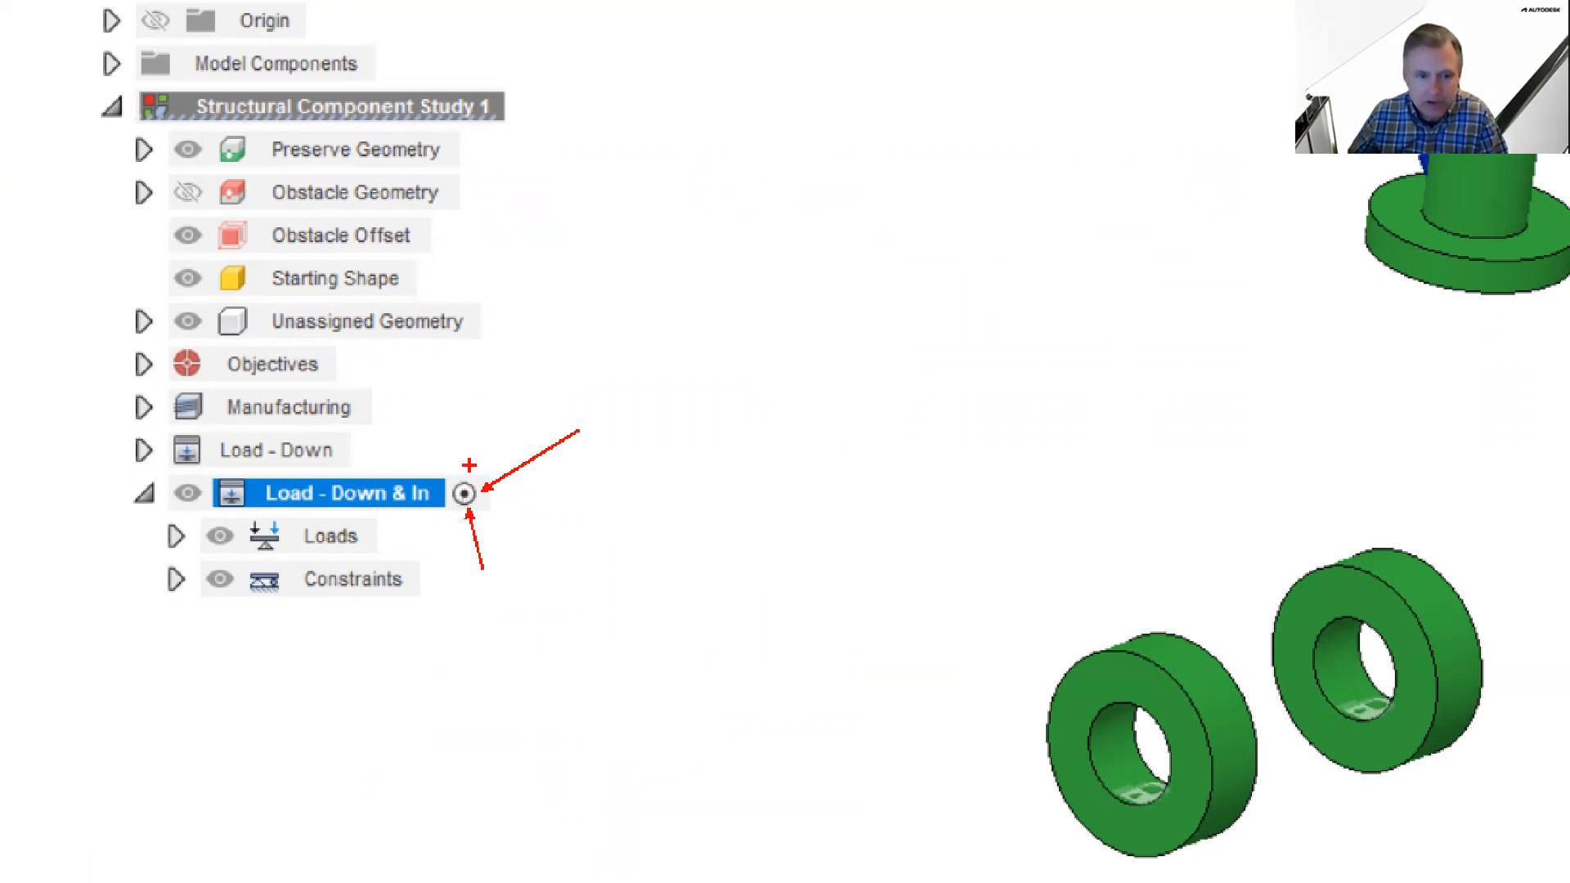
left_click_drag(467, 472, 491, 367)
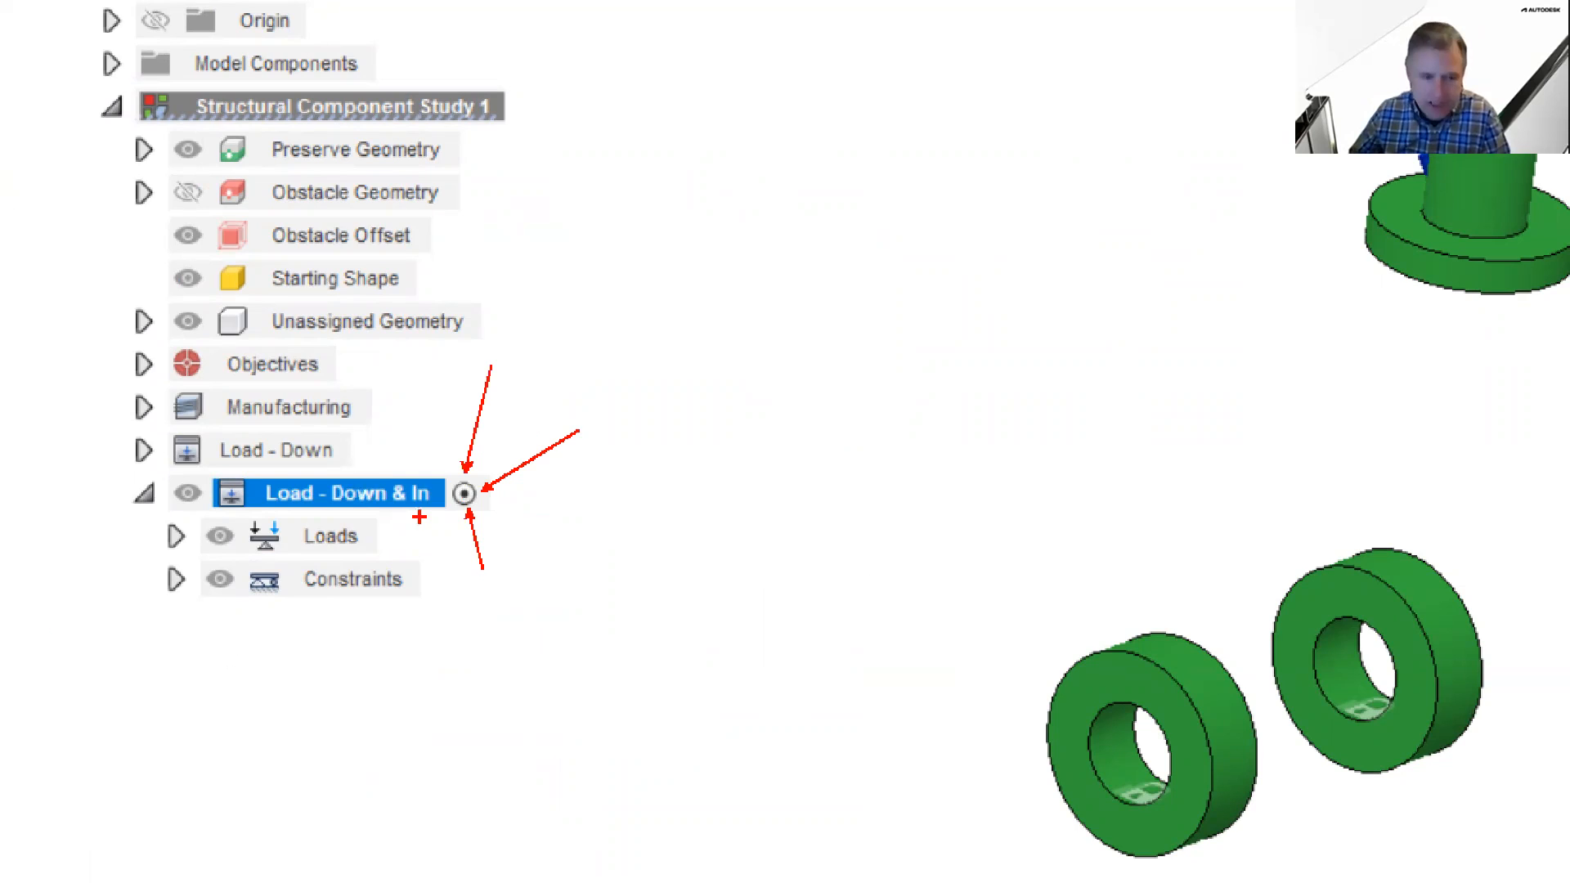
key("Escape")
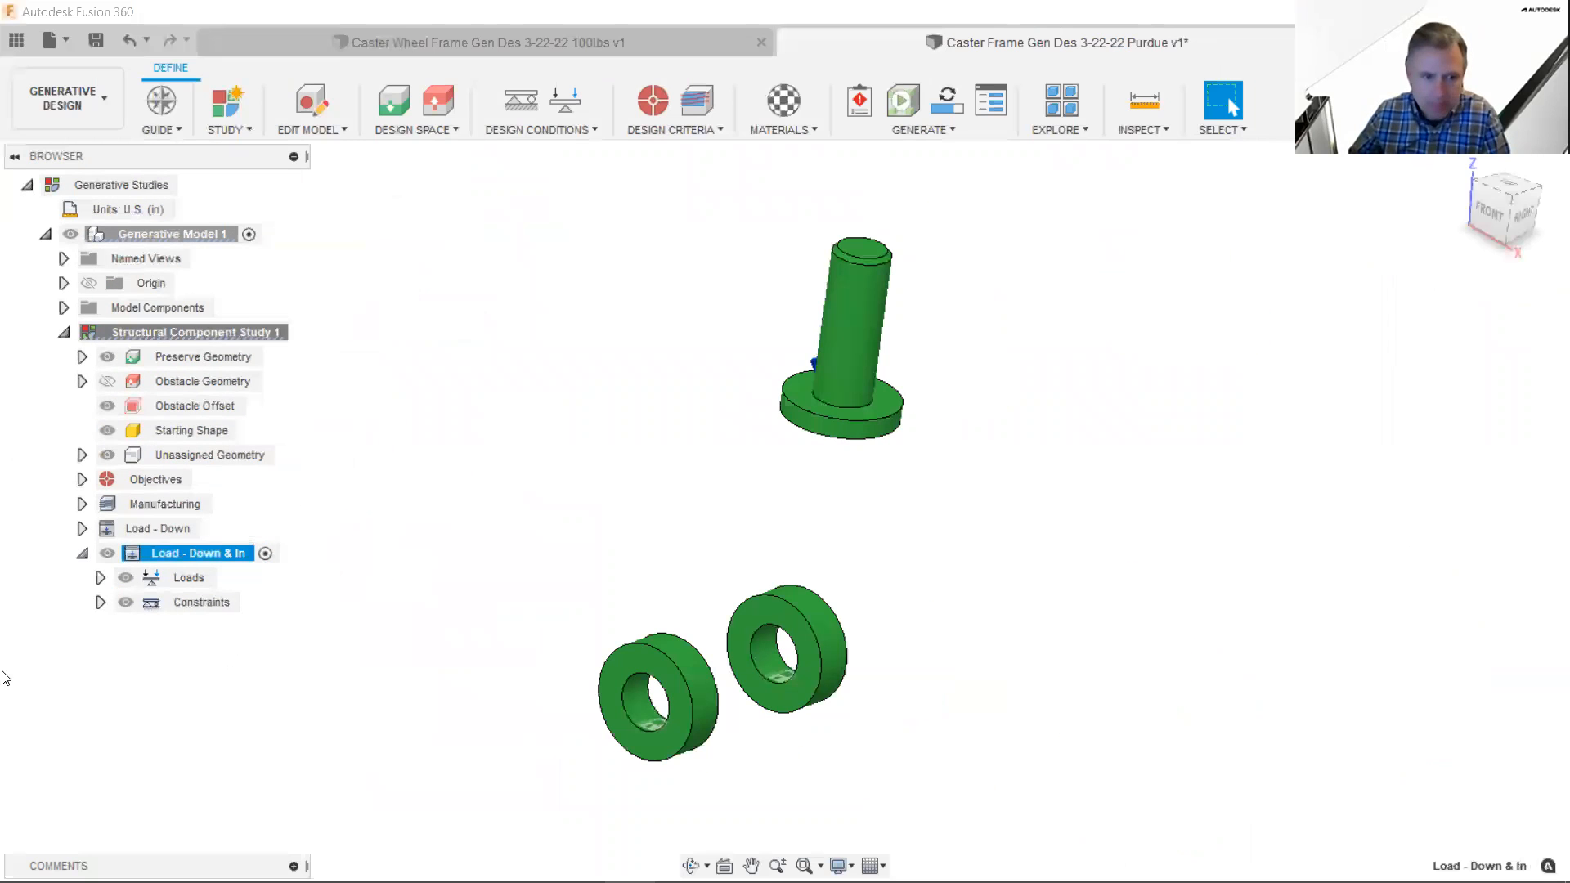
- Expand the loads and constraints of Load - Down & In and inspect the force and fixed constraint copied from the first case
left_click(100, 579)
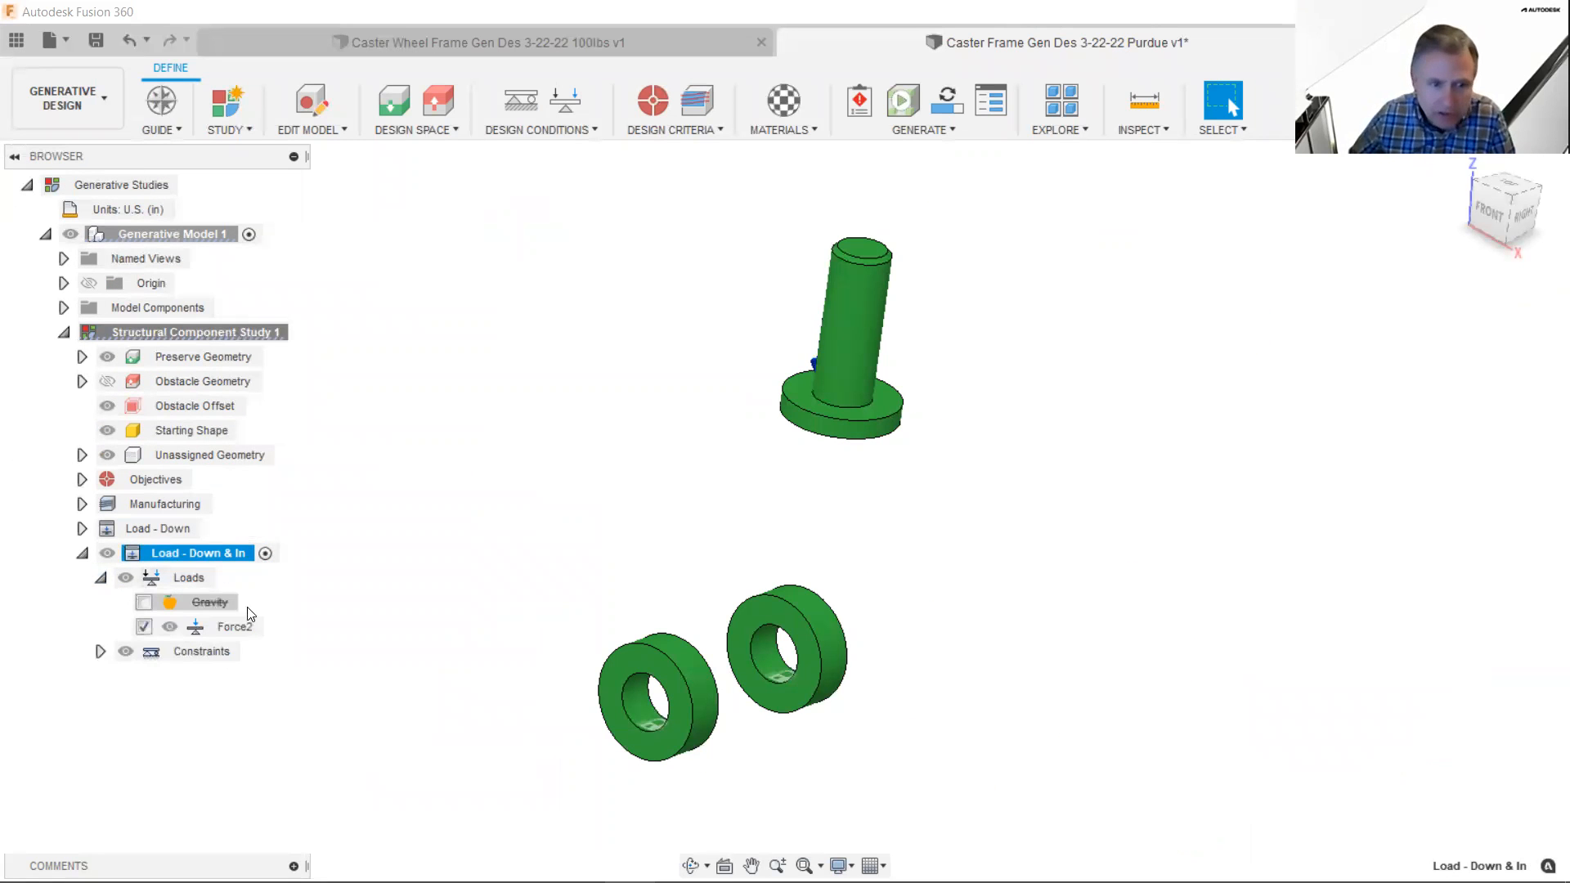
mouse_move(252, 630)
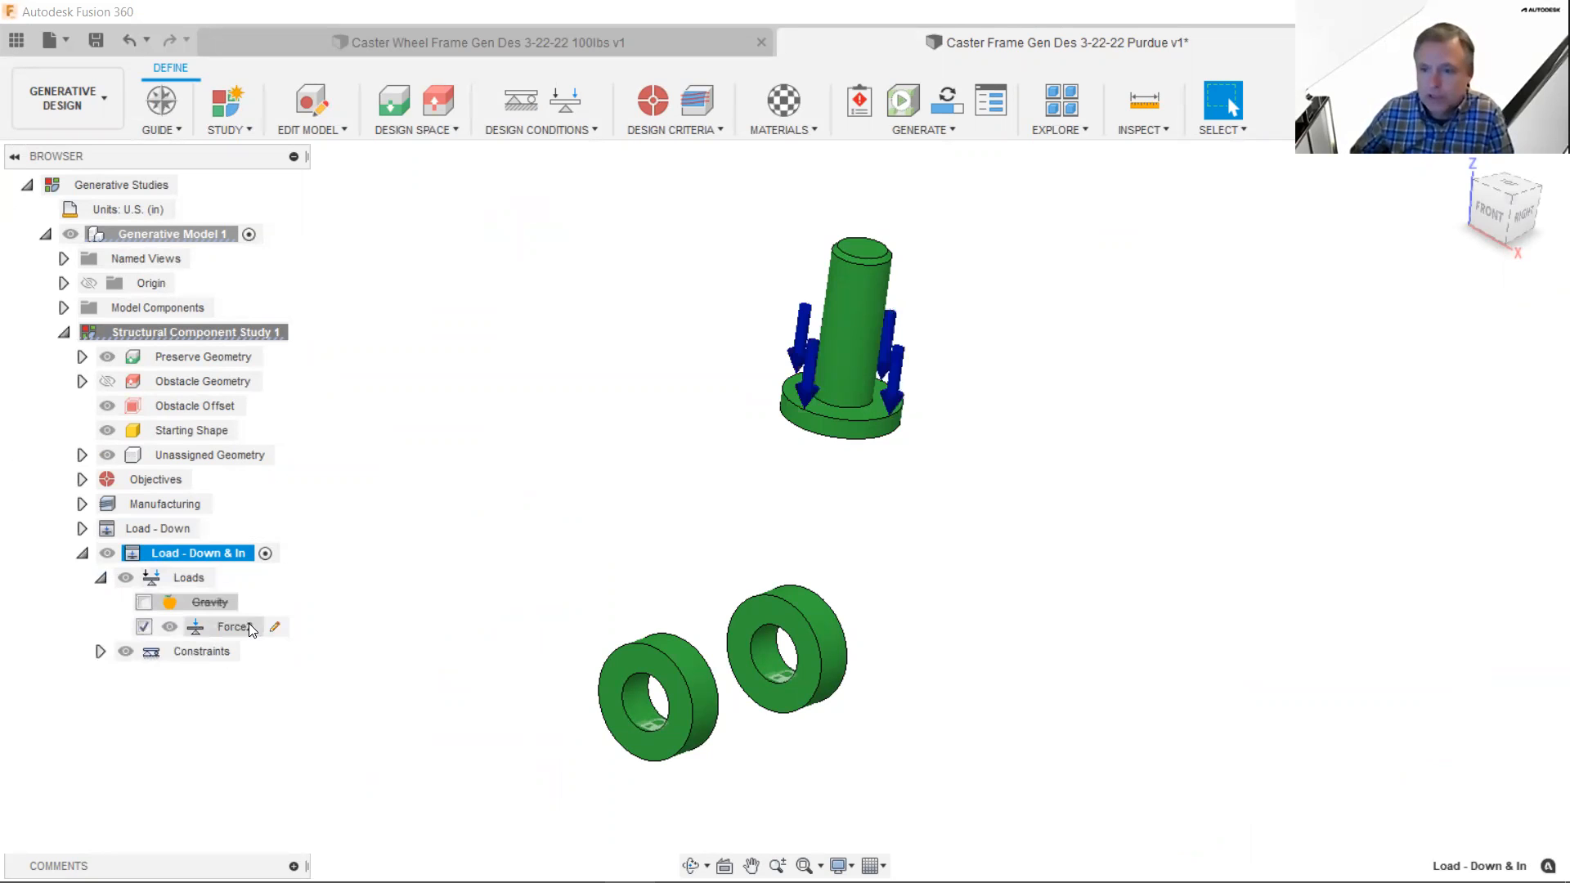
left_click(100, 651)
mouse_move(228, 681)
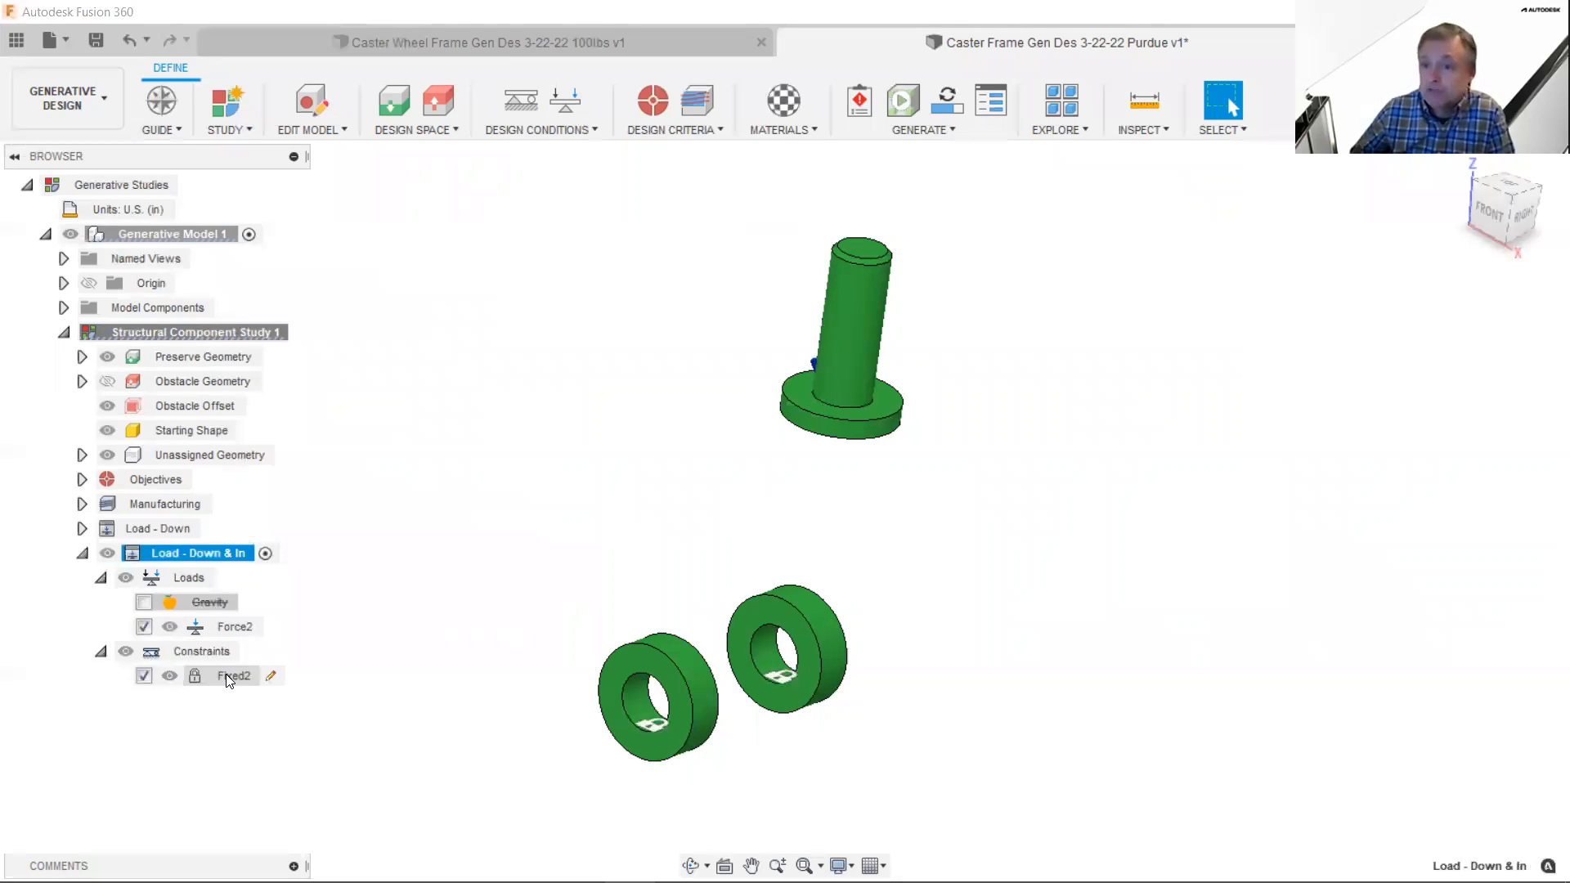
left_click(318, 646)
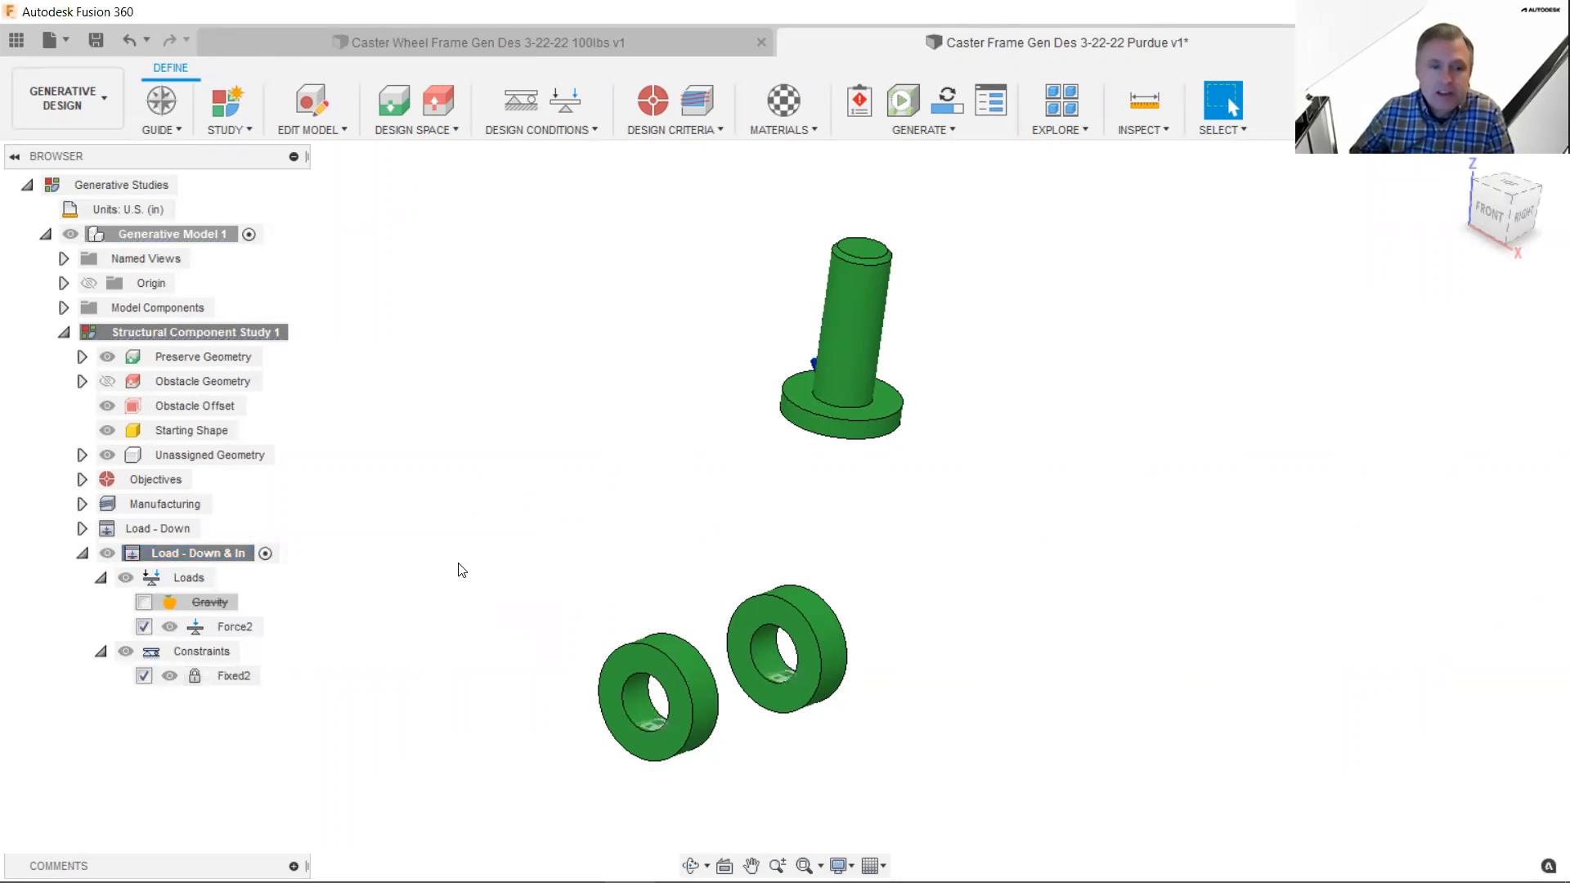
double_click(250, 554)
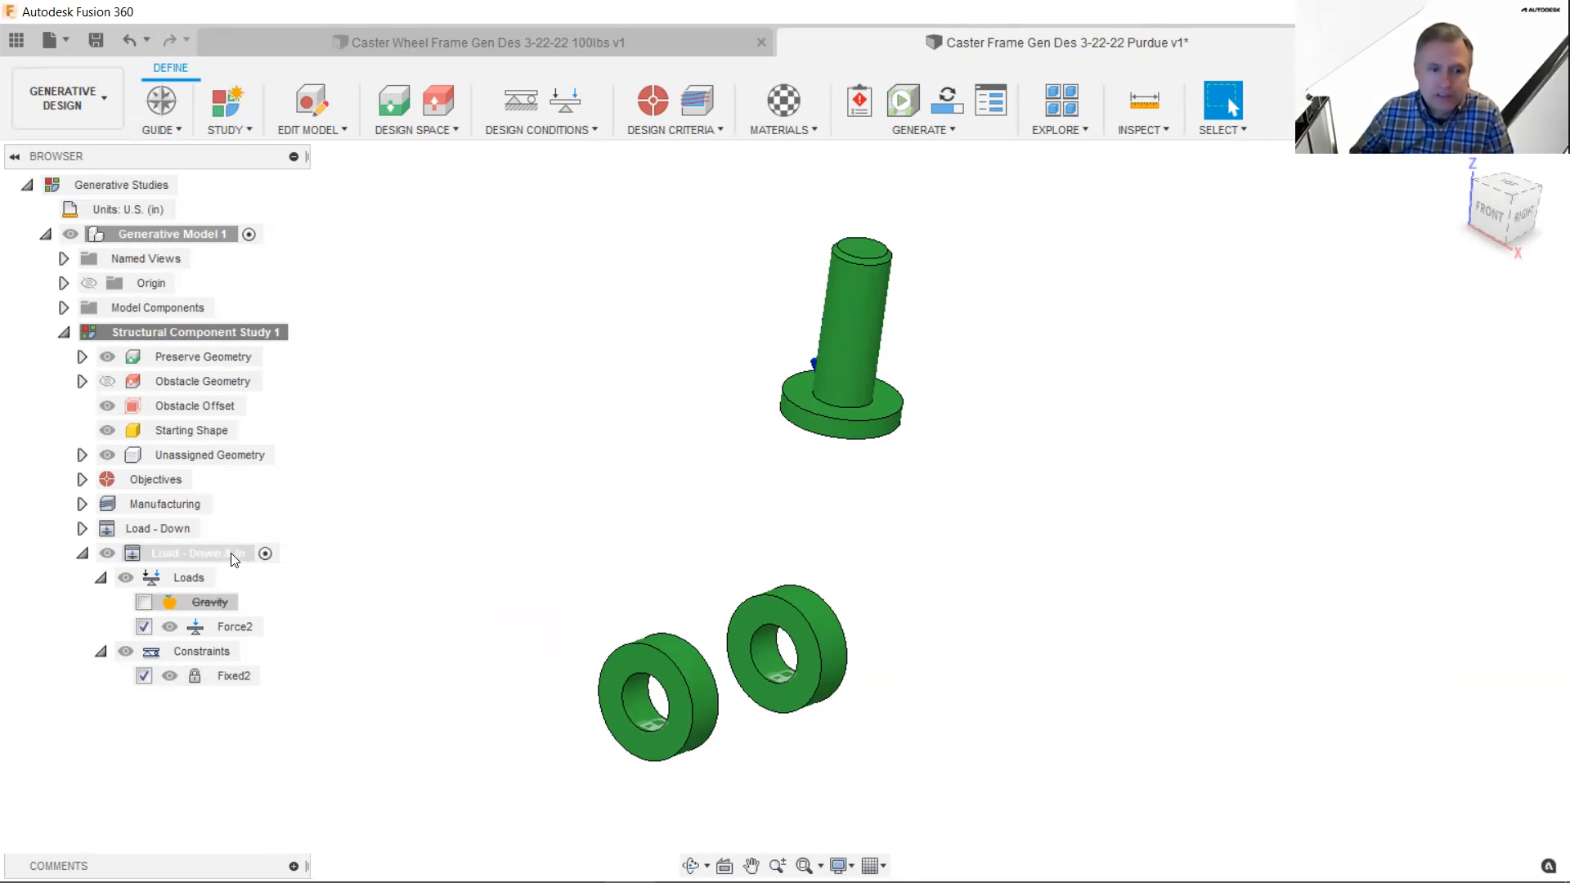
key("Return")
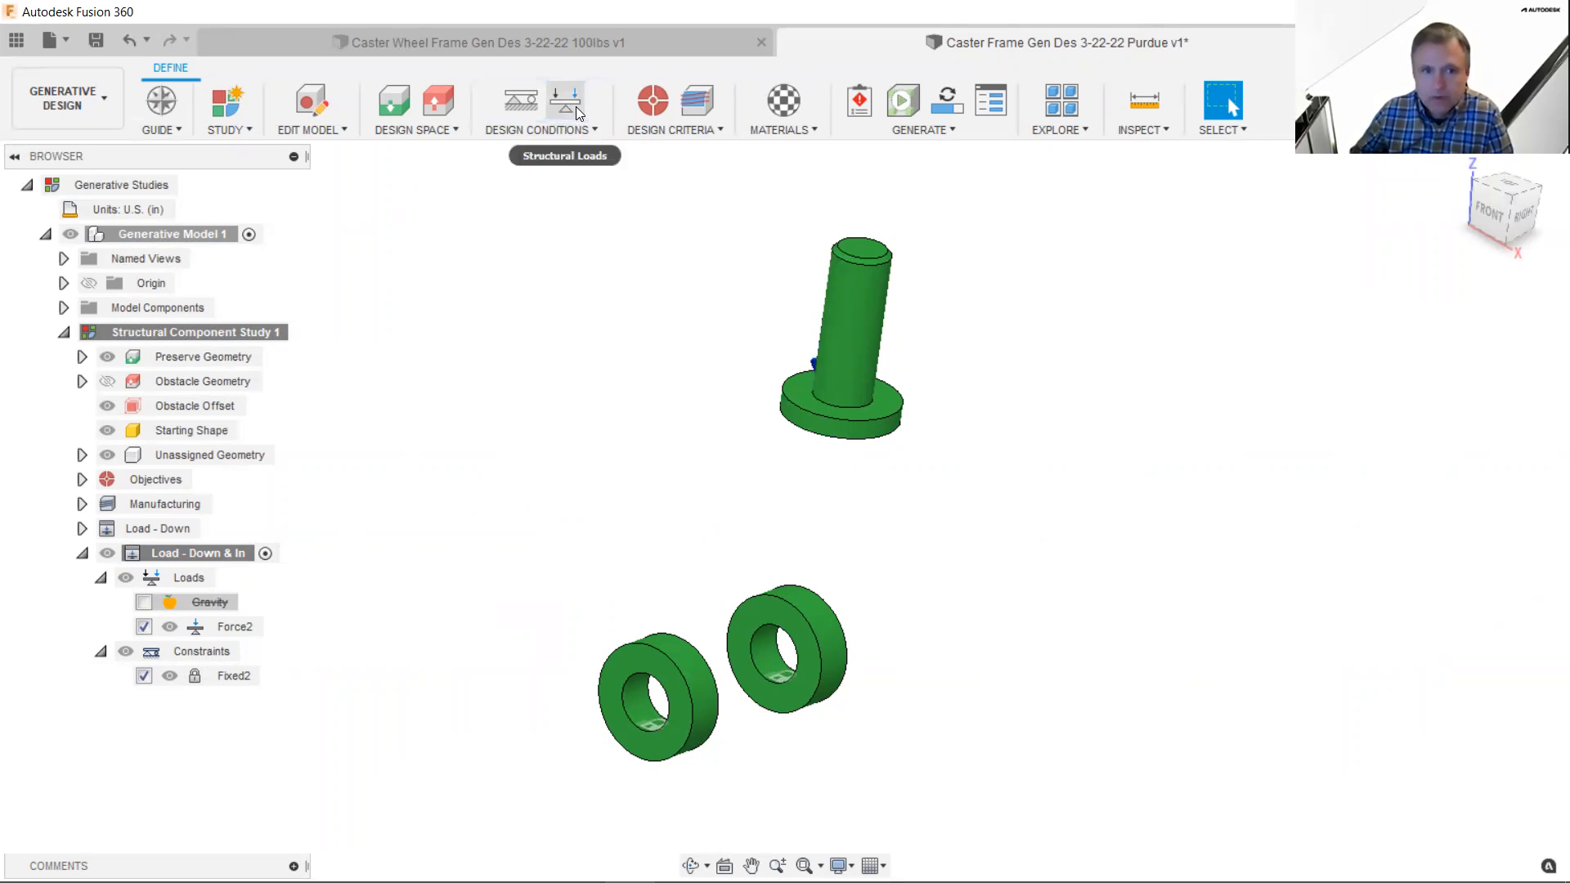
- Apply a 50 lbforce structural load to the cylindrical stem face, with its direction set to an X angle of 90 deg
left_click(568, 108)
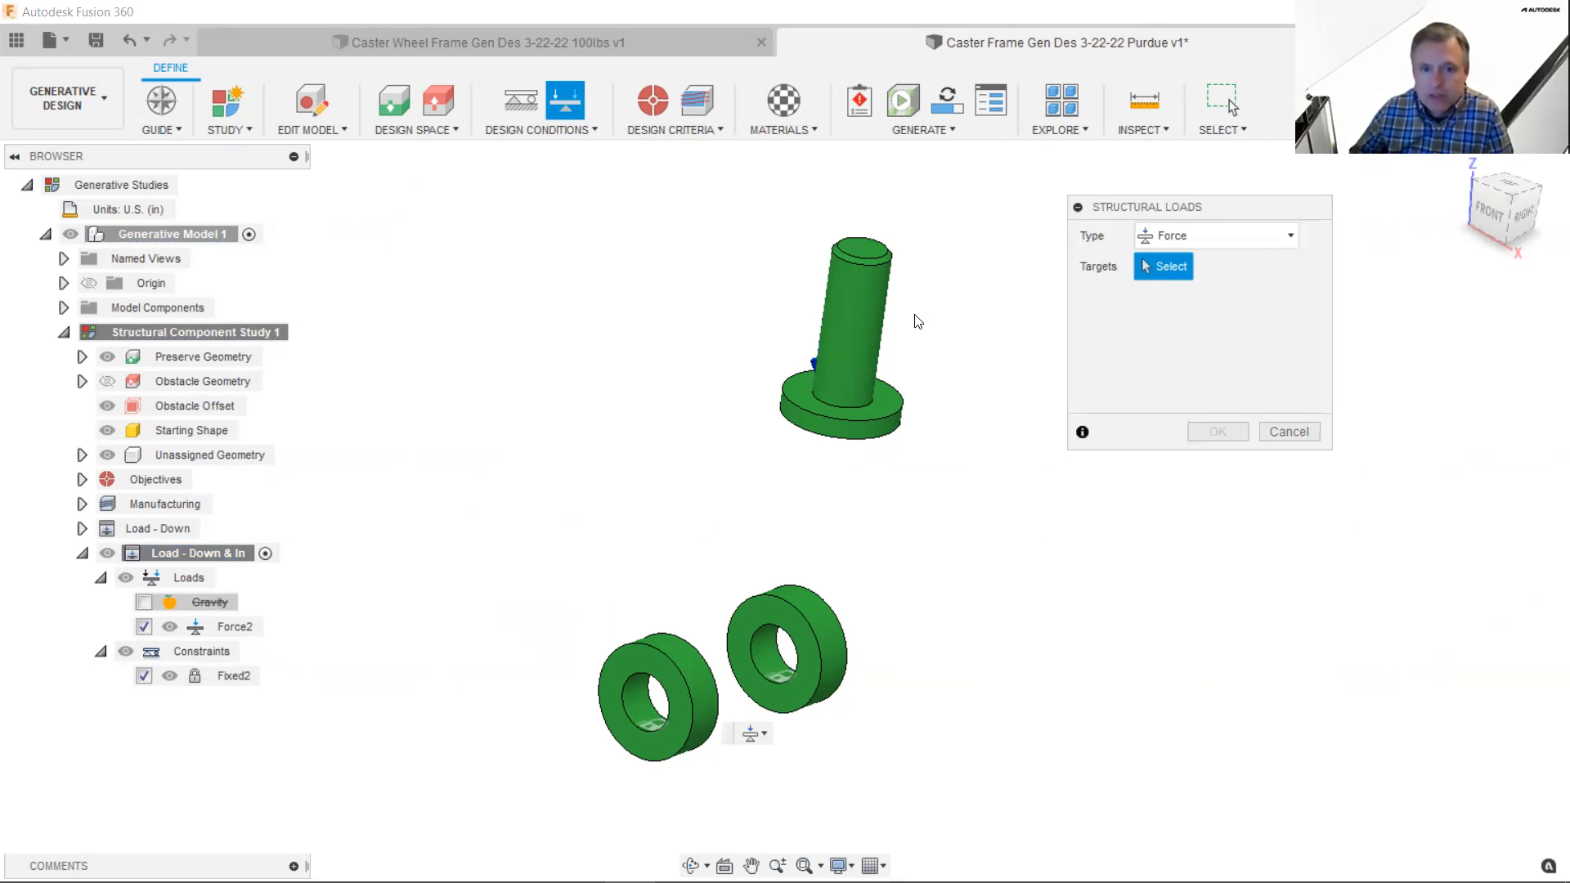
left_click(864, 326)
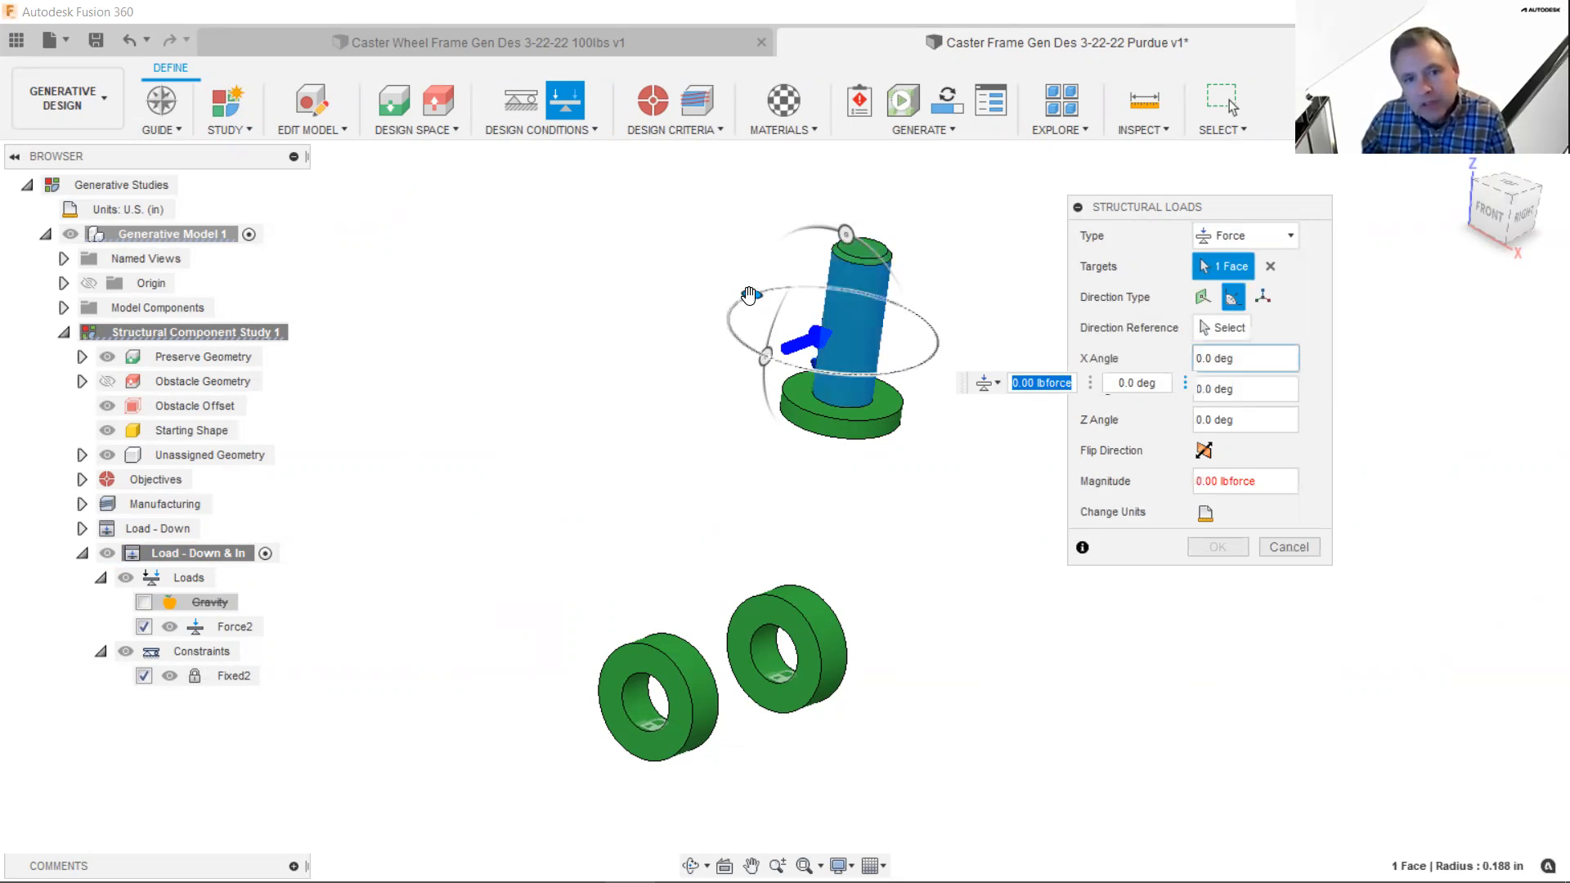
left_click_drag(749, 297, 767, 358)
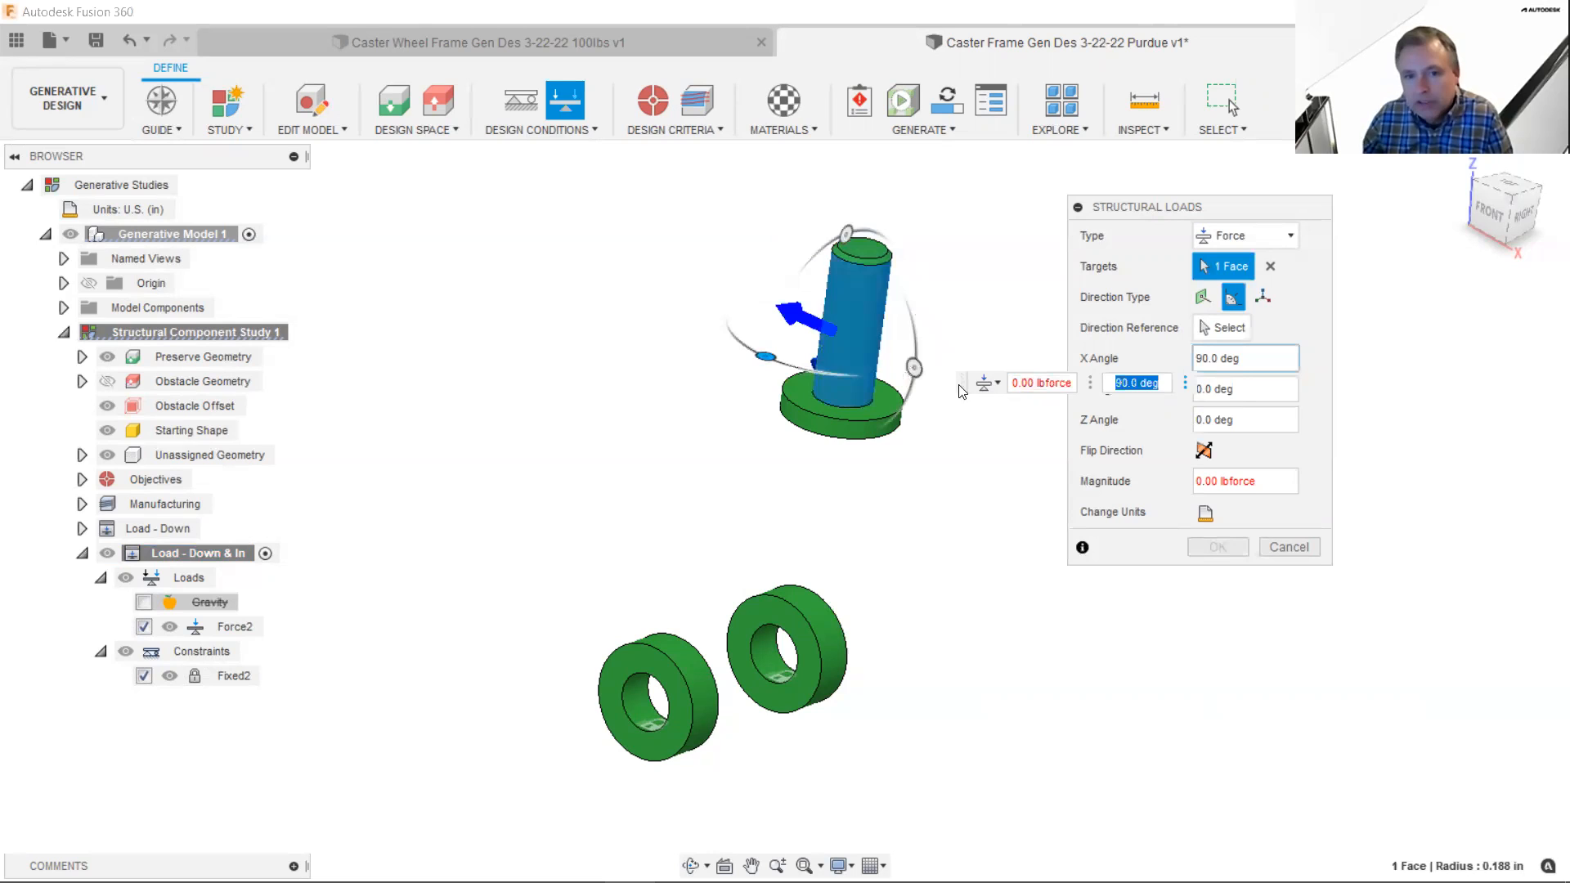
left_click(991, 383)
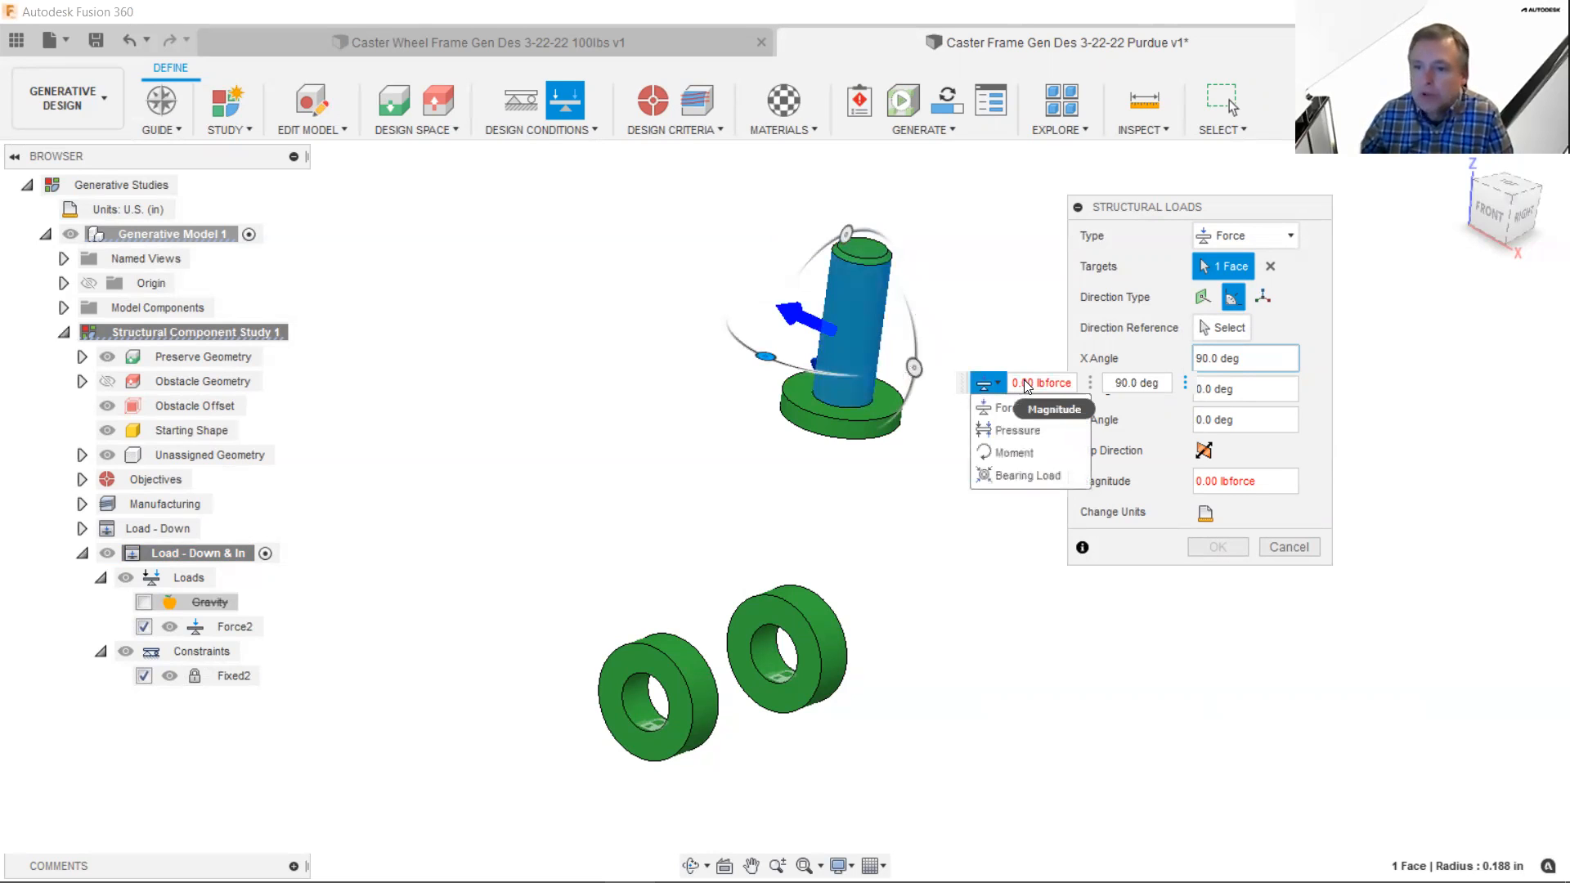
left_click(1016, 387)
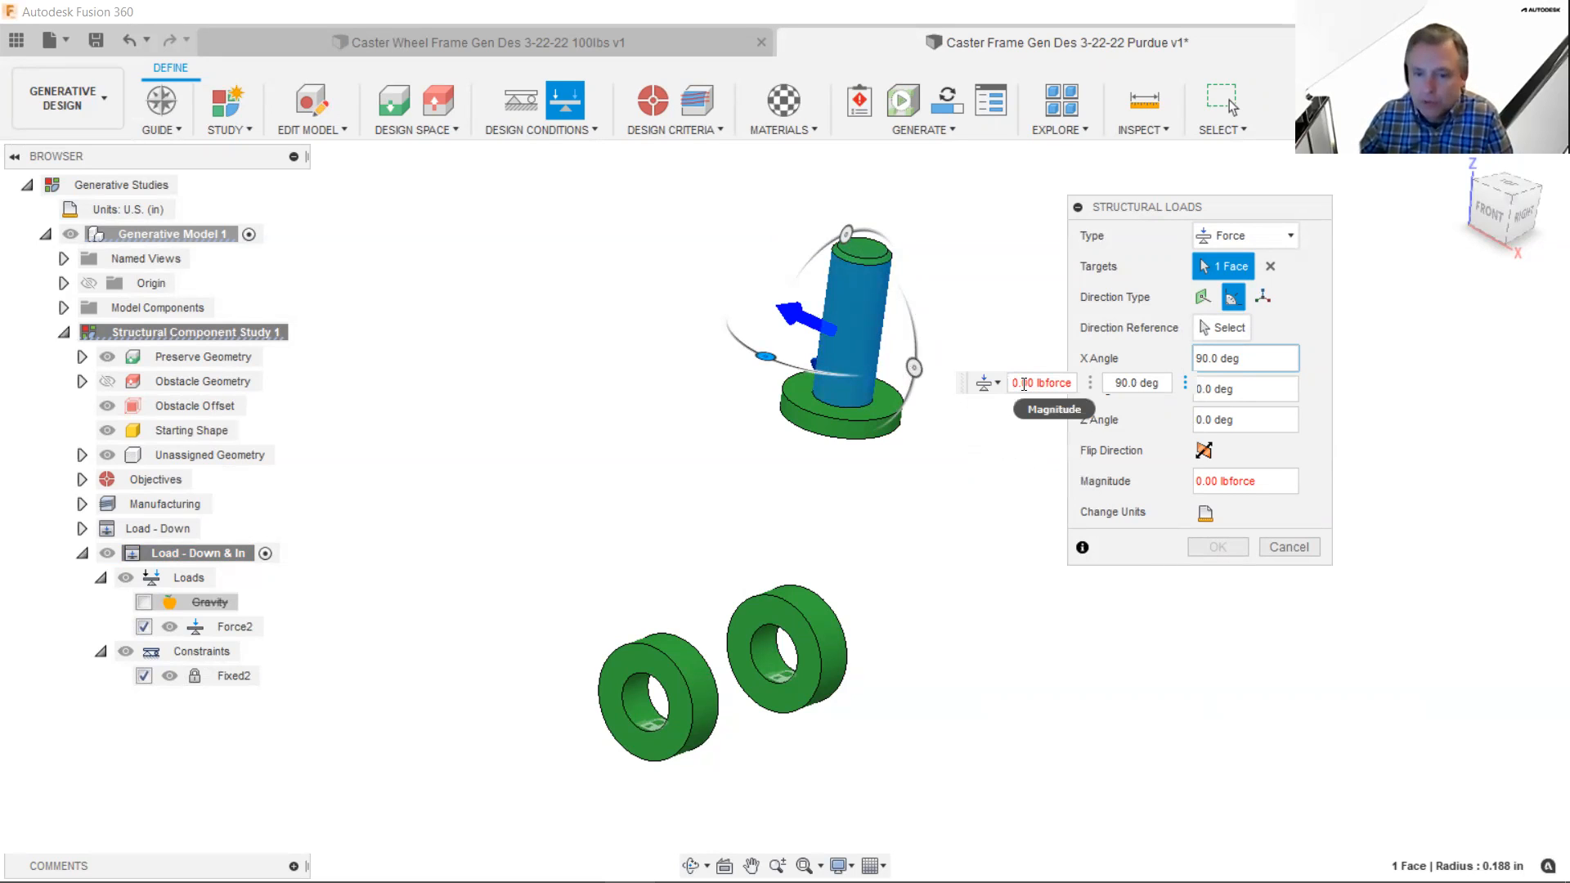
type("5")
left_click_drag(1226, 205, 1328, 228)
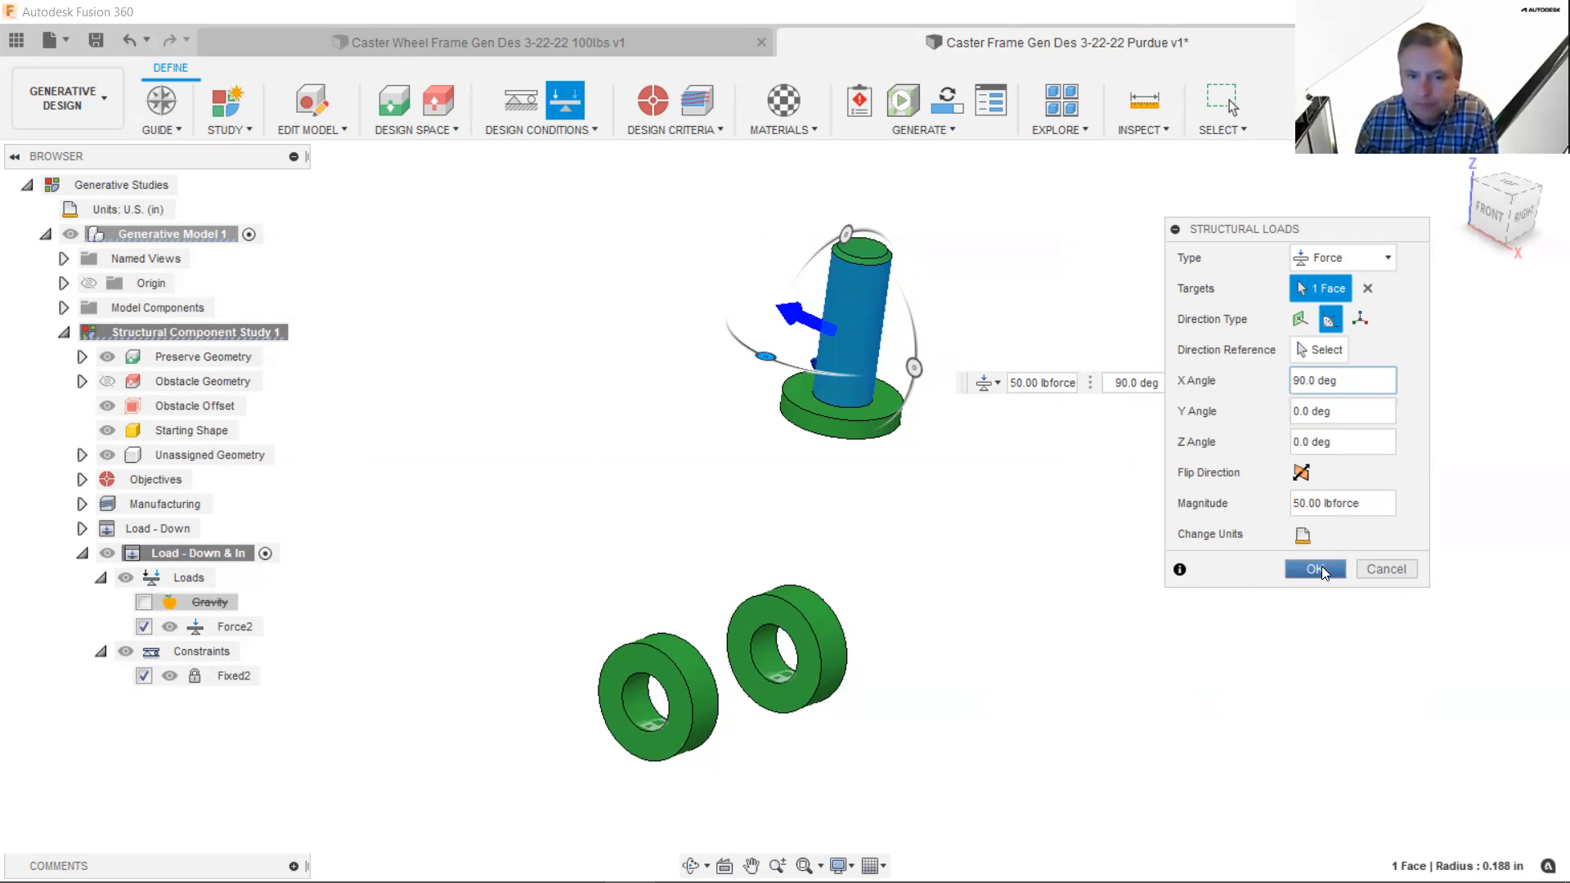
left_click(1322, 566)
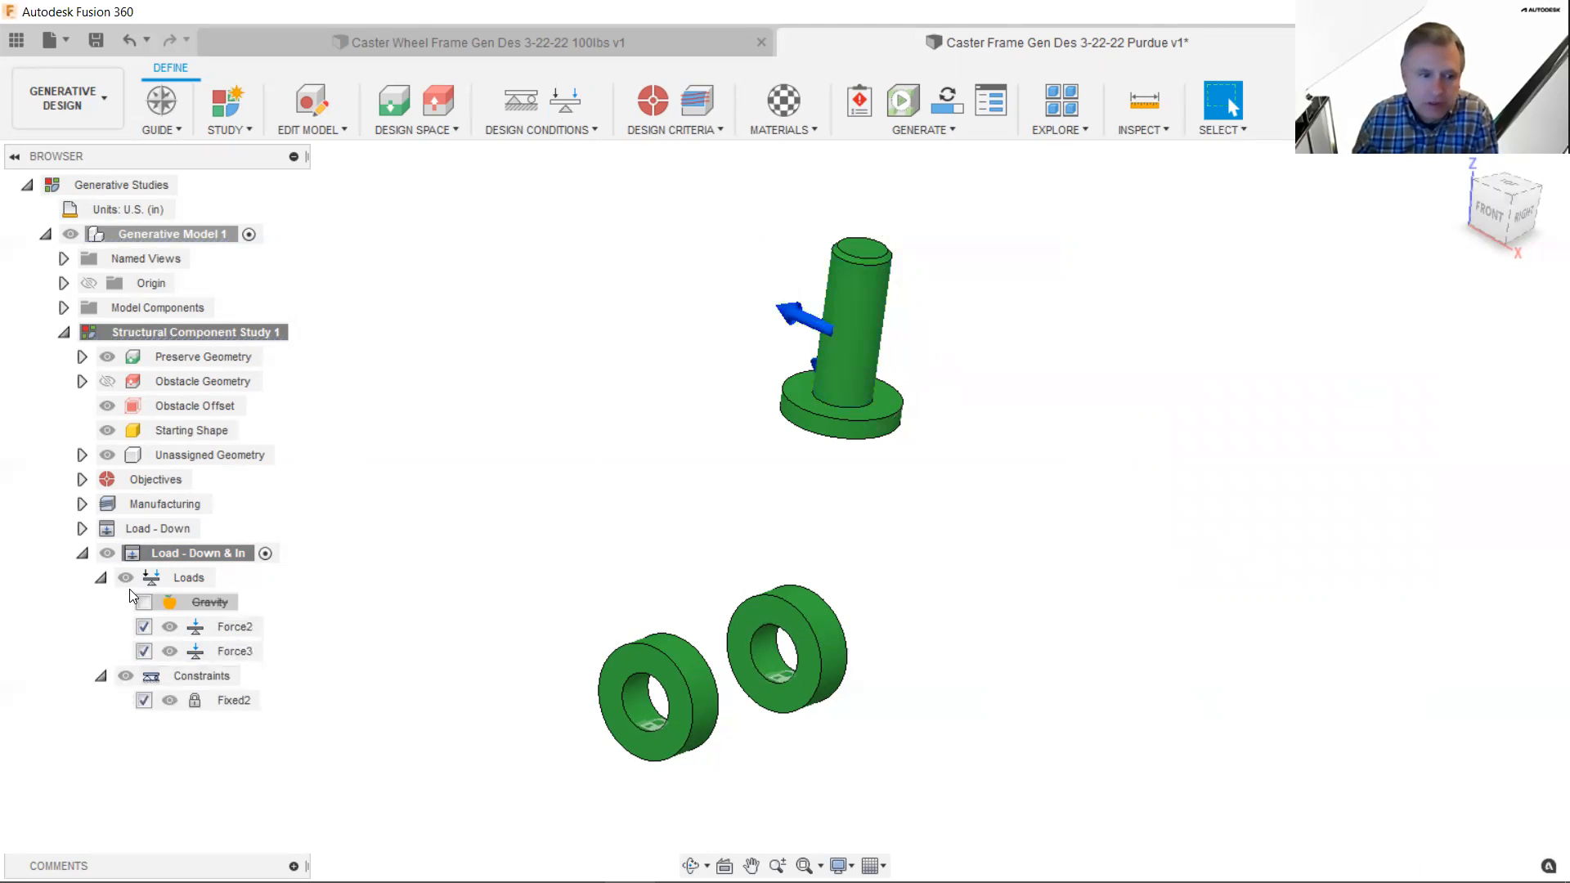
- Collapse the Load - Down & In load case and clone it
left_click(81, 554)
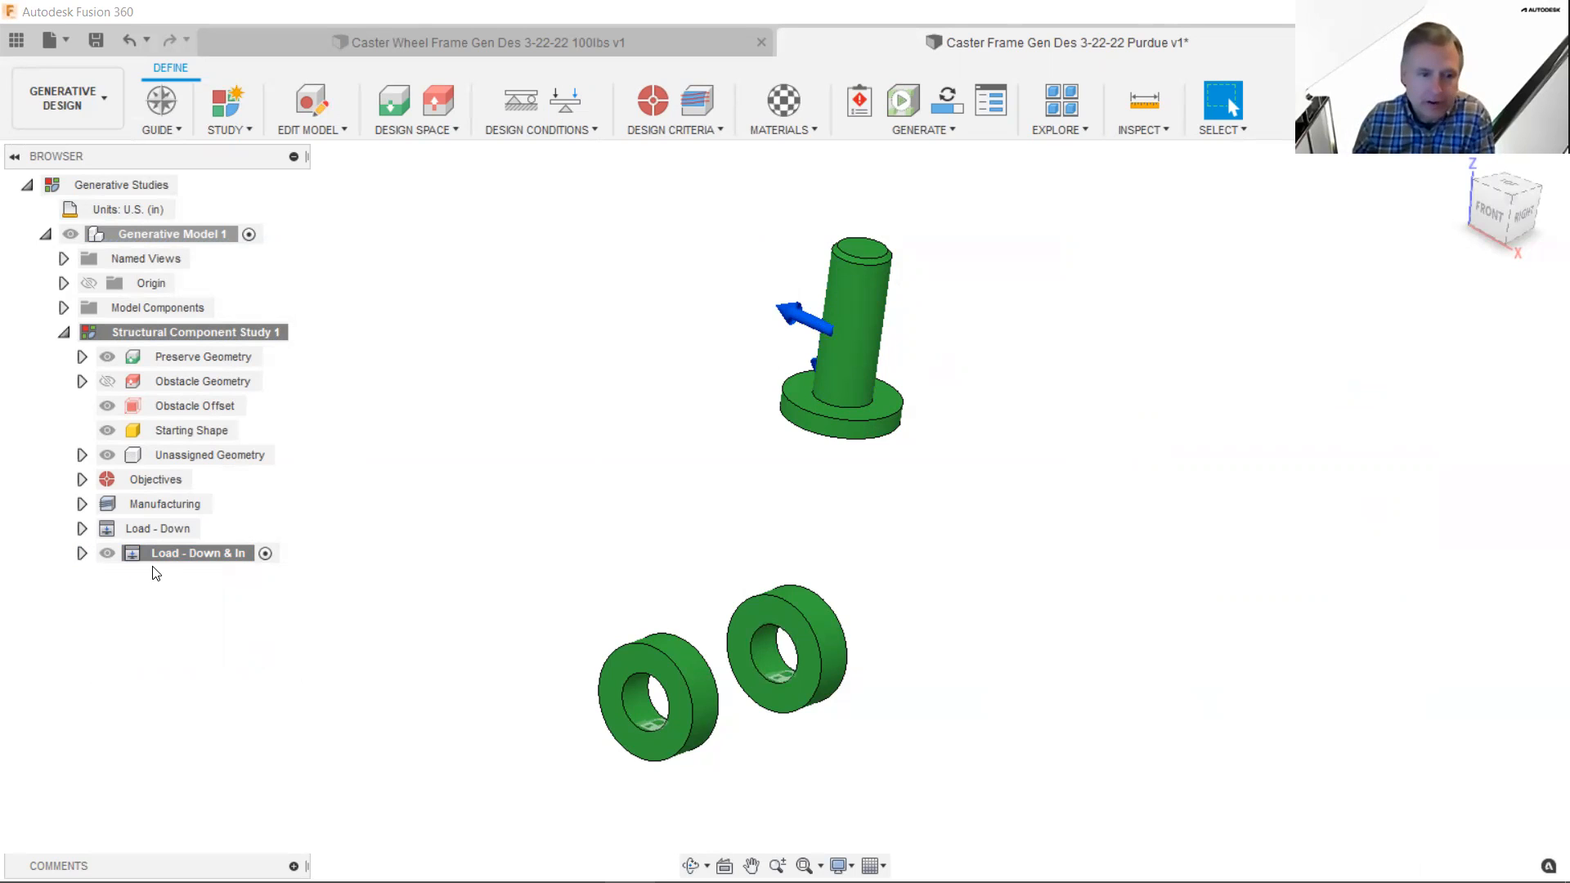
right_click(188, 553)
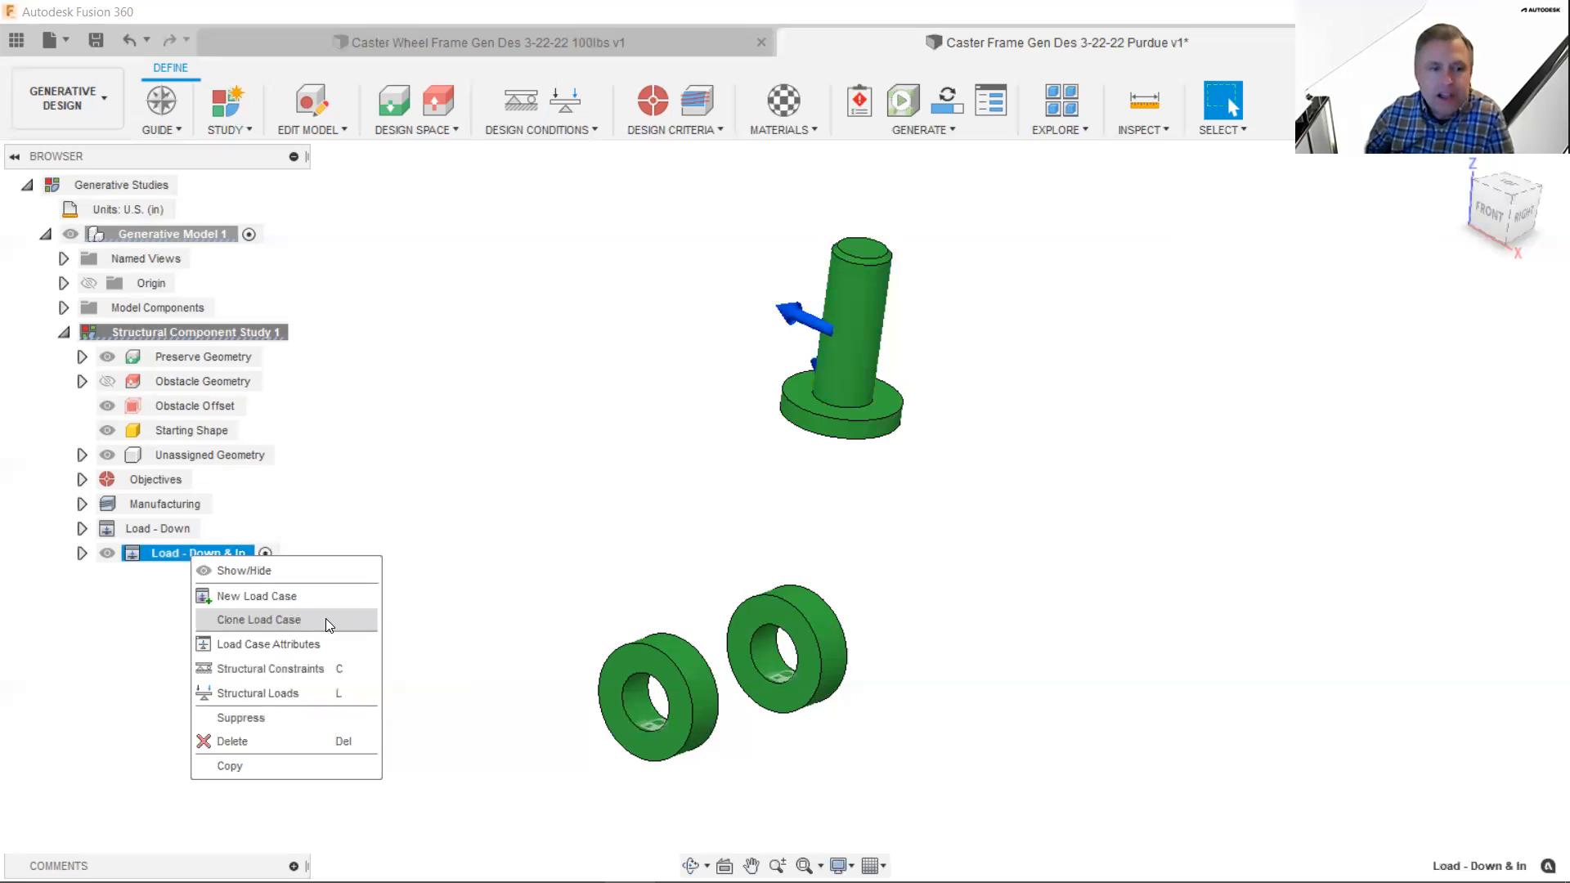
left_click(466, 572)
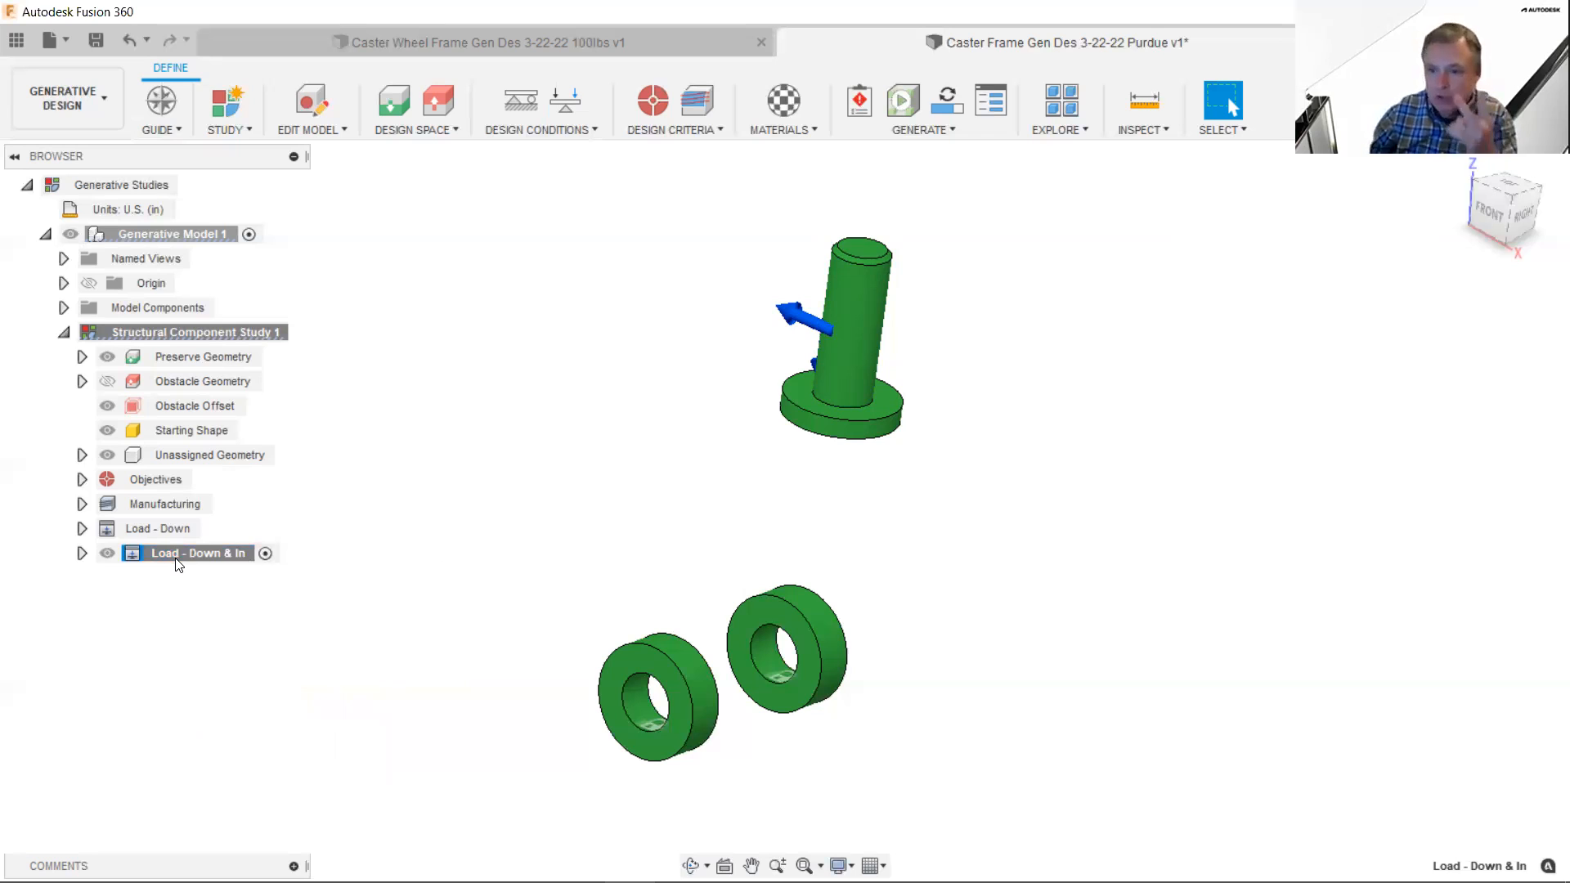
right_click(187, 553)
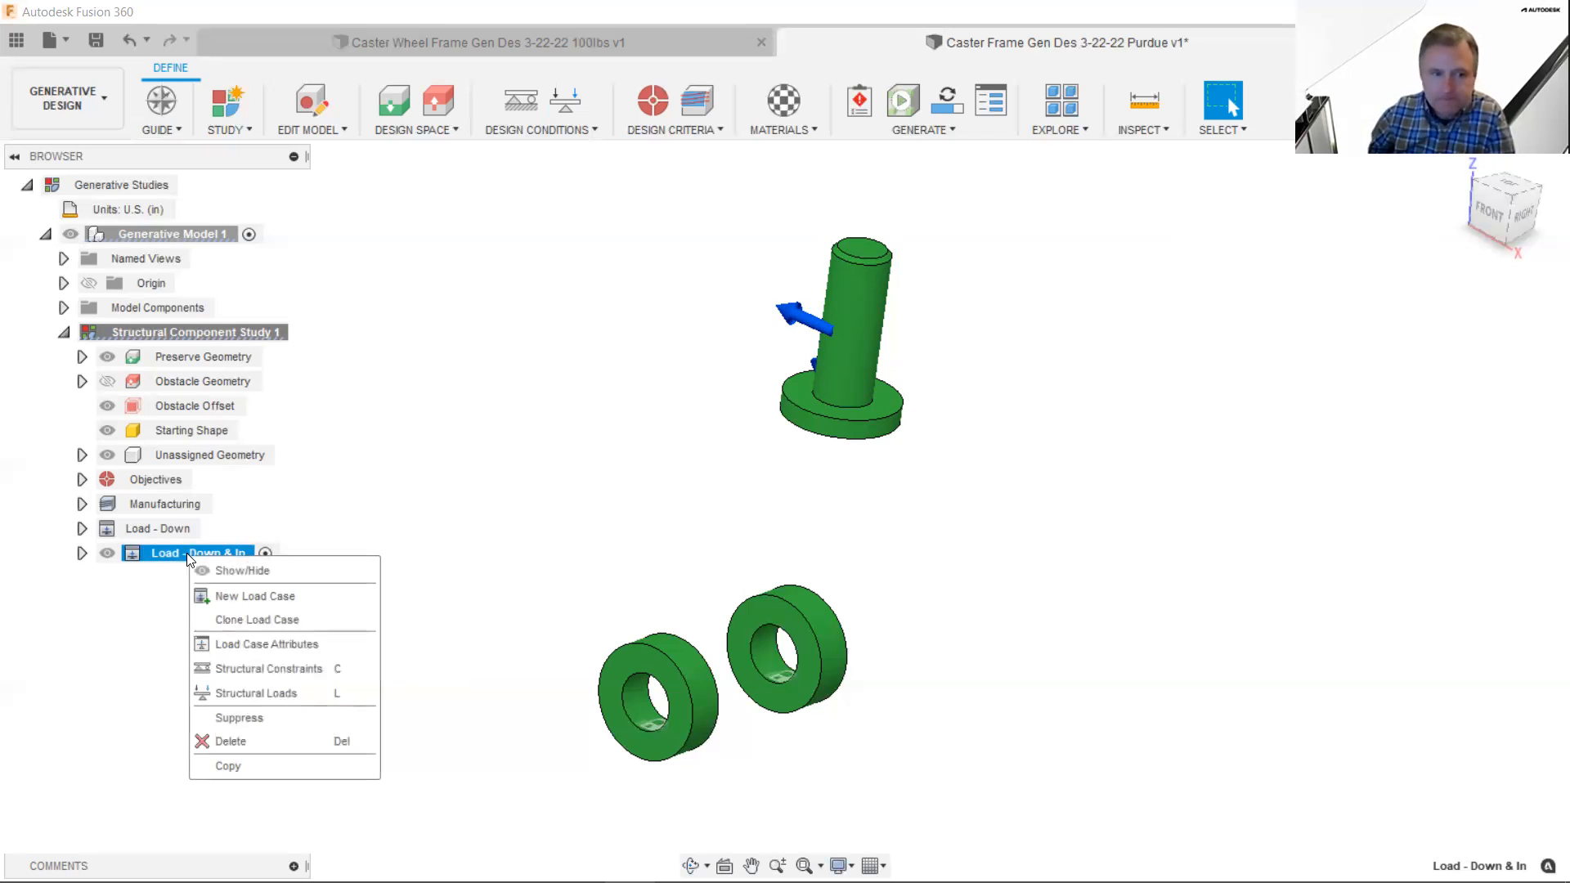
left_click(324, 620)
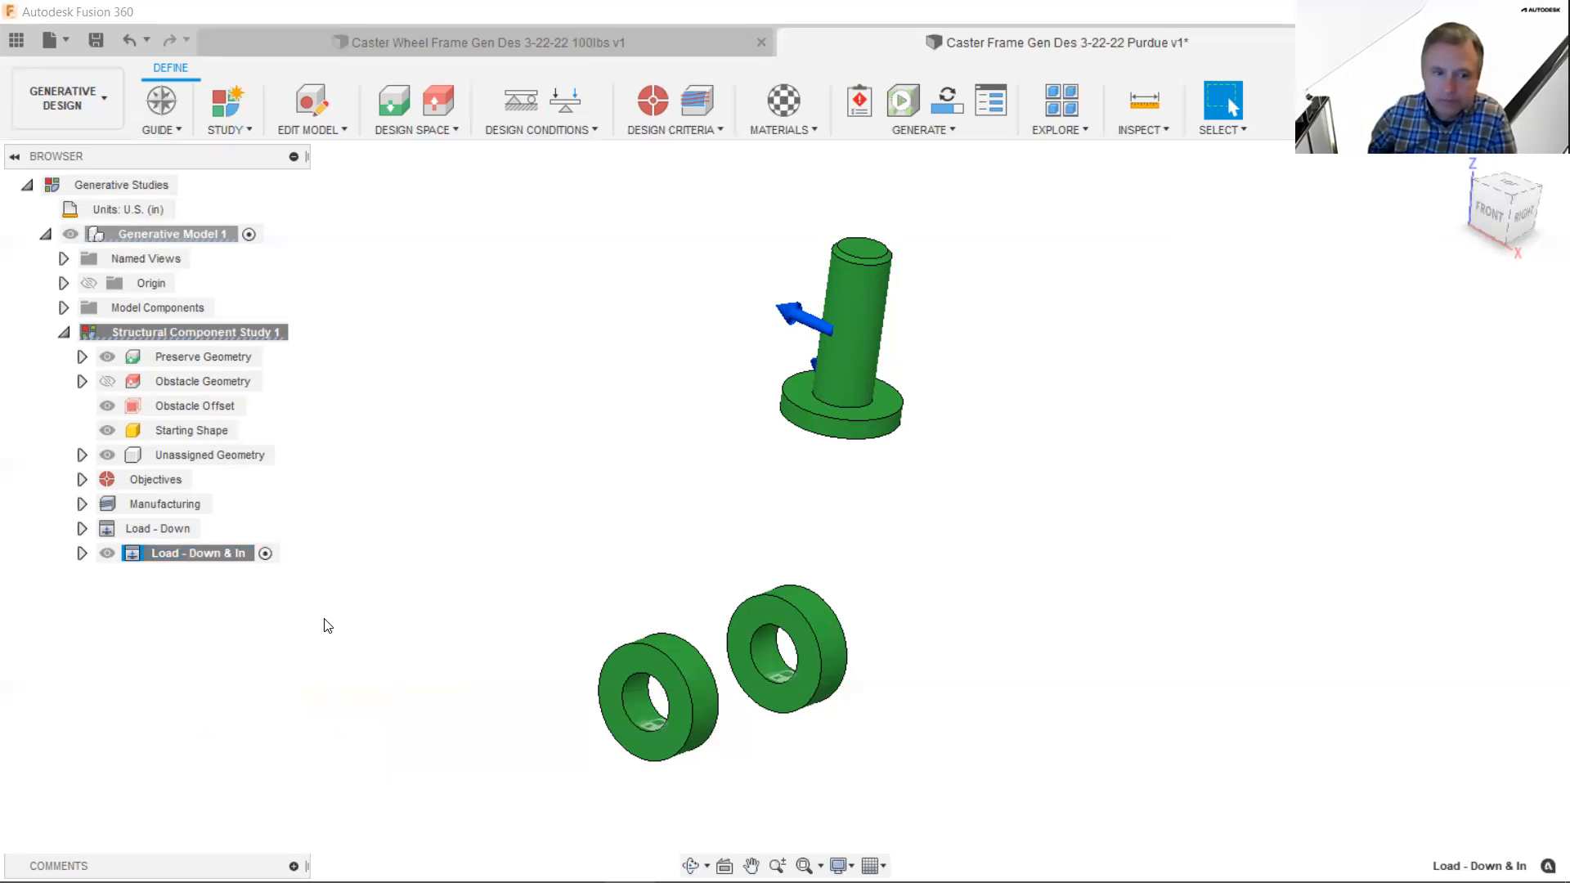
- Rename the cloned load case as "Load - Down & Out"
left_click(208, 584)
left_click(208, 584)
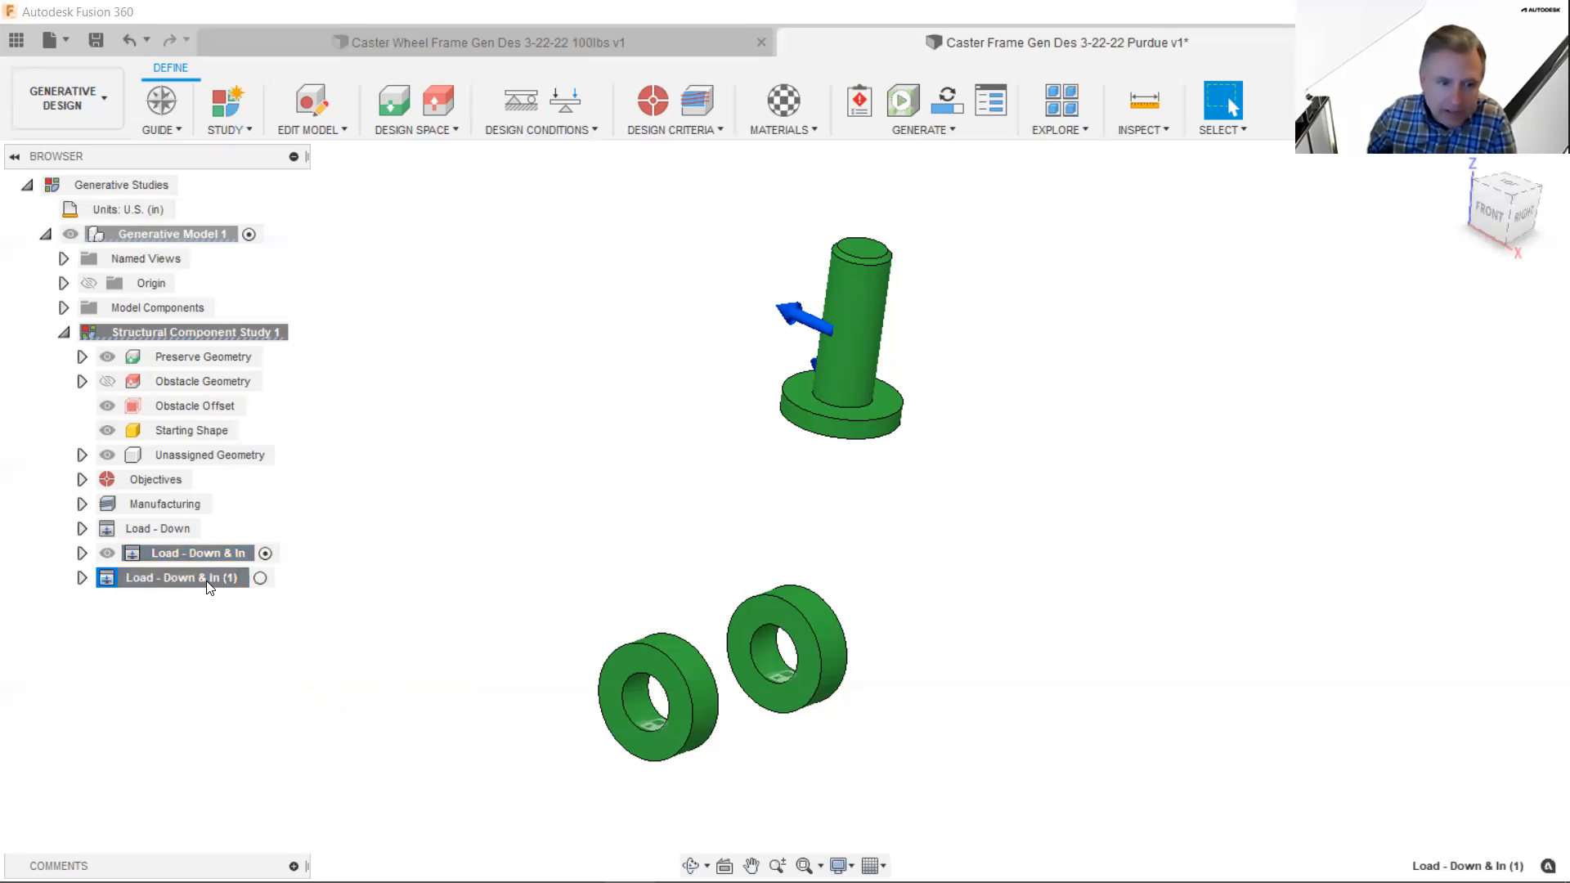
left_click(208, 581)
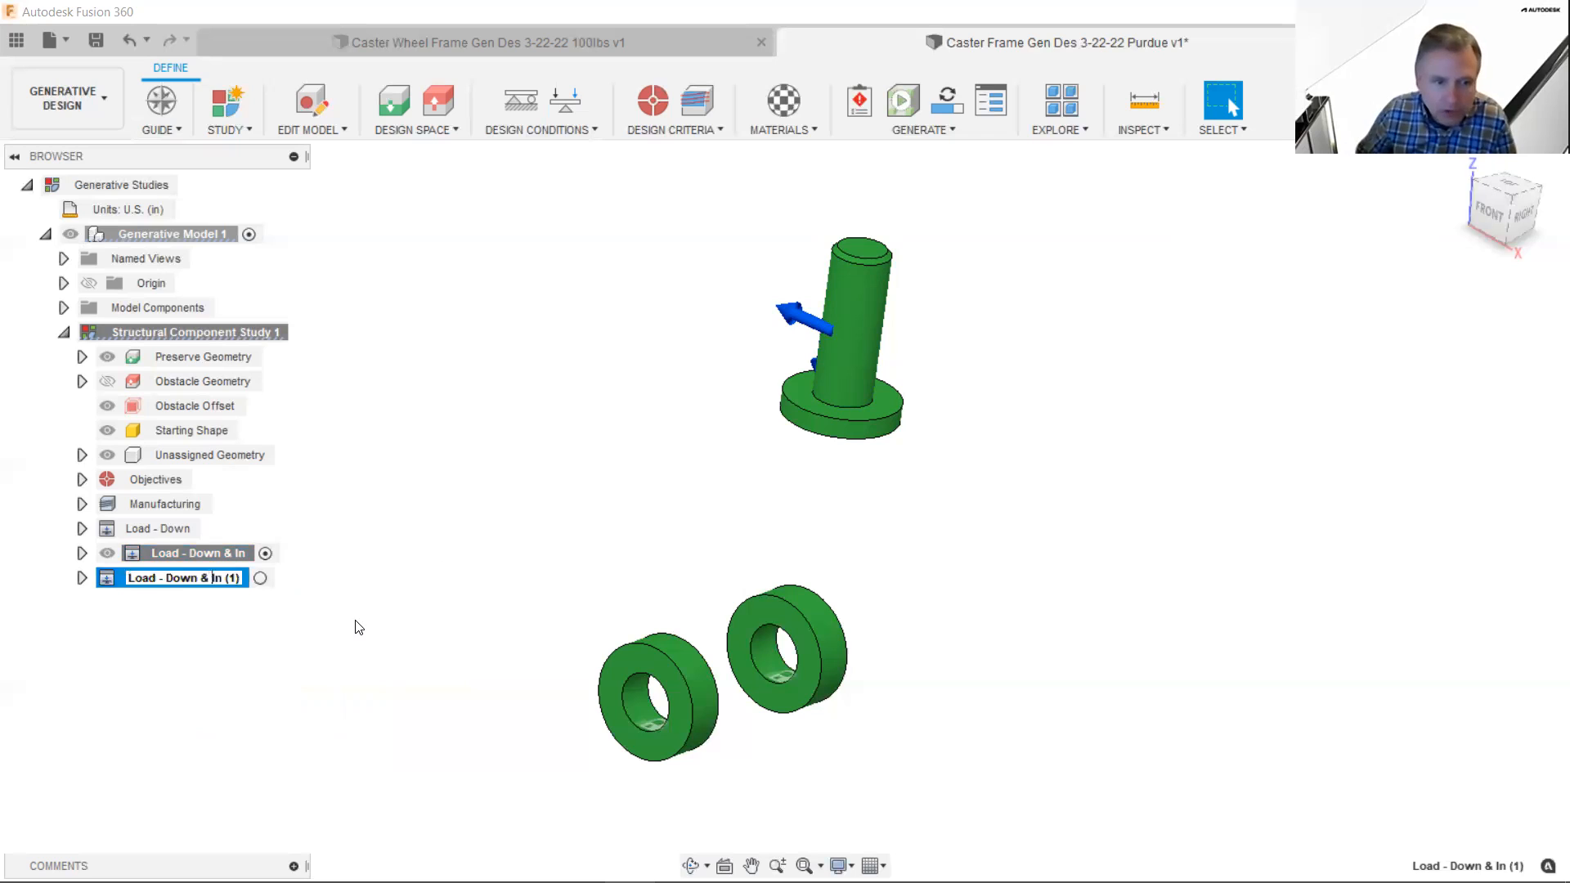
type("Out")
key("Delete")
key("Delete")
key("Delete")
key("Delete")
key("Delete")
key("Delete")
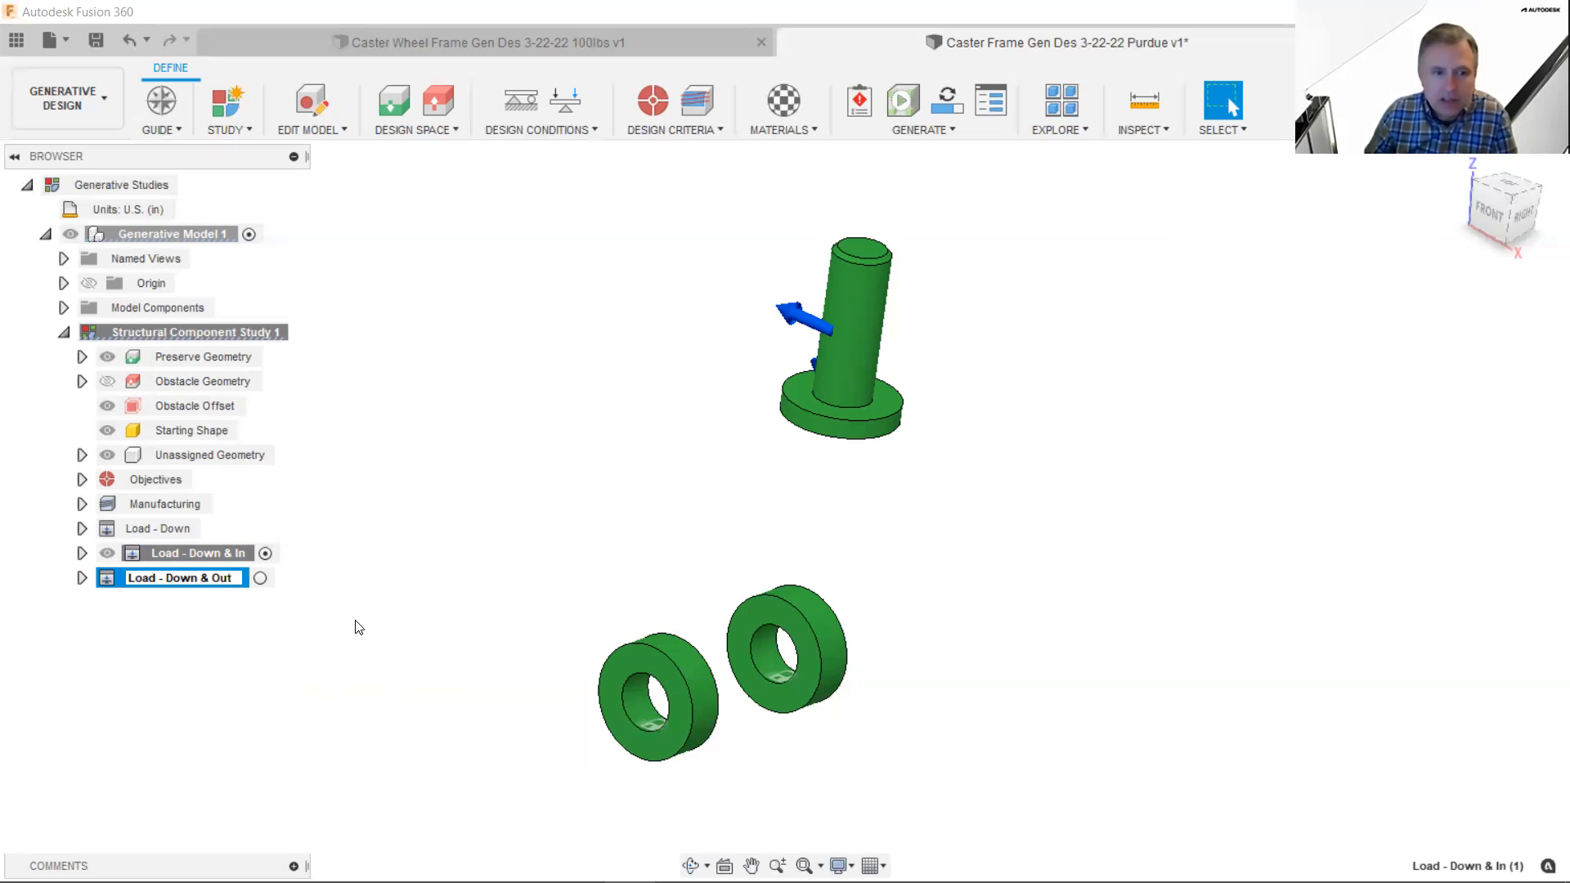
key("Return")
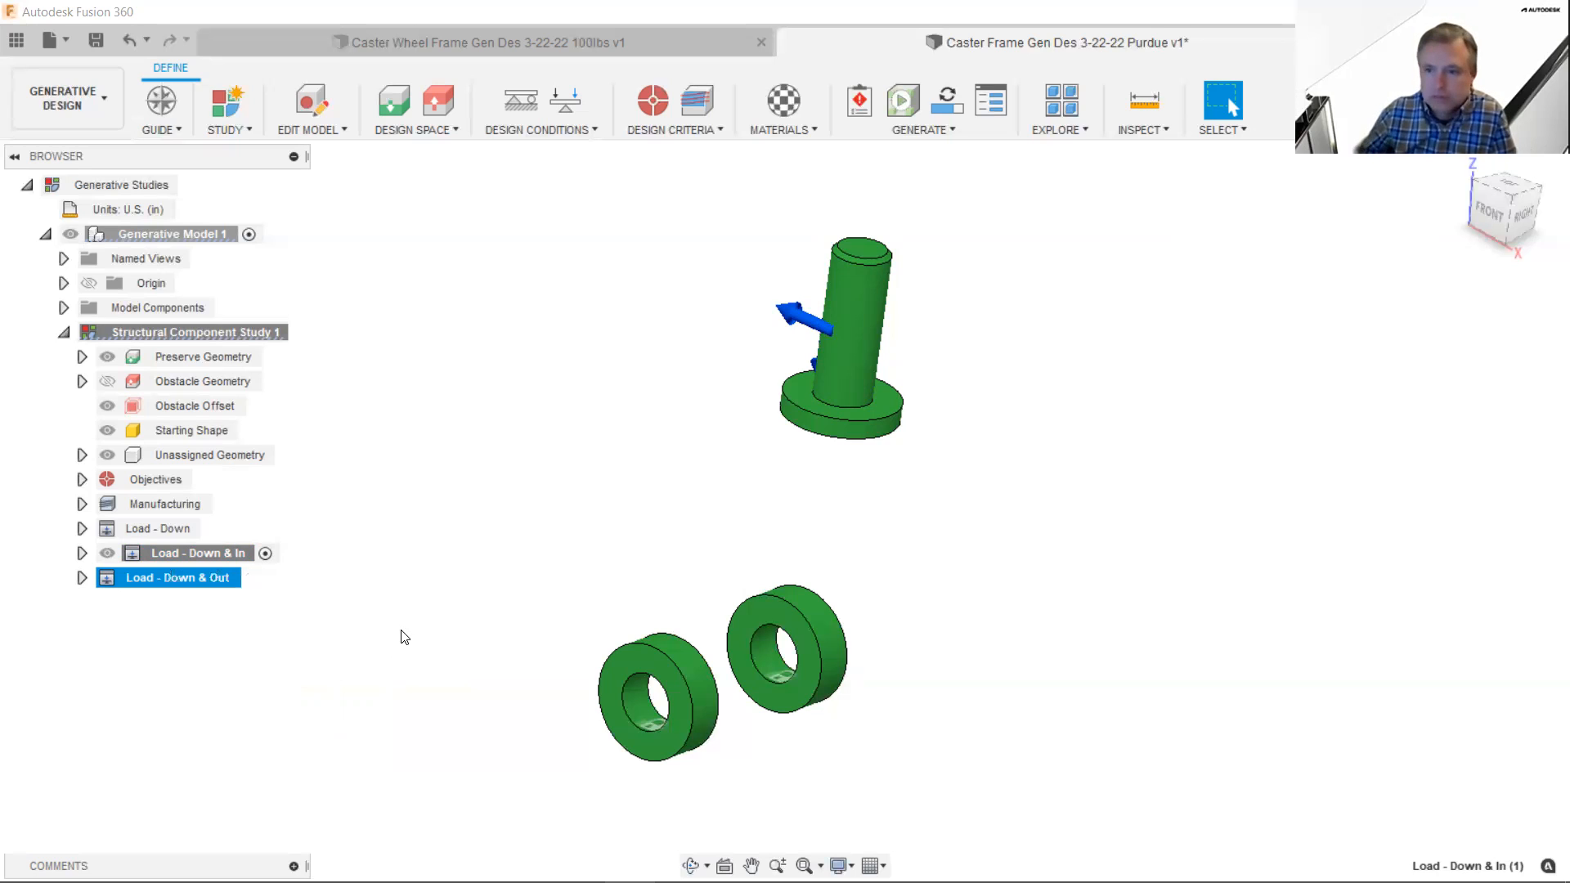
left_click(455, 724)
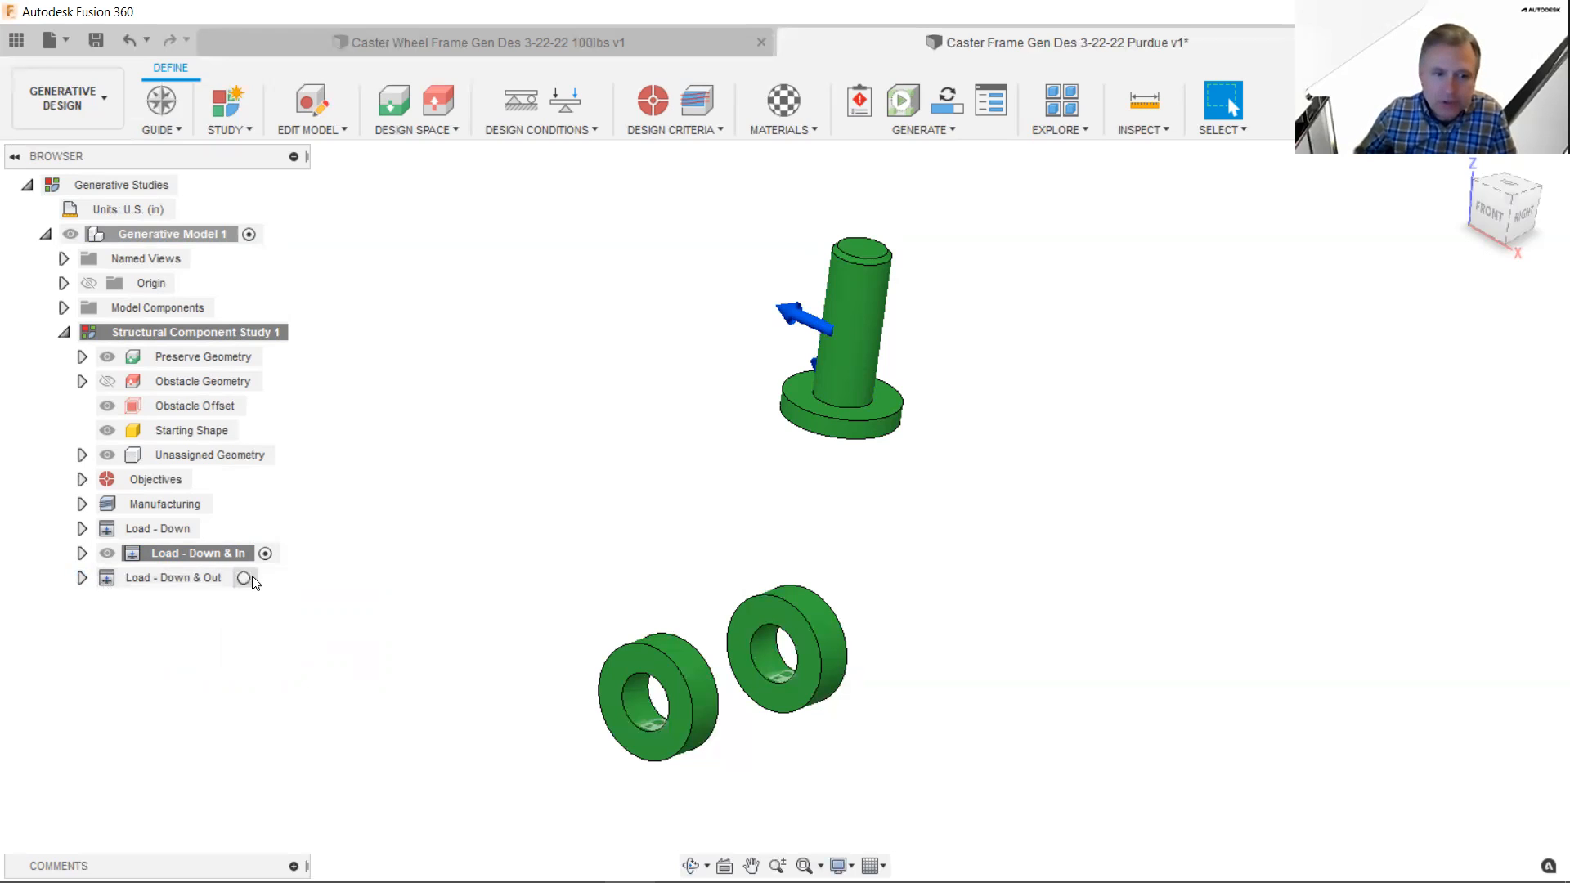
- Make Load - Down & Out the active load case and expand its loads to identify the forces
left_click(244, 579)
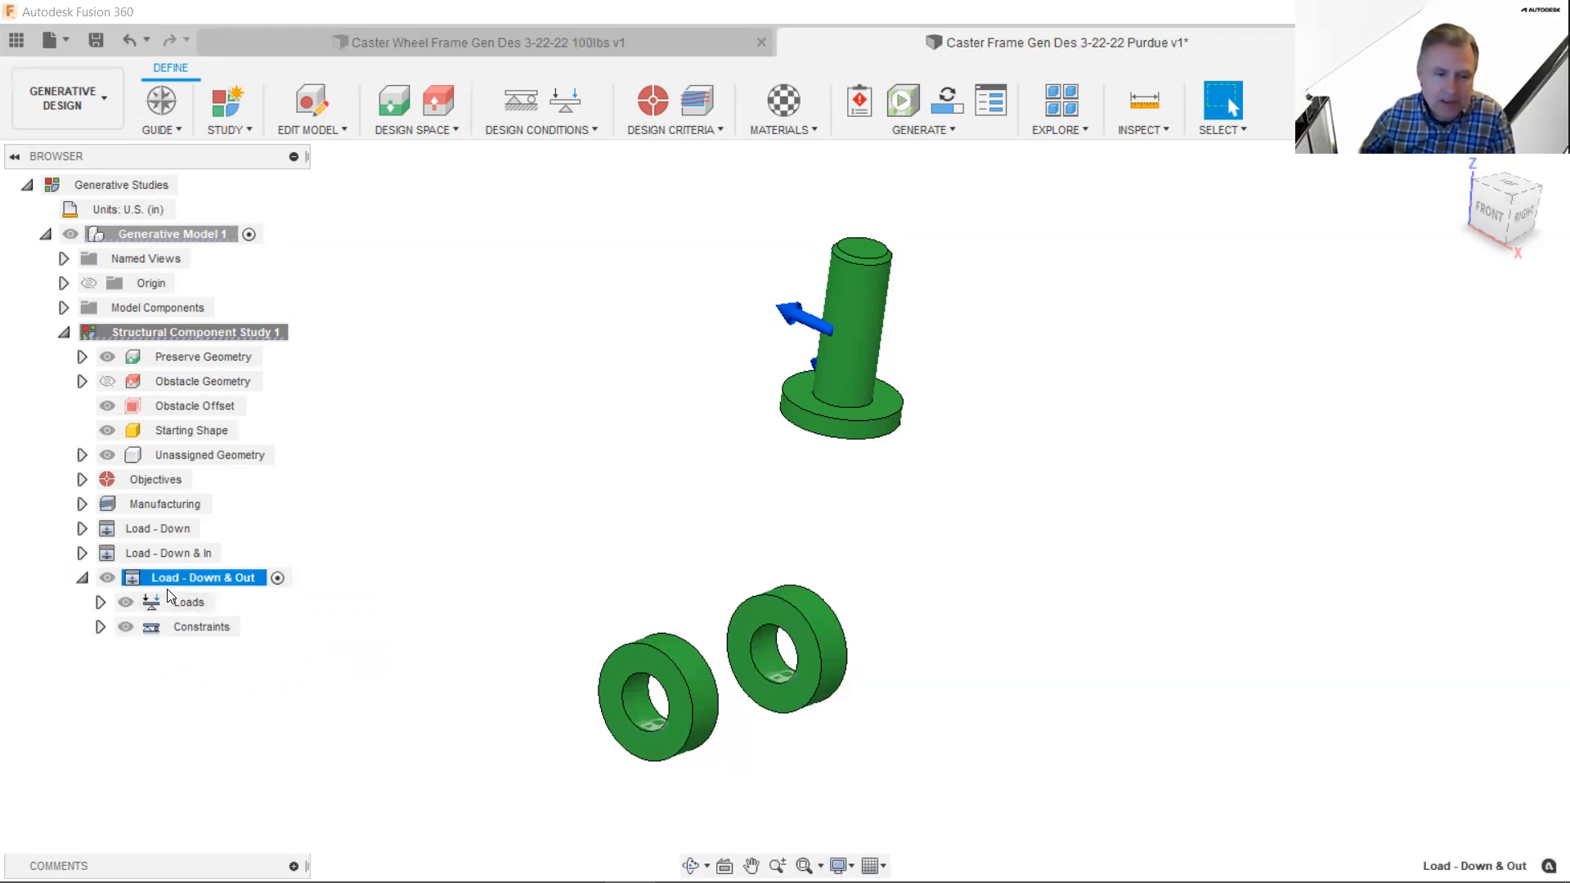
left_click(101, 603)
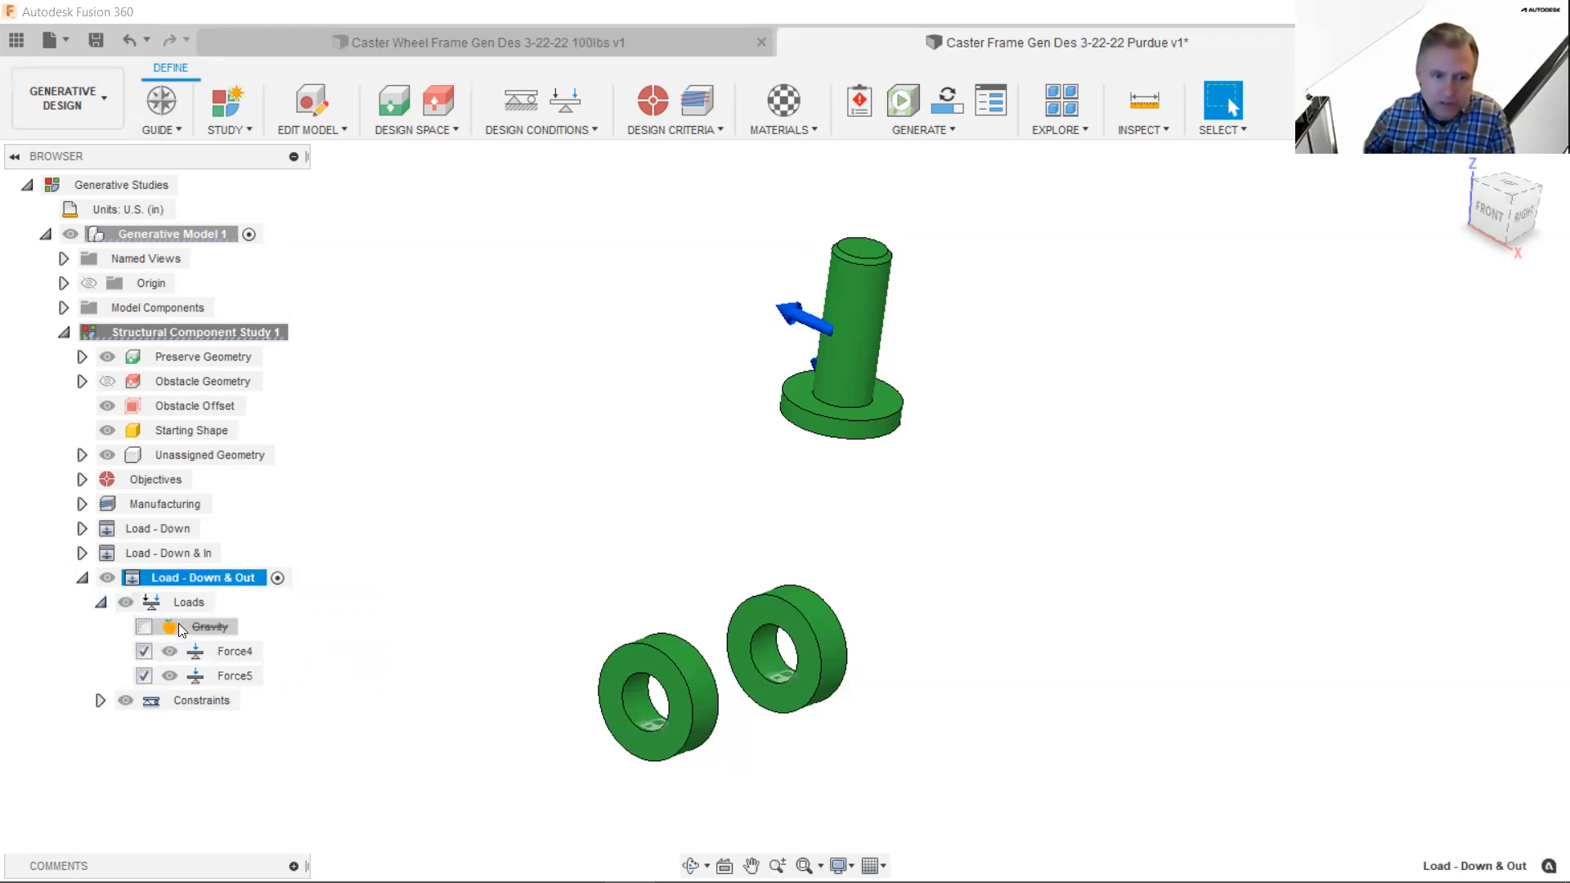
mouse_move(232, 654)
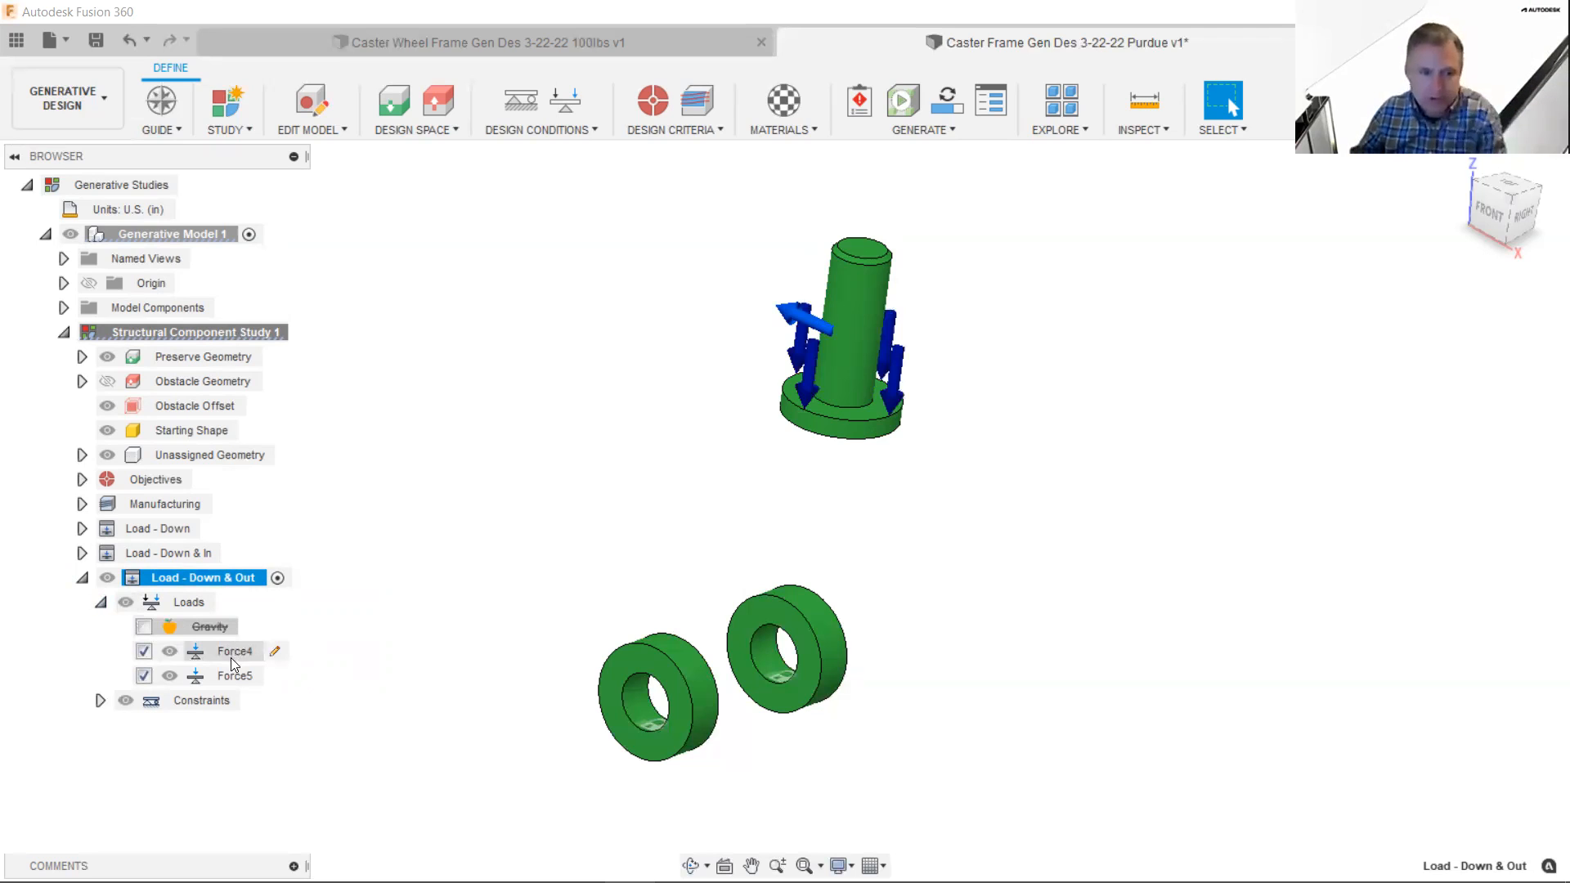
- Edit the sideways force on the stem in Load - Down & Out, setting its X angle to 270 deg
left_click(275, 676)
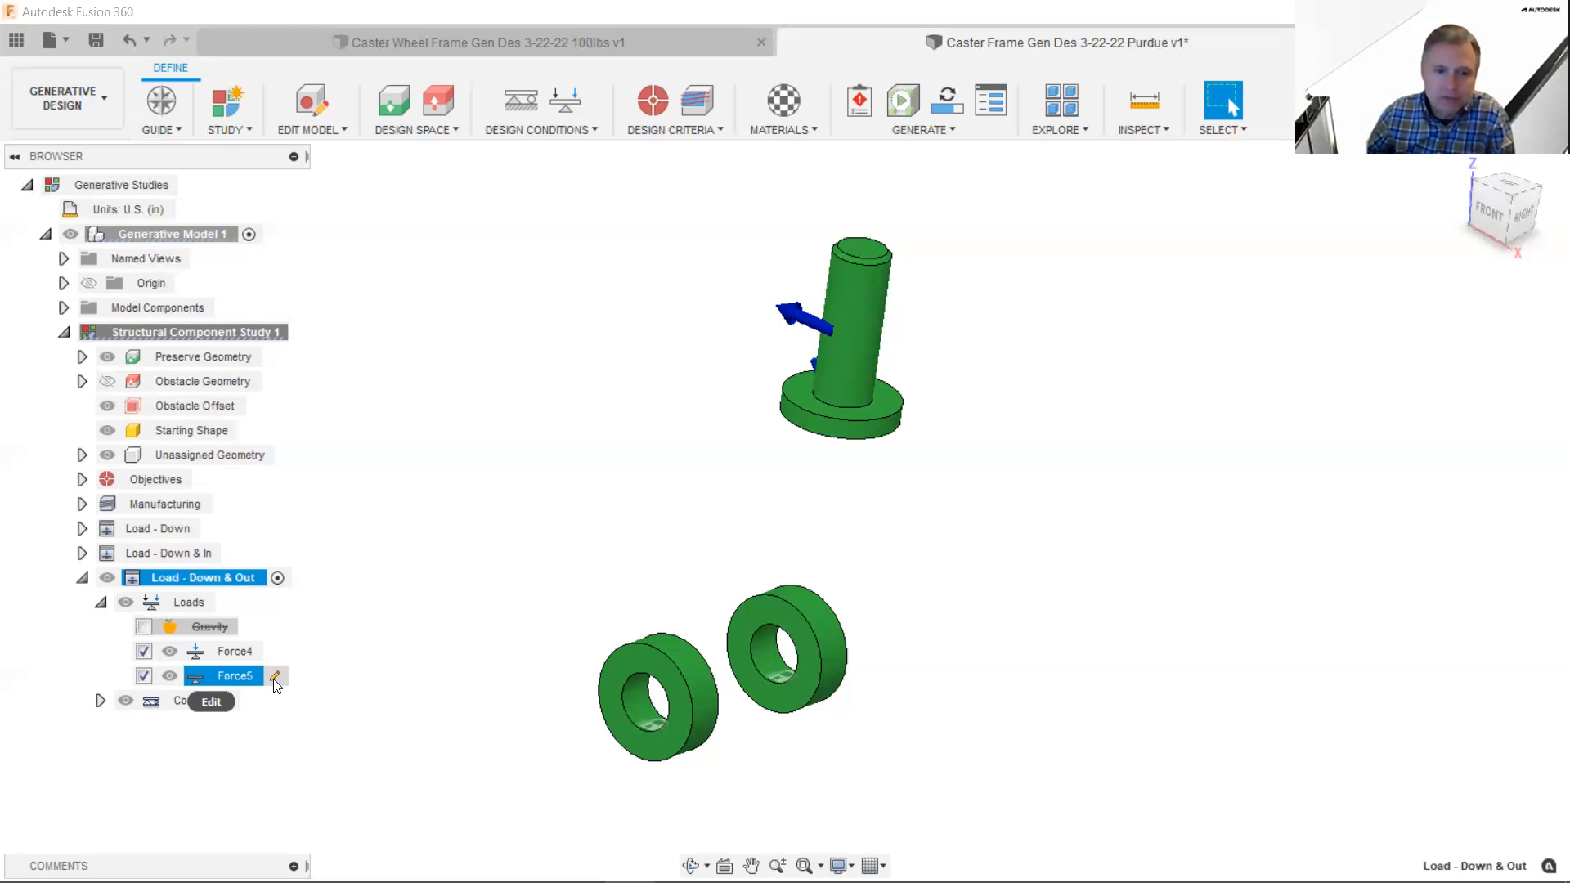
left_click(275, 678)
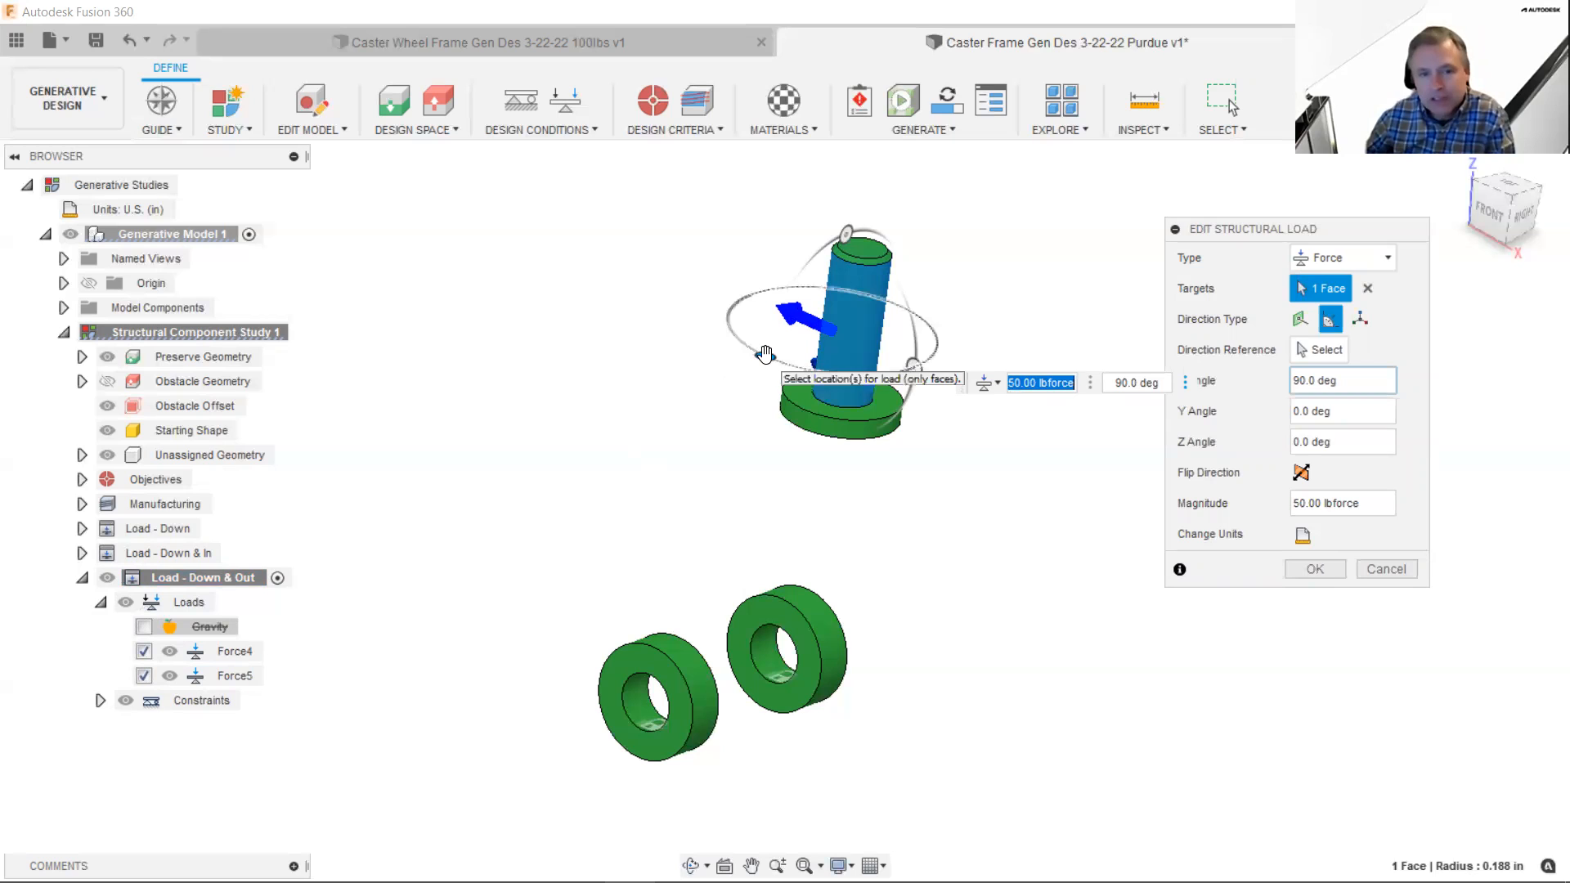
left_click(764, 357)
left_click_drag(764, 357, 971, 279)
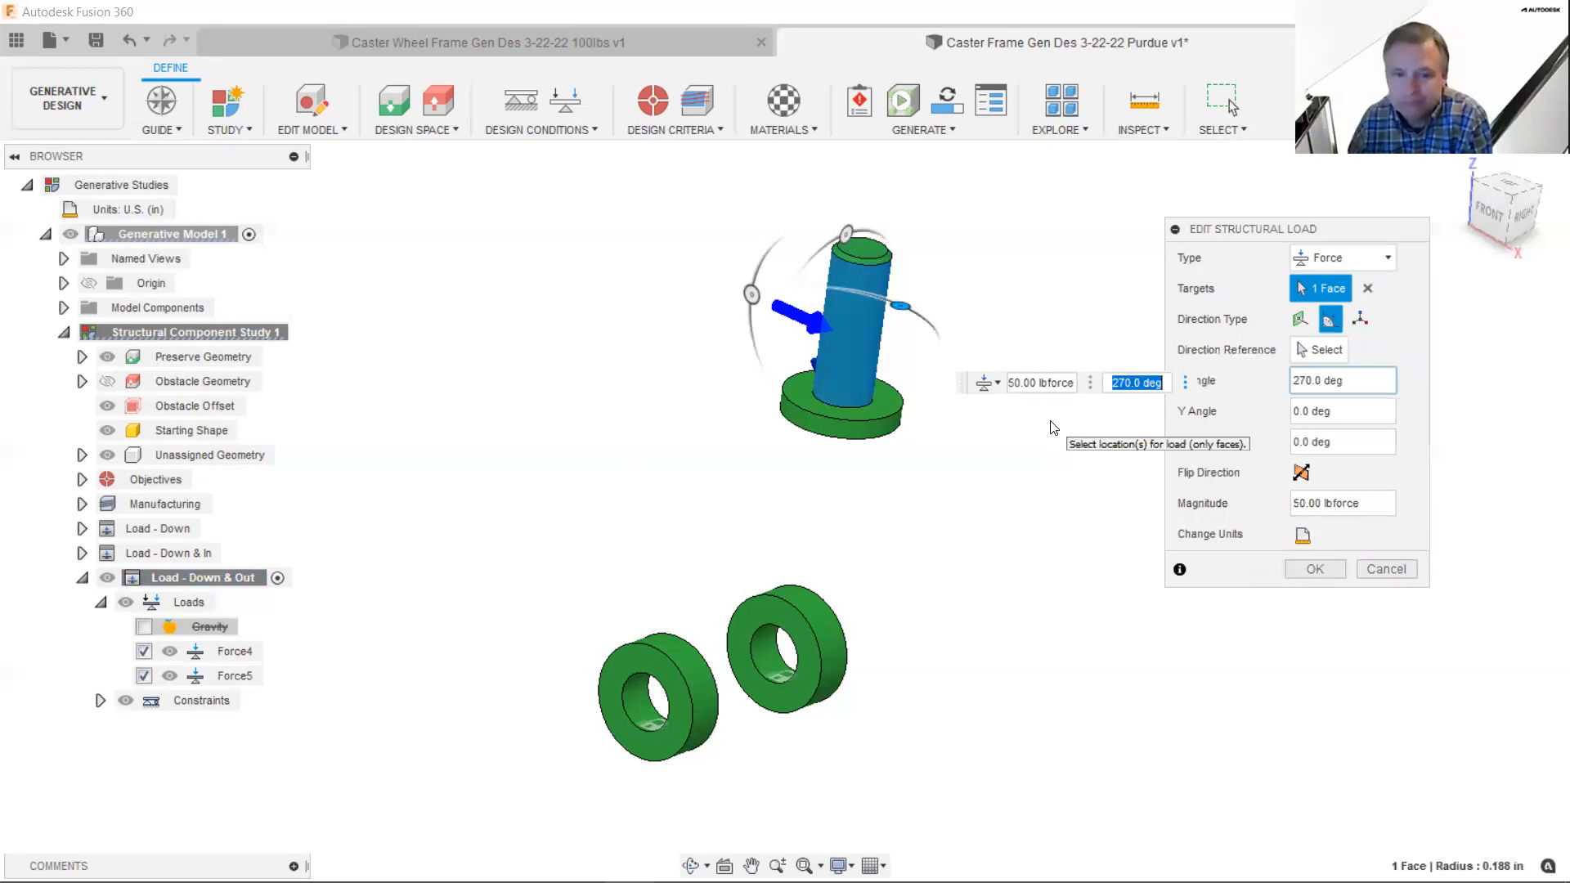
left_click(1313, 567)
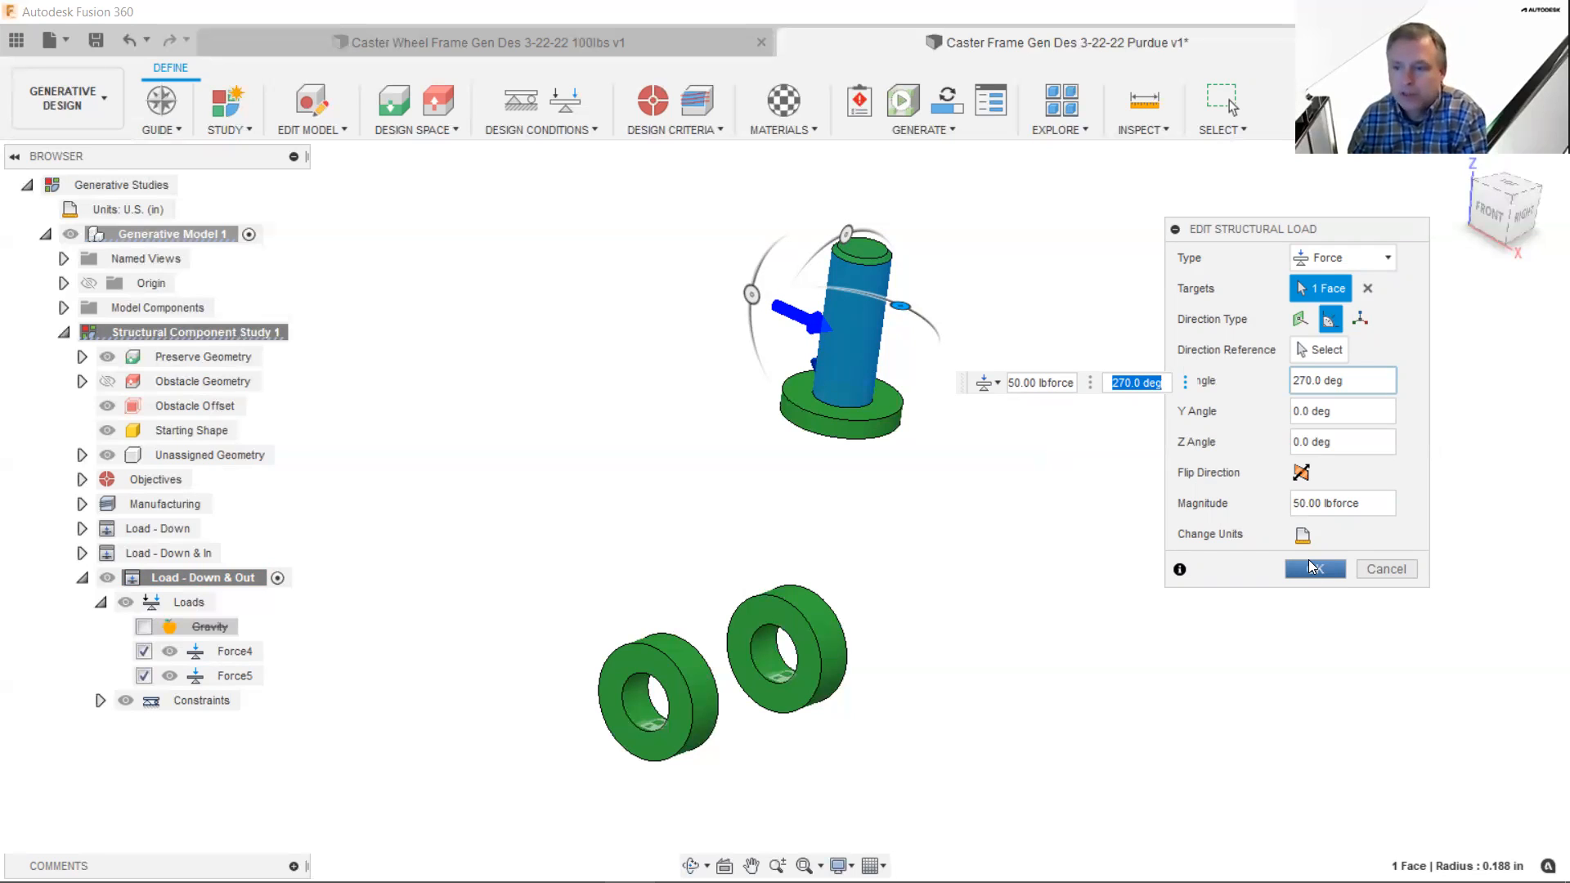
left_click(1313, 567)
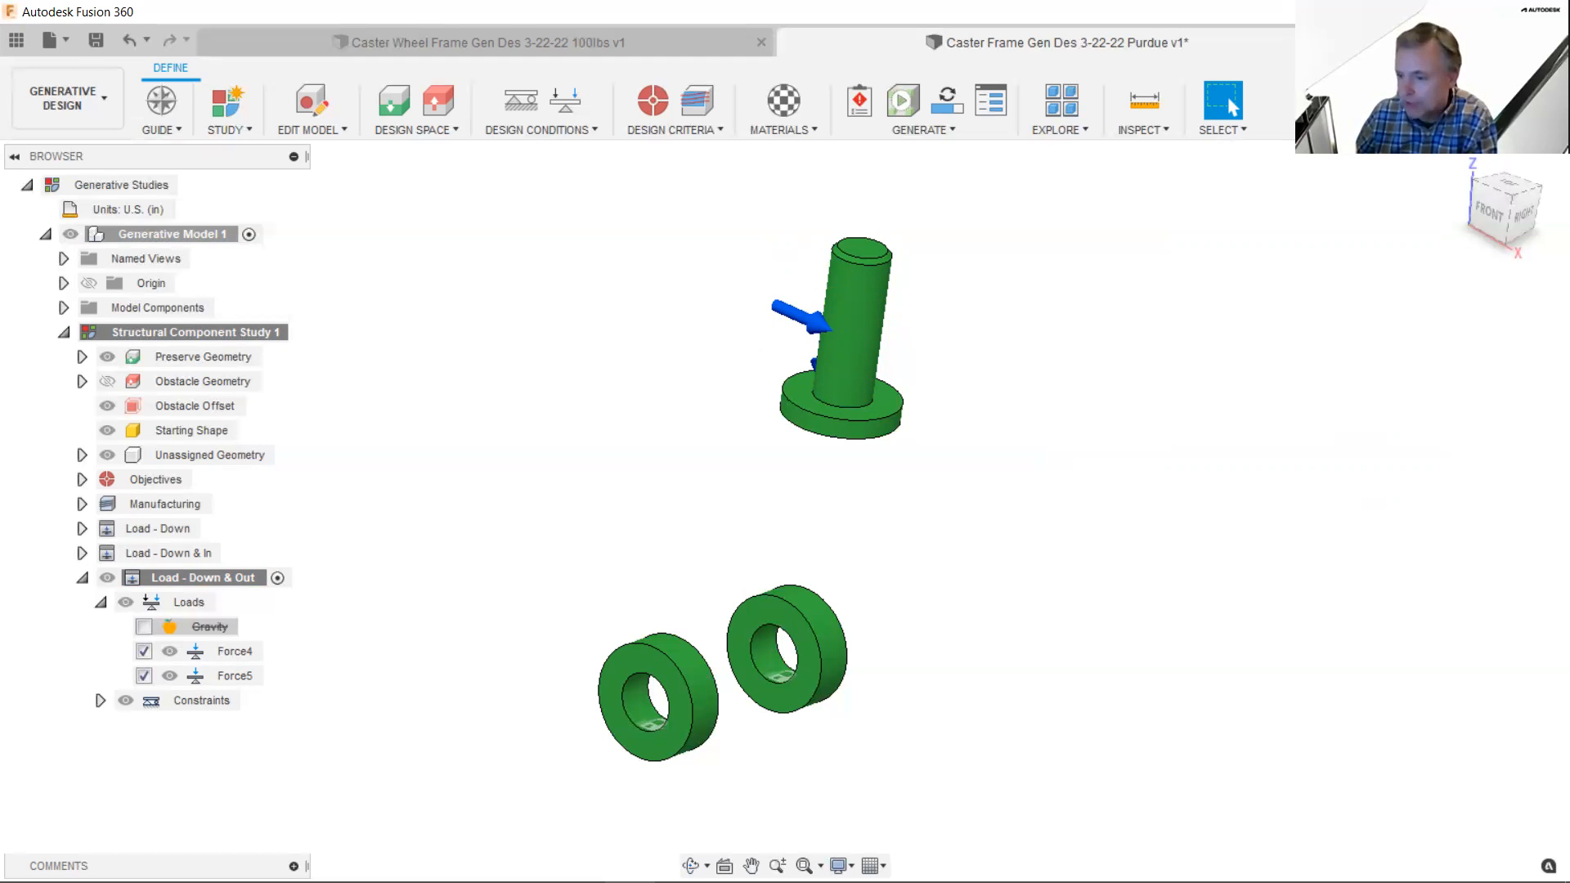
- Check the Constraints and Loads slide in the presentation, return to Fusion 360 and collapse Load - Down & Out
key("alt+Tab")
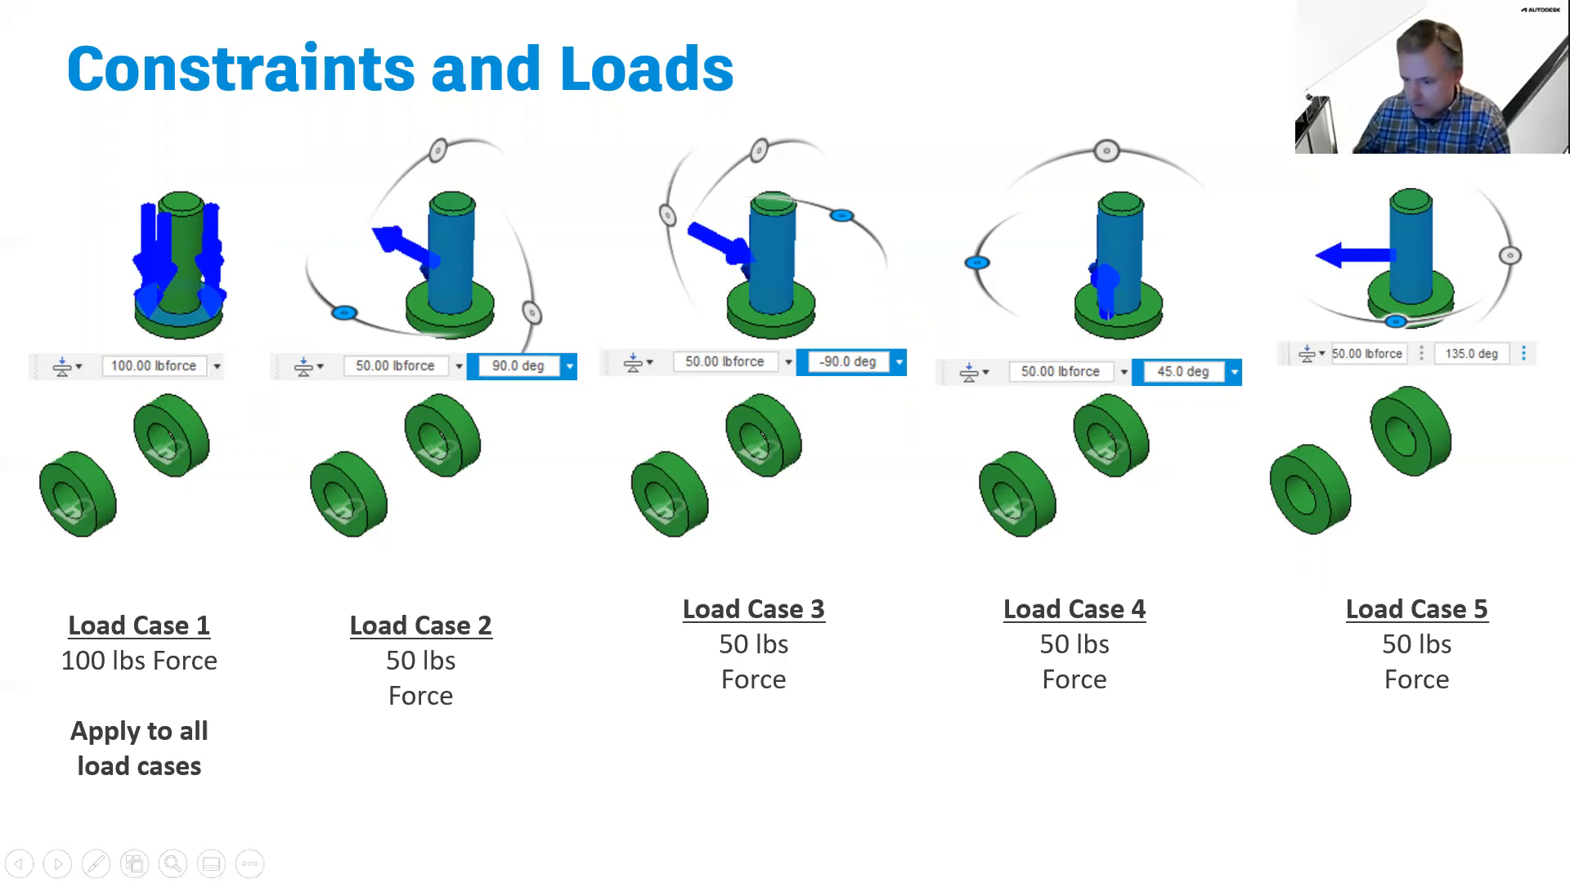
key("alt+Tab")
left_click(123, 610)
key("Escape")
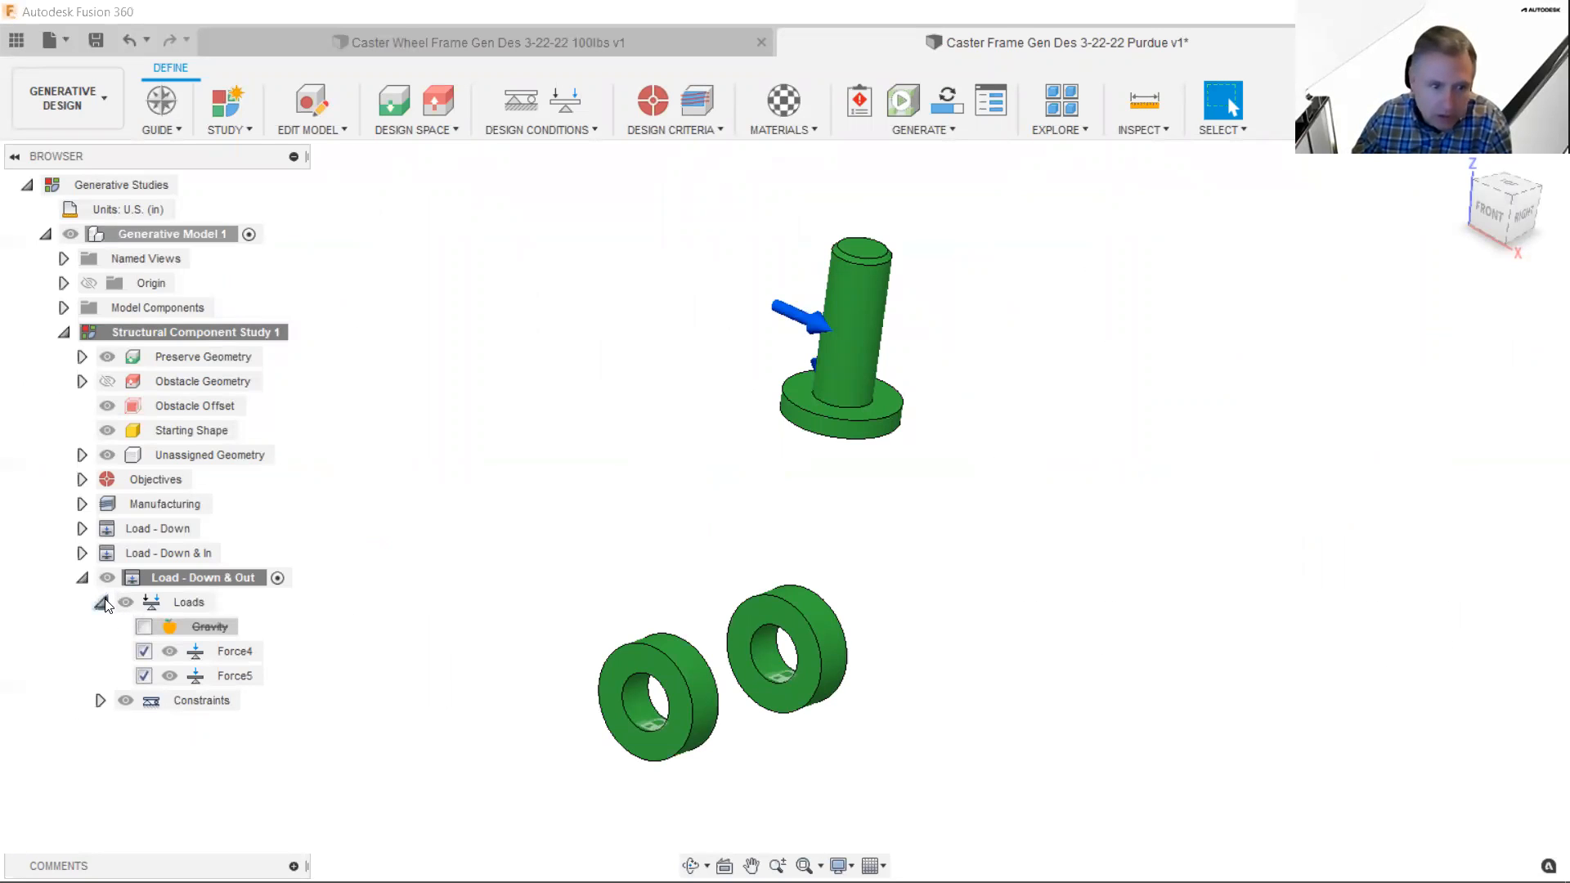
left_click(102, 604)
left_click(82, 578)
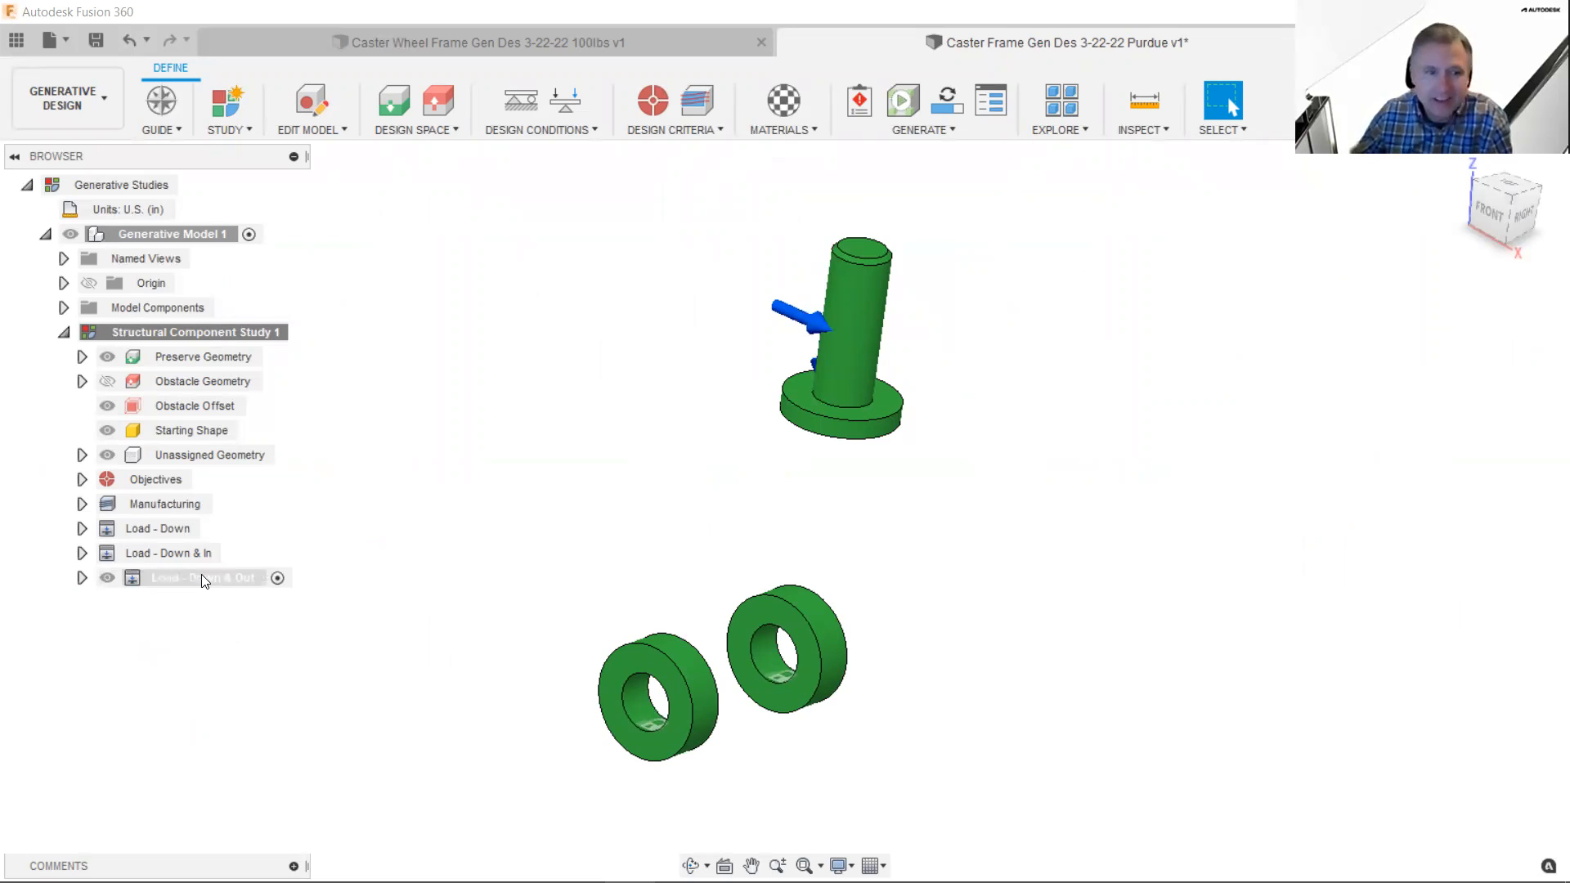
left_click(188, 553)
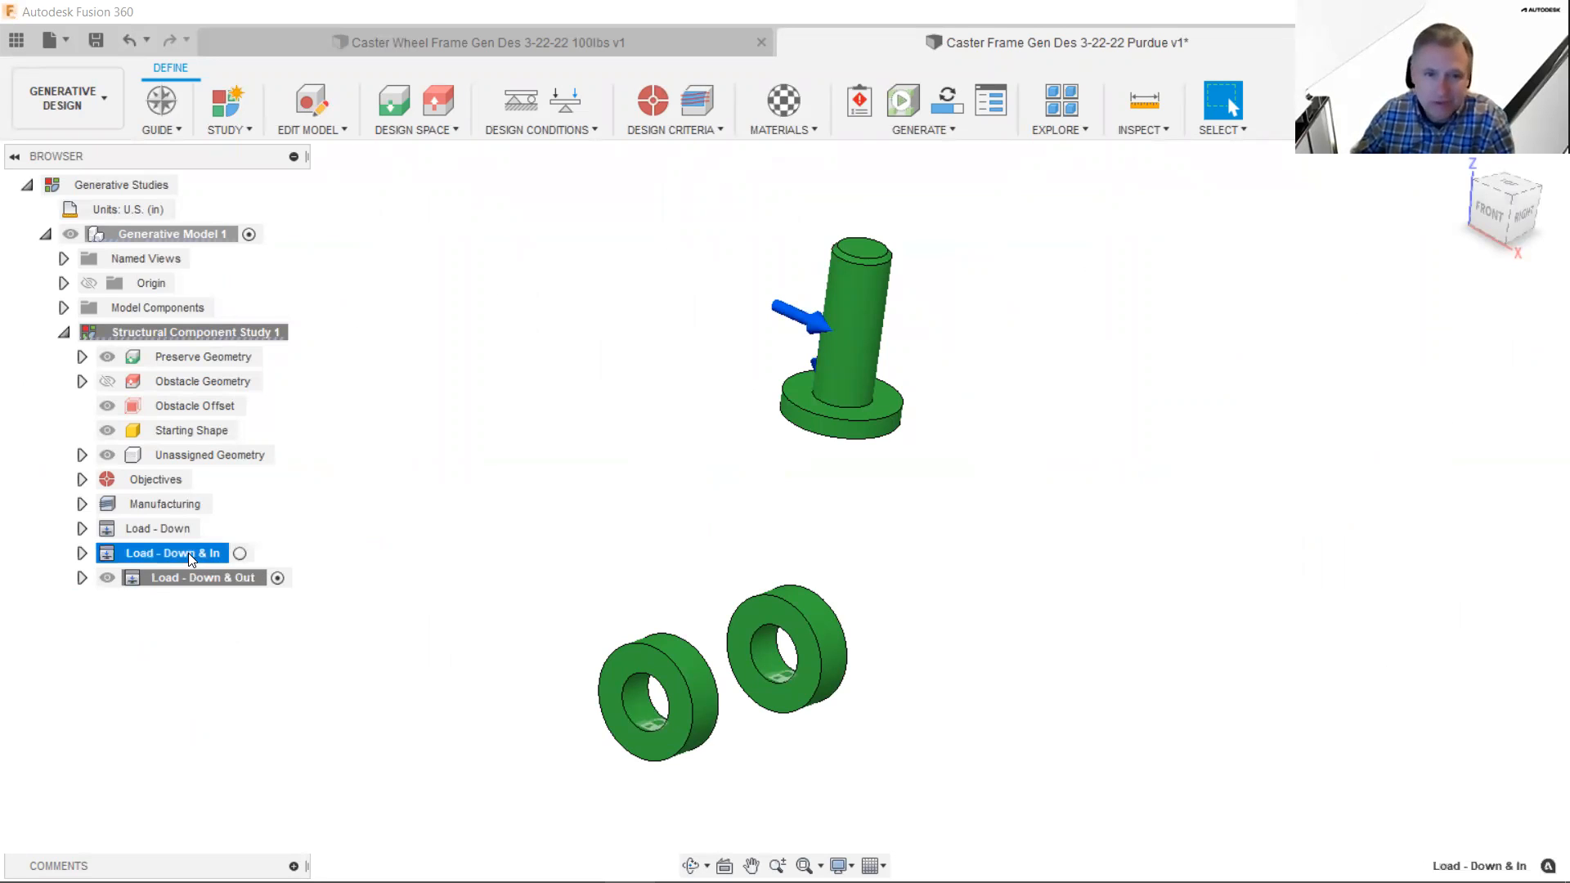
double_click(188, 553)
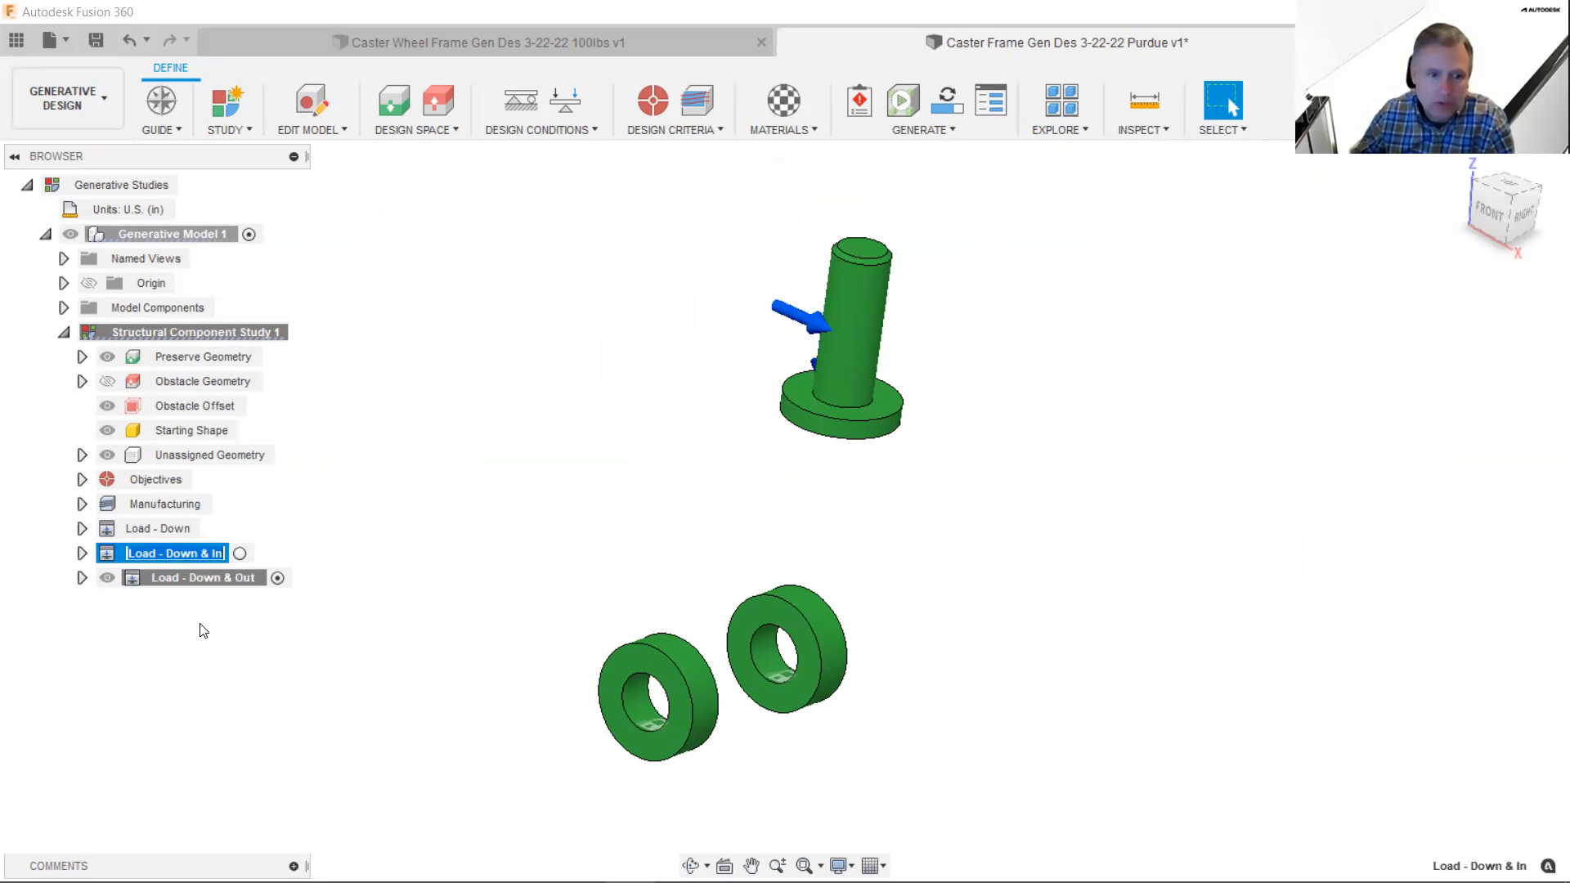
key("Return")
- Clone the Load - Down & Out load case
left_click(154, 582)
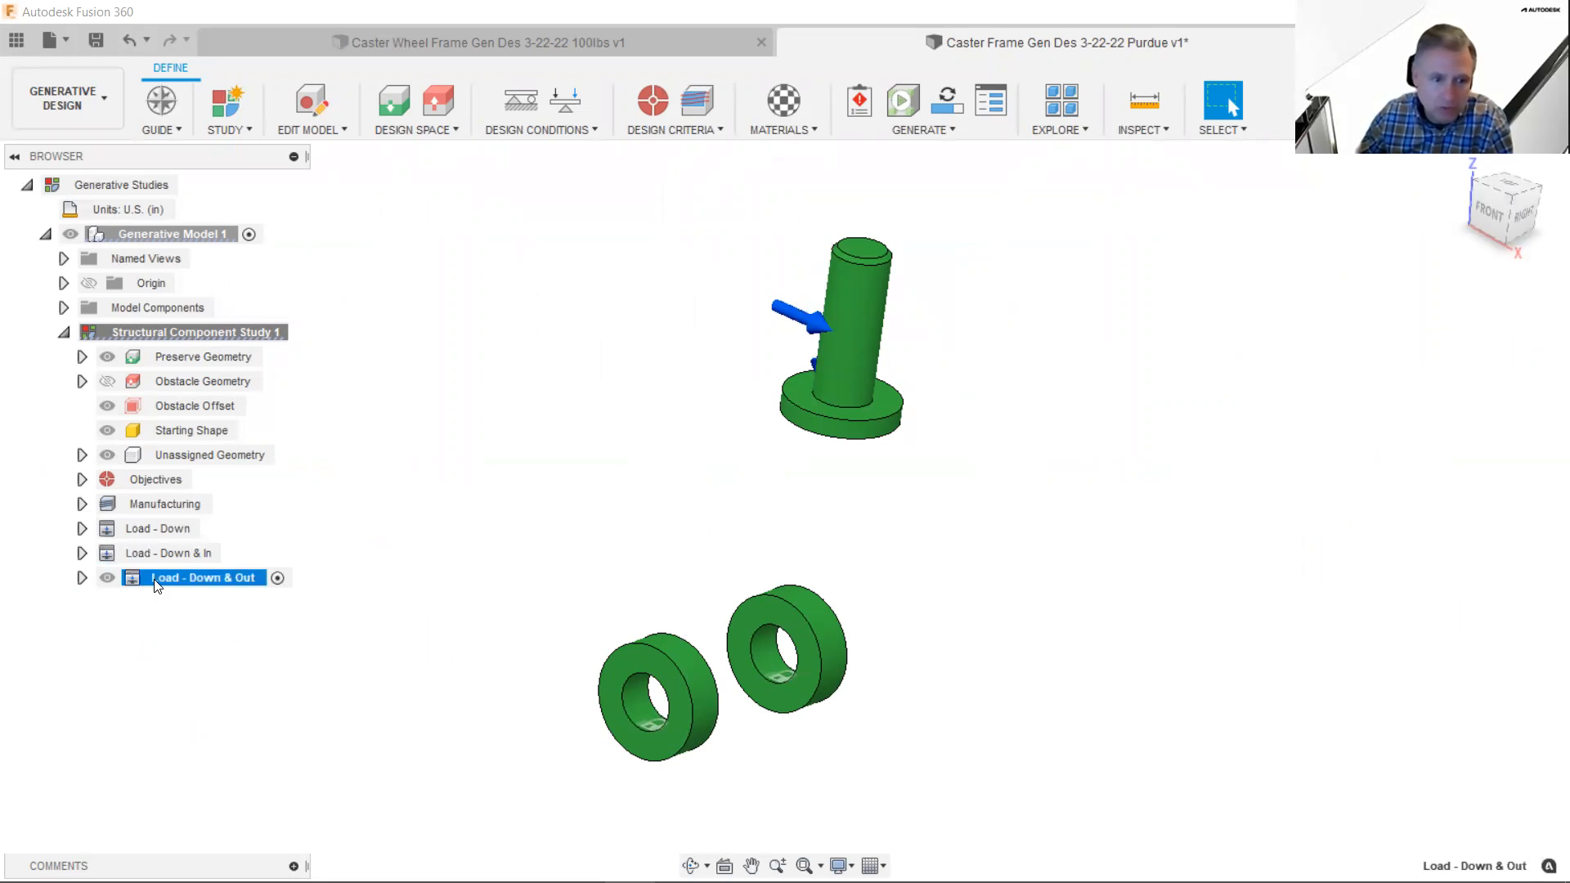
right_click(155, 584)
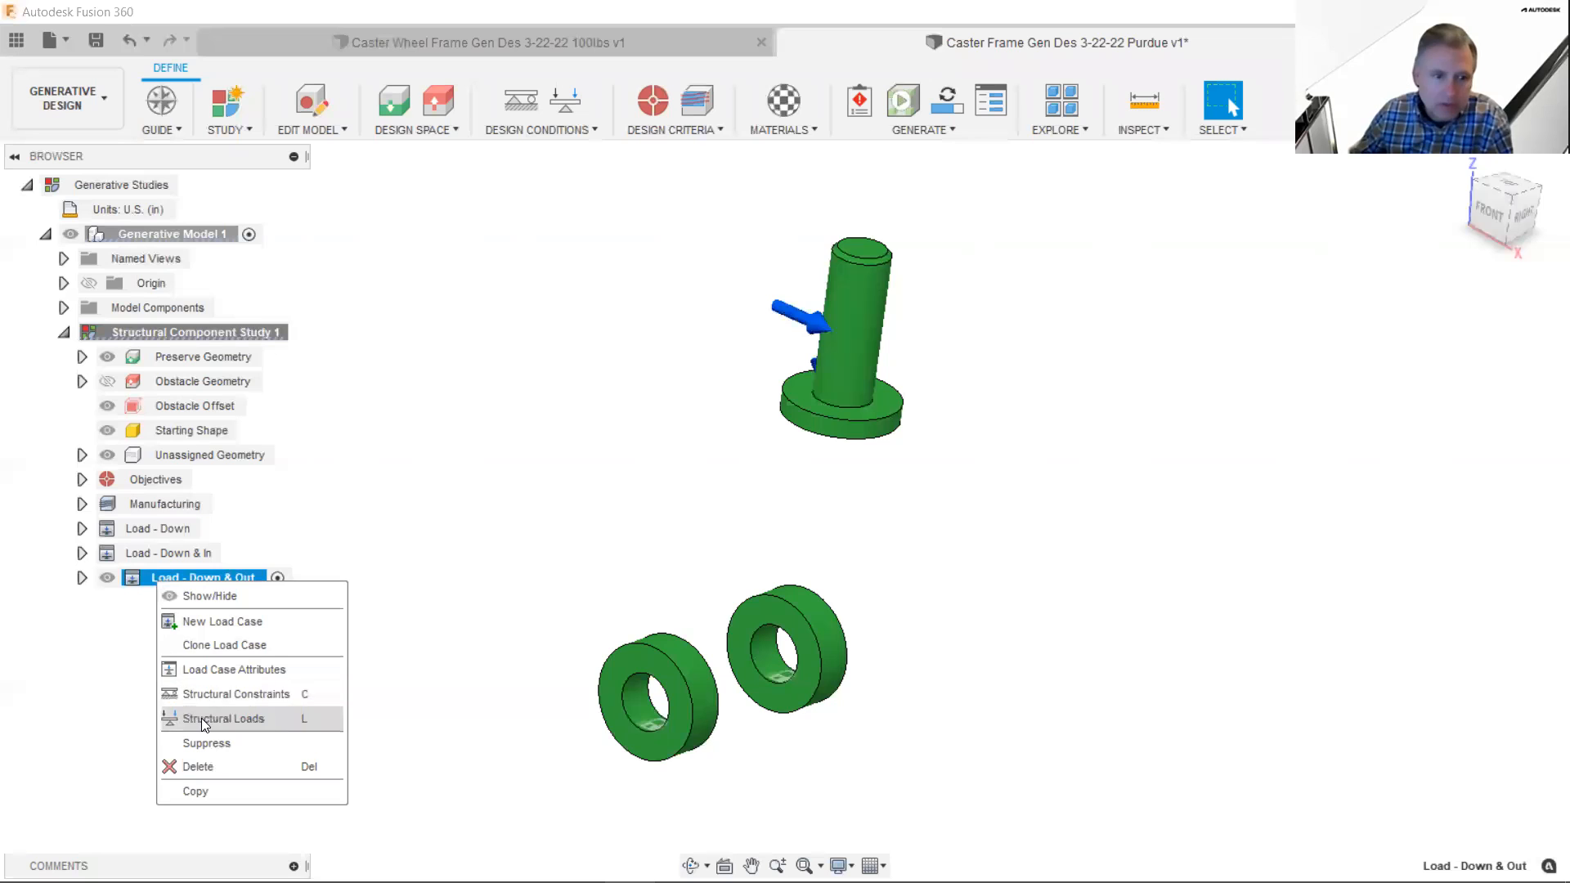
left_click(232, 644)
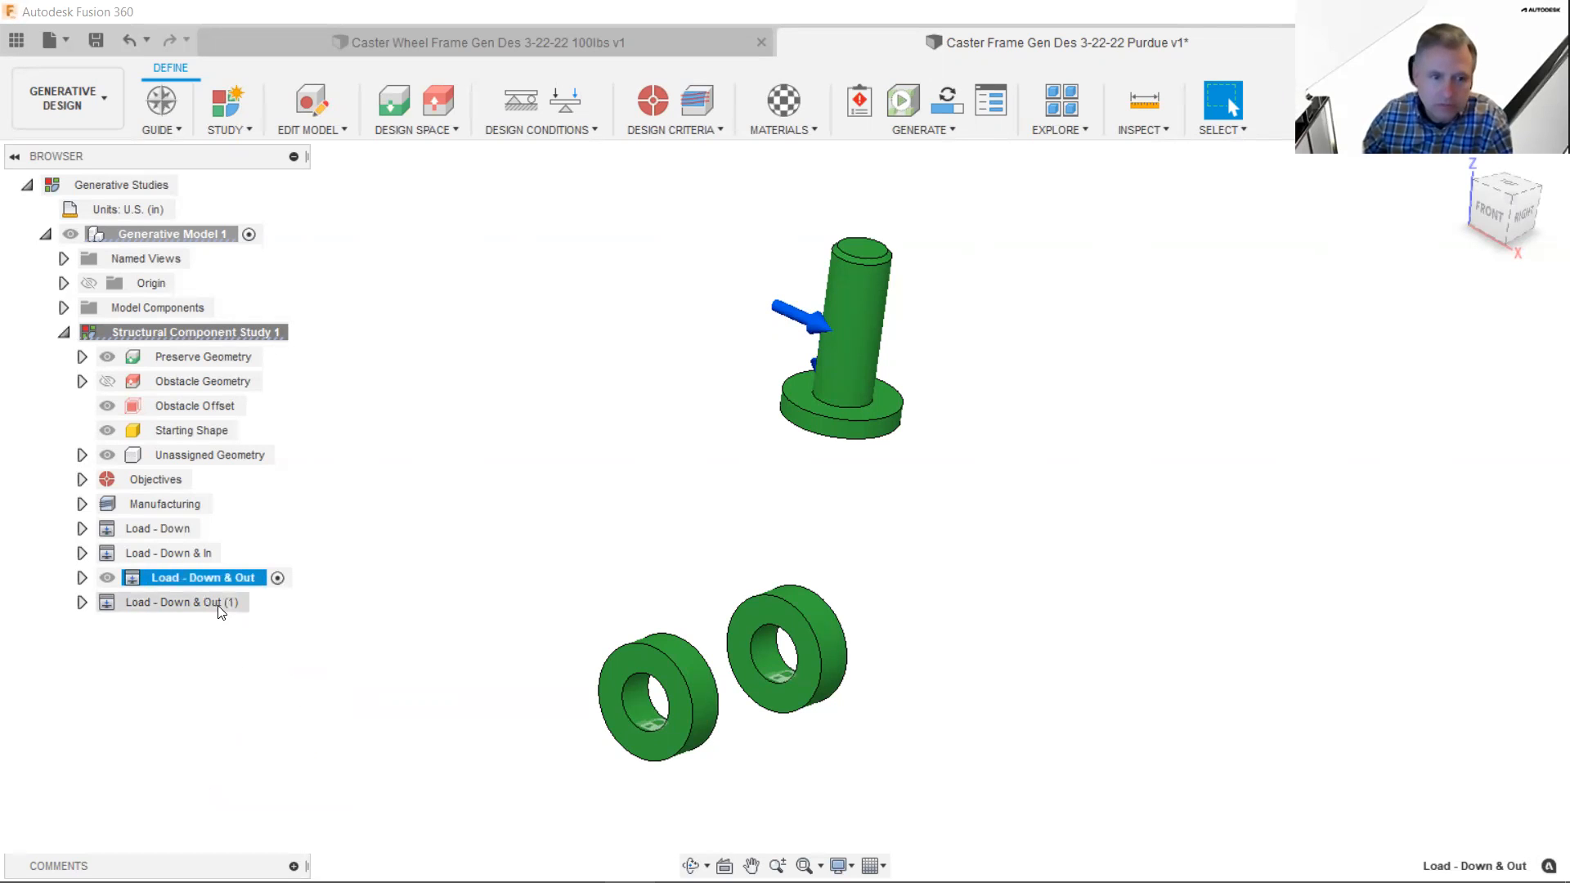
- Rename the cloned Load - Down & Out load case as Load - Down & 45 deg
left_click(221, 607)
left_click(221, 602)
double_click(219, 603)
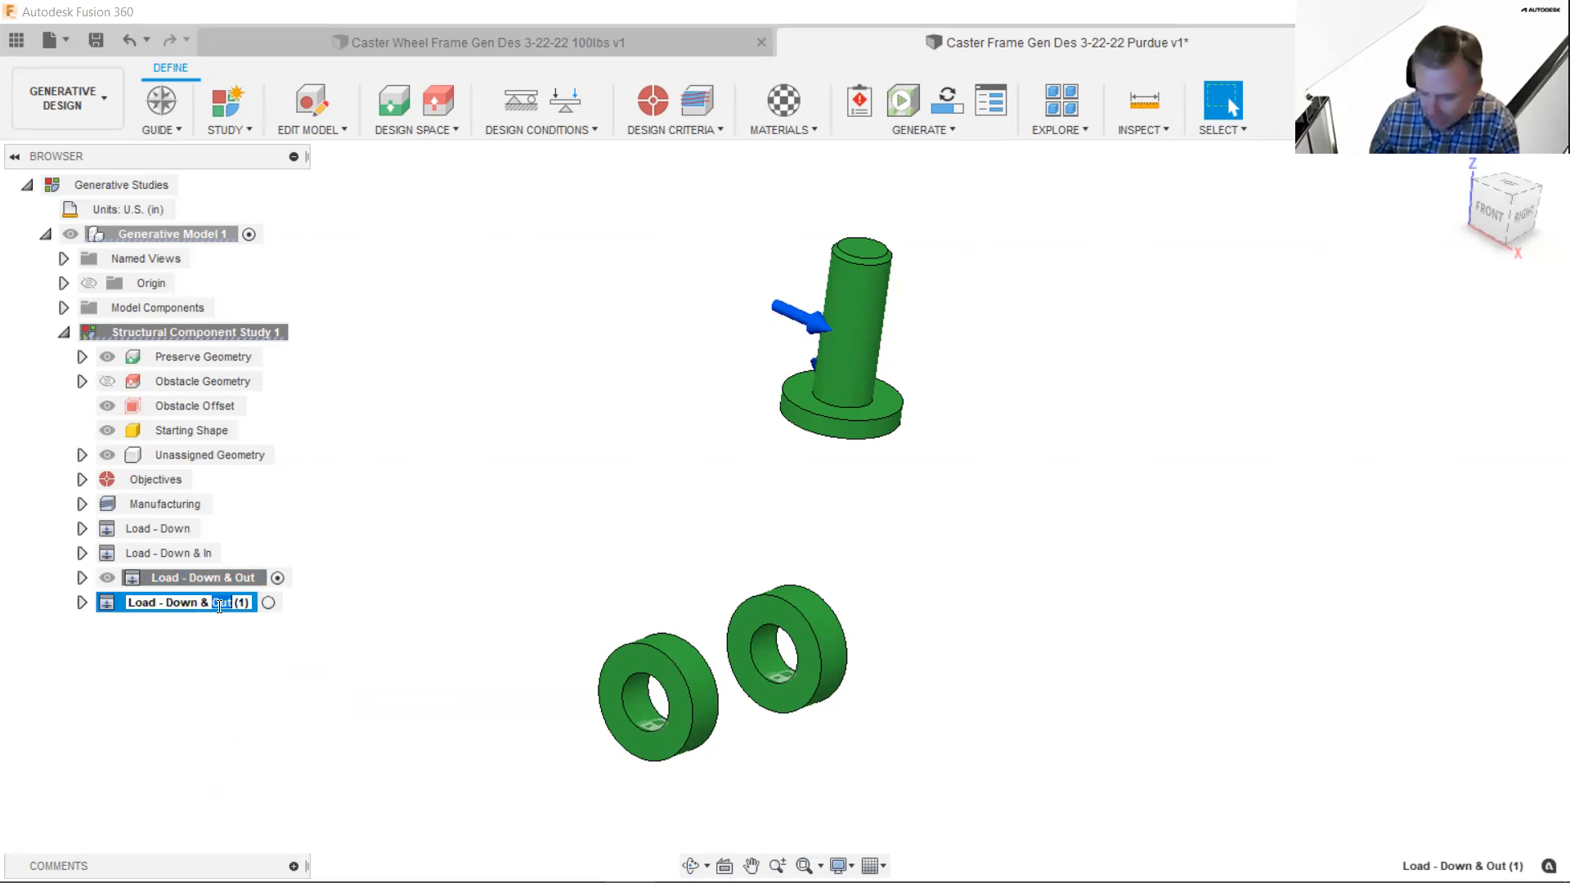
type("45 deg")
key("Delete")
key("Delete")
key("Delete")
key("Delete")
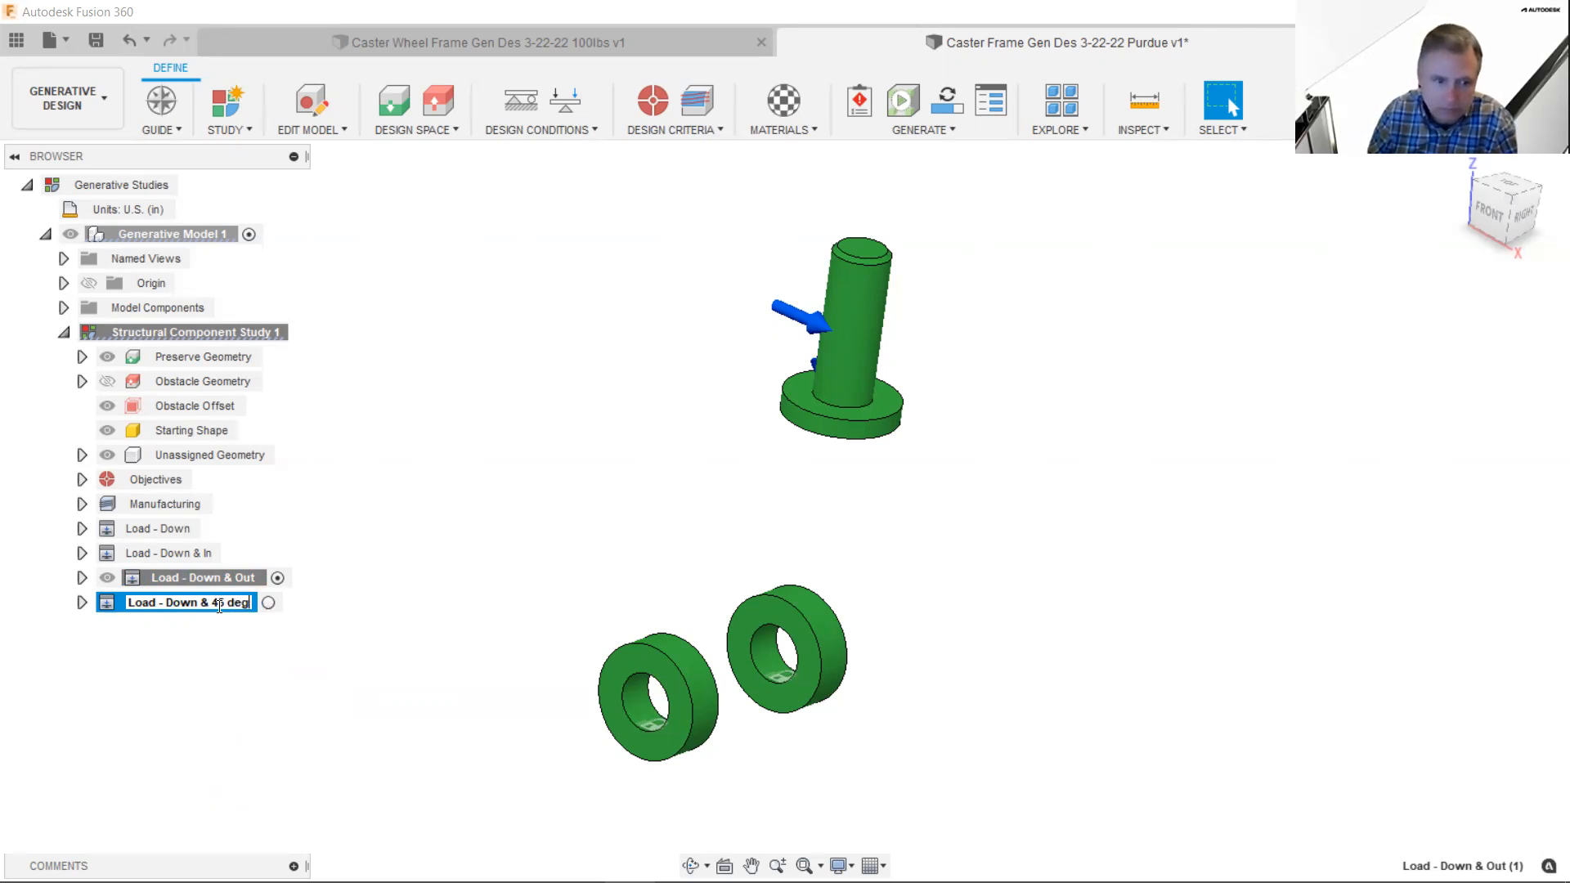
key("Return")
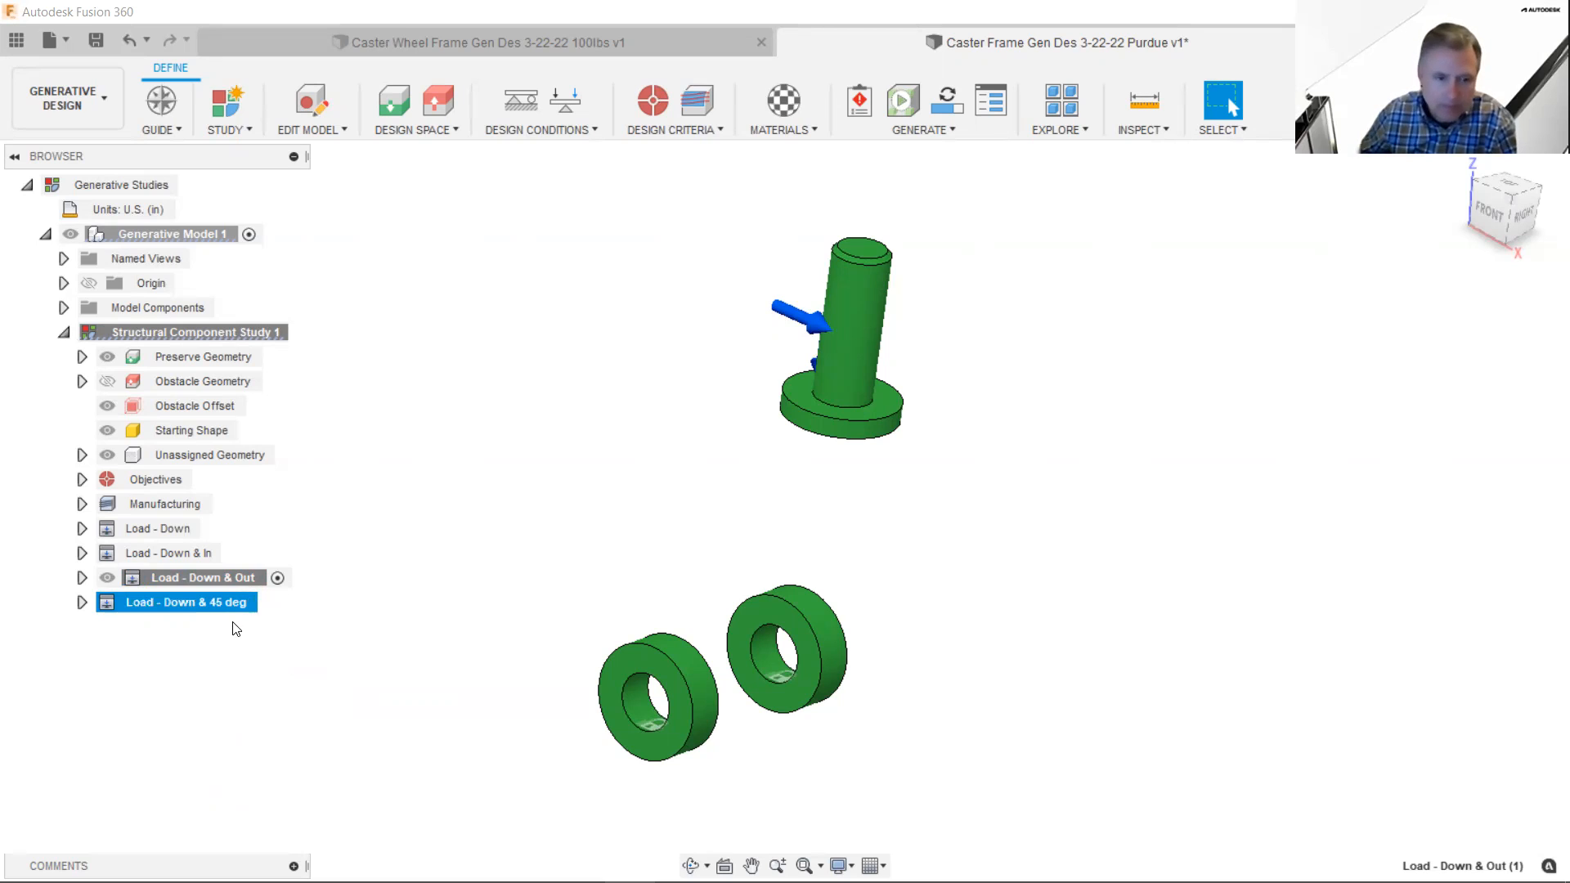
- Edit the sideways force on the stem in Load - Down & 45 deg, setting its X angle to 45 deg and checking its direction from above
left_click(81, 603)
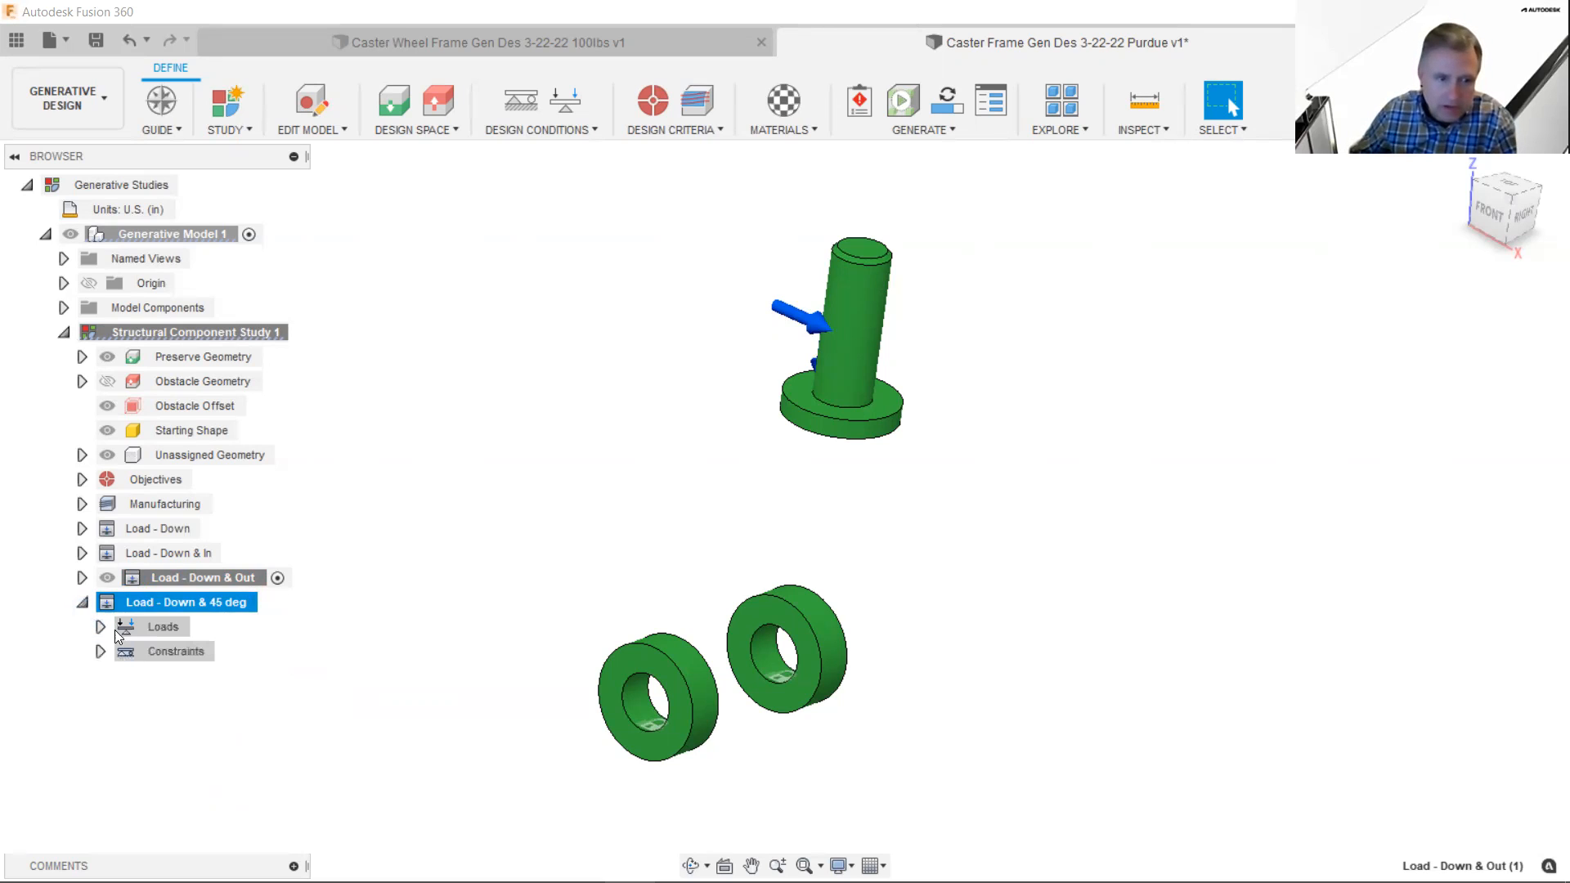
left_click(101, 628)
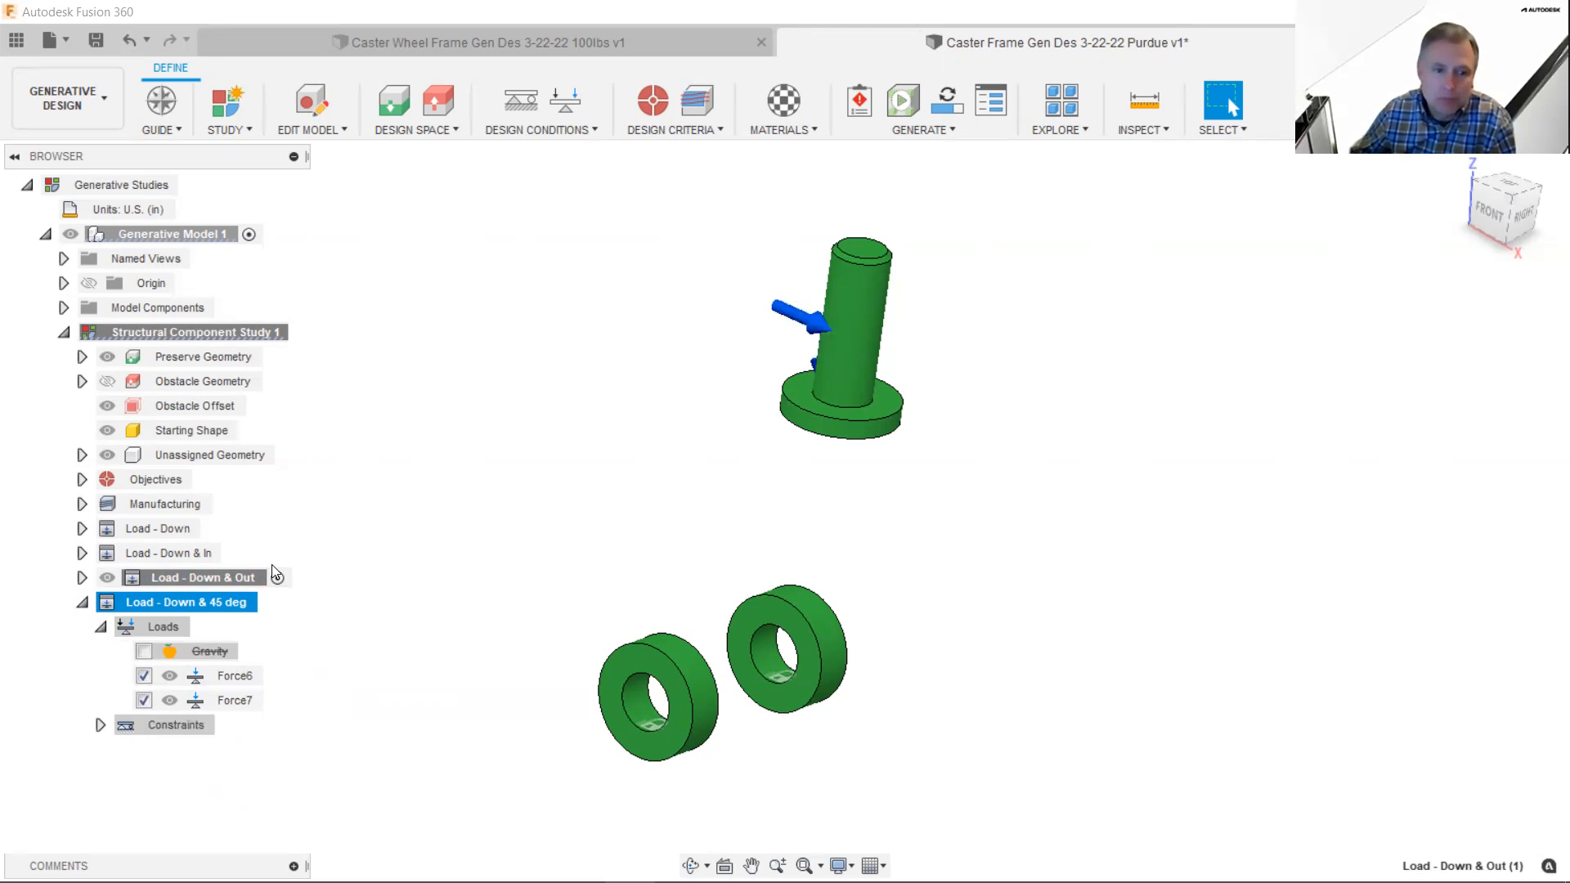
left_click(245, 700)
left_click(276, 701)
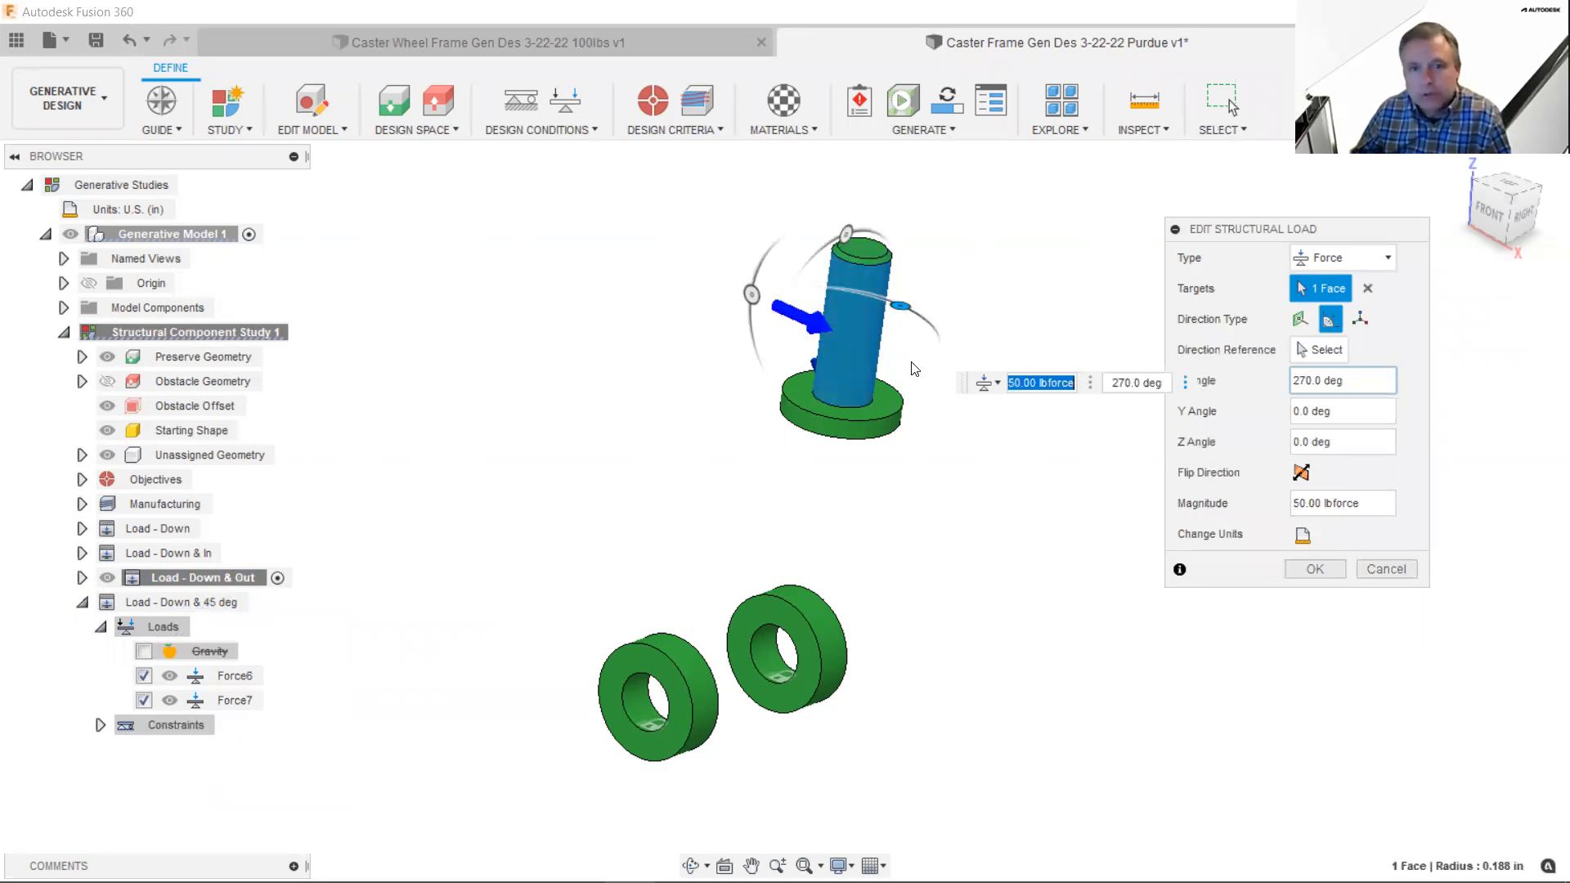
left_click_drag(898, 306, 603, 312)
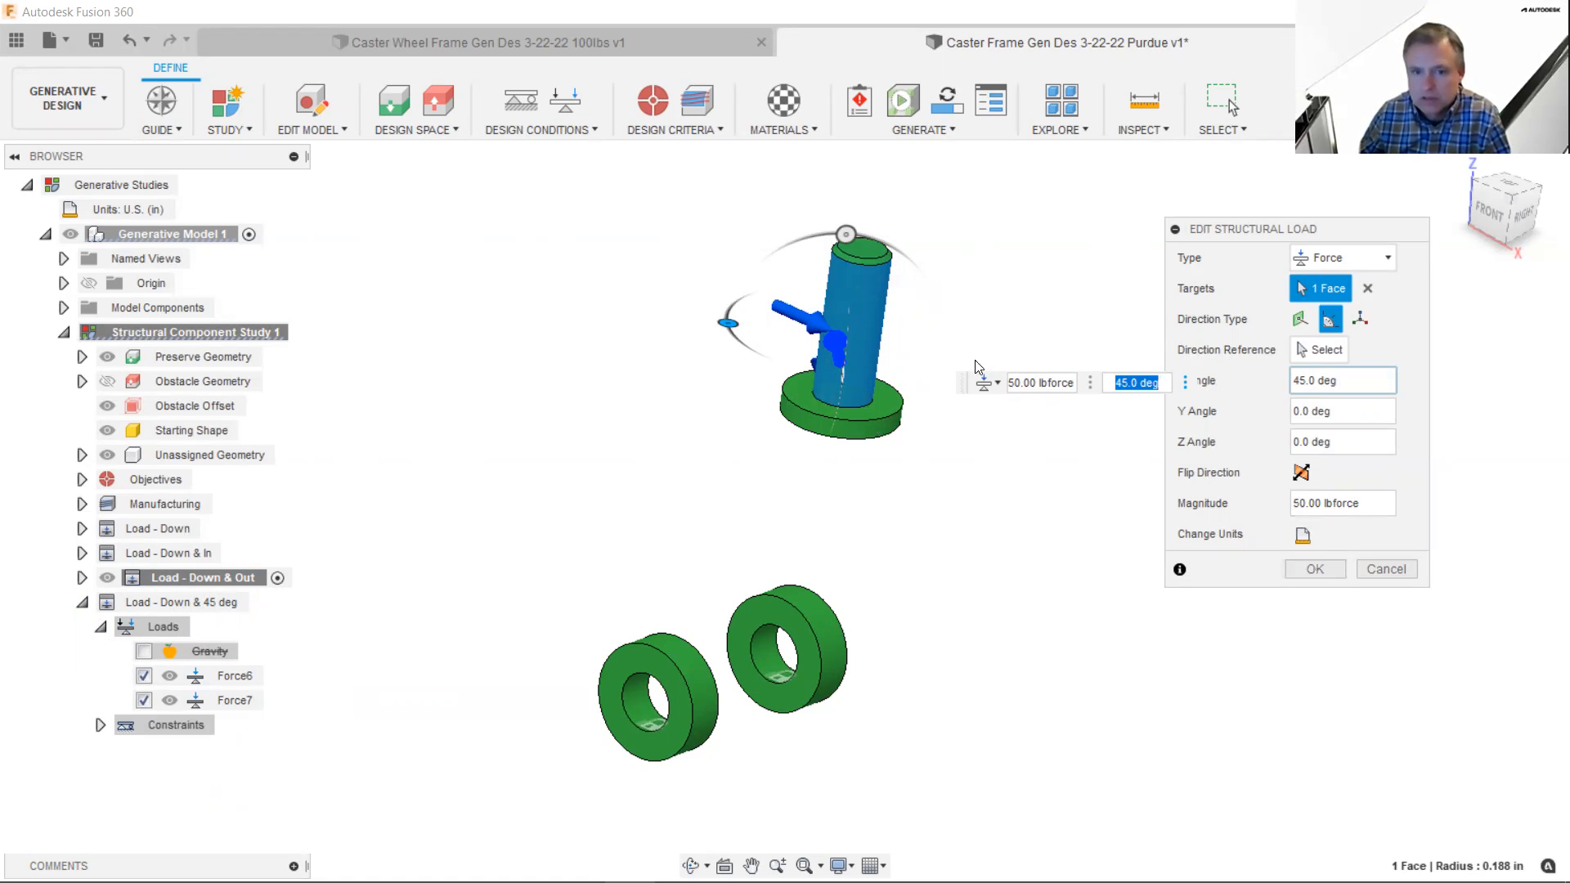
left_click_drag(965, 383, 820, 483)
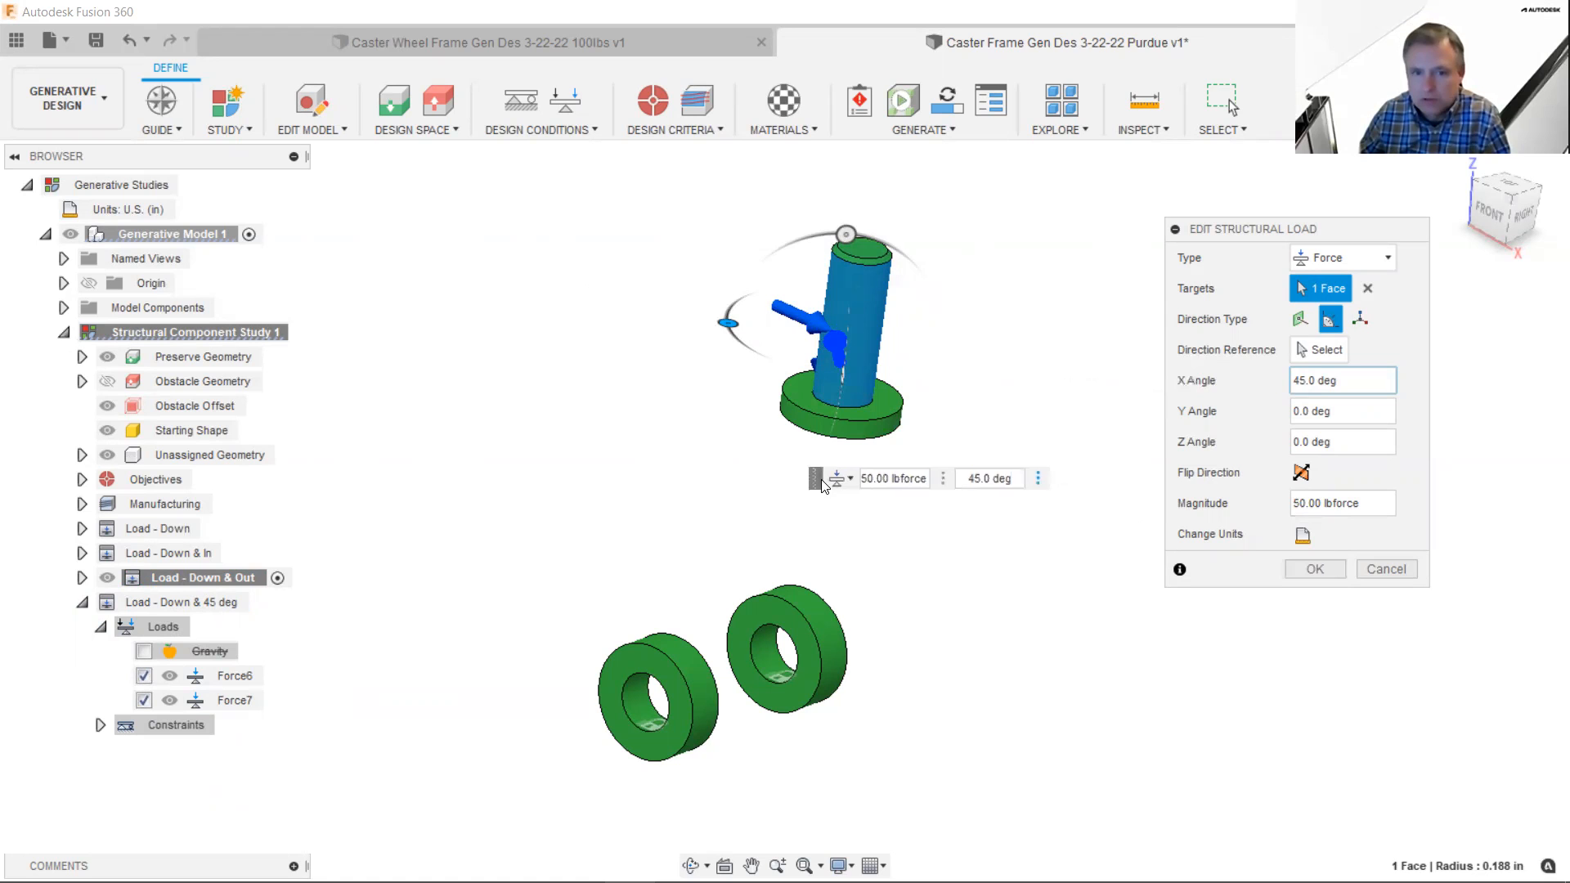
middle_click_drag(904, 450, 955, 527, "shift")
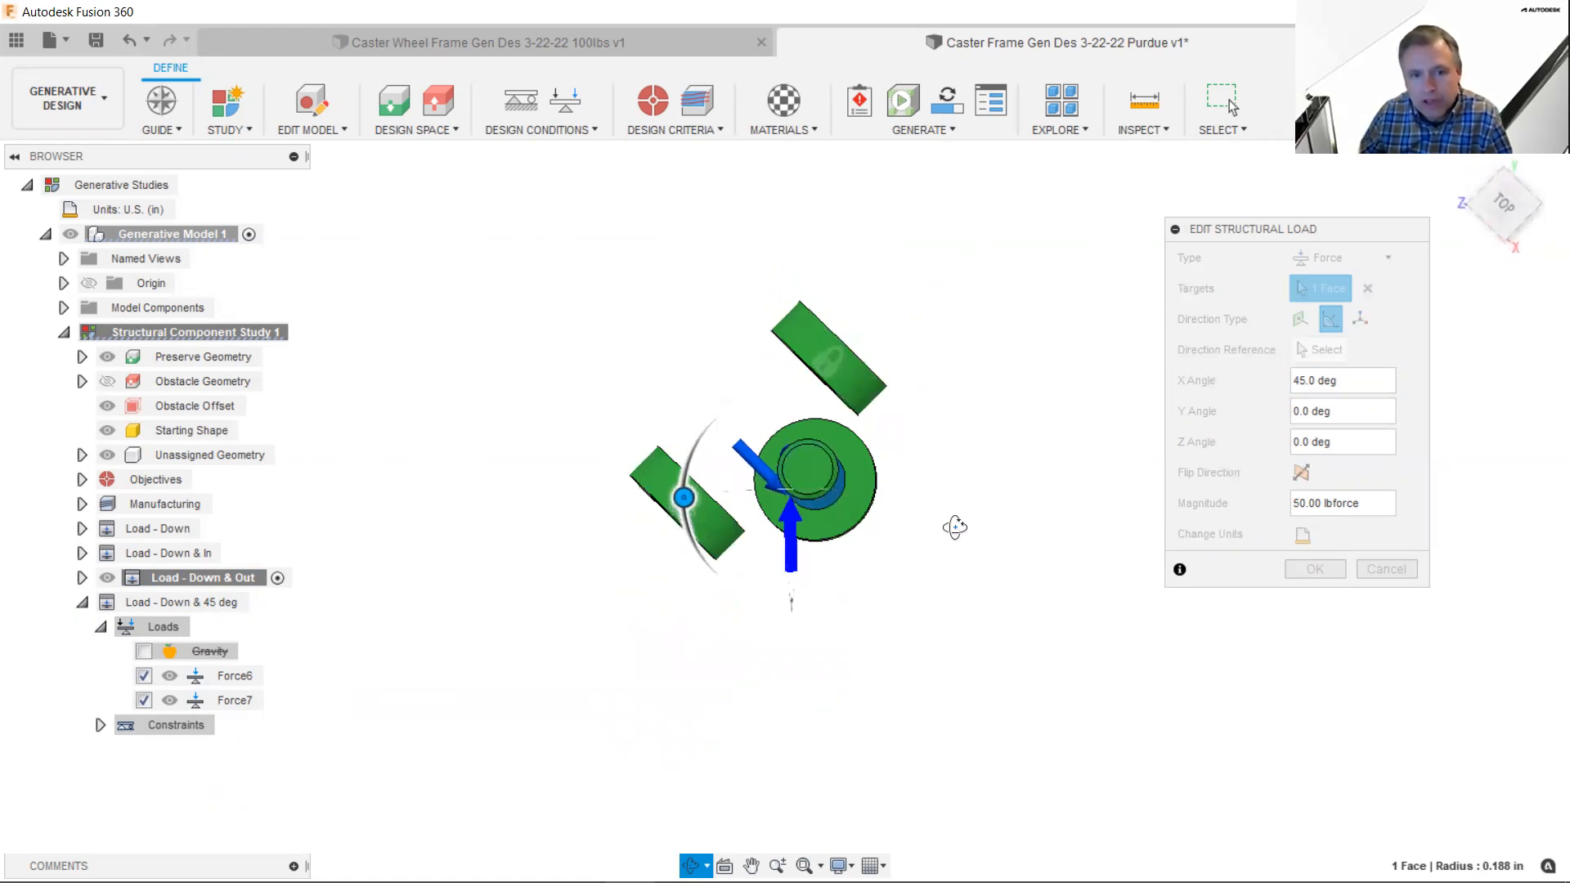
left_click(1501, 208)
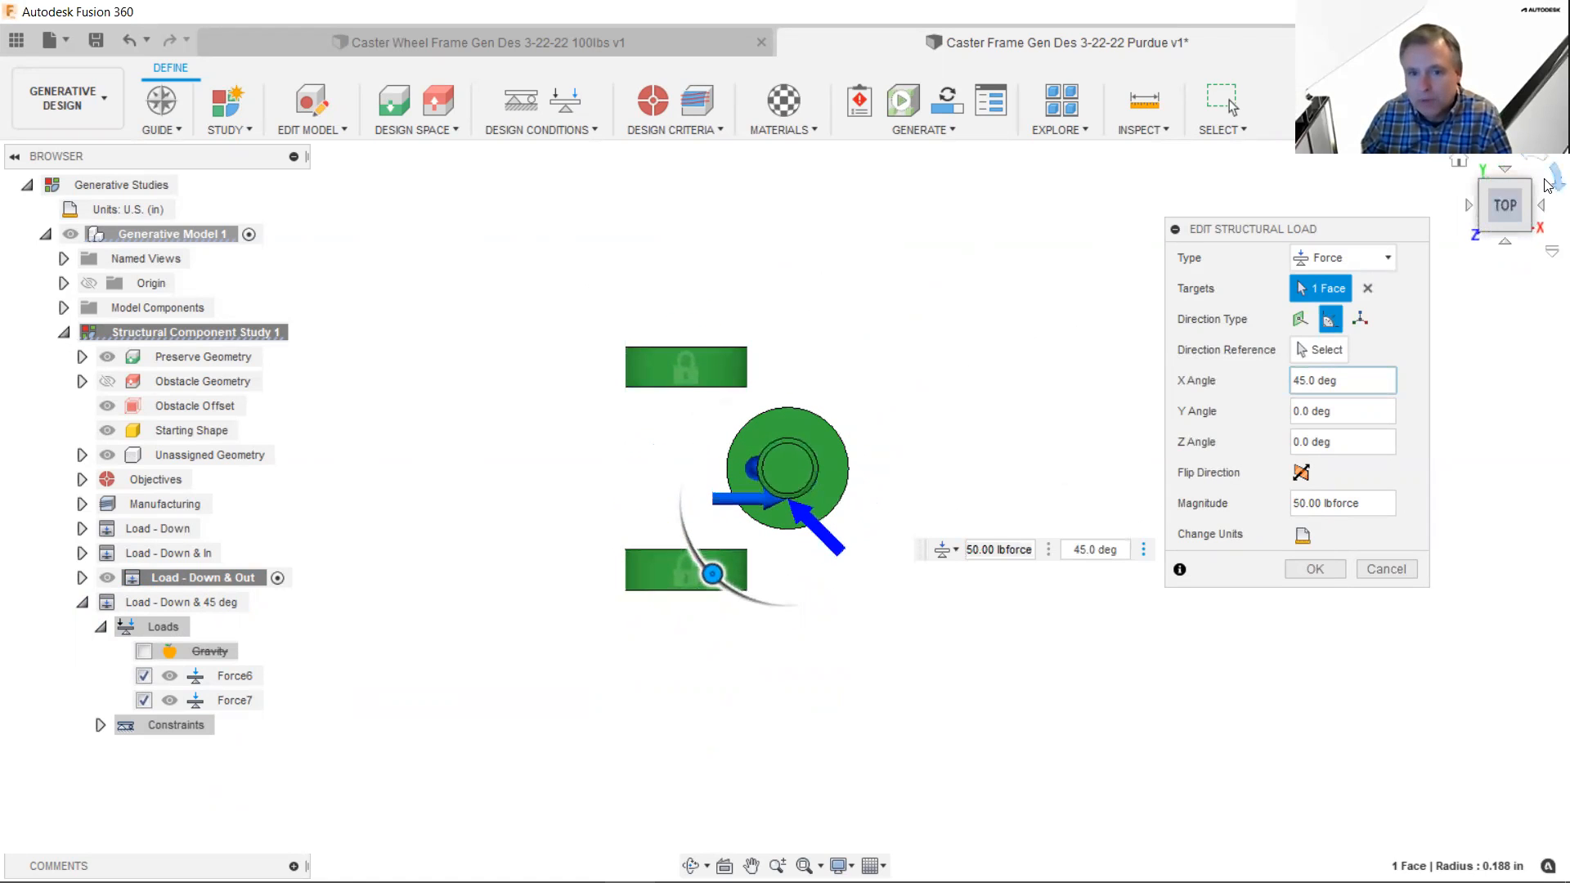
left_click(1548, 185)
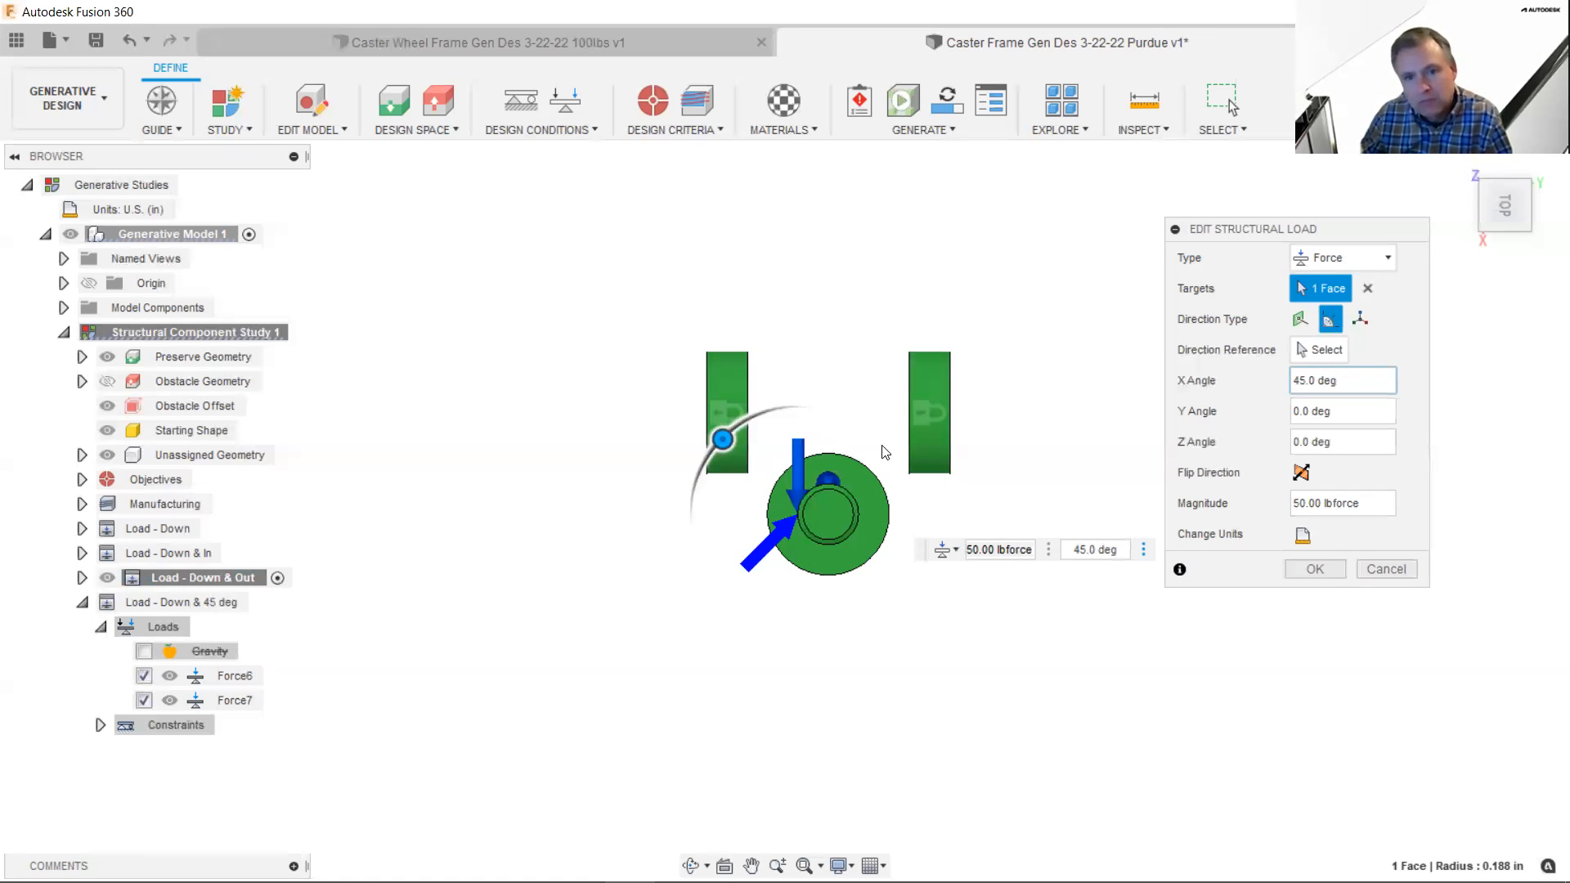
left_click(1315, 566)
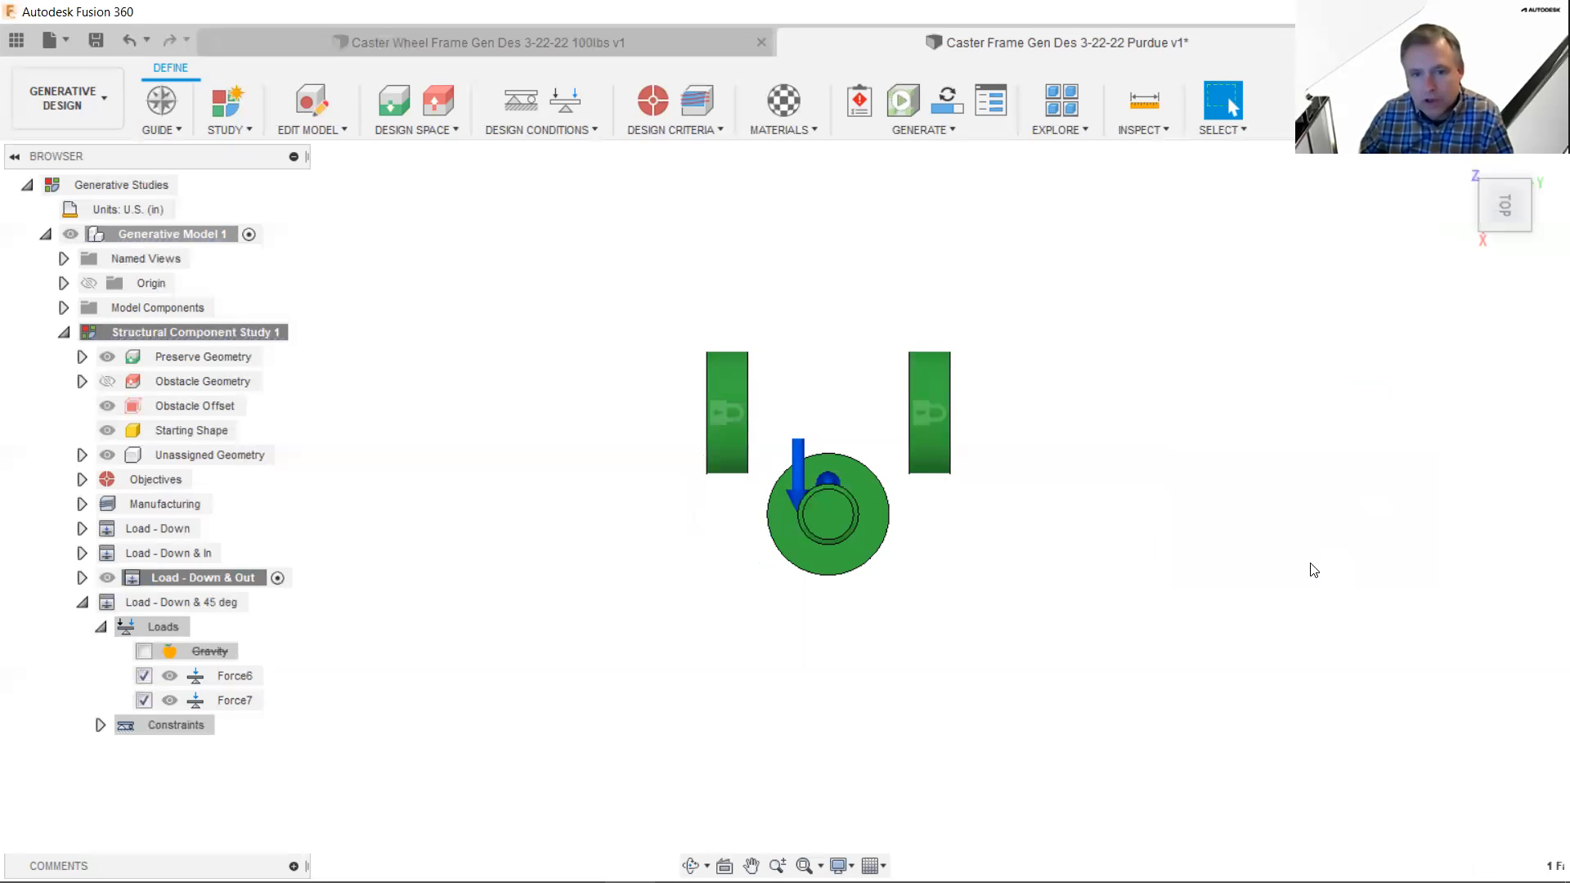
- Collapse the Load - Down & 45 deg load case and clone it
left_click(82, 602)
right_click(180, 602)
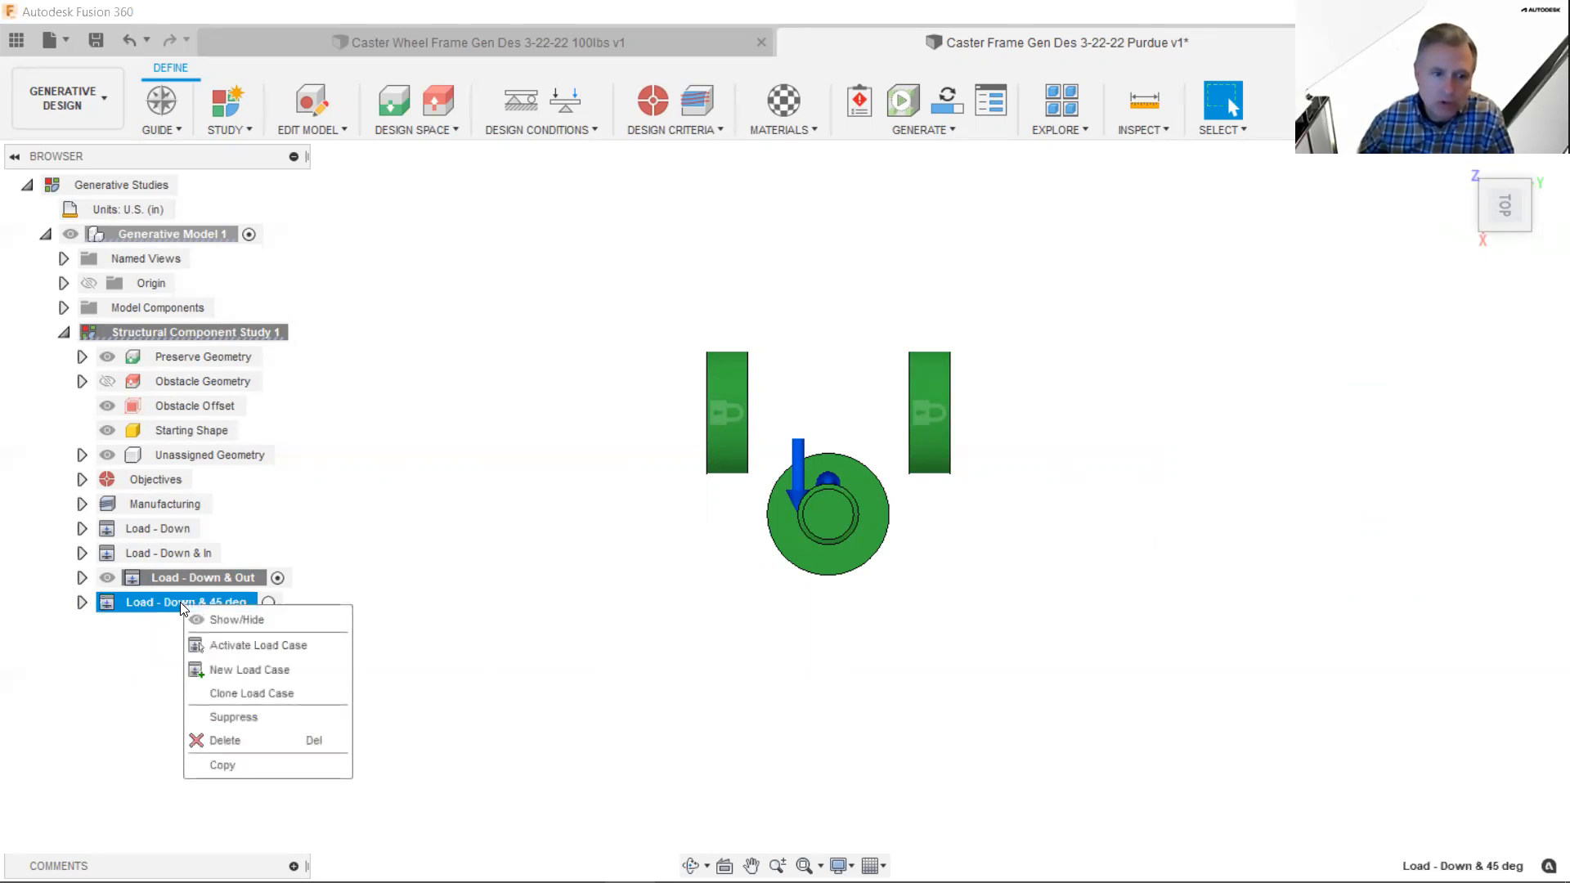
left_click(332, 687)
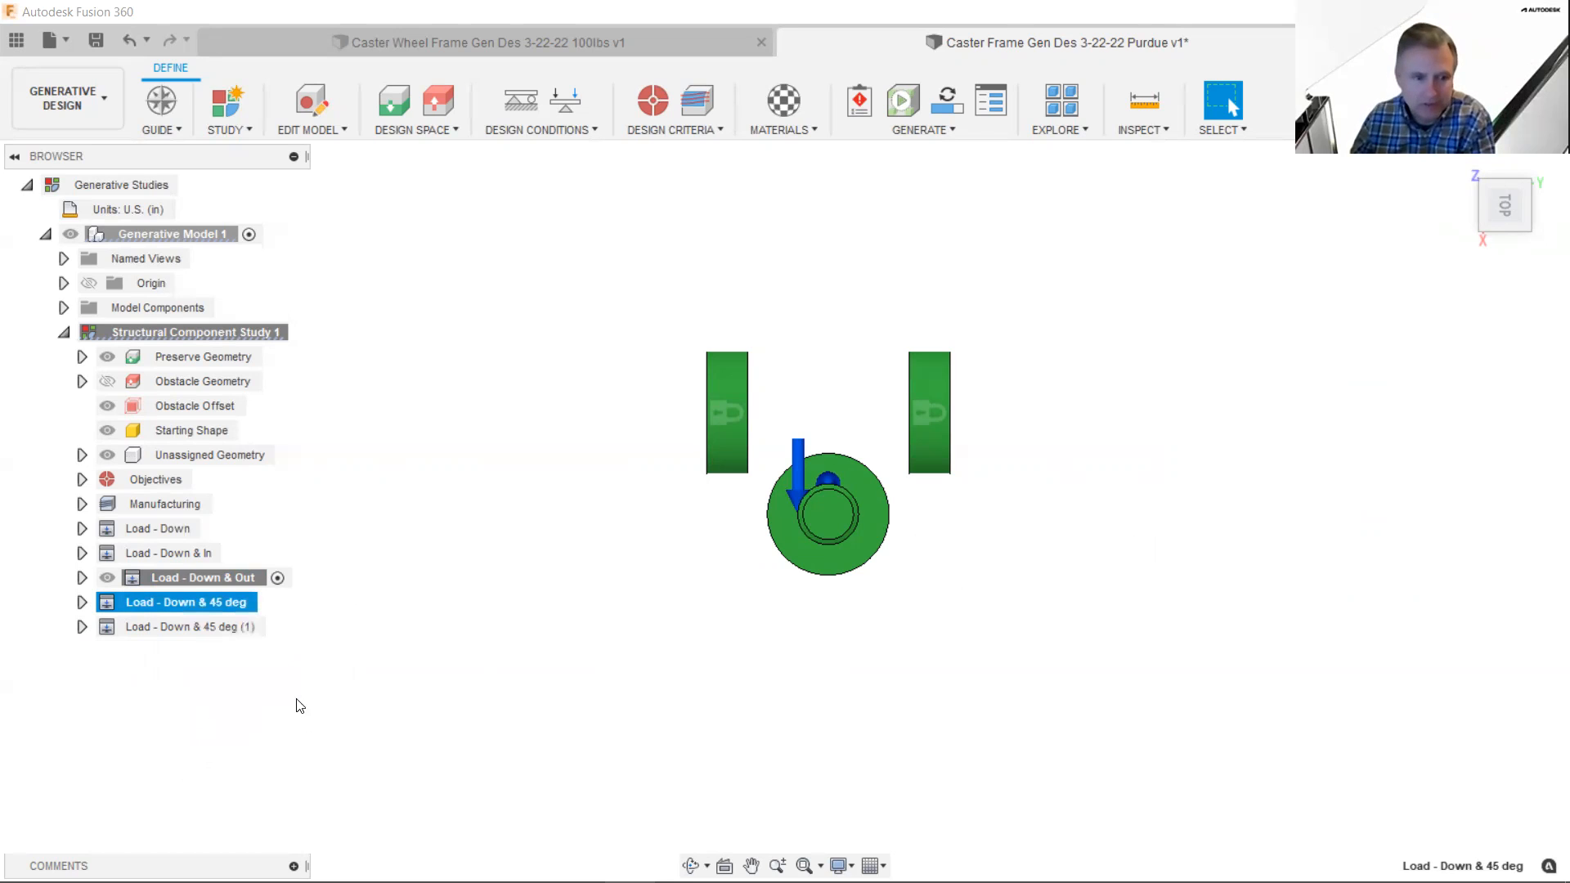
- Rename the cloned load case as Load - Down & 135 deg
left_click(210, 628)
left_click(211, 627)
left_click(213, 628)
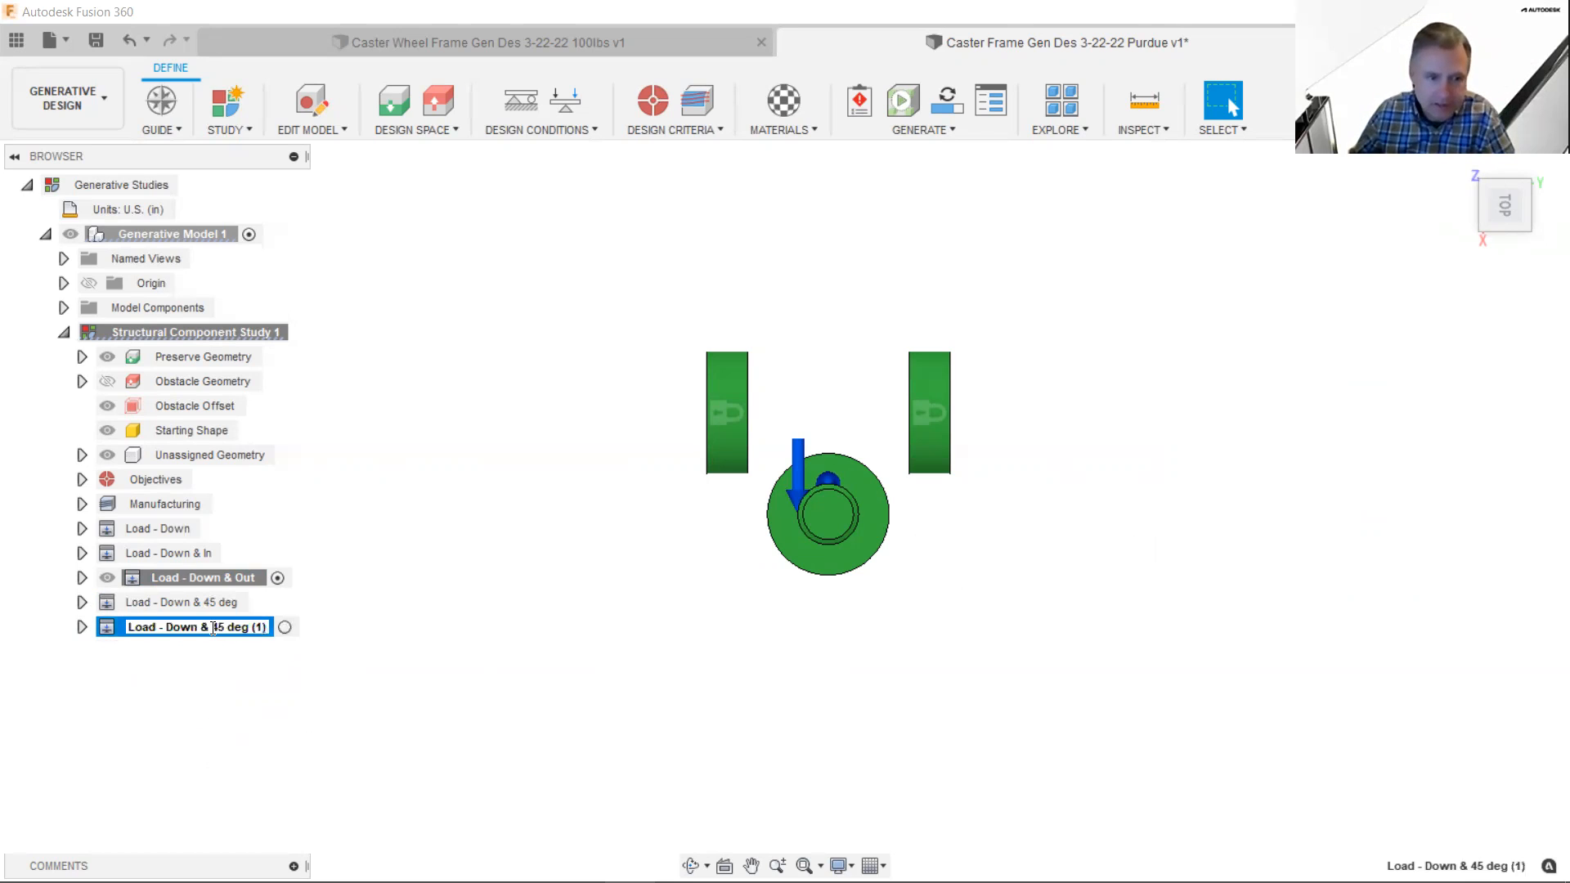
type("135")
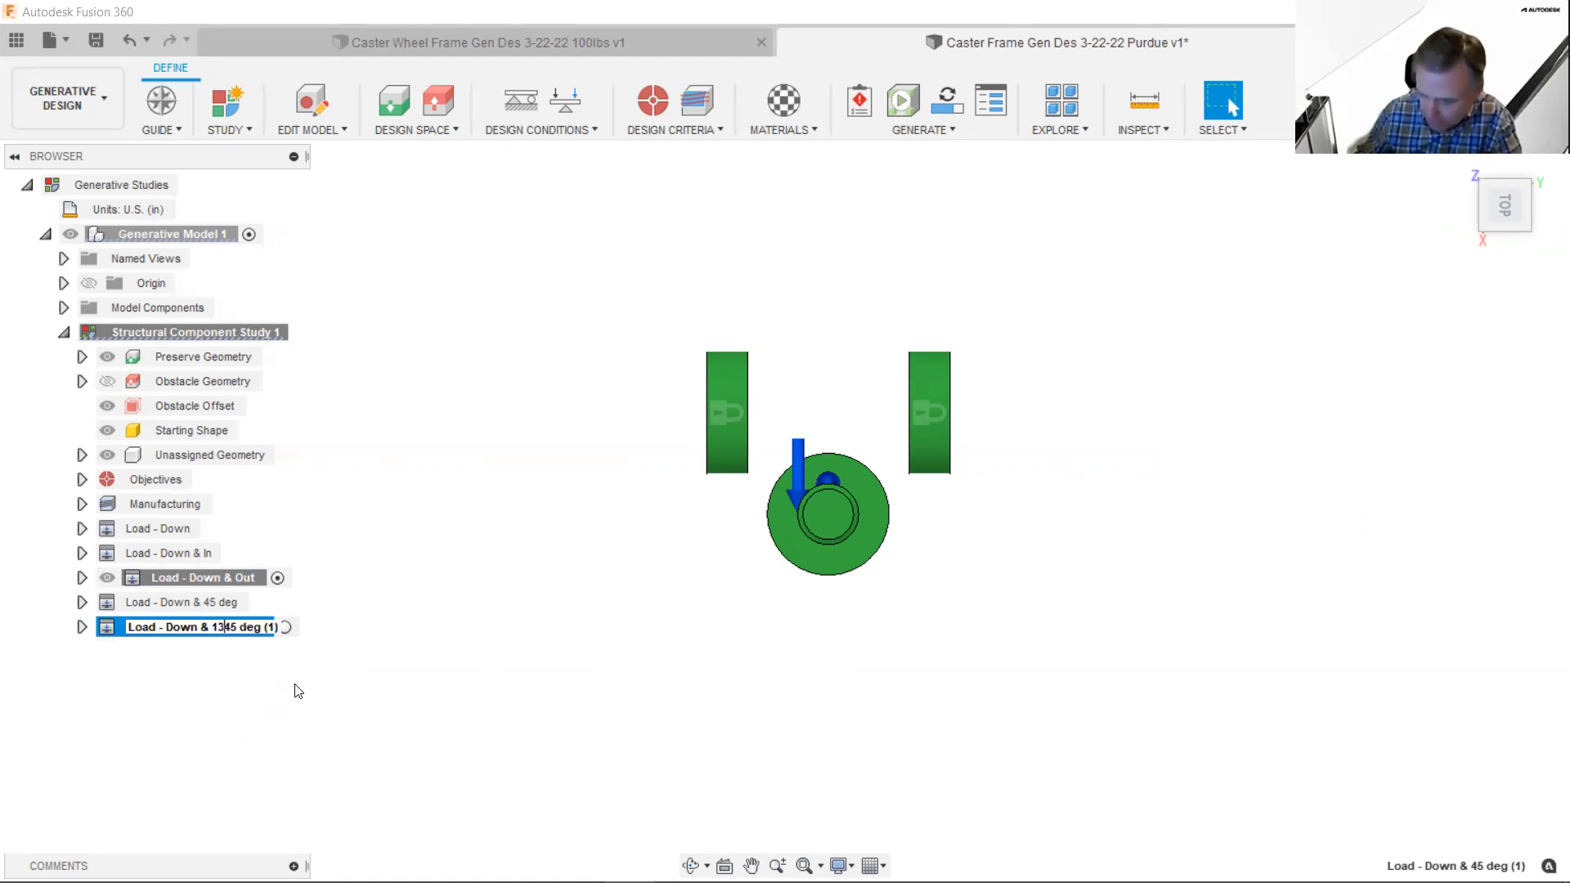
key("Delete")
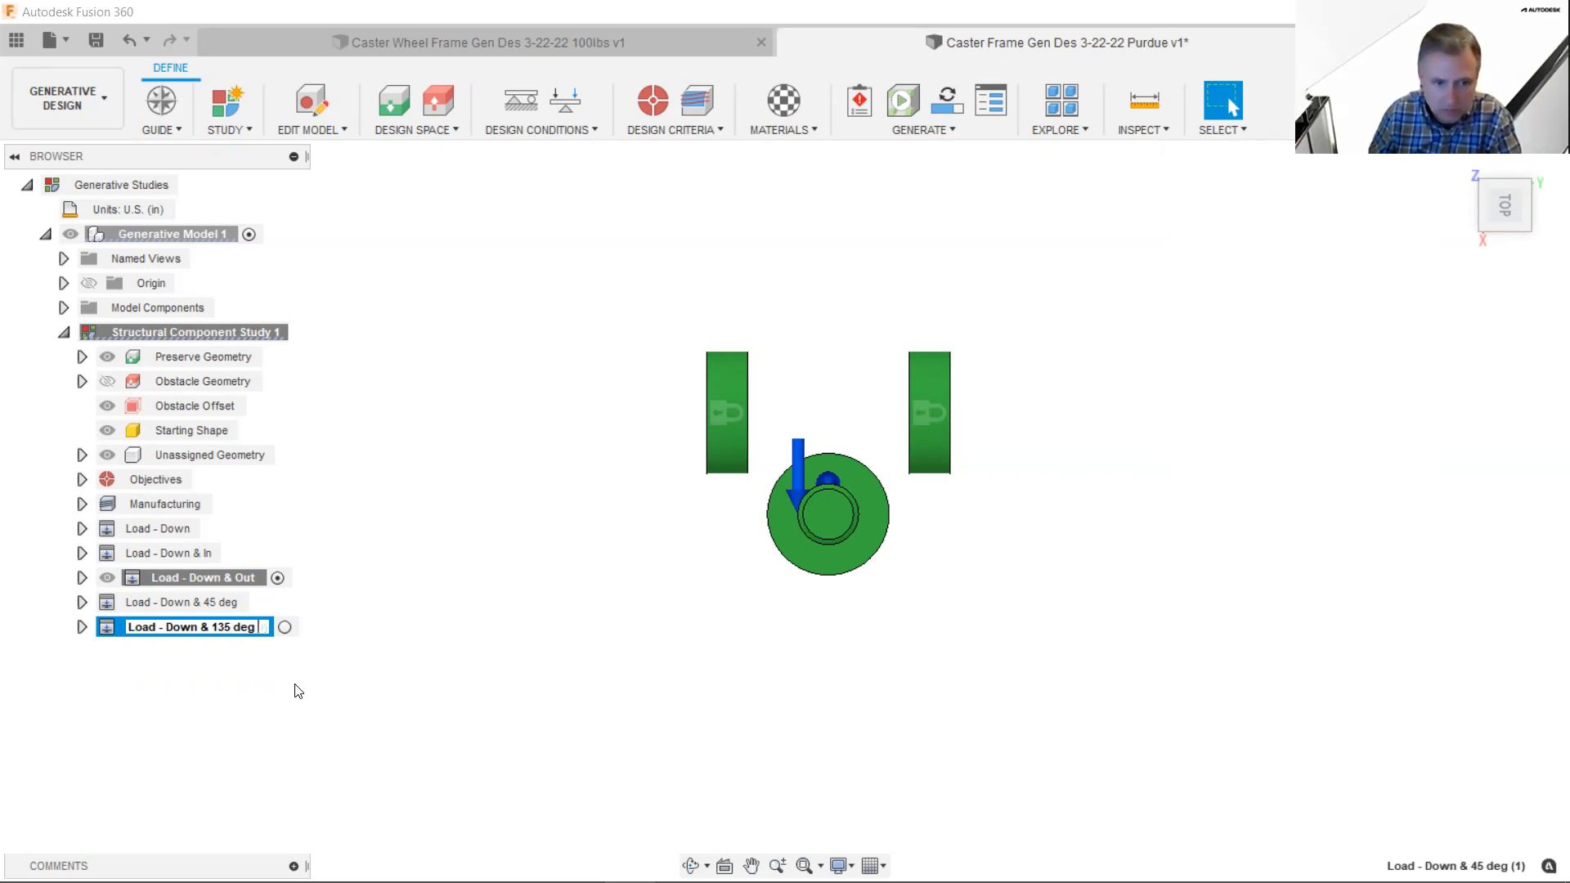
key("Return")
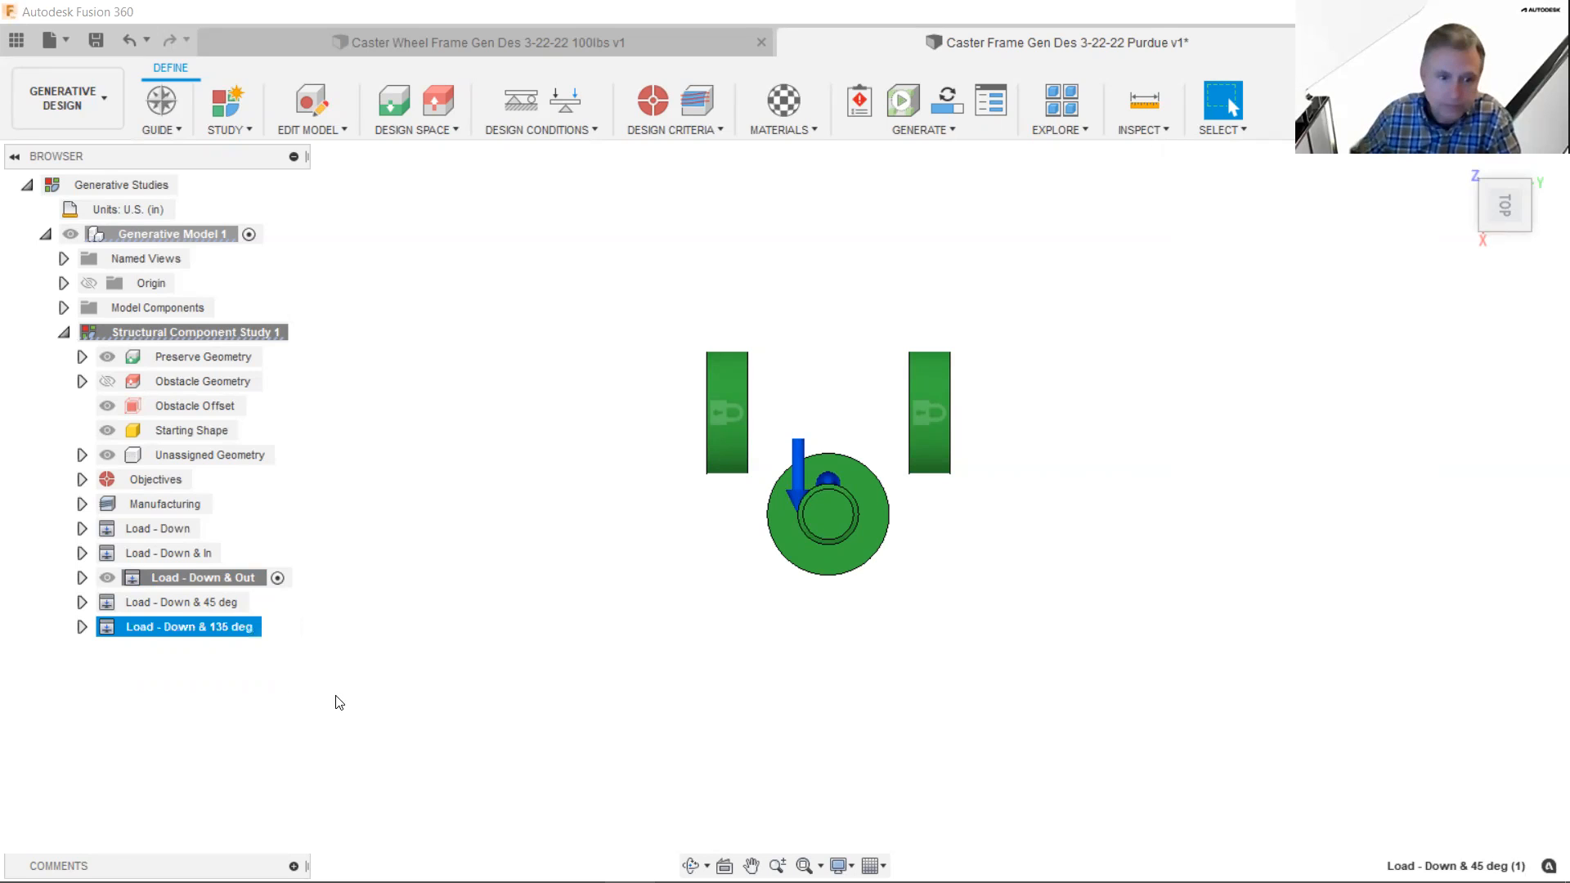
- Expand the loads of Load - Down & 135 deg and open the sideways force on the stem for editing
left_click(82, 627)
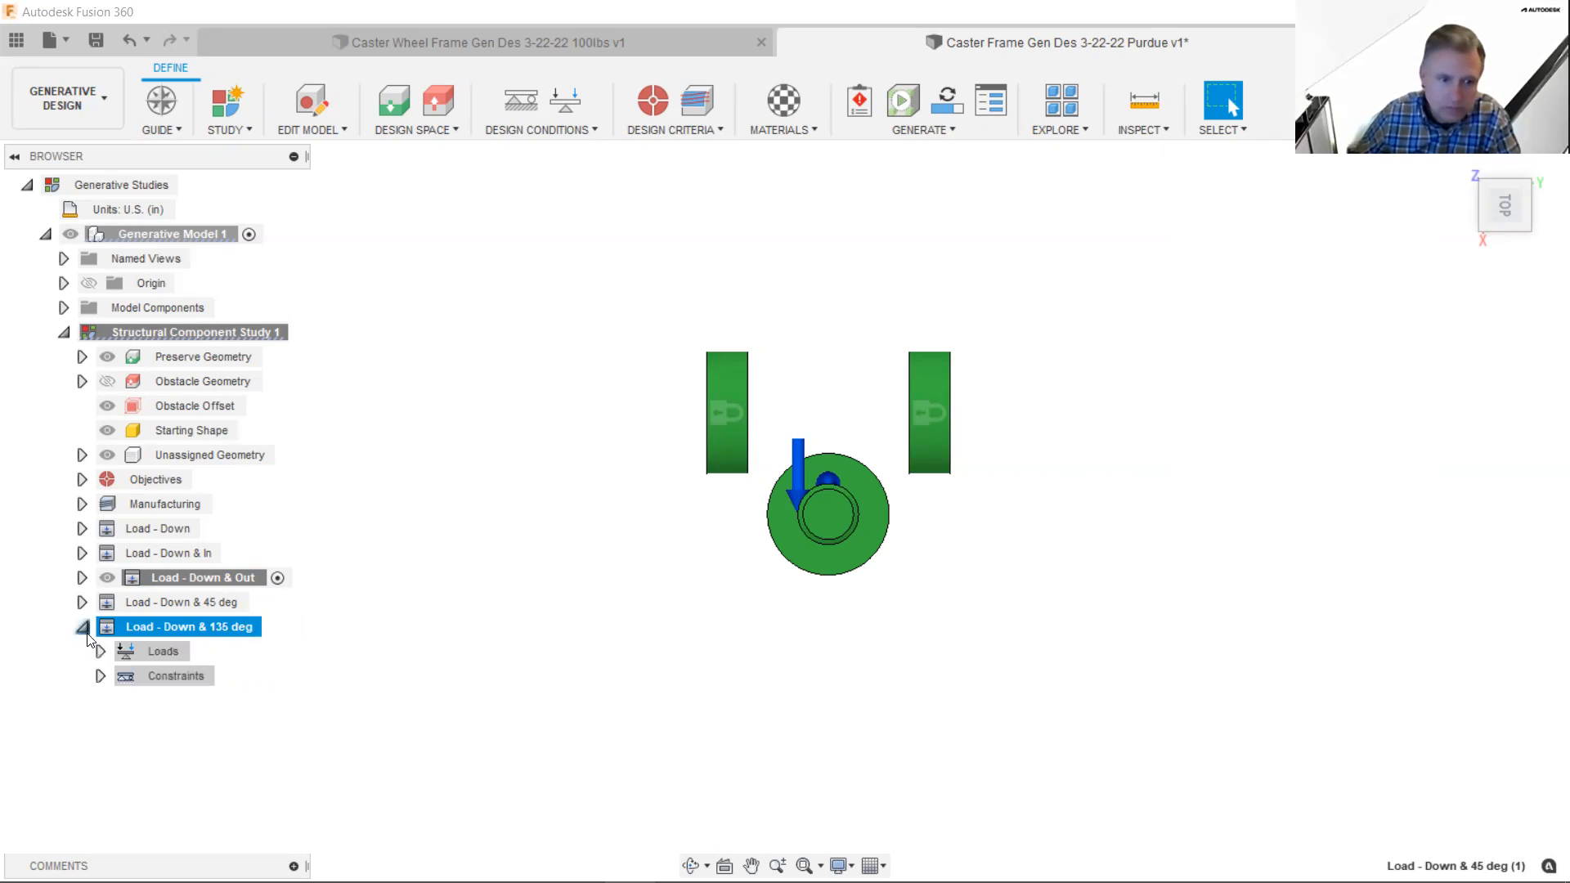
left_click(99, 651)
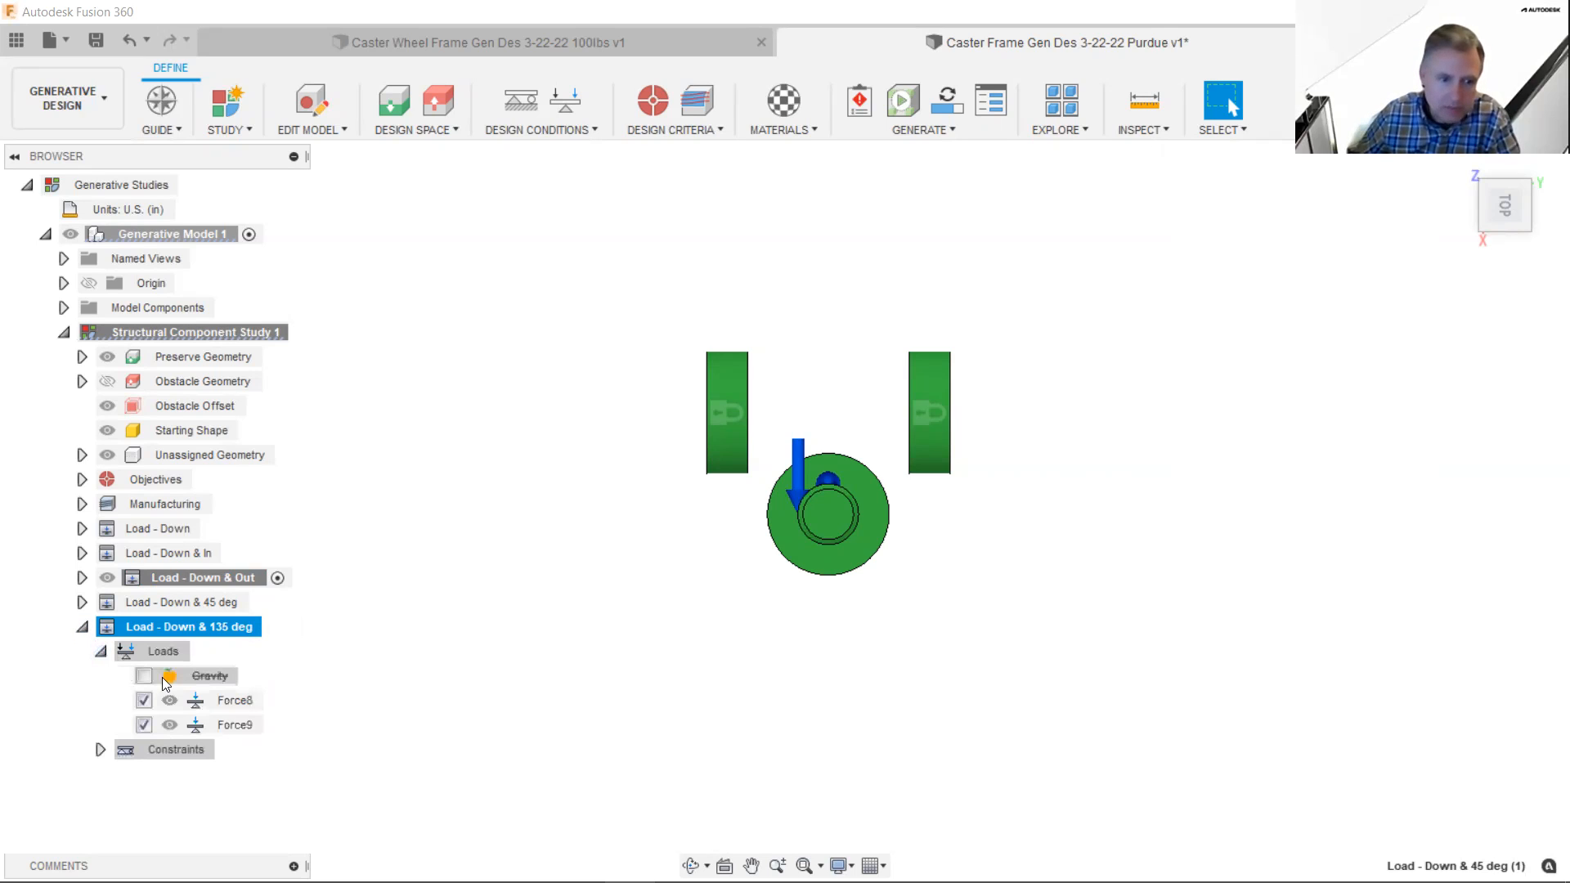
left_click(254, 728)
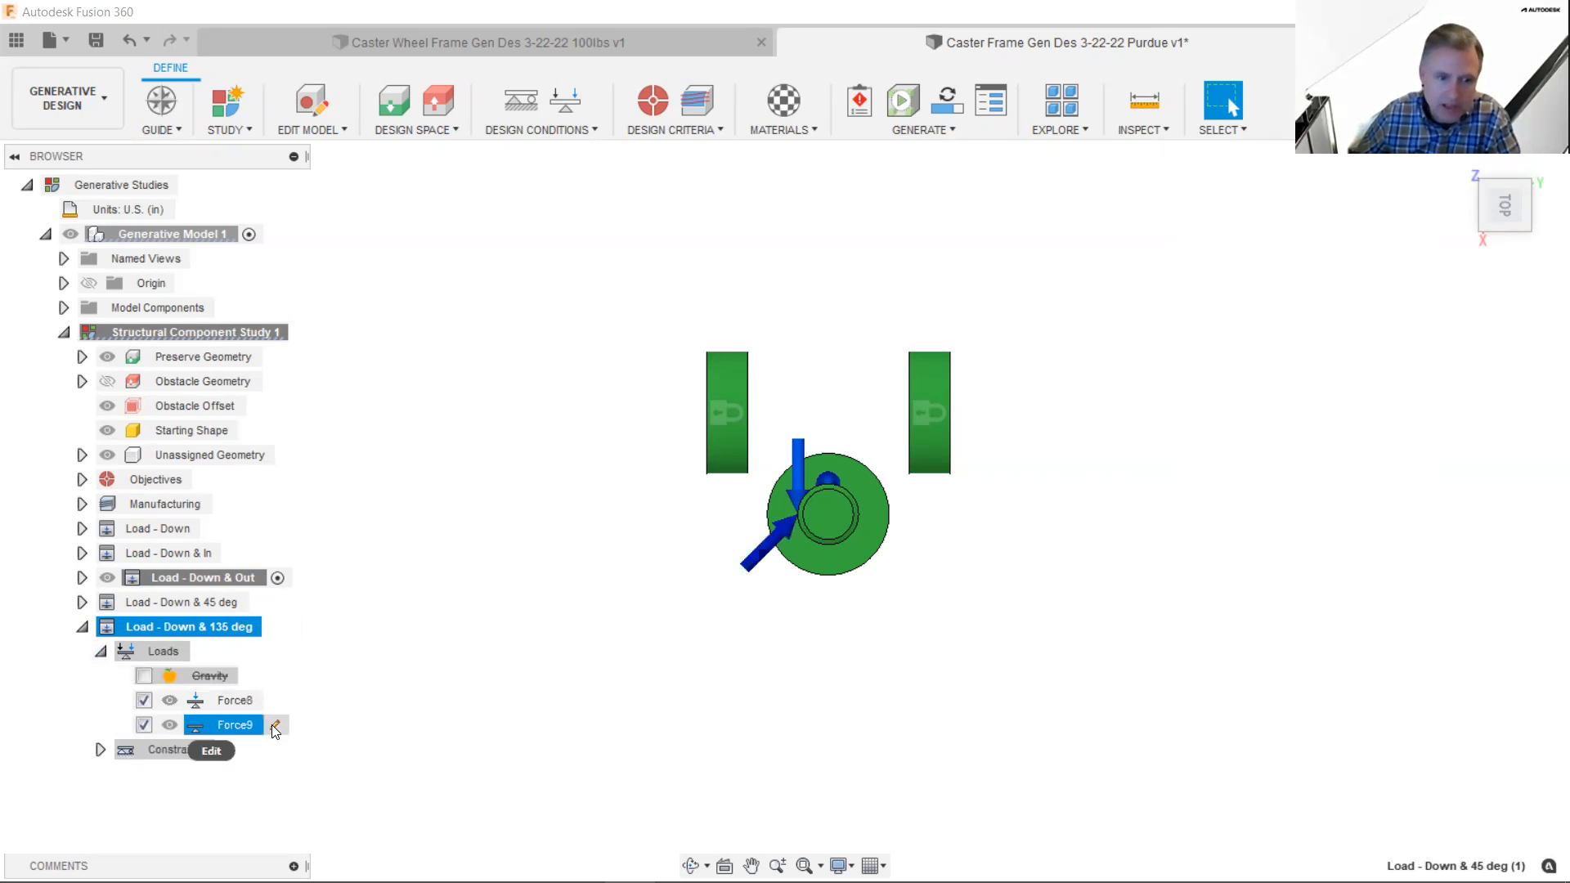
left_click(274, 727)
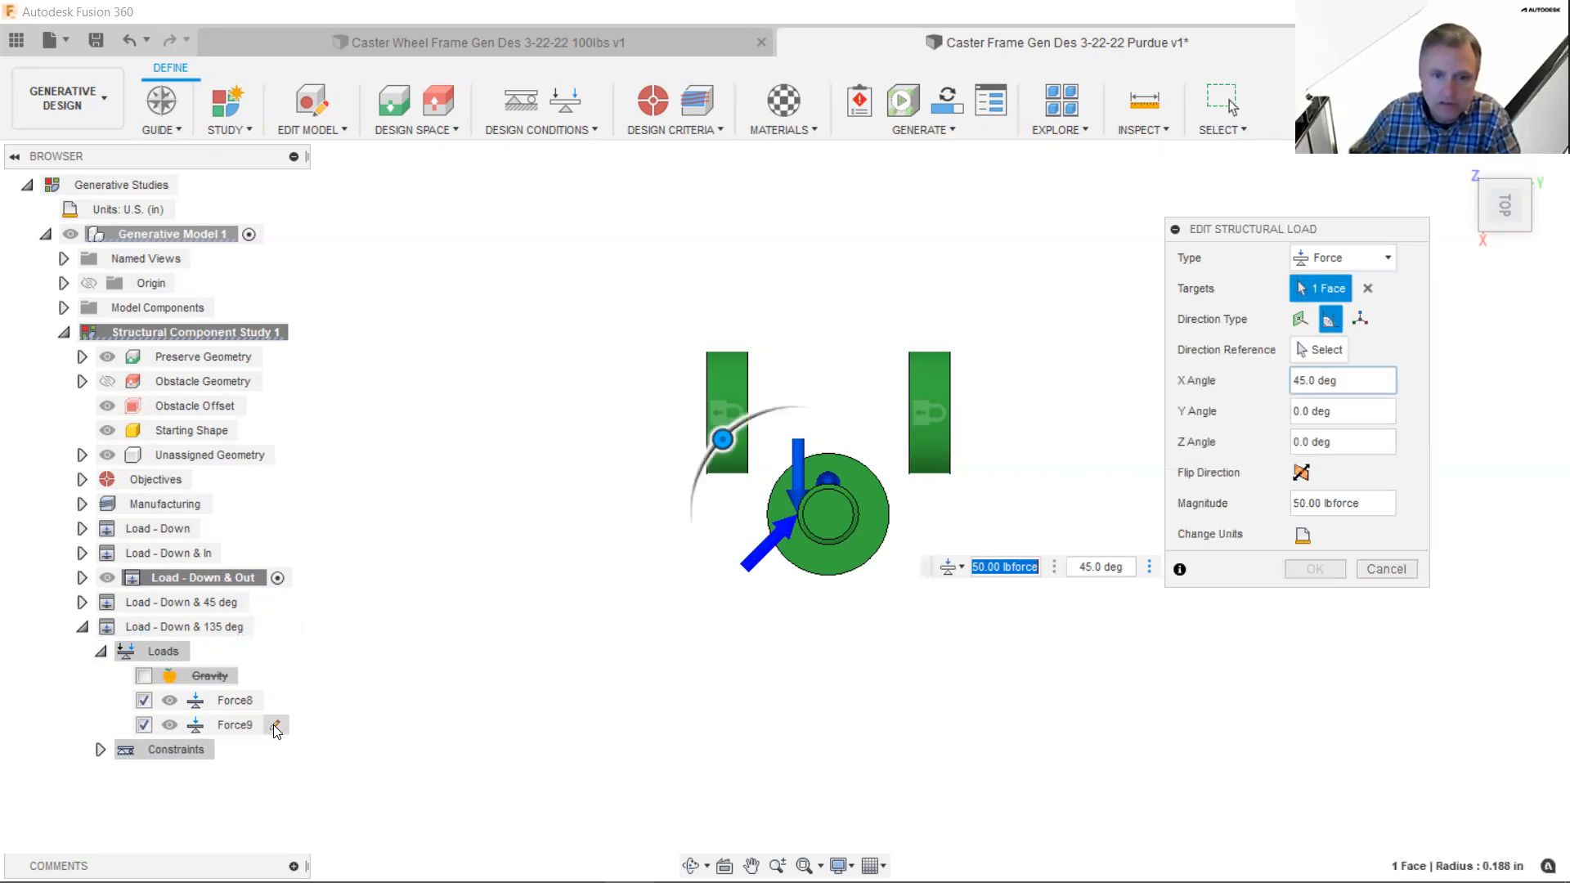
- Set the X angle of the second 50 lbforce load in the Down & 135 deg load case to 135 degrees
left_click_drag(723, 439, 723, 585)
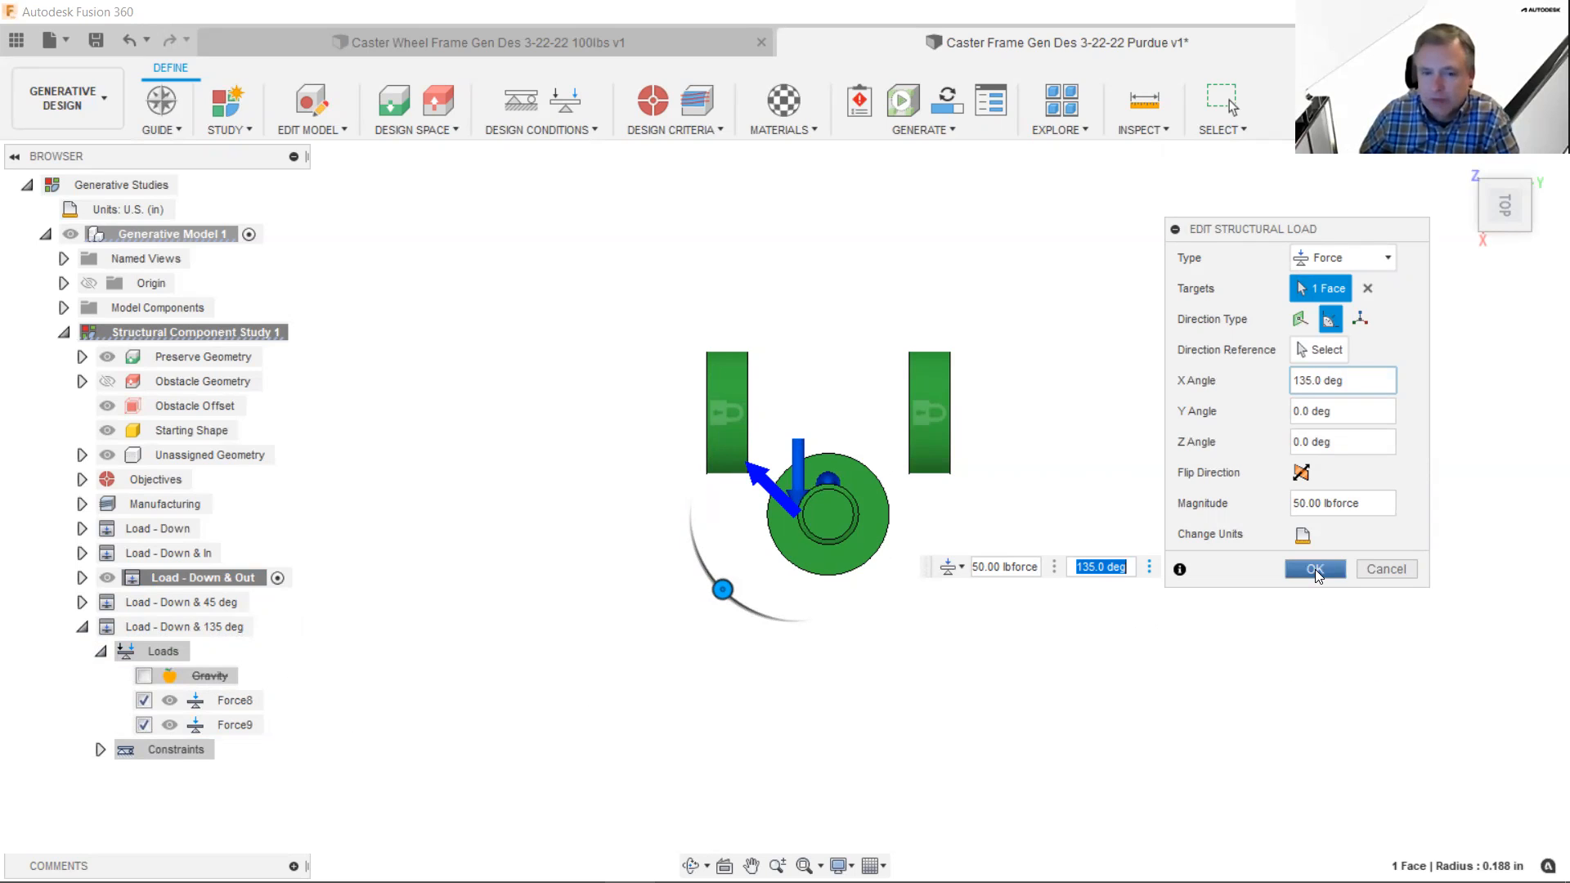
left_click(1315, 569)
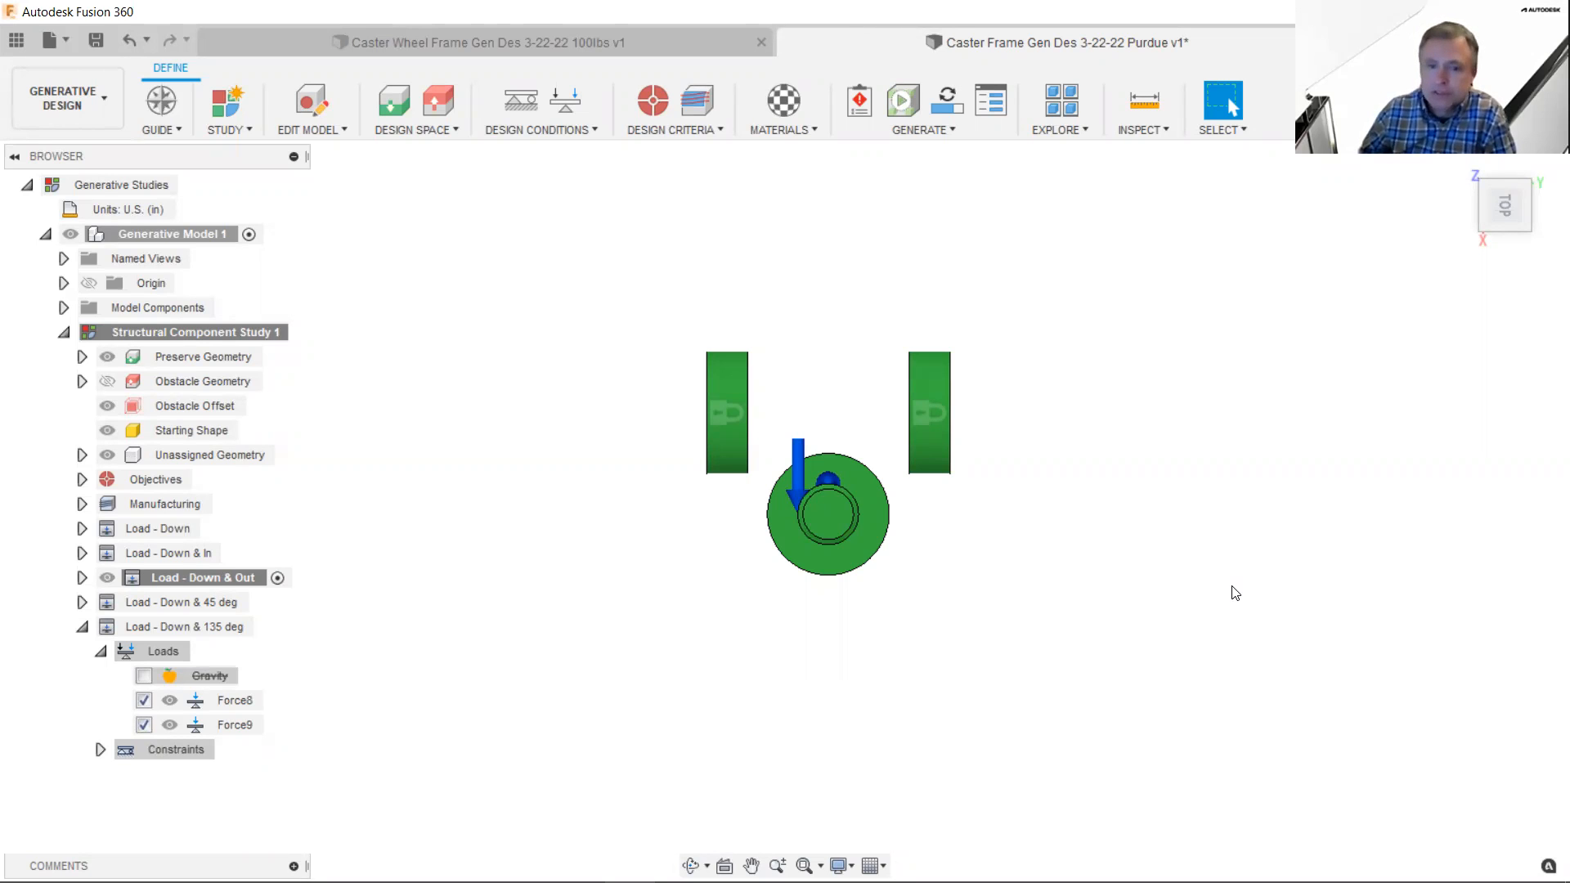
left_click(82, 627)
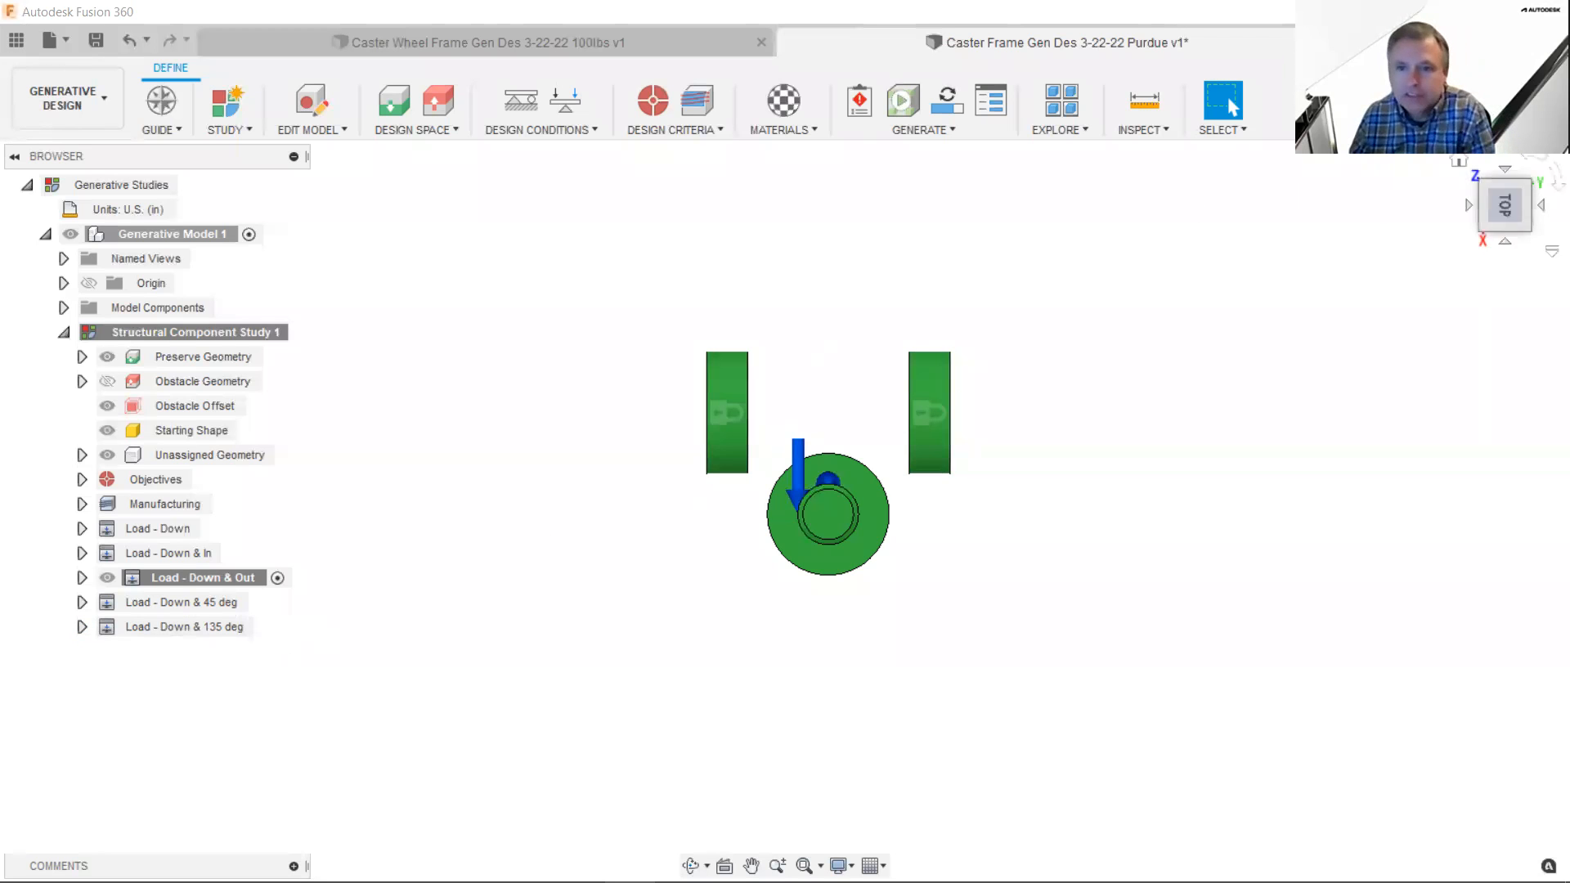
- Set the study's safety factor limit to 1.5, consulting the presentation slide on objectives, manufacturing and materials for the value
left_click(1463, 164)
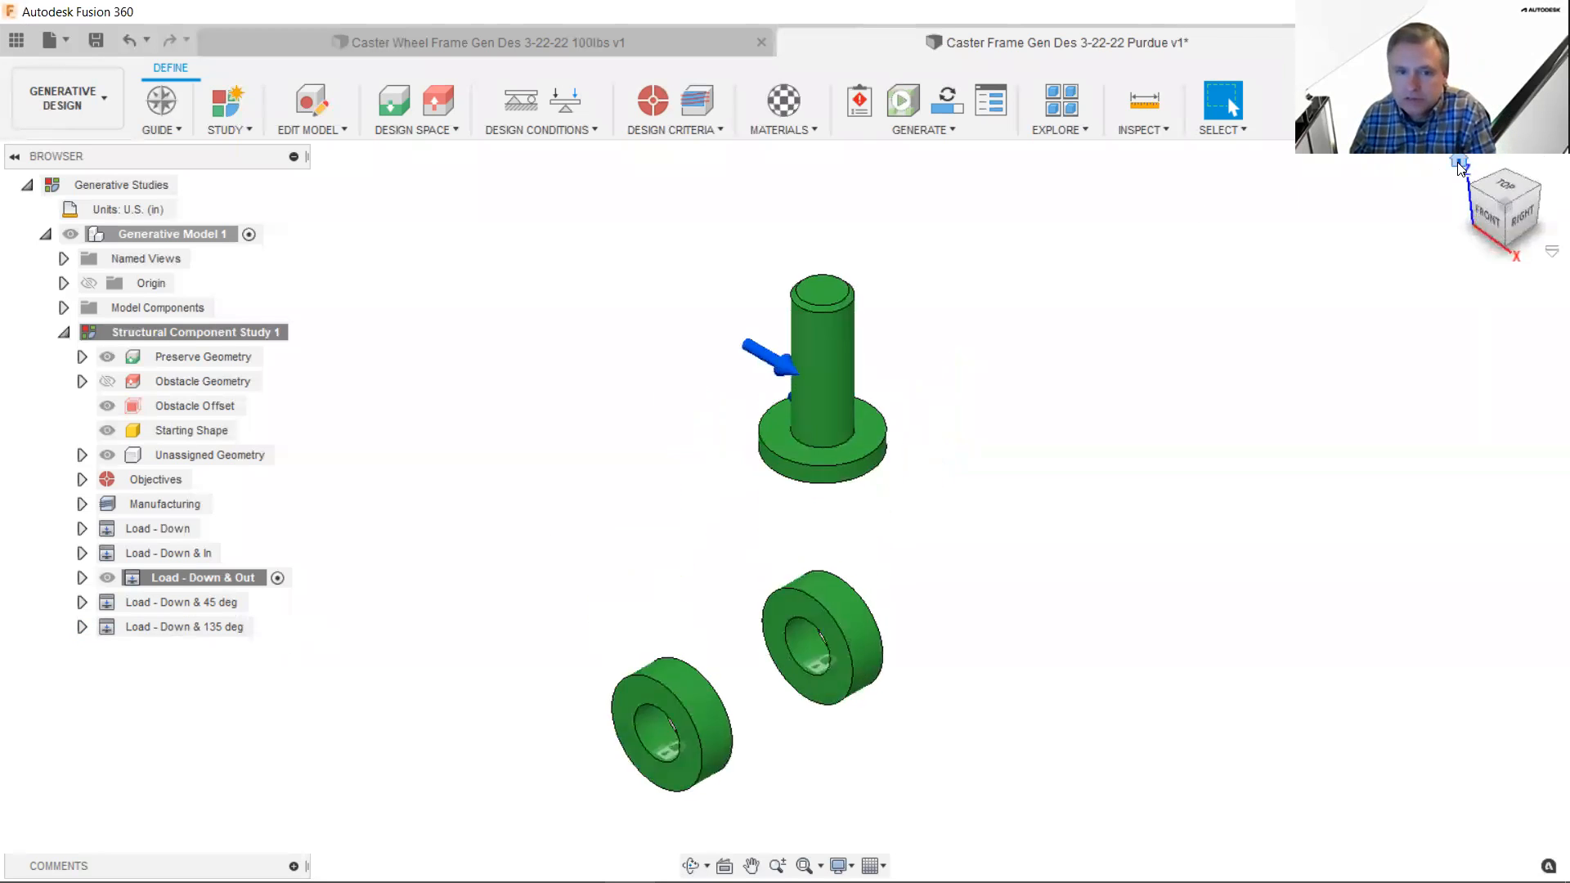
left_click(655, 103)
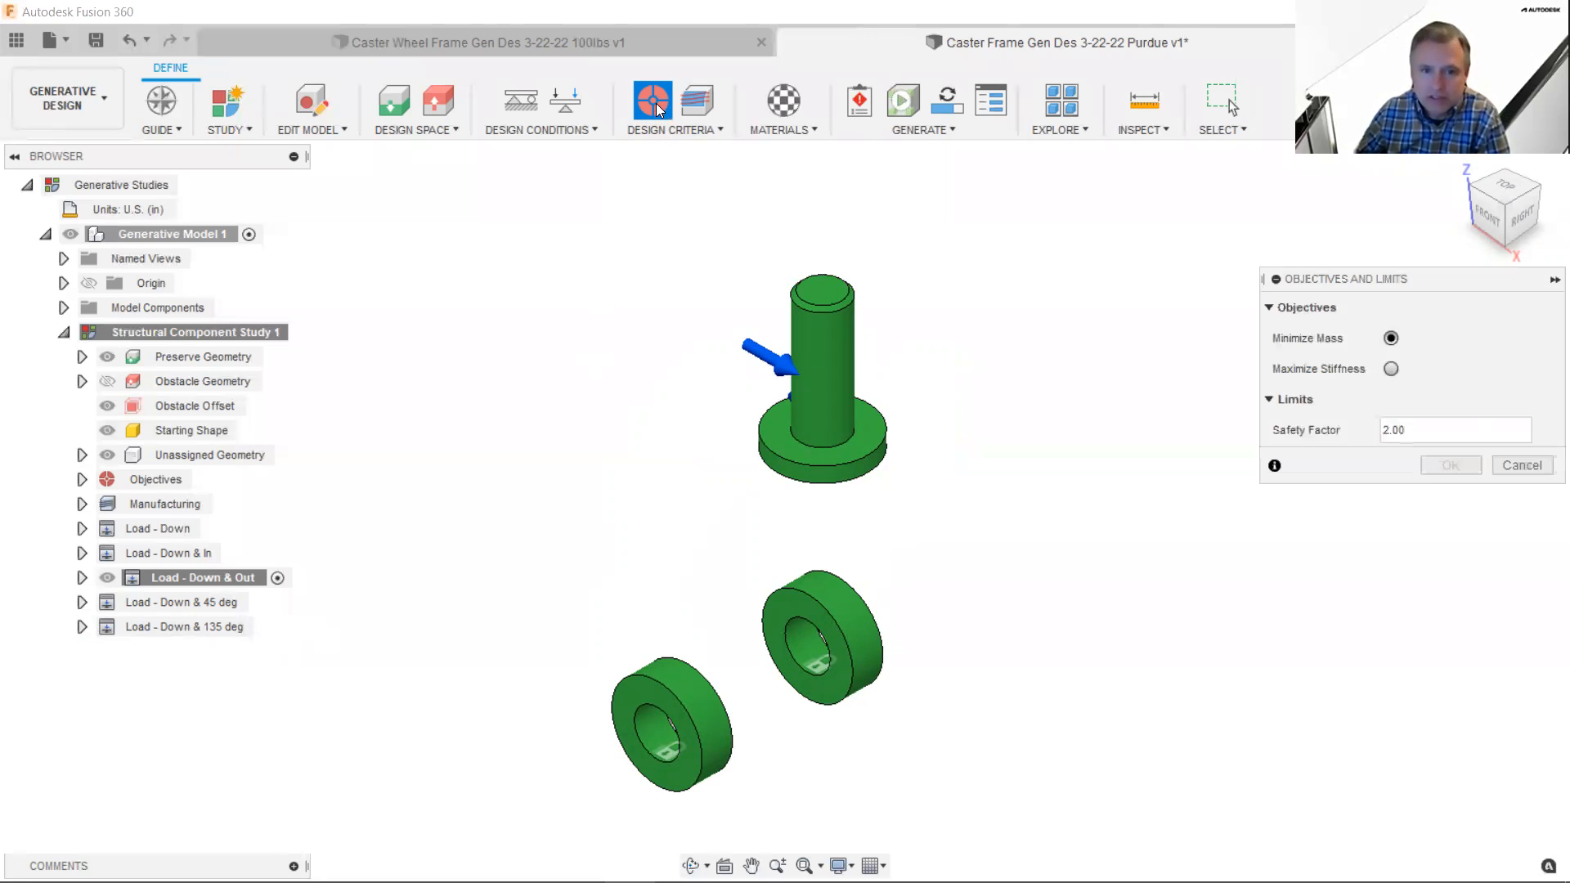
left_click_drag(1459, 279, 1283, 231)
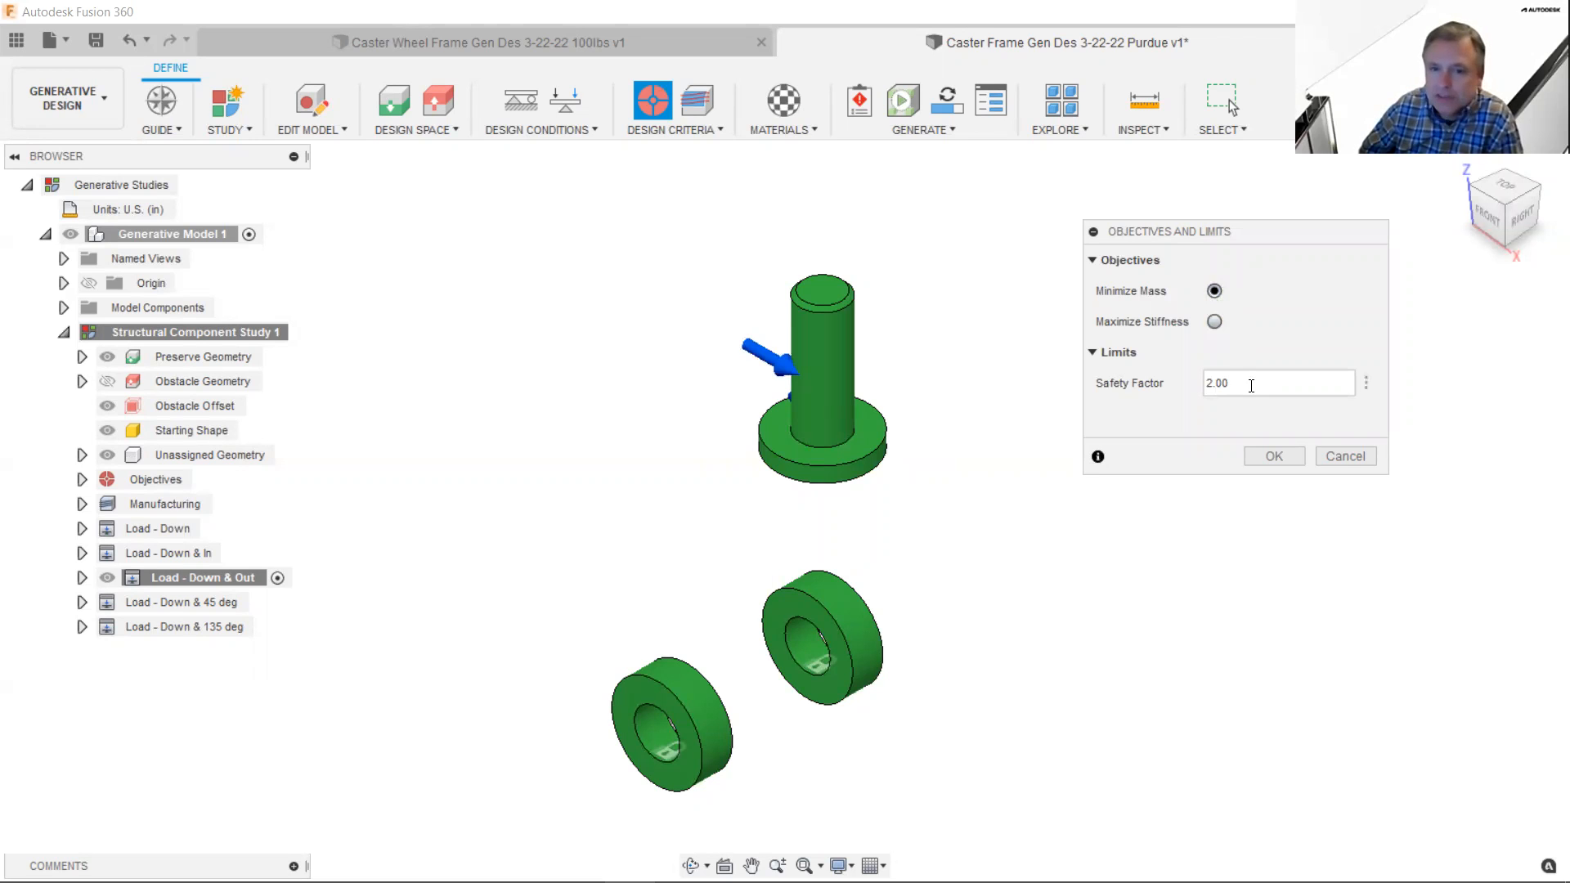
left_click_drag(1251, 386, 1169, 374)
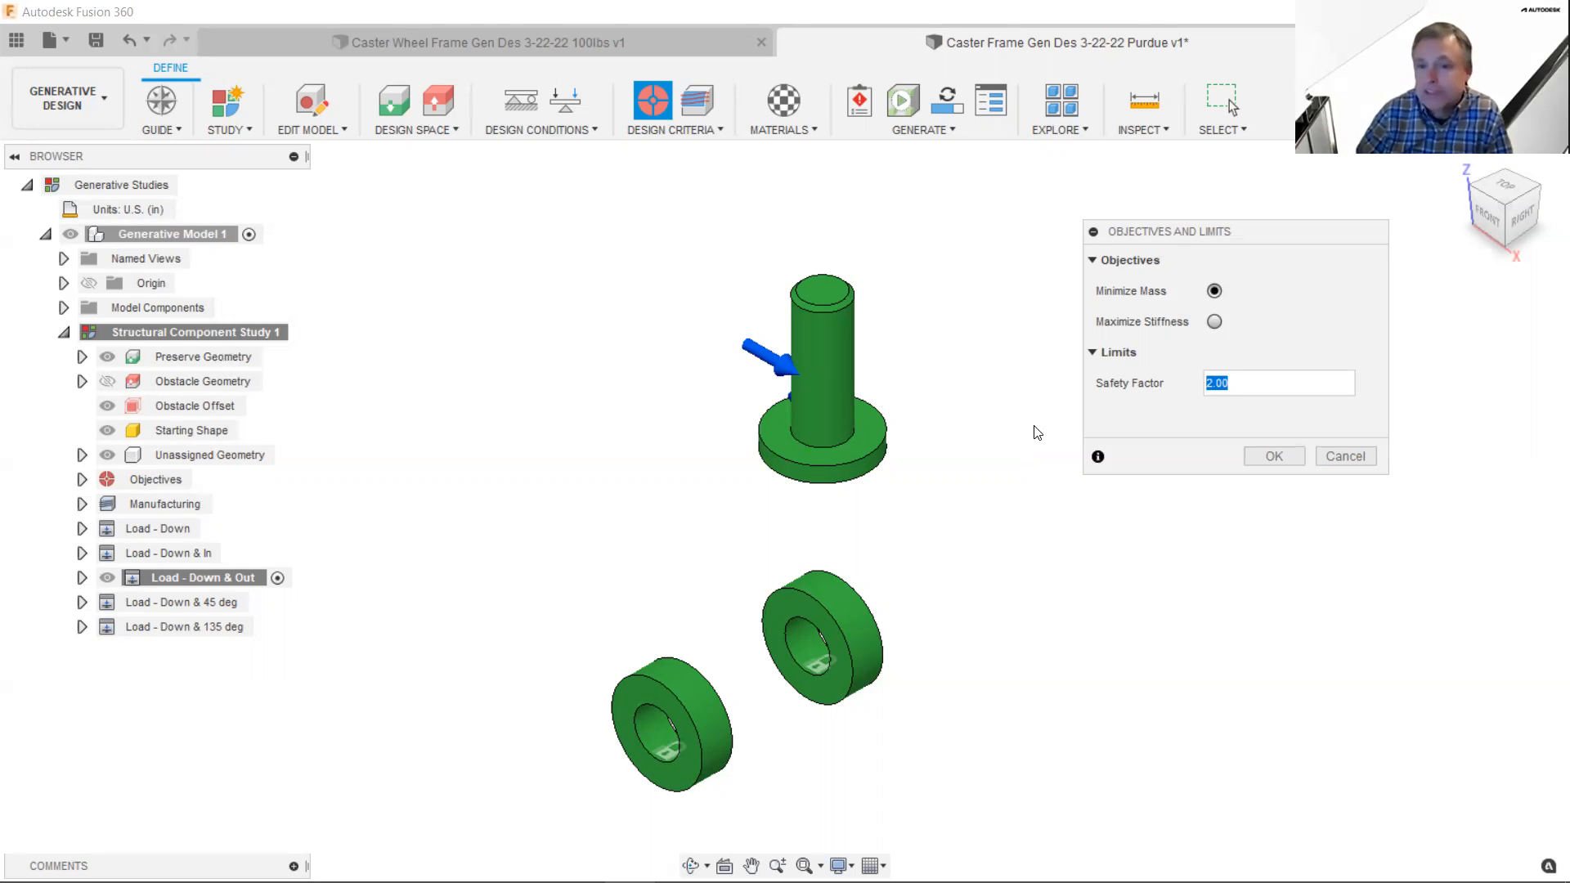
left_click(1246, 364)
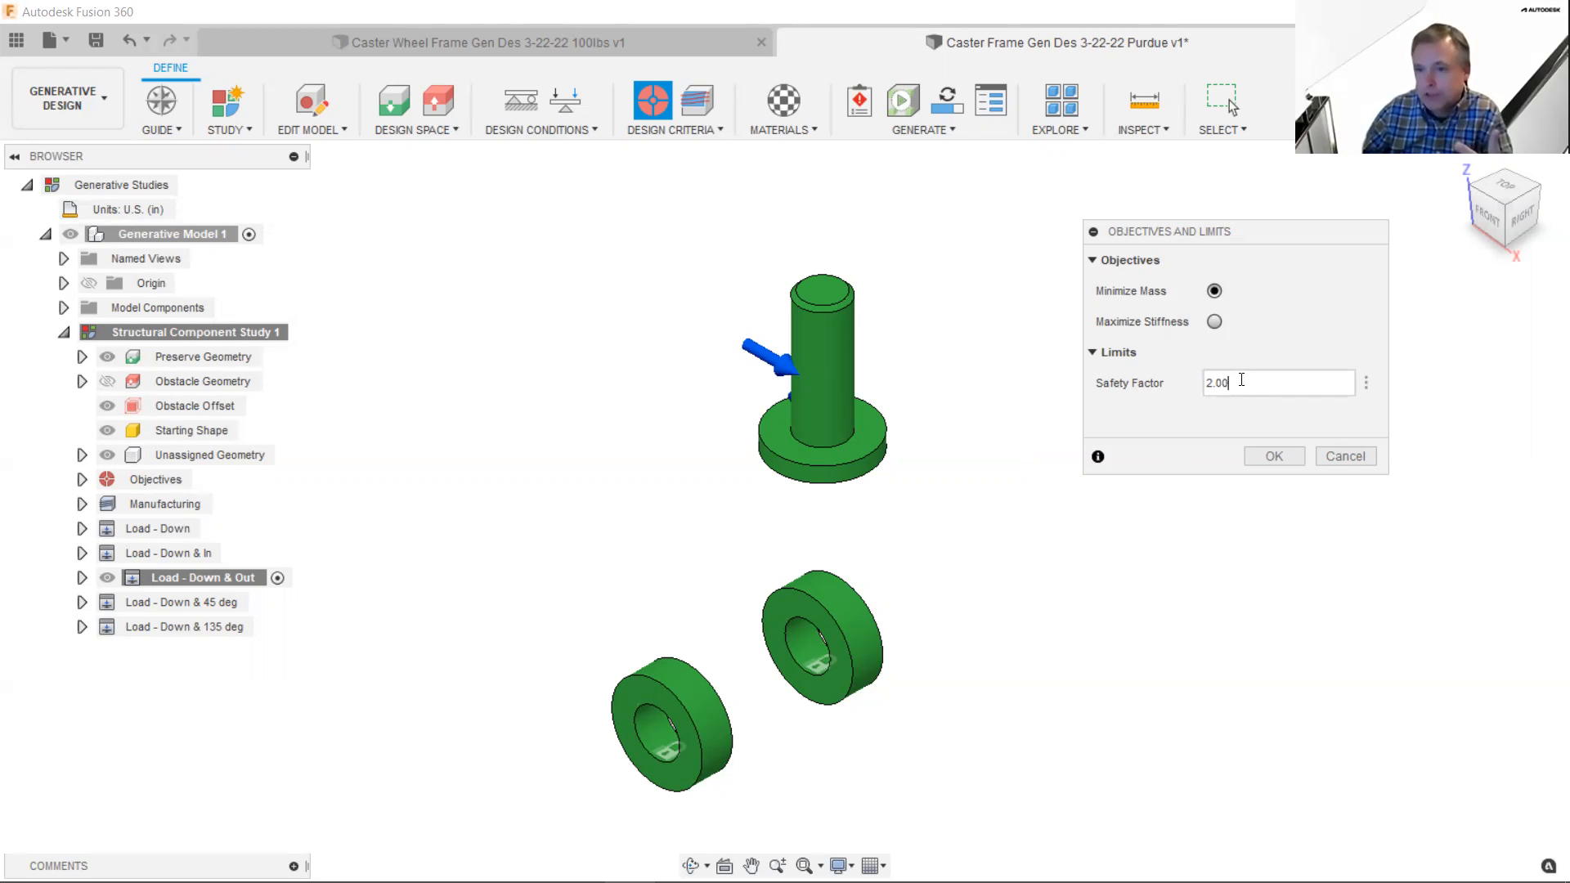
double_click(1242, 380)
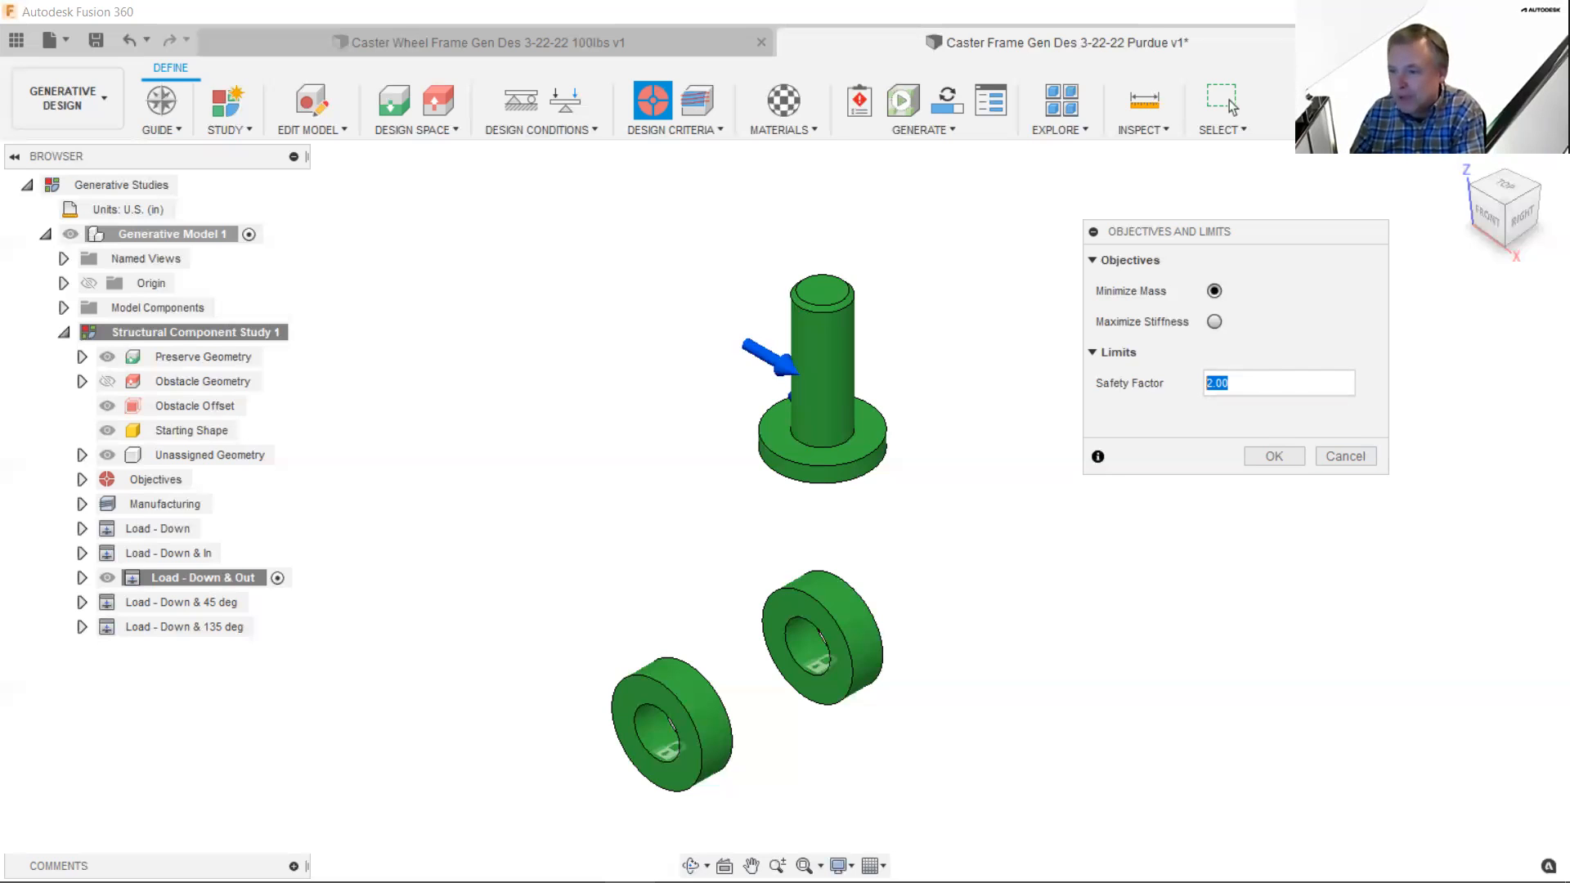
key("alt+Tab")
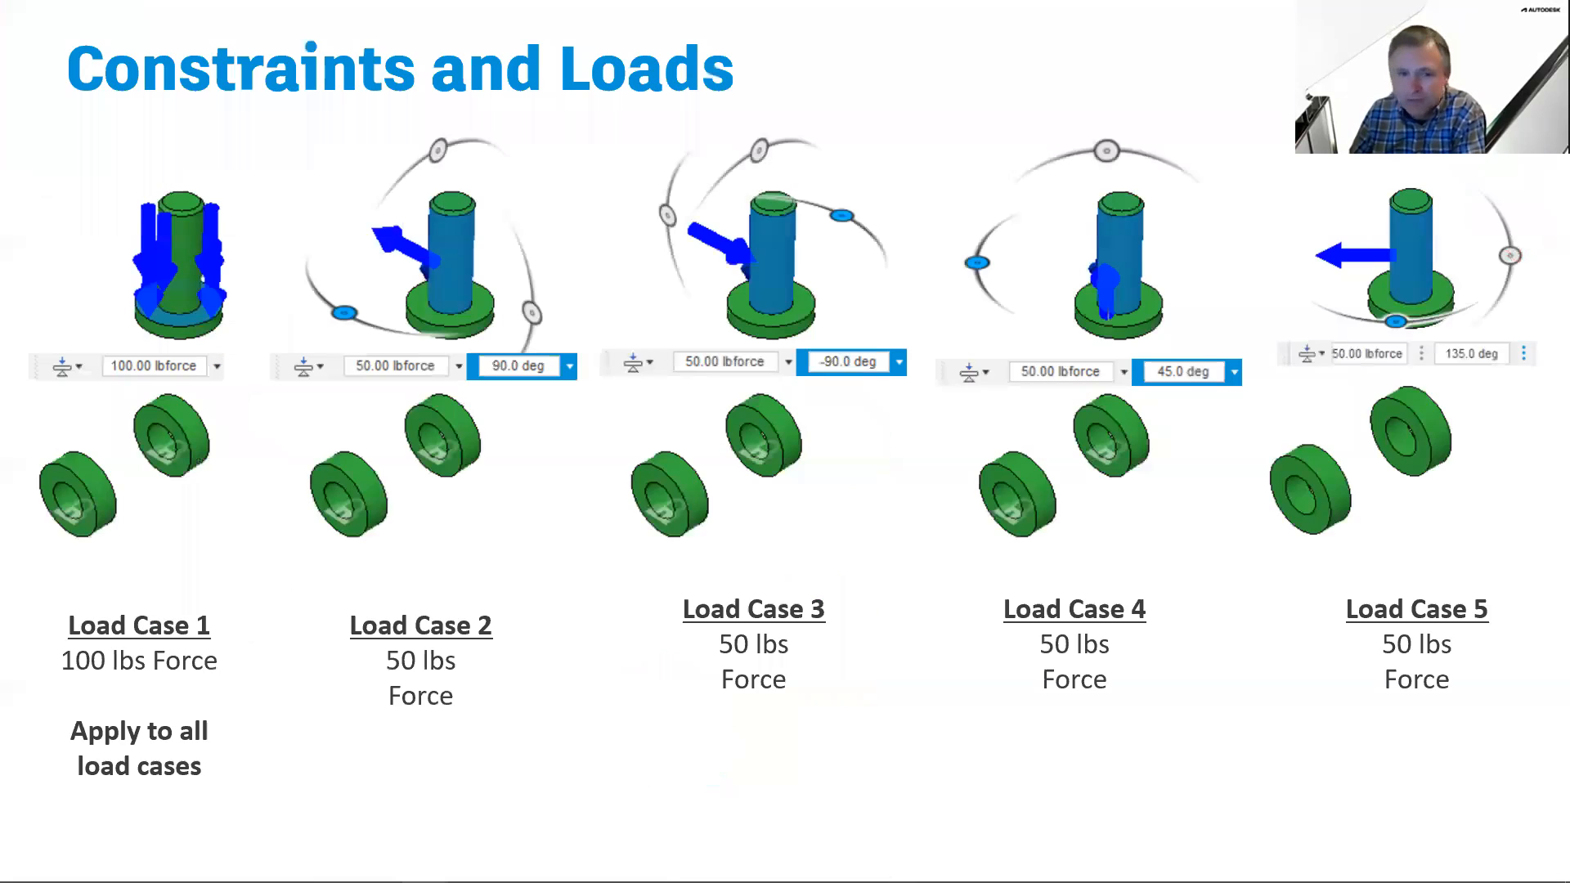
key("Right")
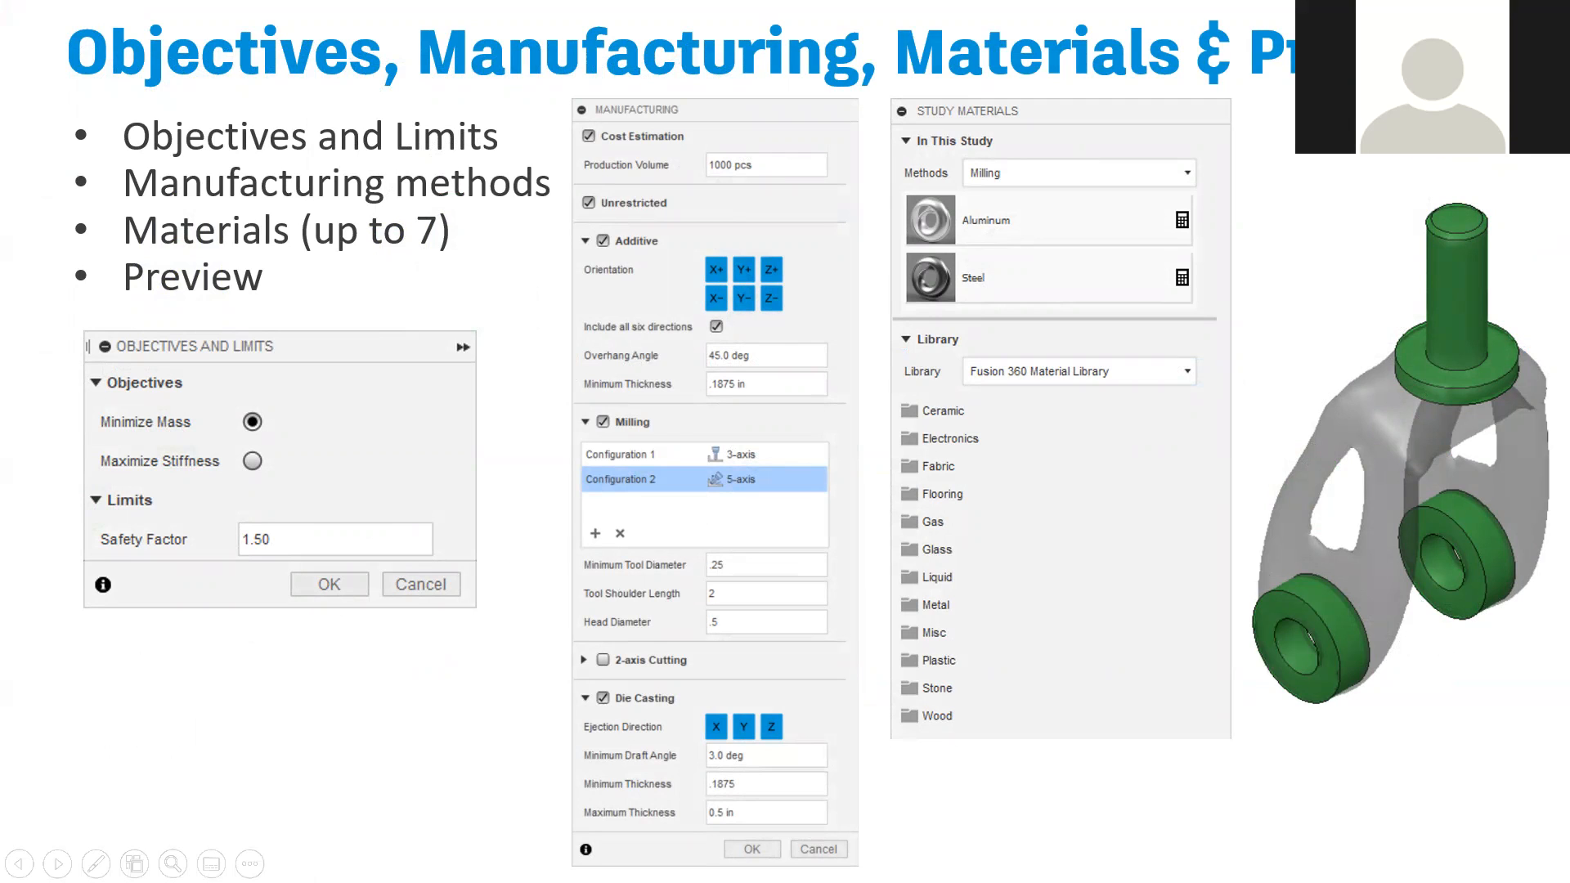
key("alt+Tab")
double_click(1252, 383)
type("1.5")
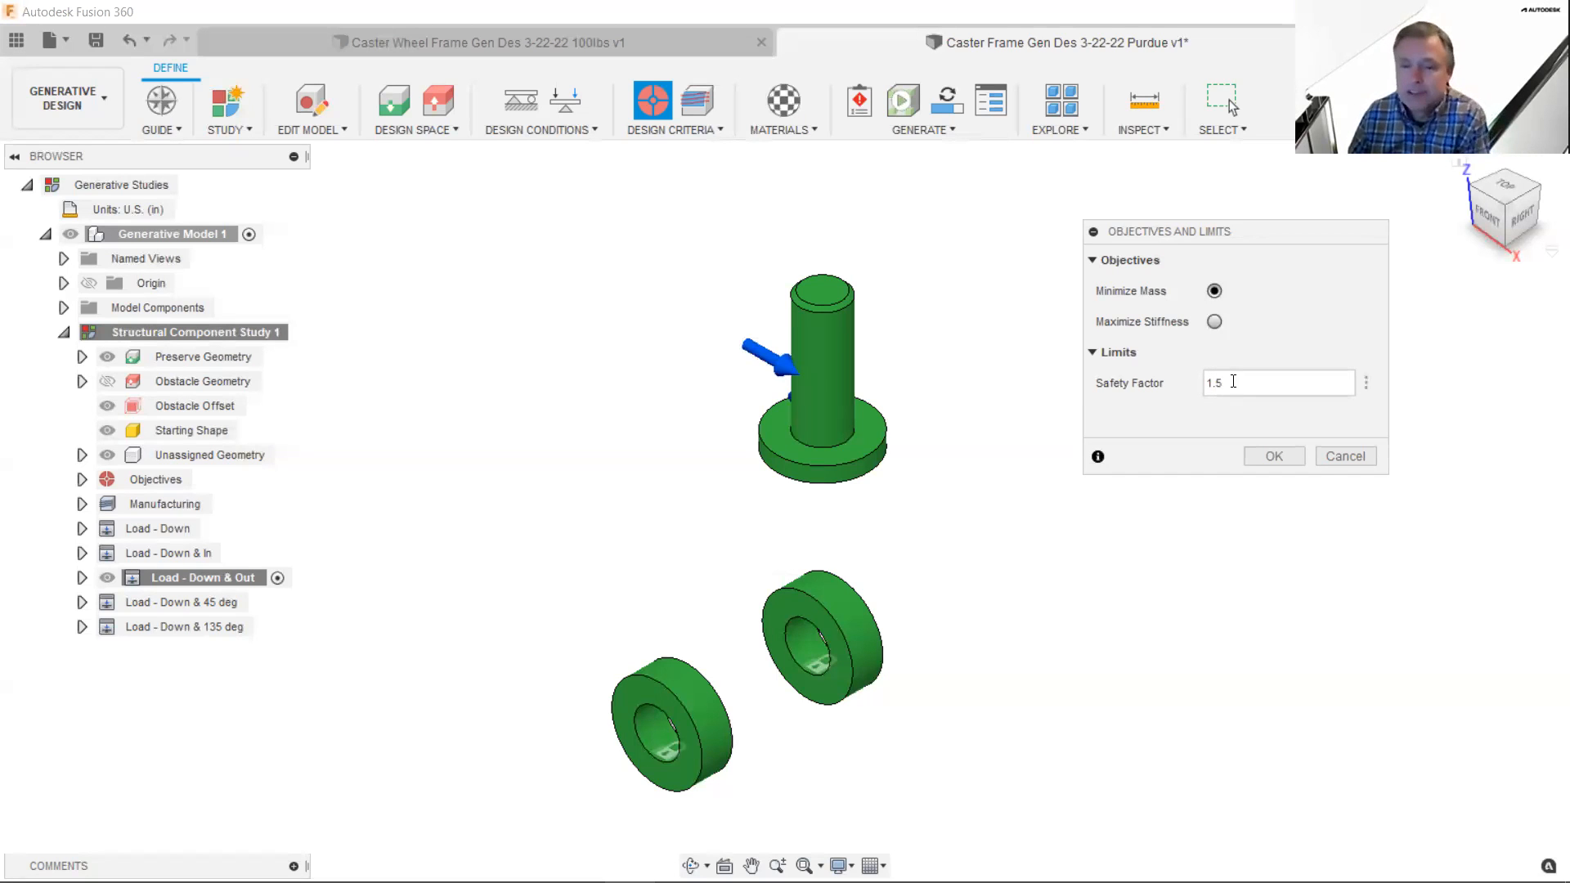
left_click(1279, 454)
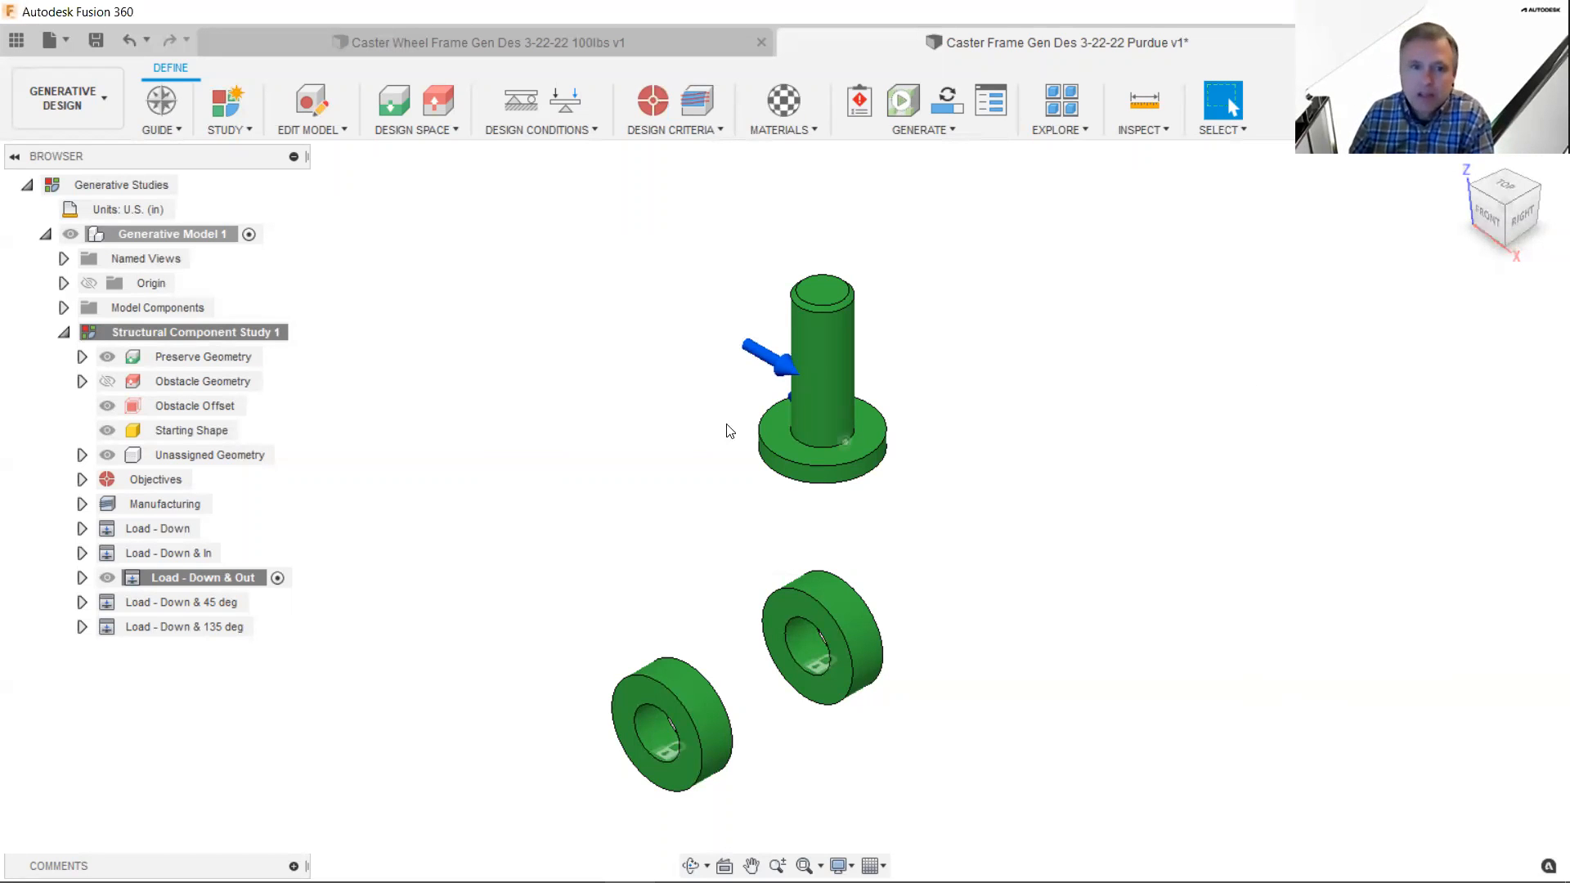
- In the manufacturing settings, include all six additive build directions and set the additive minimum thickness to .1875 in
left_click(692, 118)
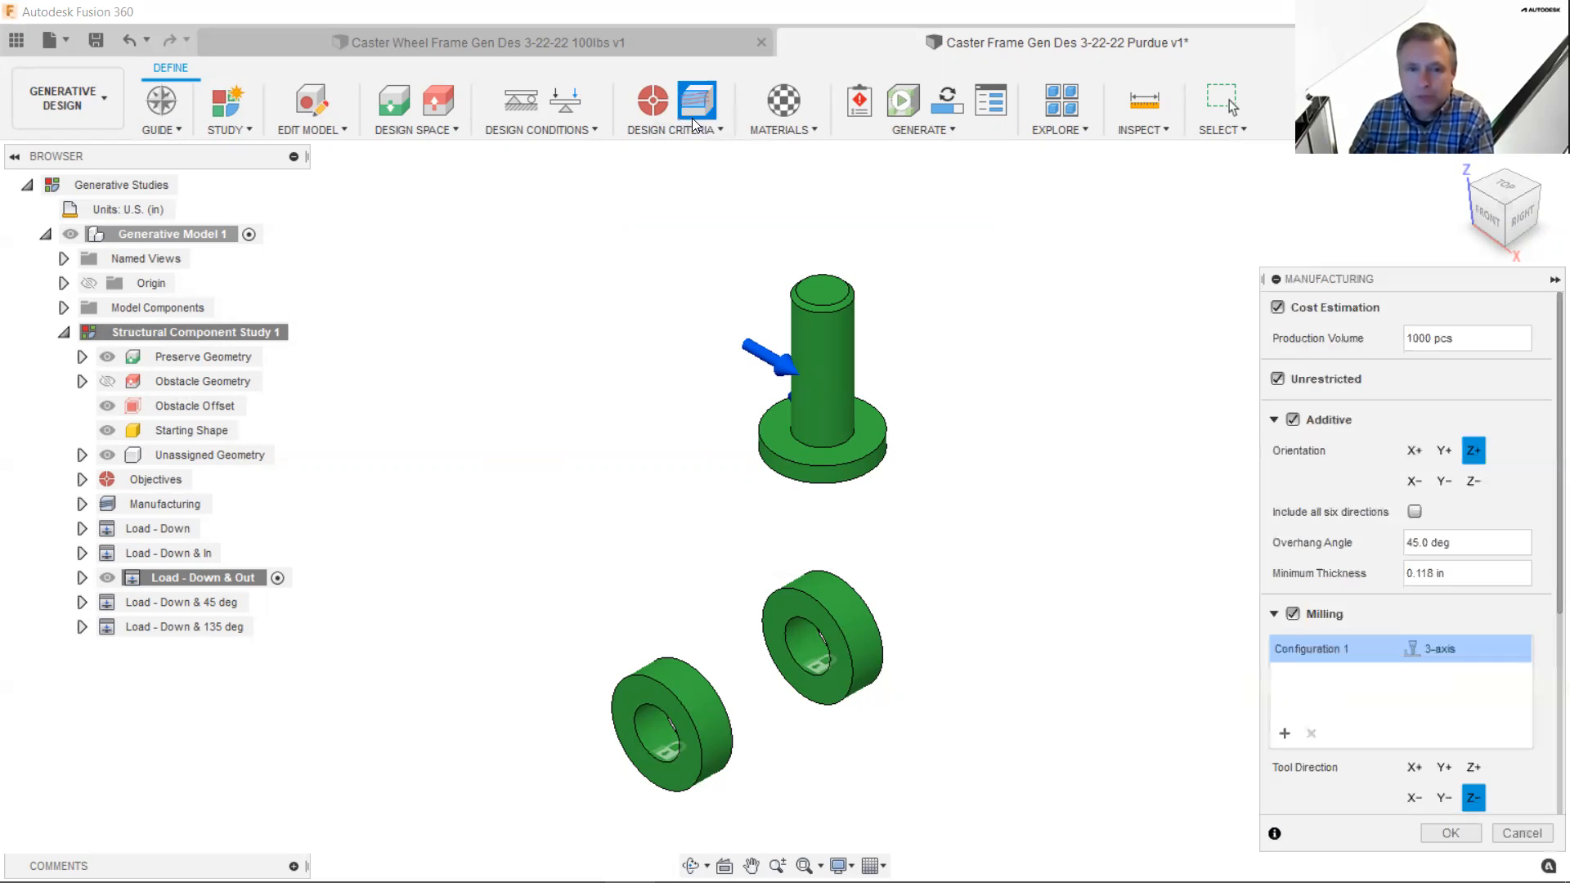
left_click_drag(1431, 279, 1296, 163)
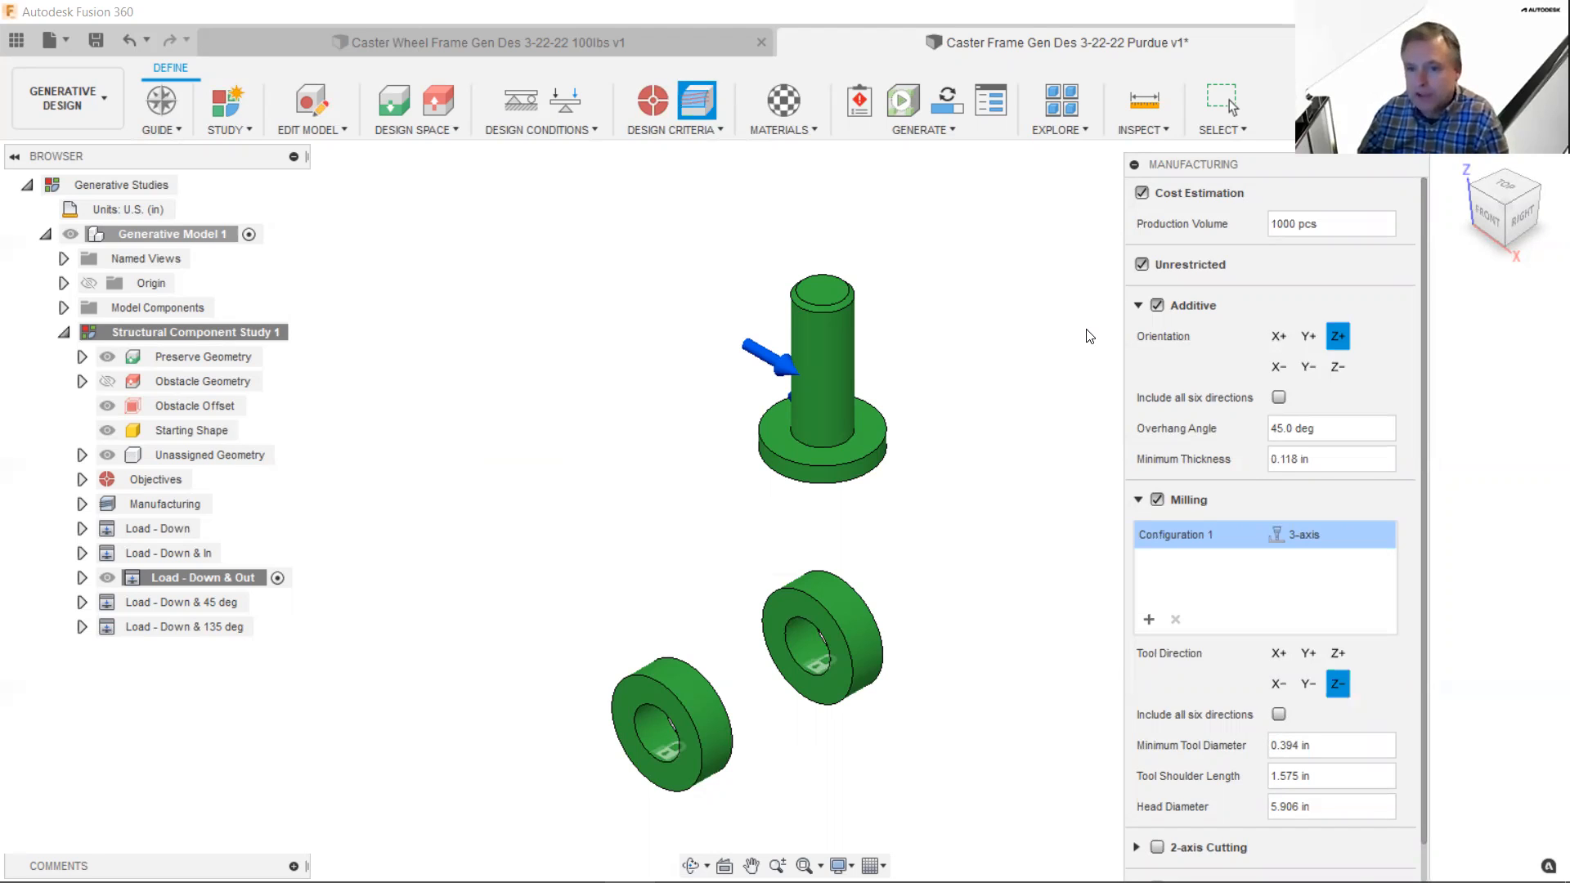
left_click(1155, 228)
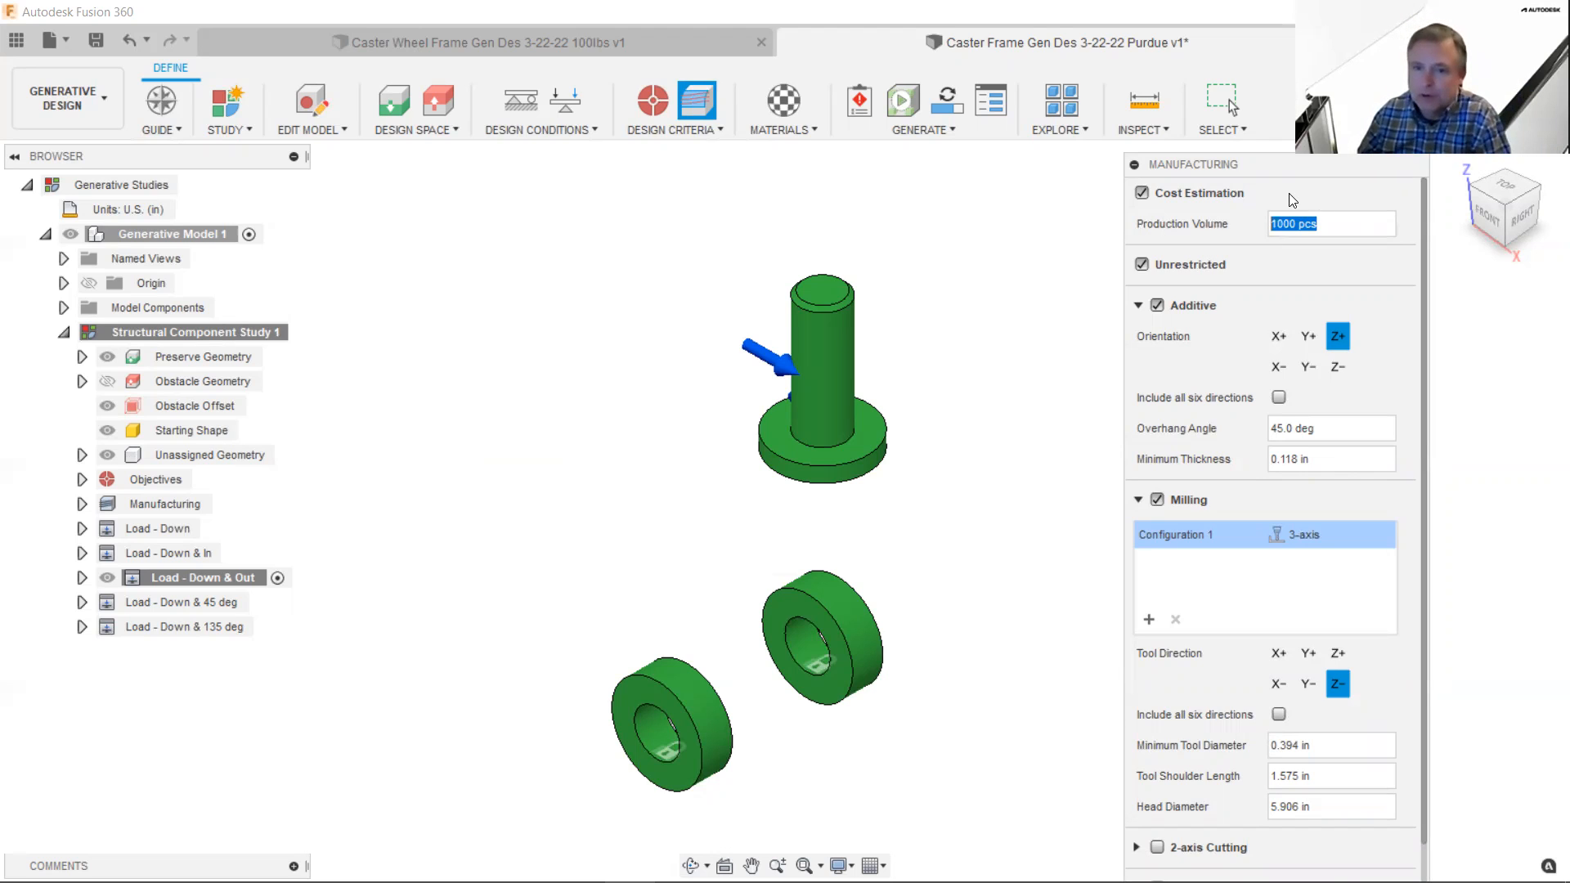
left_click(1339, 226)
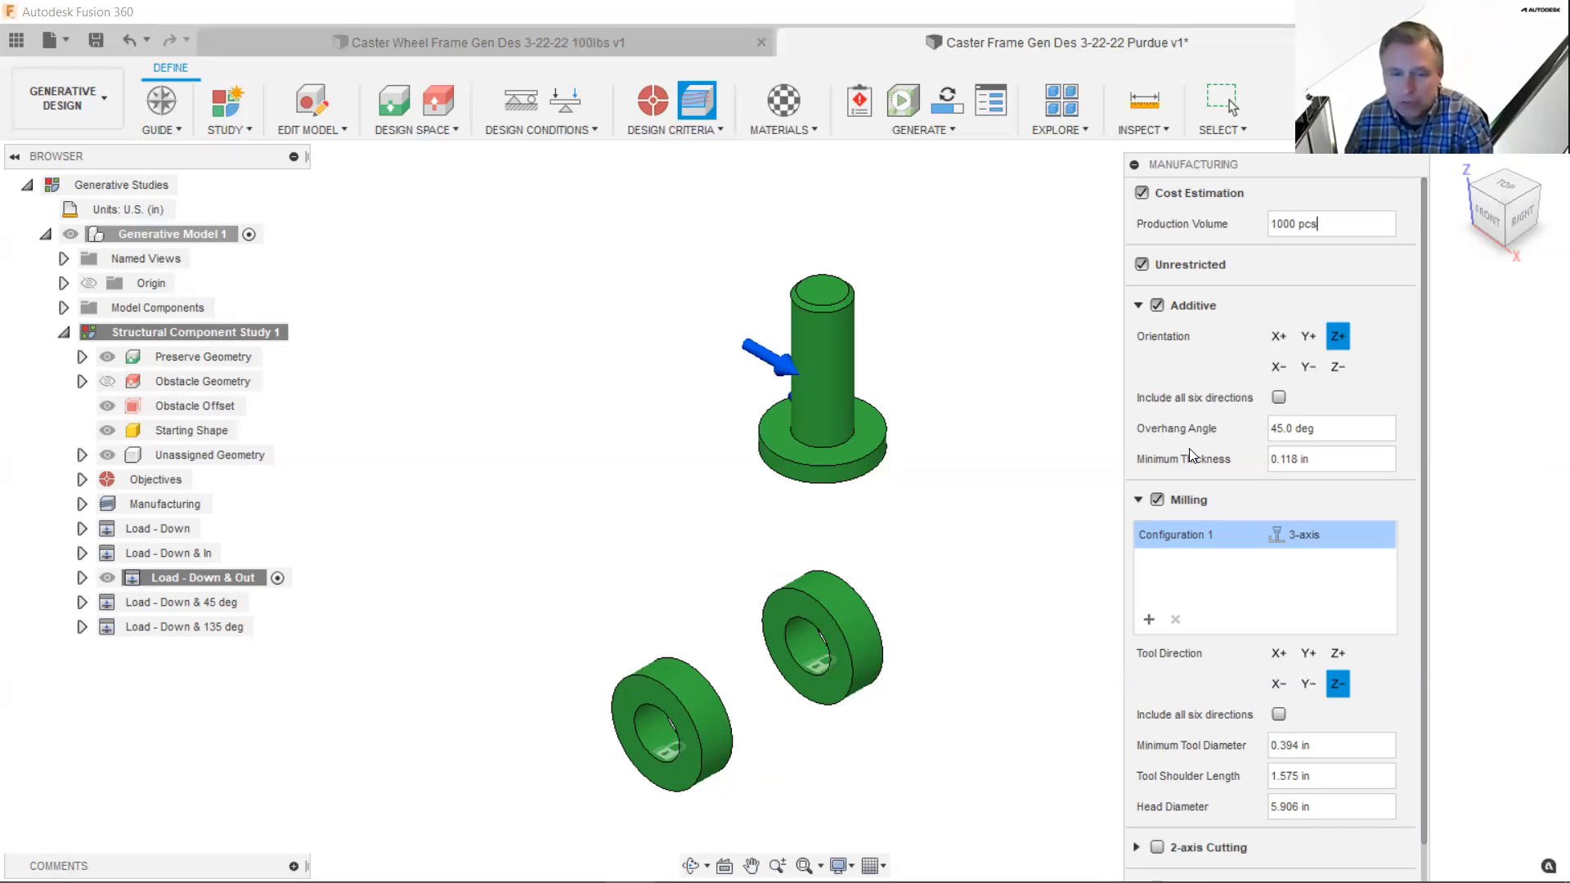
left_click(1280, 398)
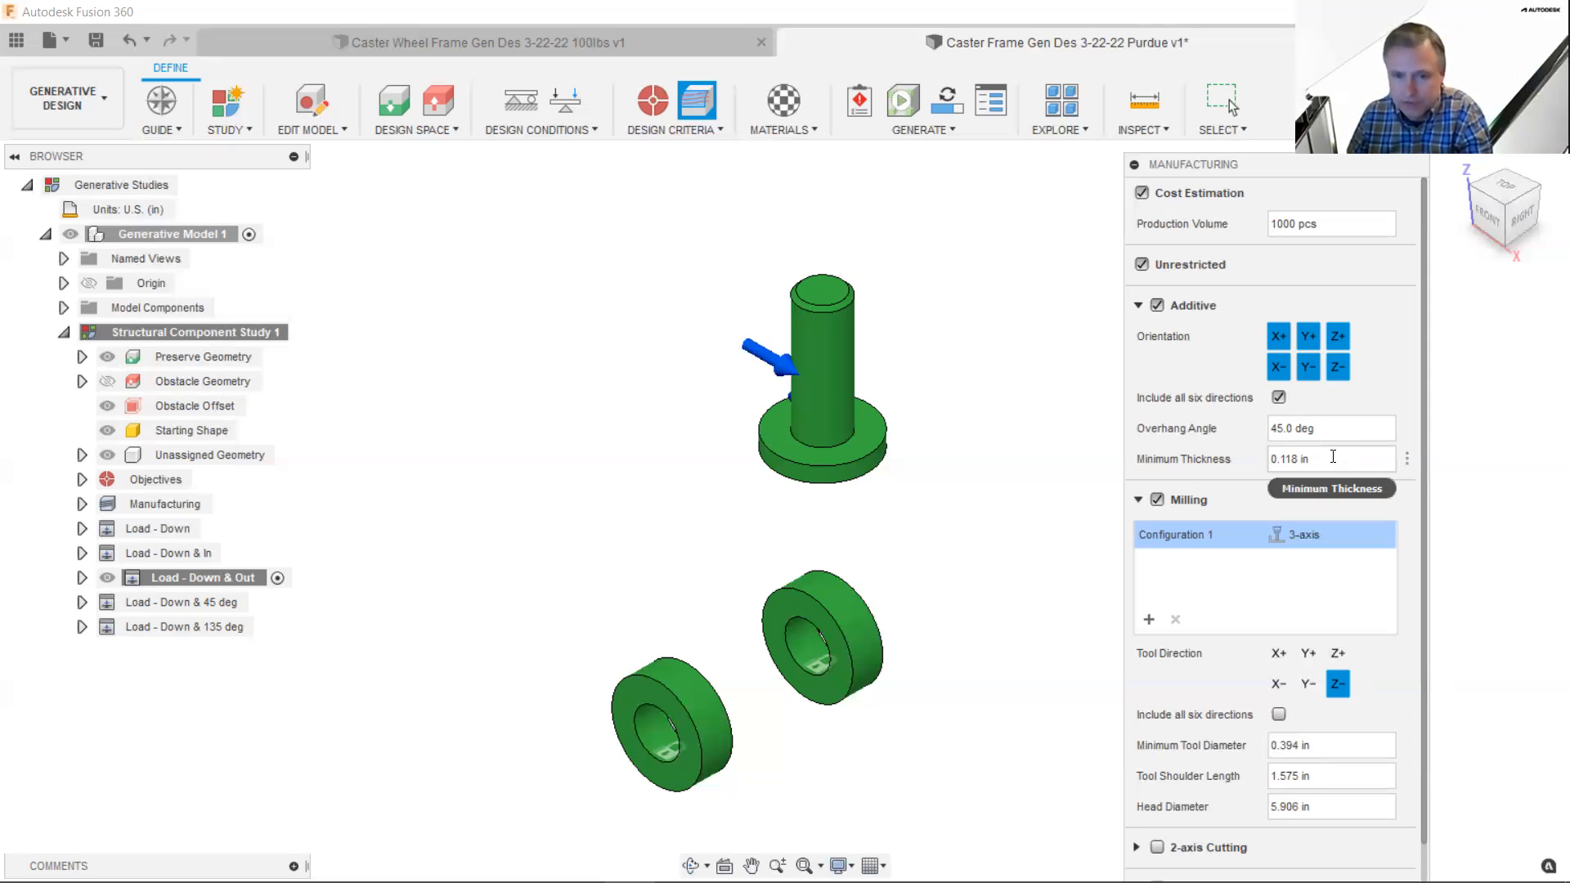
left_click_drag(1333, 458, 1181, 464)
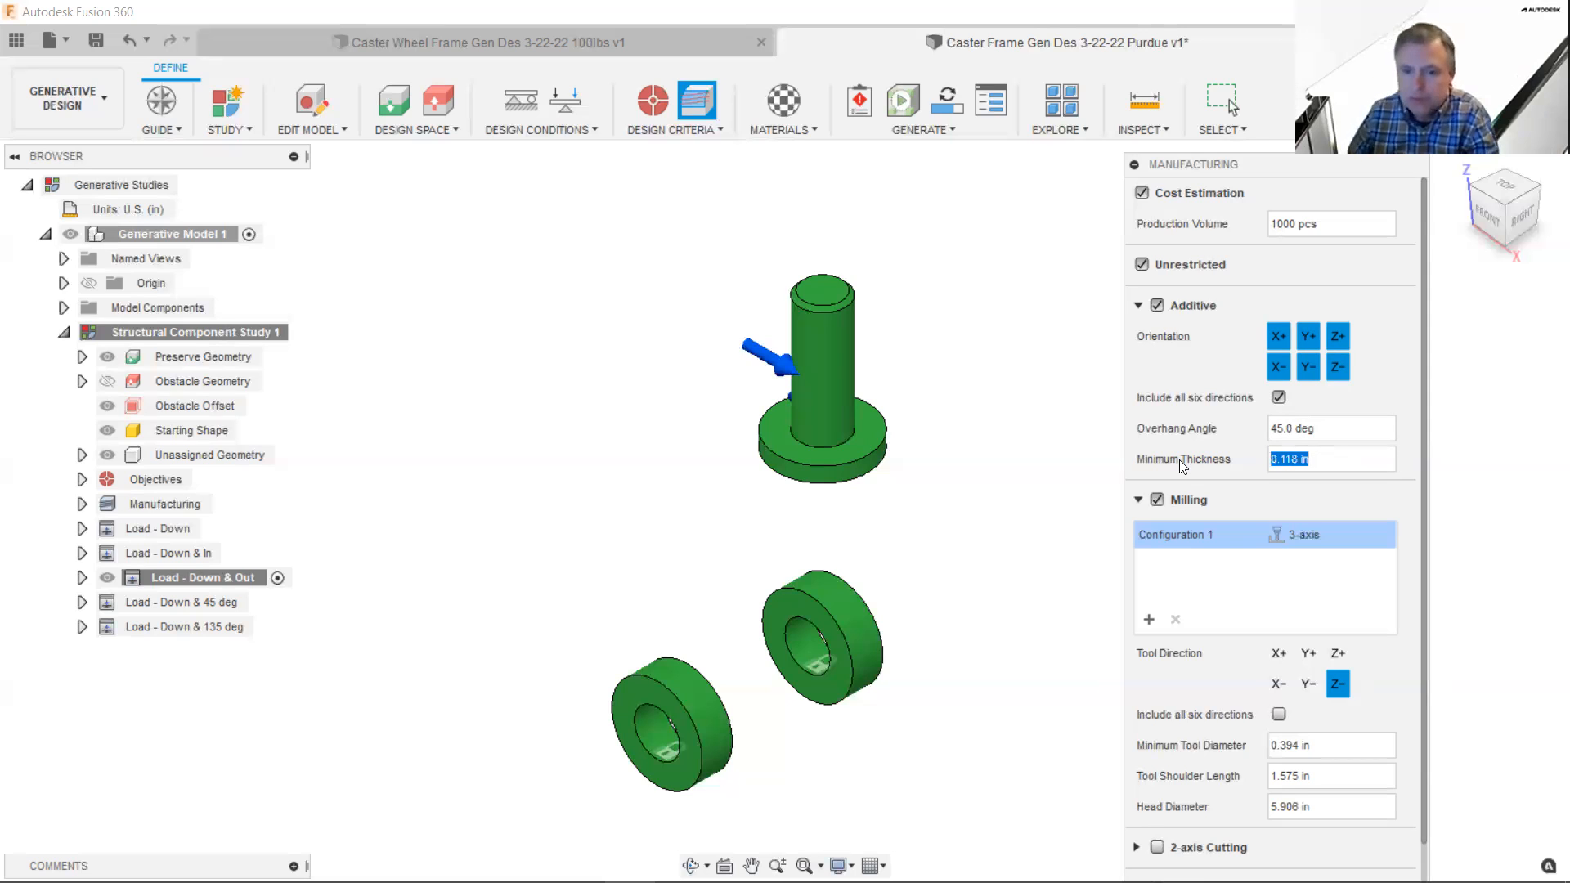
type(".157")
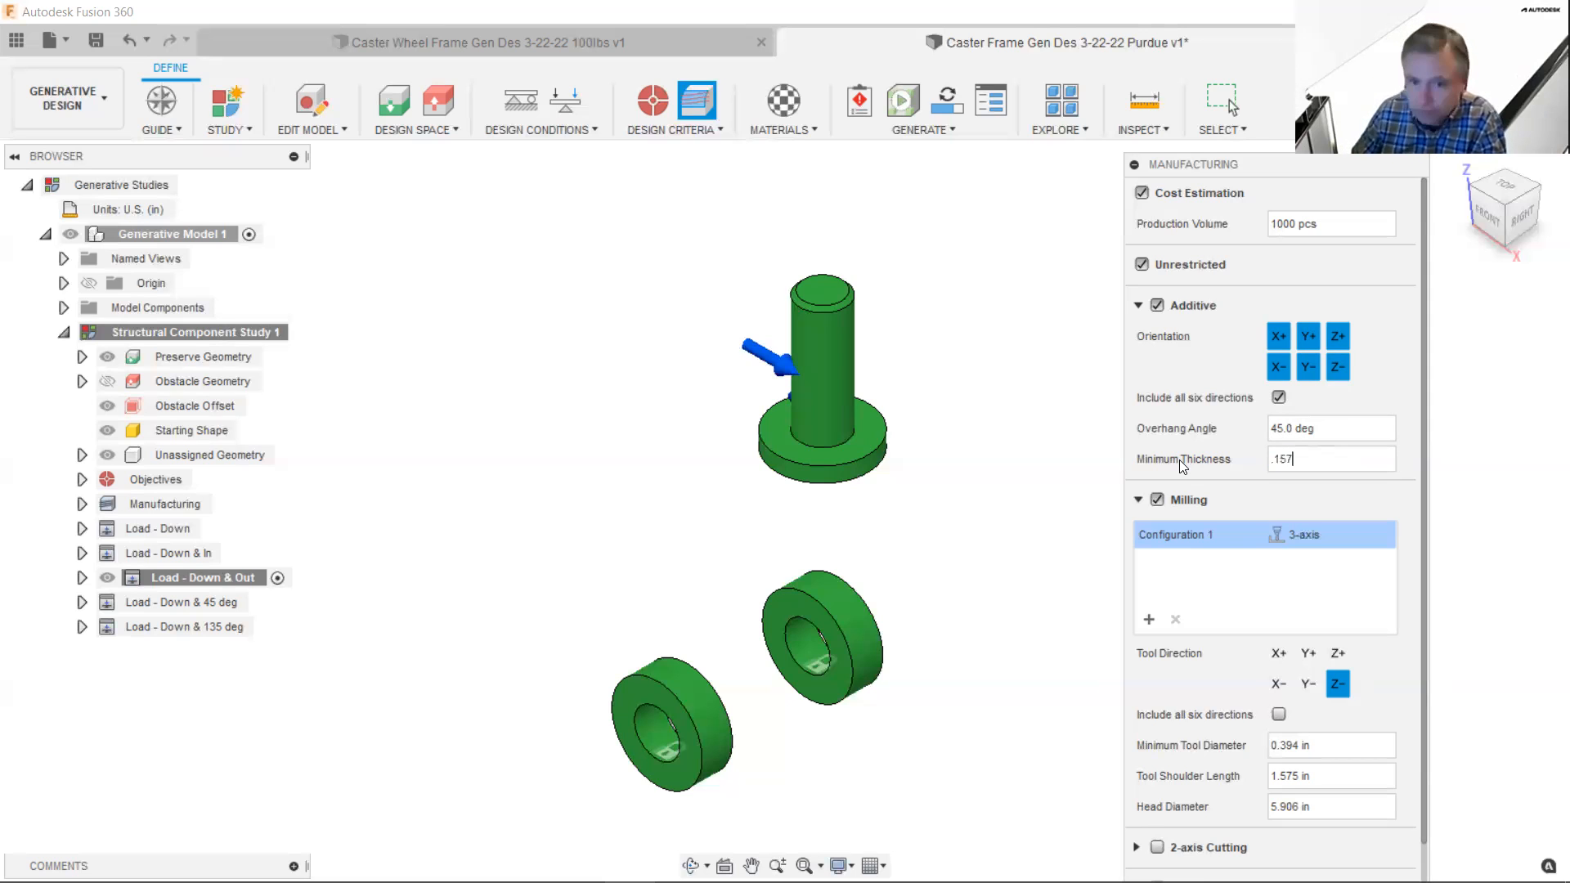
key("BackSpace")
key("BackSpace")
type("875")
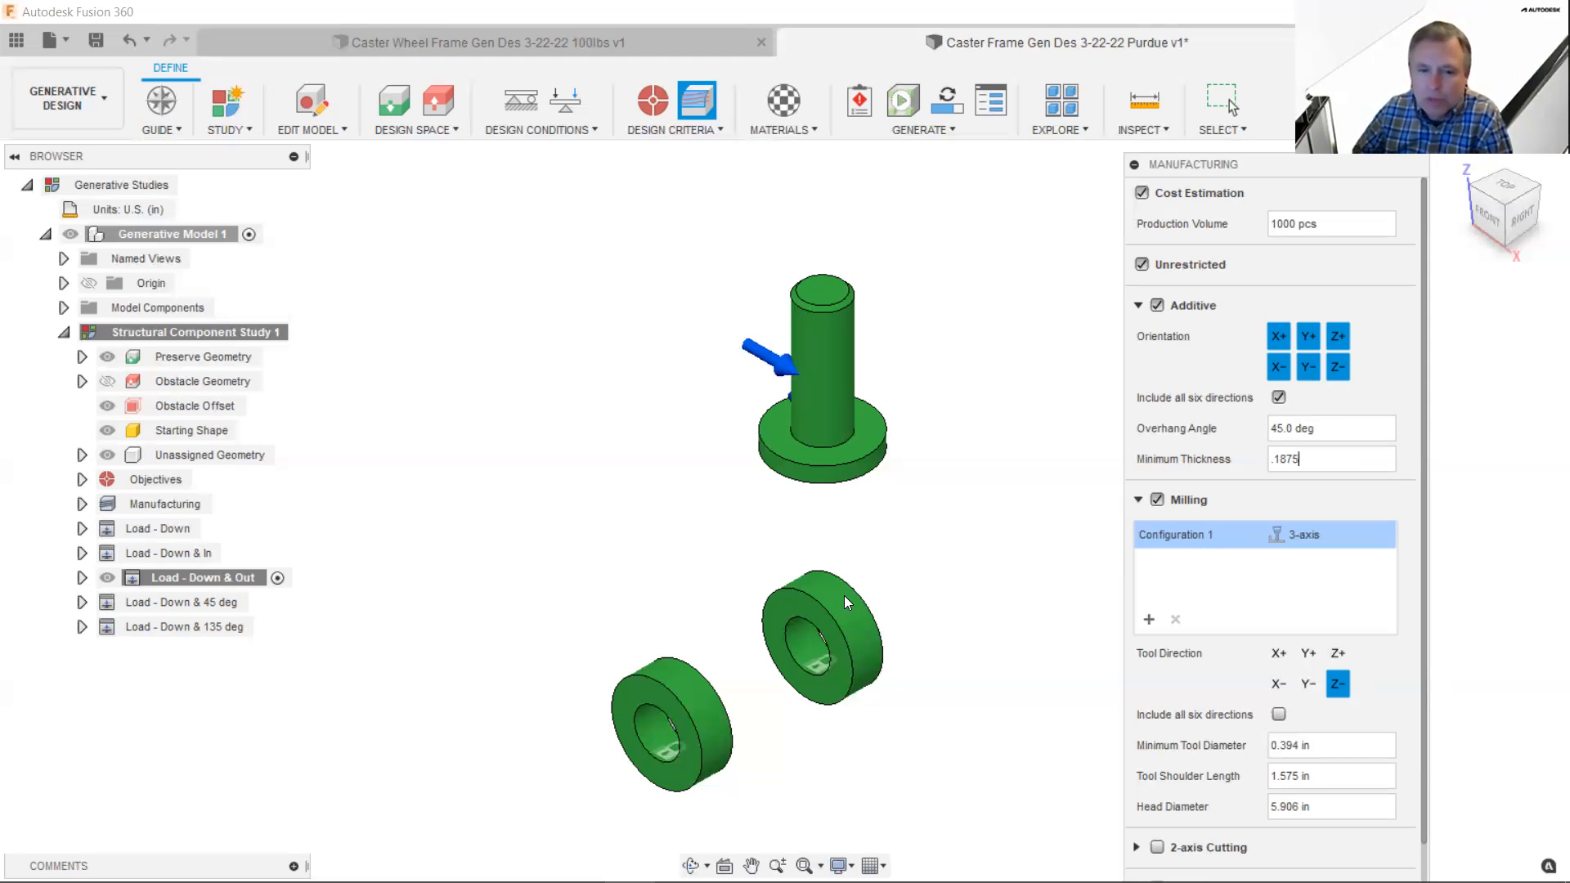
- Collapse the additive settings, keep milling Configuration 1 as 3-axis, and include all six tool directions for it
scroll(826, 620, "up", 1)
scroll(824, 615, "up", 2)
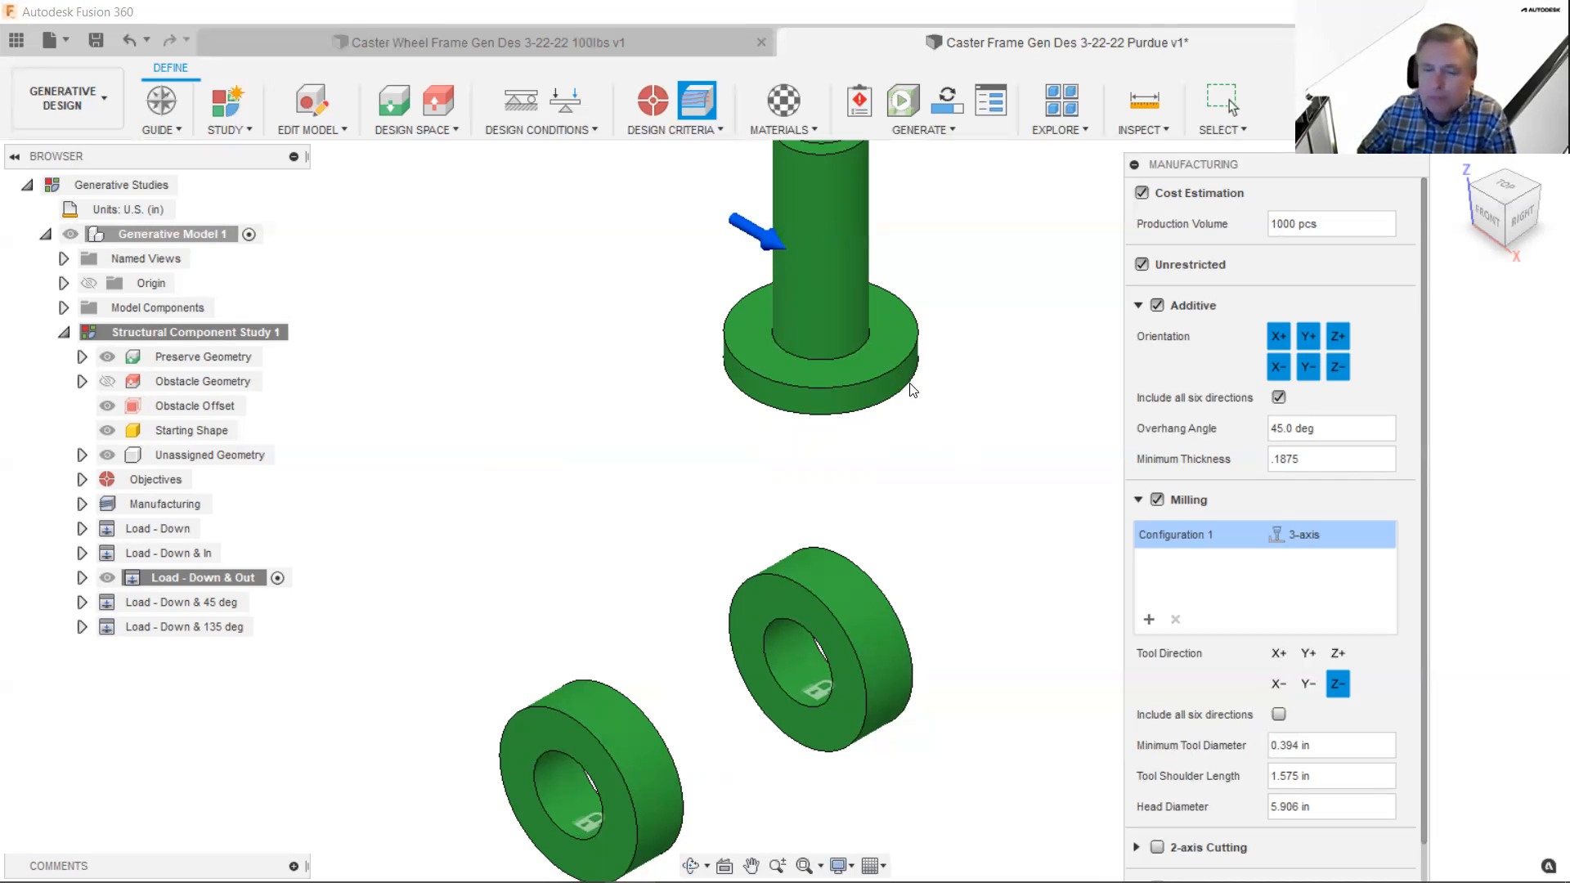
scroll(915, 414, "down", 2)
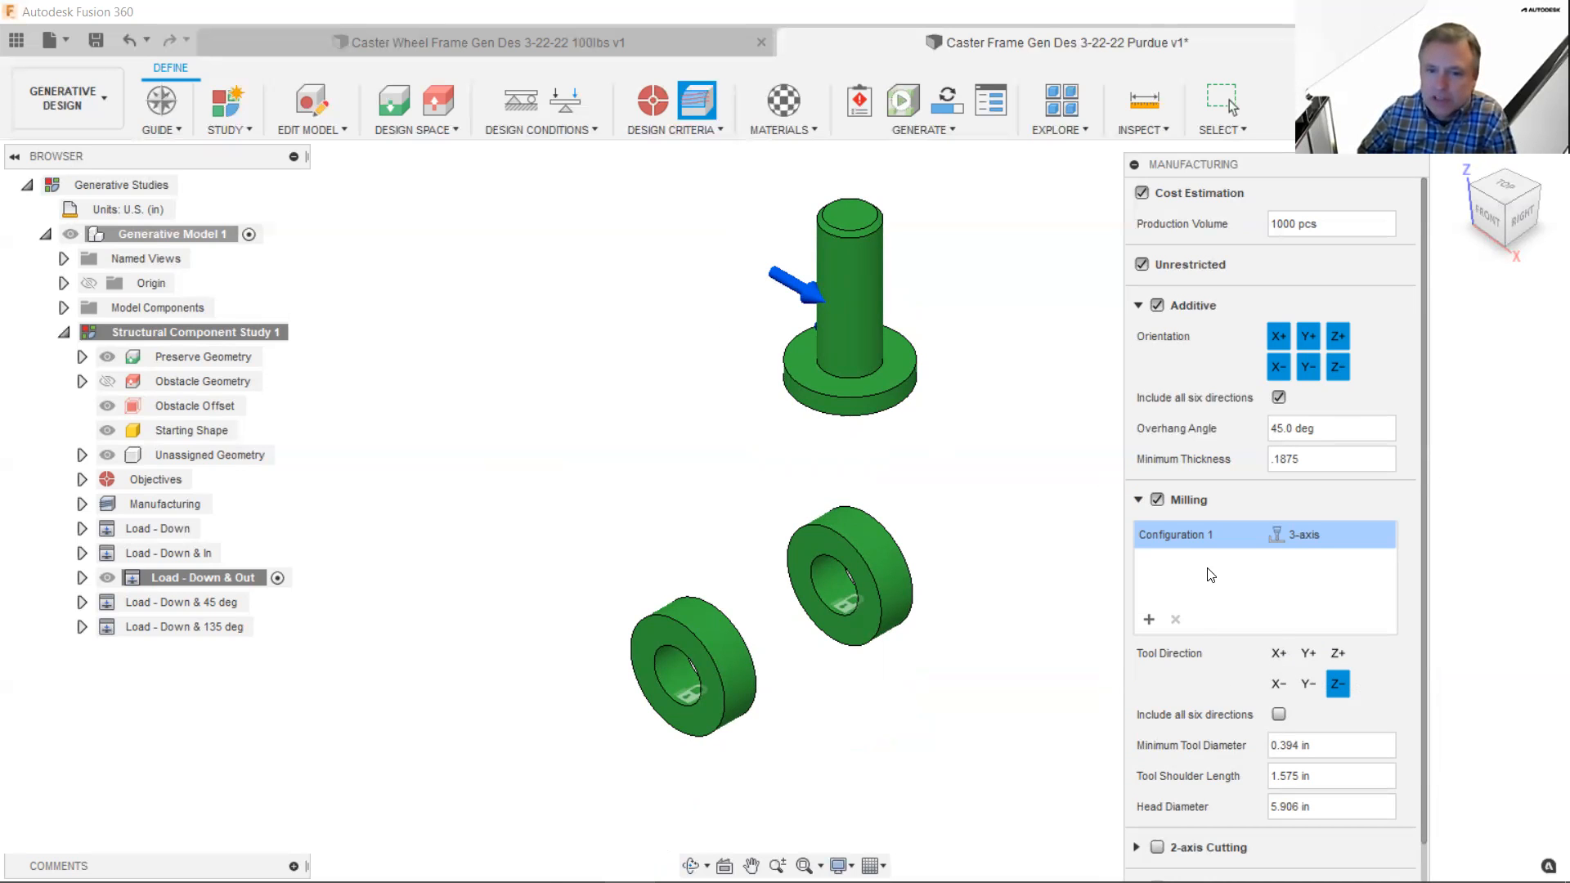
left_click_drag(1332, 168, 1335, 37)
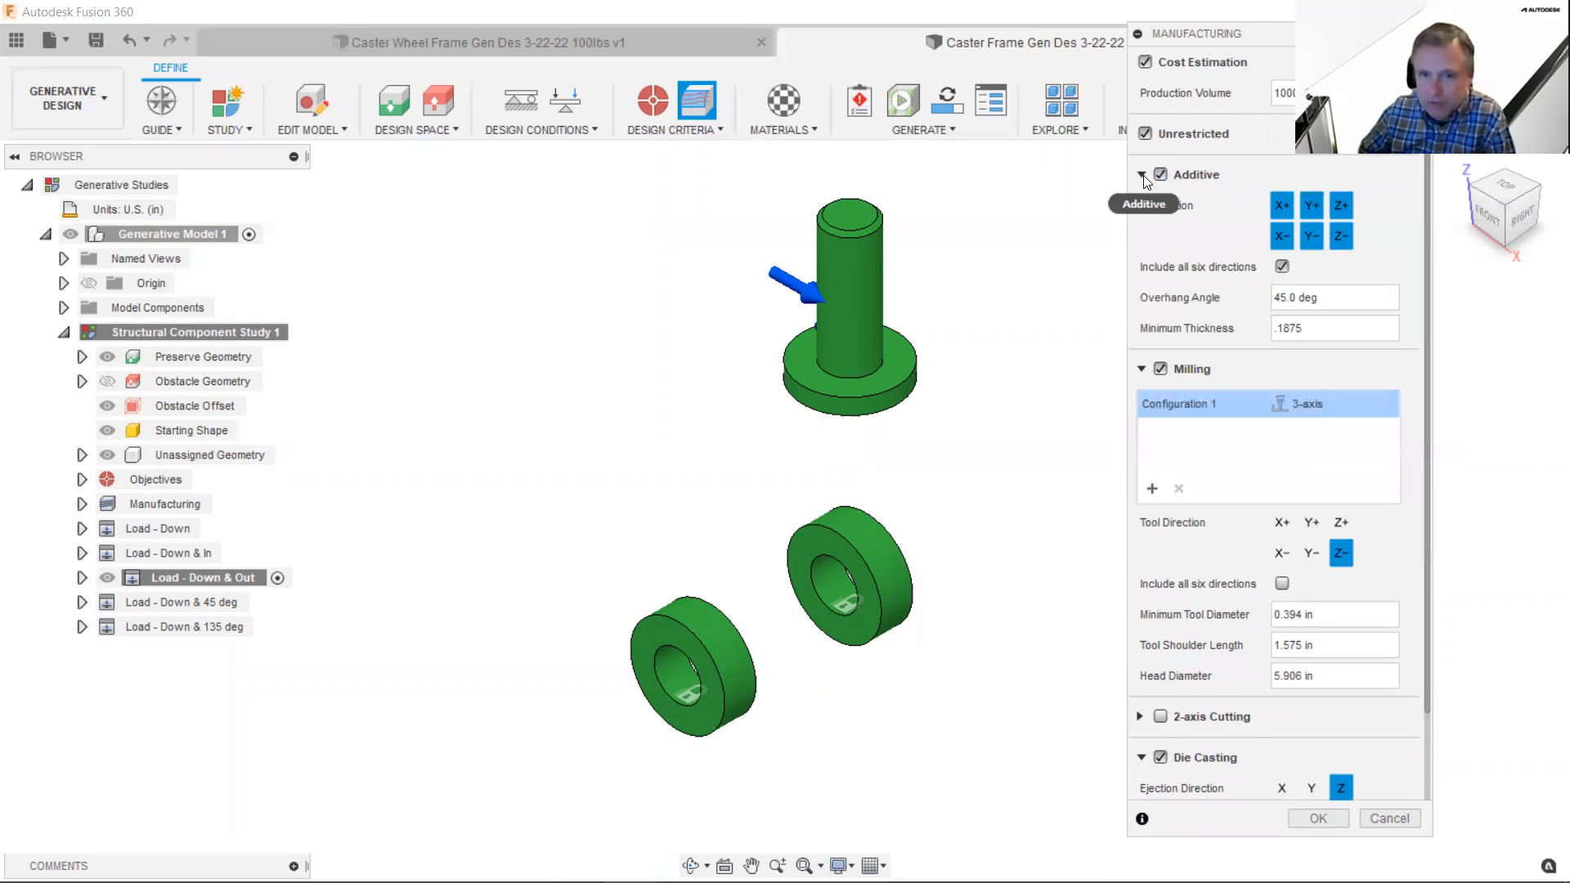
left_click(1143, 175)
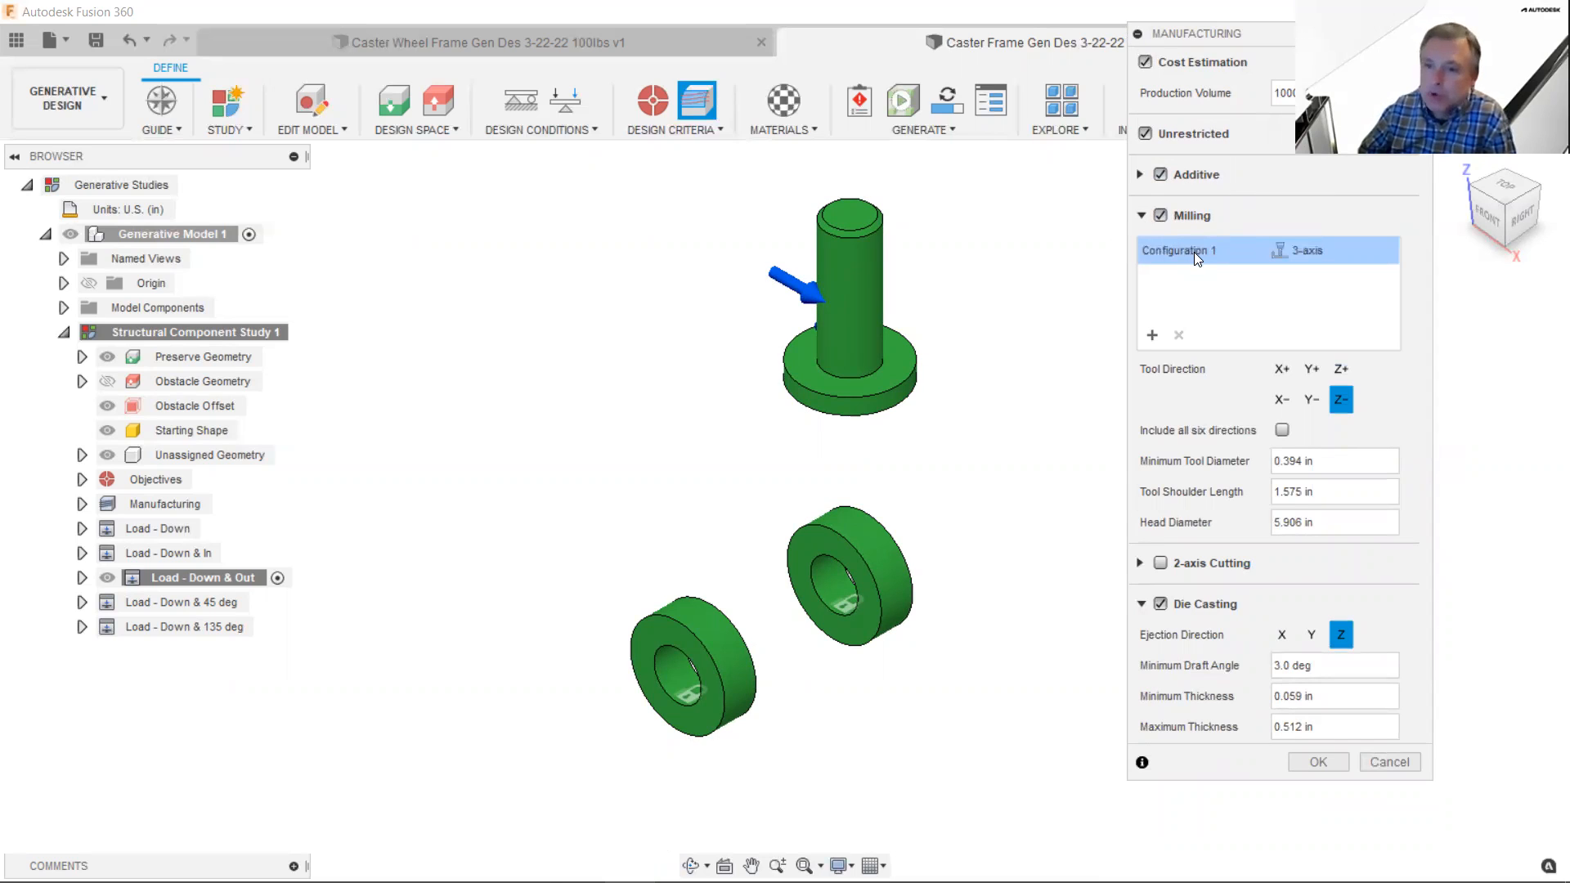
left_click(1289, 255)
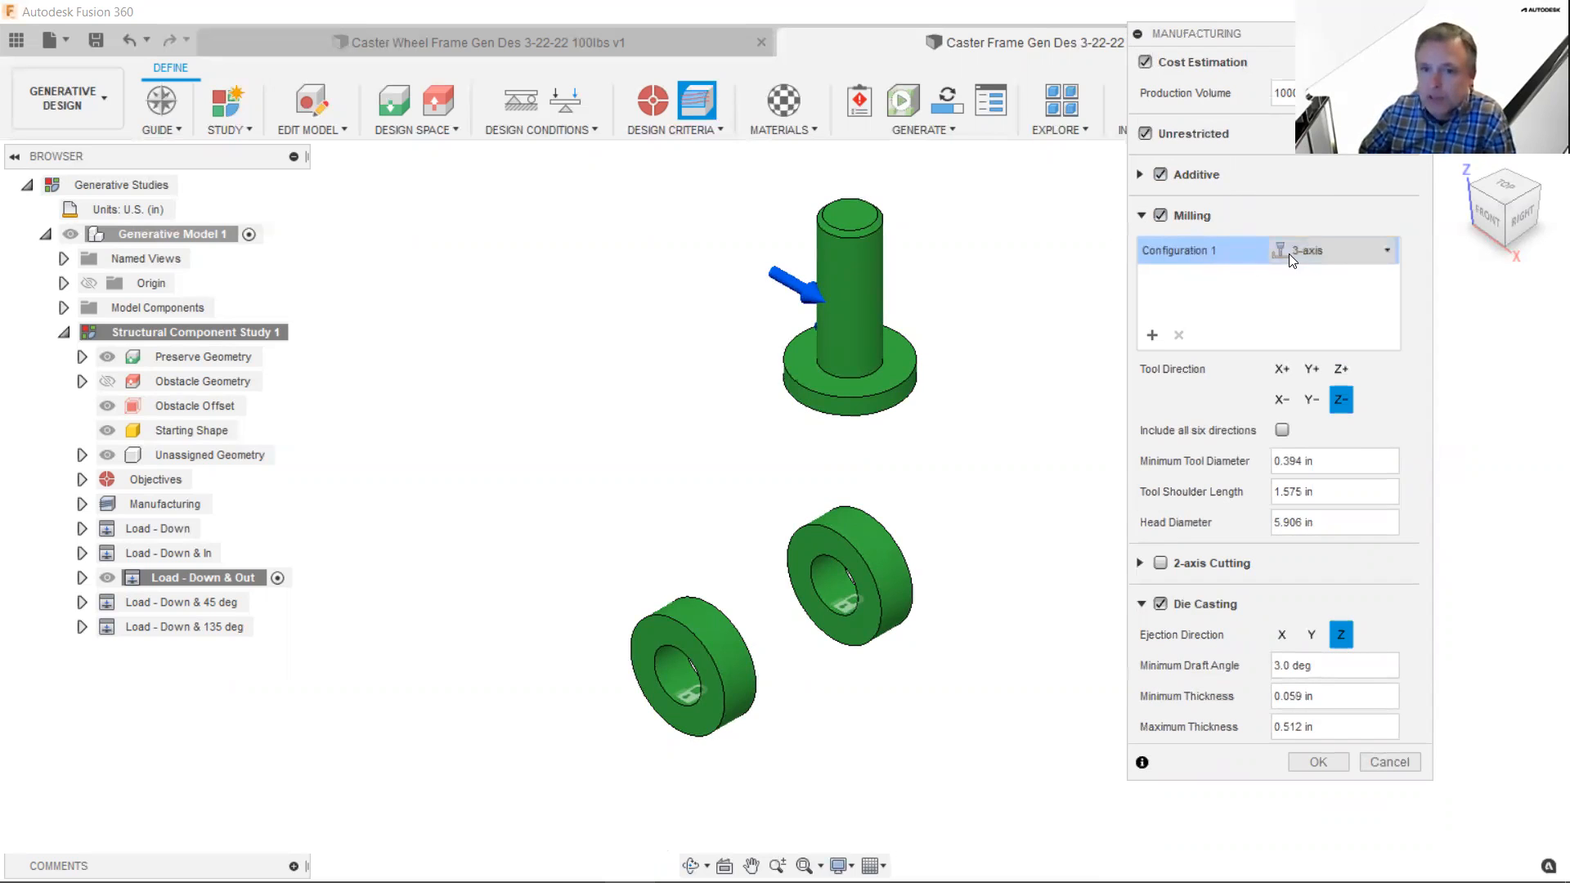
left_click(1329, 257)
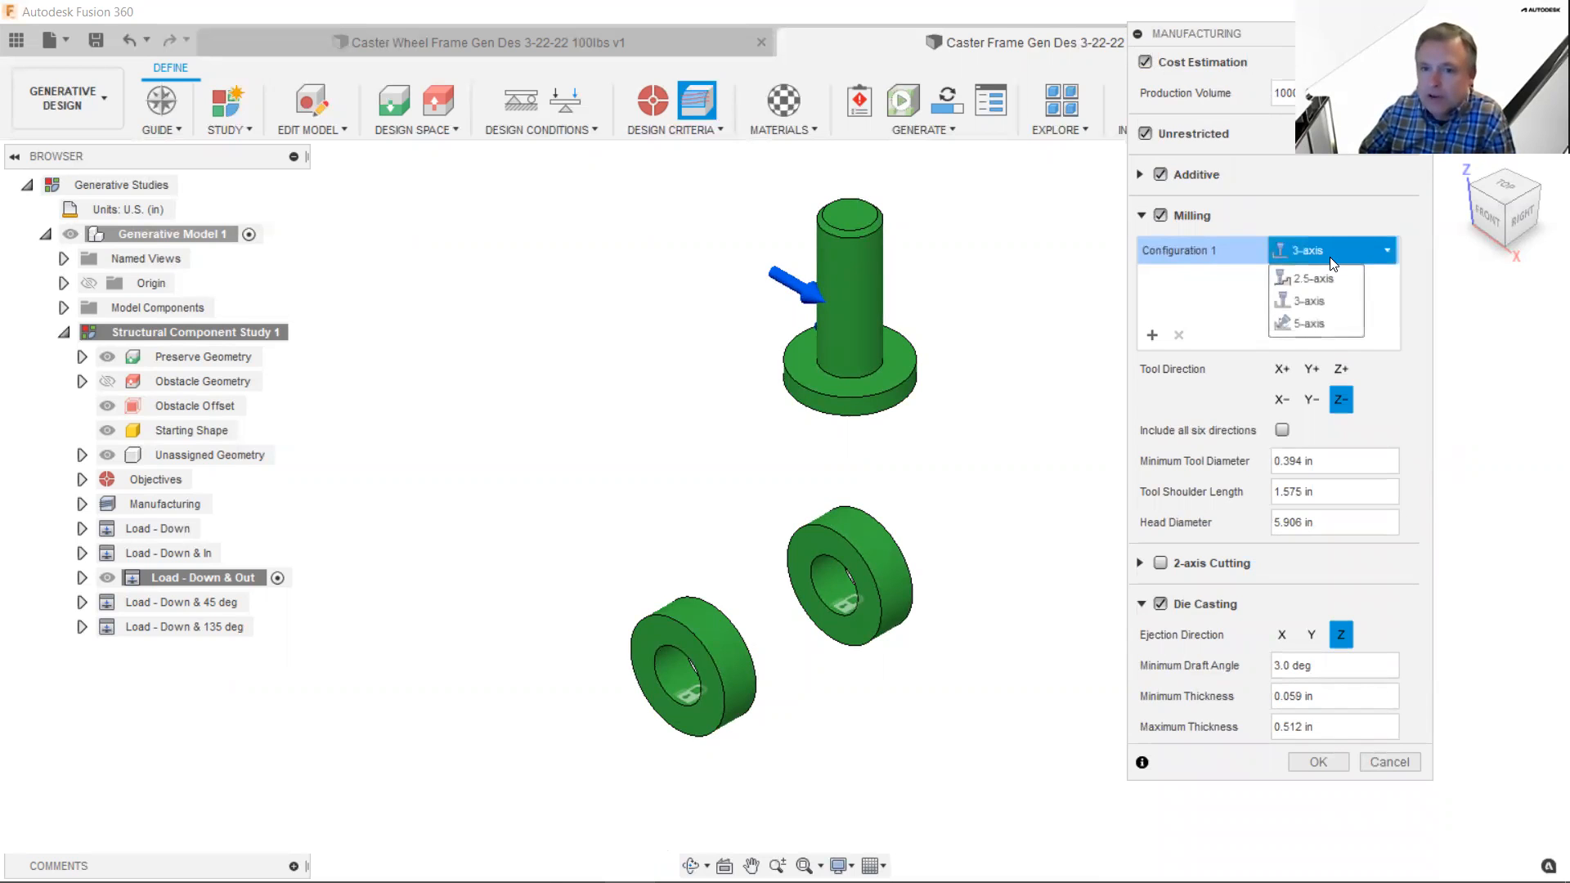
mouse_move(1337, 304)
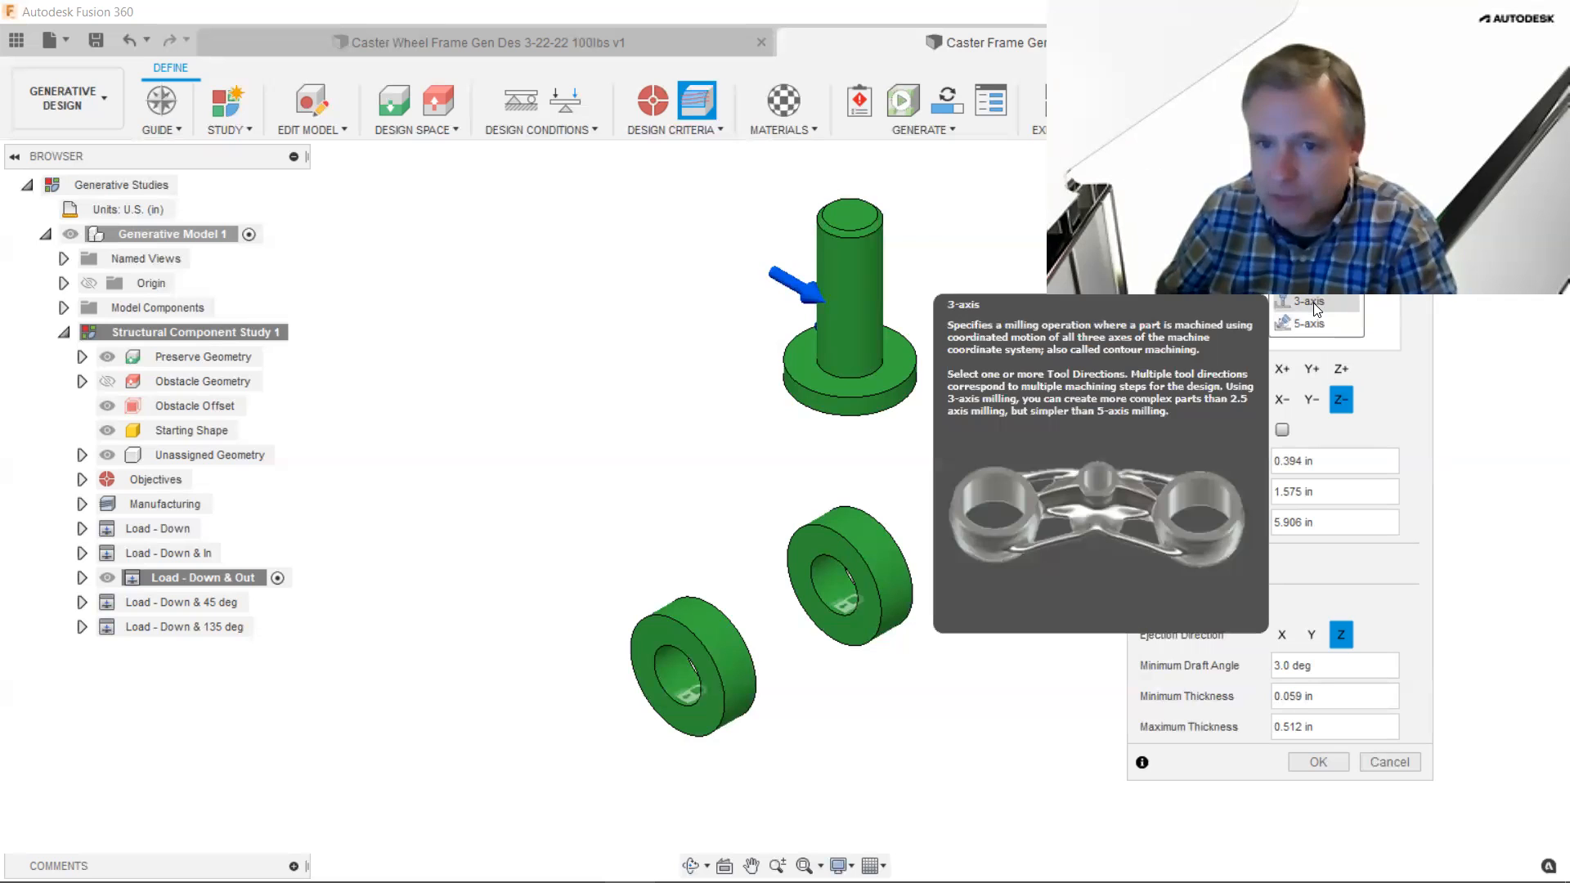
left_click(1308, 303)
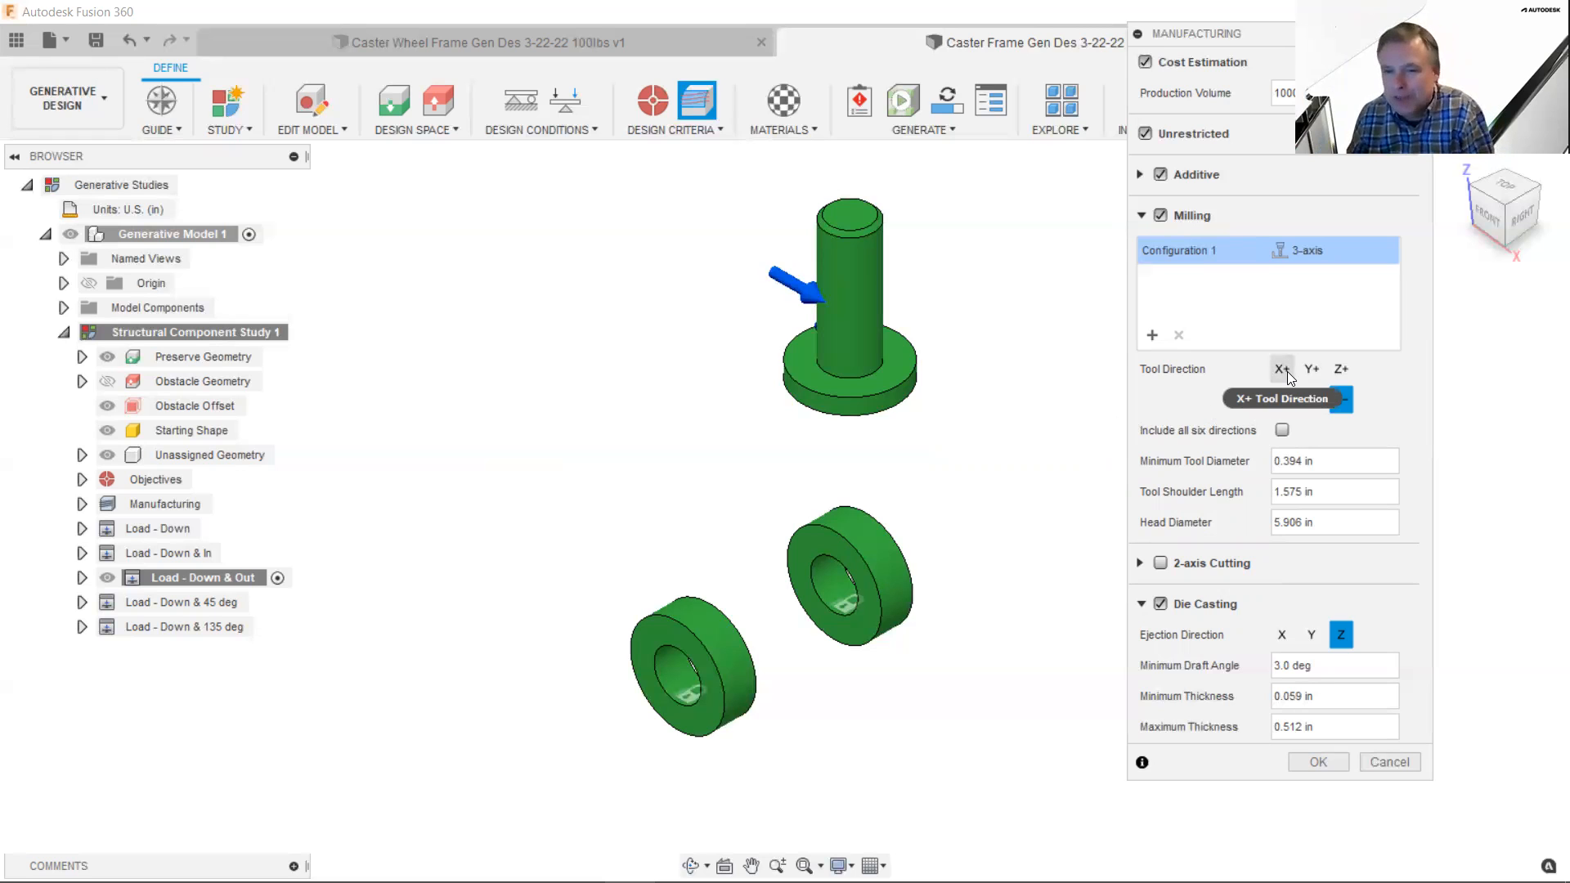
mouse_move(1288, 375)
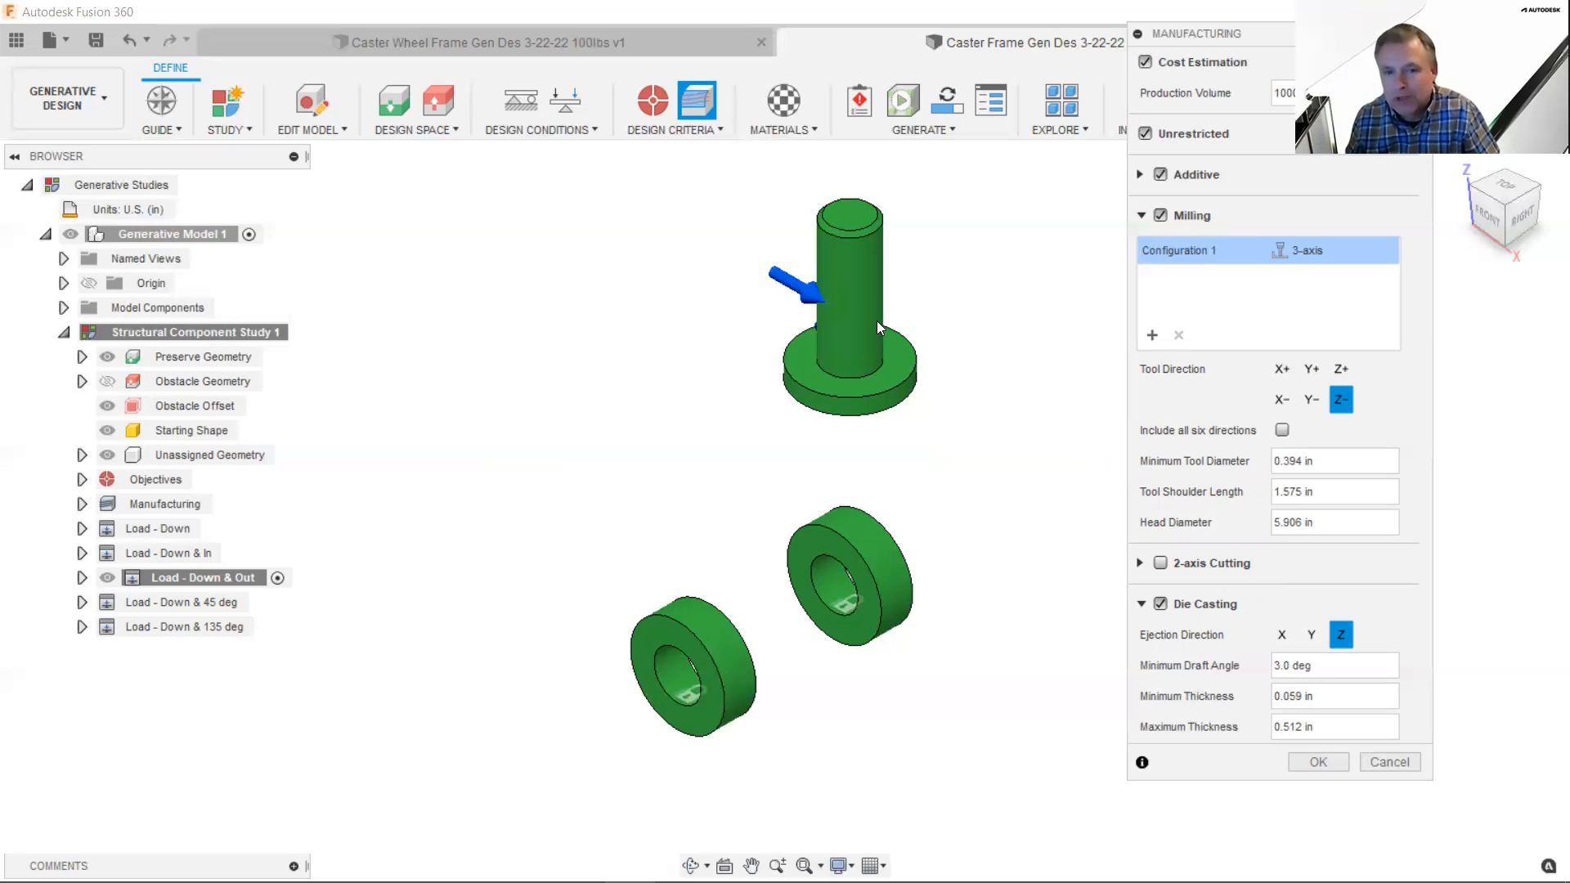
left_click(1283, 429)
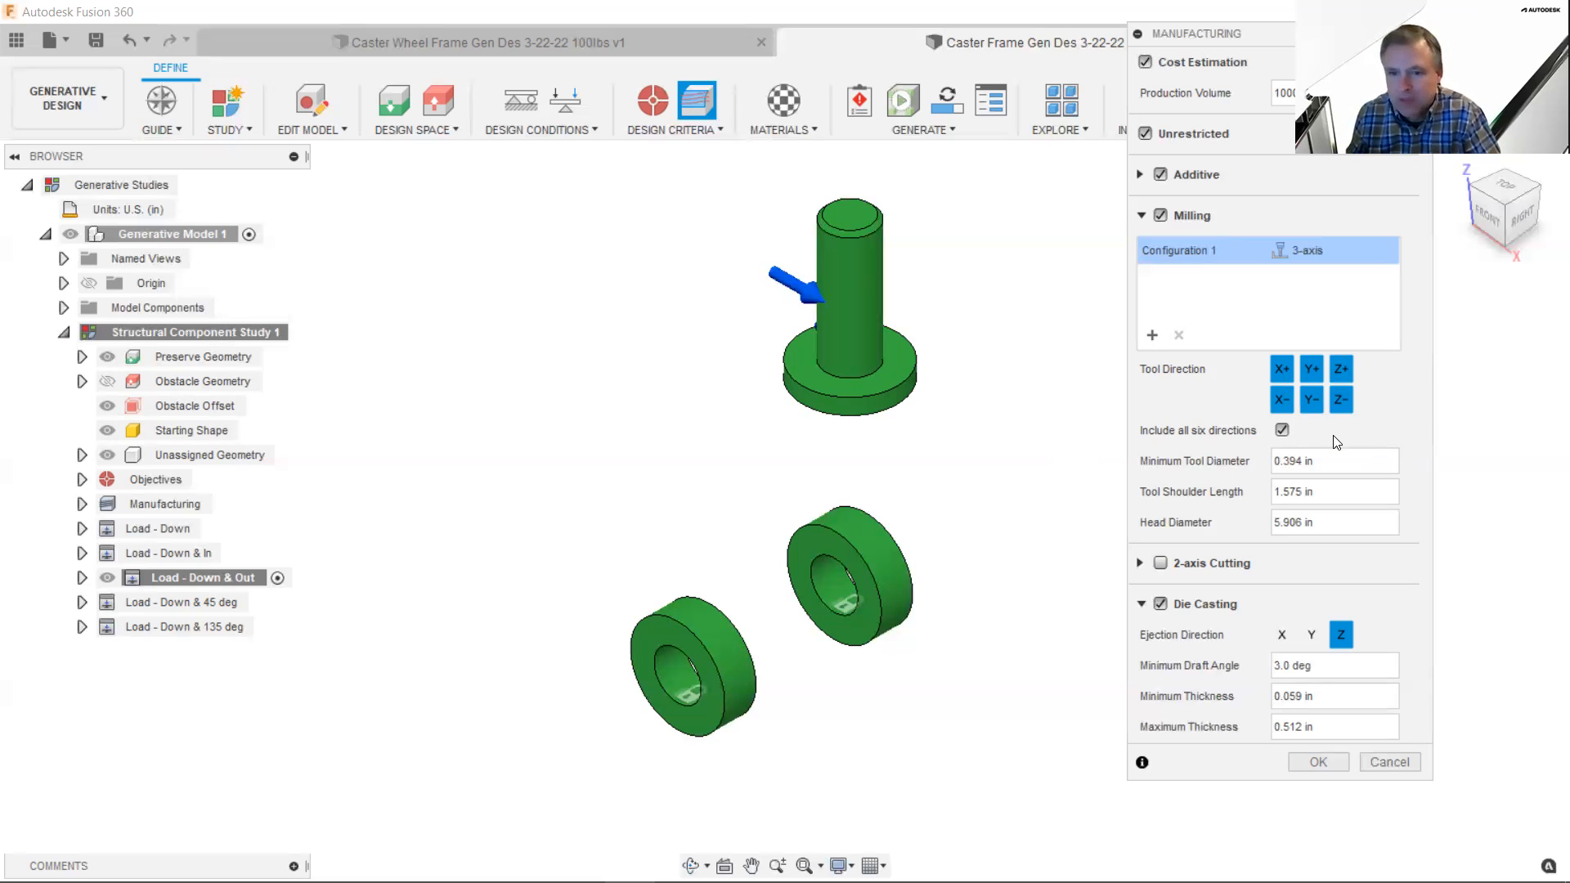
- Set milling Configuration 1's minimum tool diameter to .25 in, tool shoulder length to 2 in and head diameter to .5 in
left_click(1325, 457)
left_click_drag(1250, 456, 1180, 473)
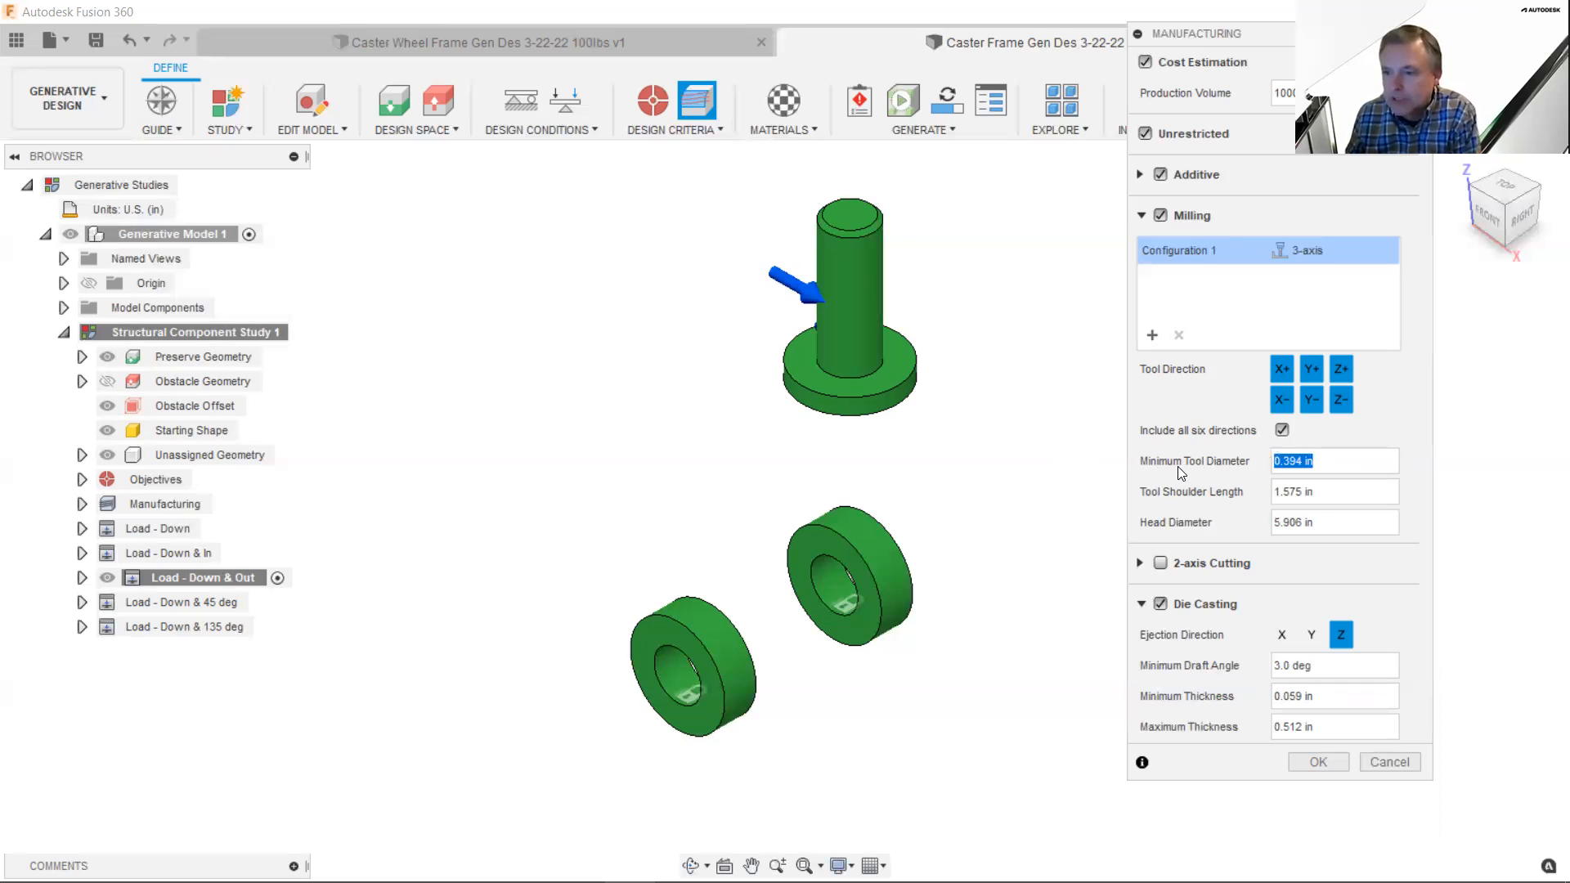
type(".25")
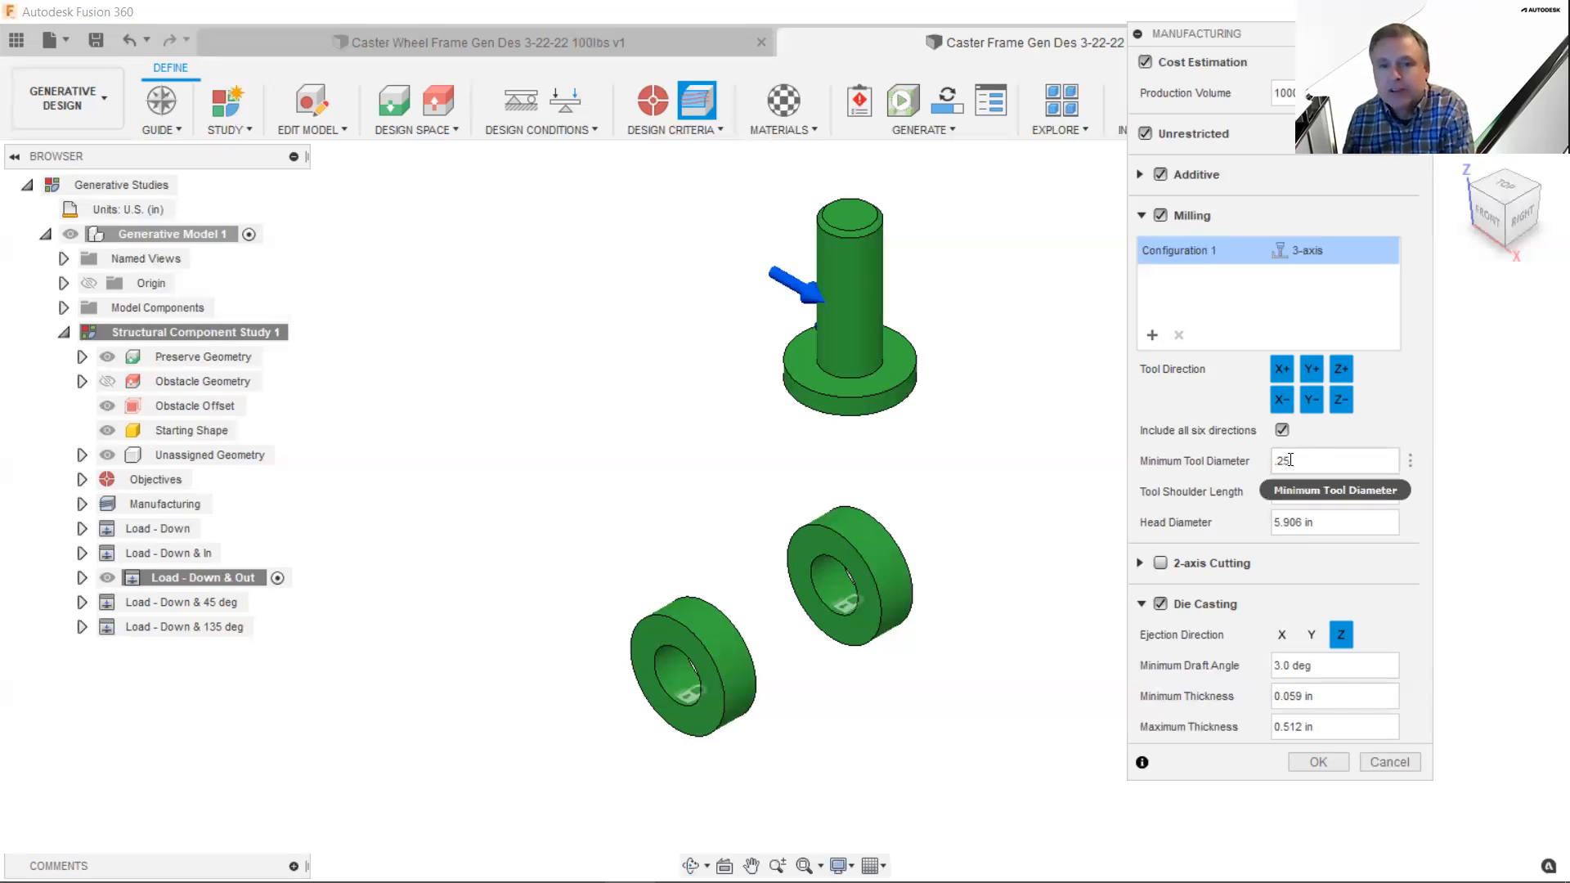
mouse_move(1290, 460)
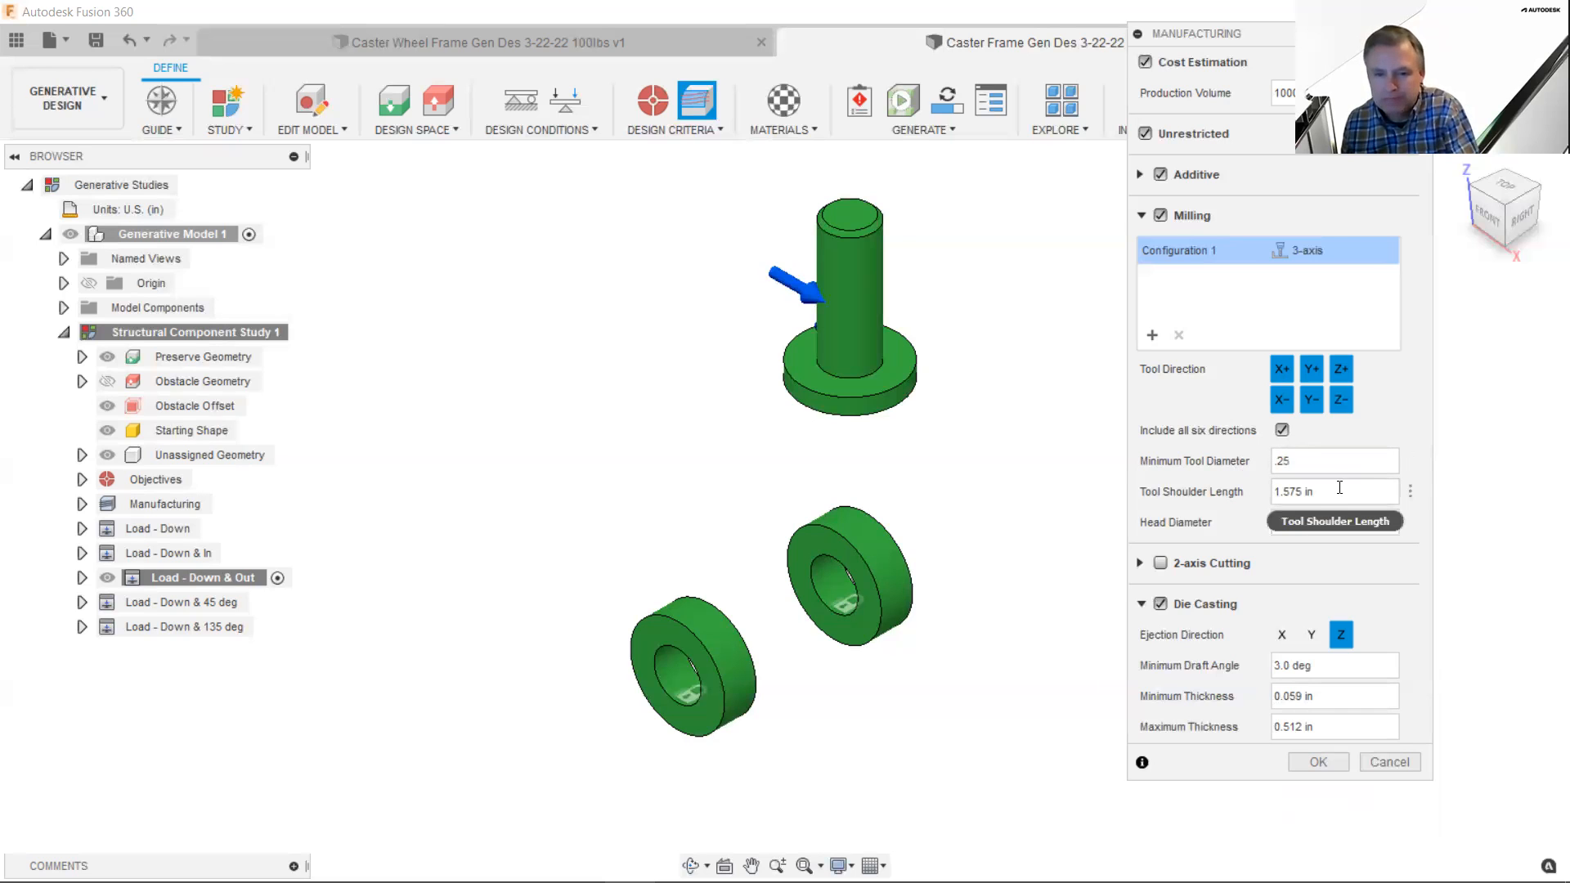
mouse_move(1339, 488)
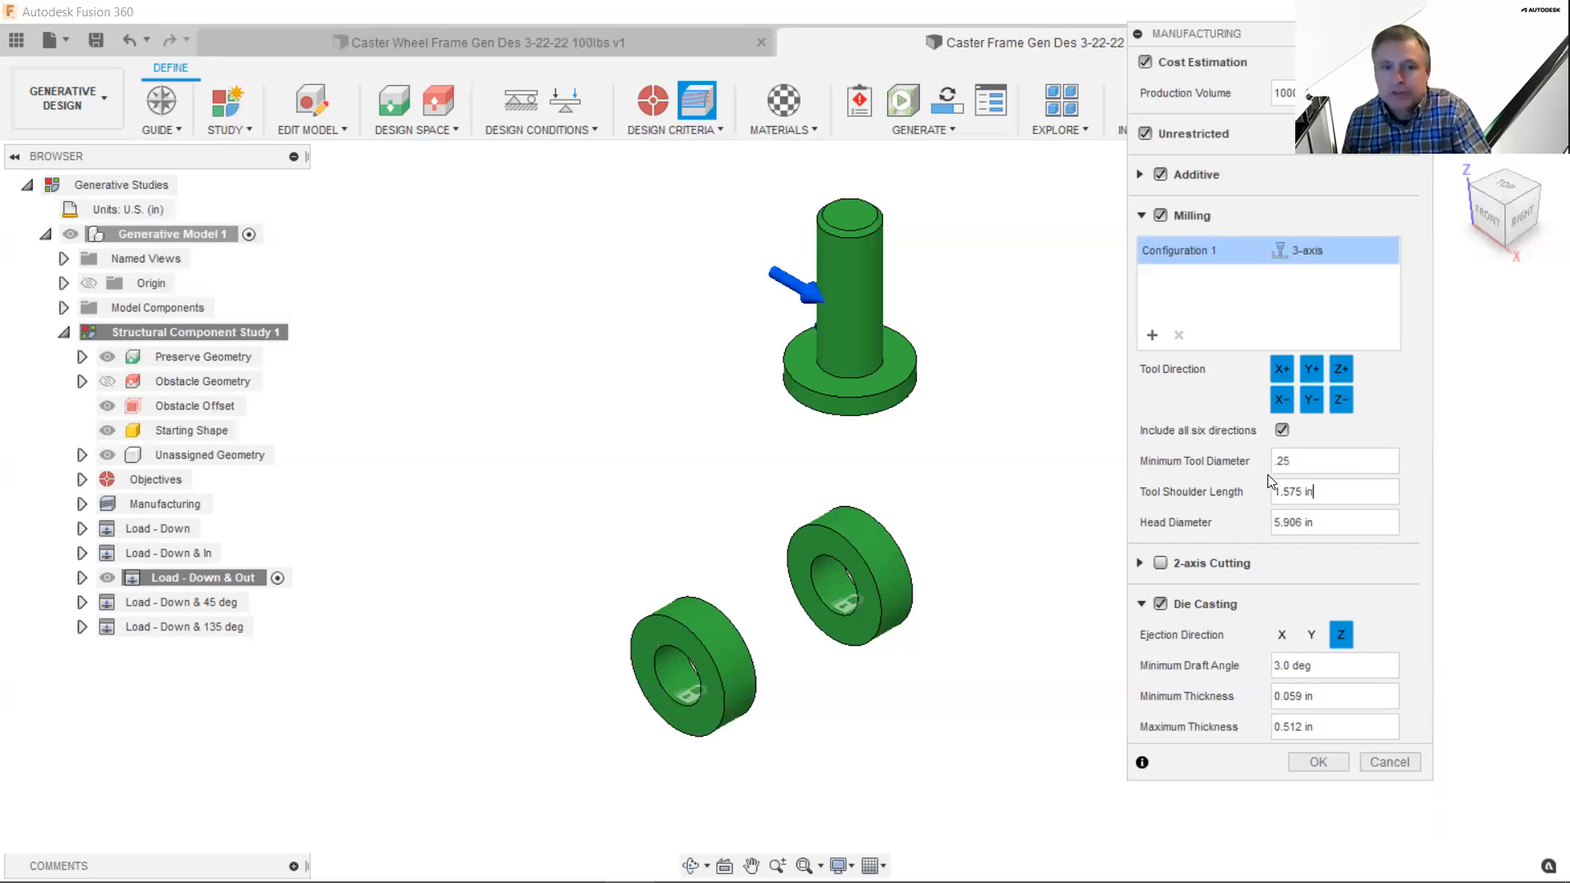
left_click(1309, 492)
type("2")
key("Tab")
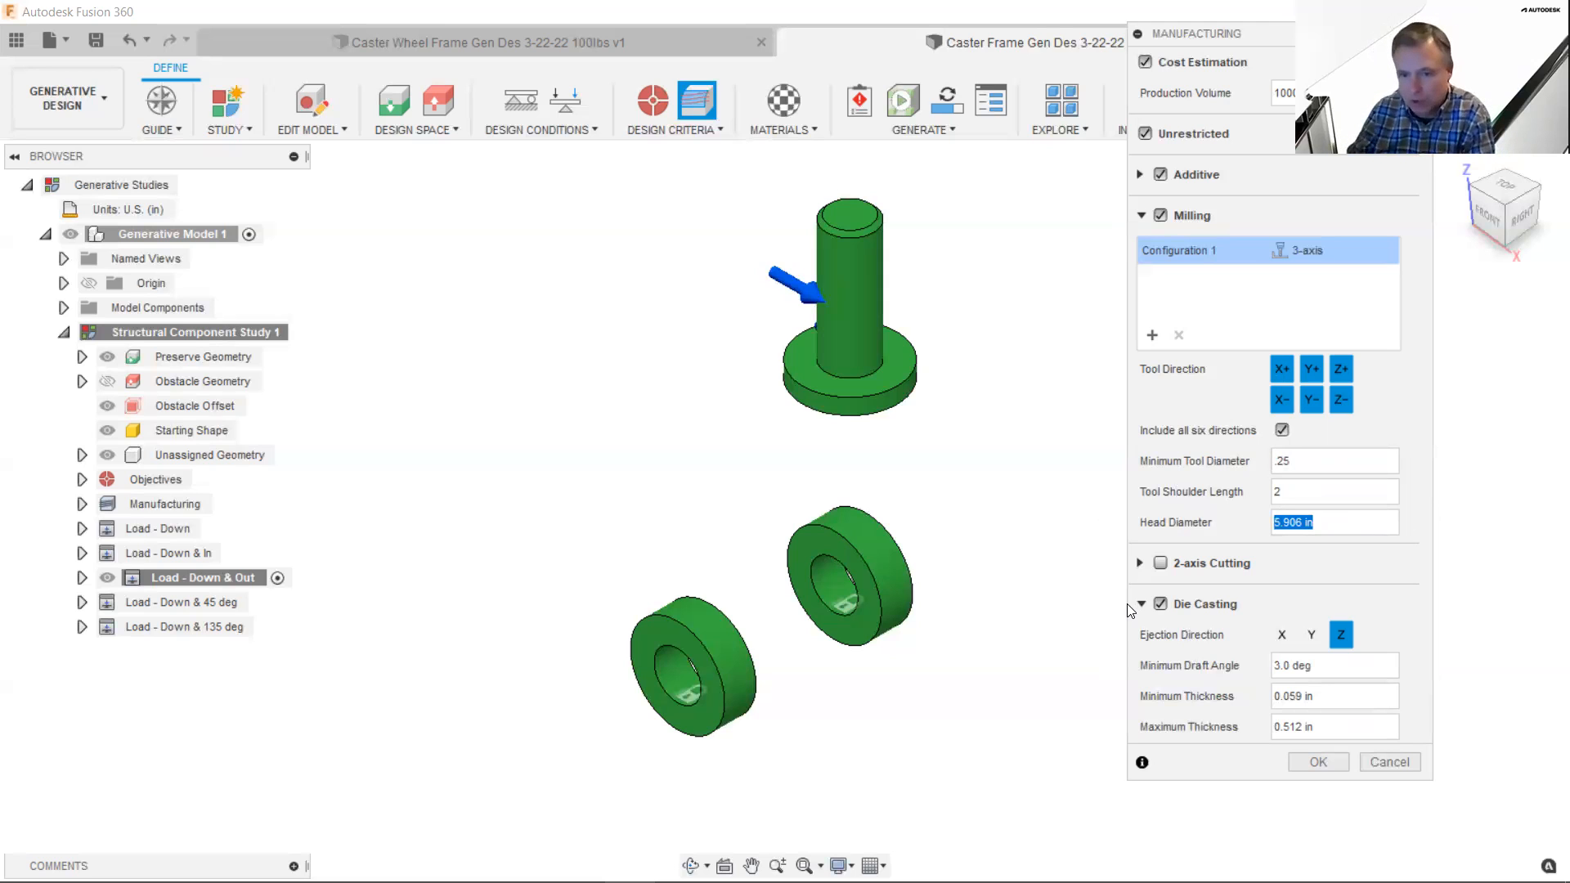
type(".5")
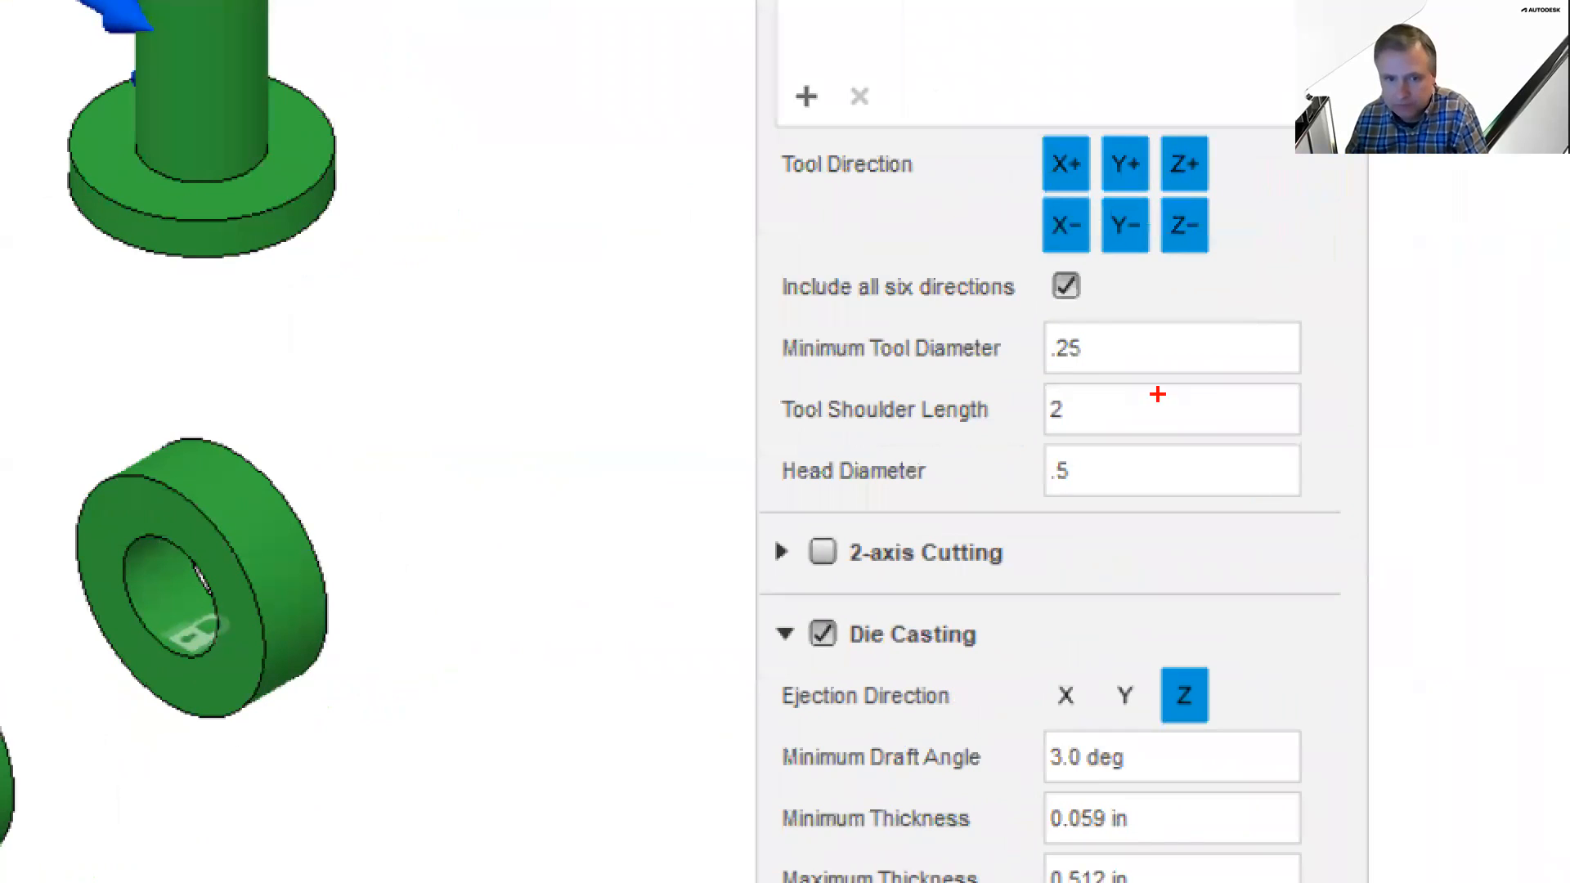
left_click_drag(1088, 288, 1223, 276, "ctrl+shift")
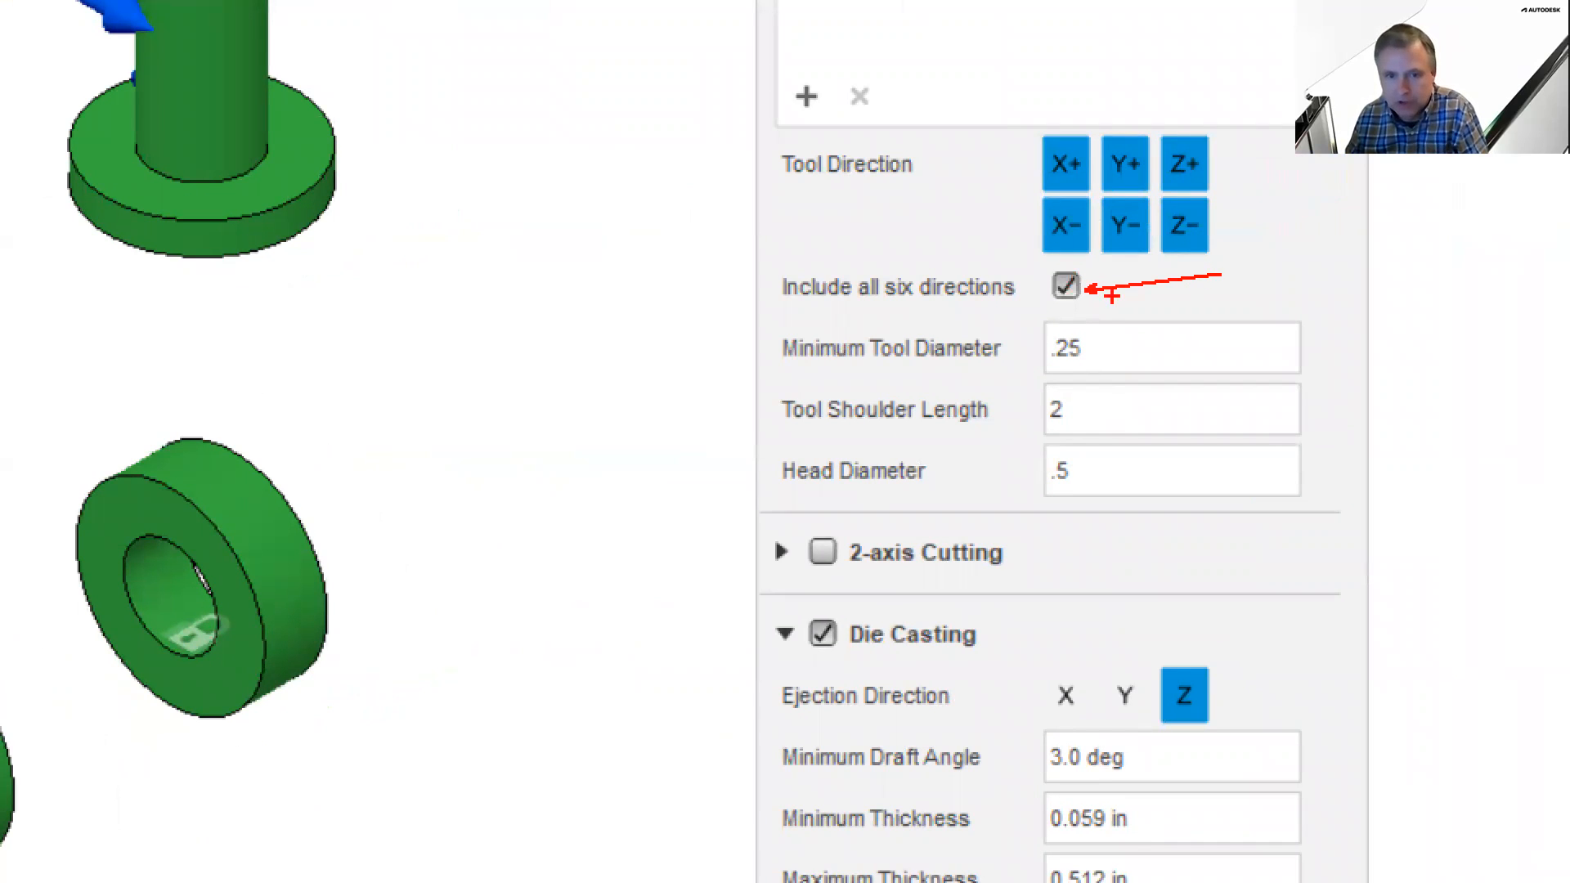
left_click_drag(1043, 312, 1125, 504, "ctrl")
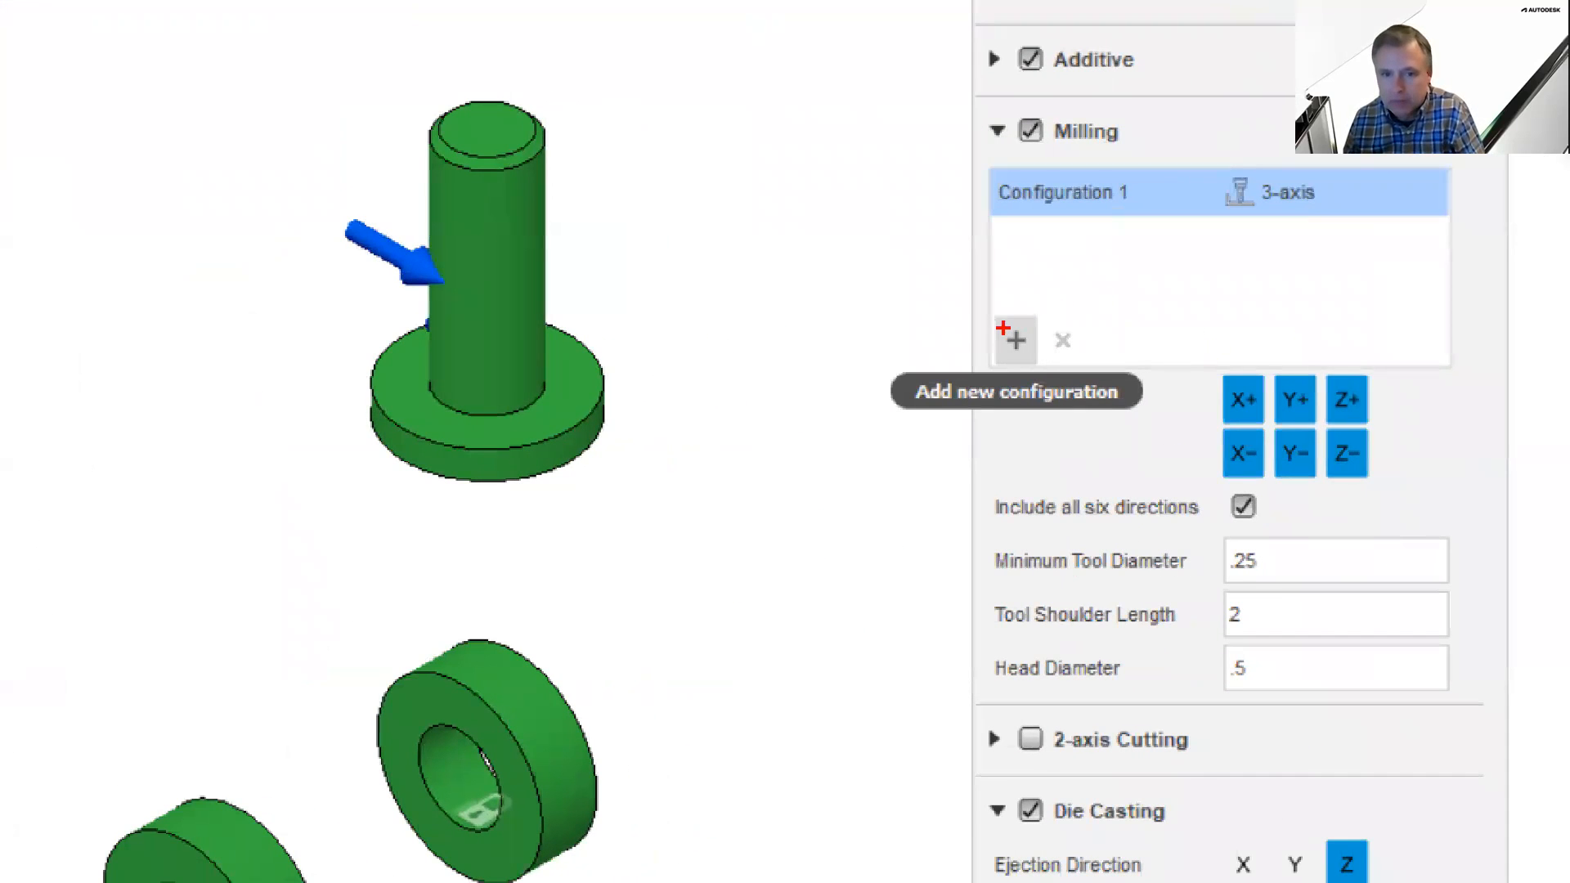
mouse_move(1008, 323)
left_mouse_down()
mouse_move(956, 278)
mouse_move(967, 247)
left_mouse_up()
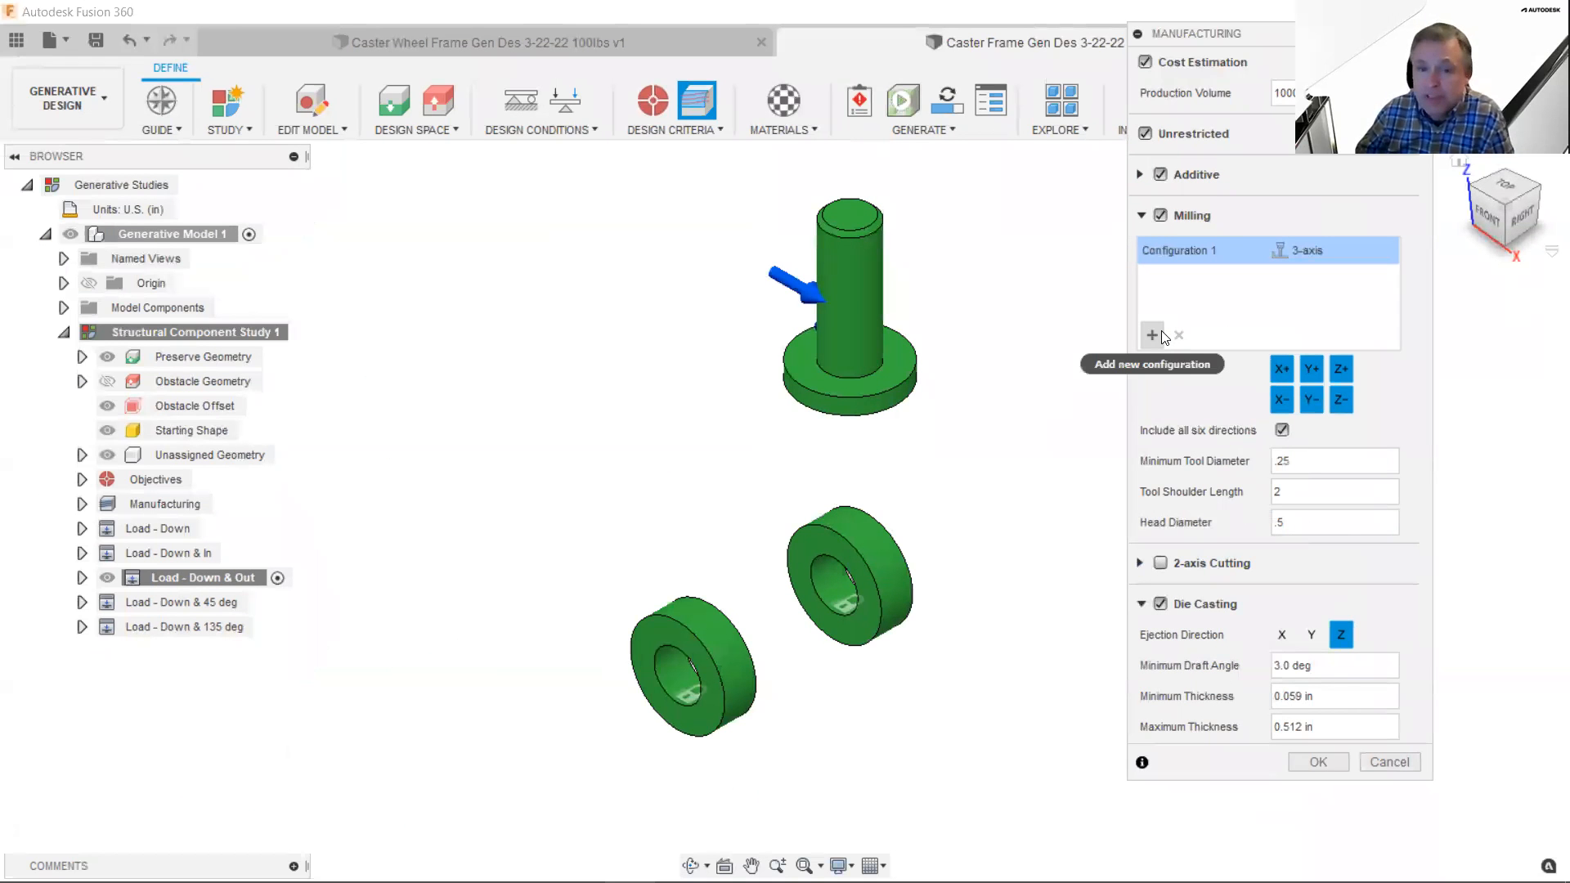
- Add a second milling configuration and set its type to 5-axis
left_click(1151, 335)
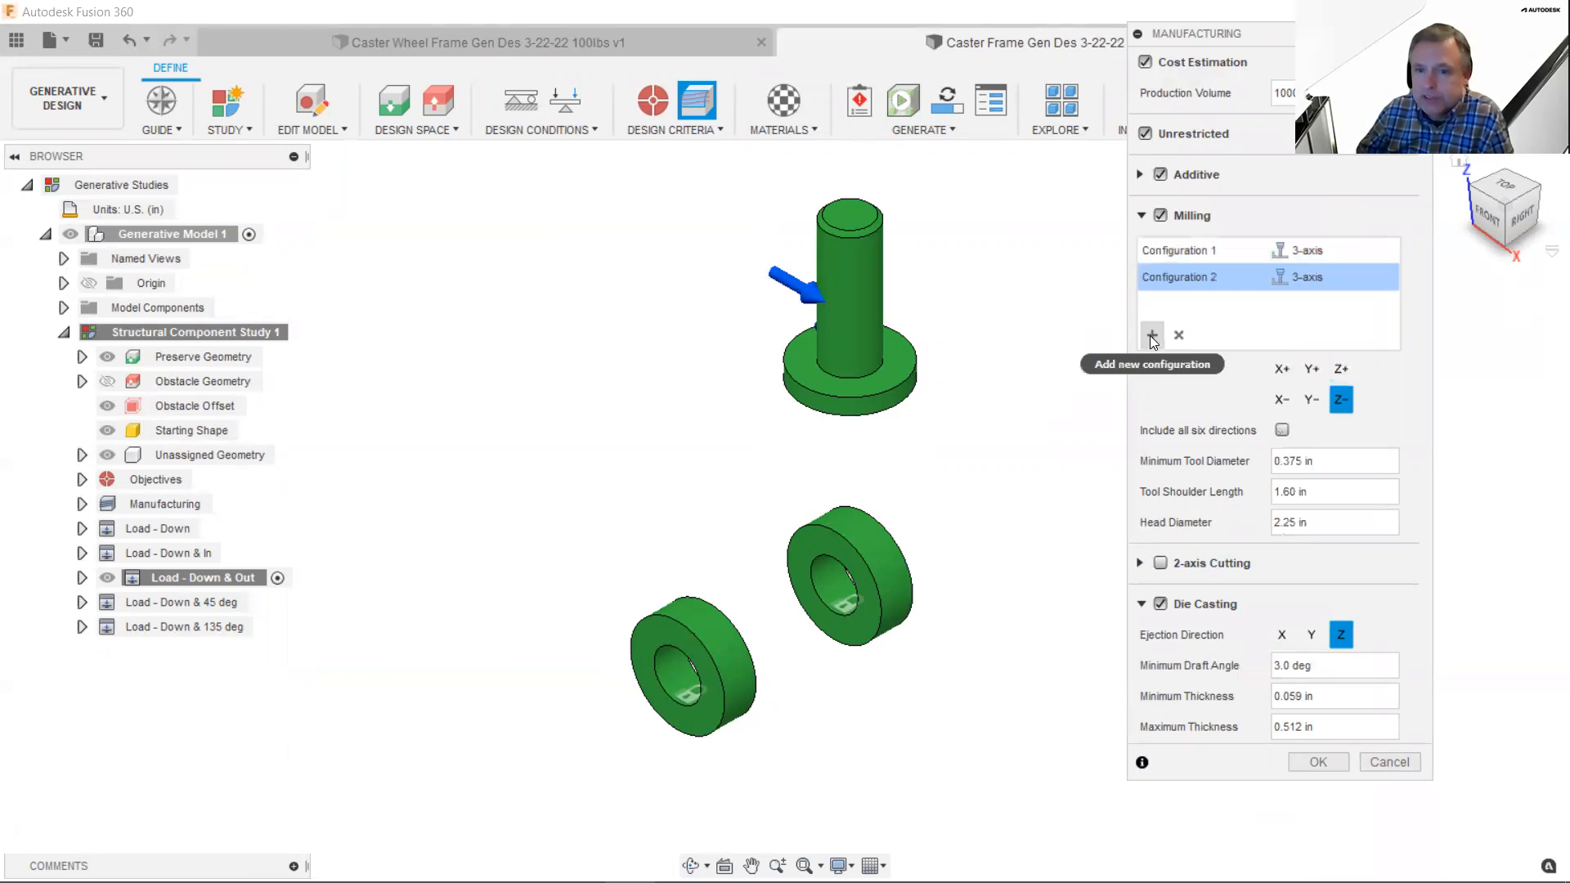
left_click(1325, 278)
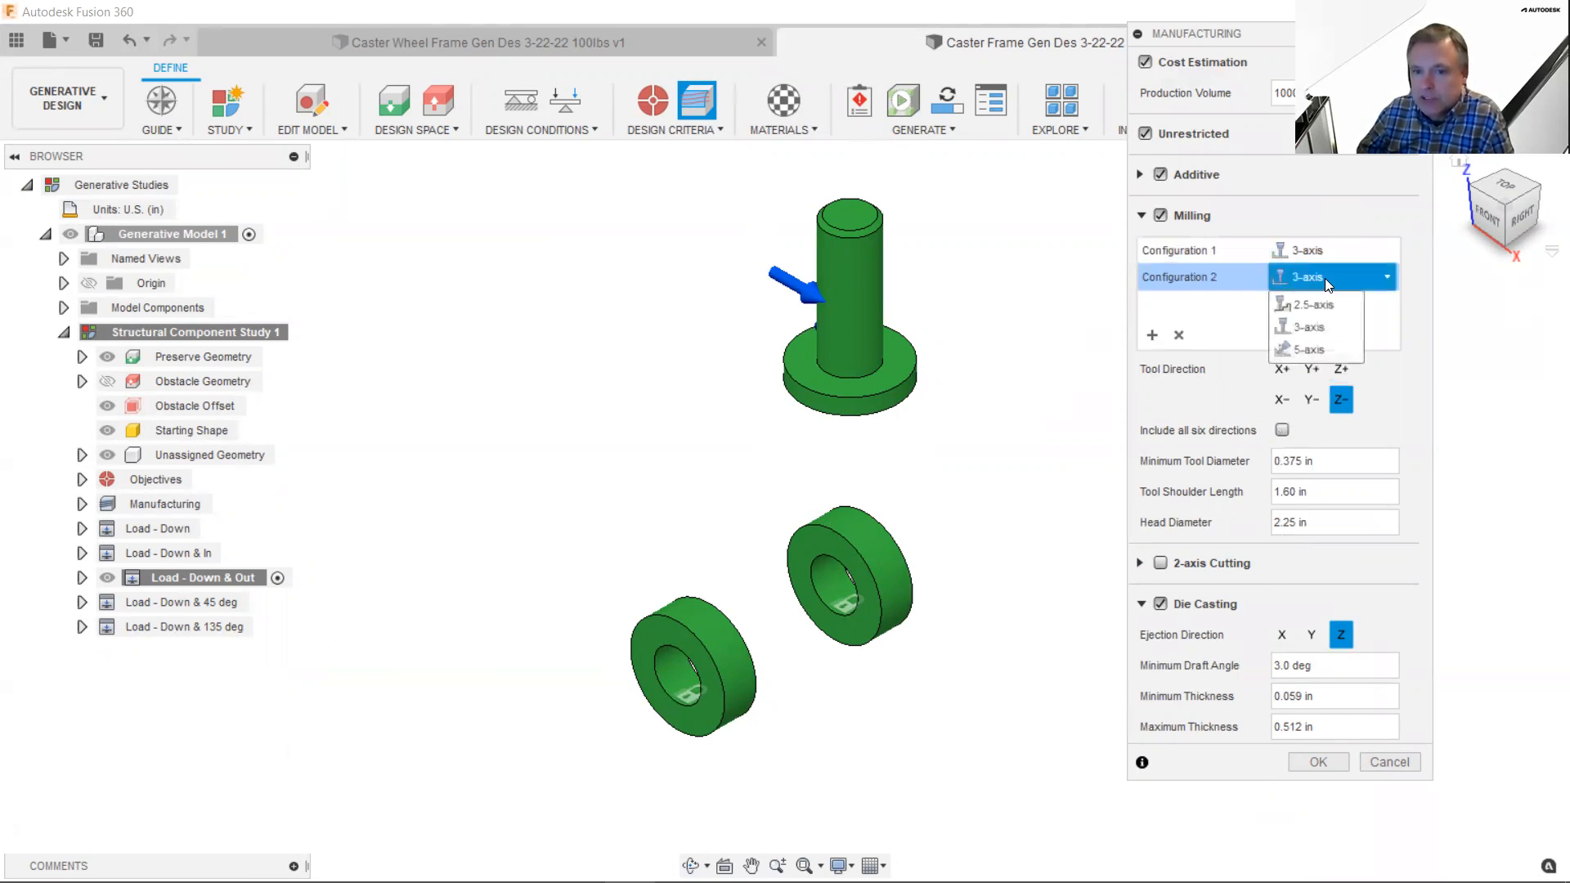
left_click(1323, 345)
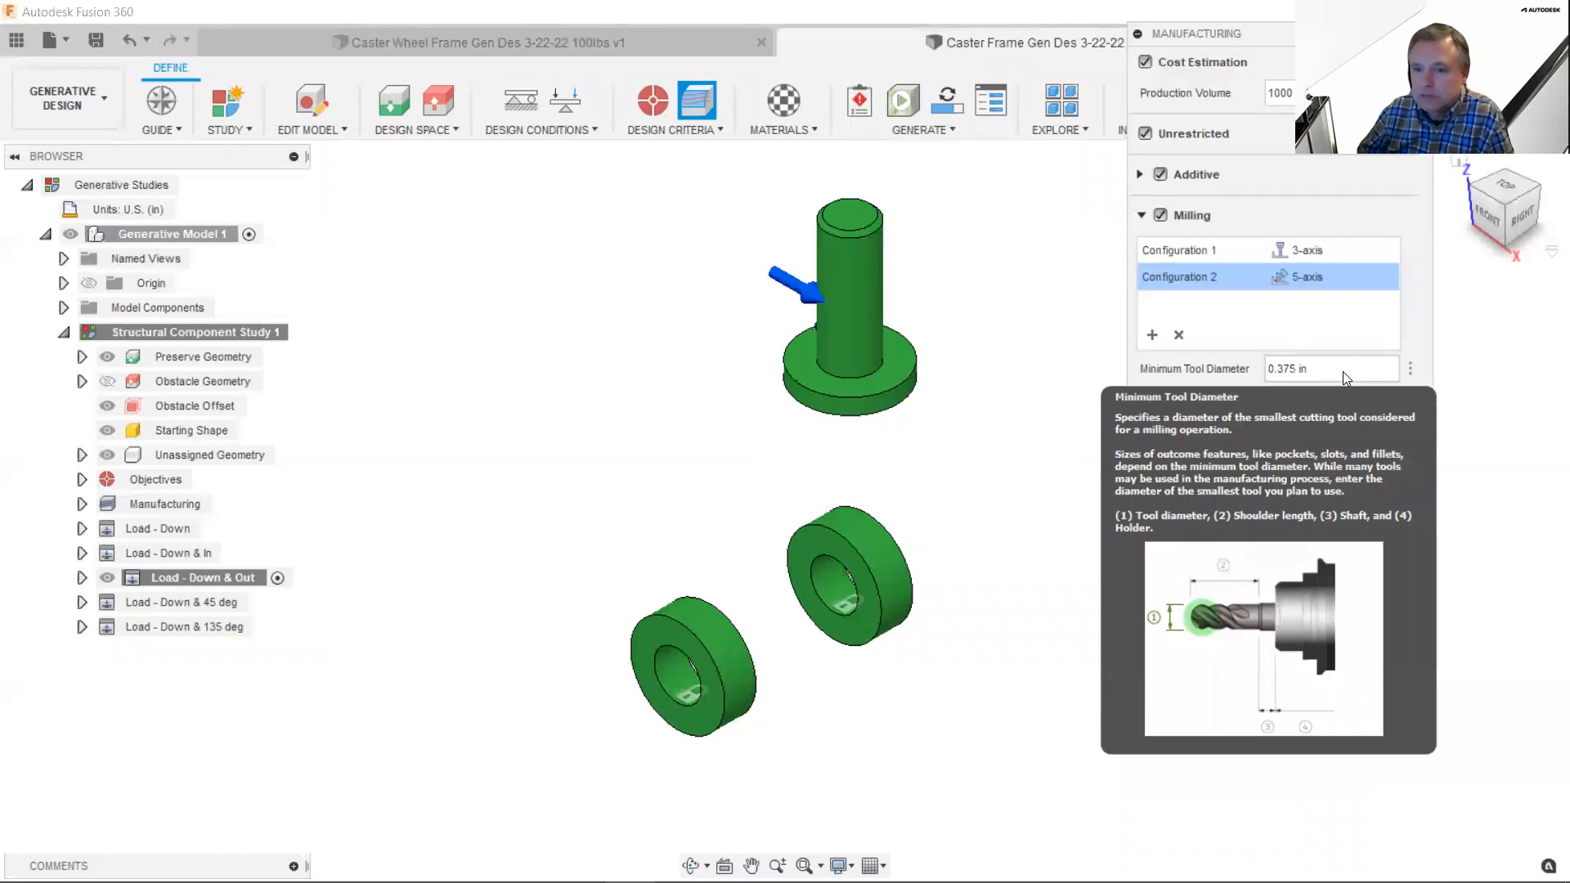
- Set Configuration 2's minimum tool diameter to .25 in, tool shoulder length to 2 in and head diameter to .5 in
left_click(1343, 371)
type(".25")
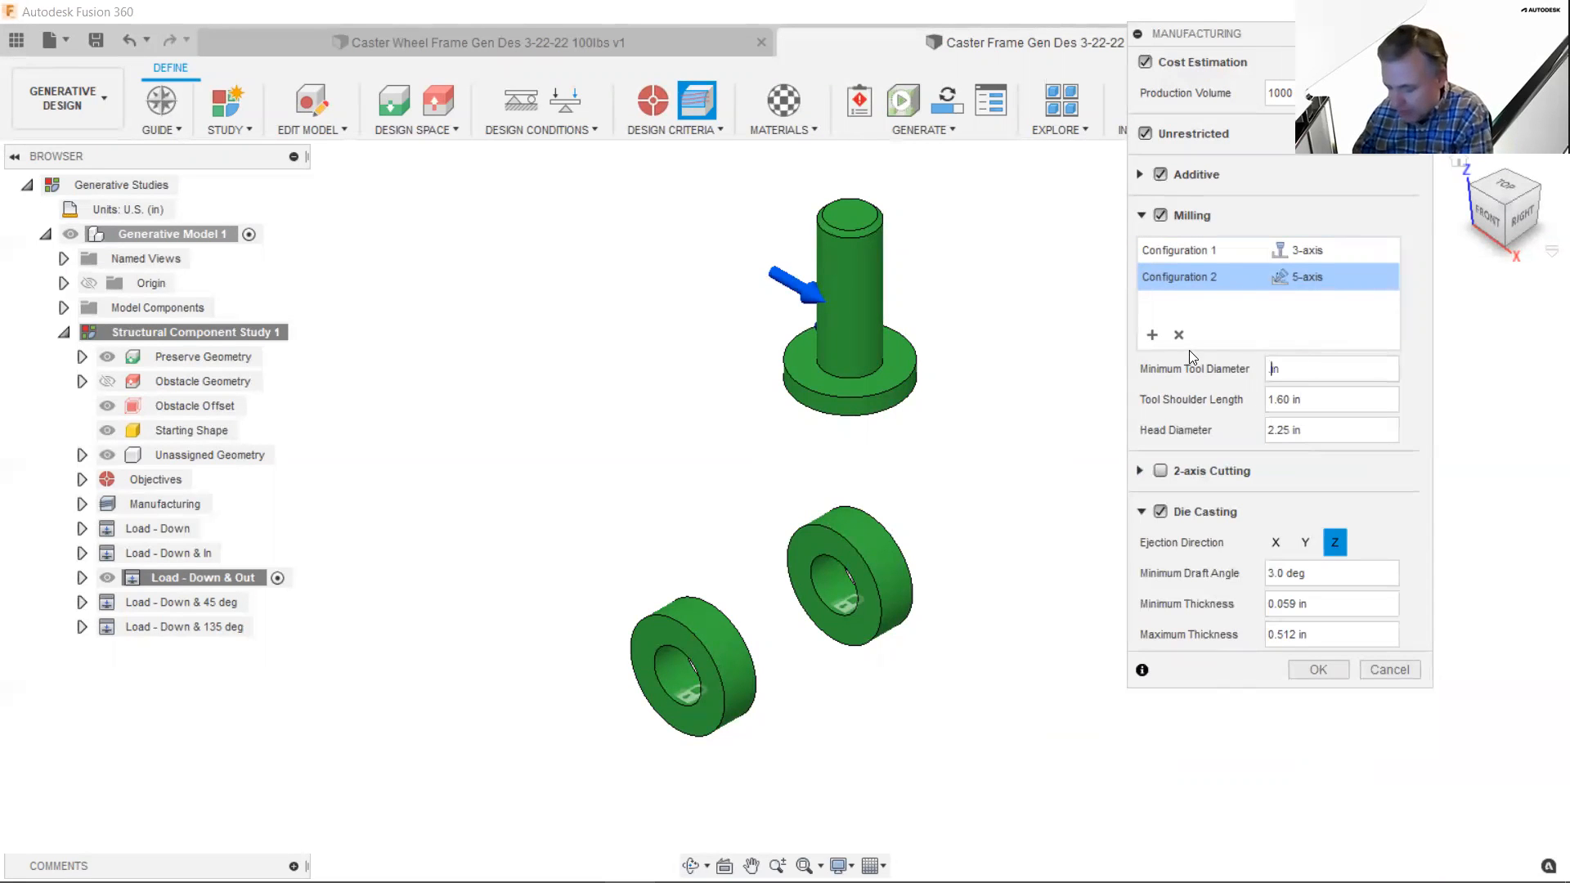
key("BackSpace")
type("5 ")
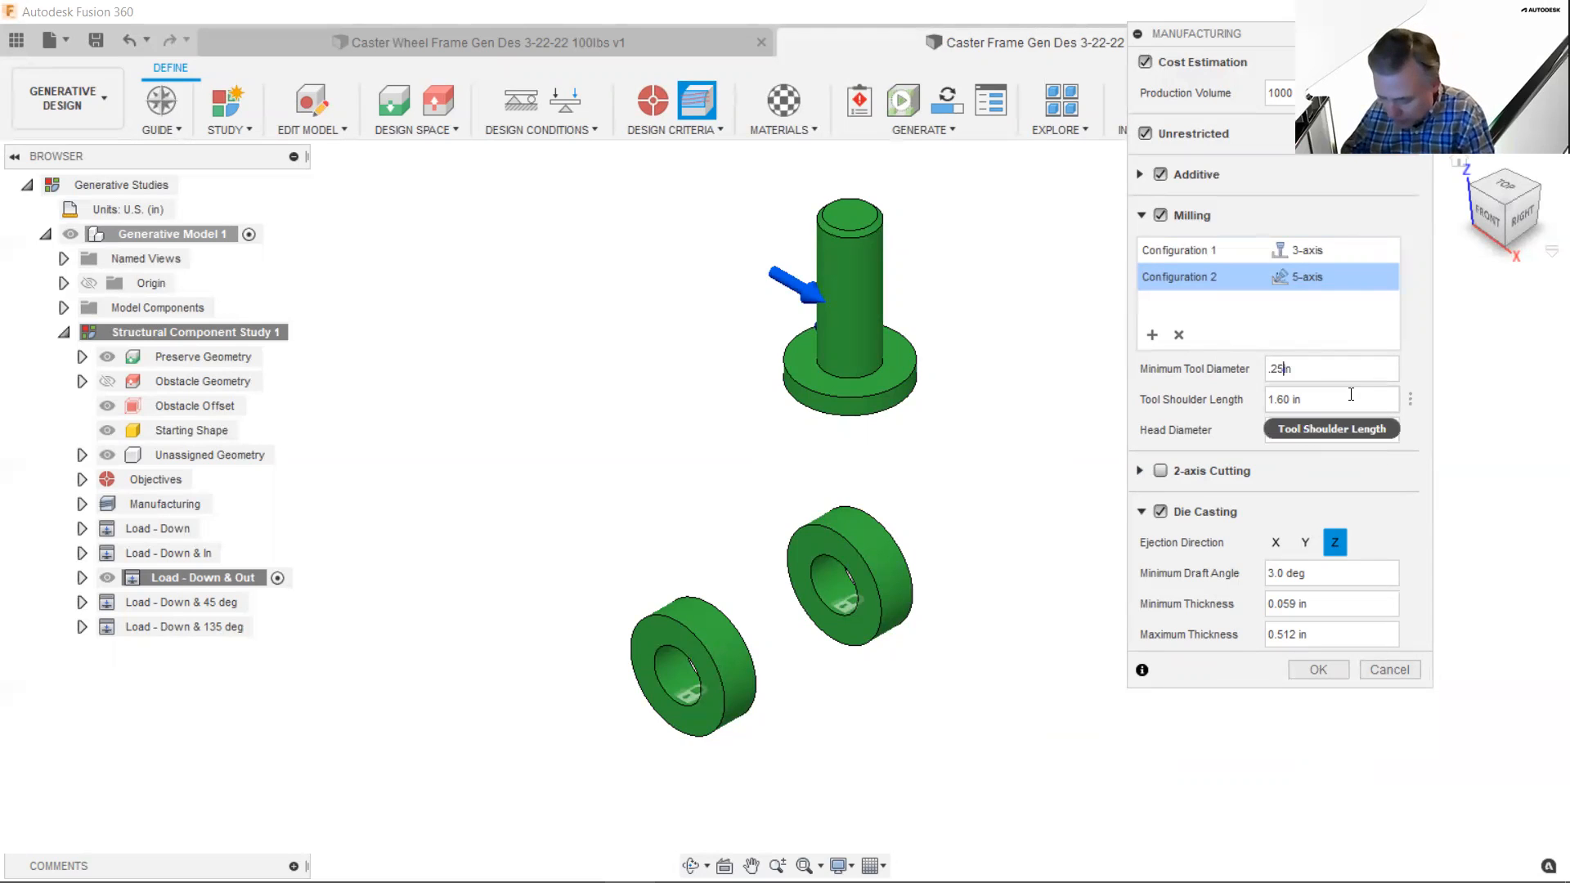
type("i")
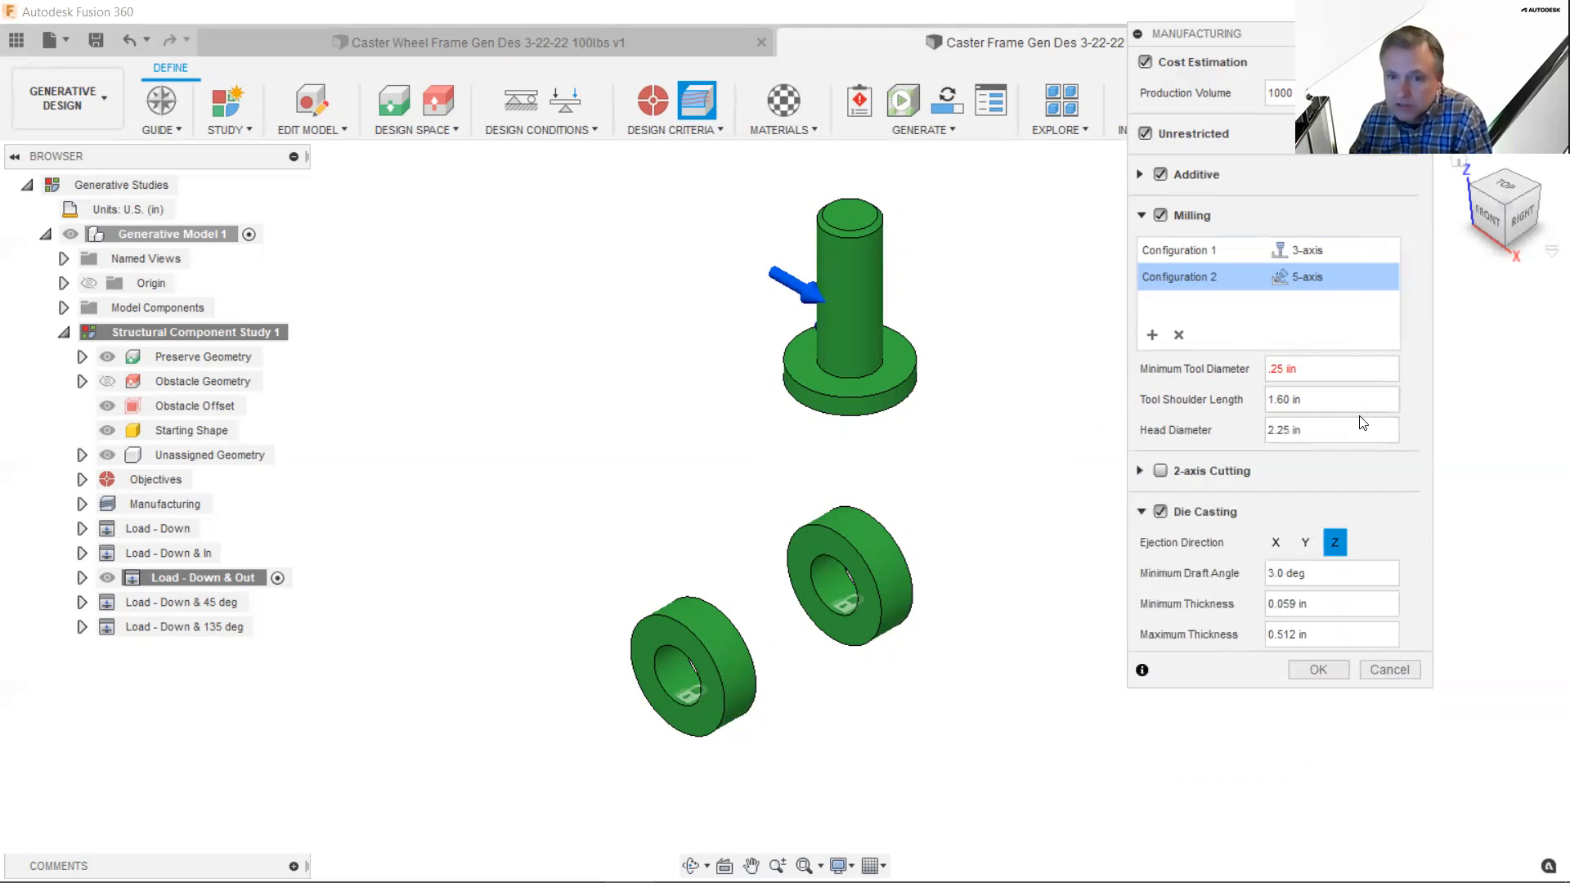
key("Tab")
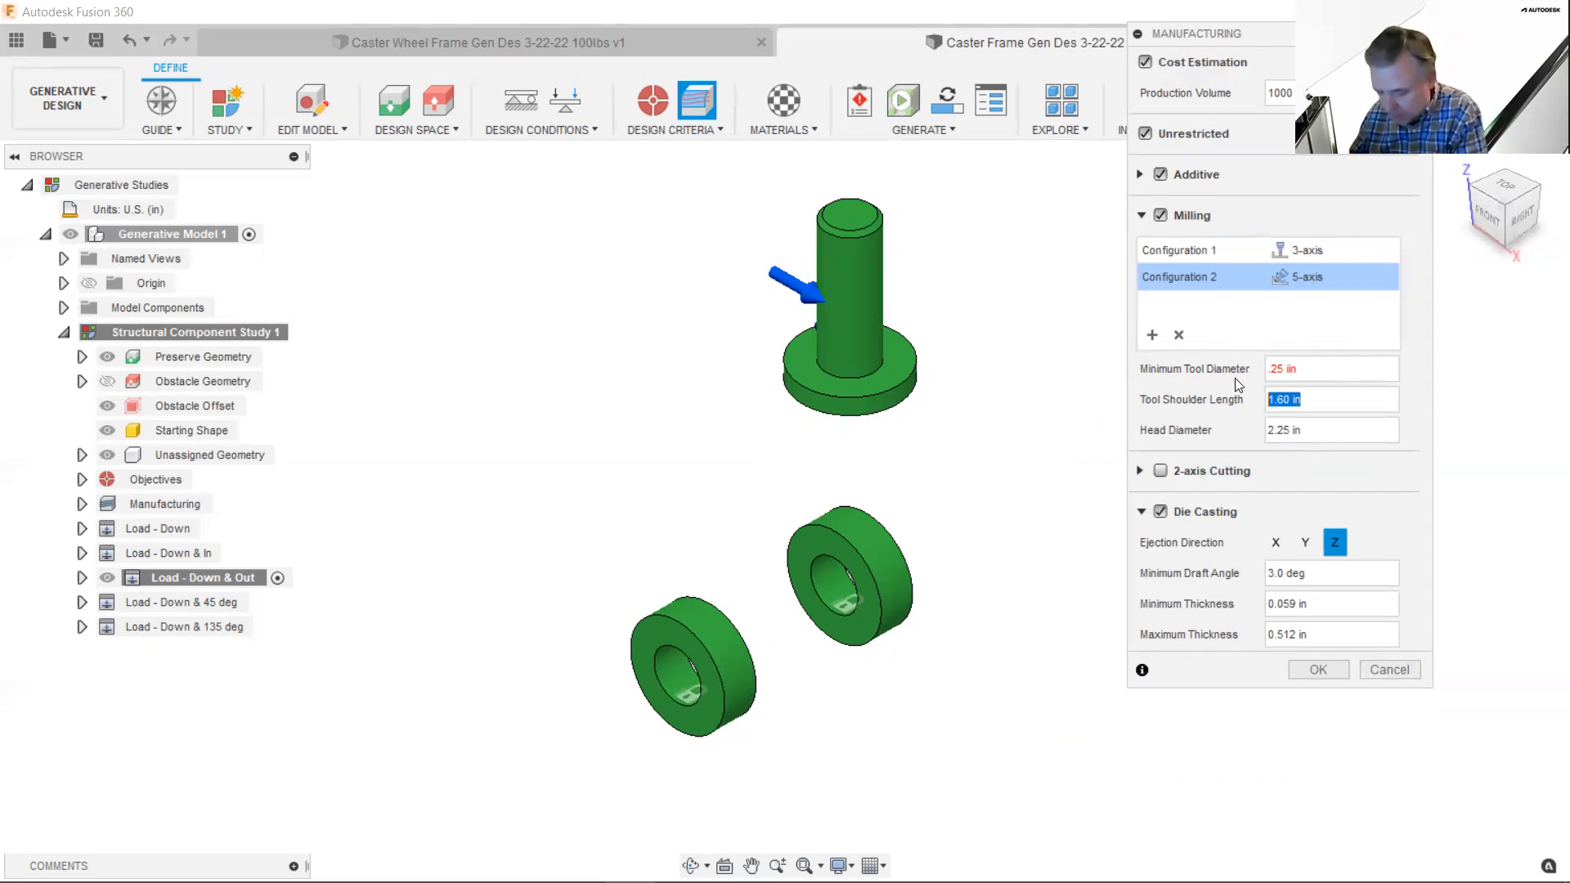
type("2")
key("Tab")
type(".5")
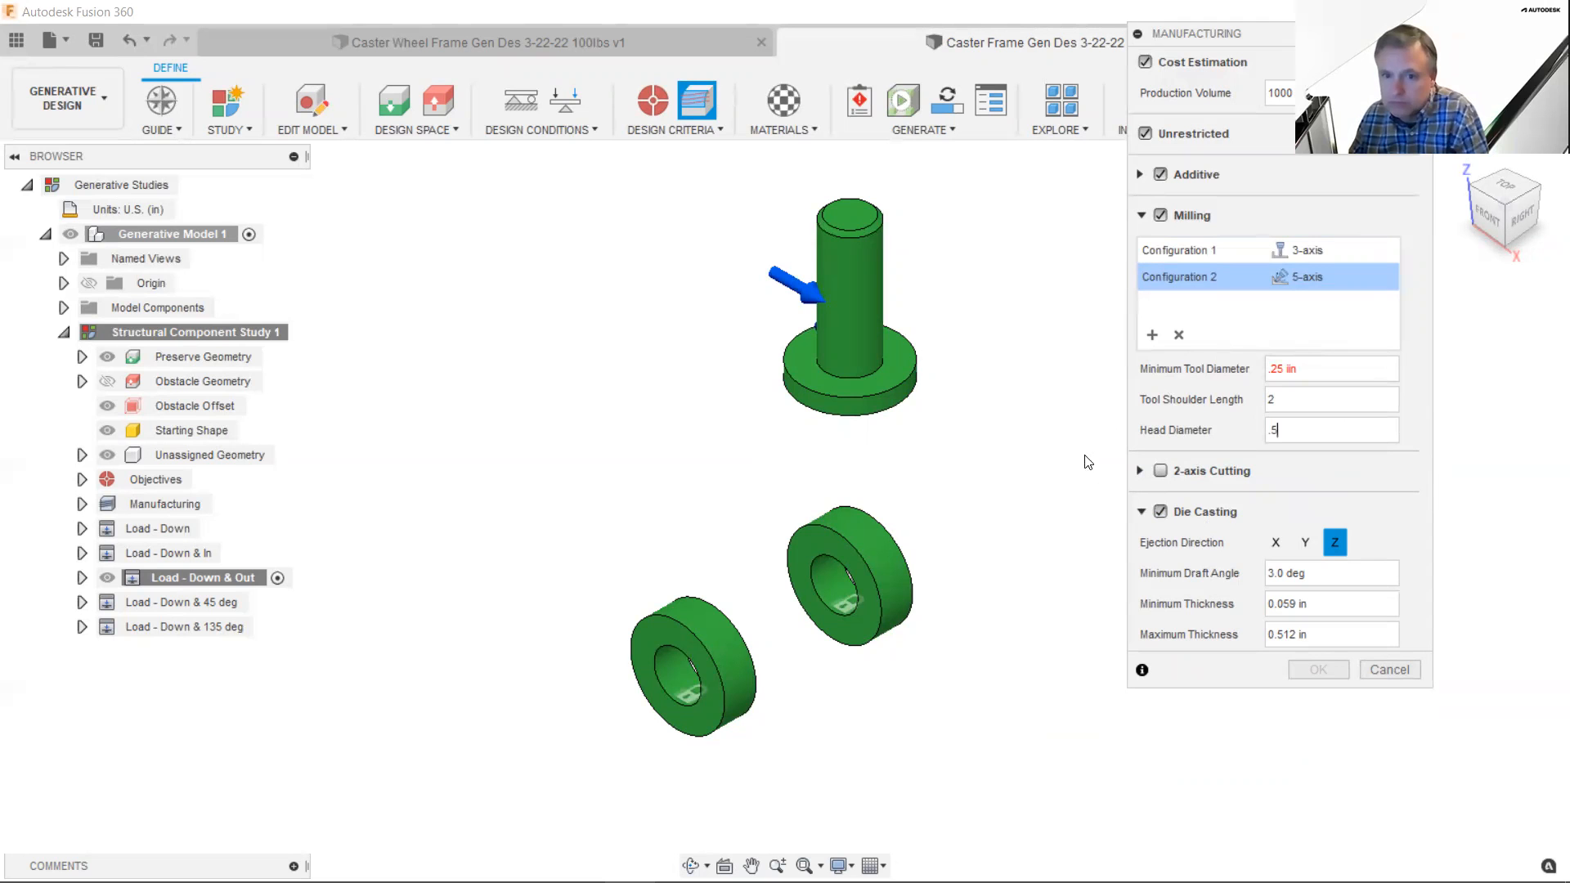
left_click(1320, 368)
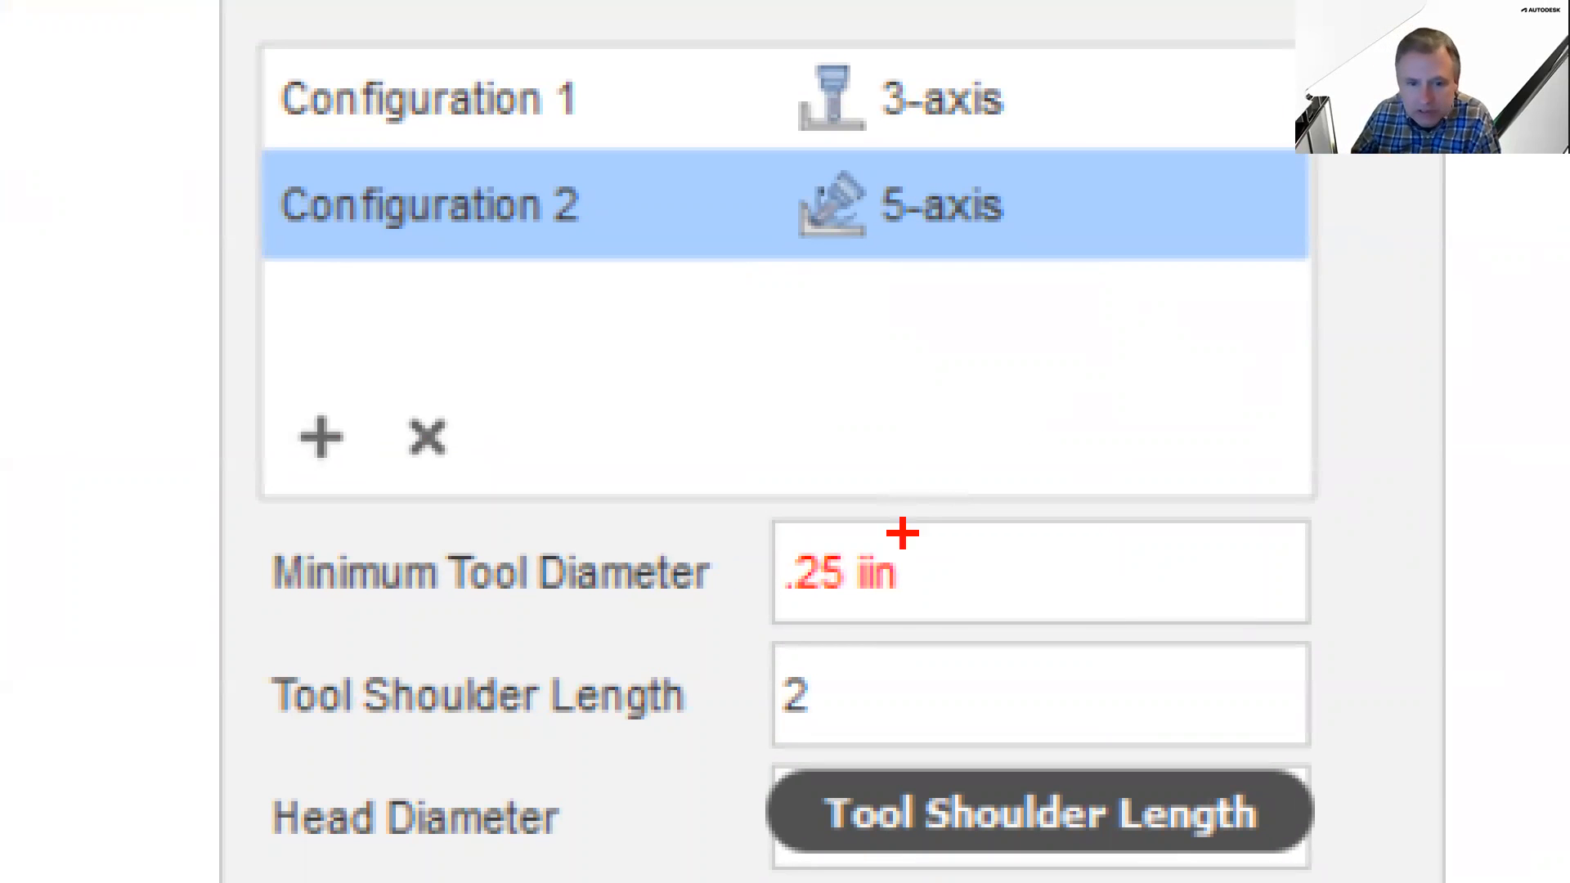
left_click_drag(889, 546, 977, 391)
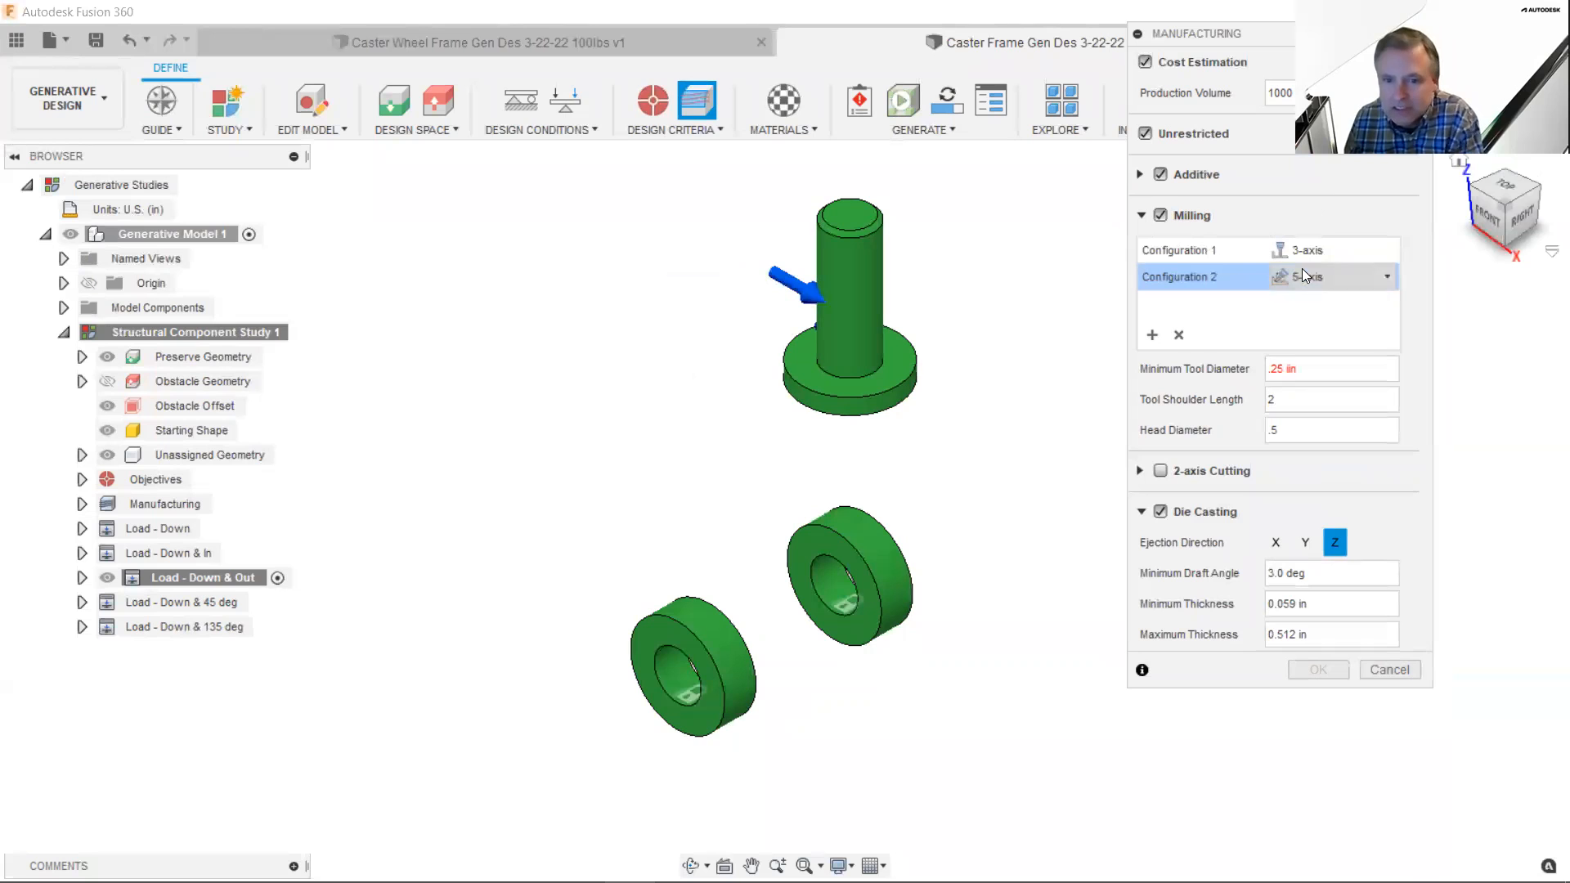
key("BackSpace")
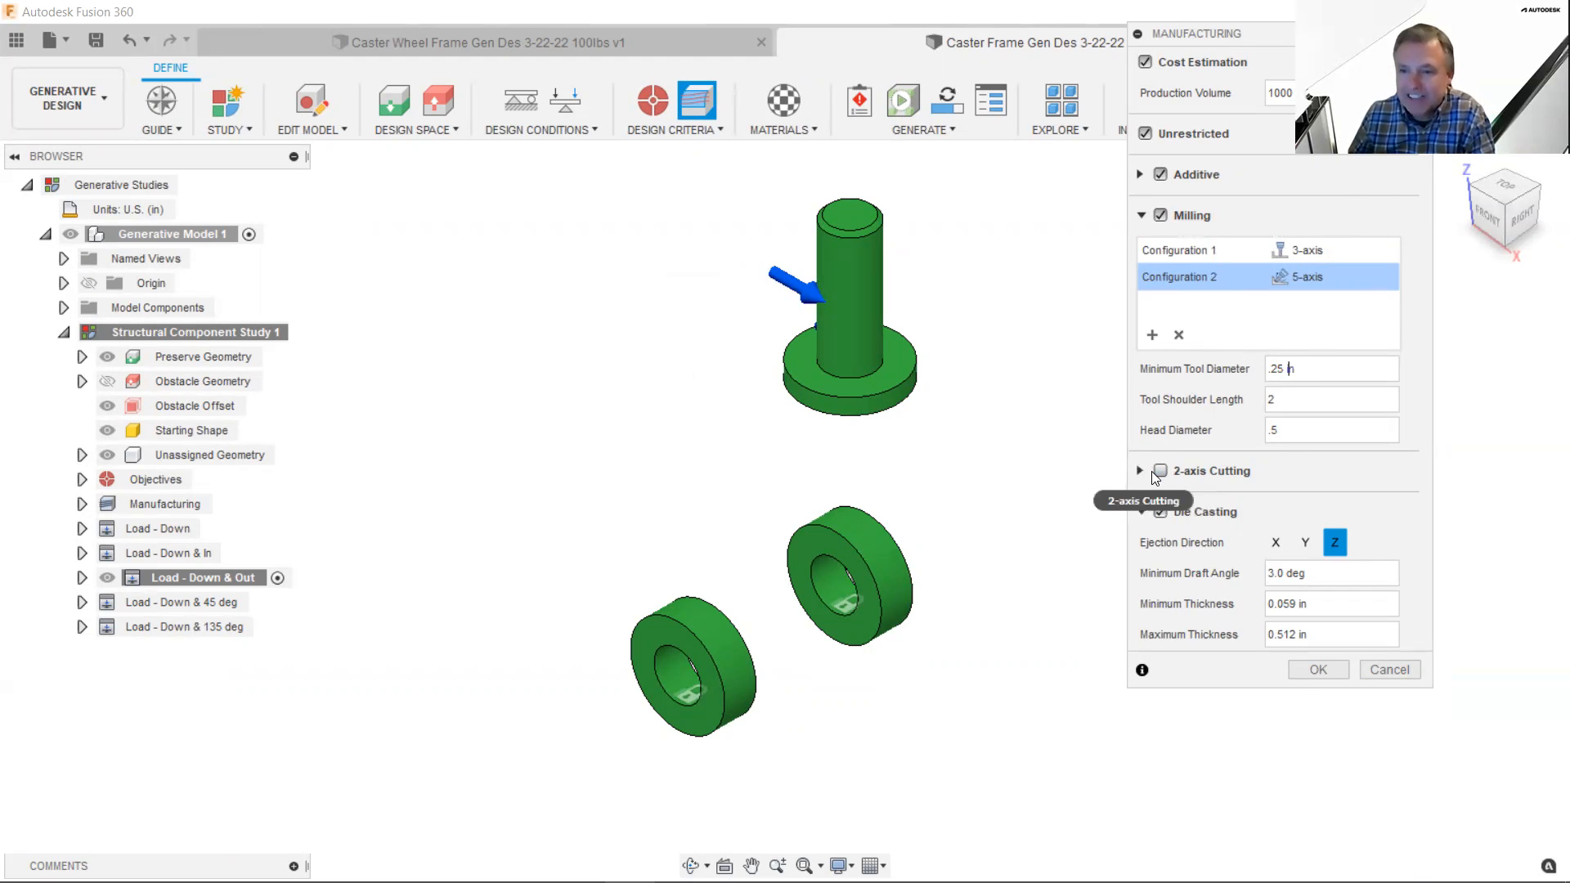
- Include the Y and X ejection directions for die casting in addition to Z
mouse_move(1156, 477)
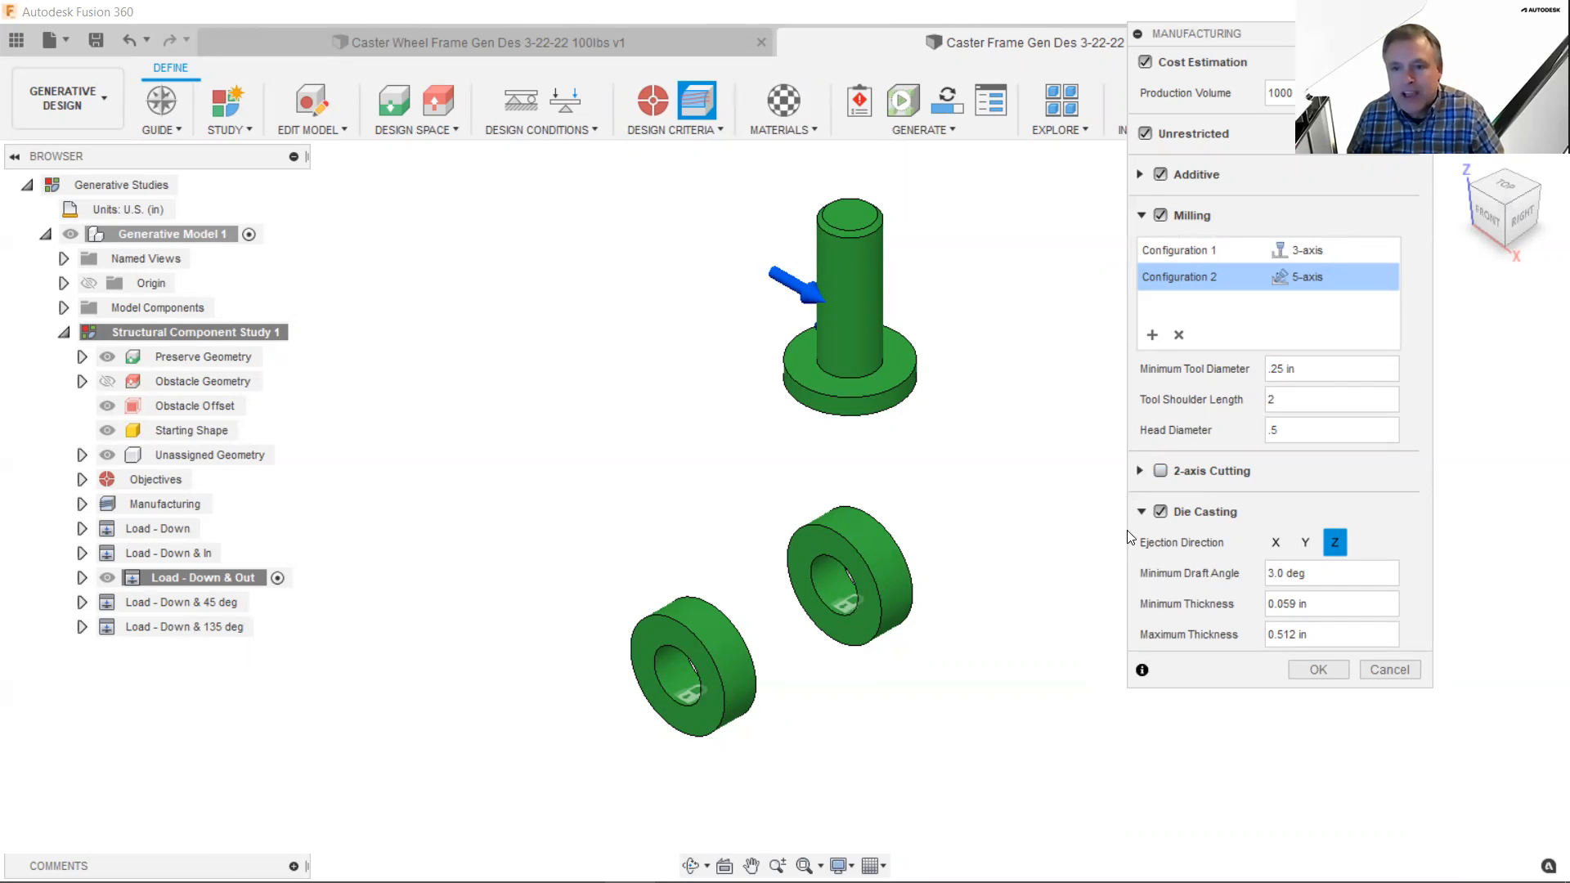
mouse_move(1175, 518)
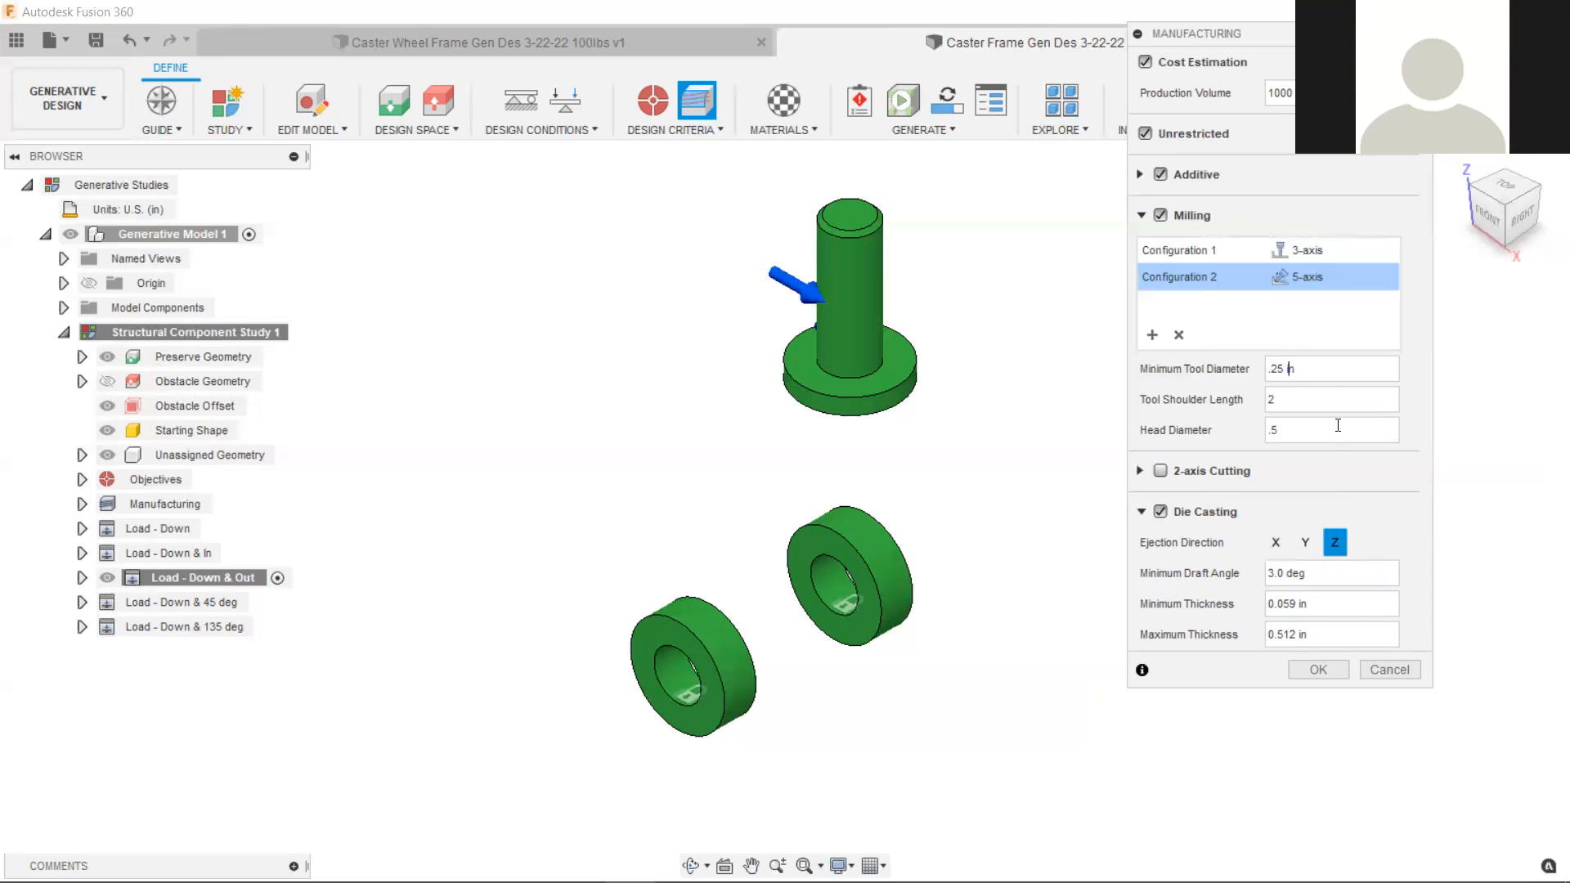
left_click(1304, 542)
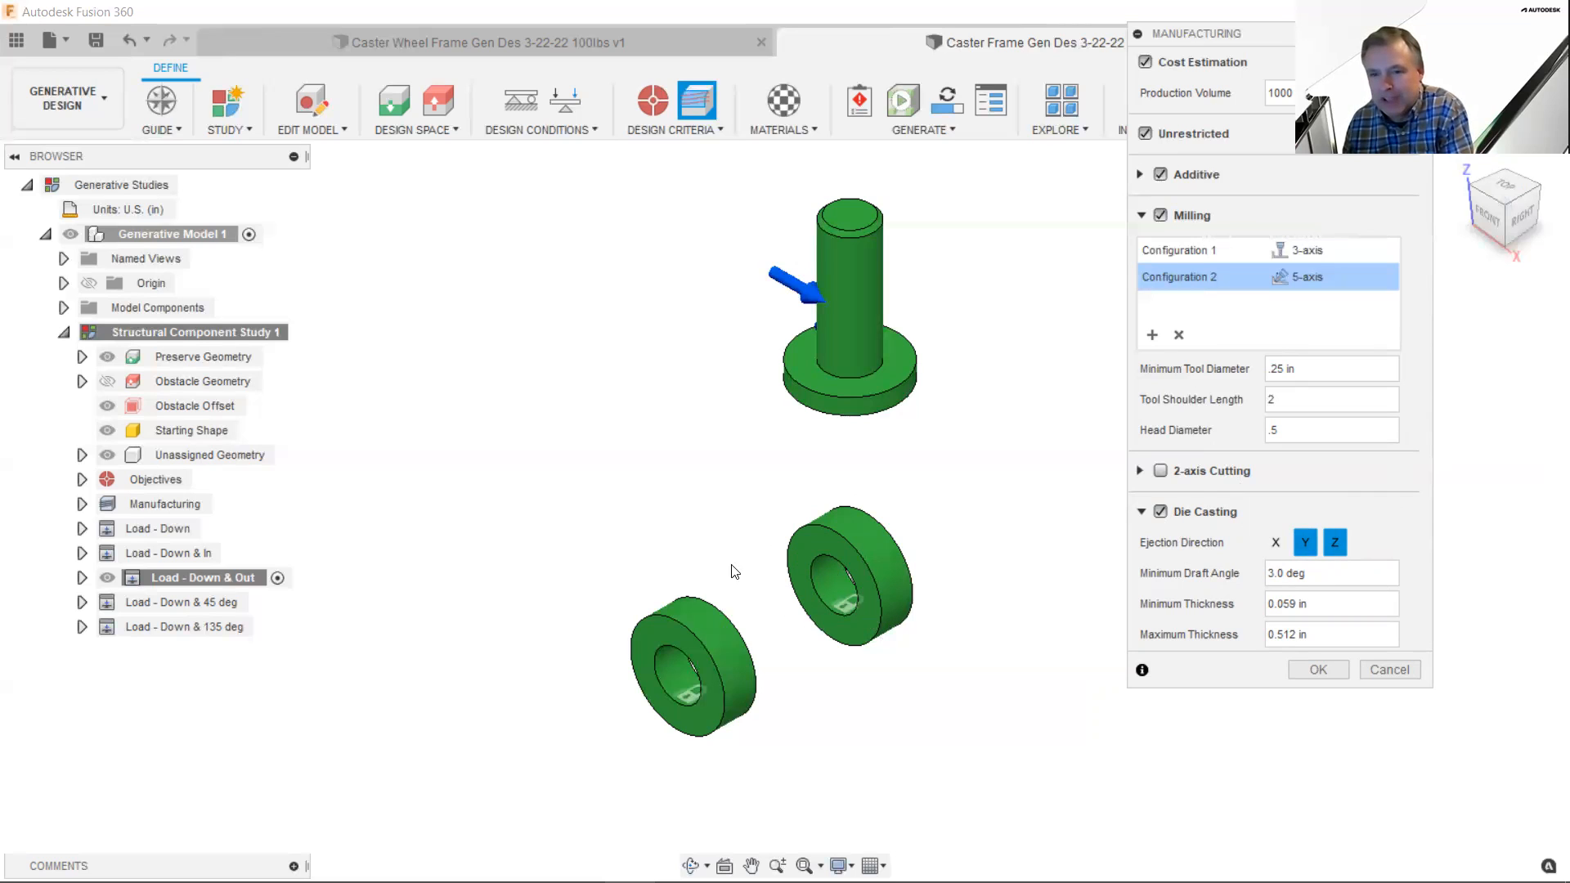
left_click(1276, 543)
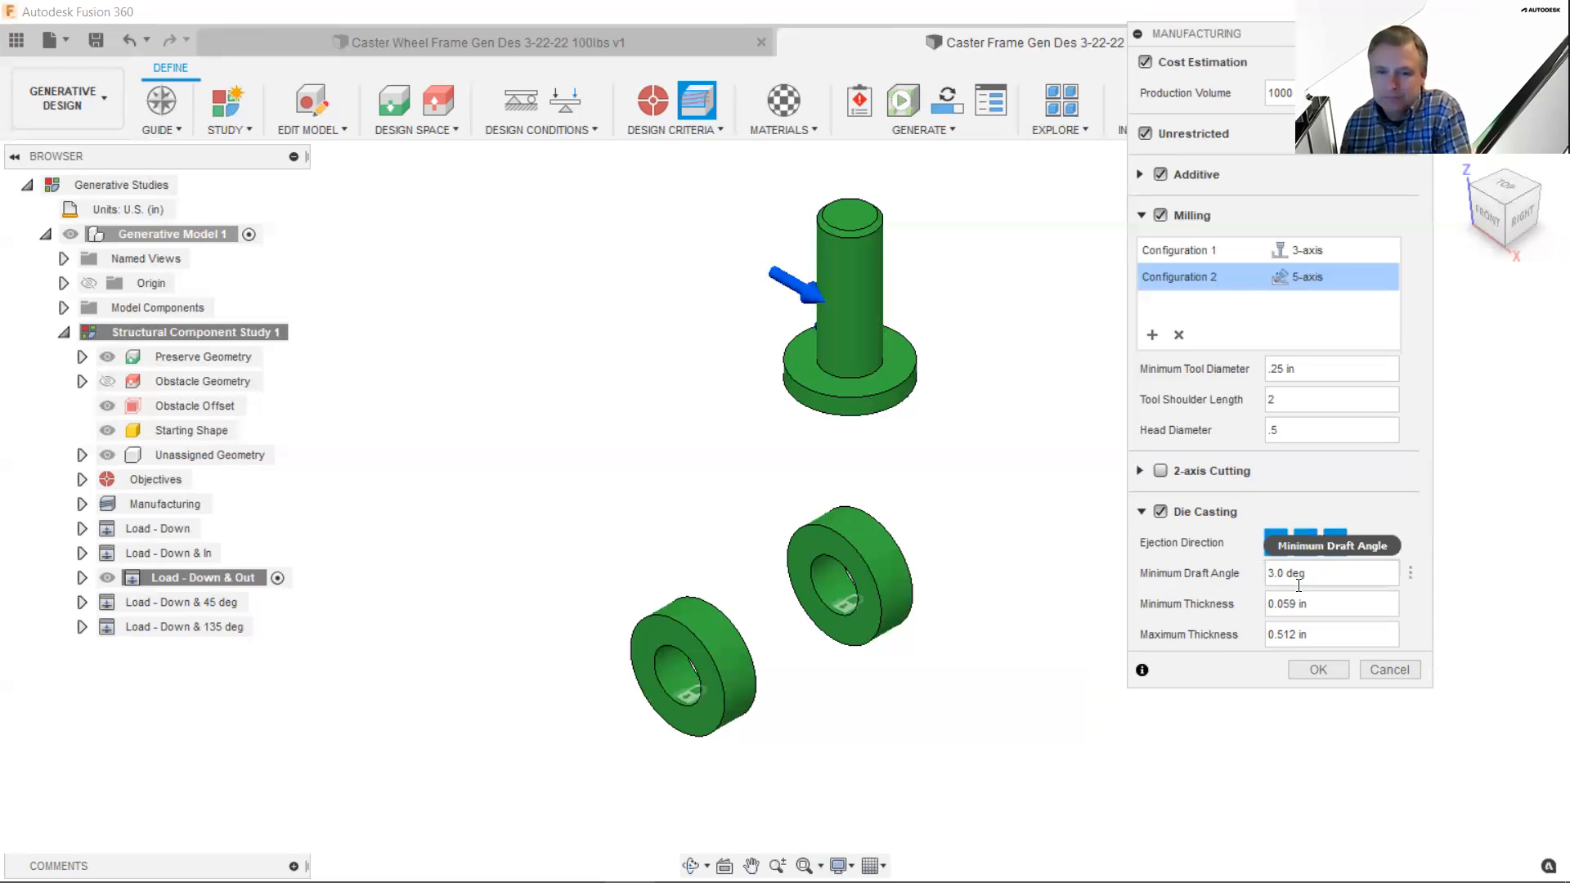
- Set the die casting minimum thickness to .1875 in and the maximum thickness to .5 in
mouse_move(1299, 586)
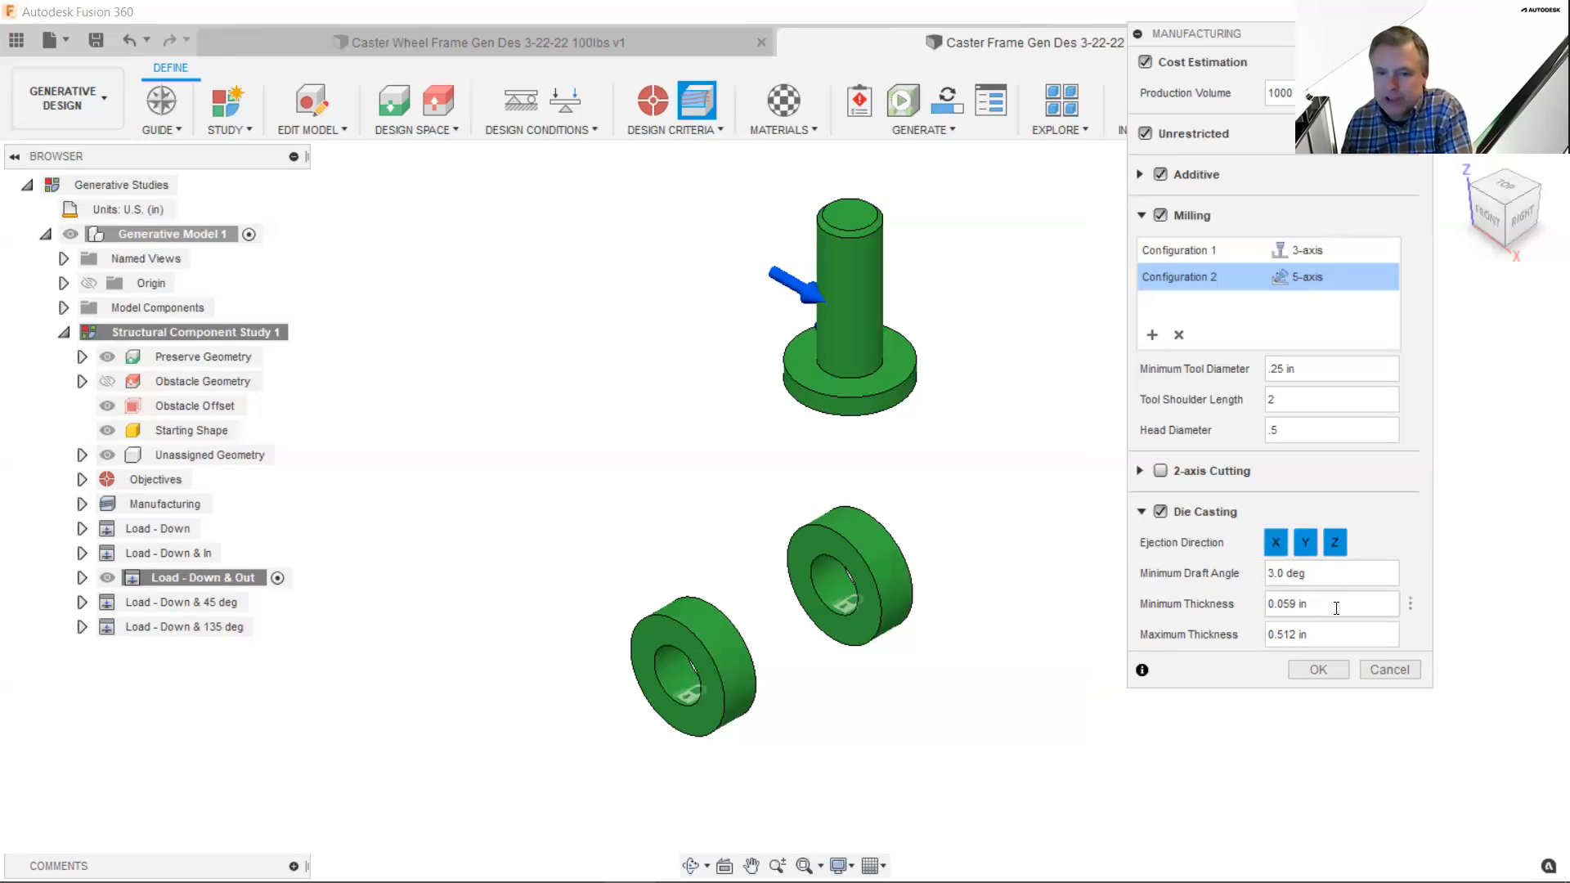
key("Tab")
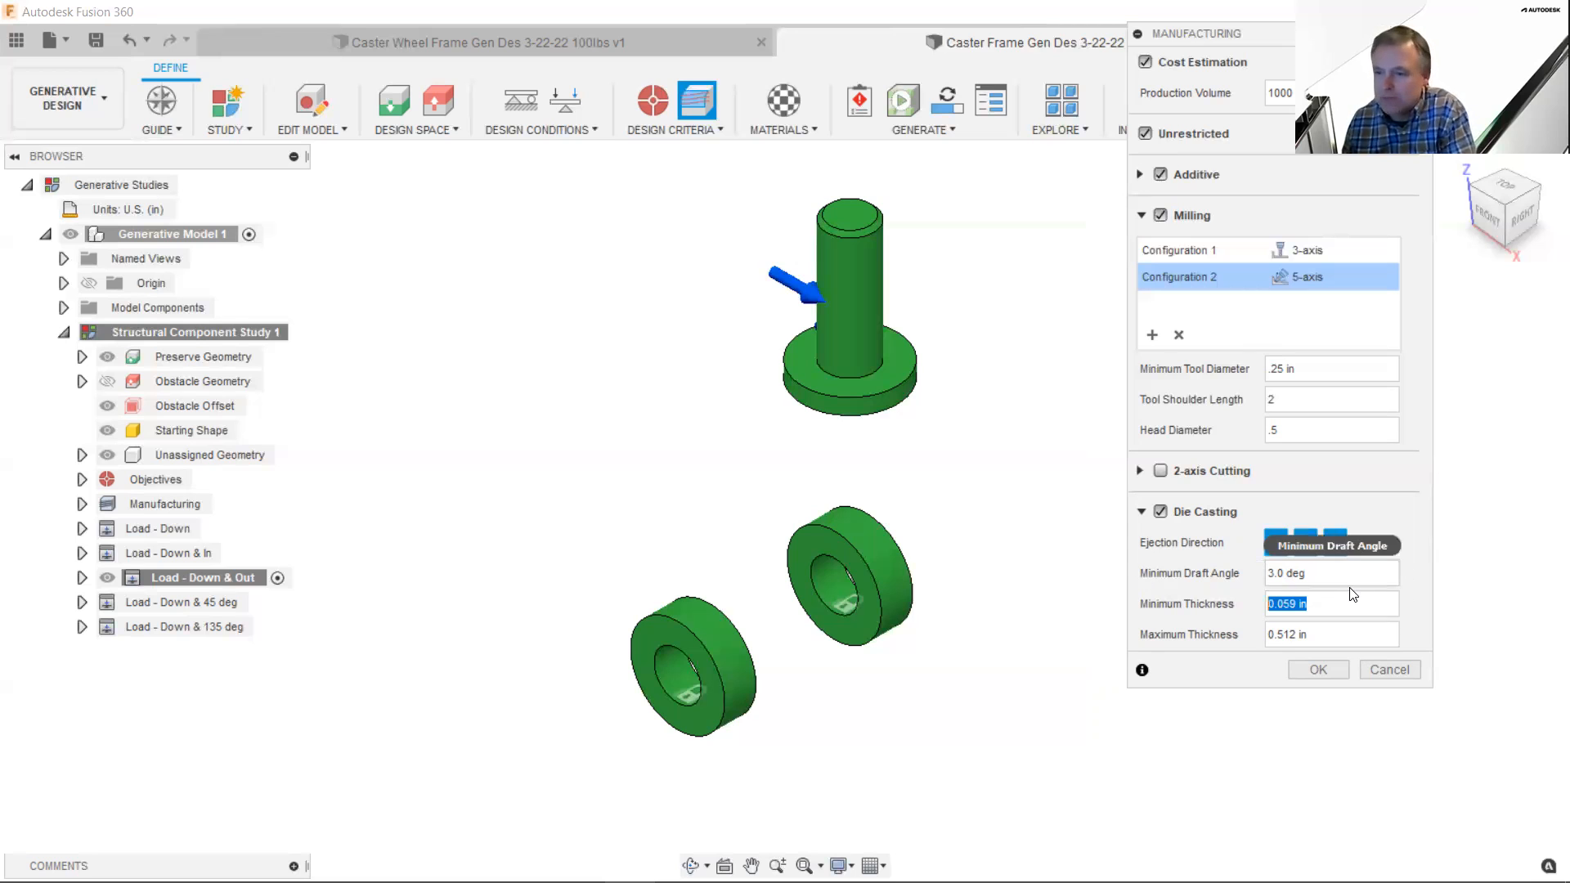
type(".1875")
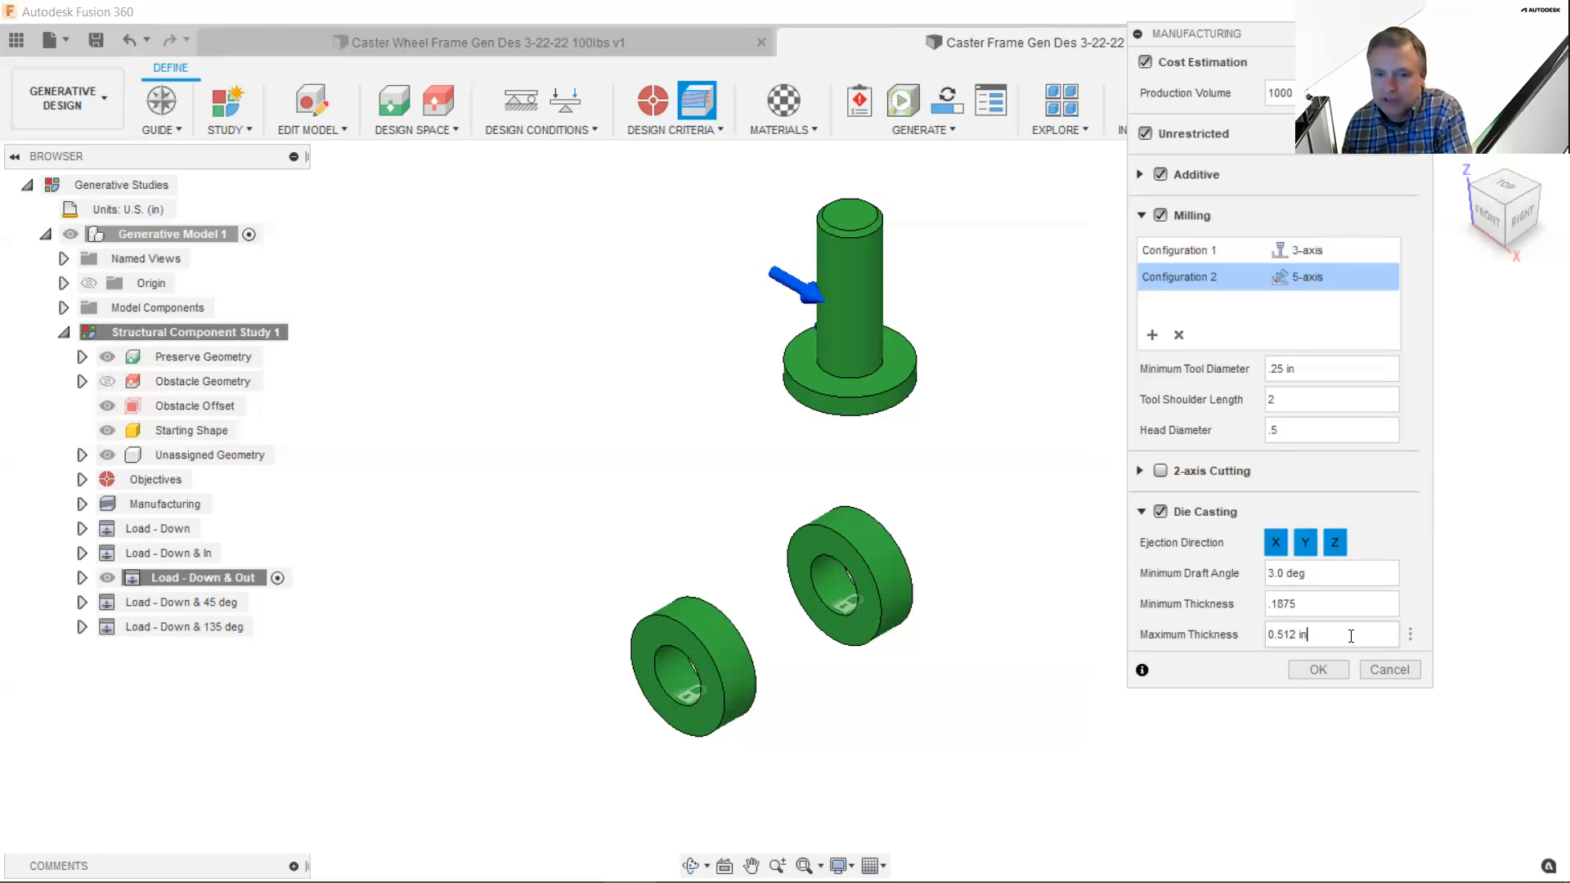
left_click_drag(1309, 635, 1276, 635)
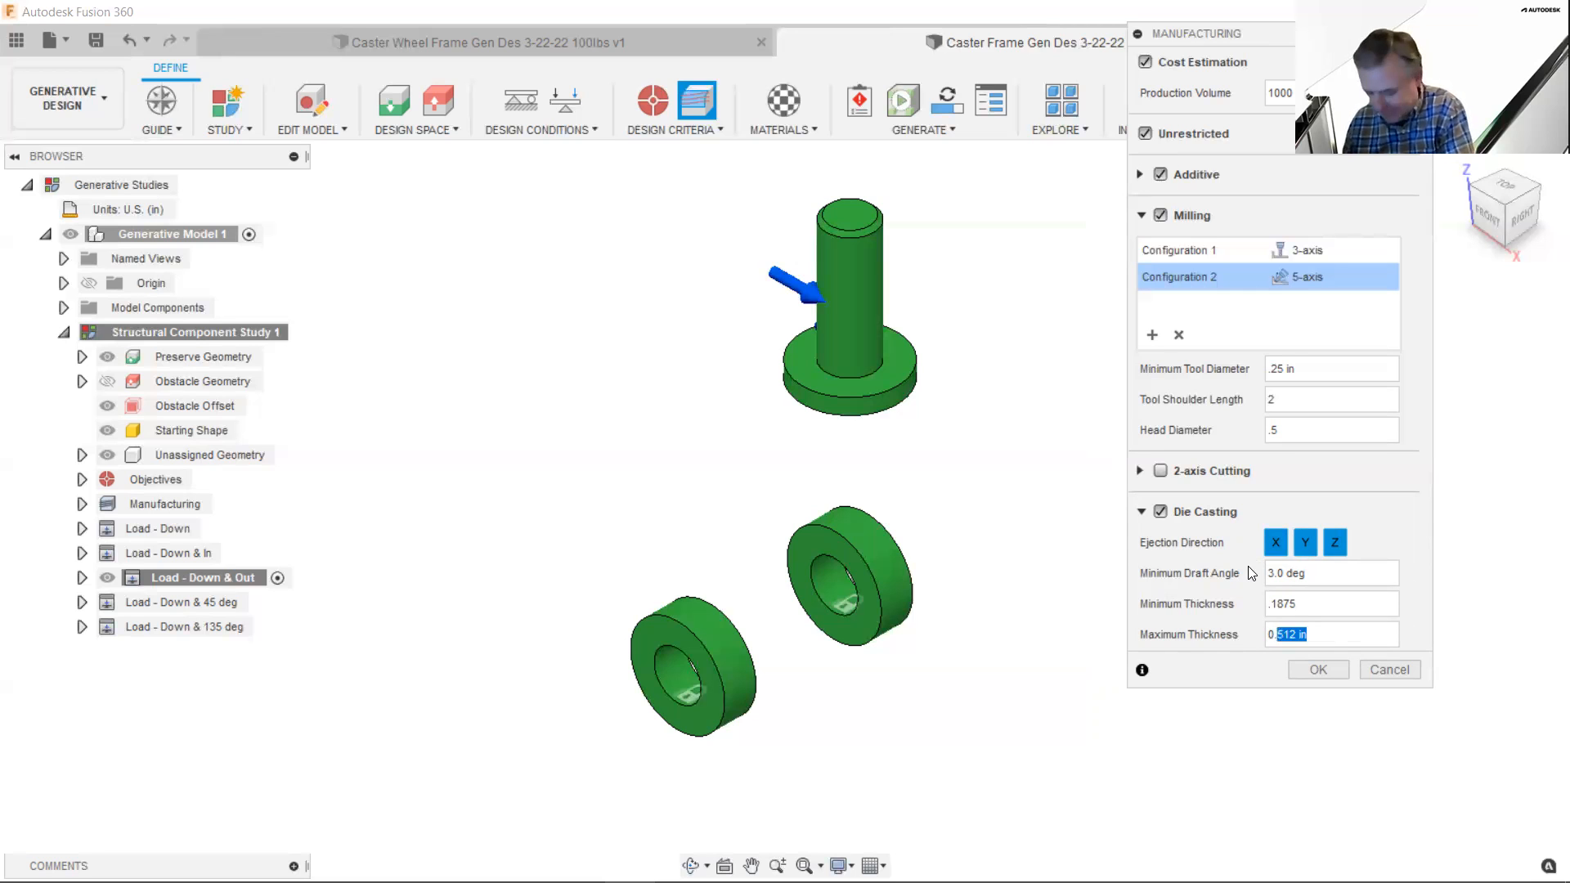
key("BackSpace")
key("BackSpace")
key("BackSpace")
type(".5")
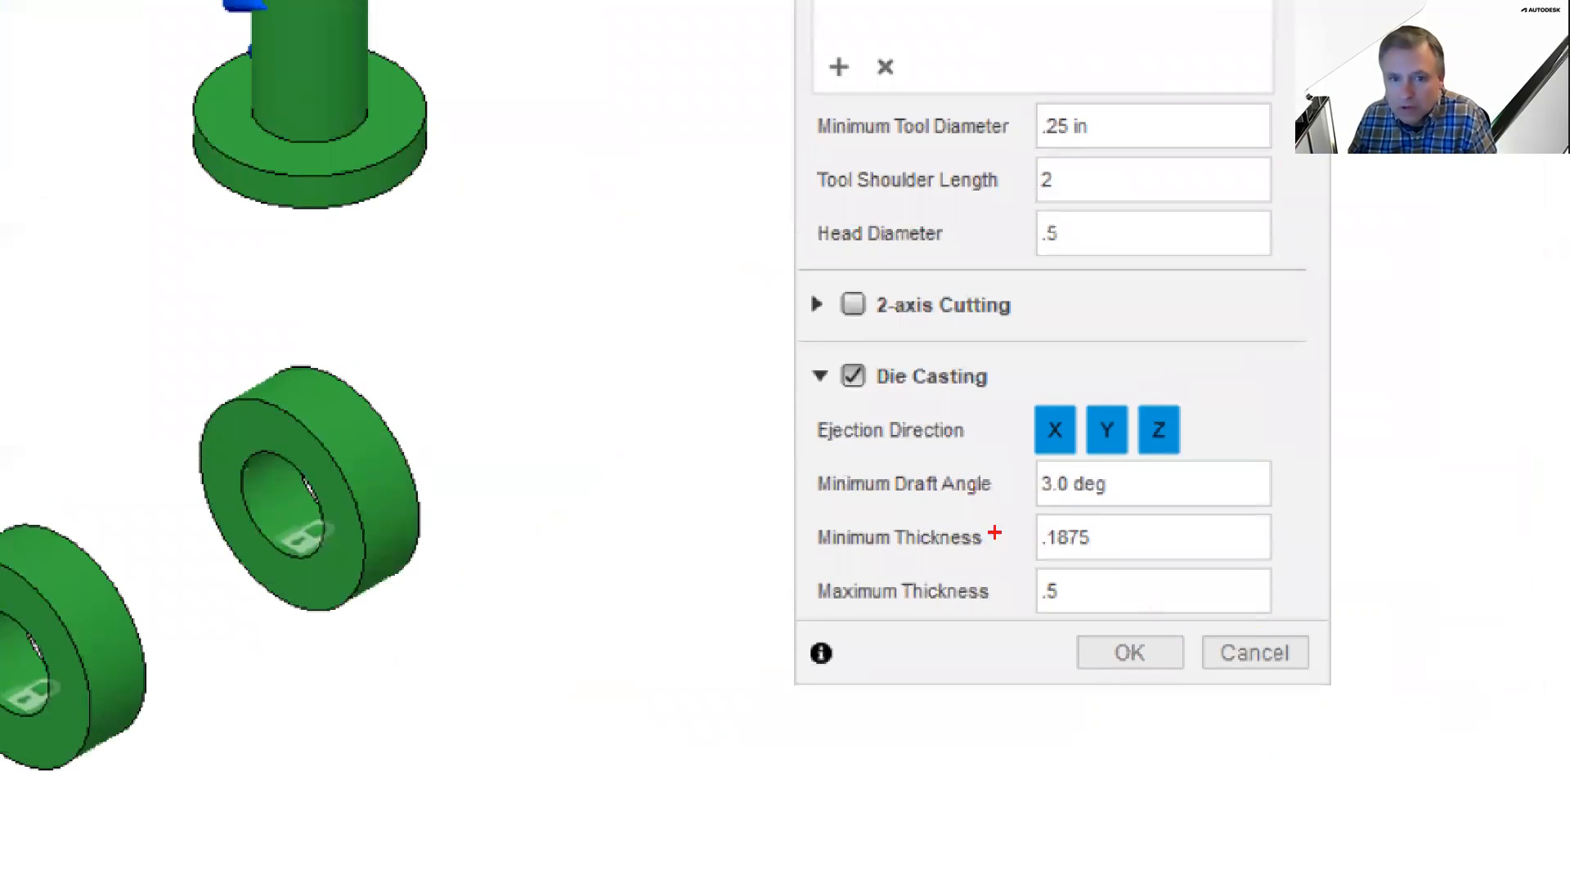
mouse_move(788, 343)
left_mouse_down("ctrl")
mouse_move(1220, 609)
mouse_move(1328, 647)
left_mouse_up("ctrl")
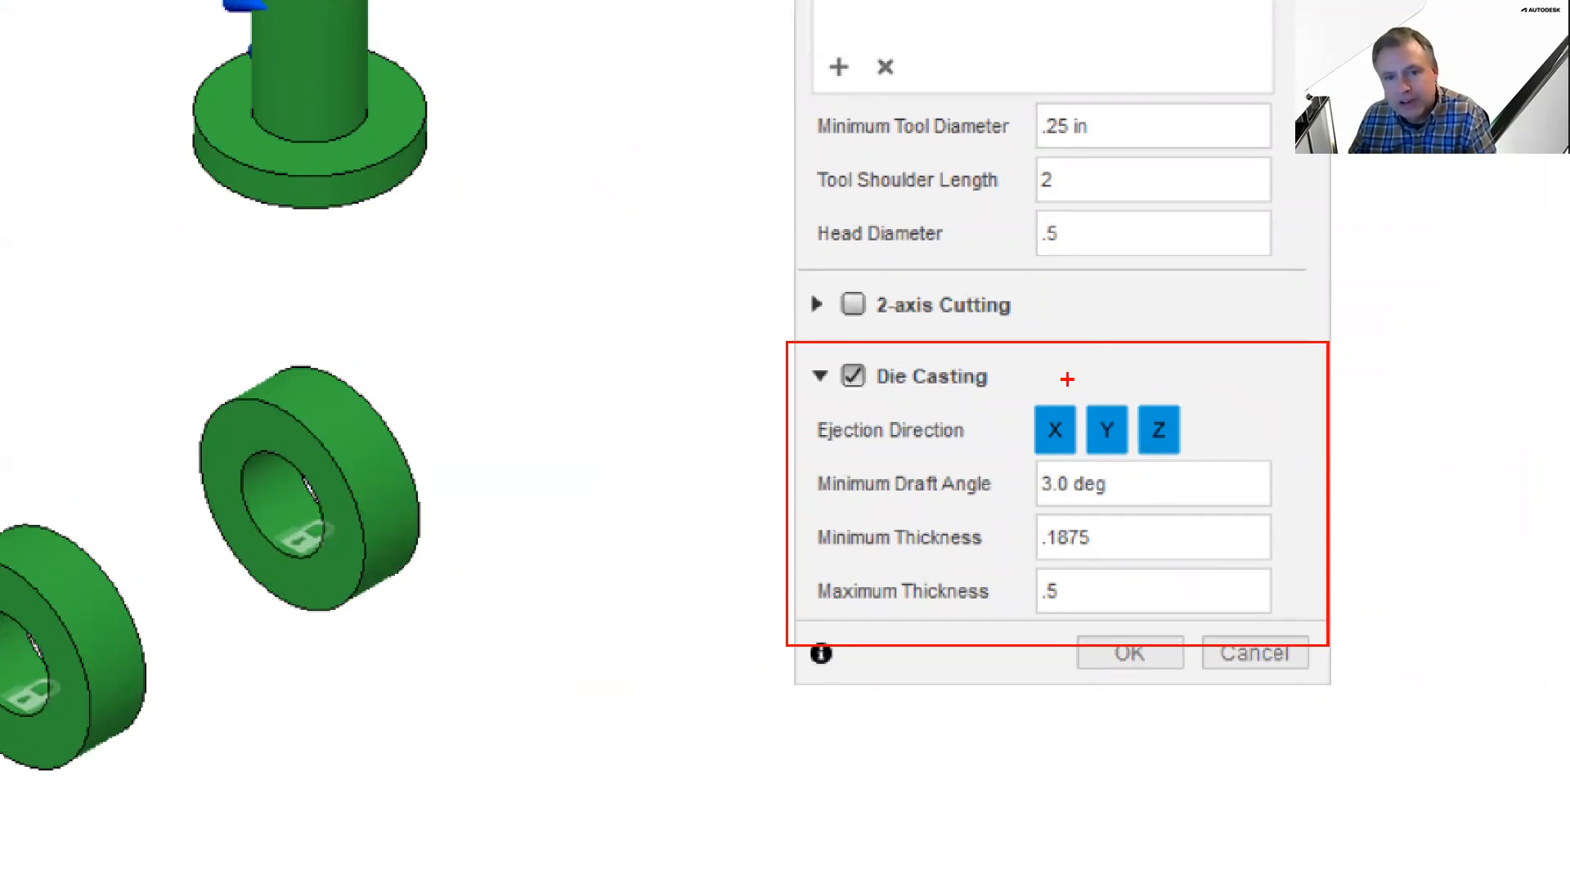
left_click_drag(1068, 405, 1106, 338, "ctrl+shift")
left_click_drag(1109, 409, 1164, 343, "ctrl+shift")
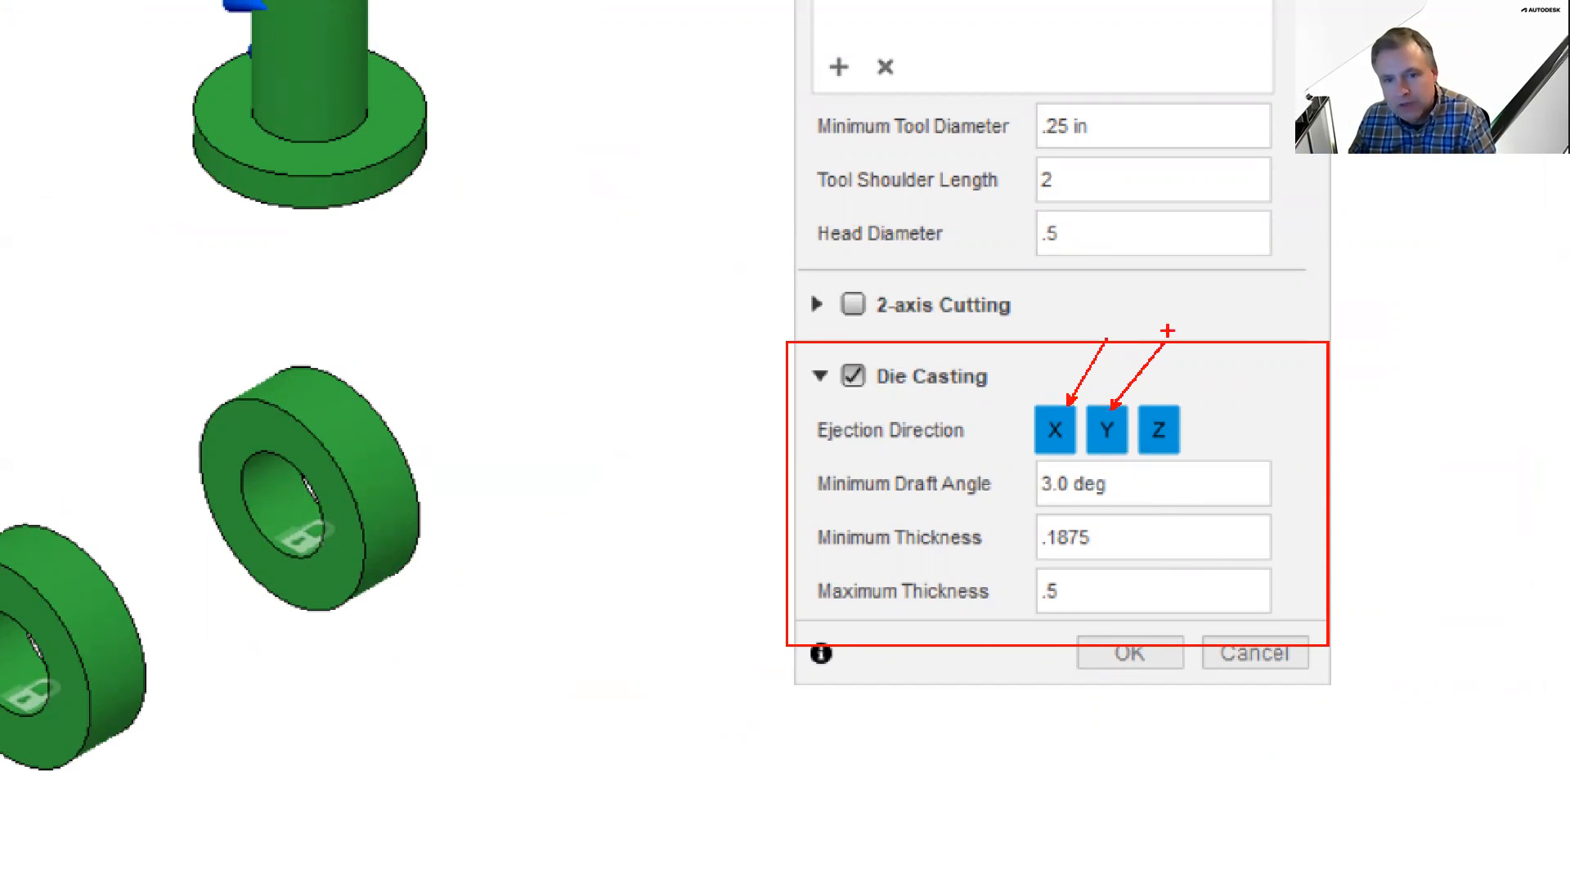
left_click_drag(1183, 399, 1227, 301, "ctrl+shift")
mouse_move(1029, 510)
left_mouse_down("ctrl")
mouse_move(1120, 561)
mouse_move(1078, 618)
left_mouse_up("ctrl")
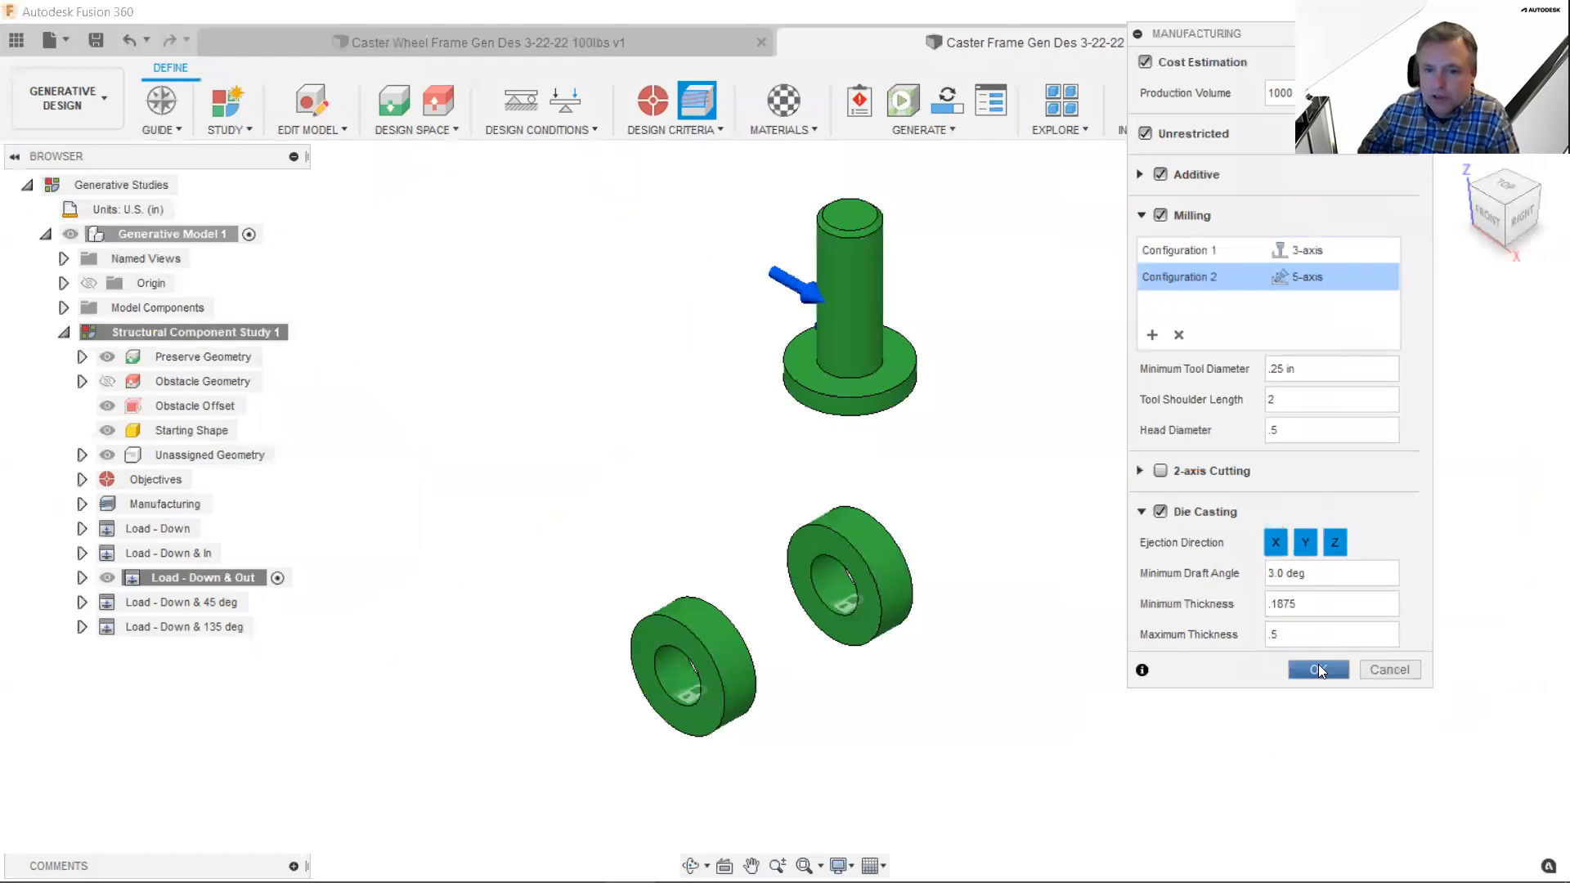
- Accept the manufacturing settings and open the study materials, placing their dialog beside the model
left_click(1318, 667)
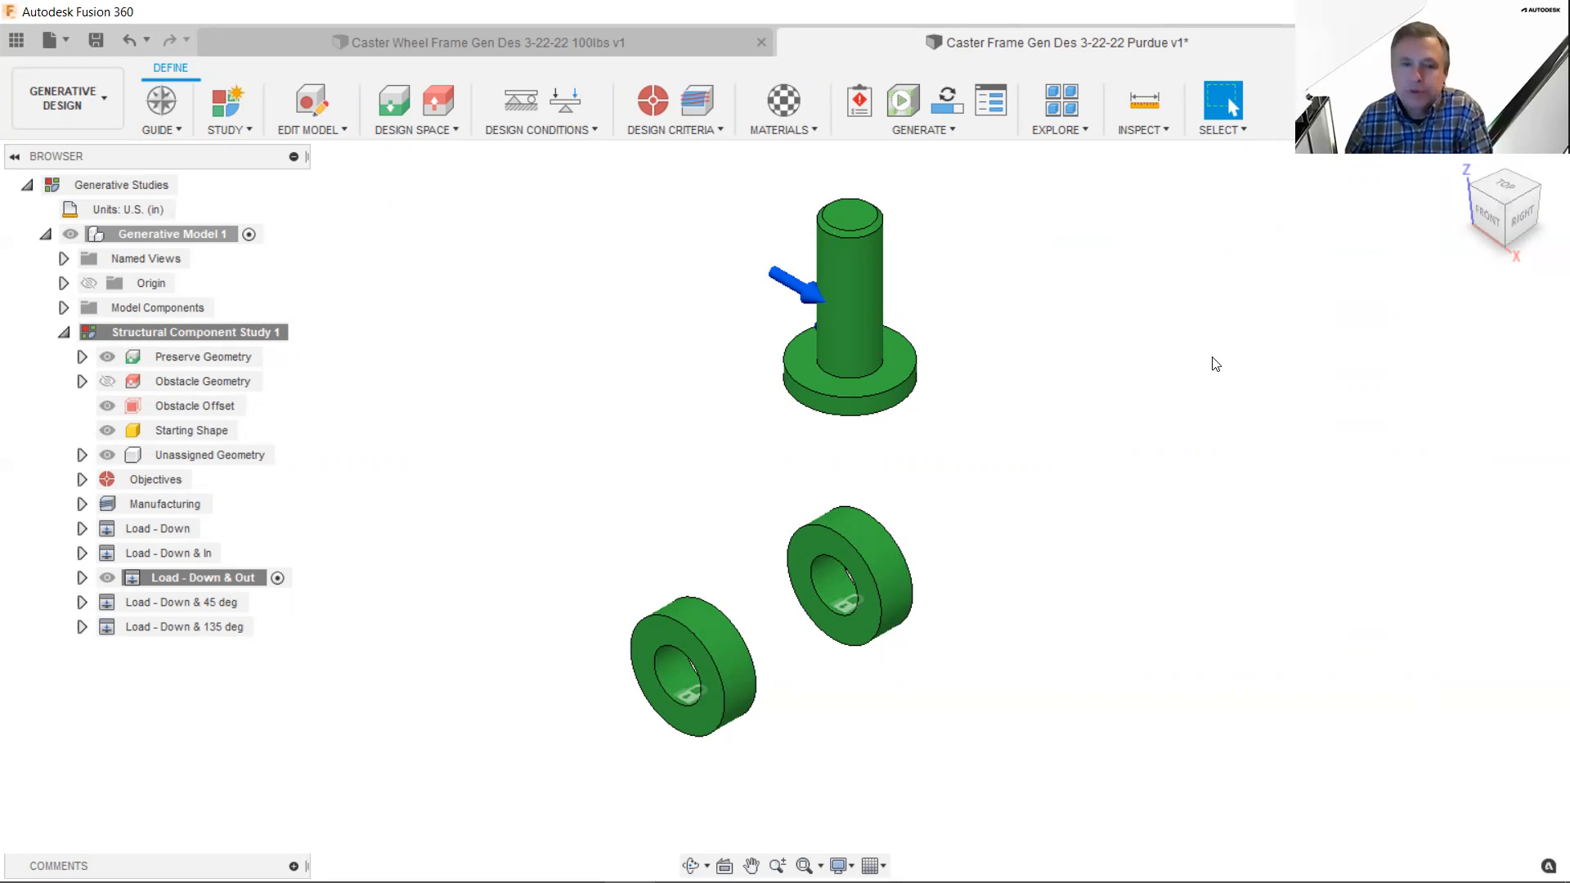
left_click(783, 102)
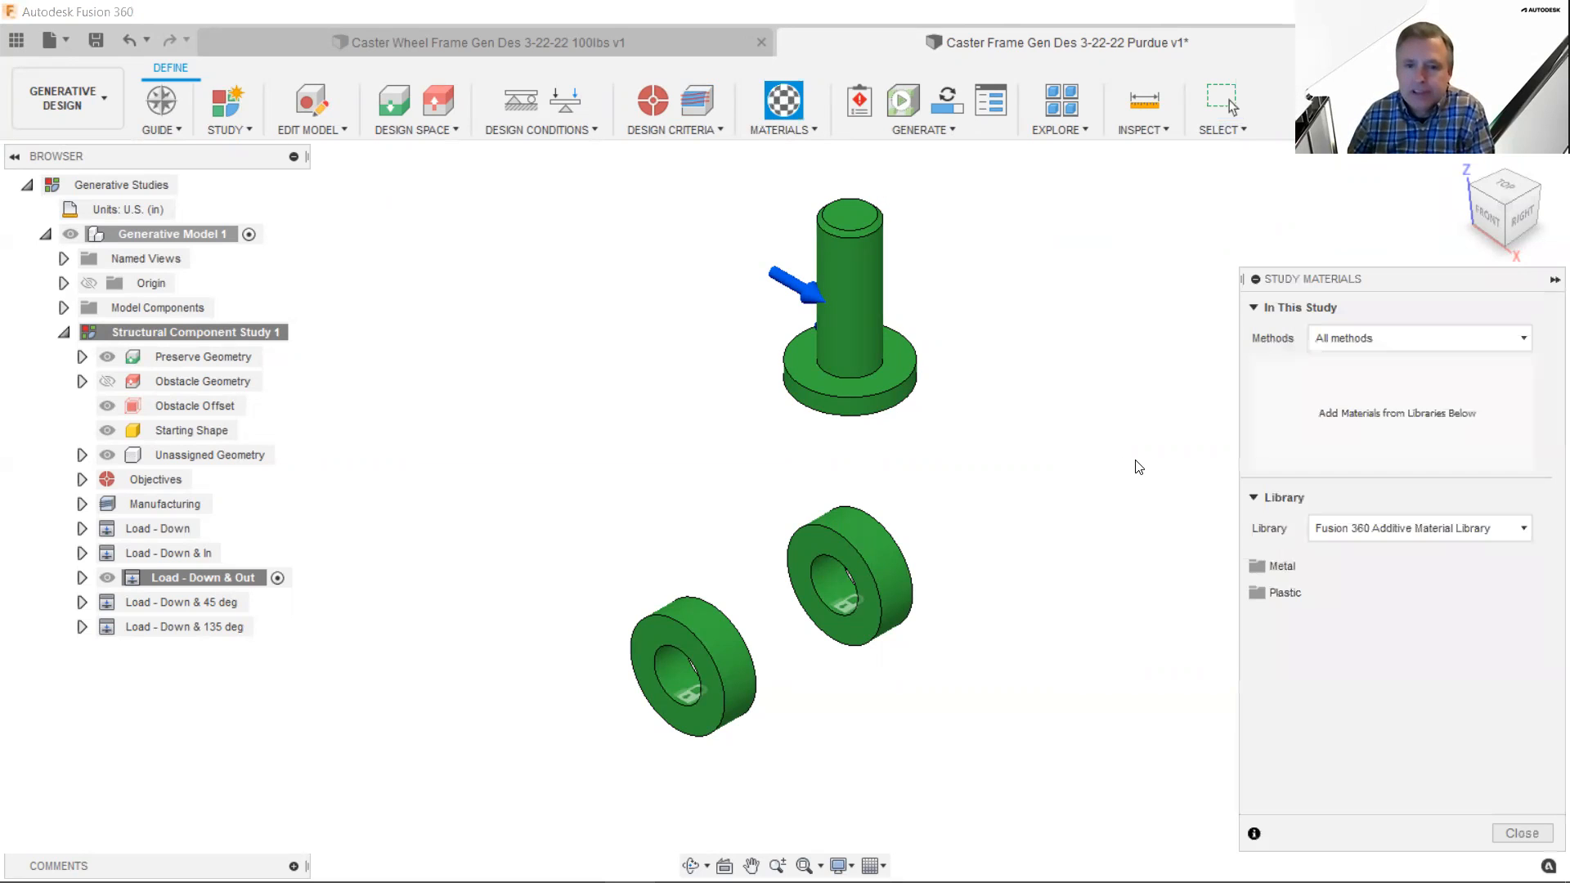
left_click_drag(1391, 273, 1279, 179)
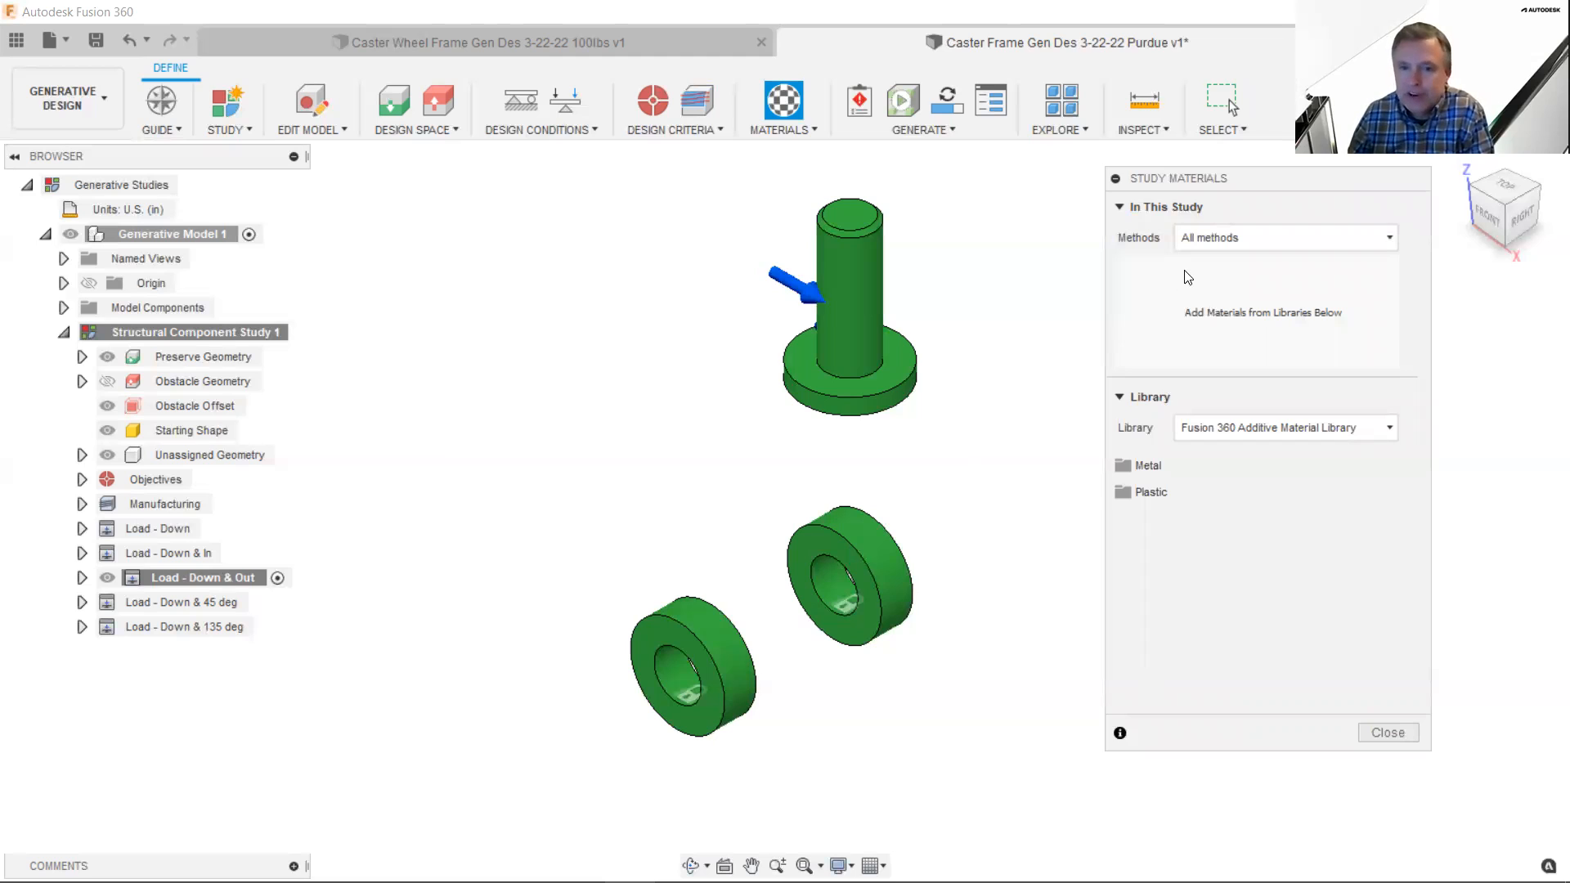
left_click(1217, 235)
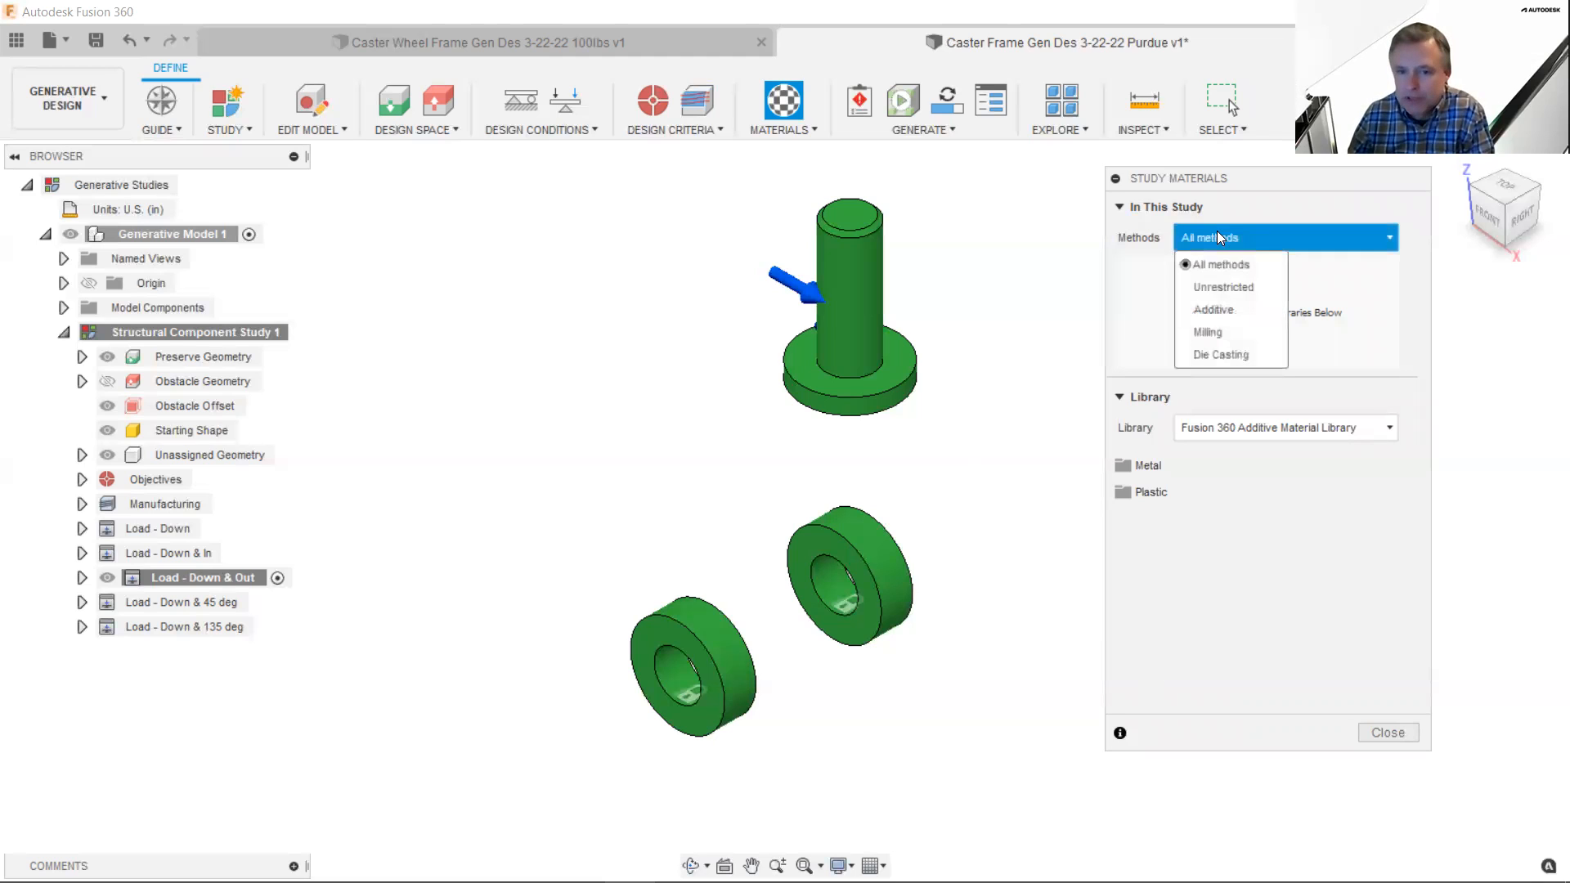
left_click(1248, 319)
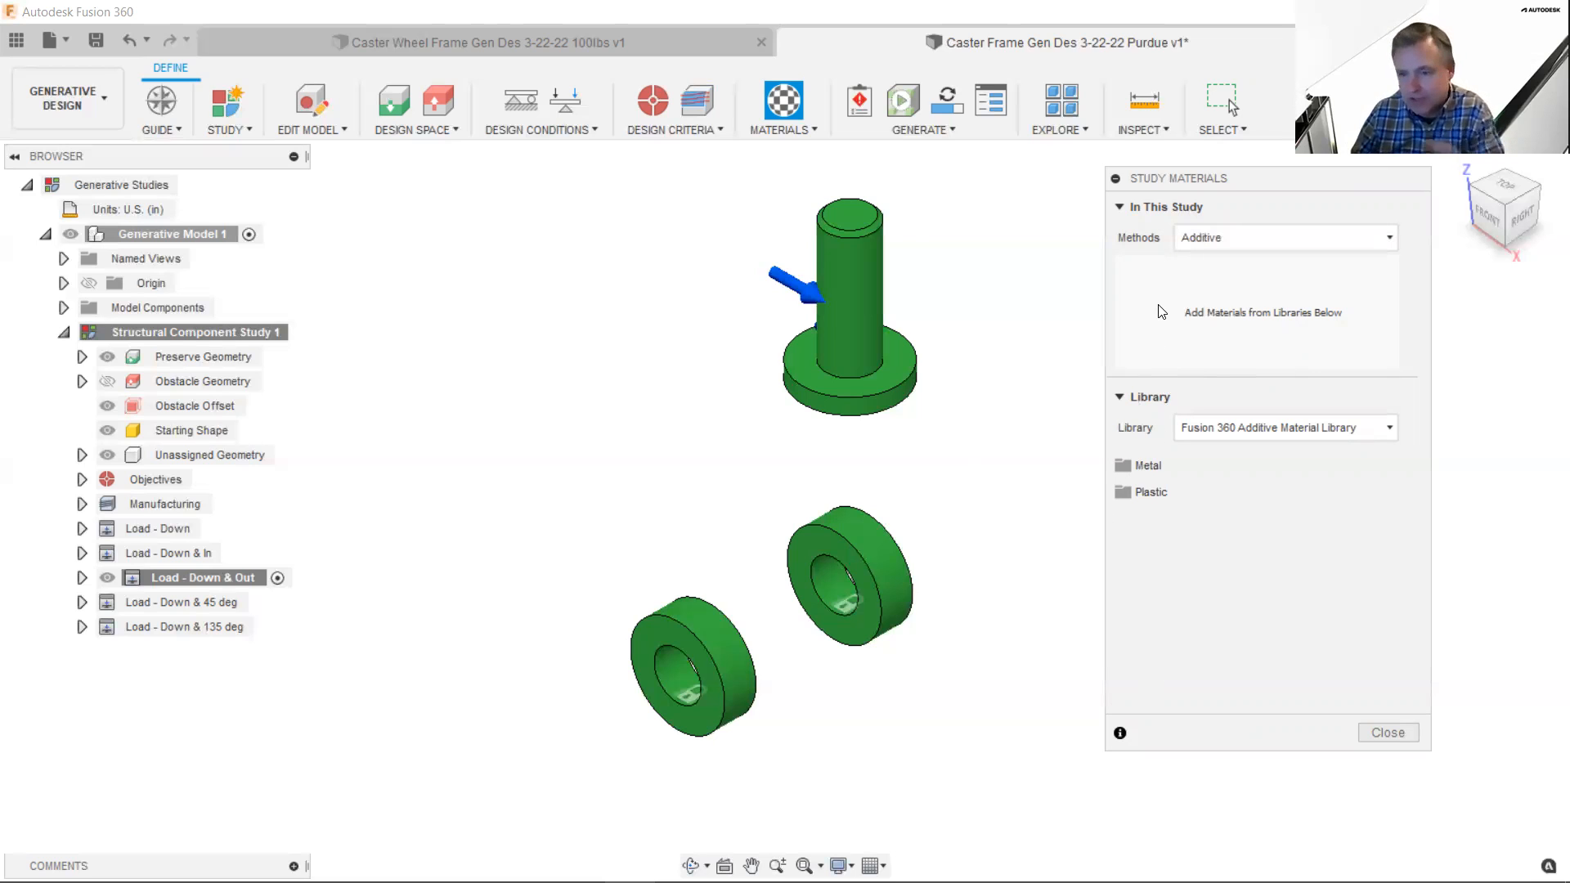
left_click(1237, 235)
left_click(1227, 265)
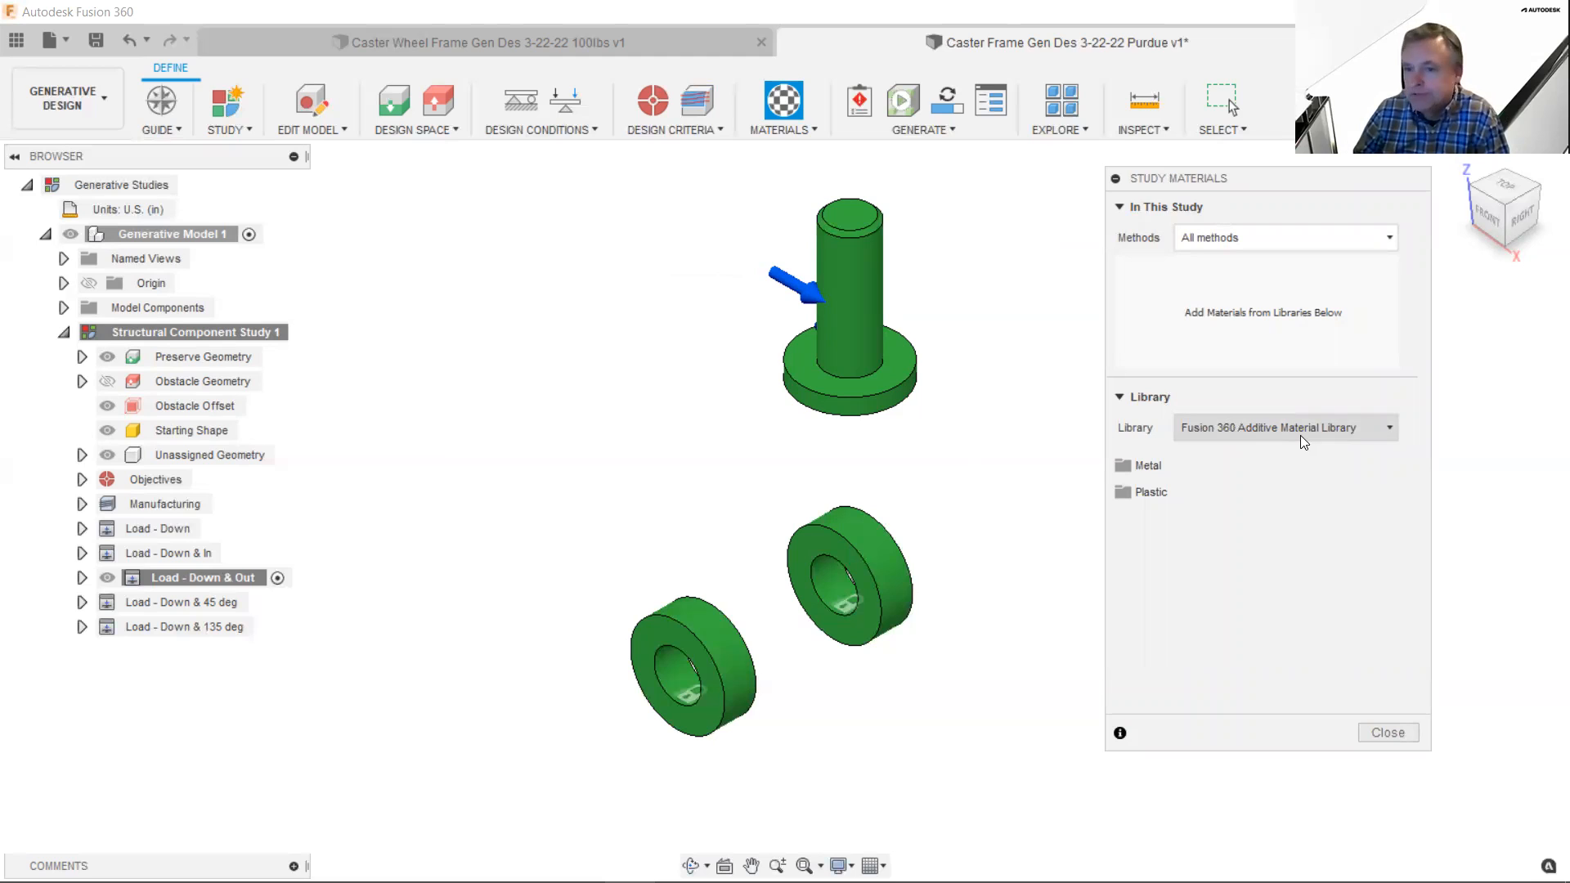
- Add Aluminum AlSi10Mg and Inconel 718 from the Additive Material Library's metals to the study for all methods
left_click(1142, 468)
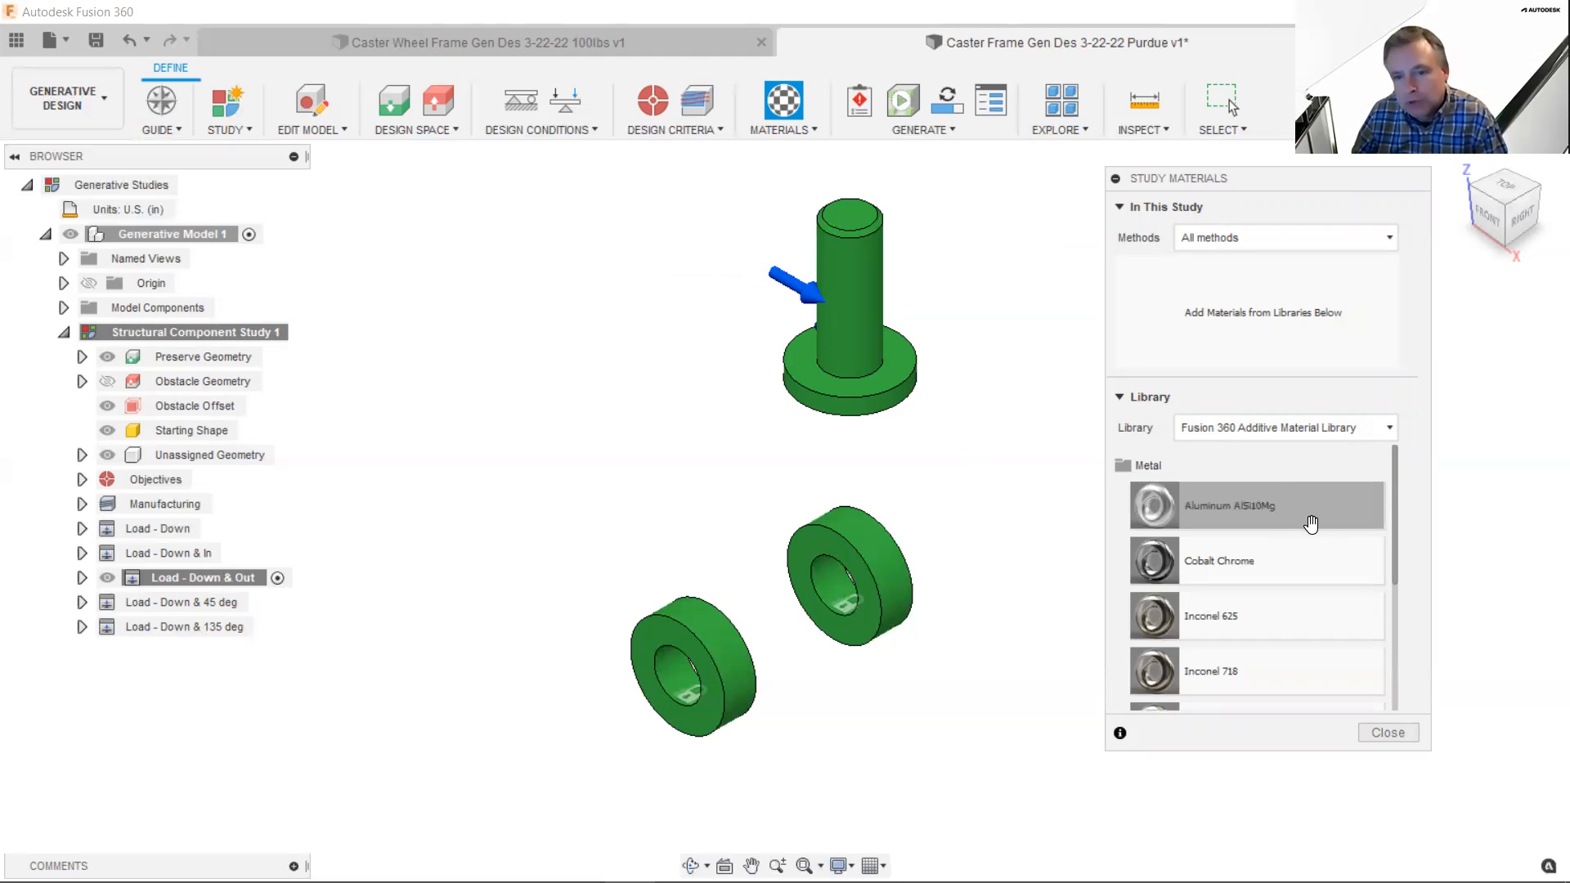
left_click_drag(1303, 517, 1262, 296)
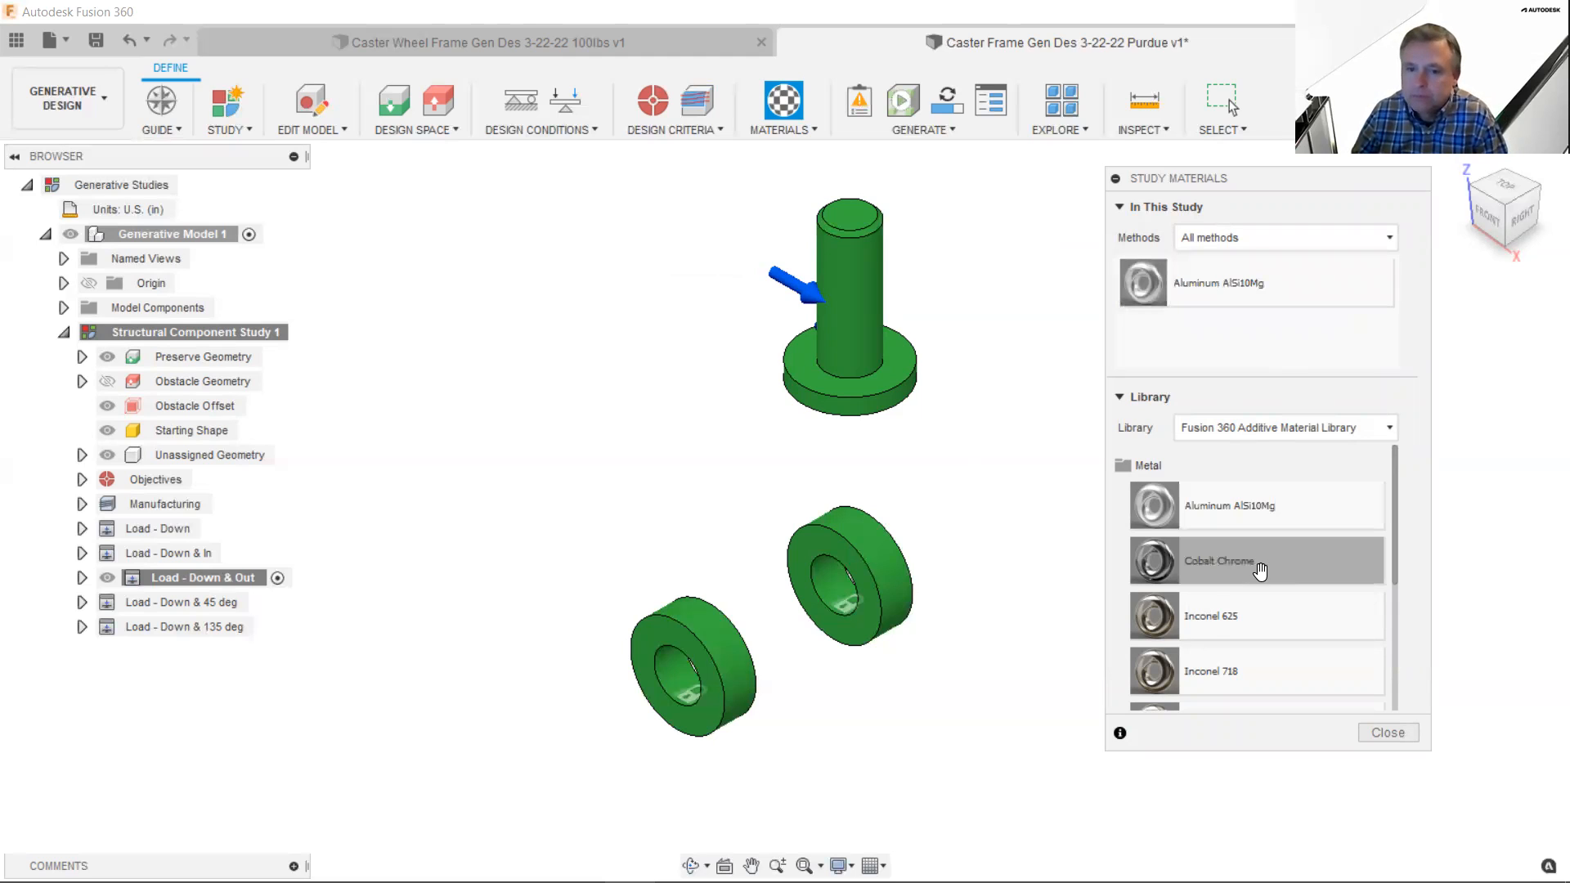
scroll(1260, 571, "down", 2)
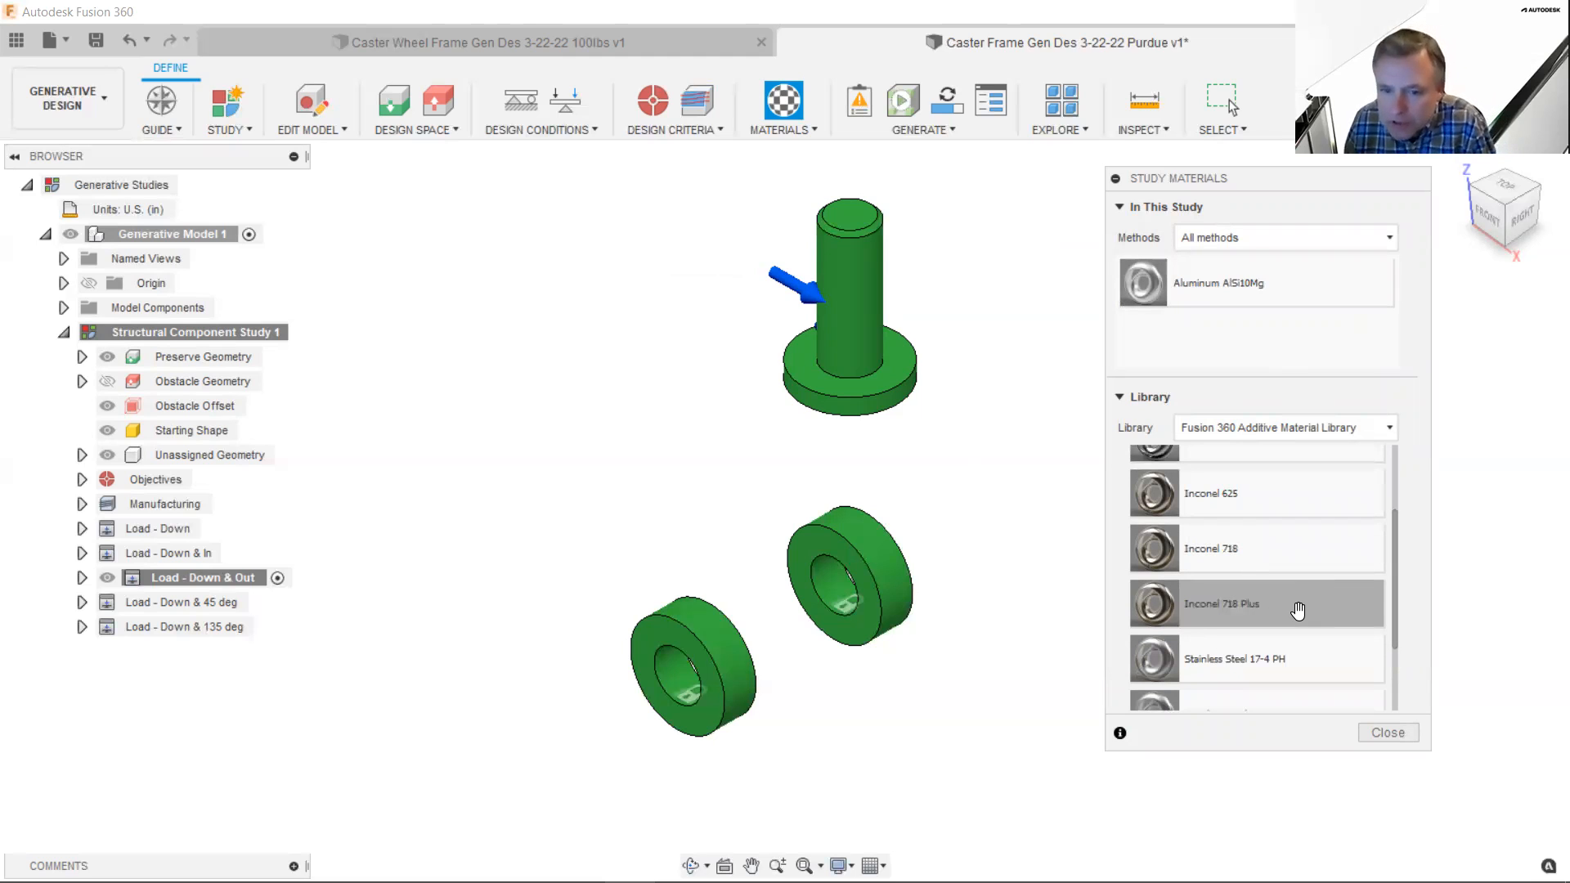
left_click_drag(1292, 551, 1258, 327)
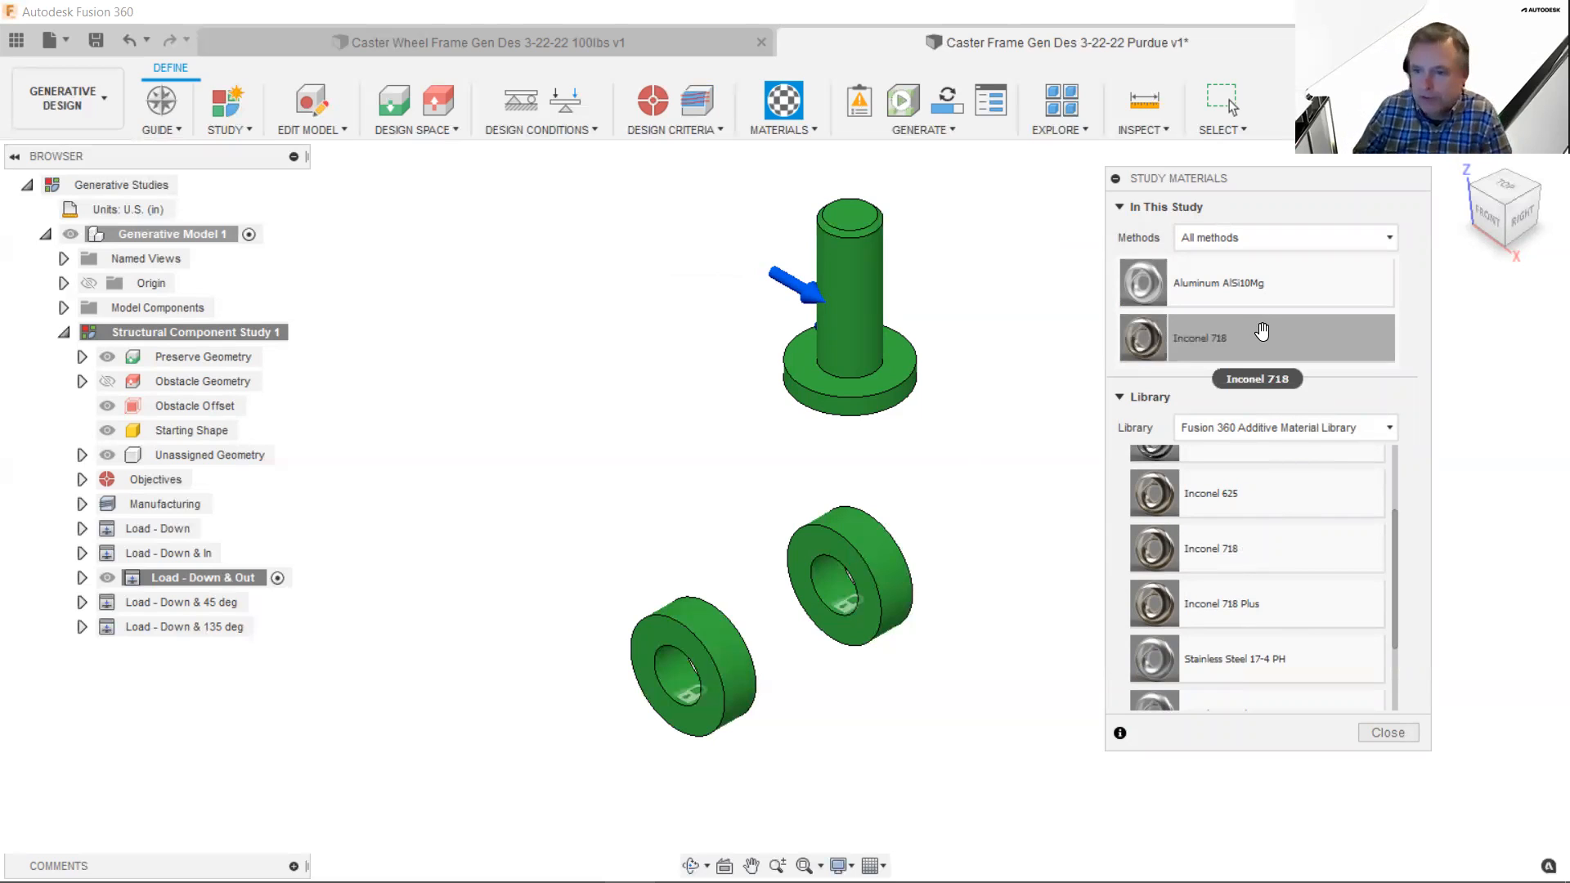
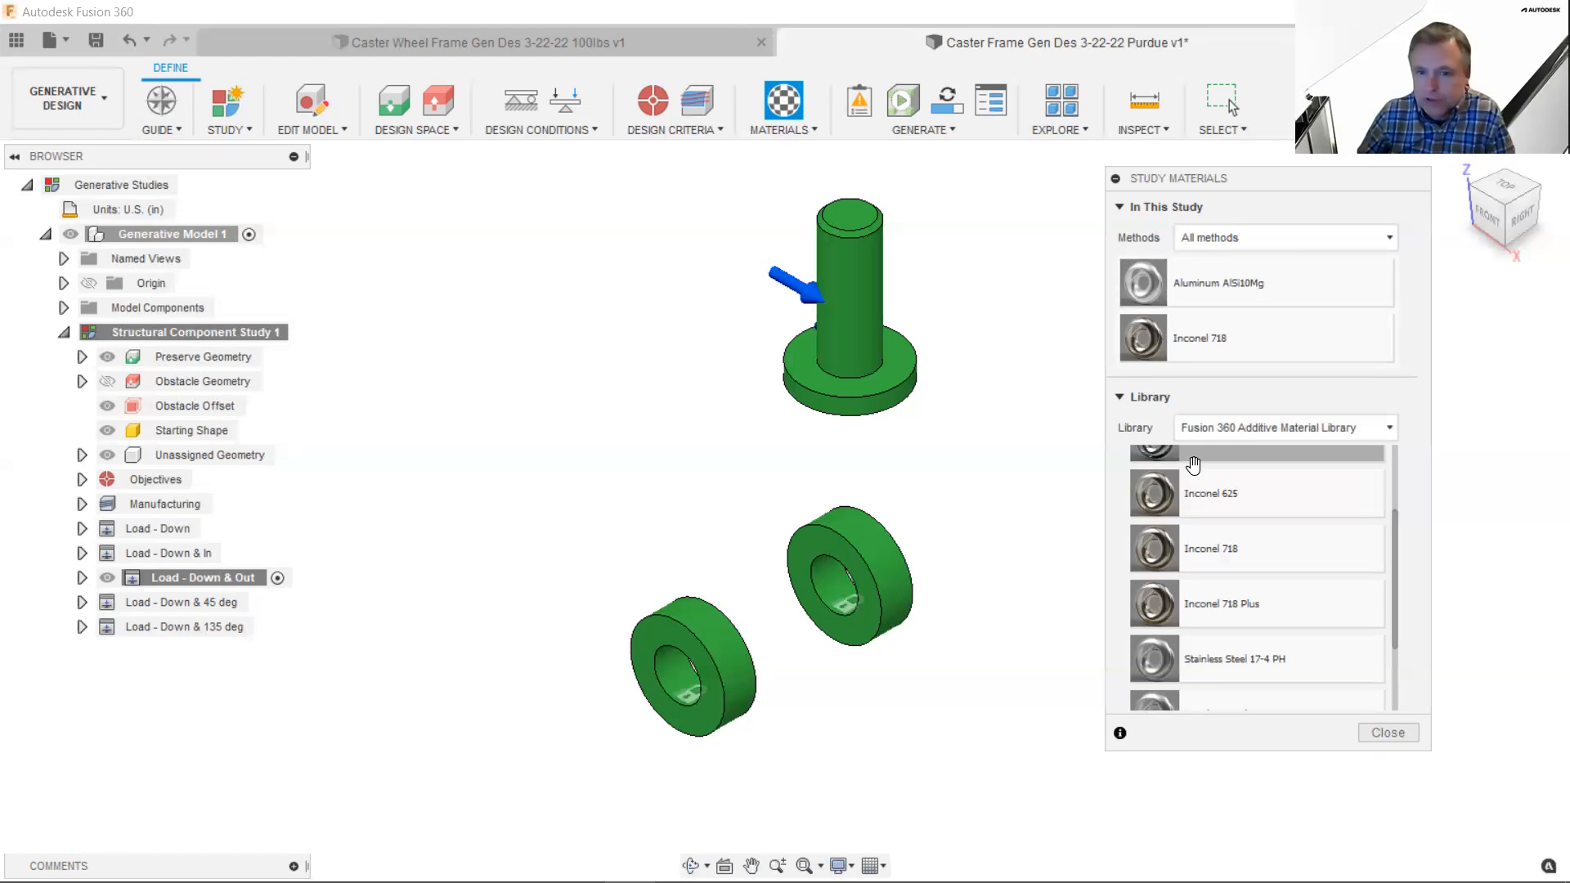
- Switch to the Fusion 360 Material Library and add Aluminum from its metals to the study for all methods
scroll(1158, 452, "up", 3)
left_click(1160, 466)
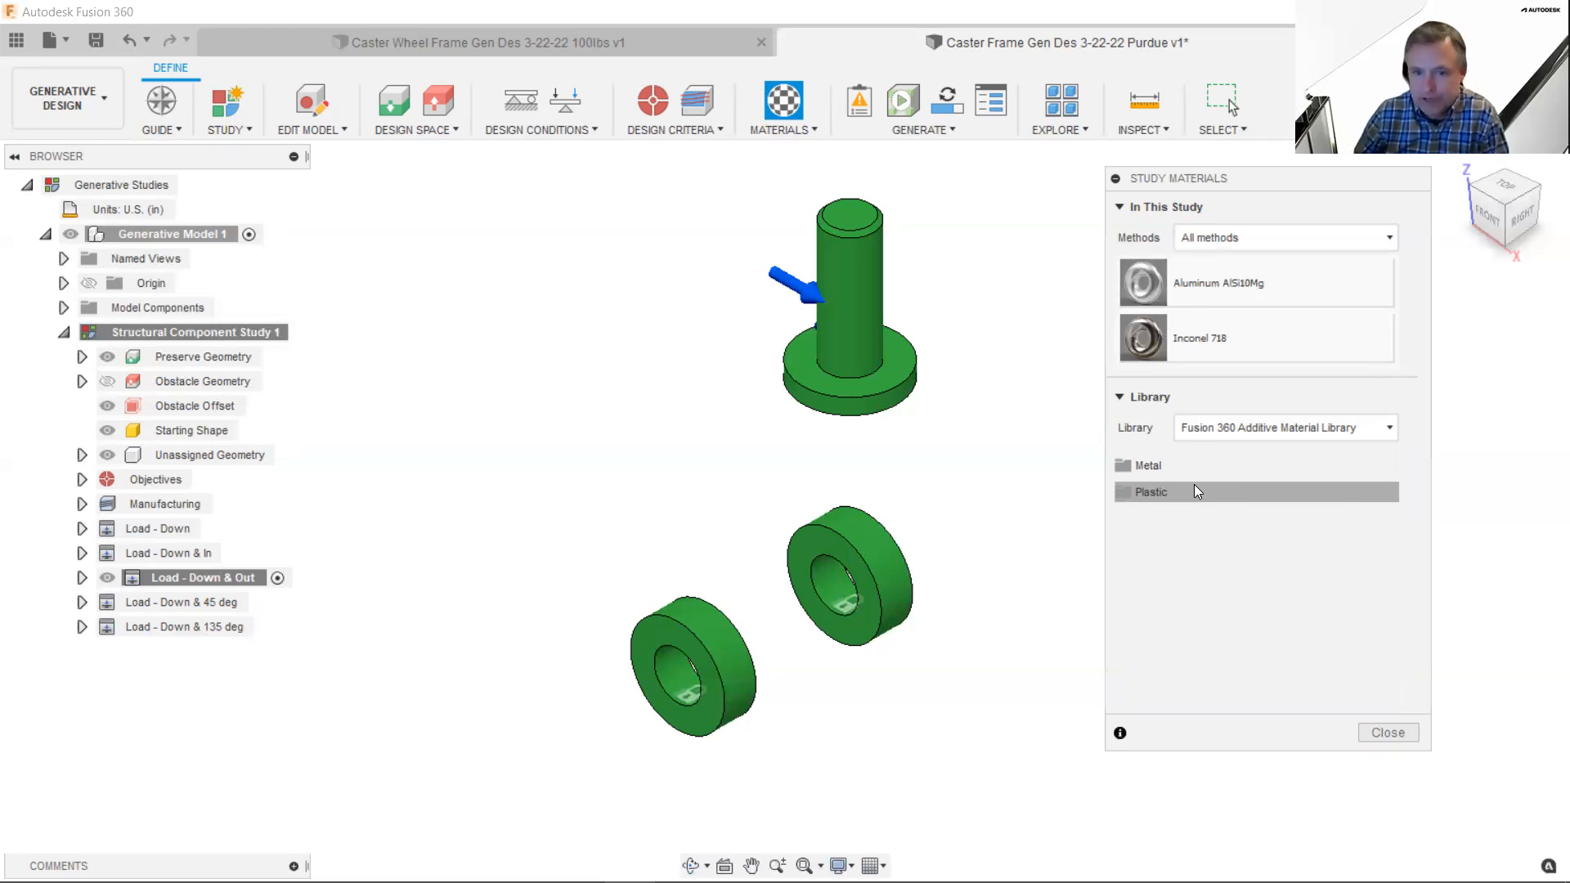
left_click(1233, 432)
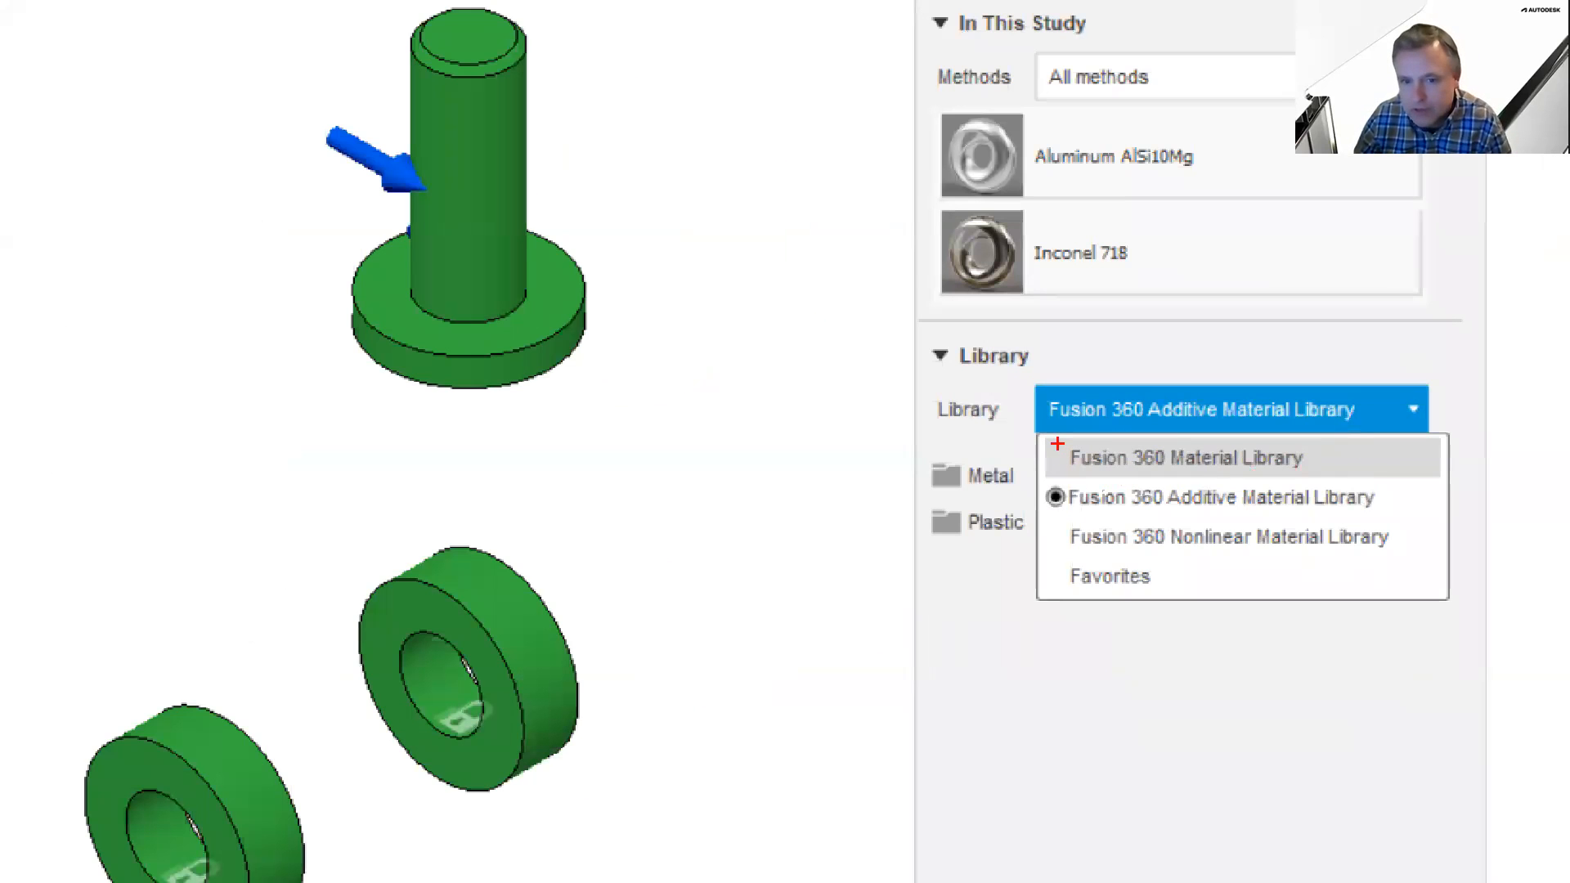
left_click_drag(1064, 437, 1319, 474)
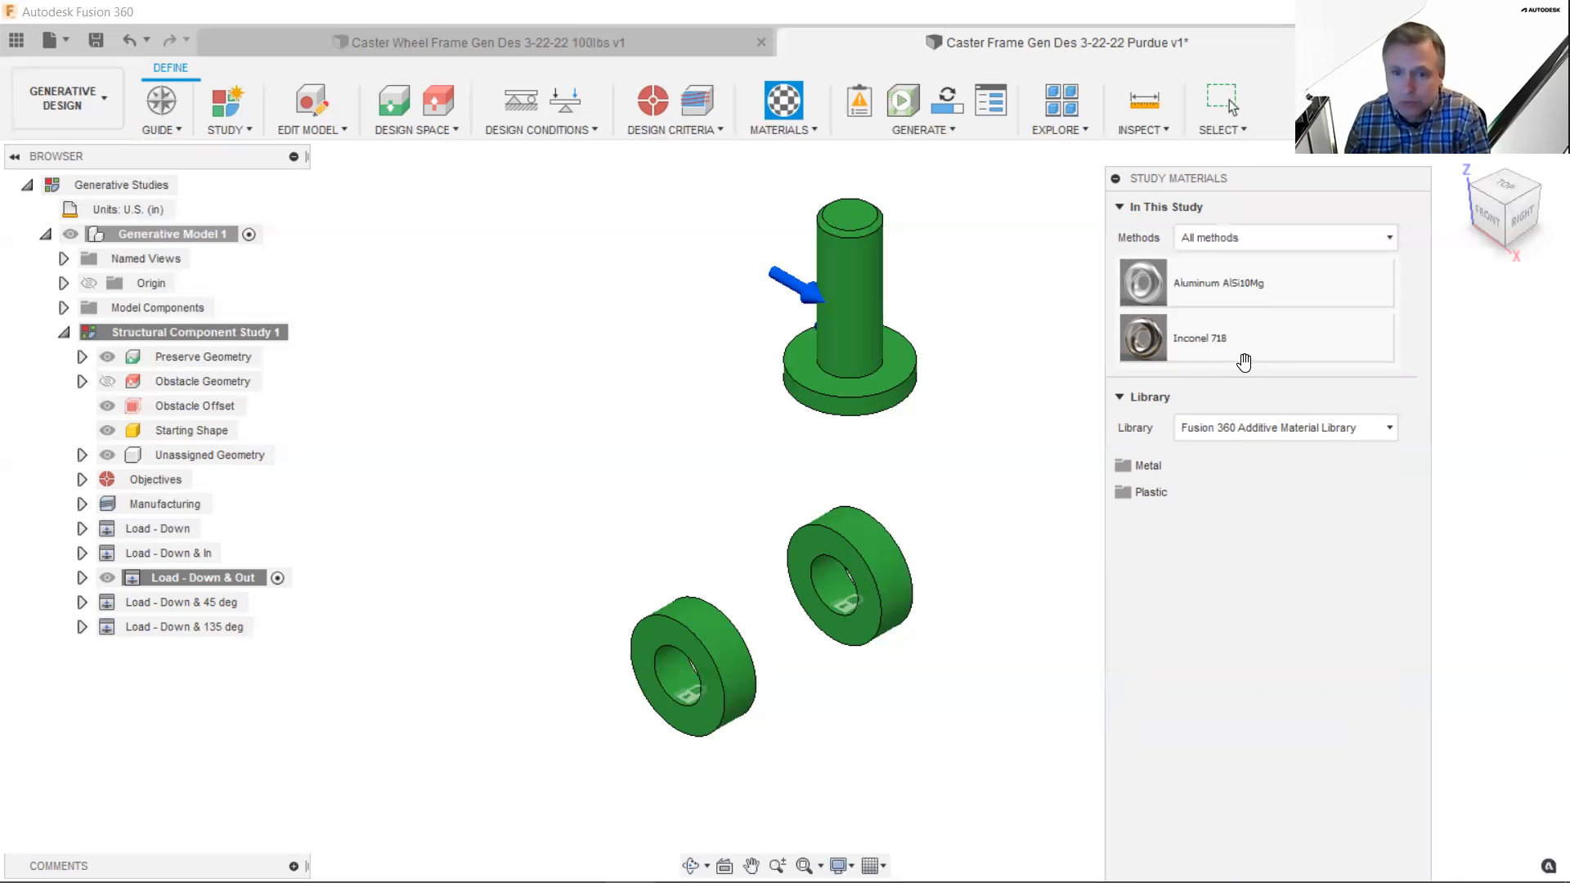
left_click(1243, 424)
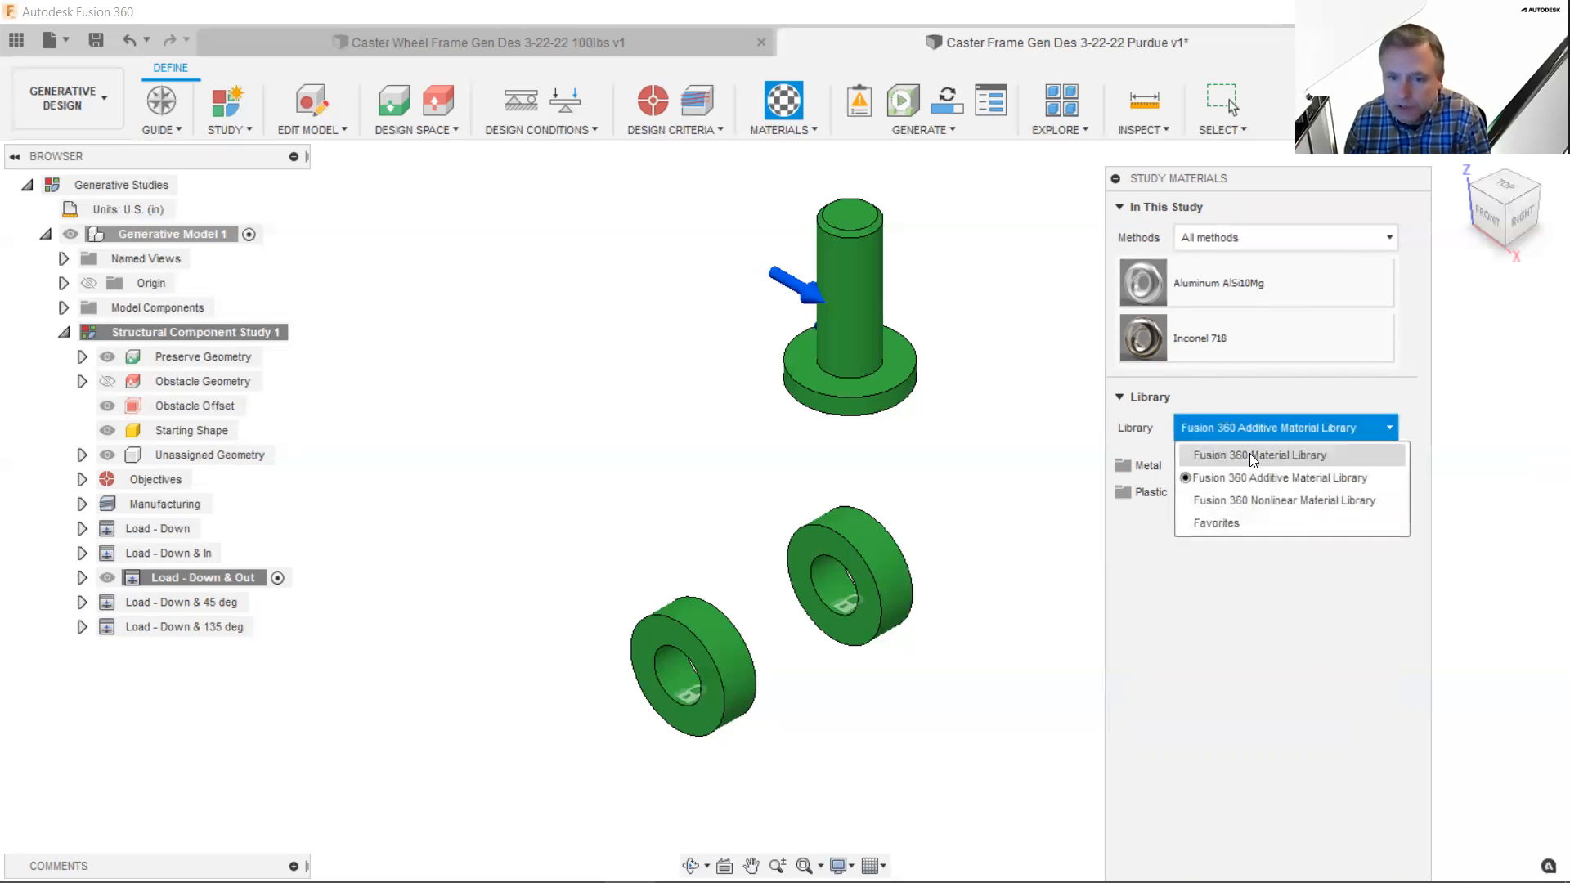
left_click(1250, 455)
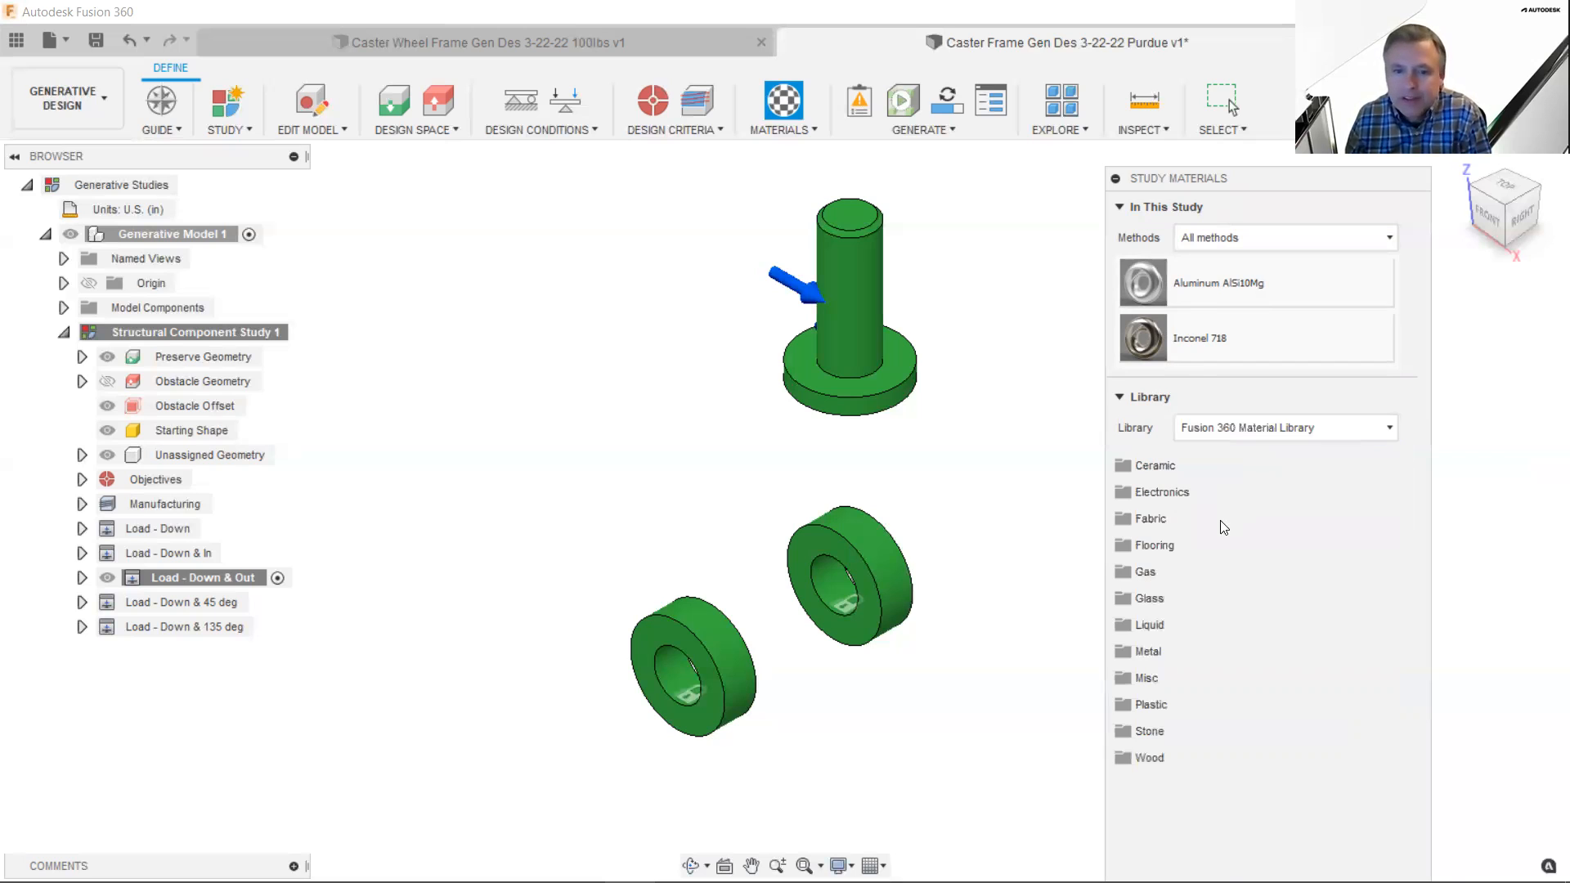
left_click(1148, 651)
scroll(1197, 665, "down", 2)
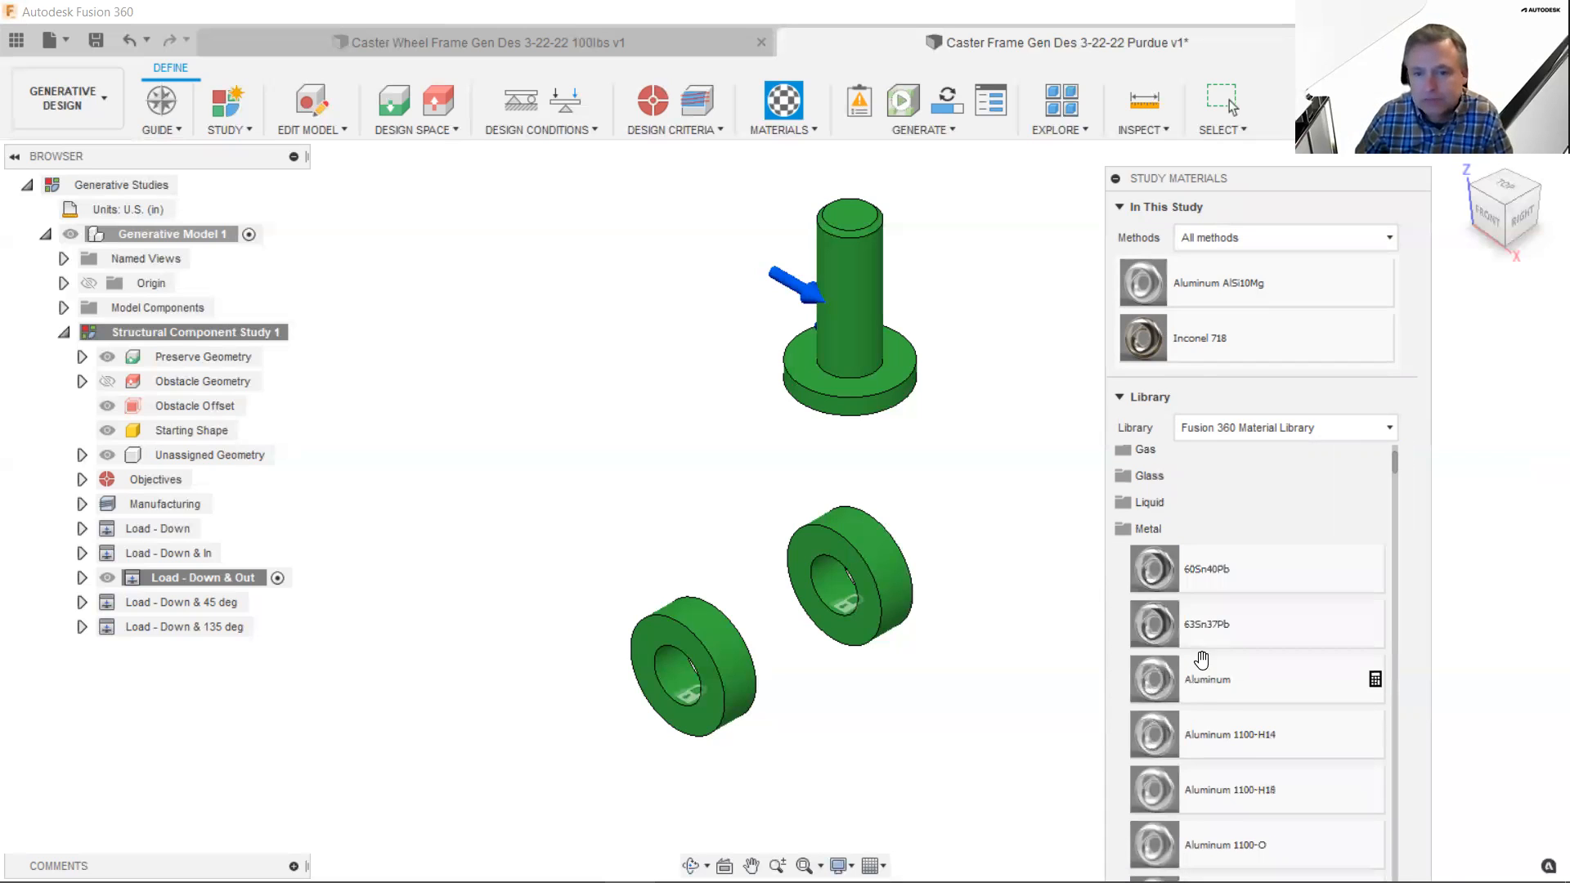
left_click(1202, 661)
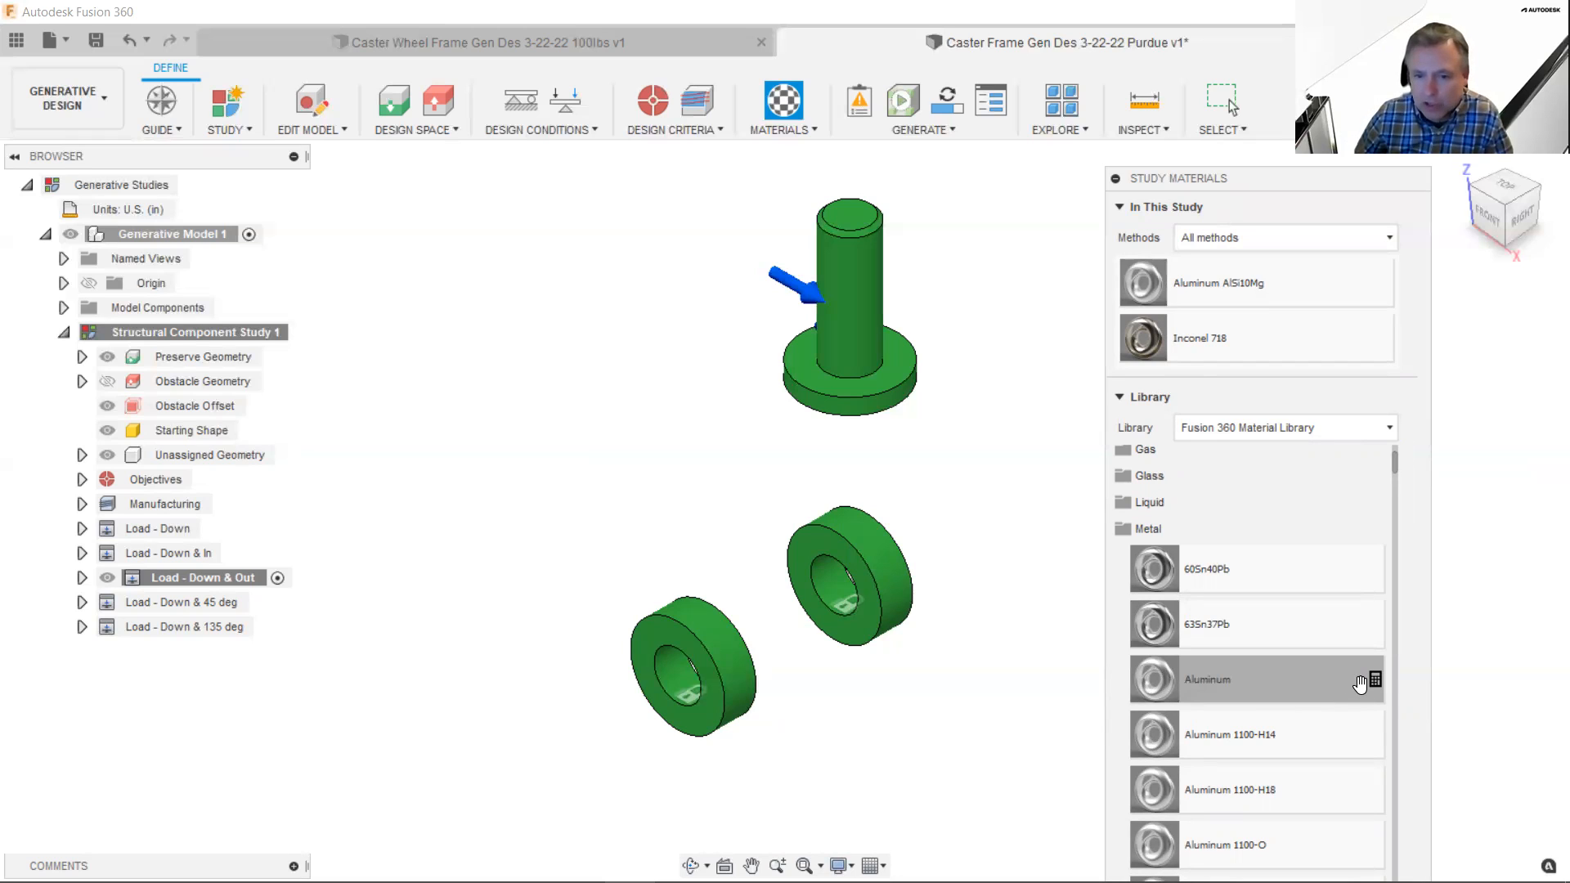
mouse_move(1373, 692)
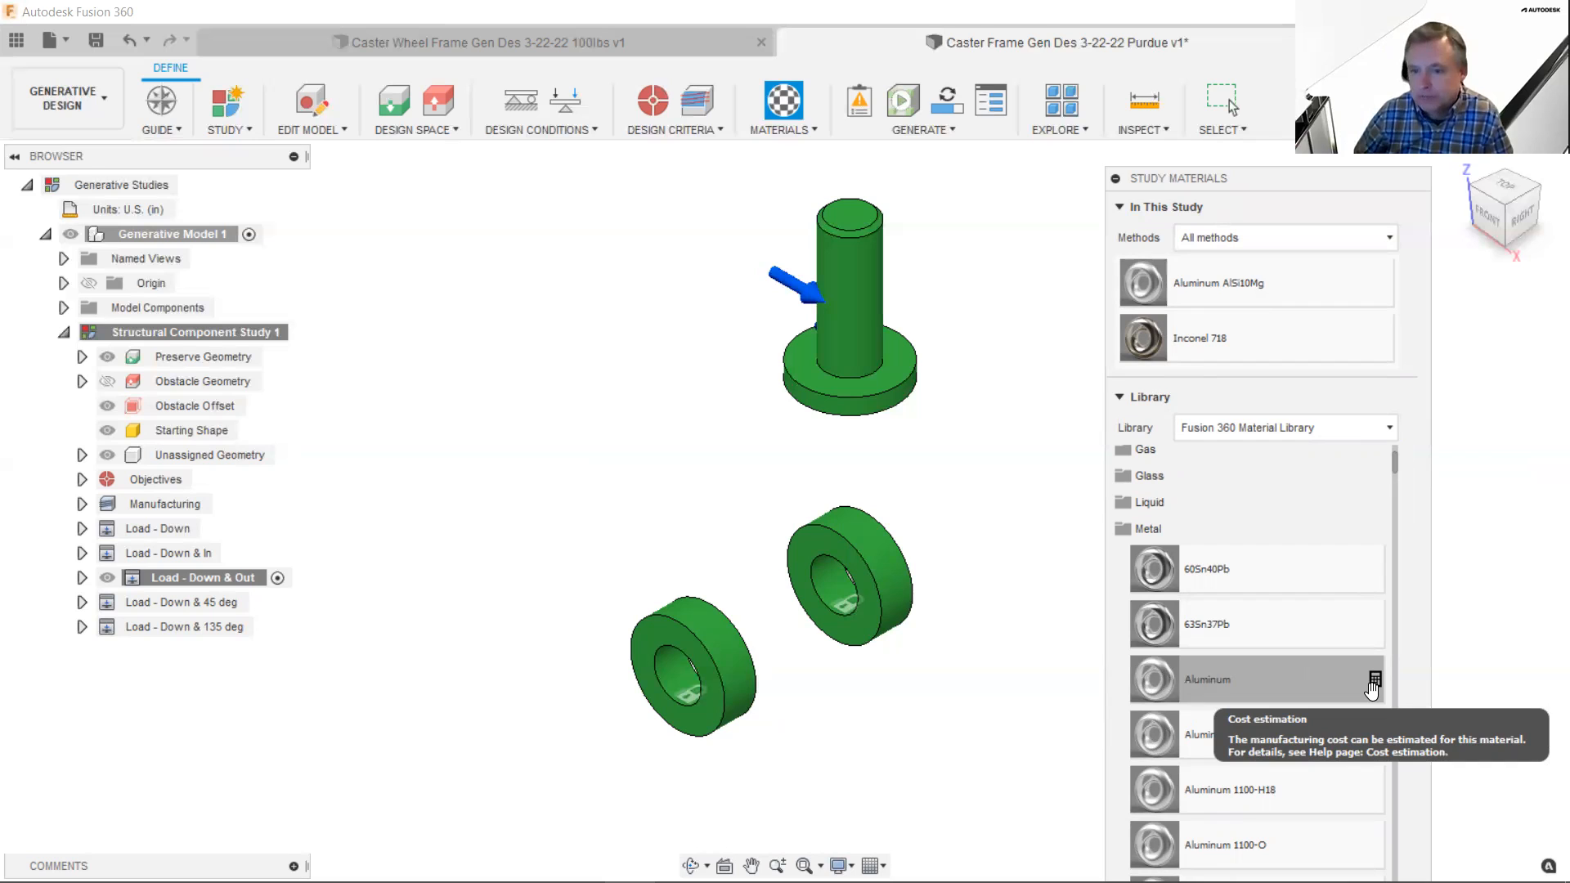
left_click_drag(1377, 664, 1317, 357)
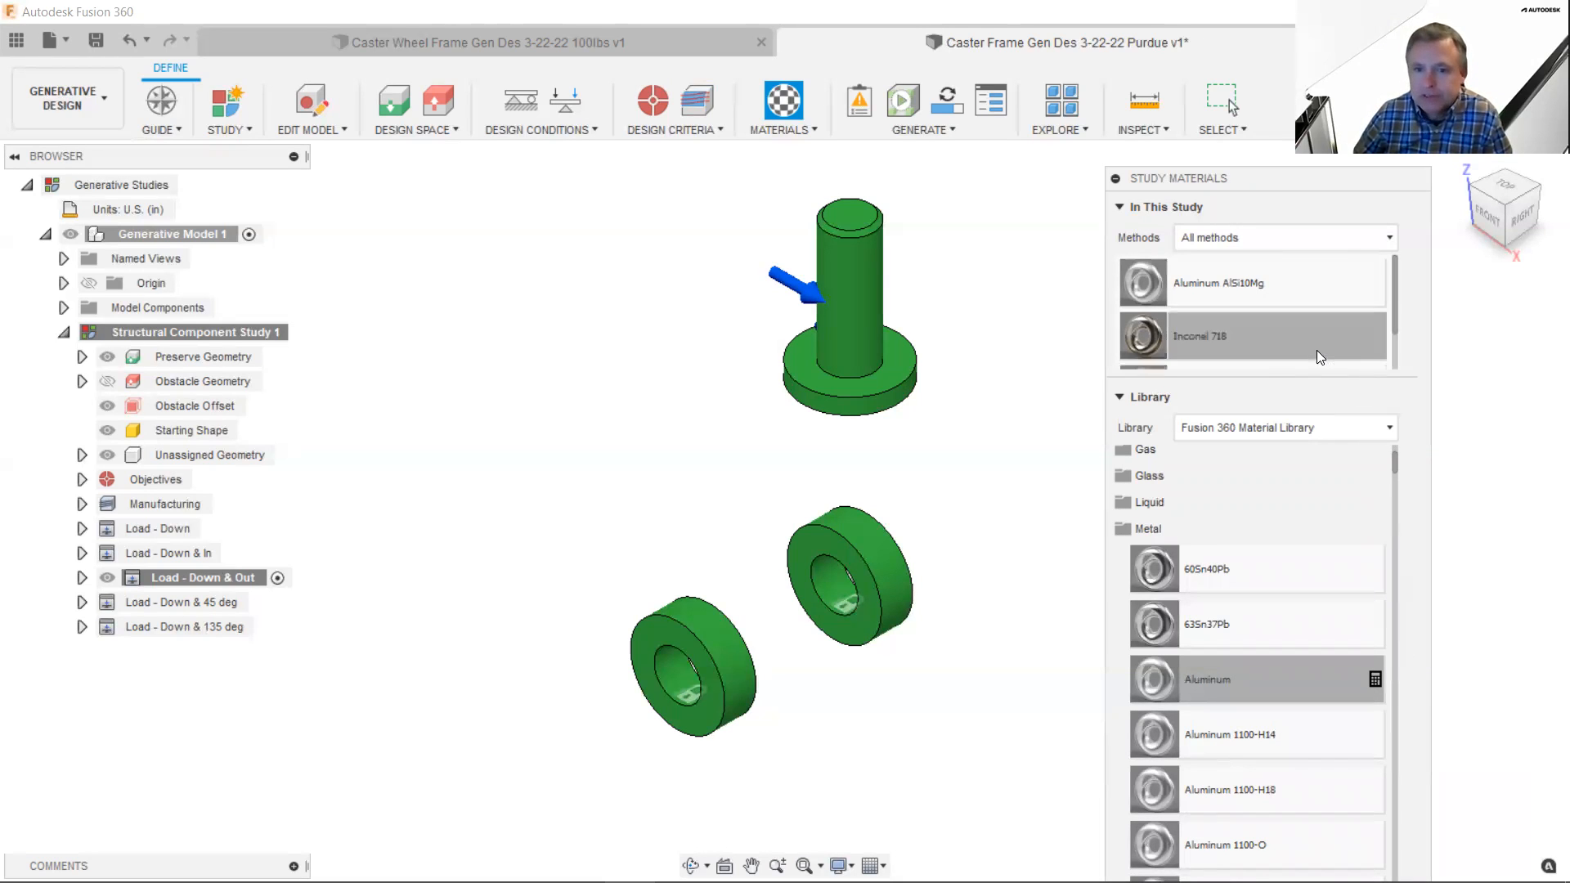
- Add plain Steel from the Fusion 360 Material Library's metals to the study for all methods
scroll(1304, 666, "down", 5)
scroll(1309, 670, "down", 5)
scroll(1310, 628, "down", 10)
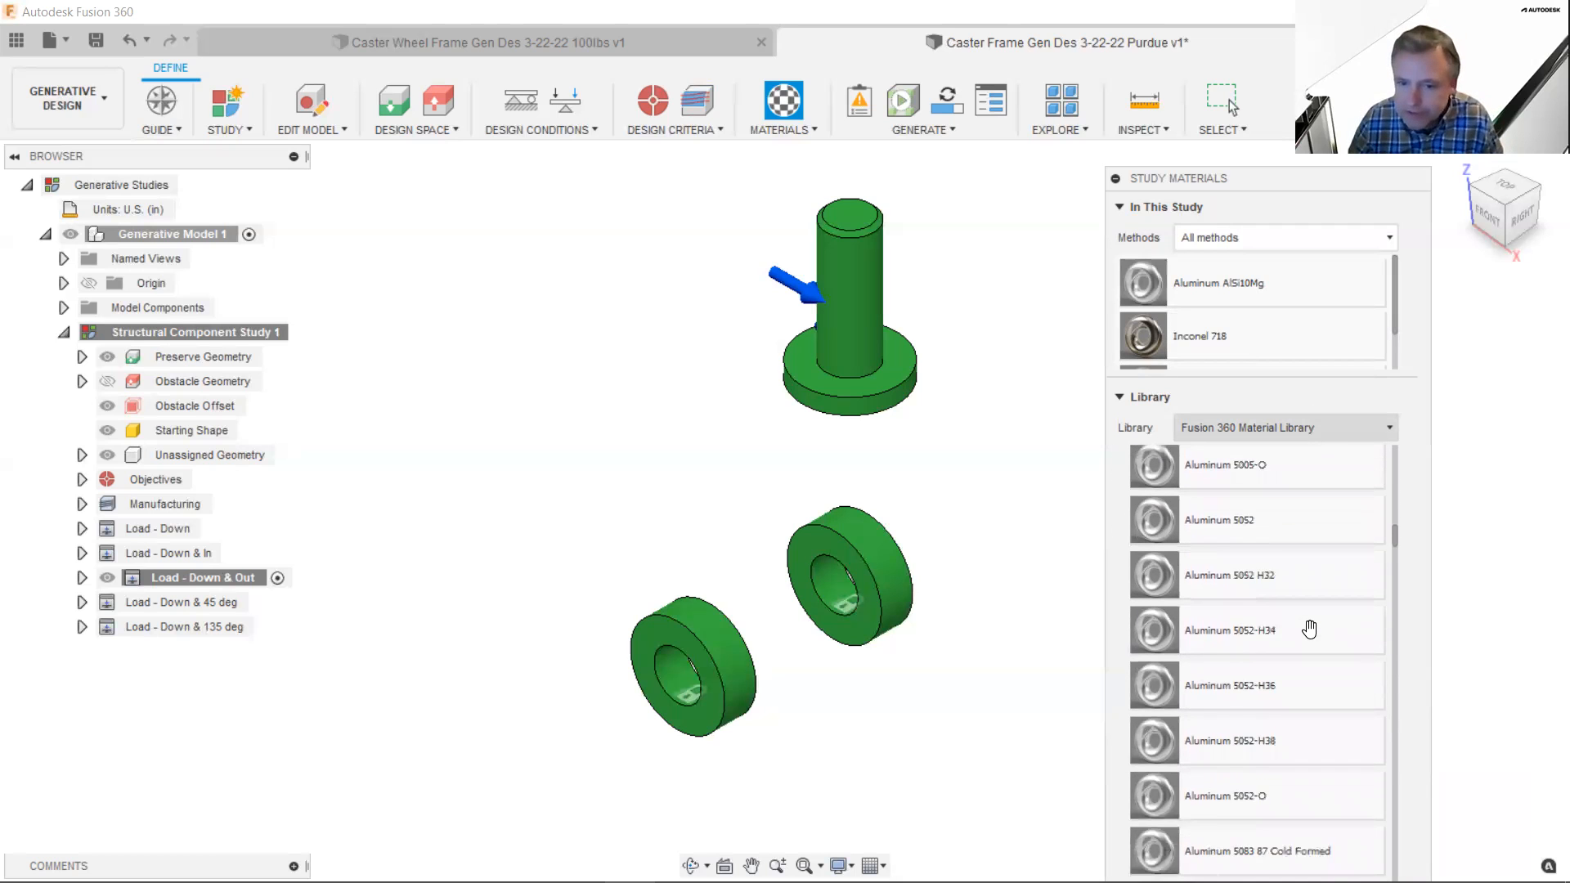
scroll(1309, 628, "down", 15)
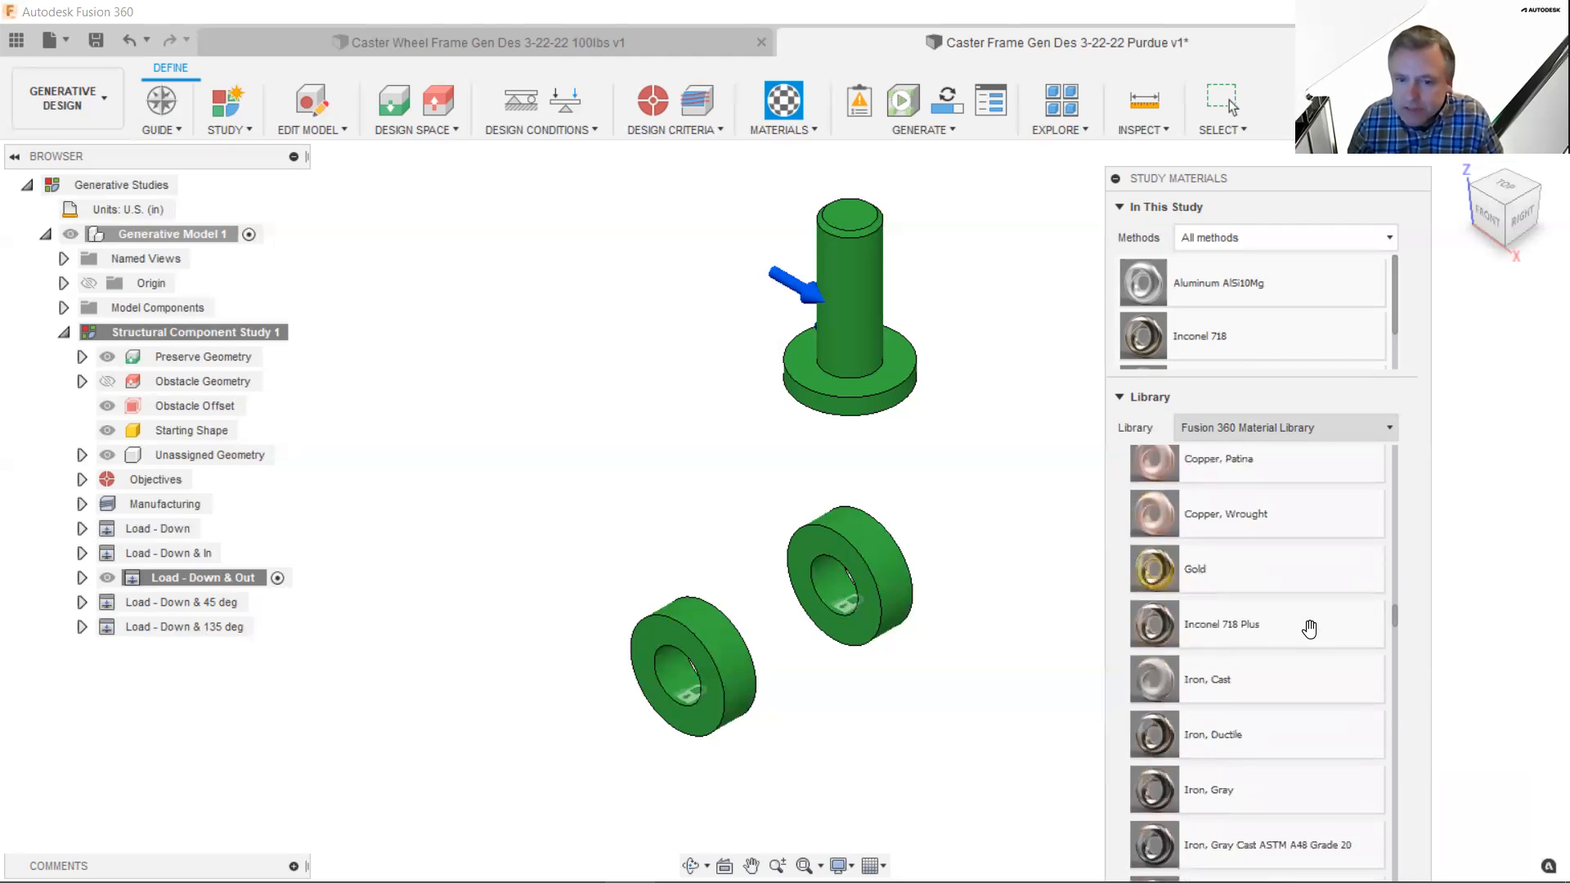
scroll(1309, 628, "down", 15)
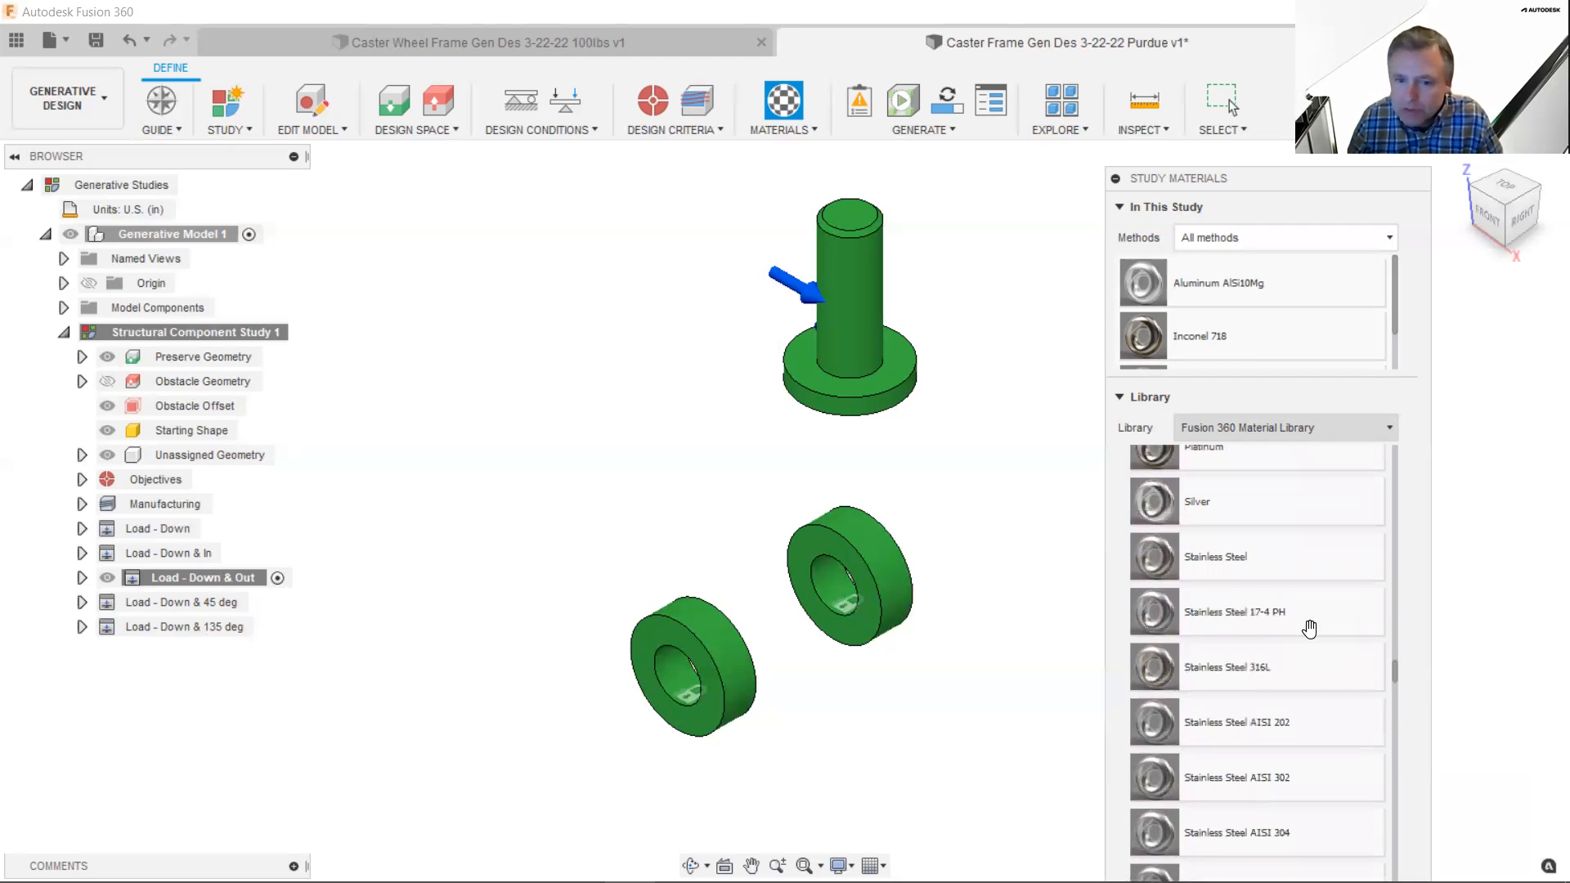
scroll(1310, 628, "up", 1)
scroll(1310, 628, "down", 8)
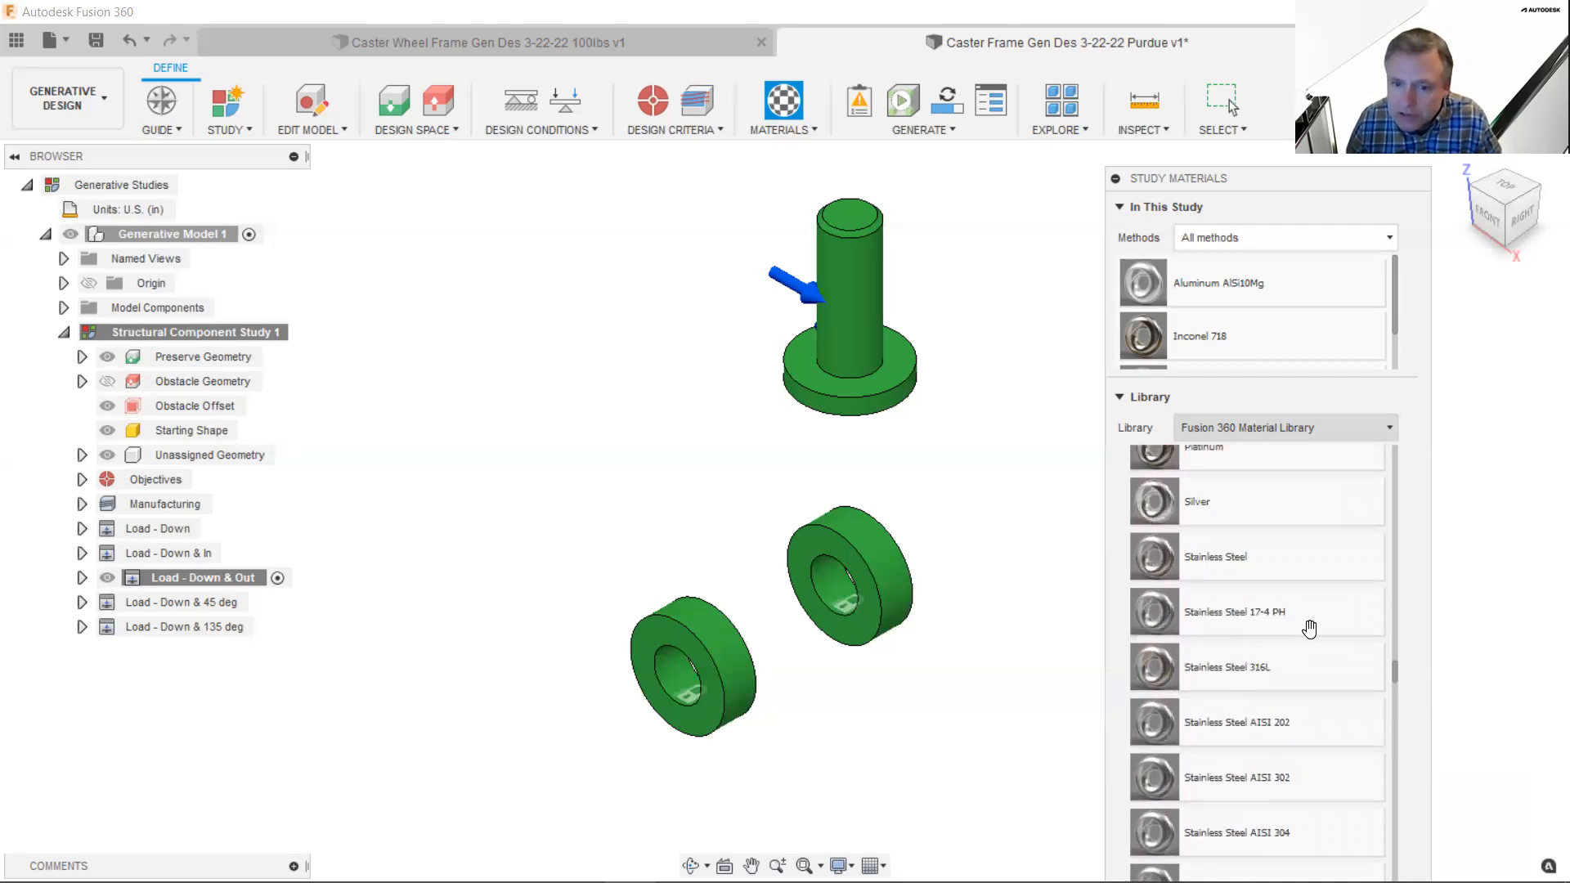
scroll(1310, 628, "down", 4)
mouse_move(1283, 778)
left_mouse_down()
mouse_move(1284, 347)
mouse_move(1294, 814)
mouse_move(1277, 757)
left_mouse_up()
- Show only the Die Casting method's study materials and add Steel, Cast from the library's metals to it
scroll(1278, 757, "down", 5)
scroll(1280, 761, "down", 6)
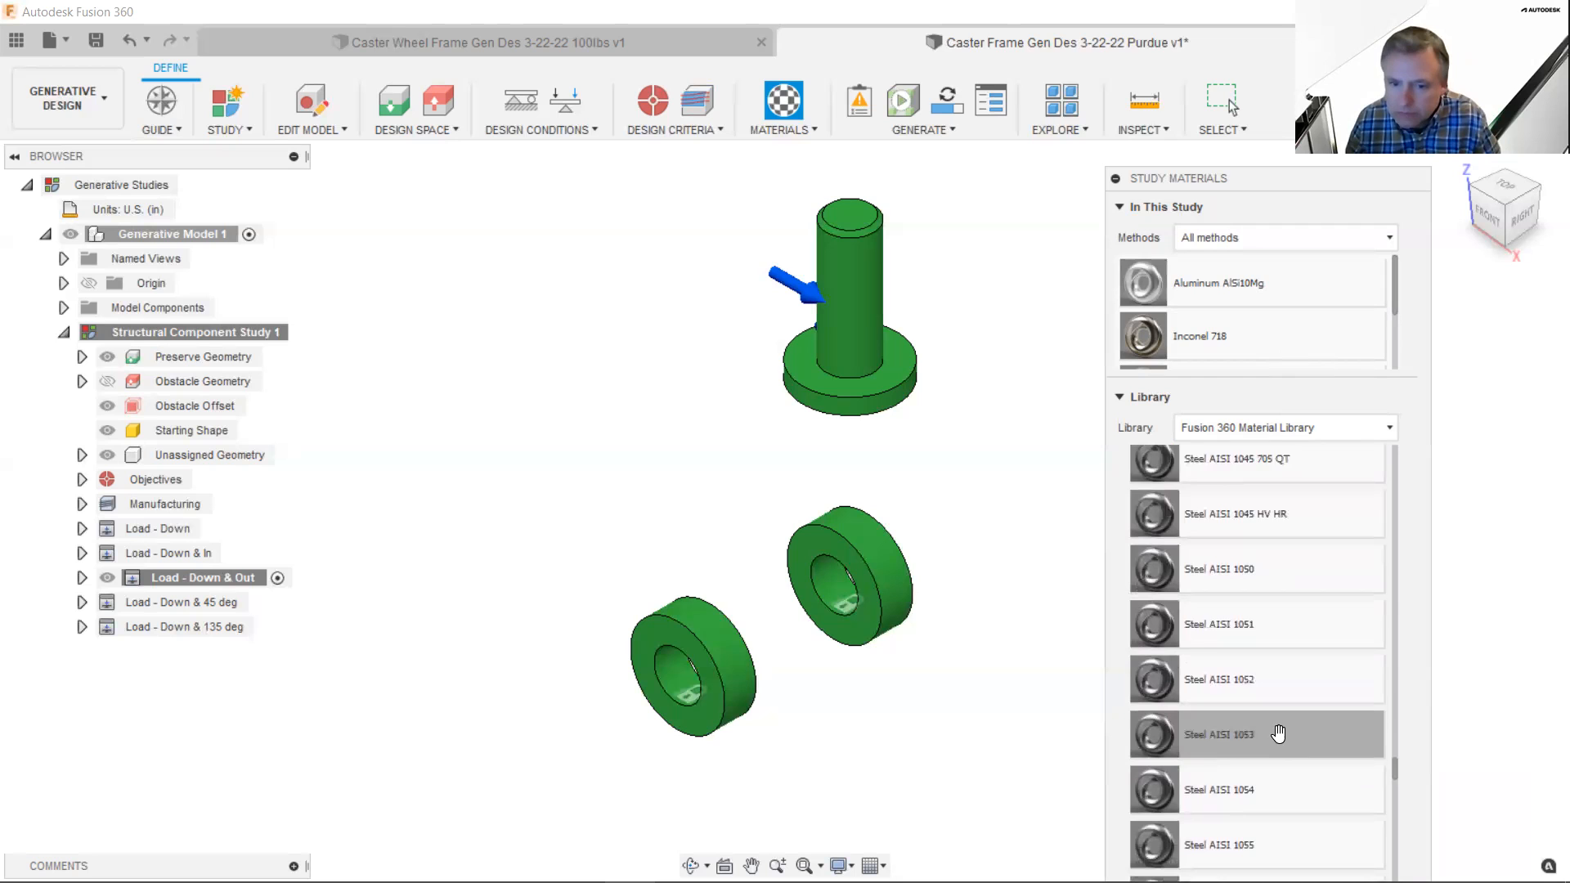
scroll(1279, 734, "down", 12)
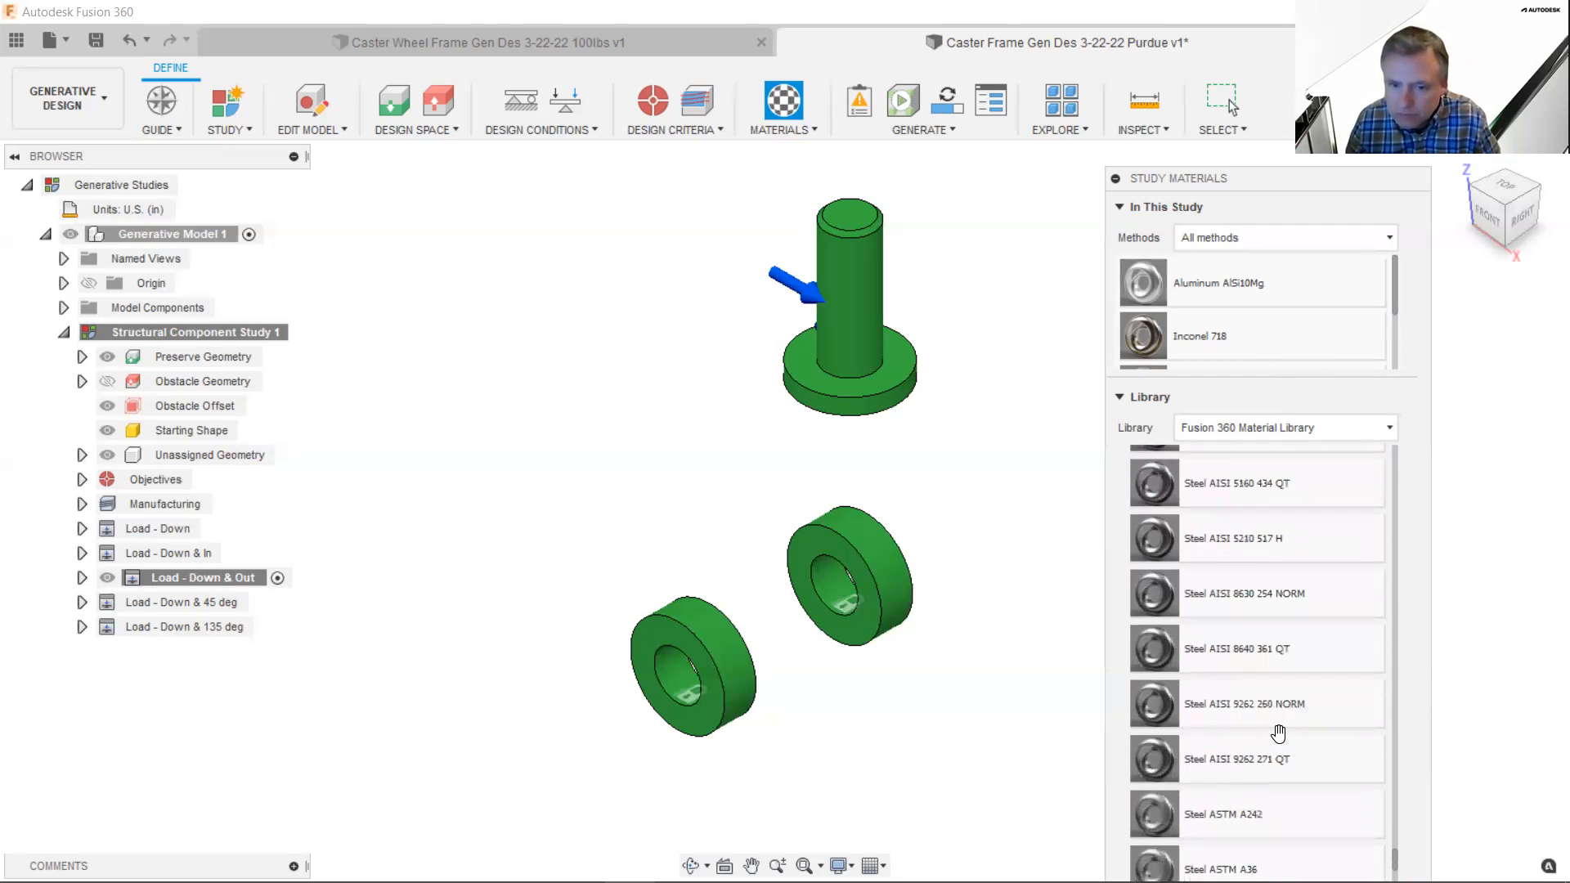
scroll(1278, 734, "down", 1)
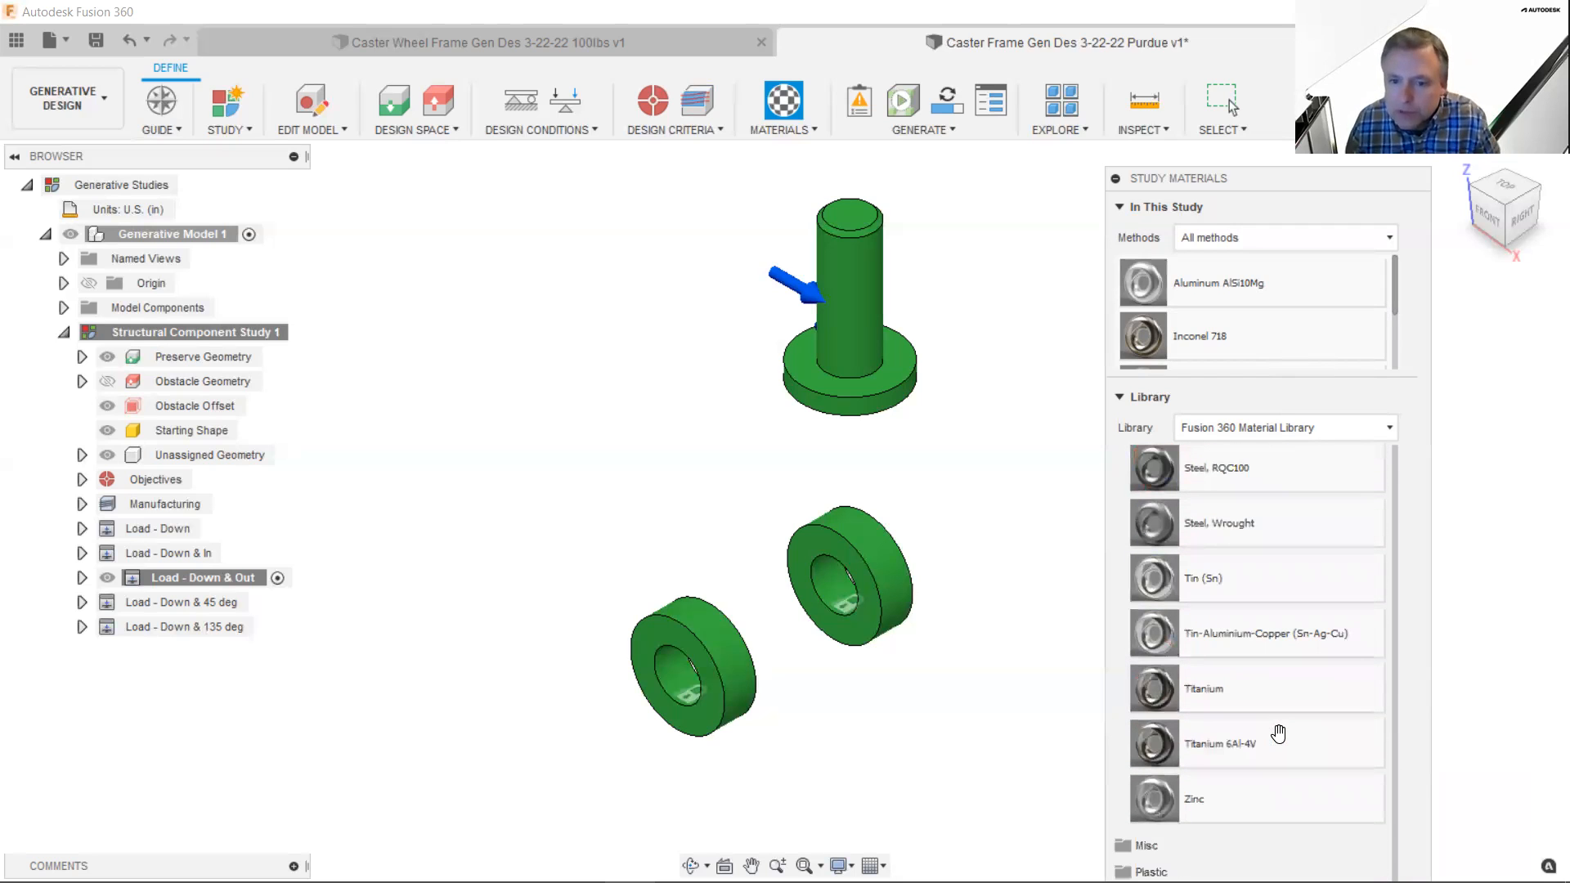
scroll(1279, 733, "up", 5)
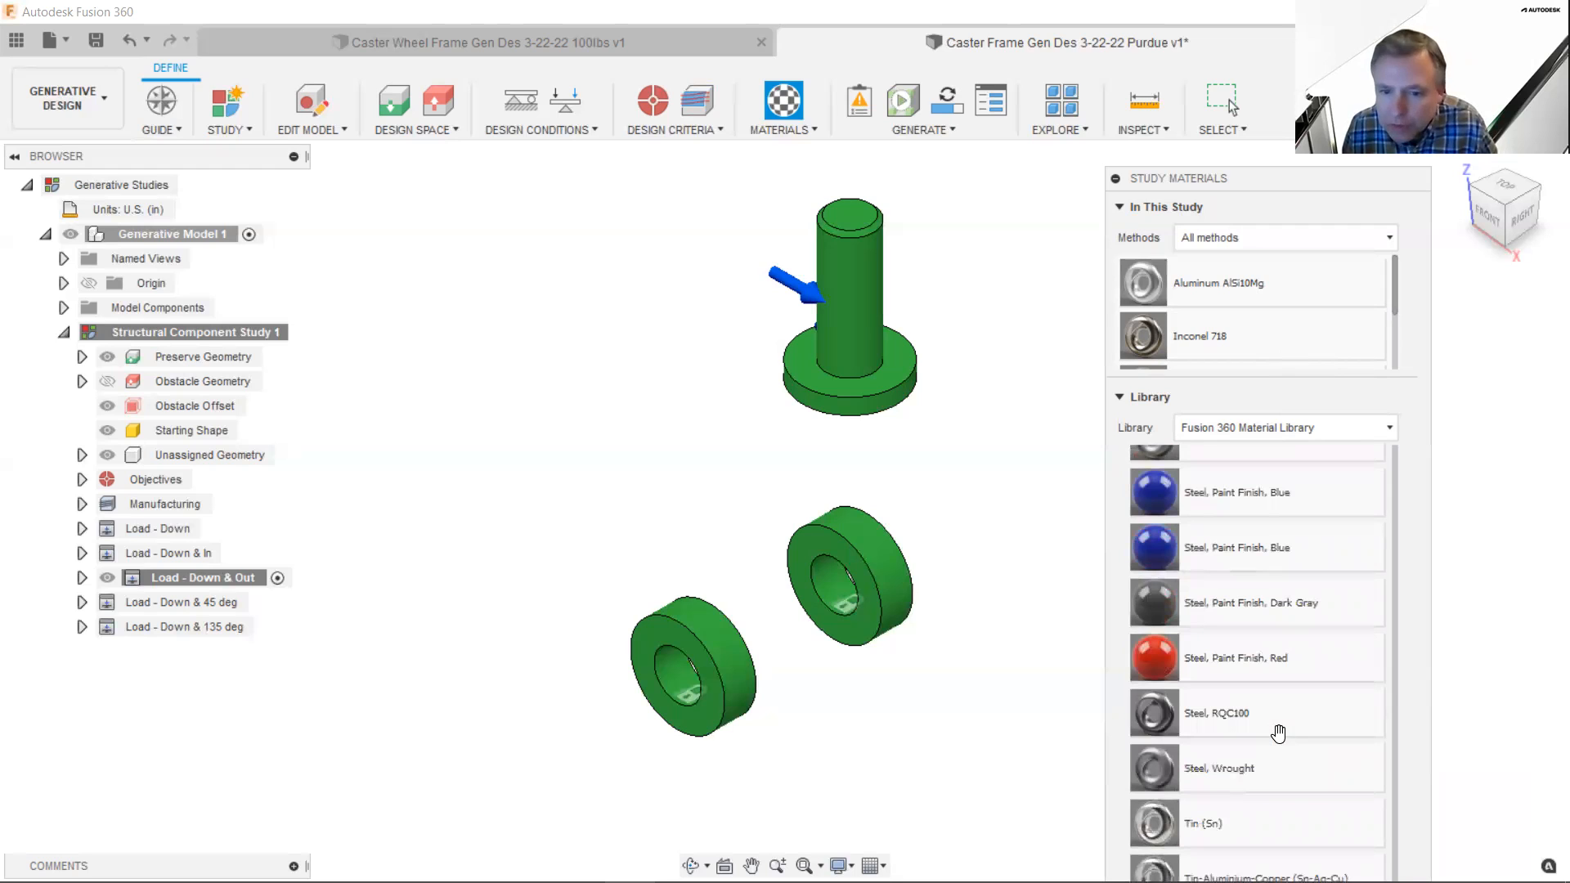
scroll(1278, 734, "up", 7)
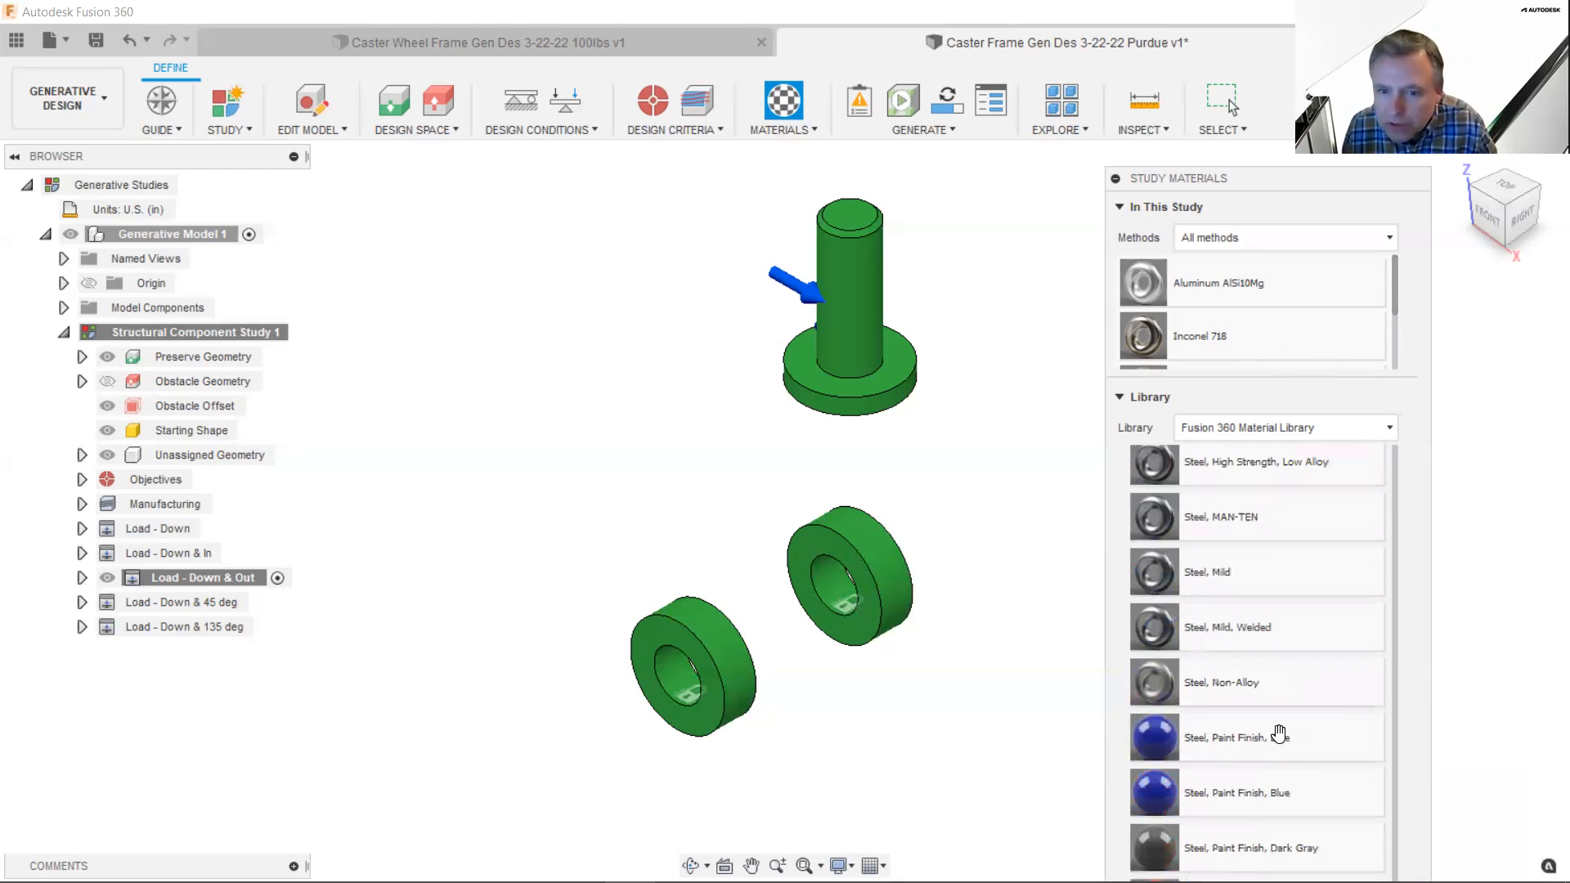
scroll(1278, 733, "up", 8)
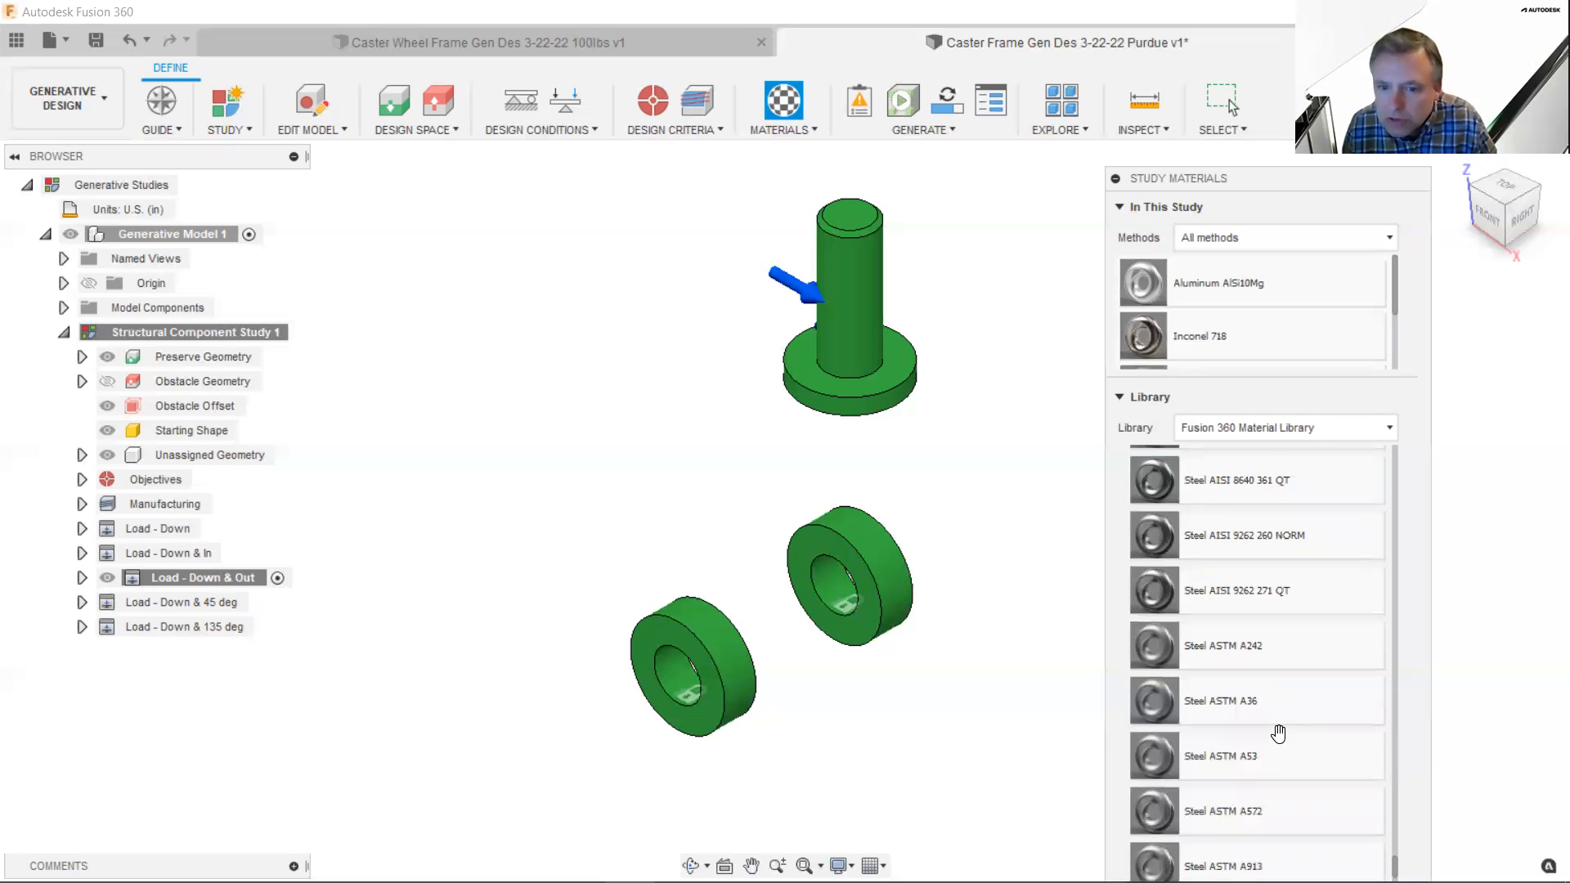
scroll(1279, 733, "down", 5)
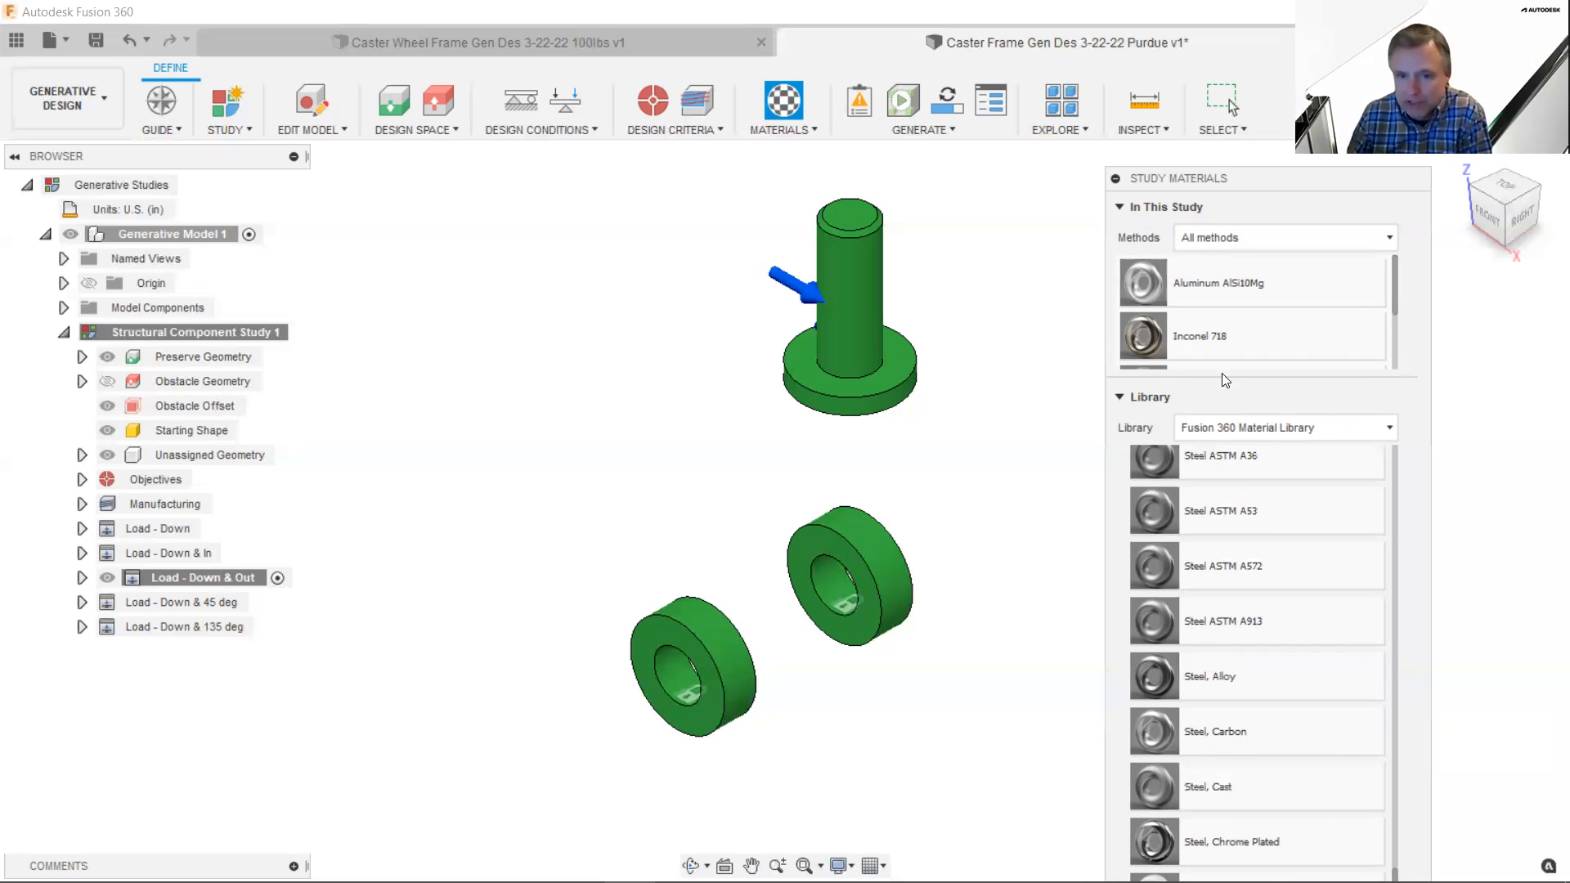
left_click(1238, 239)
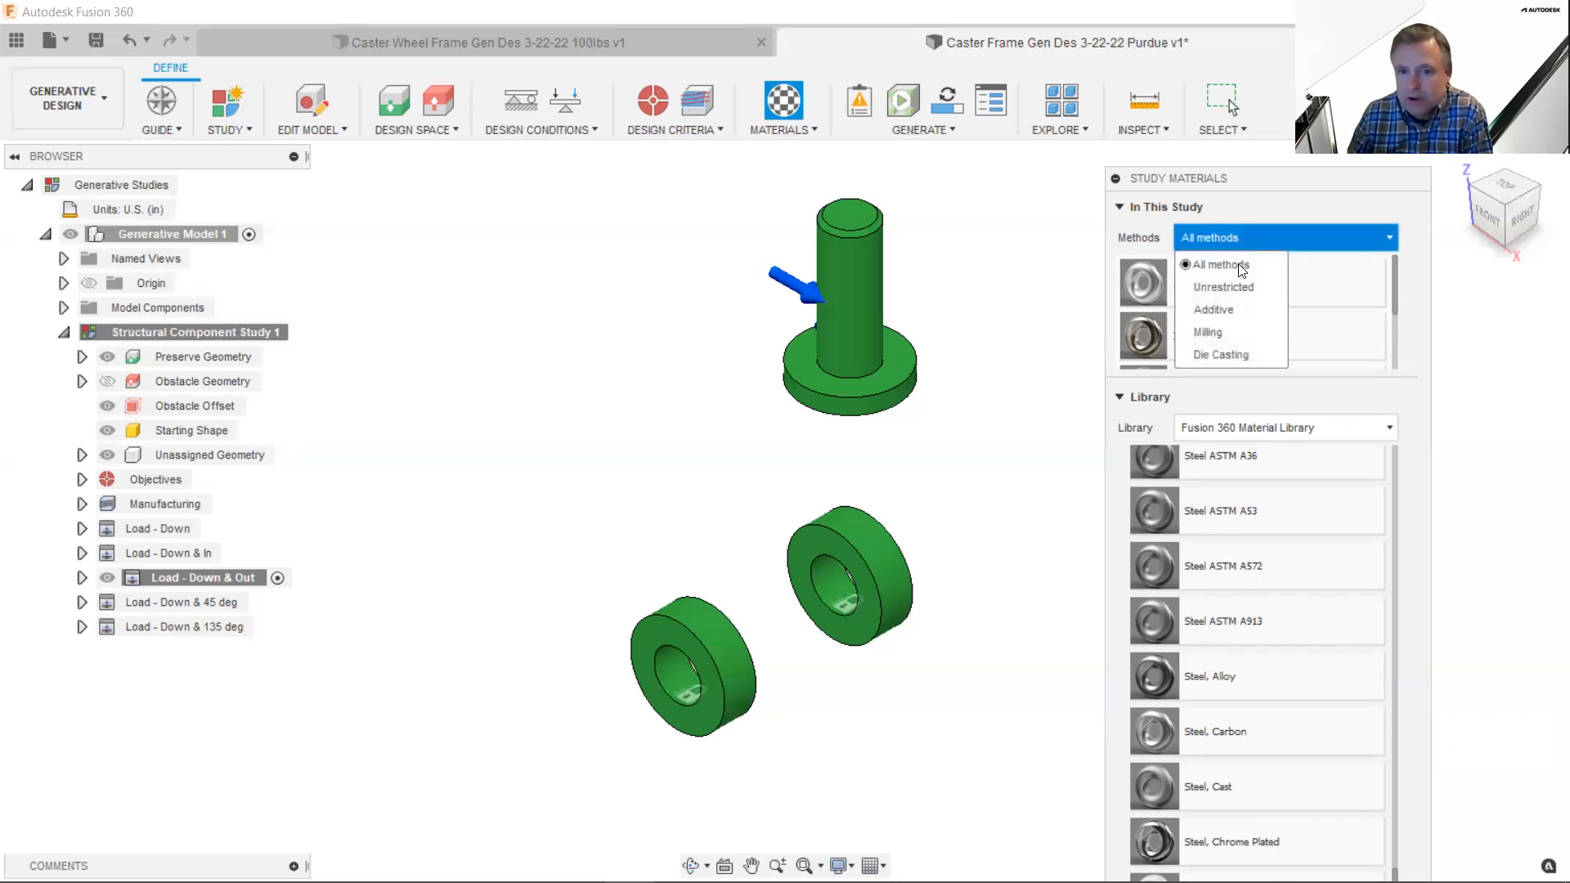
left_click(1238, 354)
left_click_drag(1263, 791, 1273, 332)
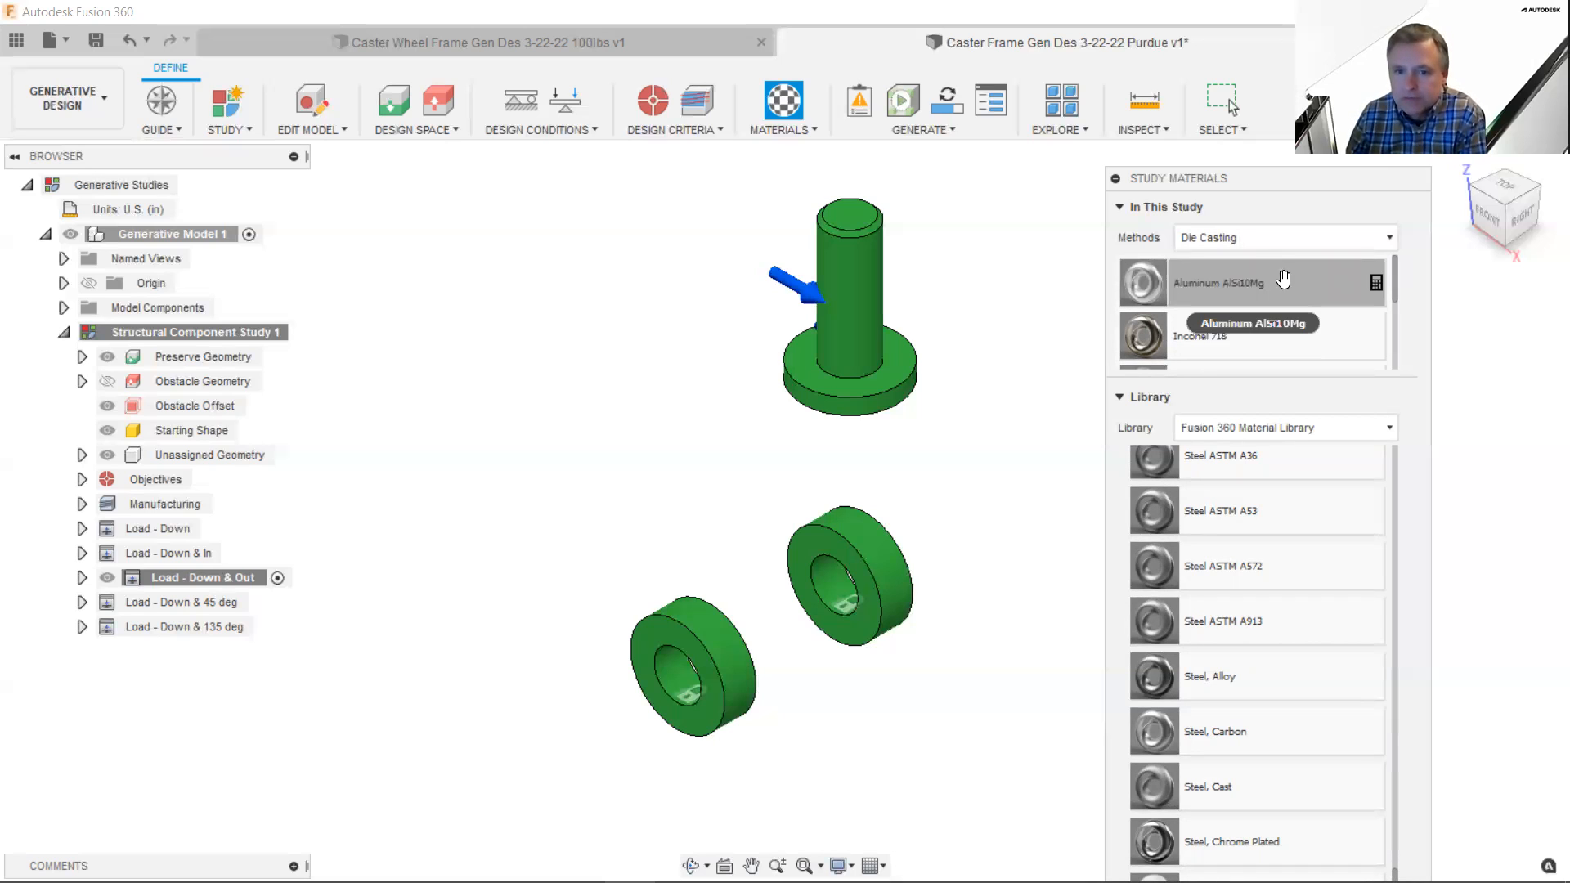
- Delete Aluminum AlSi10Mg and Inconel 718 from the Die Casting study materials
scroll(1281, 278, "down", 3)
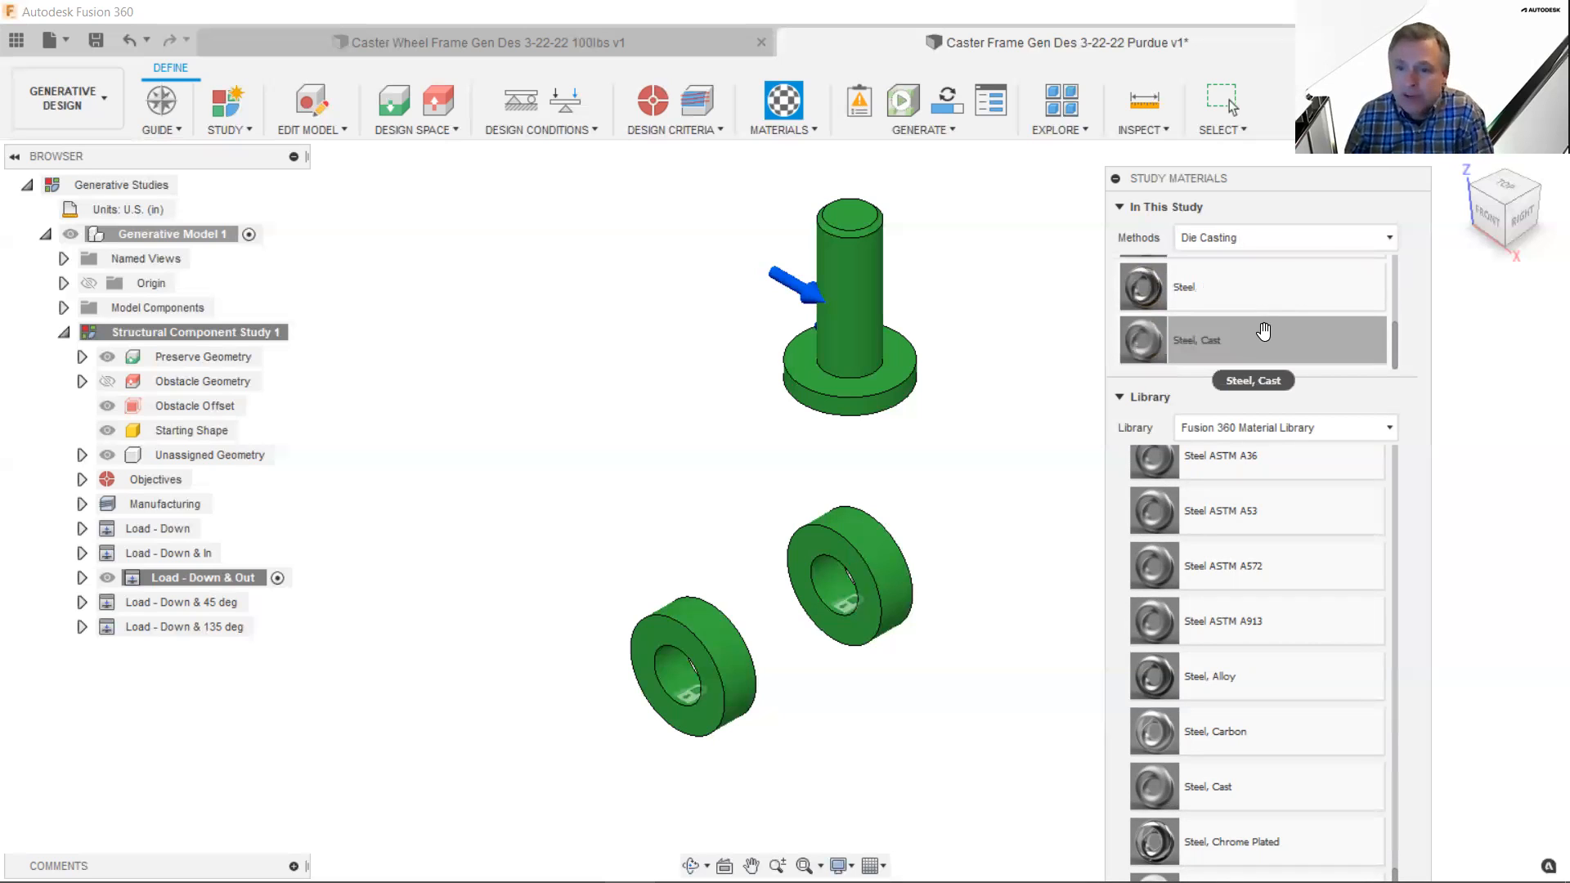
scroll(1264, 332, "up", 3)
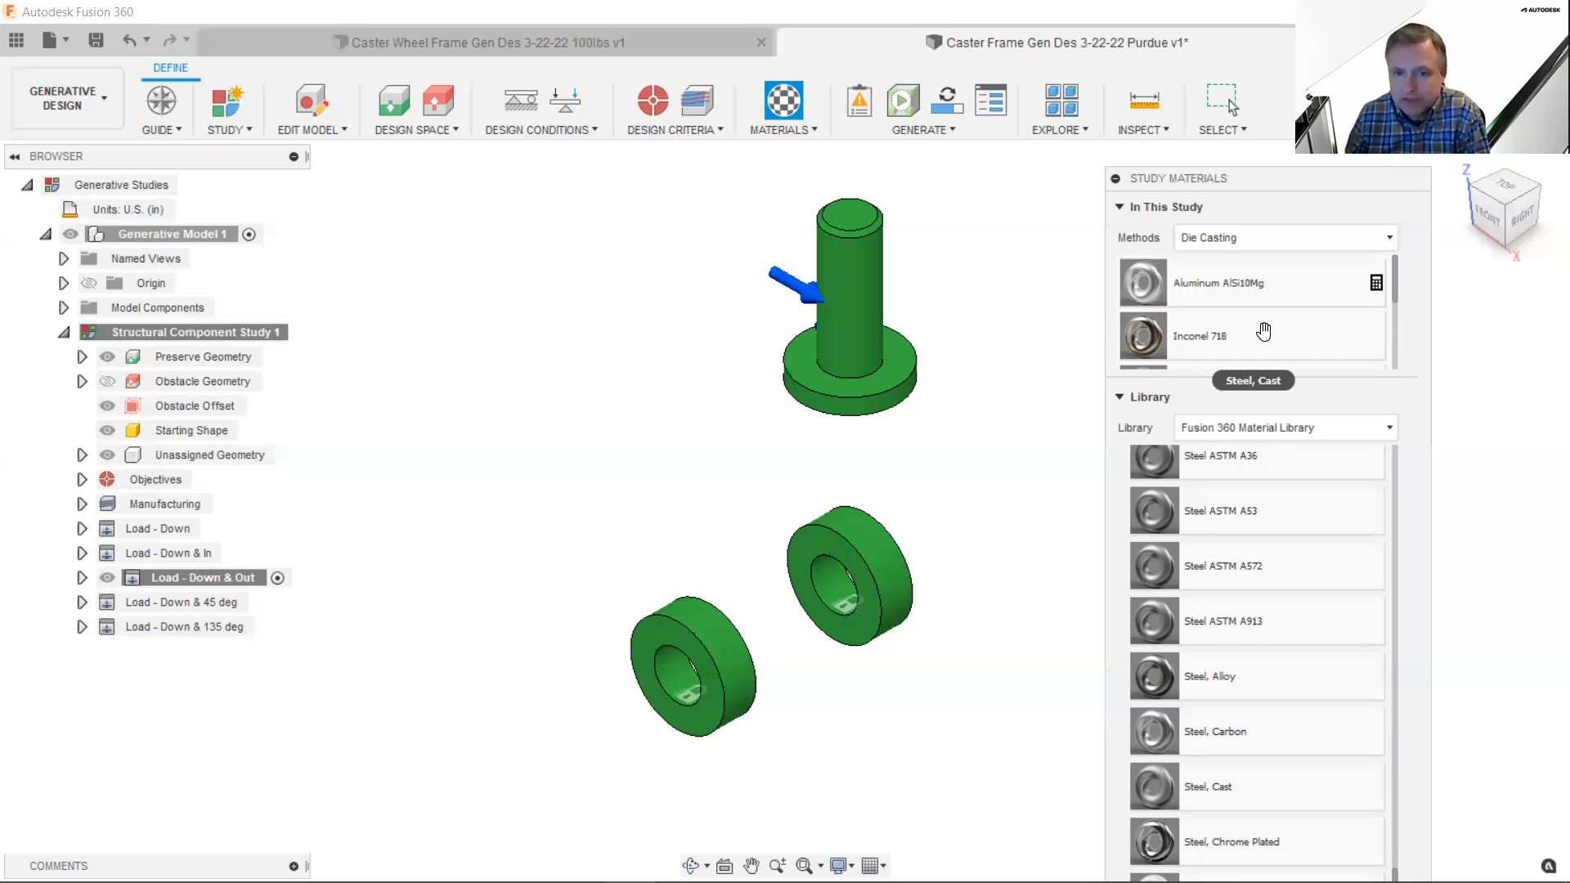
right_click(1290, 282)
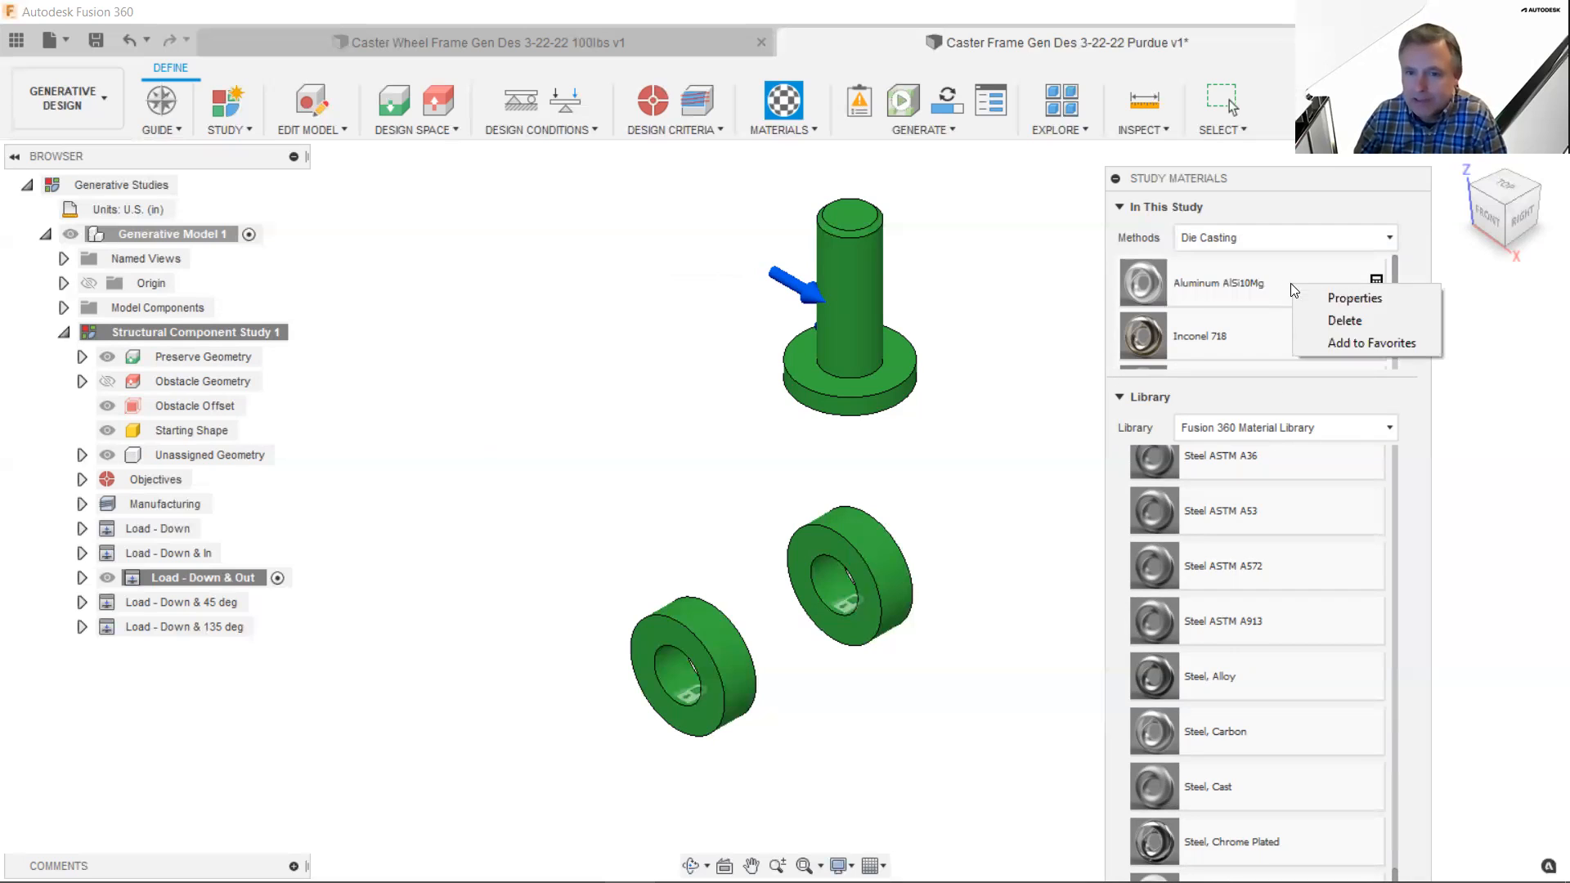
left_click(1347, 318)
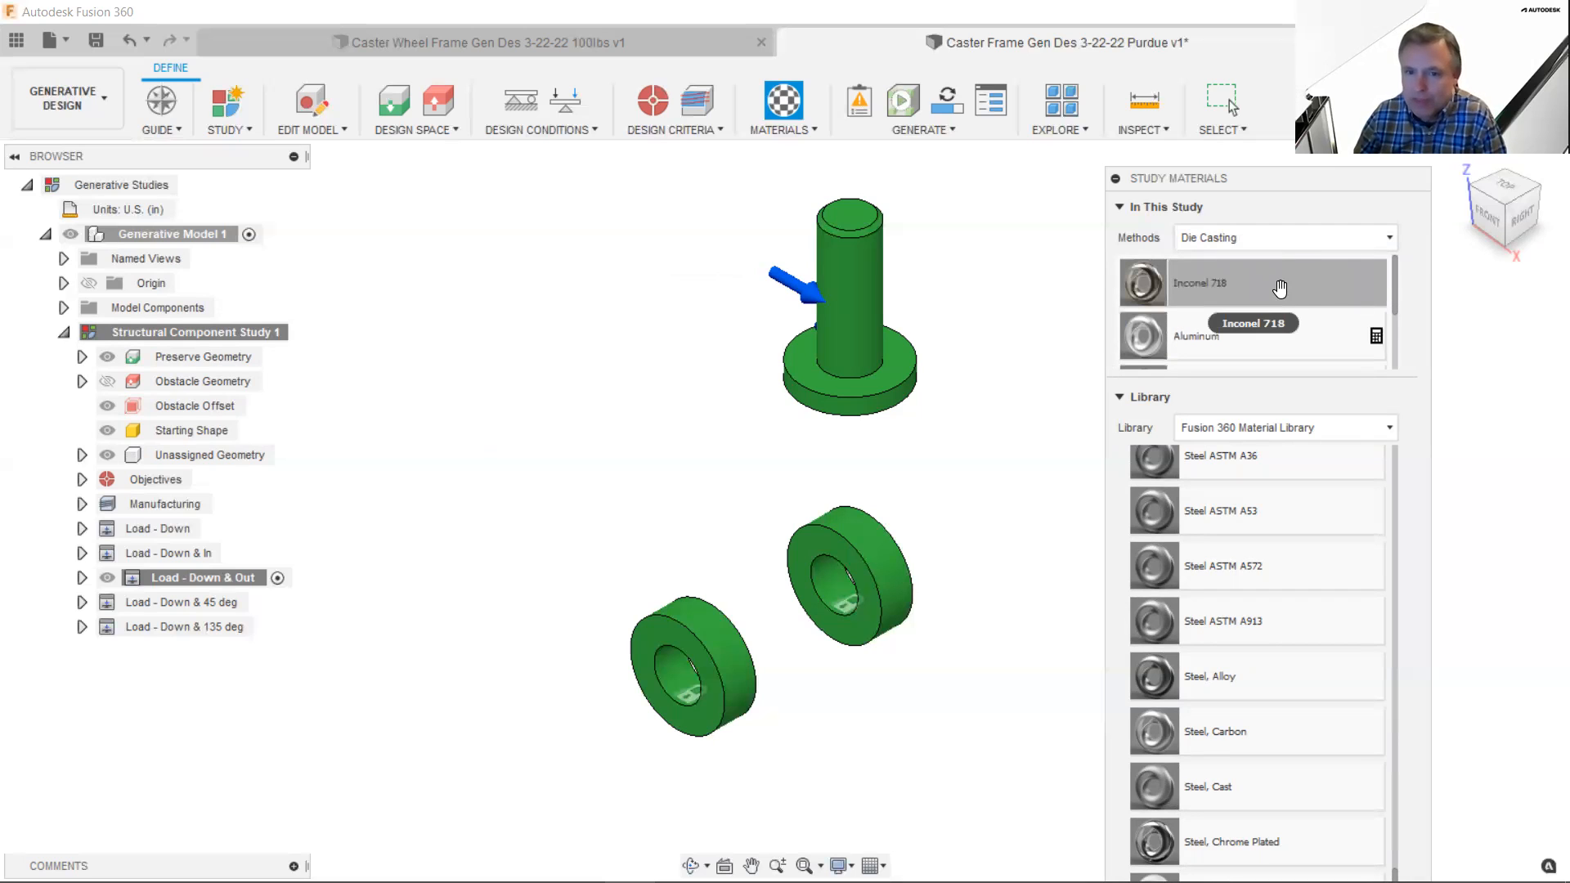
right_click(1280, 298)
left_click(1330, 335)
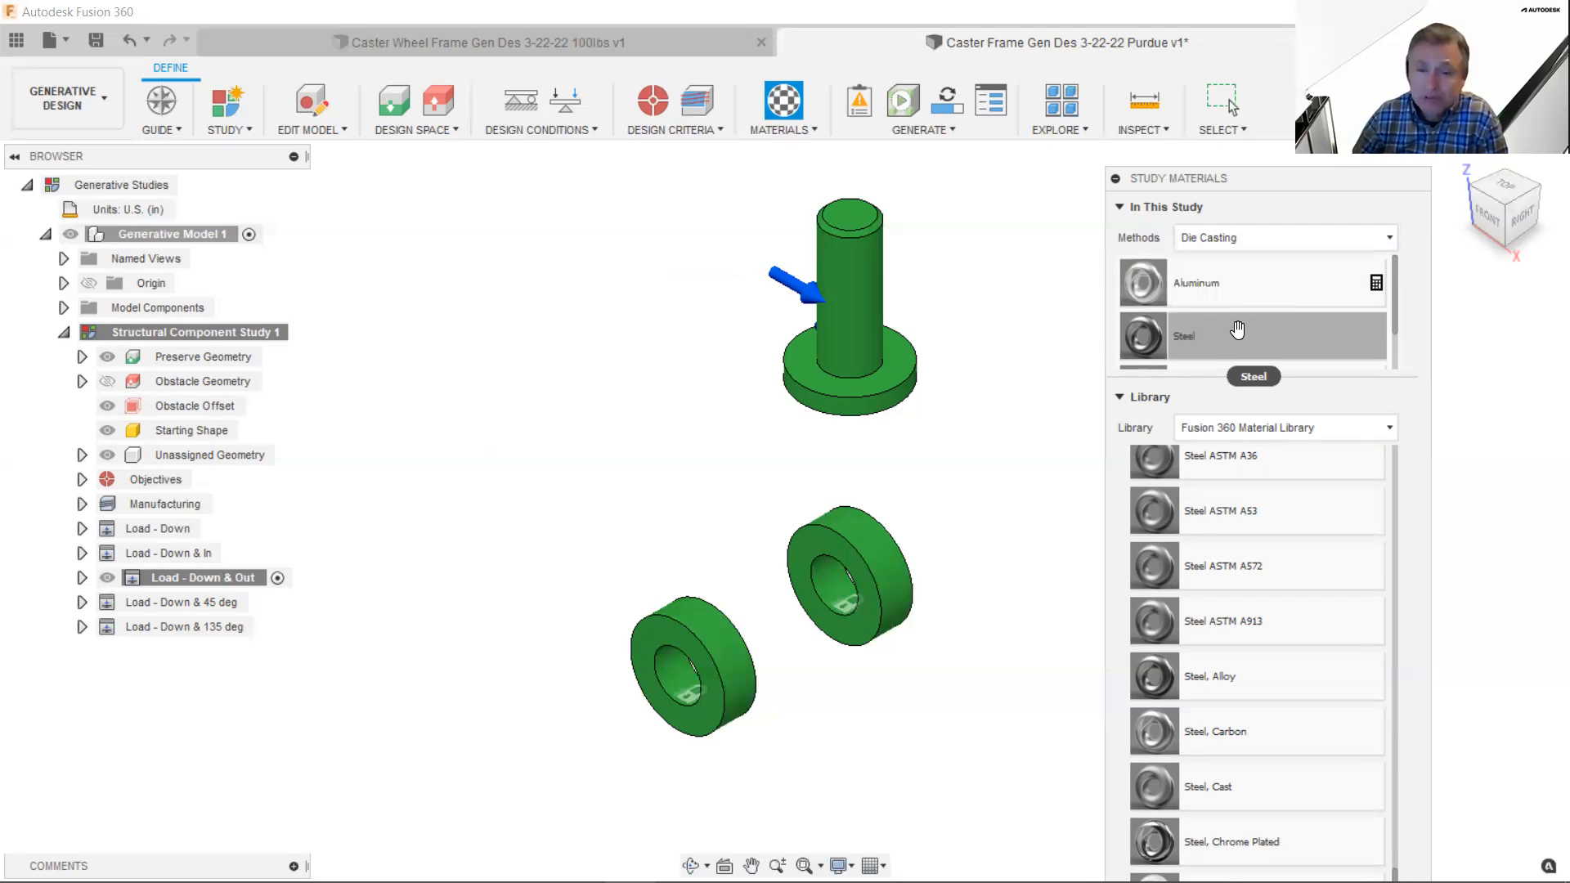
- Delete Steel from the Die Casting study materials, and Aluminum AlSi10Mg and Inconel 718 from the Milling materials
right_click(1239, 330)
left_click(1302, 363)
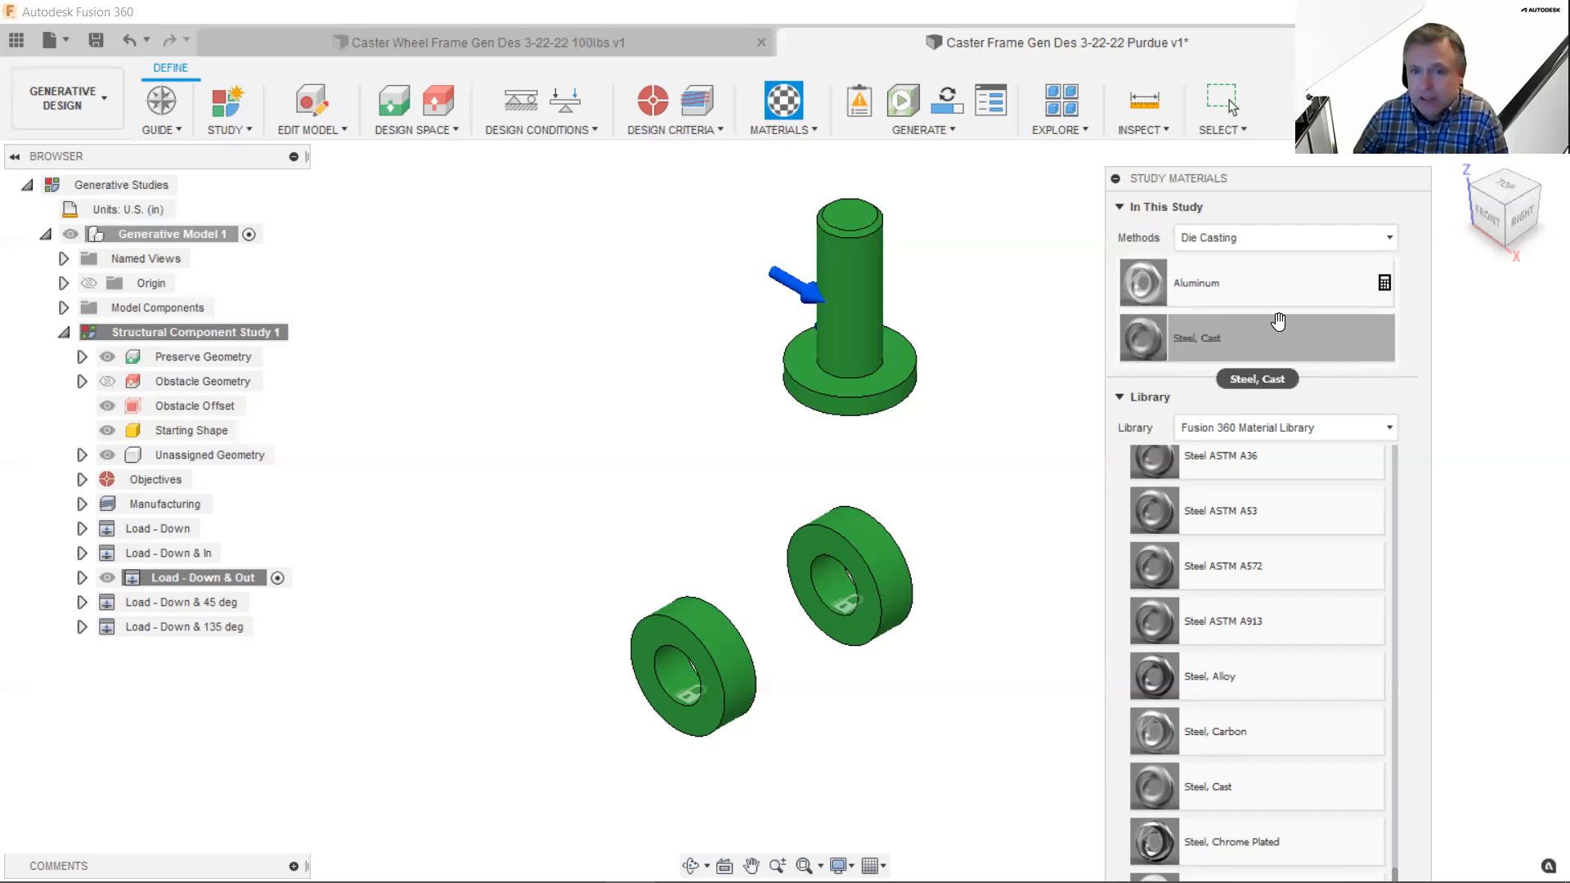
left_click(1235, 242)
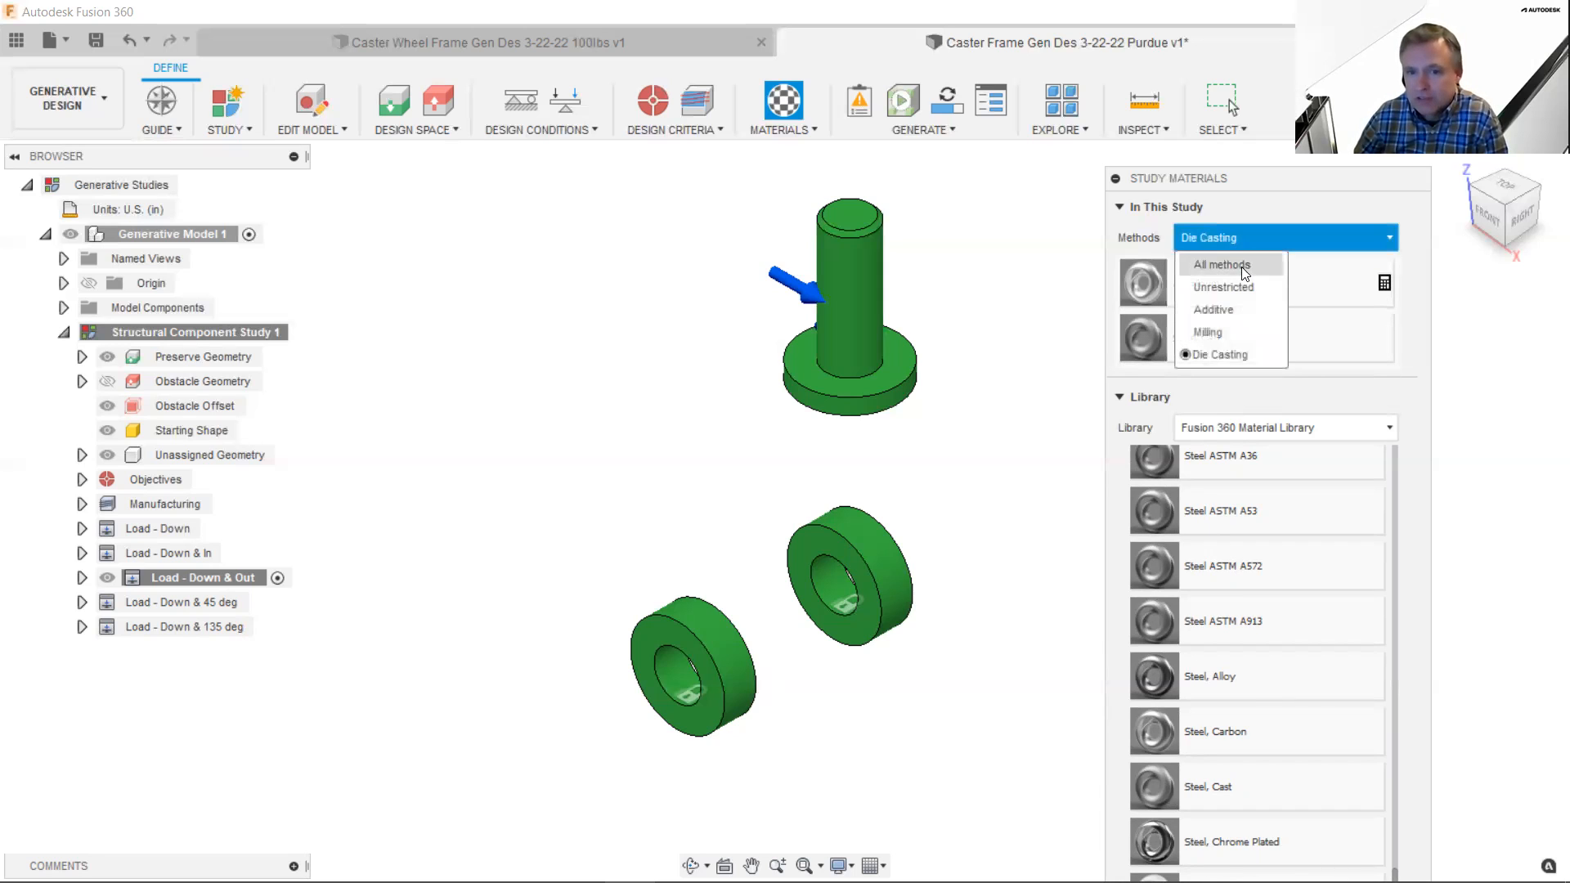
left_click(1221, 331)
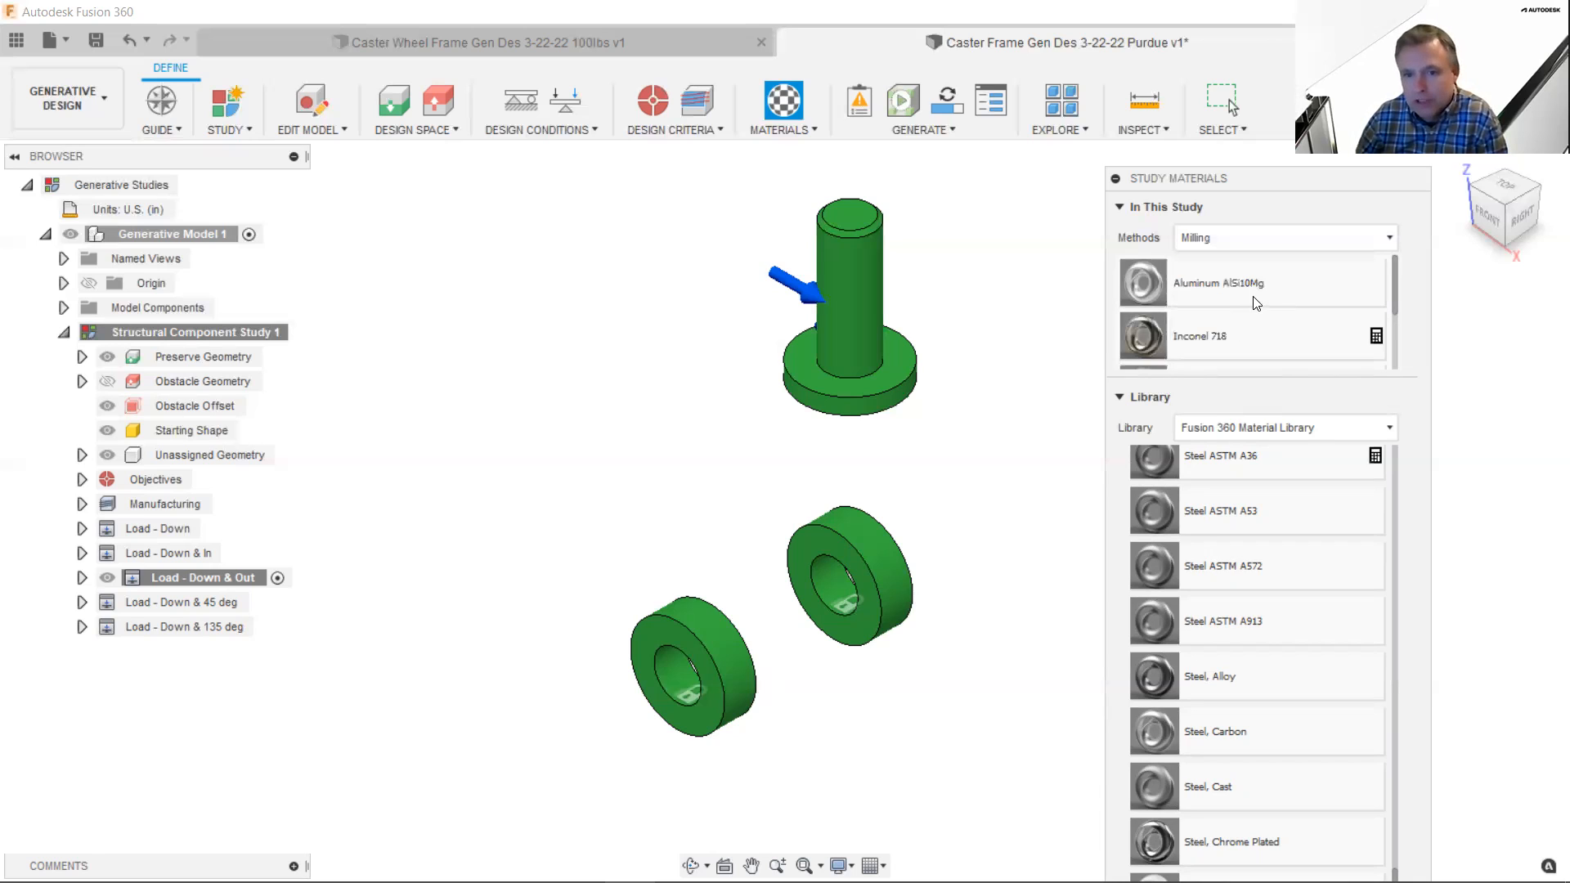
right_click(1267, 284)
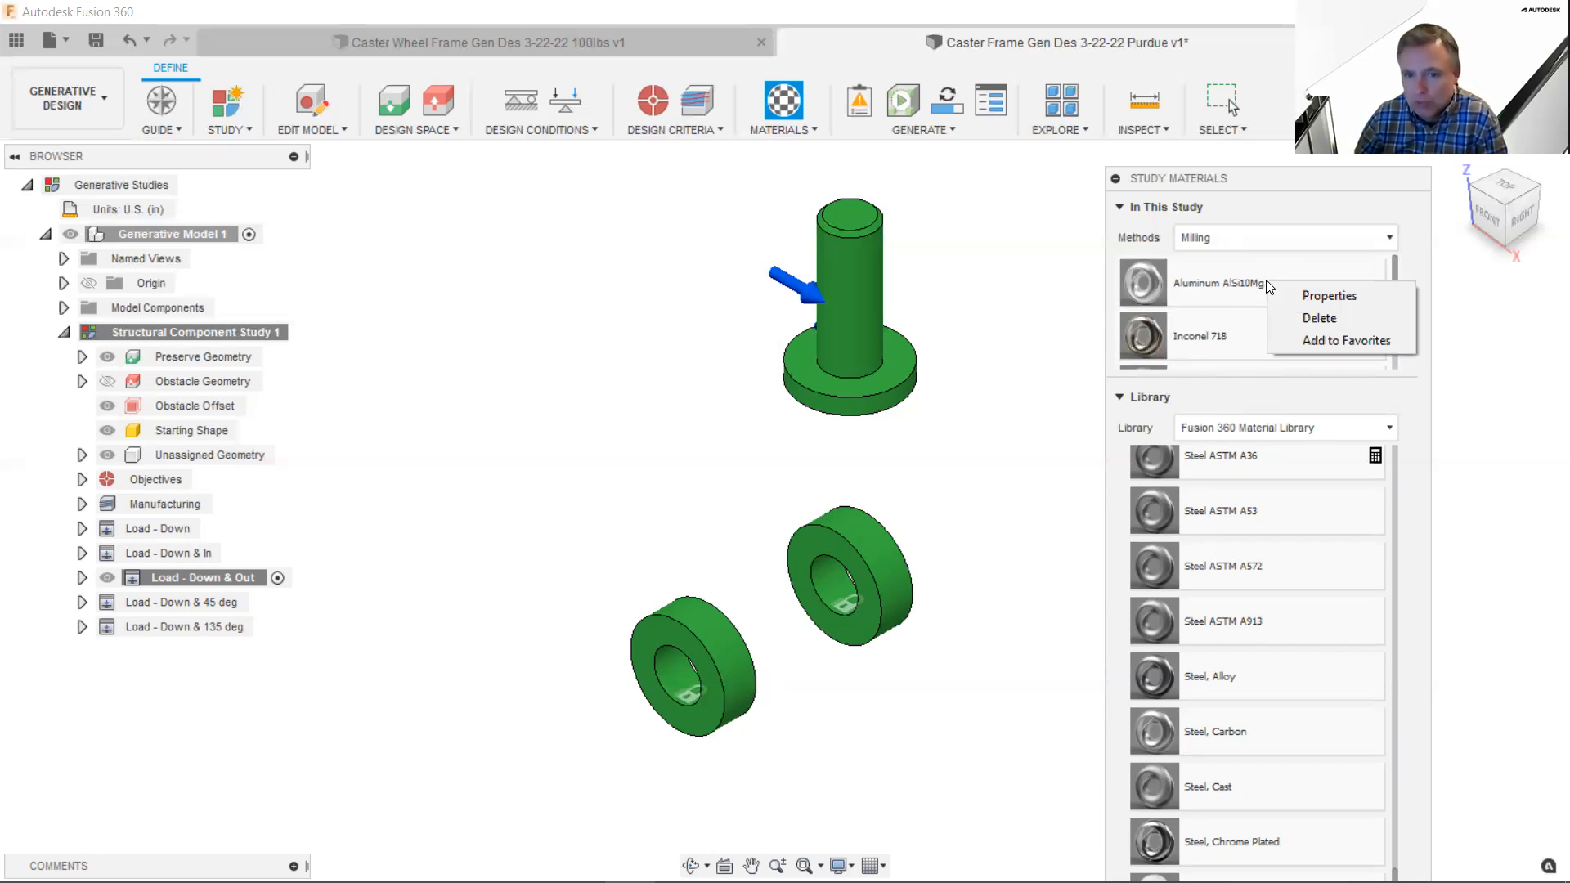
left_click(1341, 324)
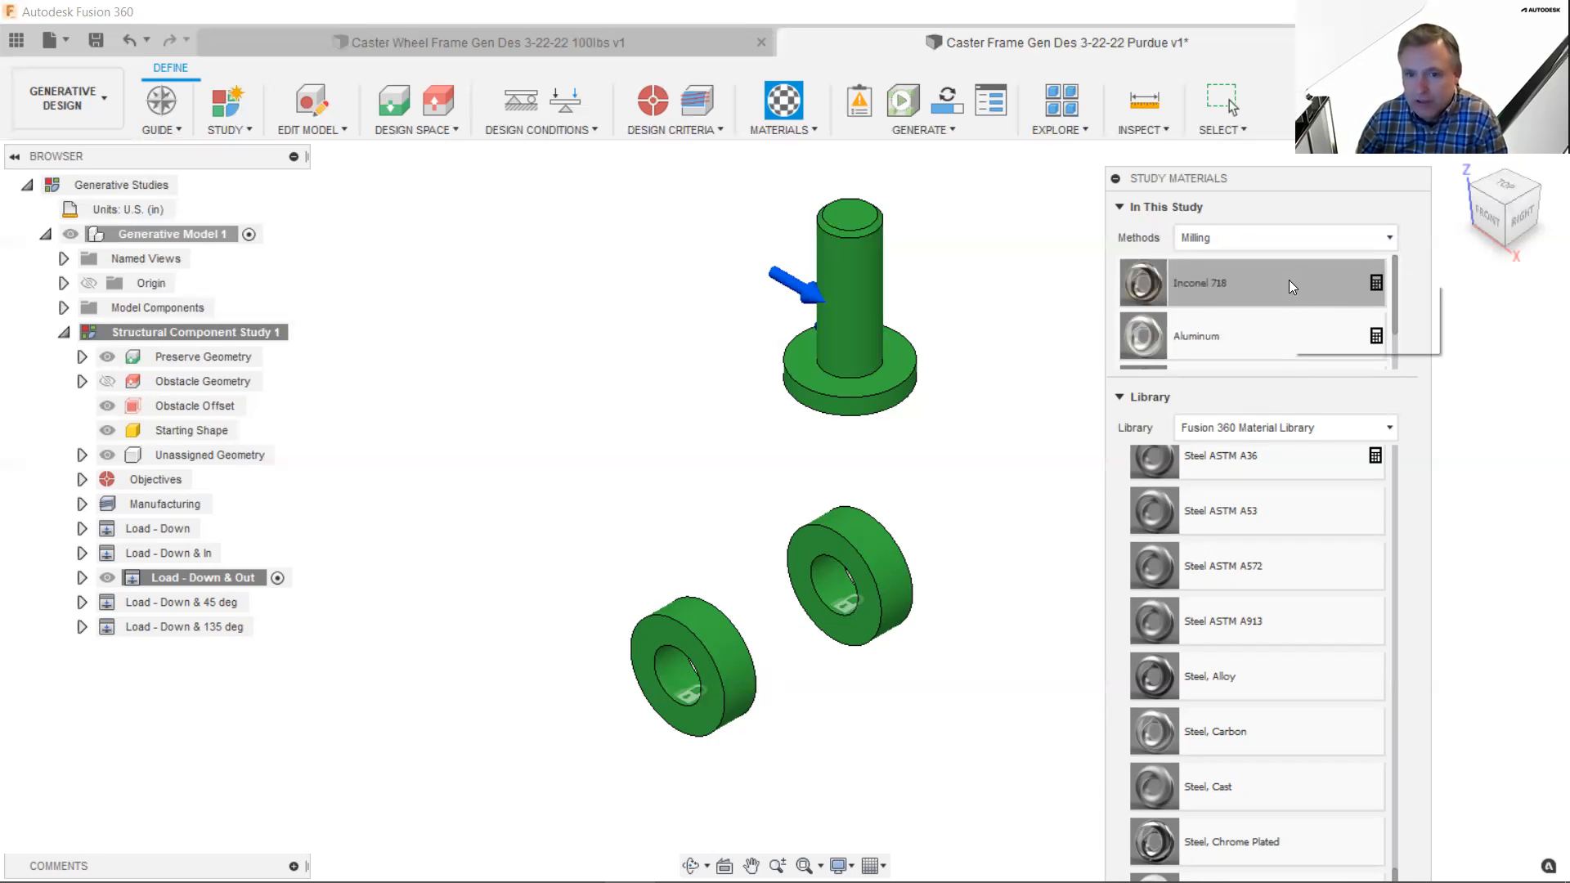
right_click(1289, 280)
left_click(1346, 318)
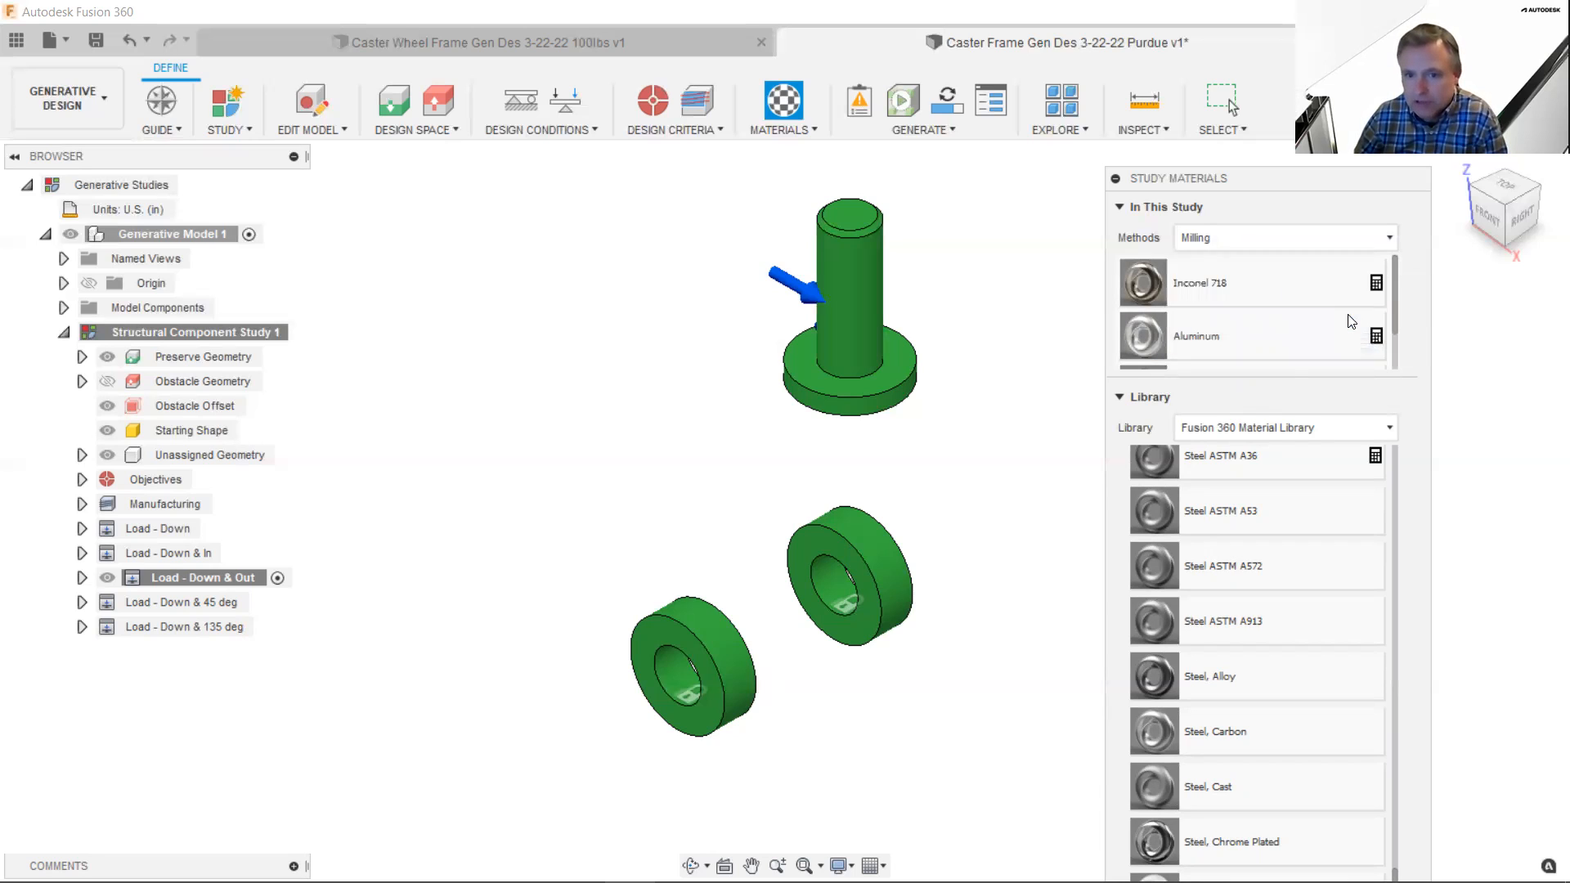
- Delete Aluminum and Steel from the Additive method's study materials
left_click(1273, 238)
left_click(1260, 310)
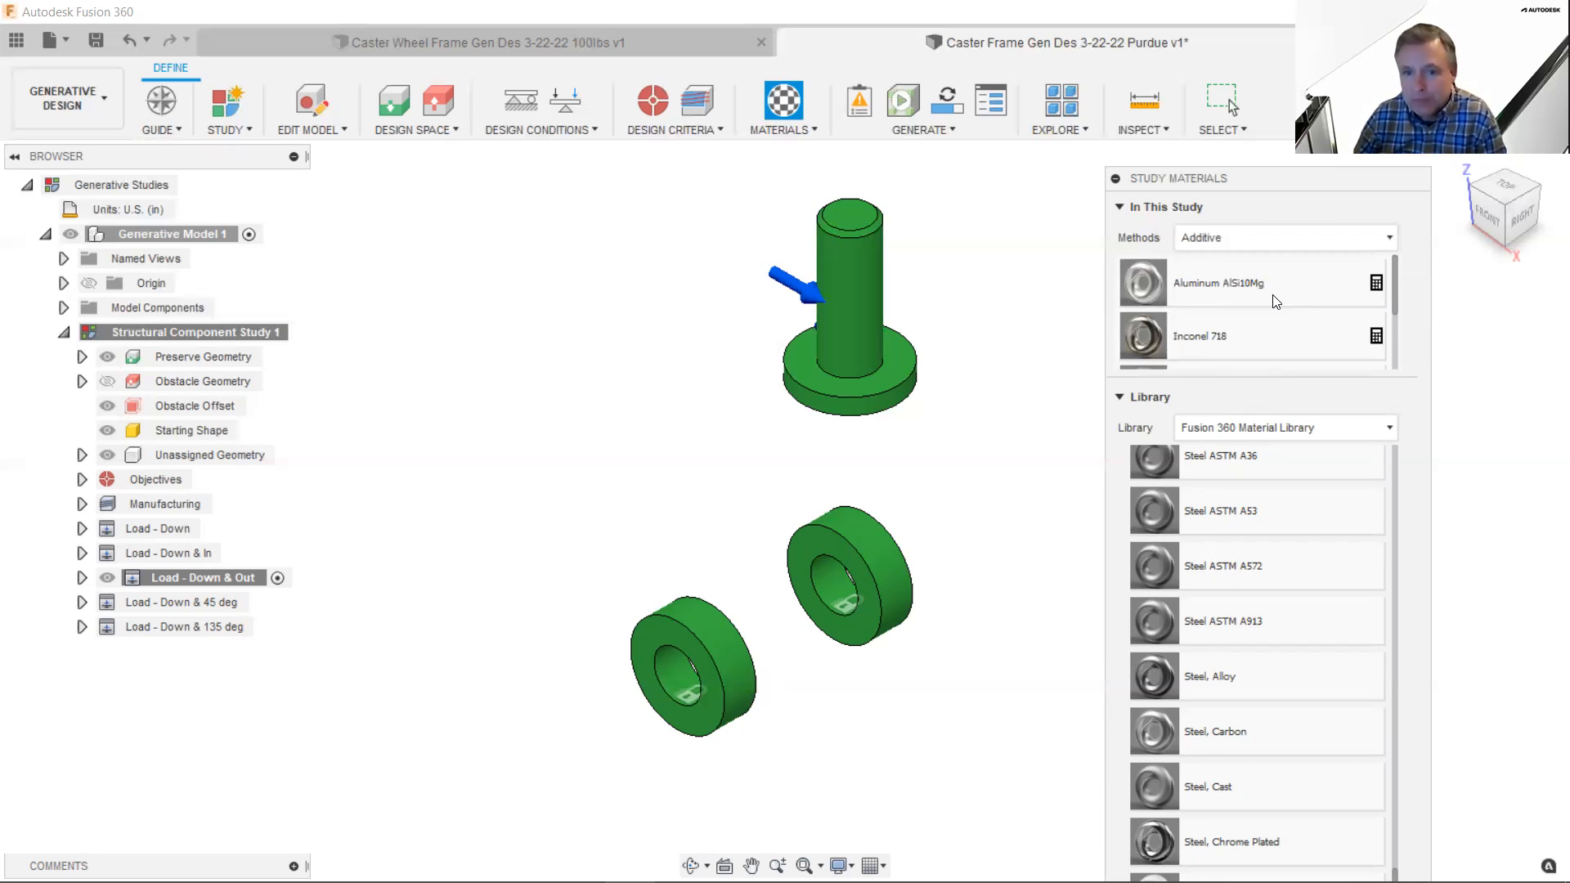
scroll(1273, 302, "down", 2)
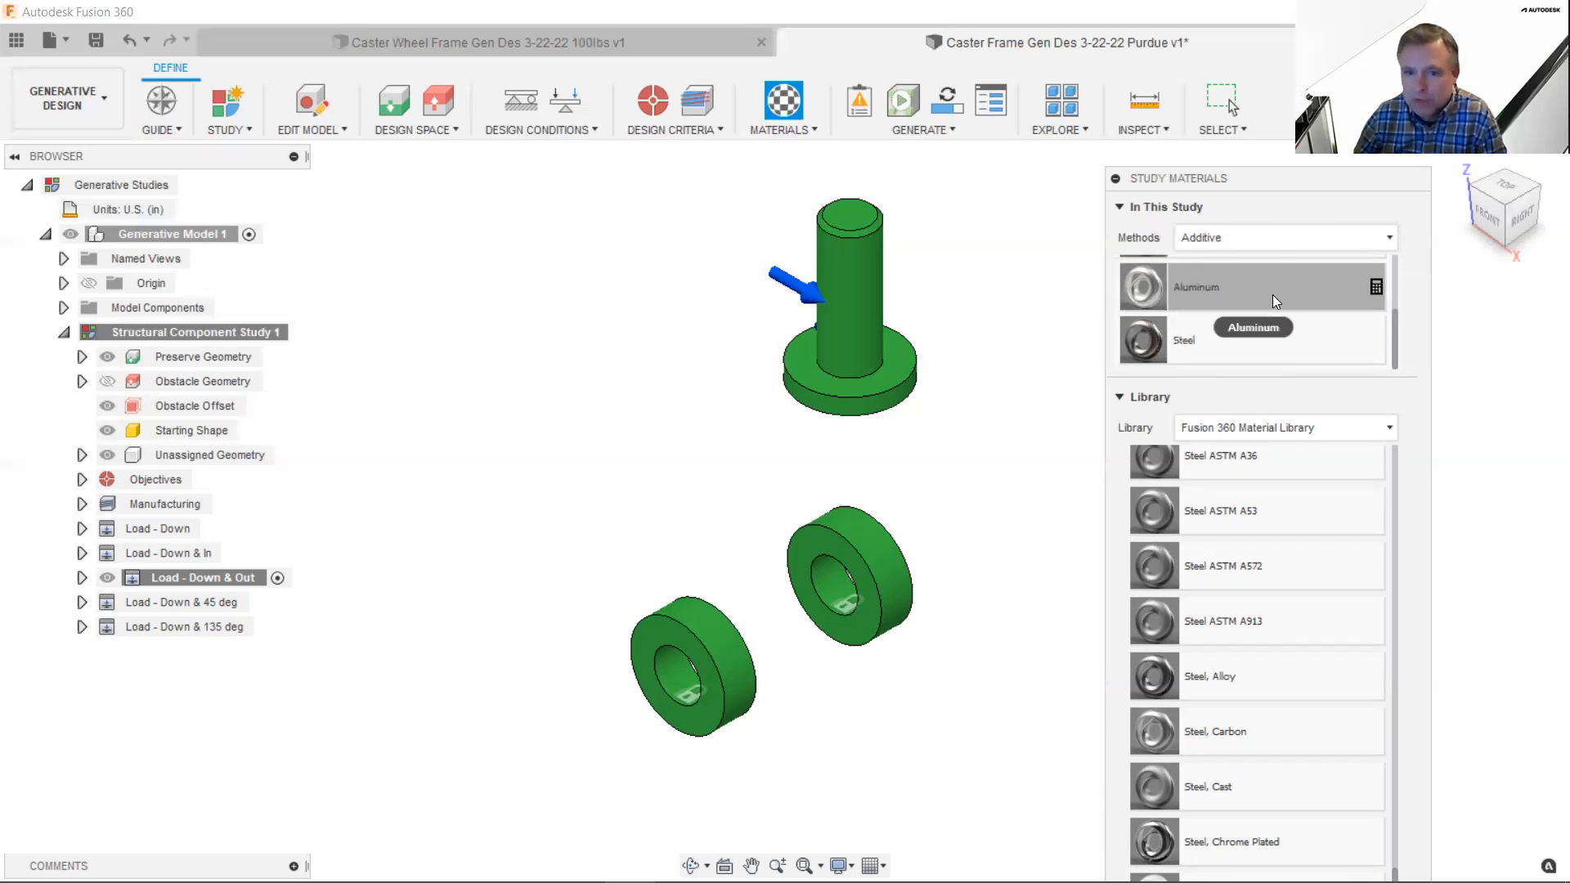
right_click(1274, 301)
left_click(1318, 335)
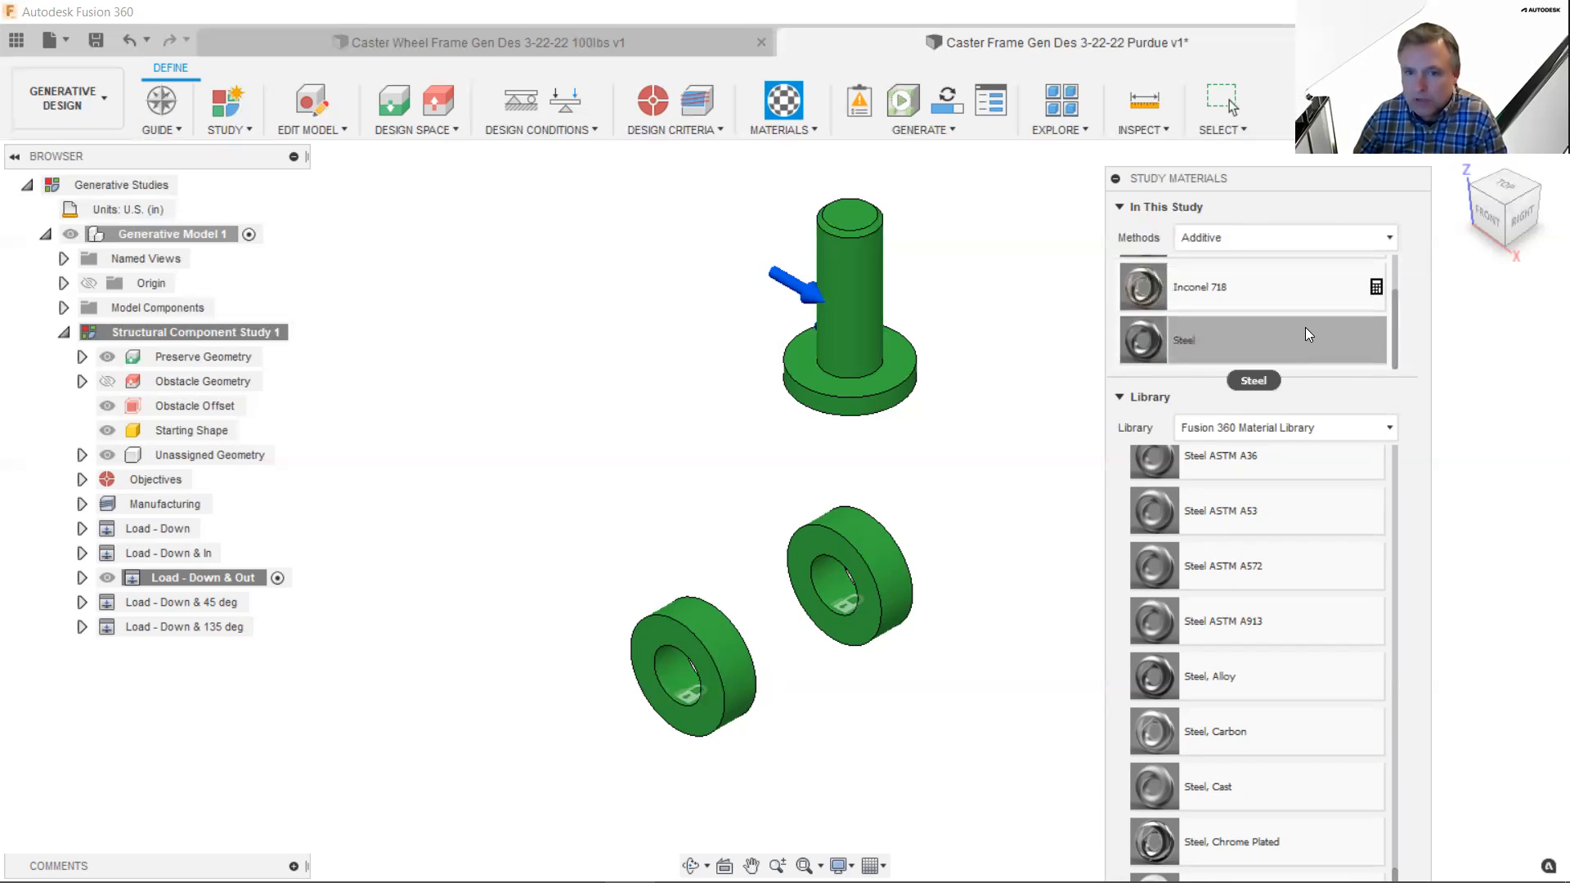
right_click(1305, 334)
left_click(1346, 358)
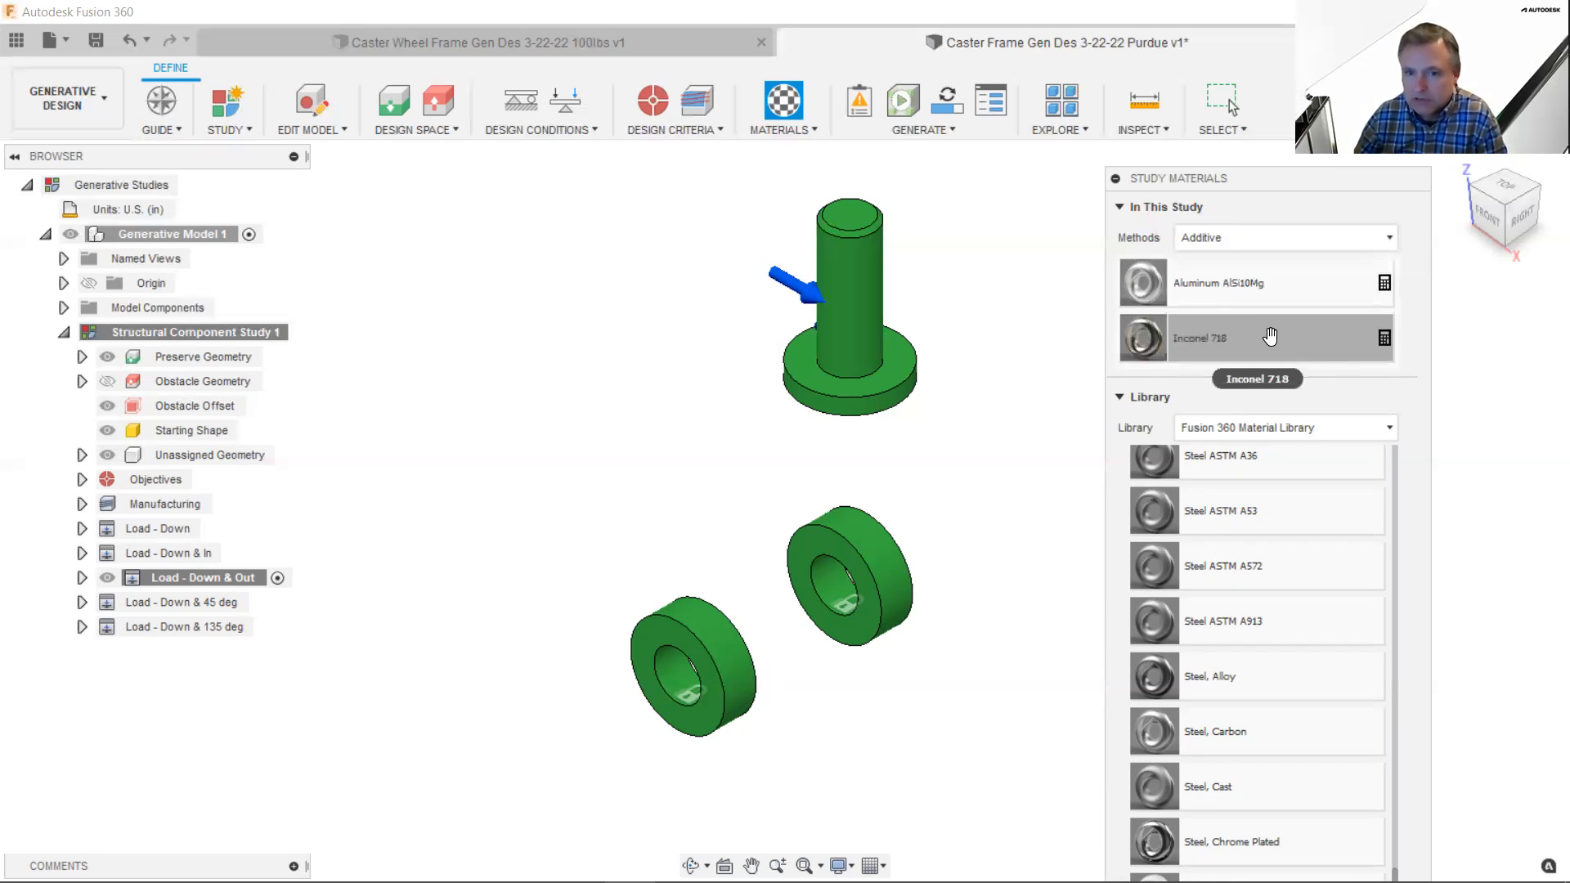
- Review the Unrestricted method's study materials and close the Study Materials dialog
left_click(1263, 237)
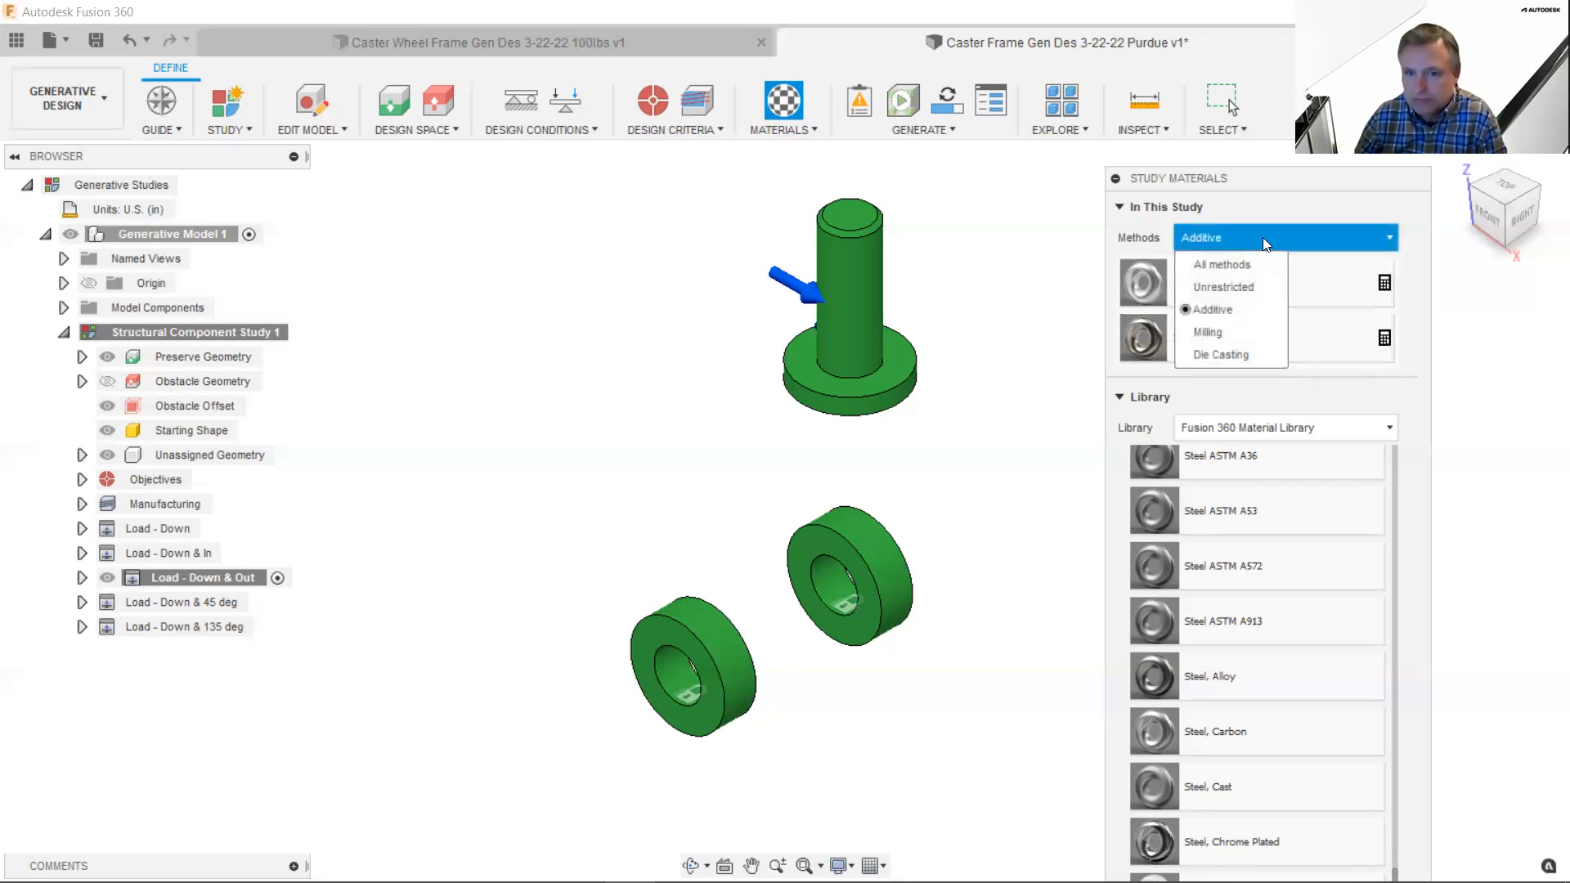
left_click(1244, 304)
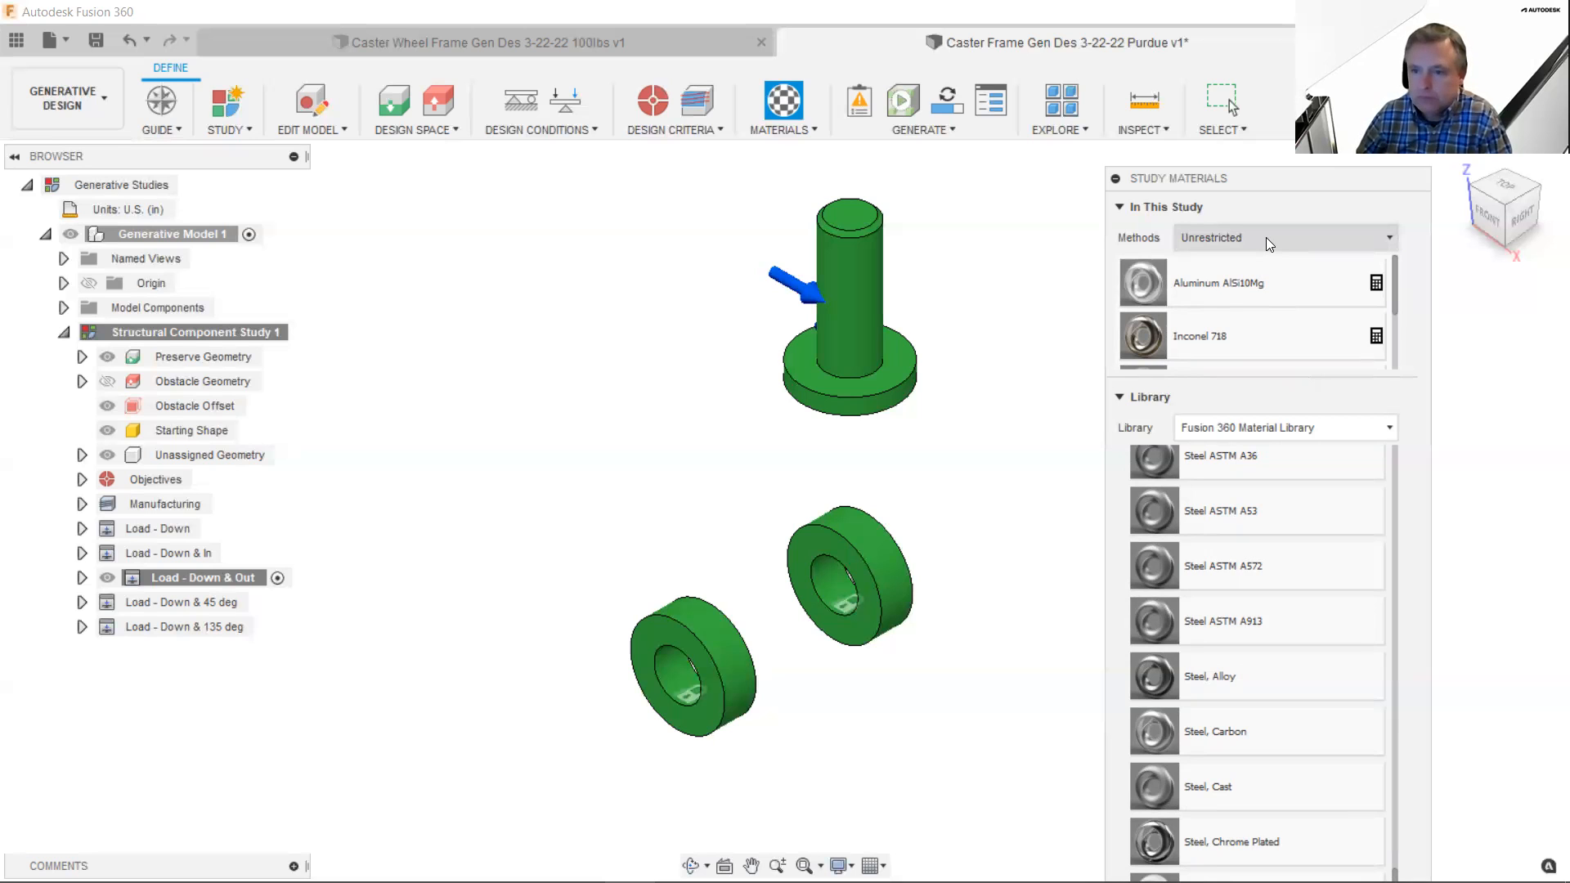
left_click_drag(1293, 180, 1283, 60)
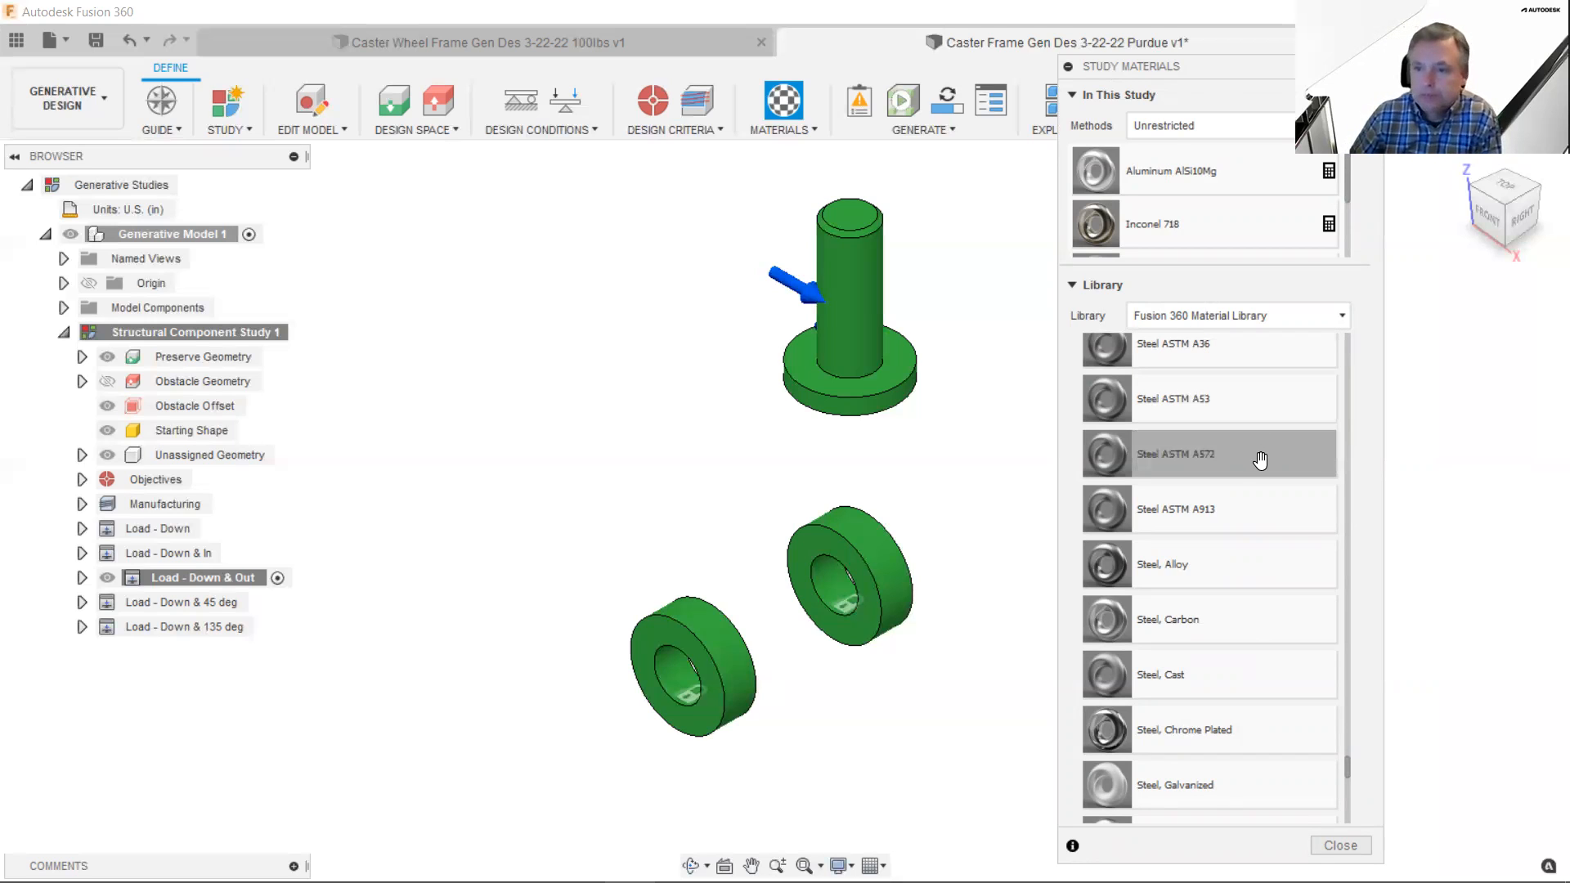
mouse_move(1398, 879)
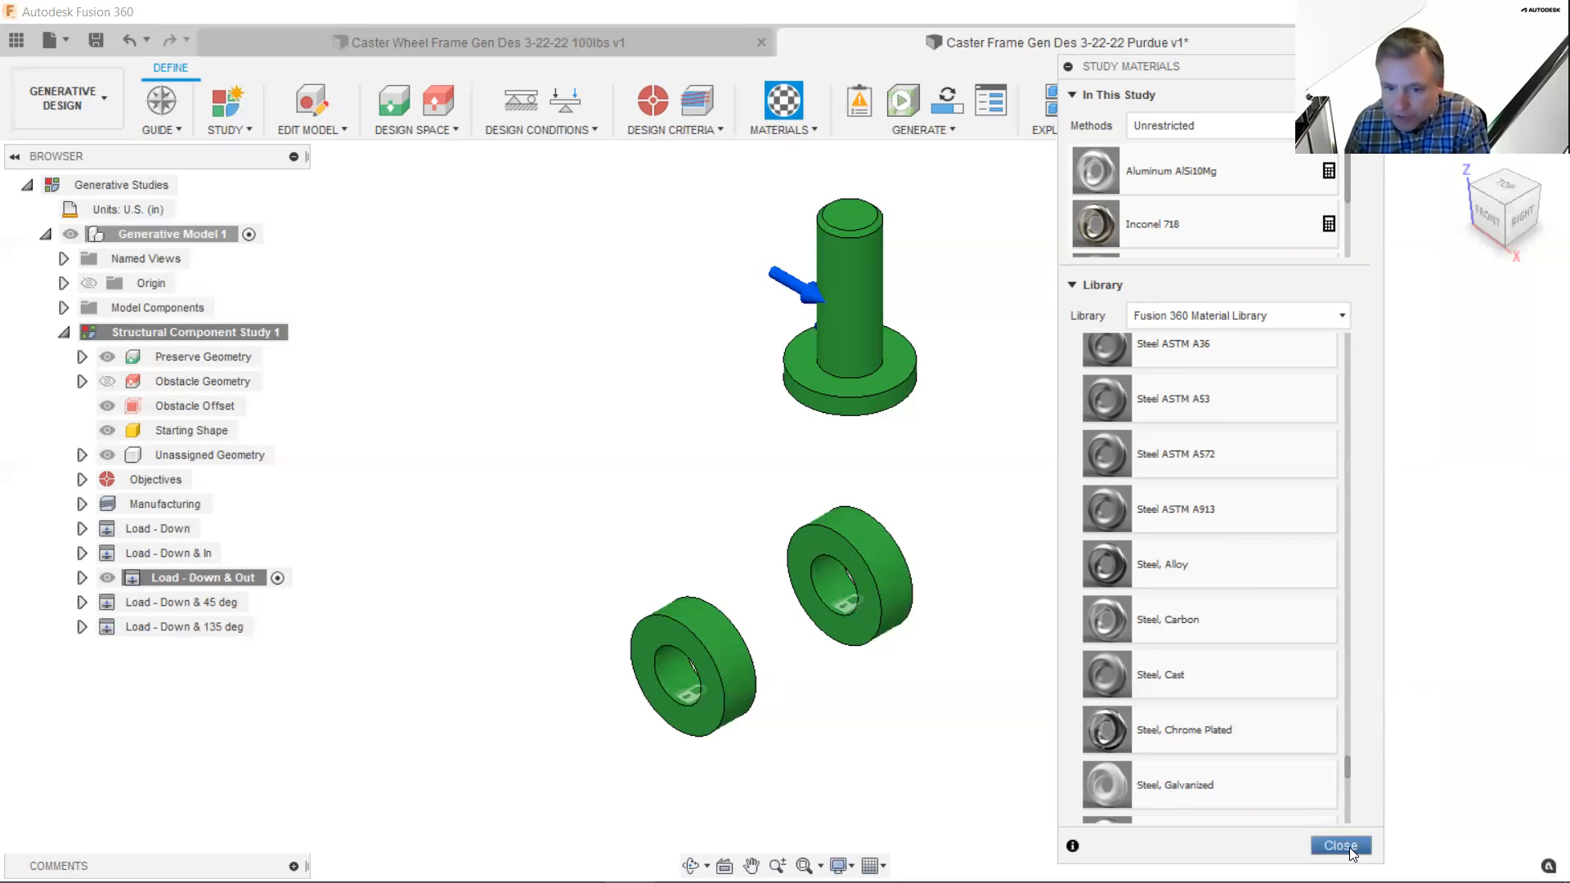
left_click(1341, 846)
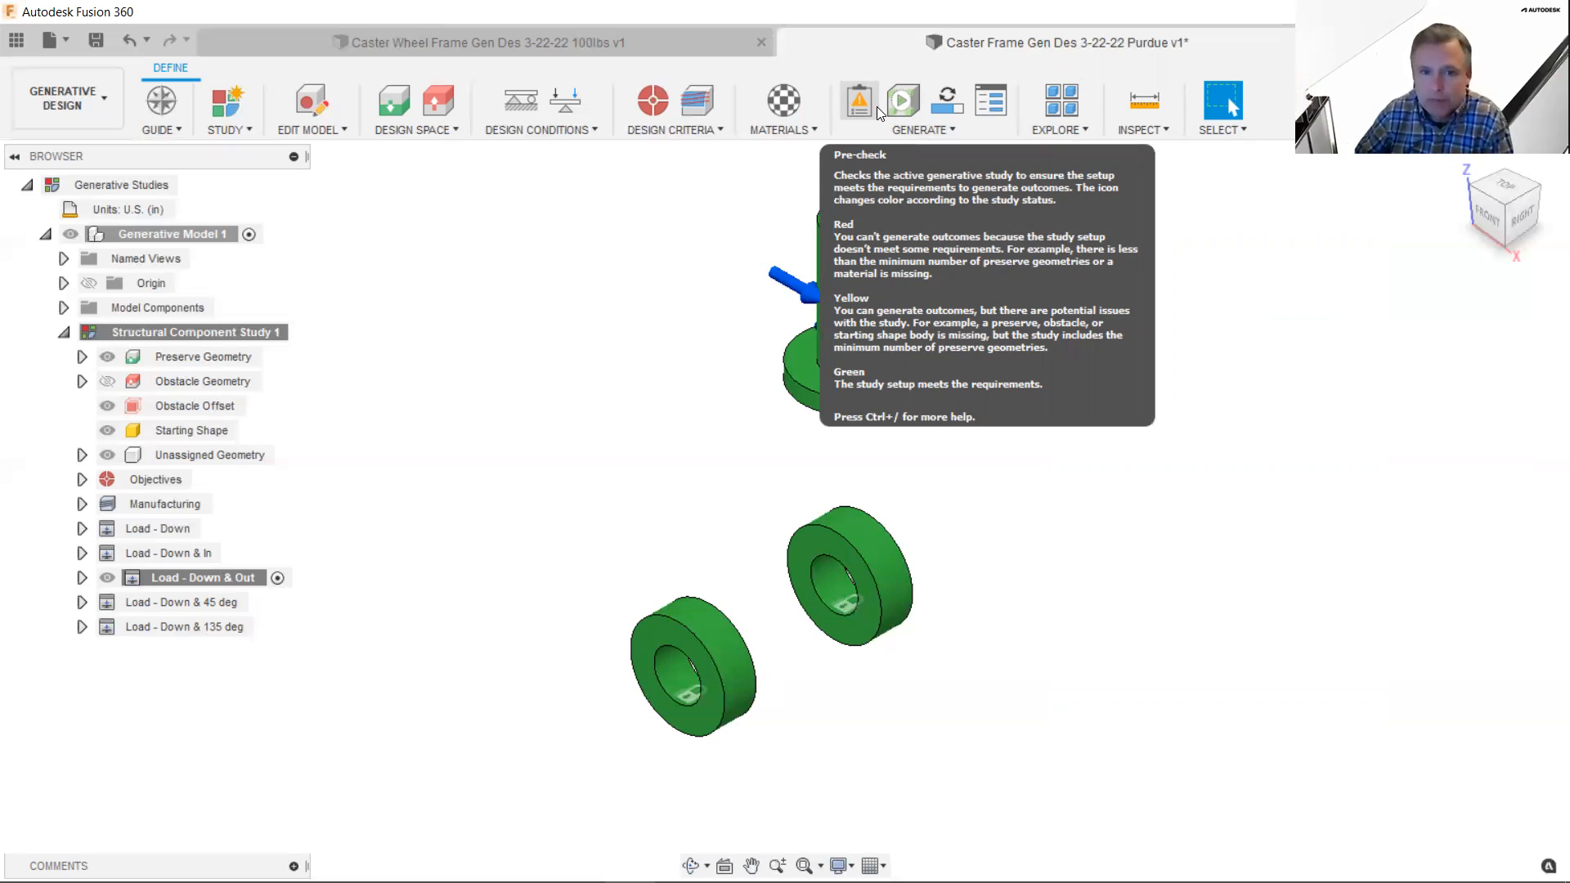
- Run the pre-check on the generative study and start the shape preview
left_click(858, 108)
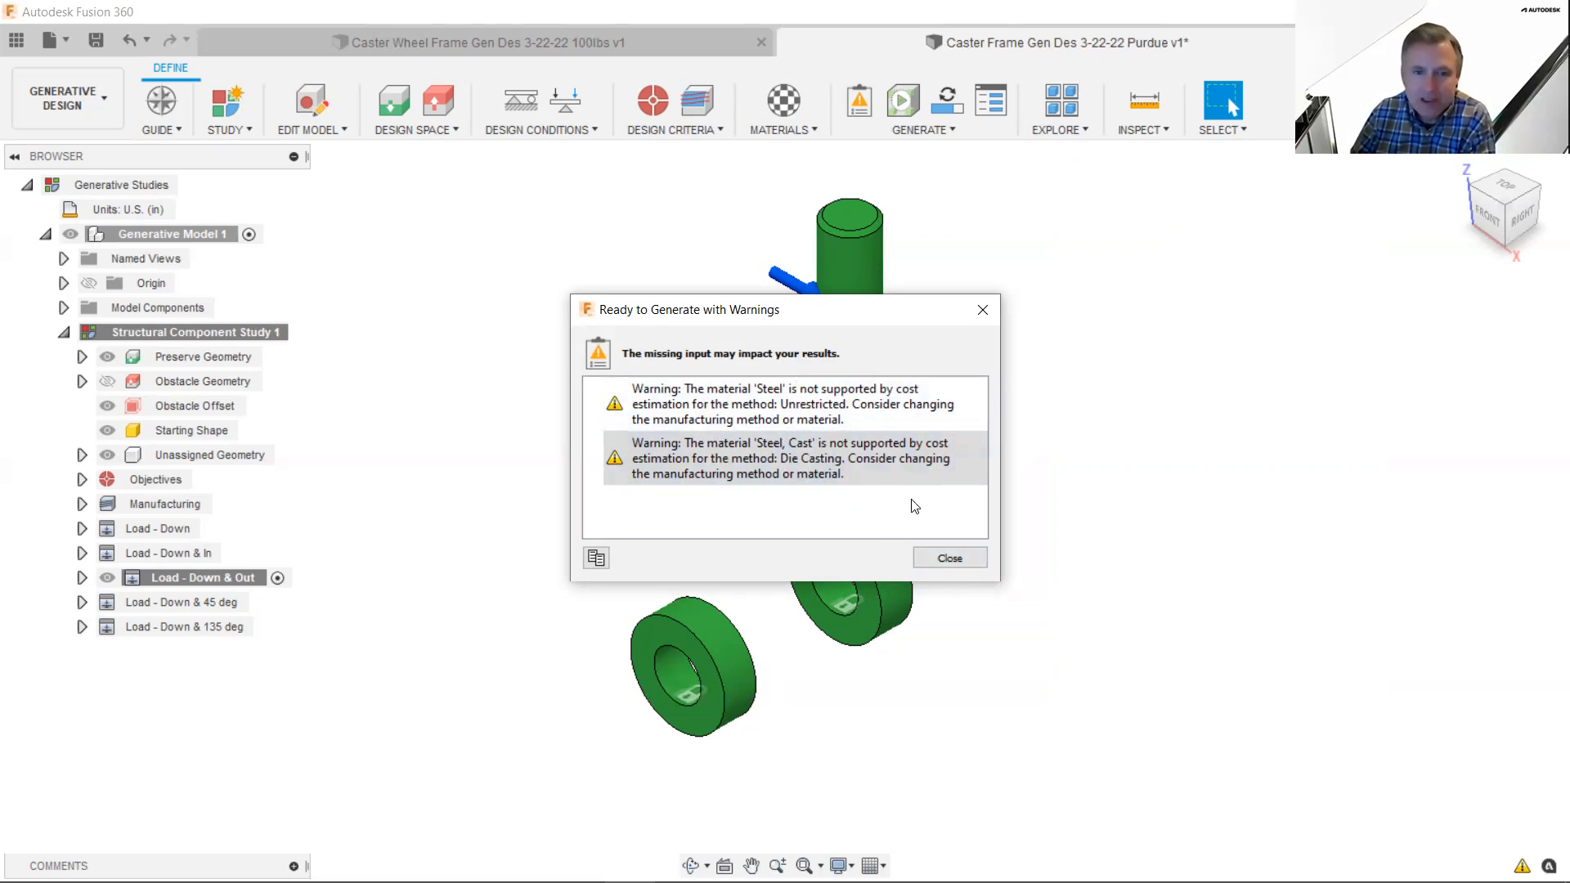
left_click(950, 558)
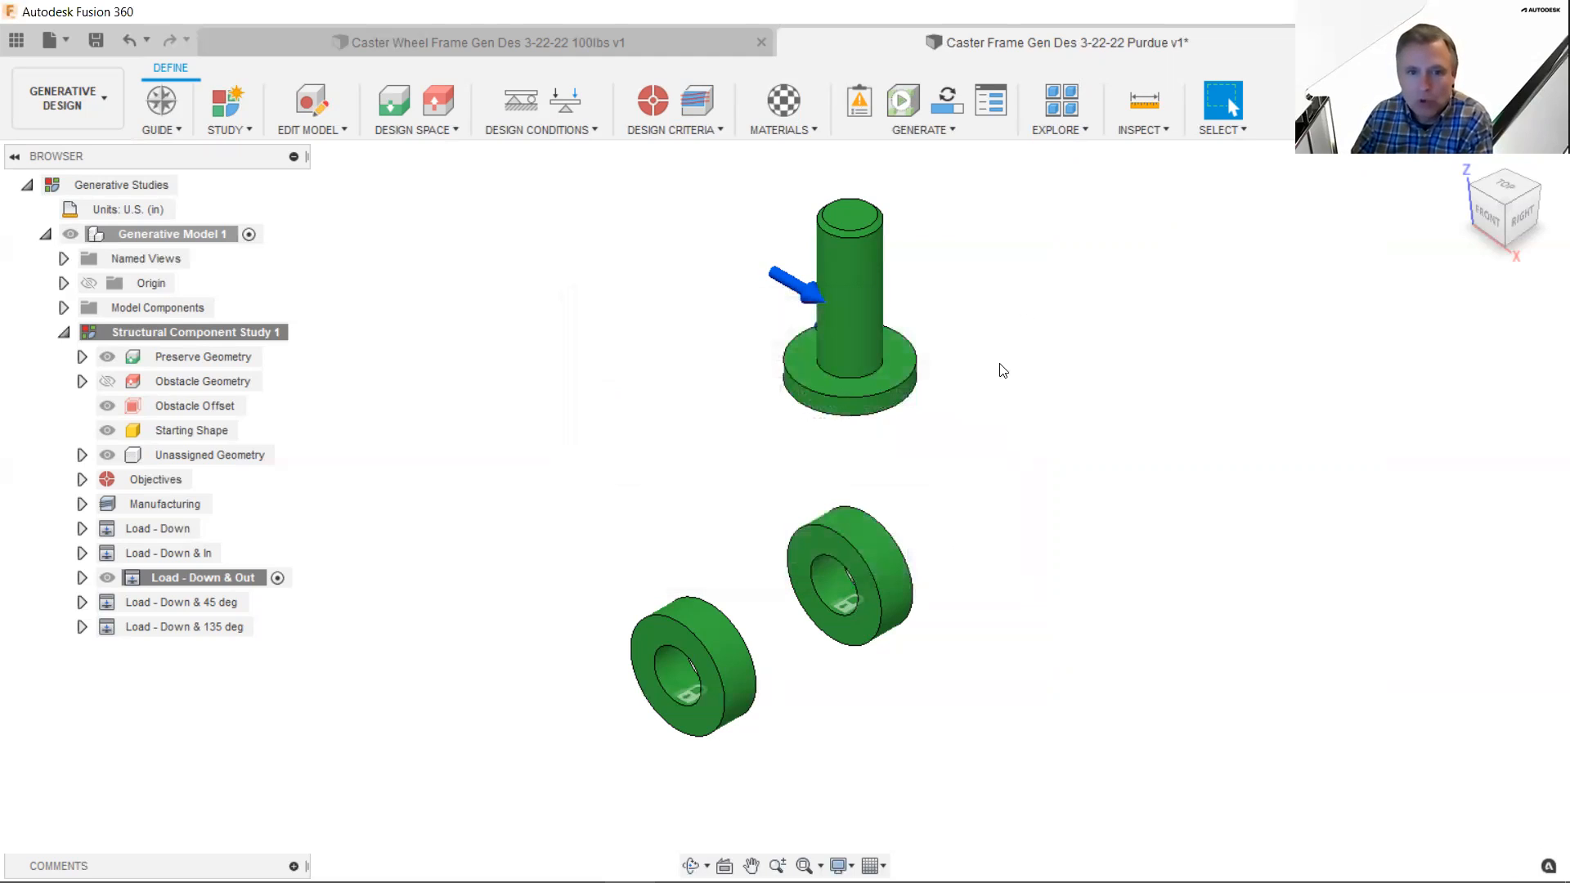
left_click(906, 111)
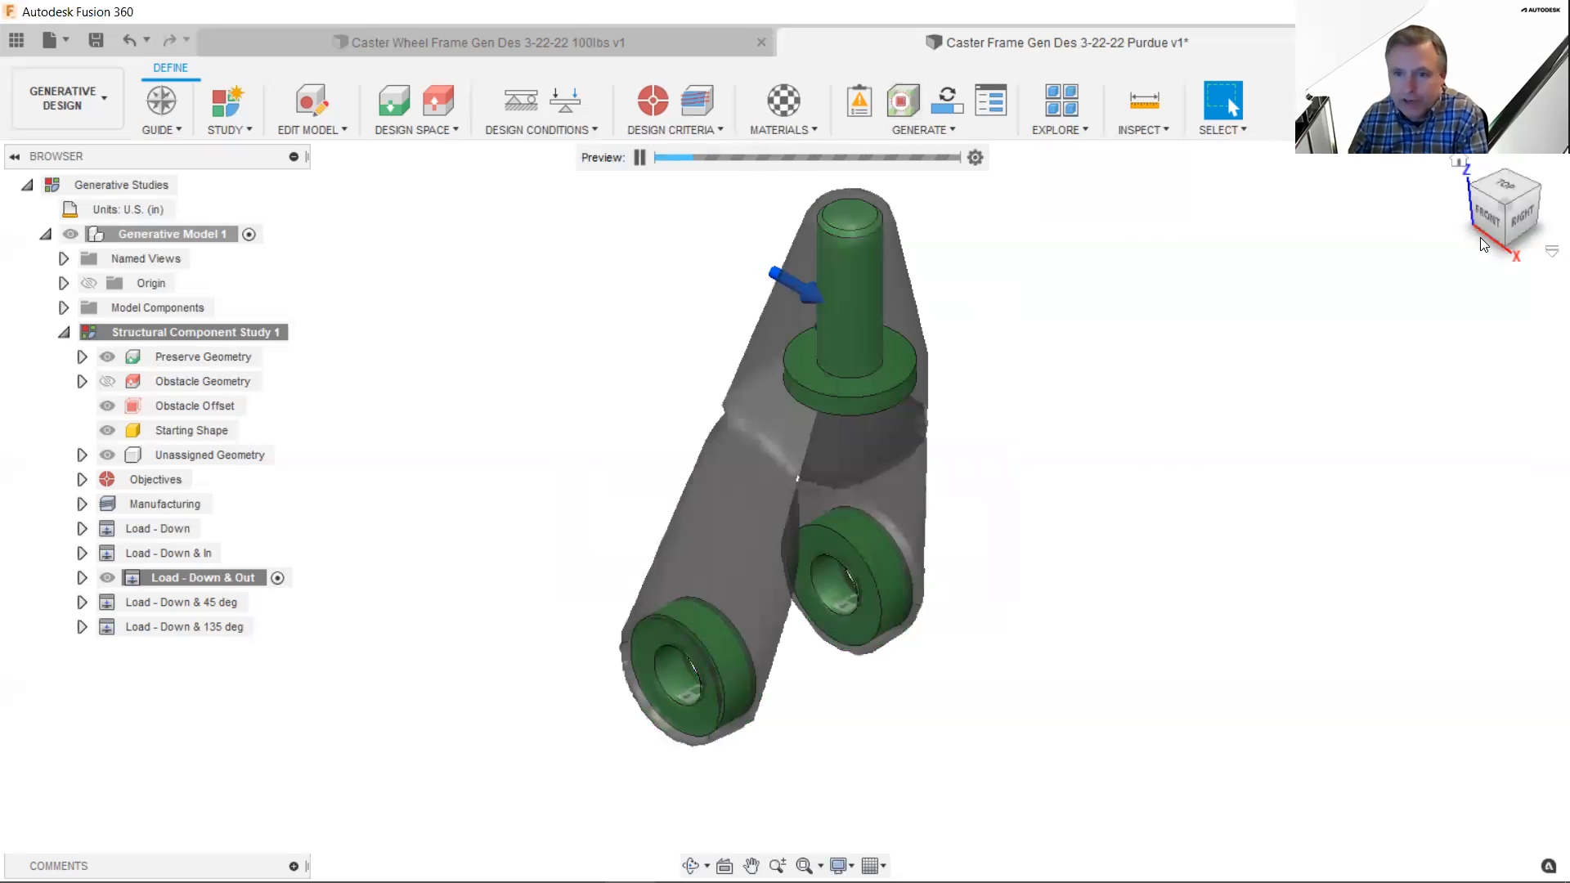
- Examine the previewed frame shape around the two axle rings and the pin in the front and right views
left_click(1489, 214)
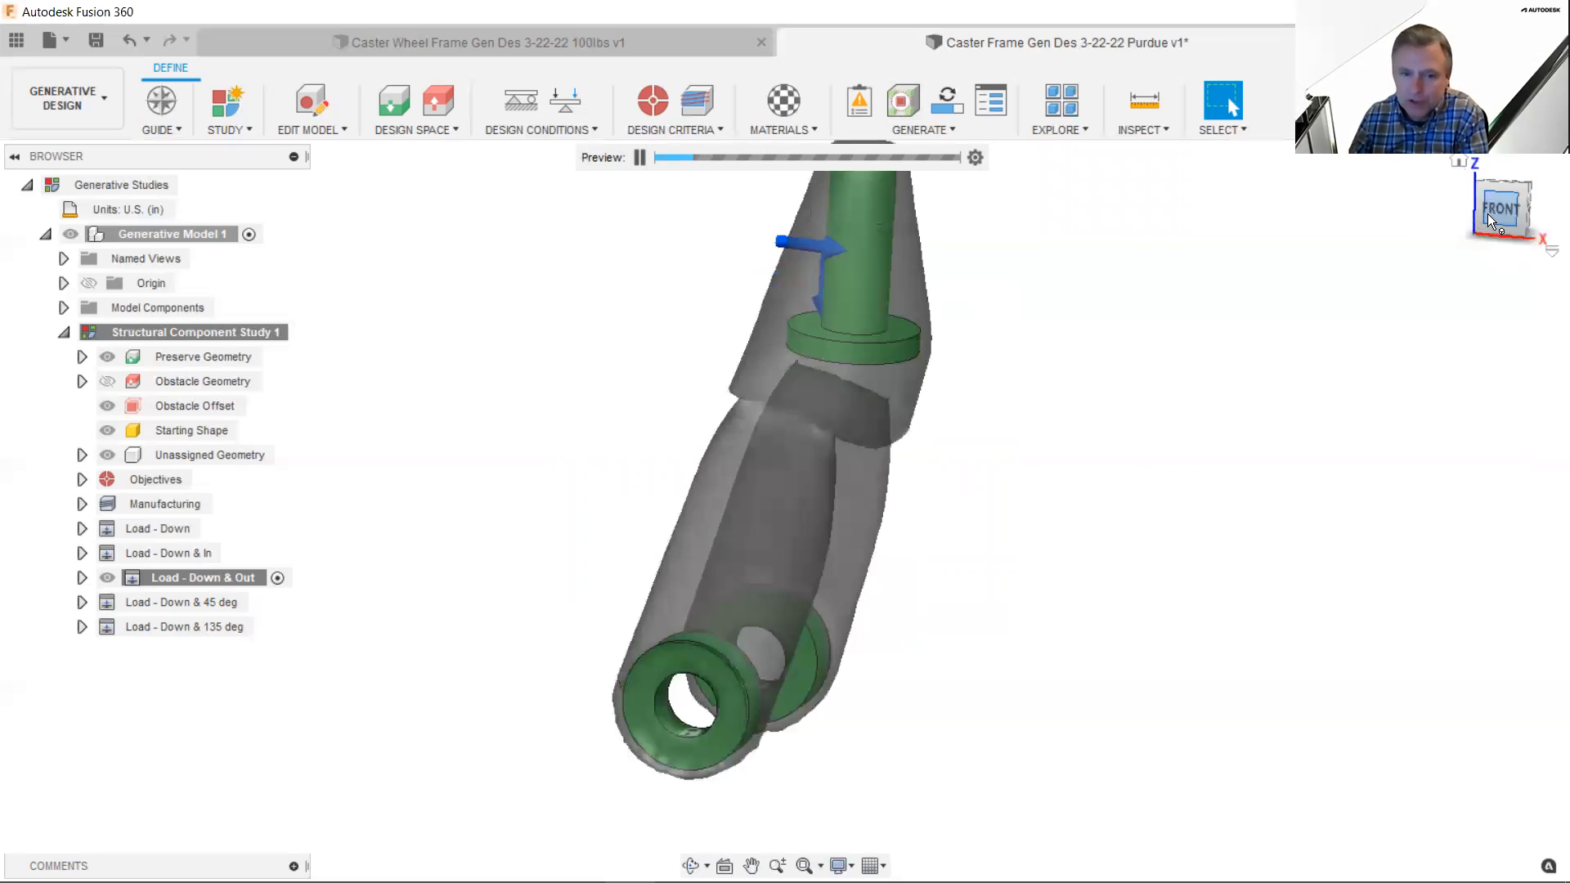
middle_click_drag(811, 622, 808, 388)
scroll(810, 386, "up", 2)
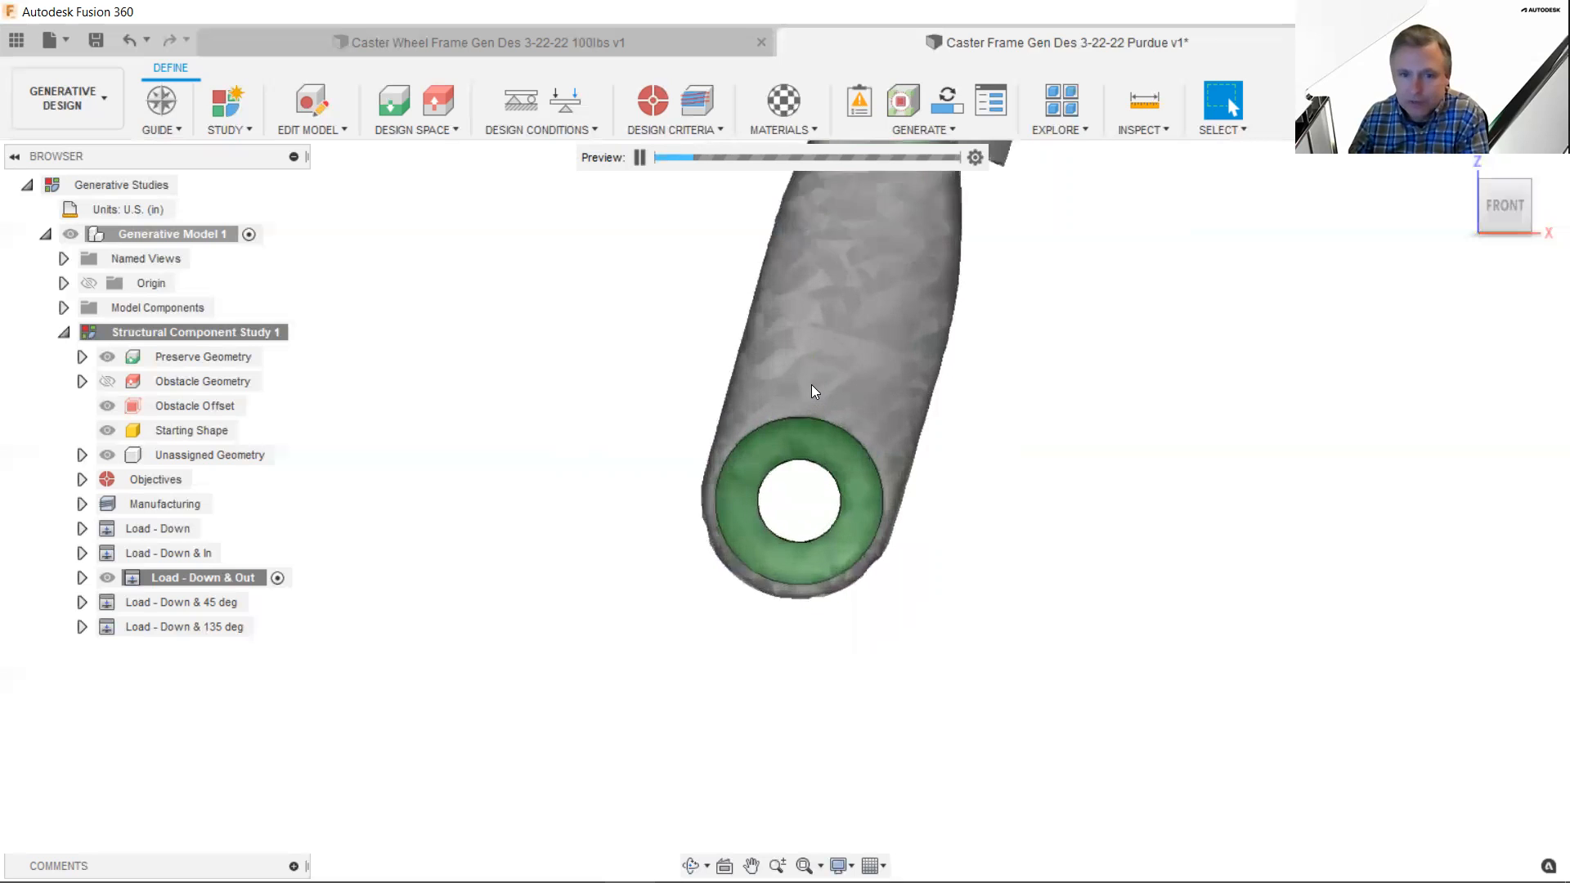
scroll(815, 392, "up", 2)
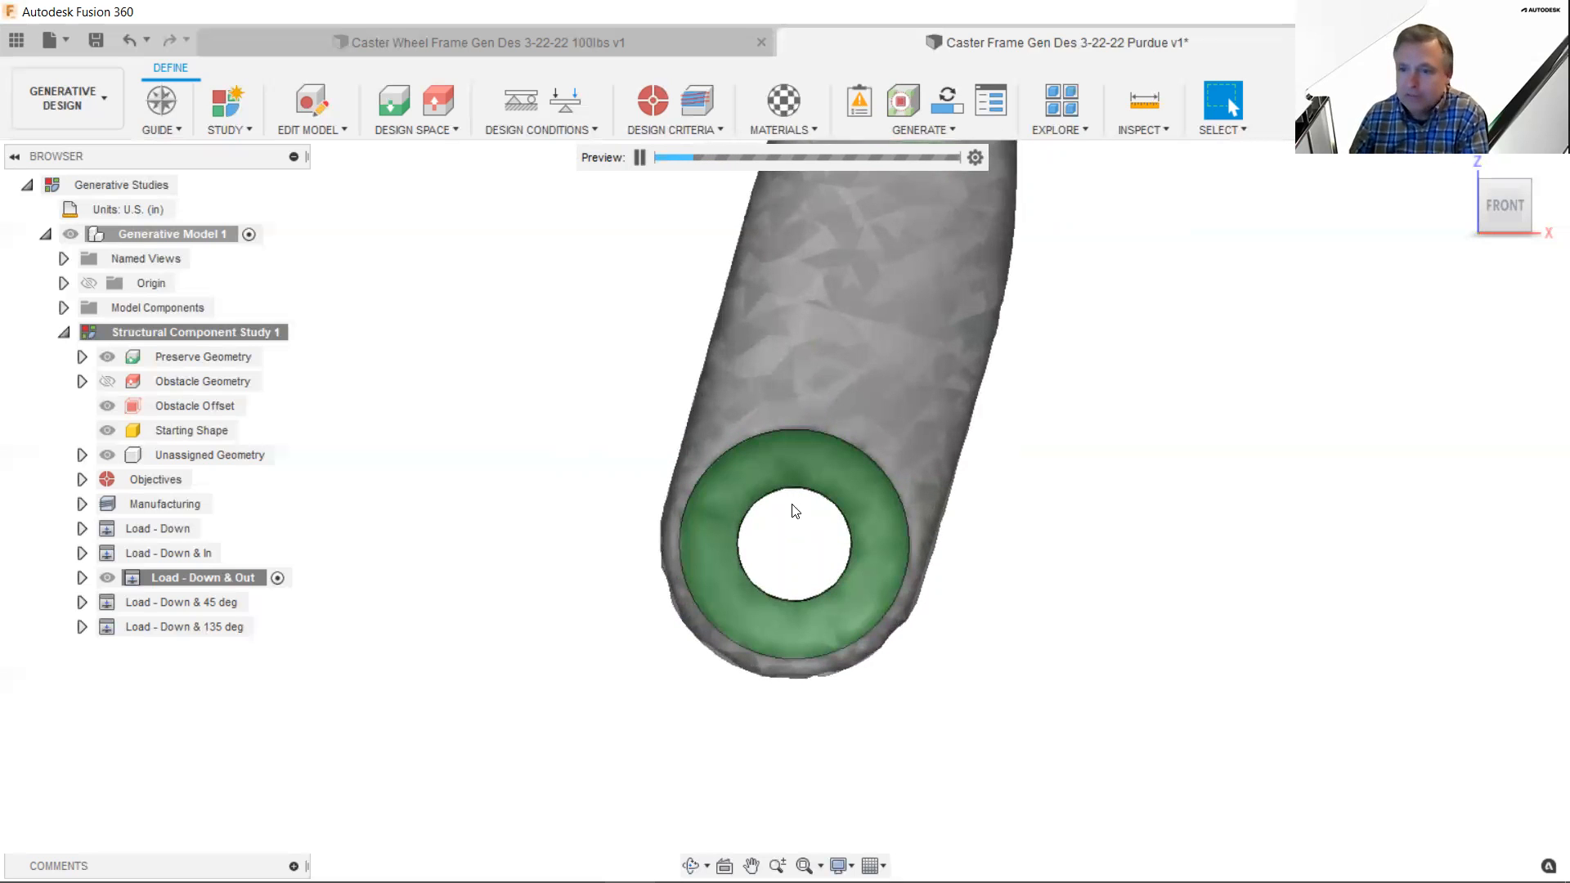
mouse_move(1471, 205)
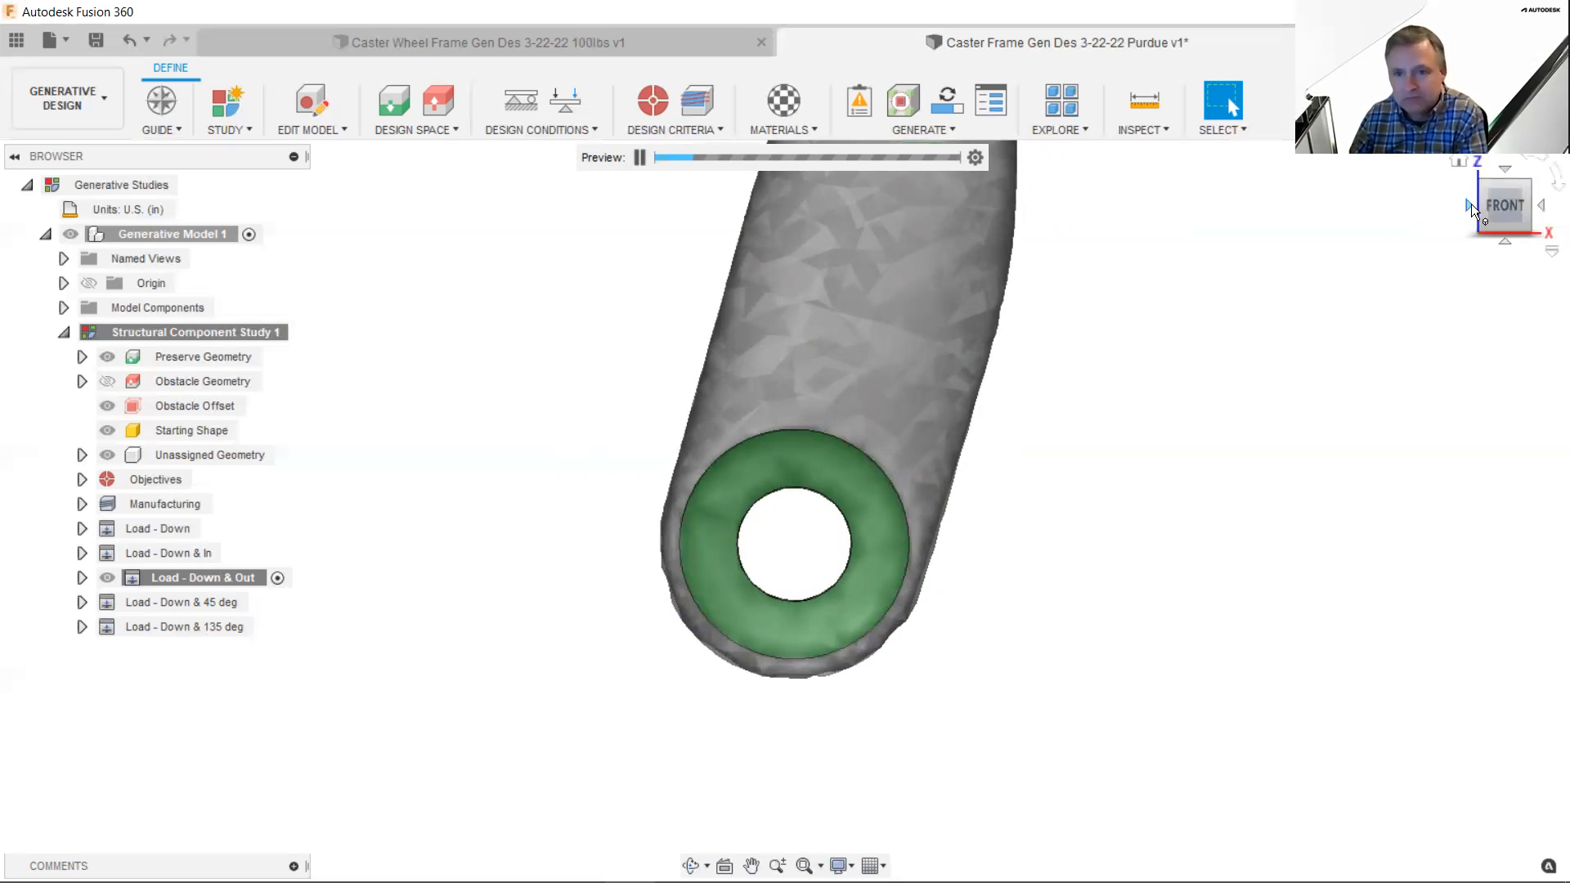
left_click(1524, 182)
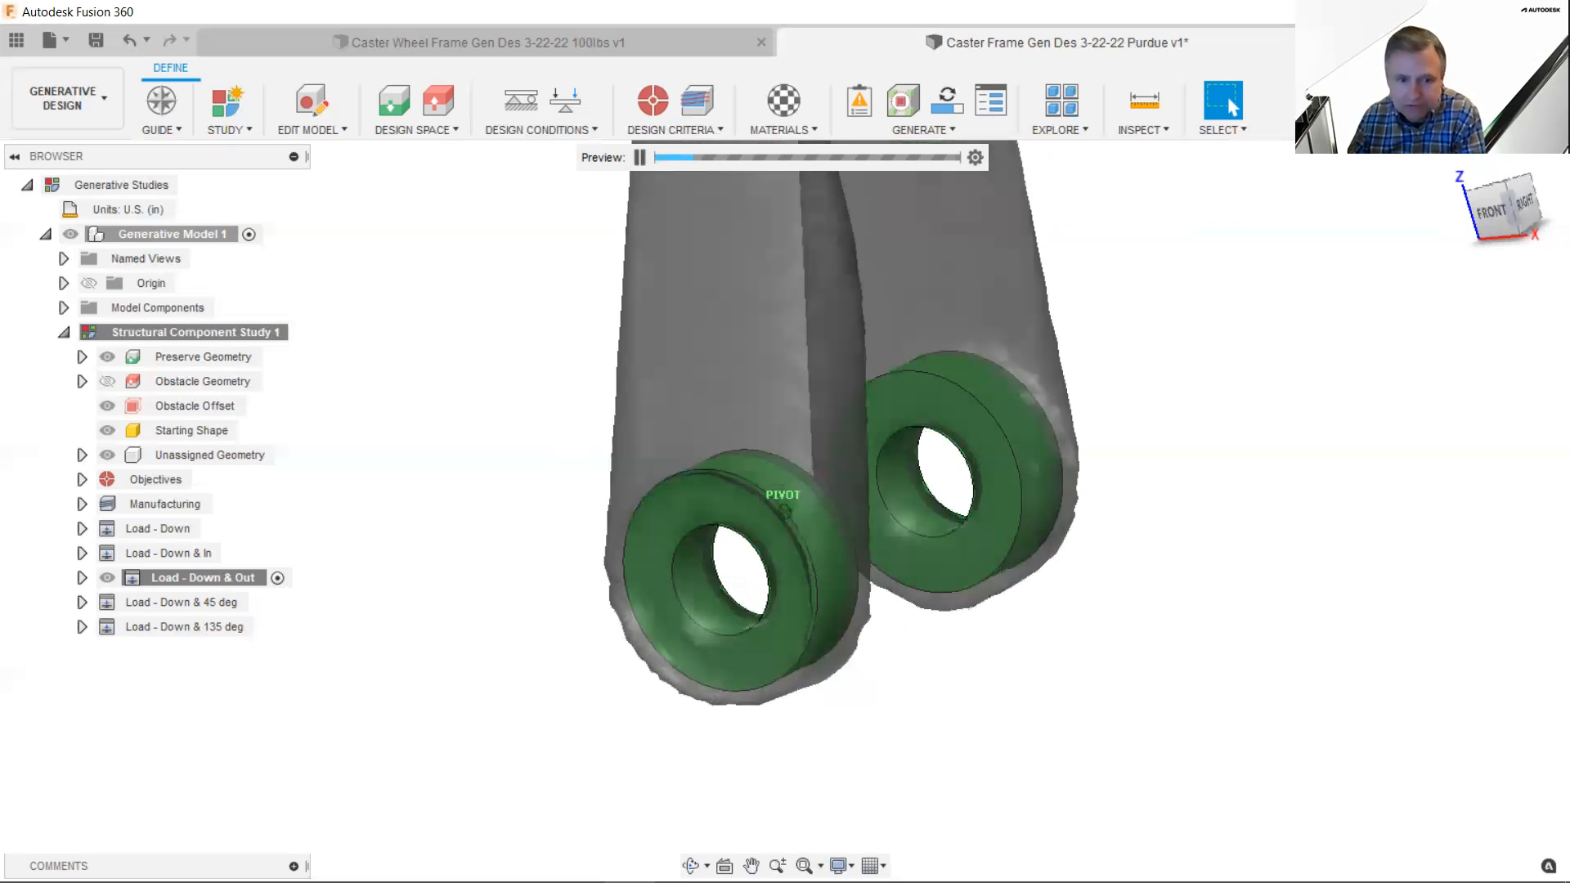
left_click(1523, 205)
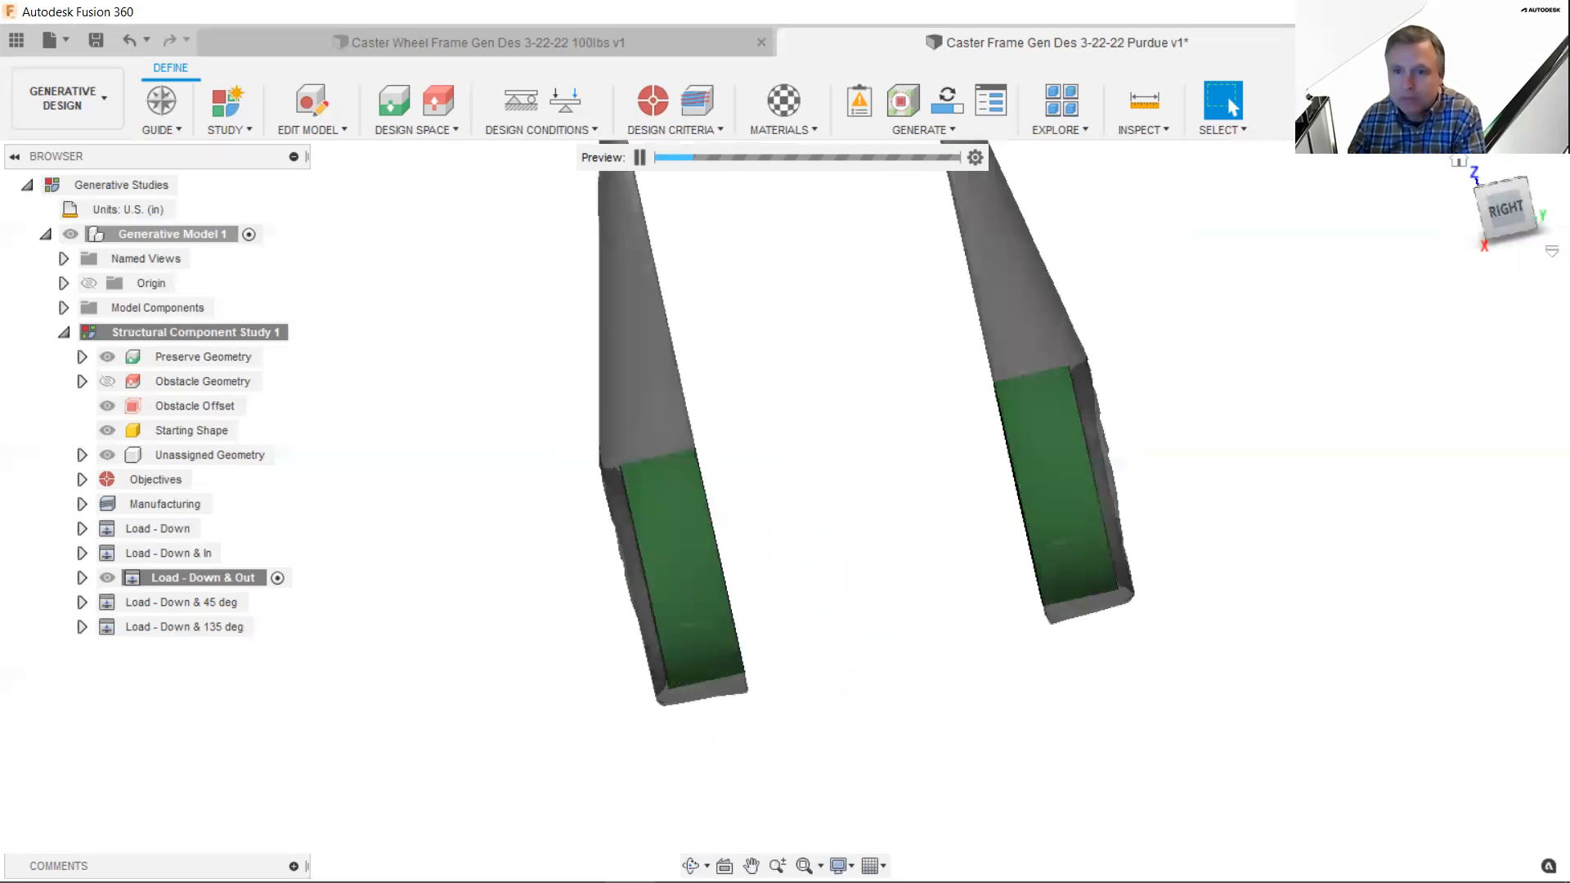
left_click(1499, 208)
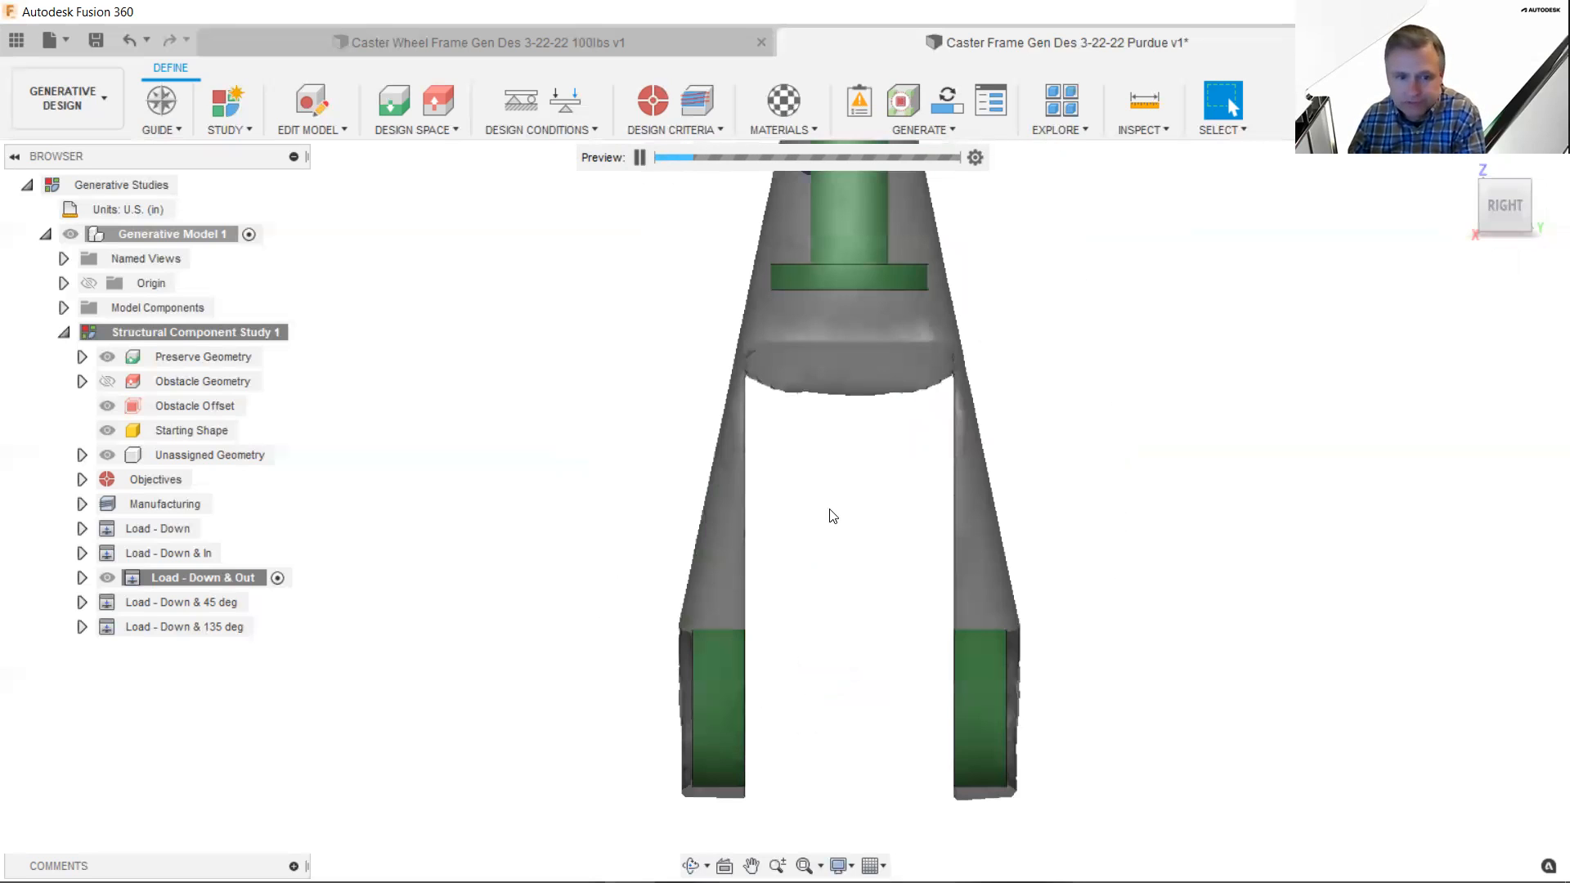
middle_click_drag(790, 500, 810, 676)
scroll(814, 605, "down", 2)
scroll(884, 568, "up", 2)
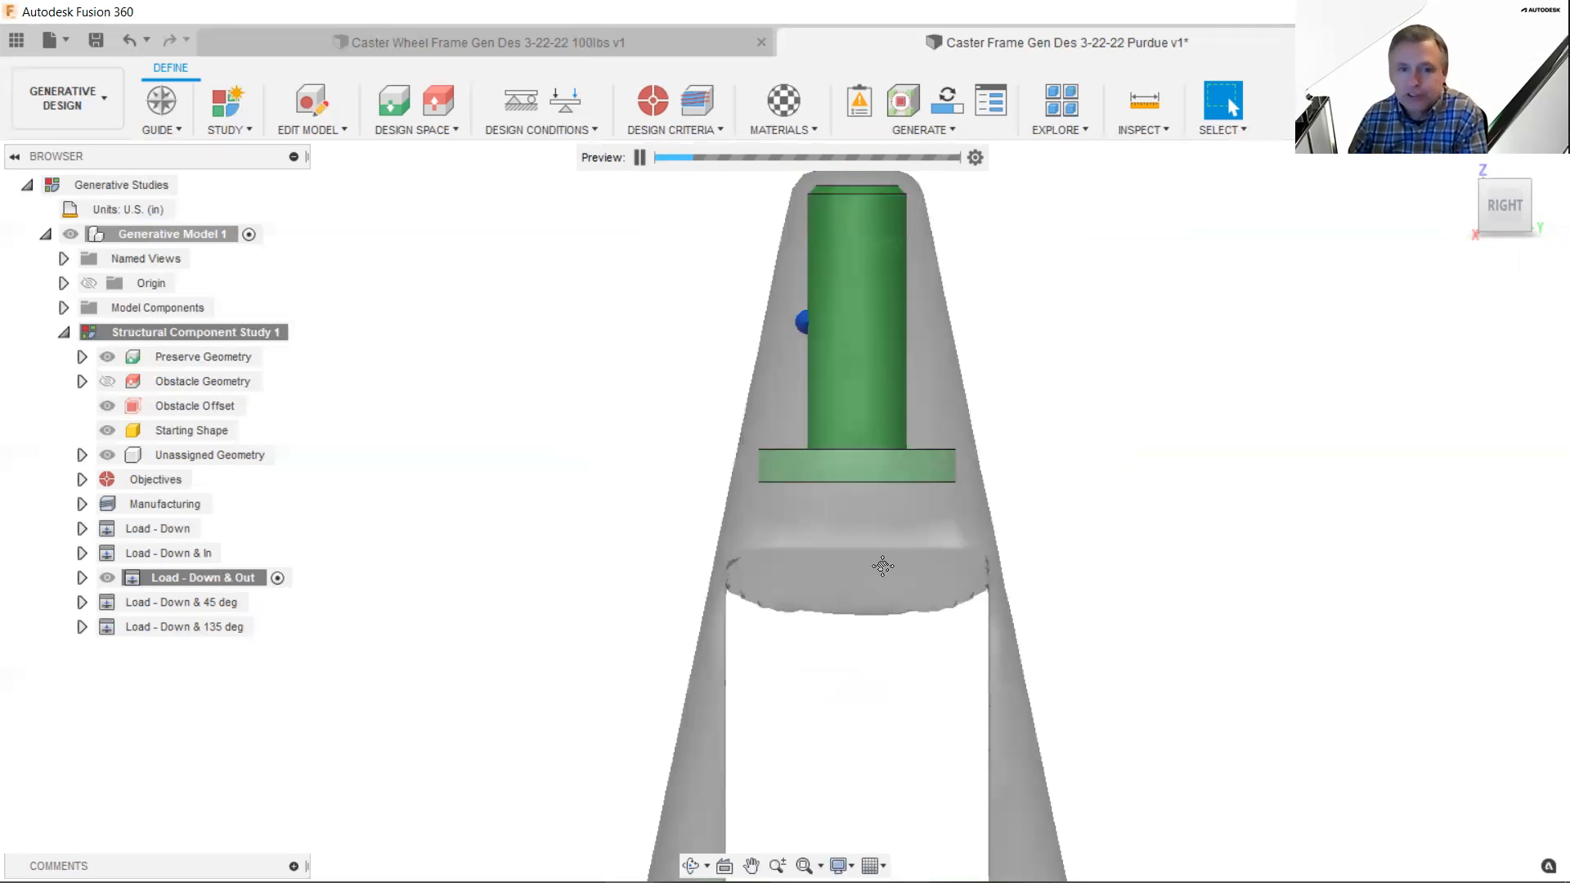
scroll(818, 368, "up", 2)
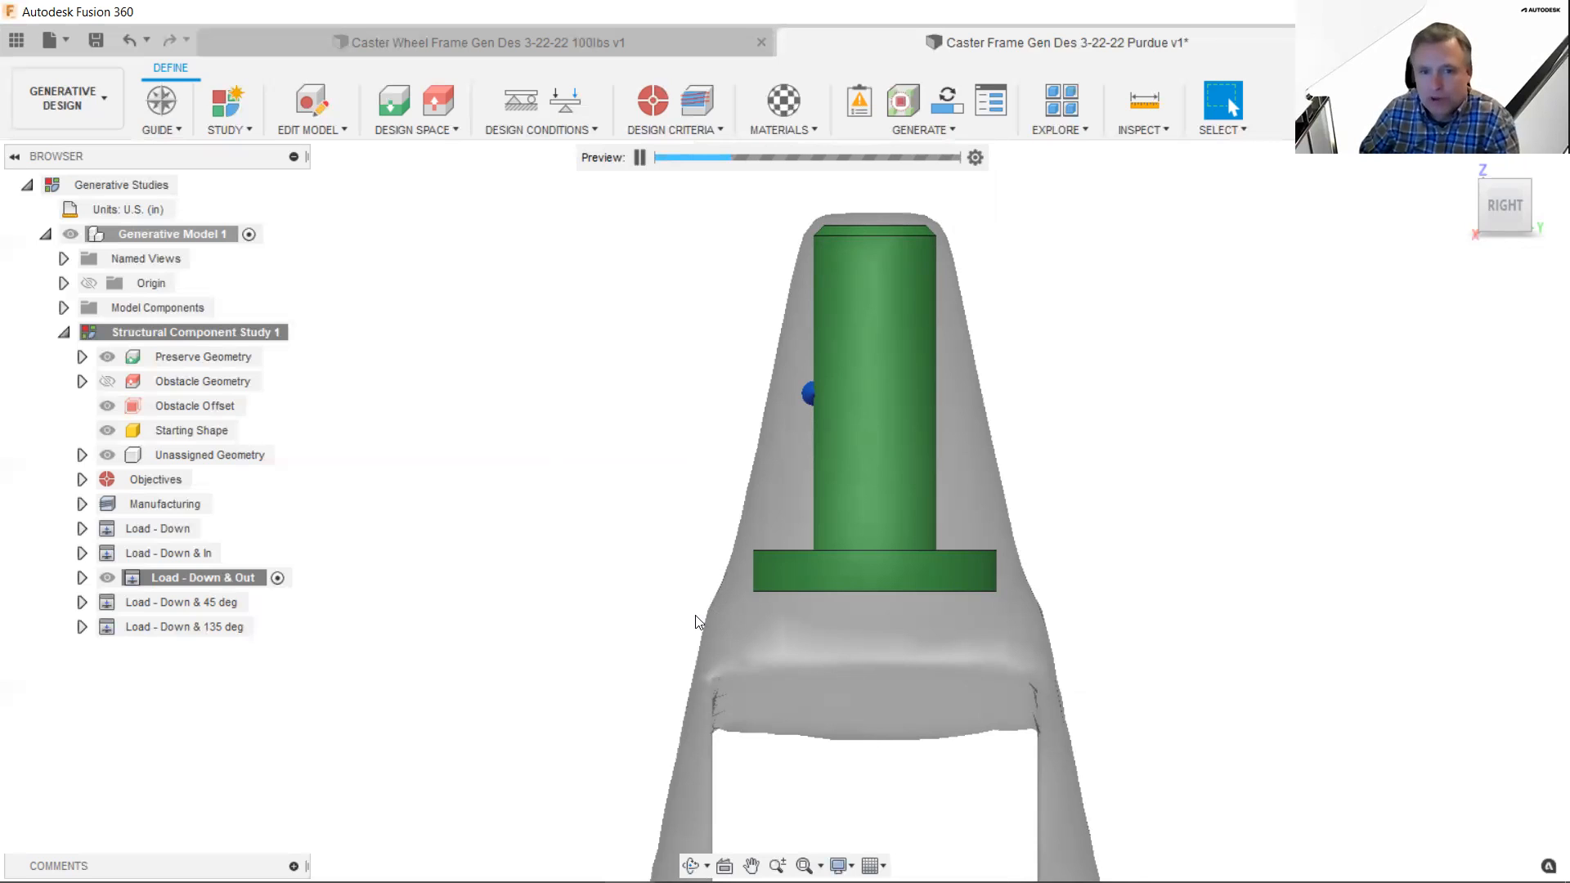
- Stop the shape preview and return the model to the isometric home view
left_click(908, 103)
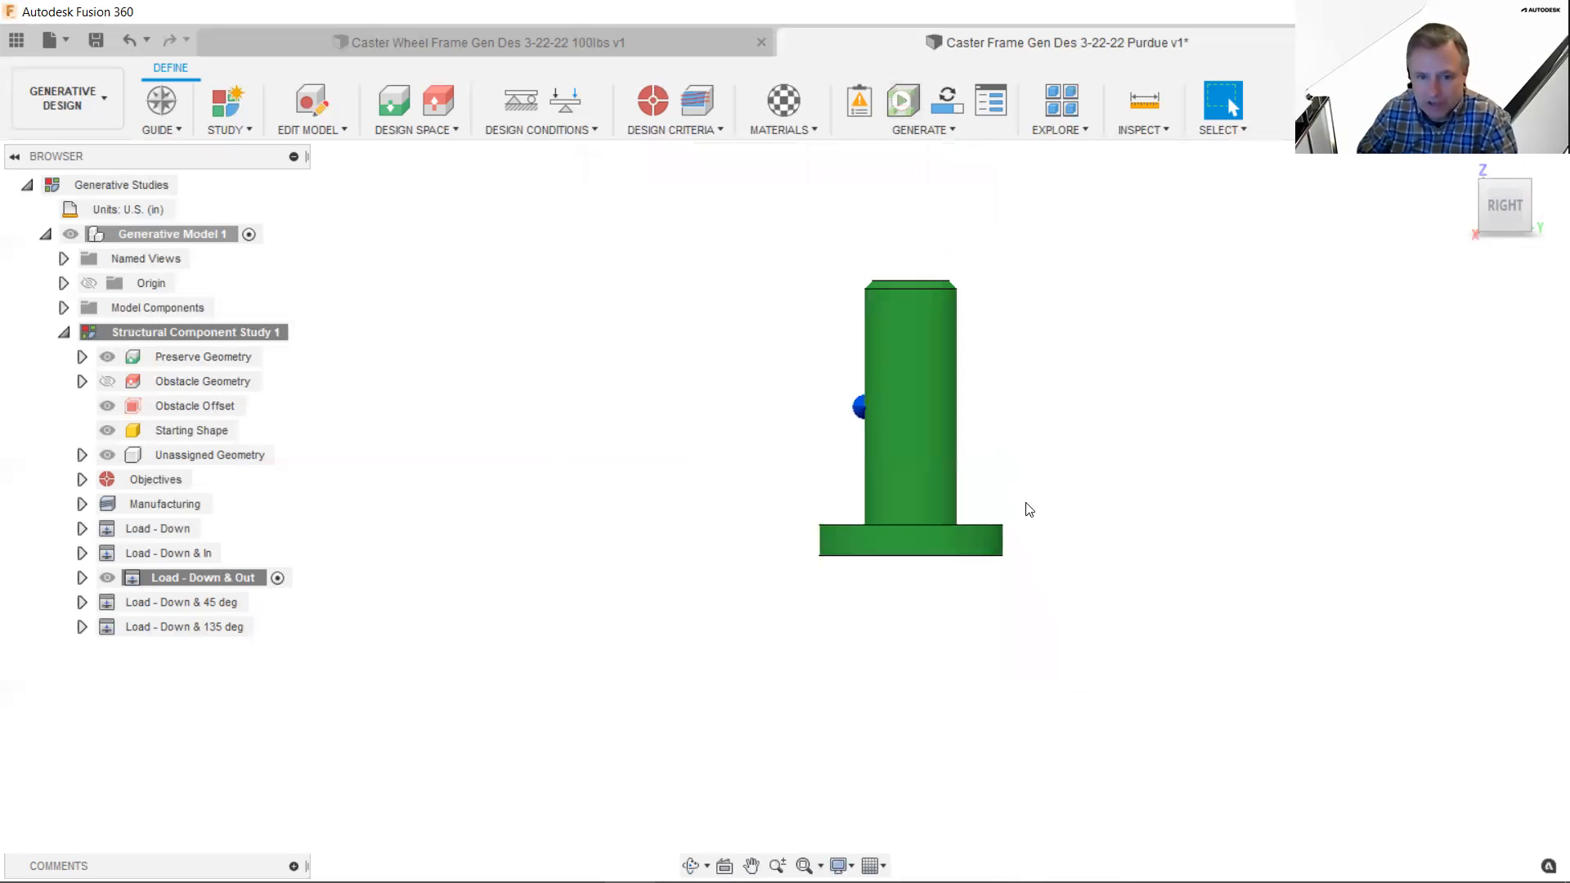
scroll(1024, 491, "down", 3)
middle_click(936, 396)
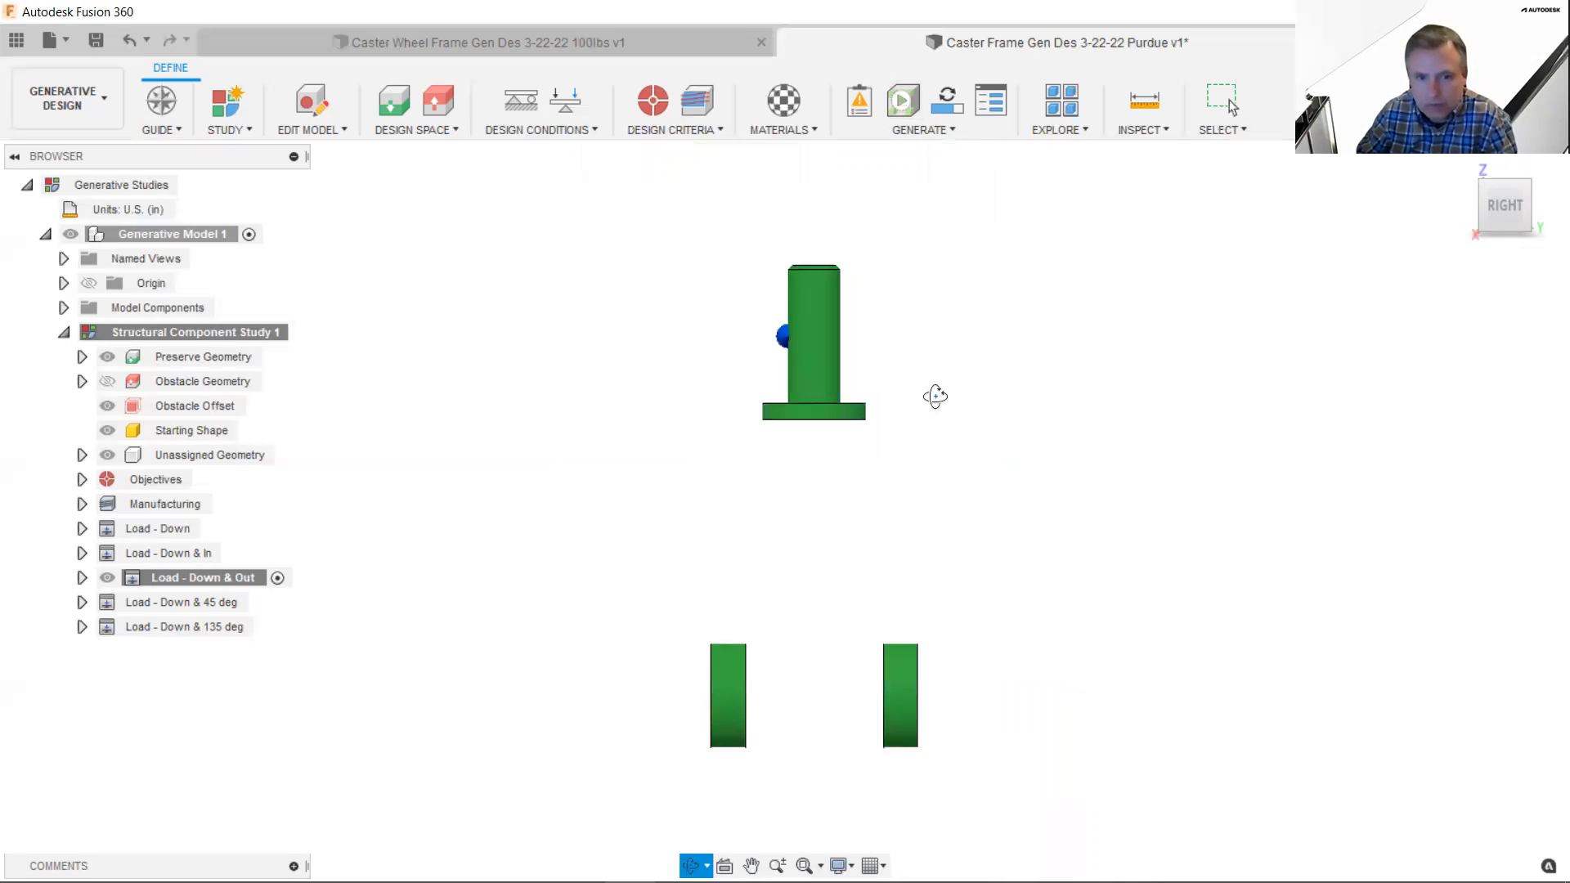
left_click(1518, 189)
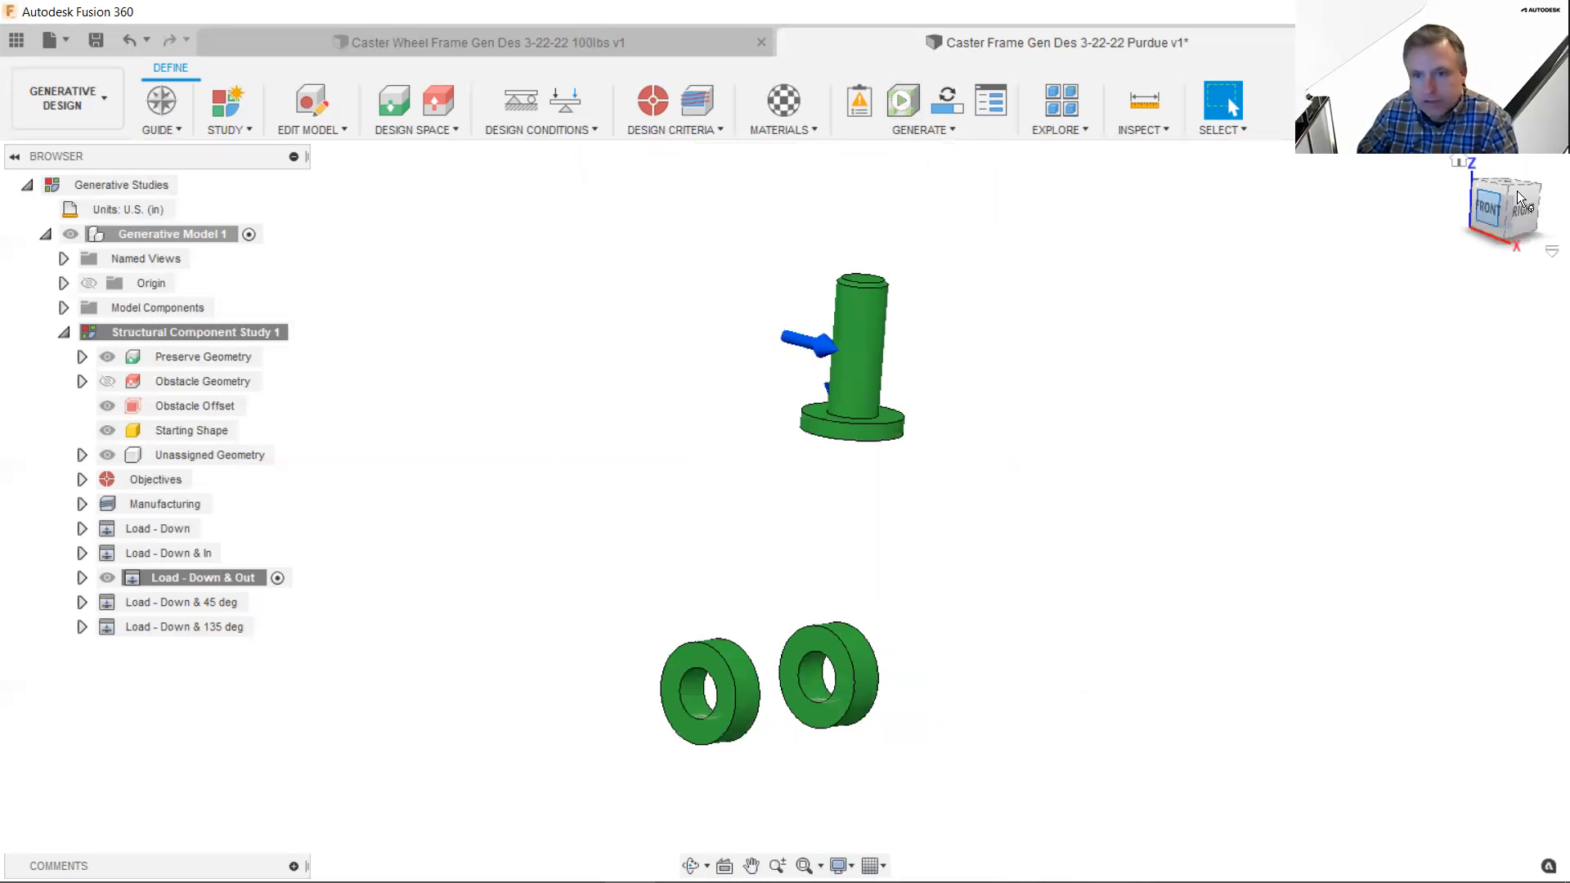
left_click(1463, 164)
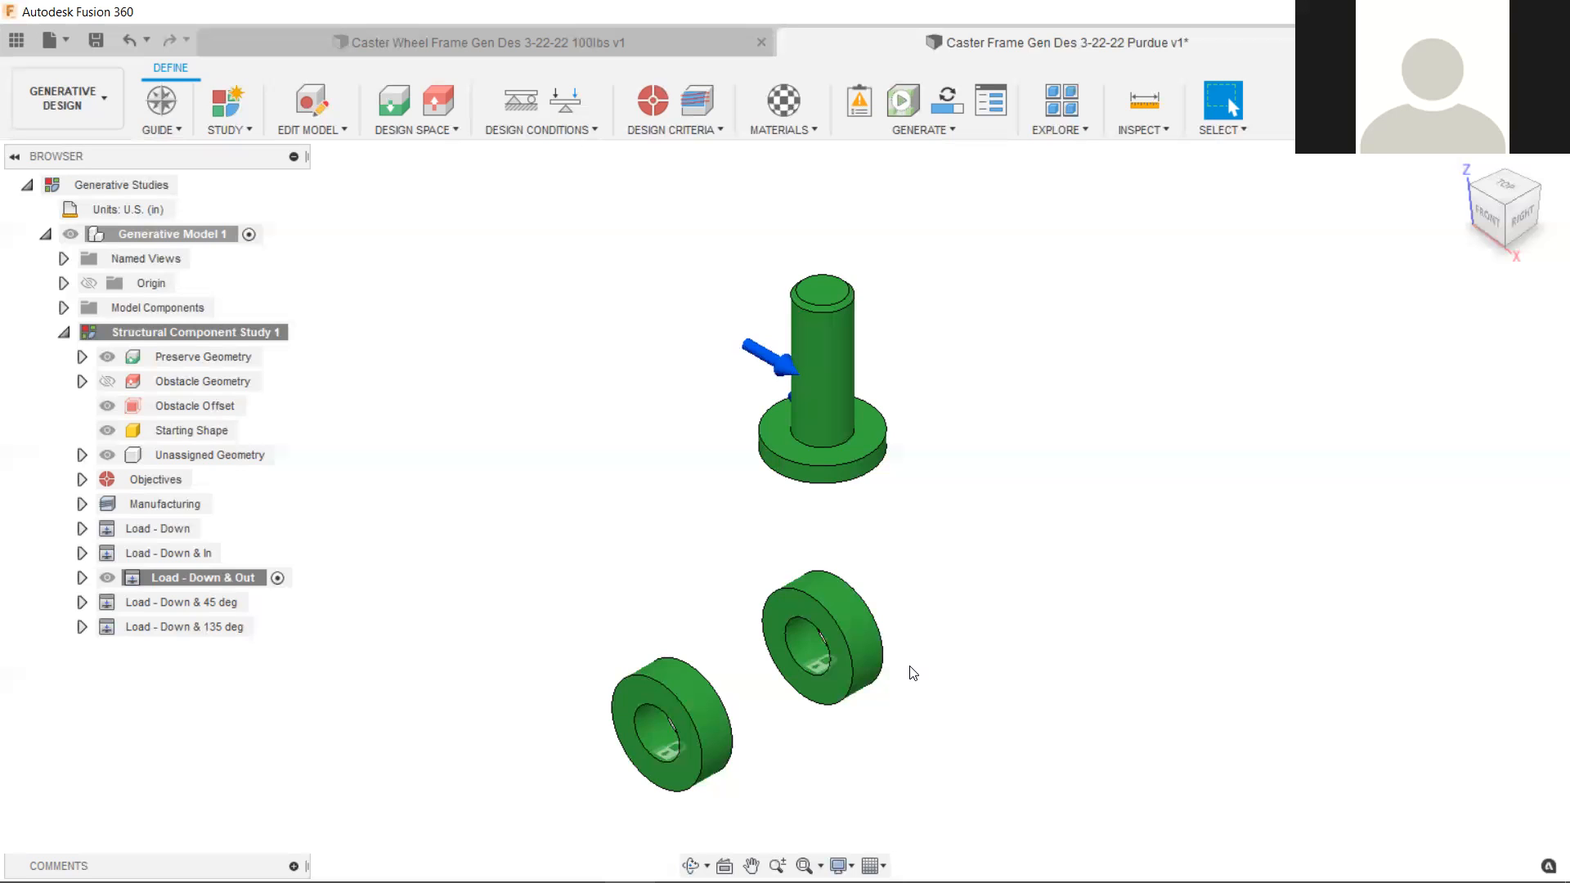
- Open the generative model's bodies in Edit Model, and switch to the Design workspace showing the original caster assembly
left_click(312, 106)
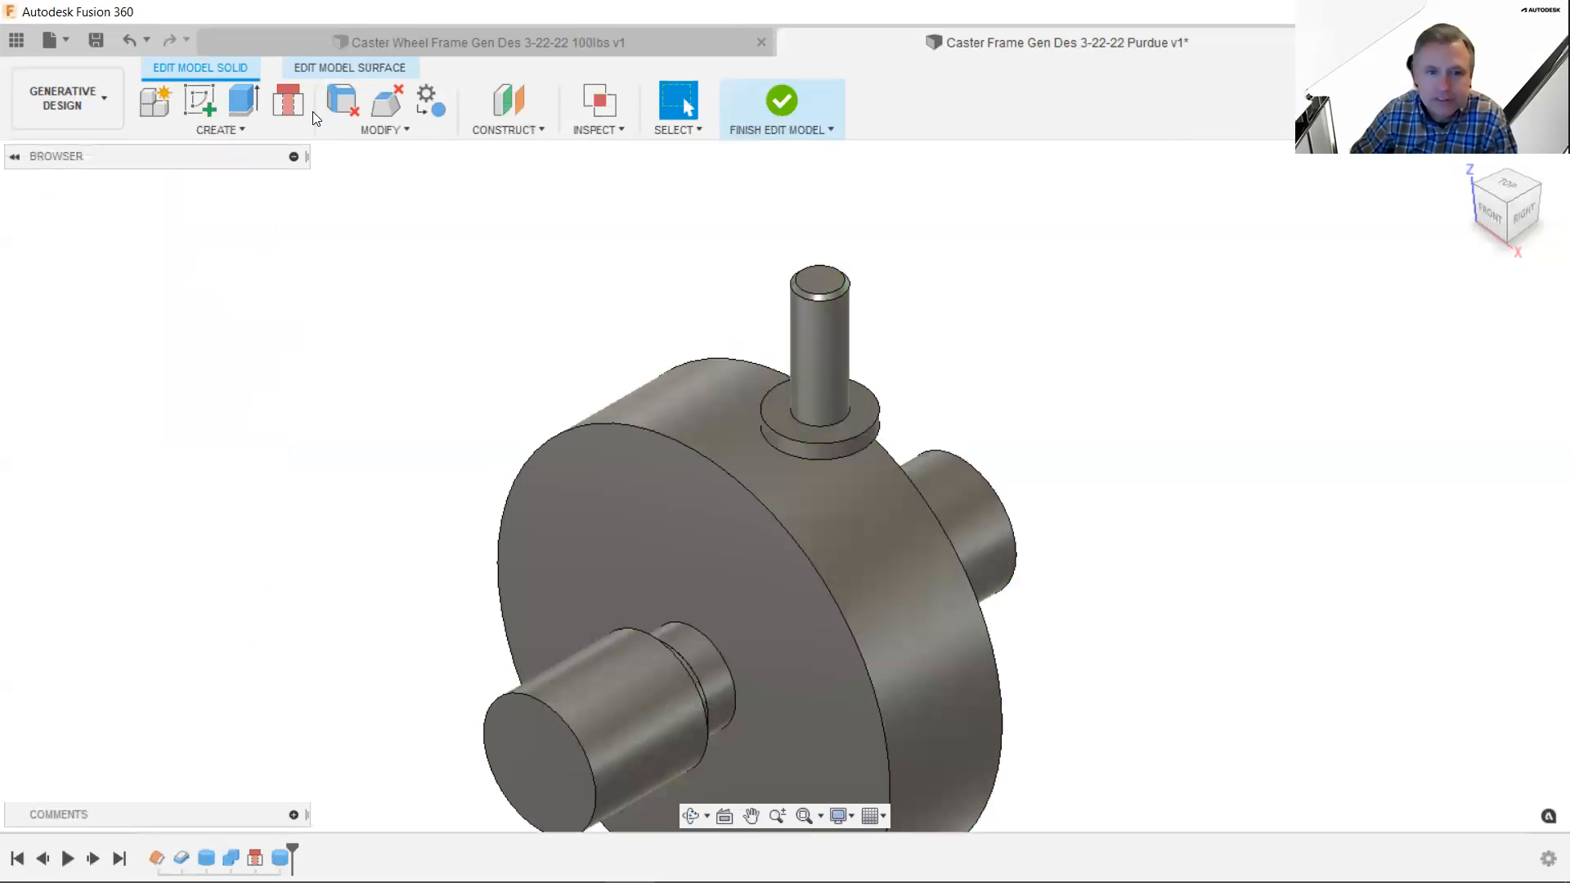
scroll(556, 360, "down", 3)
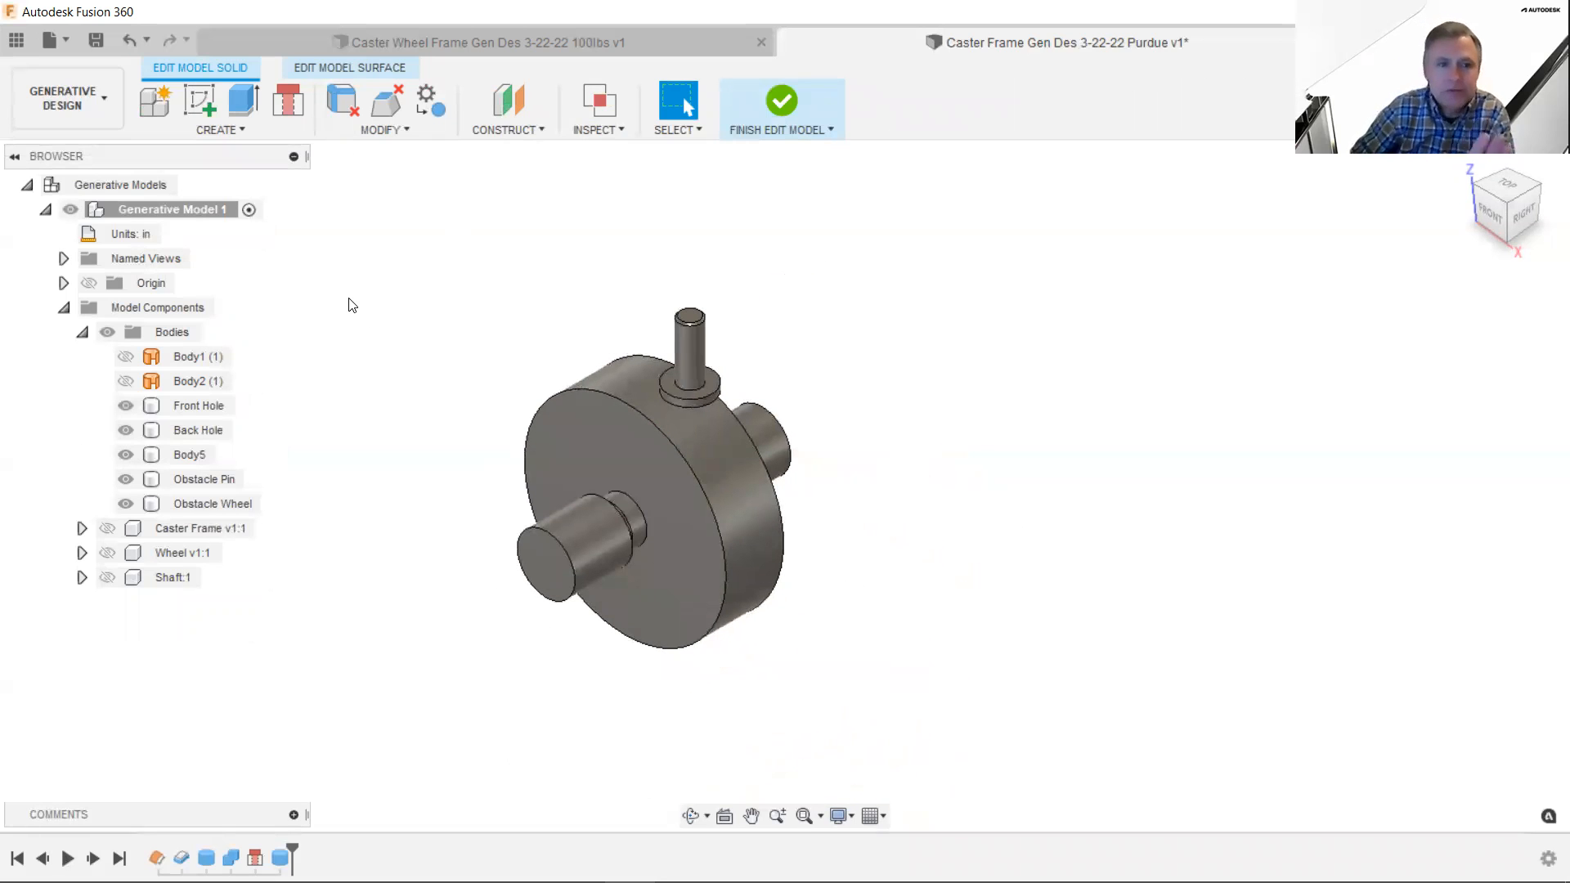
left_click(75, 110)
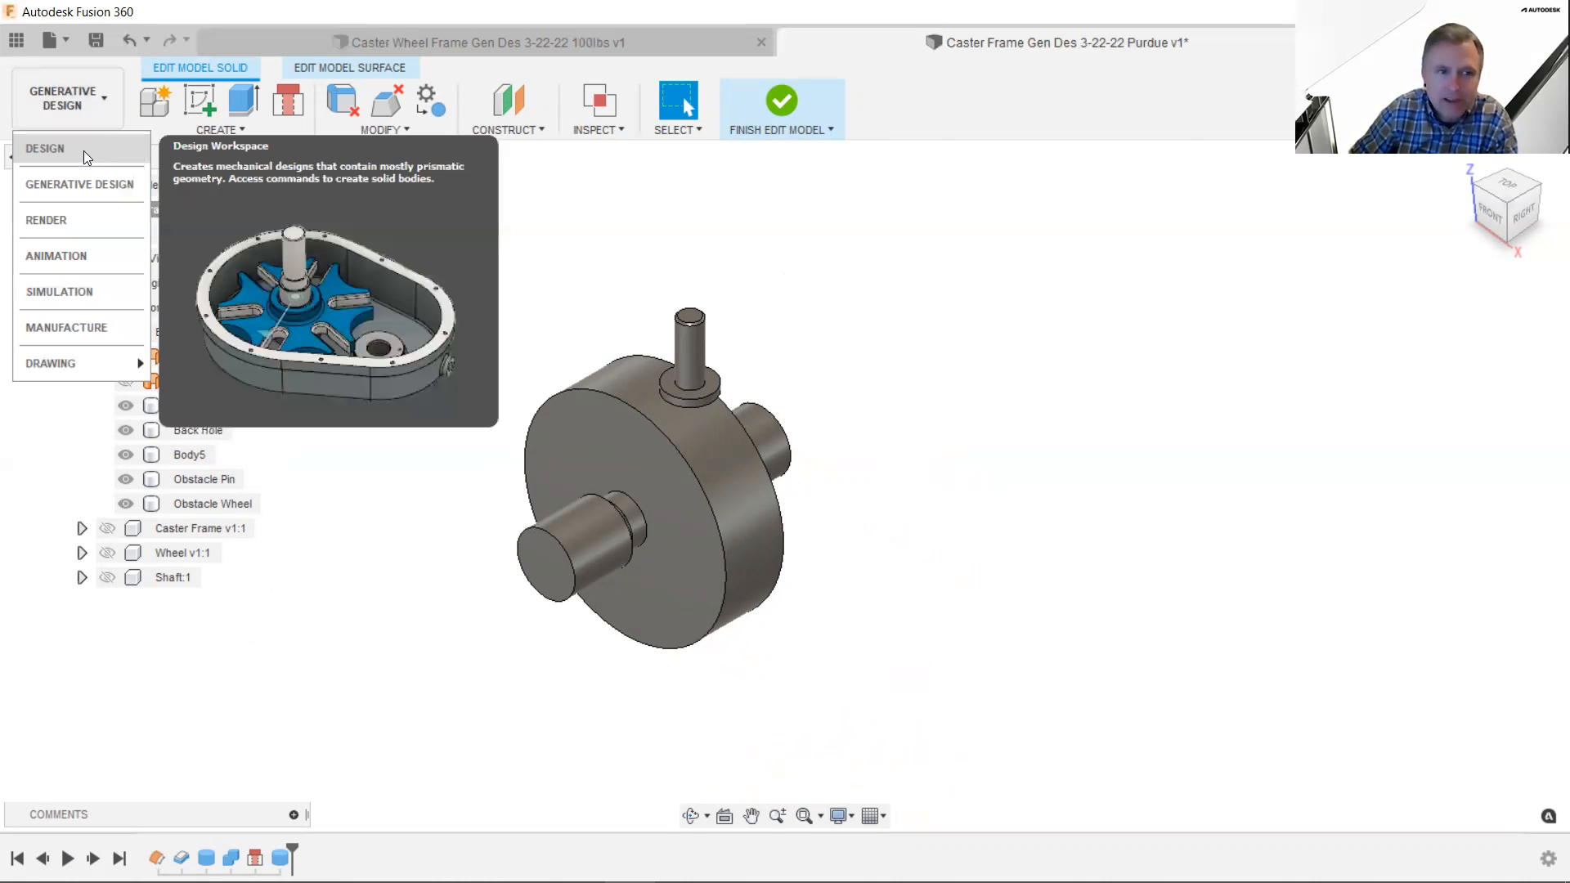
left_click(83, 148)
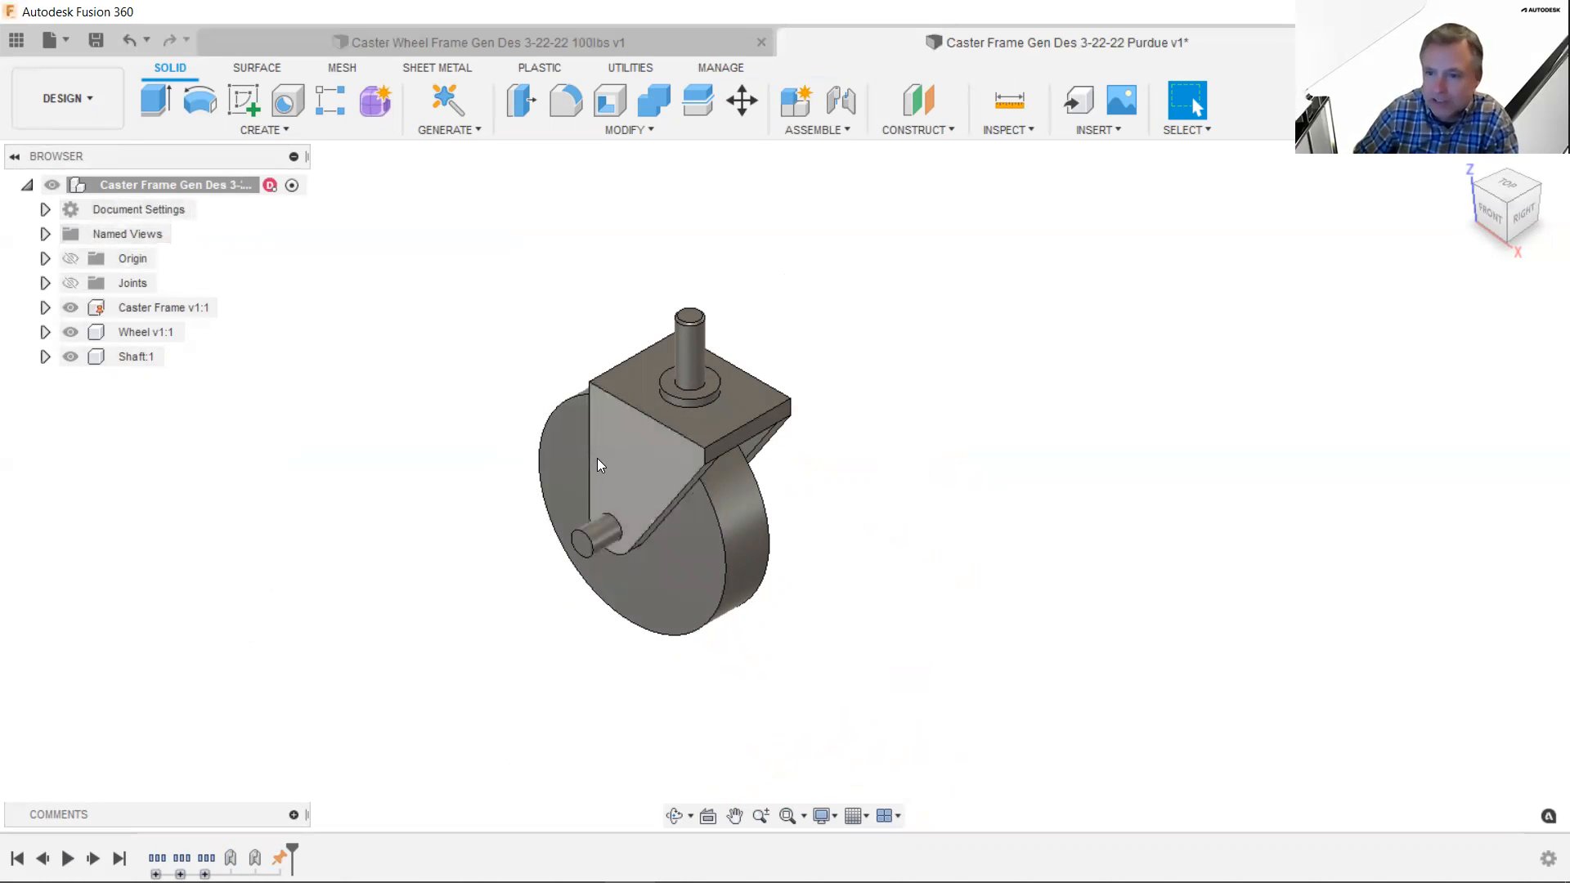
- Return to the Generative Design workspace and open the generative model's bodies in Edit Model
scroll(622, 497, "up", 3)
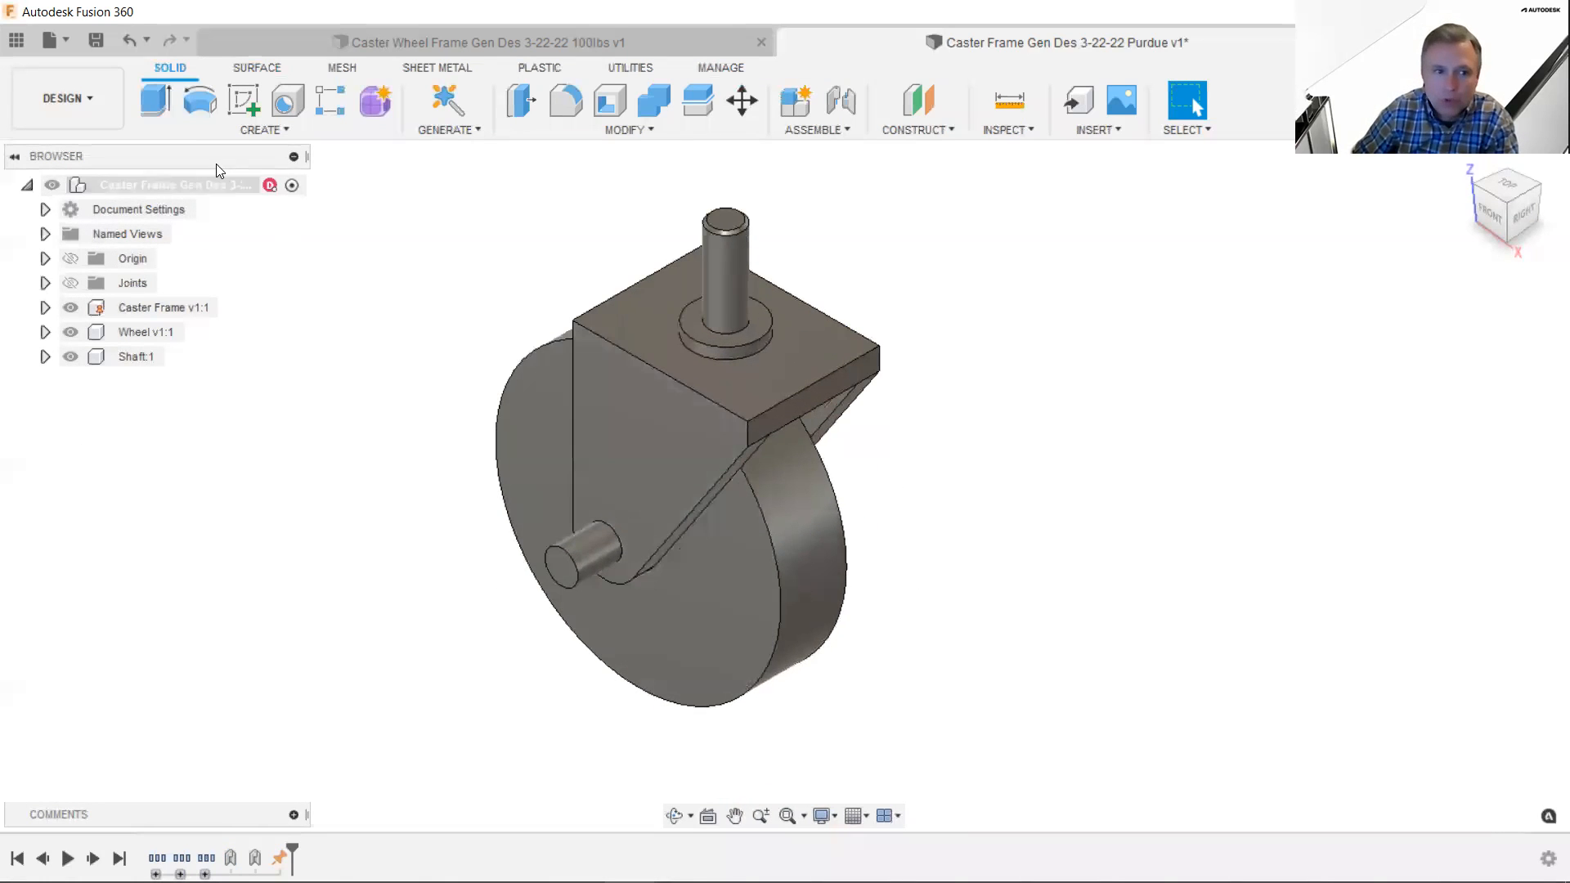
left_click(100, 121)
left_click(112, 185)
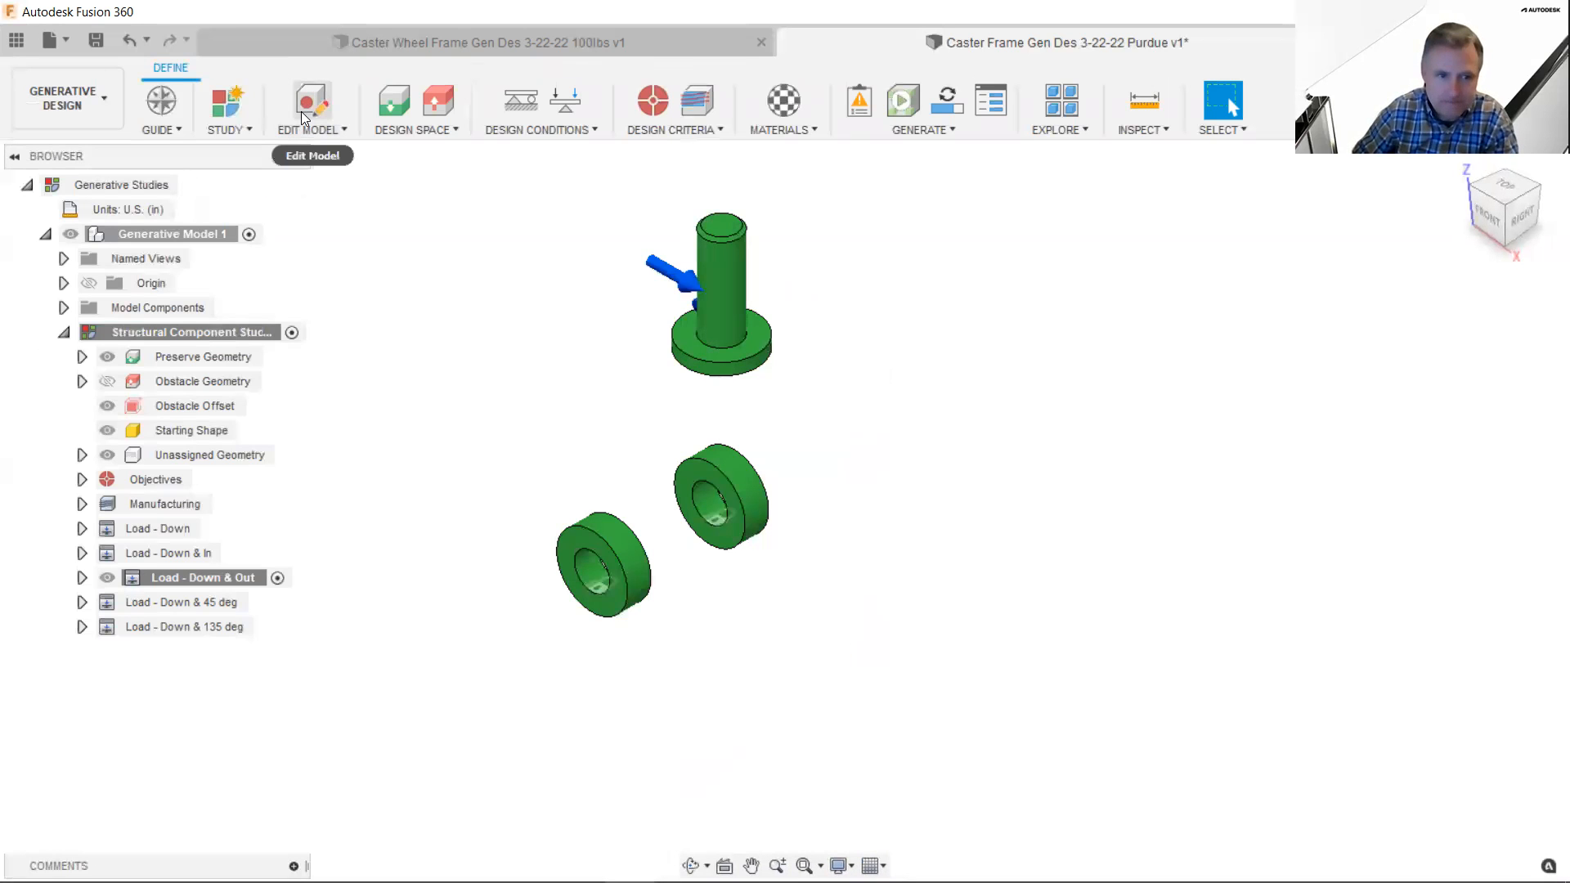
left_click(308, 109)
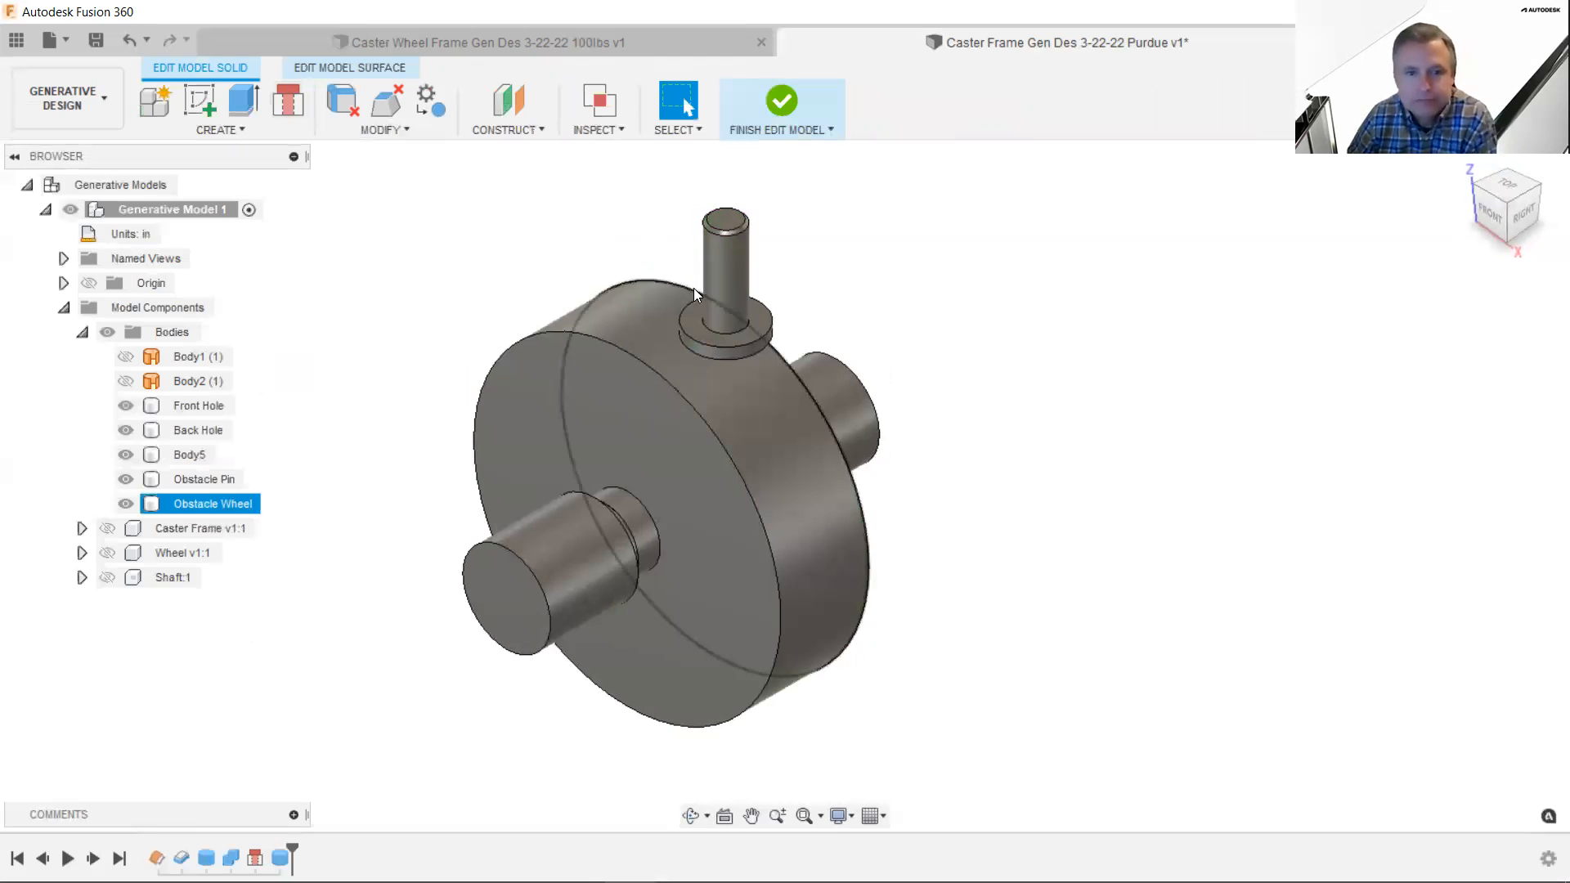
- Start a sketch on the upper face of the flange at the base of the pin
scroll(880, 368, "up", 5)
scroll(1086, 445, "down", 3)
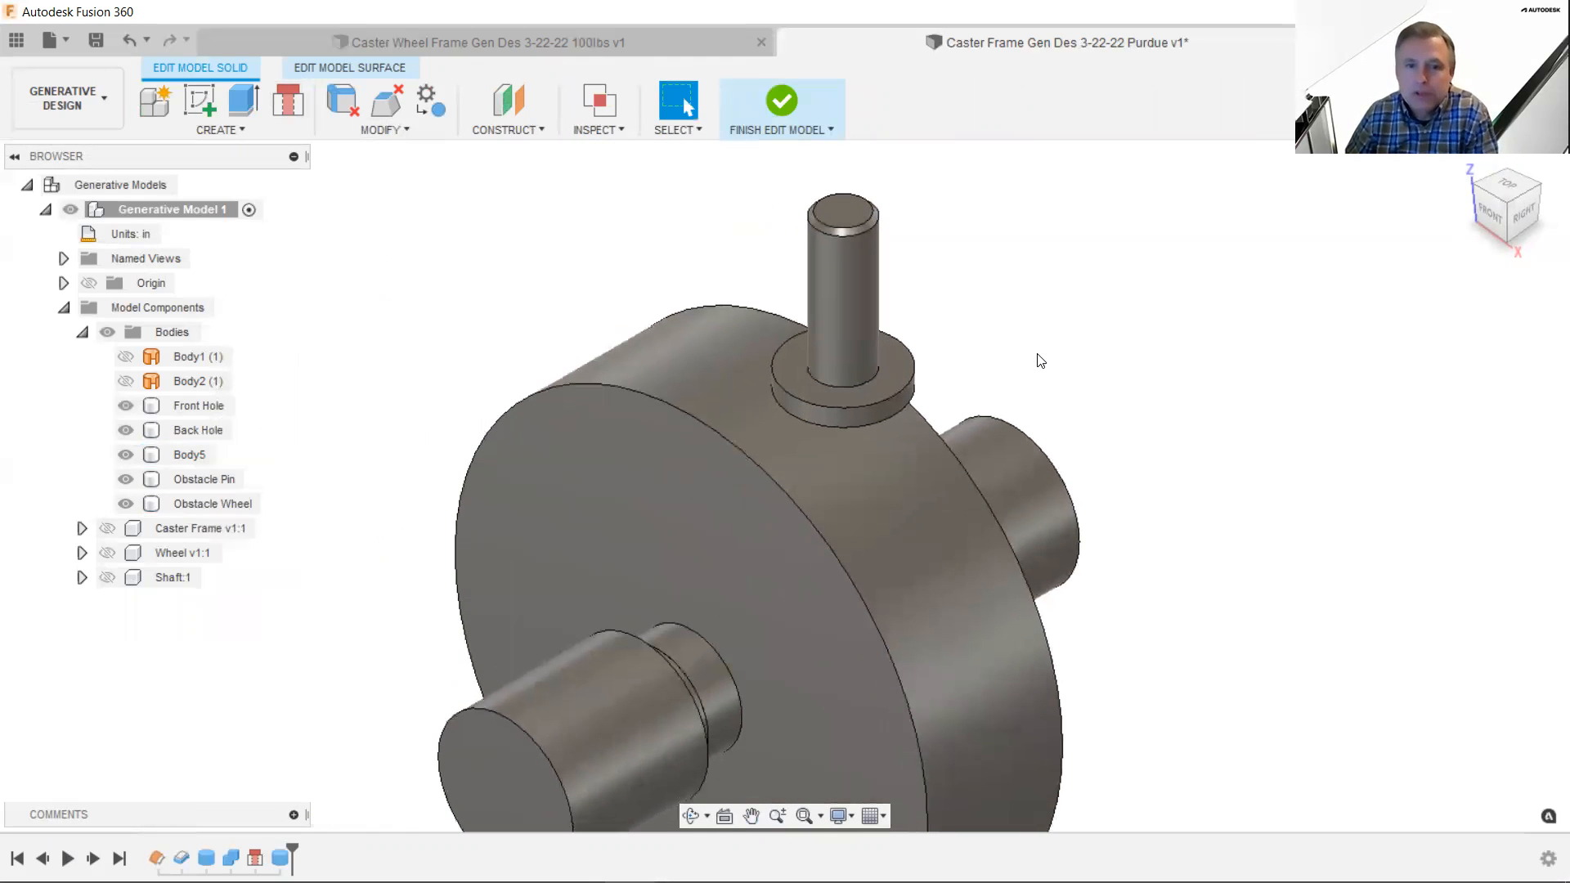
scroll(1037, 354, "up", 3)
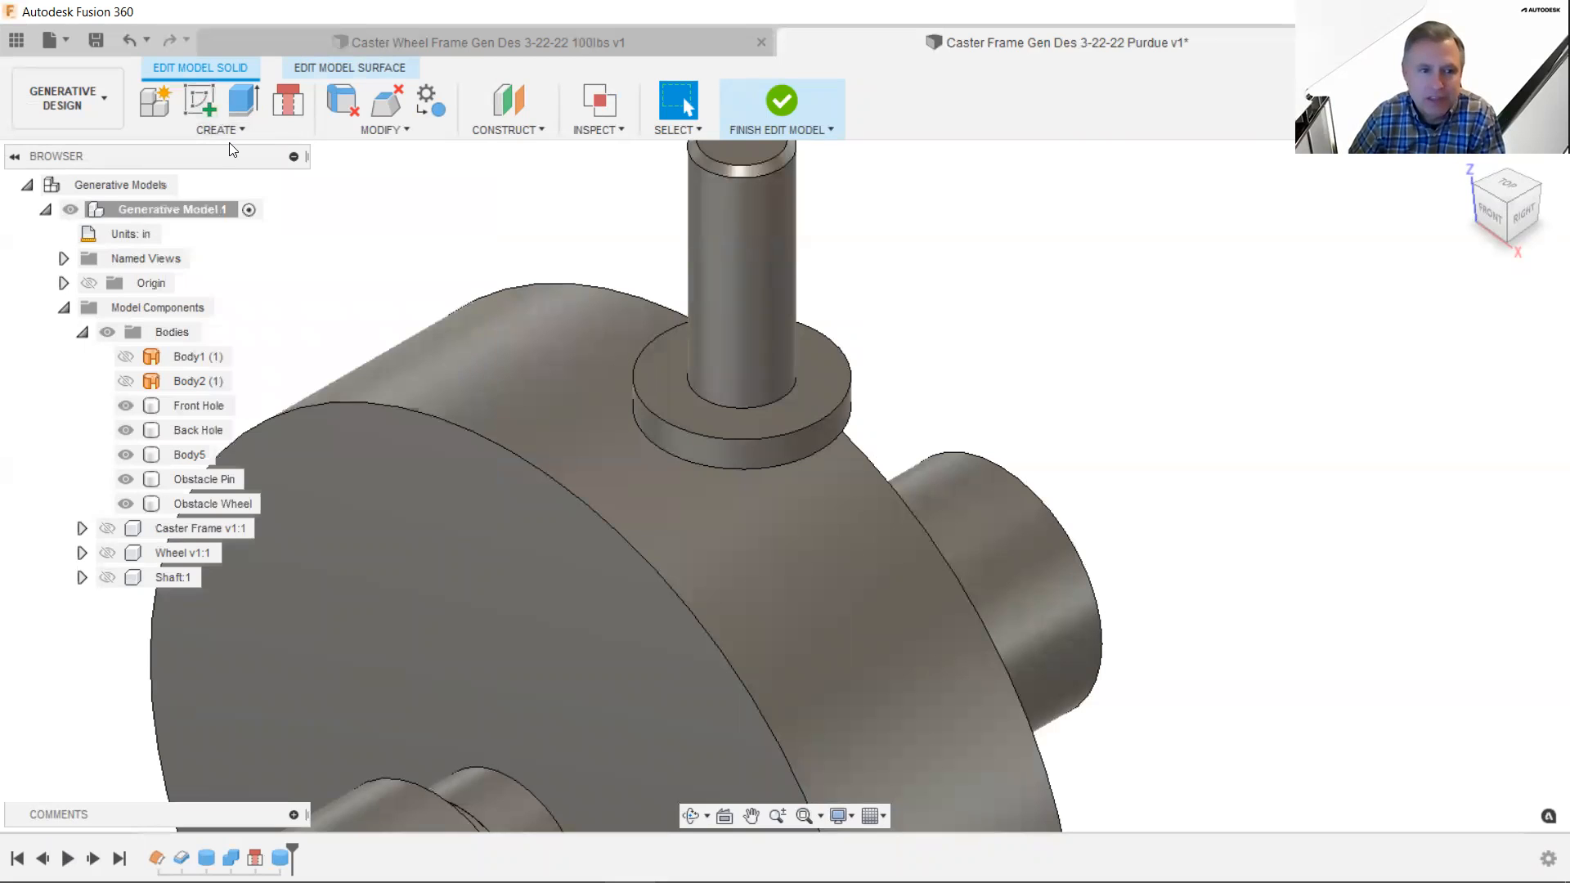
left_click(198, 101)
left_click(829, 348)
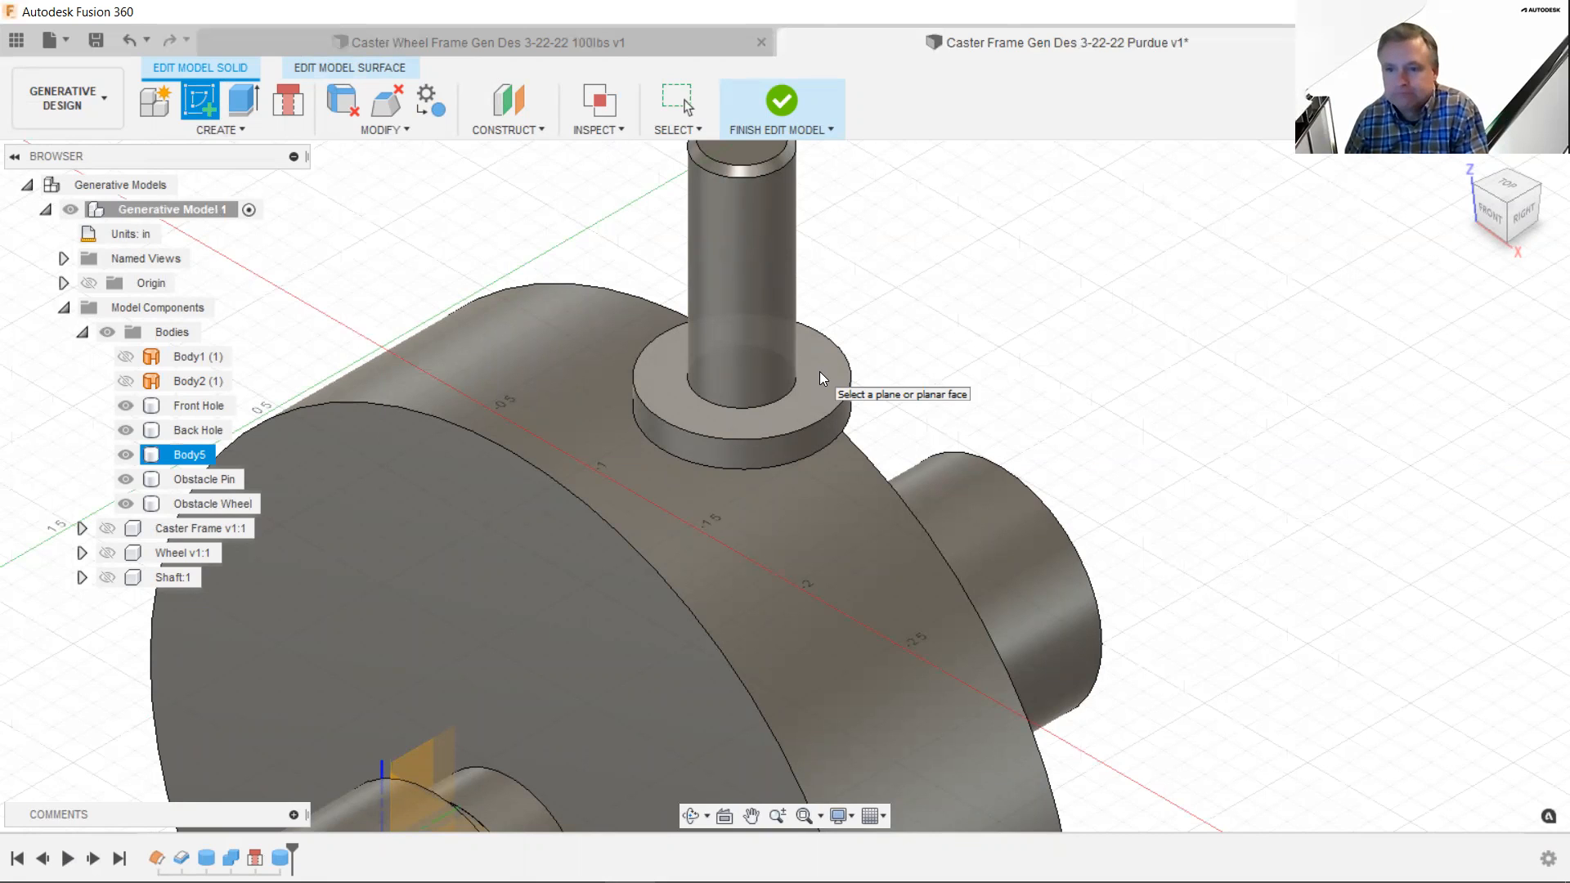
left_click(820, 371)
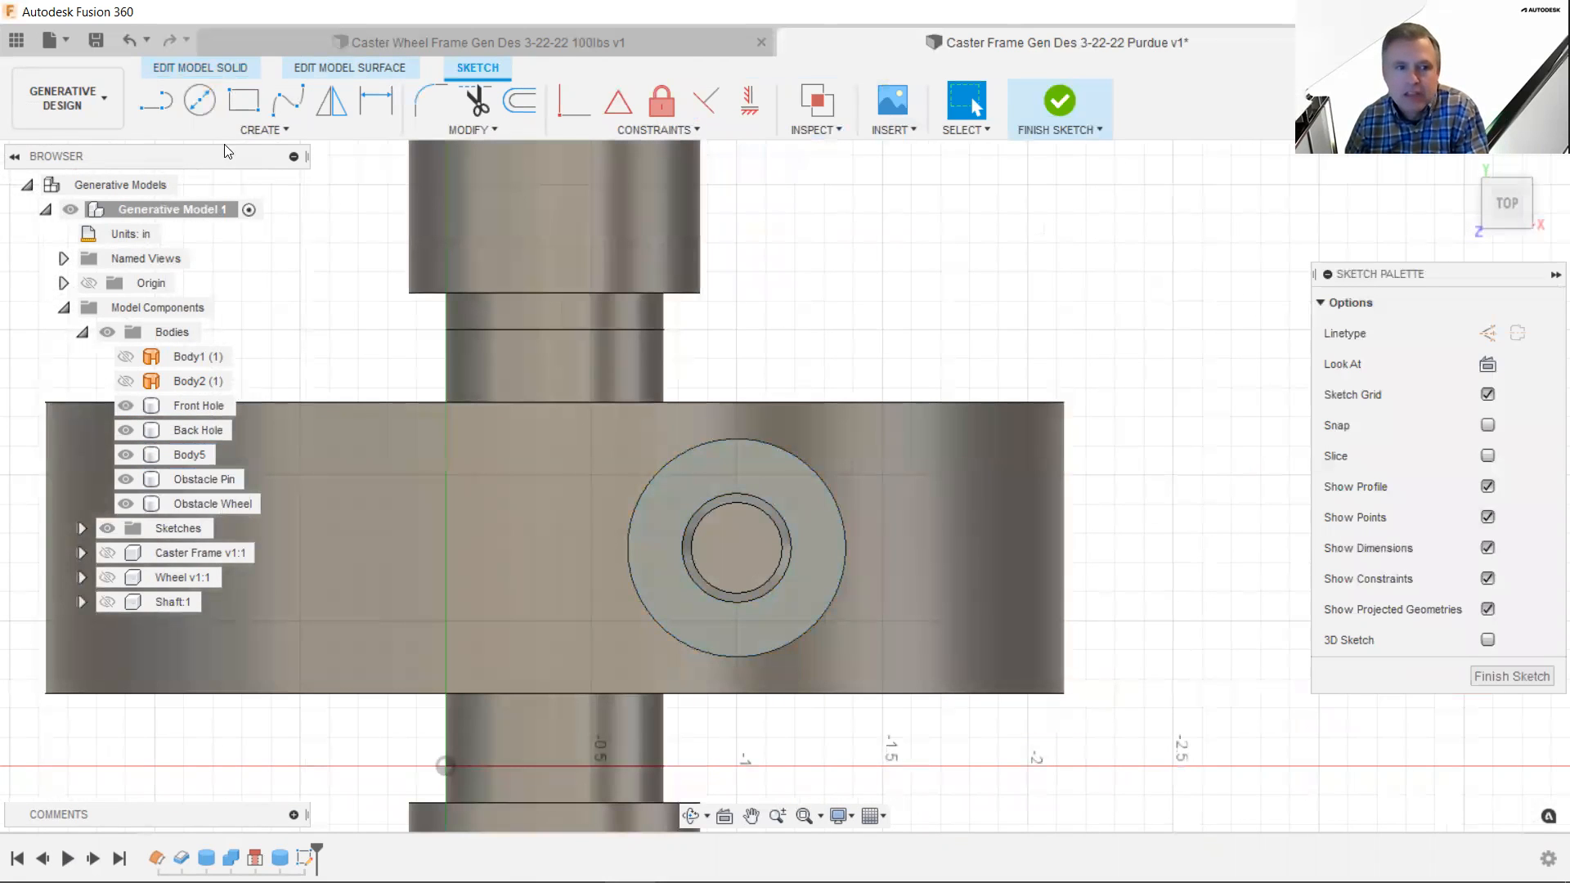
- Draw a 1 in diameter circle centred on the pin, larger than the flange, and finish the sketch
left_click(208, 116)
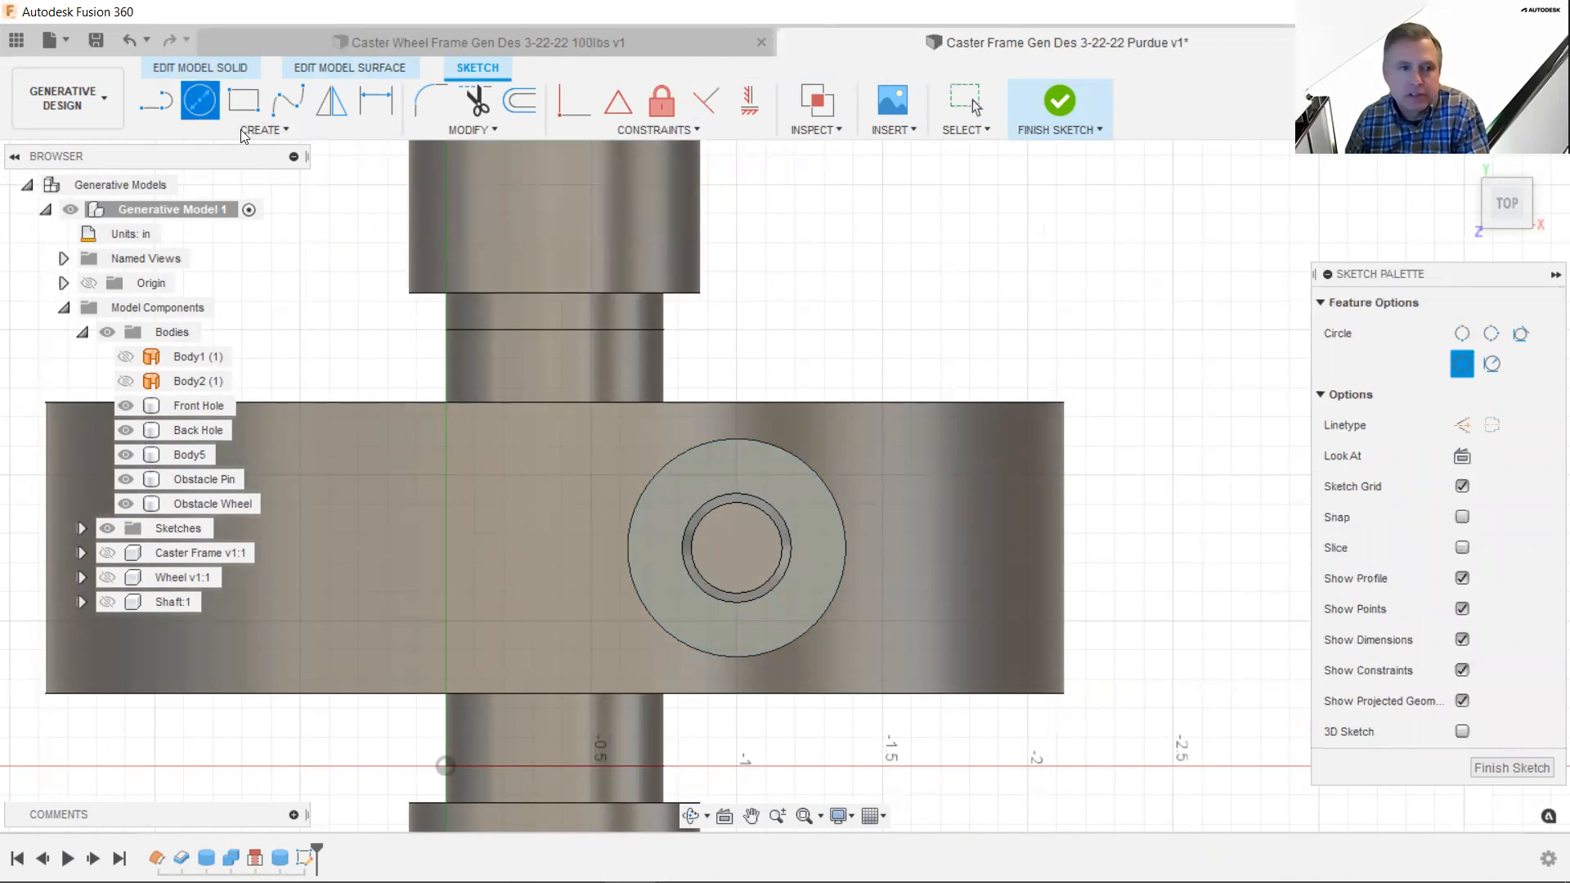
left_click(744, 548)
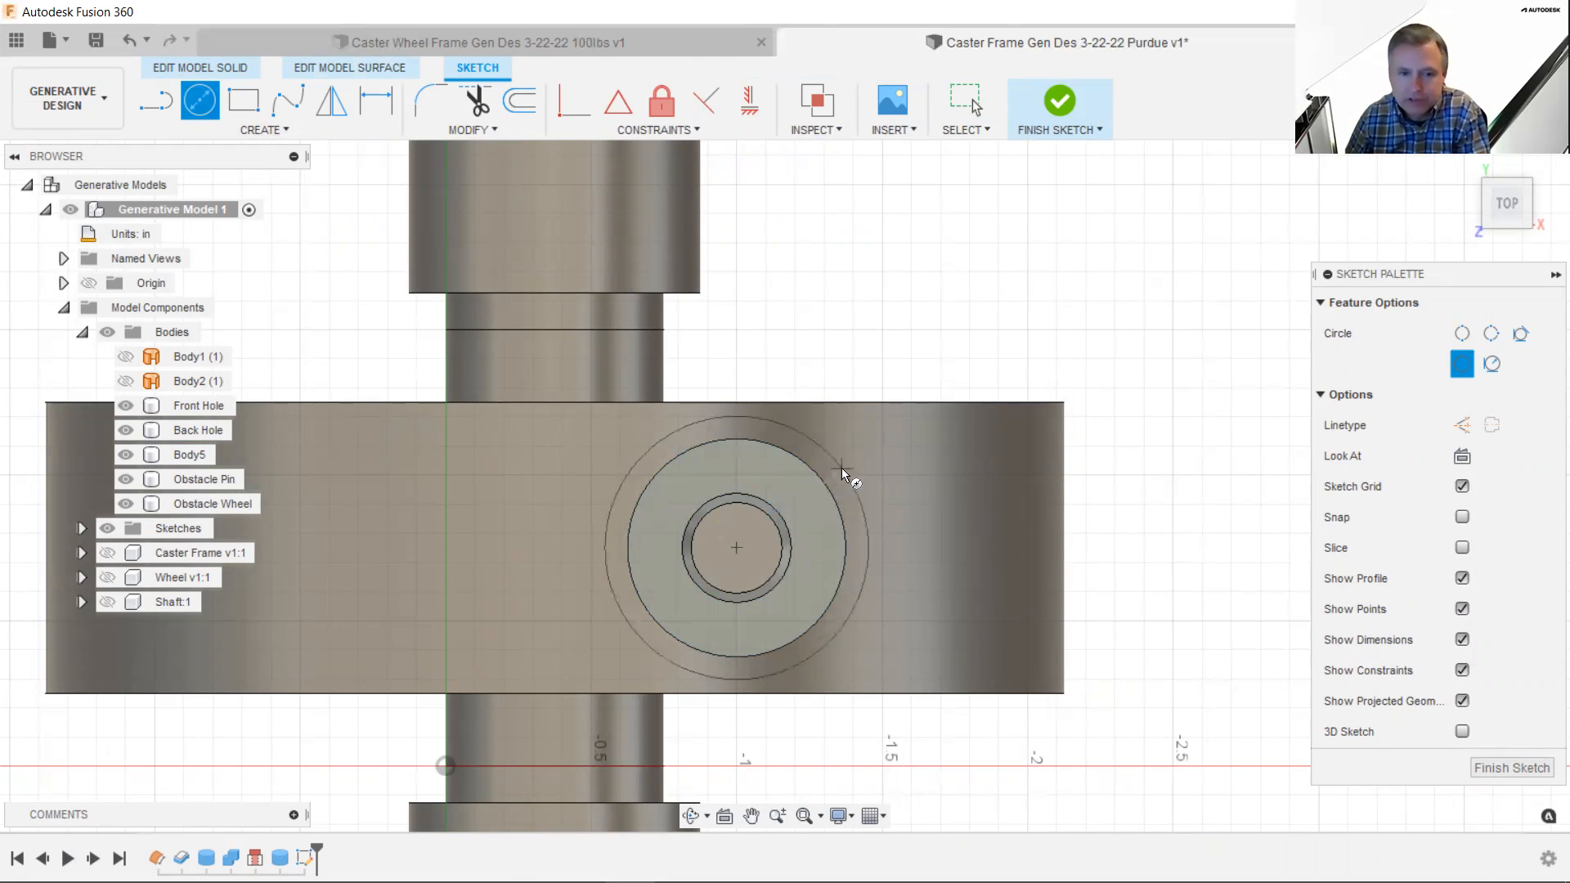
type("1")
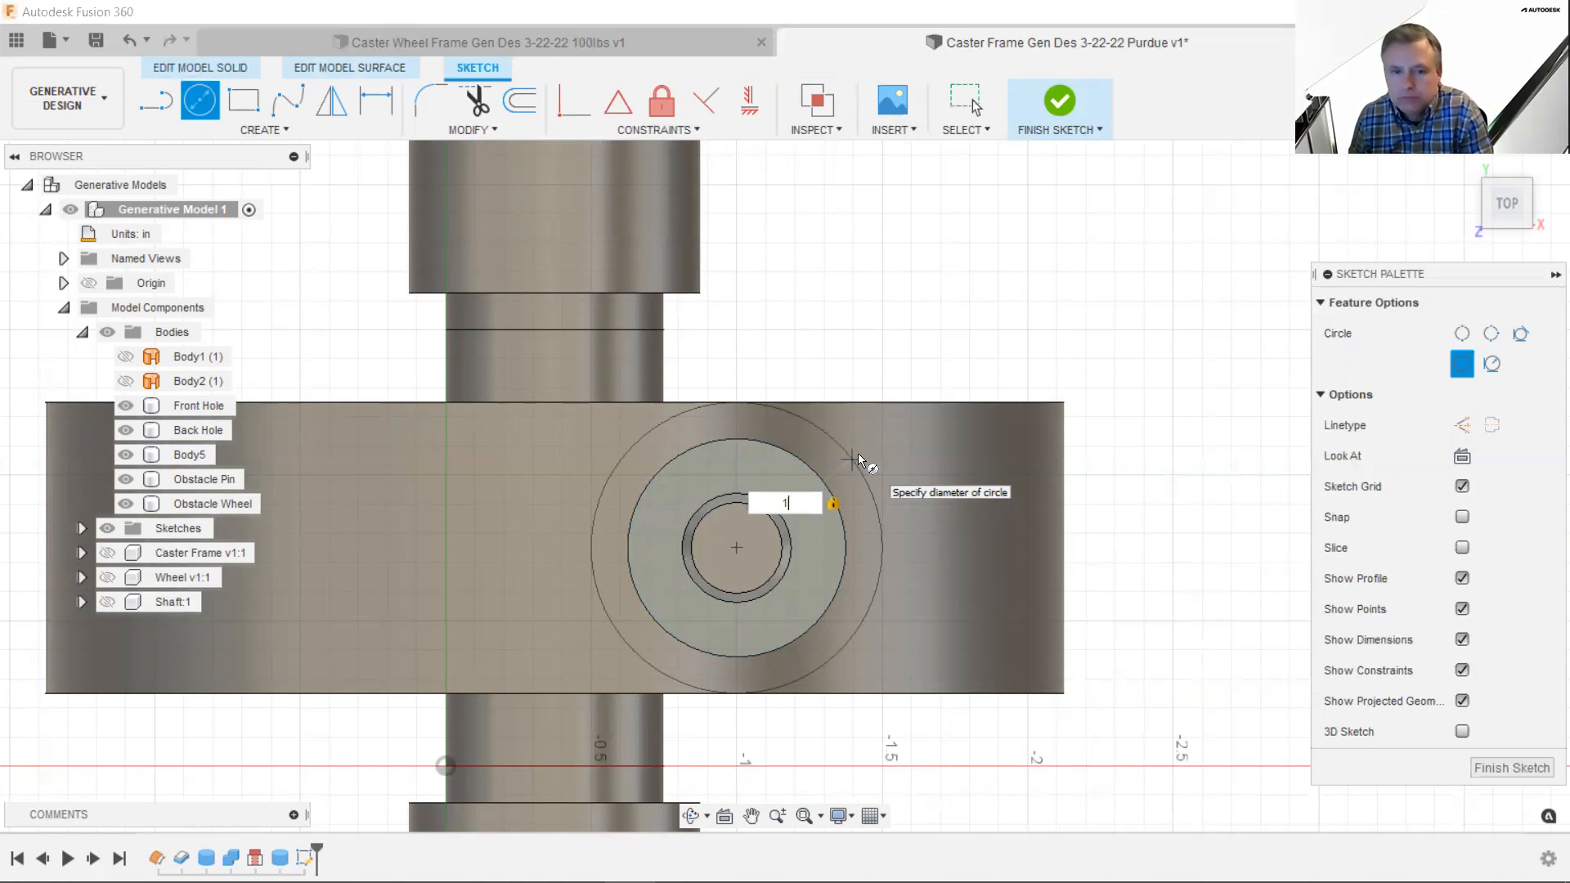
key("Return")
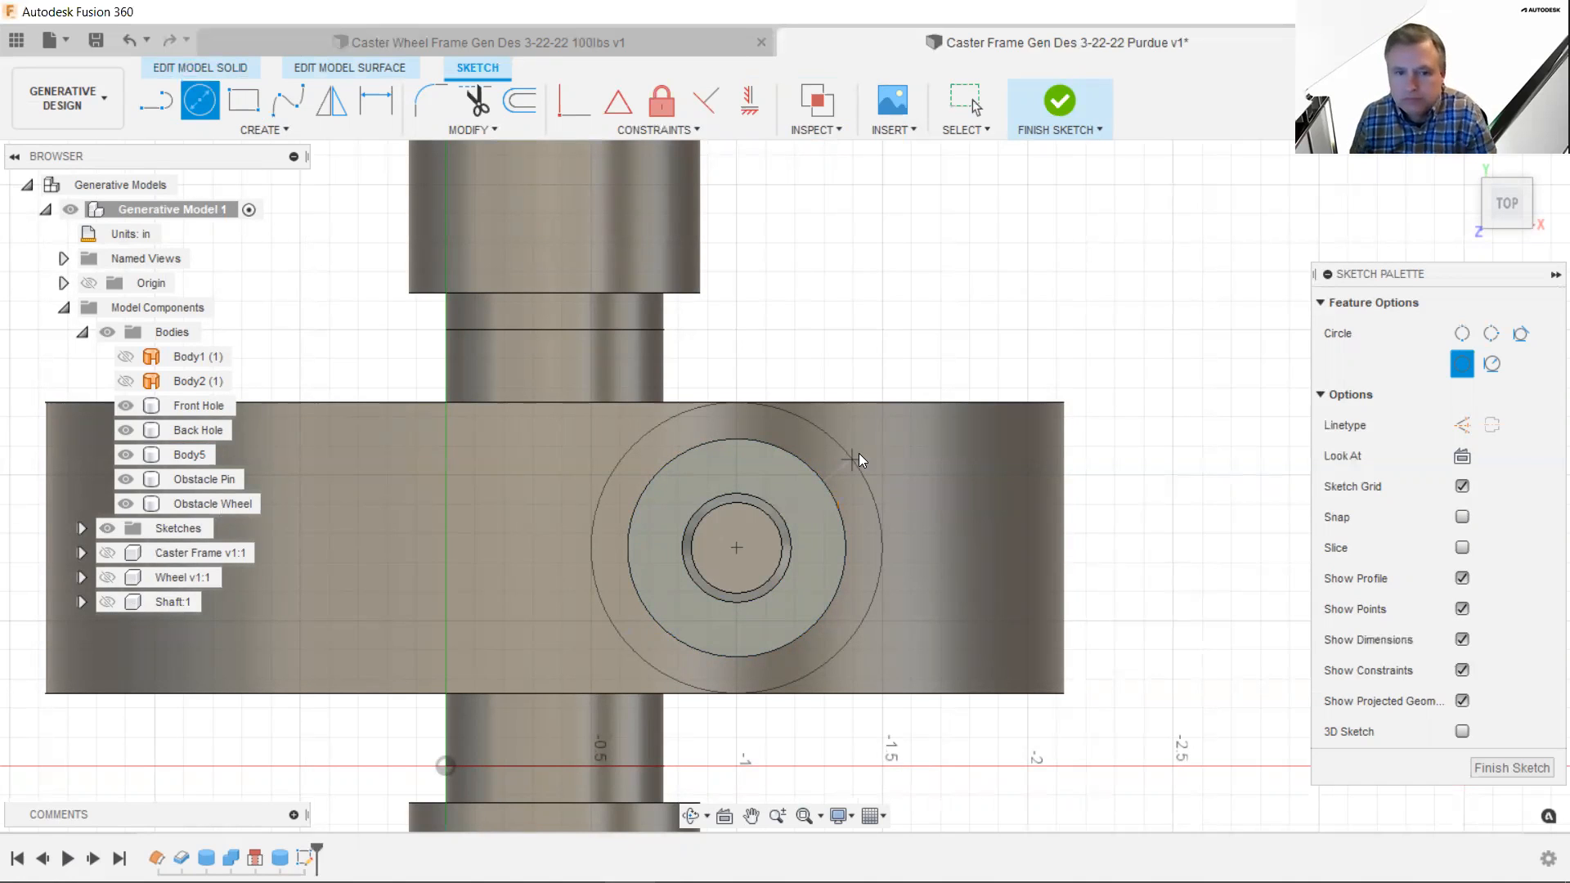
key("Escape")
middle_click_drag(982, 446, 954, 375, "shift")
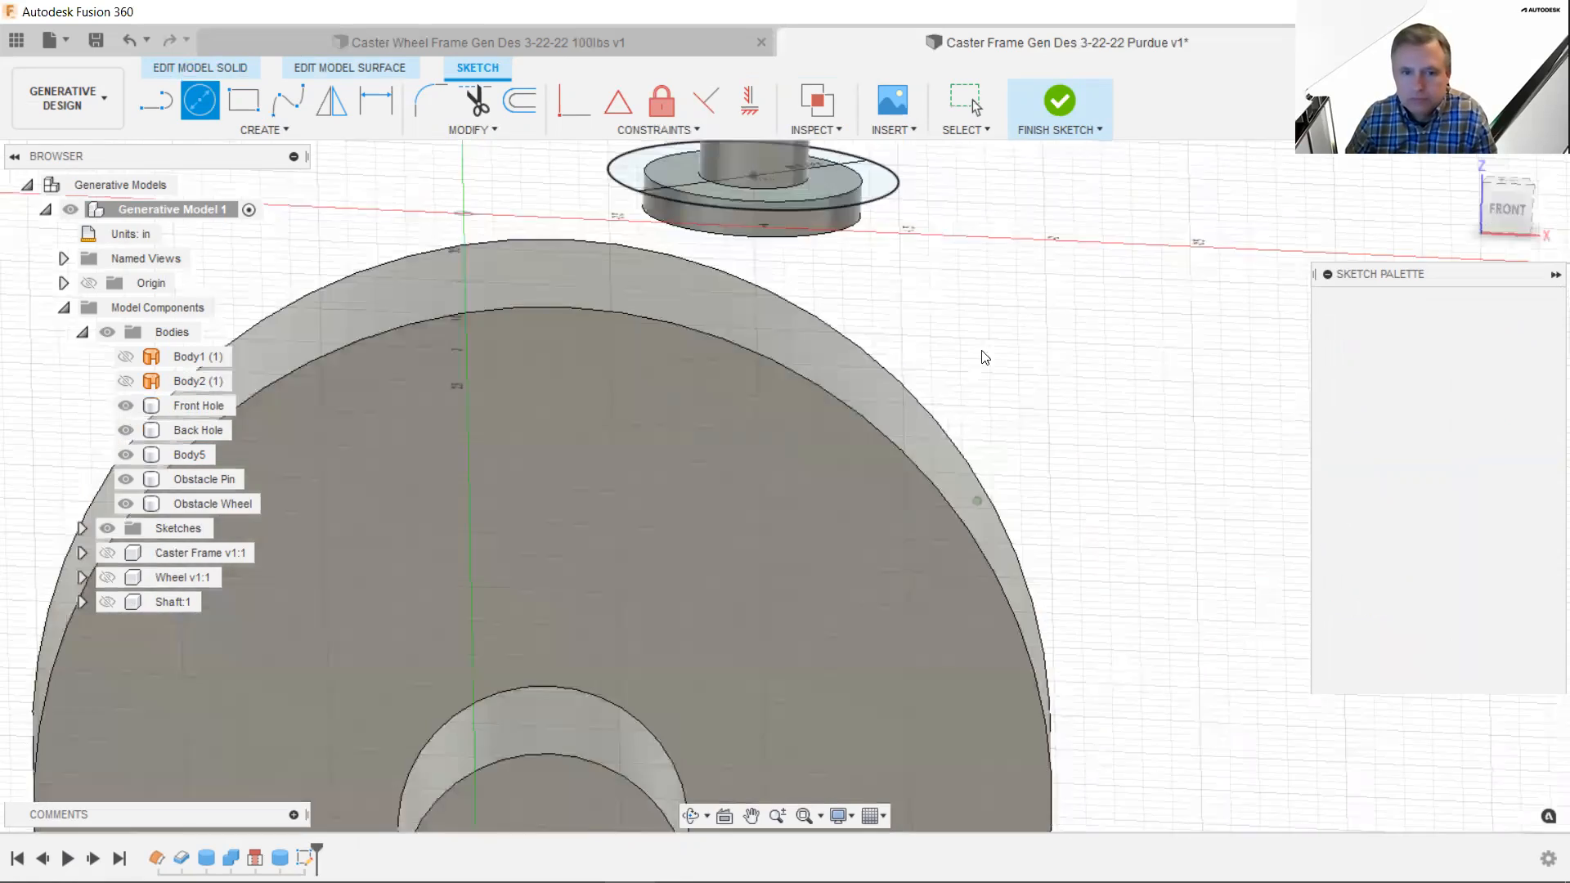
scroll(907, 461, "down", 5)
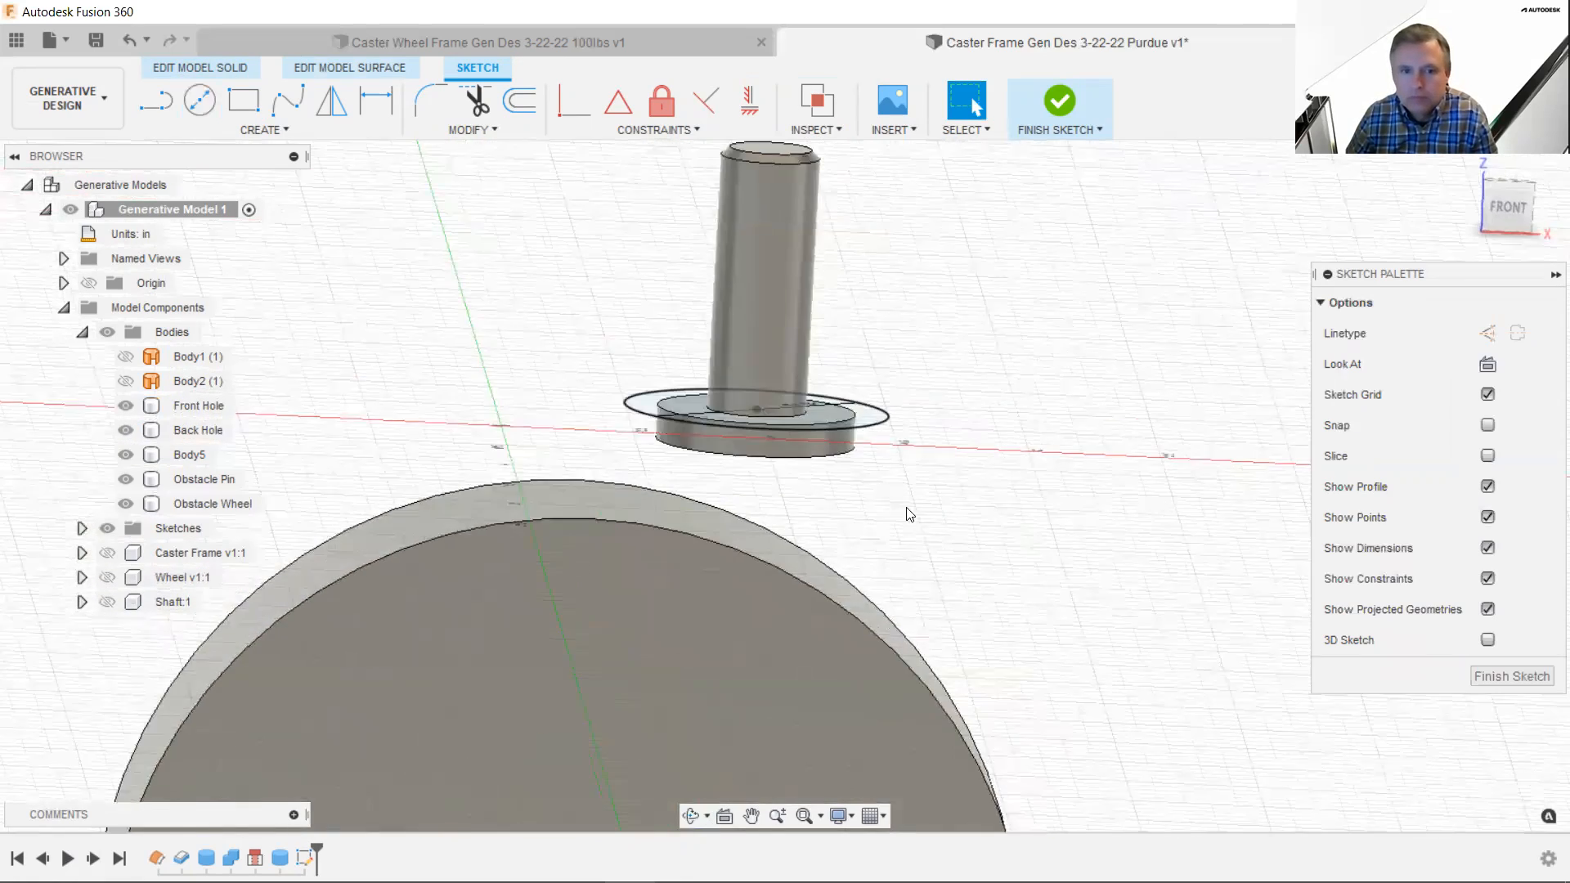
mouse_move(906, 461)
middle_mouse_down("shift")
mouse_move(883, 497)
mouse_move(901, 496)
mouse_move(900, 470)
middle_mouse_up("shift")
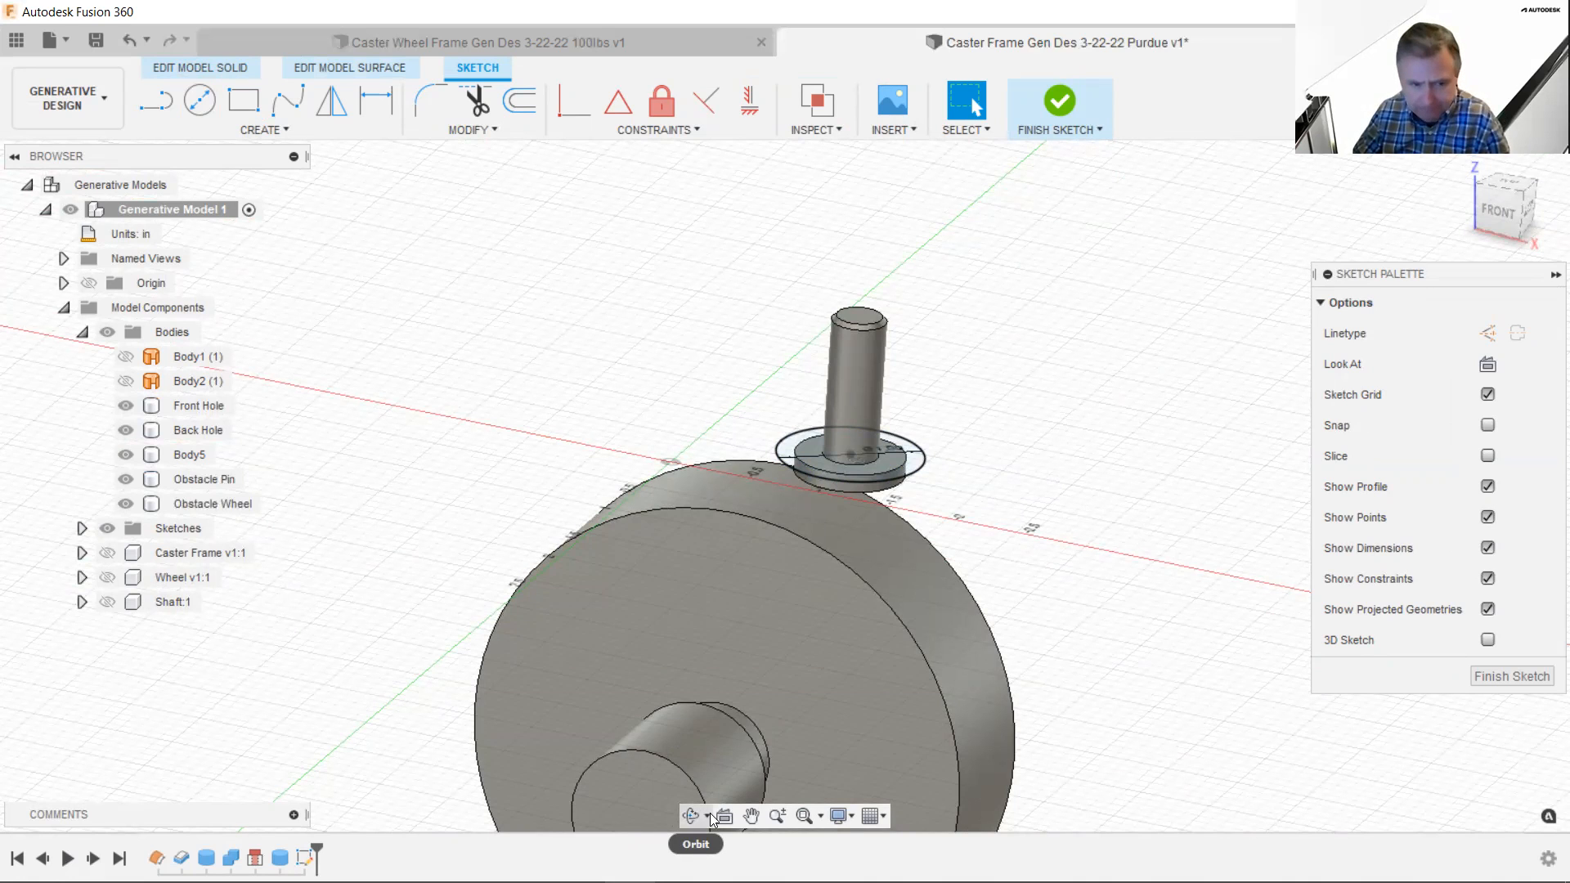
scroll(1039, 350, "up", 1)
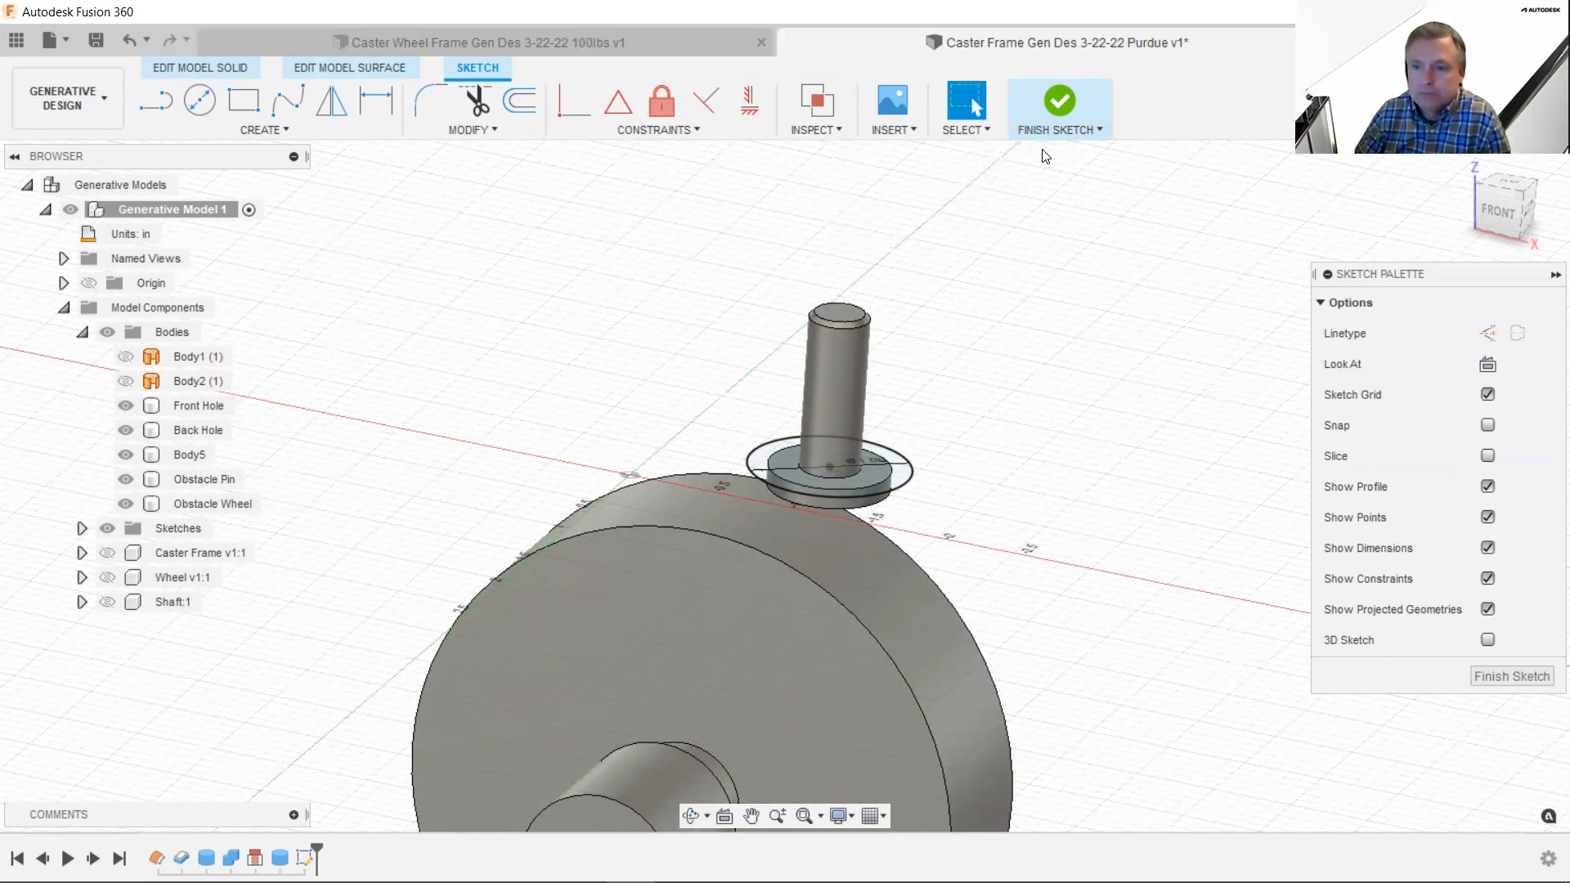
left_click(1060, 105)
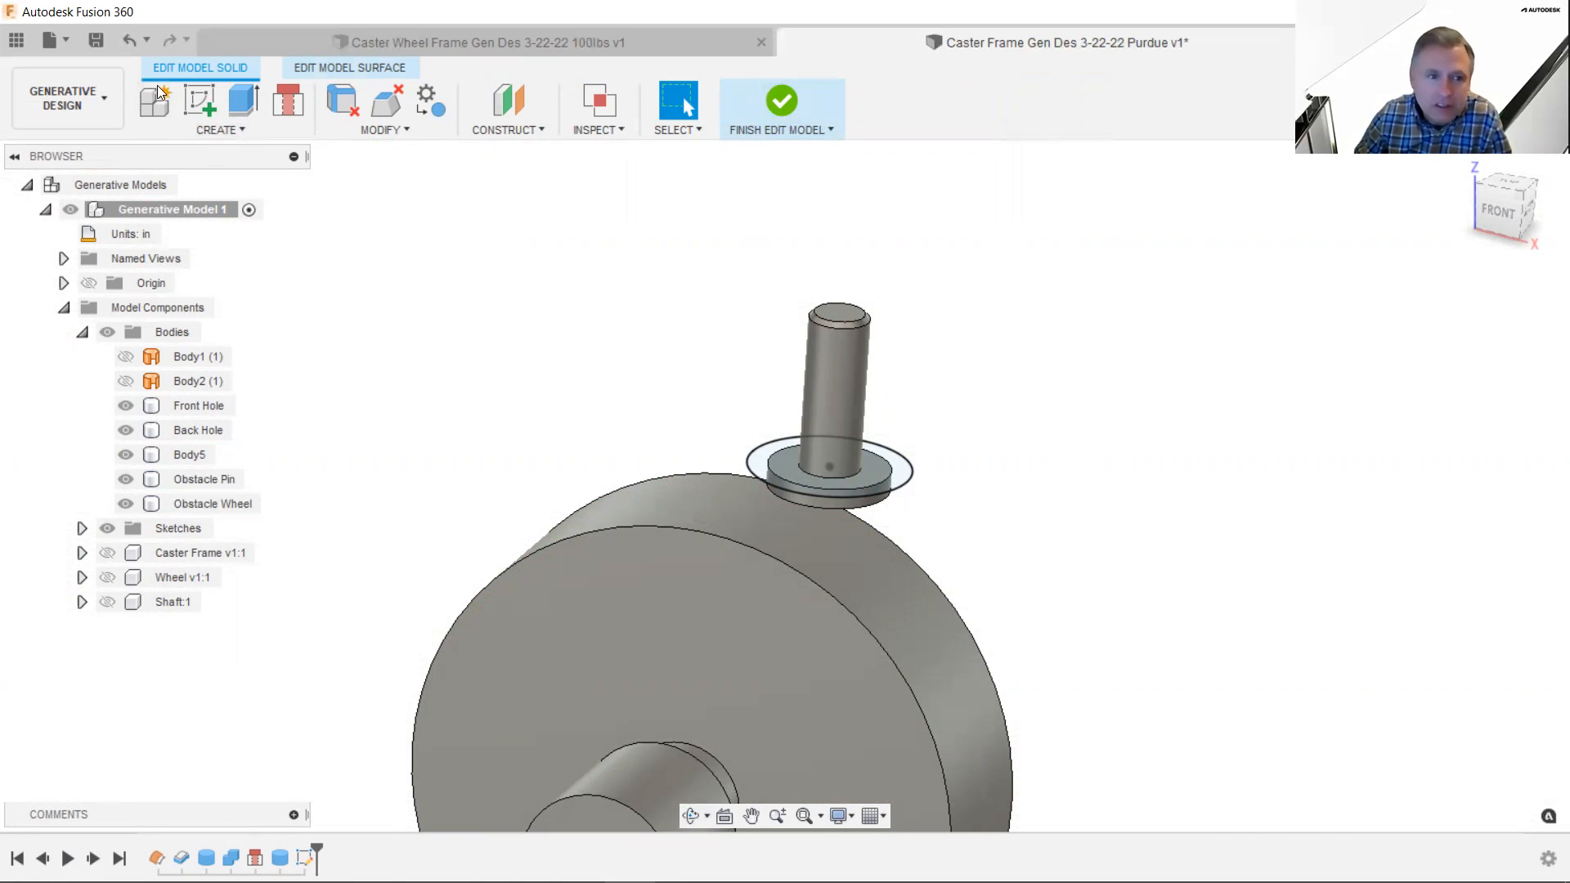
- Extrude the two ring profiles around the pin 1.00 in upward from the flange face as a new body
left_click(244, 98)
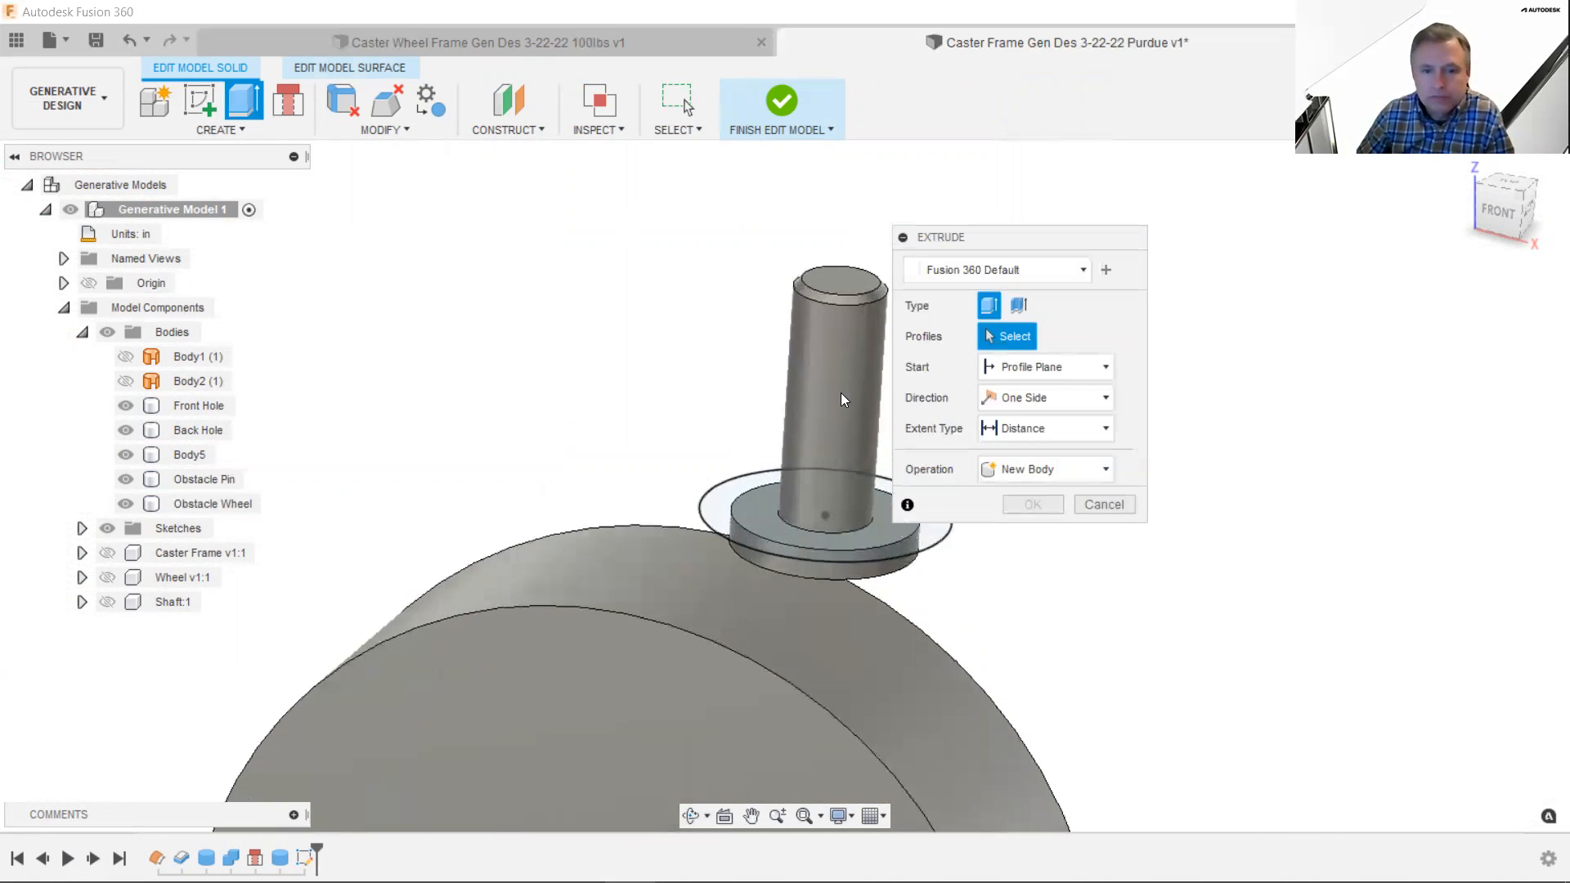
scroll(773, 349, "up", 5)
scroll(777, 349, "up", 1)
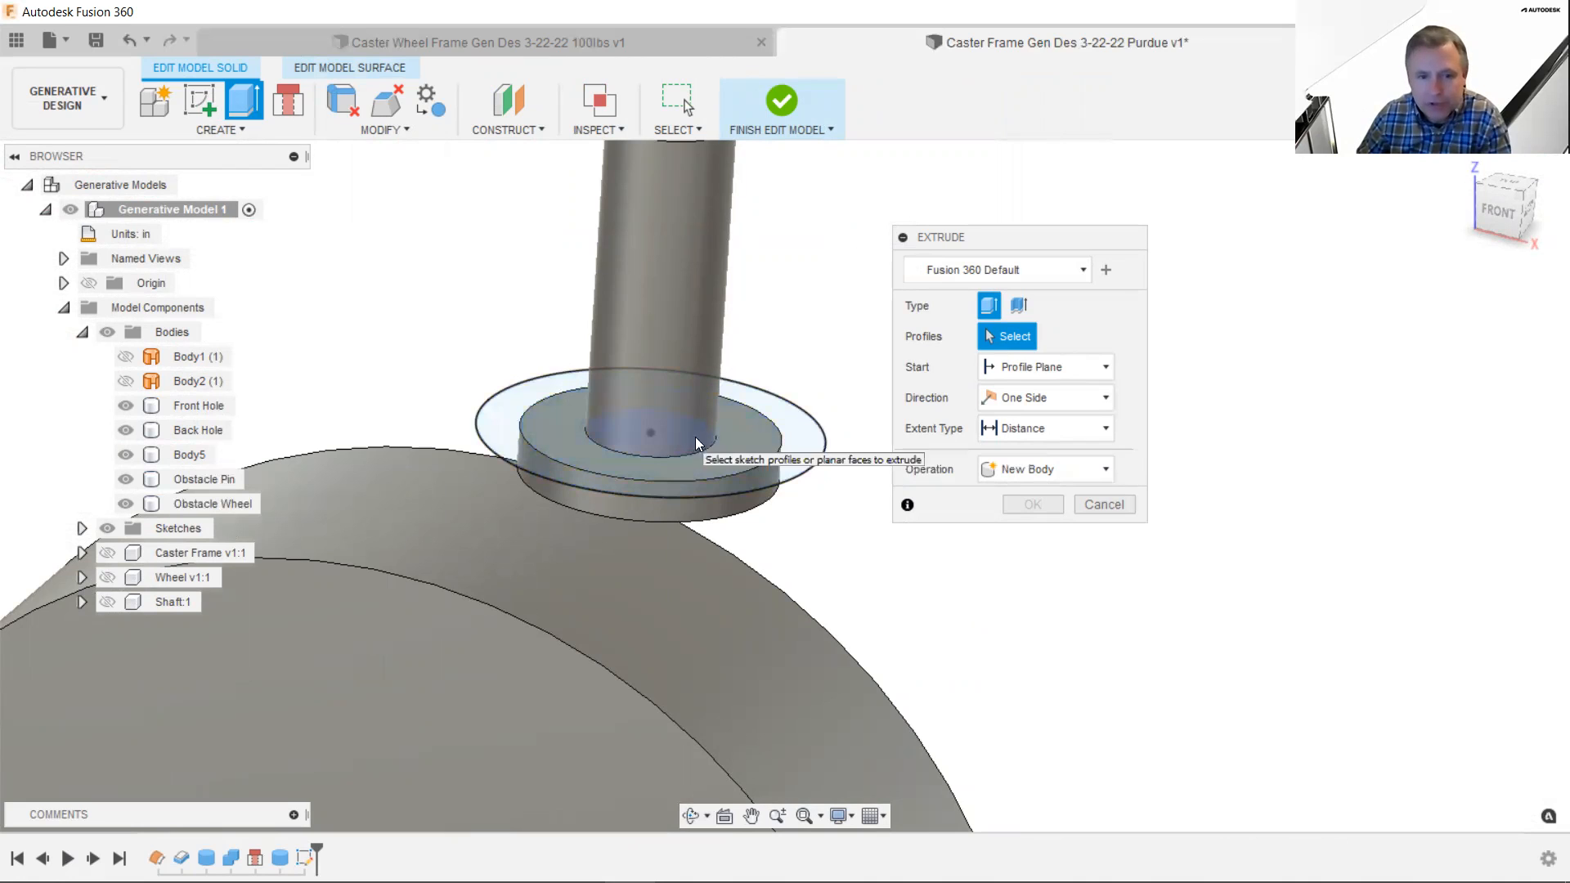
left_click(750, 435)
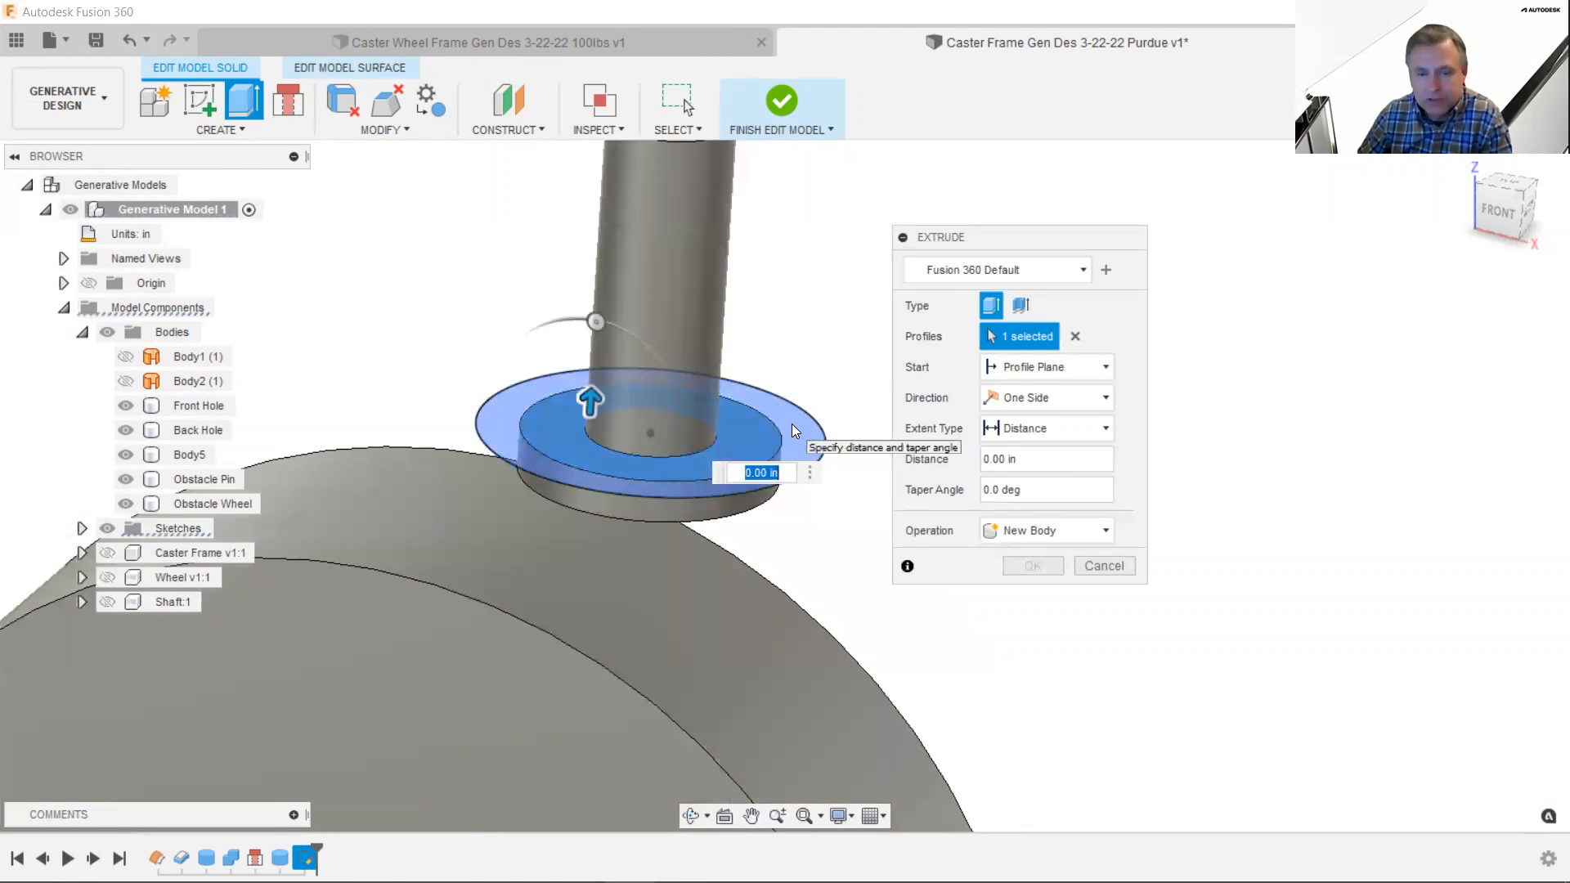
left_click(792, 423)
scroll(785, 531, "down", 2)
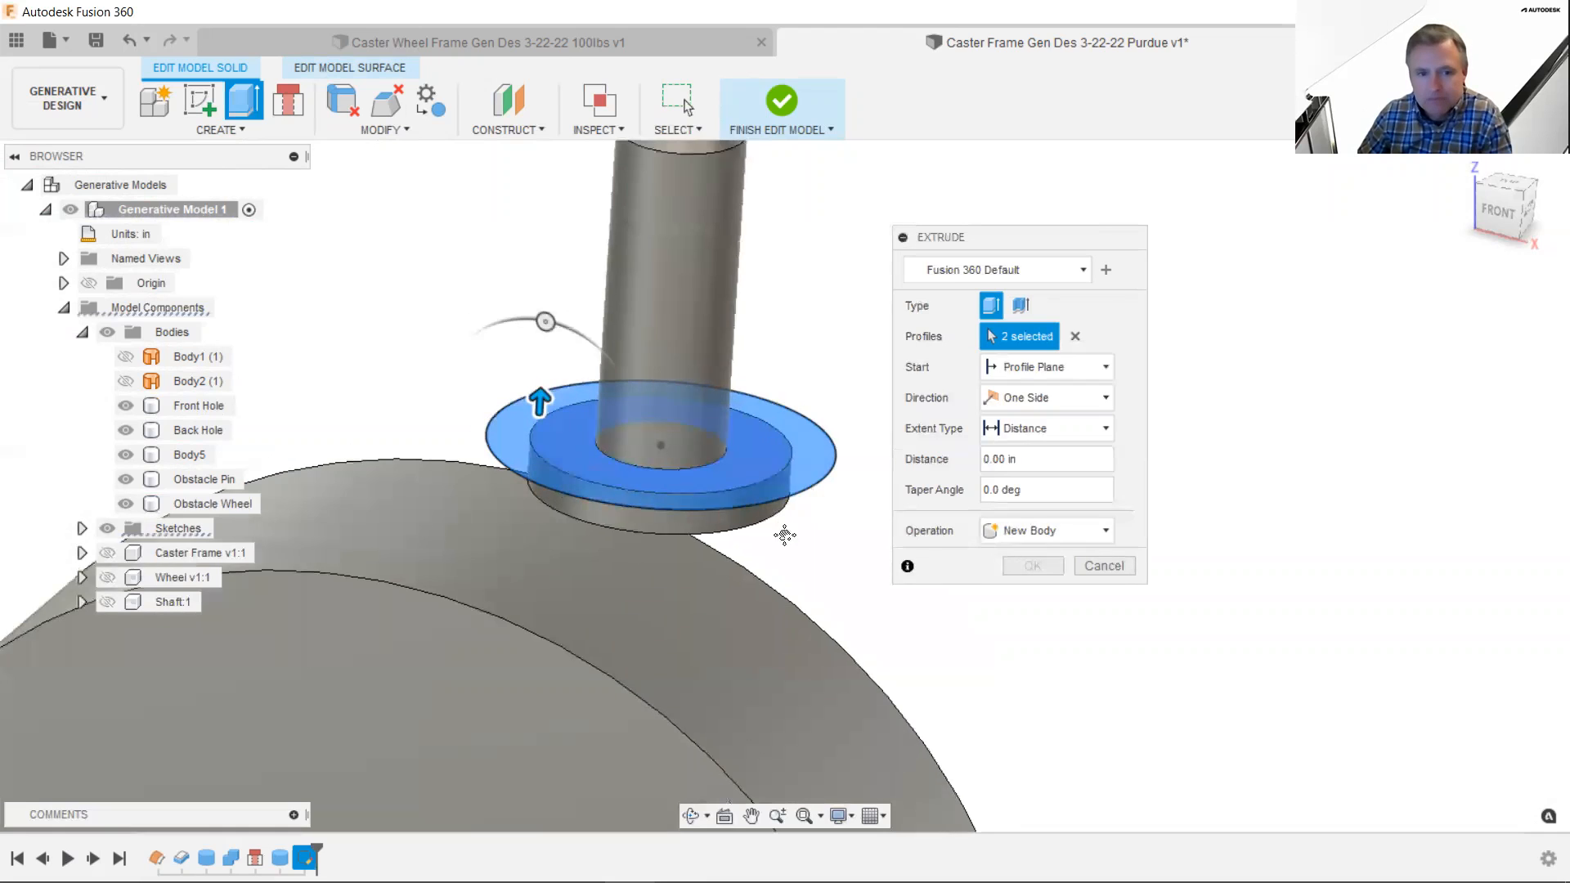
scroll(691, 491, "down", 3)
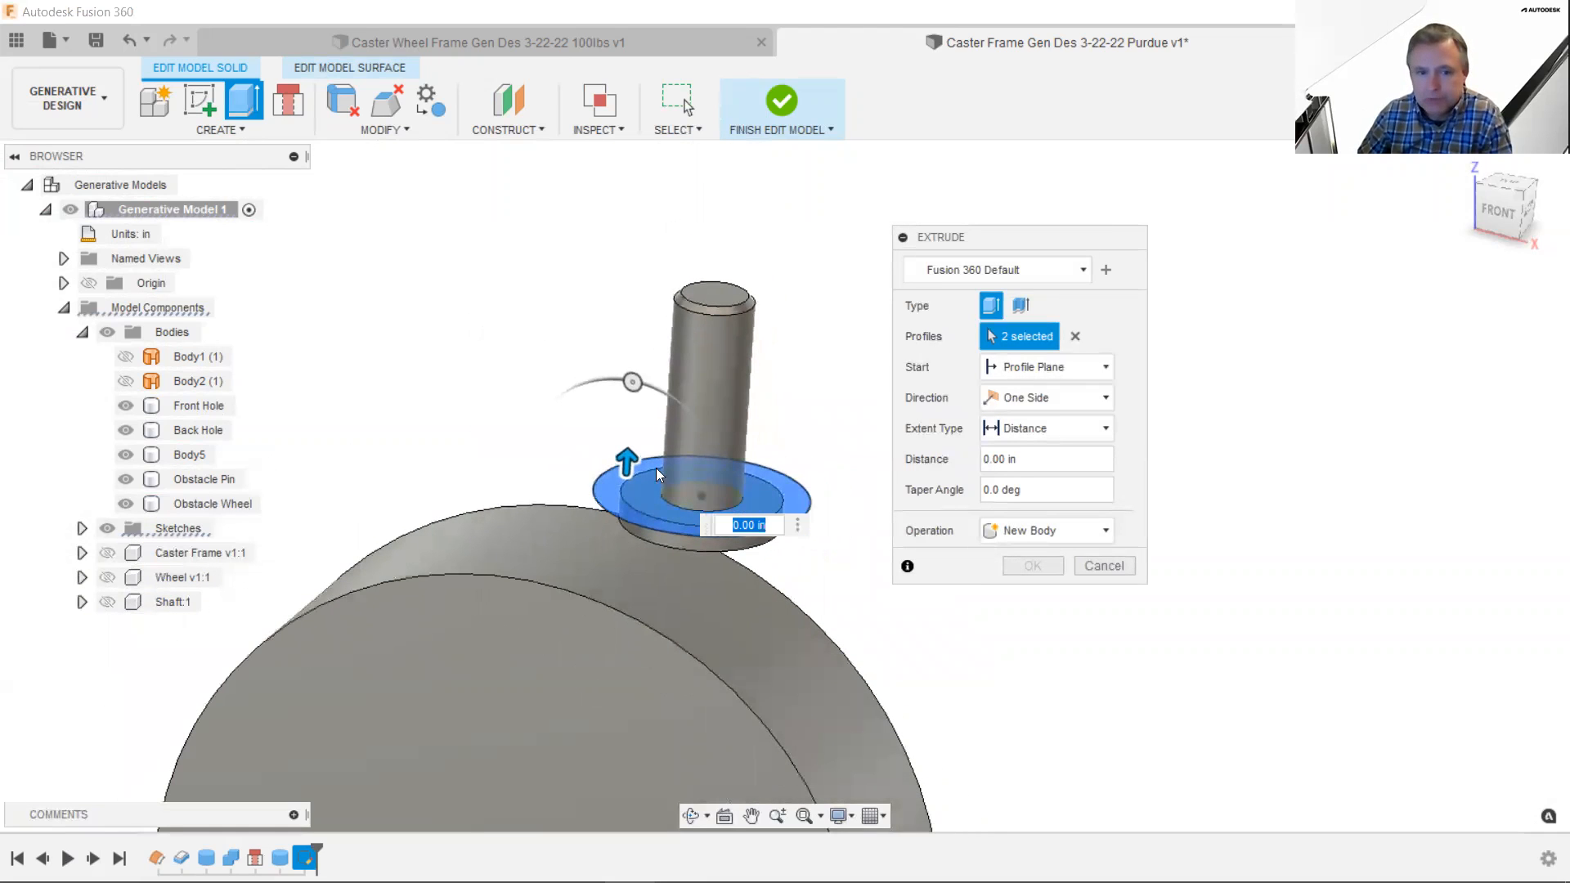
left_click_drag(634, 462, 632, 267)
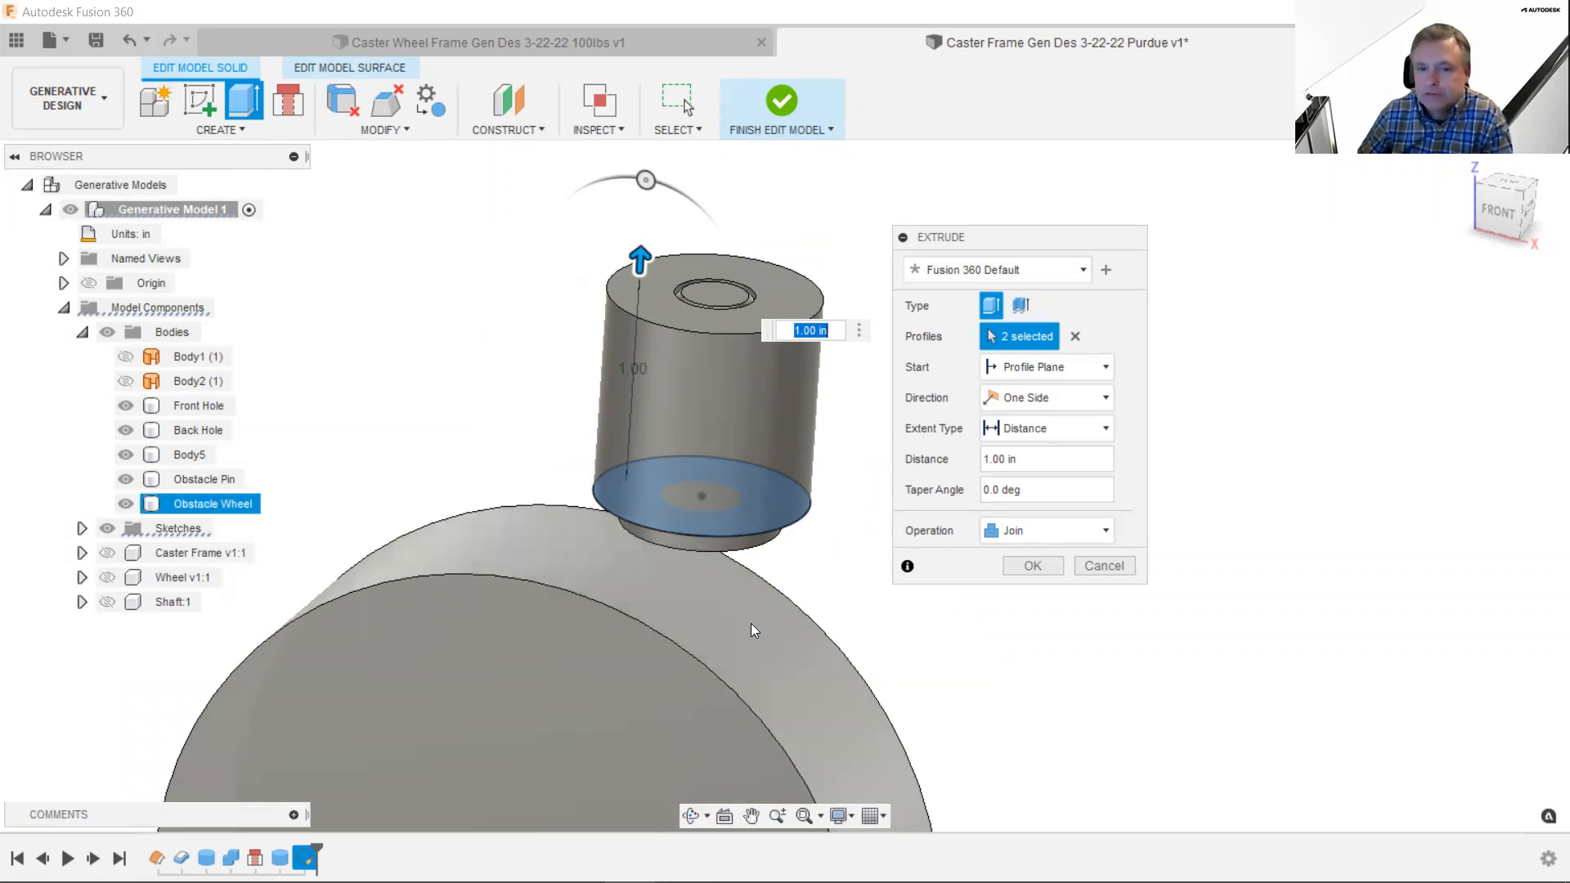
left_click(1014, 532)
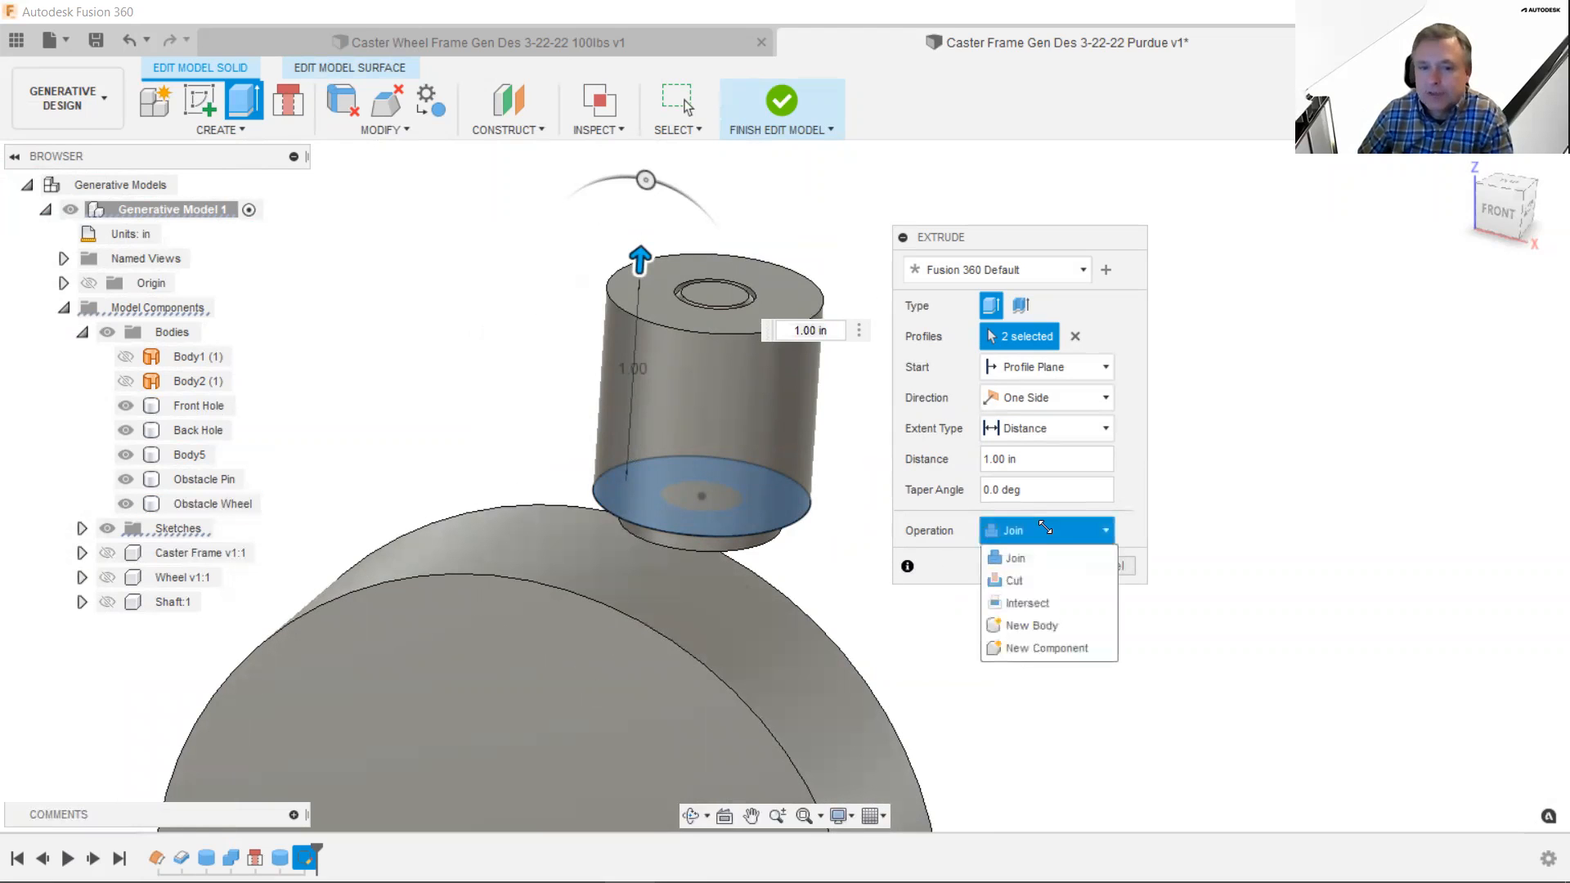
left_click(1055, 625)
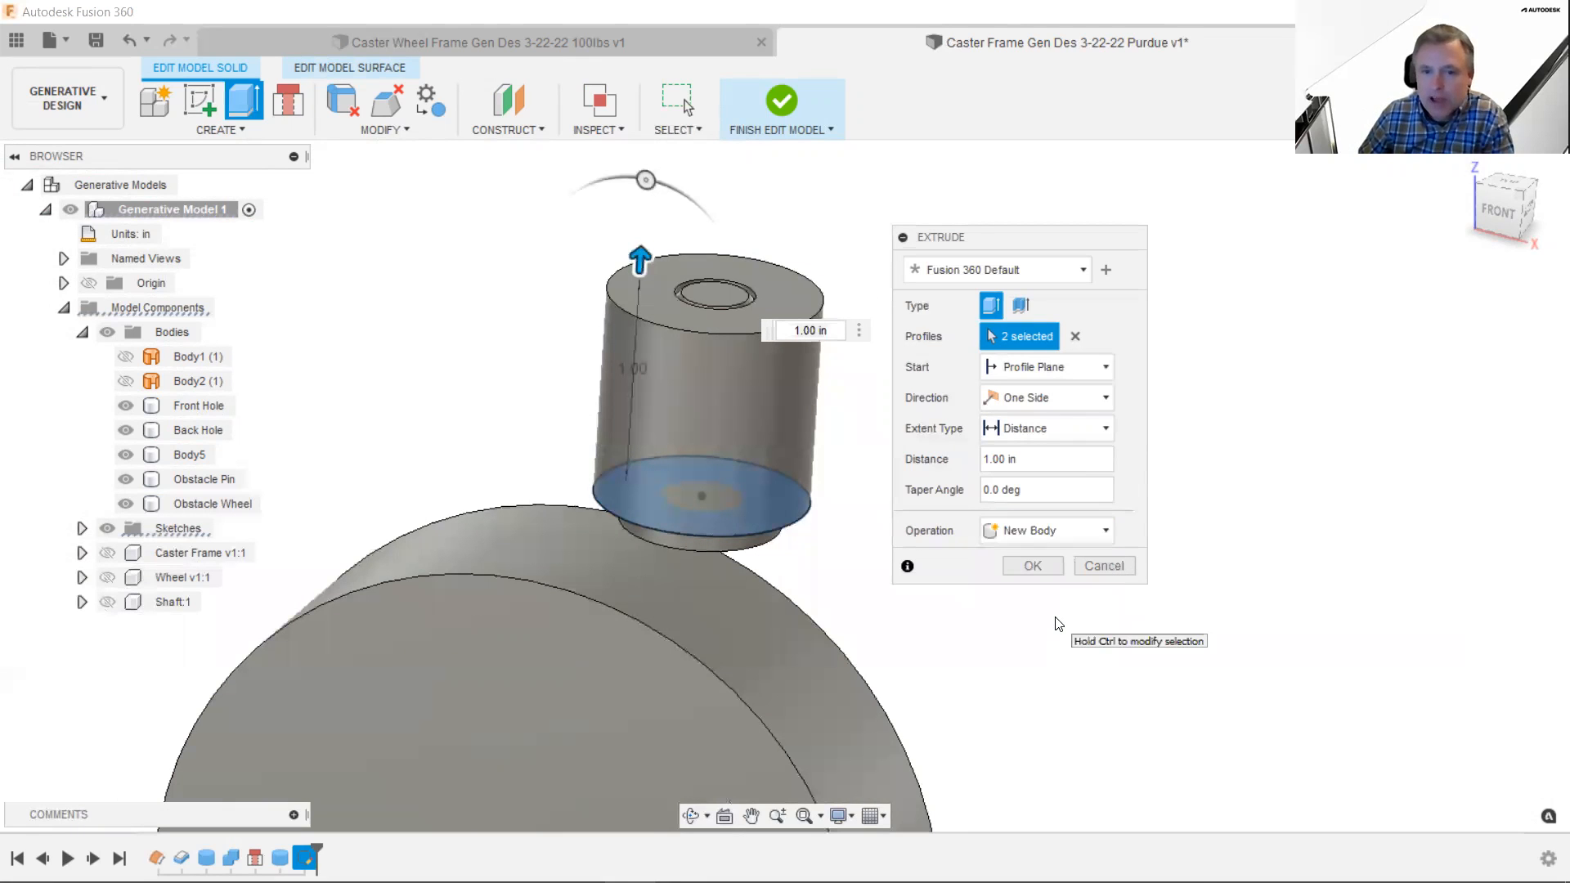
left_click(1041, 564)
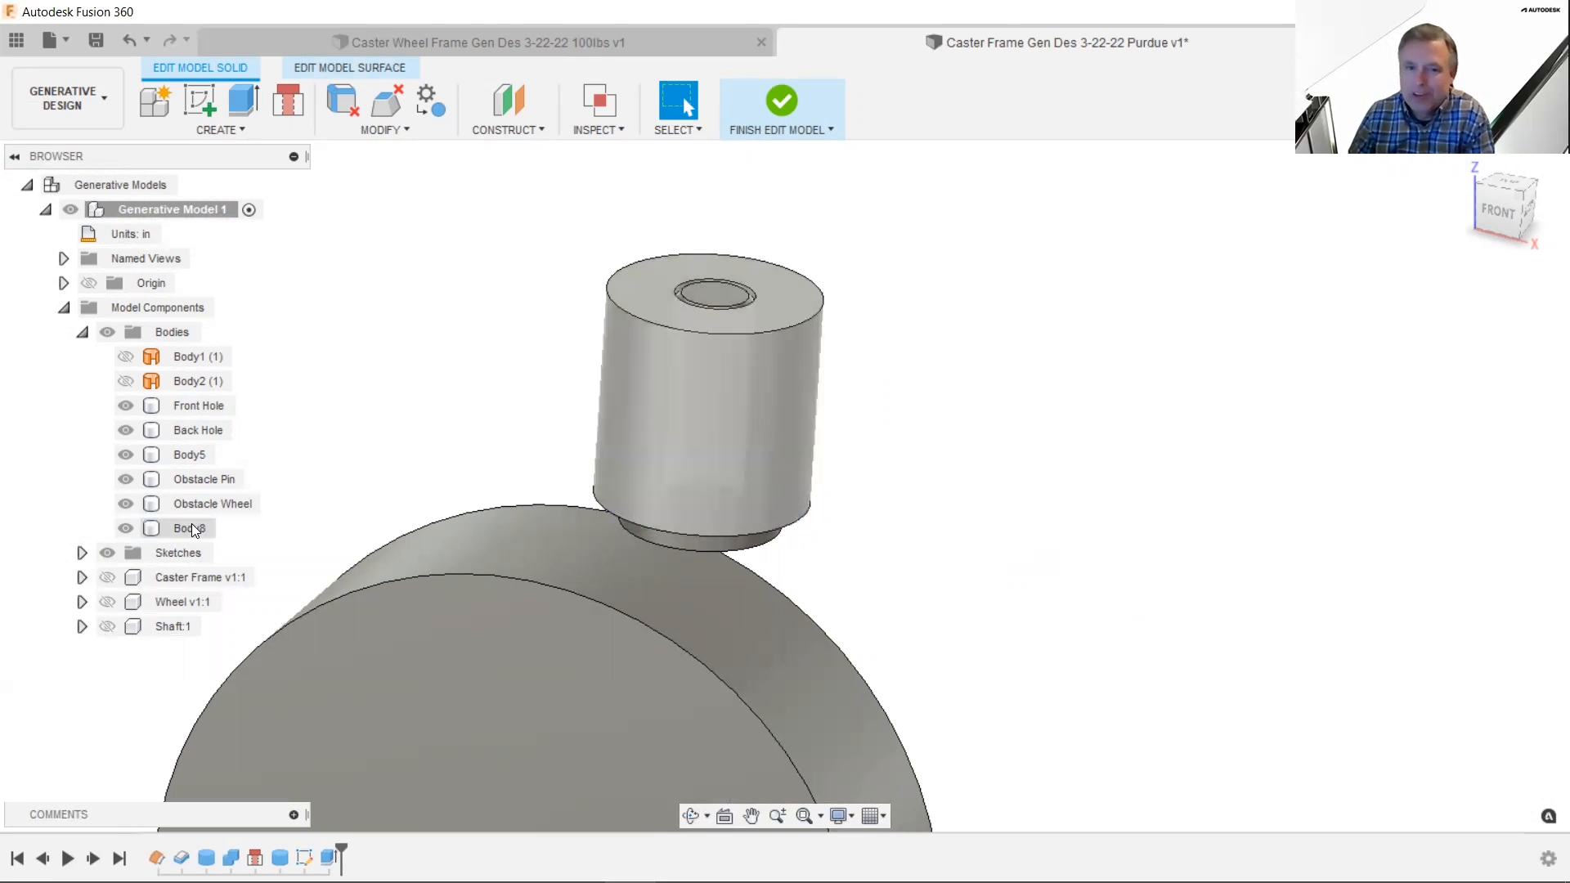
- Finish editing the model and add the new cylinder around the pin to the study's obstacle geometry
left_click(775, 113)
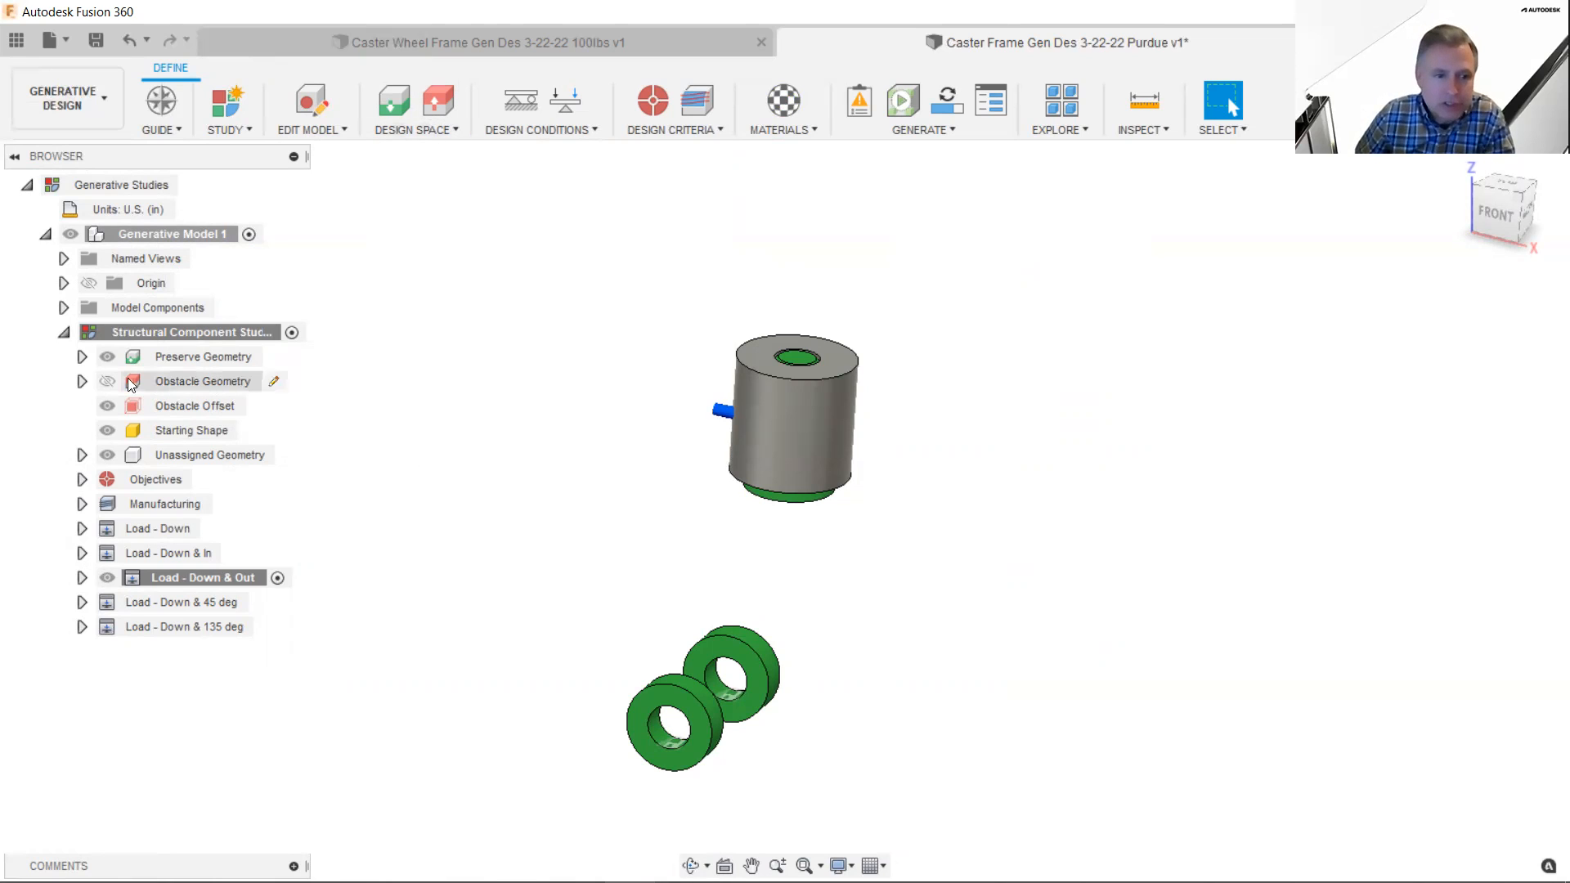
left_click(81, 381)
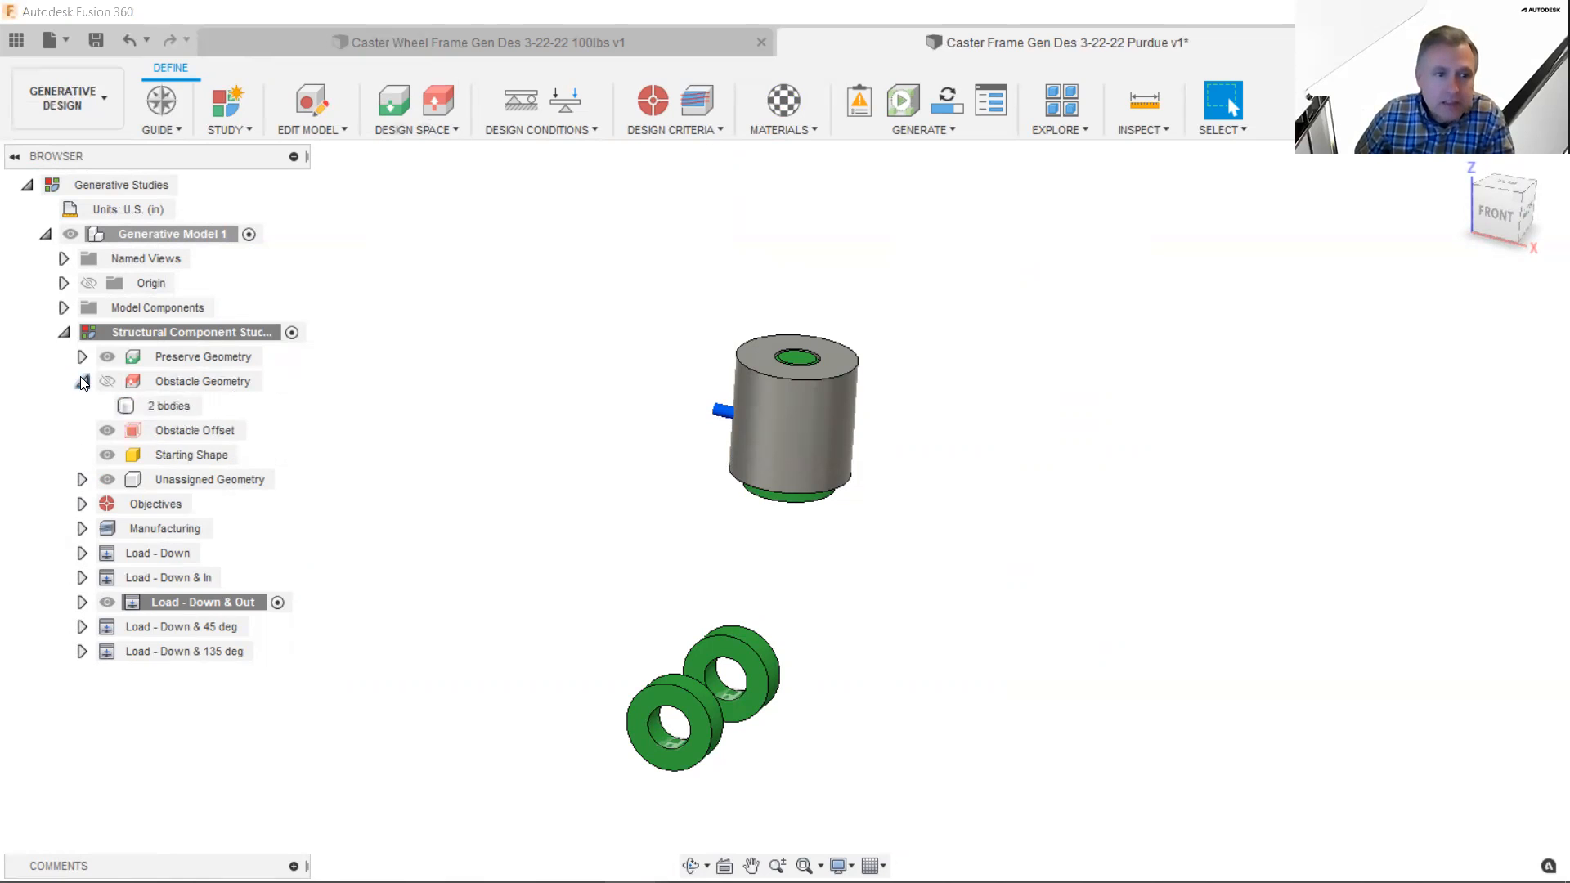
mouse_move(208, 383)
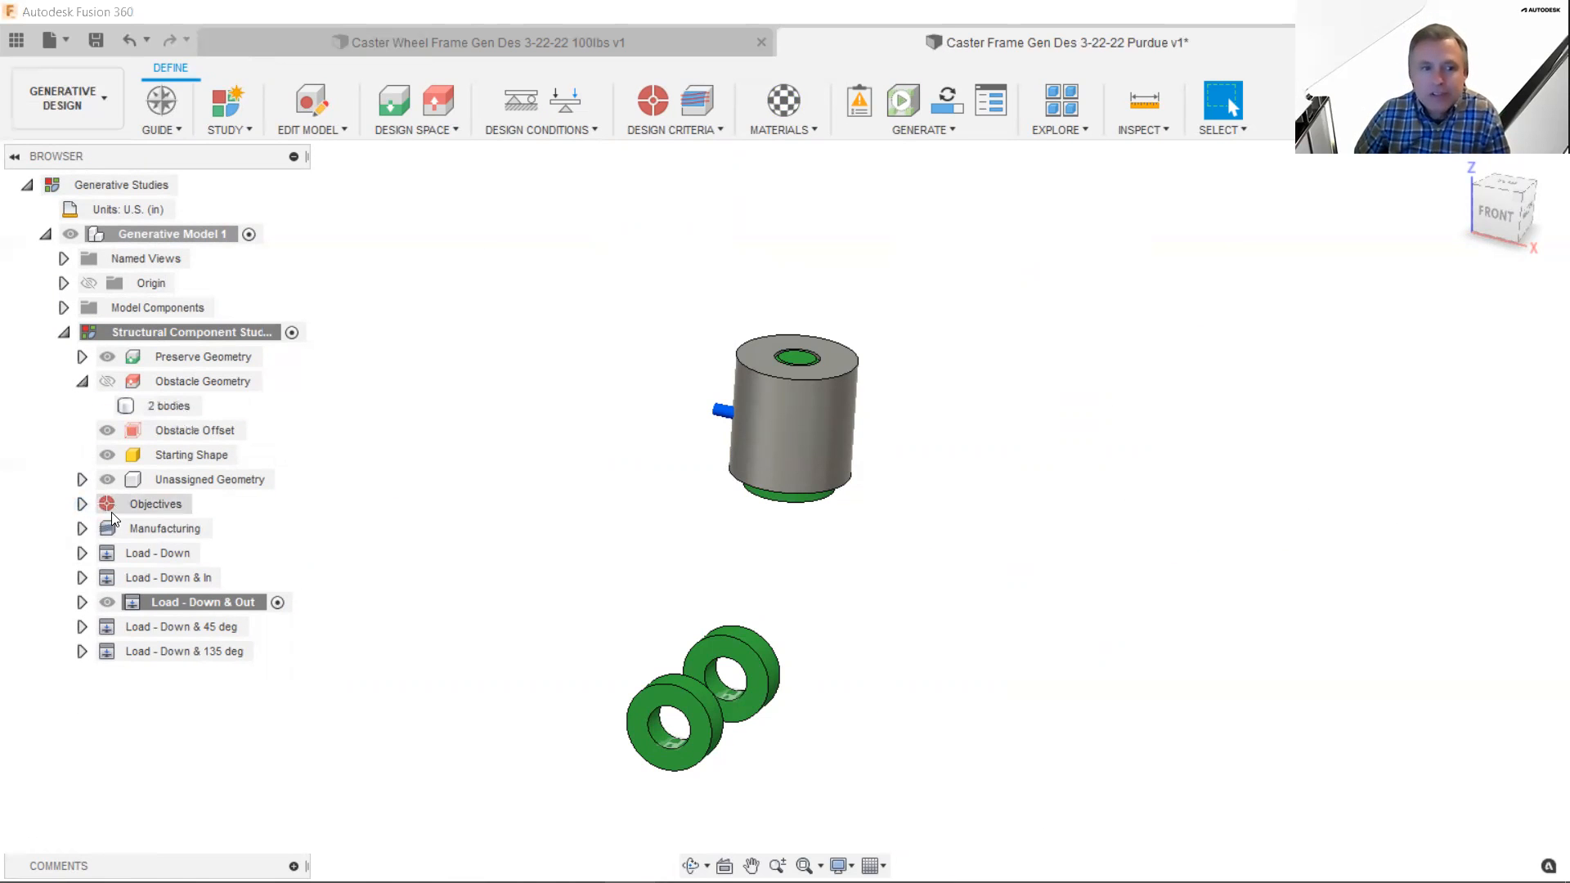
left_click(276, 381)
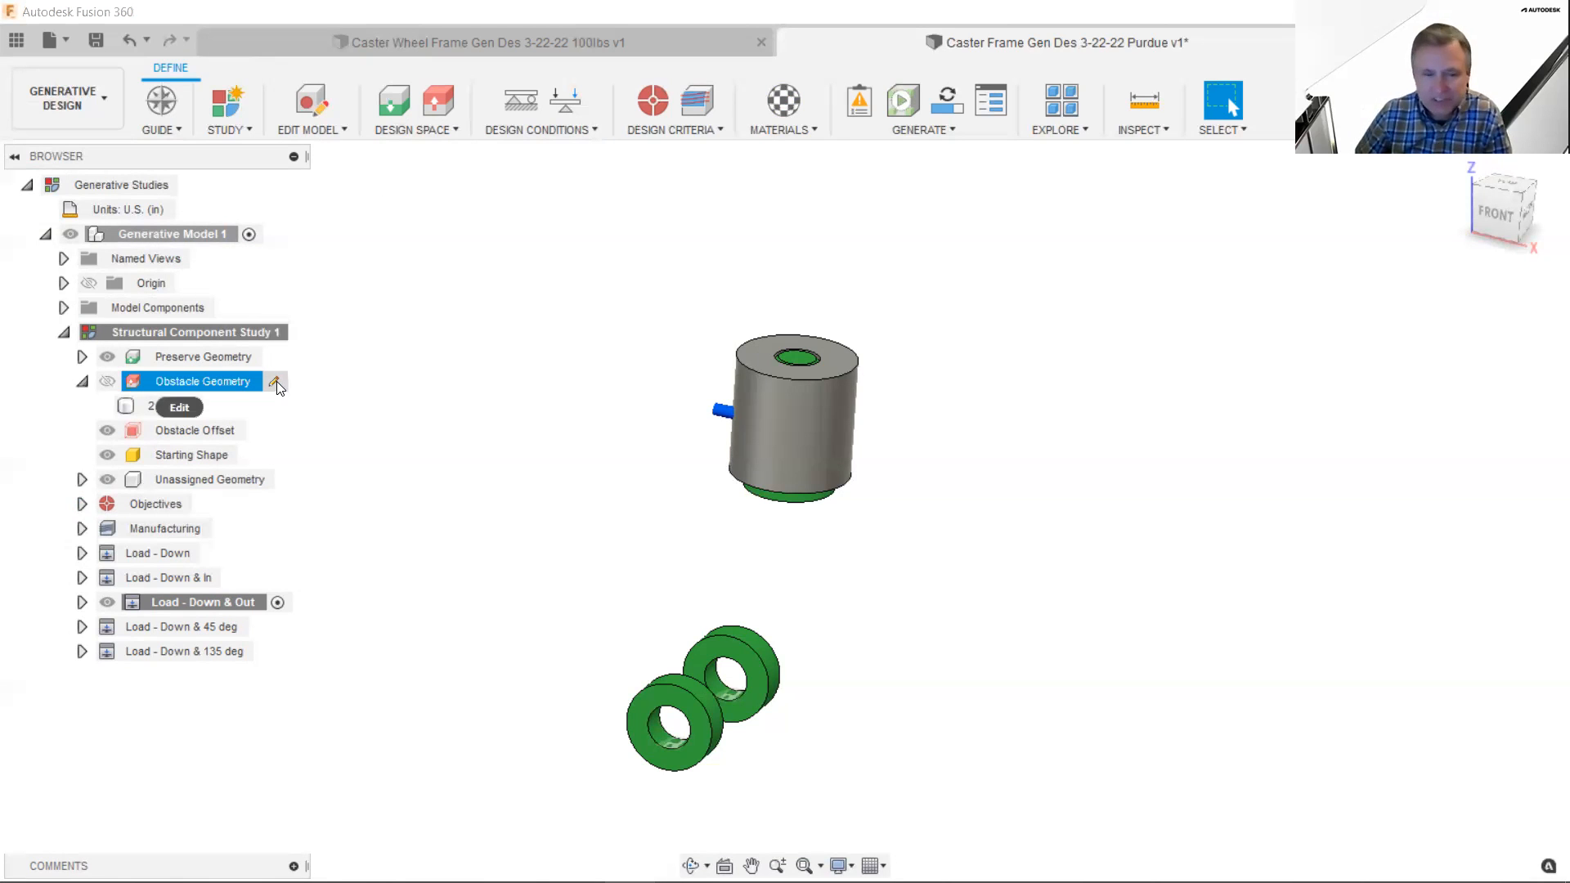
left_click(276, 381)
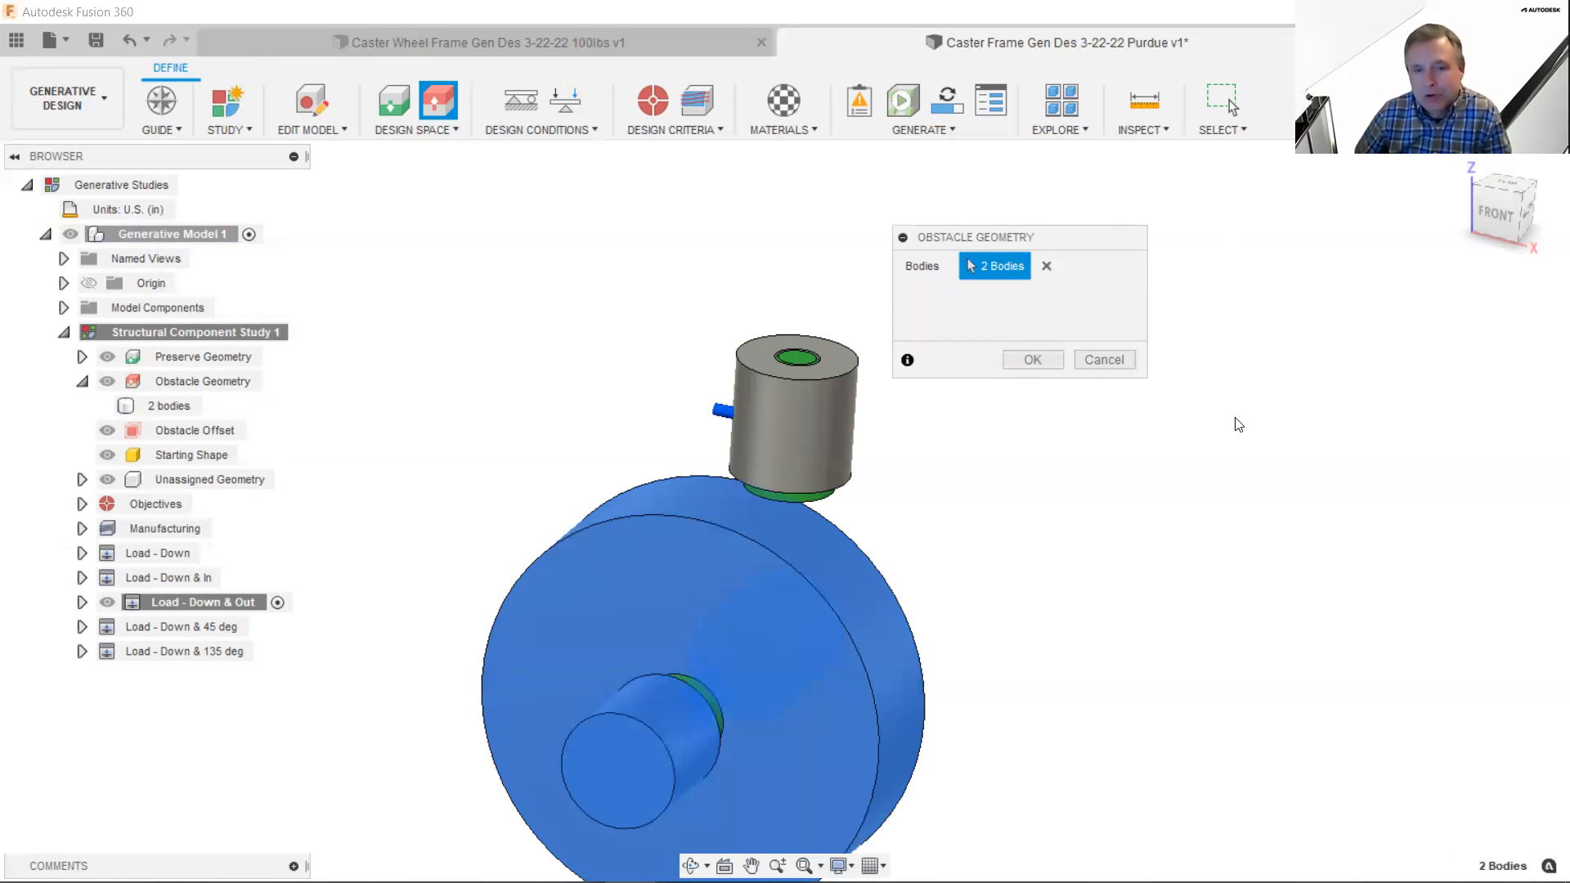
left_click(834, 412)
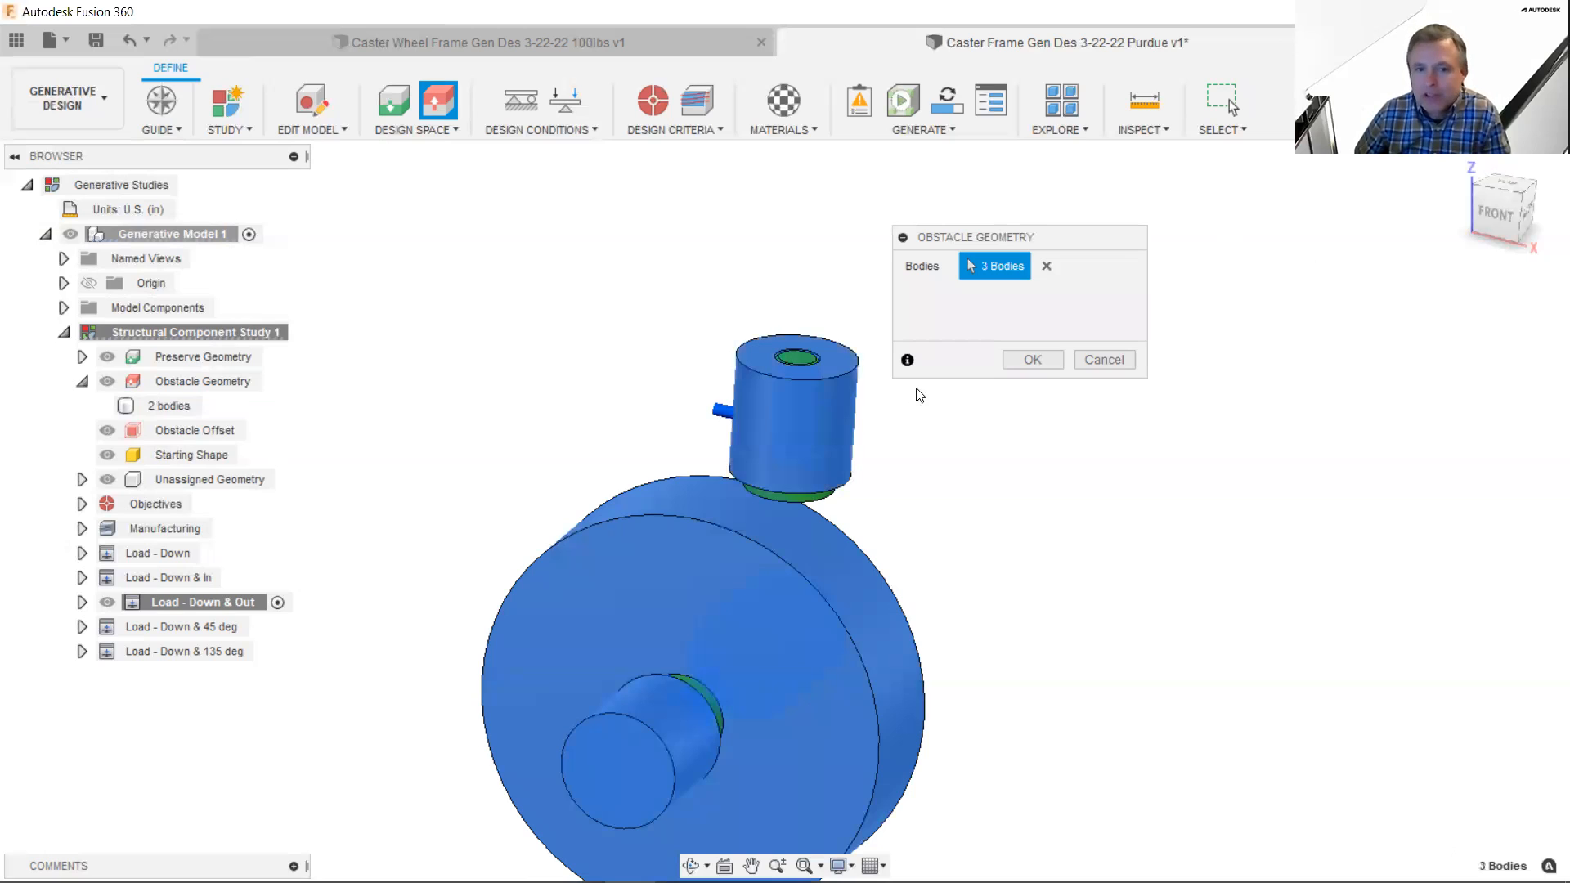
left_click(1029, 364)
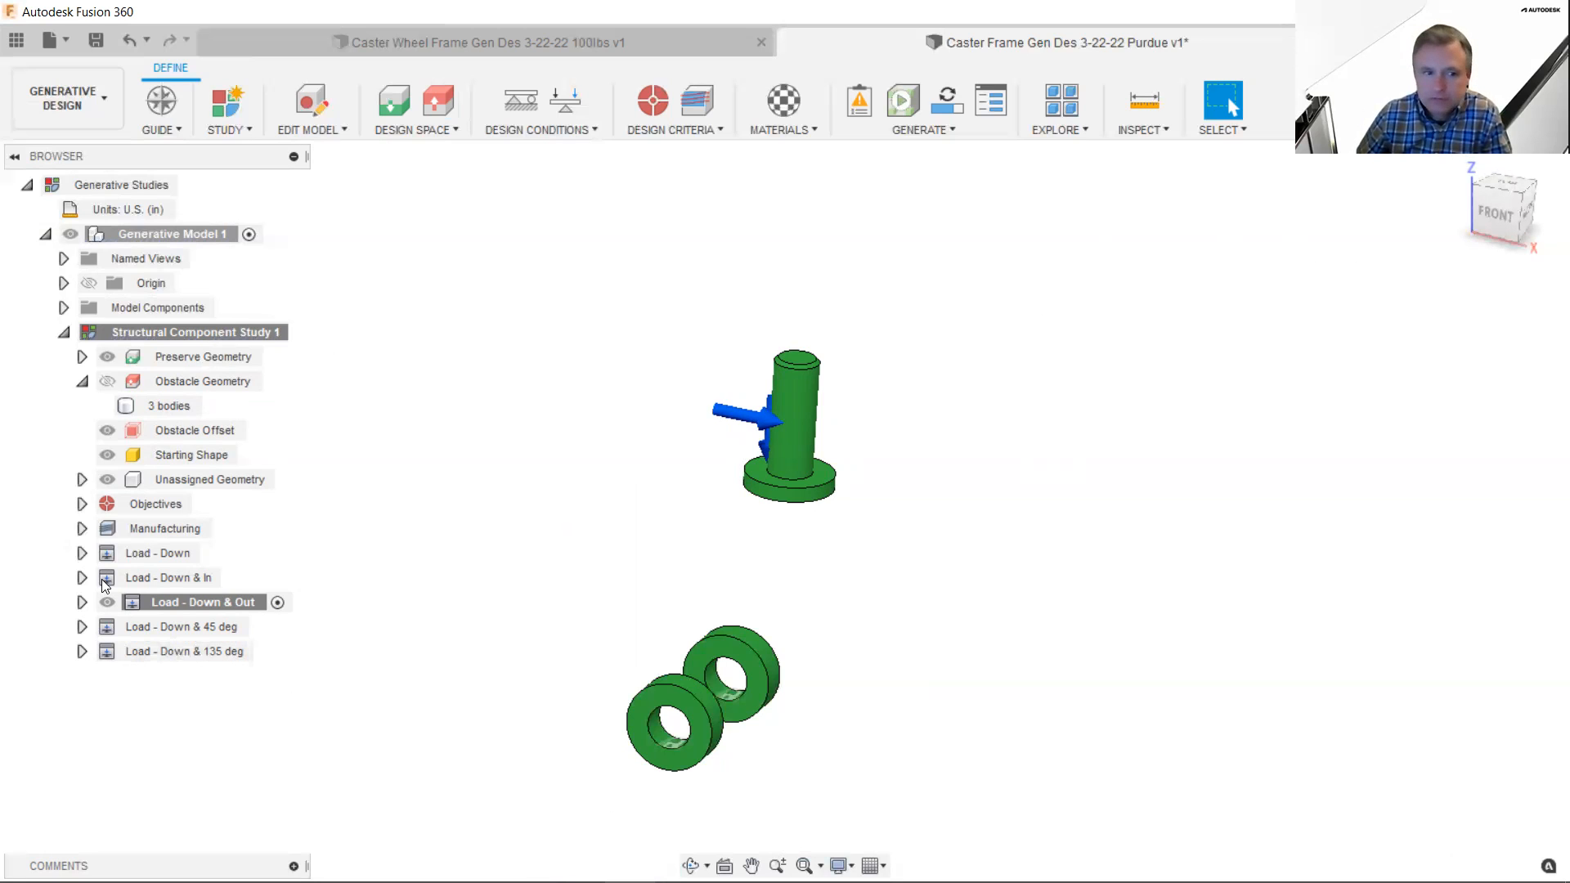
- Show the obstacle geometry to check the wheel, axle and pin obstacles, and hide it again
left_click(106, 382)
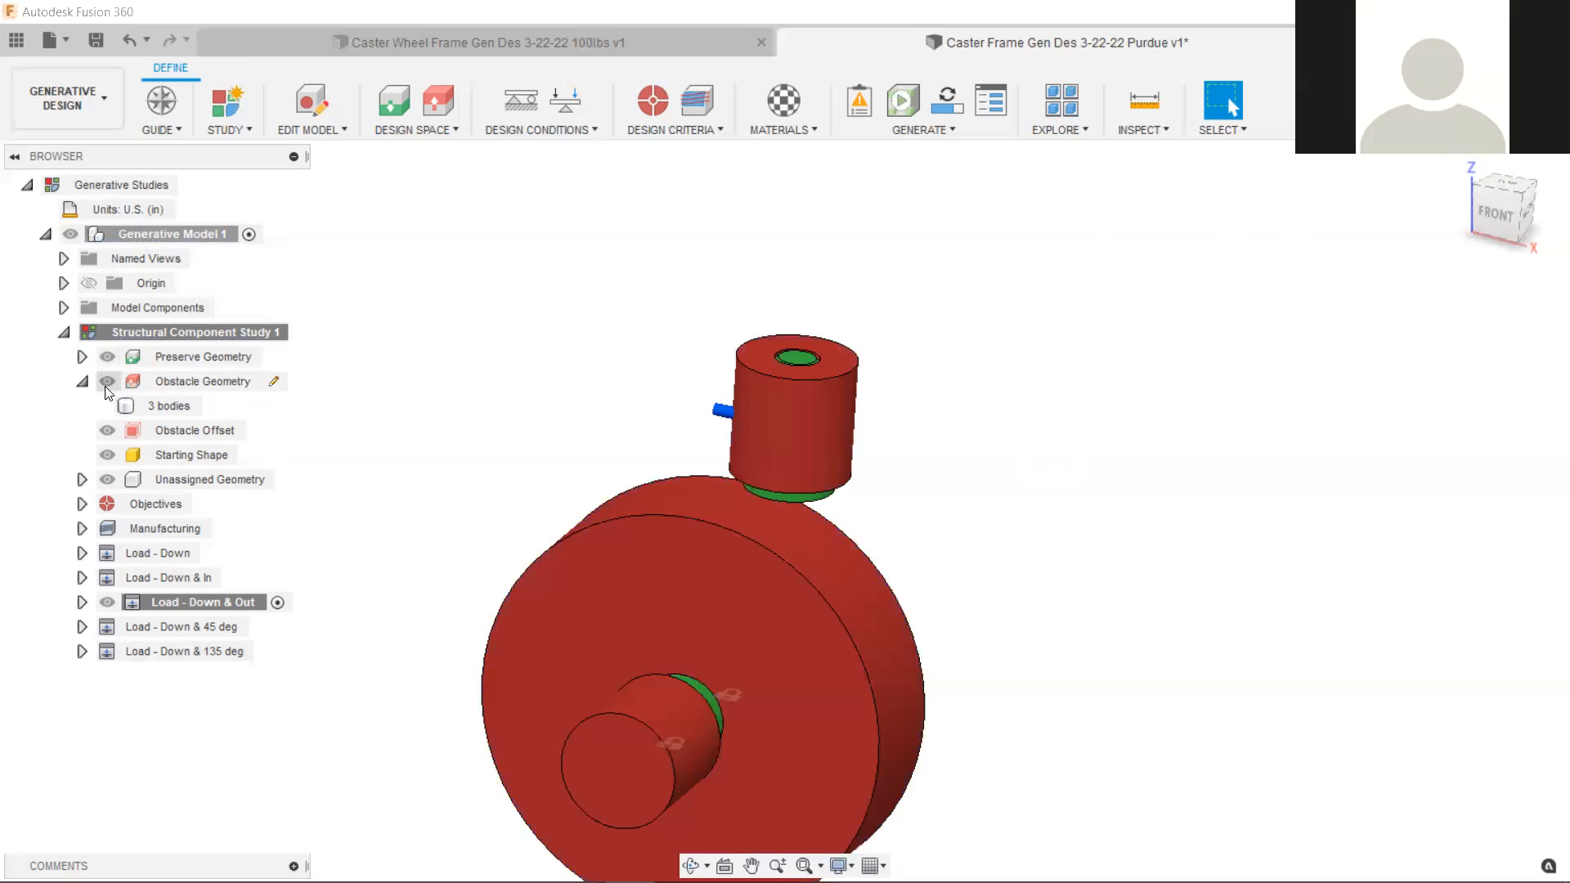
left_click(106, 382)
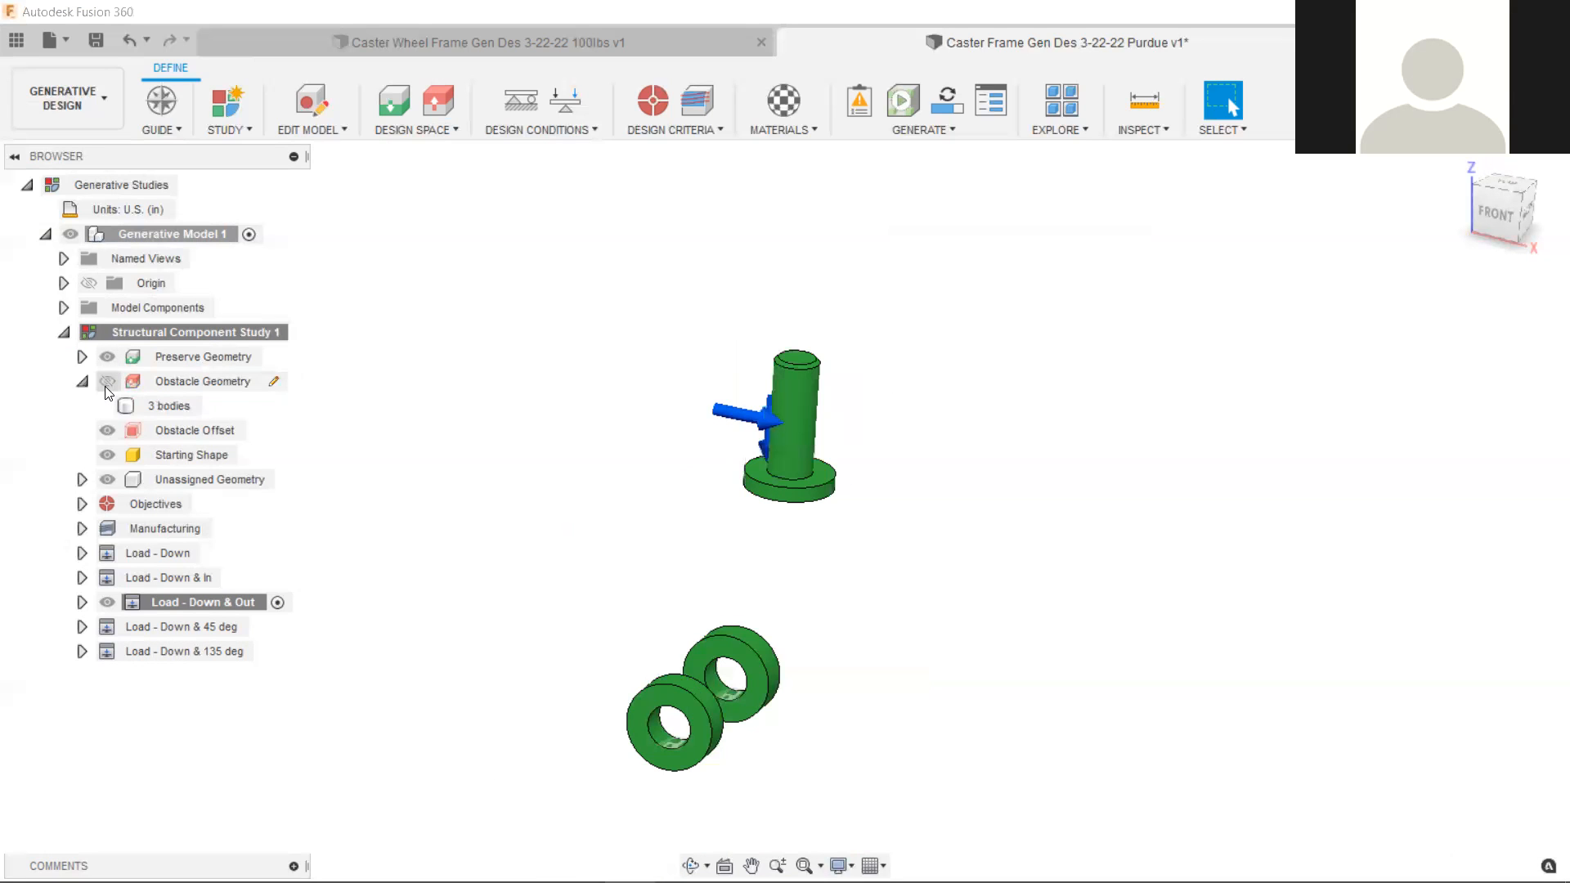
left_click(107, 383)
left_click(108, 382)
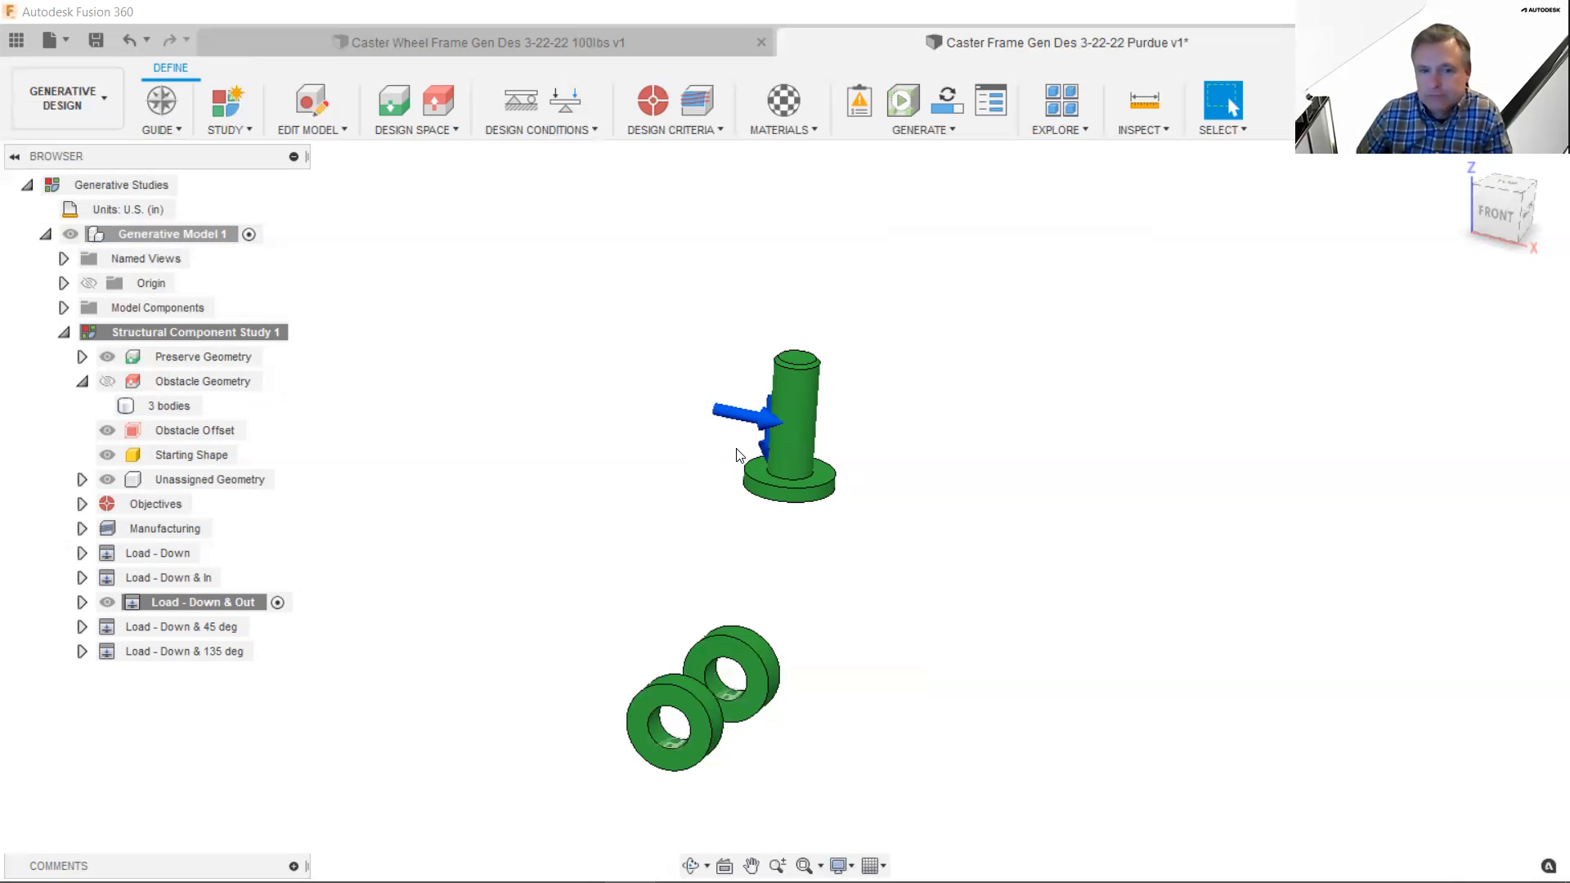
- Make Load - Down the active load case of the study and check its loads
left_click(263, 602)
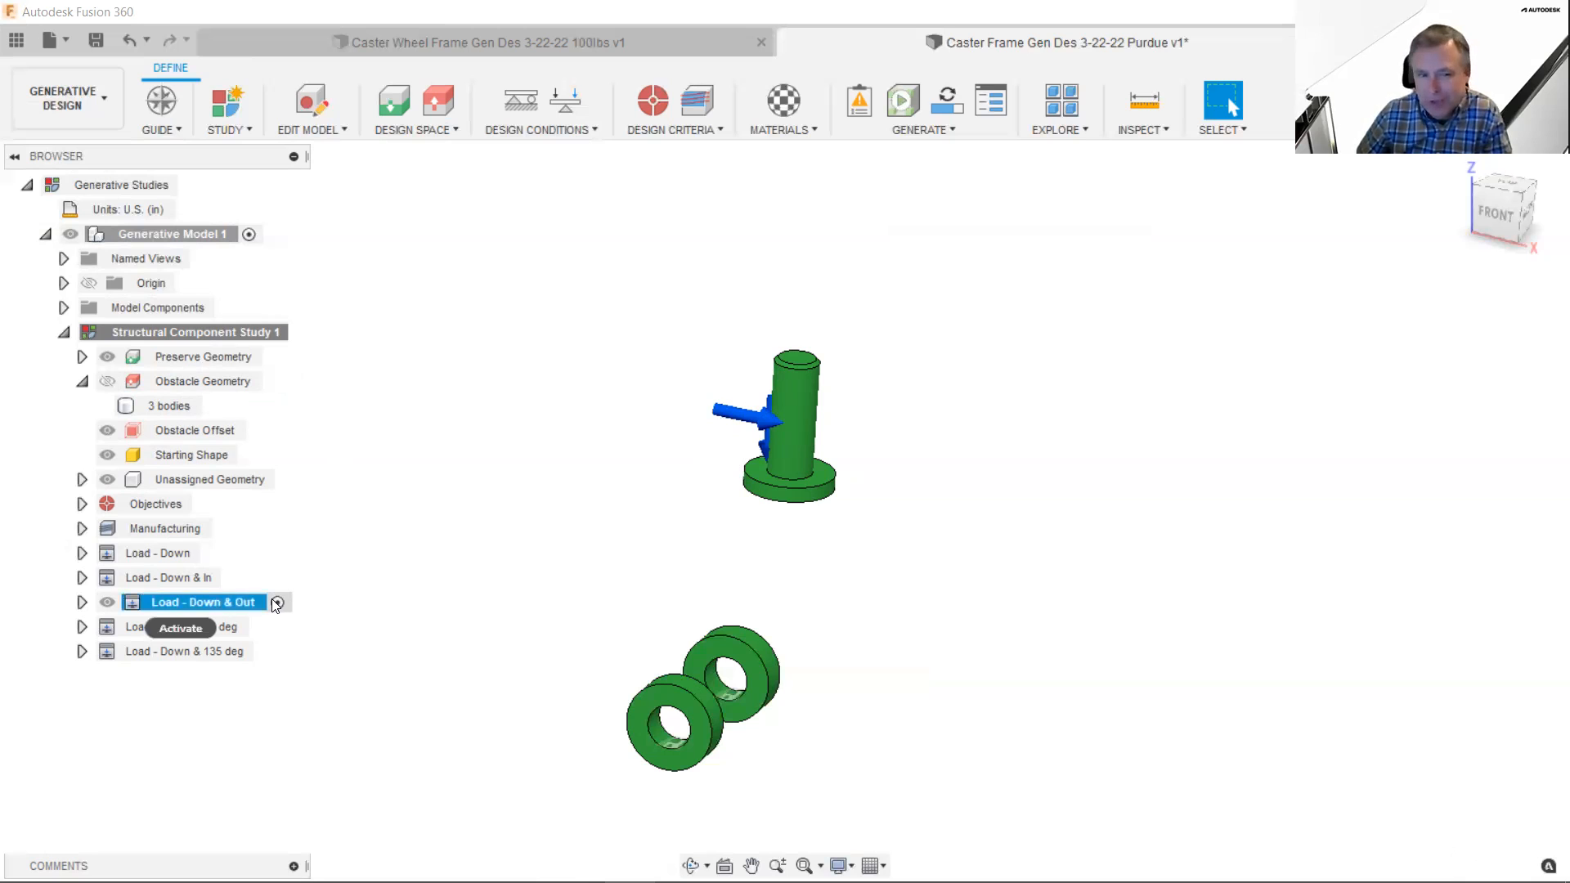
left_click(277, 603)
left_click(211, 554)
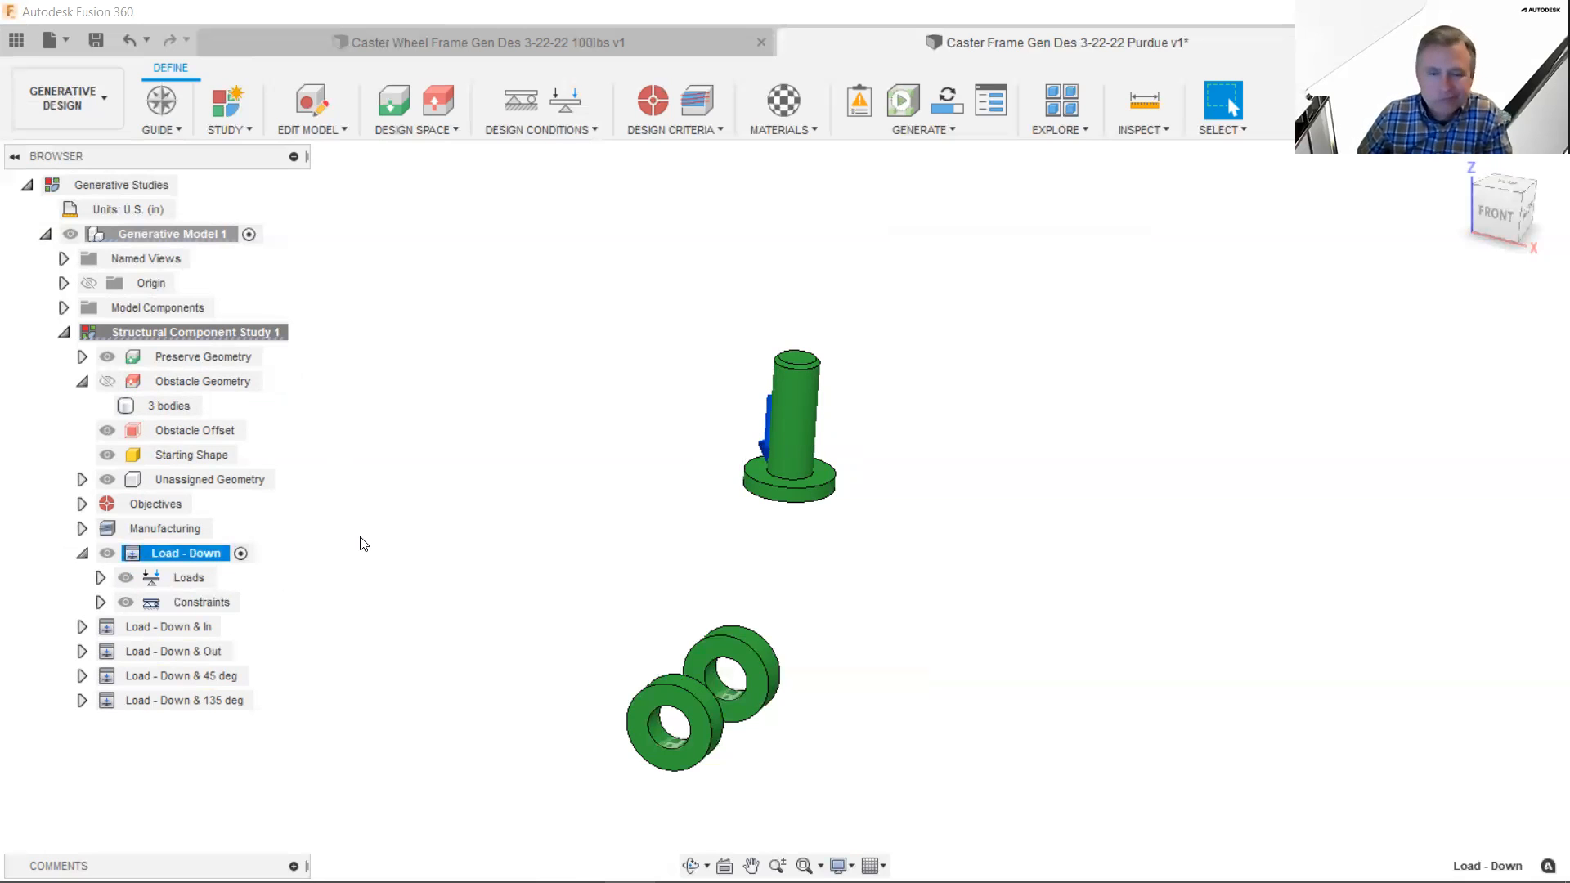
left_click(125, 578)
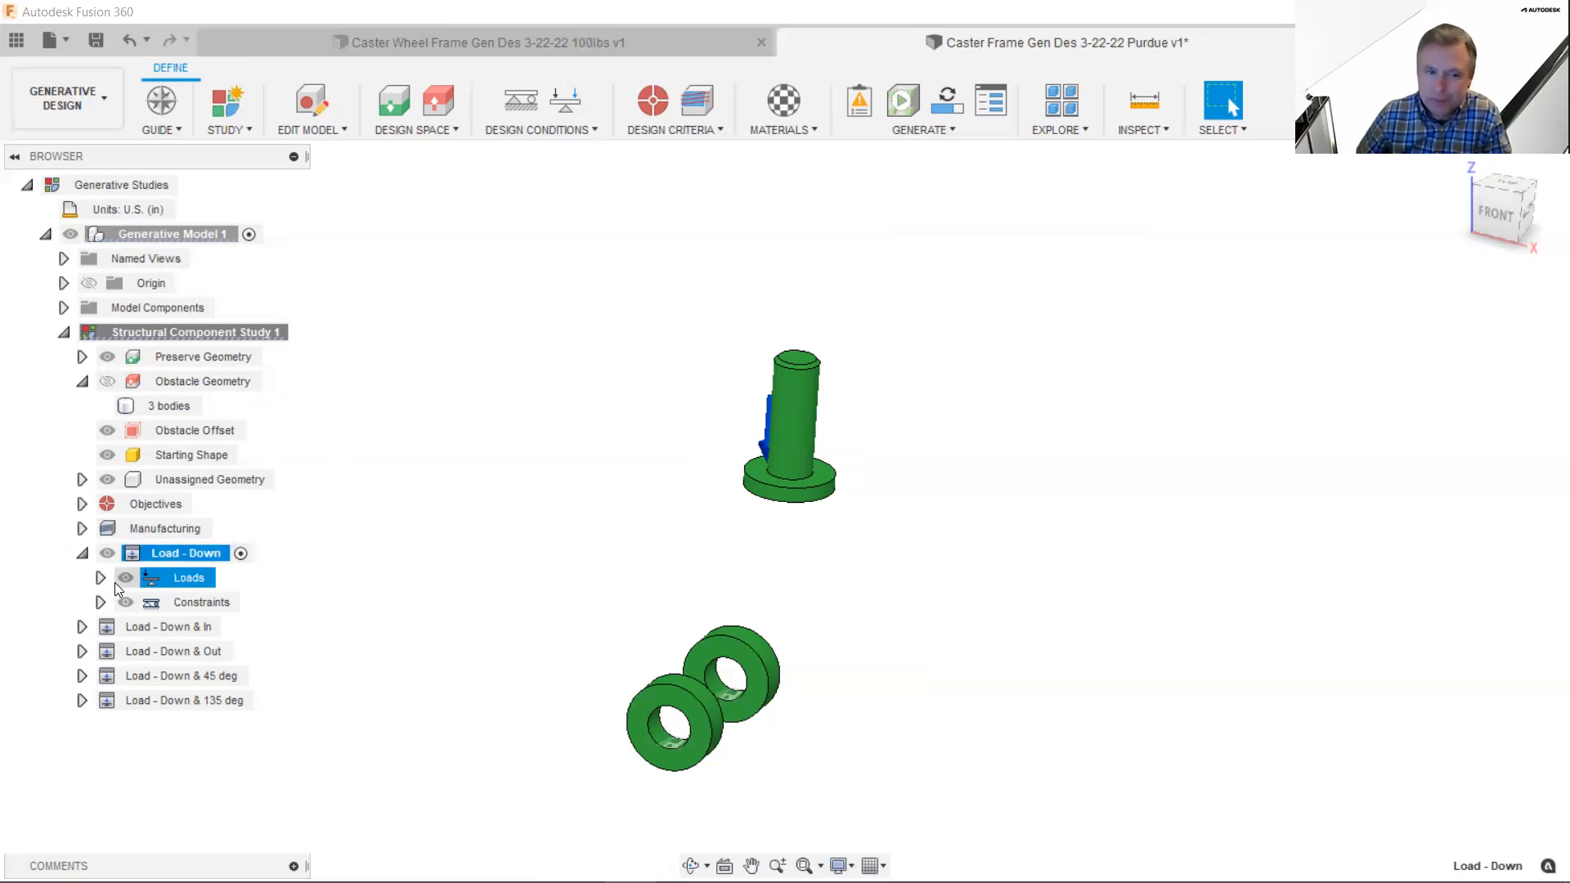
left_click(125, 578)
left_click(125, 577)
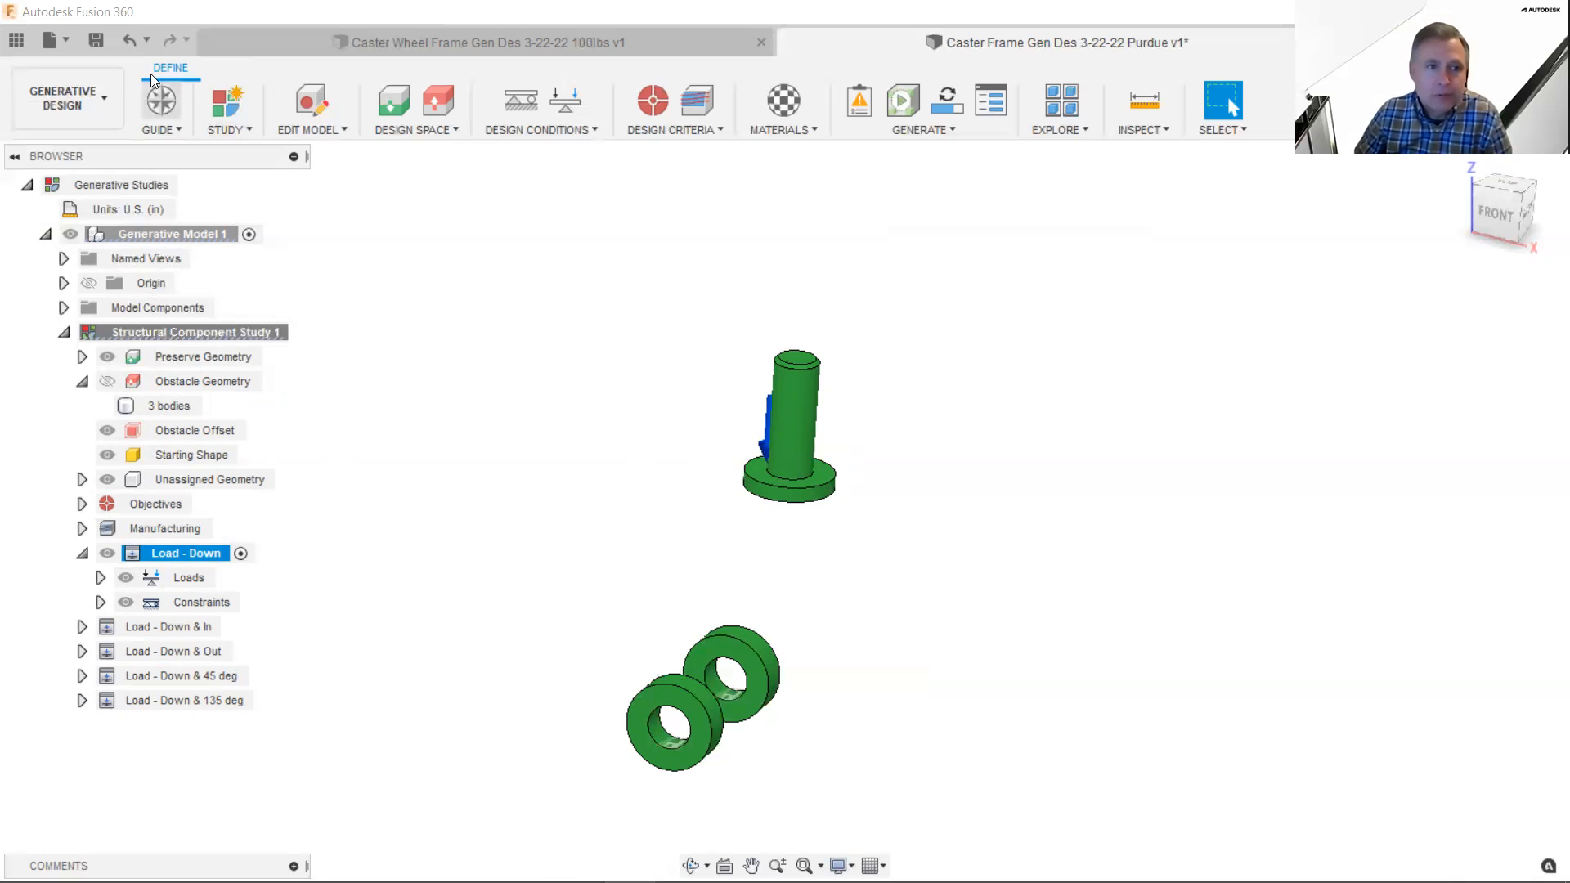
- Start saving the design with the version description "Added Gen Des STudy"
left_click(95, 41)
left_click_drag(803, 419, 459, 385)
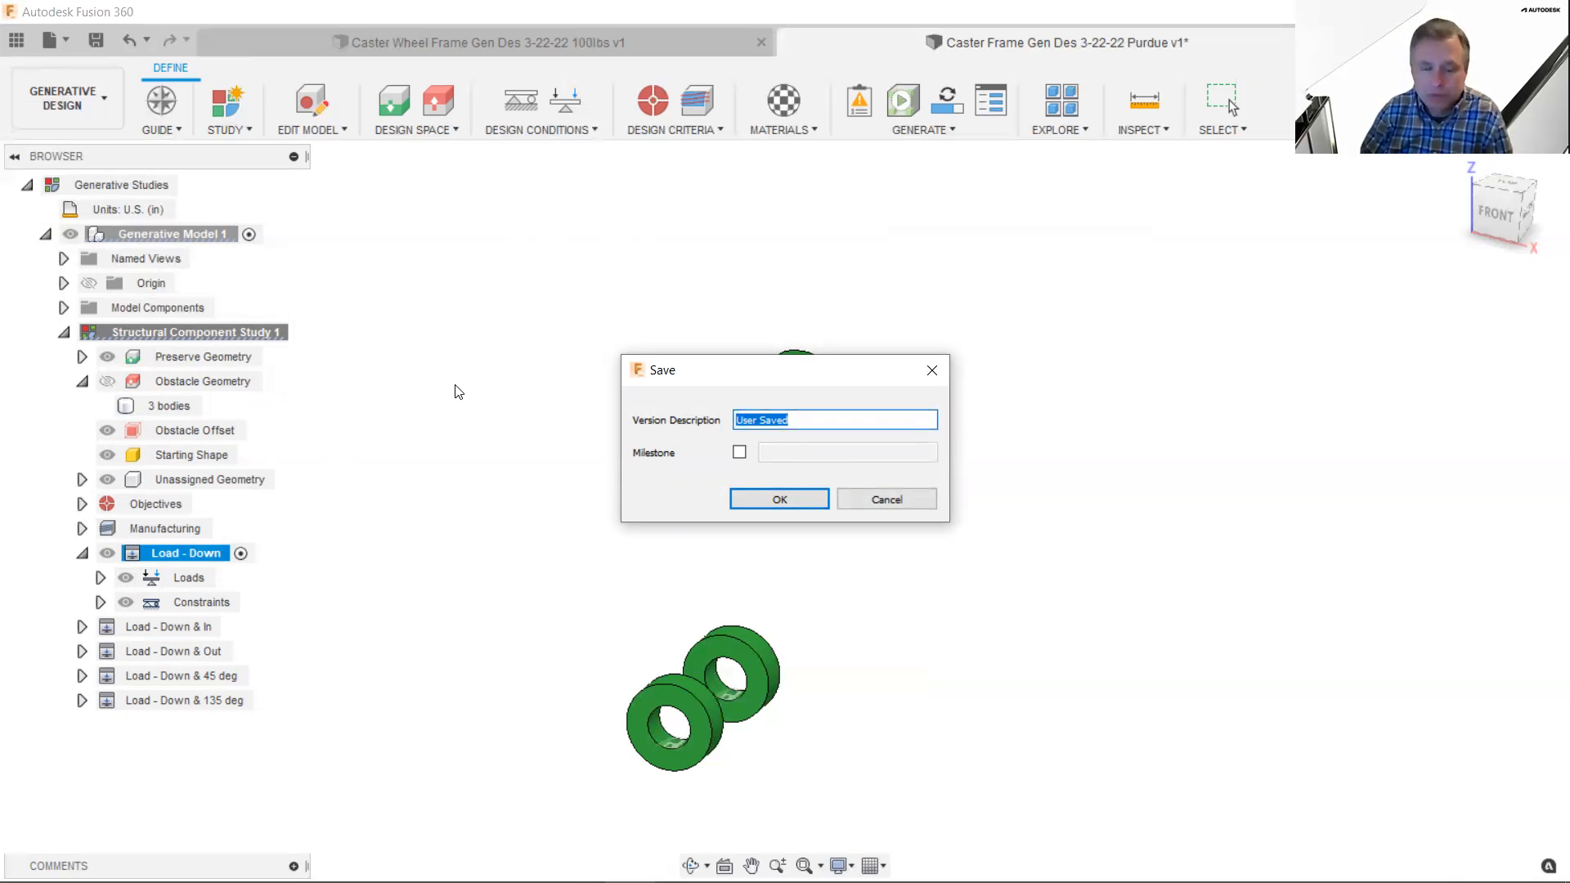
type("A")
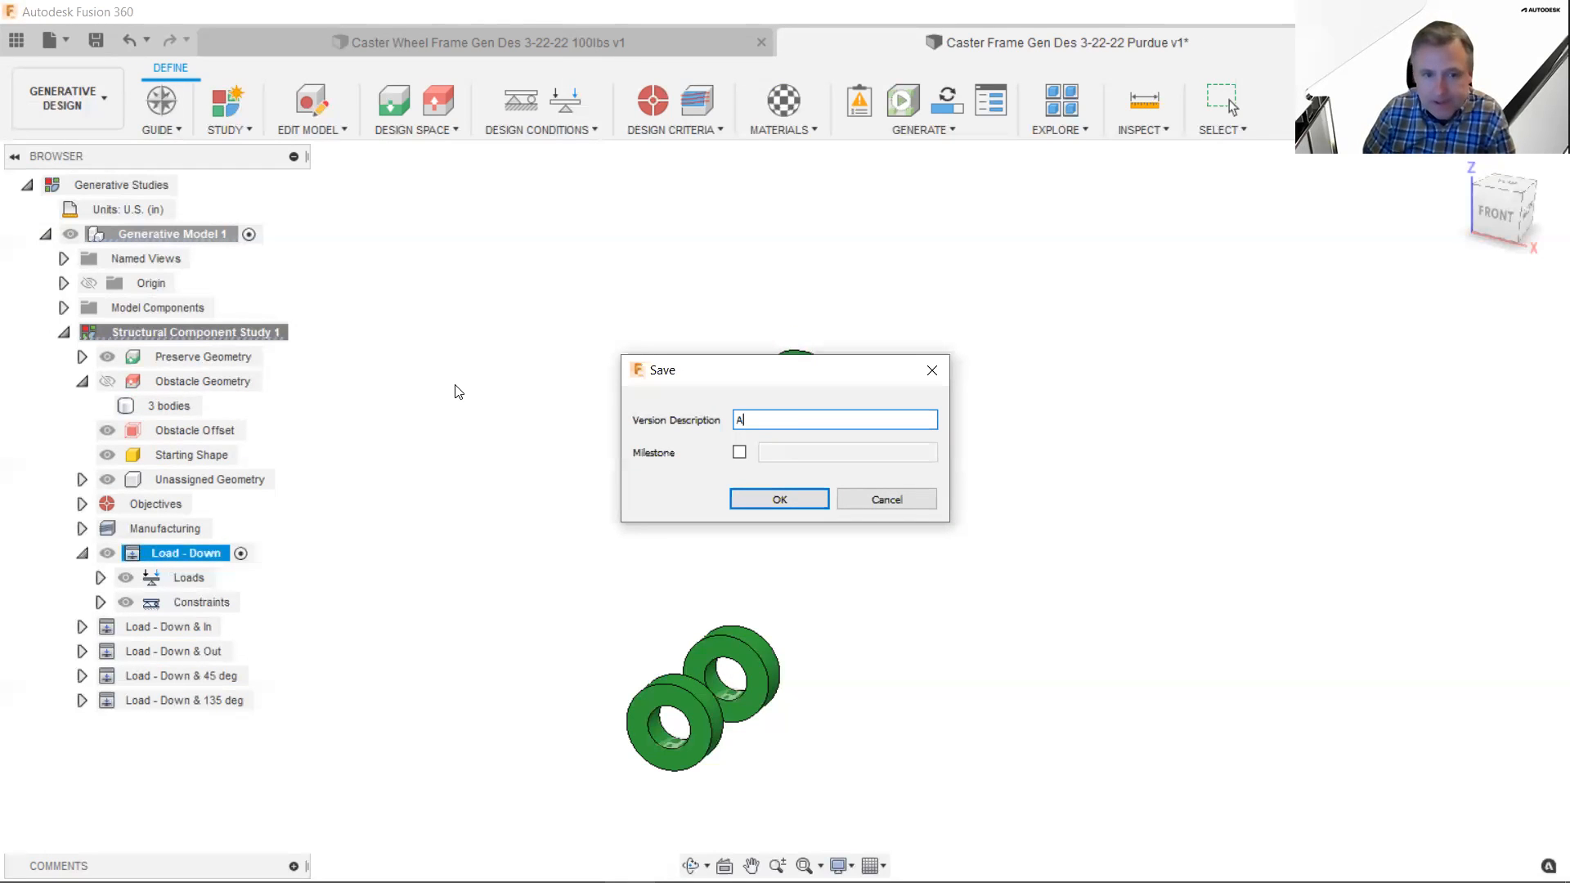
type("dded ")
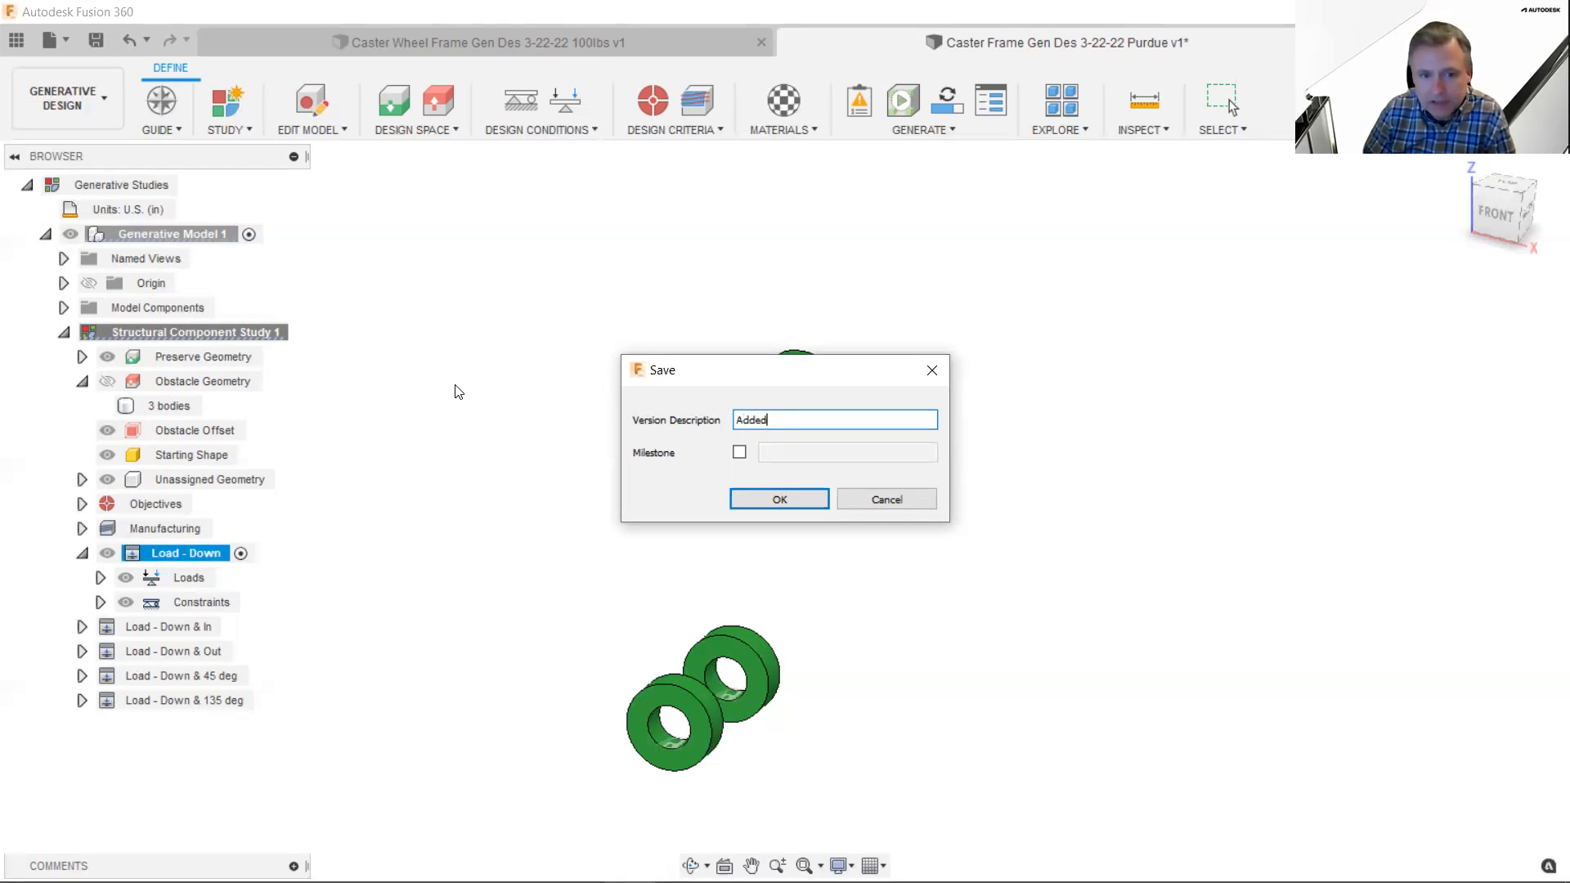
type("Gen D")
key("BackSpace")
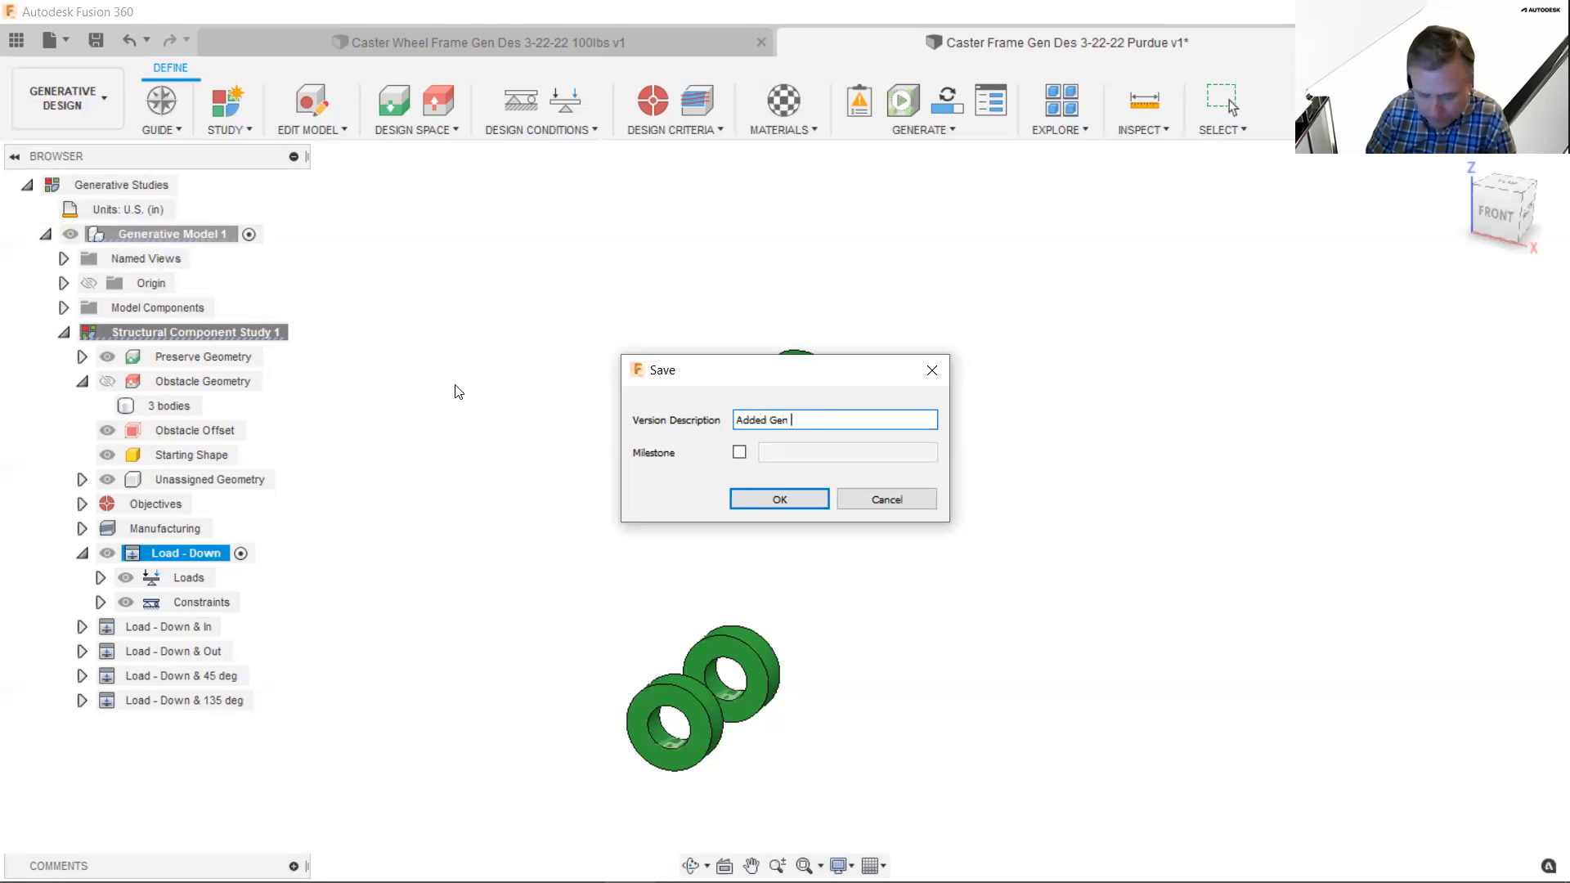
type("Des")
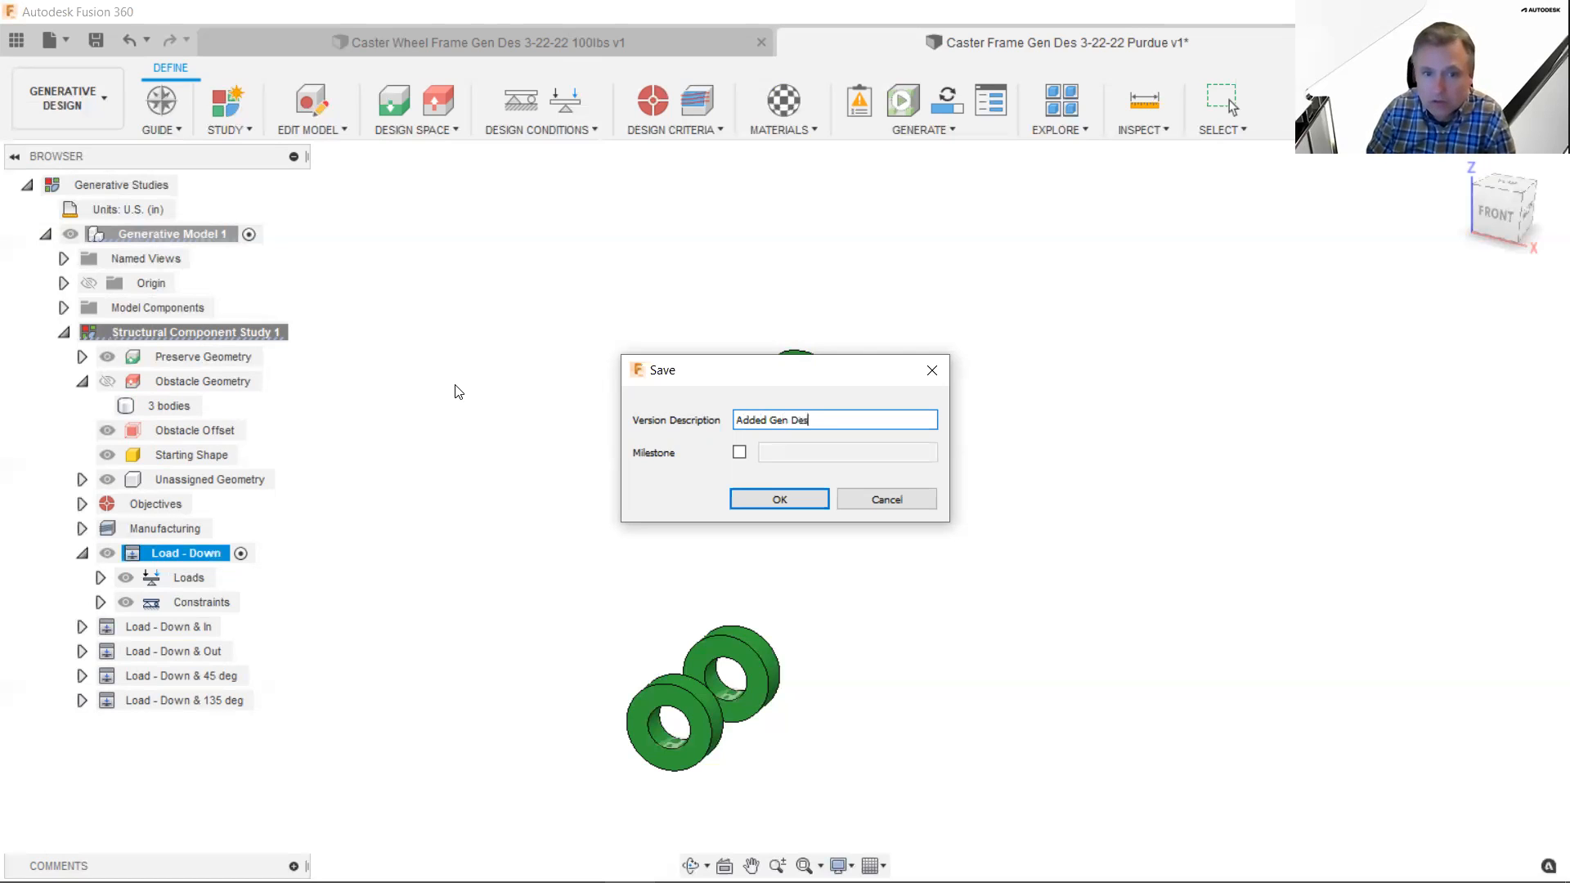
type(" STudy")
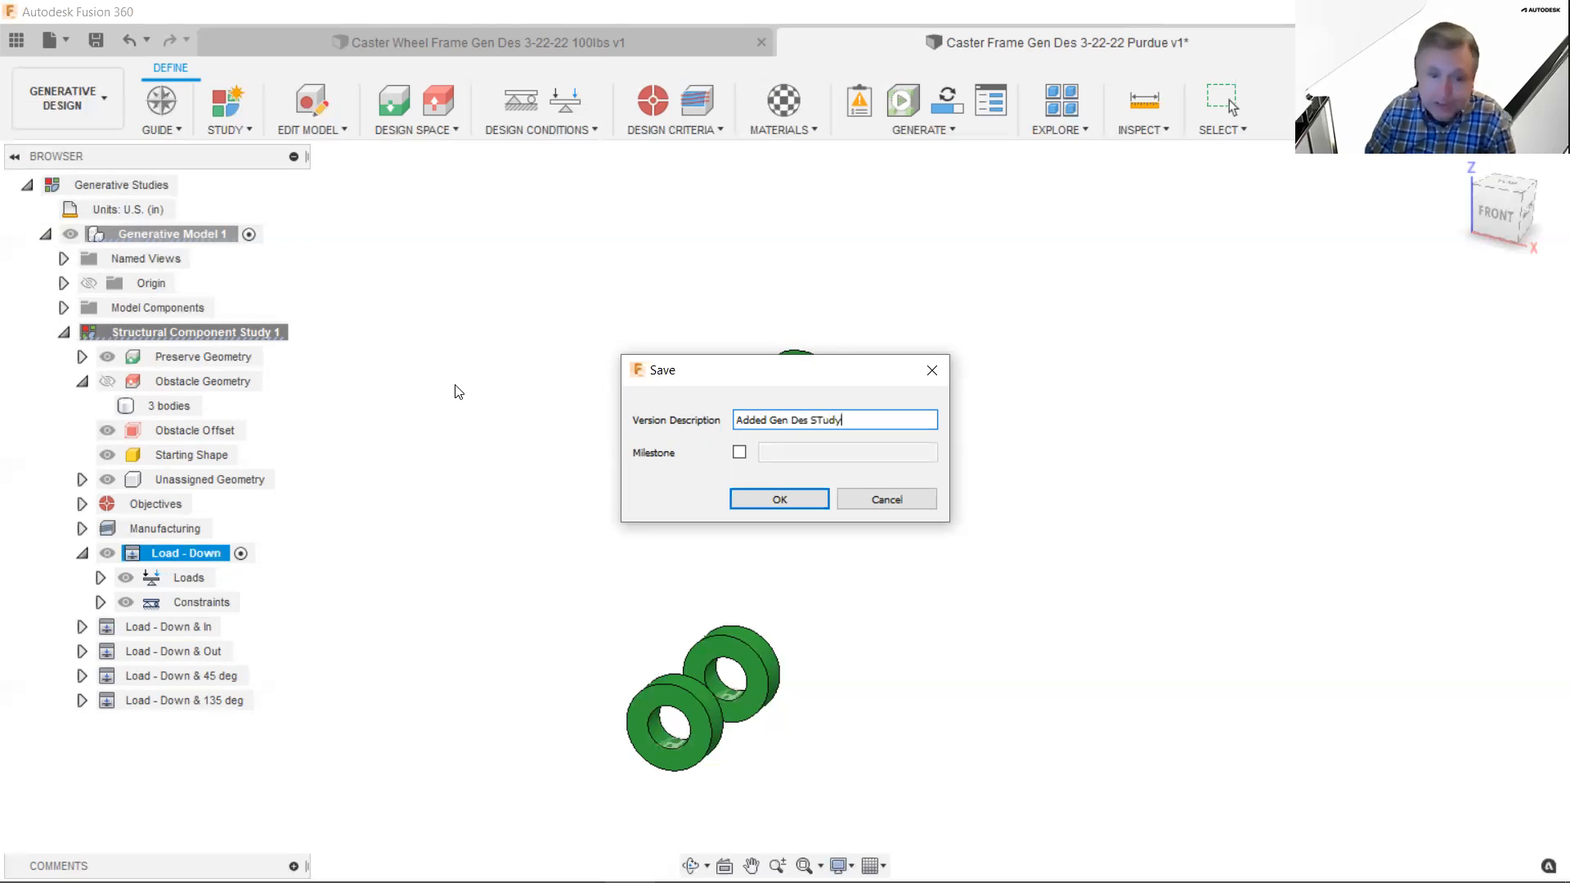
- Replace the opening word of the version description with "Finished" and save the new version
key("Left")
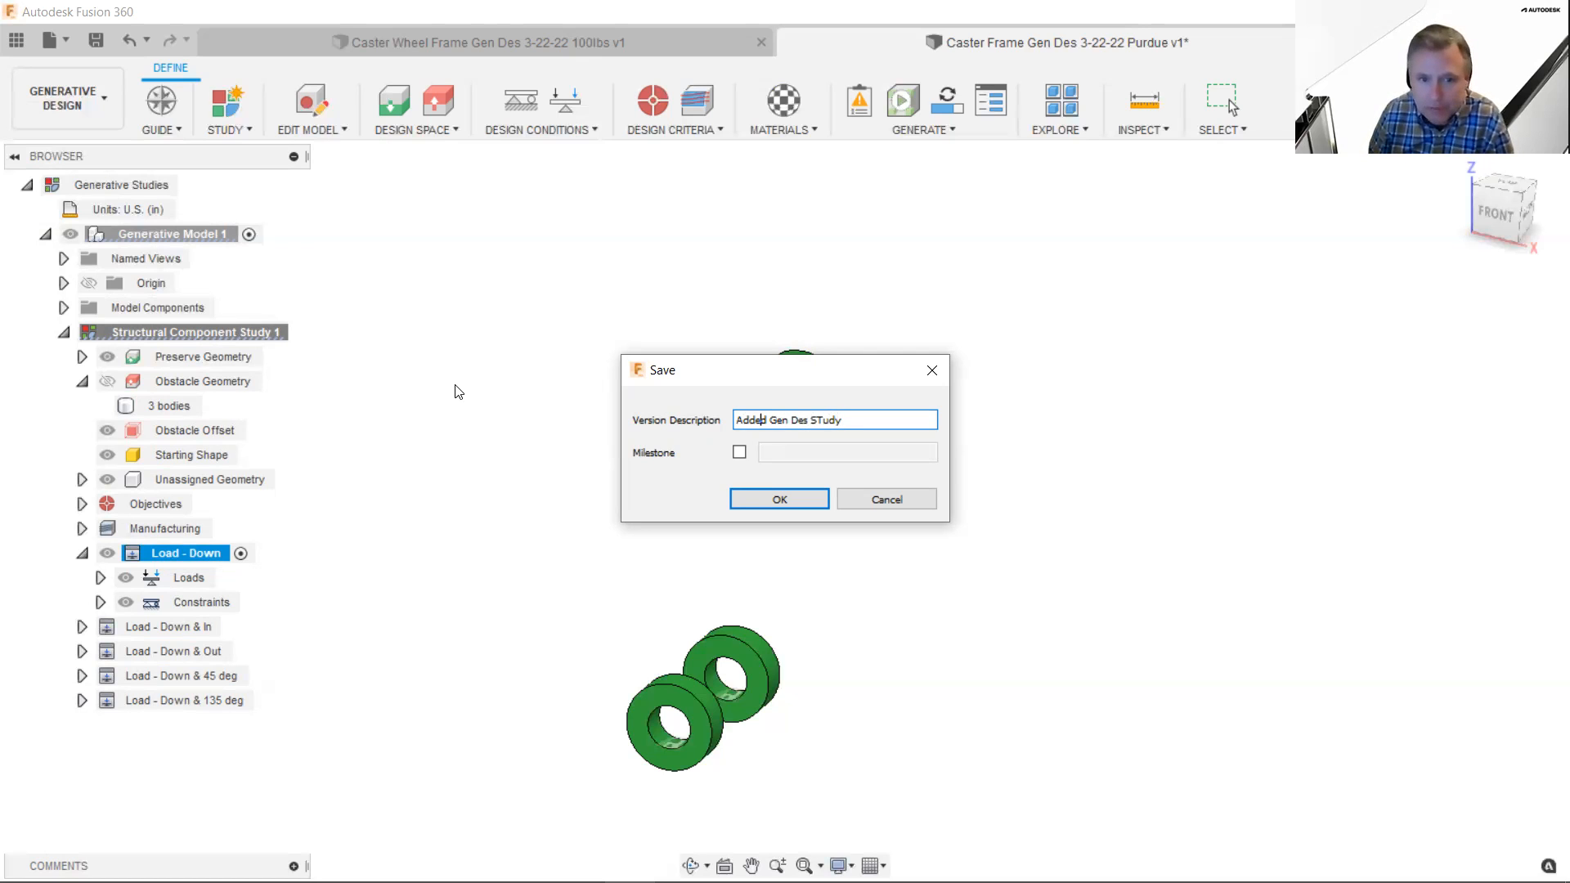
key("BackSpace")
key("BackSpace")
key("BackSpace")
type("Finished")
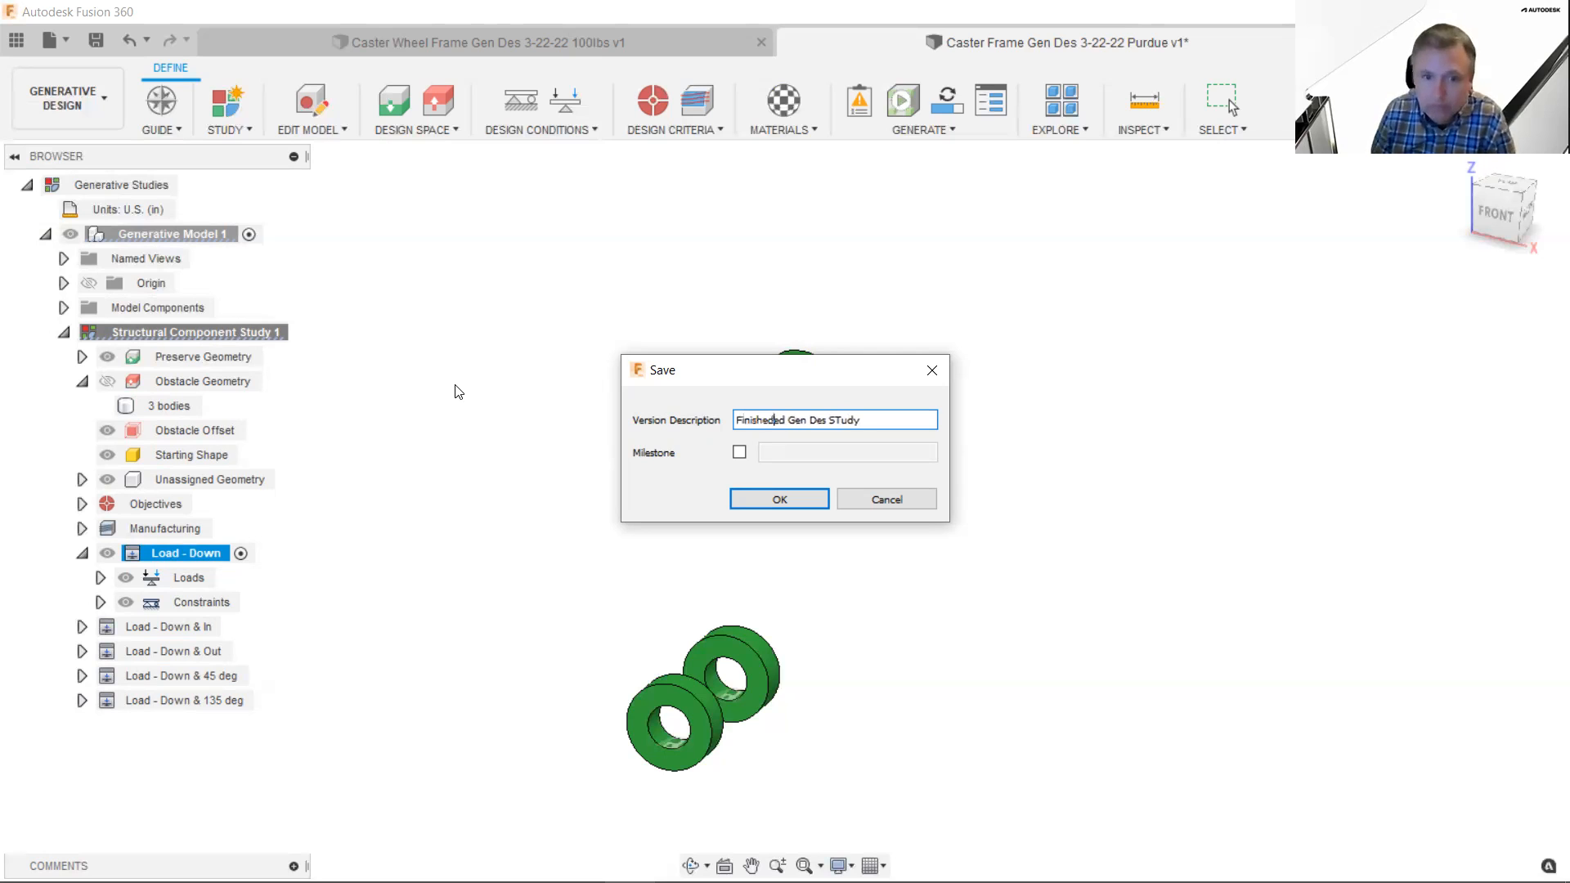
type(" G")
key("Right")
key("Right")
key("BackSpace")
type("n")
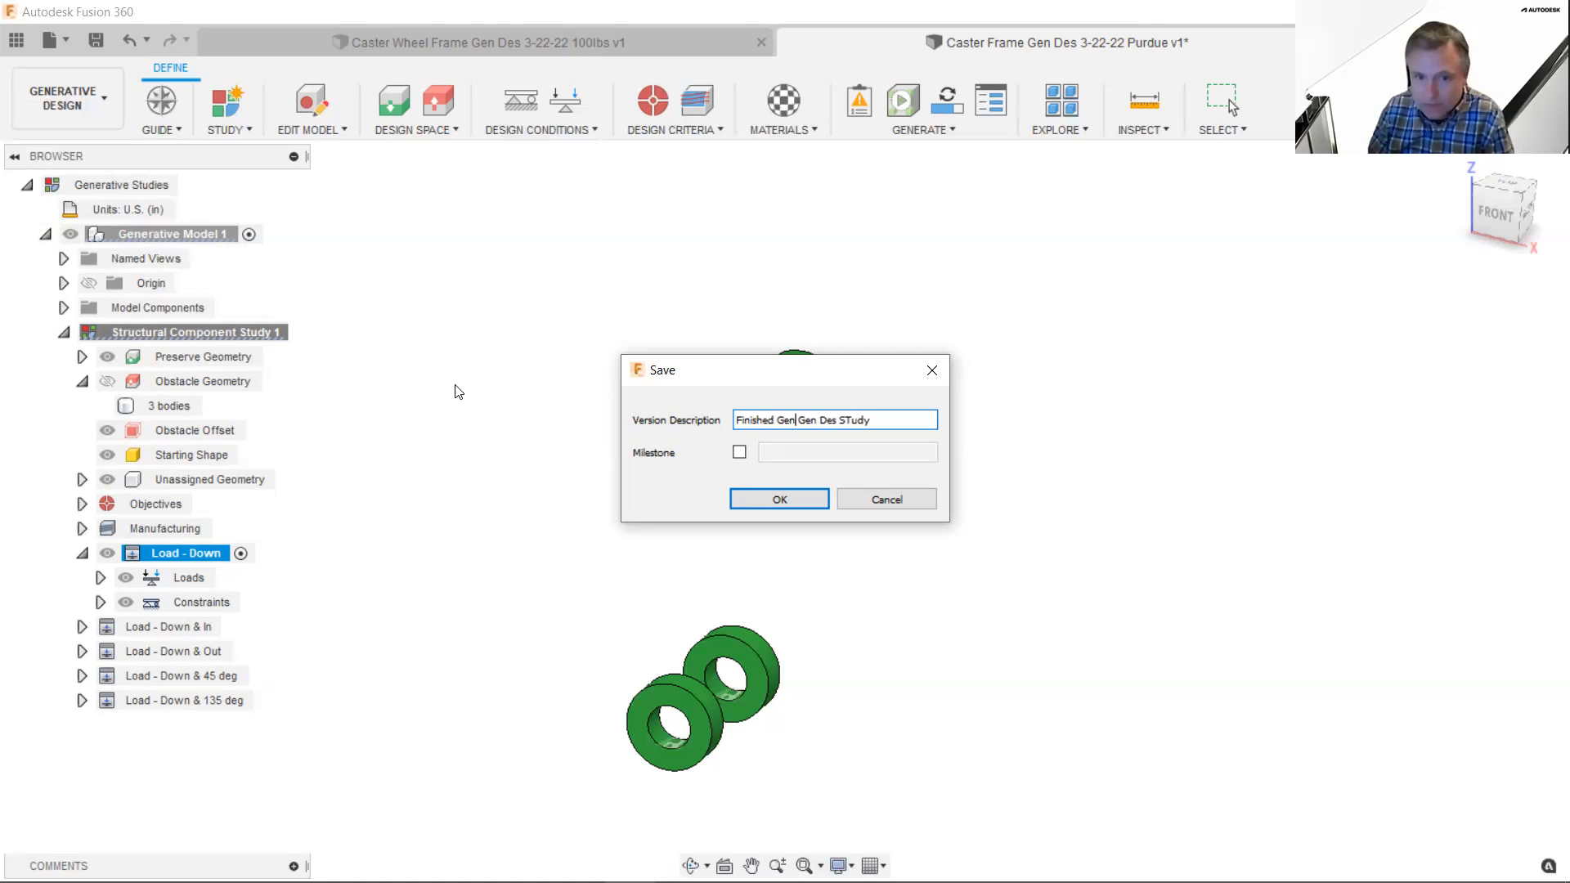
left_click(810, 499)
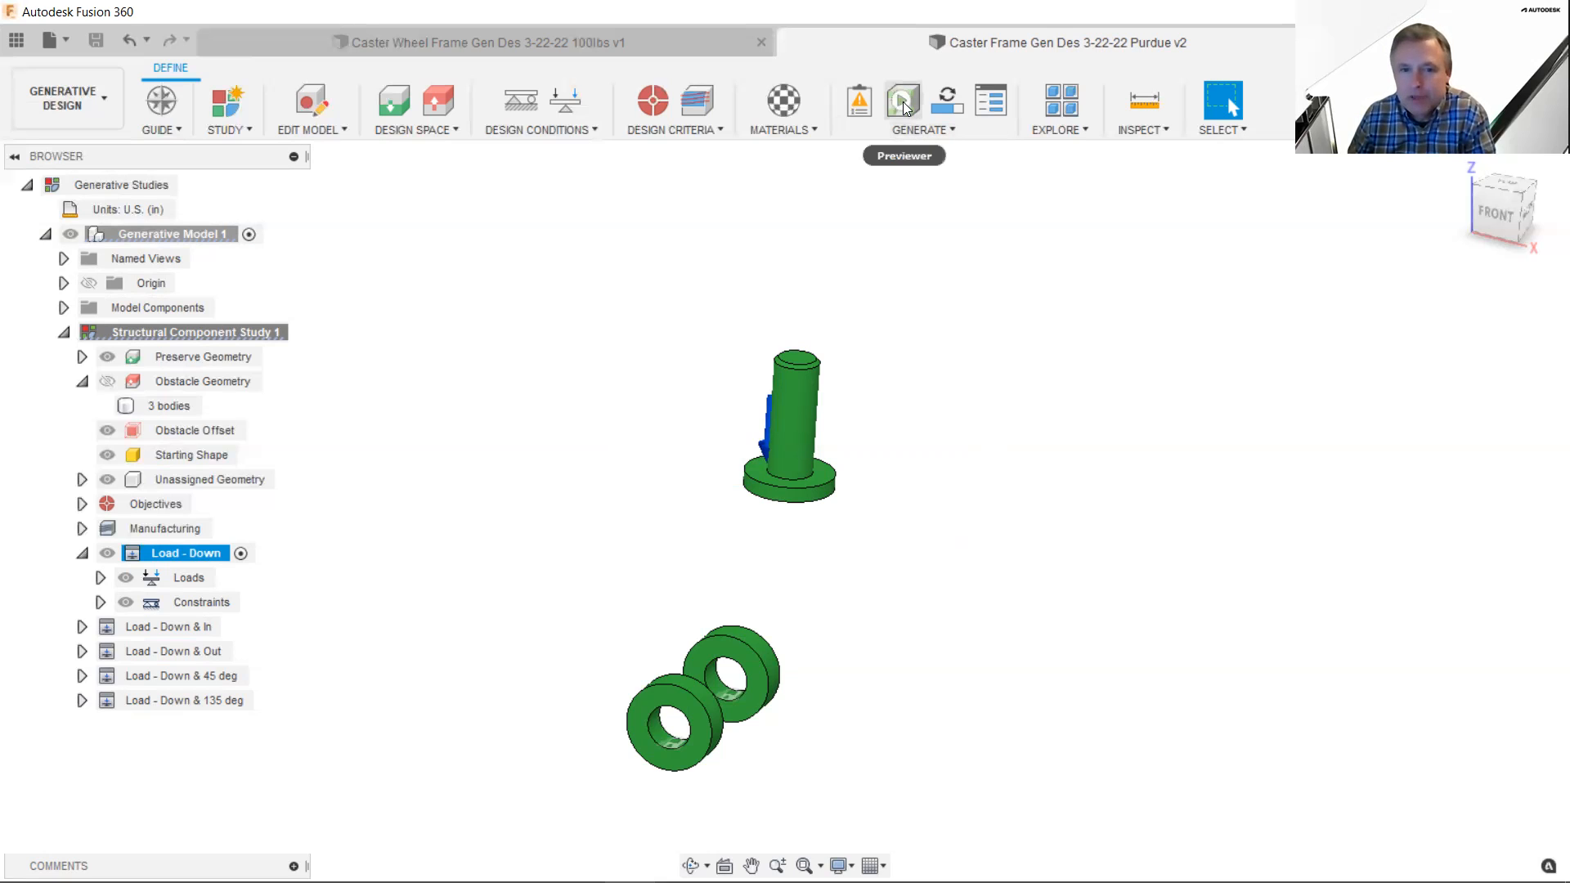
- Review the cloud credits required to generate Structural Component Study 1, without submitting the study
left_click(950, 94)
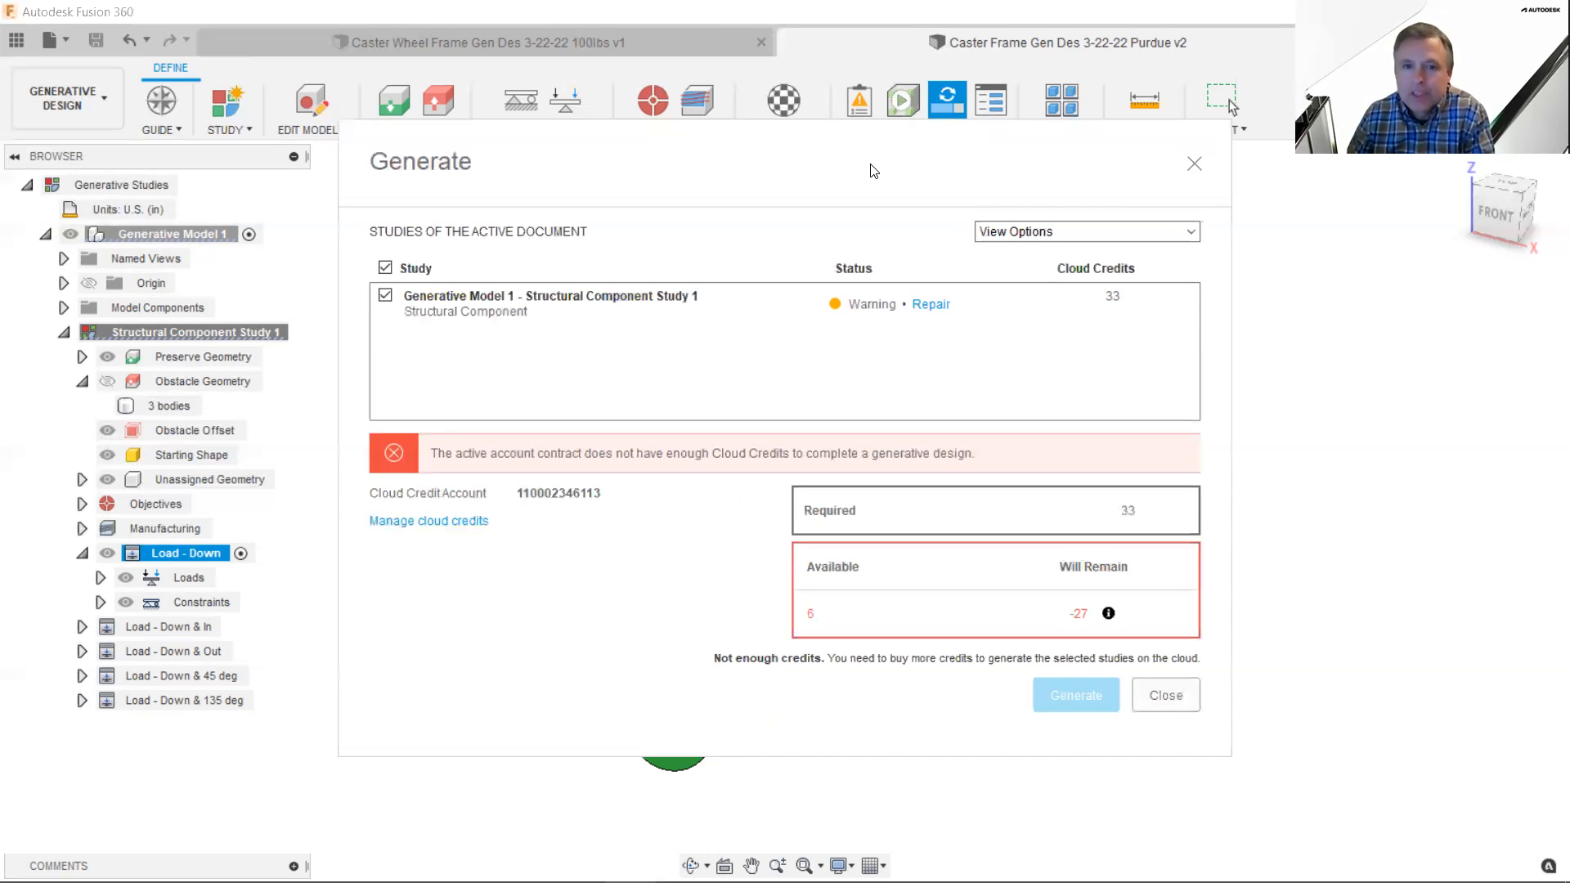
left_click_drag(870, 151, 821, 100)
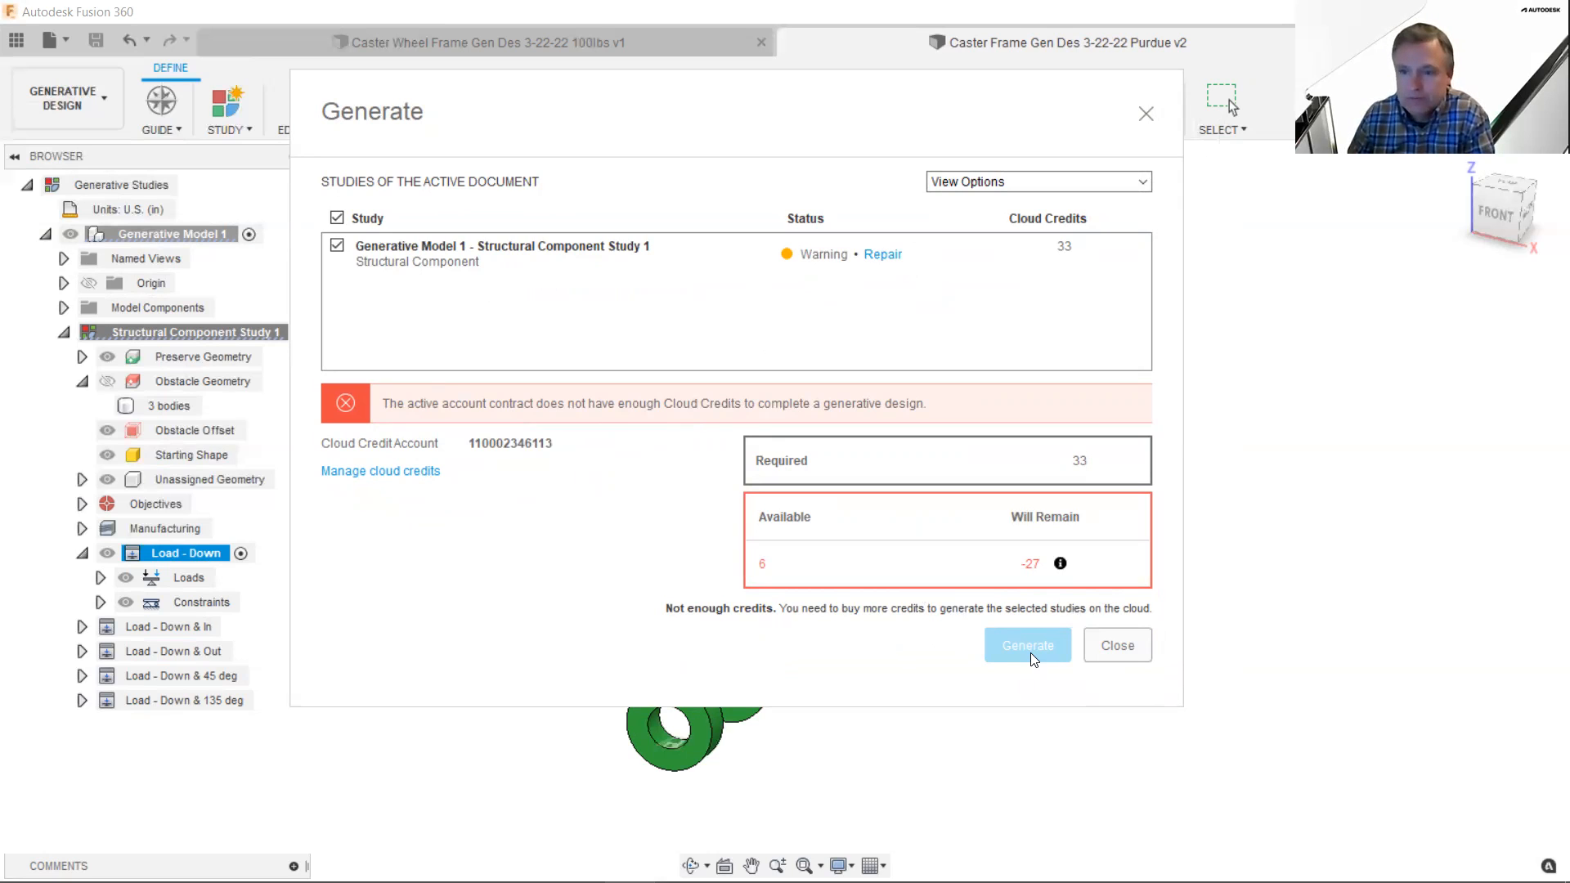
left_click(1118, 647)
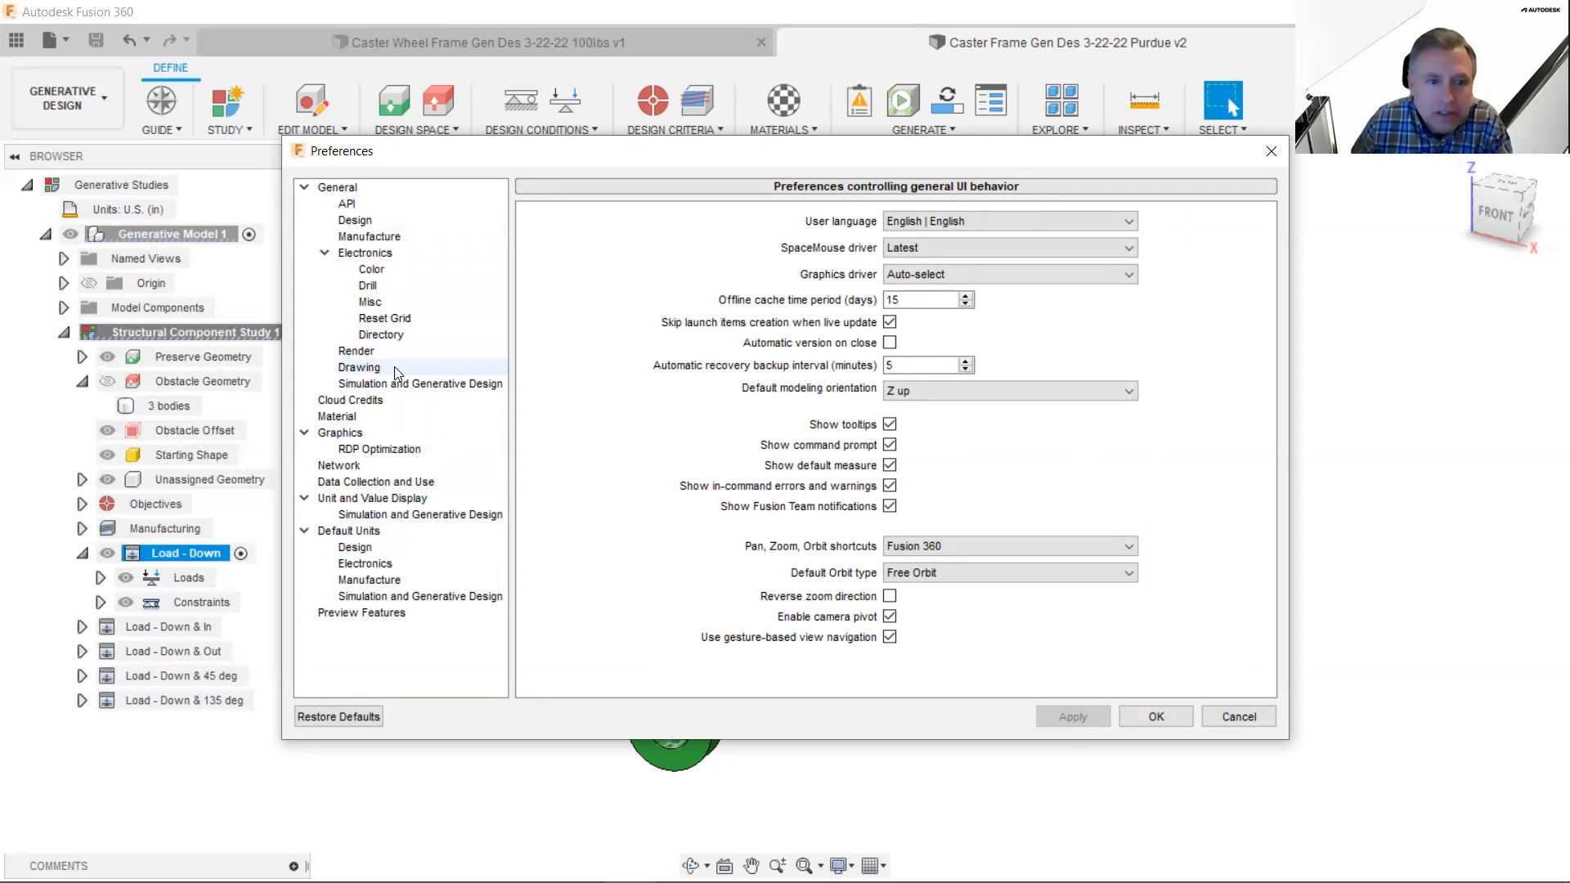
- Check the cloud credit balances and the contracts assigned to simulation and generative tasks in the preferences, leaving them unmodified
left_click(383, 403)
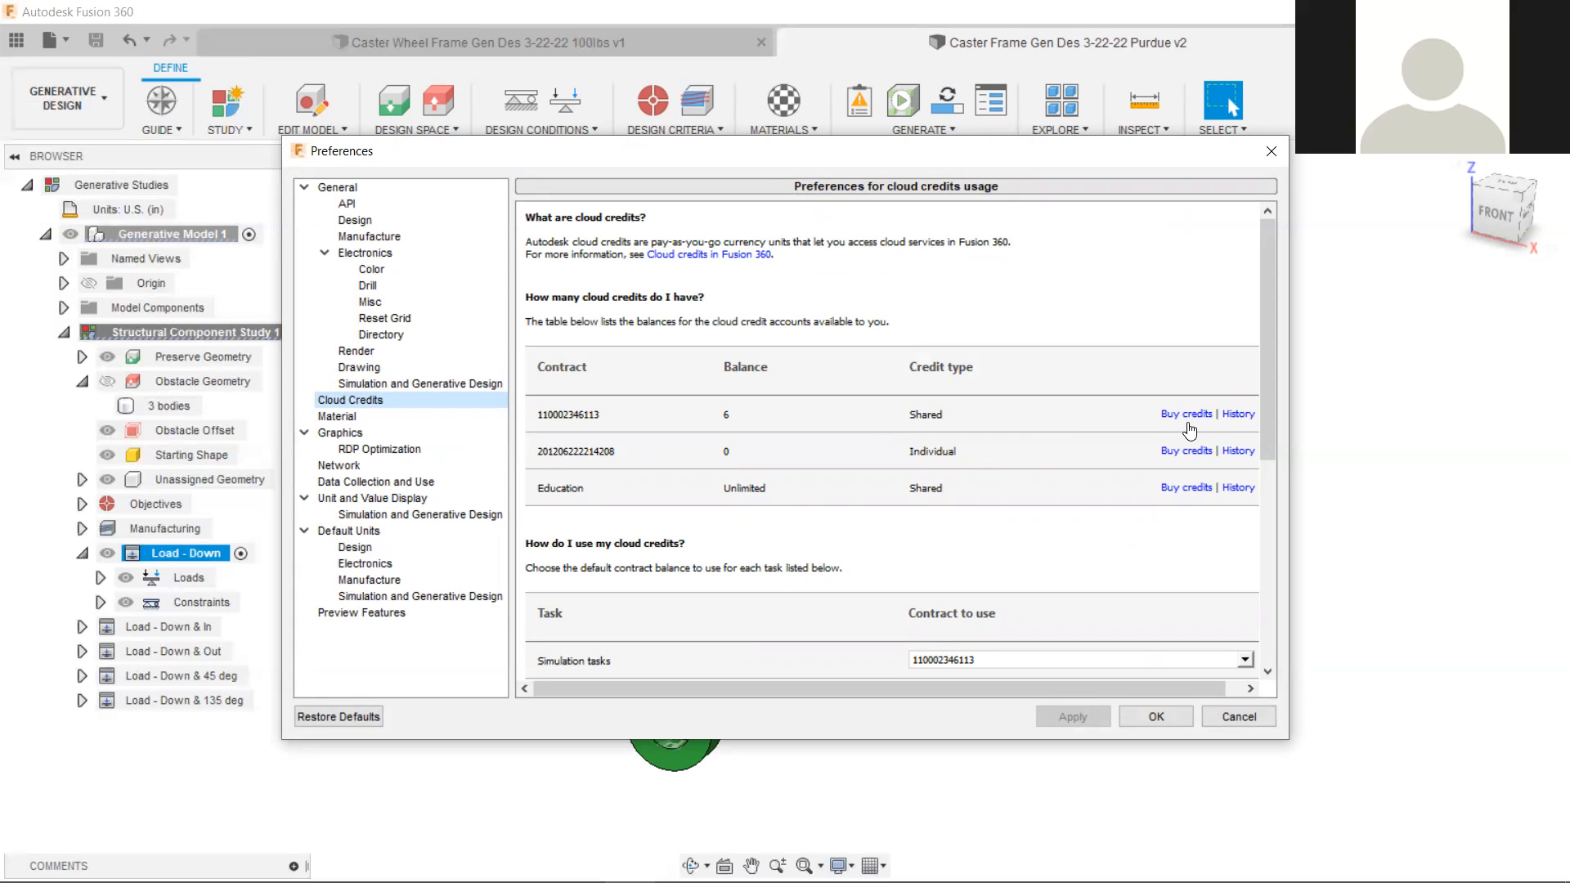
scroll(855, 622, "down", 3)
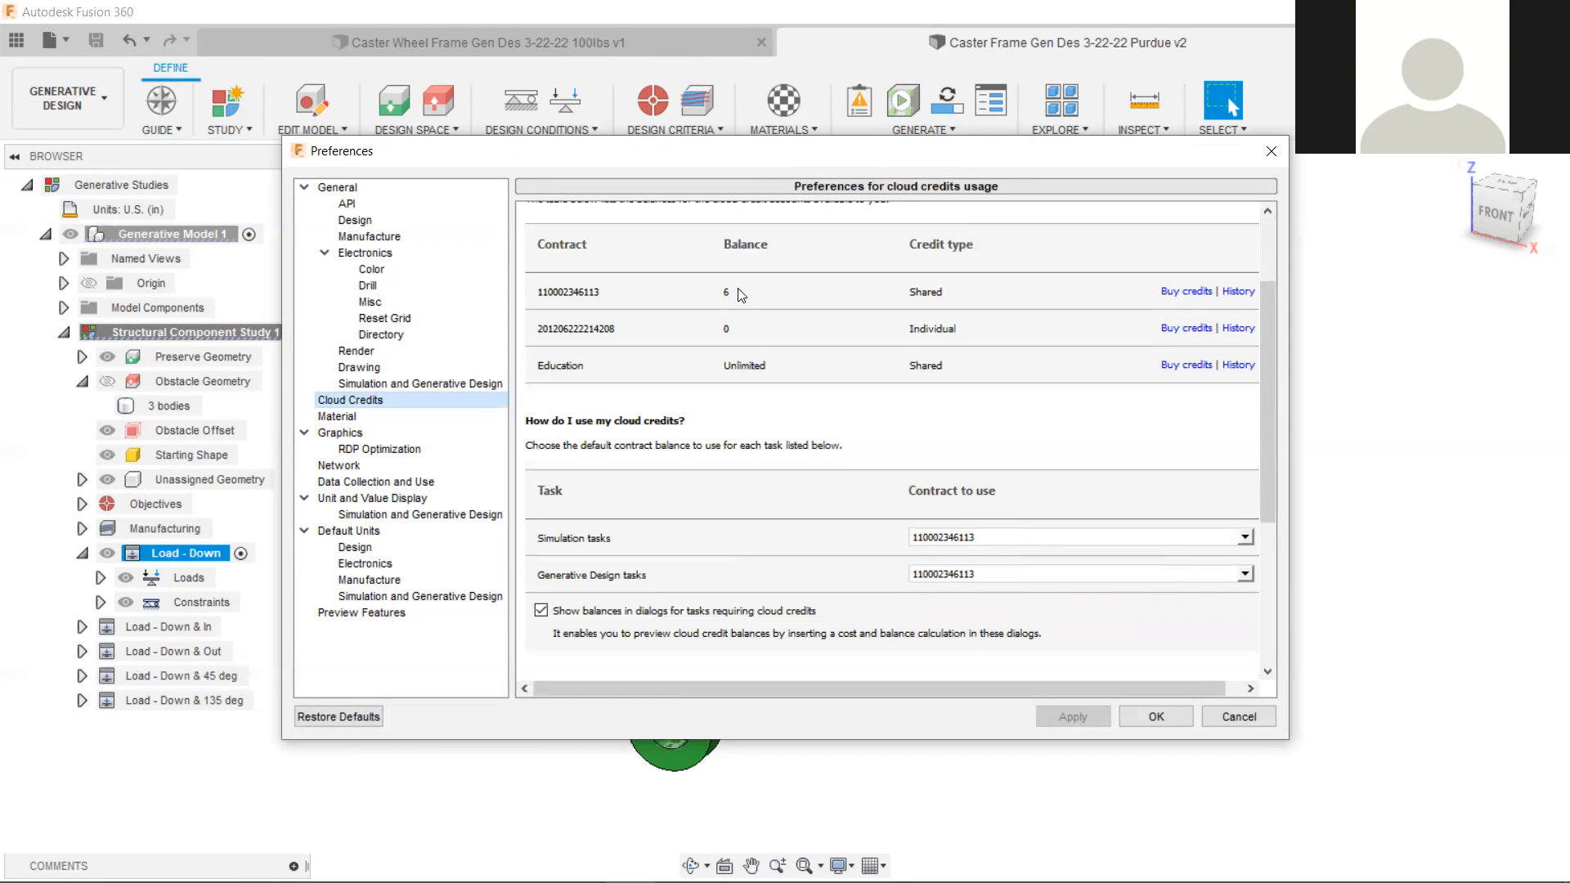
scroll(740, 300, "up", 3)
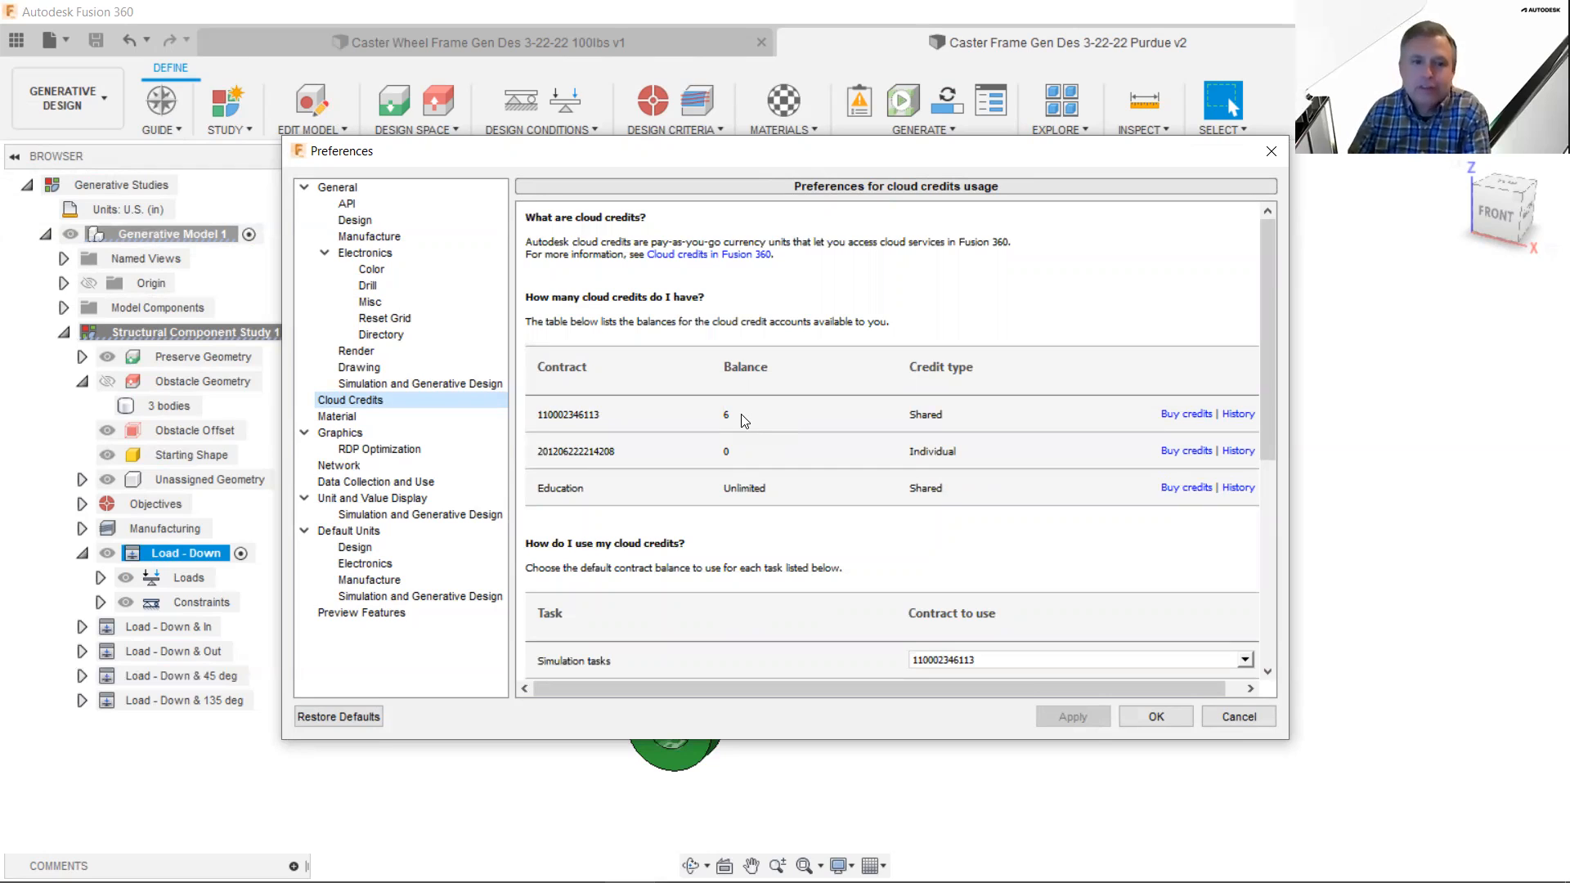
left_click(1239, 718)
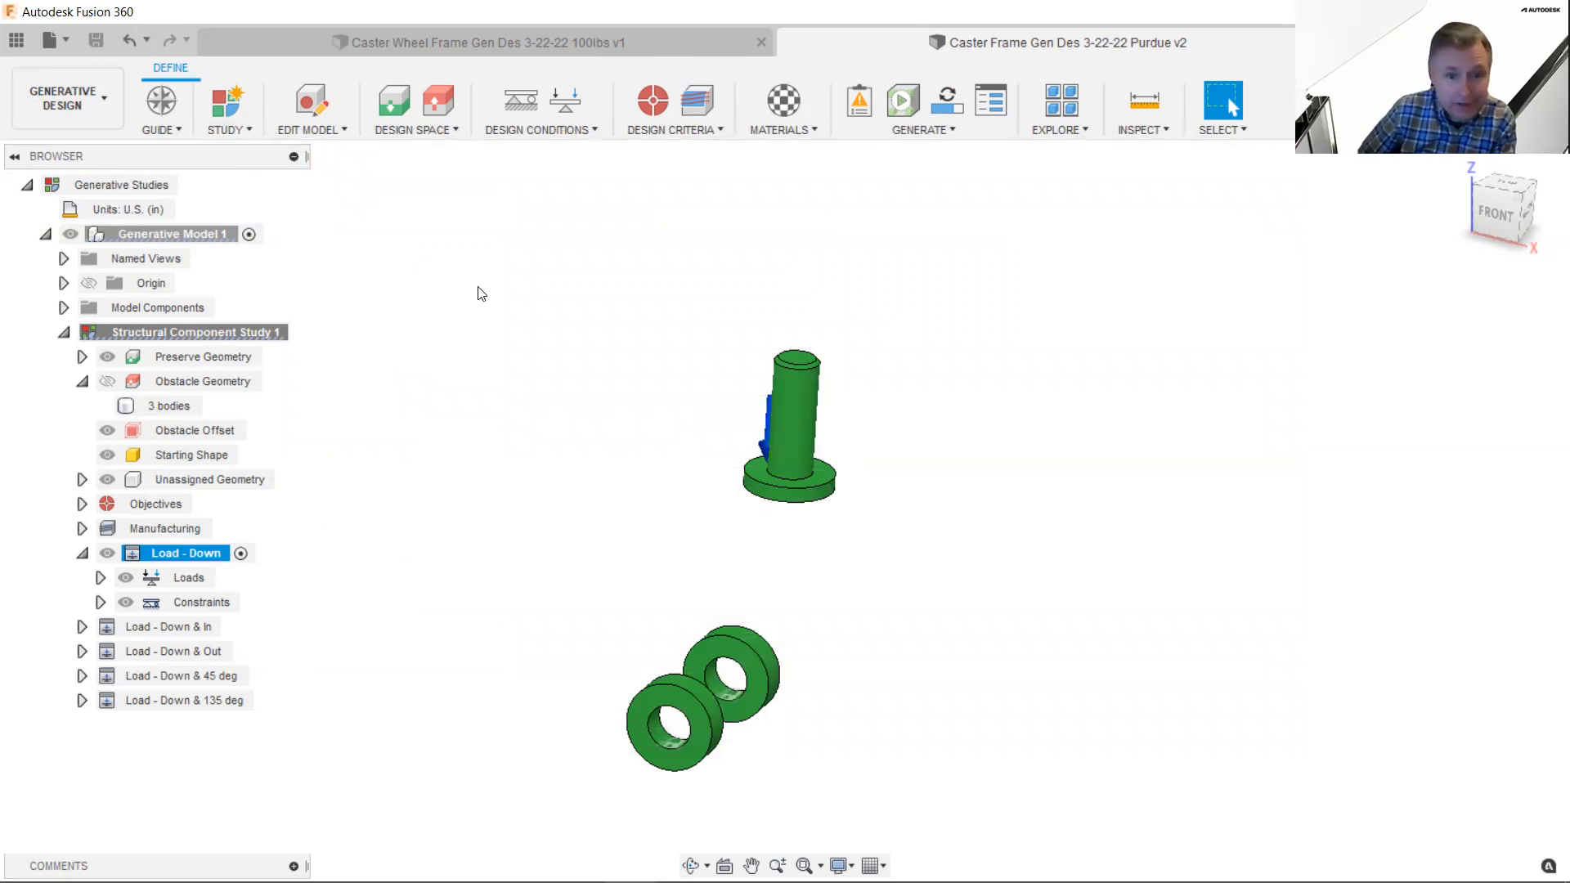
- Switch to the Caster Wheel Frame Gen Des 3-22-22 100lbs design and leave its outcome exploration to view the study setup
middle_click_drag(832, 406, 891, 333)
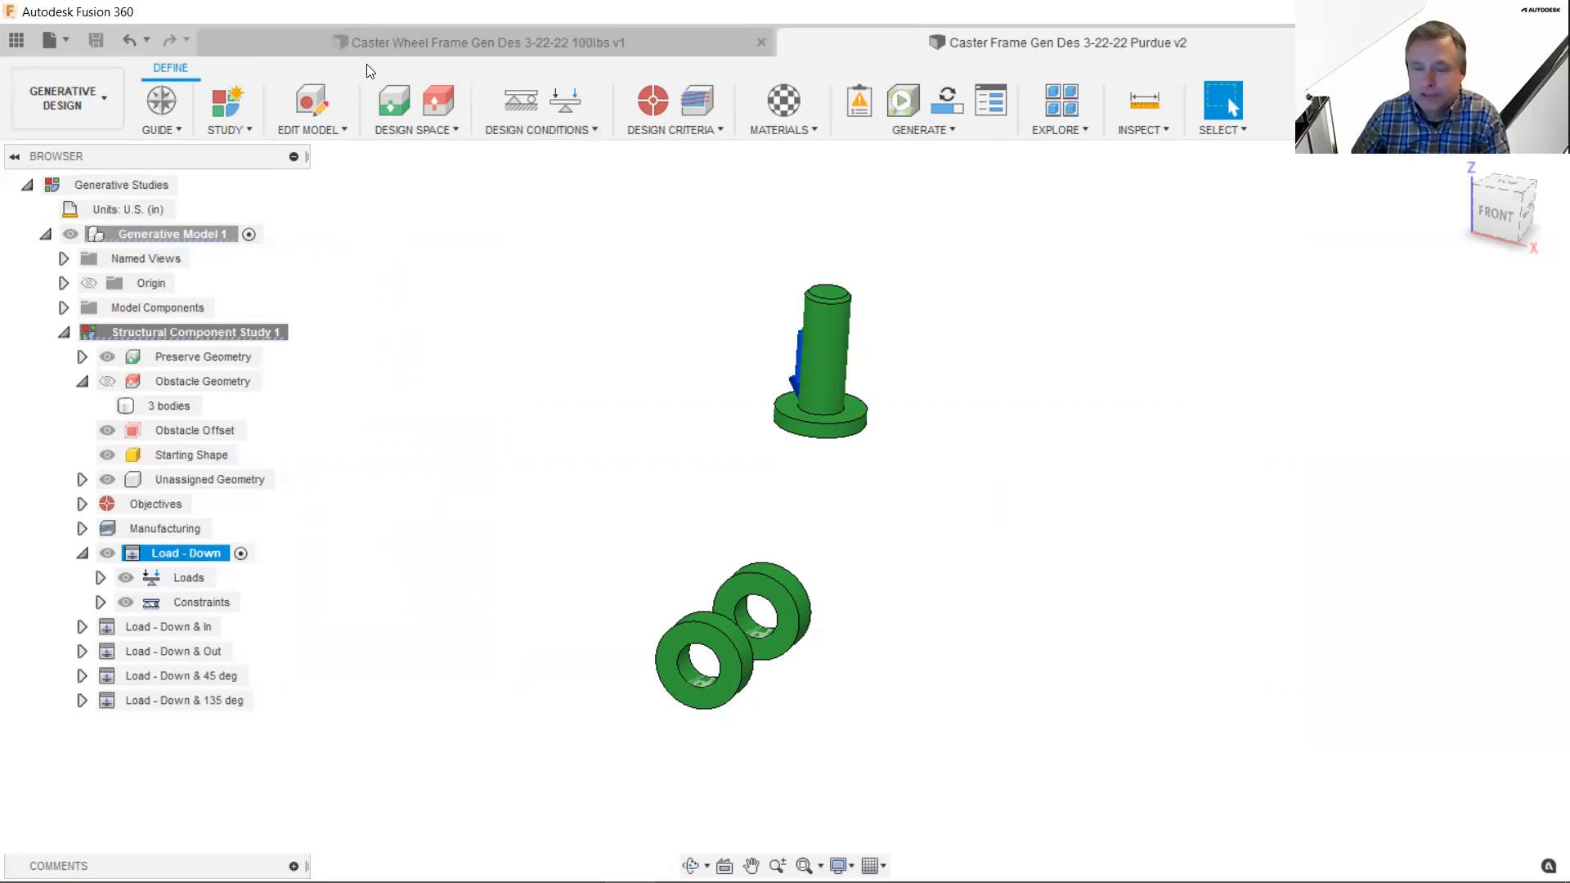
left_click(298, 39)
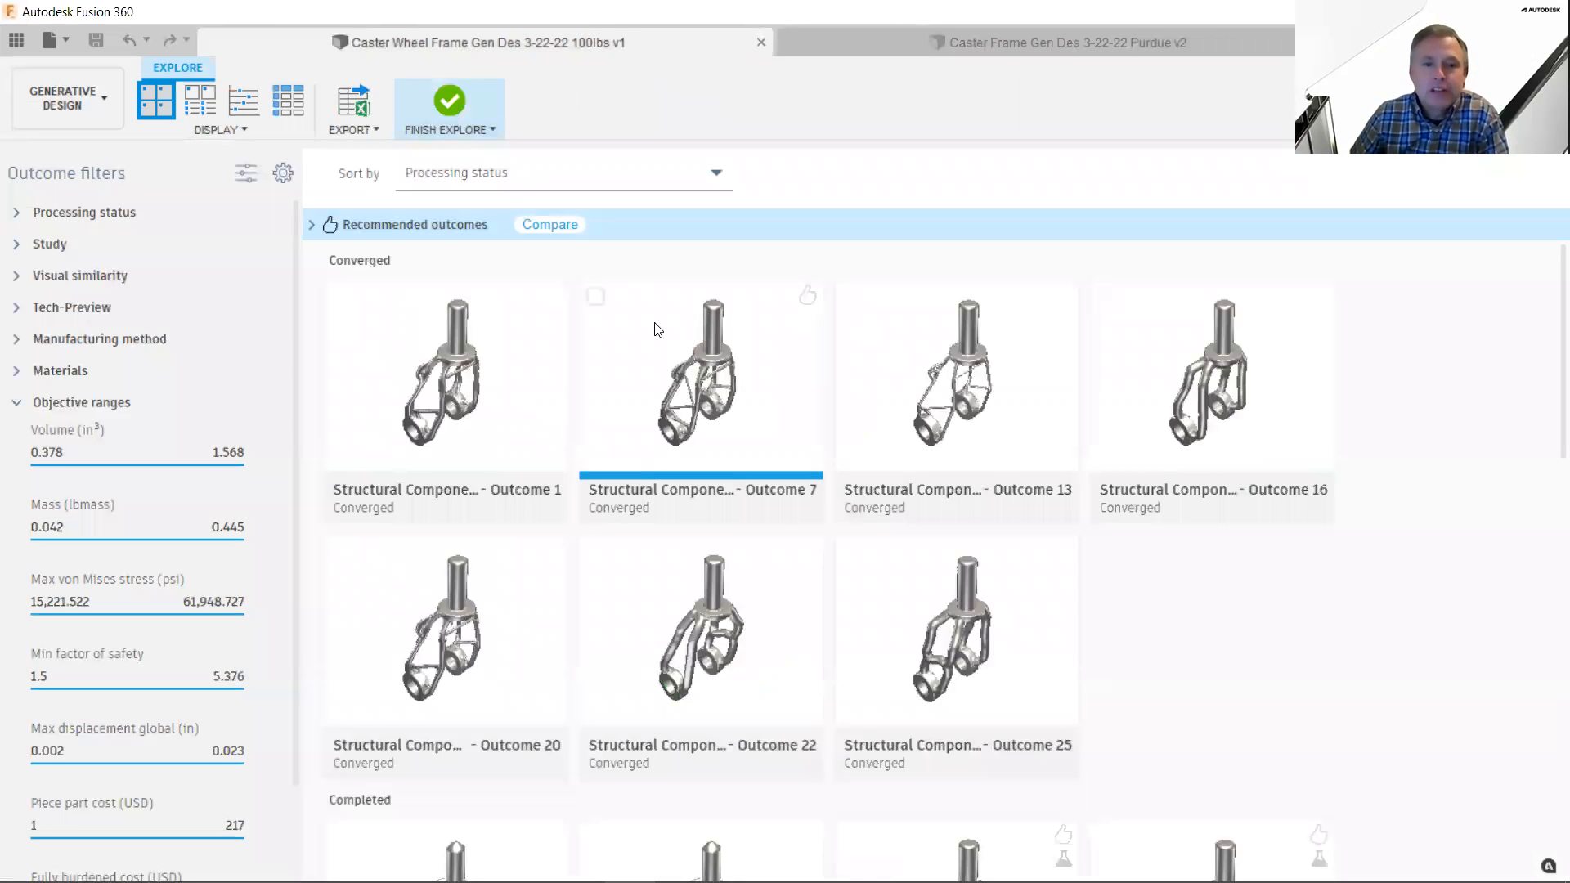
left_click(449, 100)
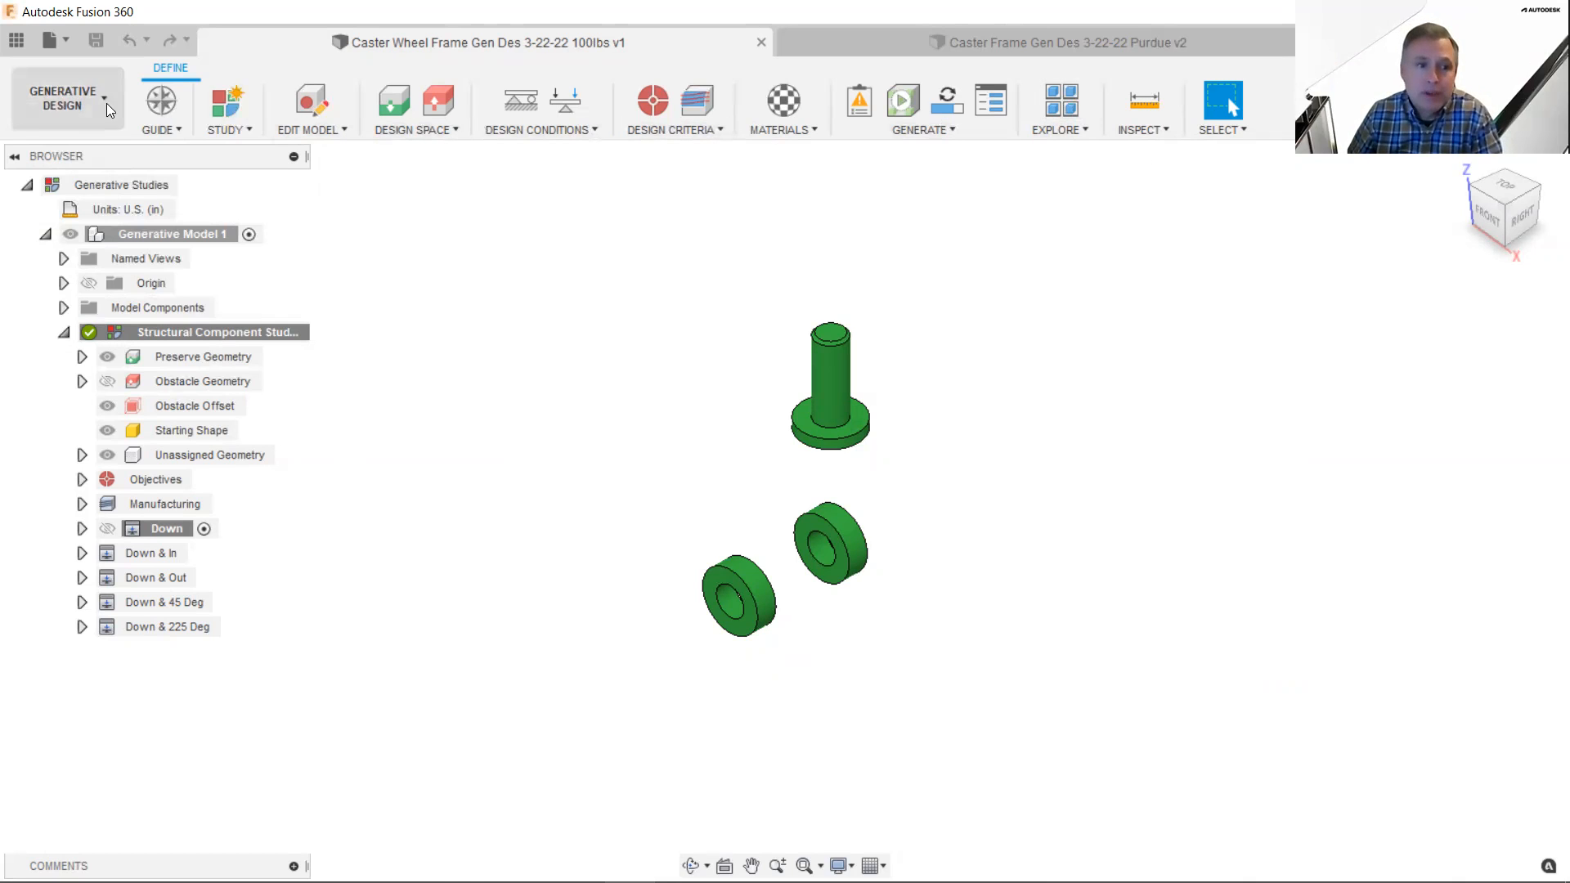
- Explore the generated outcomes and filter them to the Additive manufacturing method only
left_click(1052, 115)
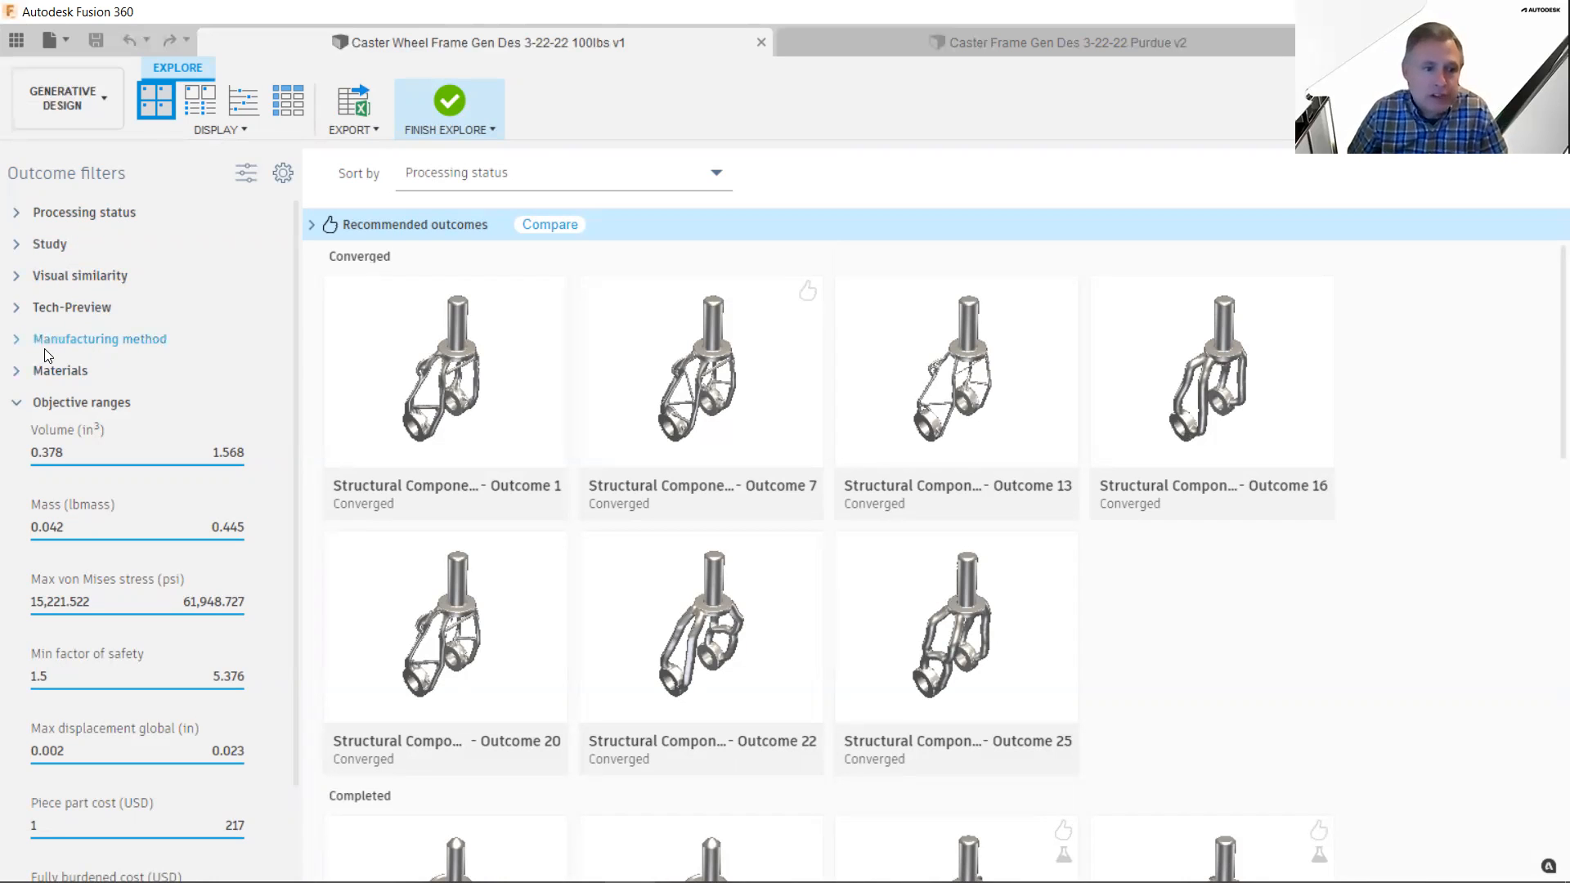
left_click(19, 344)
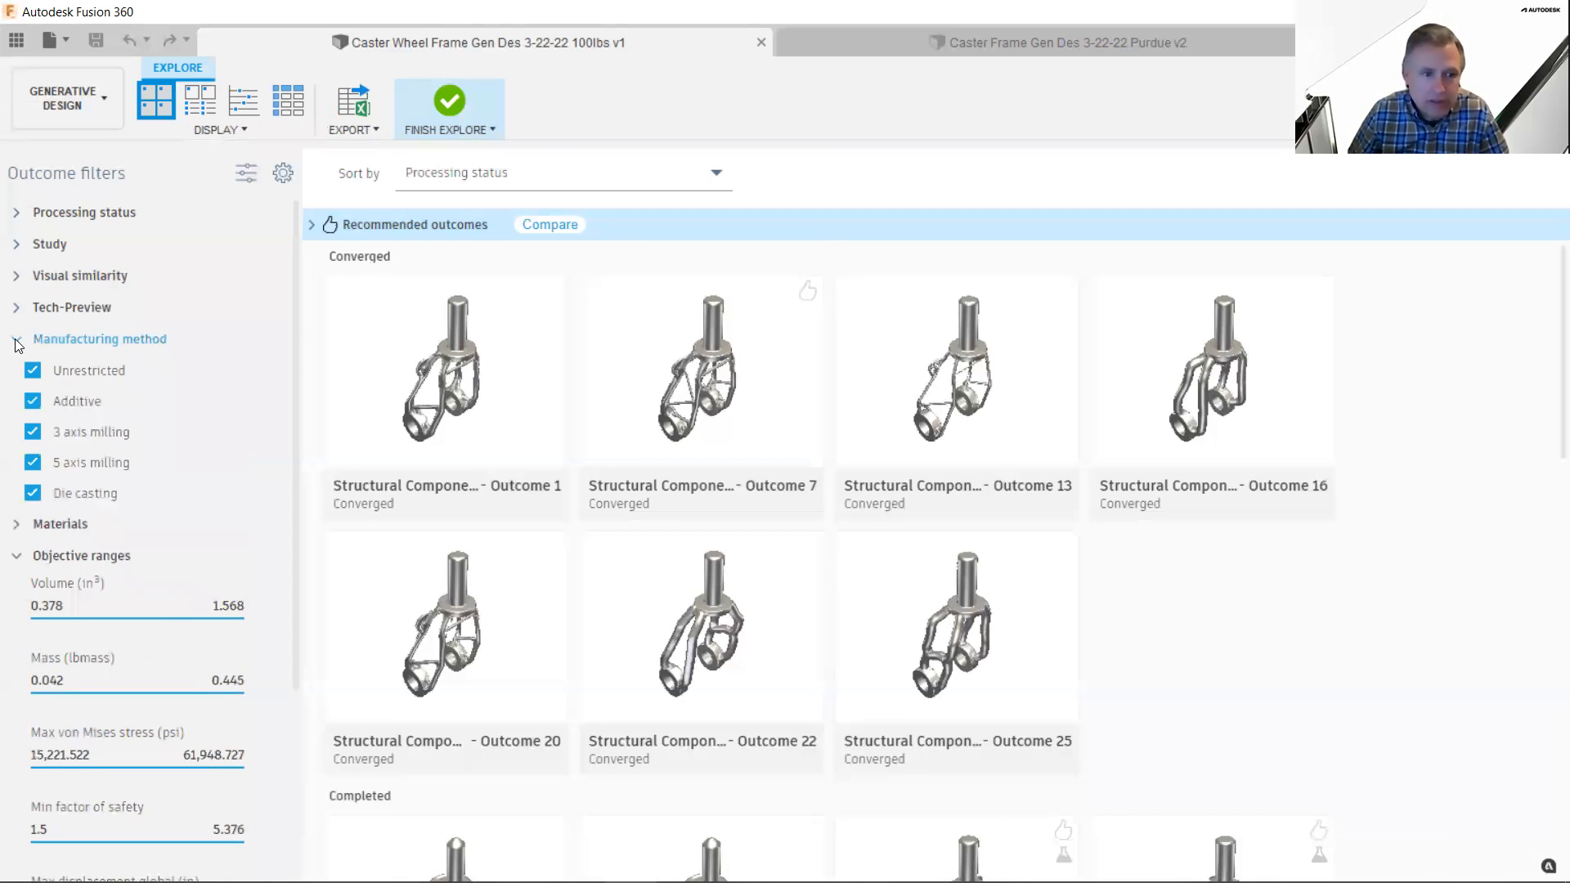
mouse_move(107, 405)
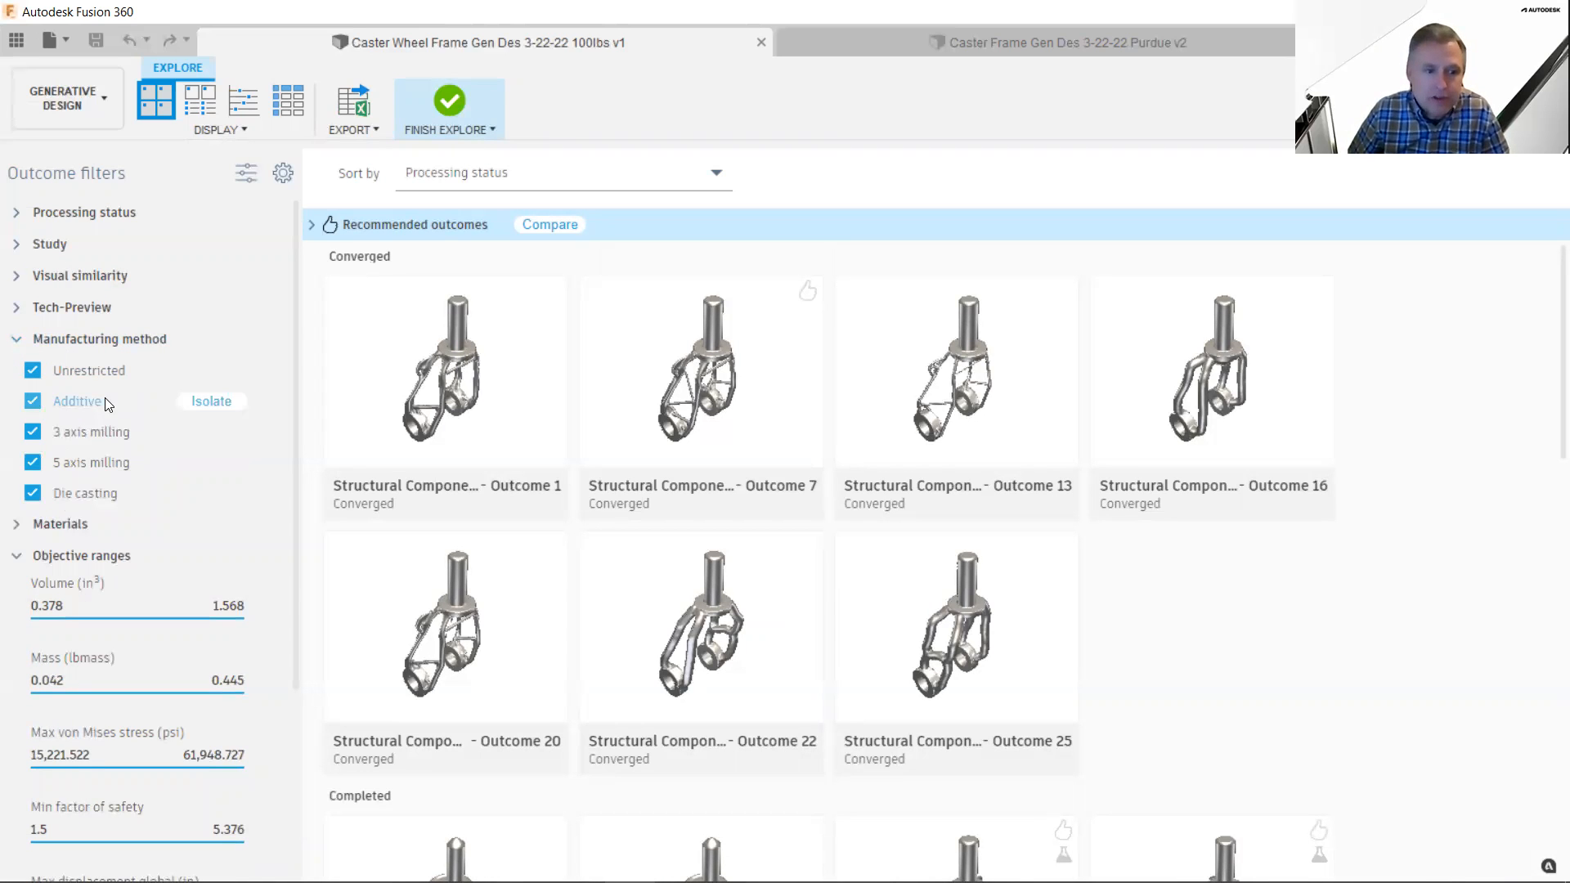
left_click(215, 401)
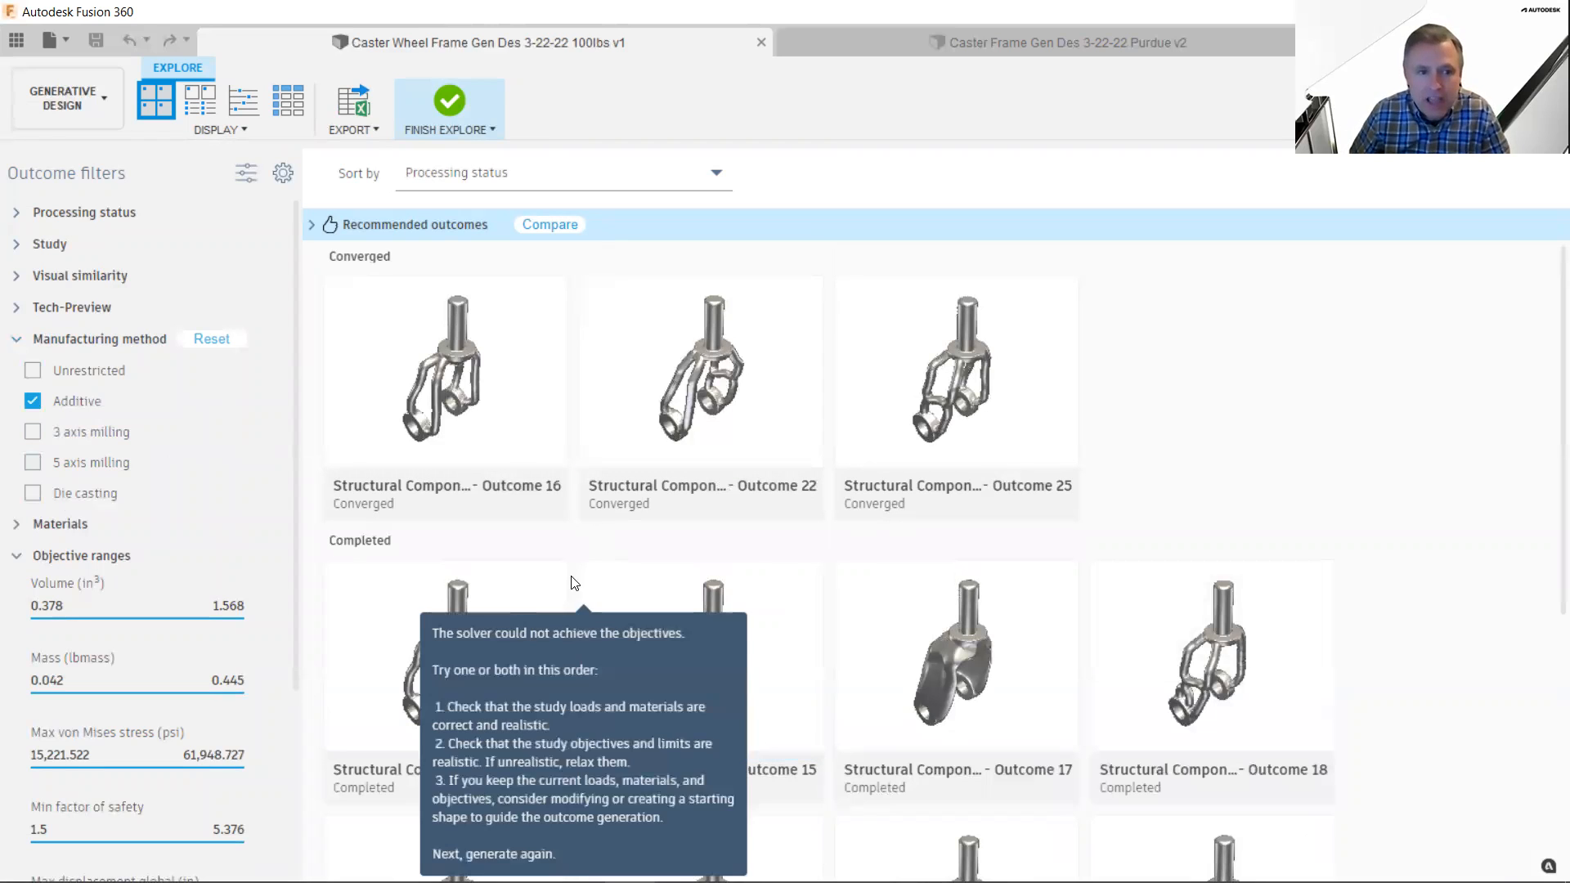
- Select the converged Outcomes 16, 22 and 25 and compare them side by side
left_click(340, 293)
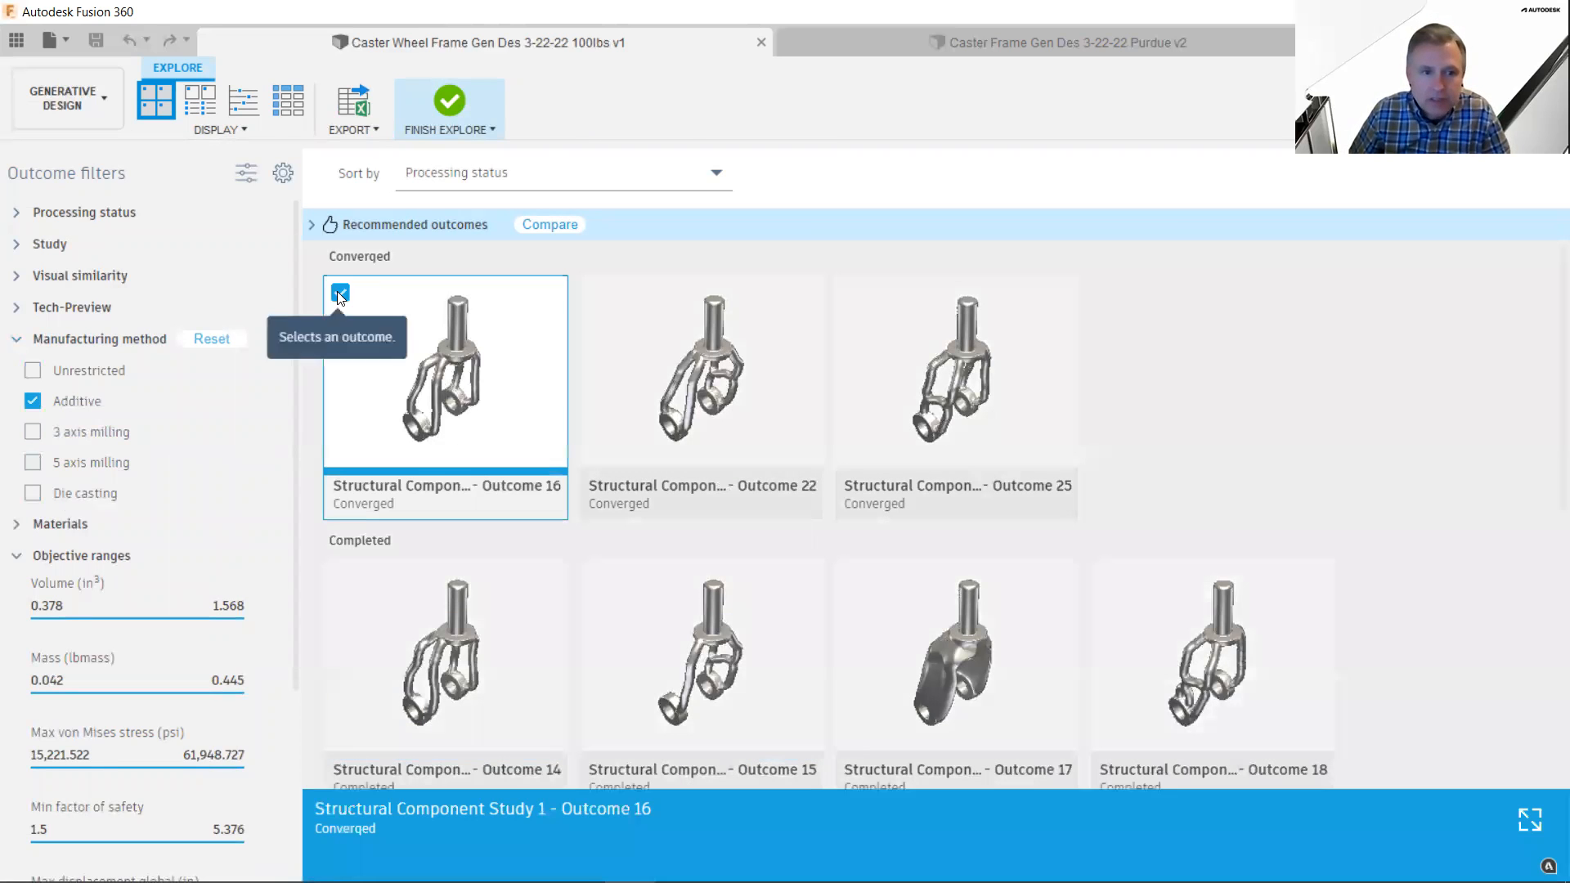
left_click(598, 296)
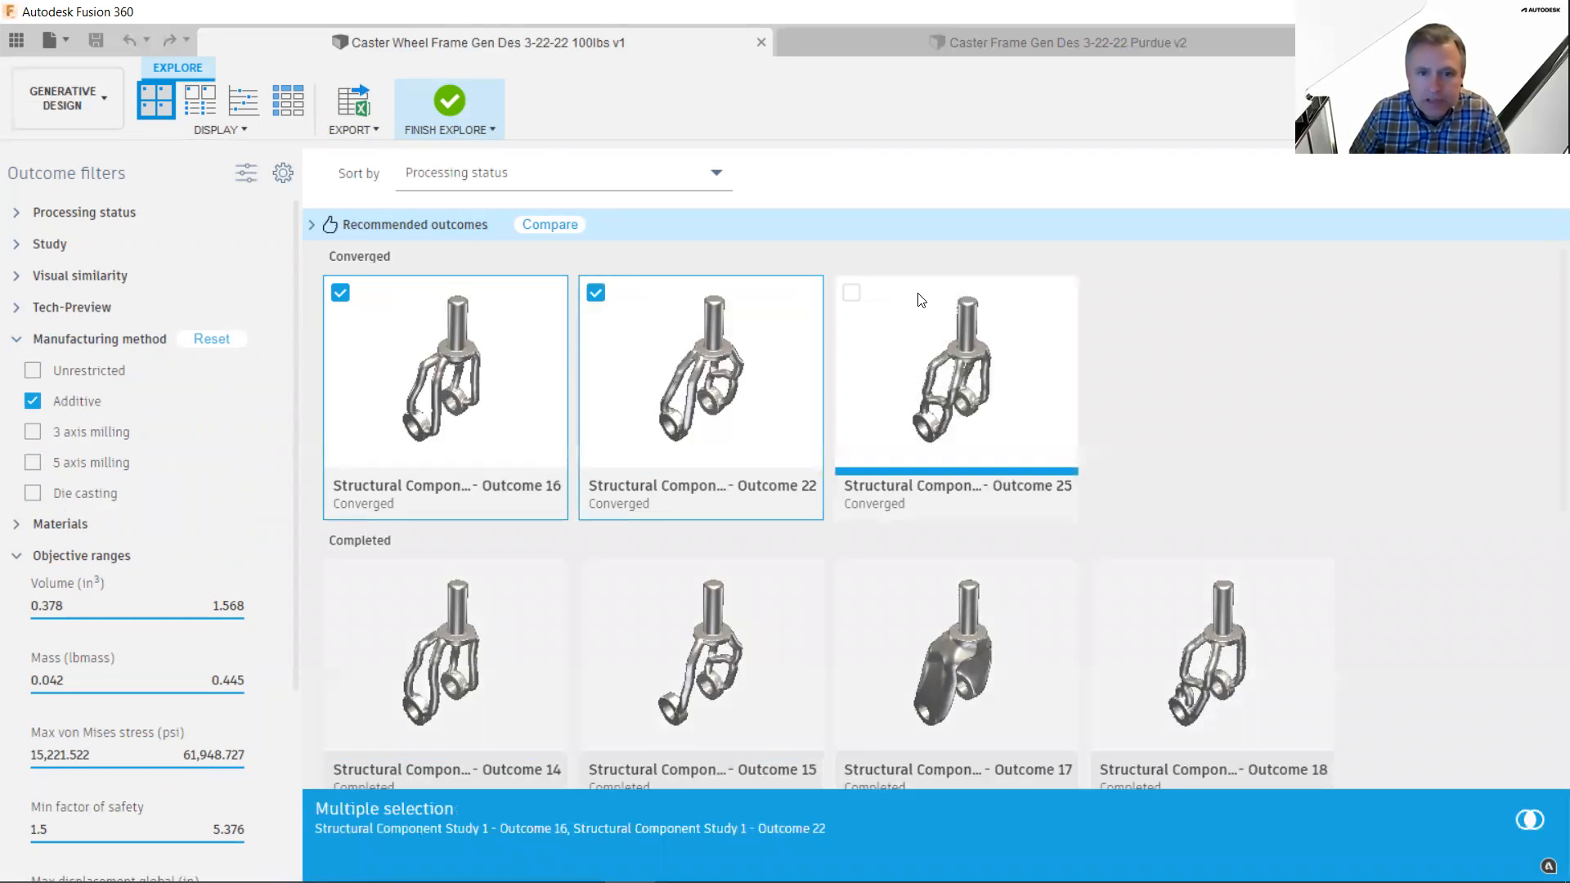
left_click(853, 294)
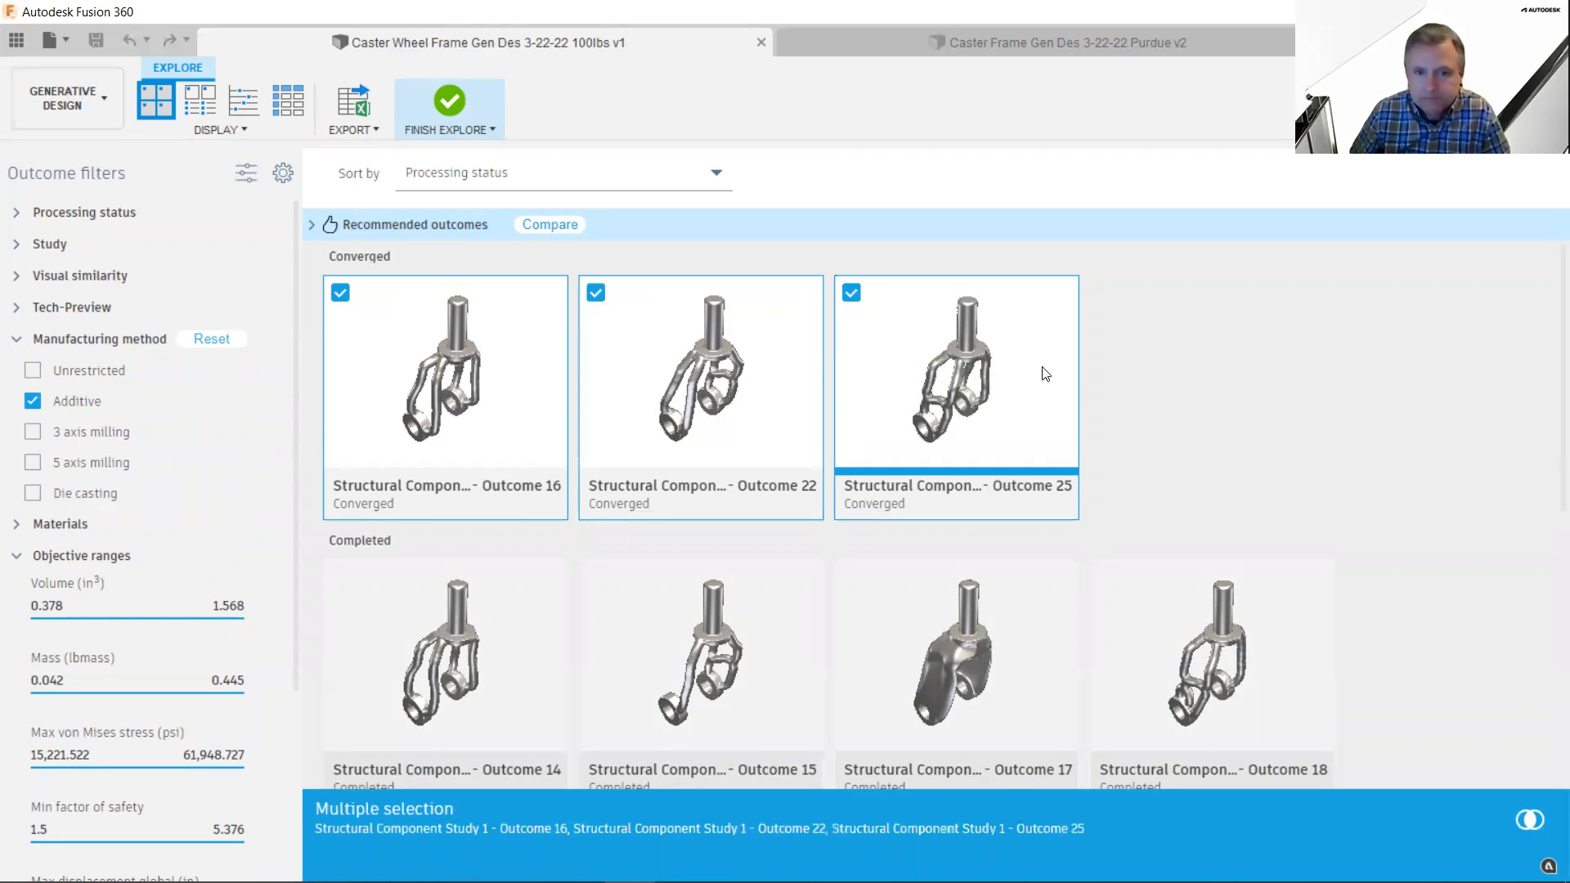
left_click(1536, 821)
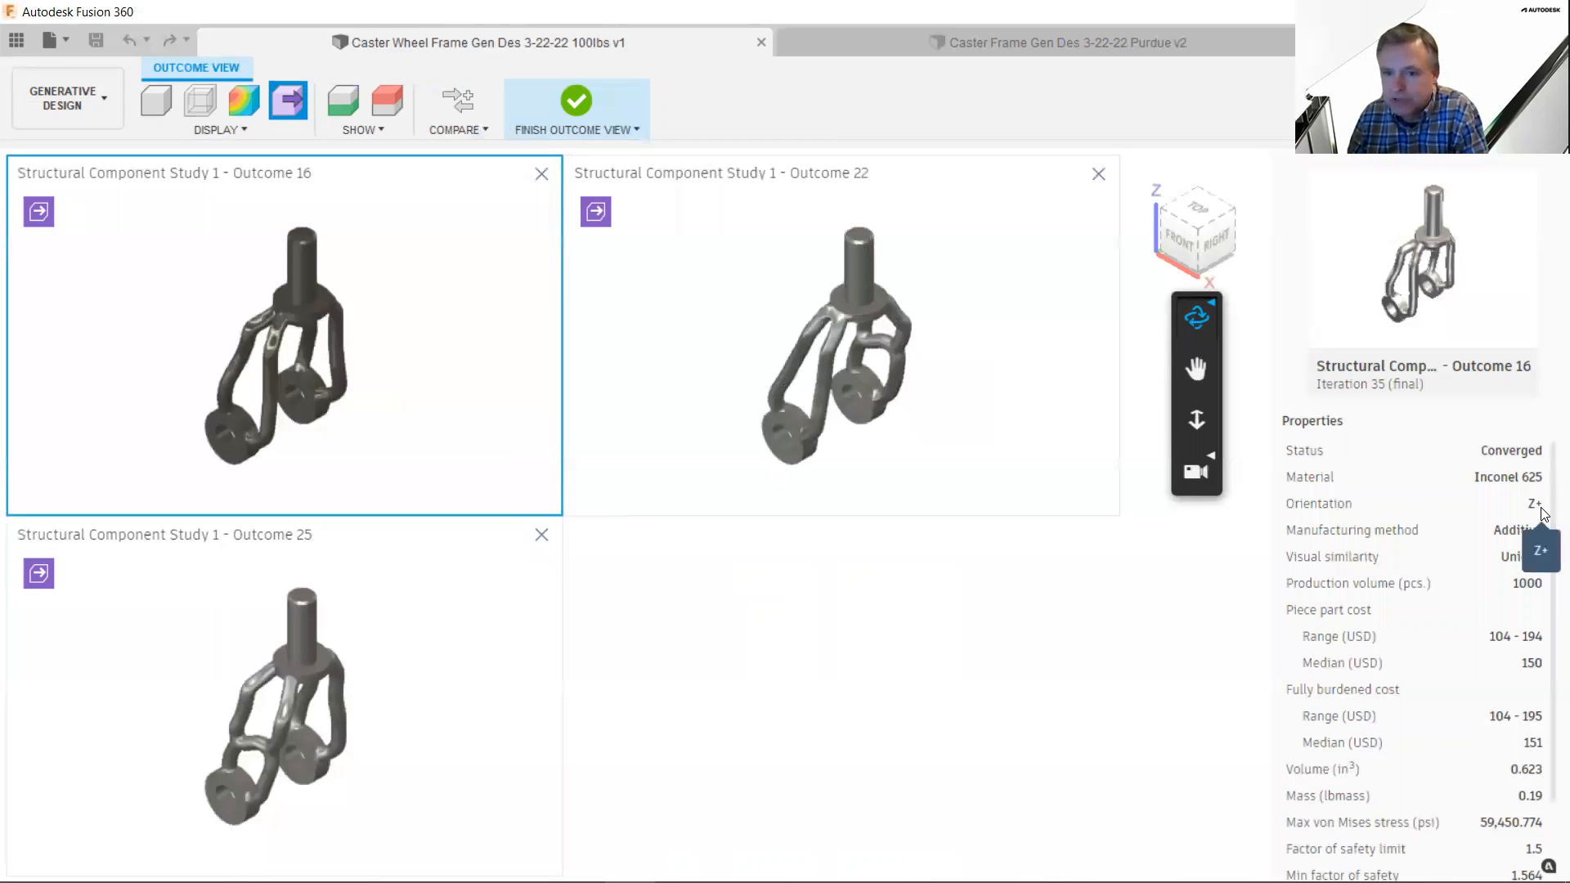
- Inspect the properties of Outcomes 22 and 25, including build orientation, and view the compared frames from below
left_click(1024, 366)
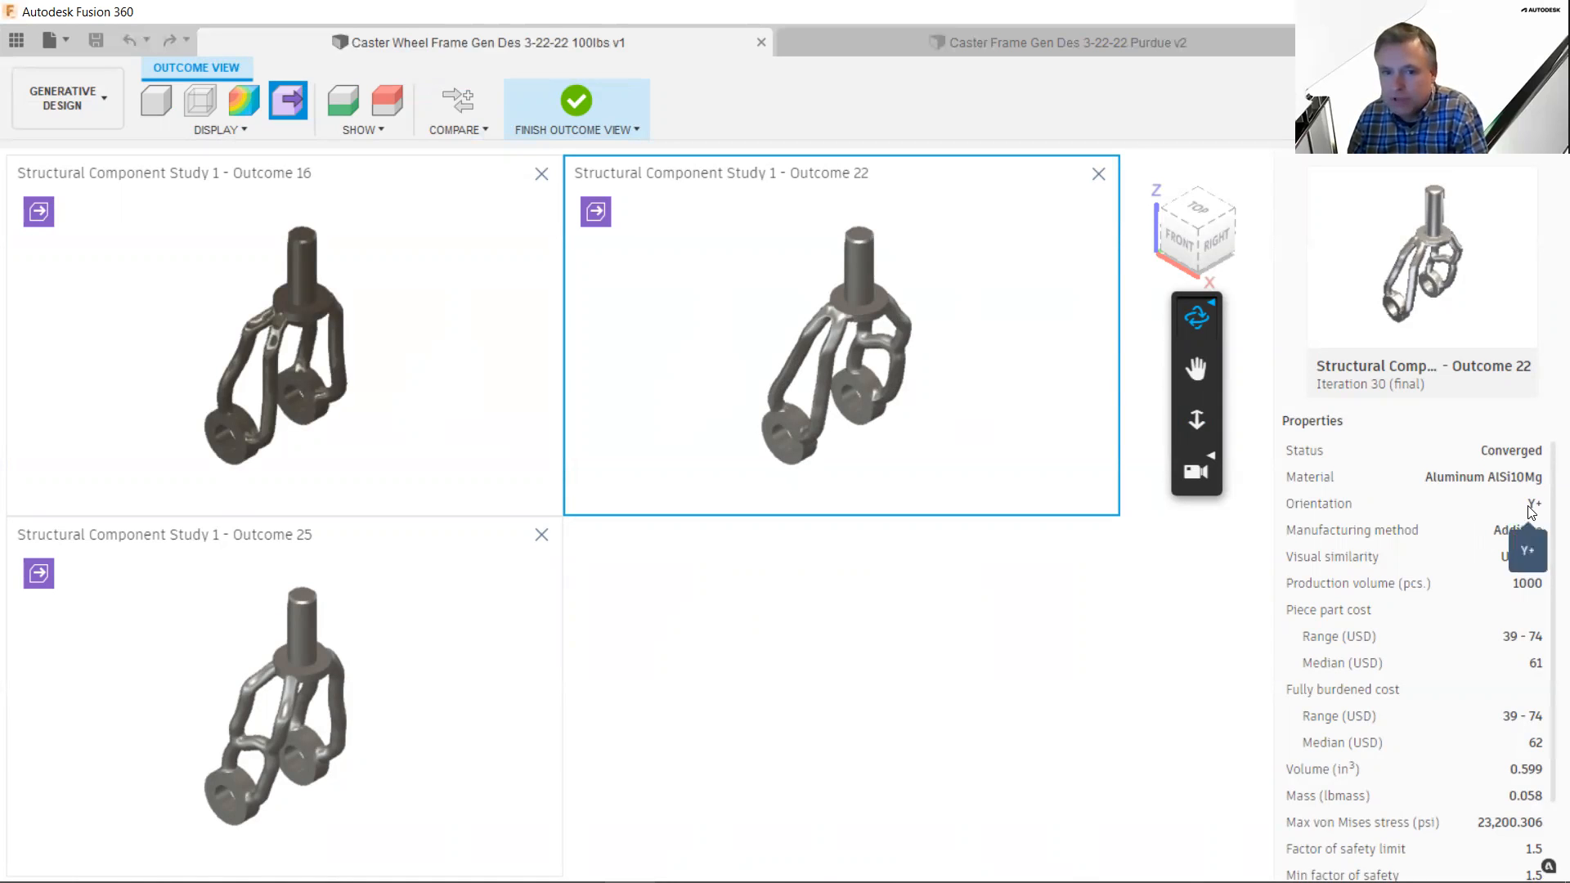
left_click(447, 686)
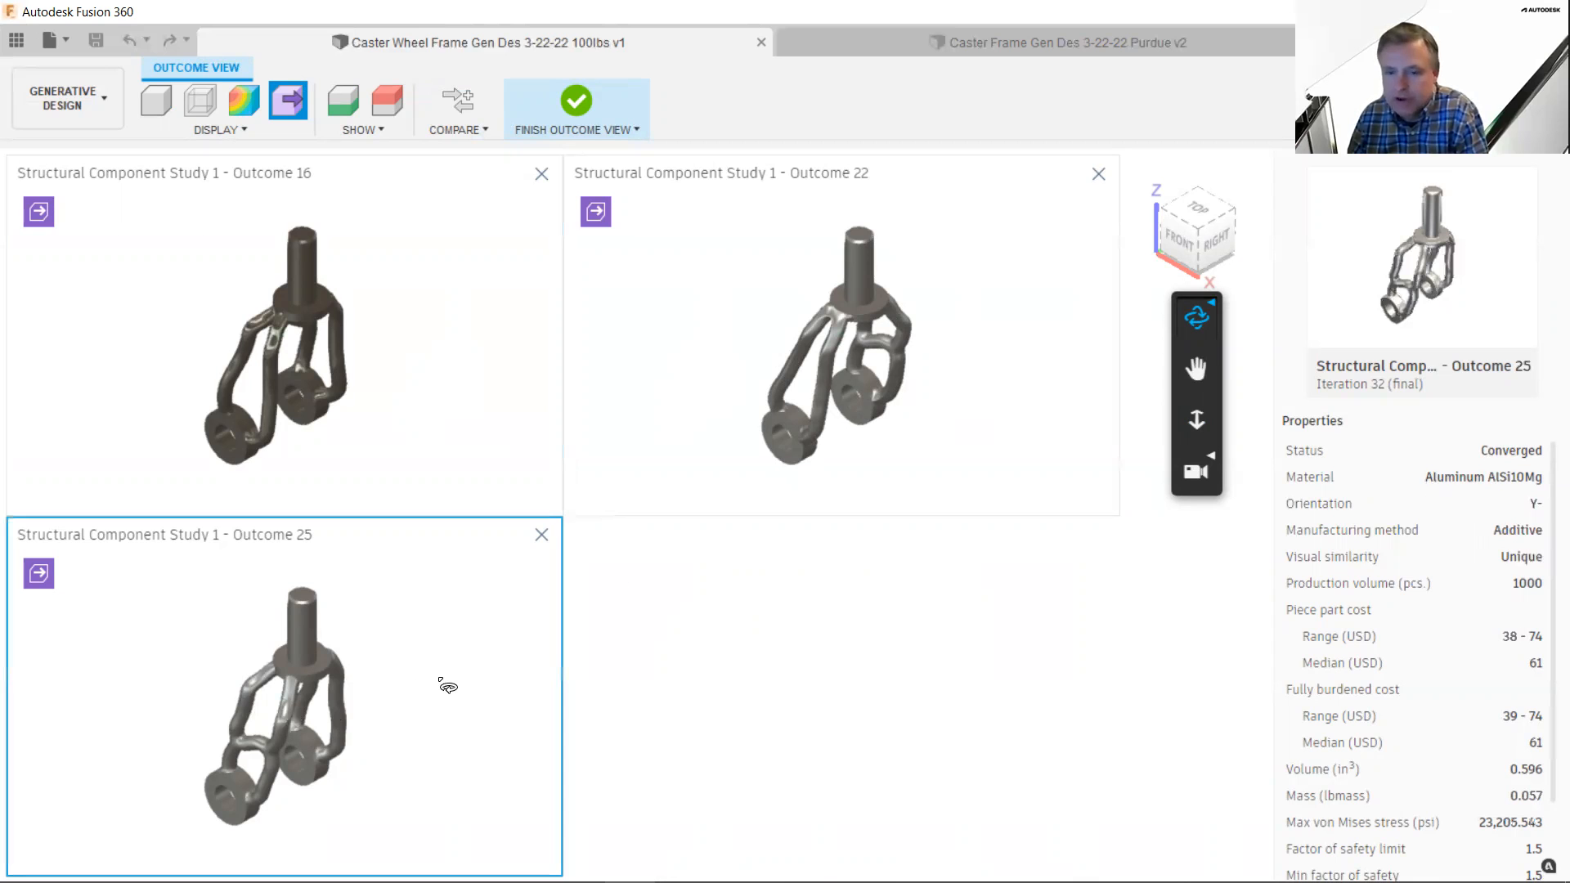
left_click_drag(369, 661, 305, 678)
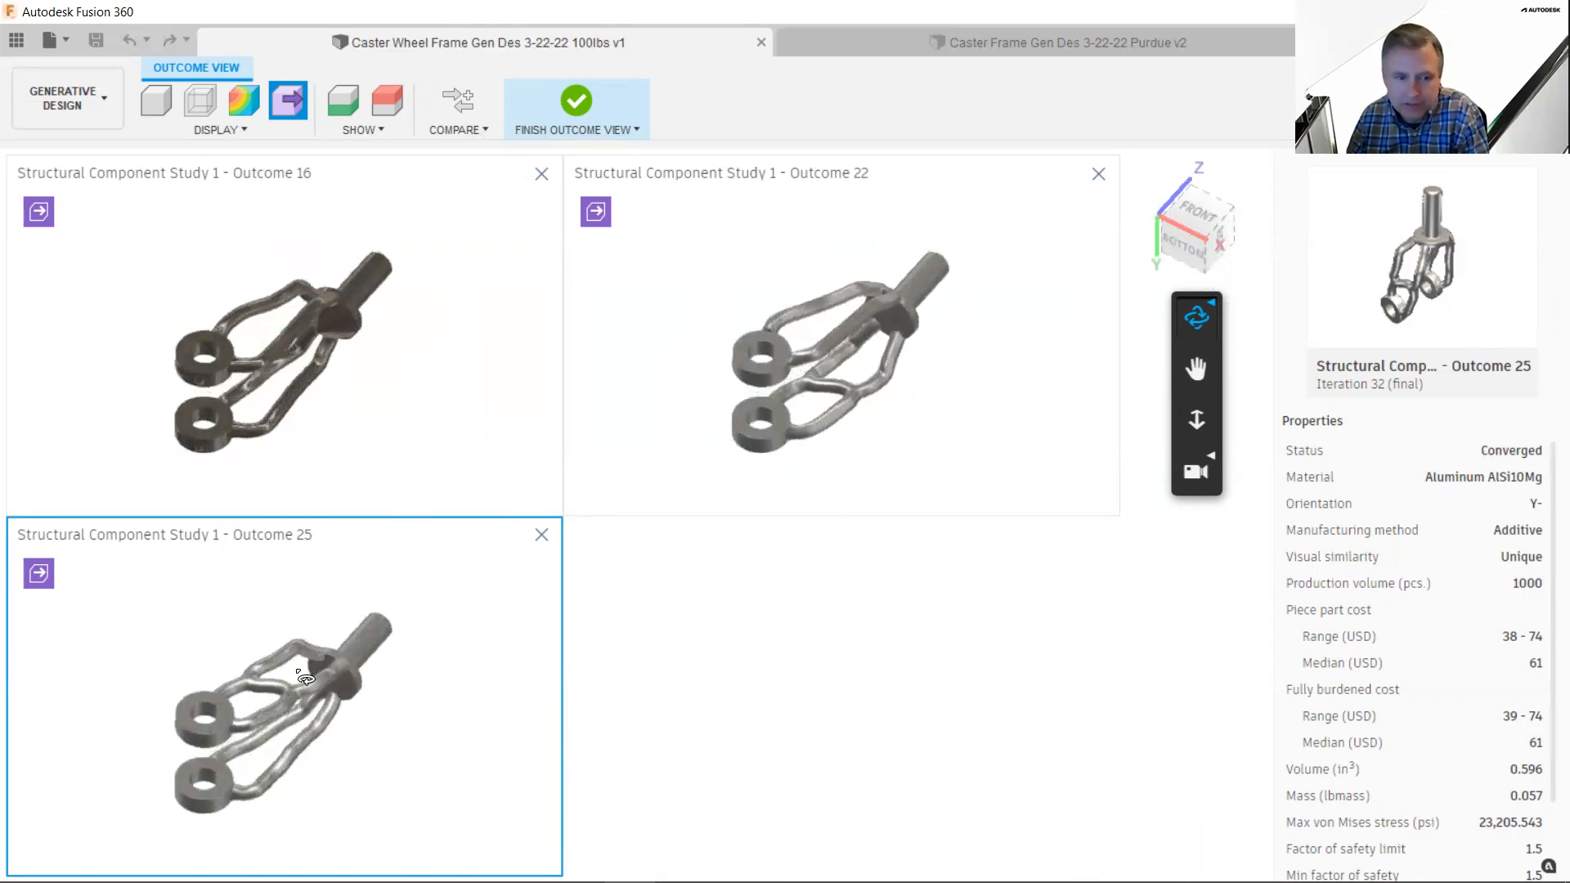
- Examine the compared frames of Outcomes 16, 22 and 25 from the bottom-left side and from the stem end
scroll(305, 676, "up", 5)
scroll(305, 676, "down", 3)
left_click_drag(327, 740, 659, 720)
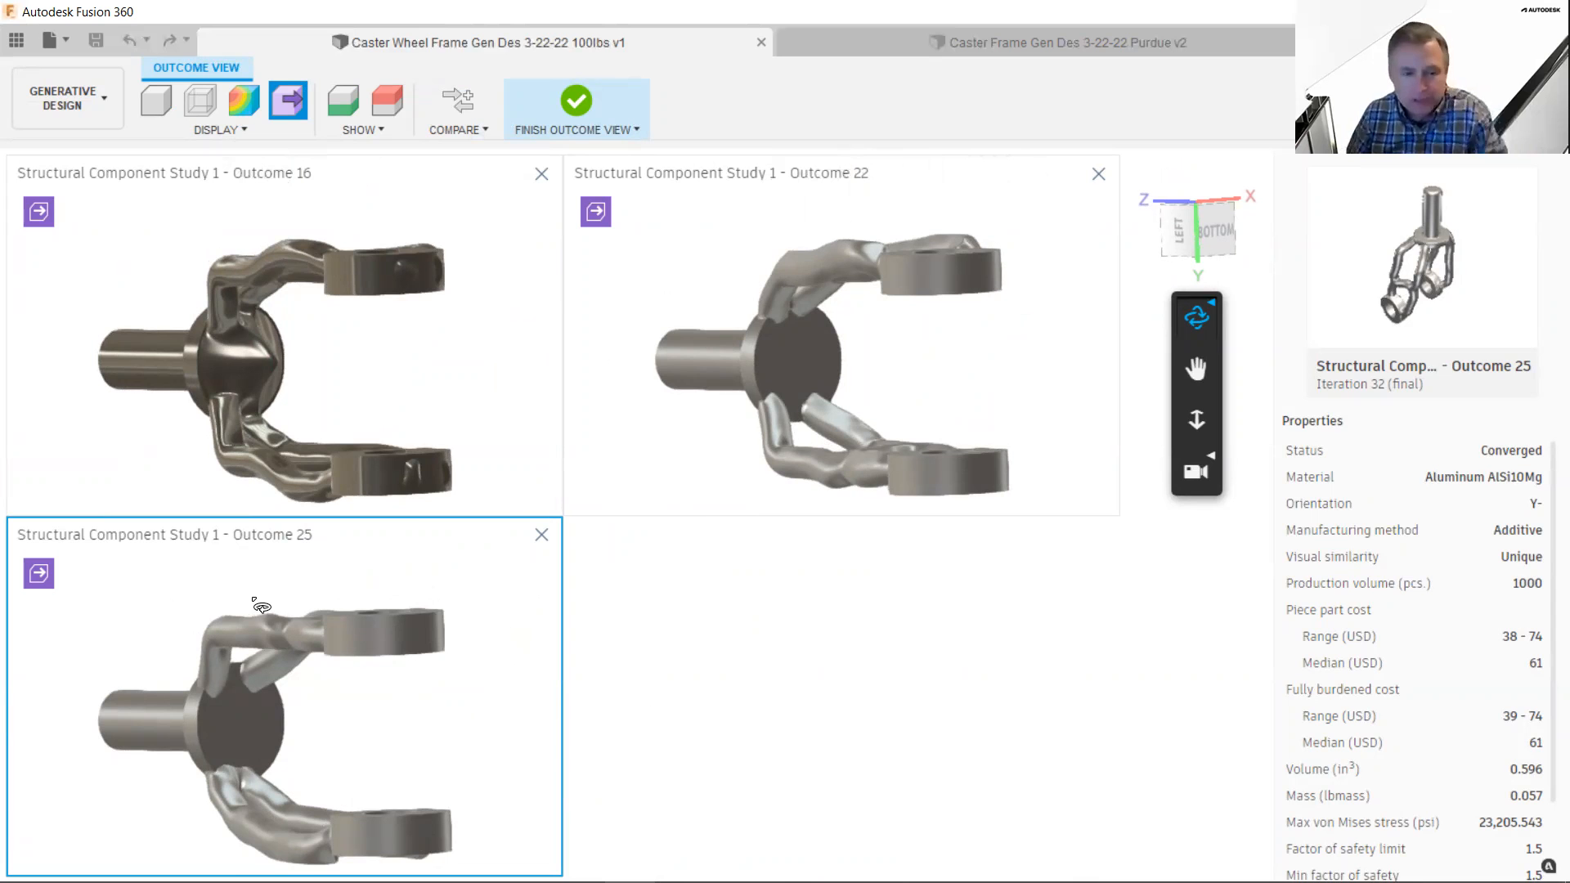
left_click_drag(418, 682, 425, 480)
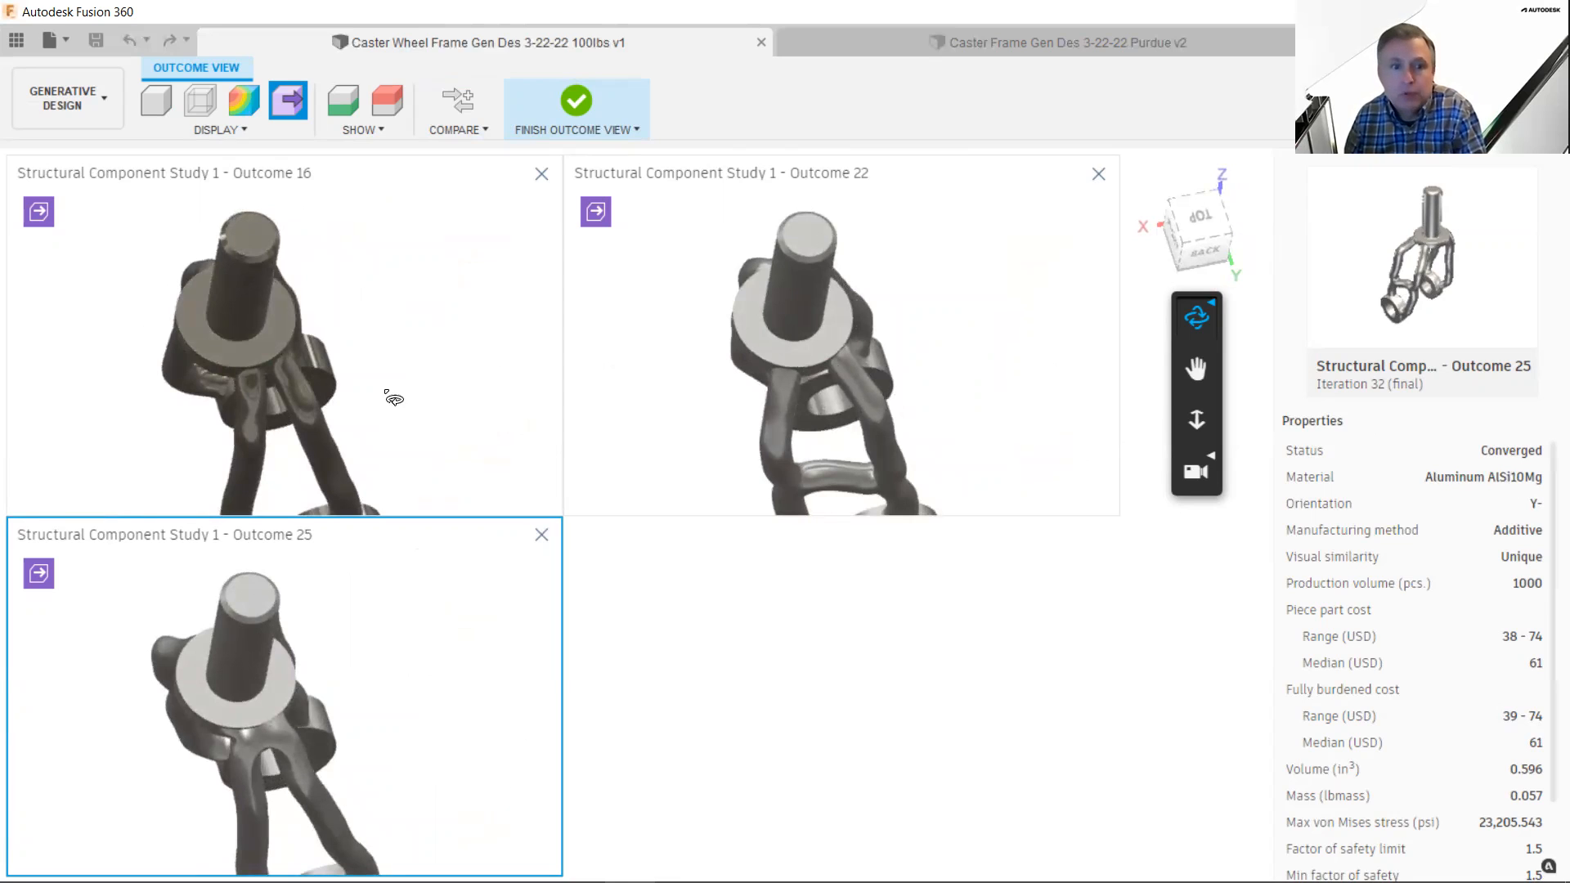
scroll(1548, 559, "down", 1)
scroll(1547, 559, "up", 1)
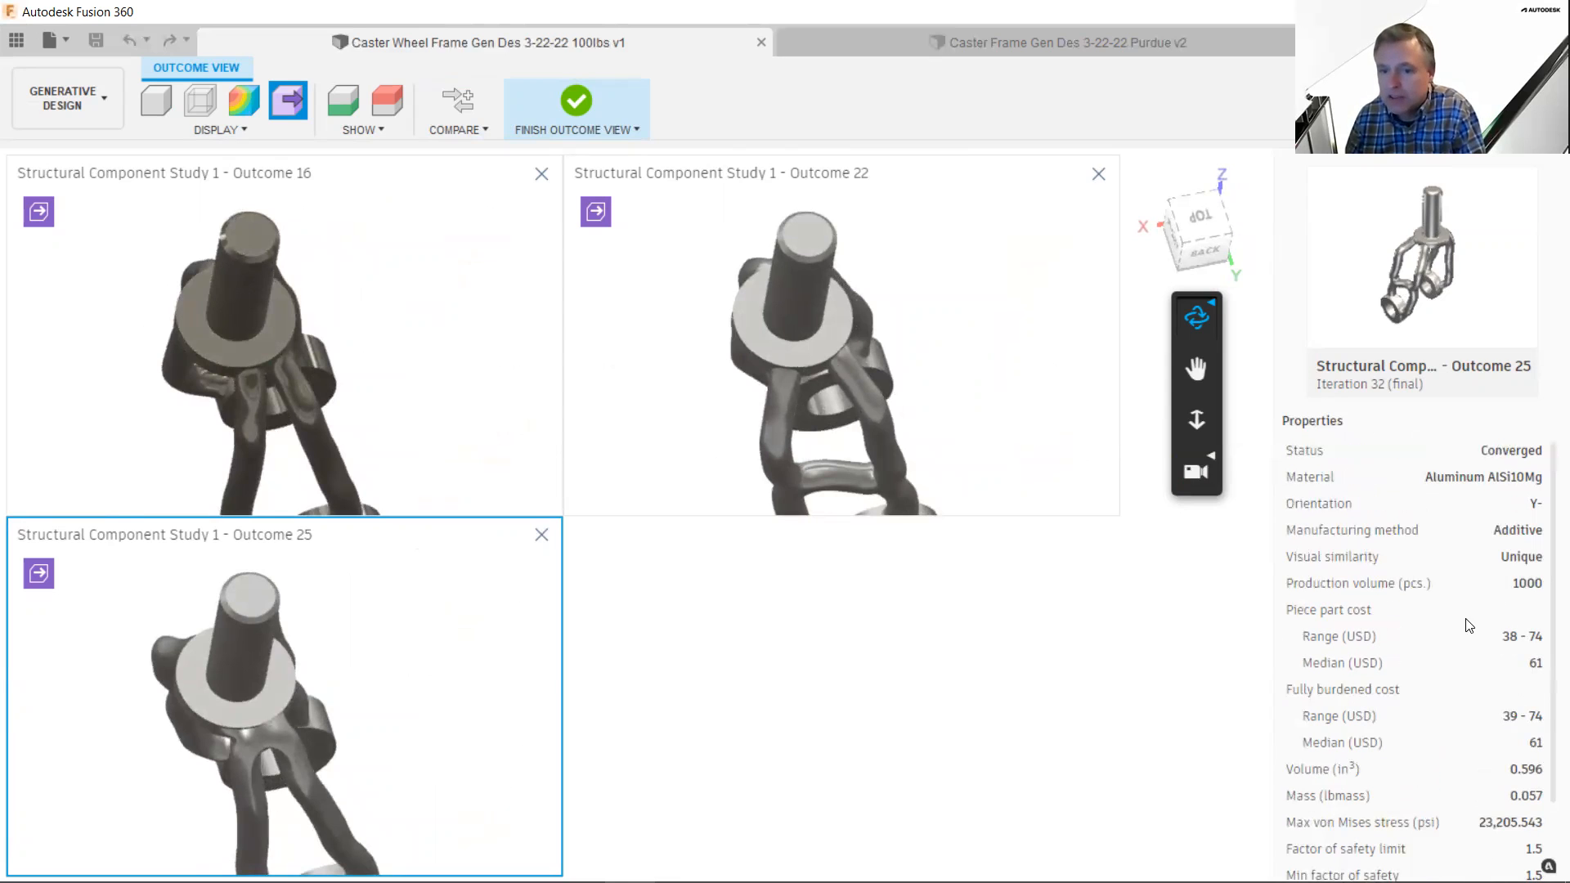
- Remove Outcomes 25 and 22 from the comparison and inspect the Outcome 16 frame on its own
left_click(541, 537)
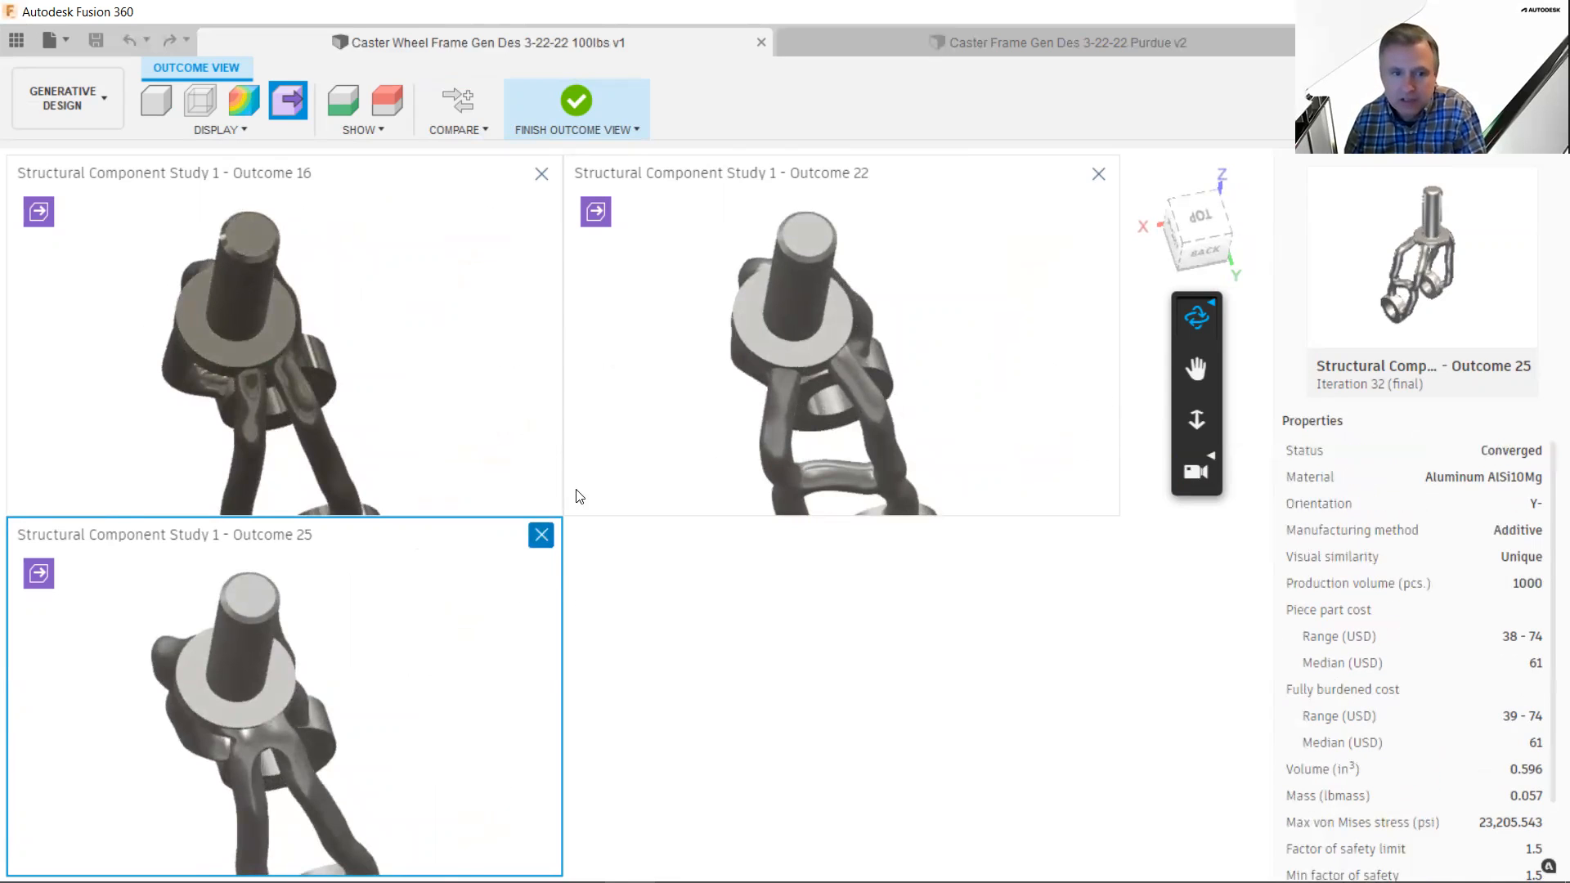
left_click(1098, 174)
scroll(802, 606, "down", 3)
scroll(803, 606, "up", 2)
middle_click_drag(803, 606, 414, 344)
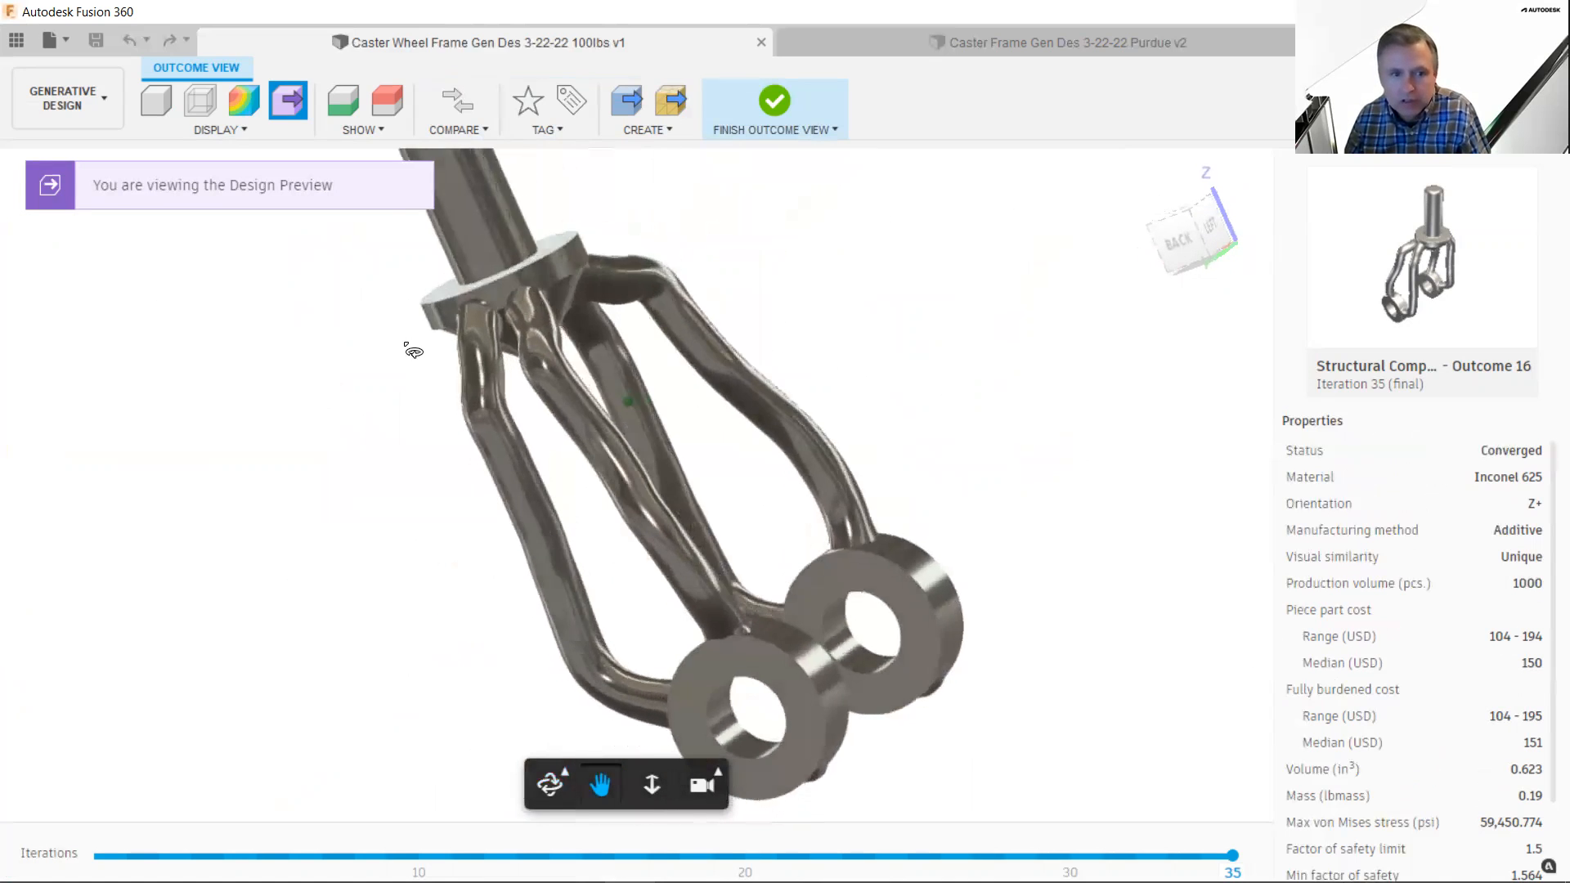
scroll(558, 382, "down", 5)
scroll(559, 381, "up", 5)
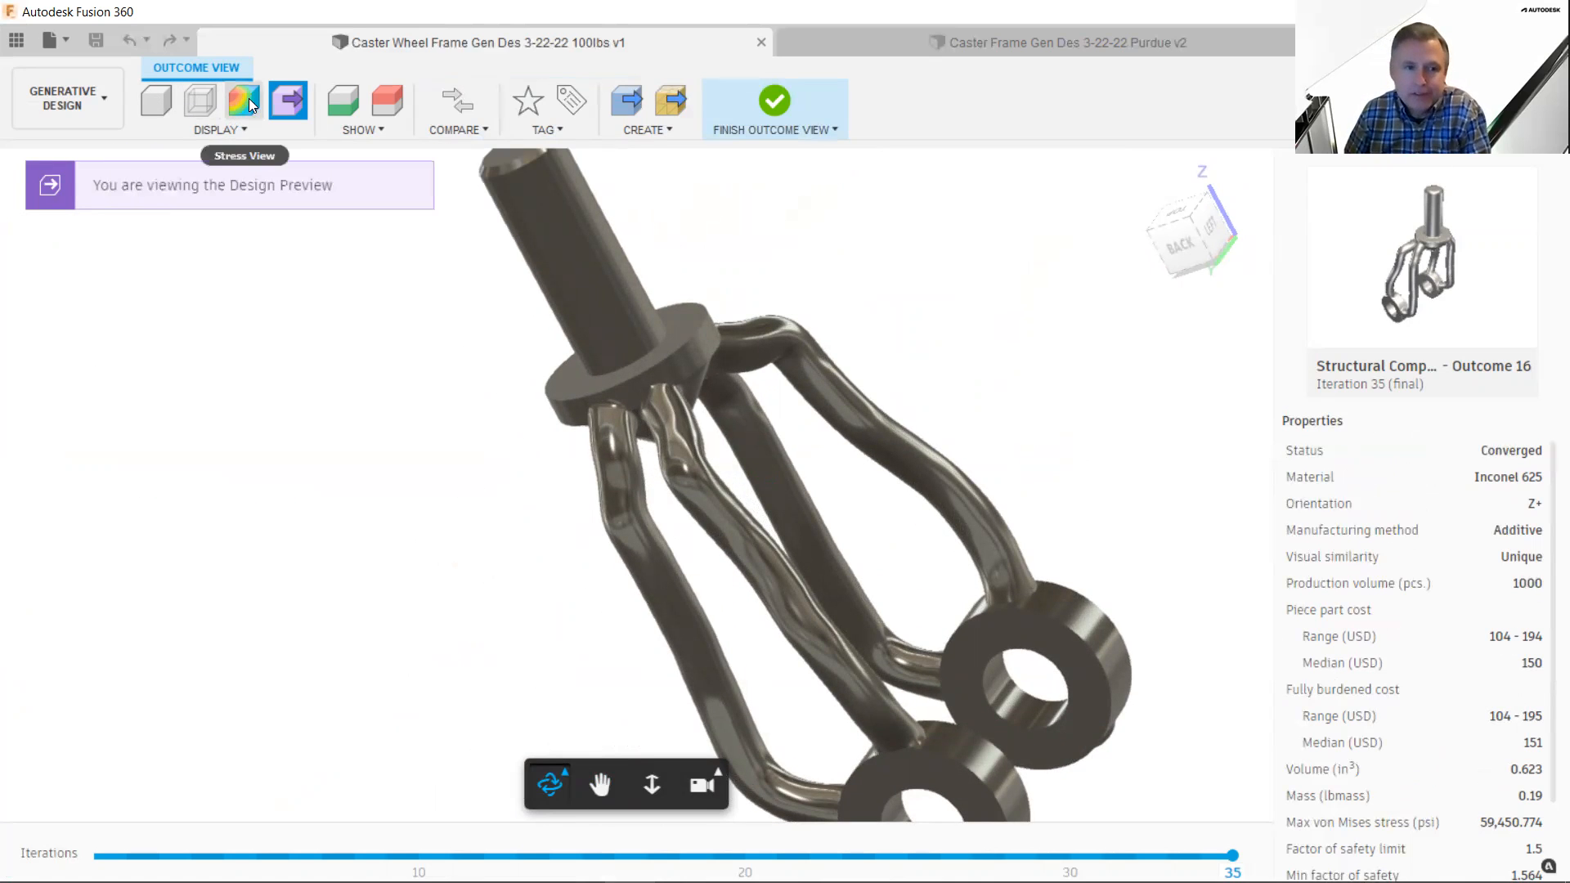
- Show the stress view of Outcome 16 with the preserve geometry overlaid and examine the struts up close
left_click(248, 98)
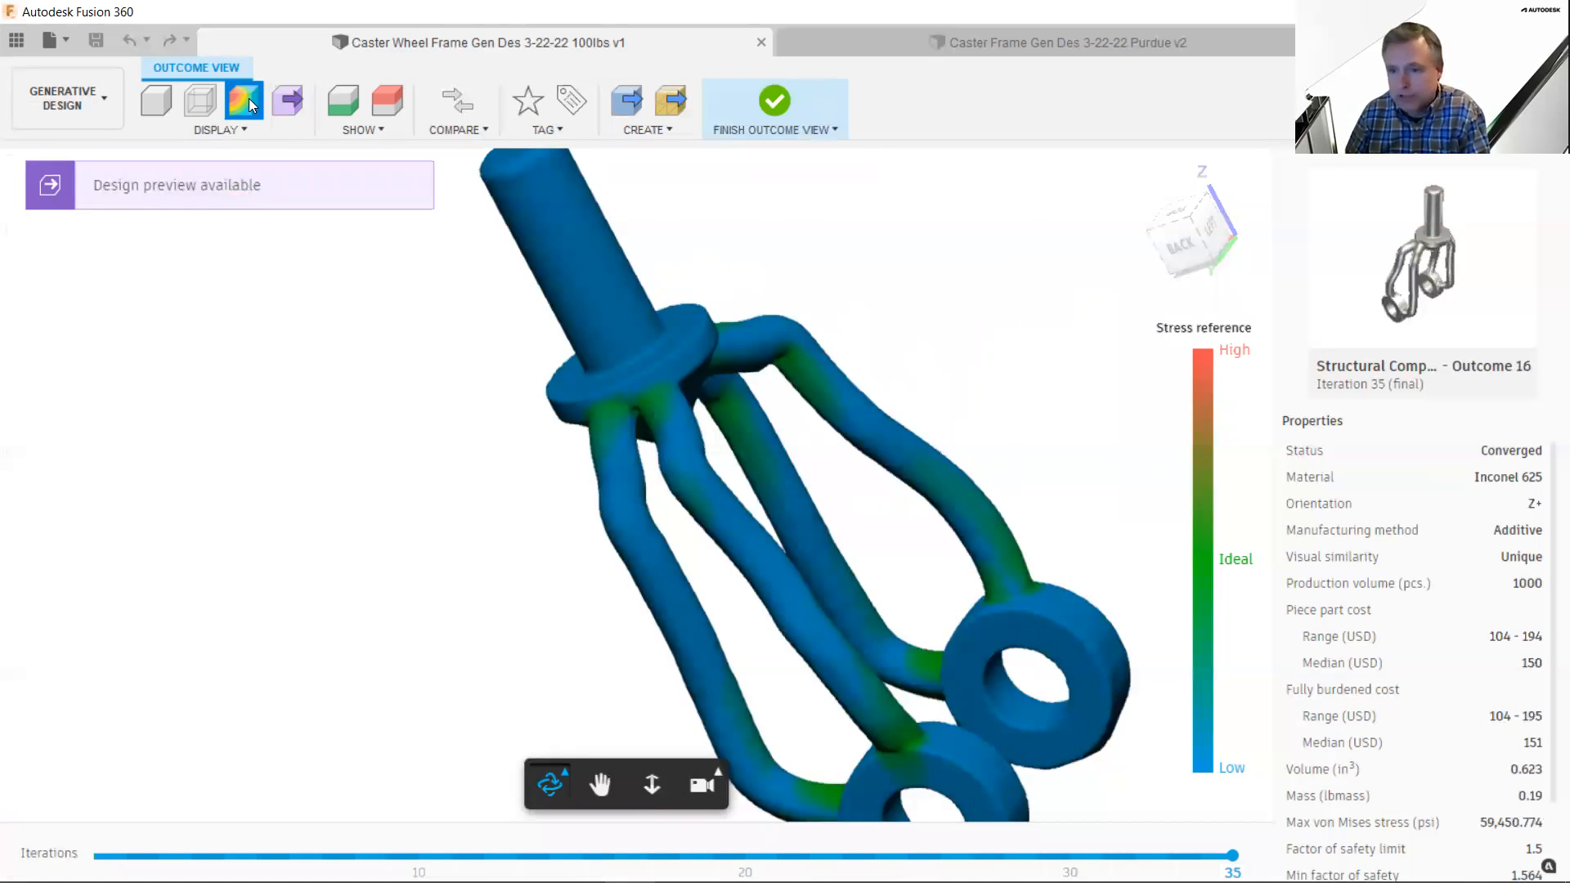
scroll(521, 306, "down", 3)
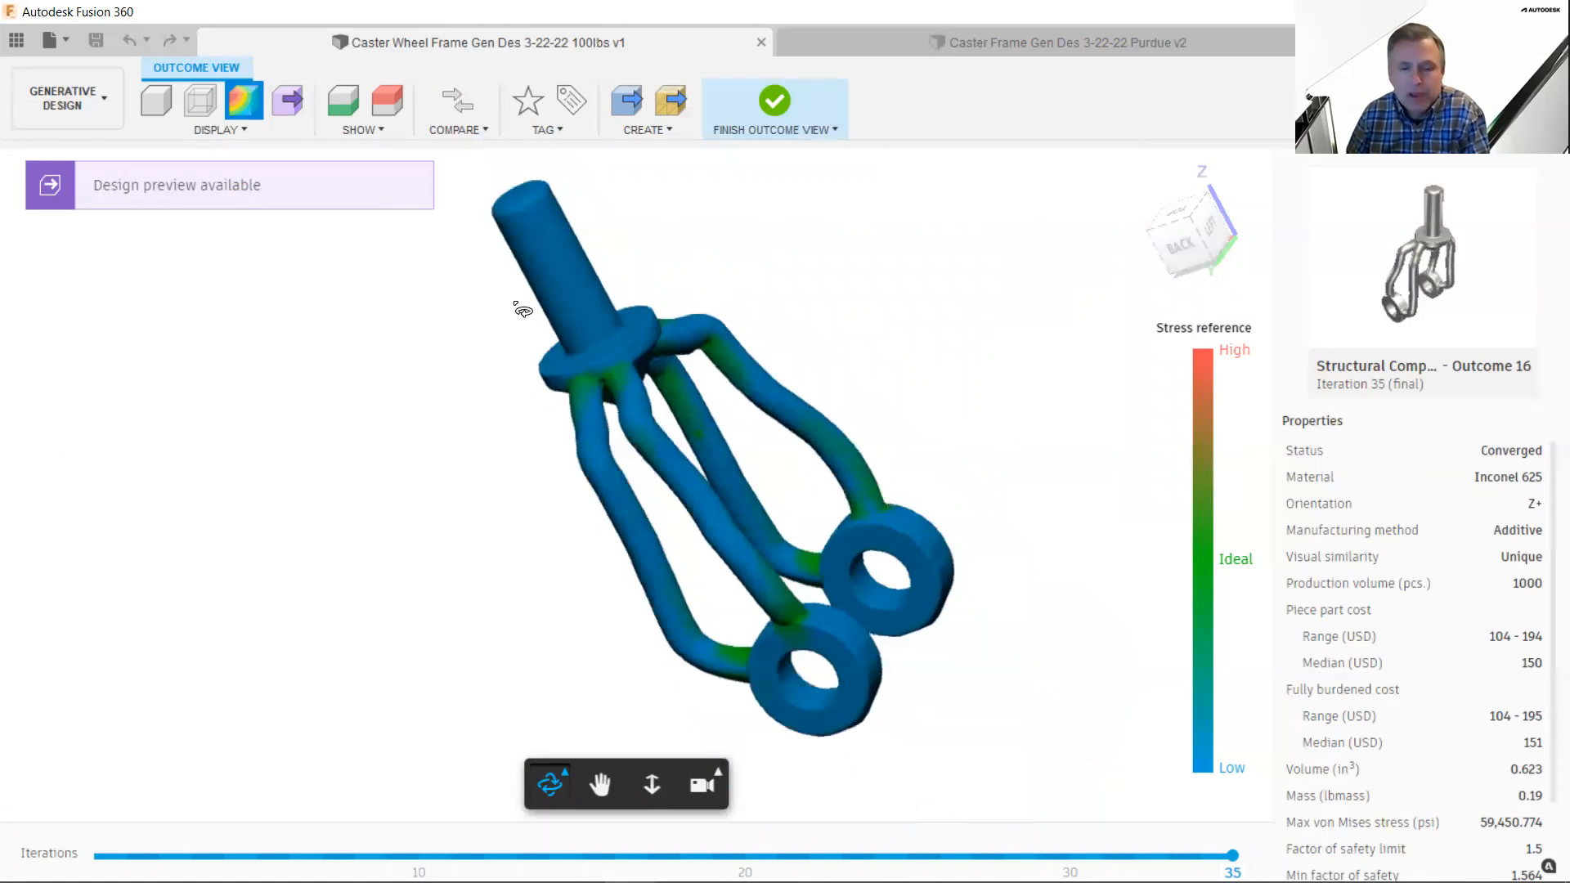
scroll(521, 309, "up", 2)
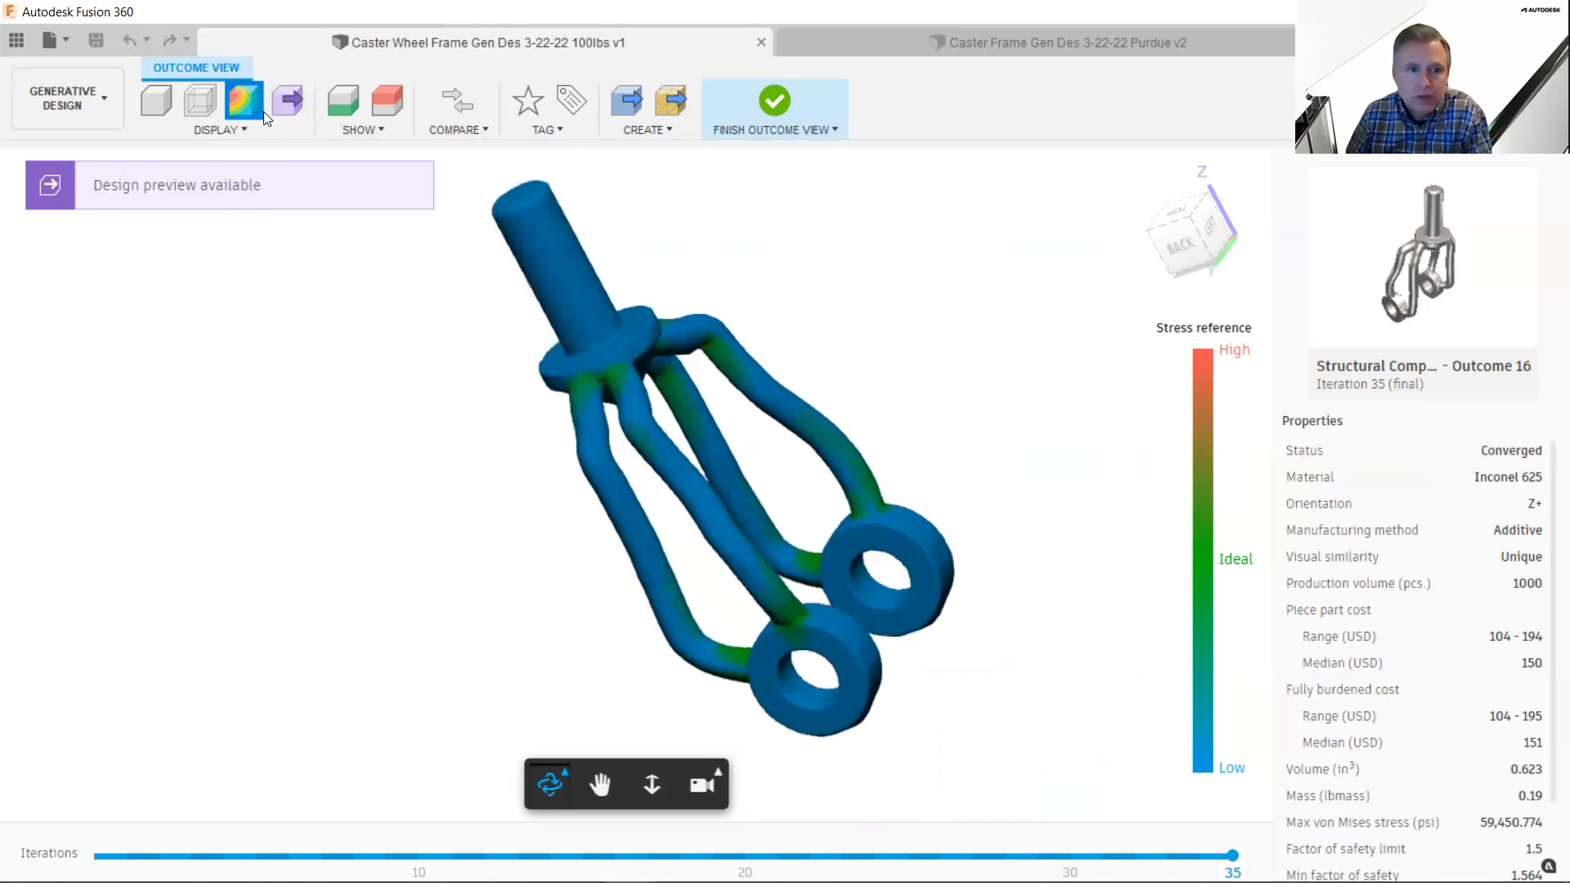
left_click(344, 111)
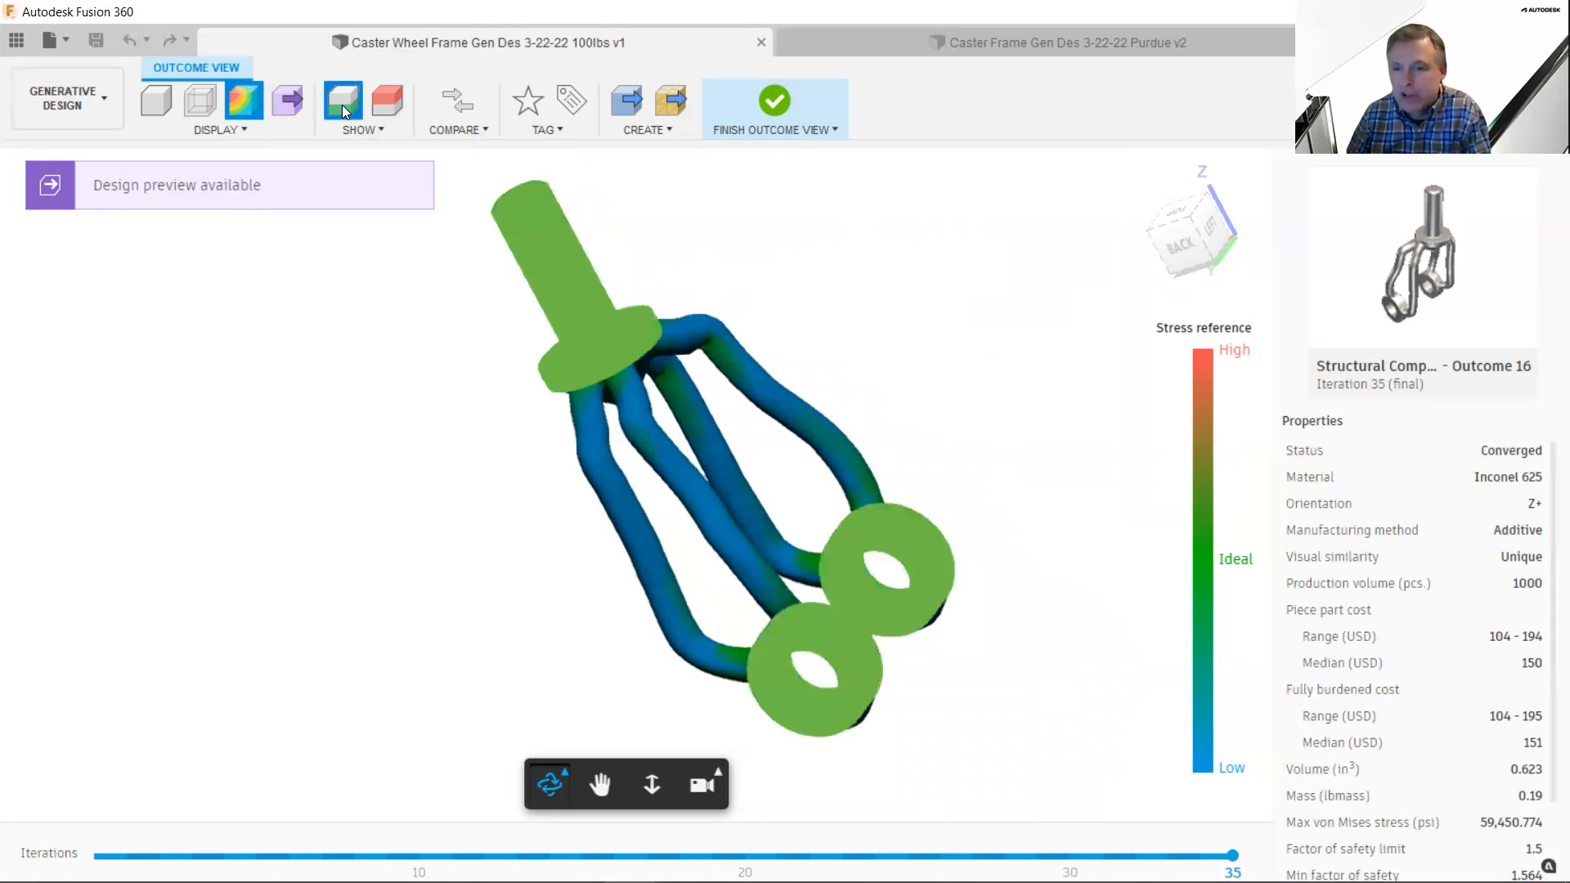
middle_click_drag(774, 501, 731, 501, "shift")
scroll(731, 500, "up", 5)
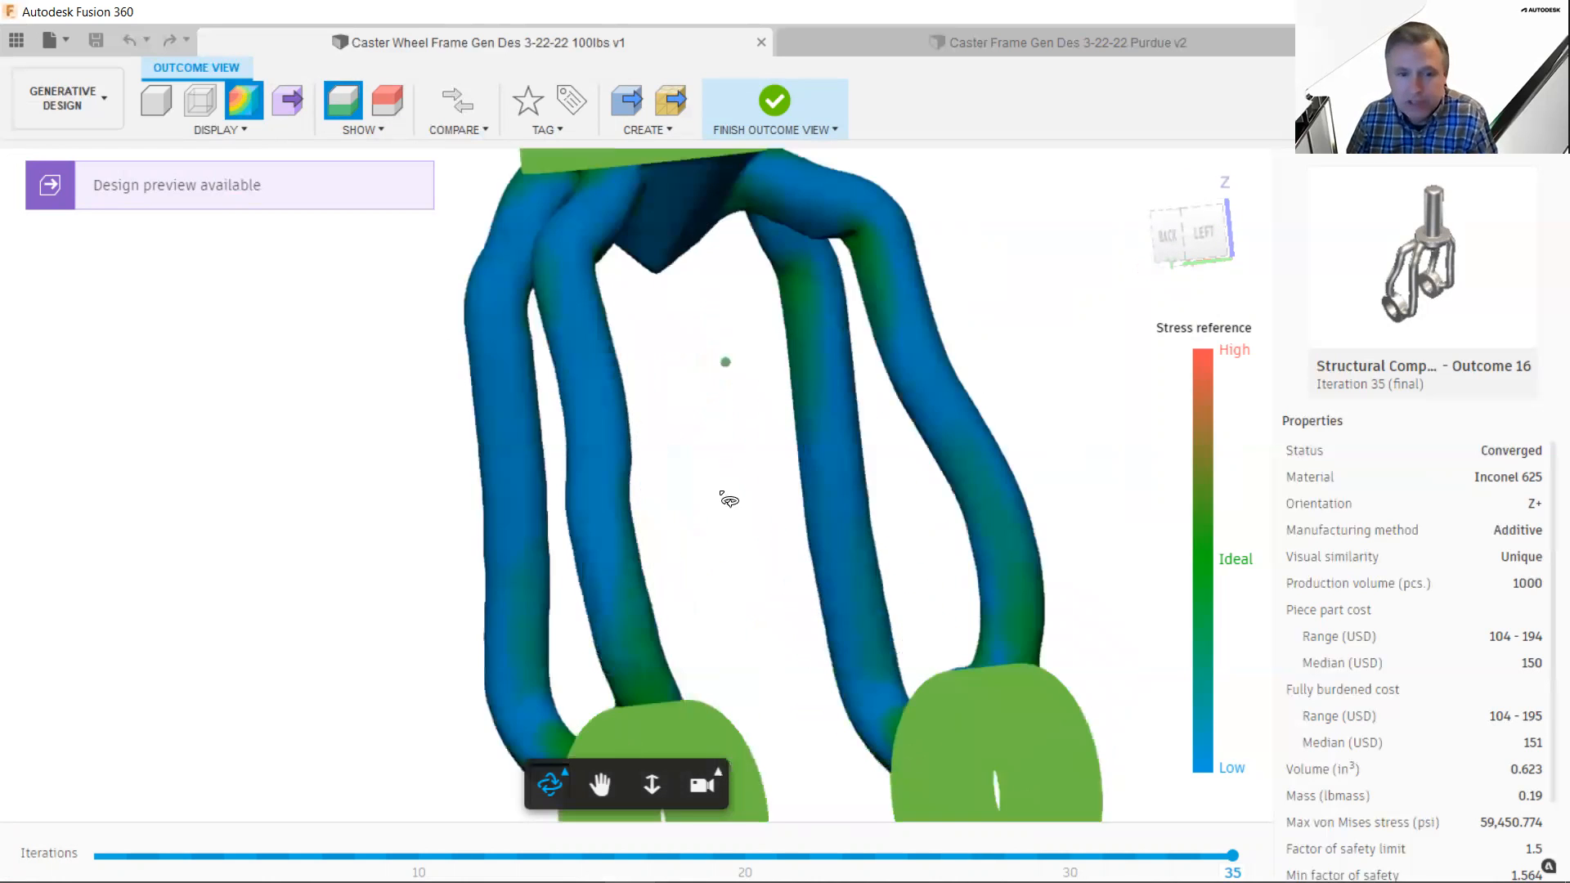
scroll(897, 574, "down", 5)
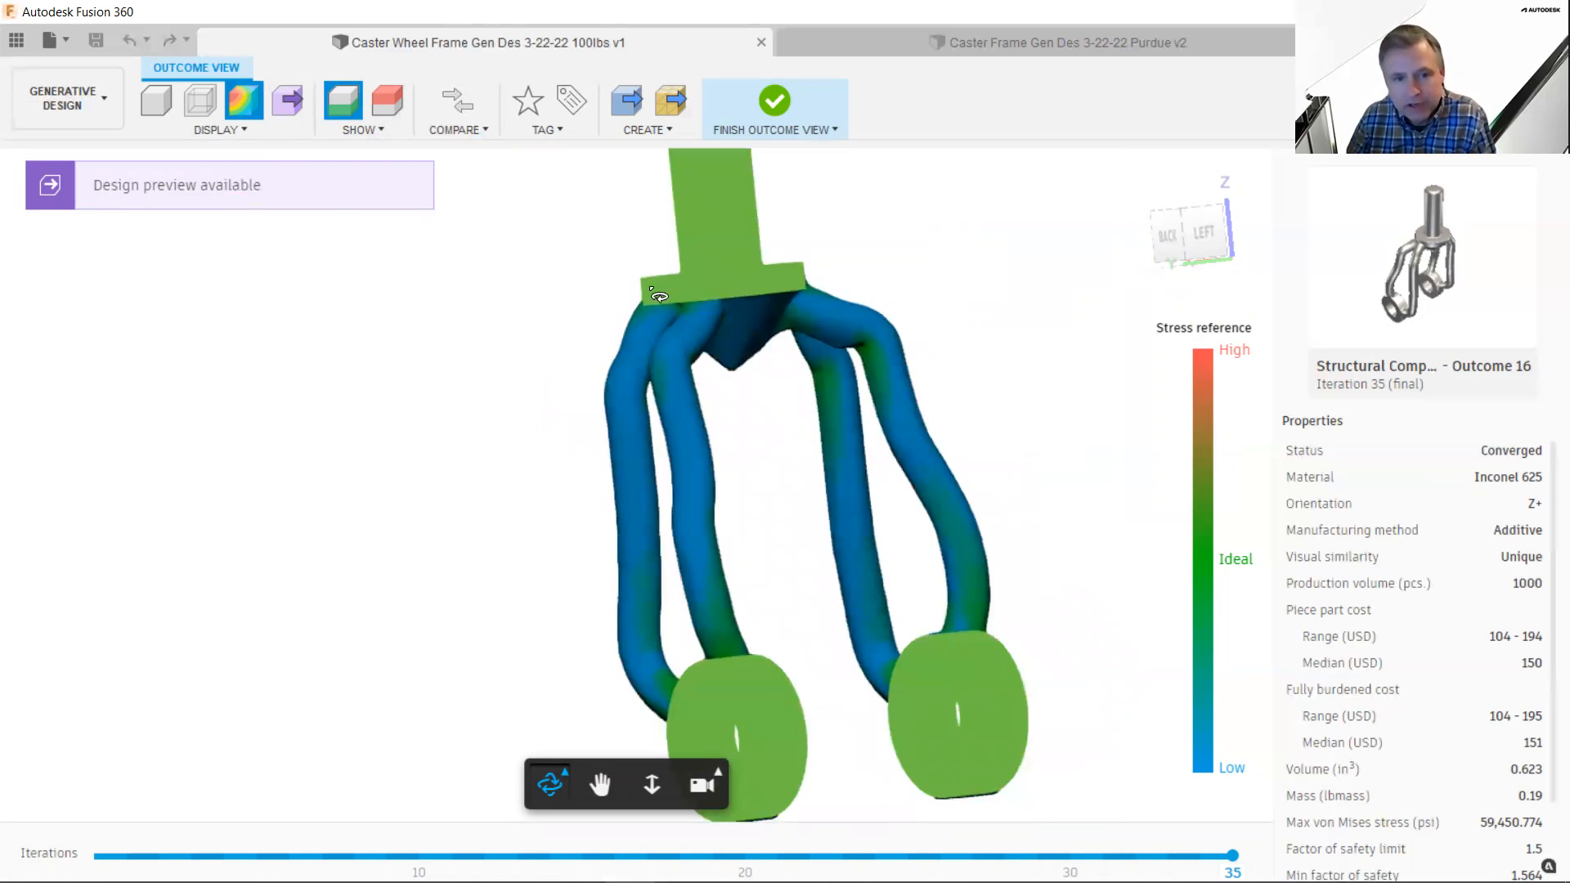
- Overlay the obstacle geometry on Outcome 16 to check its clearances, and hide both the obstacle and preserve overlays
left_click(393, 102)
scroll(969, 530, "down", 4)
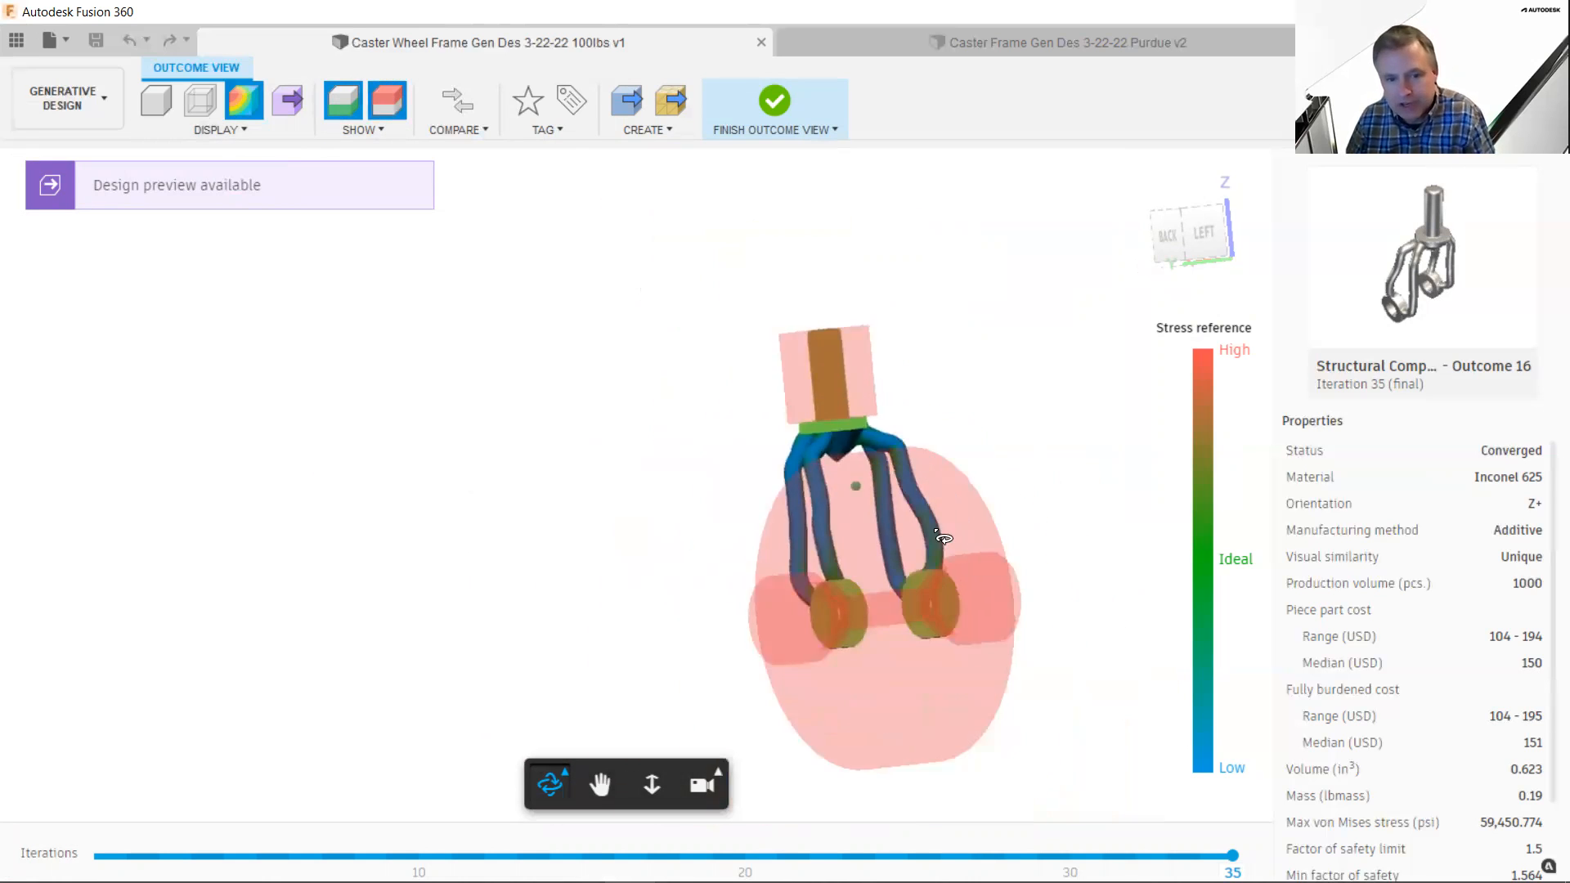
left_click_drag(943, 568, 940, 491)
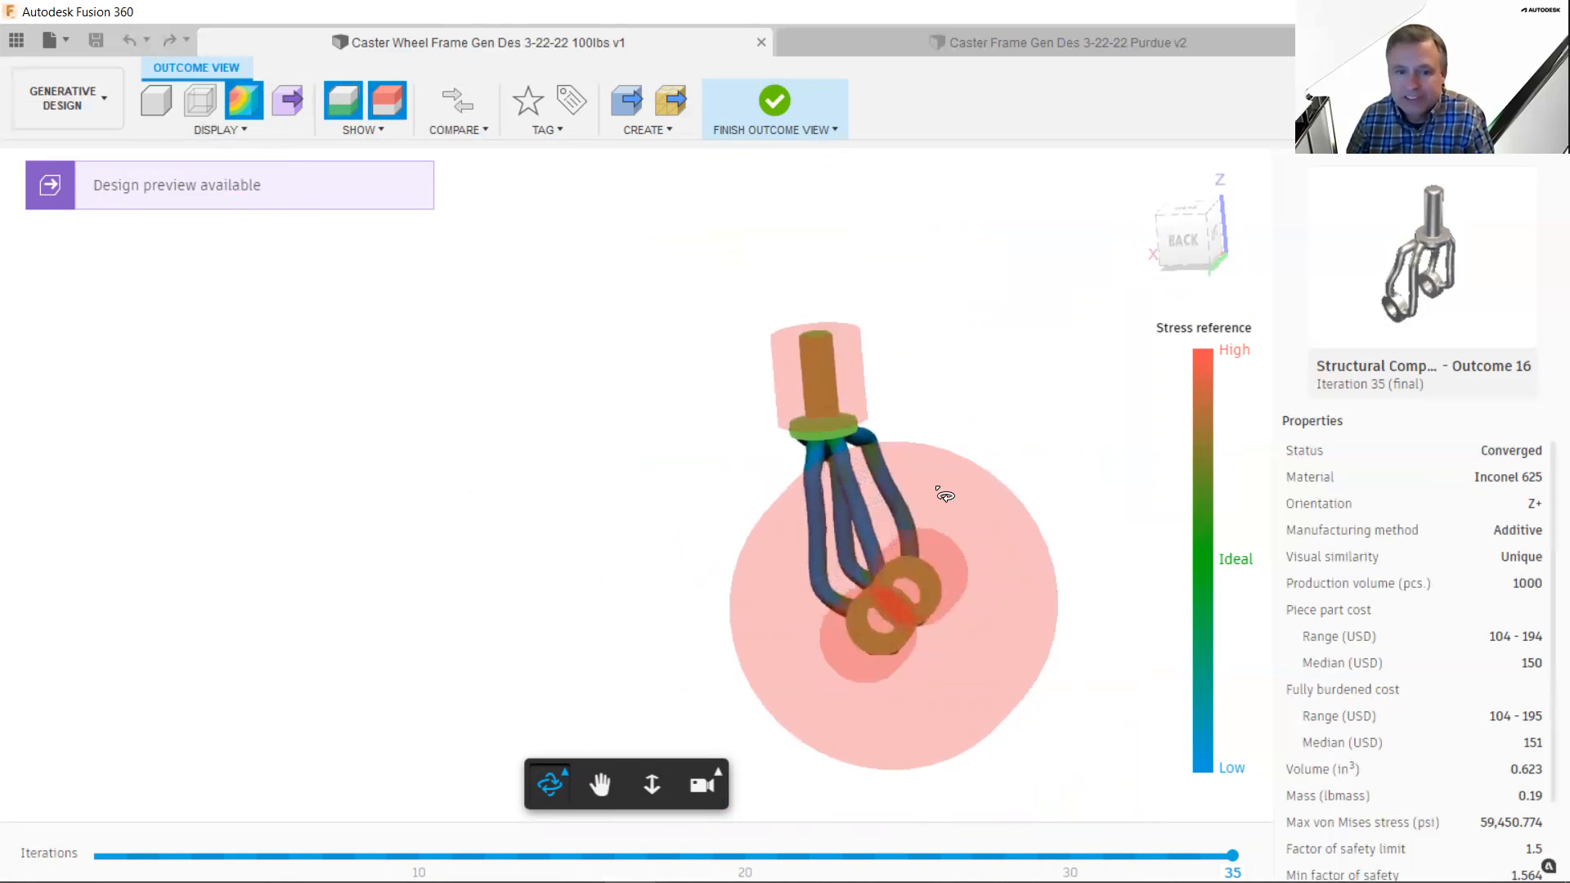
scroll(935, 489, "up", 3)
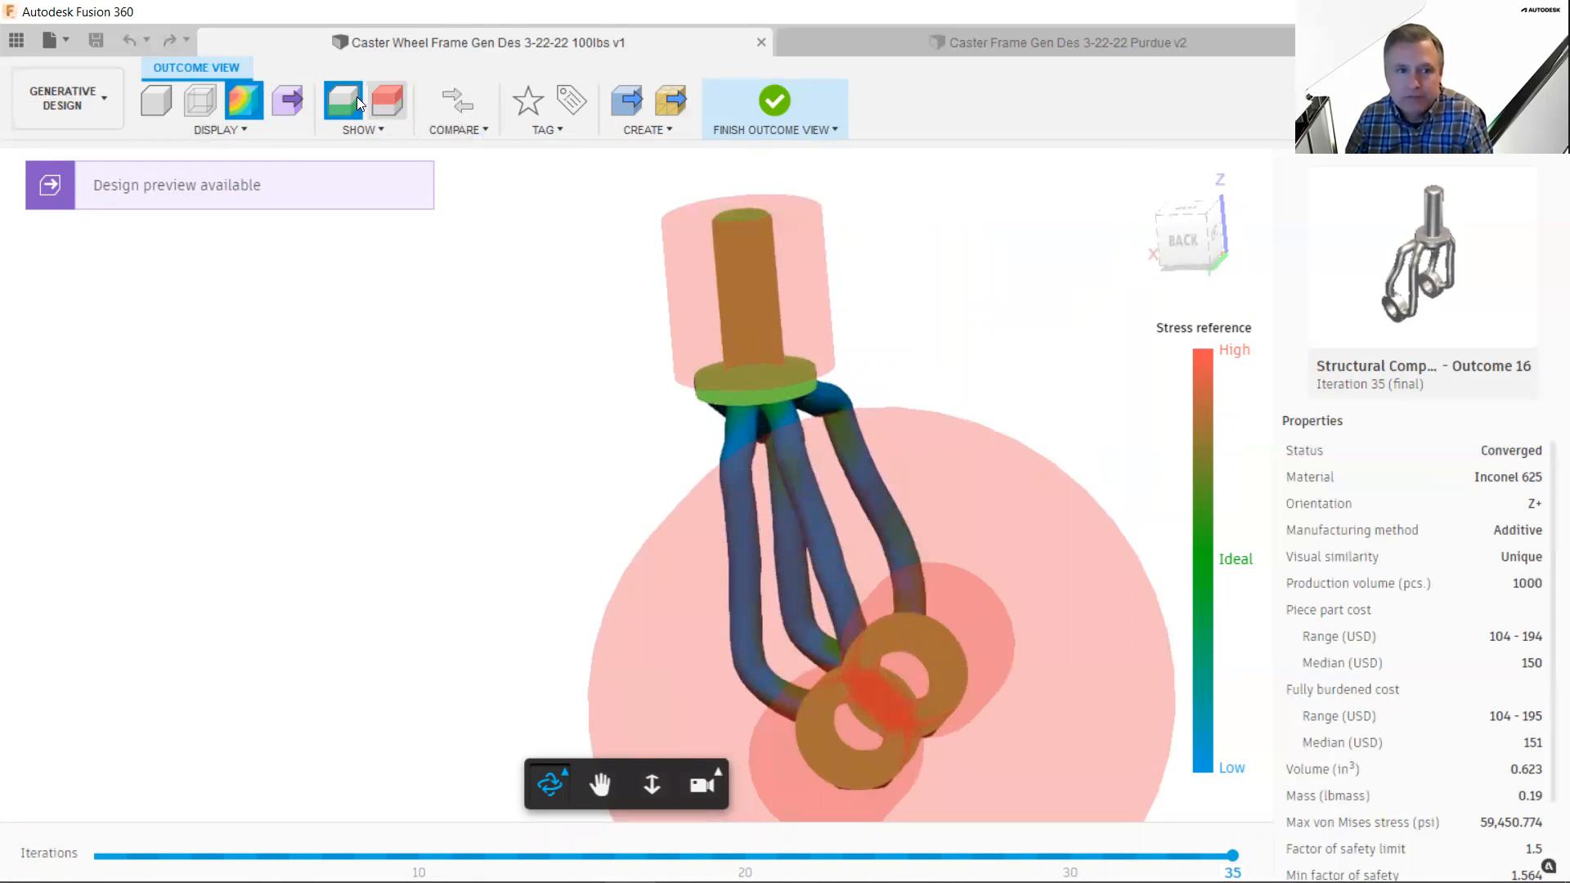
left_click(344, 107)
left_click(344, 107)
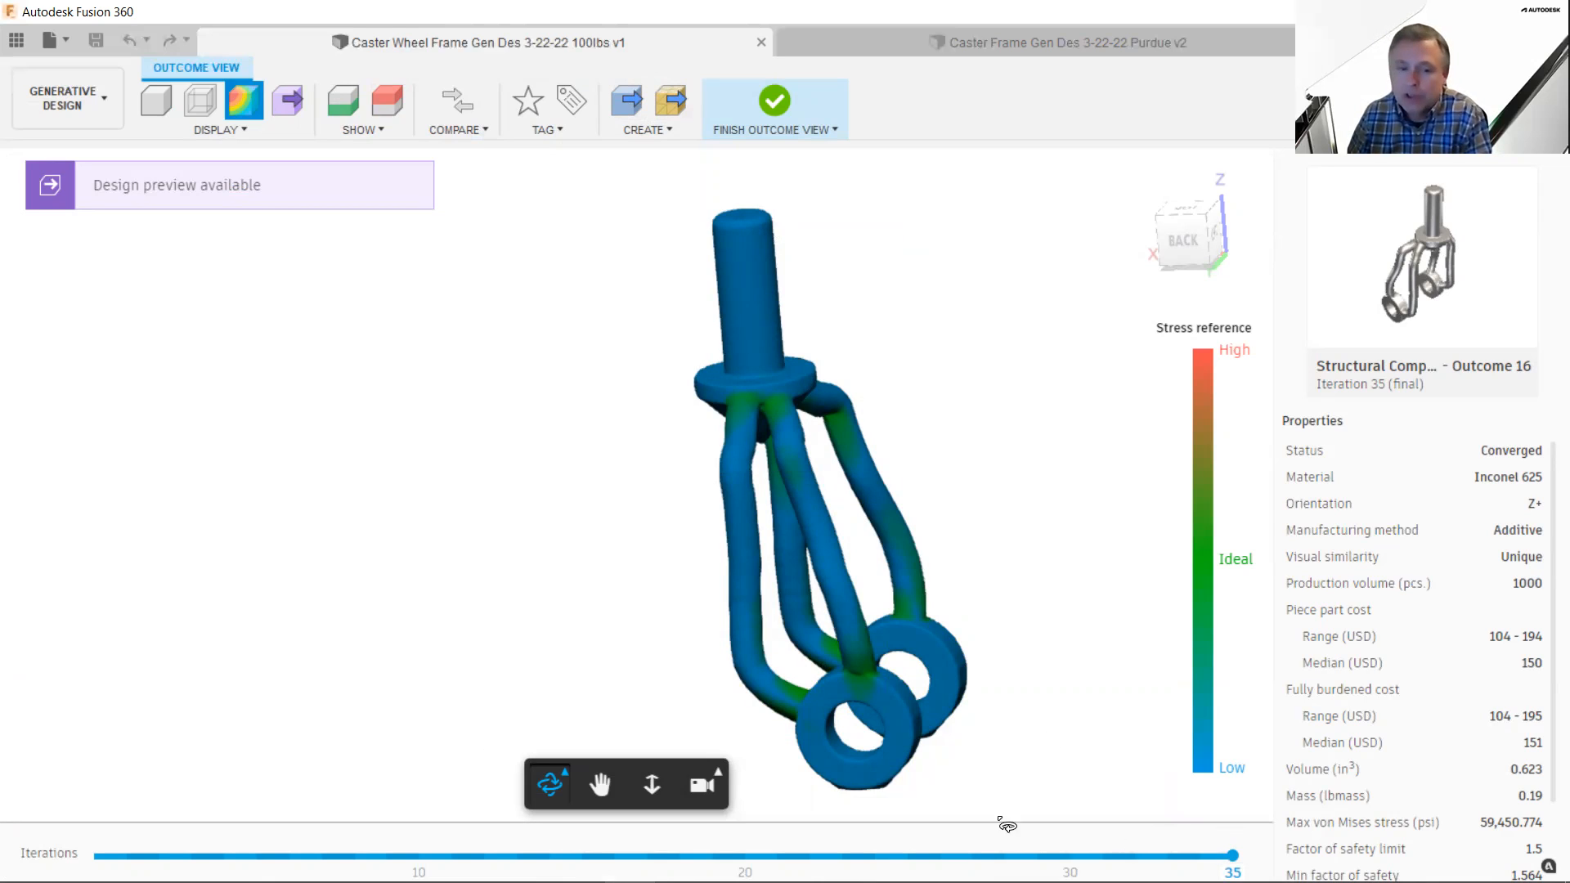
- Review iterations 10, 20, 30 and 33 of Outcome 16, checking the frame's stress view and properties
left_click(419, 856)
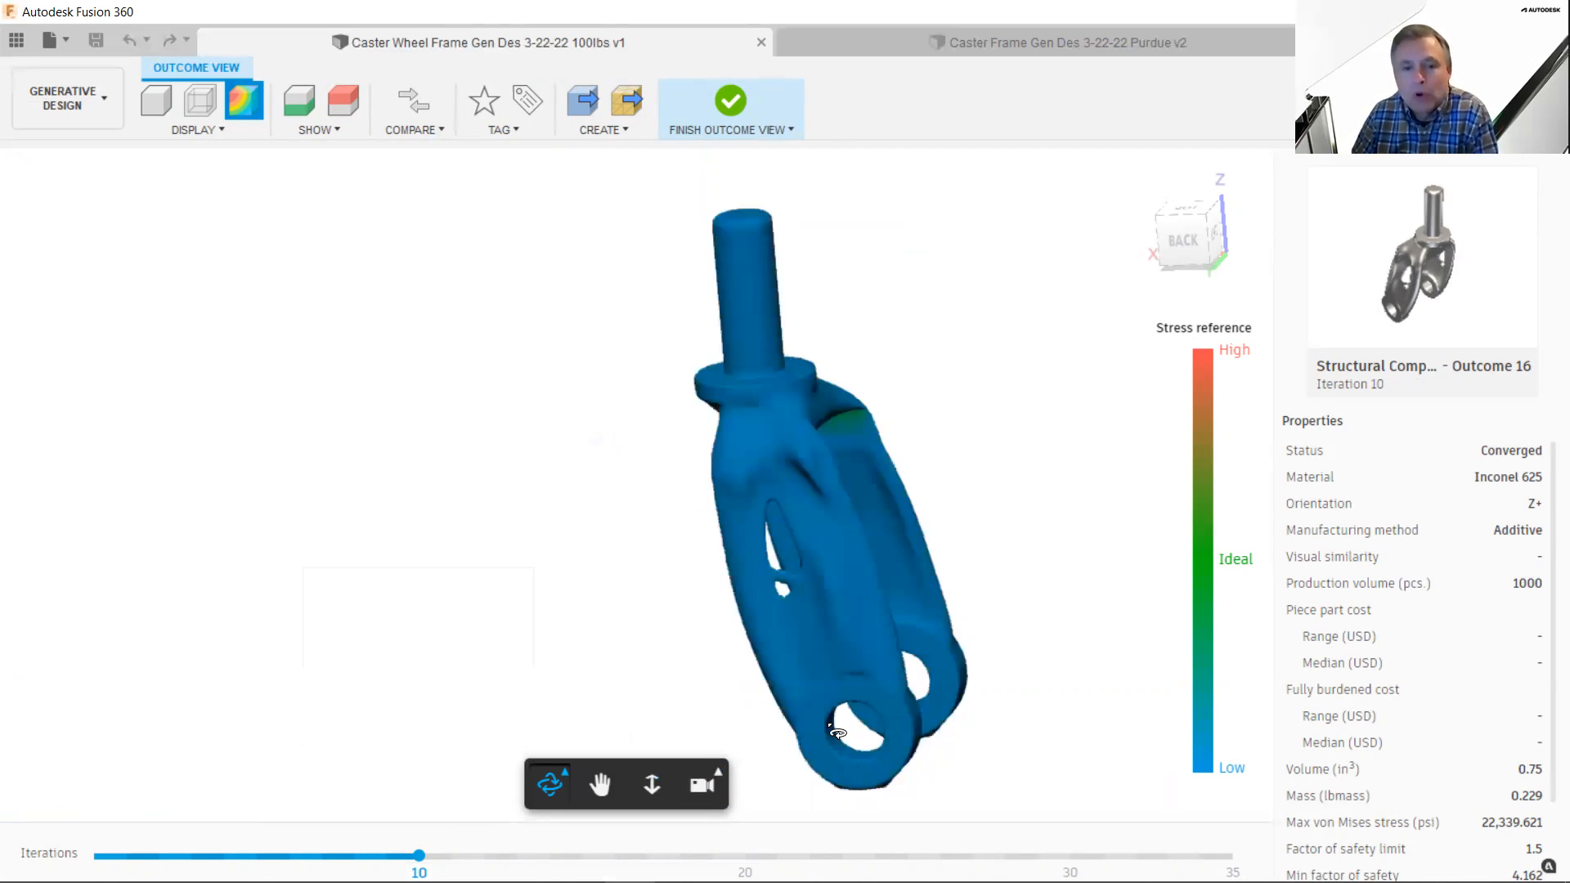
left_click_drag(936, 649, 638, 649)
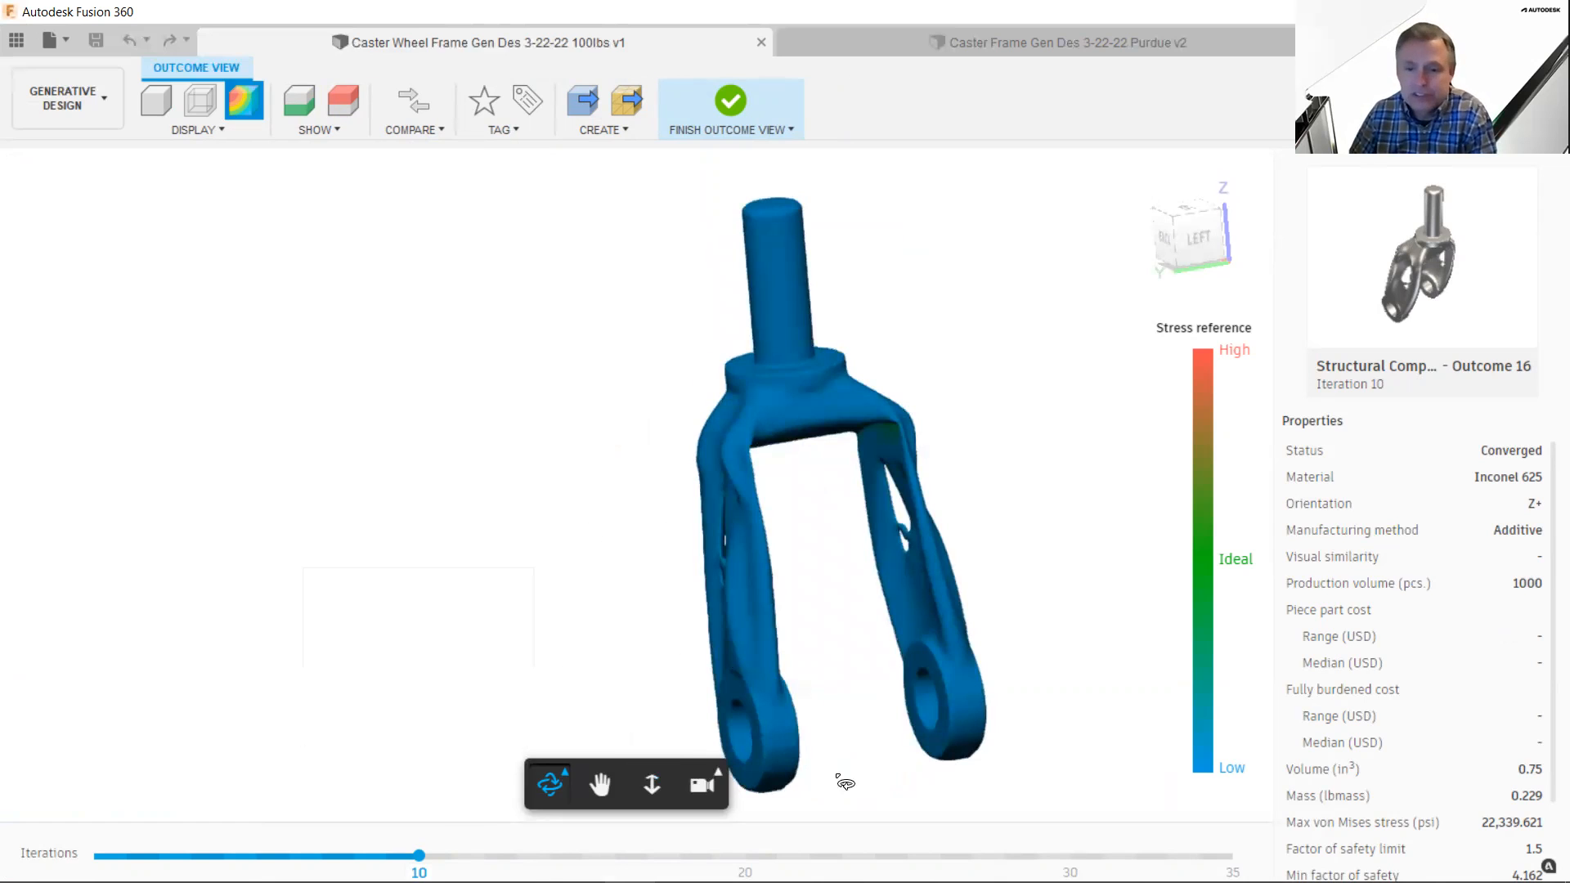
scroll(1541, 758, "down", 2)
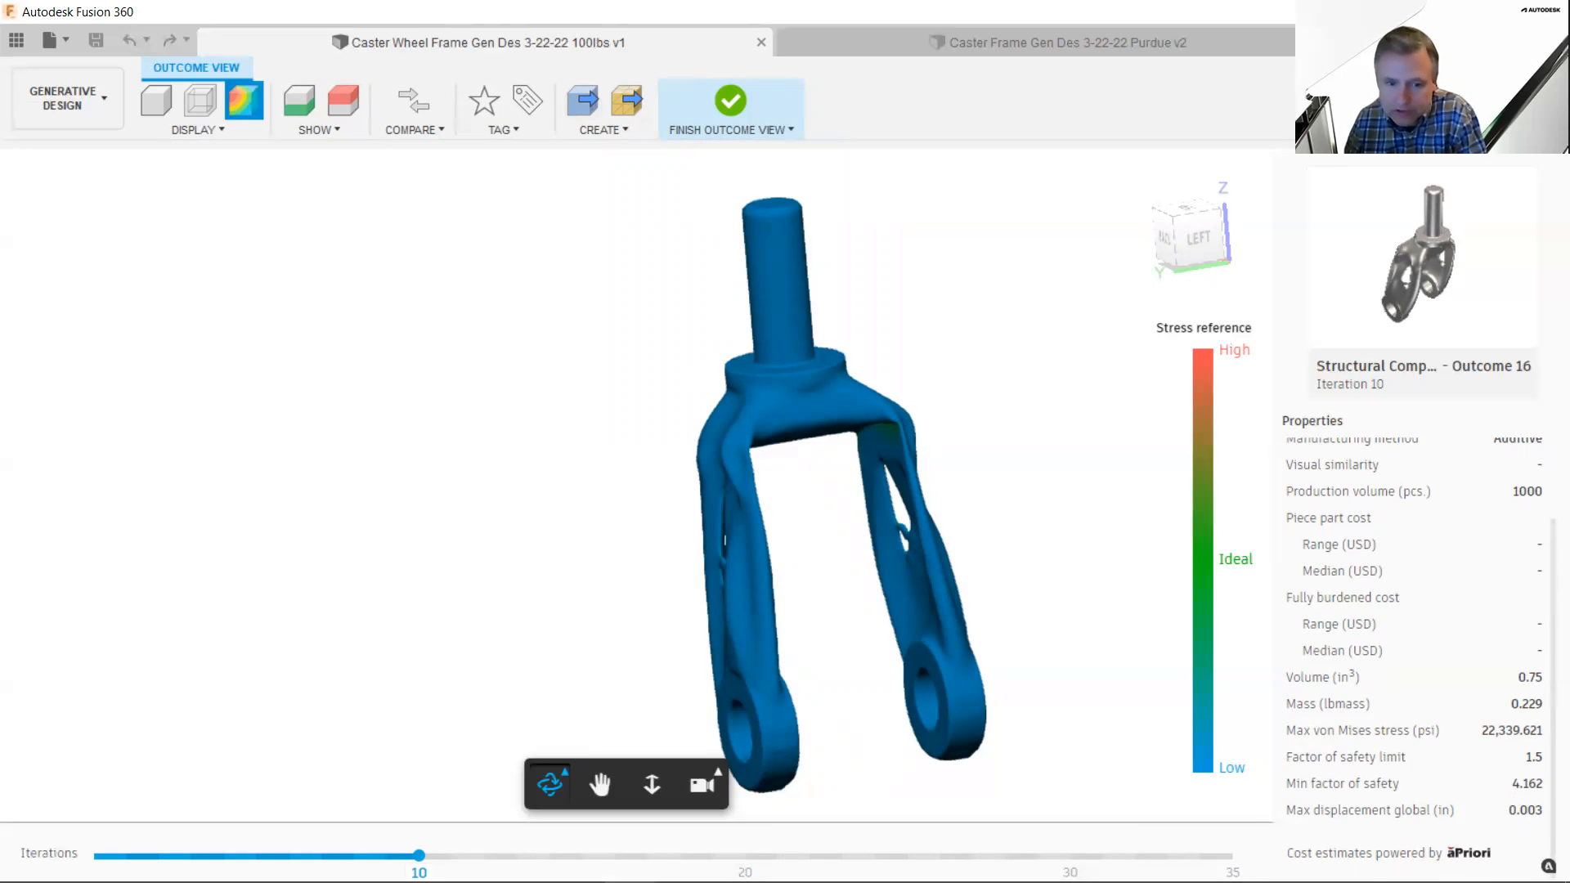
left_click(744, 856)
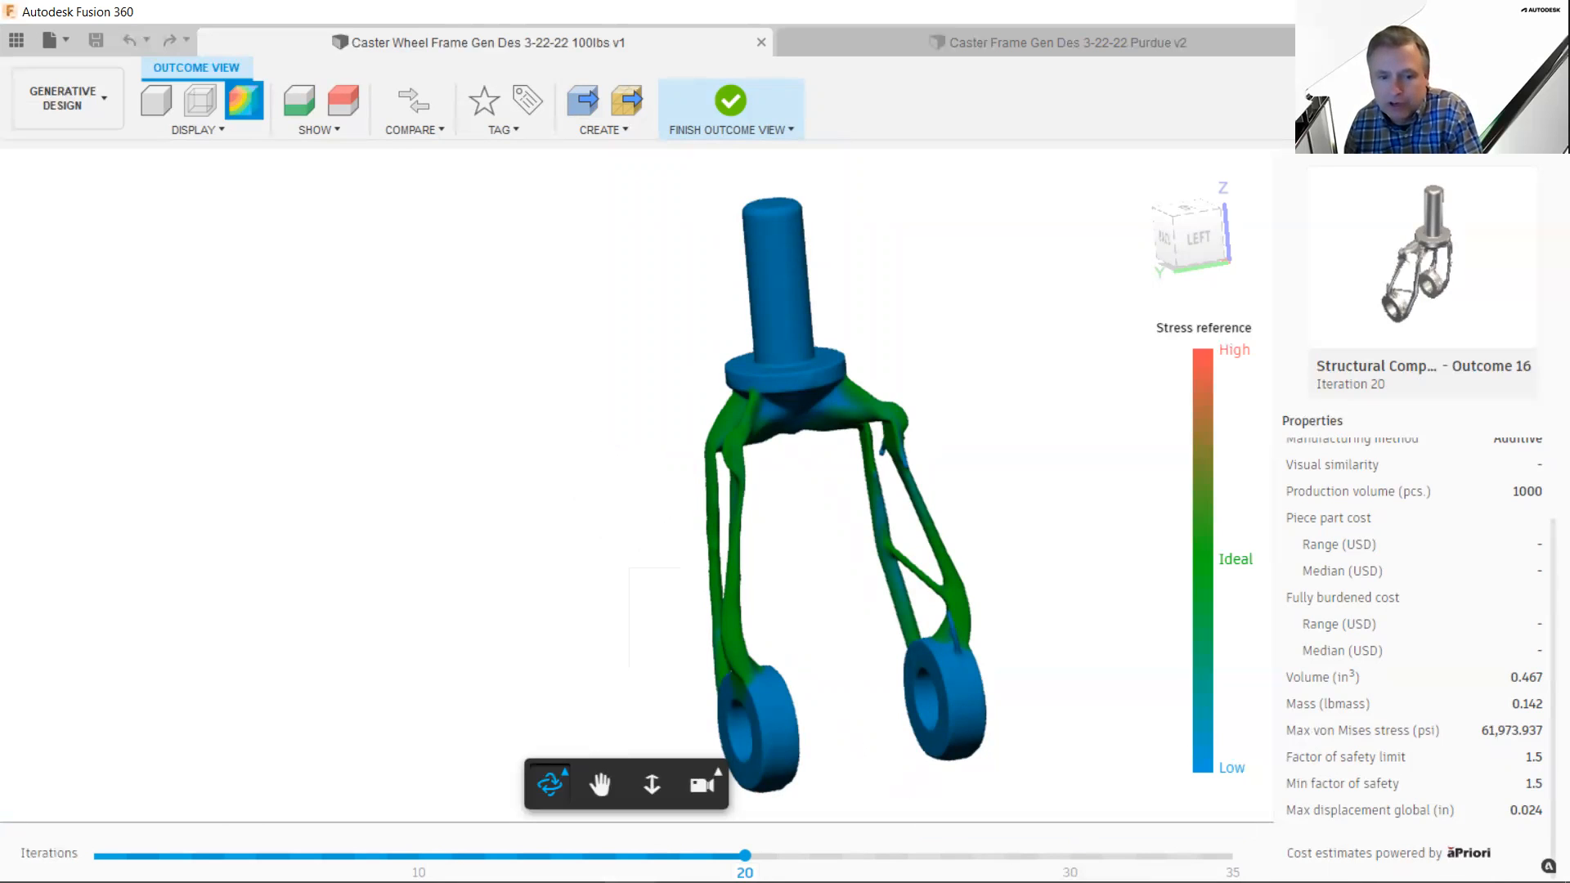
left_click(1070, 855)
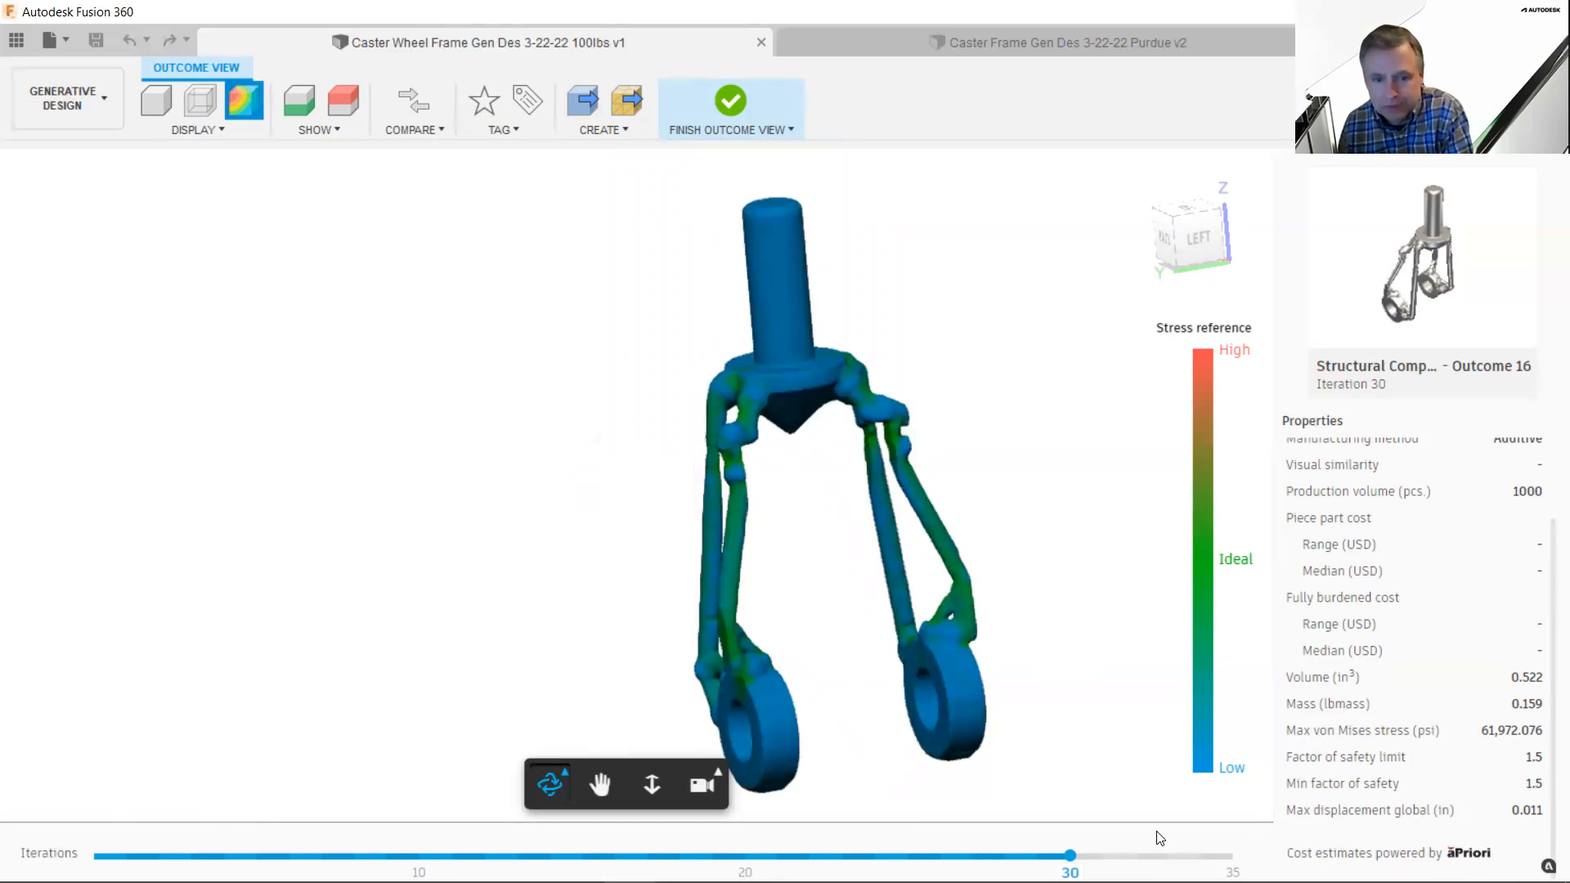
left_click(1167, 856)
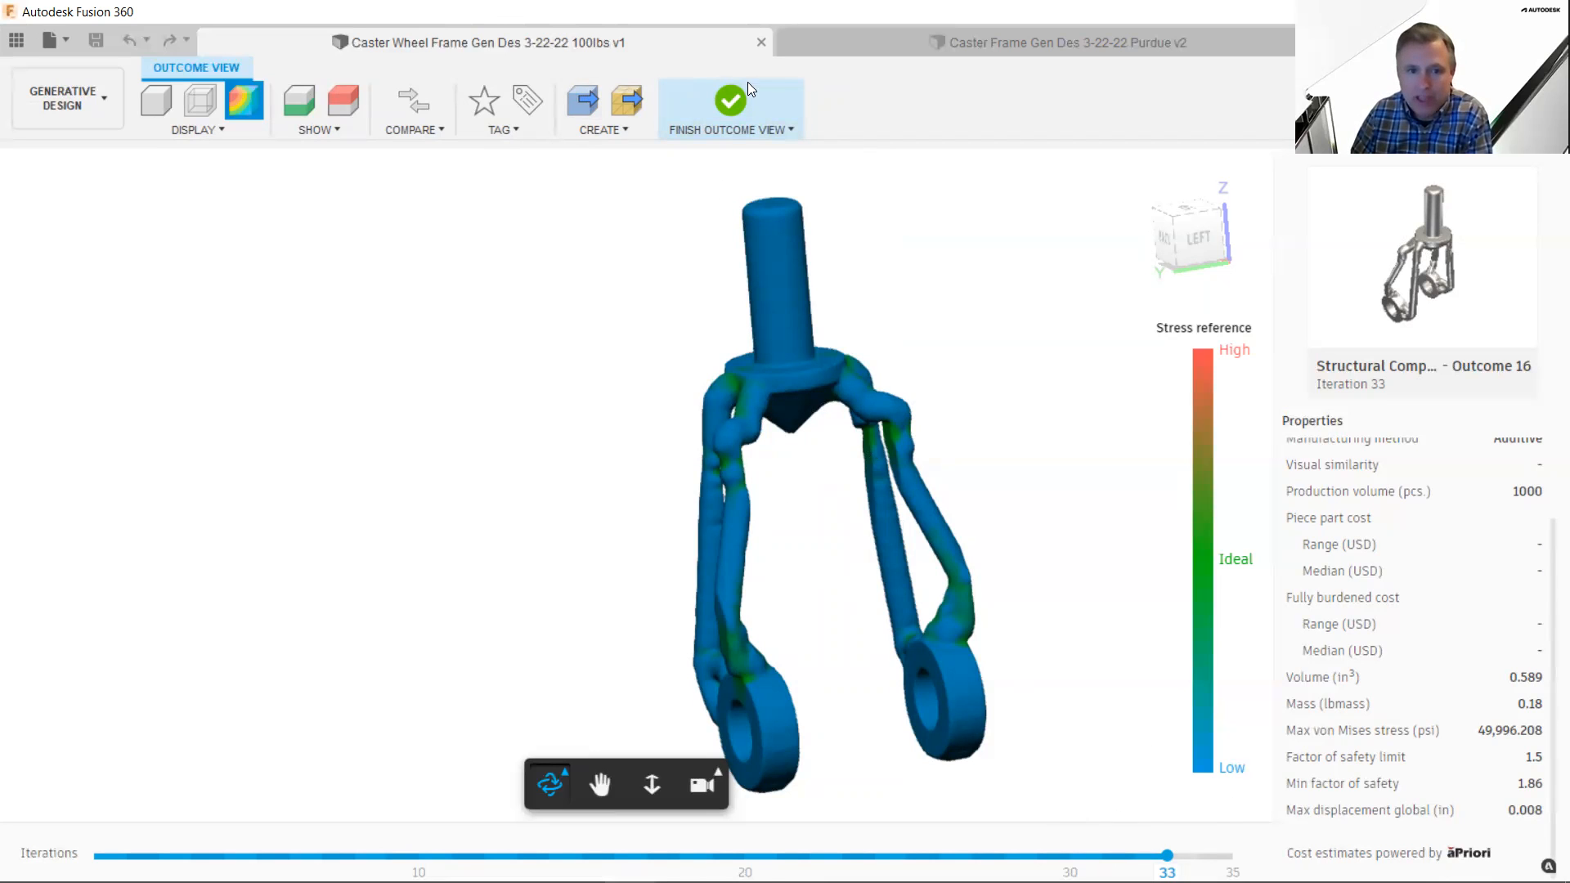
- Return to the outcome overview, isolate 3 axis milling, 5 axis milling and Die casting in turn, and reset the manufacturing method filter
left_click(731, 99)
mouse_move(129, 430)
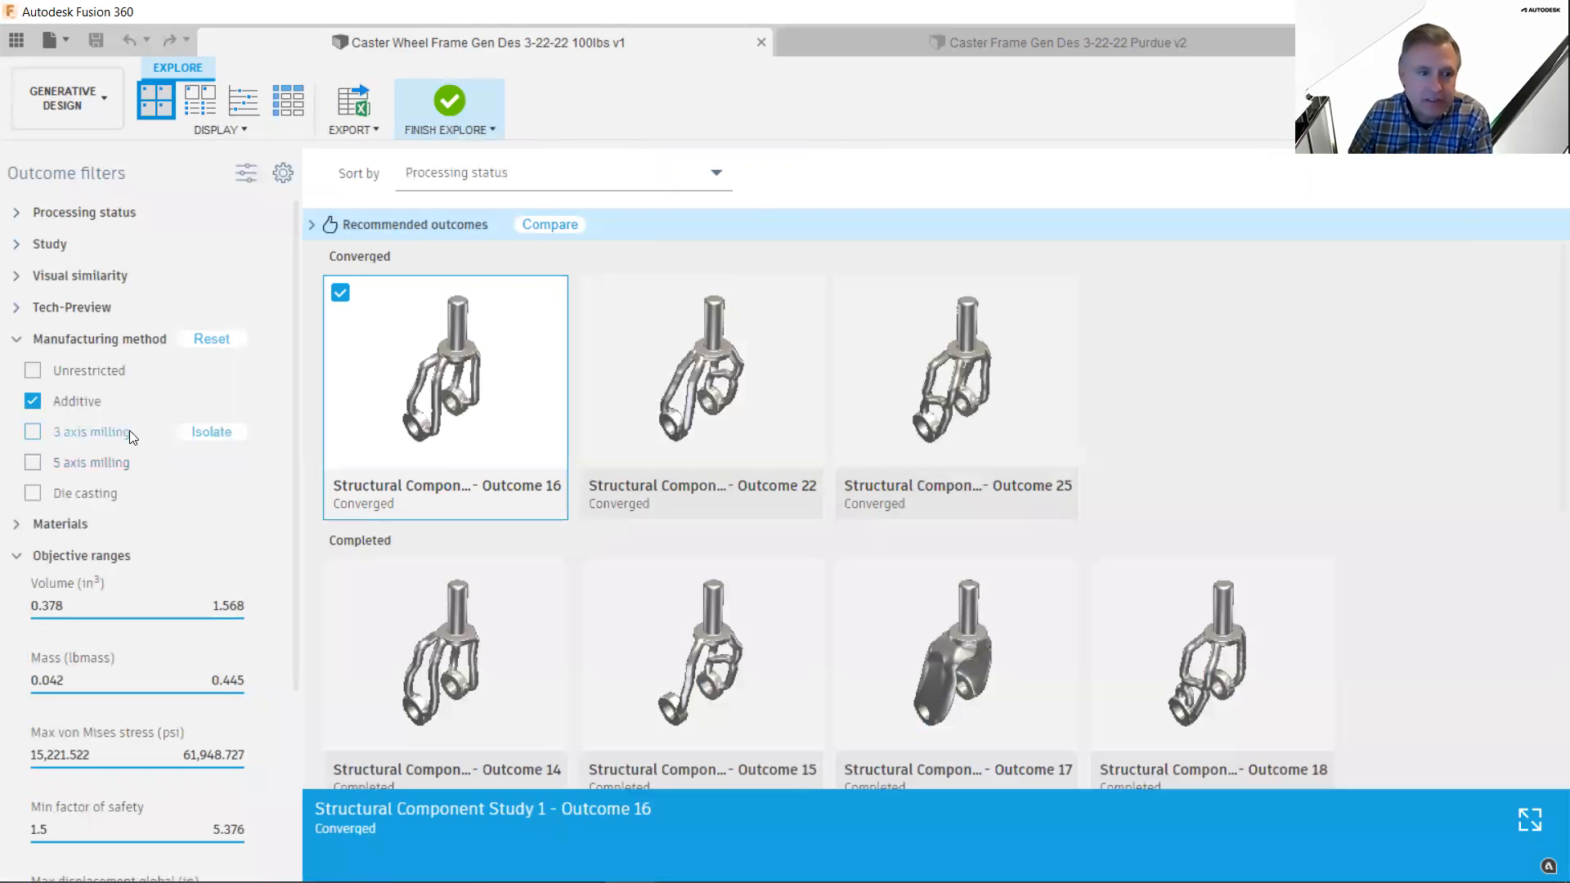
left_click(211, 432)
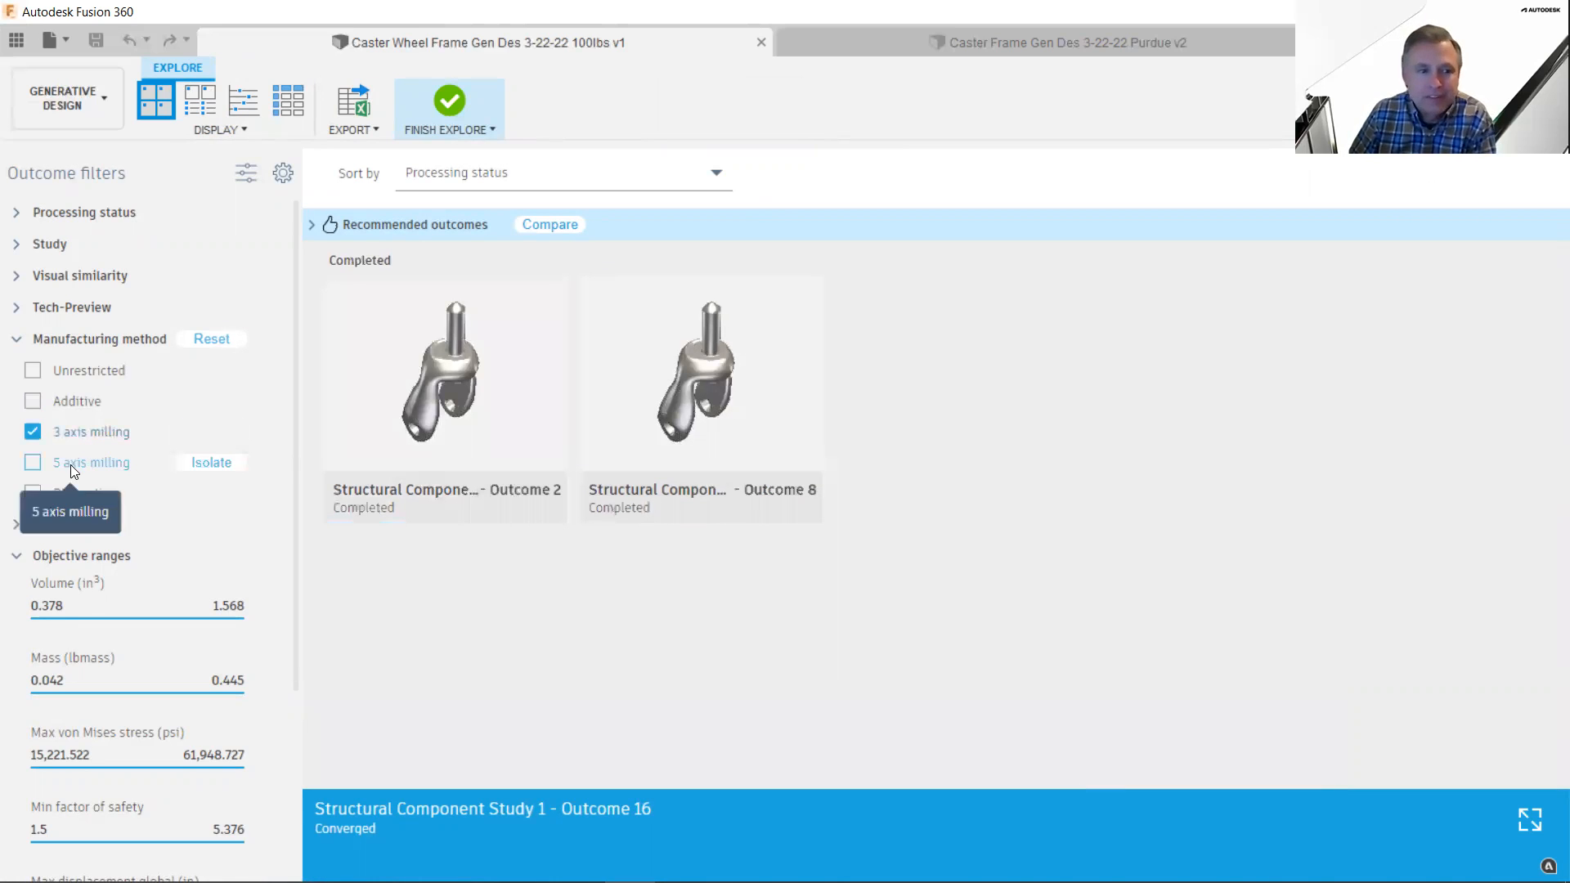
left_click(202, 467)
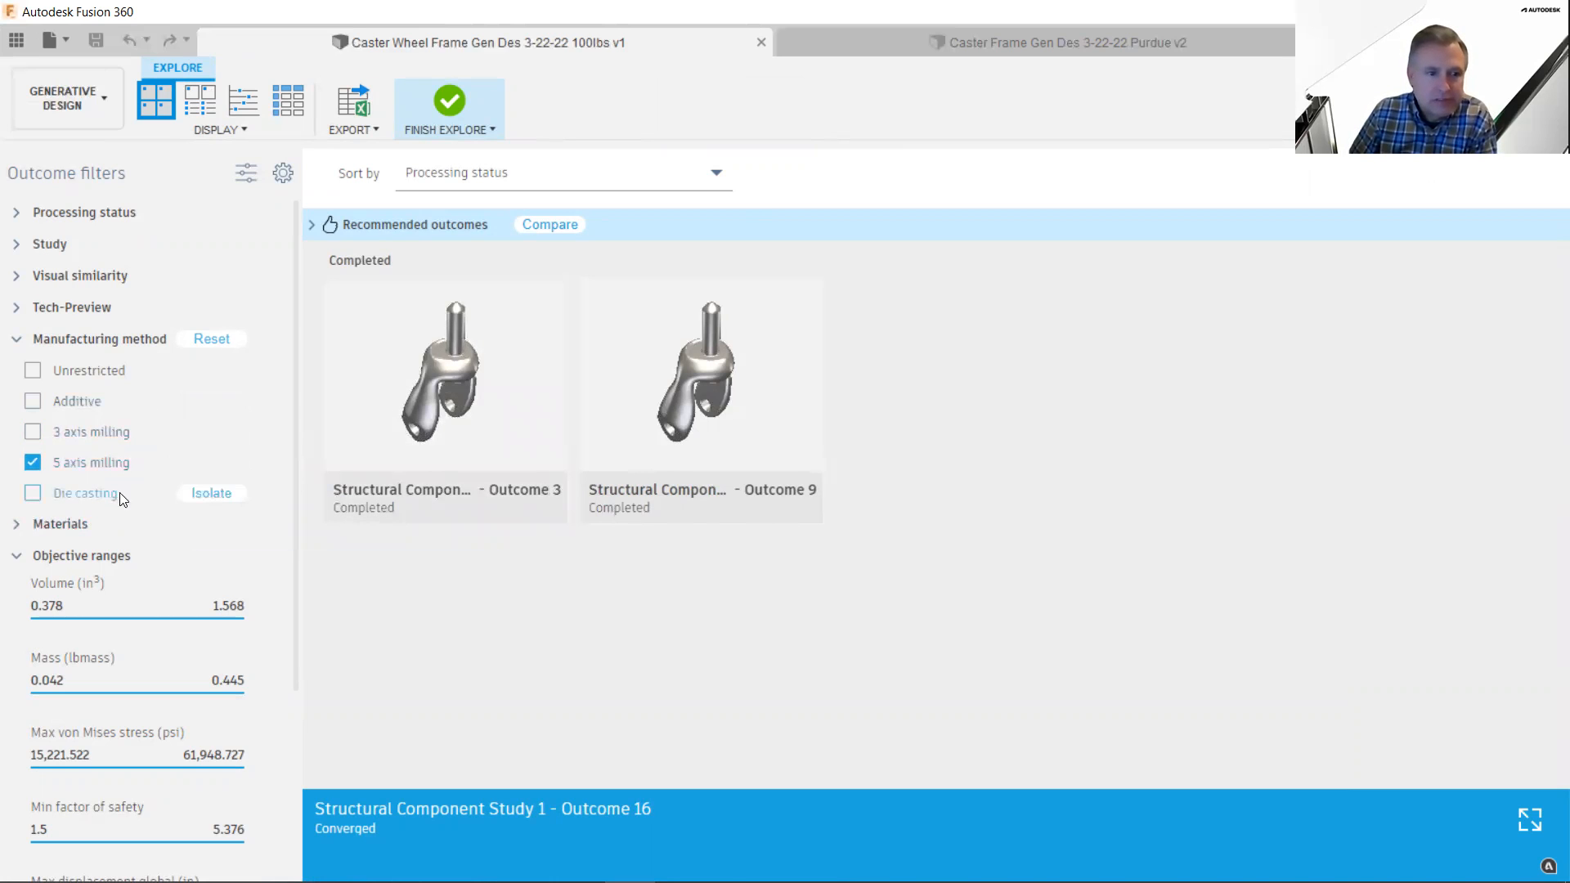
left_click(191, 494)
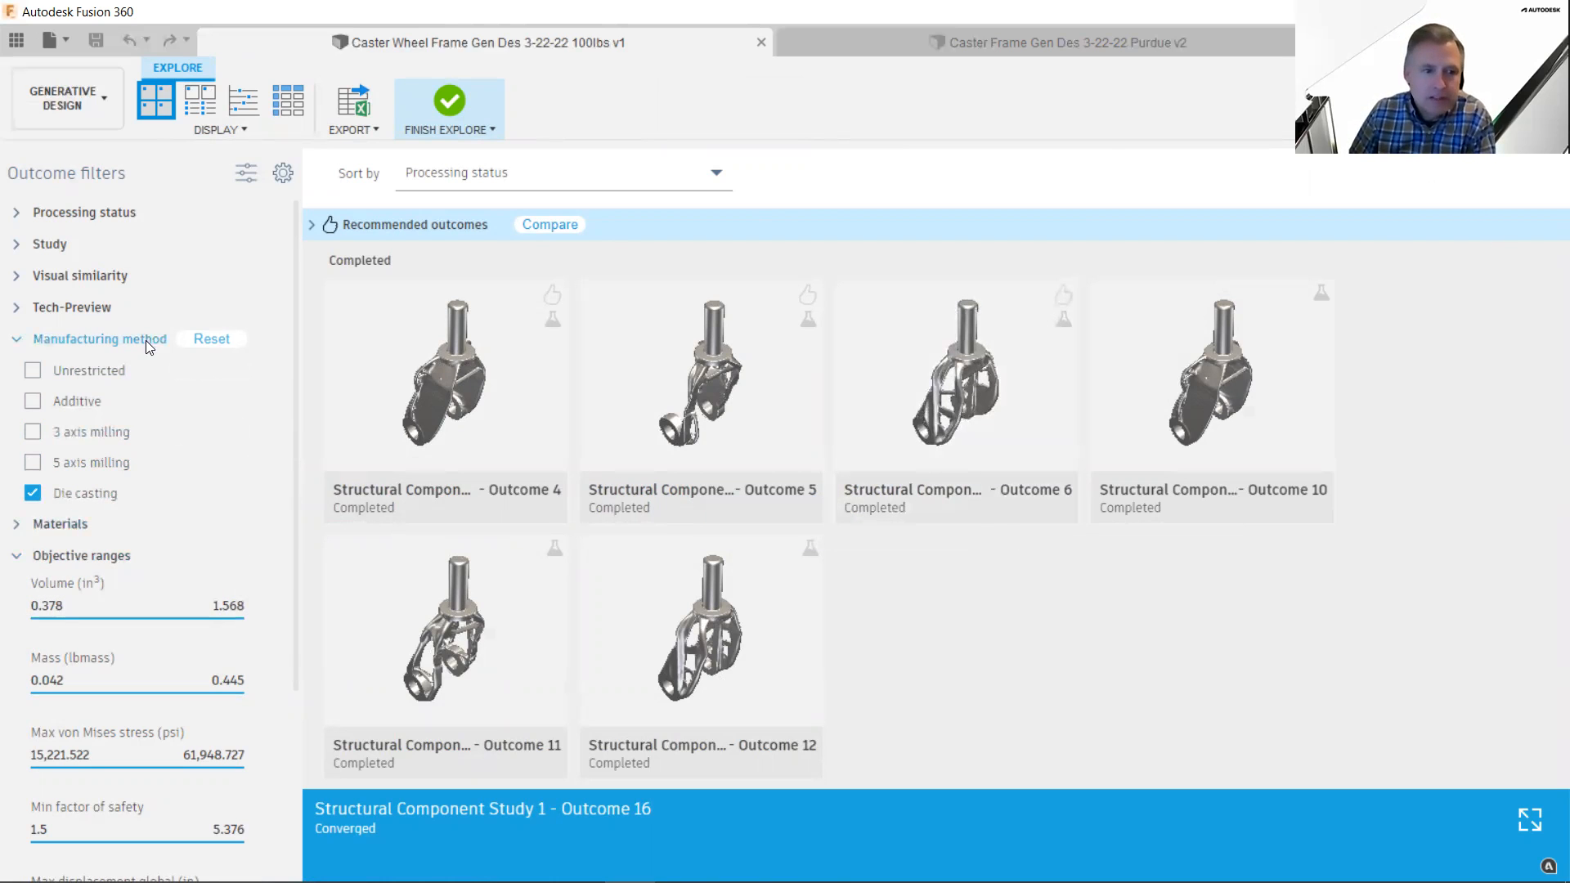
left_click(204, 339)
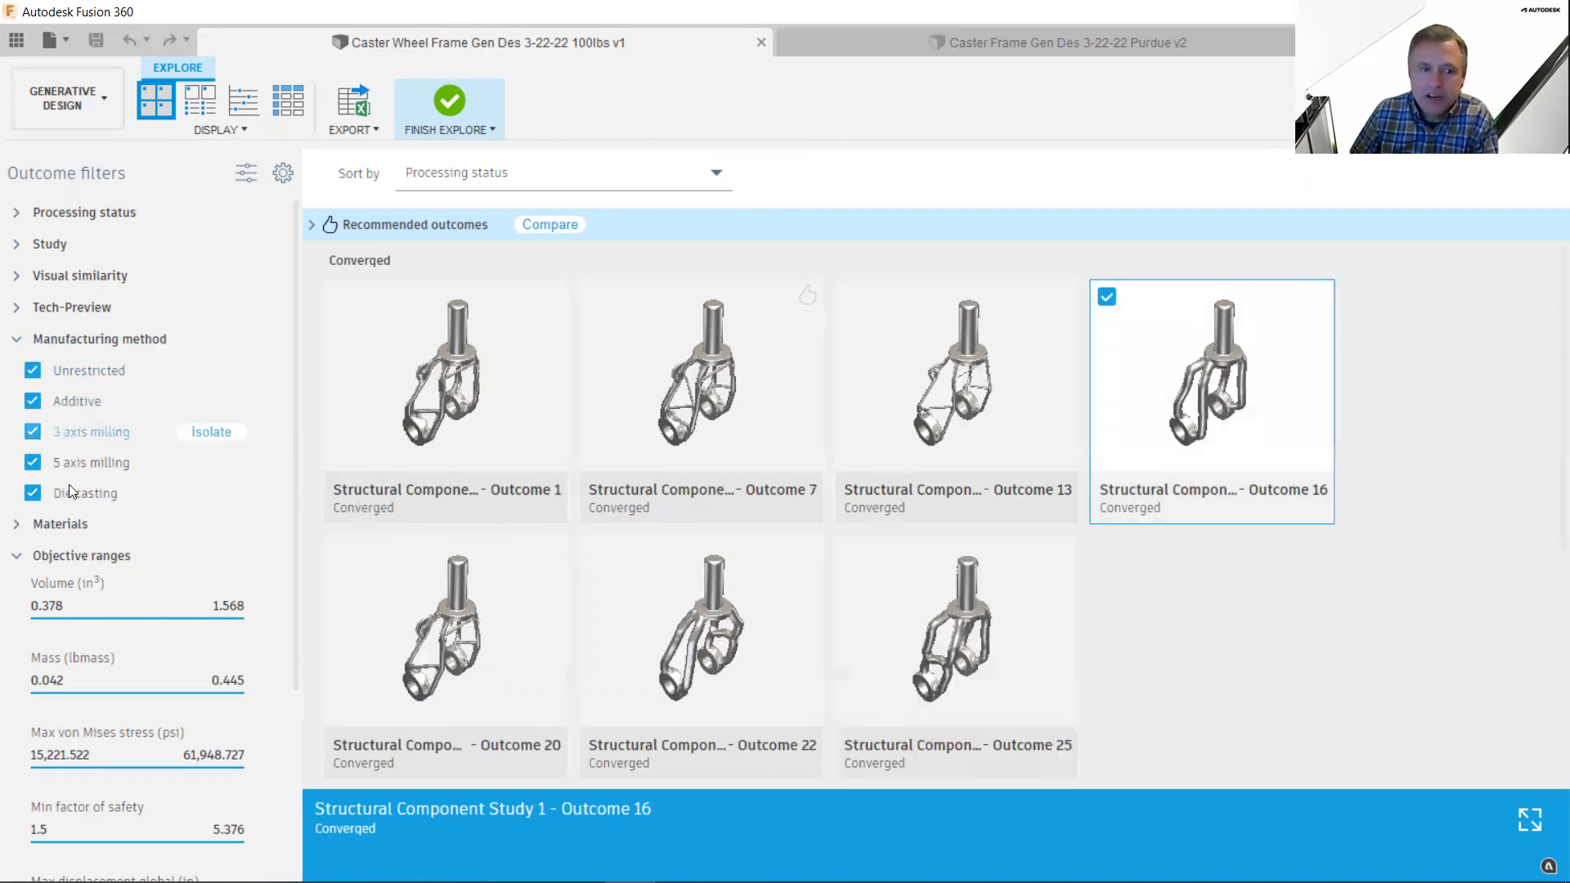
- View the outcomes with their properties and as a scatter plot of Min factor of safety against Mass, checking the available axis options
scroll(69, 484, "down", 3)
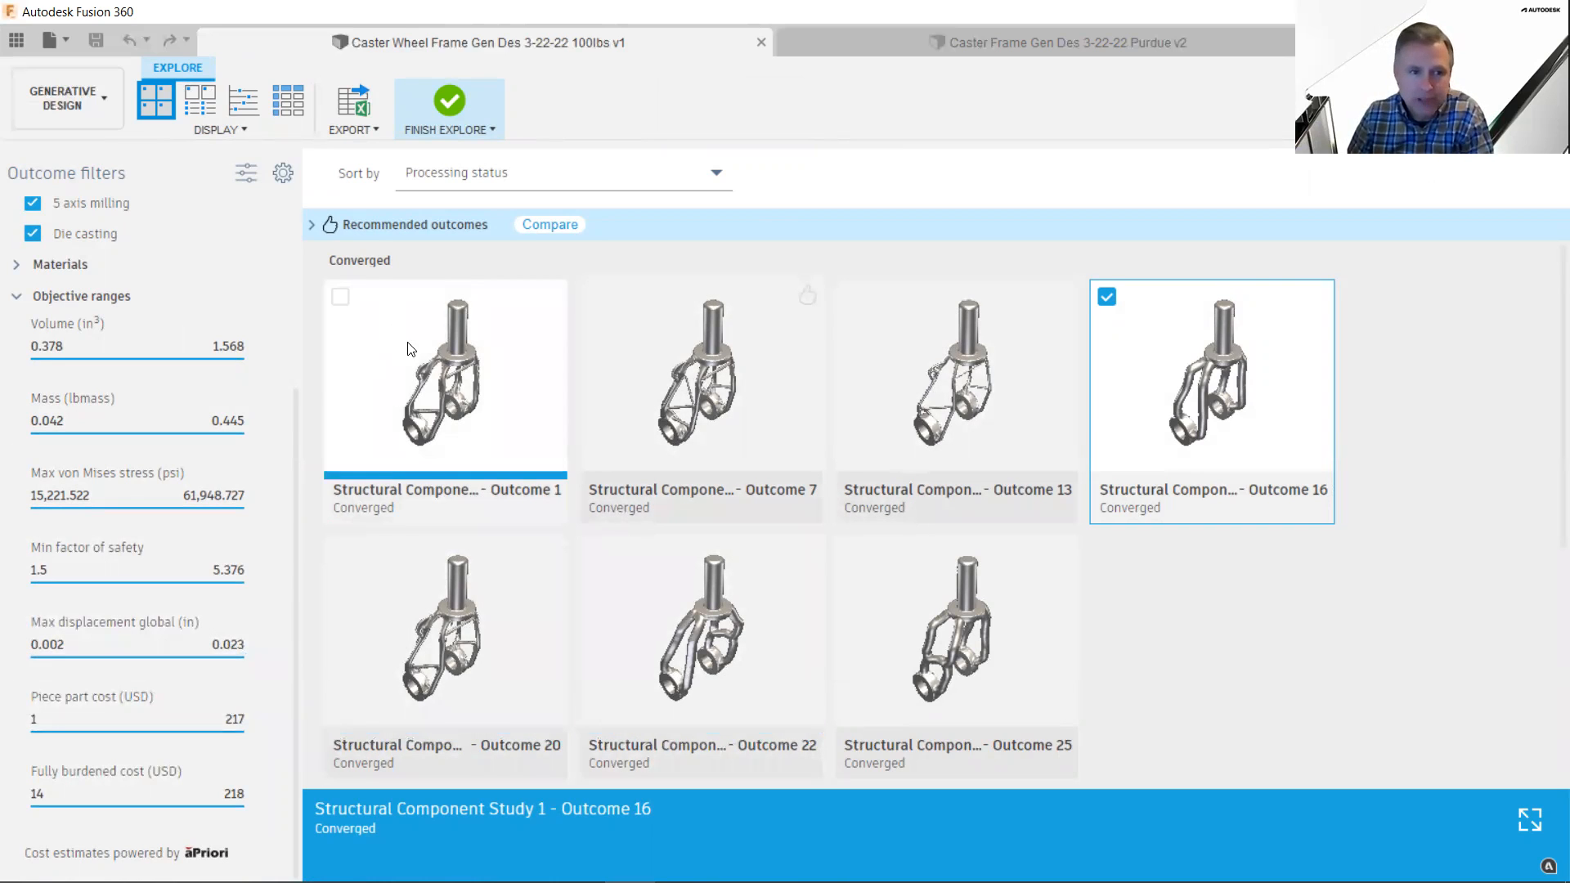
left_click(216, 112)
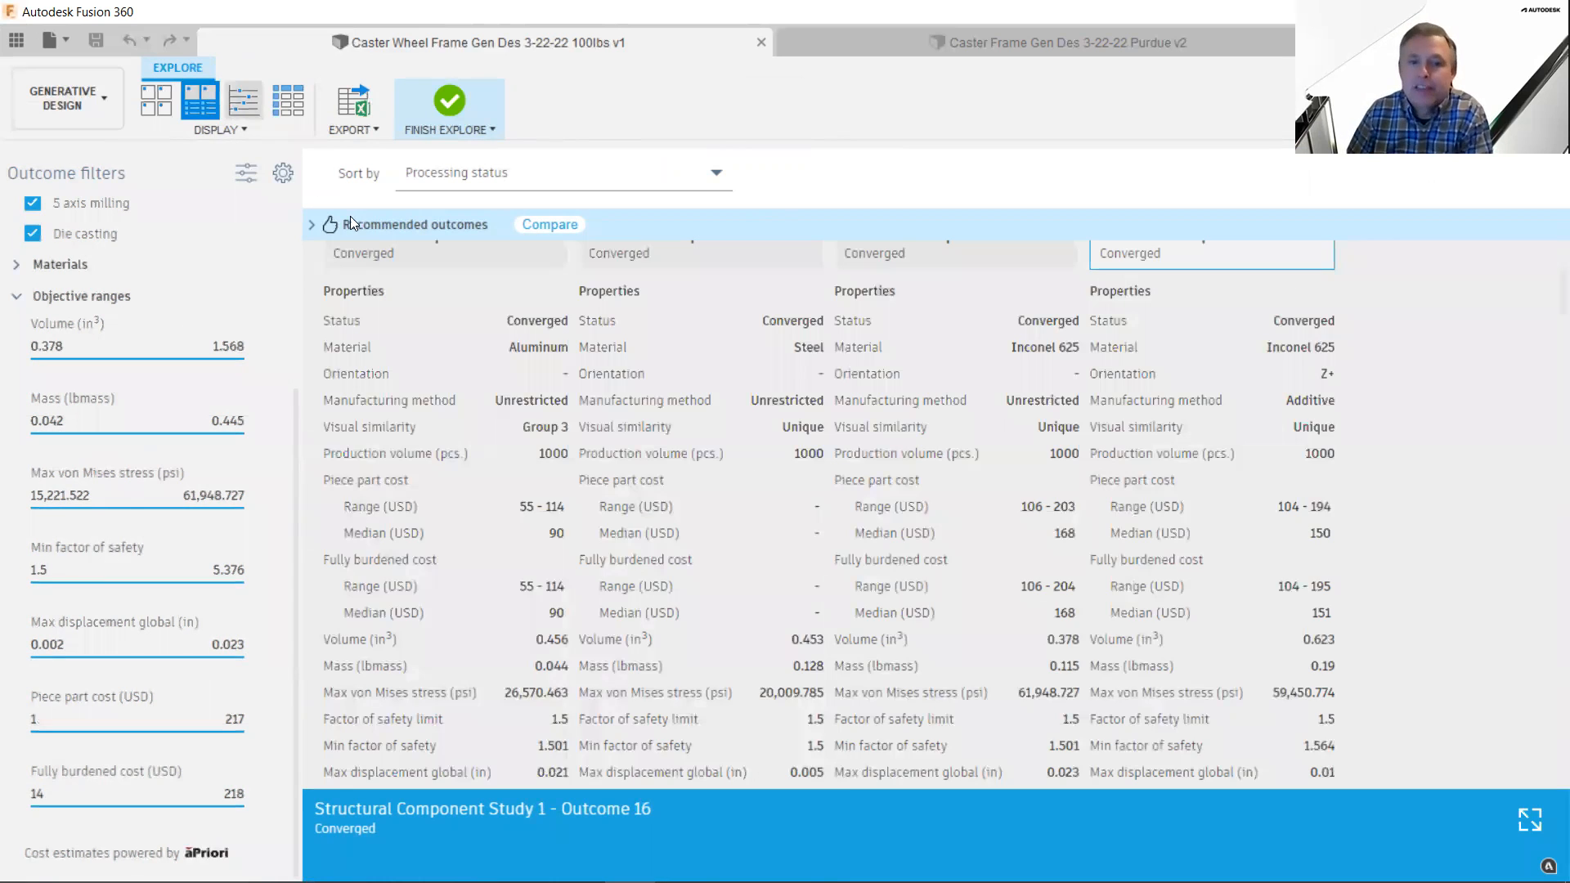
left_click(243, 110)
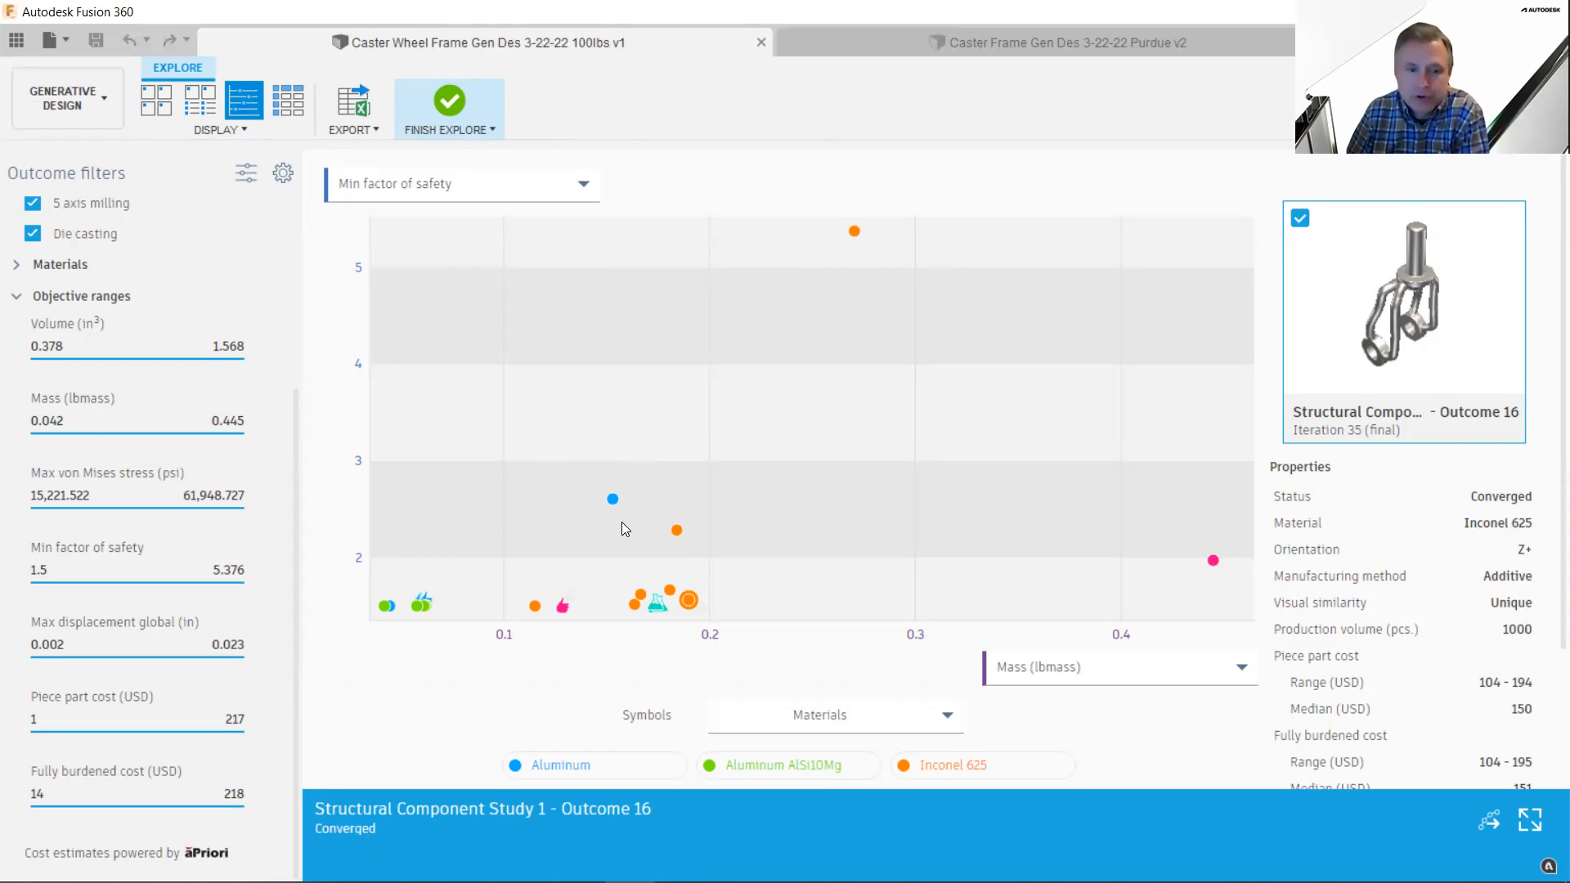
left_click(420, 186)
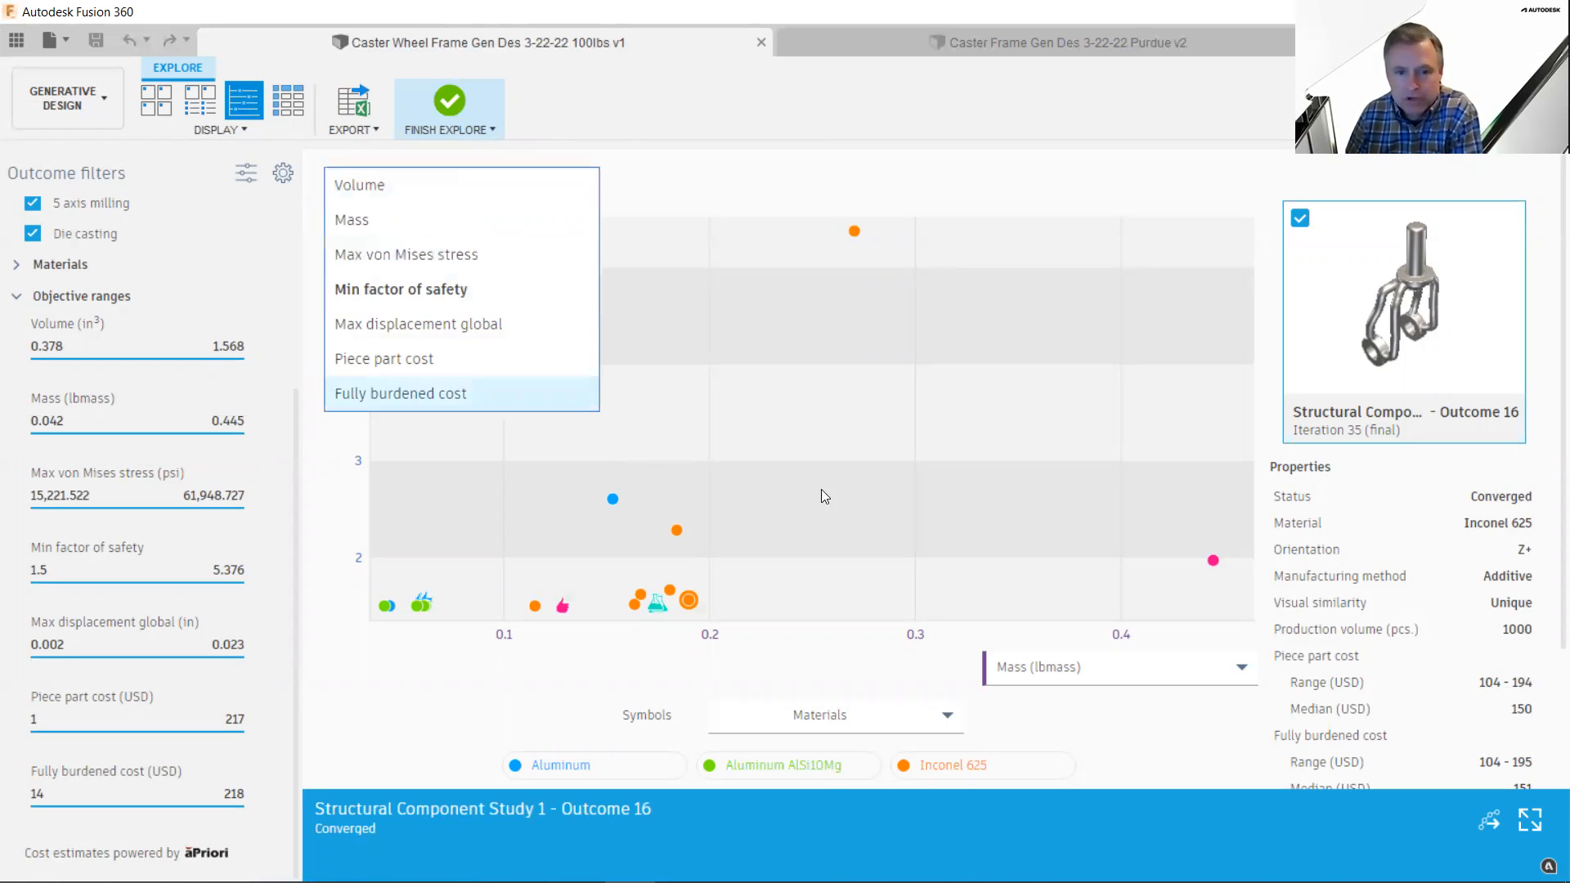
left_click(1180, 679)
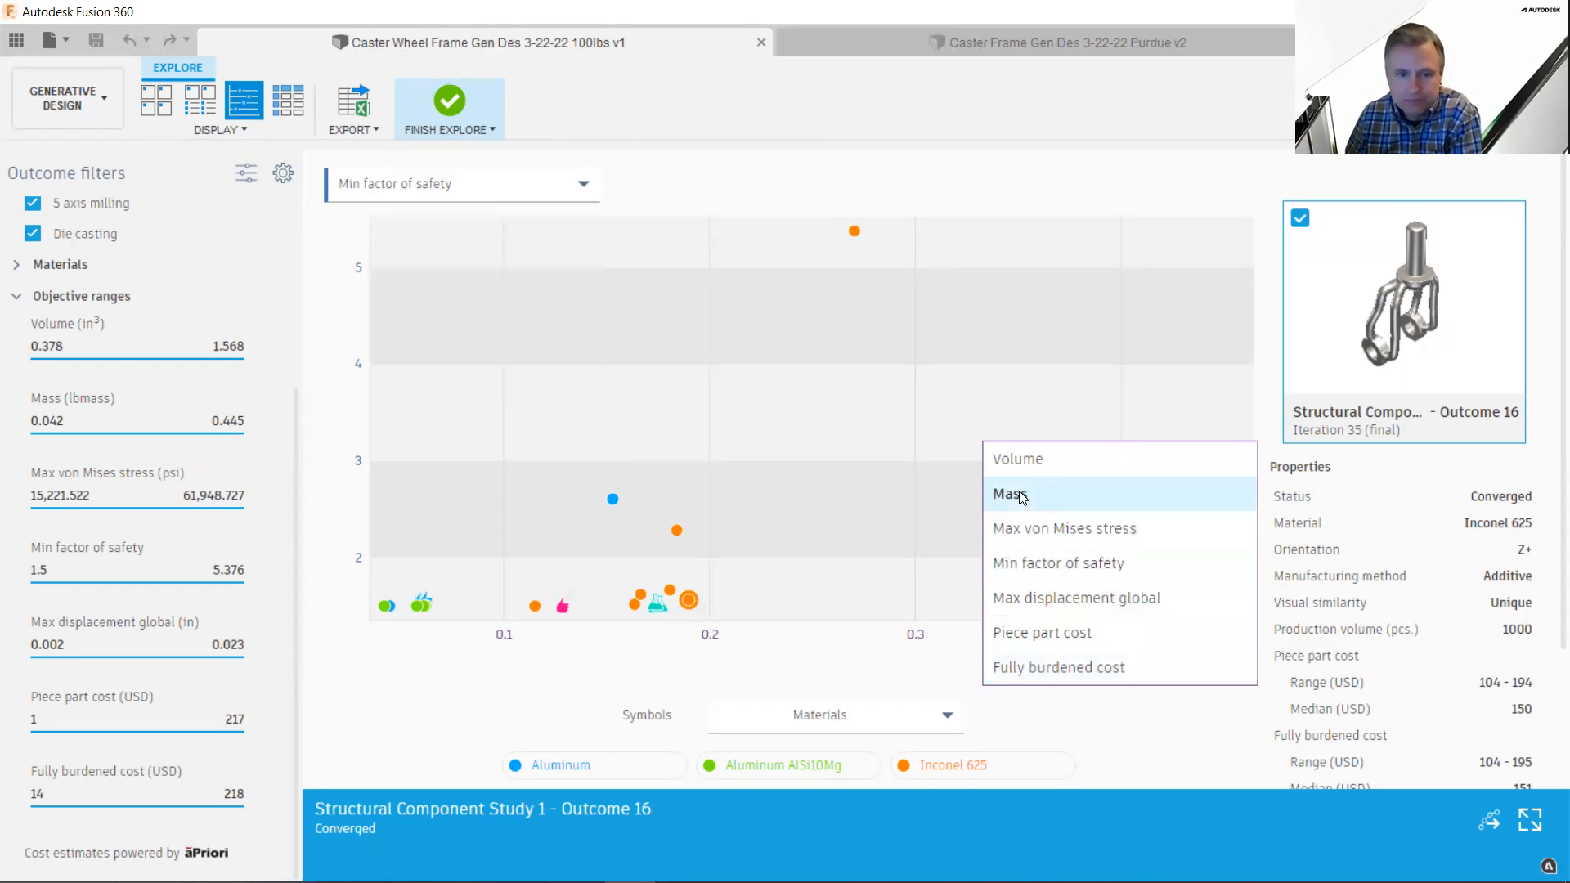
left_click(415, 683)
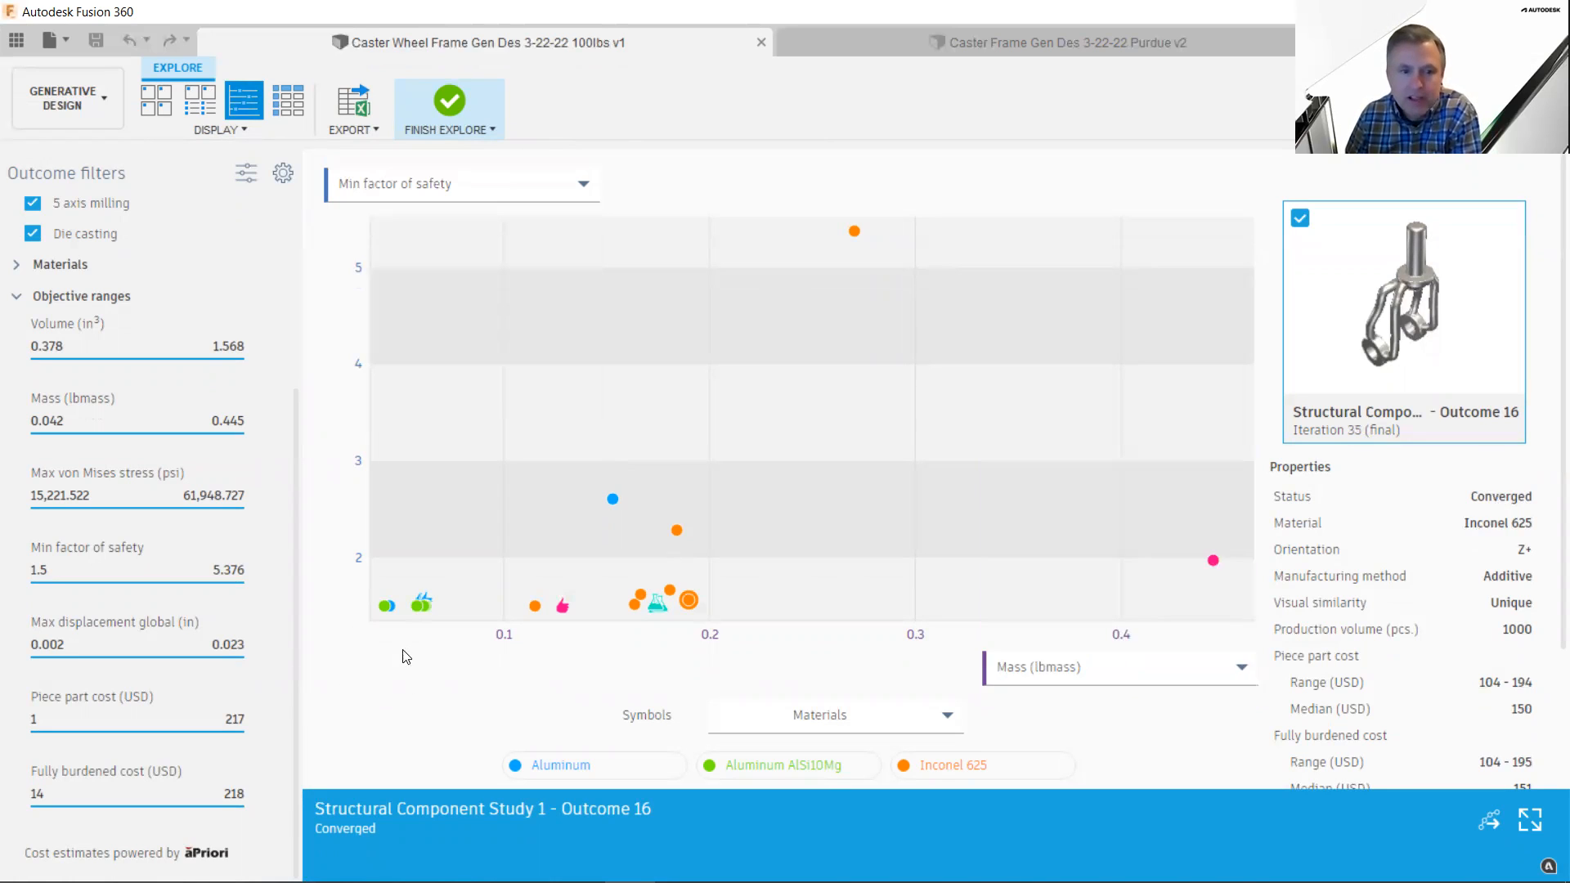
- Compare Outcomes 24, 13 and 22 from the scatter plot and review the full properties of Outcome 22
left_click(429, 608)
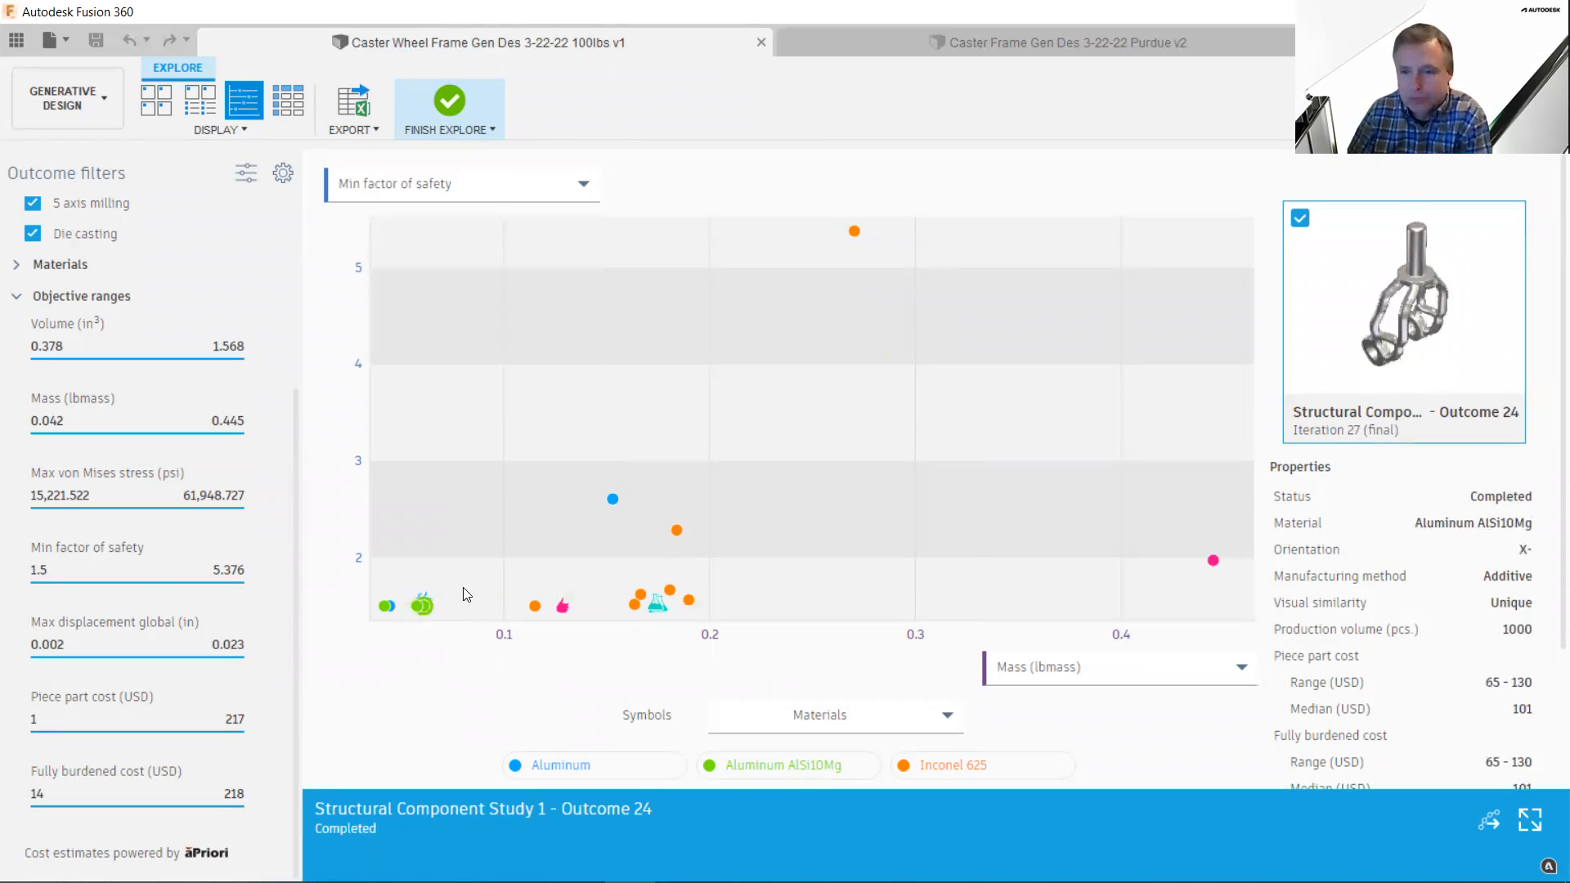
left_click(534, 606)
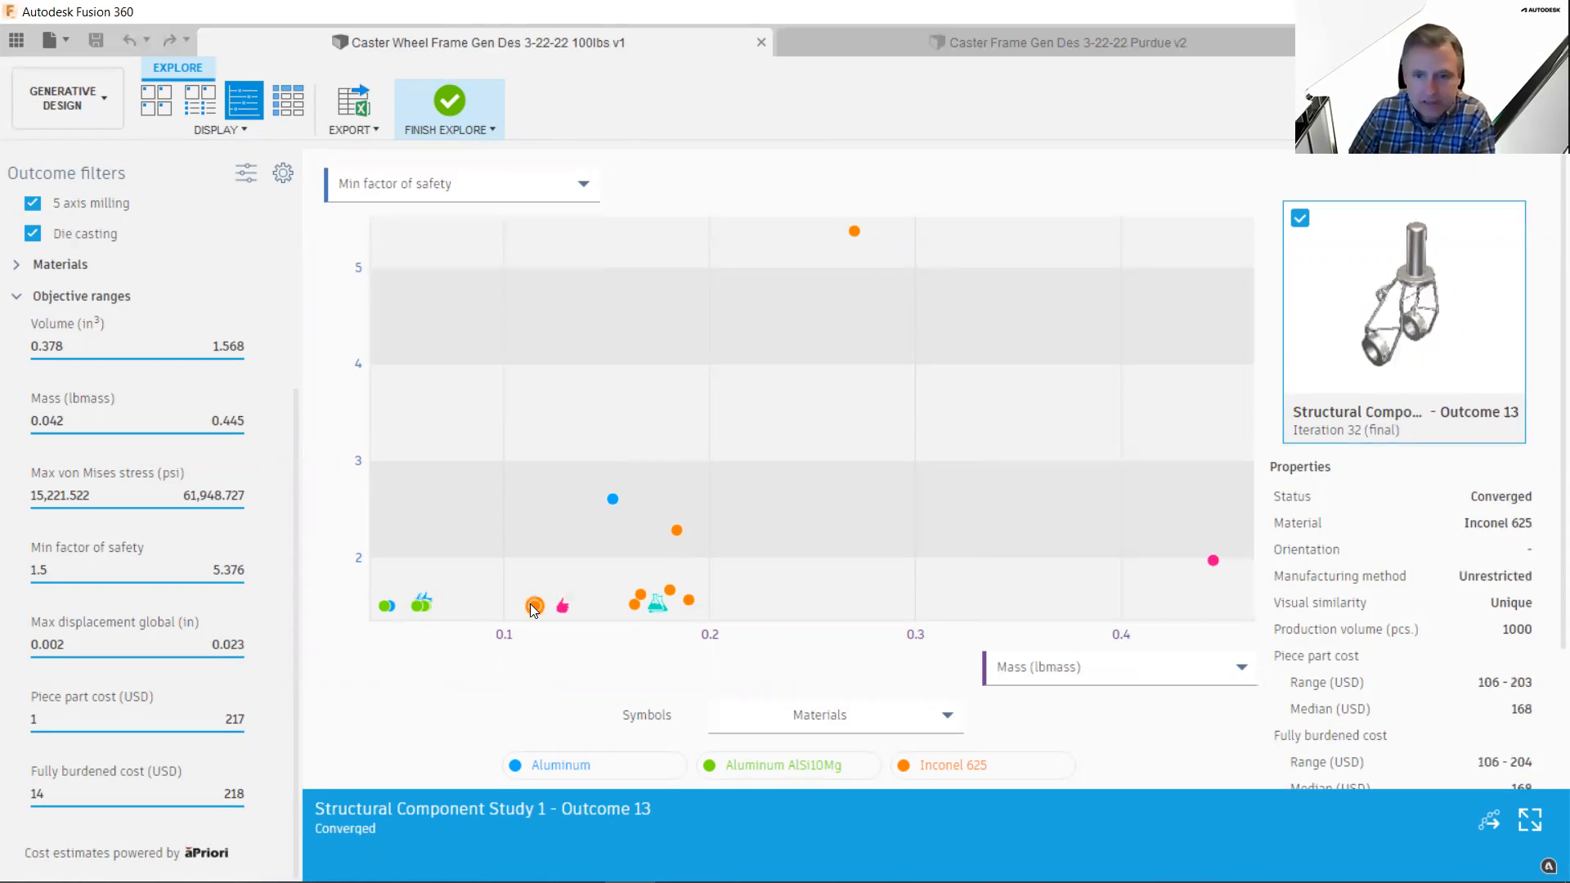
left_click(418, 606)
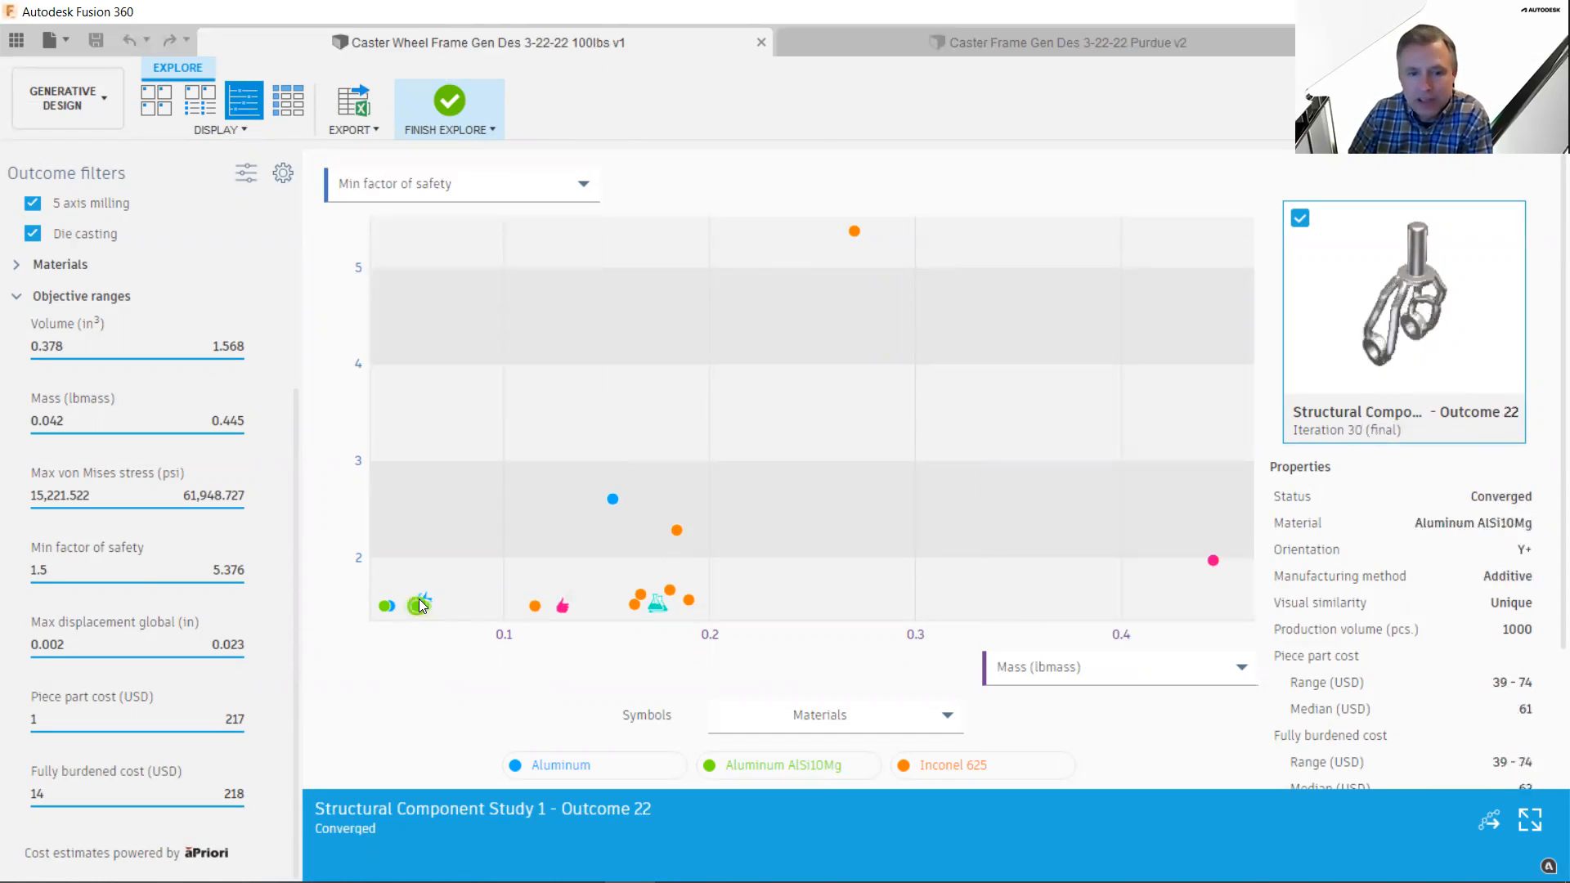
scroll(1458, 553, "down", 2)
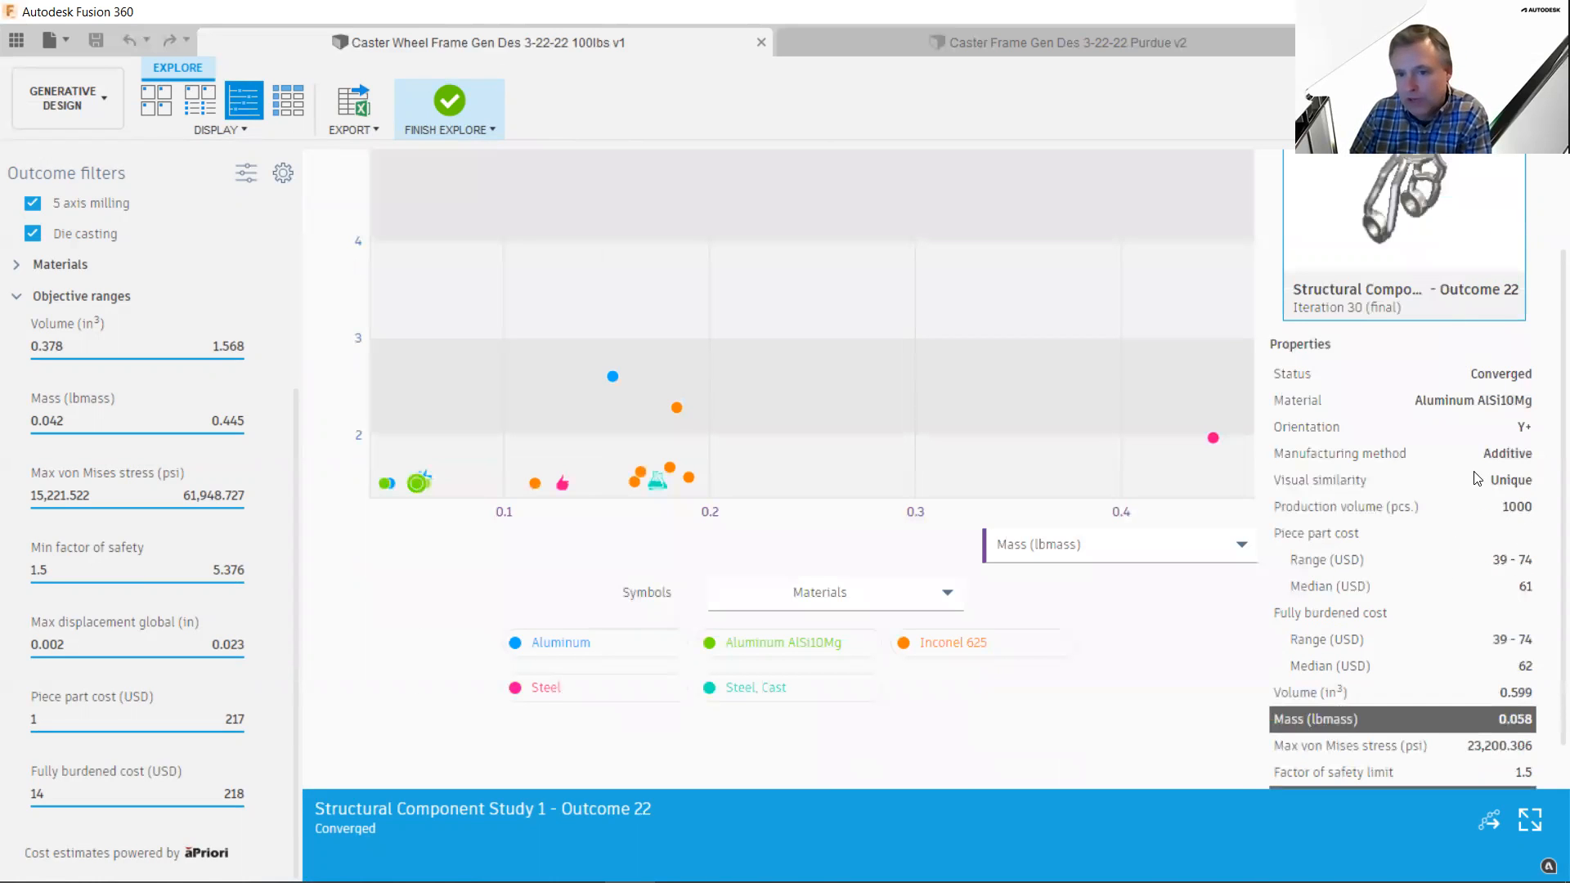
scroll(1444, 532, "down", 1)
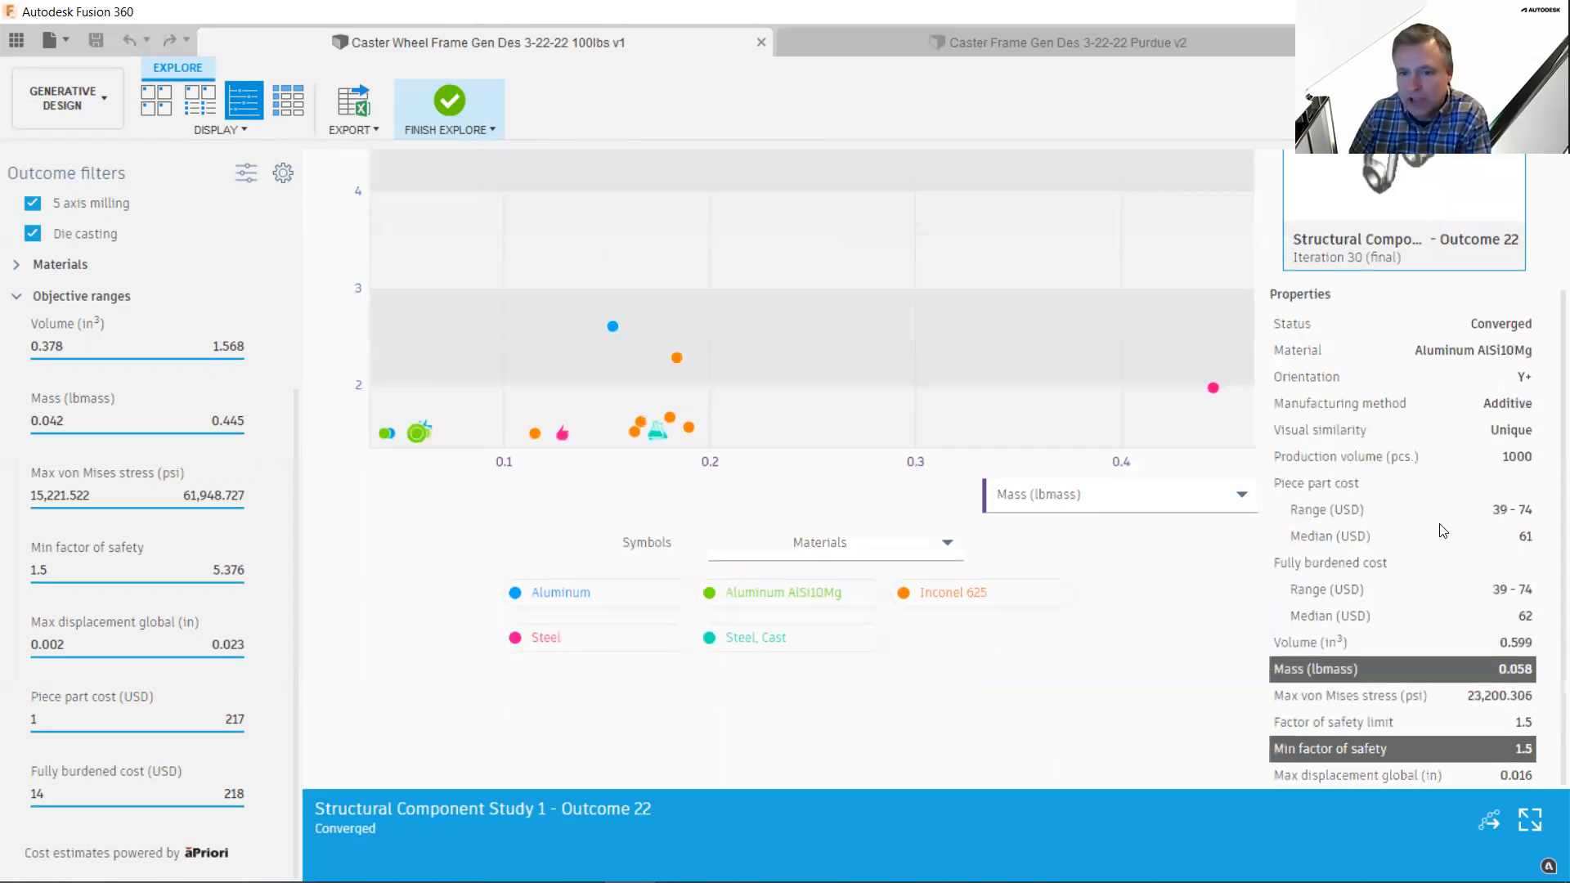
scroll(1443, 532, "up", 3)
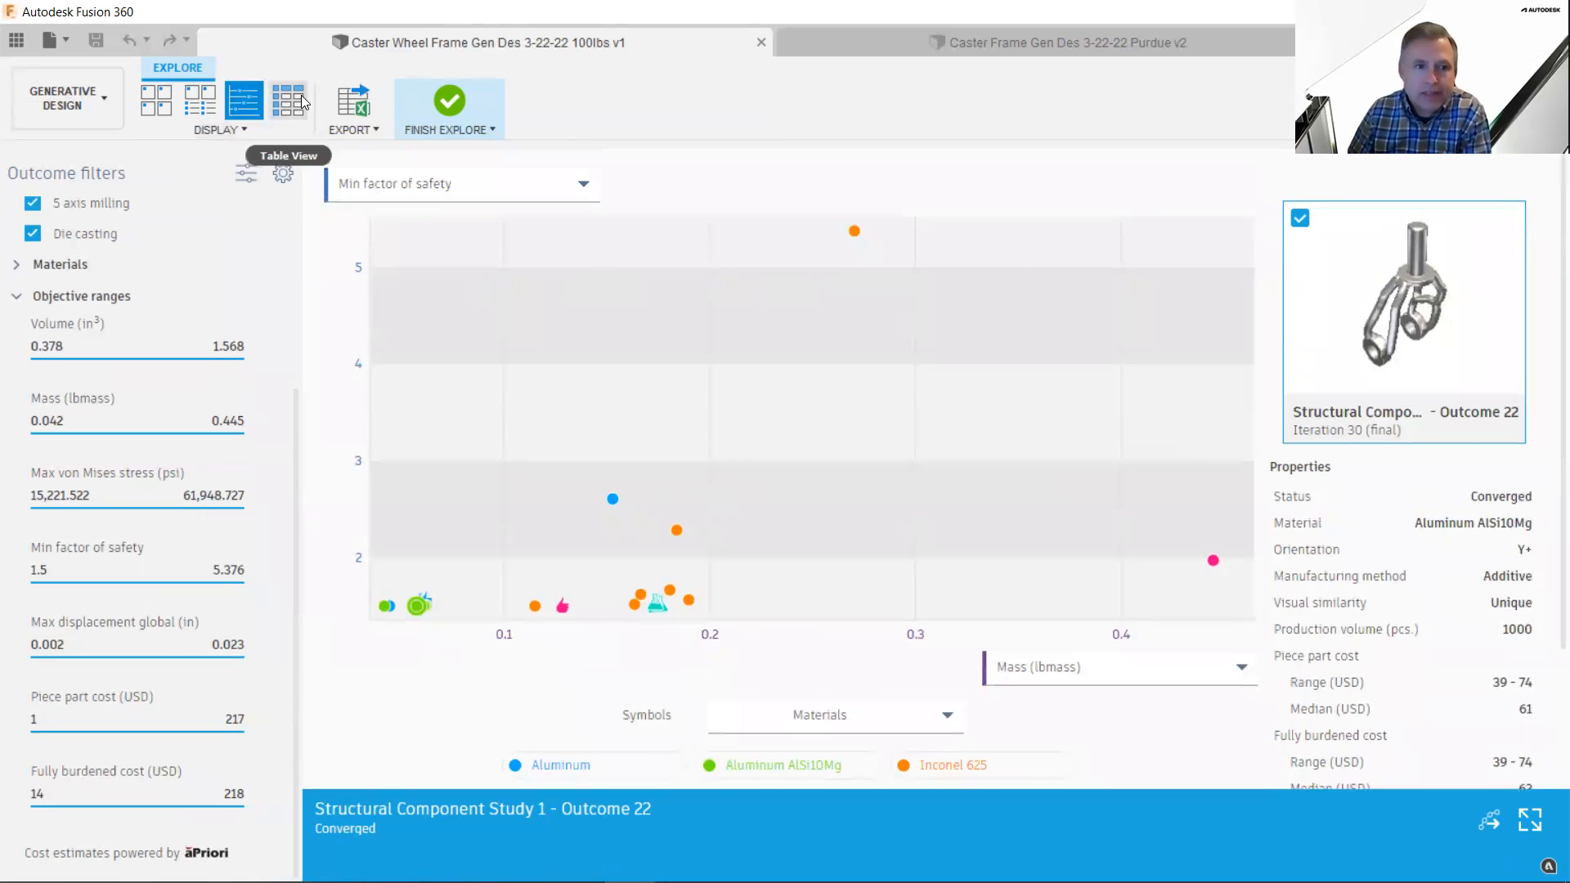
- Review all outcomes in the table view, then return to the scatter plot
left_click(287, 106)
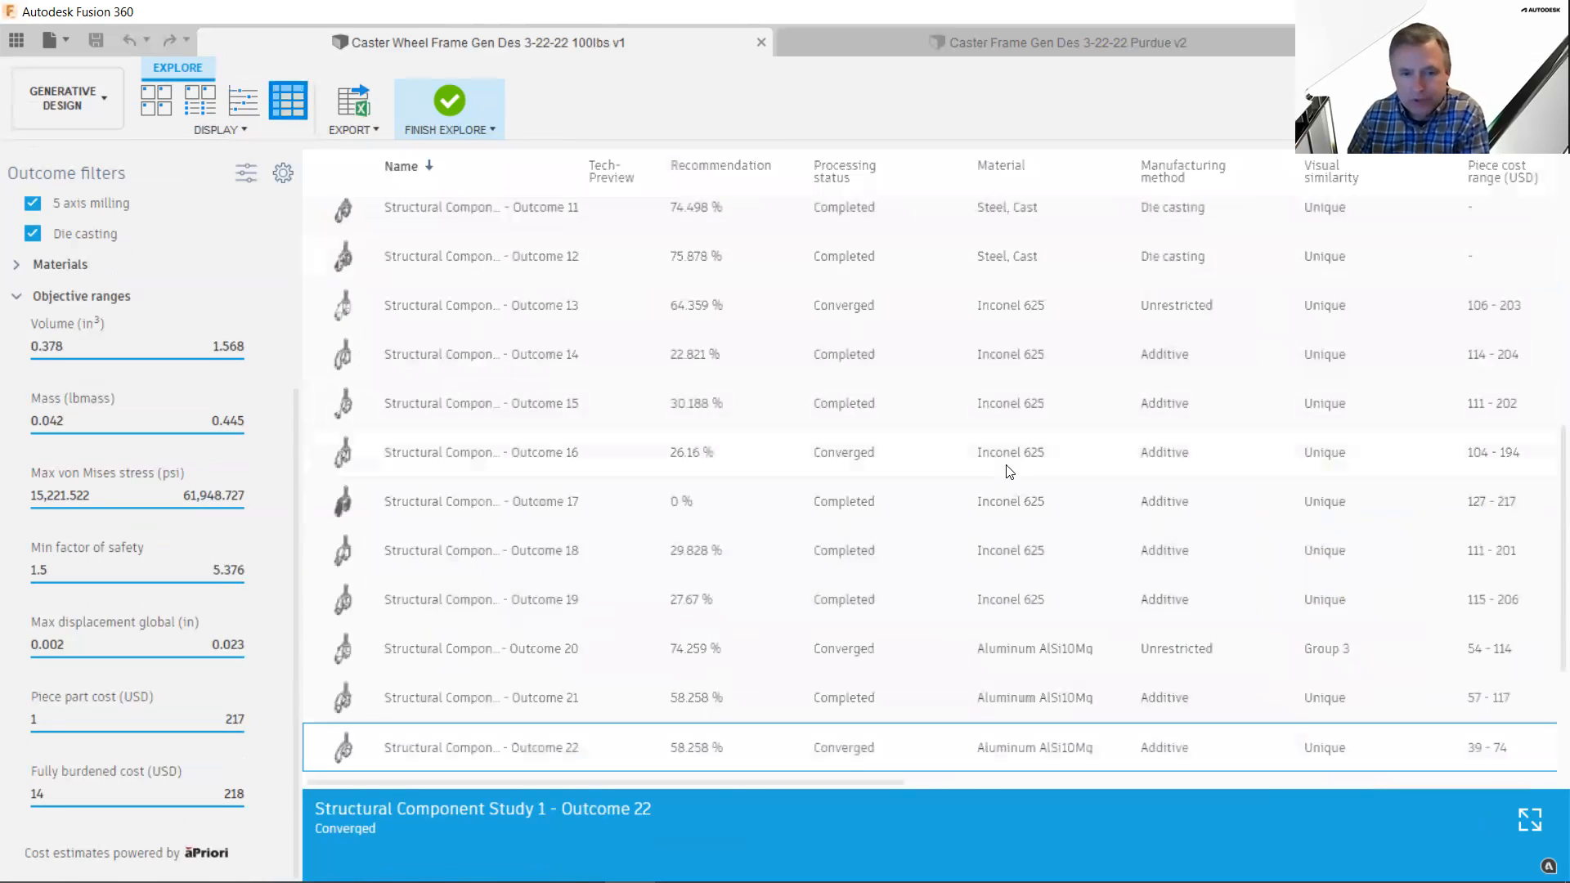
scroll(1010, 471, "up", 5)
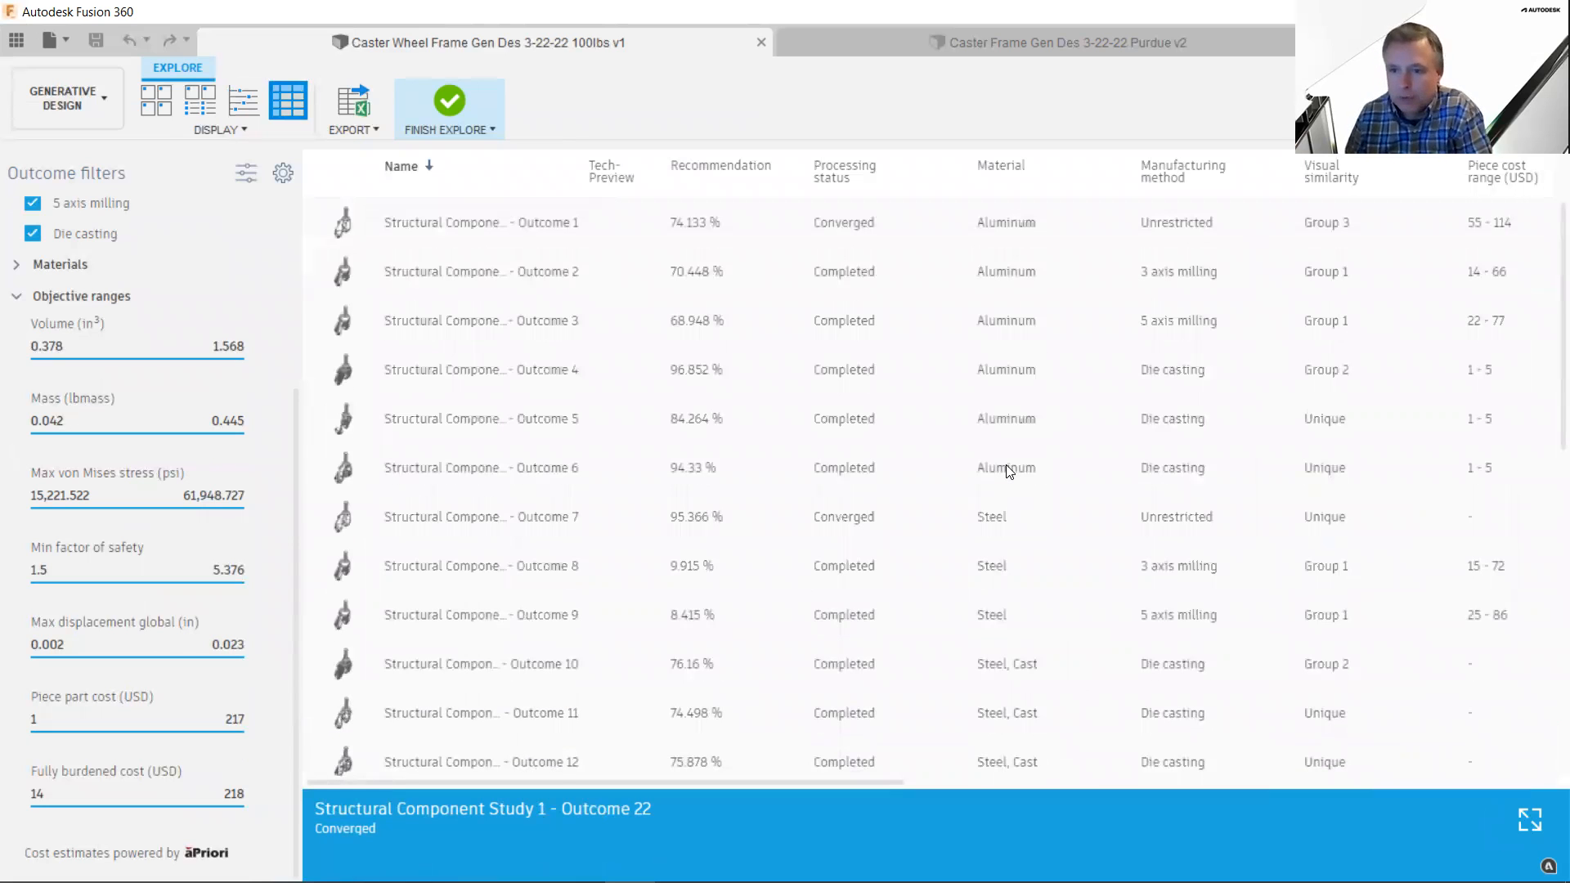
scroll(1008, 466, "down", 7)
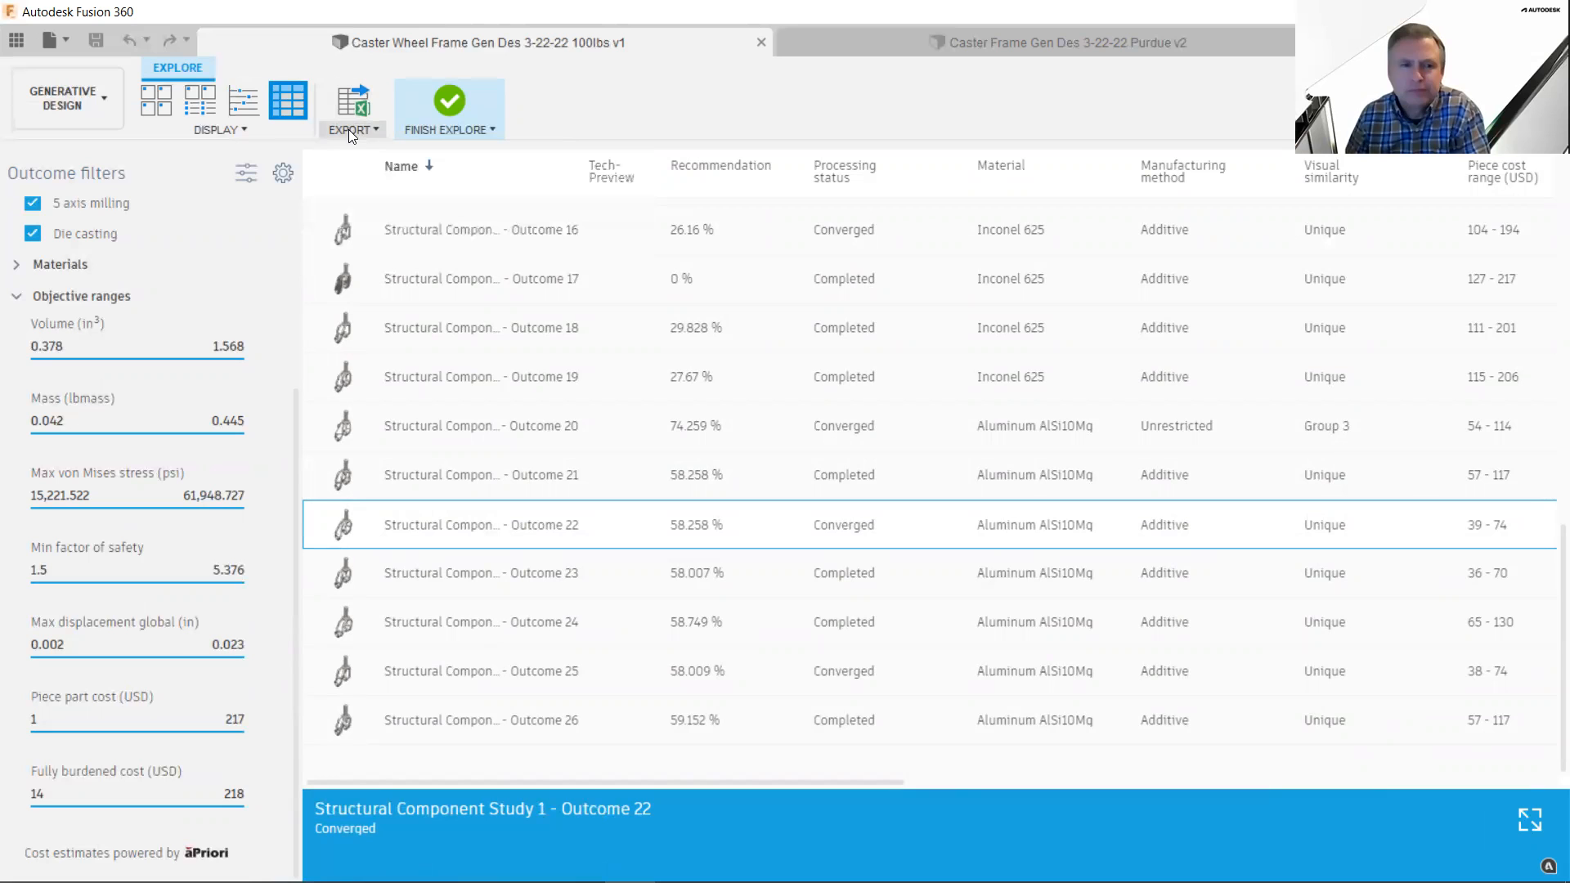
left_click(254, 103)
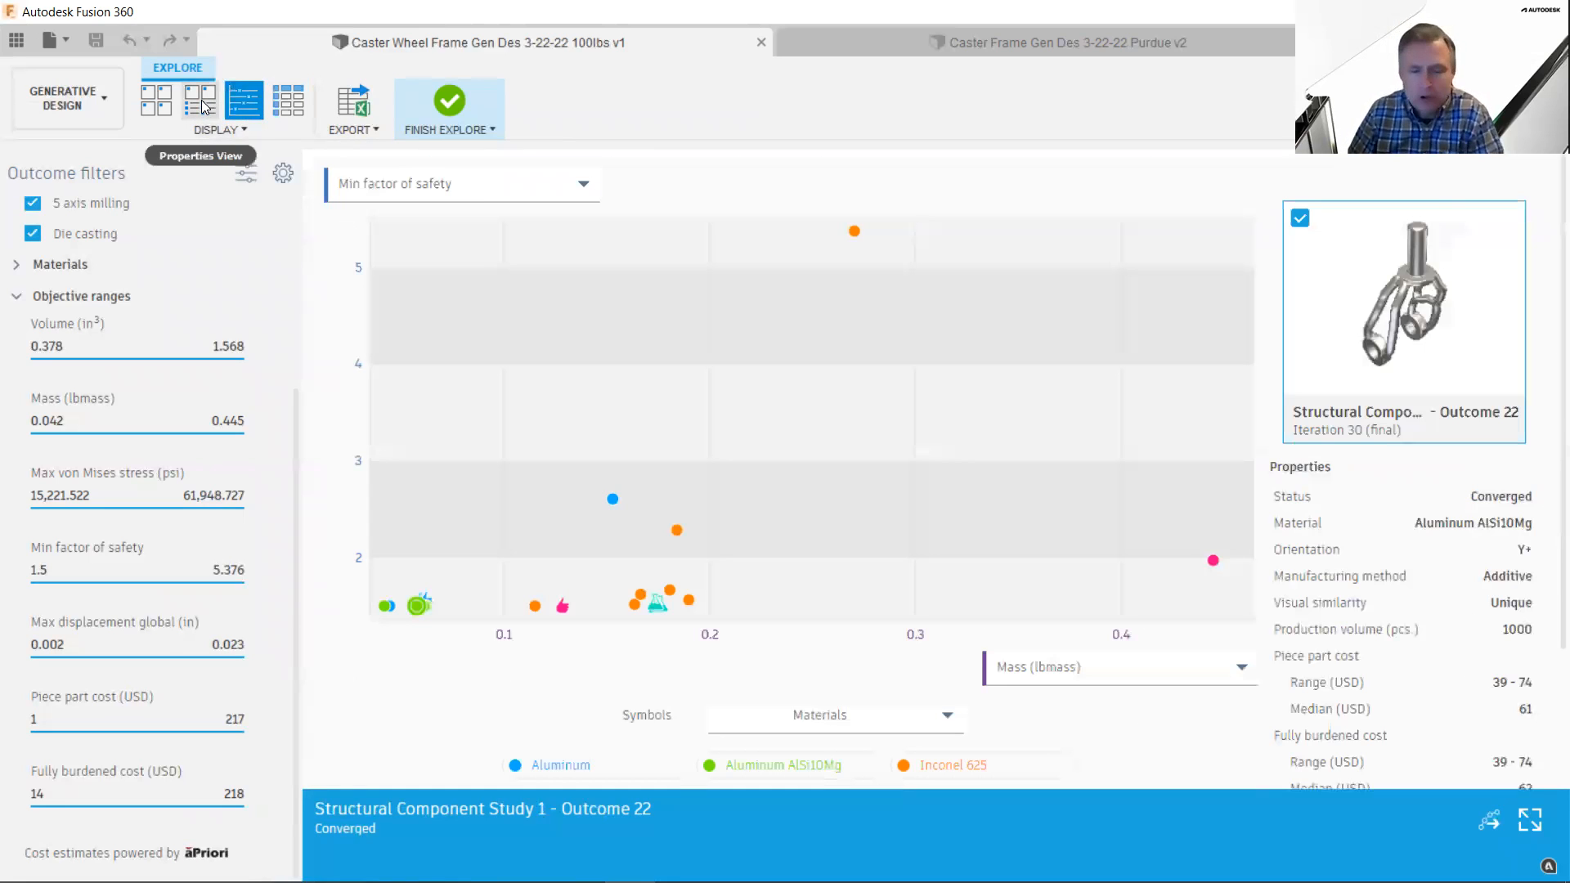
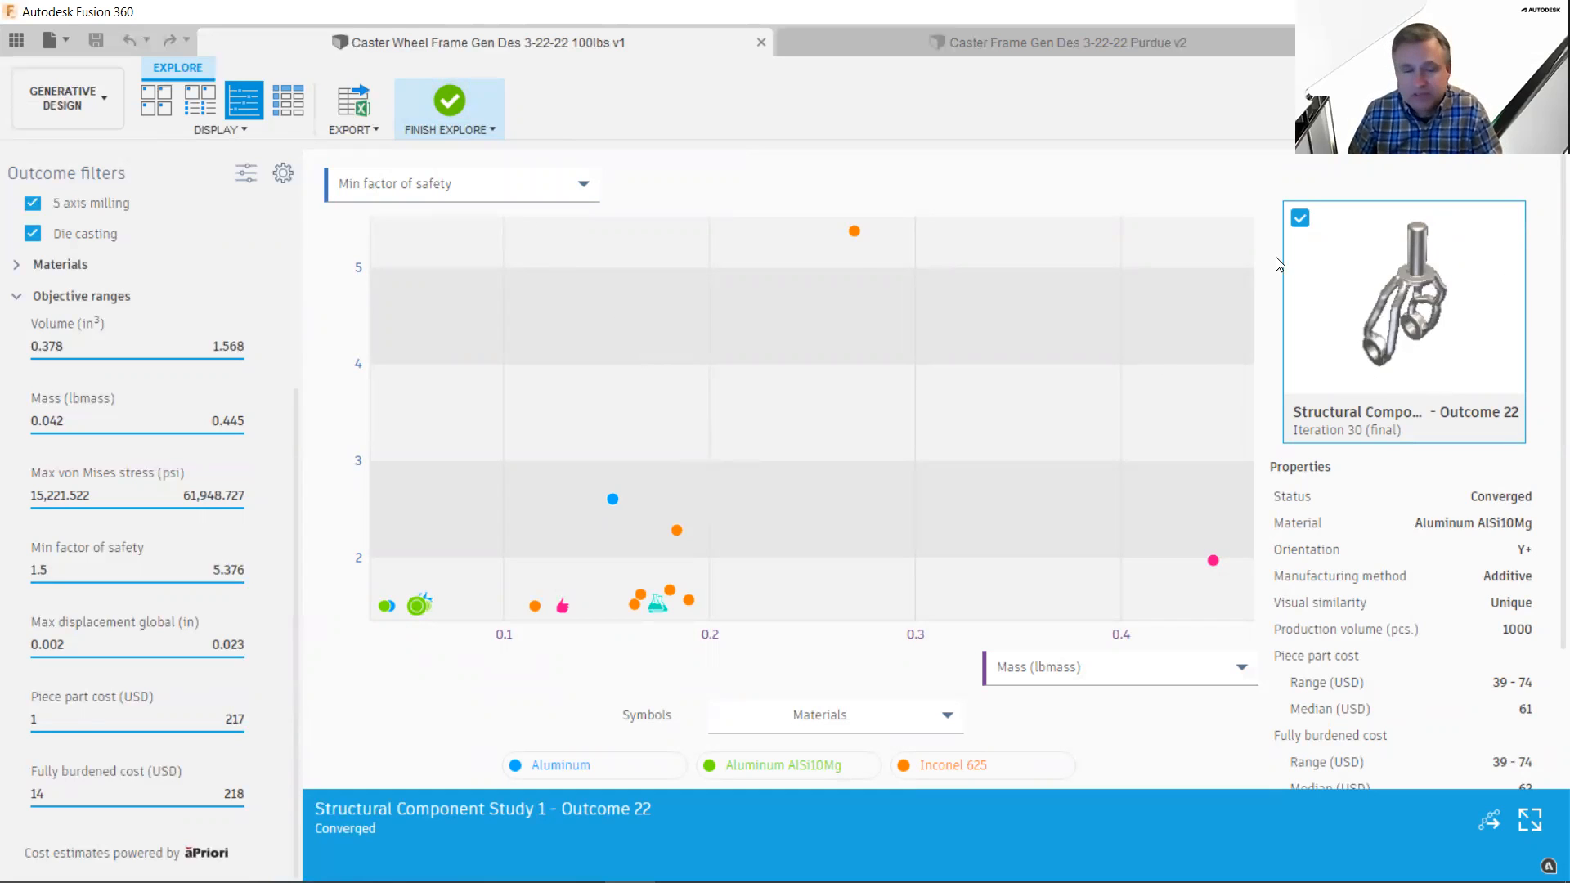
- Open the Caster Wheel Frame 3 Axis Milling design from the Caster Wheel project folder and close the file browser
left_click(18, 40)
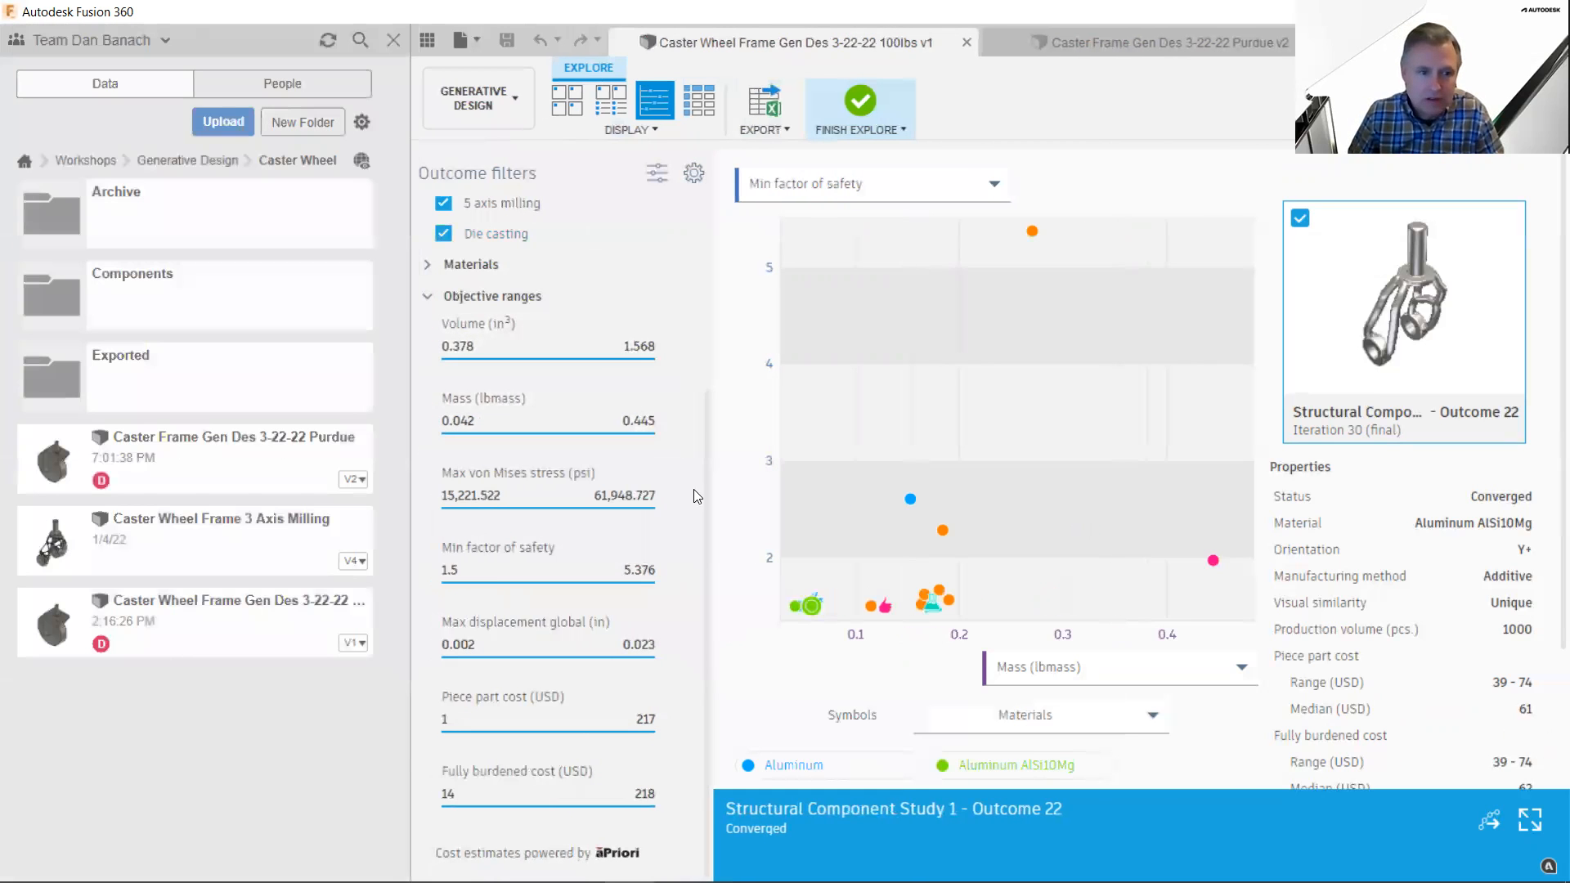
double_click(247, 552)
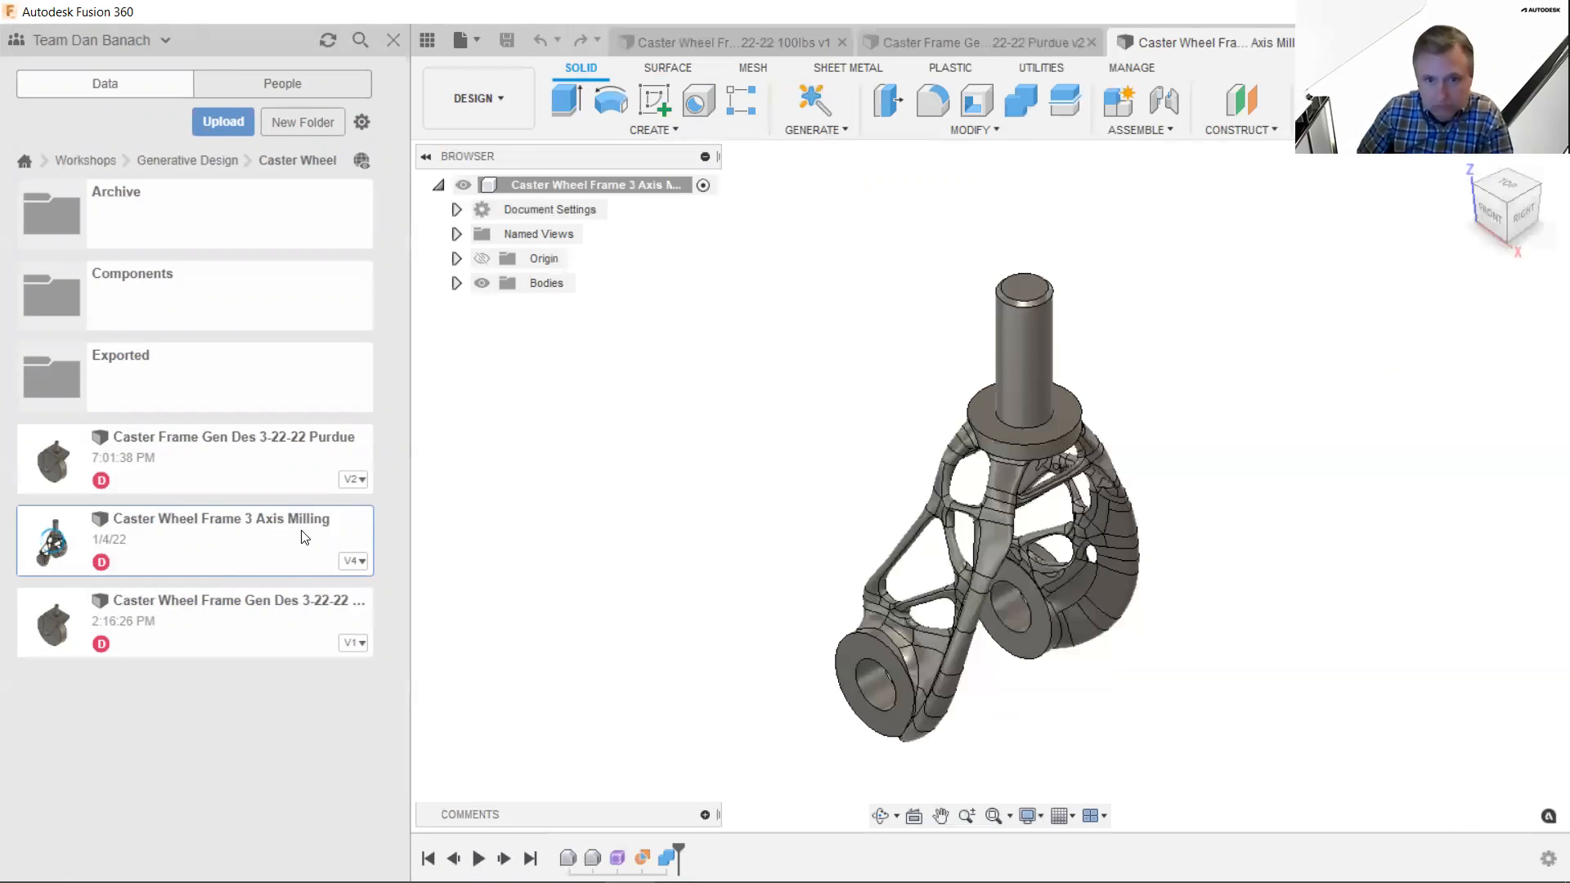
left_click(393, 41)
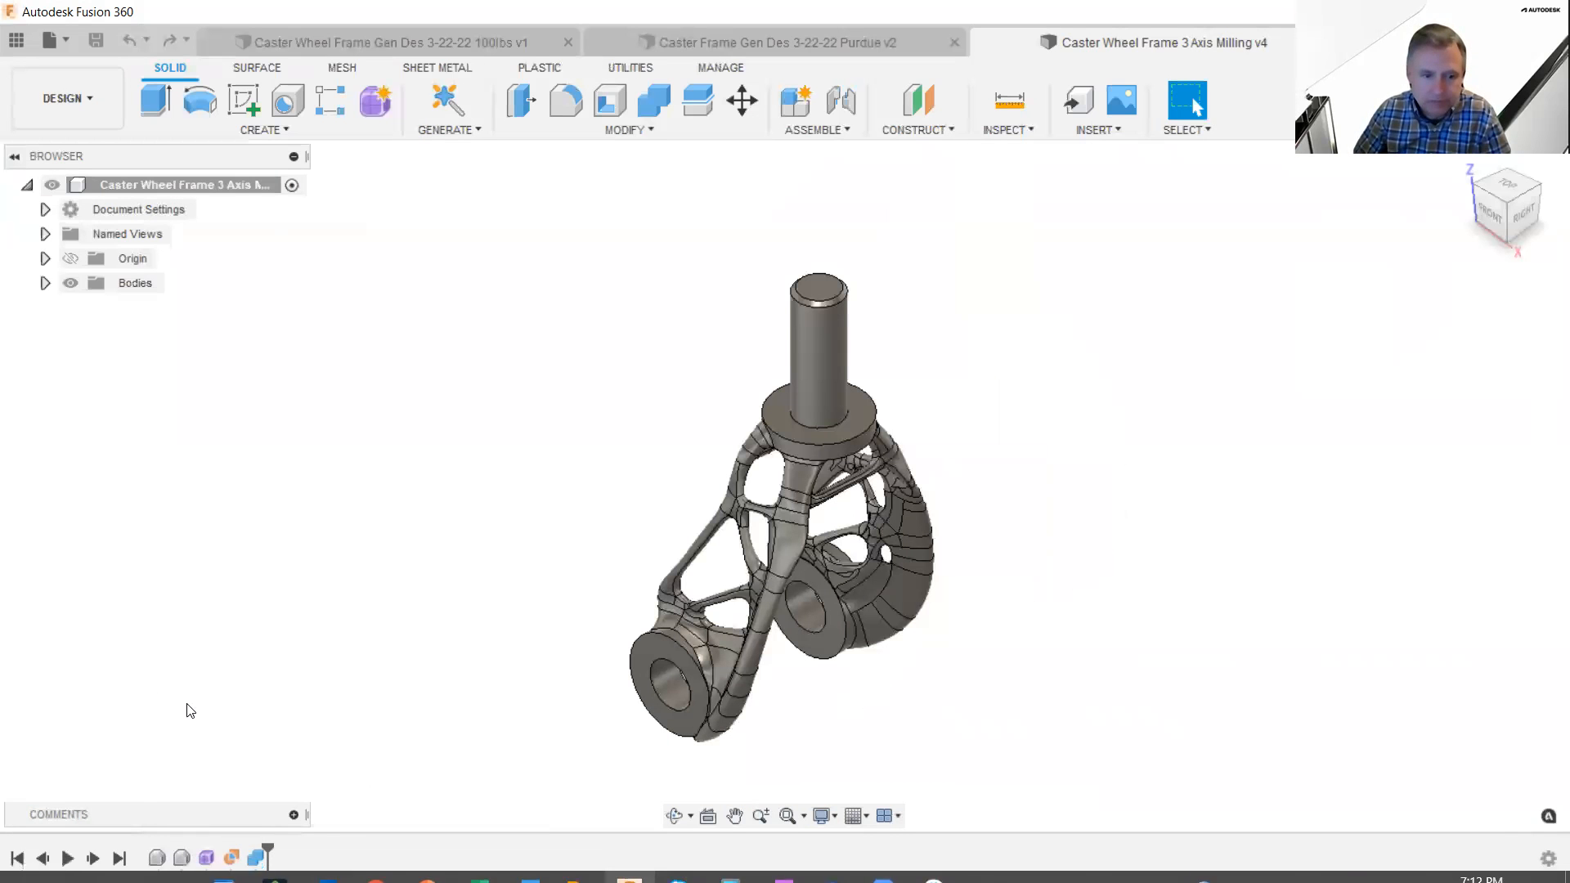
- Roll the design history back to its first feature, forward to the Organic feature, and on to the end to review the frame's construction
left_click_drag(269, 844, 169, 834)
middle_click_drag(358, 729, 411, 644)
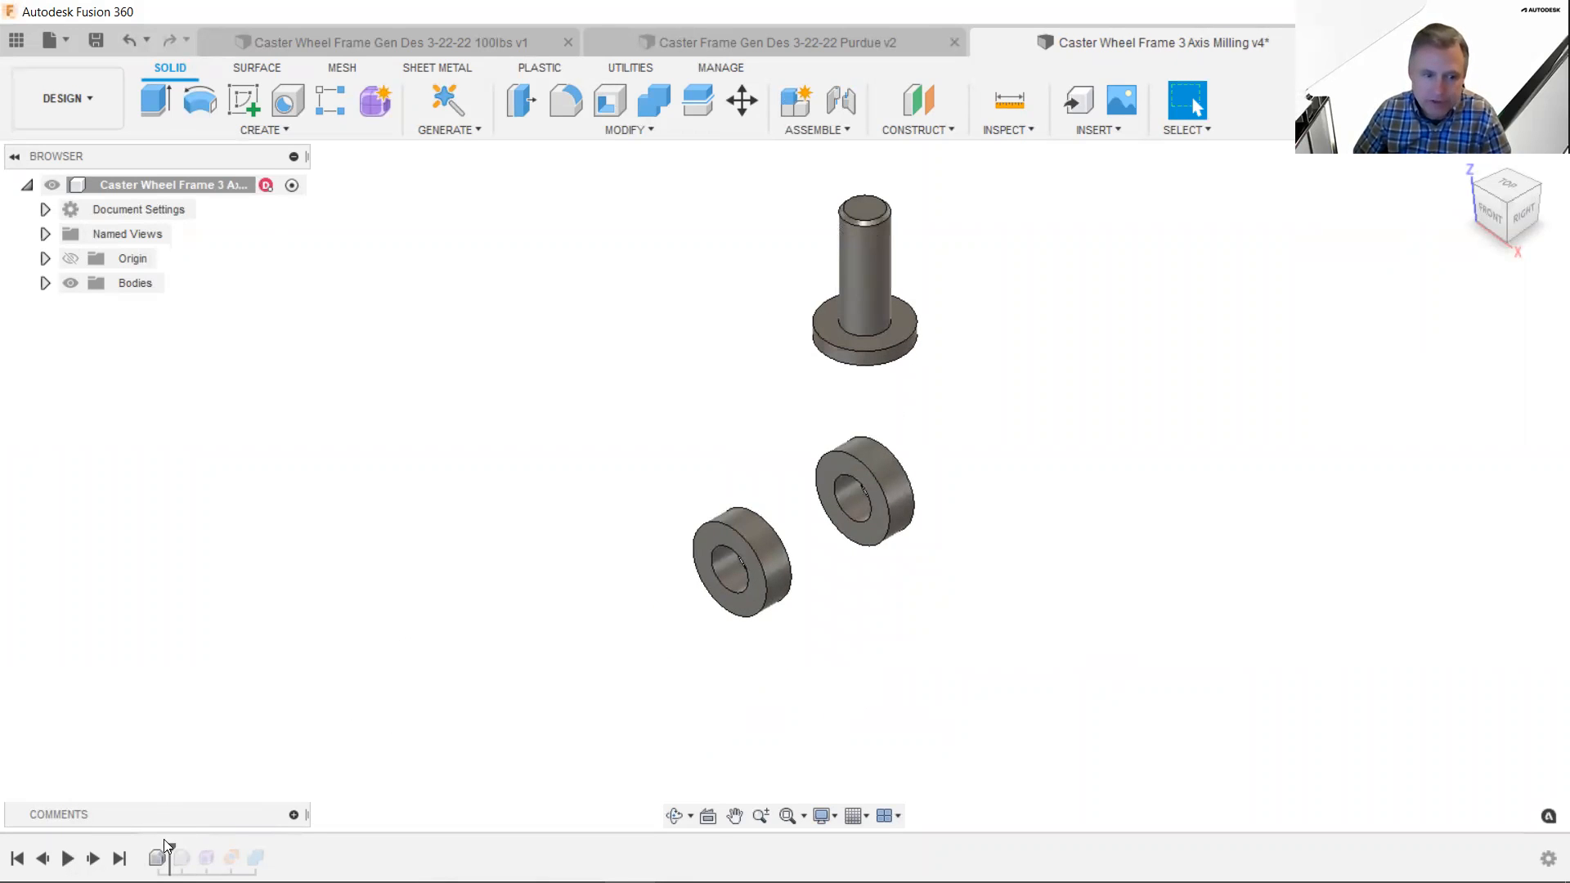
left_click_drag(186, 842, 218, 851)
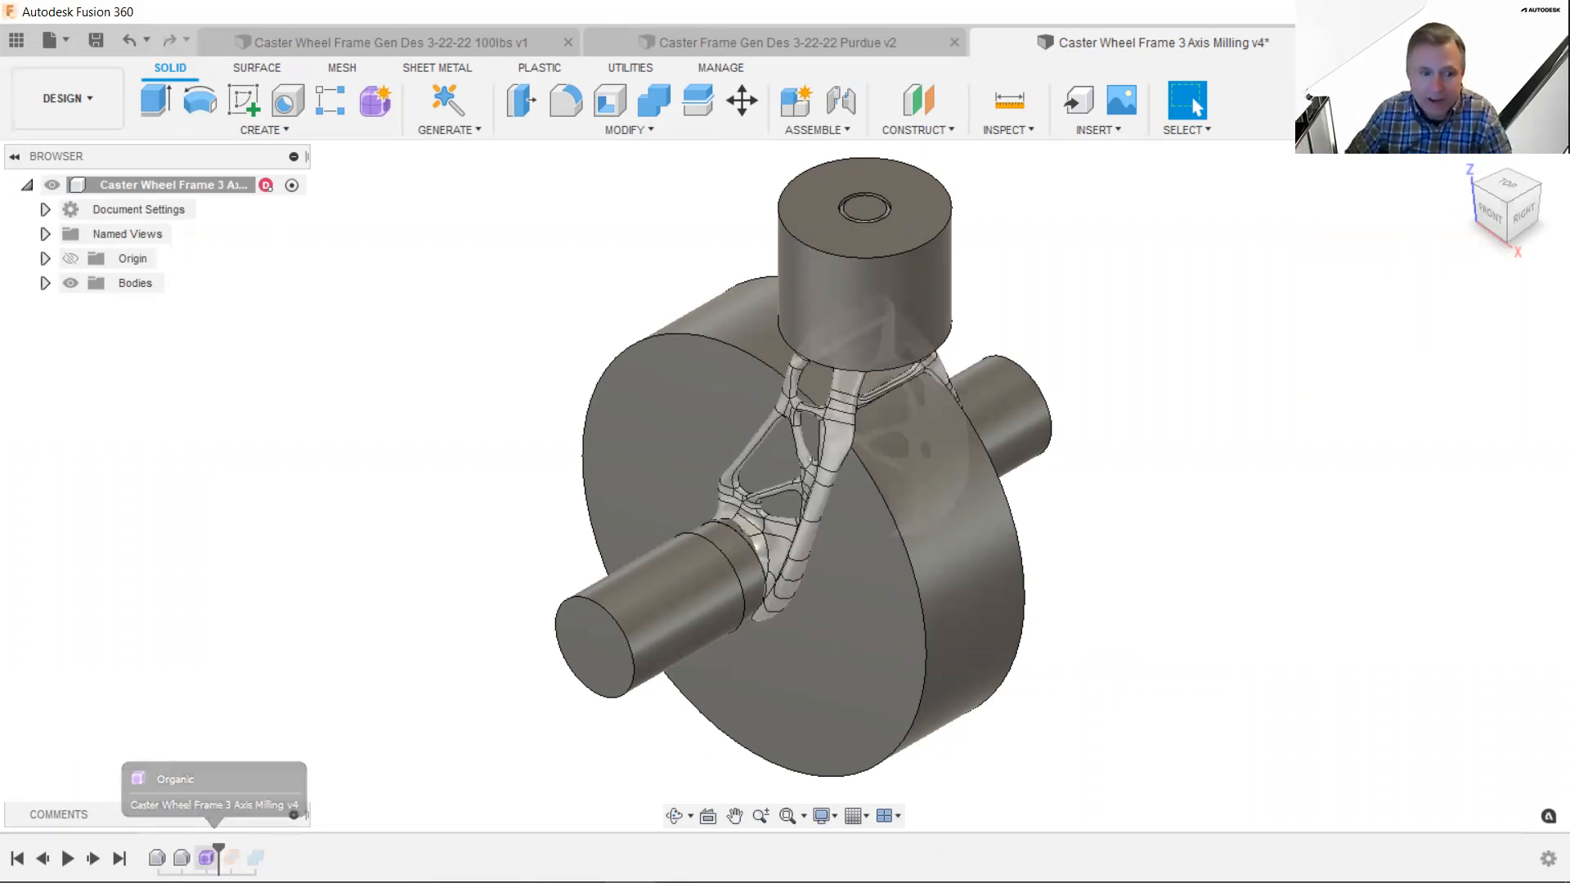
left_click_drag(218, 850, 267, 849)
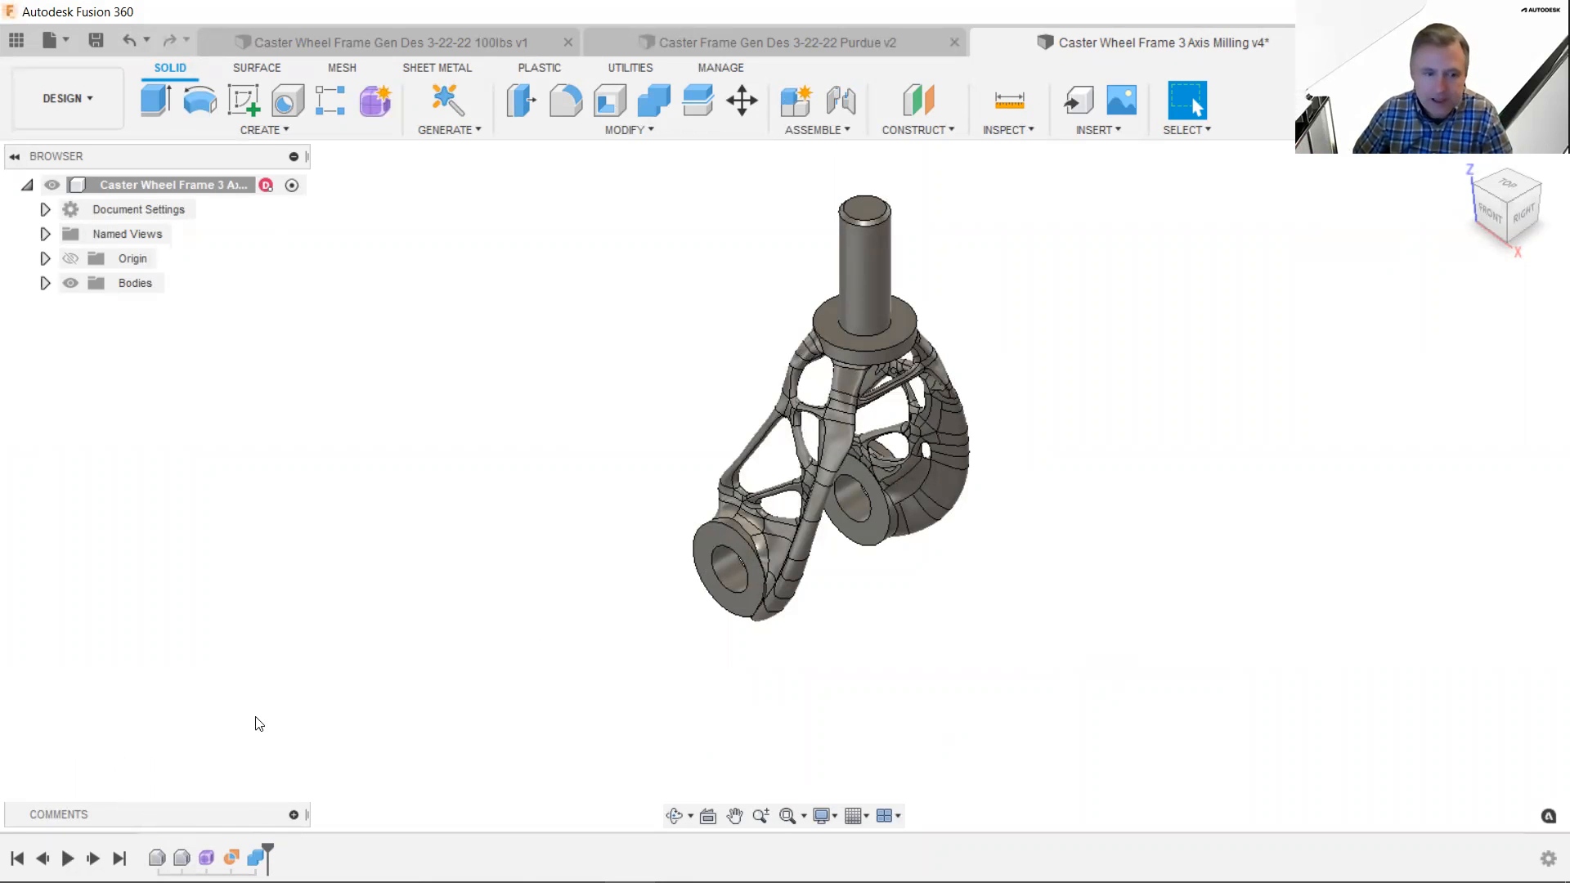
- Open the frame's Organic feature for form editing and get a close view of its struts
scroll(557, 606, "up", 2)
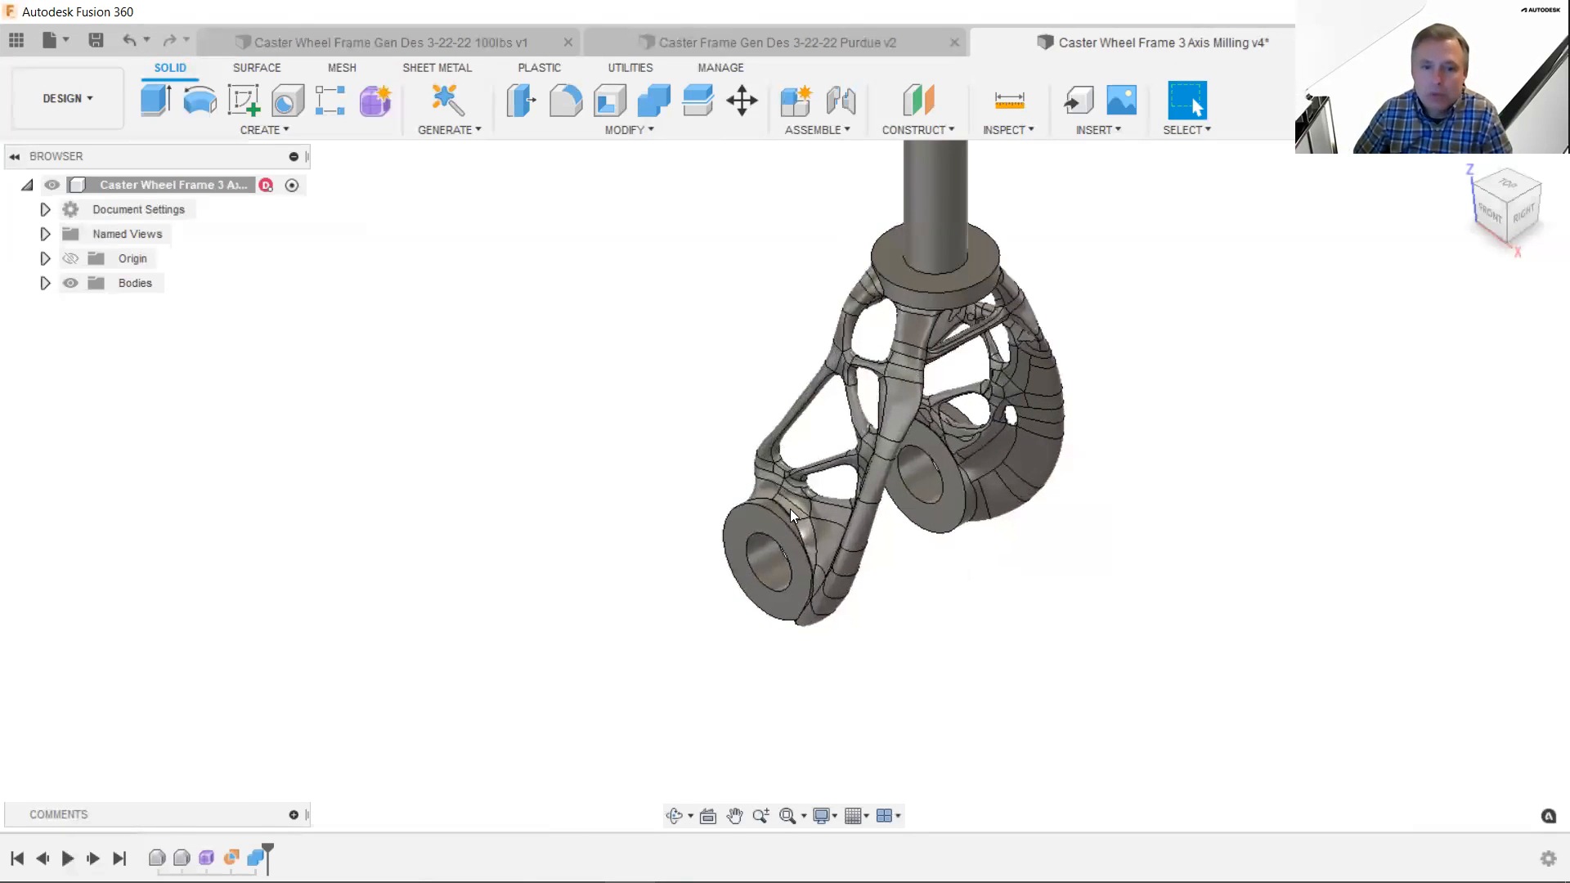
scroll(822, 489, "up", 2)
scroll(809, 483, "up", 2)
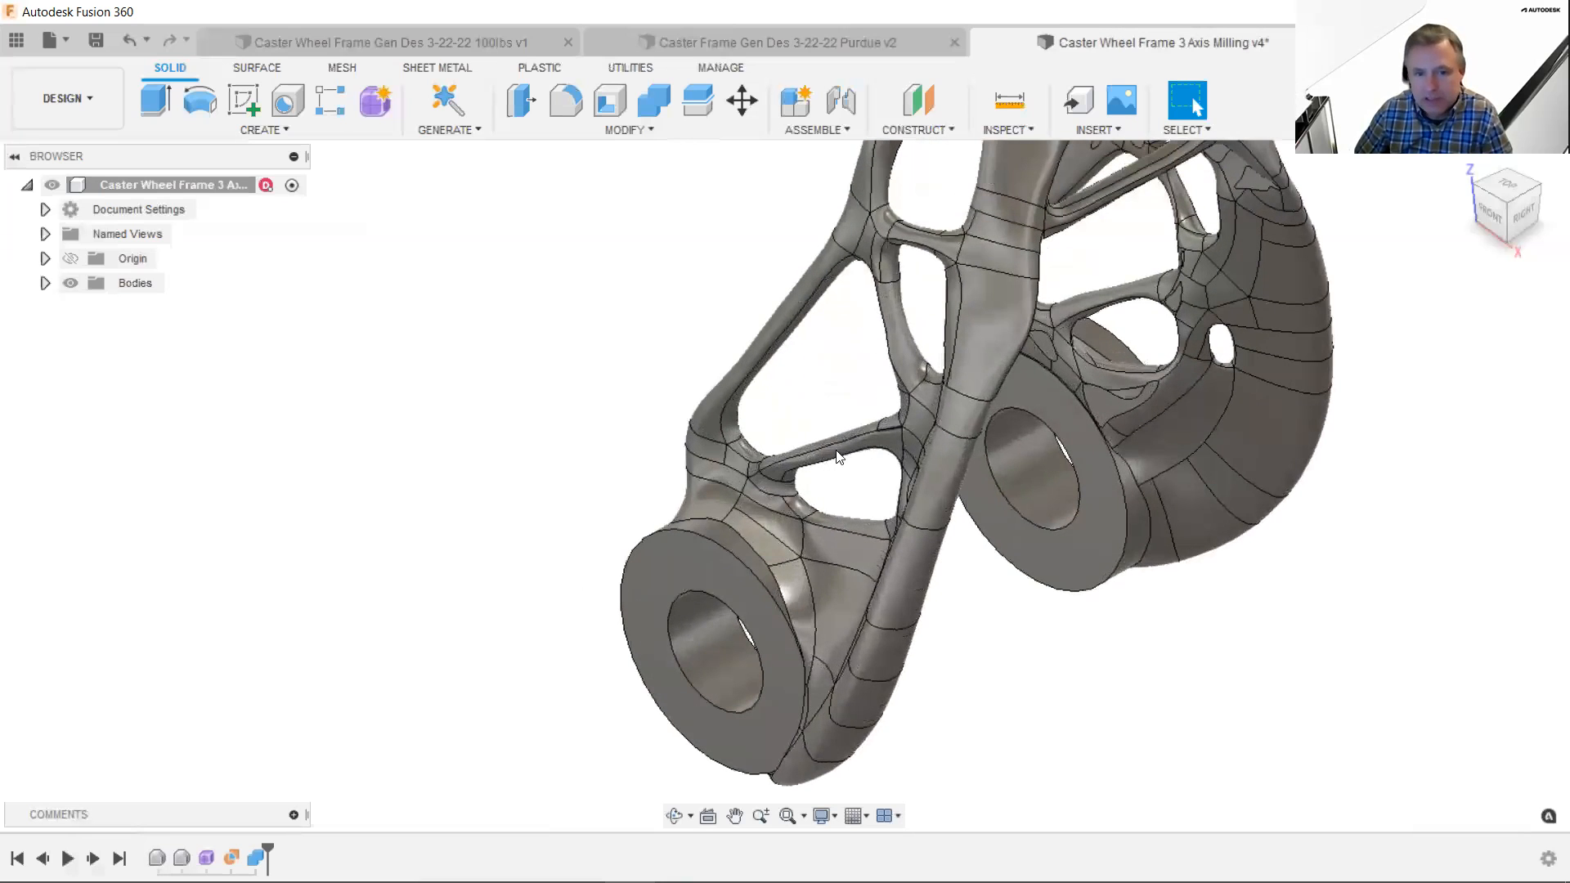
scroll(868, 450, "up", 2)
scroll(868, 450, "up", 1)
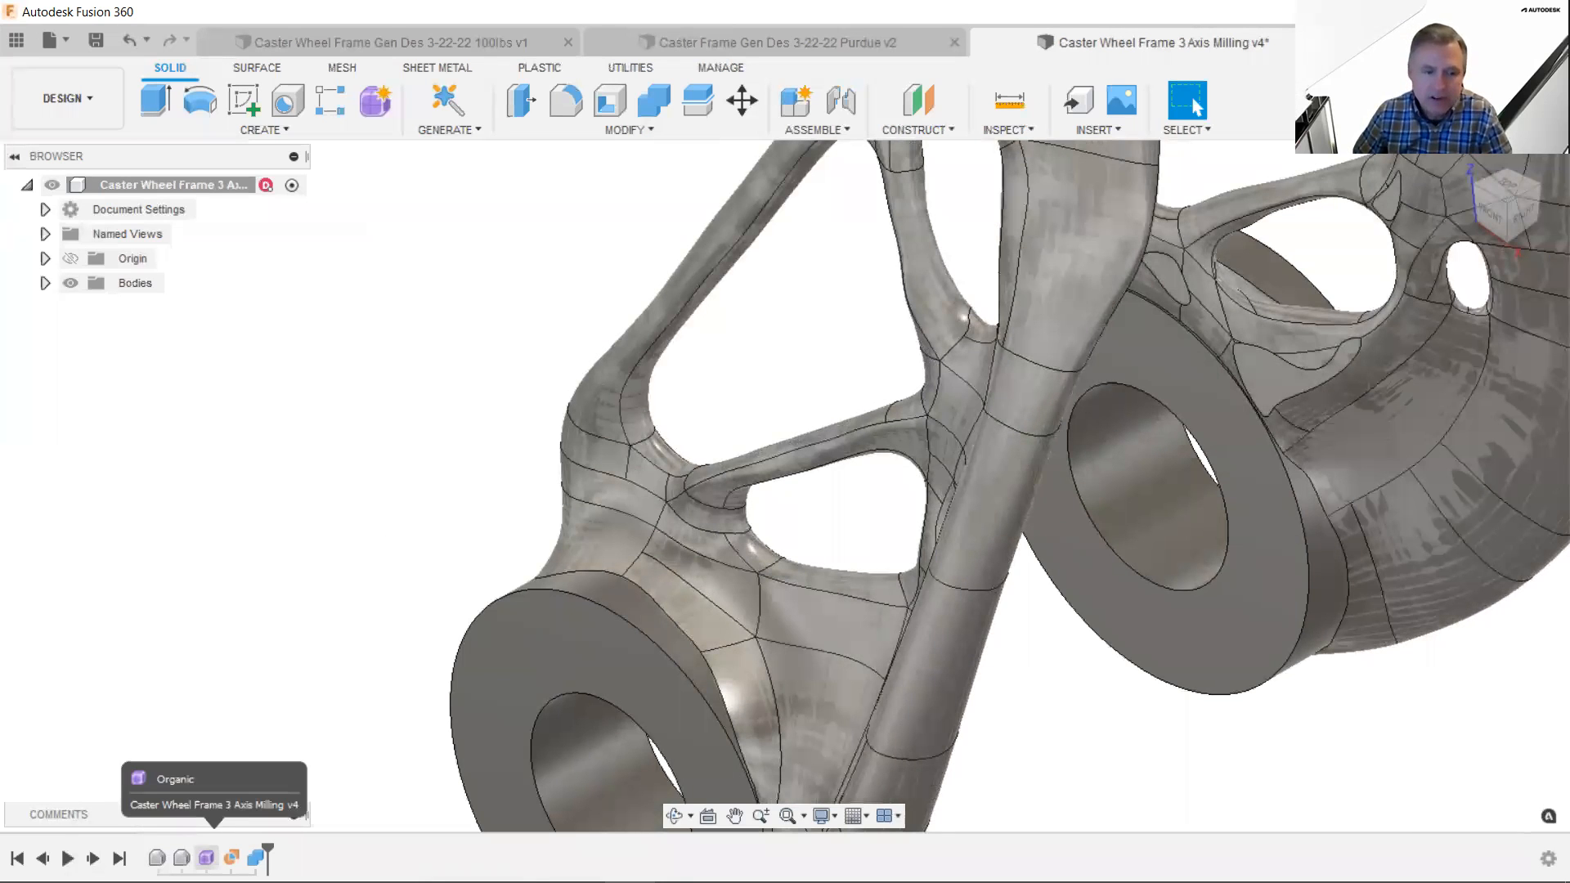
right_click(207, 858)
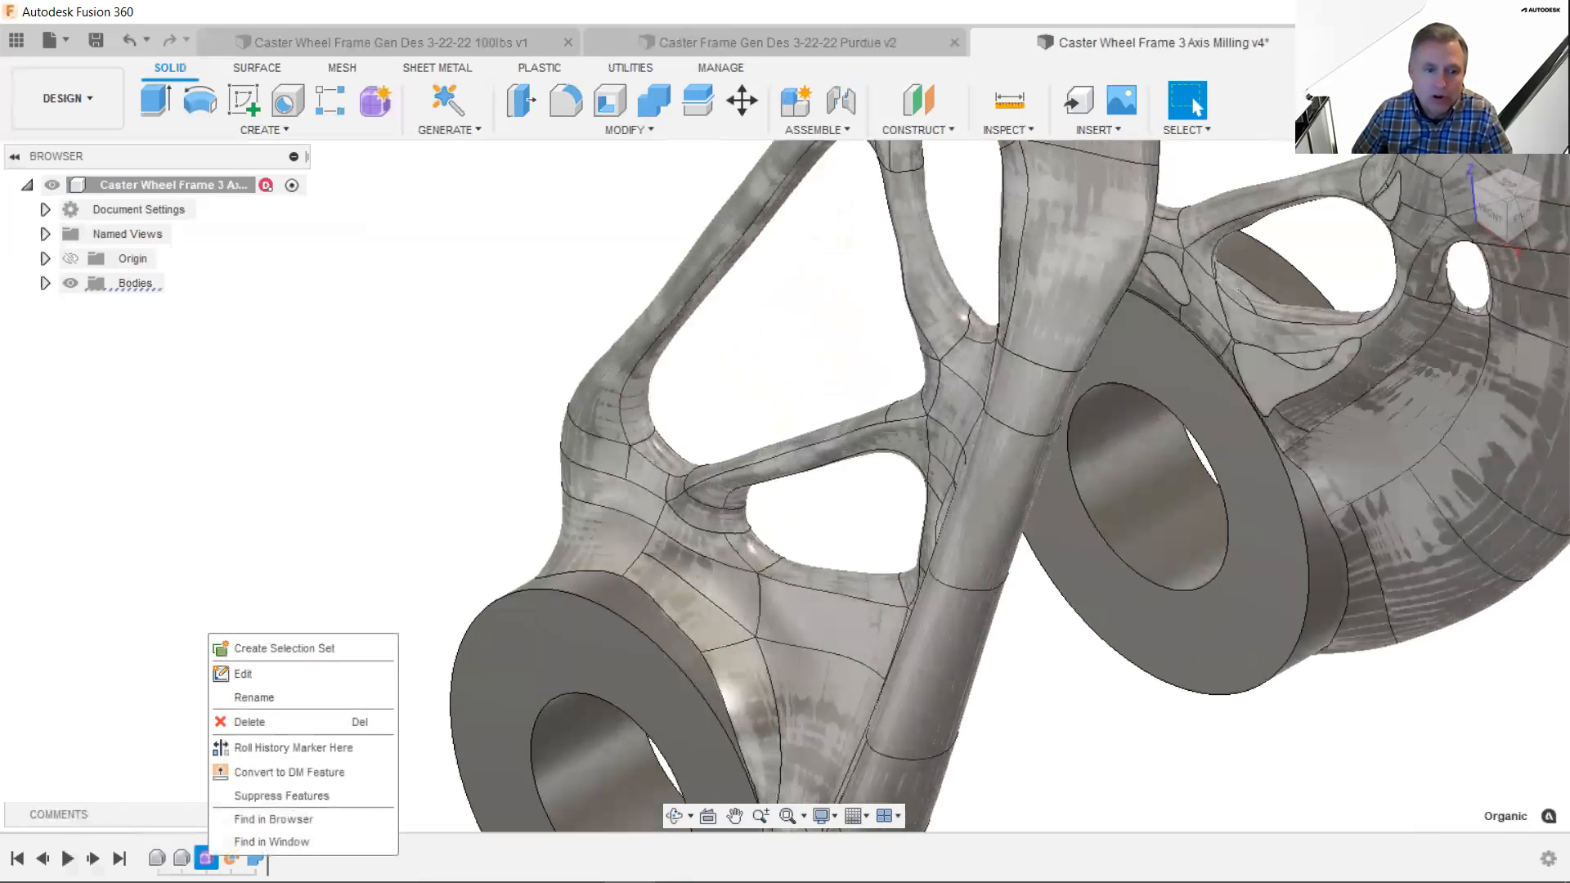
left_click(276, 673)
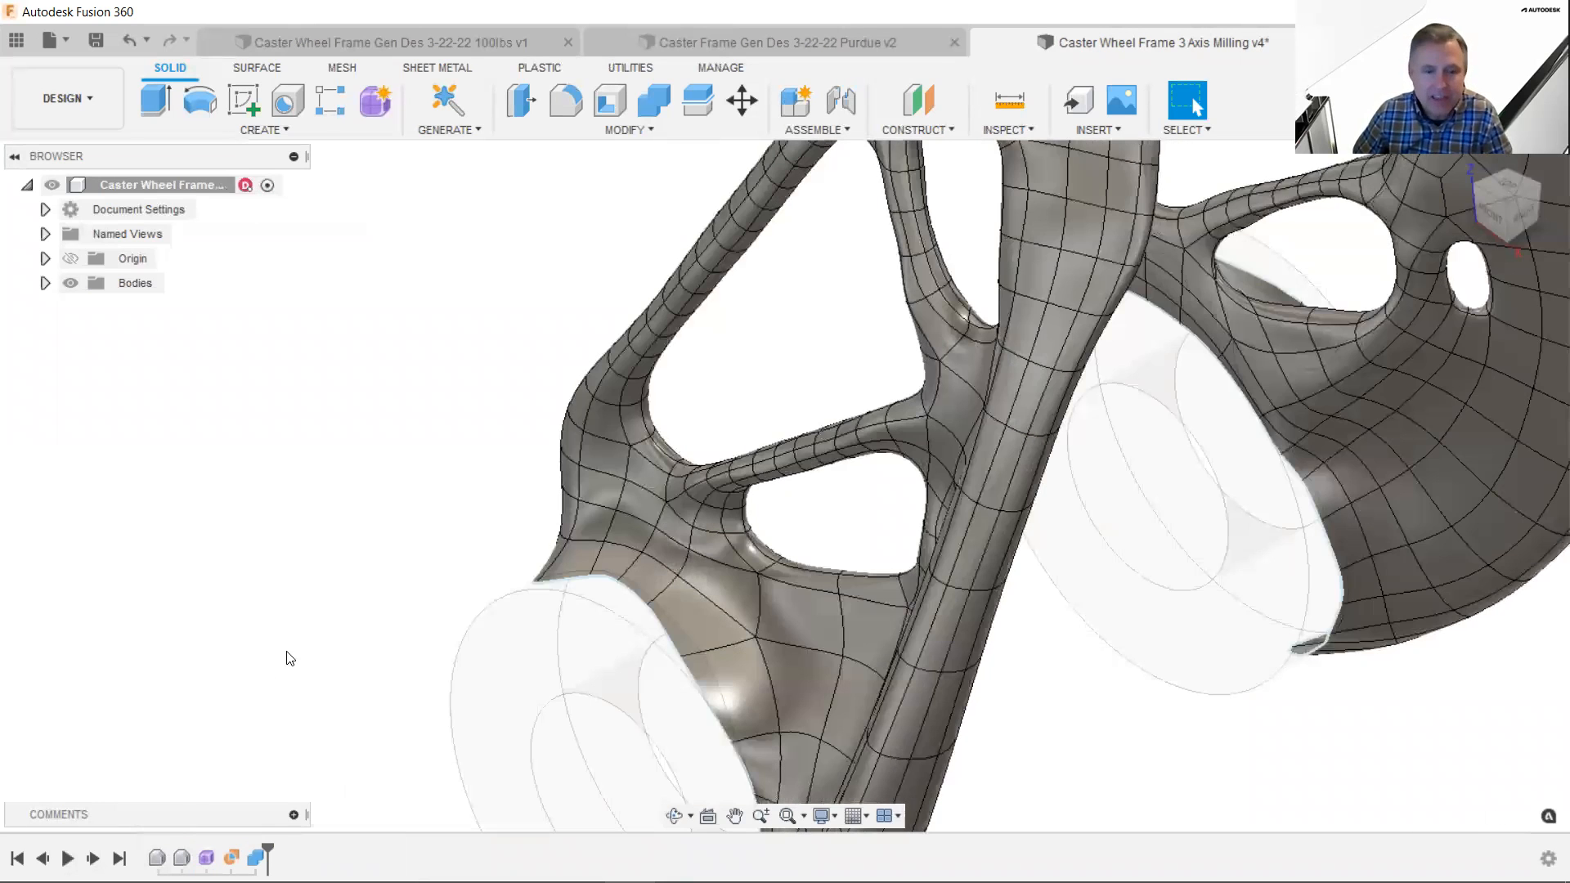
middle_click_drag(709, 439, 677, 517, "shift")
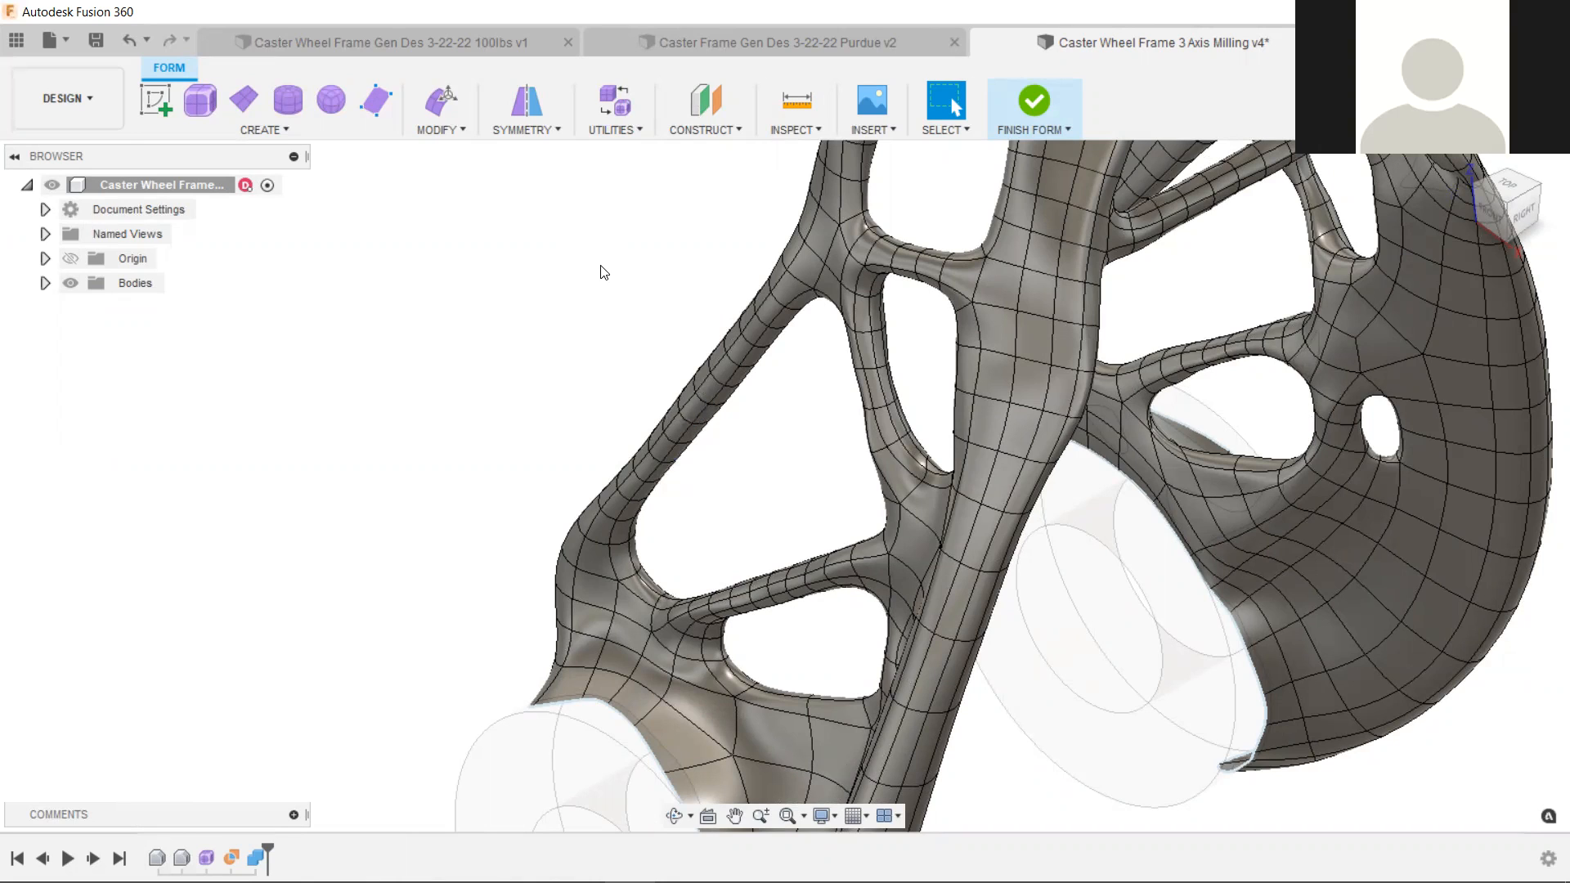
- Cylindrify the long outer slanted strut of the front arm with Auto Feature Selection on
left_click(455, 130)
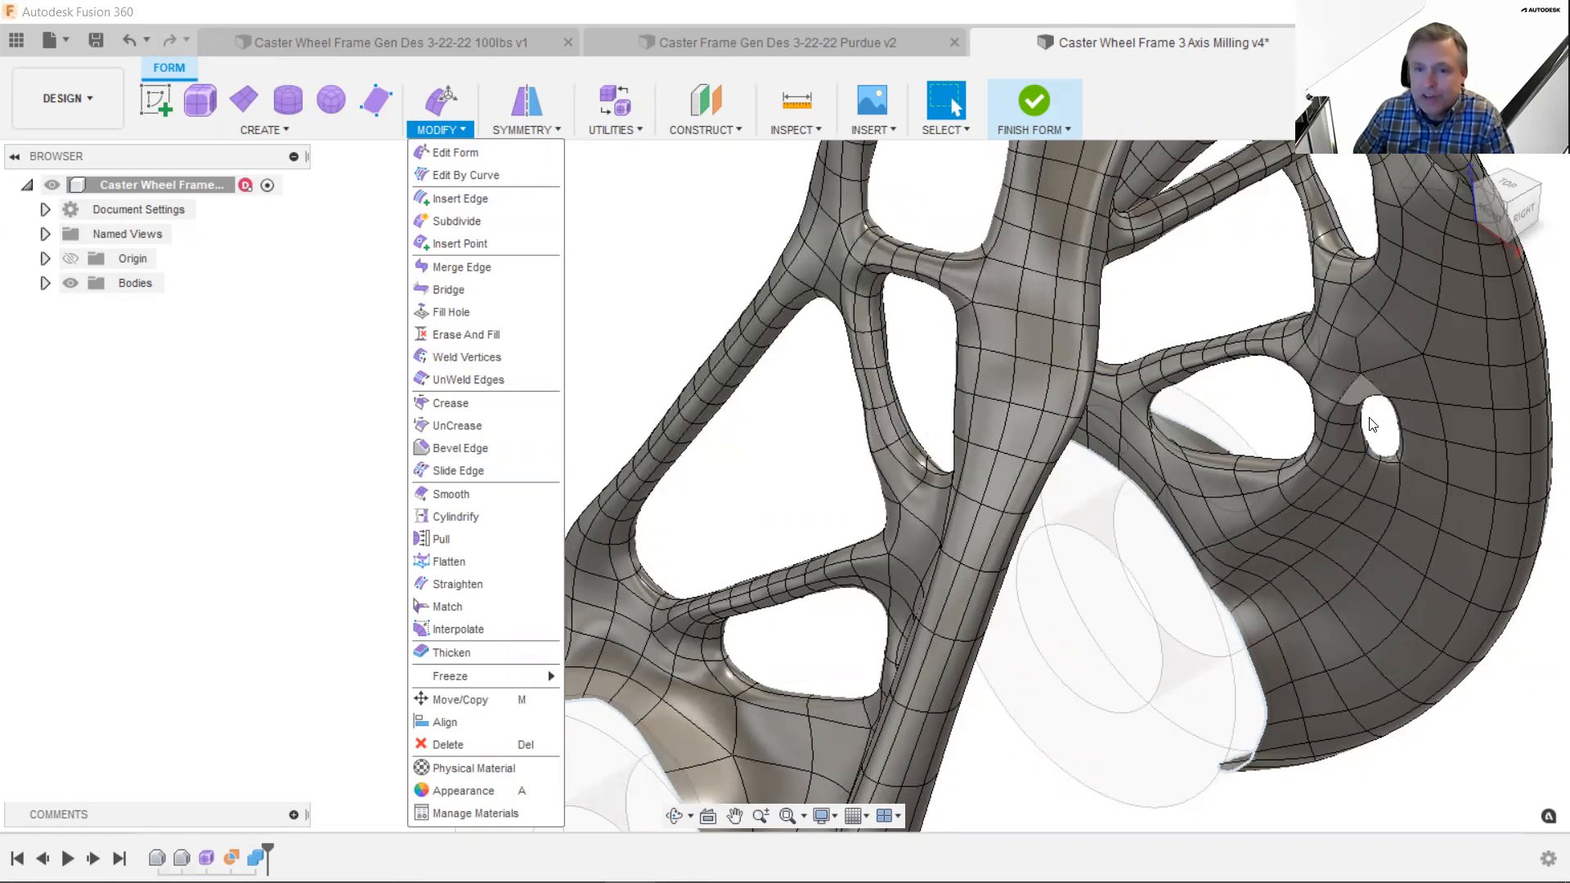
left_click(455, 517)
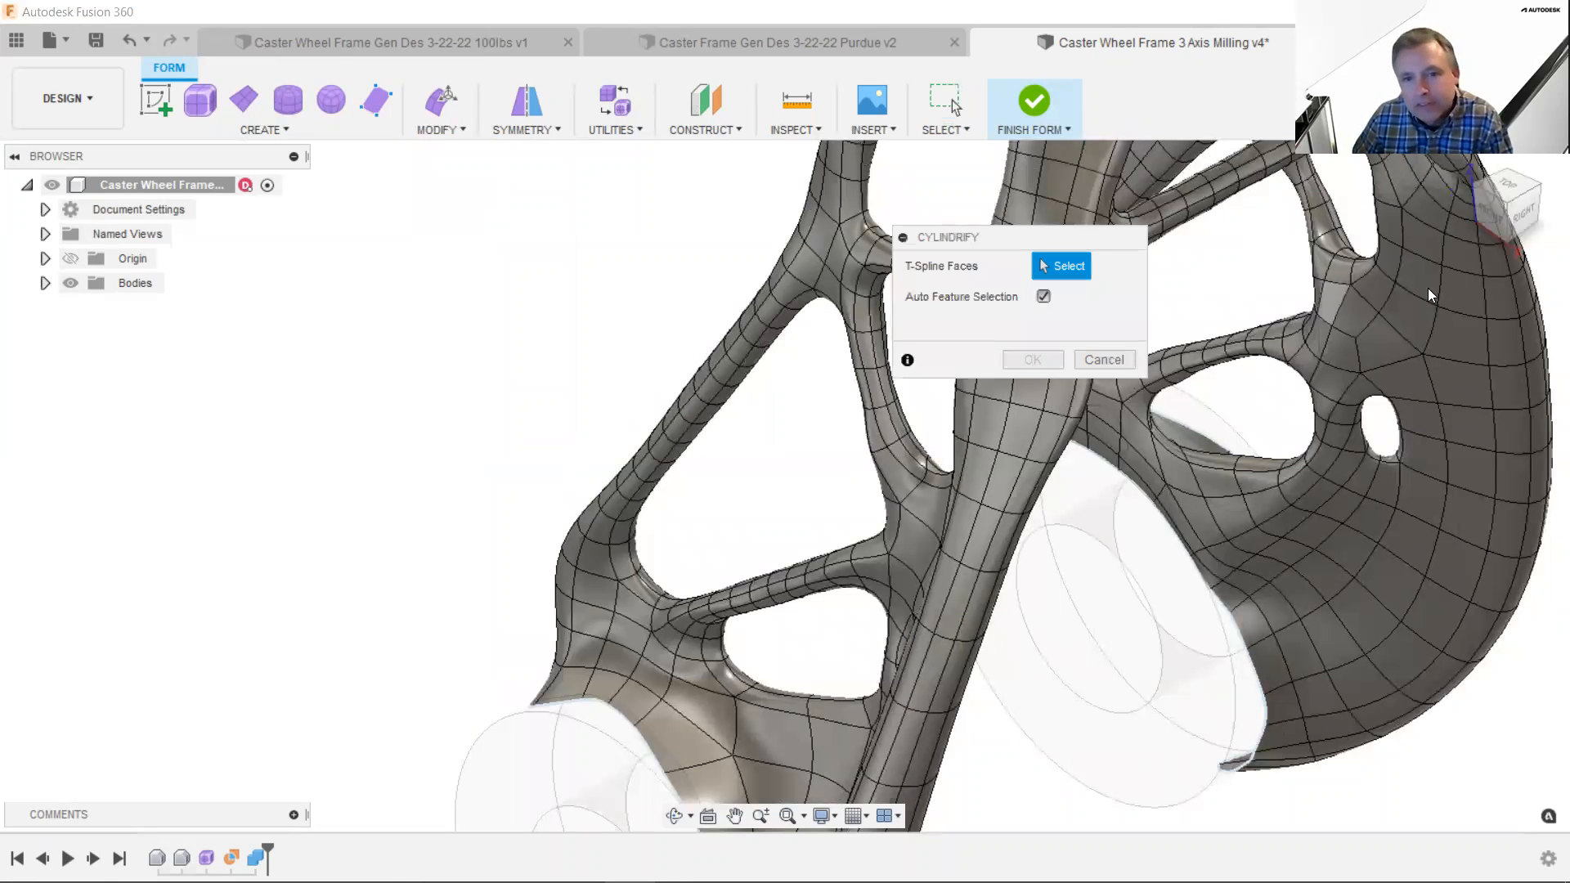
middle_click_drag(866, 395, 845, 297, "shift")
left_click_drag(857, 265, 522, 529)
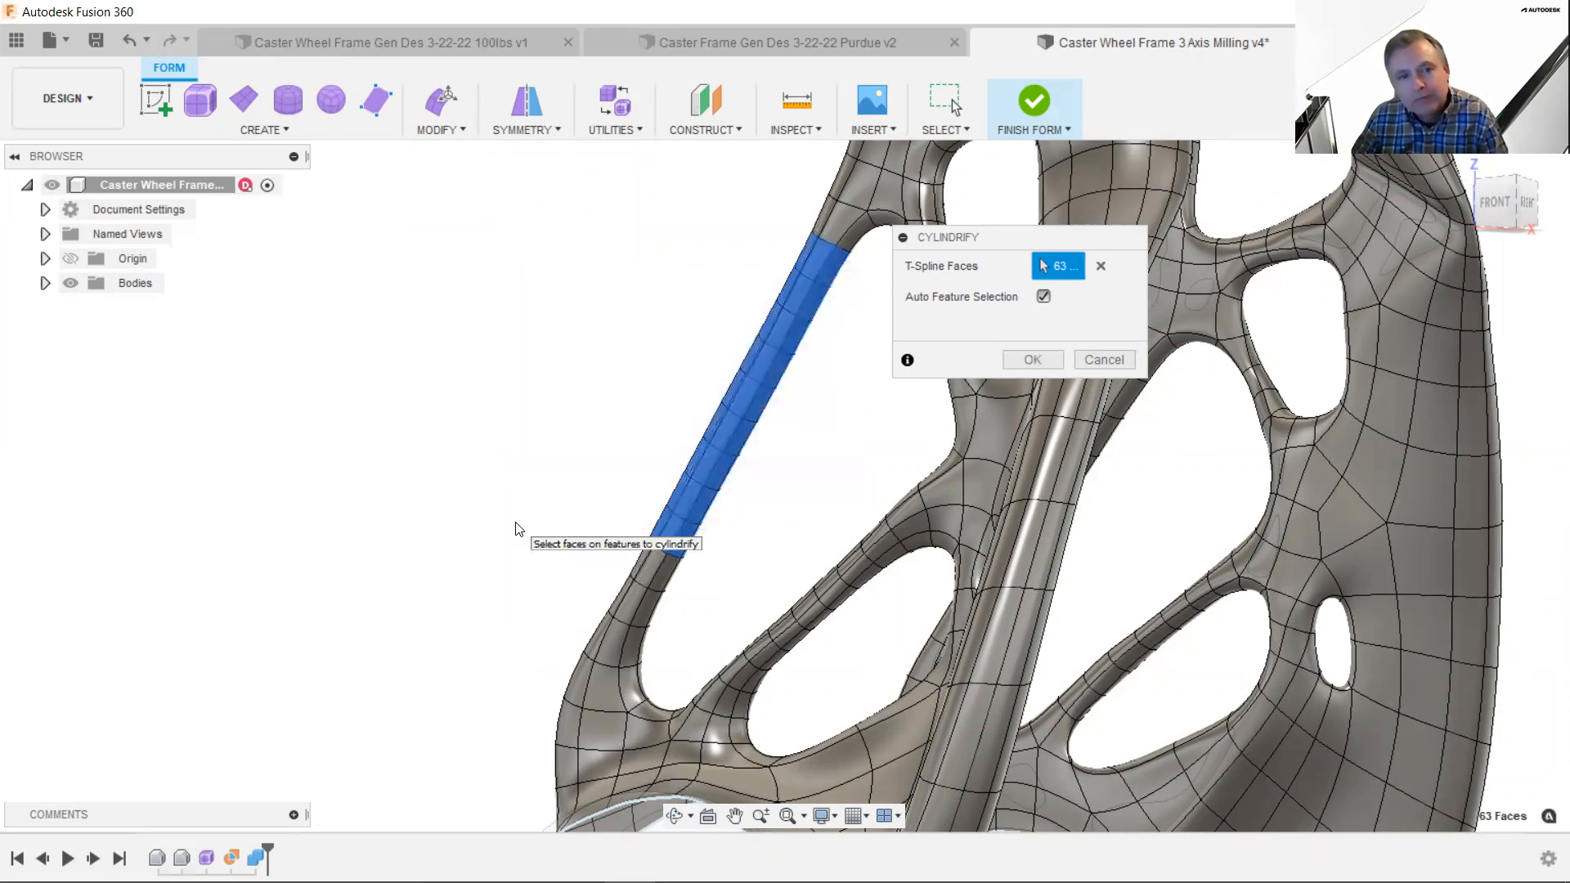
left_click(1031, 359)
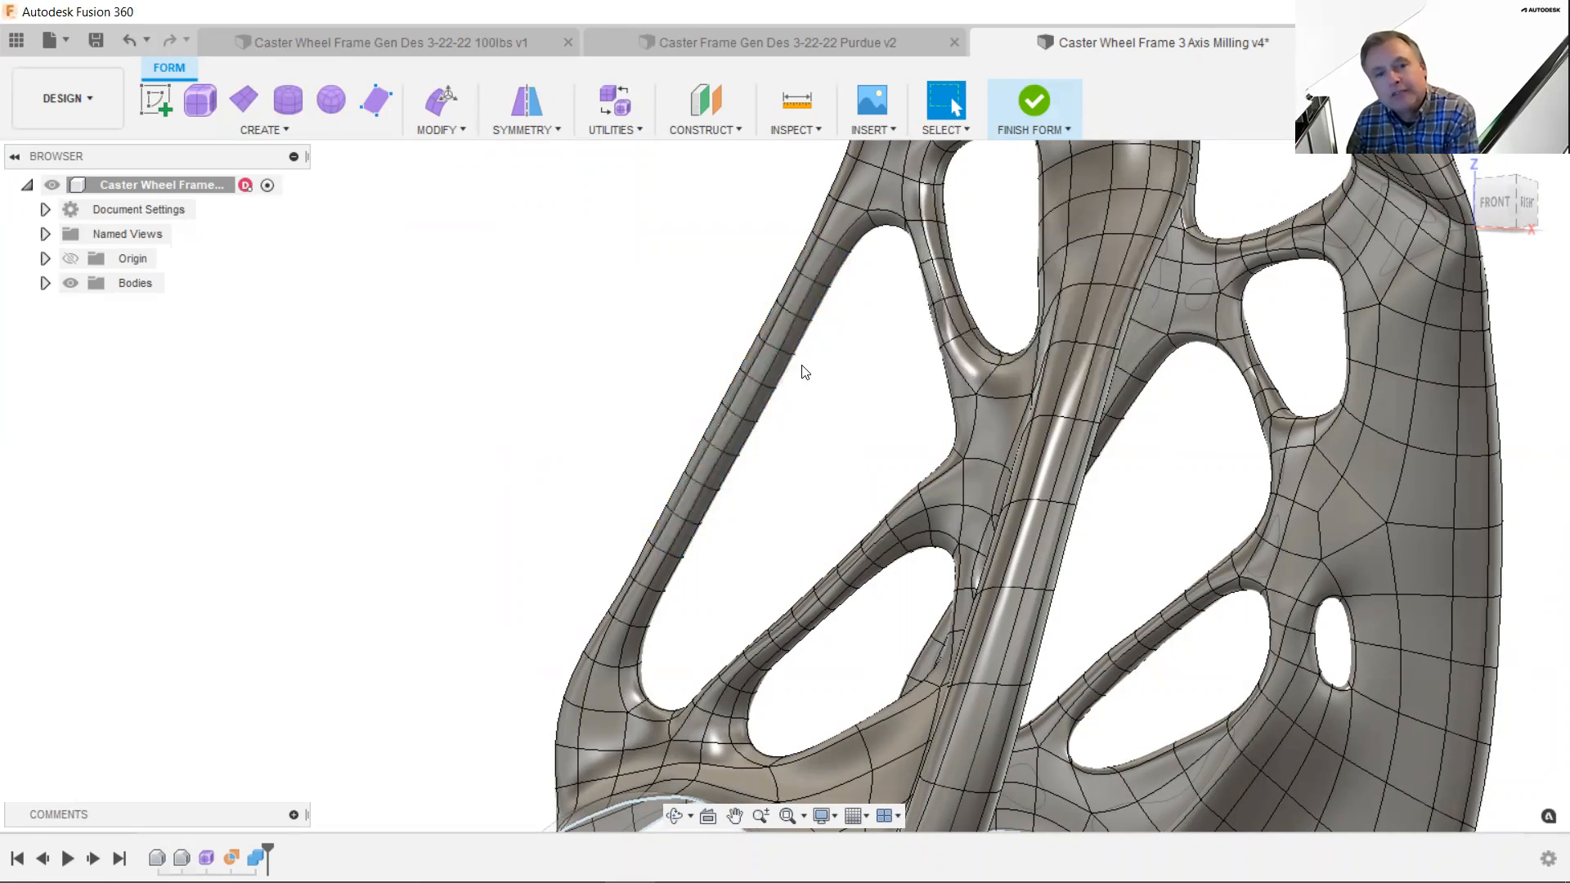
middle_click_drag(792, 356, 798, 342, "shift")
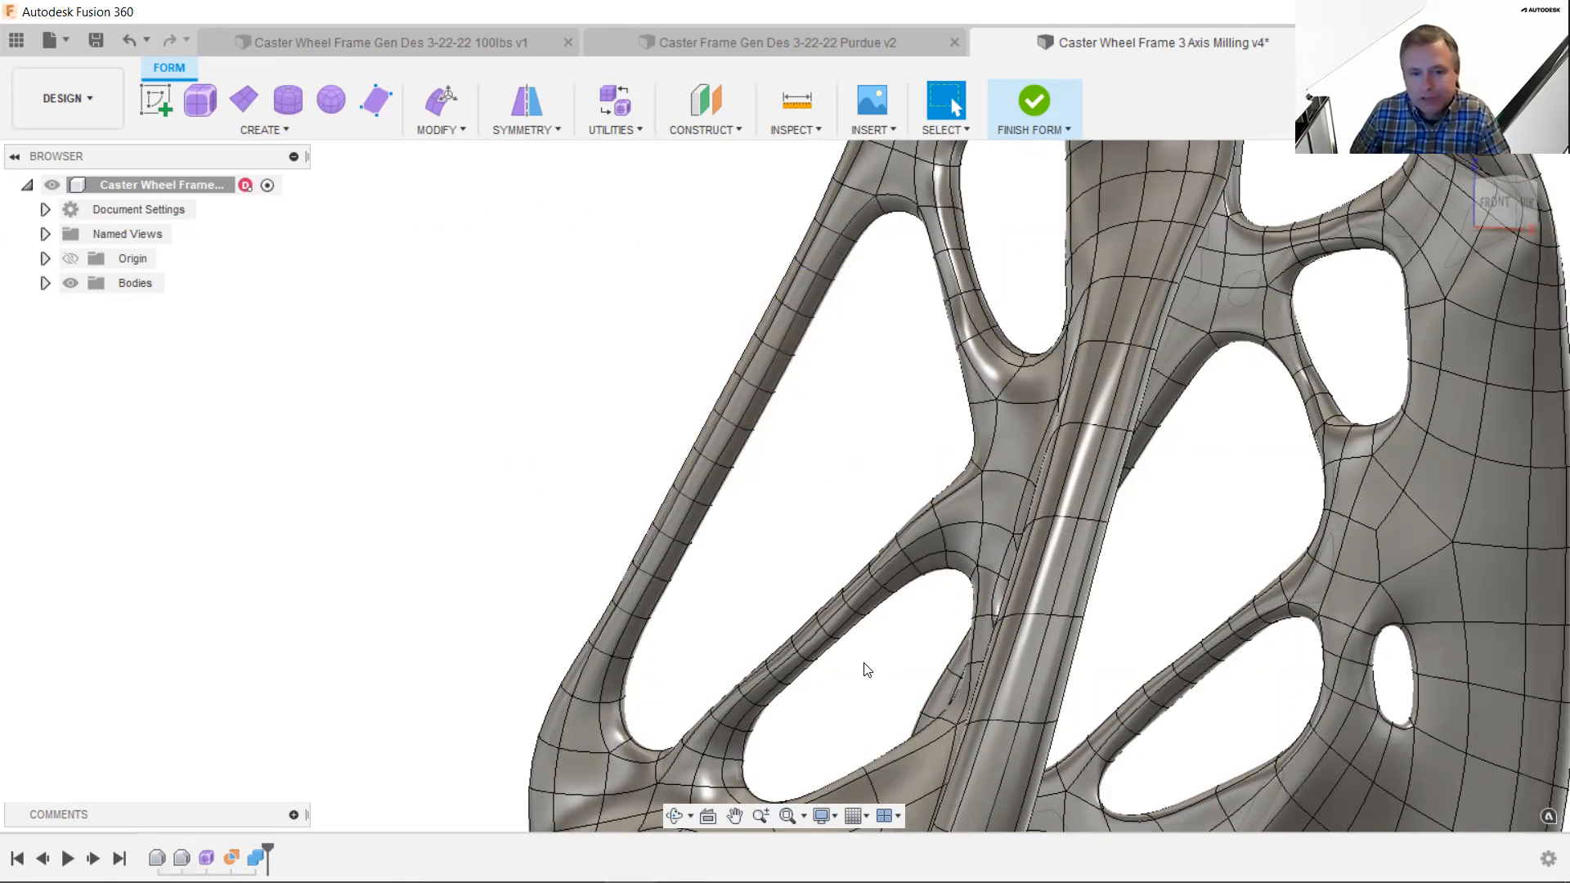
- Cylindrify the lower diagonal strut that crosses the front arm
right_click(428, 344)
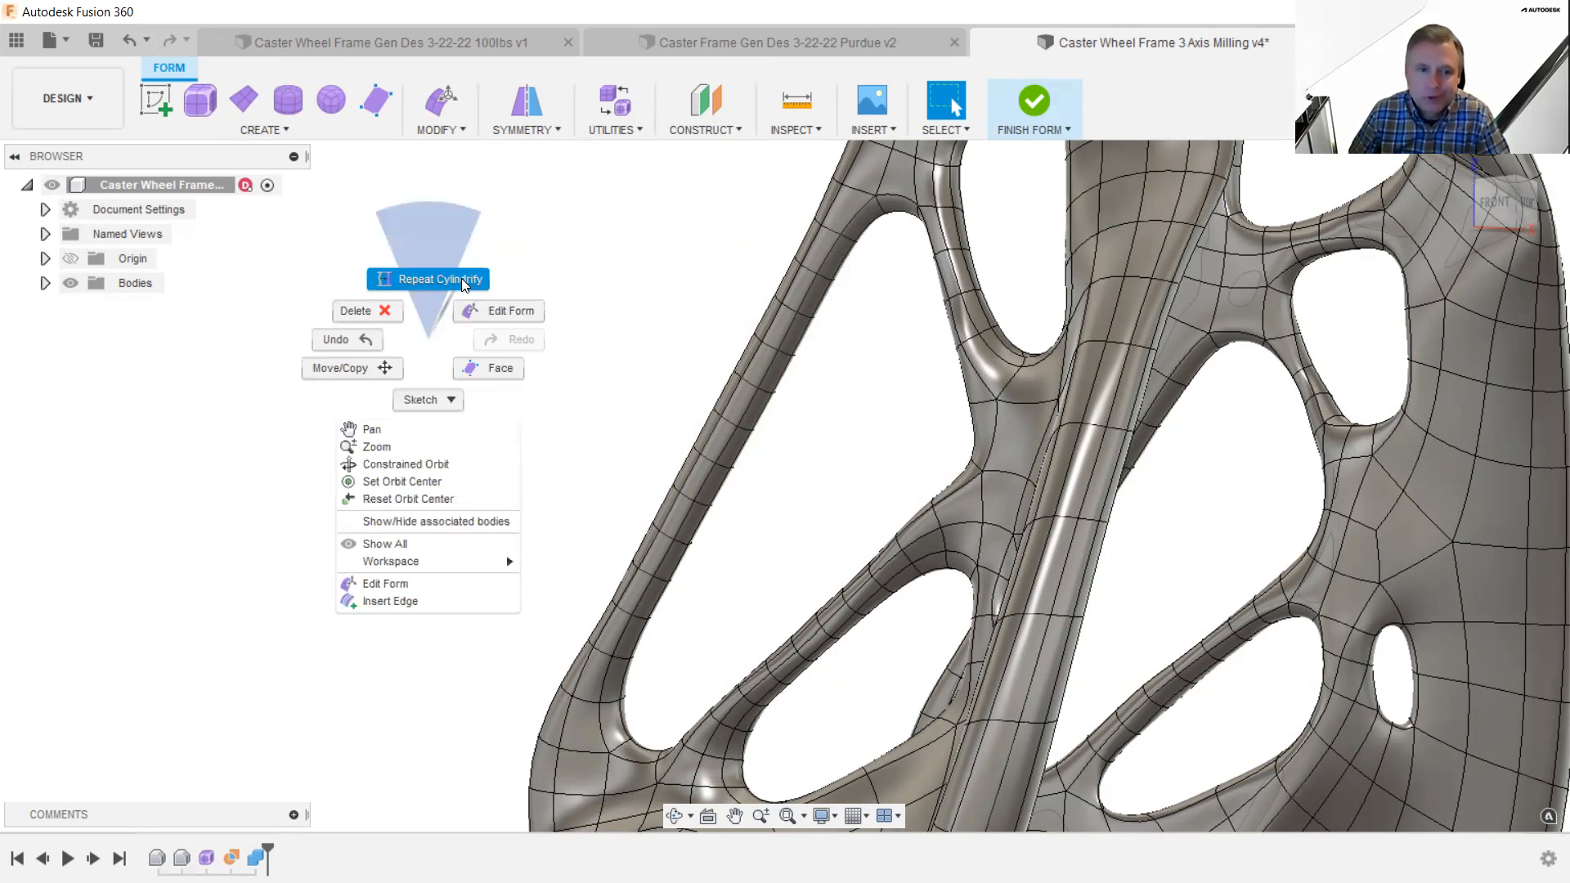
left_click(461, 278)
left_click_drag(887, 681, 740, 553)
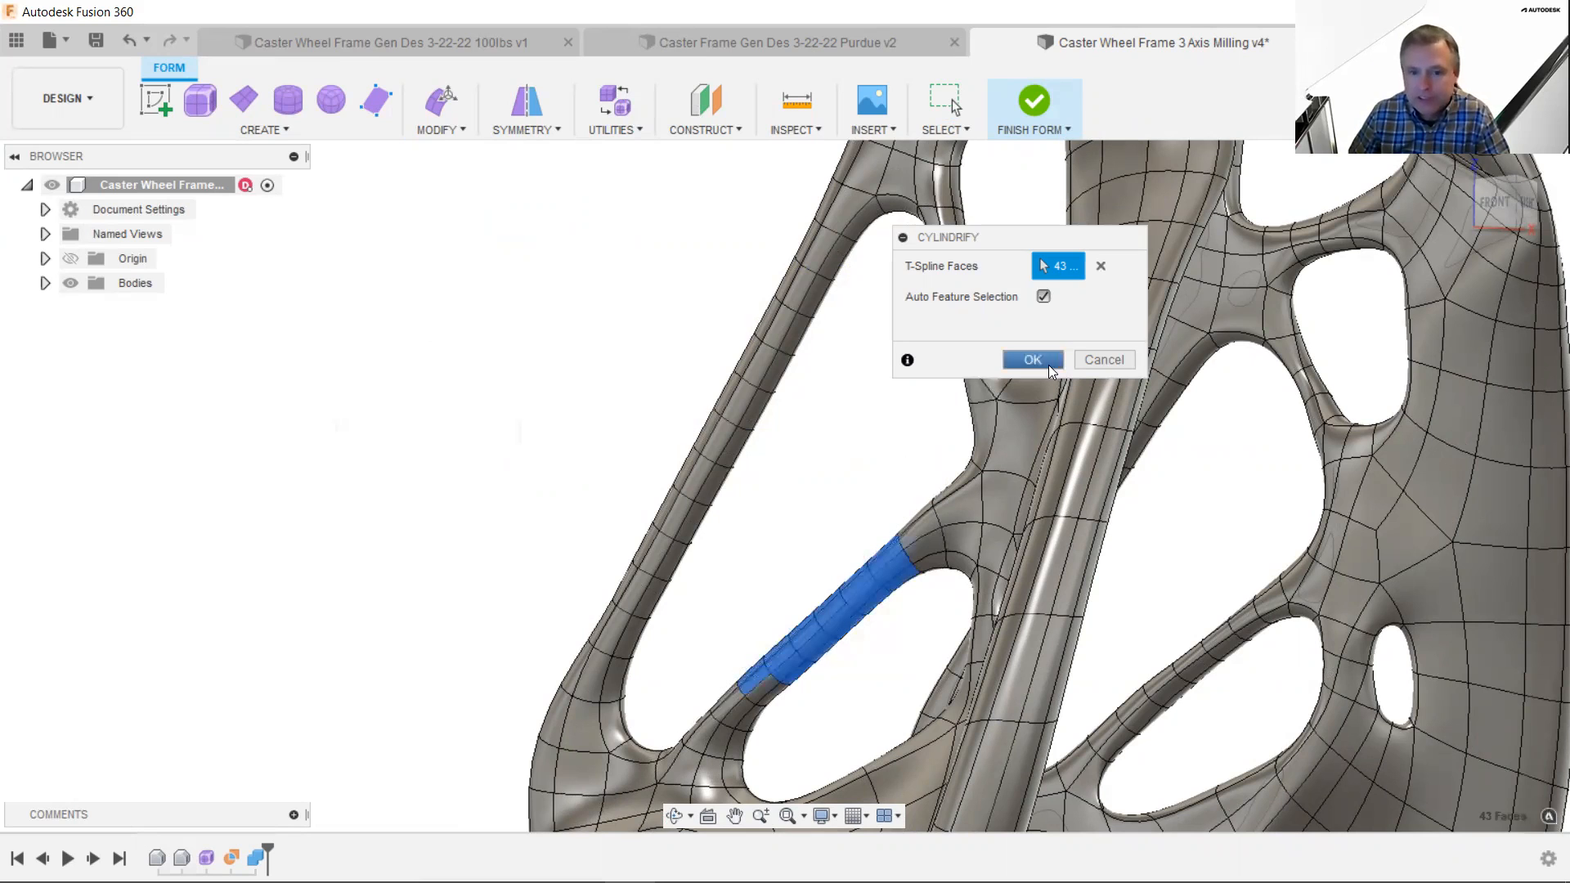
left_click(1033, 359)
middle_click_drag(1157, 403, 1013, 518, "shift")
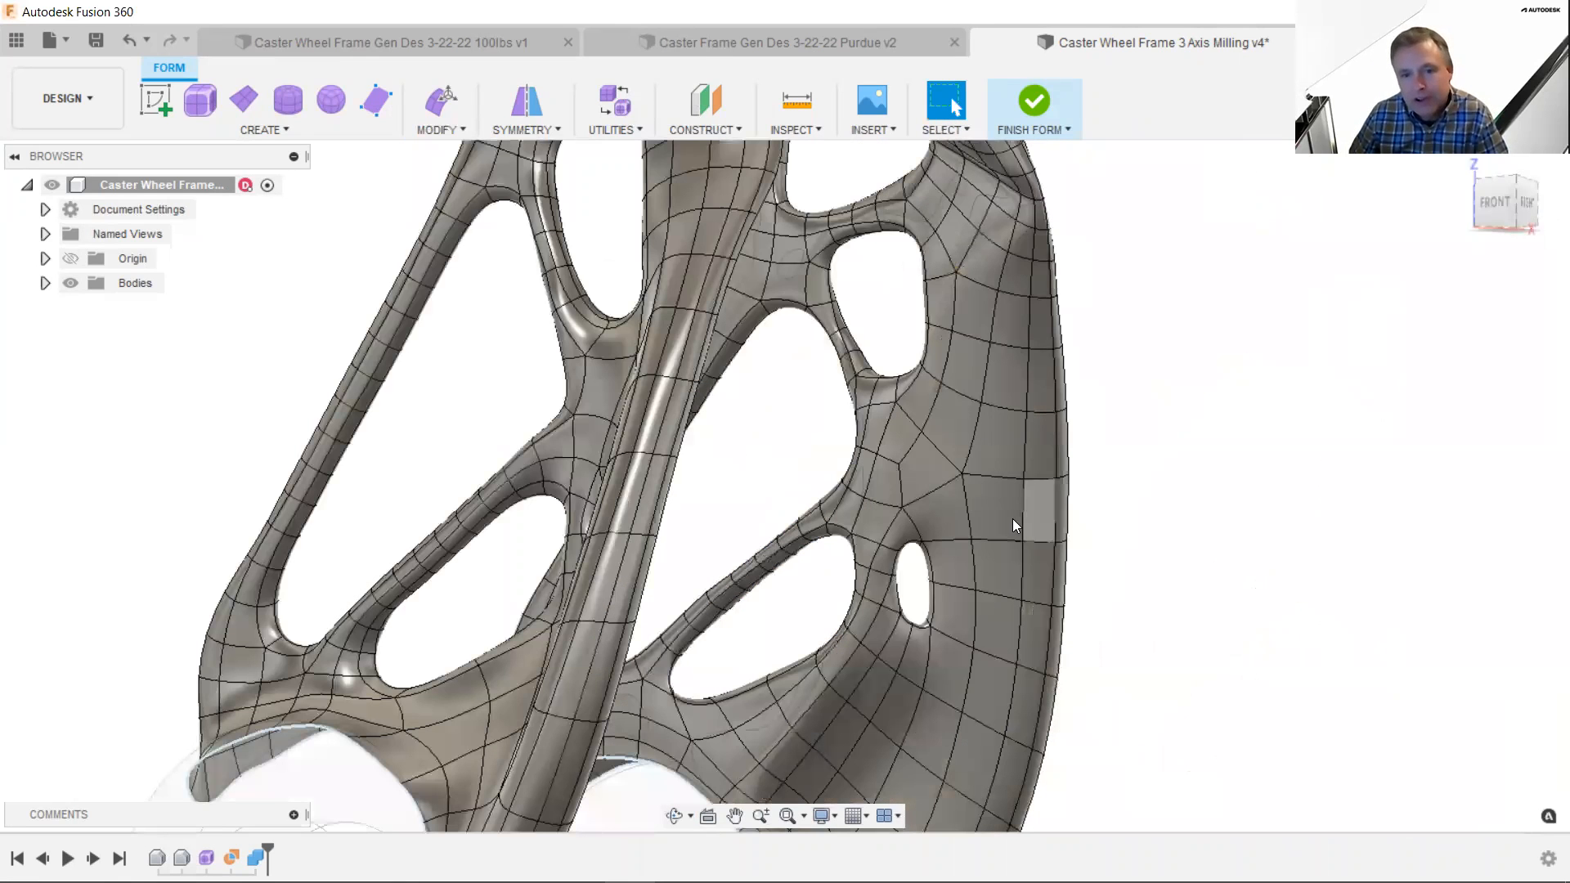
left_click(1032, 508)
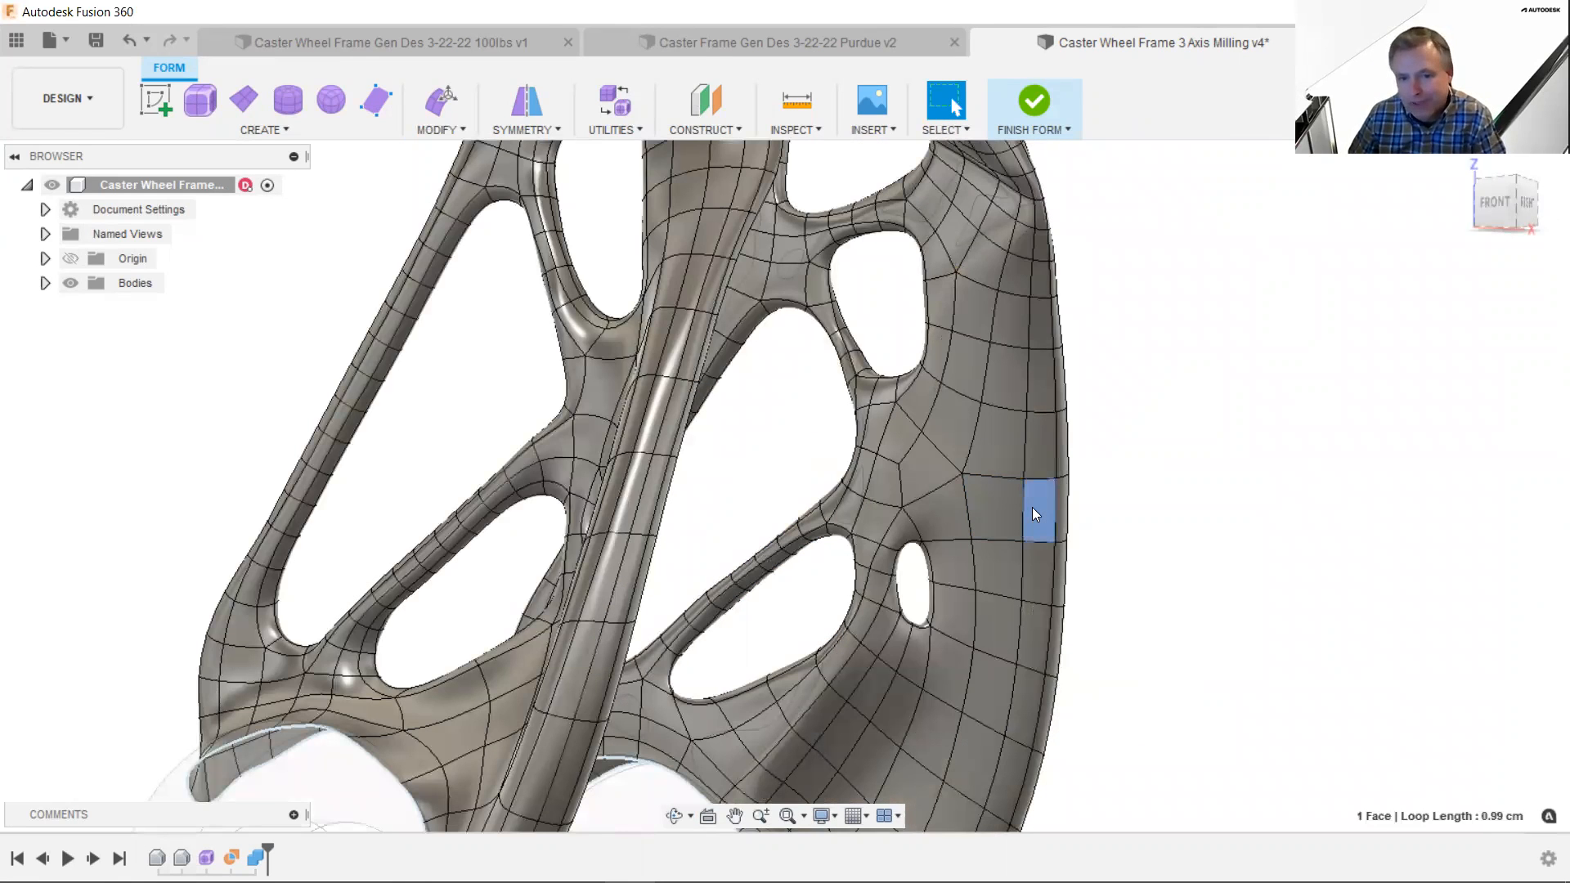
right_click(1034, 513)
key("Escape")
key("Escape")
- Scale two neighbouring faces beside the small oval hole on the rear arm's outer side by 1.516 with Edit Form
left_click(1002, 513)
left_click(1038, 515, "shift")
right_click(1037, 512)
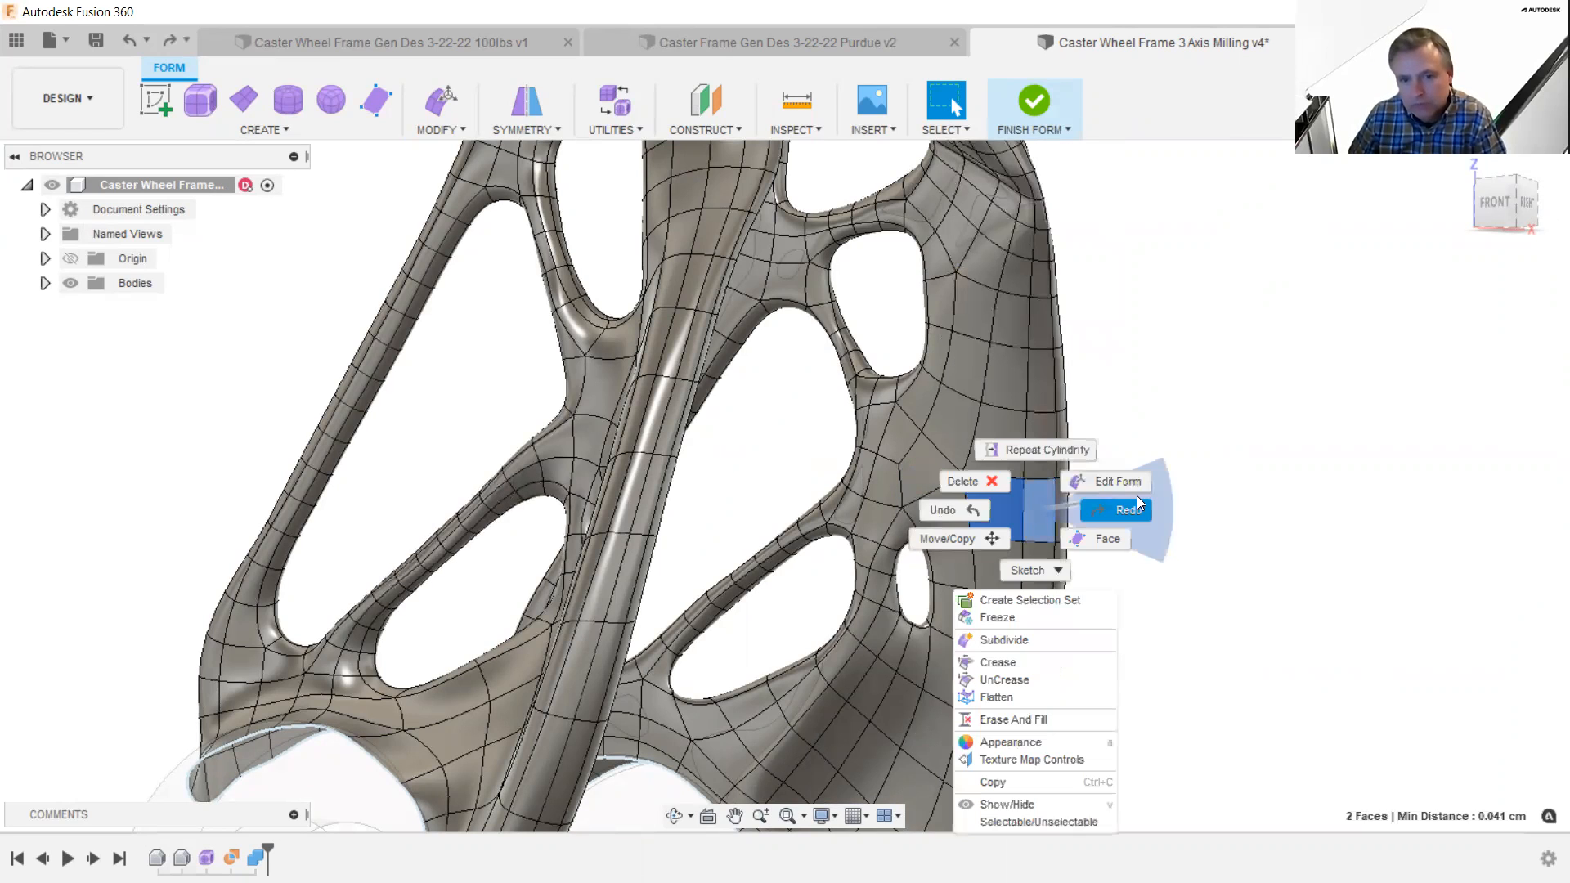
key("Escape")
right_click_drag(1127, 489, 1115, 484)
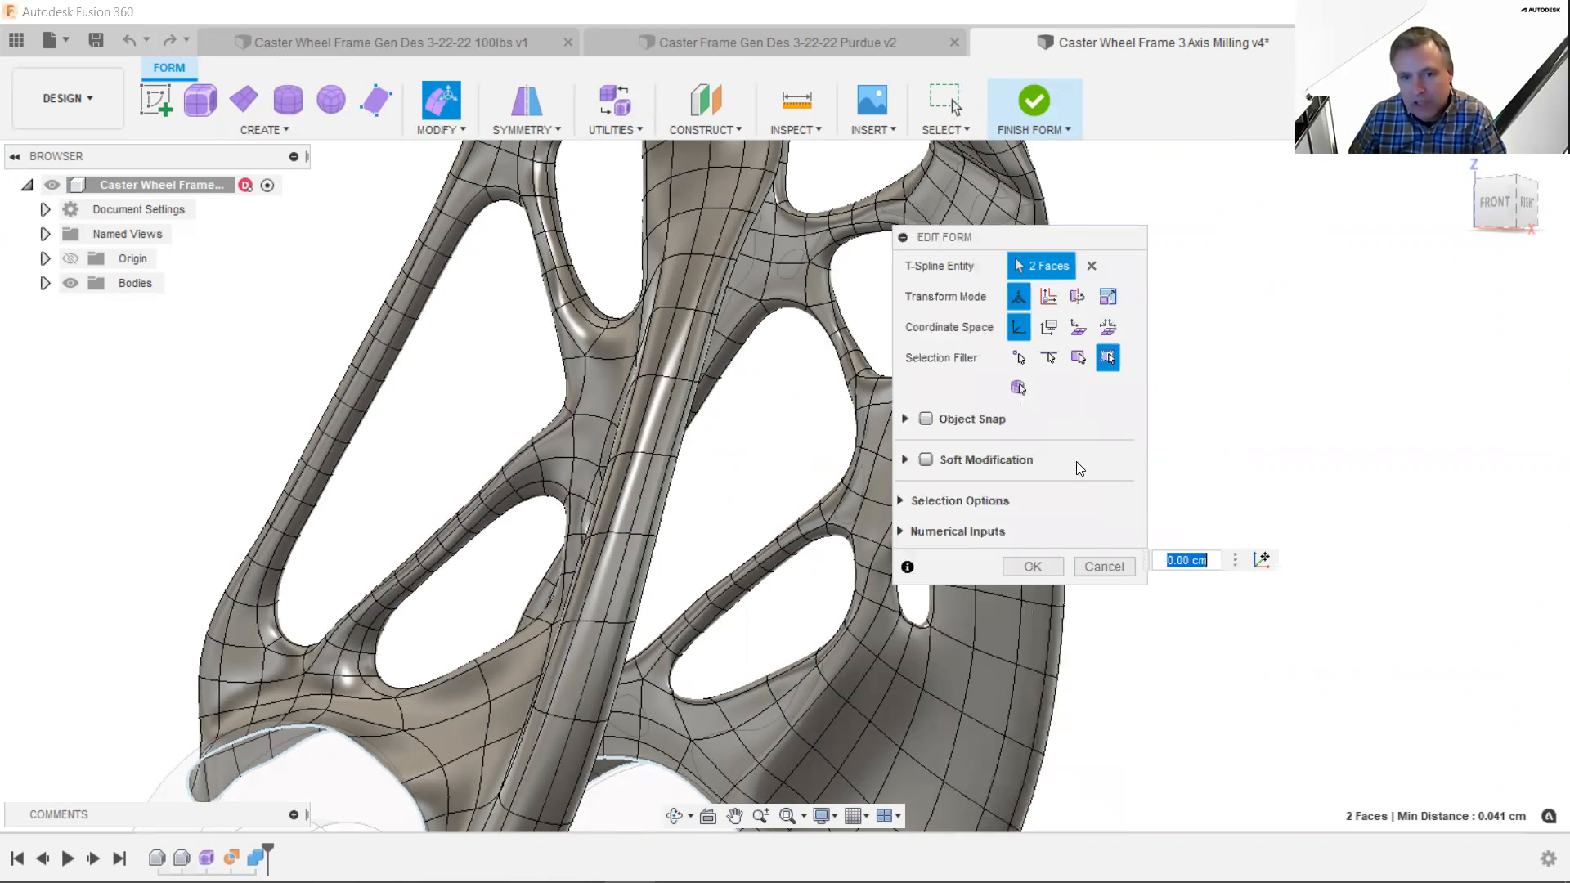
left_click_drag(1067, 233, 1390, 220)
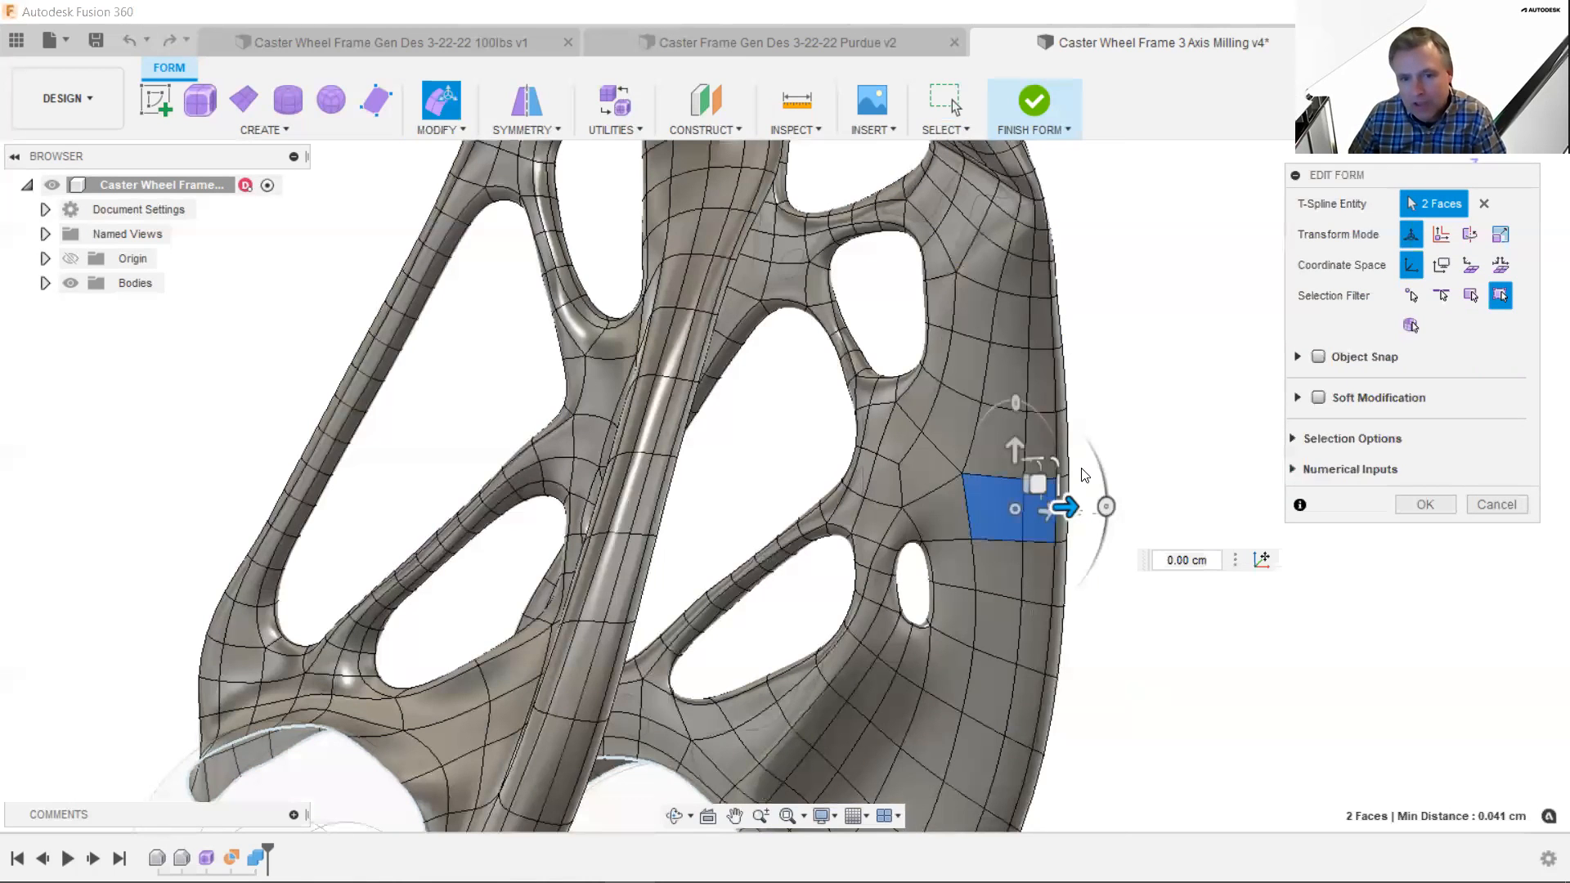
middle_click_drag(1072, 491, 1016, 466, "shift")
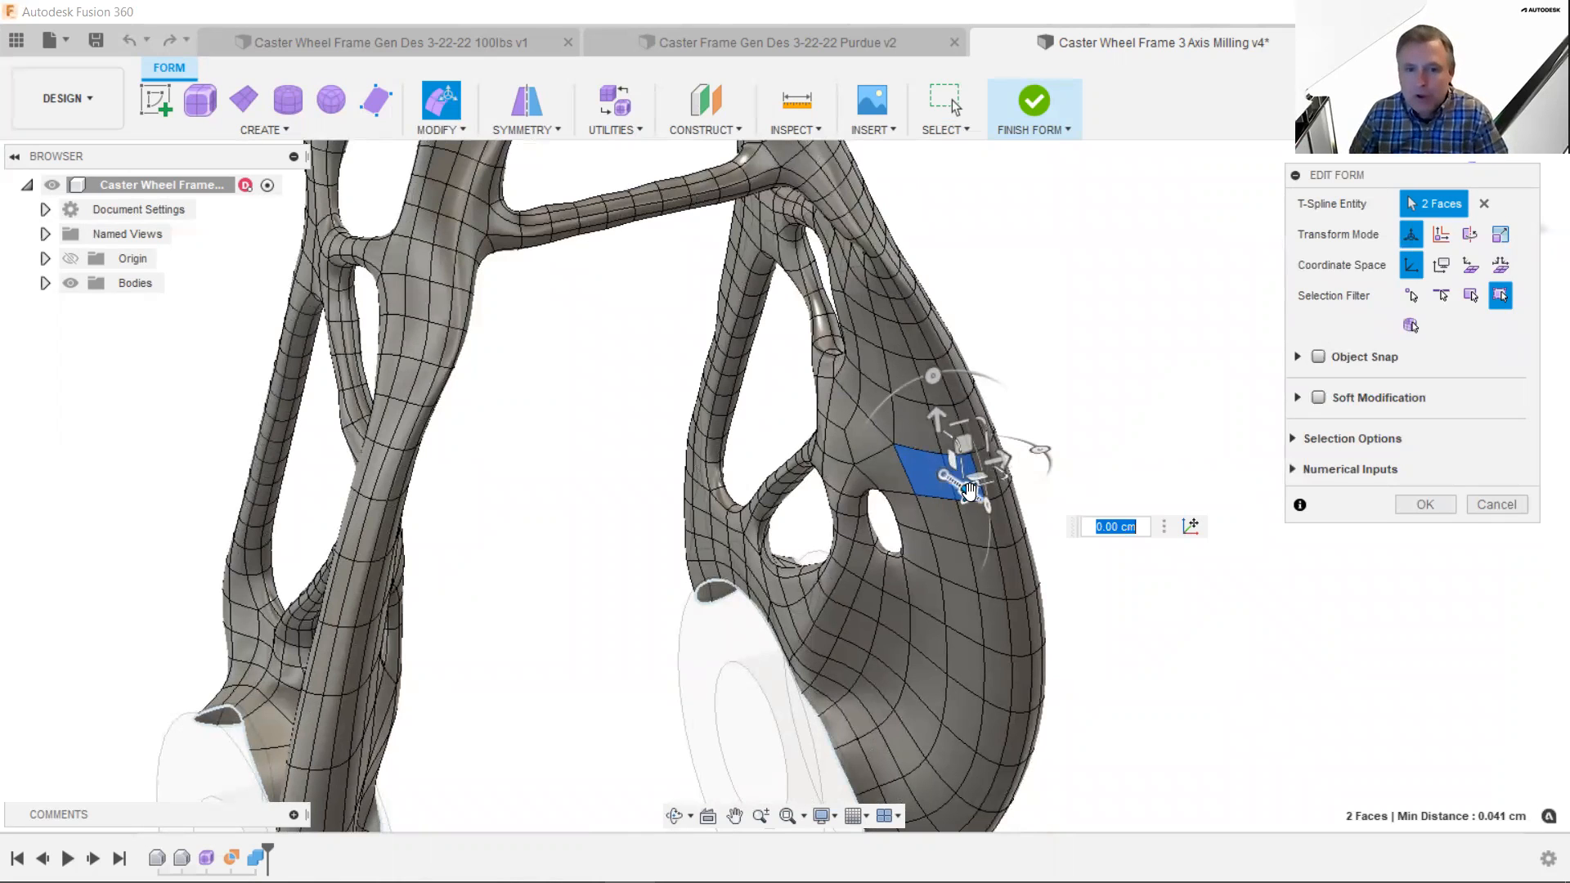
left_click_drag(970, 490, 1018, 500)
scroll(970, 512, "up", 2)
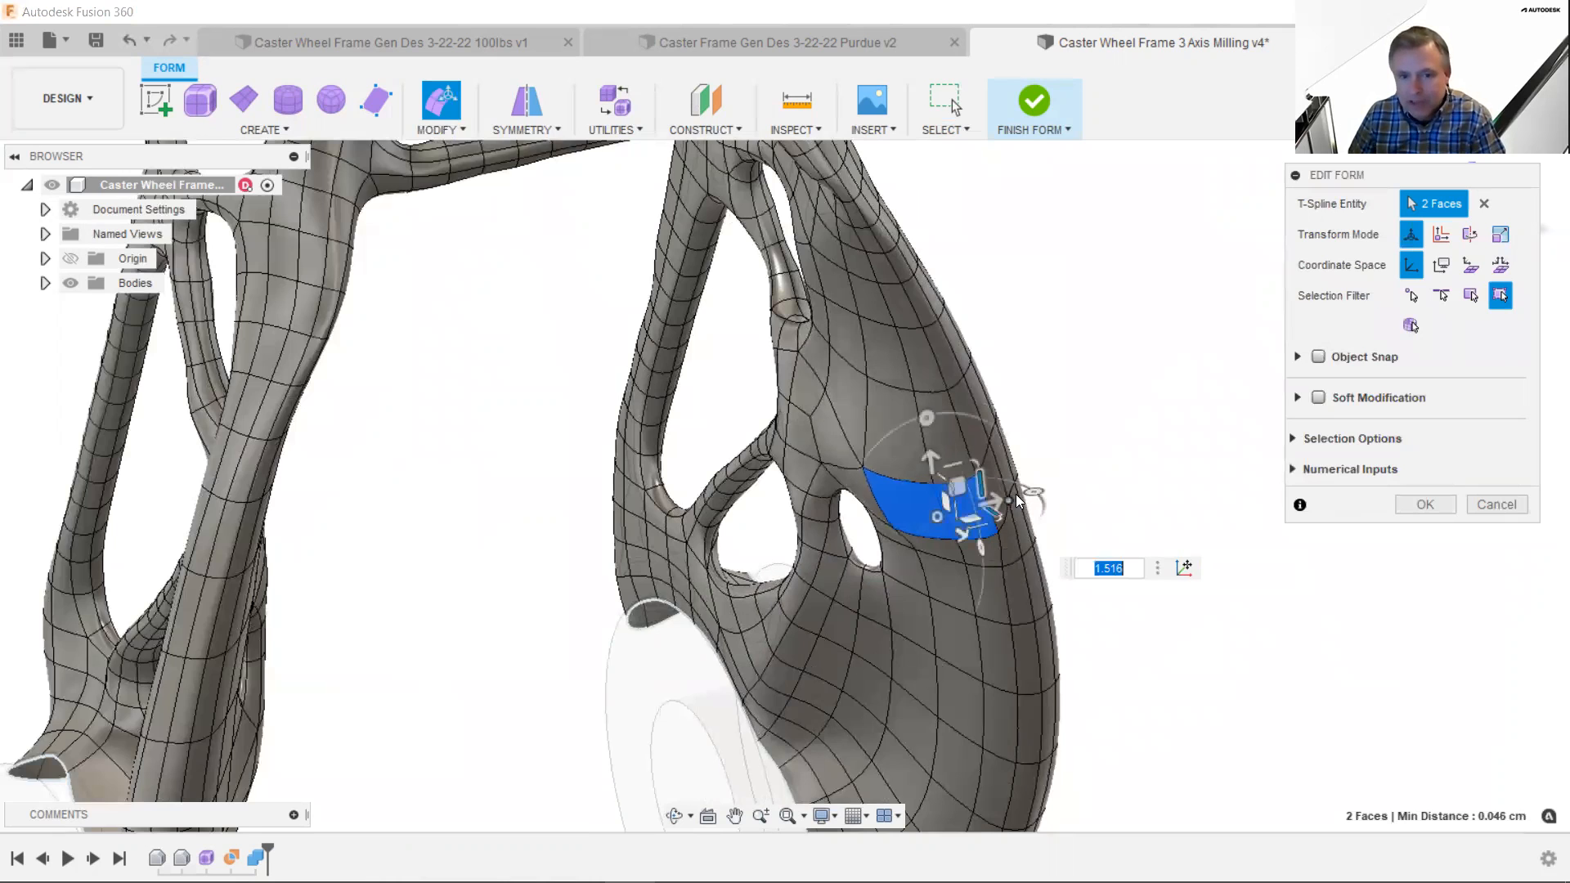
- Try to move the two enlarged faces 0.10 cm outward with Edit Form
middle_click_drag(1019, 501, 949, 517, "shift")
left_click_drag(884, 535, 996, 510)
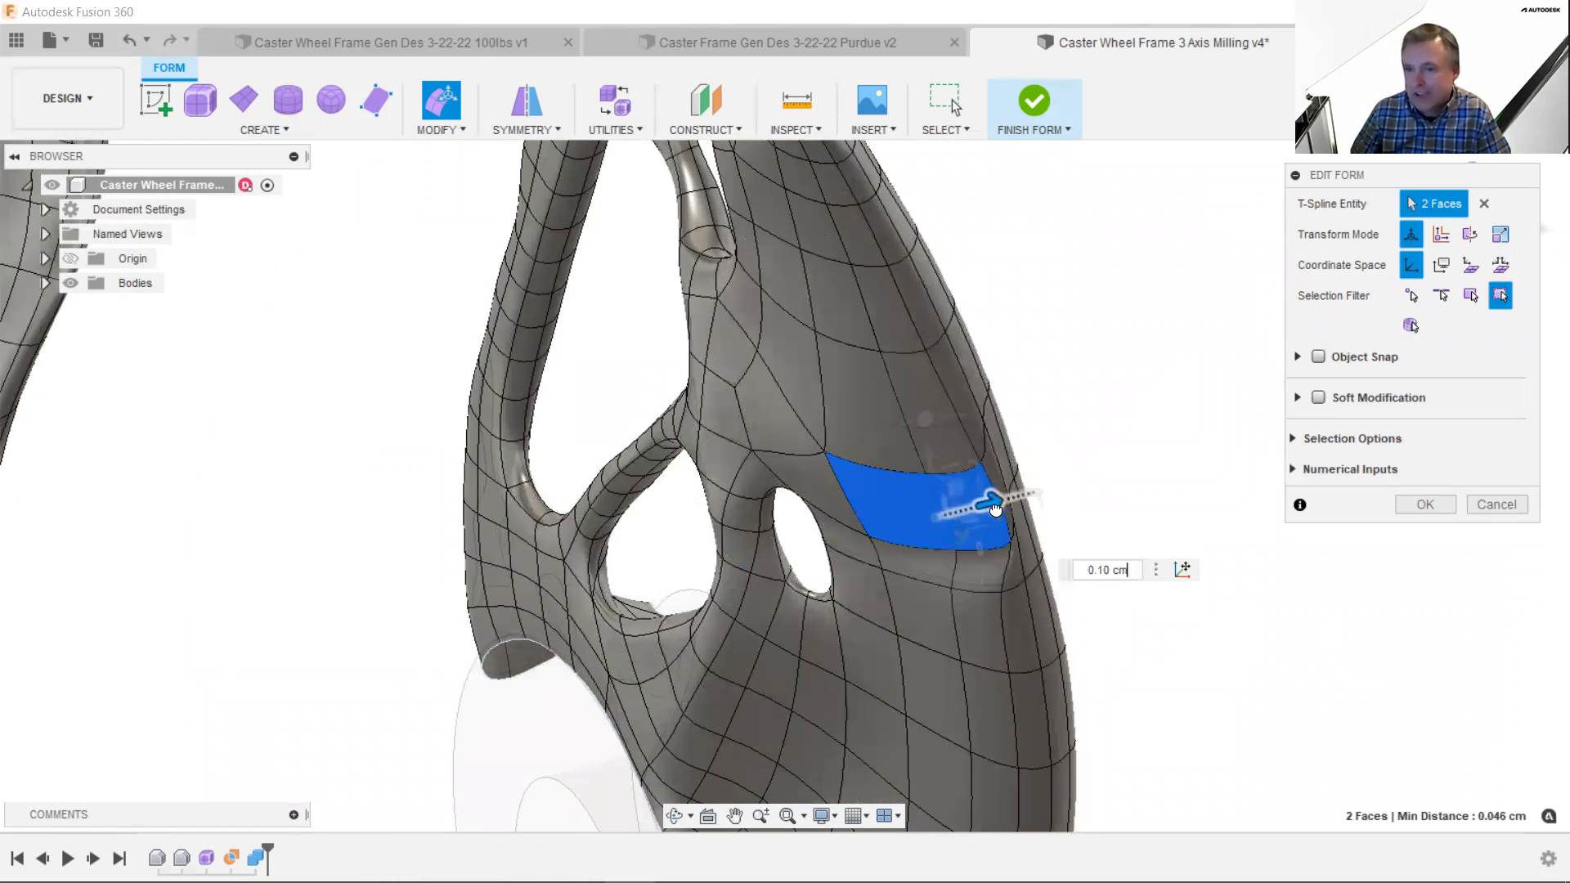
left_click(1001, 513)
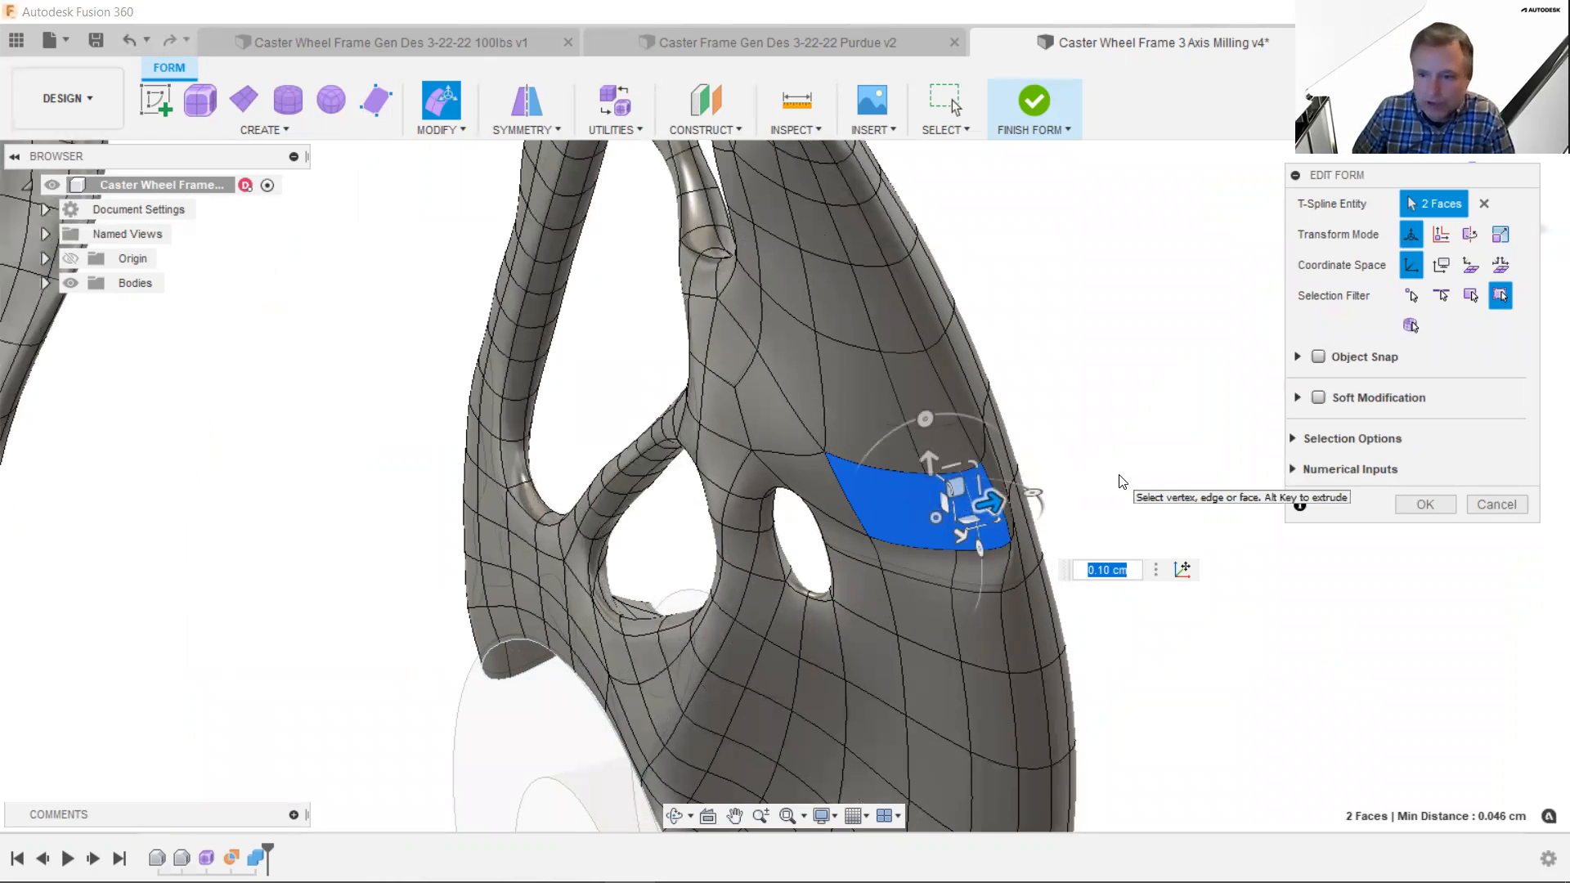
key("Escape")
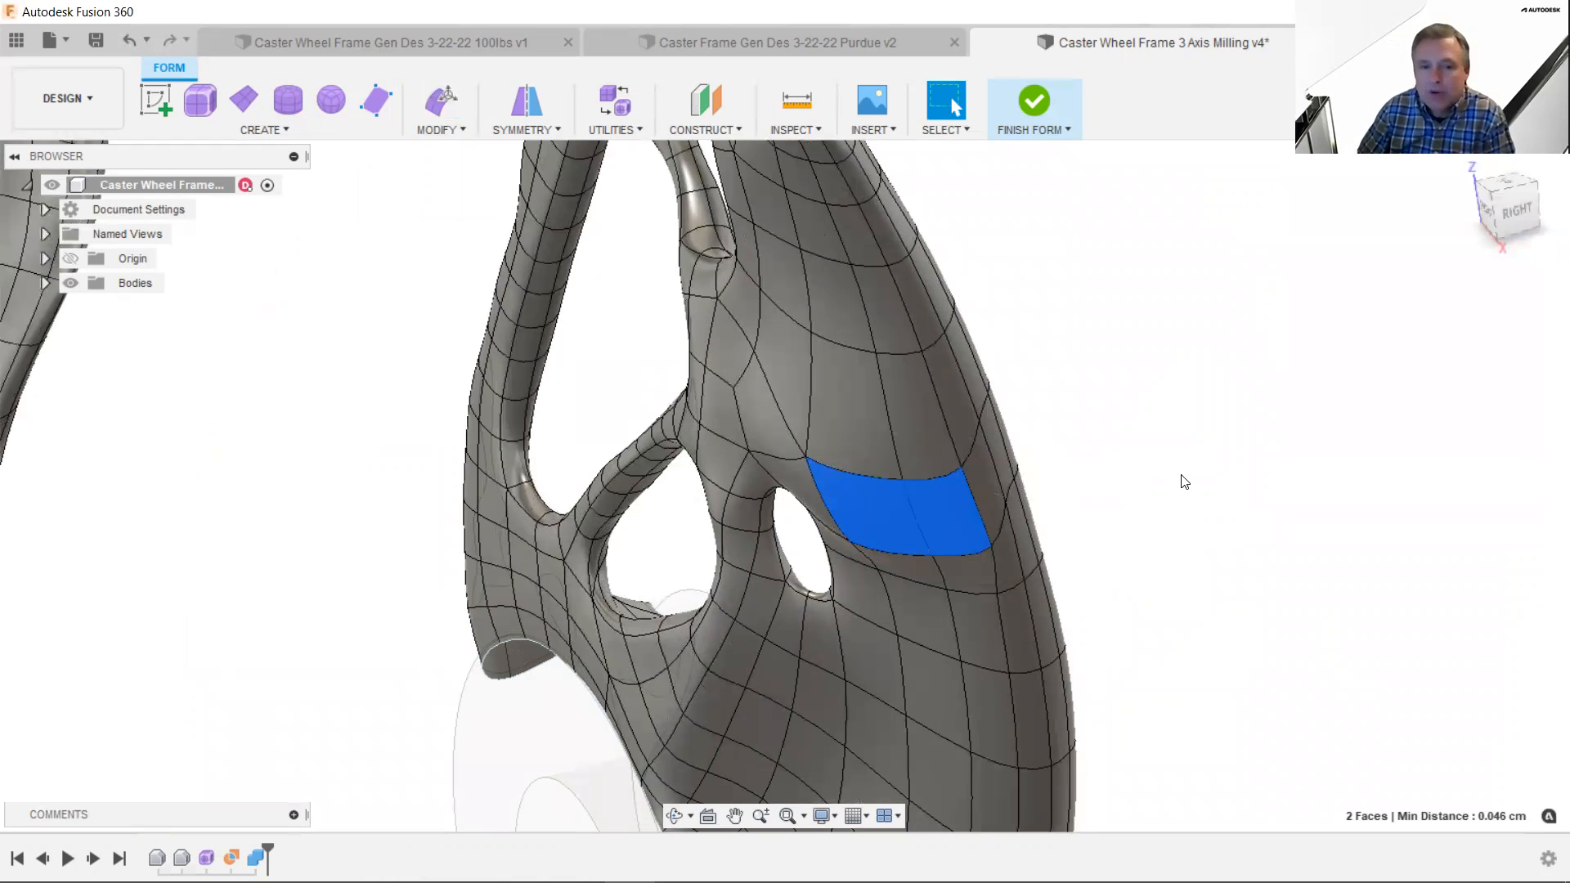
- Finish the form edit and fillet the tangent edge chain where the front arm meets its wheel hub with a 0.03 cm radius
scroll(1181, 482, "down", 5)
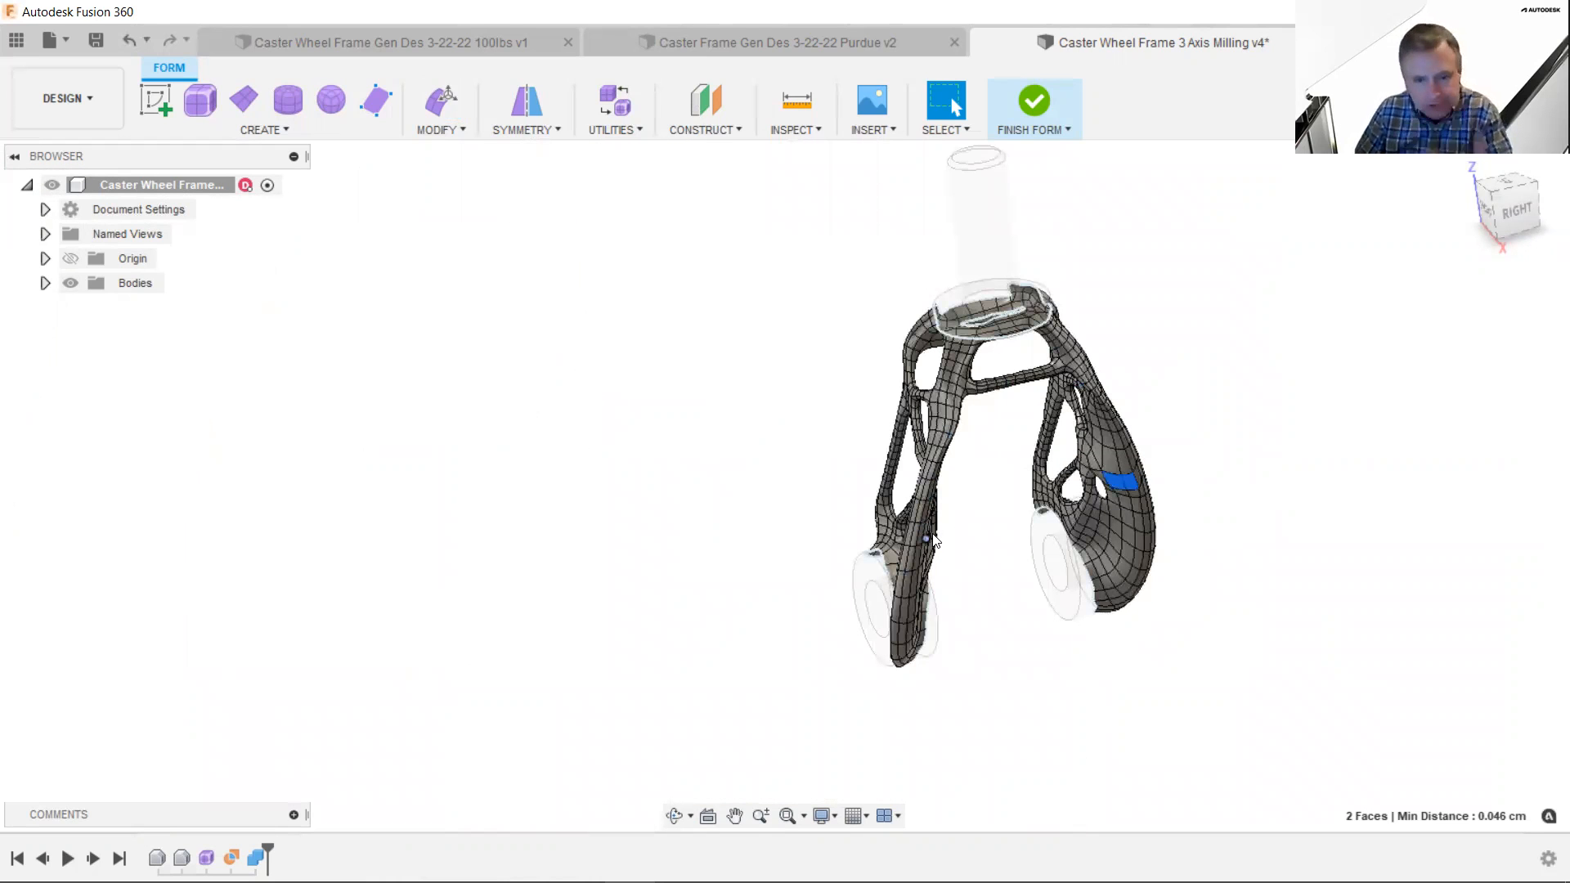
left_click(1035, 108)
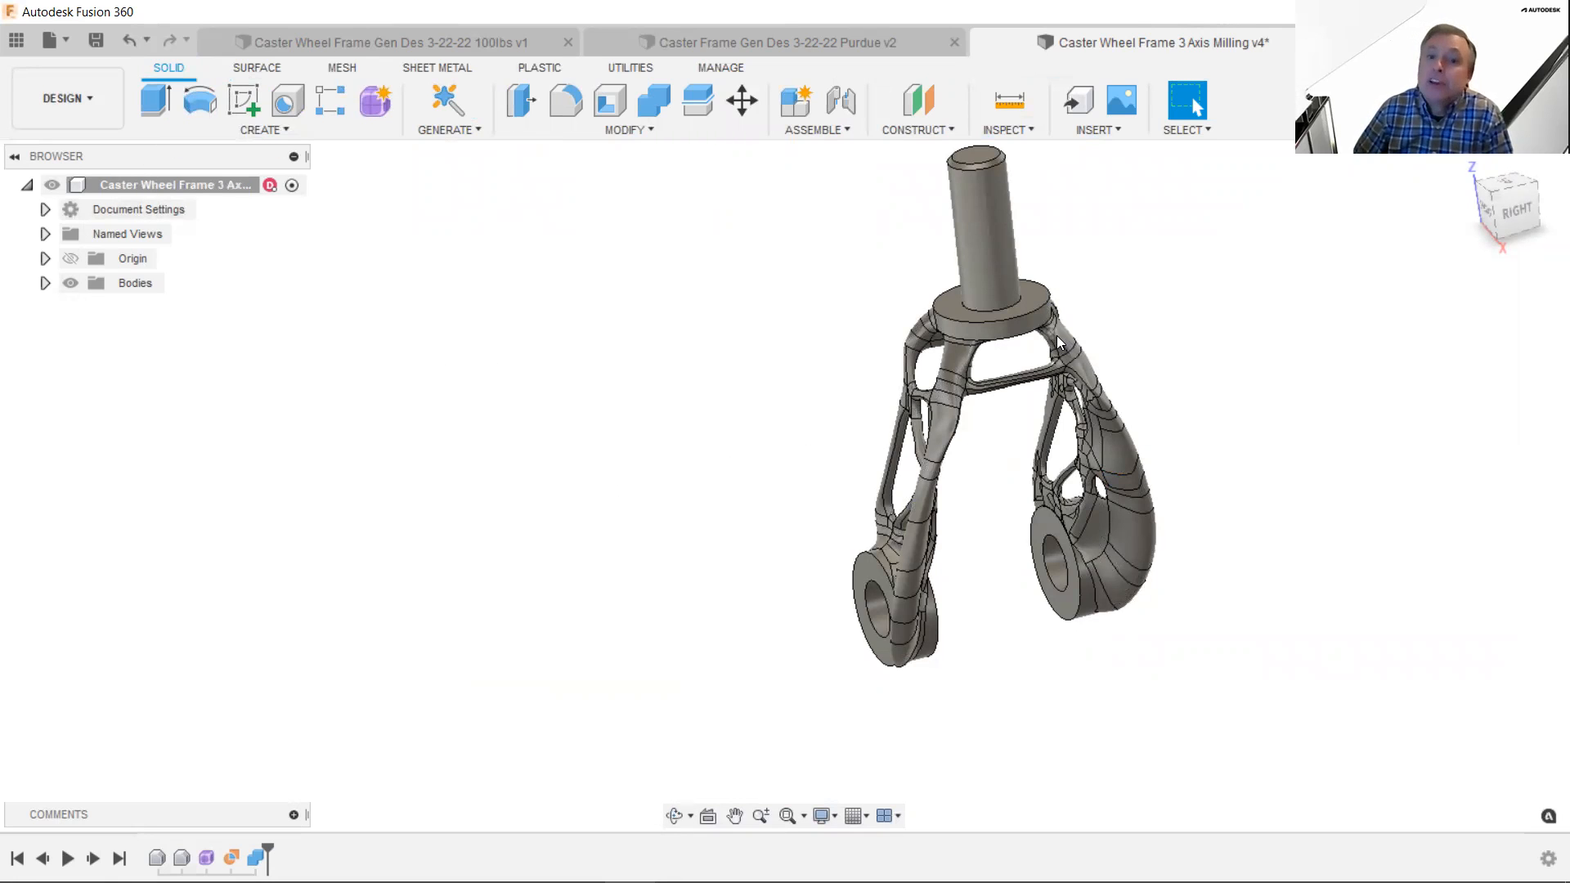
scroll(1055, 334, "up", 2)
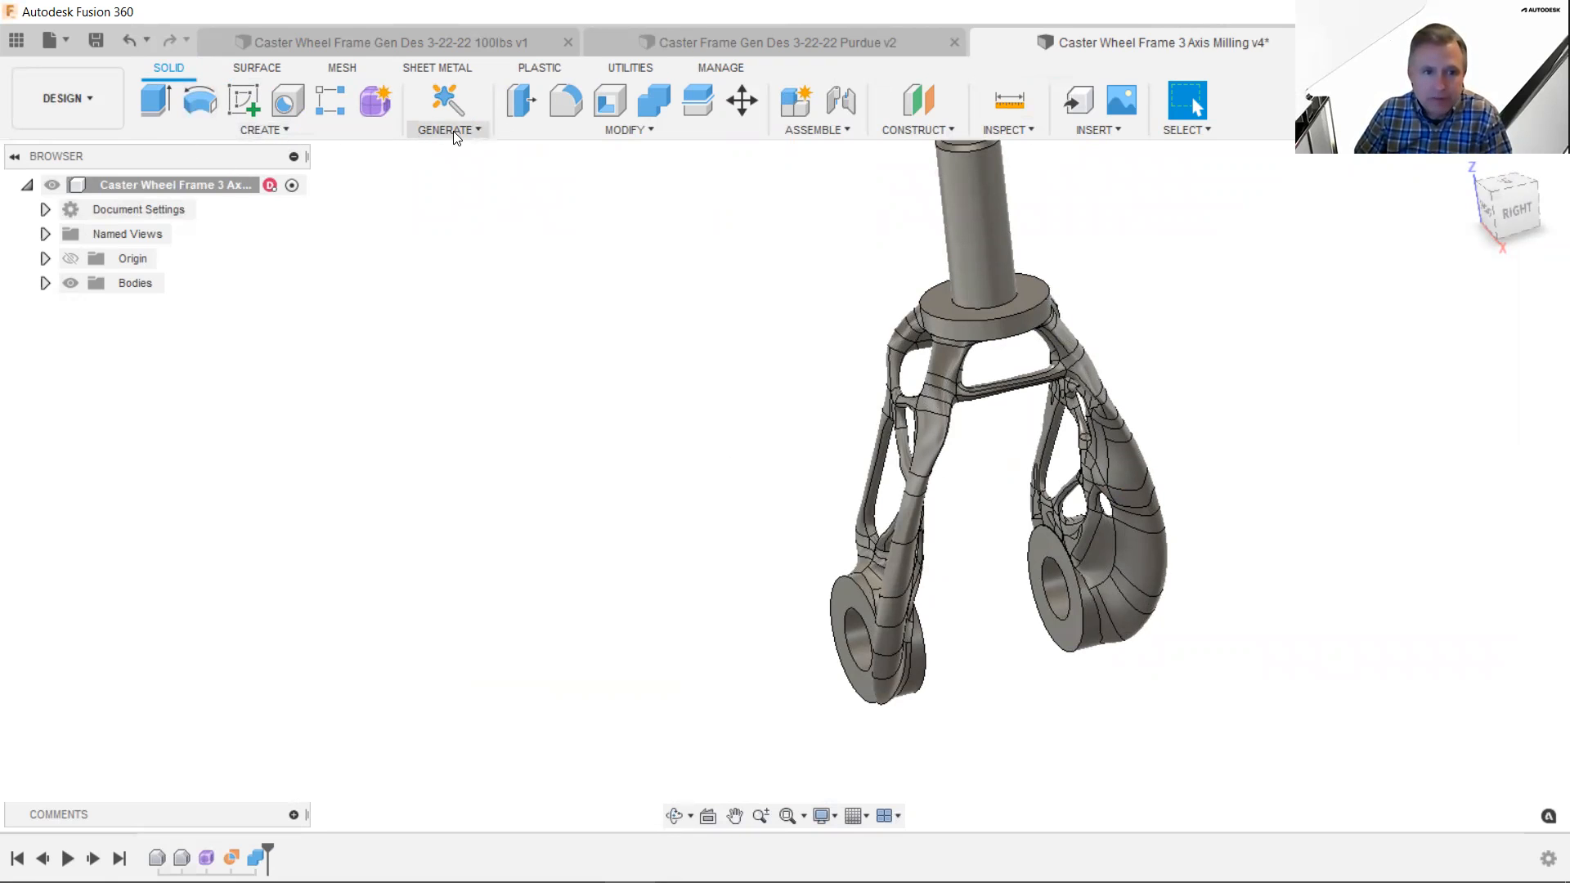
left_click(566, 100)
scroll(768, 631, "up", 5)
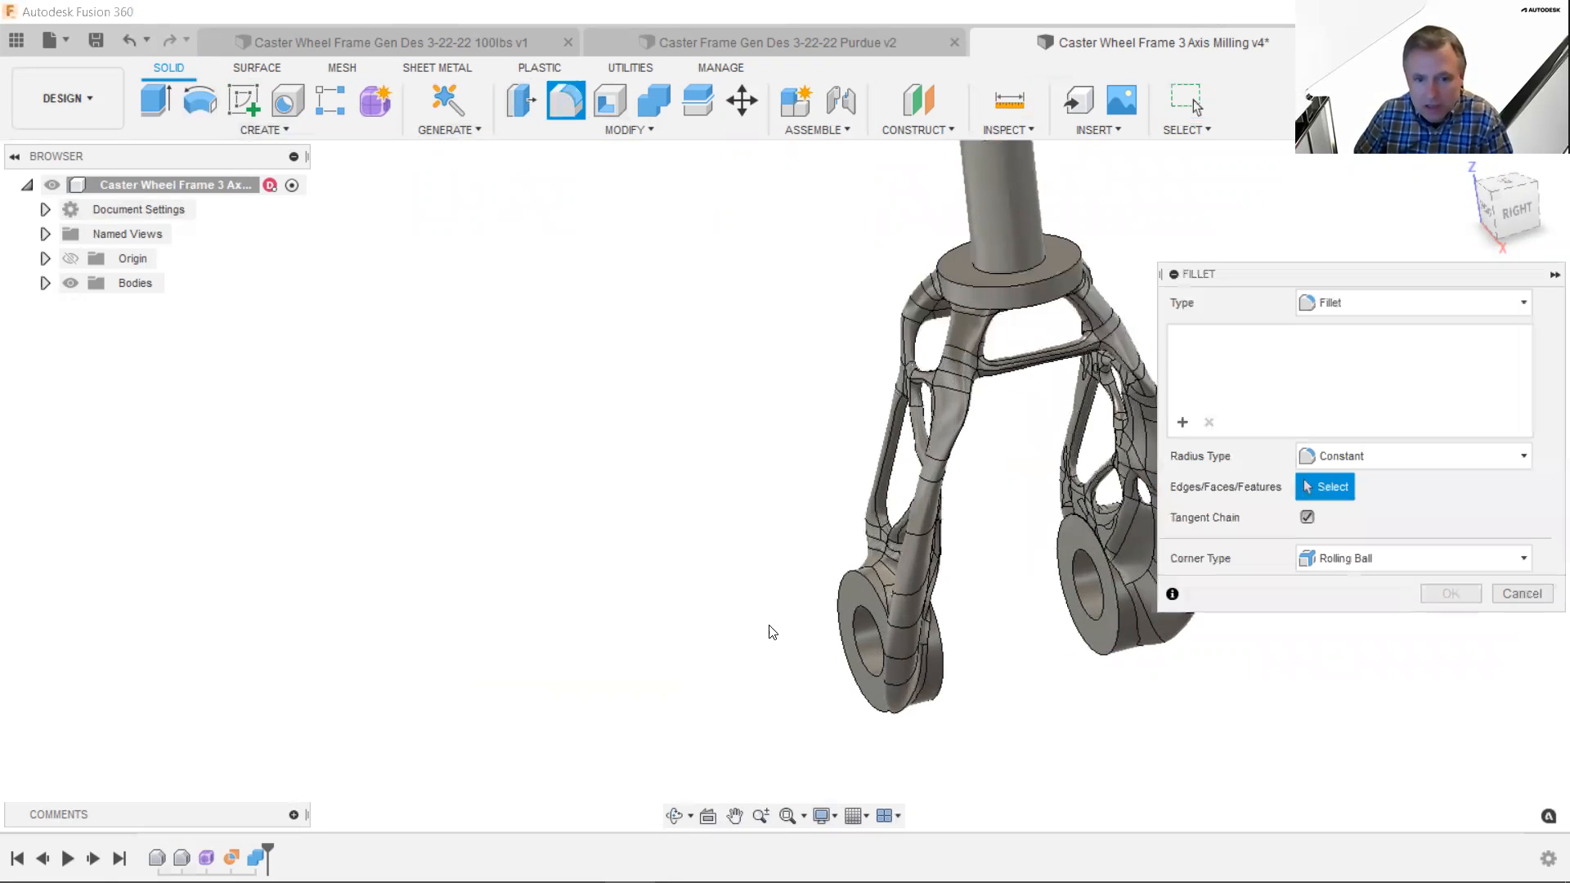
left_click(921, 562)
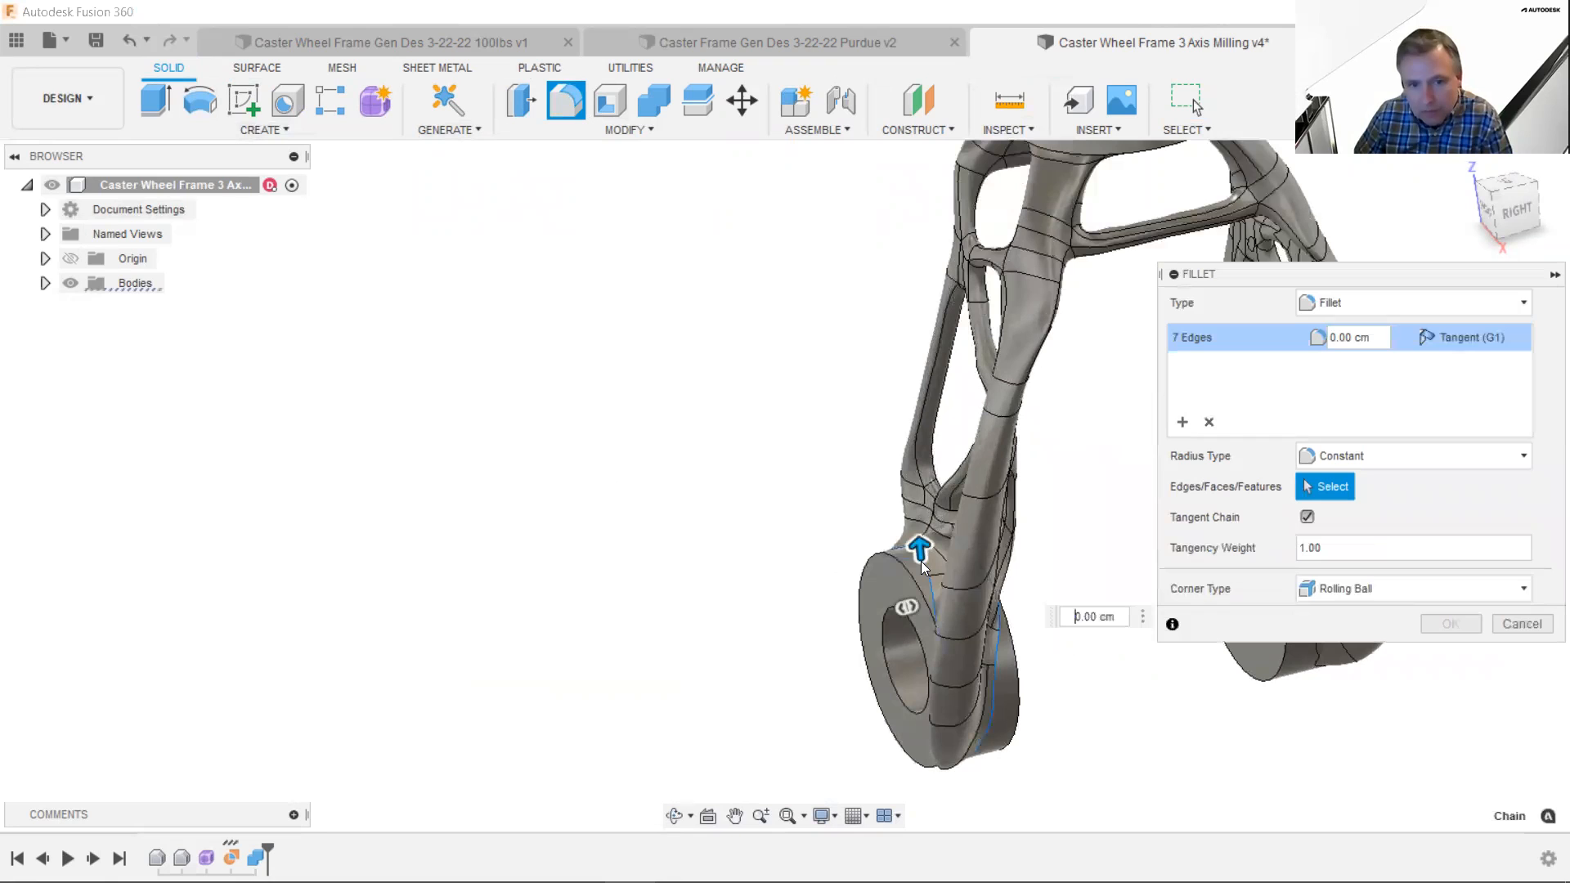
type(".03")
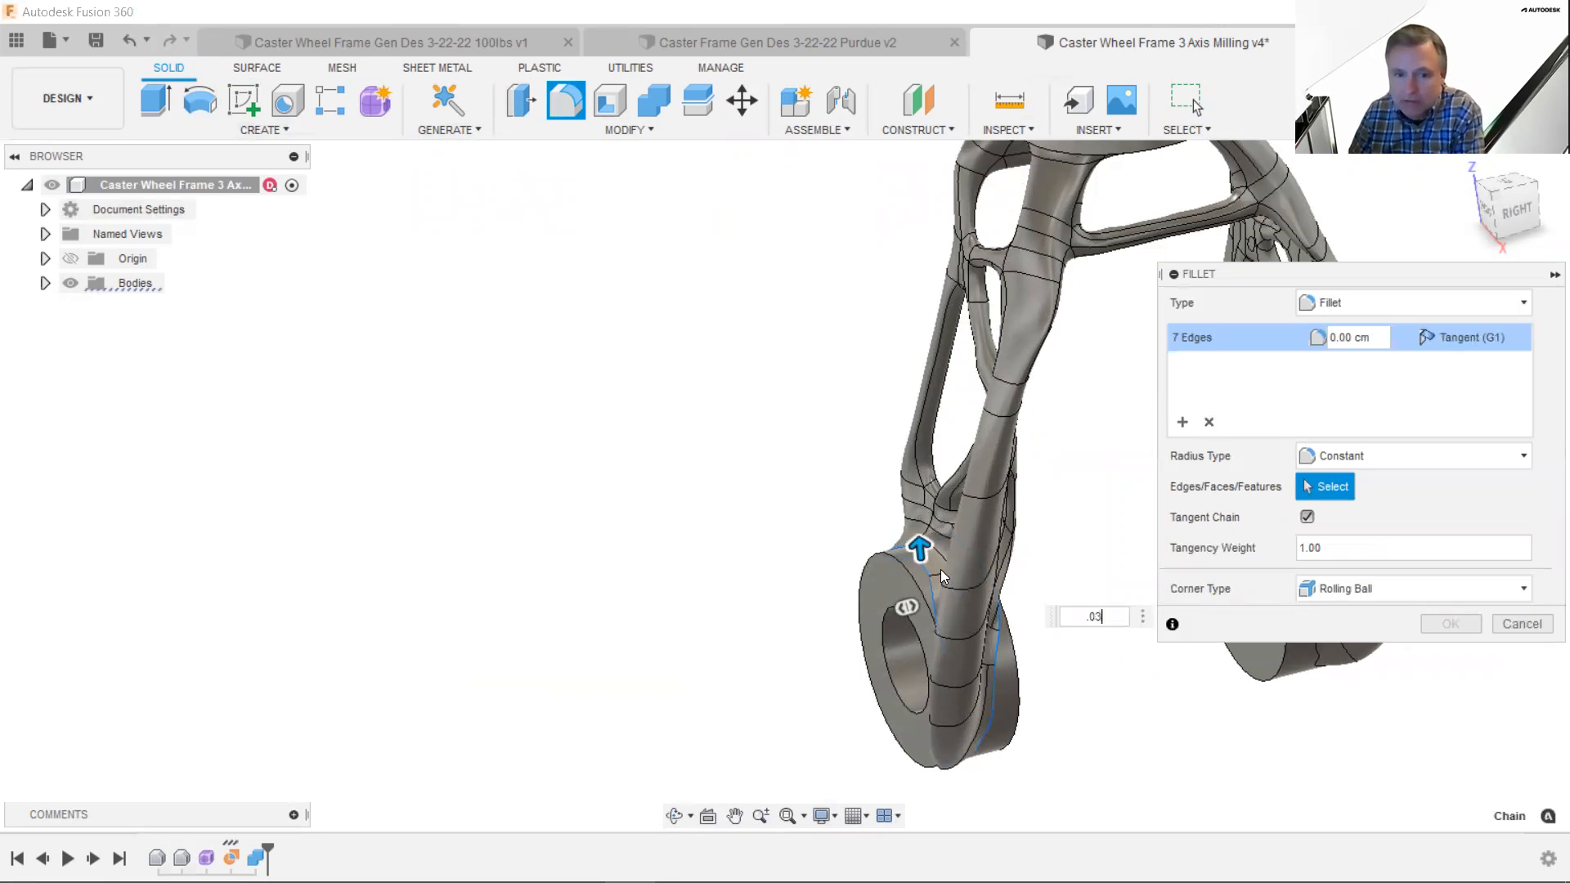
key("Return")
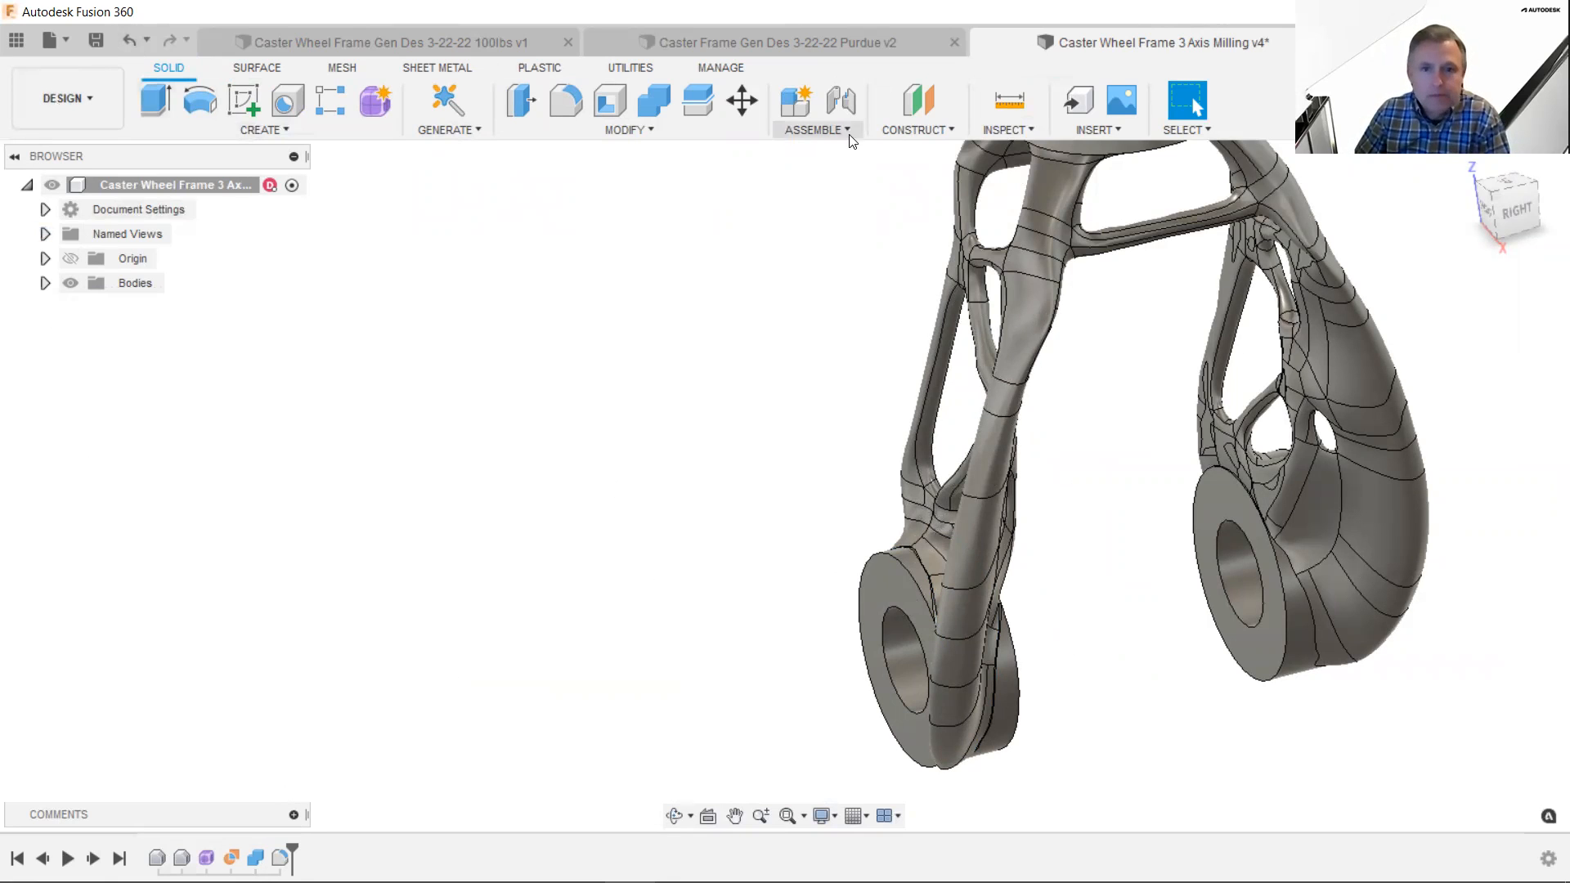
- Switch to the Simulation workspace and create a Static Stress study from the generative design setup information
left_click(90, 98)
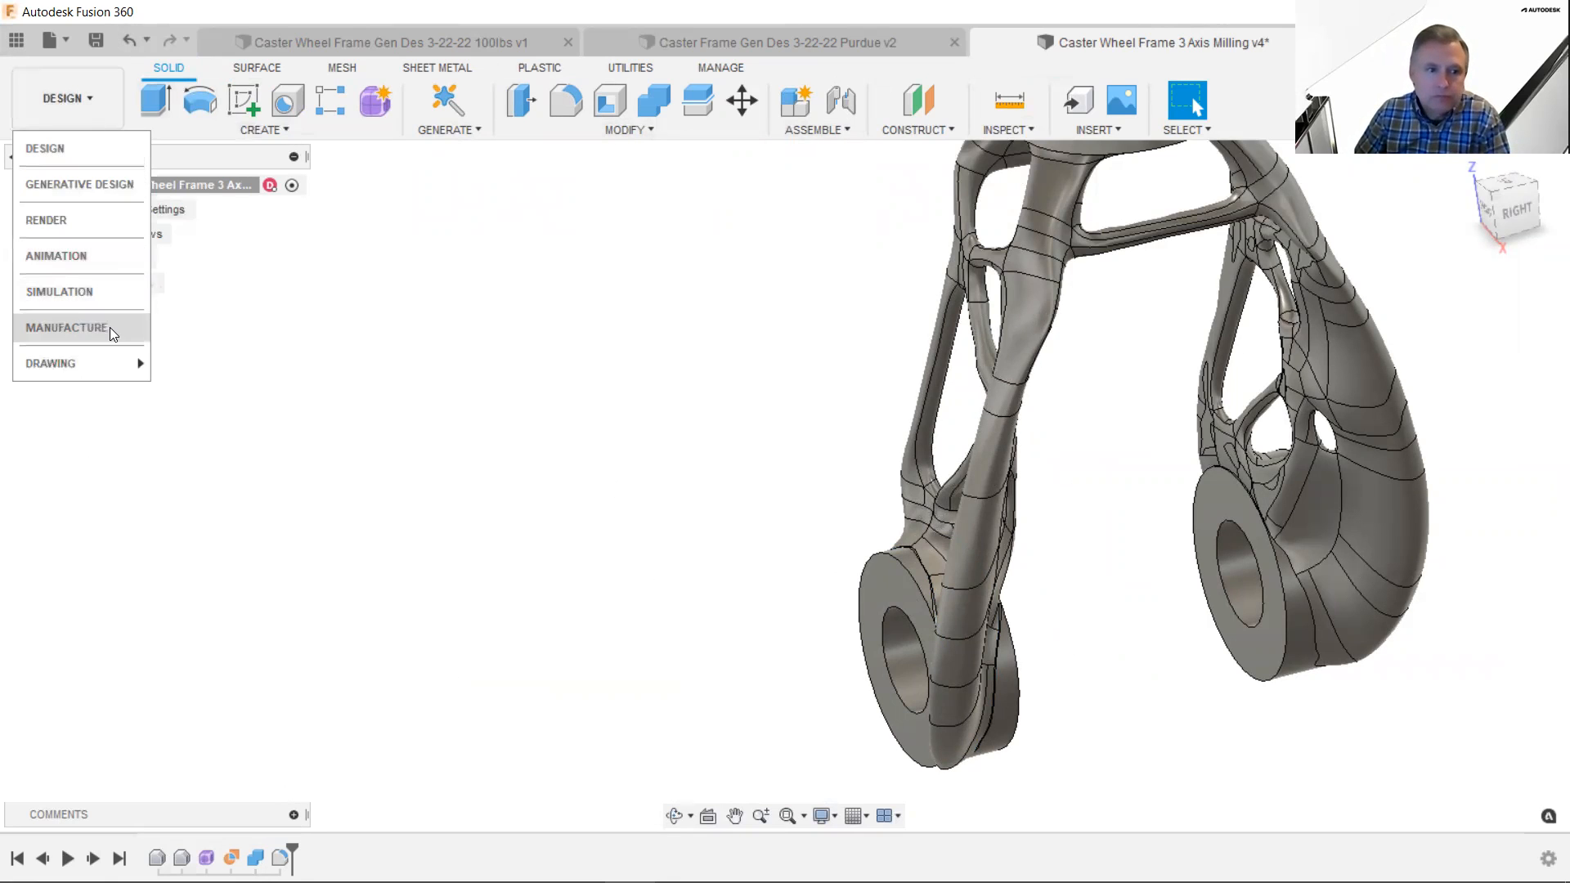
left_click(93, 292)
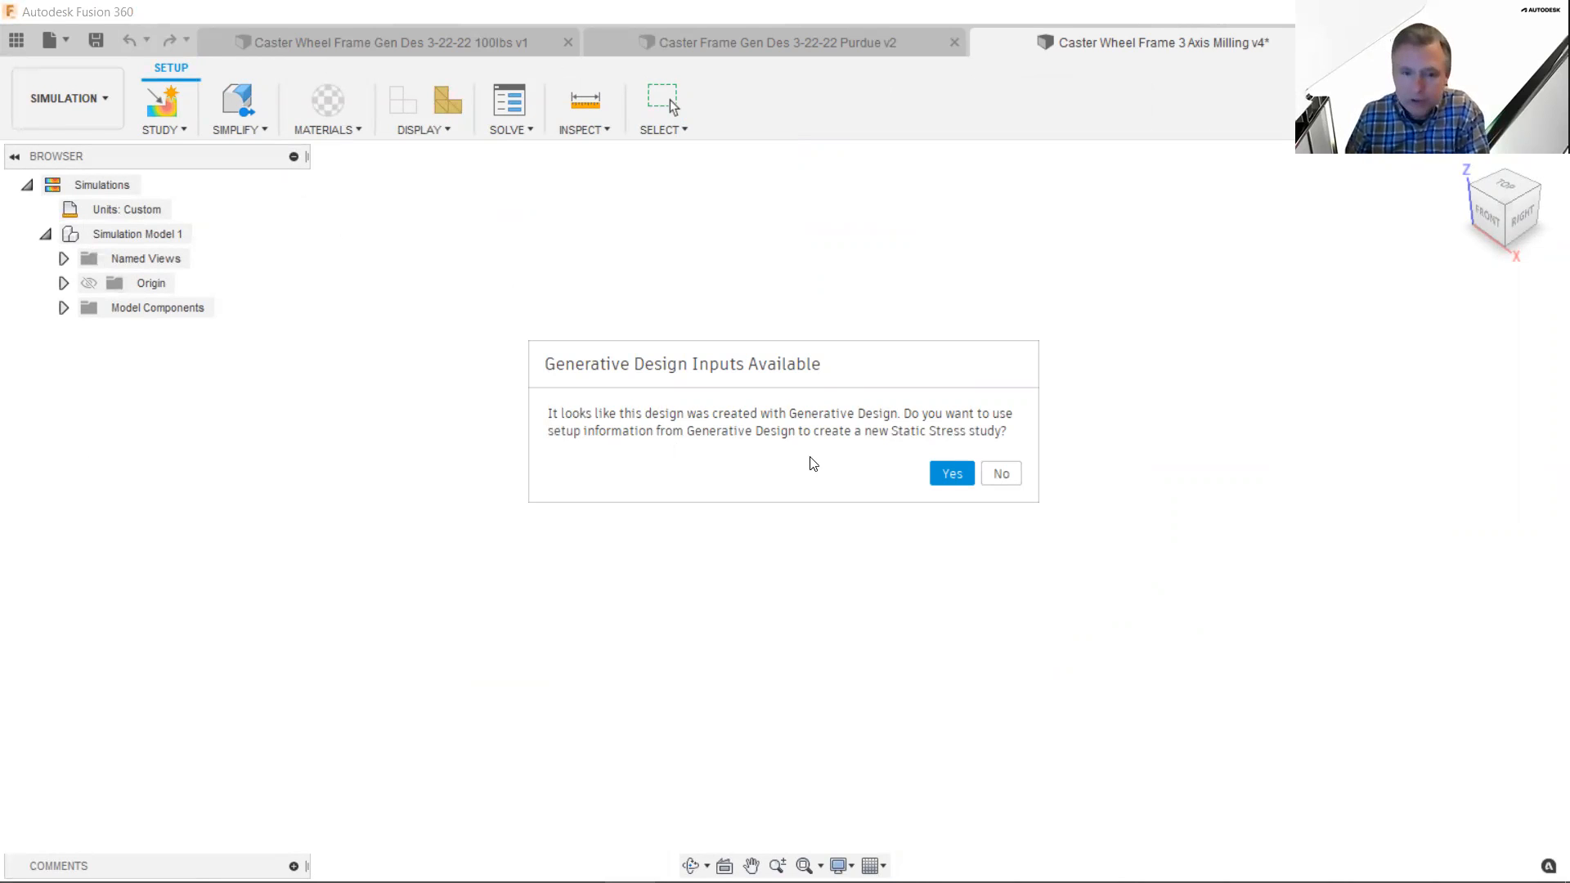
left_click(951, 476)
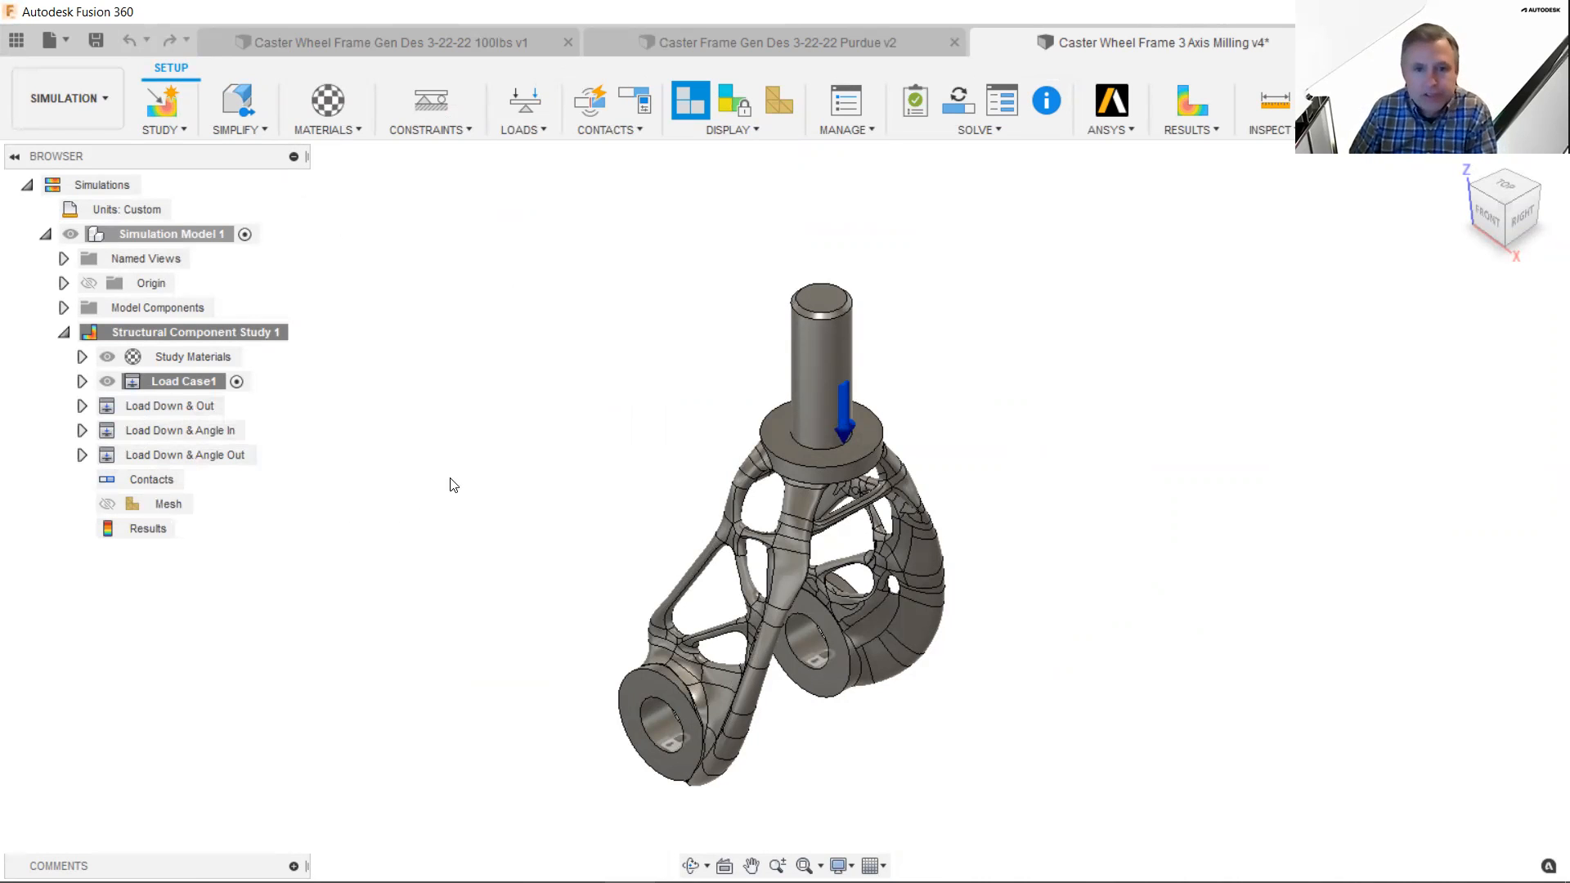
- Review the study's cloud solve options and the Ansys export setup without solving or saving
left_click(965, 97)
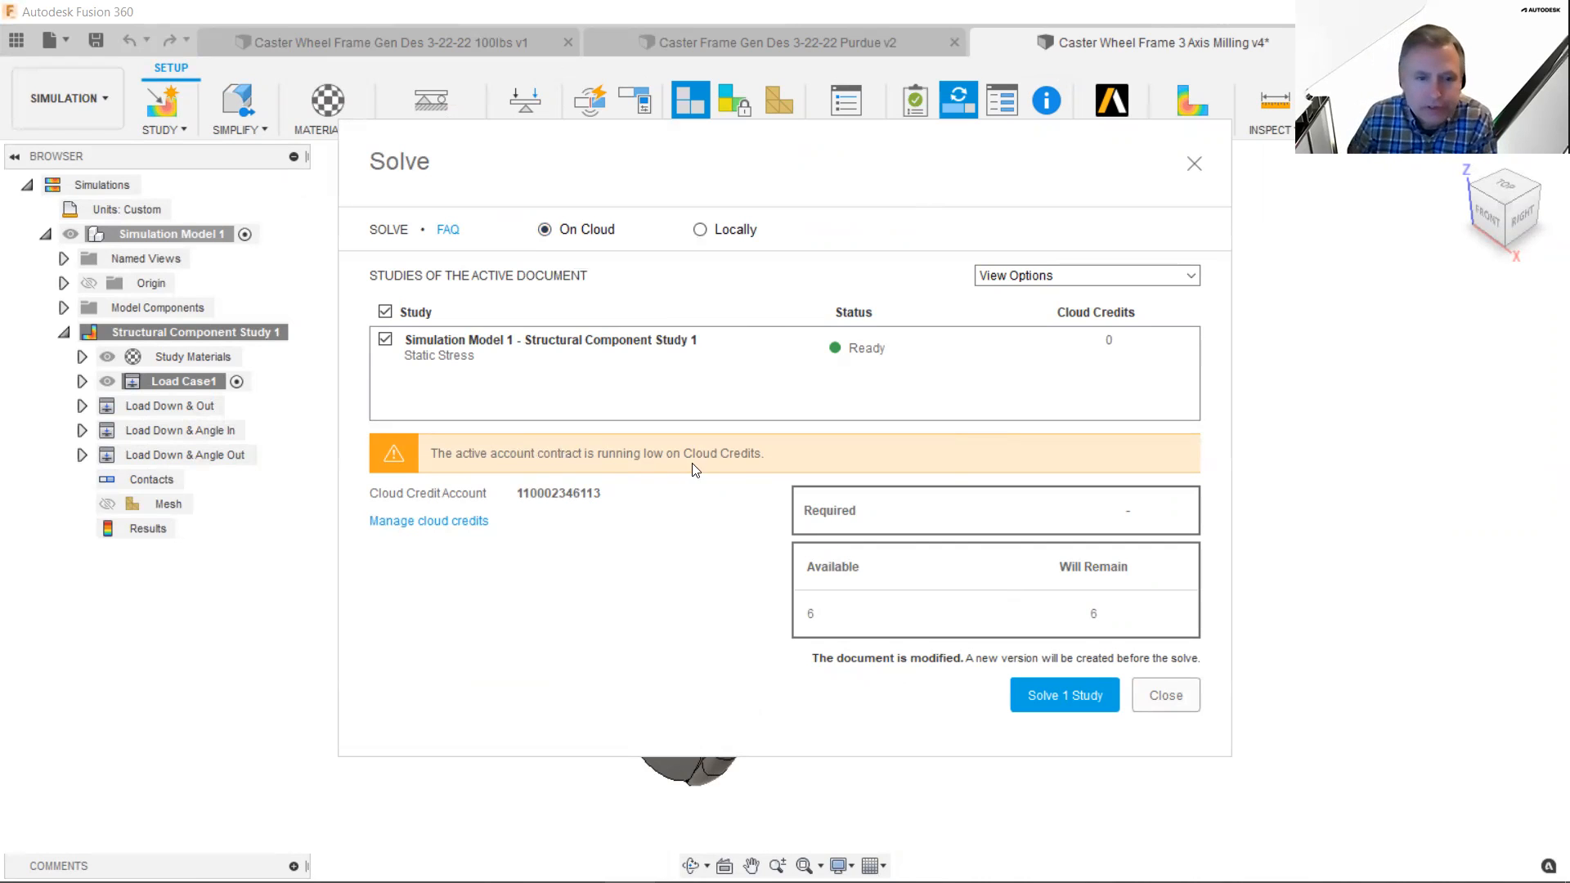
left_click(1164, 695)
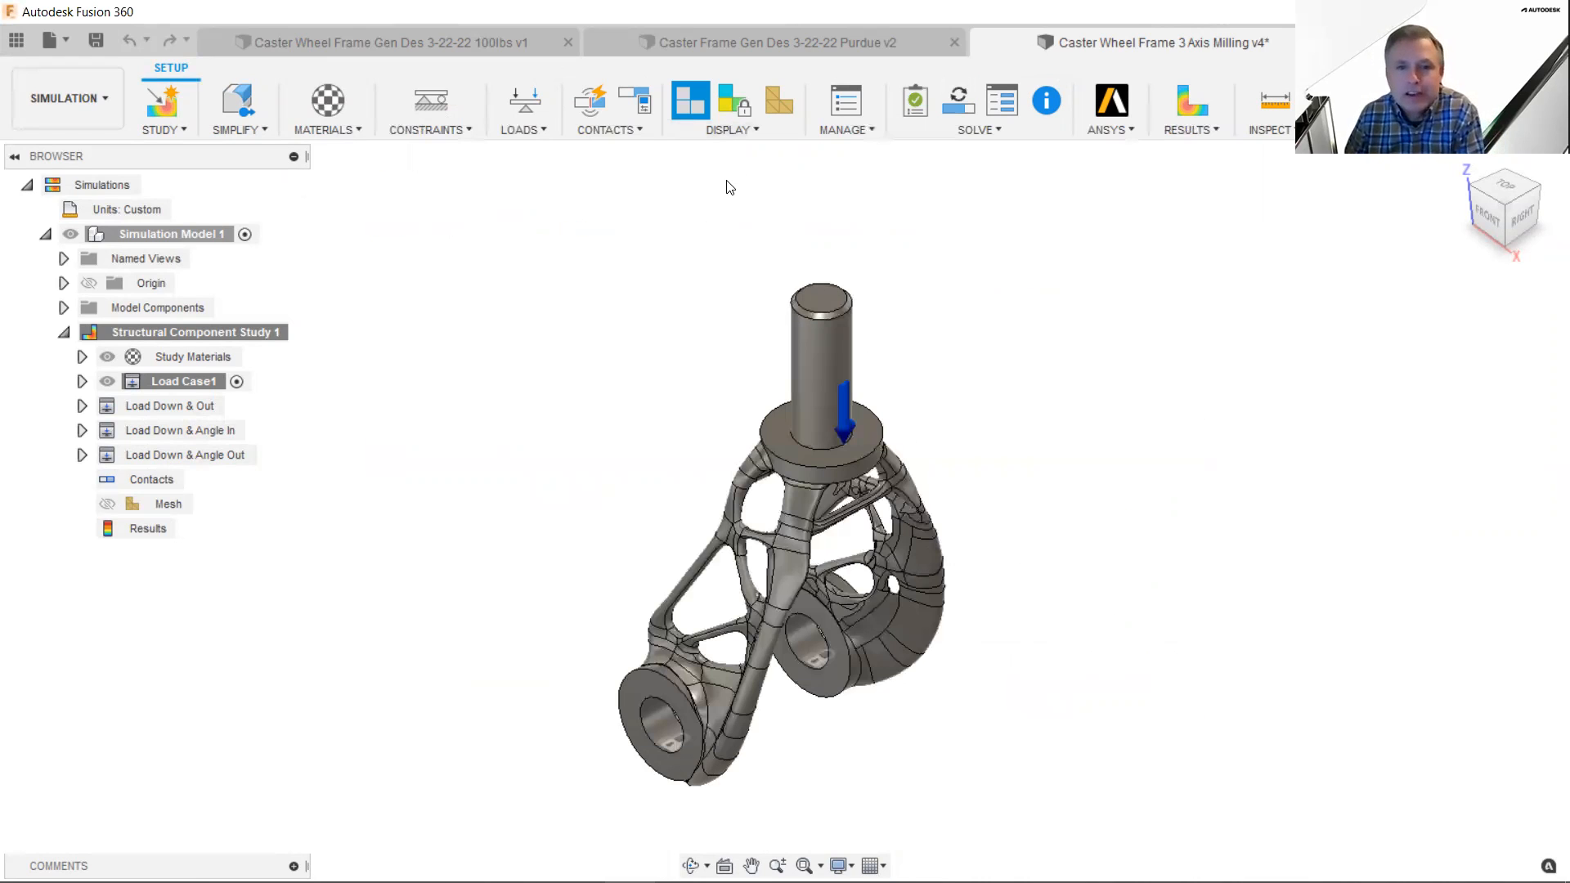
left_click(1120, 106)
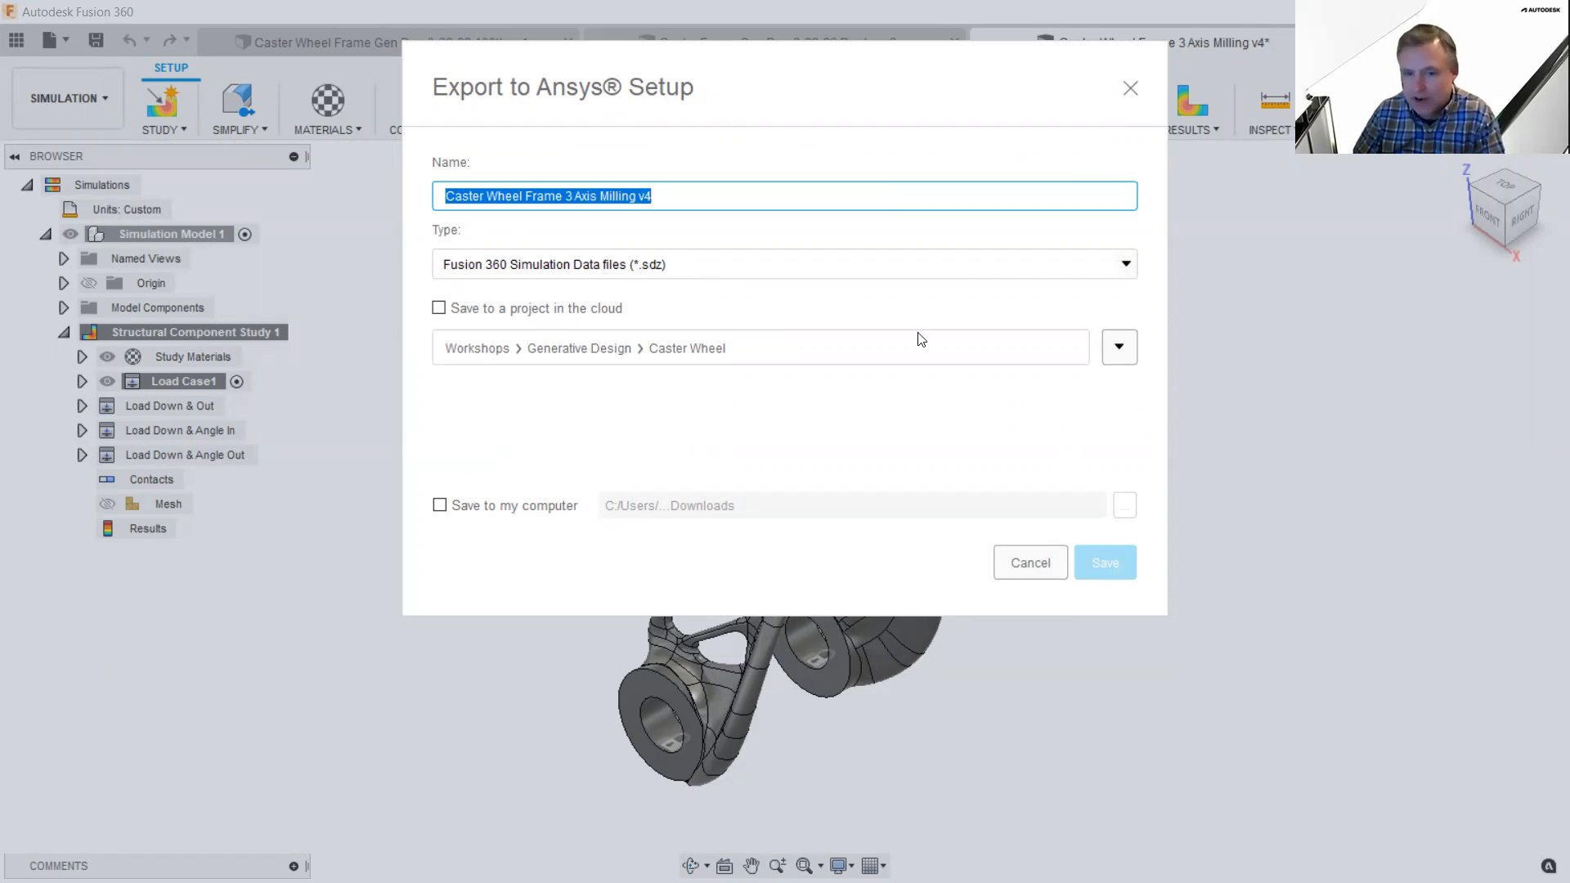
left_click(1031, 564)
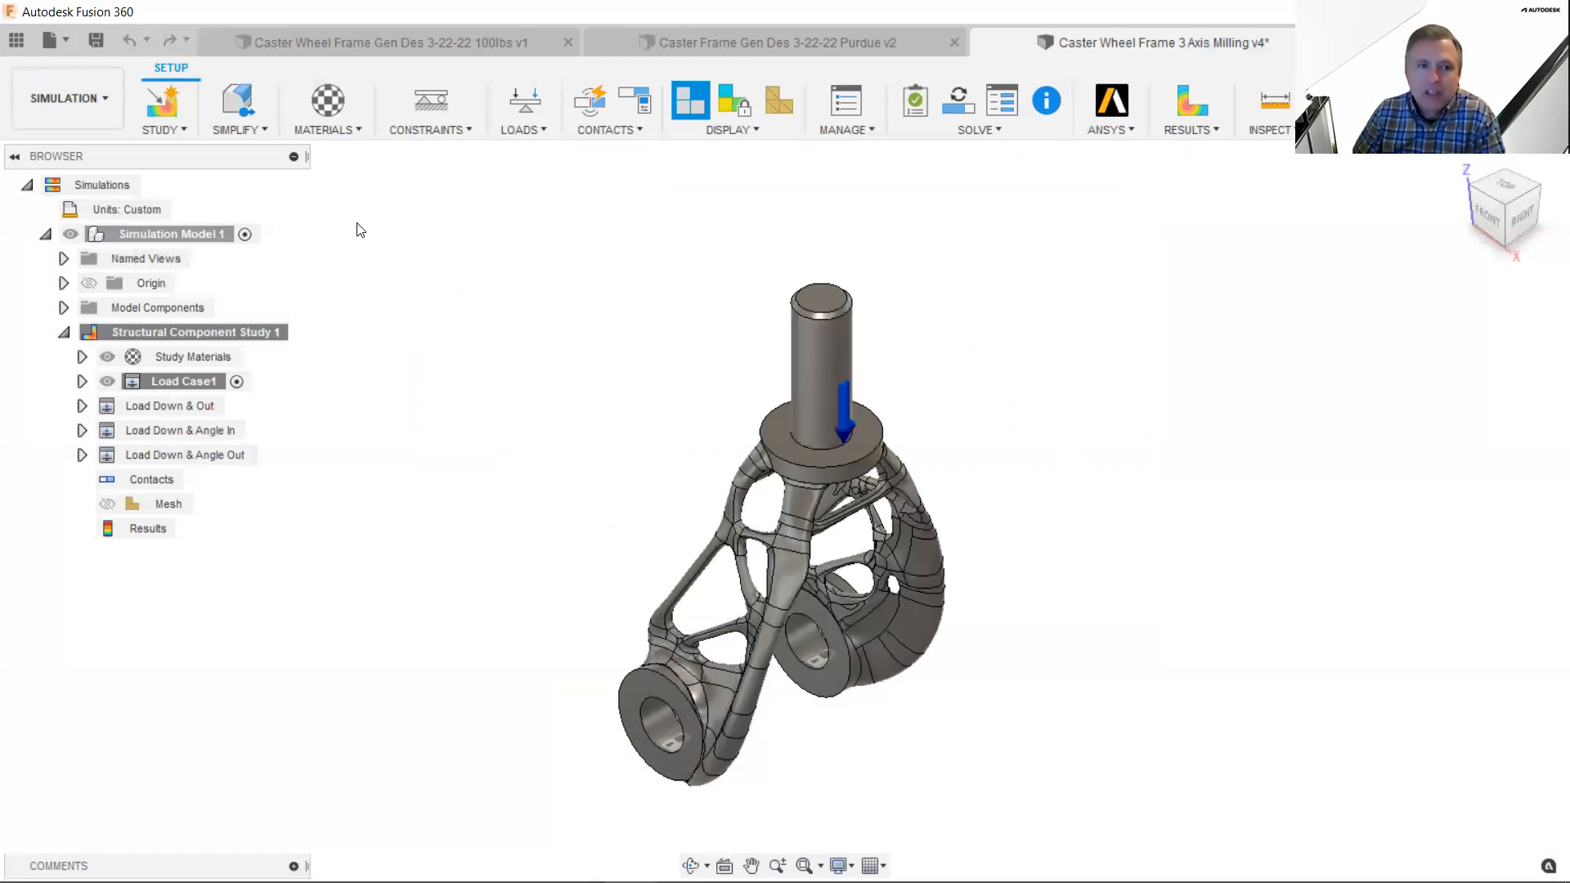
- Switch to the Manufacture workspace, list Setup1's operations and examine the frame inside its stock block
left_click(95, 102)
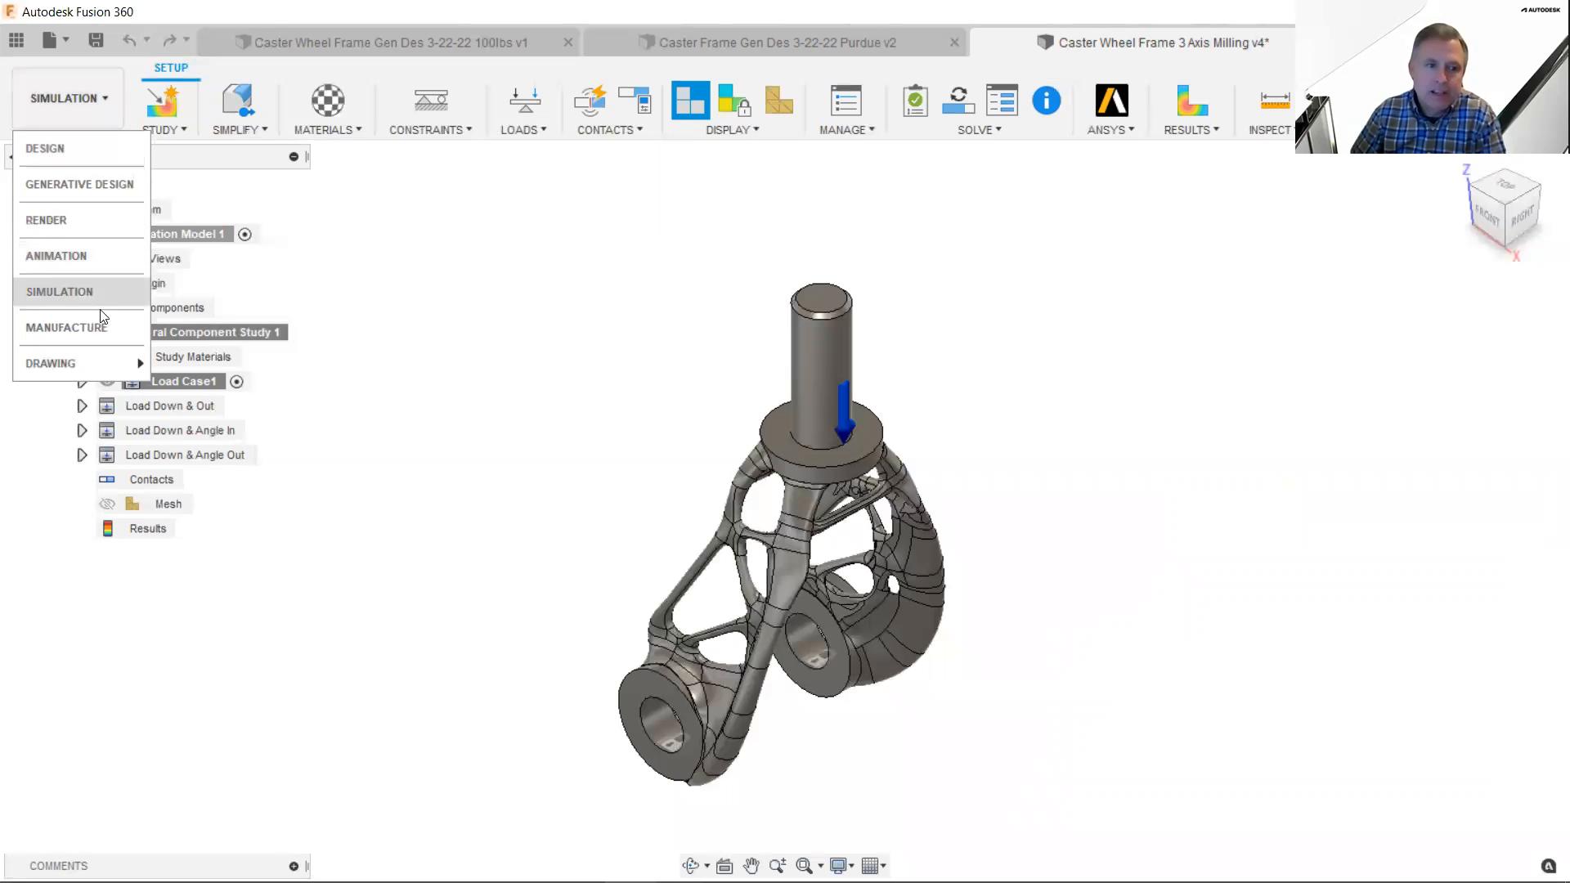
left_click(98, 334)
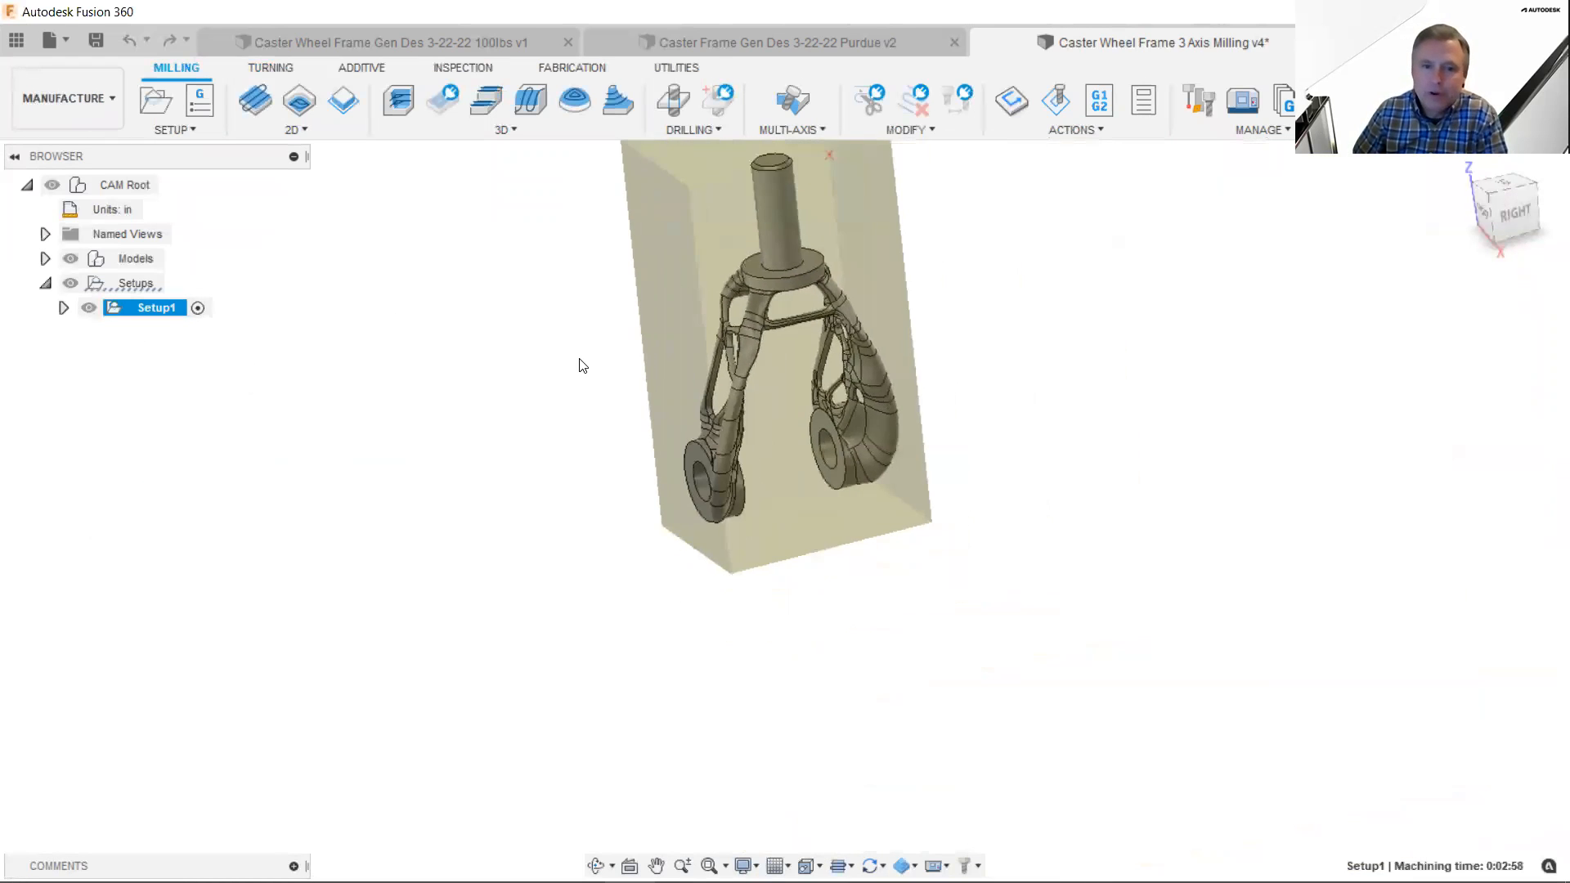
middle_click_drag(582, 365, 904, 466, "shift")
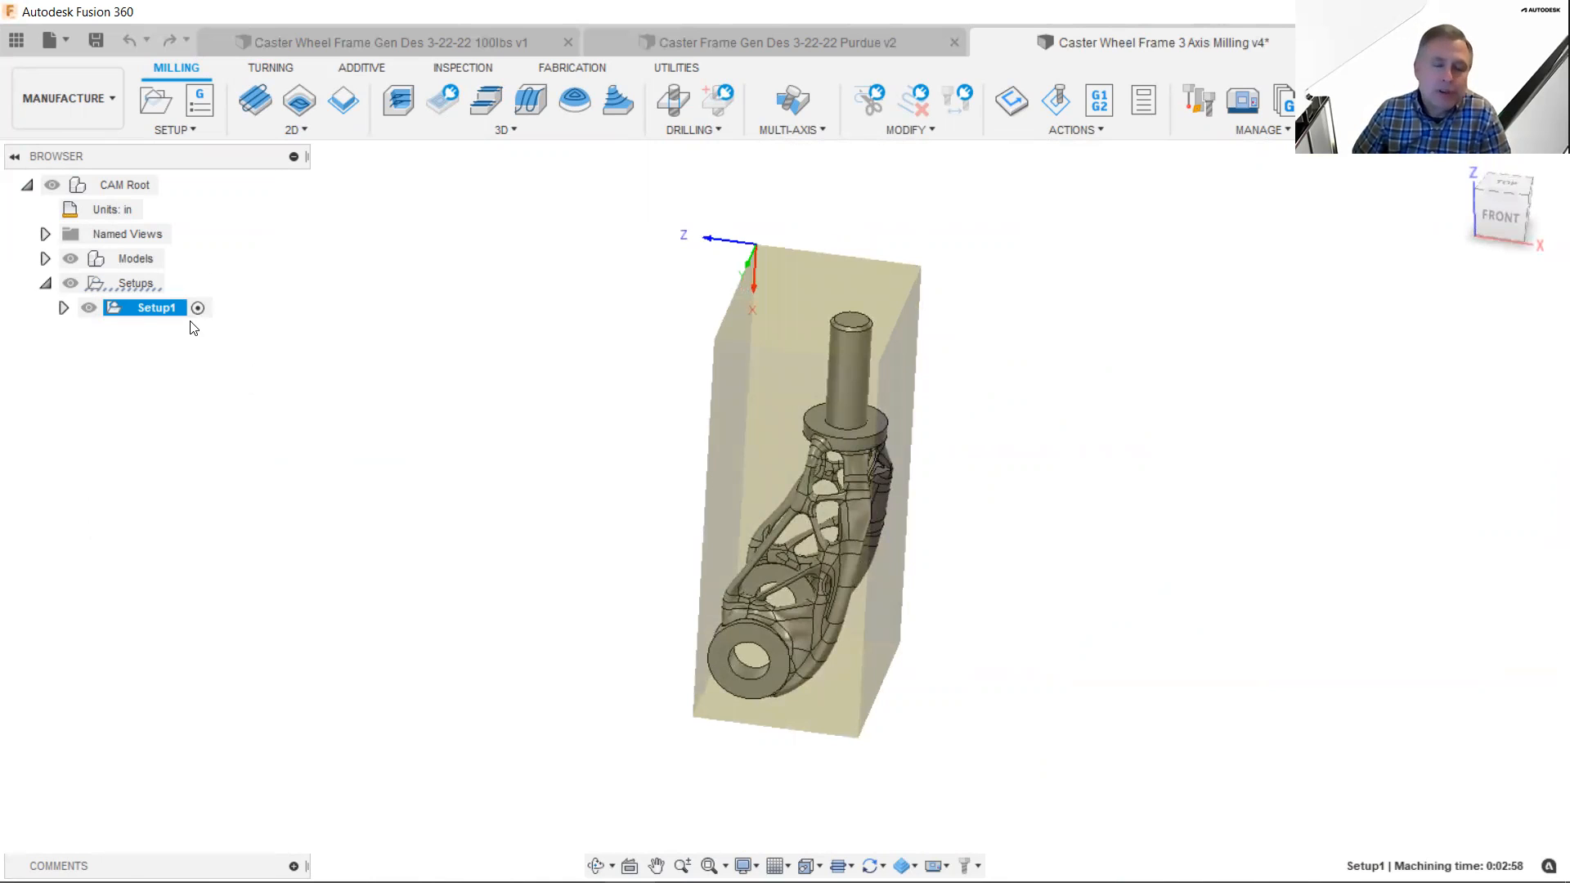
left_click(63, 308)
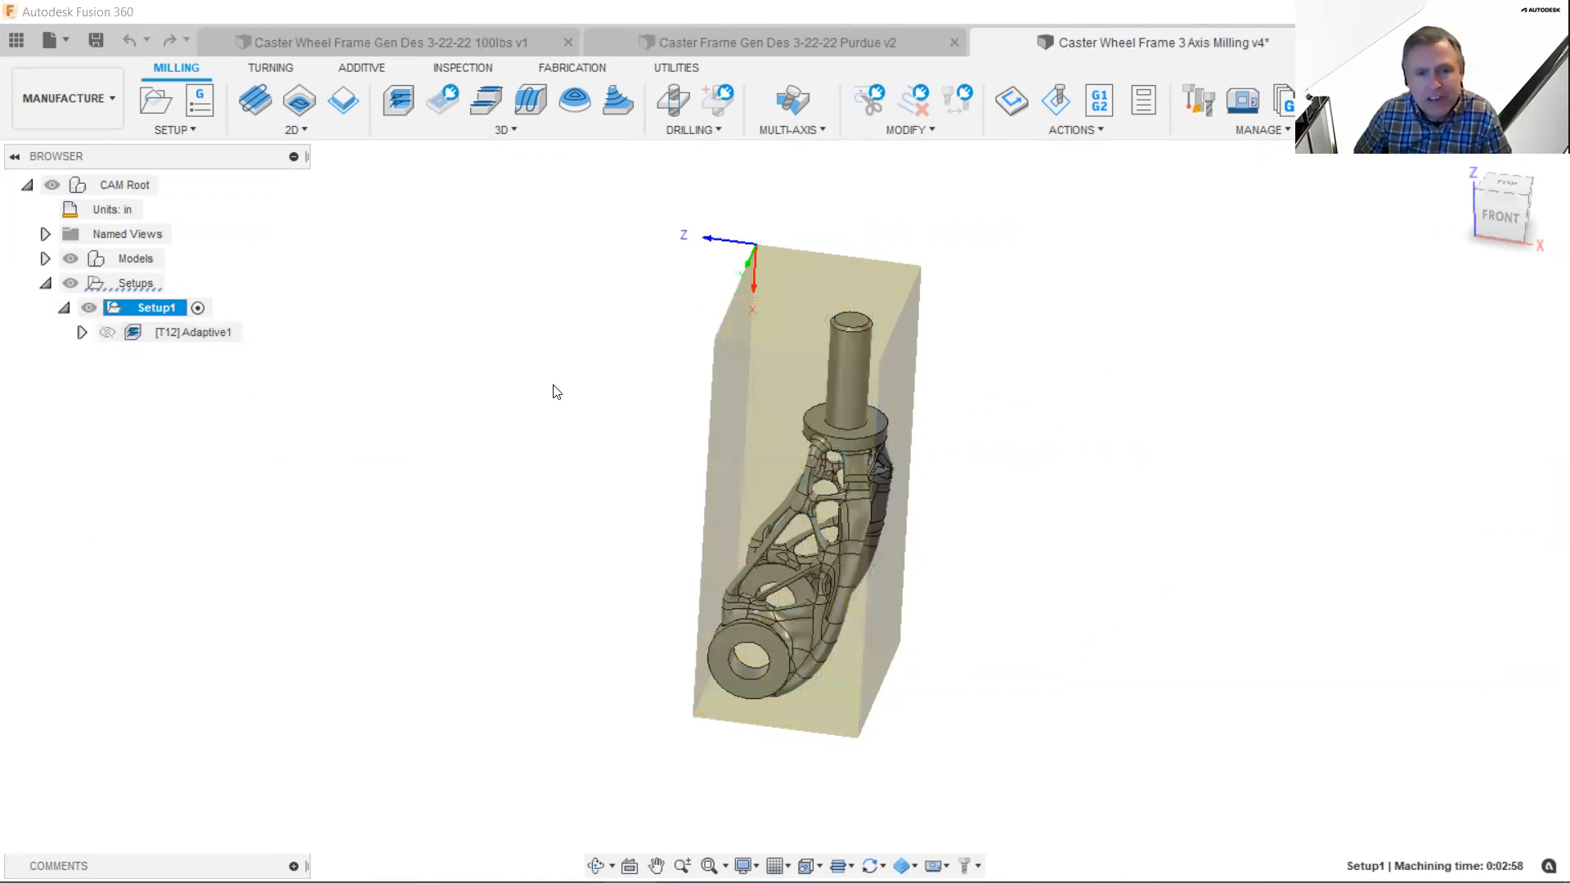
middle_click_drag(743, 404, 873, 389, "shift")
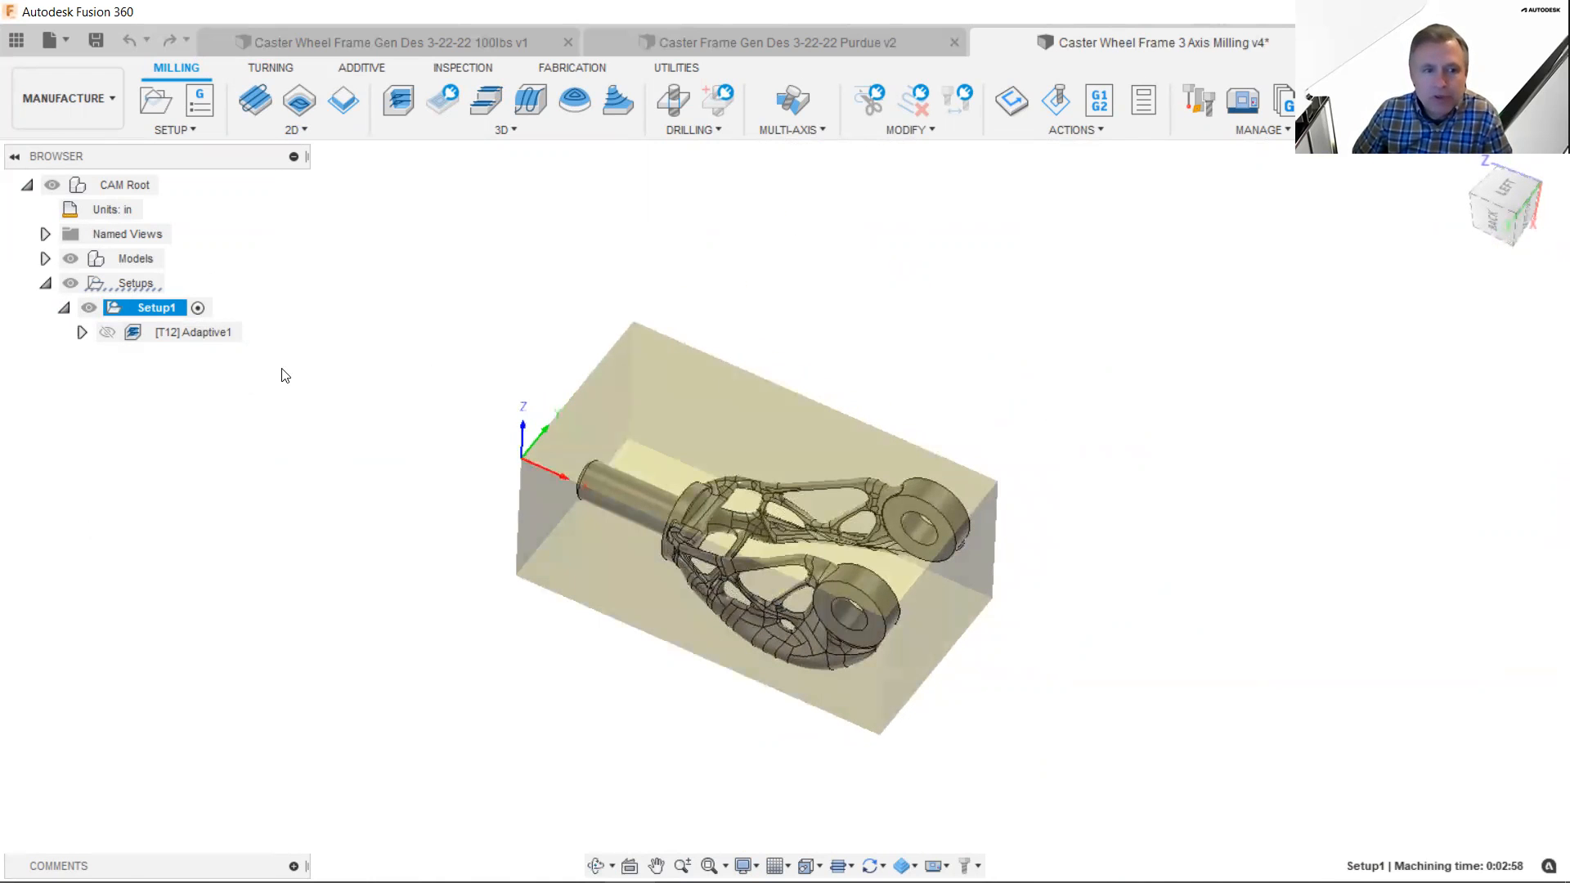
- Simulate the Adaptive1 toolpath of Setup1, play the stock removal and pause it
right_click(195, 330)
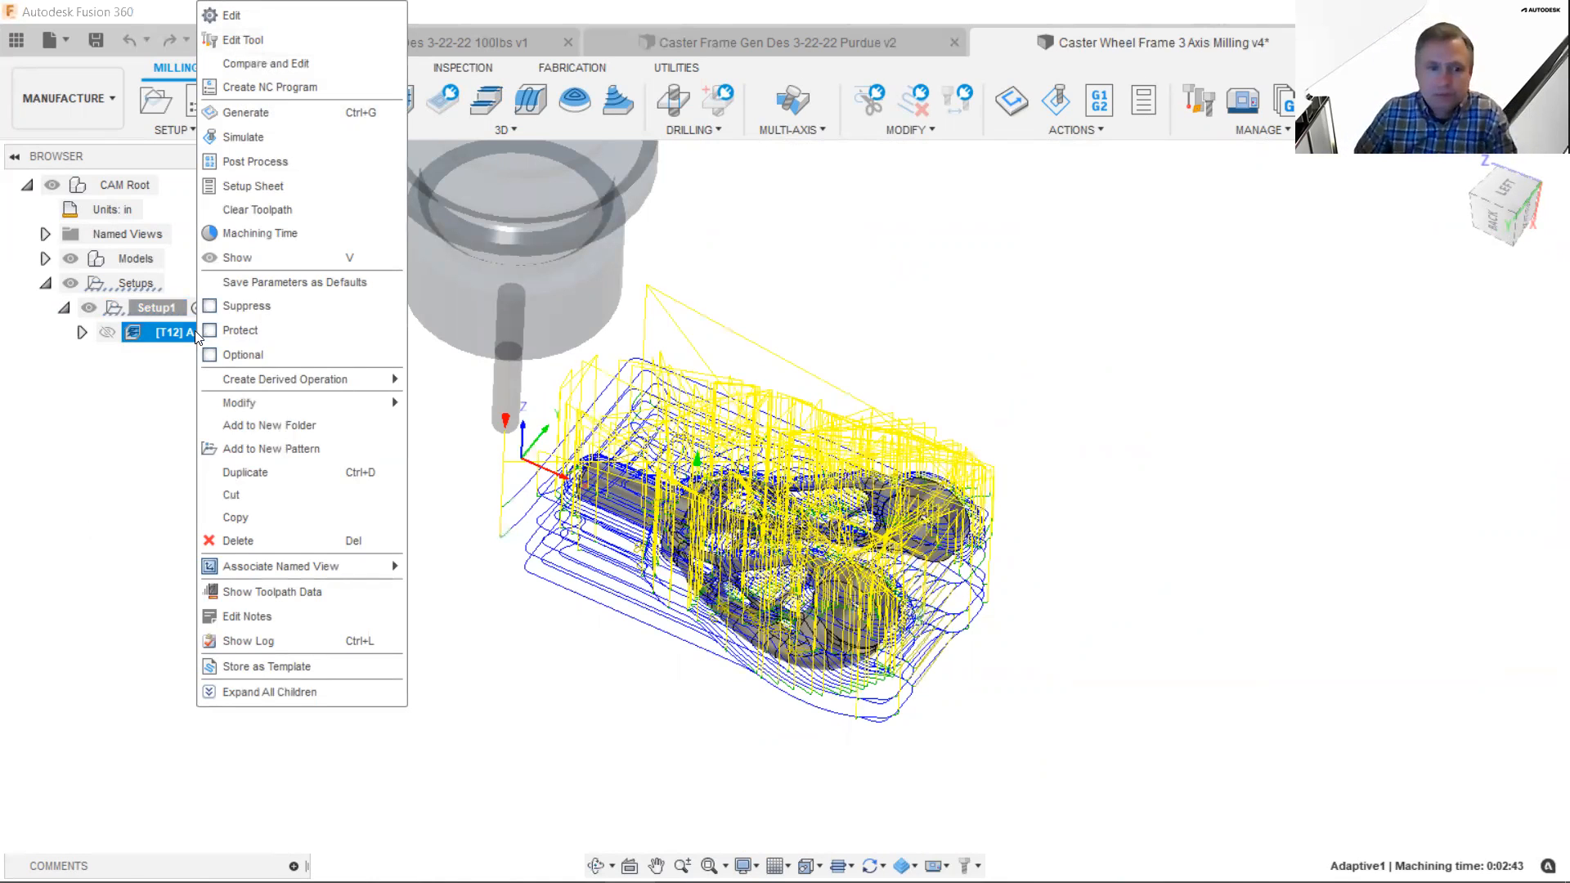
left_click(281, 144)
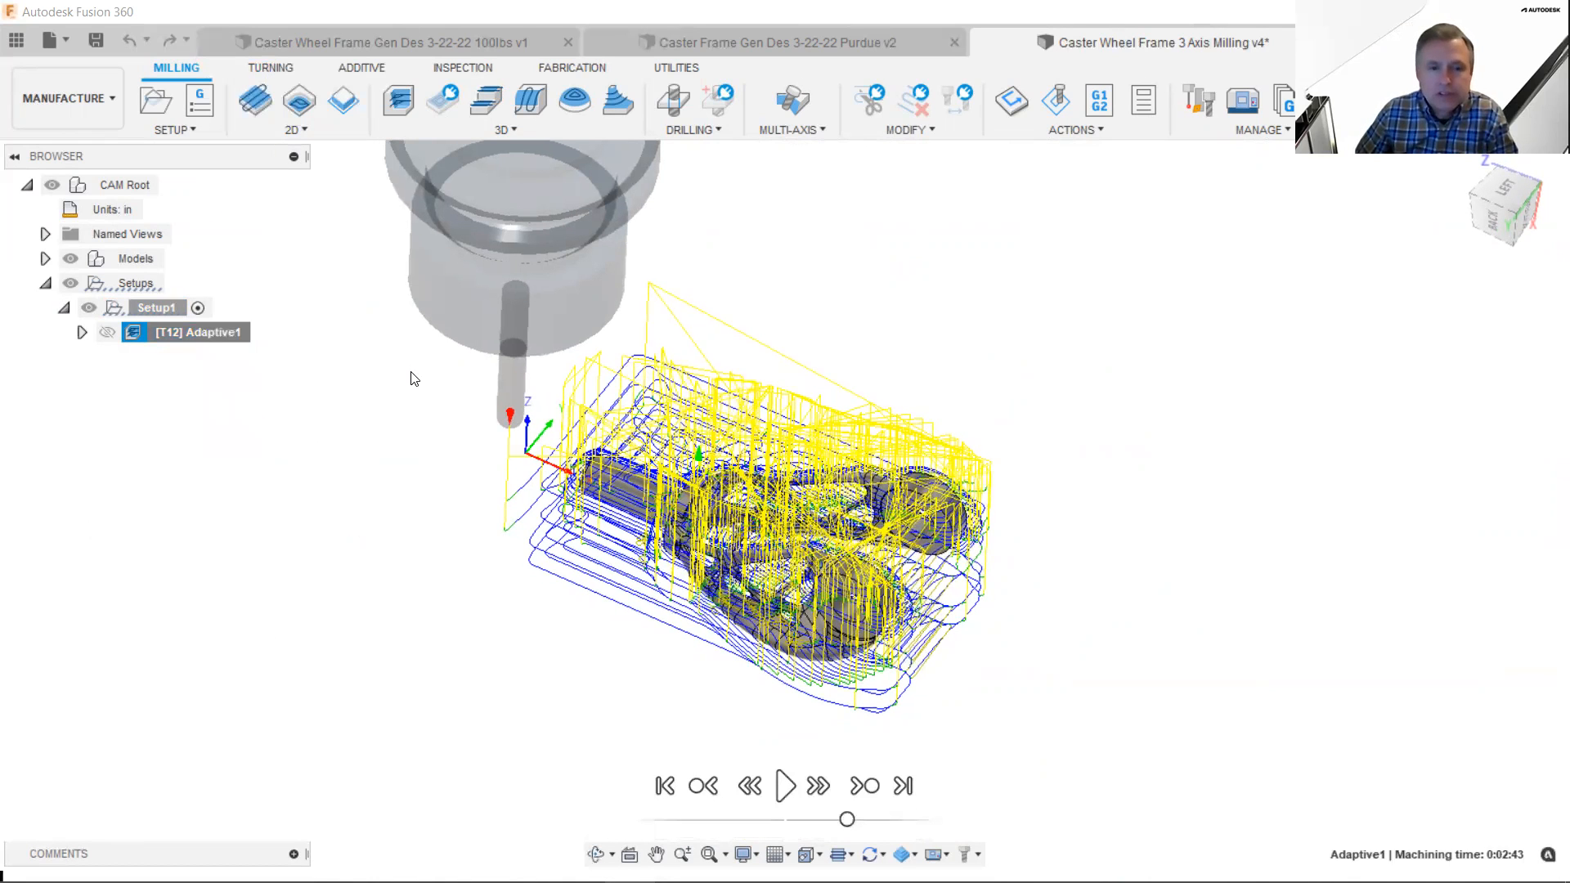
left_click(785, 785)
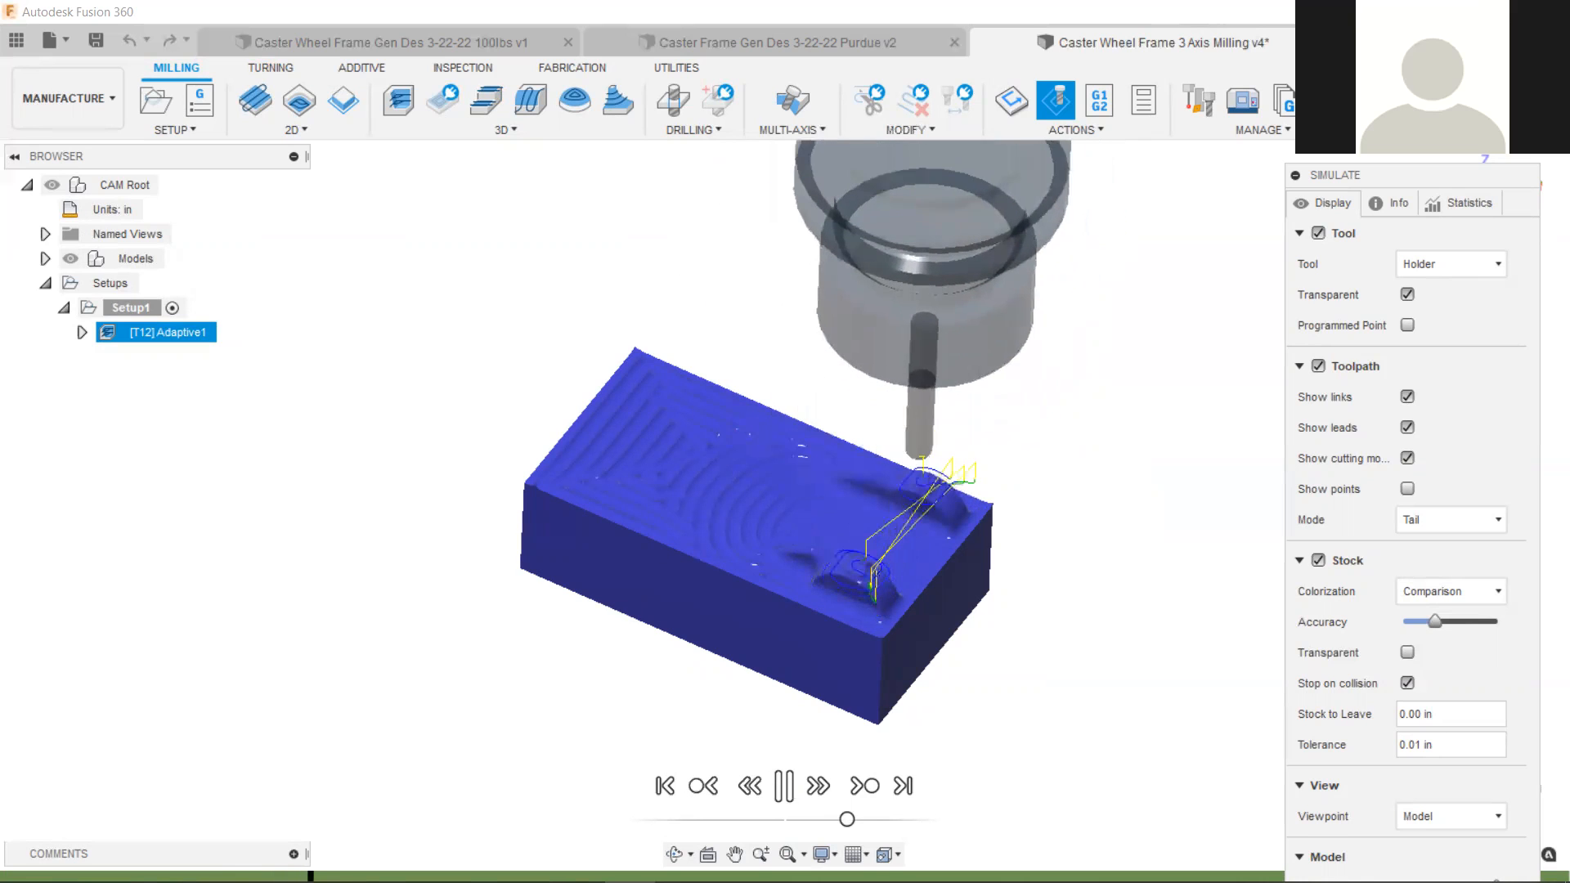
left_click(783, 793)
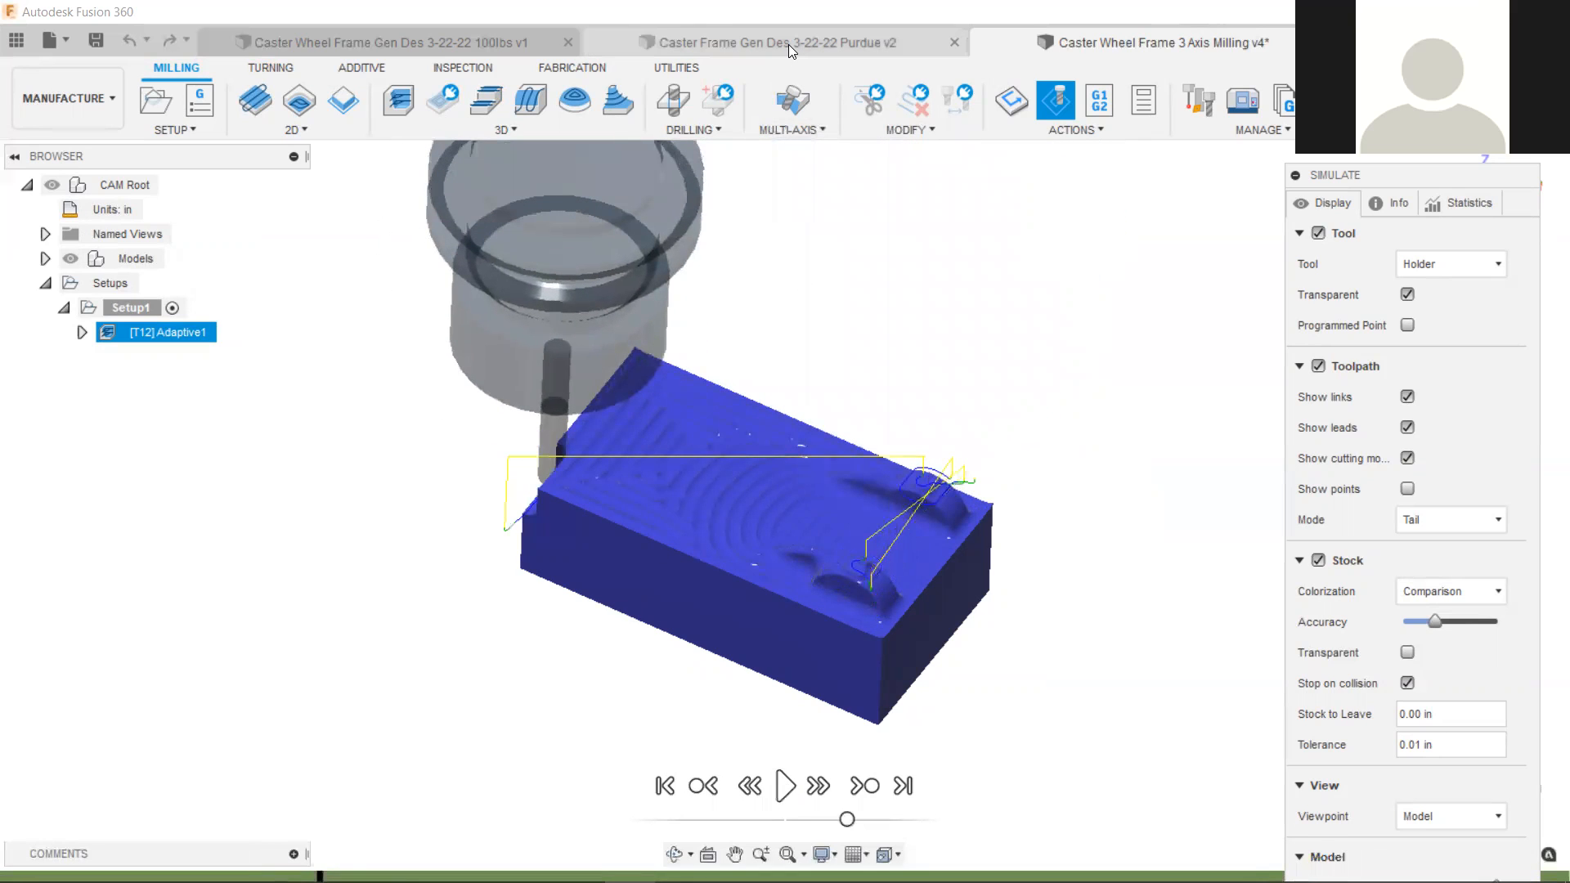
- Bring up the Purdue v2 generative study, followed by the outcomes of the 100lbs v1 design
left_click(702, 38)
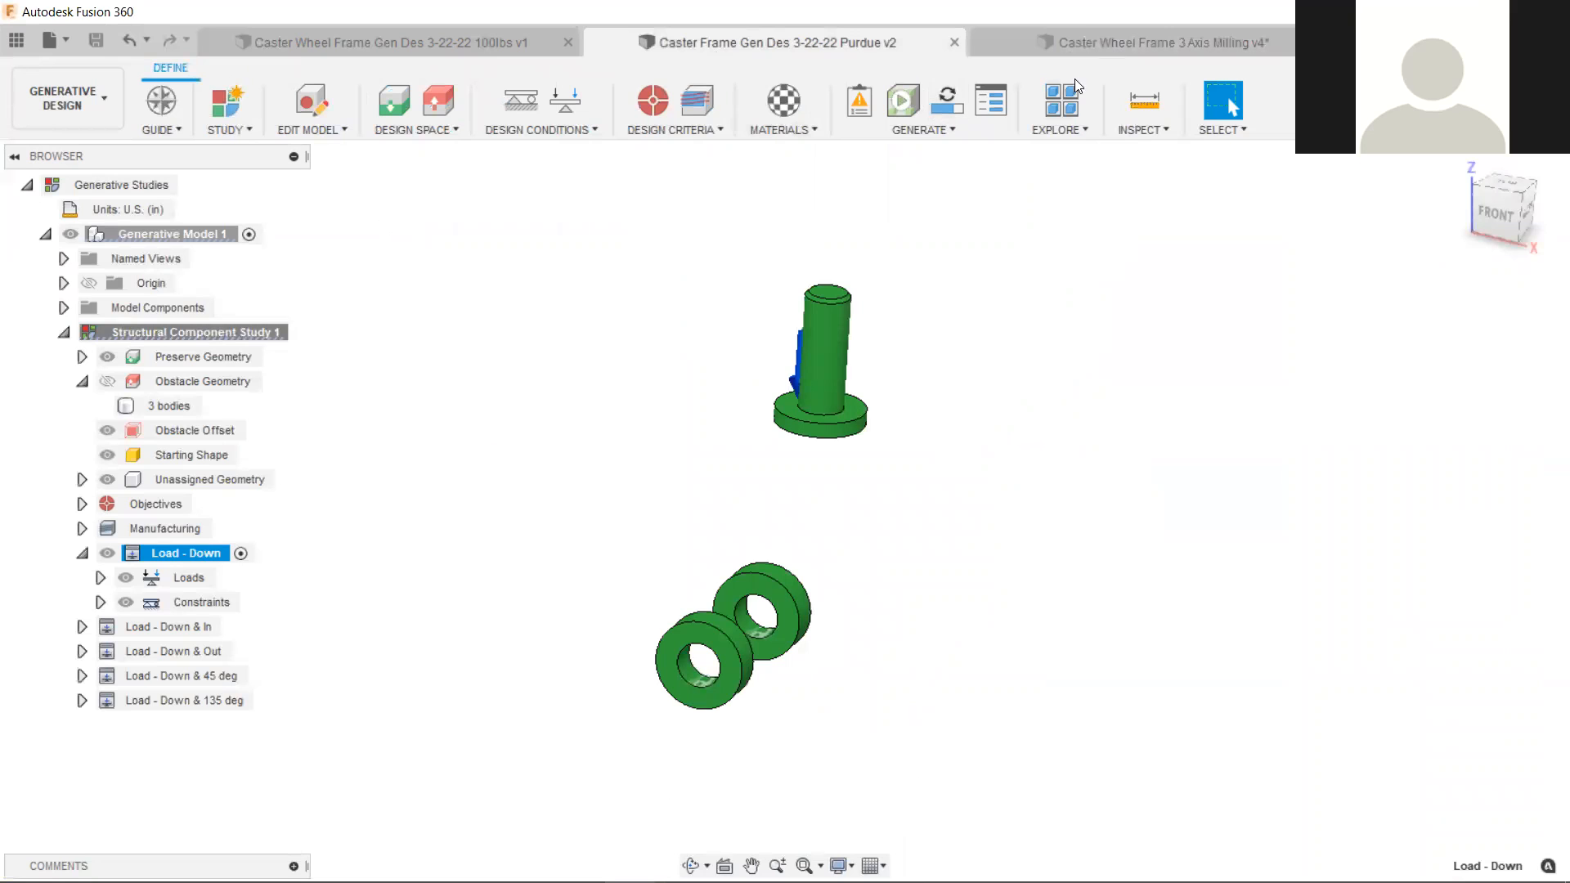
left_click(484, 42)
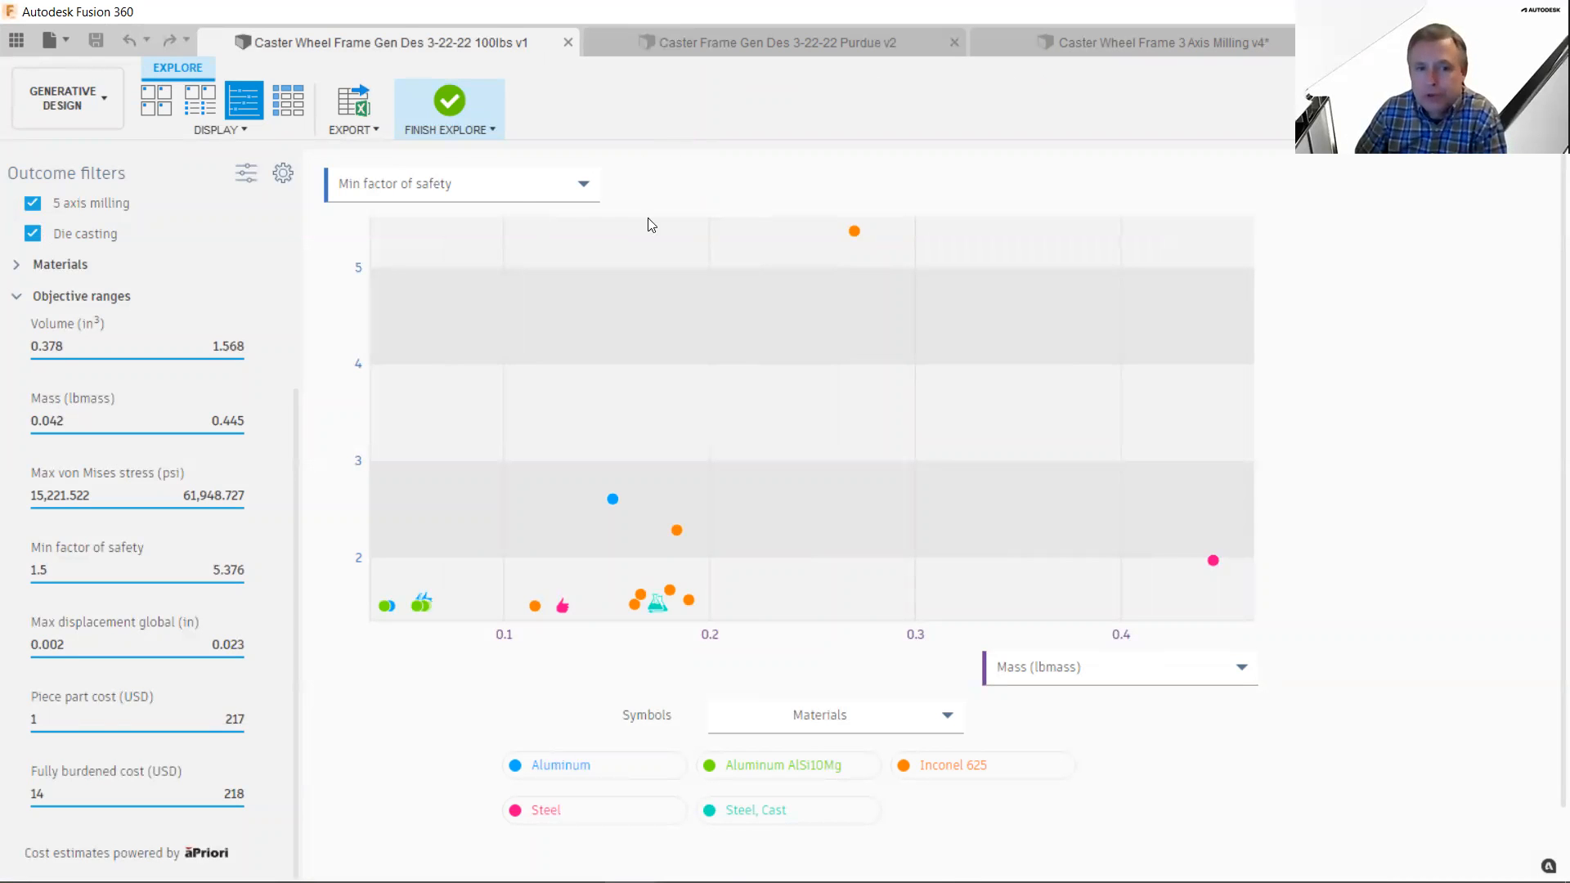
- Finish exploring the outcomes and filter the preview features in the preferences to the Generative Design workspace
left_click(456, 100)
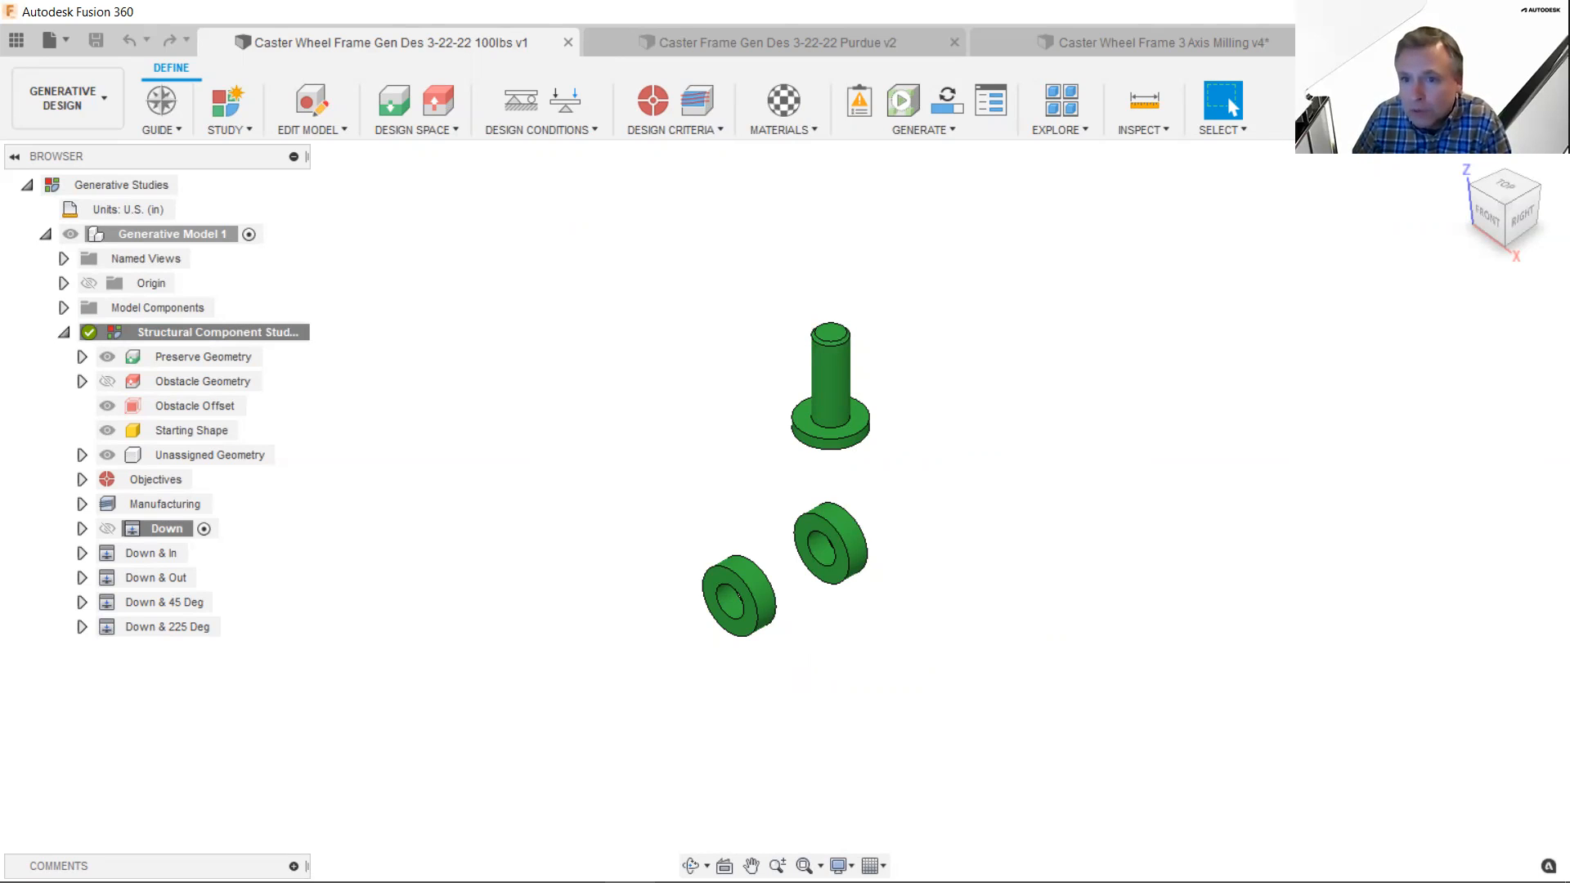
left_click(1549, 42)
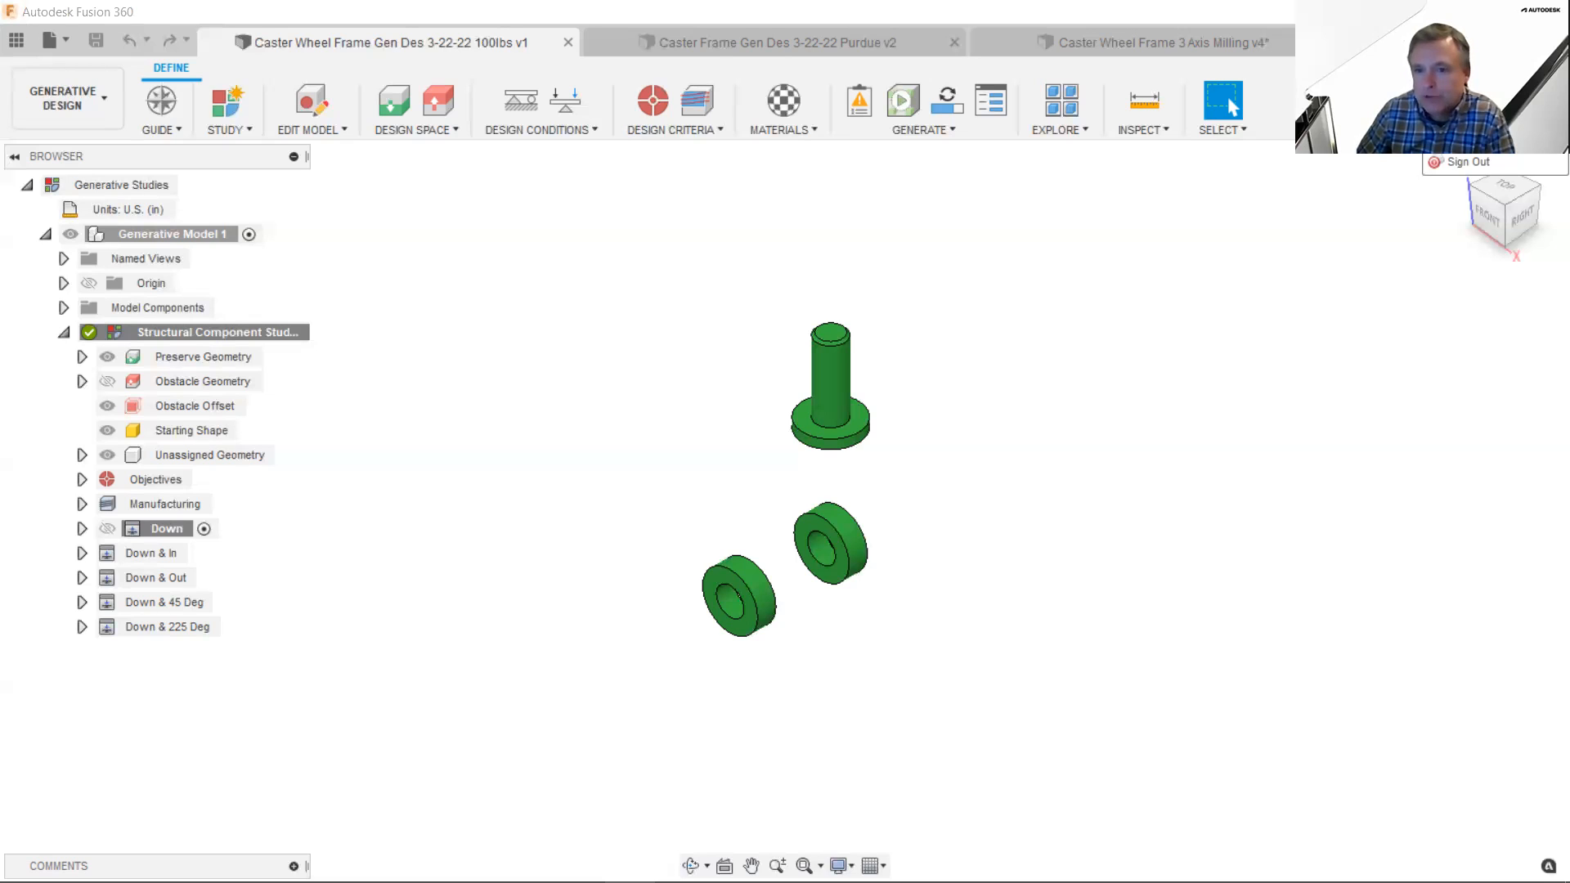
key("Escape")
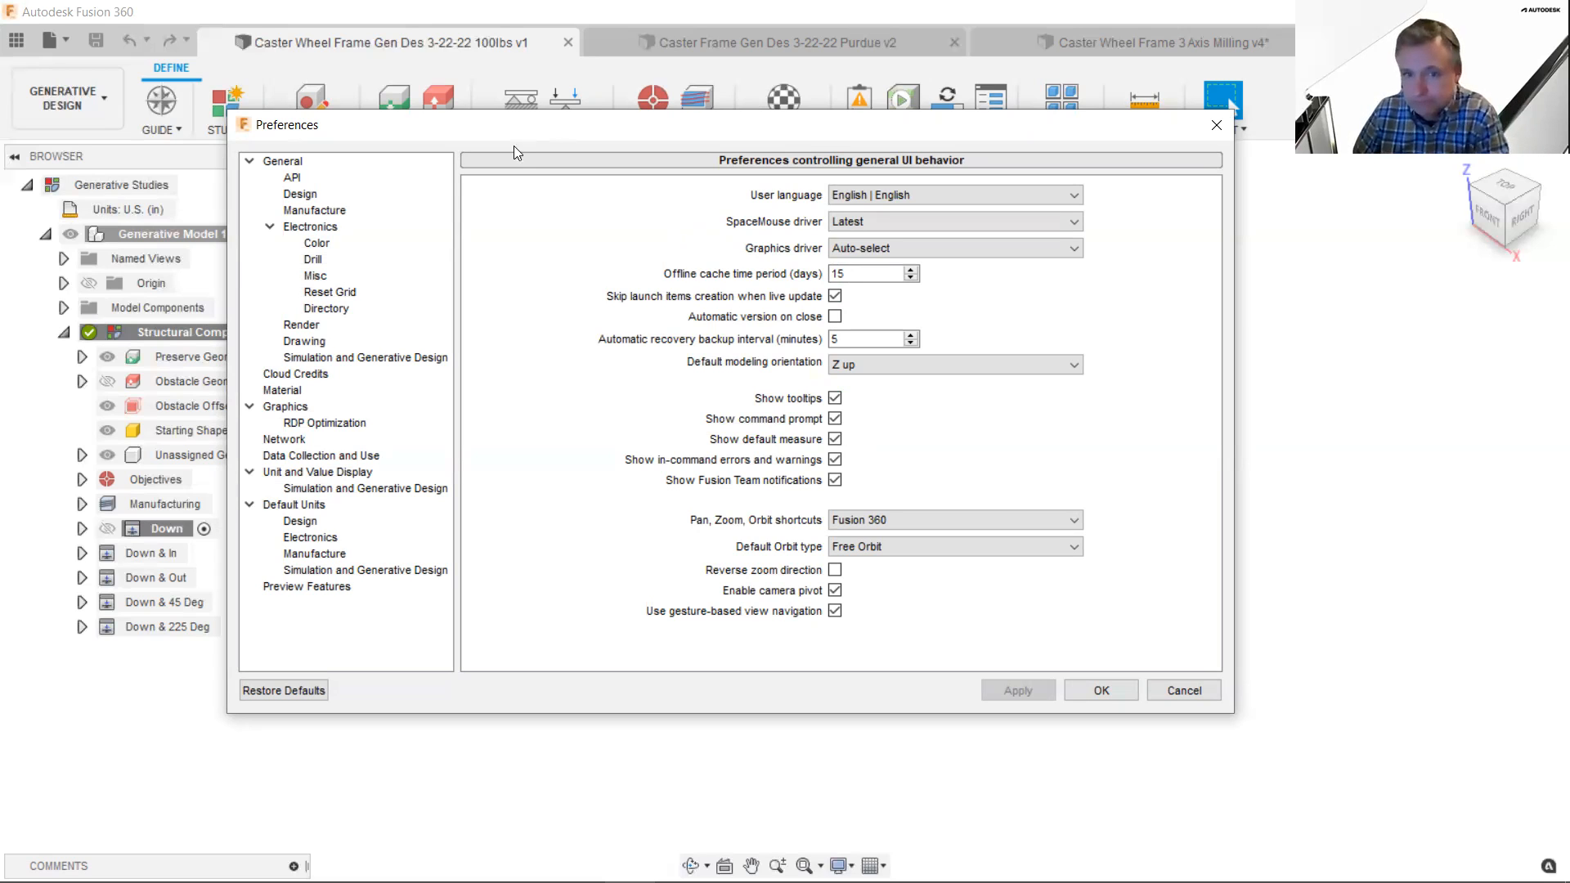
left_click_drag(516, 120, 637, 75)
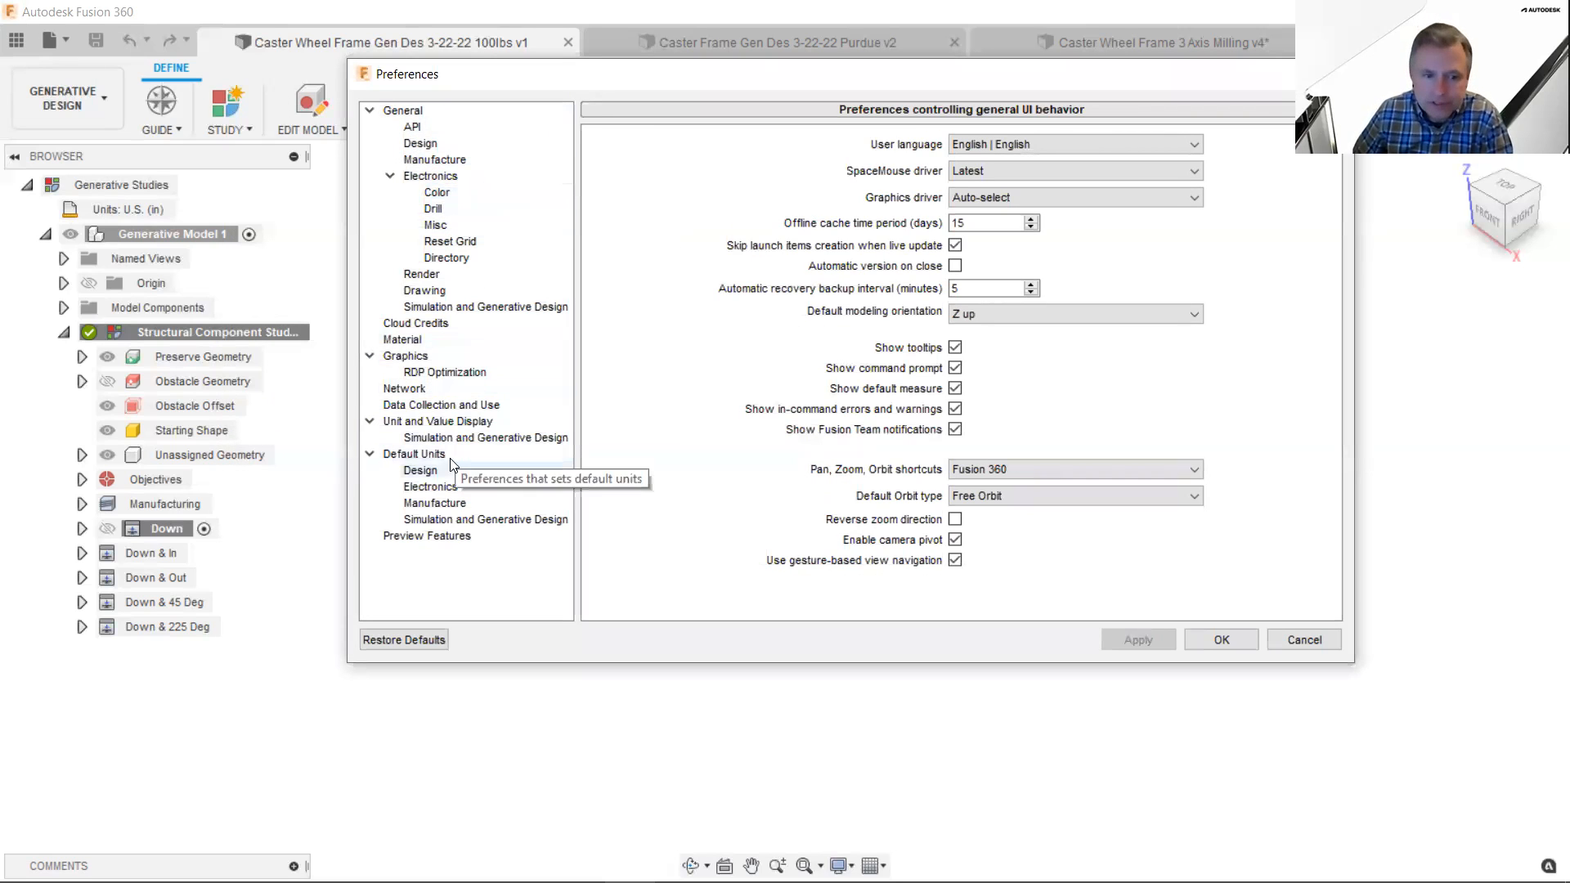
left_click(448, 538)
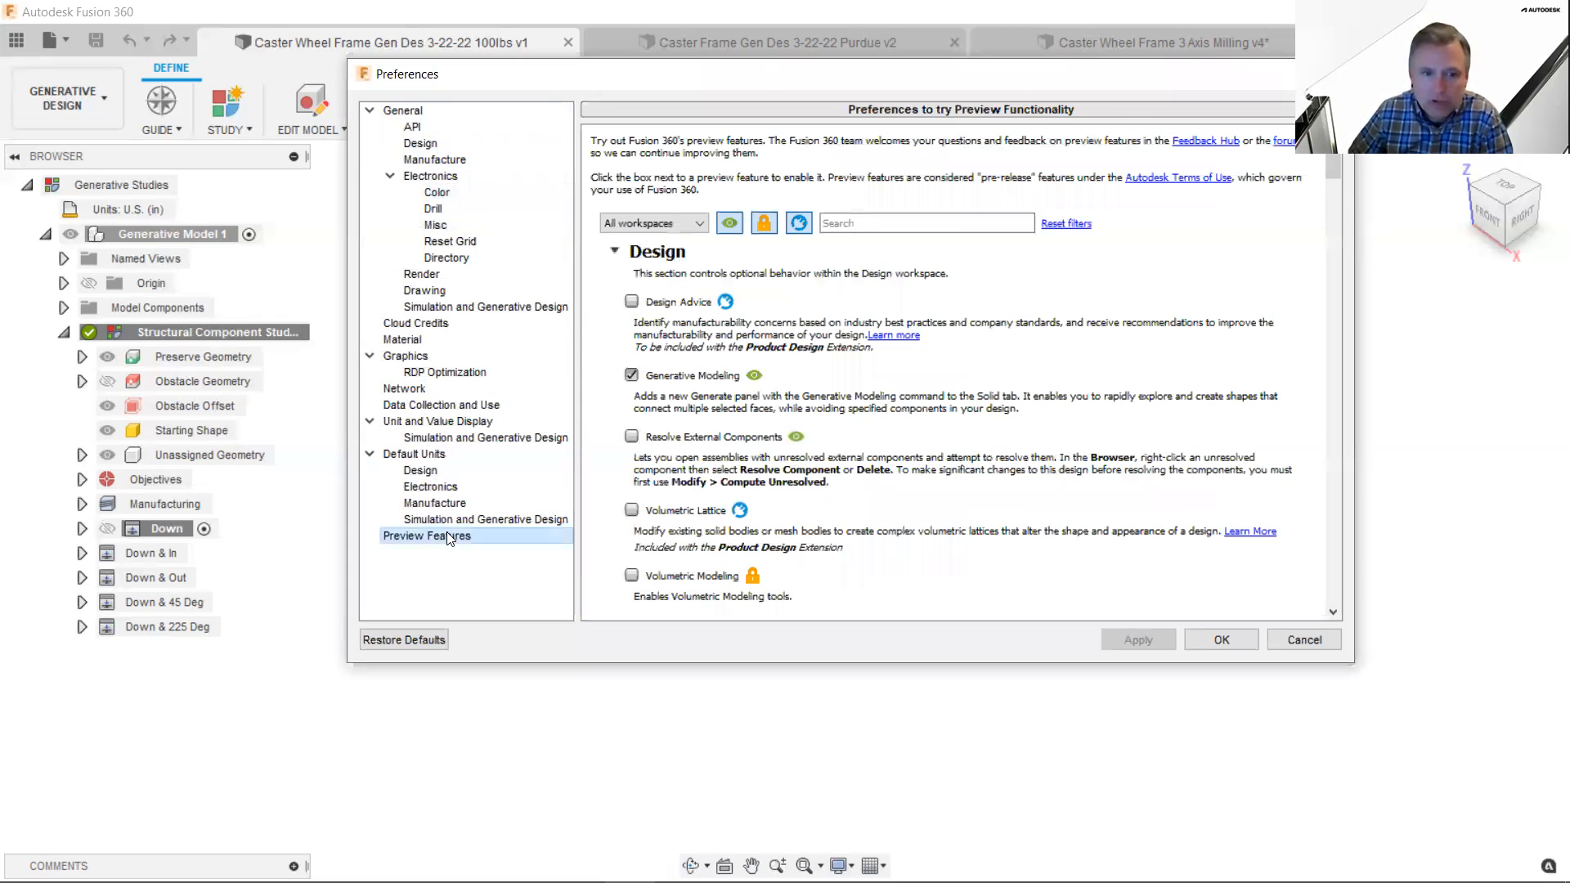
left_click(694, 225)
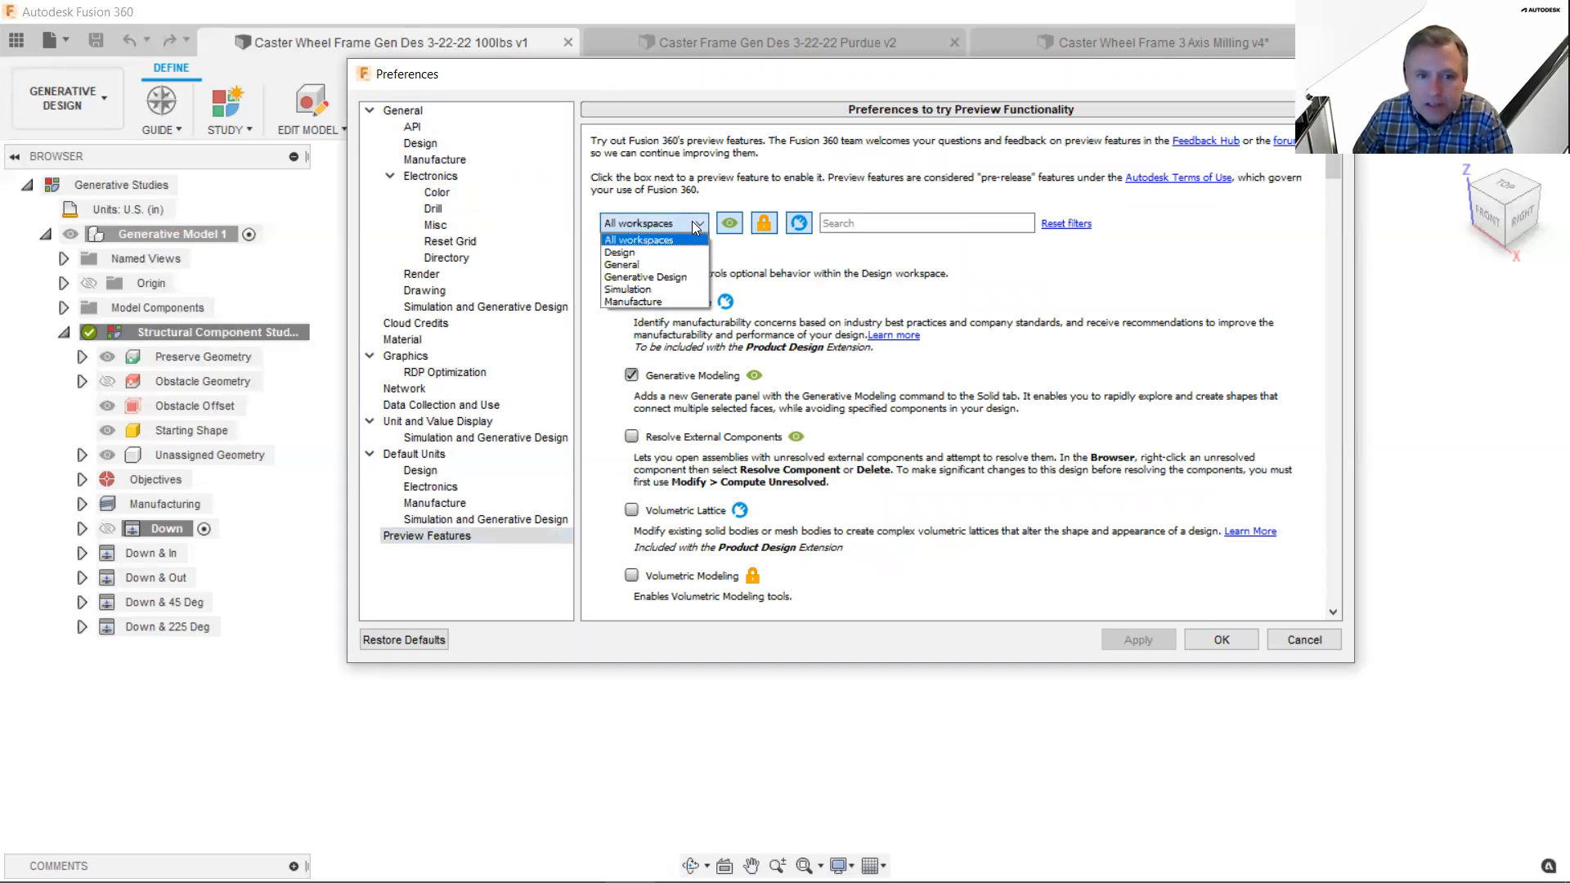
left_click(674, 276)
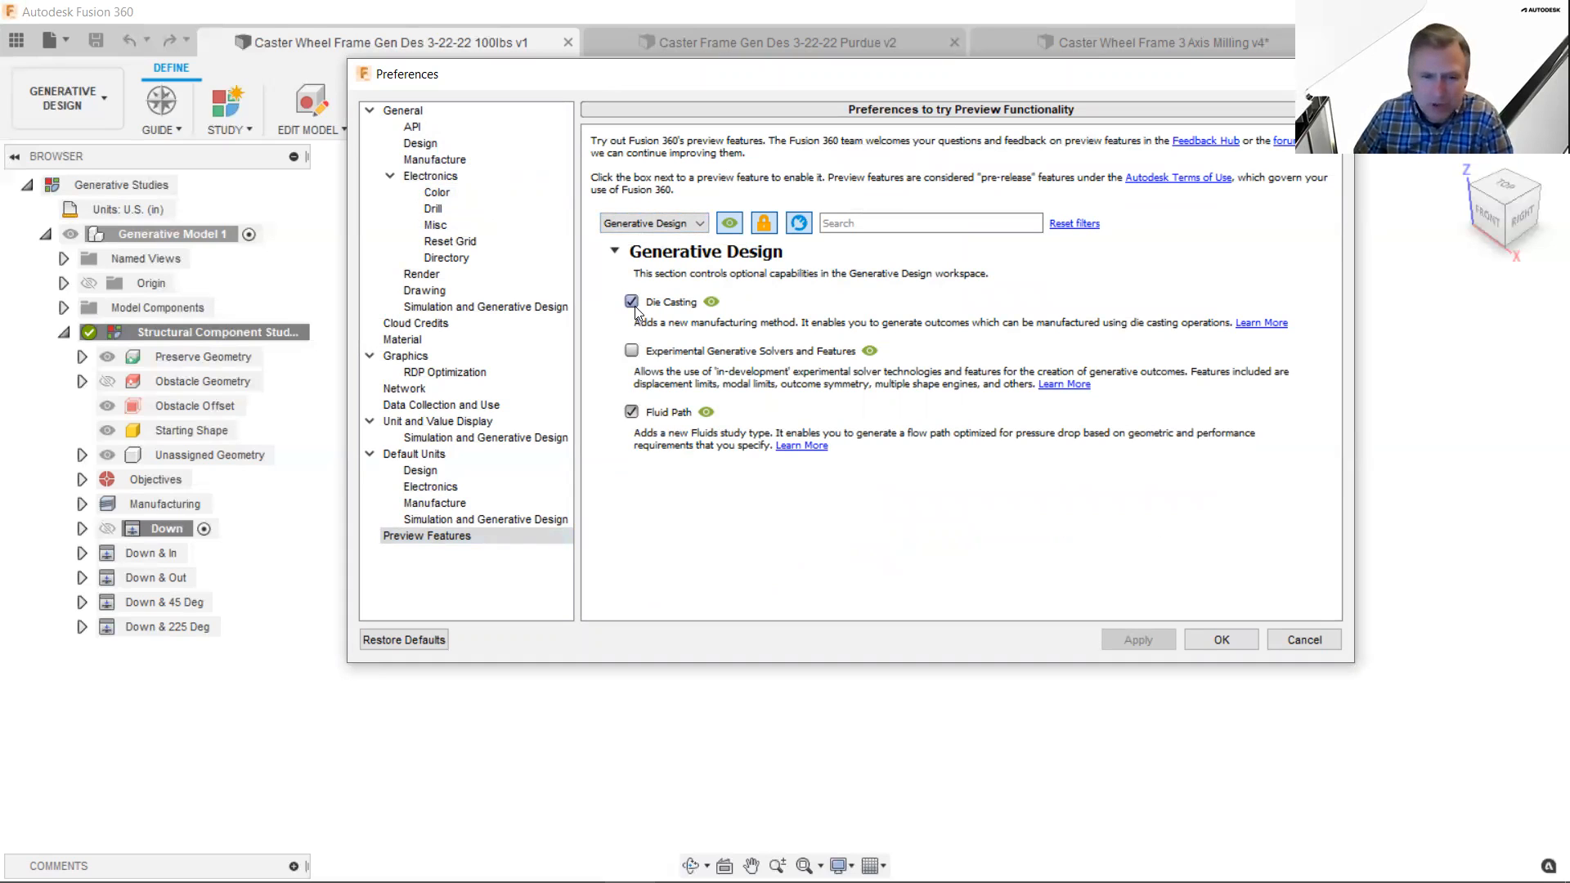
left_click(632, 351)
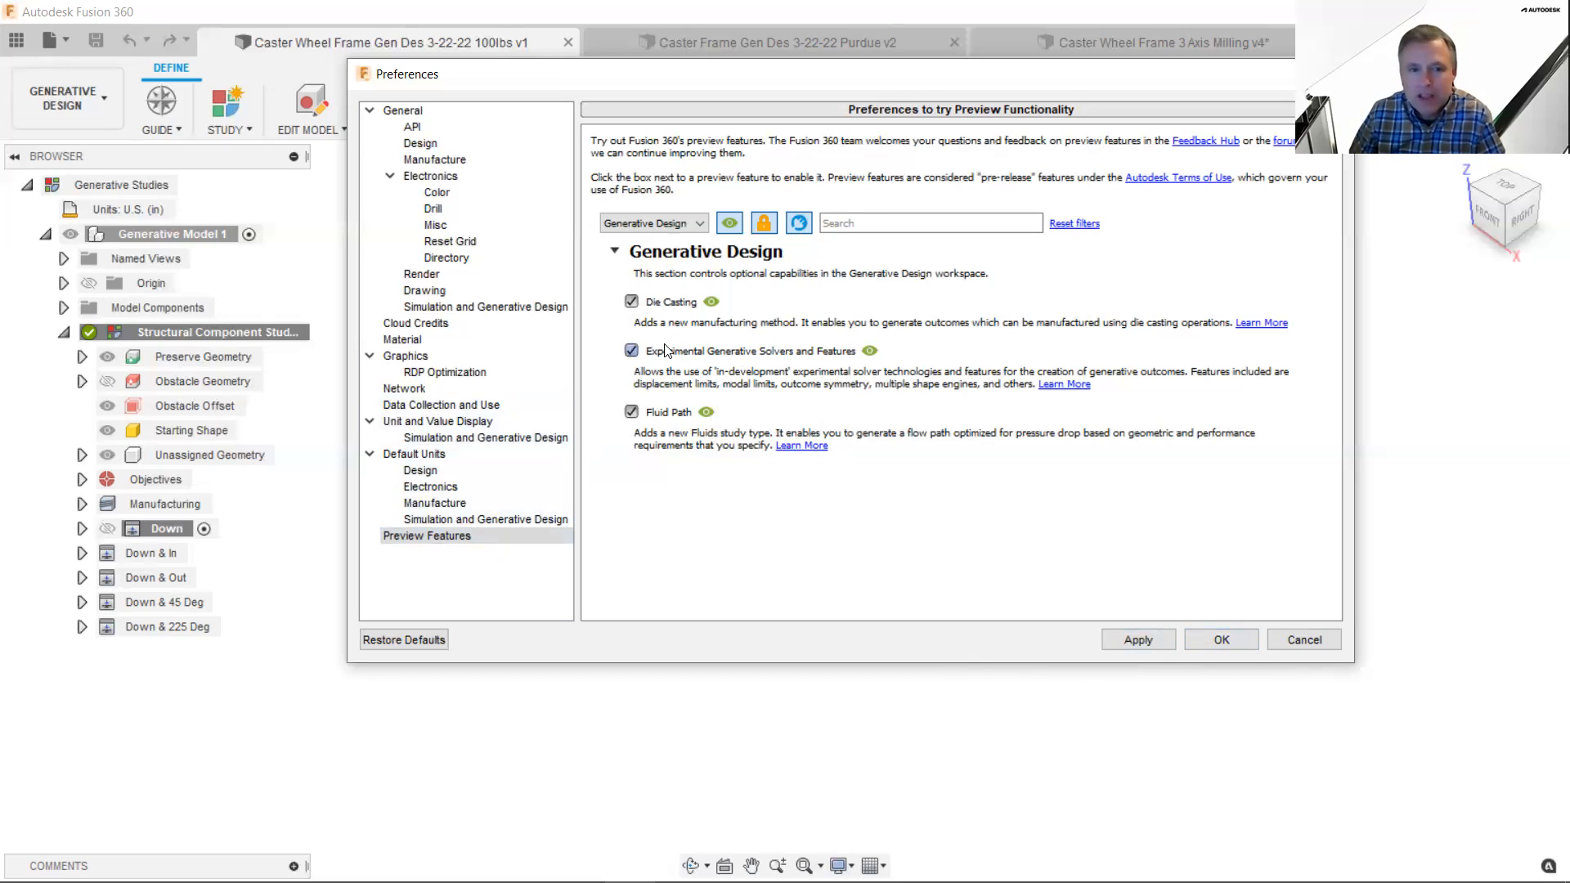
left_click(632, 350)
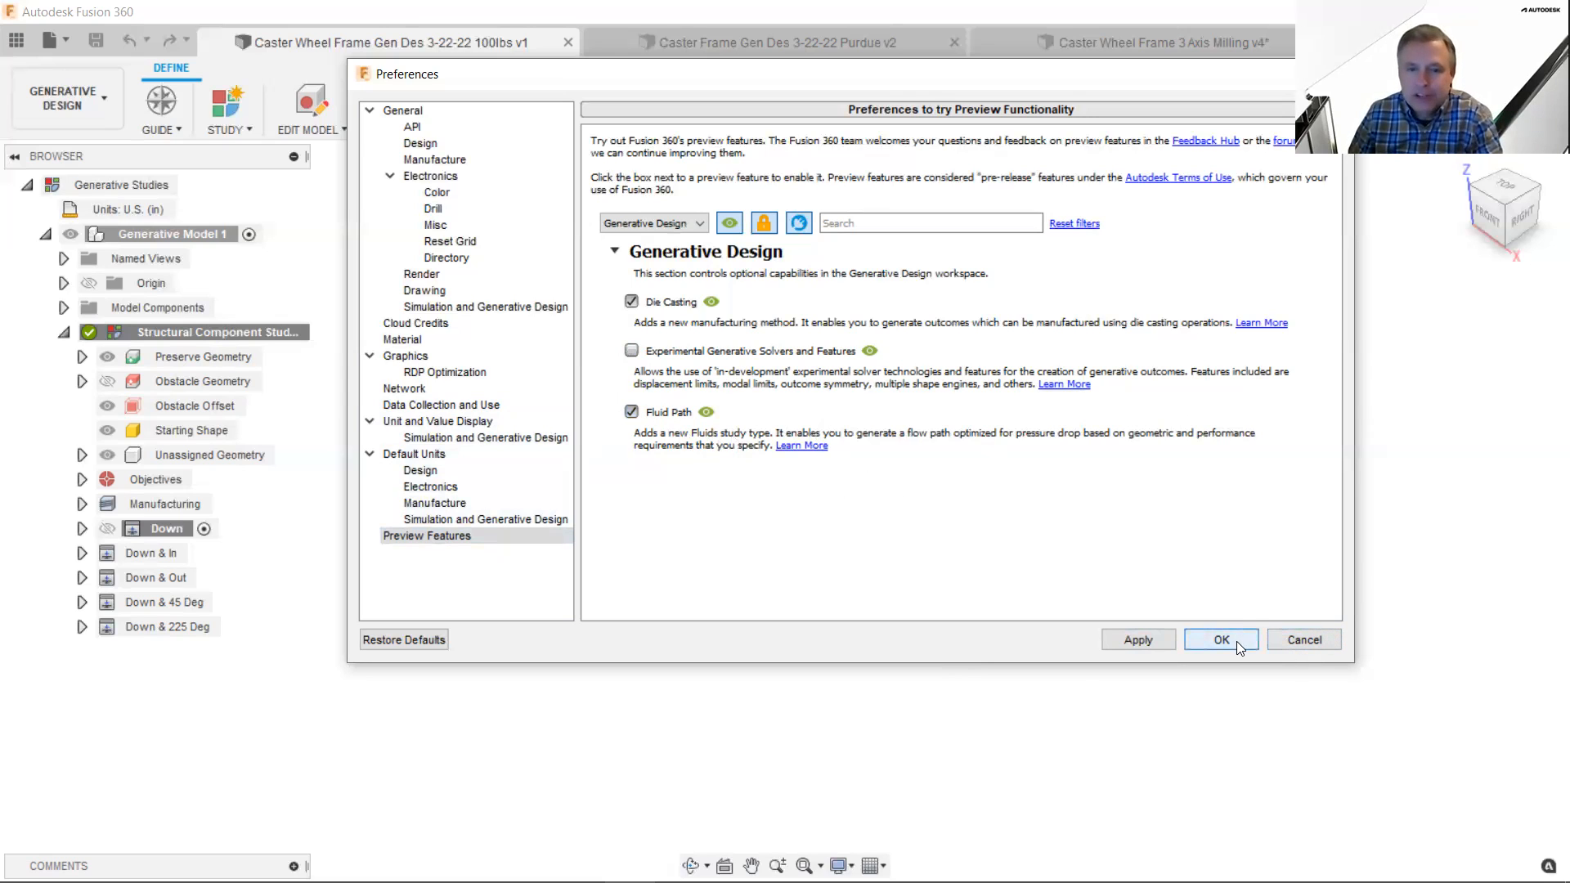
left_click(1303, 640)
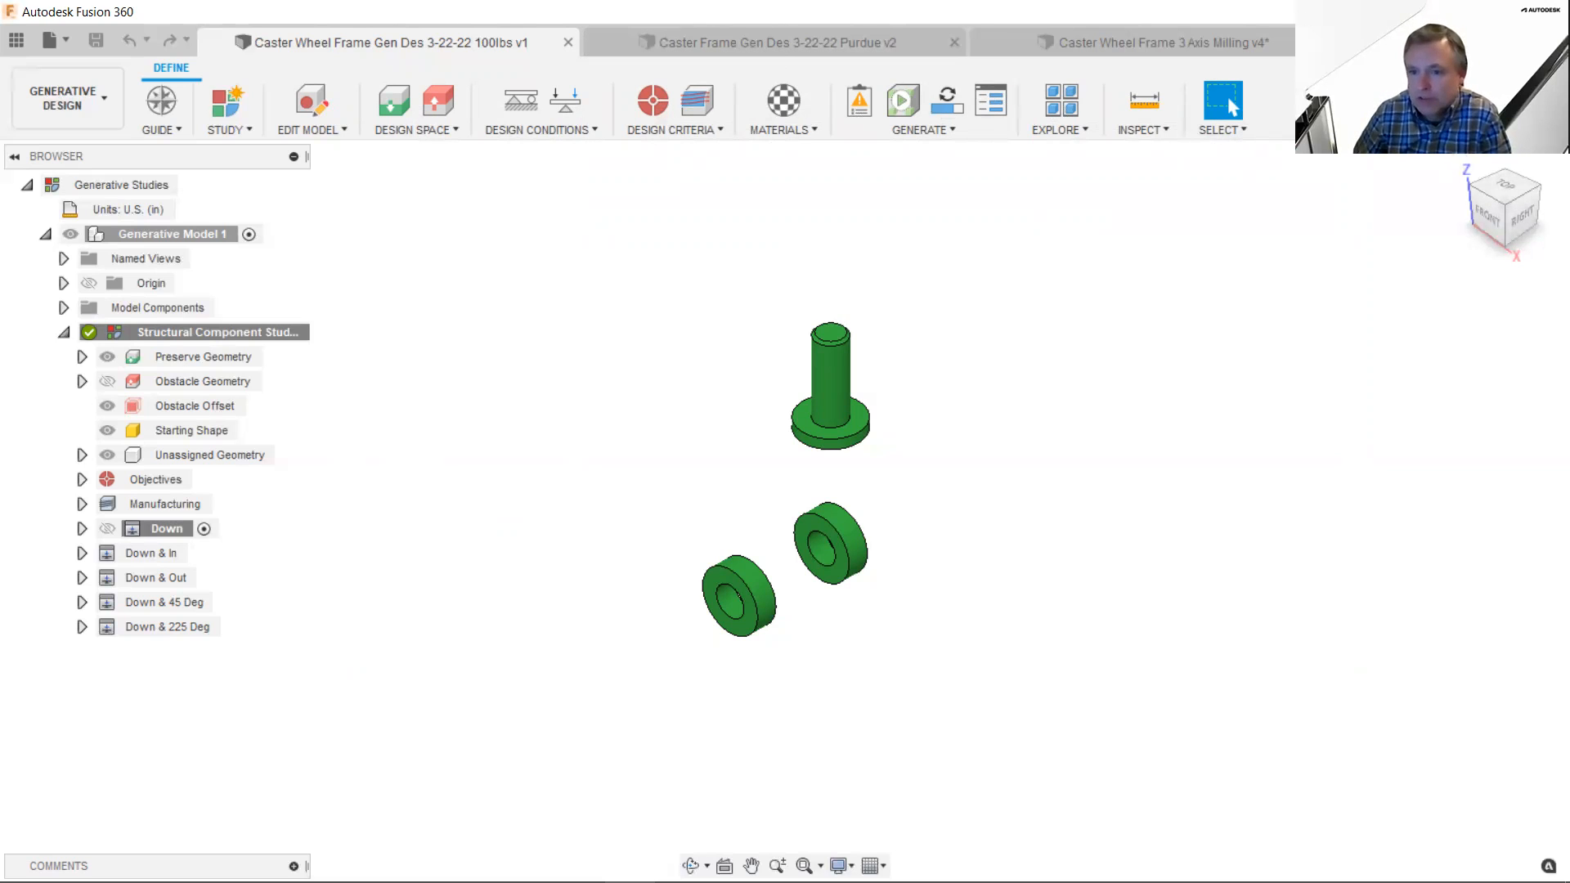
- Enable the Experimental Generative Solvers and Features preview and review the study's objectives and limits without changing them
left_click(1548, 41)
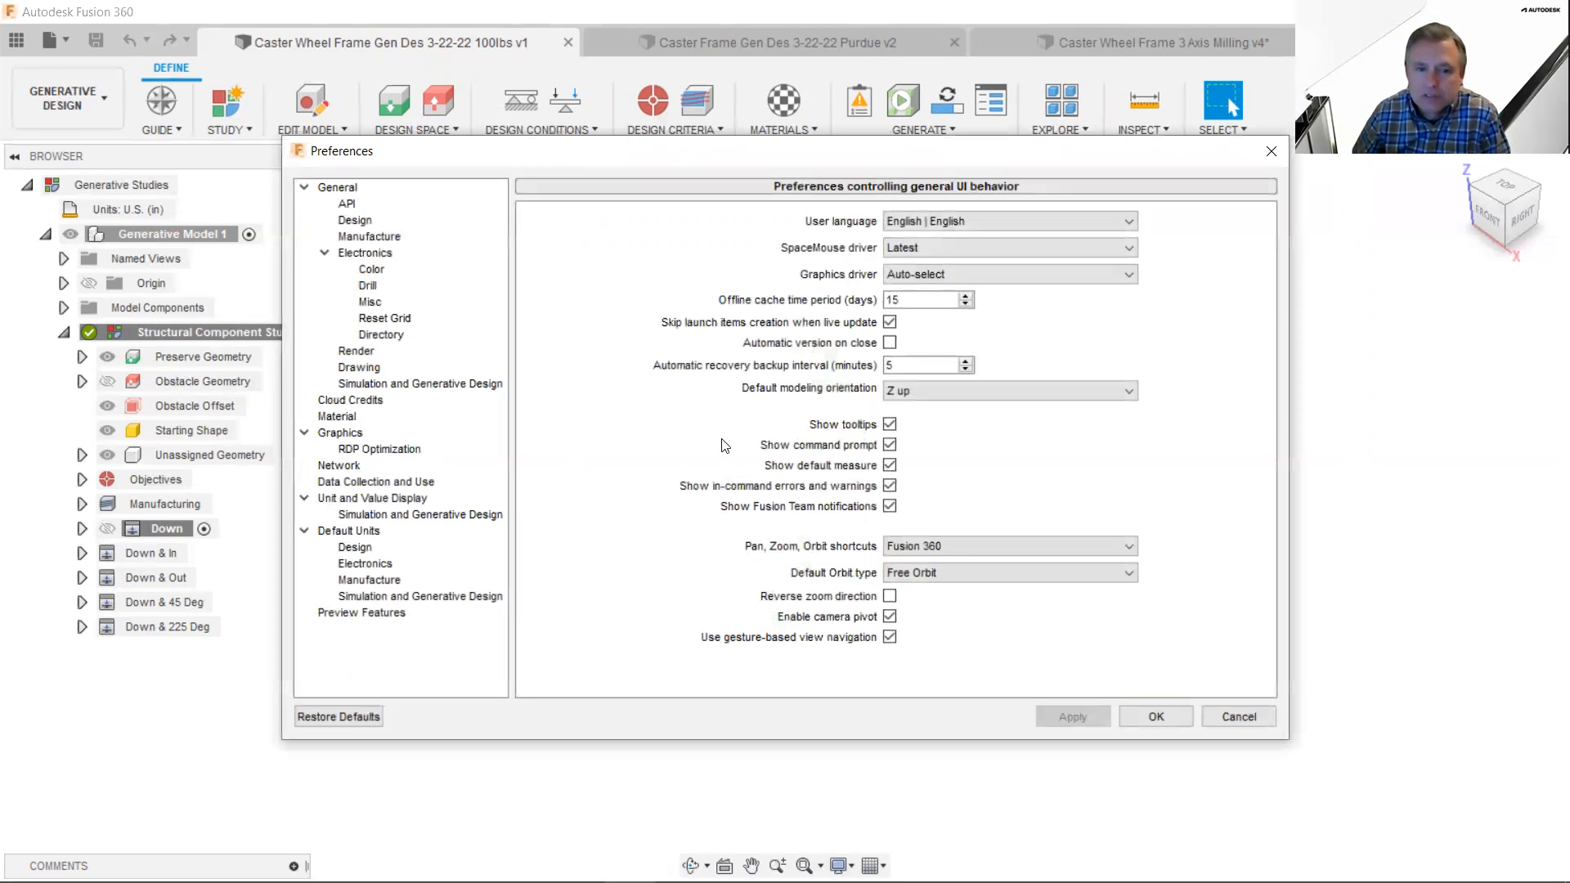
left_click(385, 613)
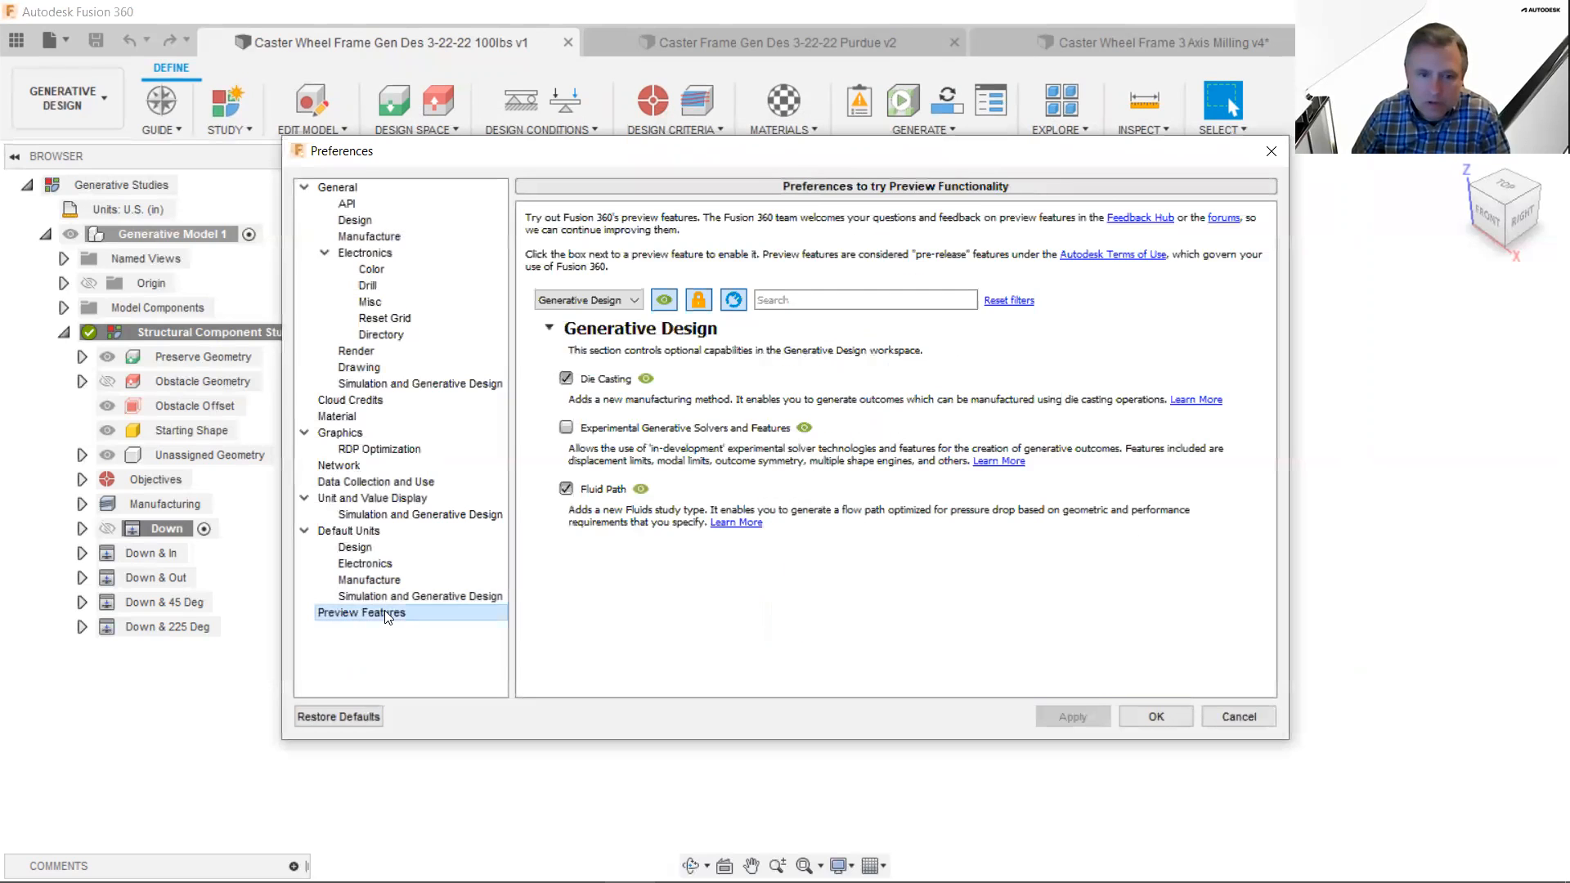
left_click(566, 427)
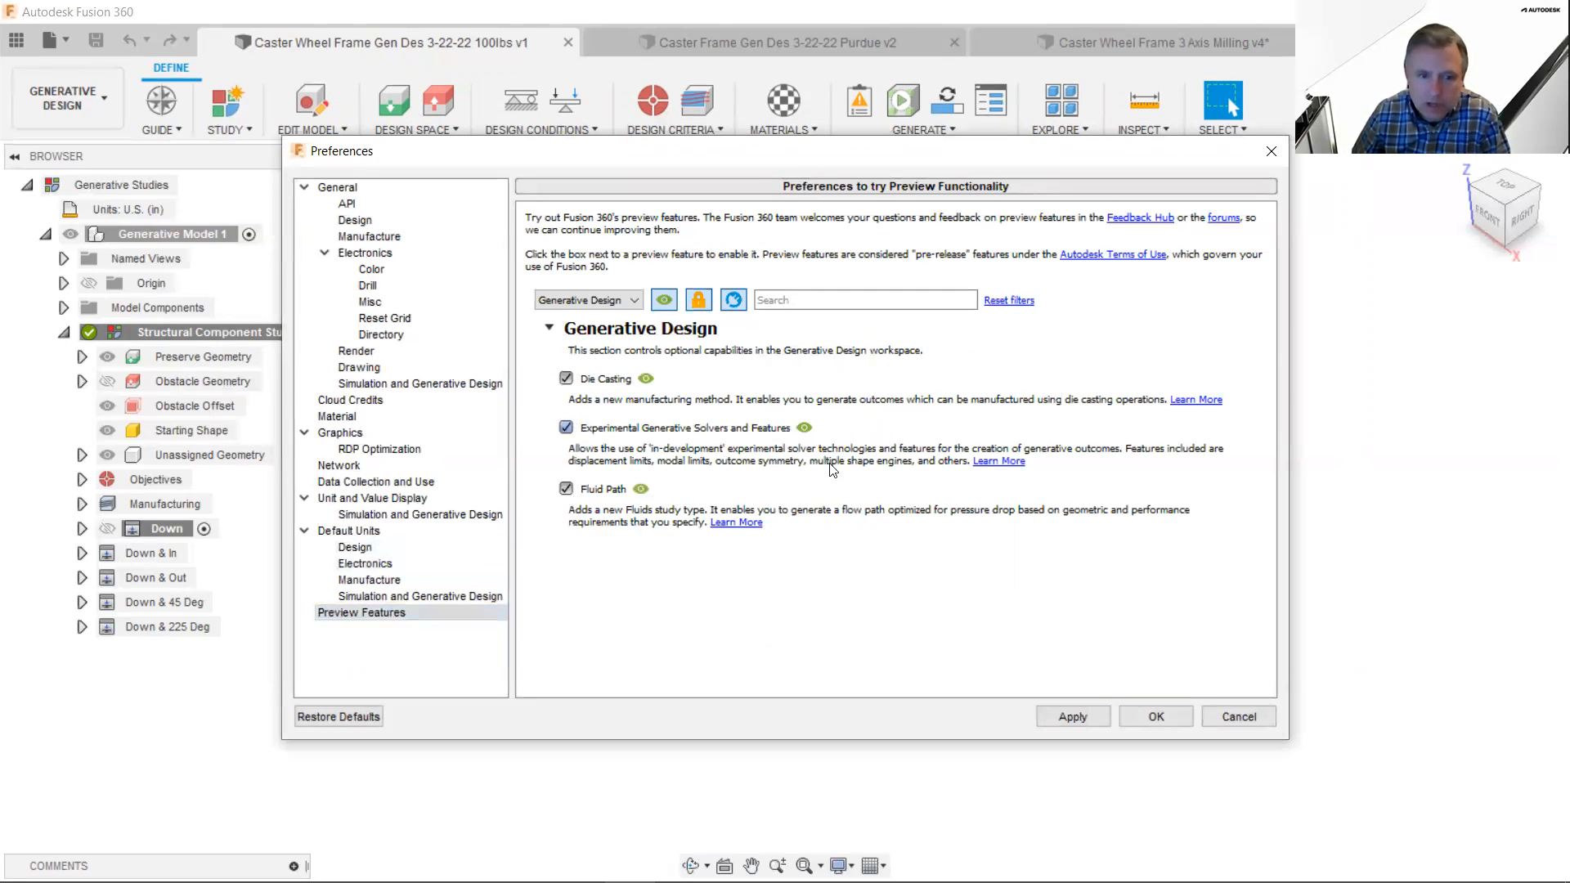
left_click(1158, 717)
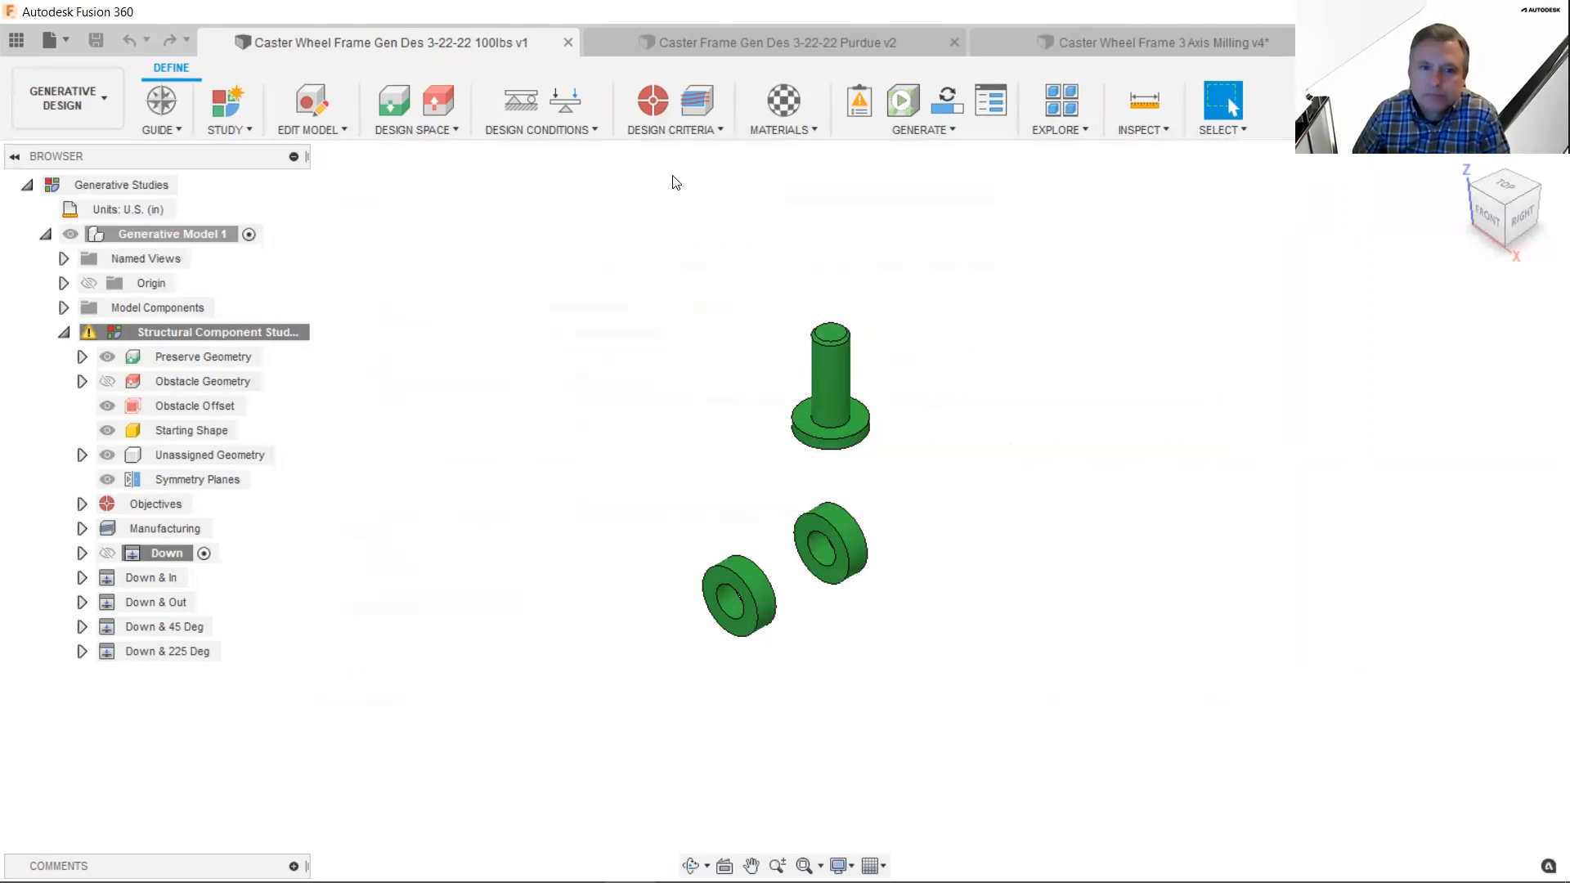
left_click(654, 105)
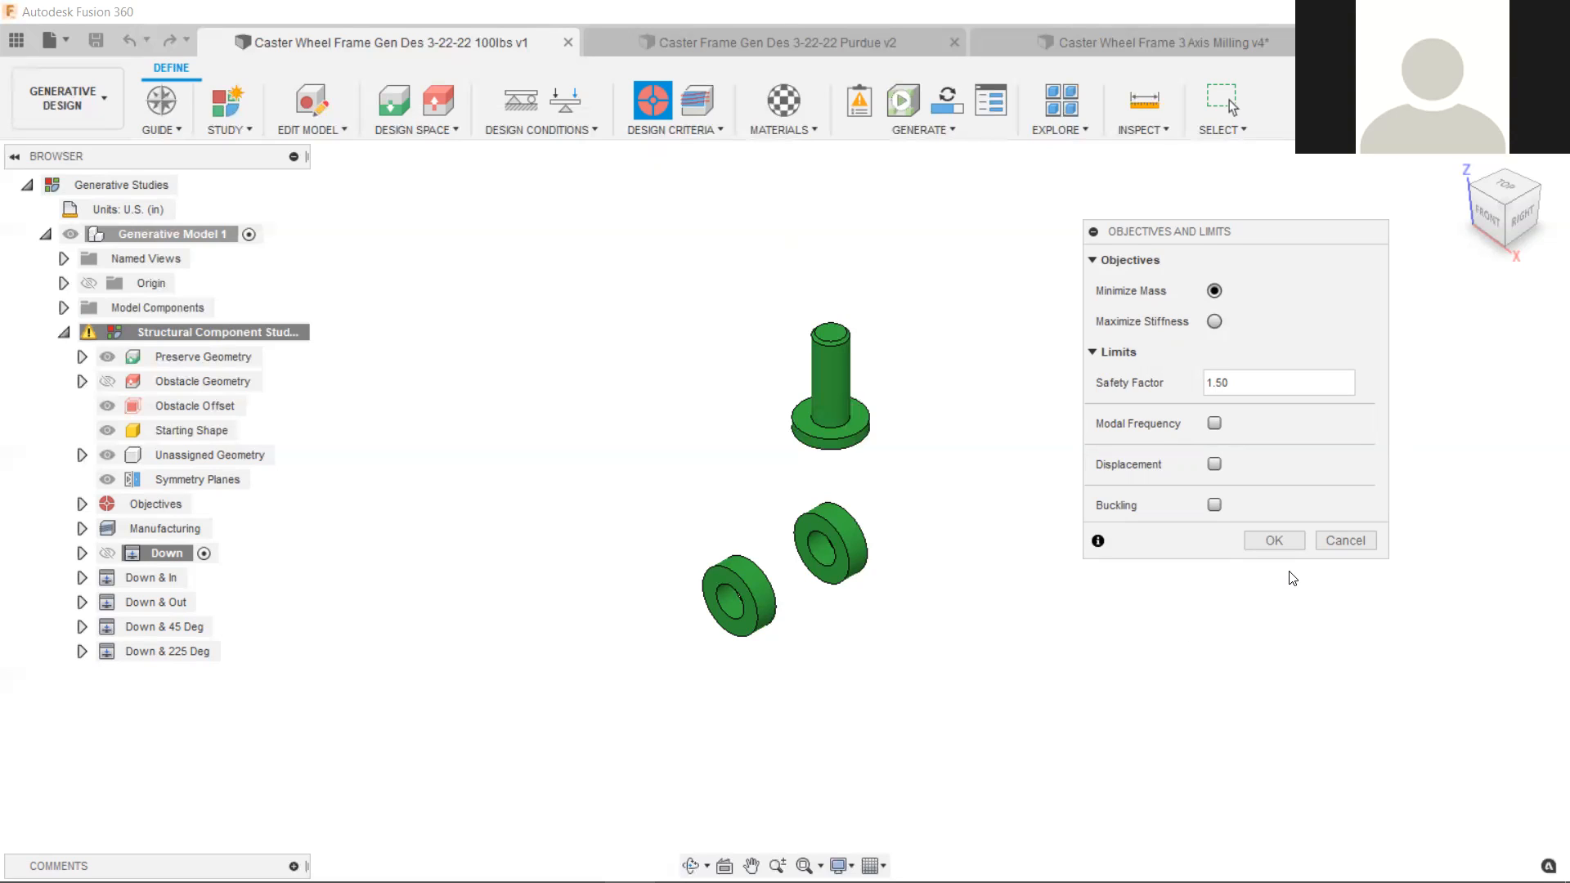
left_click(1344, 541)
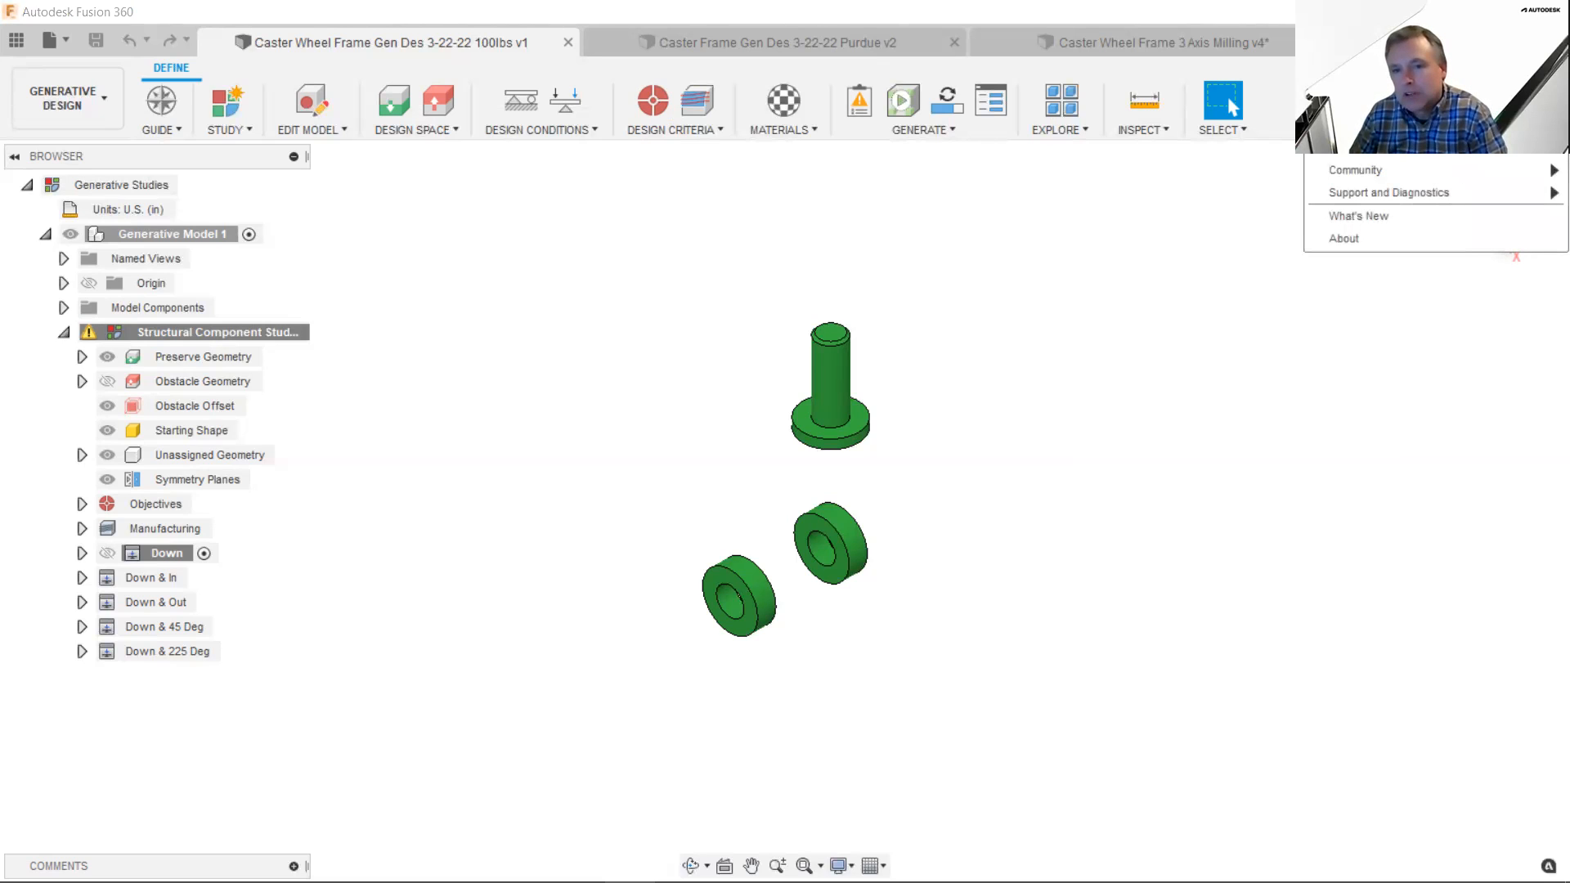
- Open the self-paced learning page in the browser and browse its Generative design courses through parts 3 and 4
mouse_move(1390, 125)
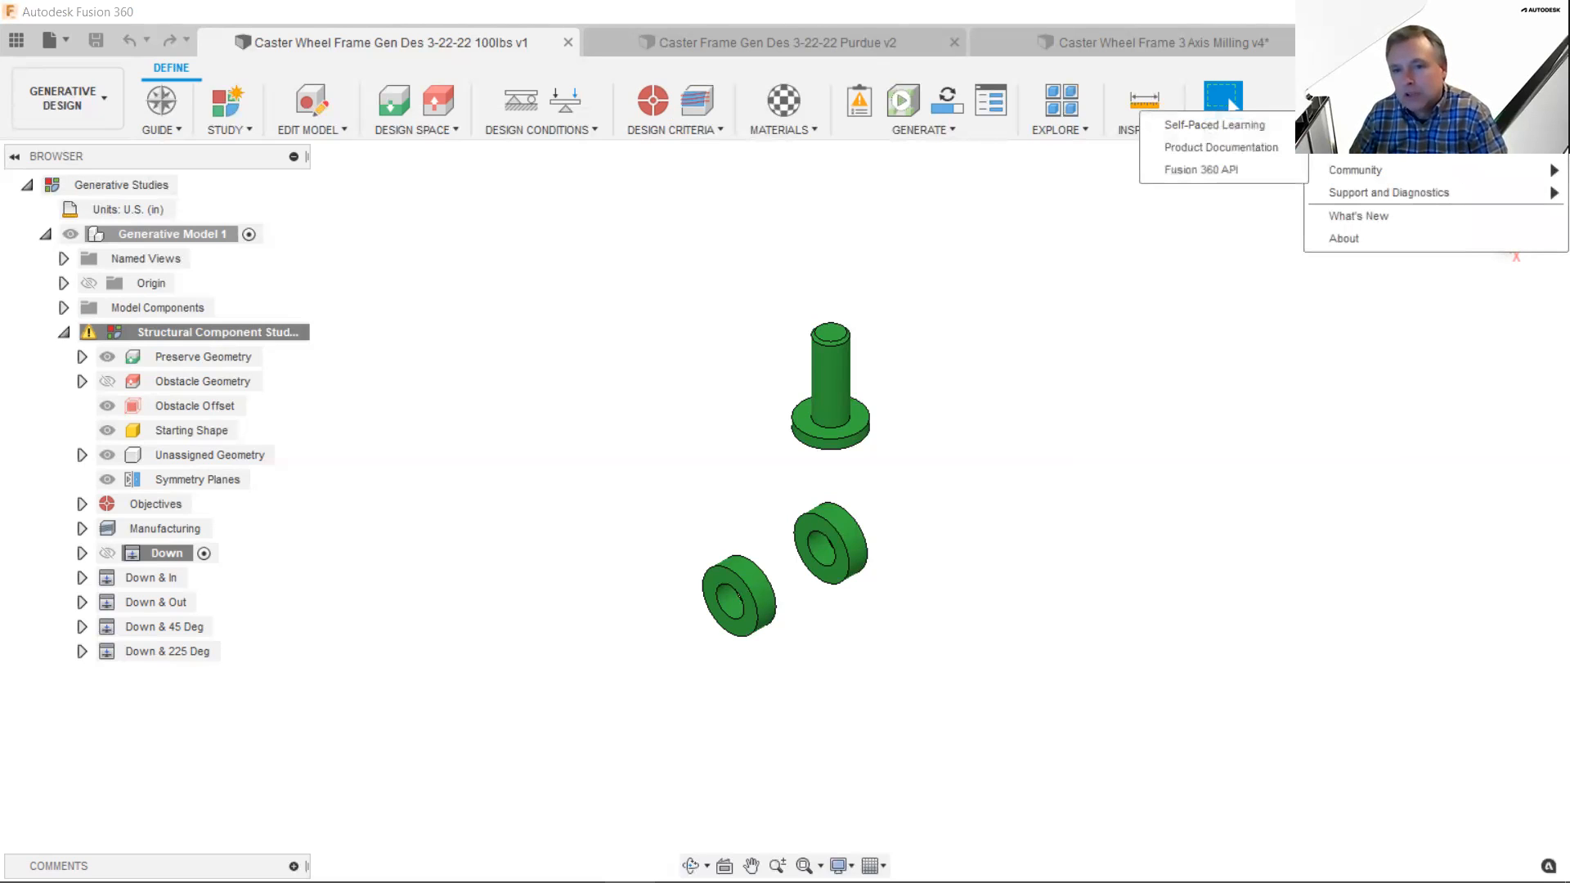
left_click(1280, 126)
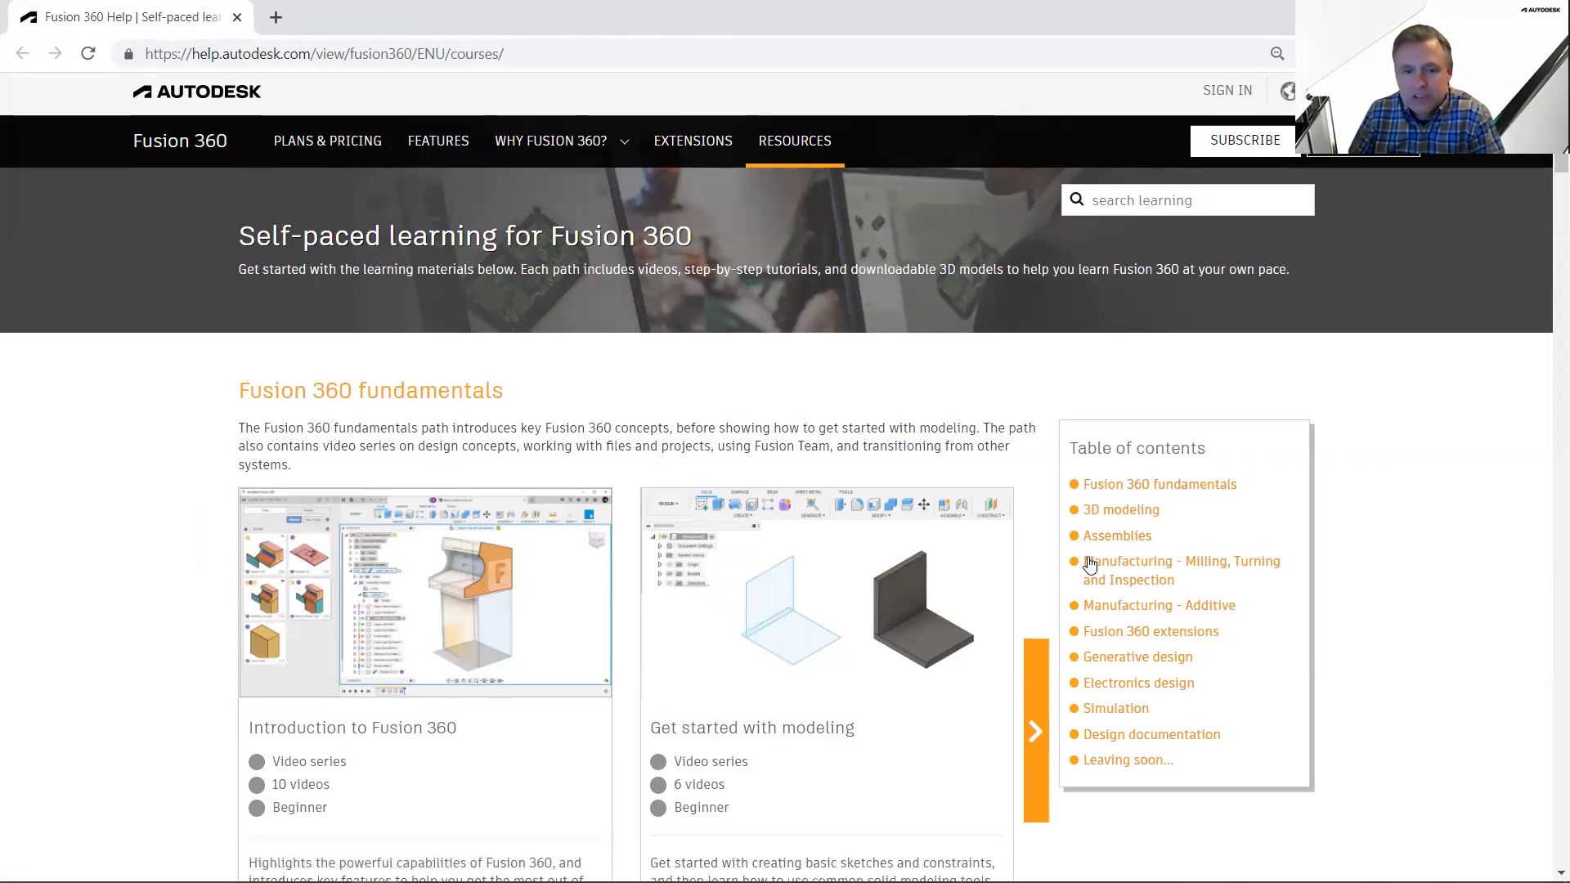
scroll(1157, 661, "down", 1)
left_click(1155, 655)
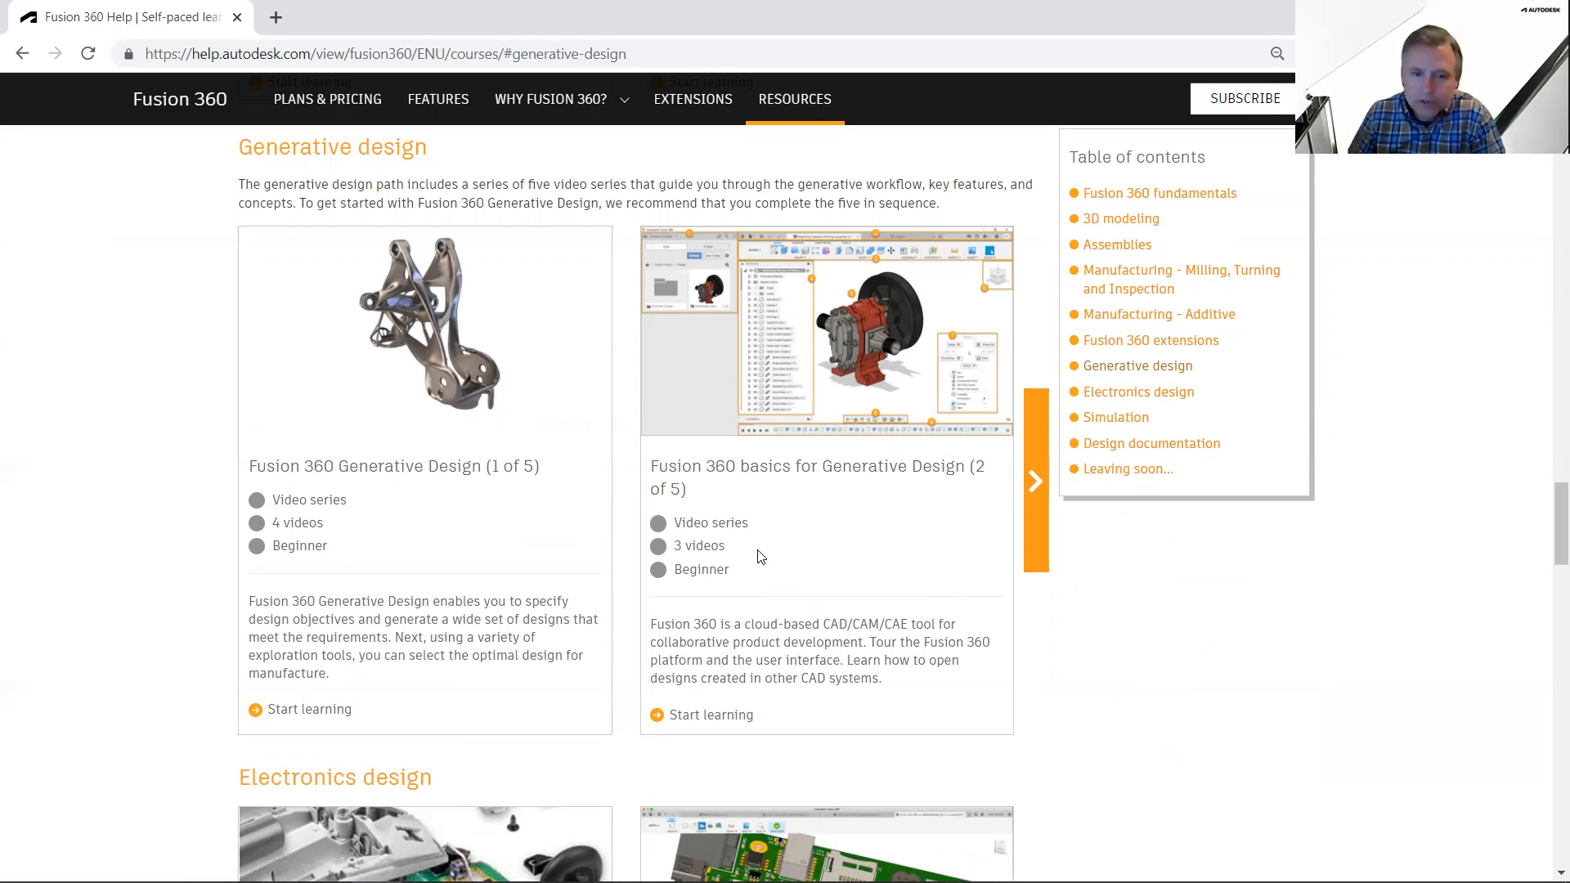
left_click(1037, 482)
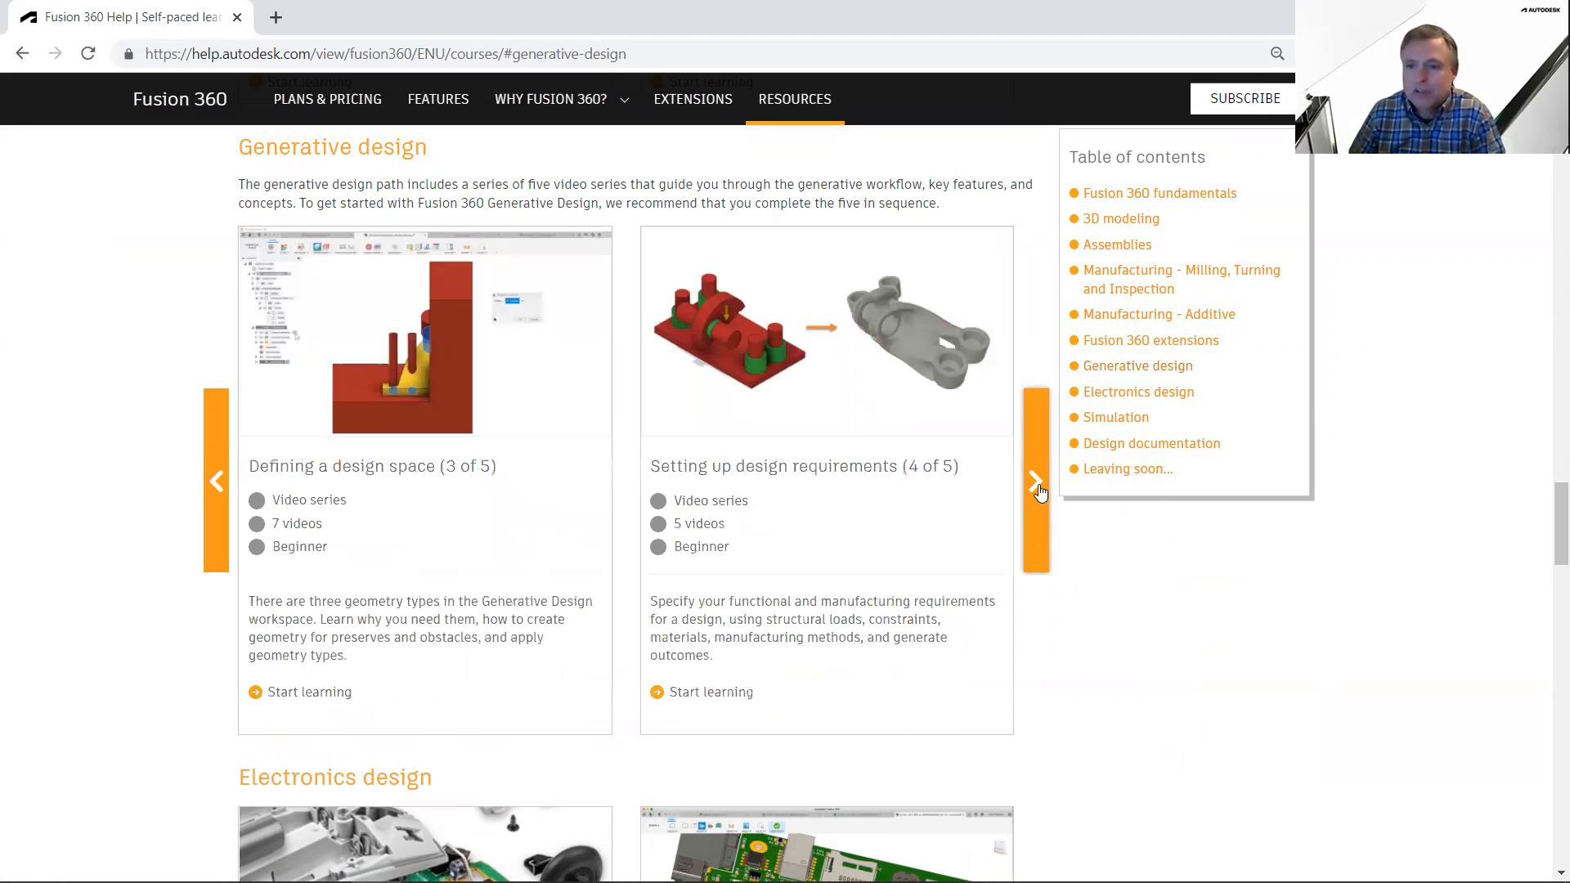